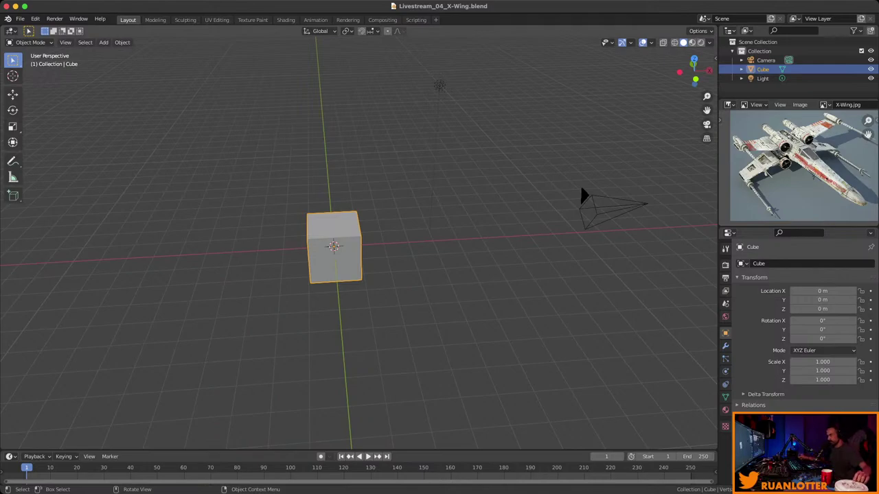
Widen the right-hand reference image and properties column, leaving the editor type unchanged.
middle_click_drag(357, 240, 312, 234)
scroll(796, 164, "up", 4)
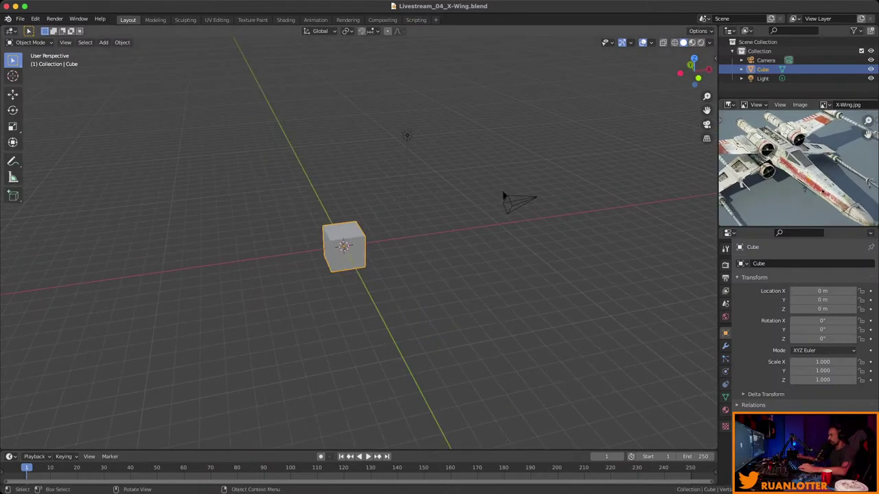
left_click_drag(718, 172, 699, 171)
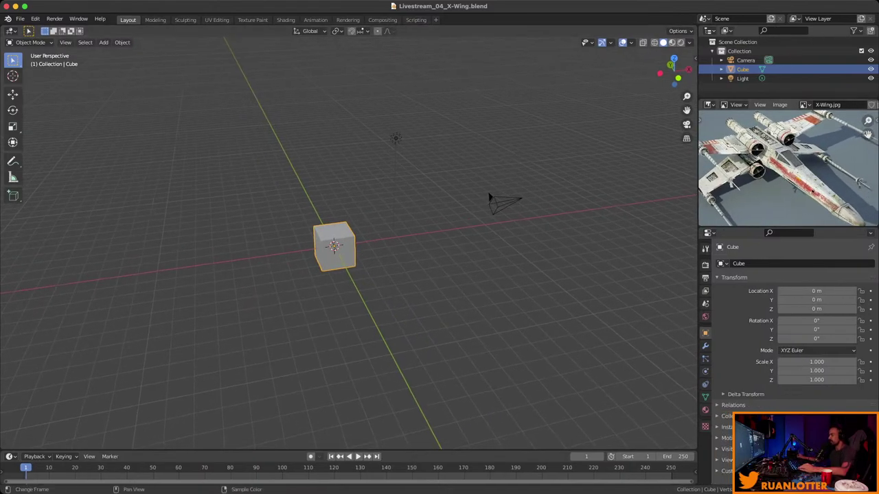
left_click(707, 105)
left_click(708, 105)
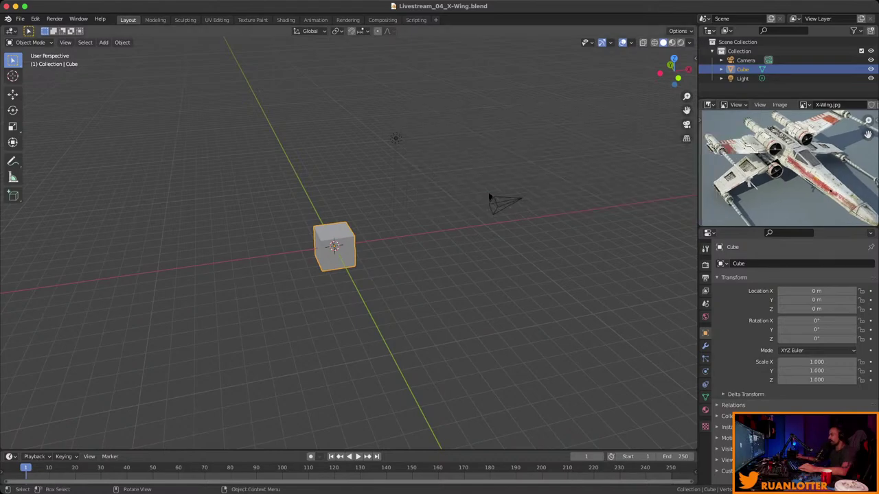
left_click(708, 104)
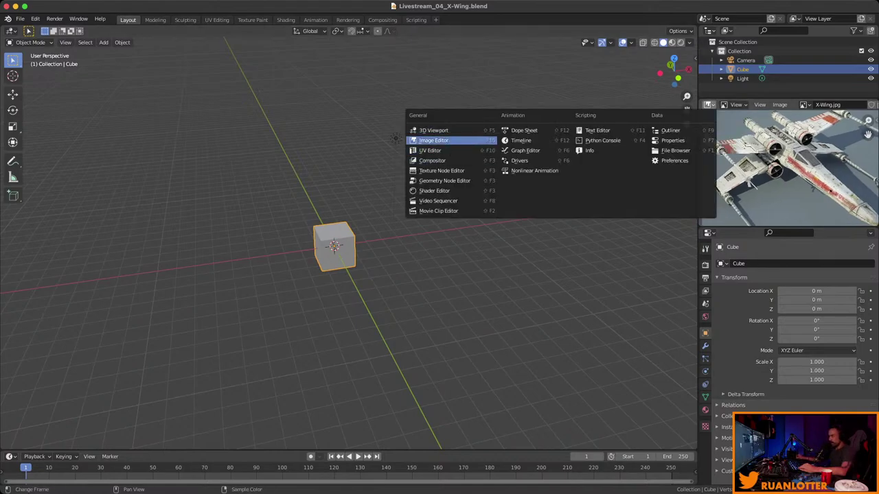
key("Escape")
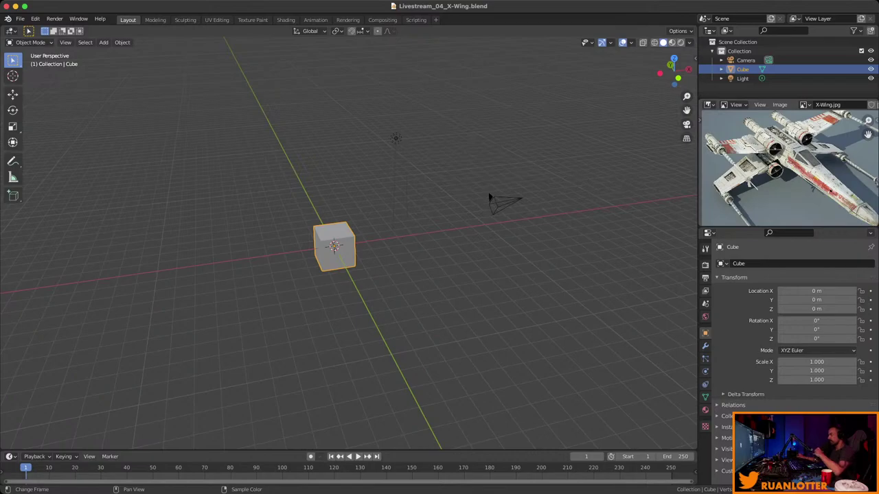
Zoom the reference image in on the X-Wing's engines and box-select the camera and light.
scroll(788, 168, "up", 5)
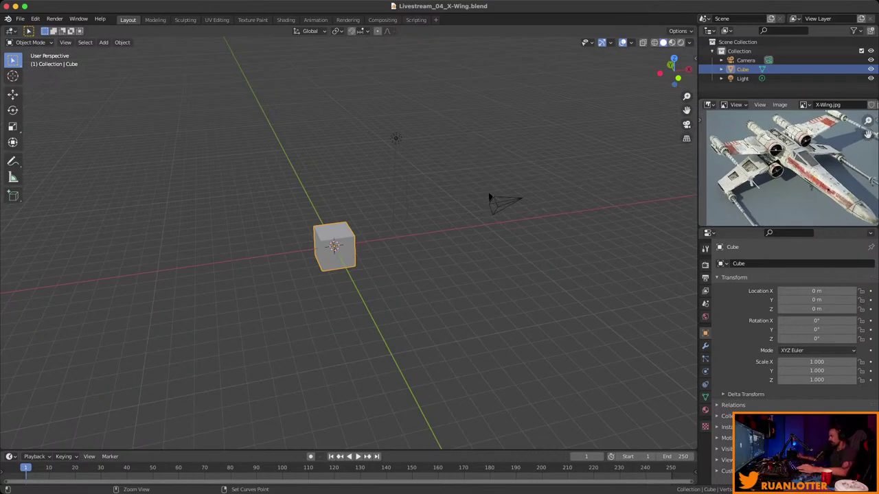
scroll(788, 168, "up", 2)
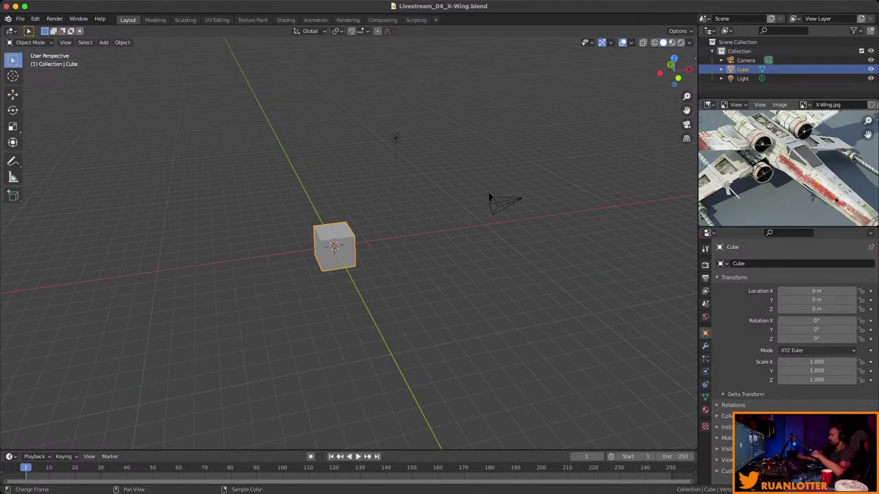
middle_click_drag(788, 168, 803, 176)
middle_click_drag(411, 275, 457, 261)
left_click_drag(376, 119, 499, 201)
Delete the camera and light, then select the remaining default cube.
key("x")
left_click(506, 245)
middle_click_drag(506, 245, 542, 230)
scroll(361, 230, "up", 3)
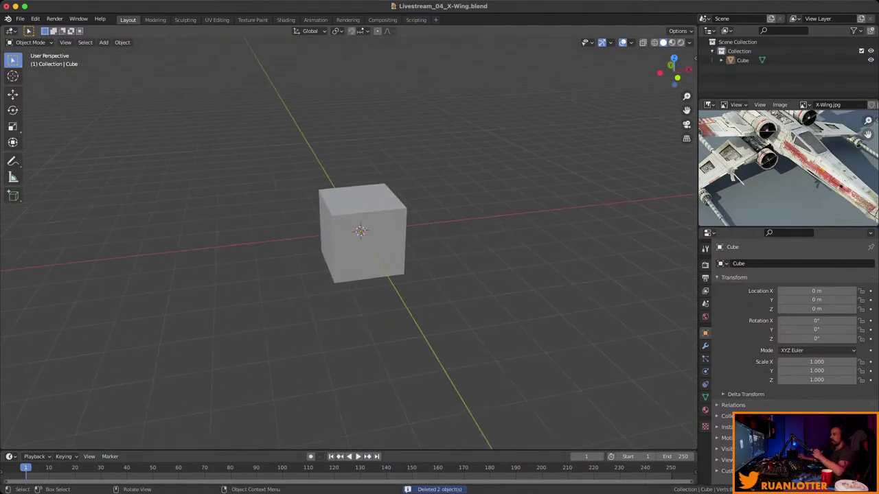
left_click(361, 233)
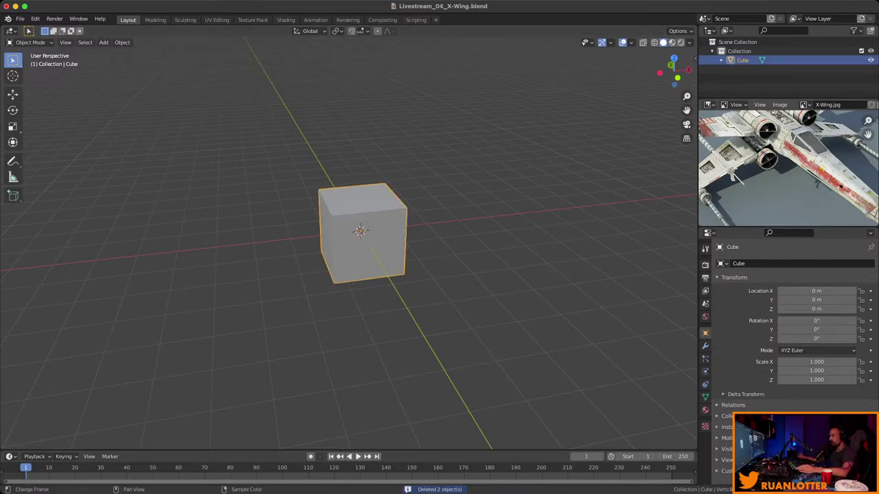
scroll(788, 169, "down", 3)
middle_click_drag(788, 169, 784, 169)
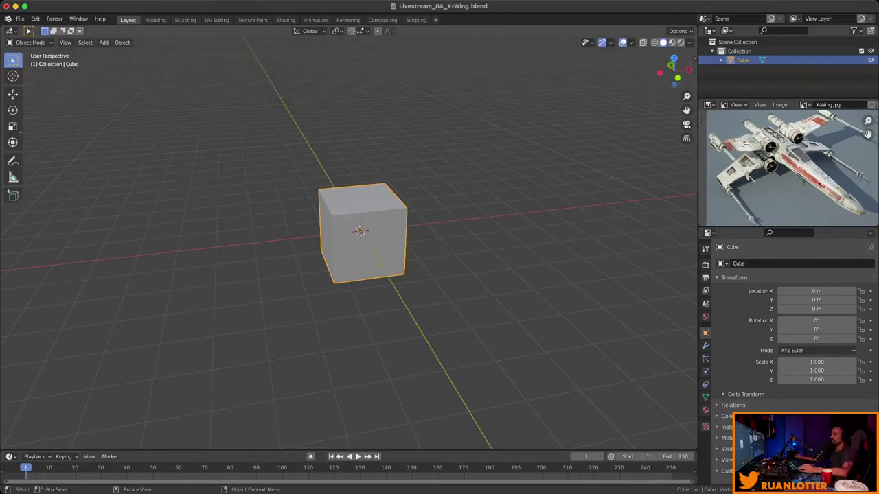
middle_click_drag(412, 275, 357, 277)
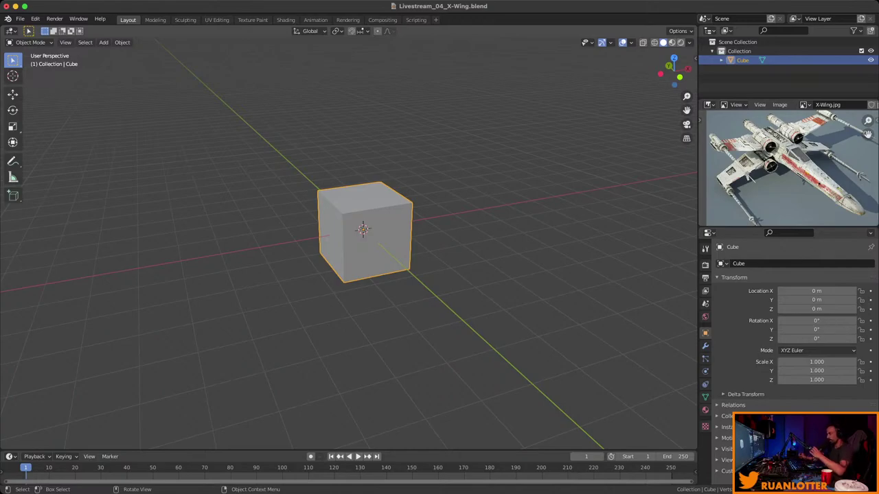
Apply Auto Mirror to the cube on the X axis with Cut and Mirror enabled.
key("n")
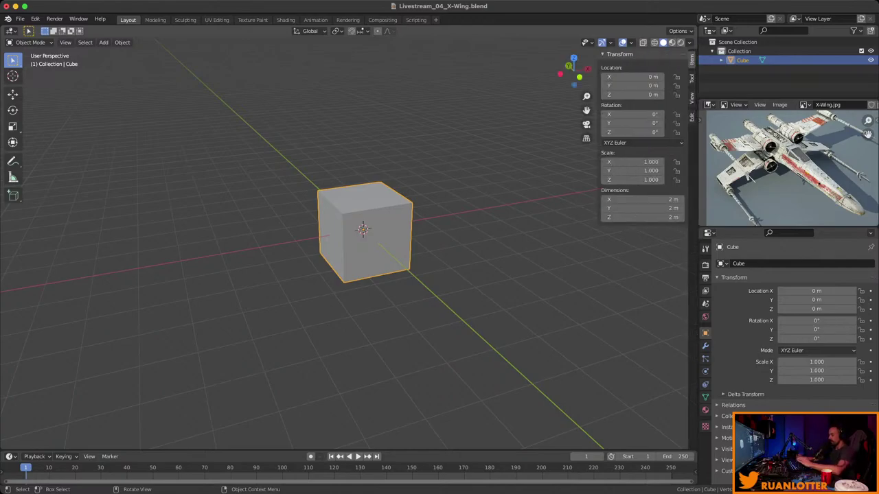
left_click(691, 116)
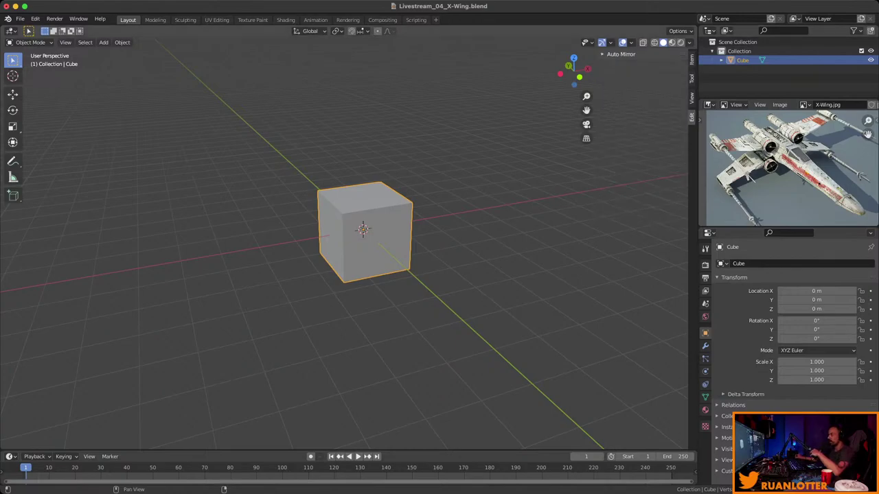
left_click(621, 53)
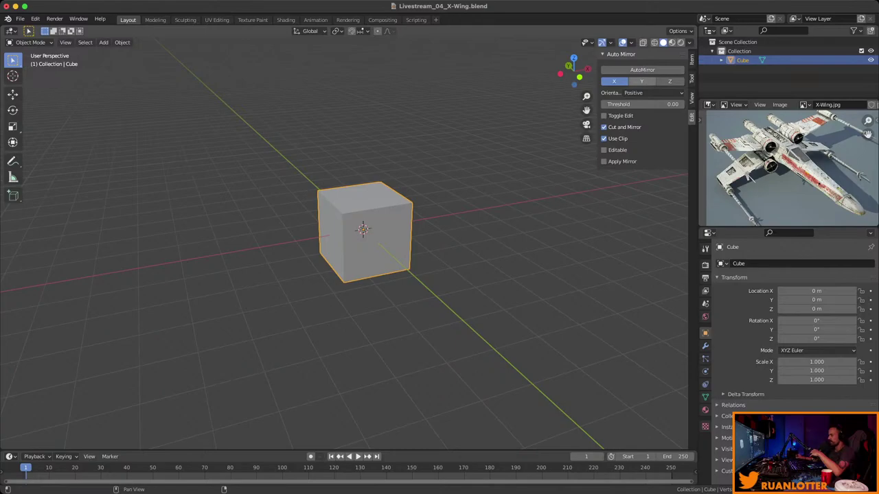
left_click(642, 70)
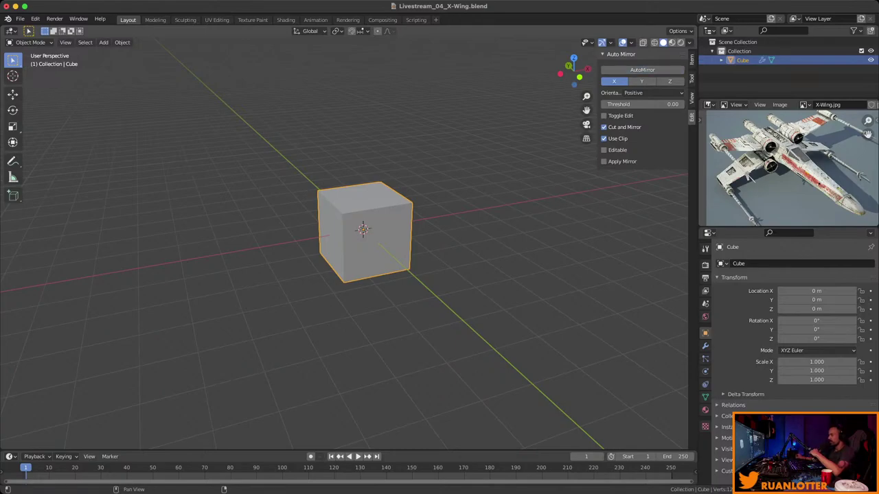
key("n")
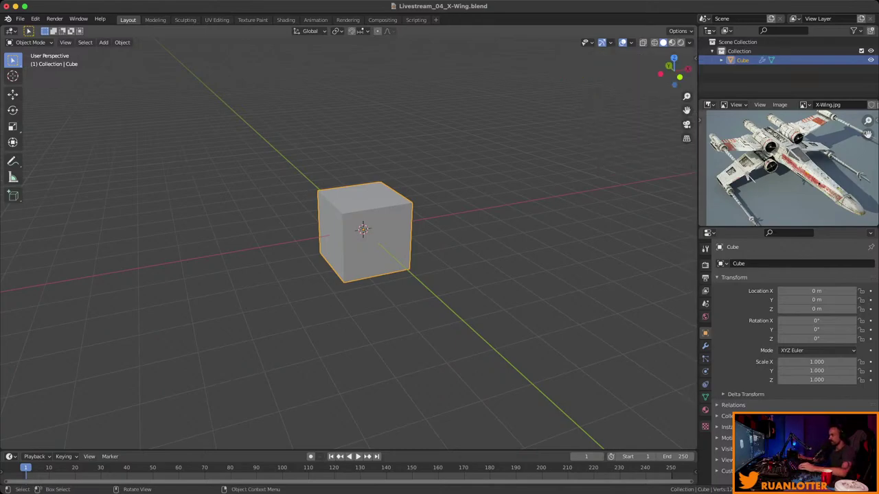
Enter Edit Mode and orbit around the mirrored cube to a front-on view.
key("Tab")
middle_click_drag(344, 241, 412, 240)
mouse_move(346, 236)
middle_mouse_down()
mouse_move(385, 226)
mouse_move(360, 224)
mouse_move(357, 242)
middle_mouse_up()
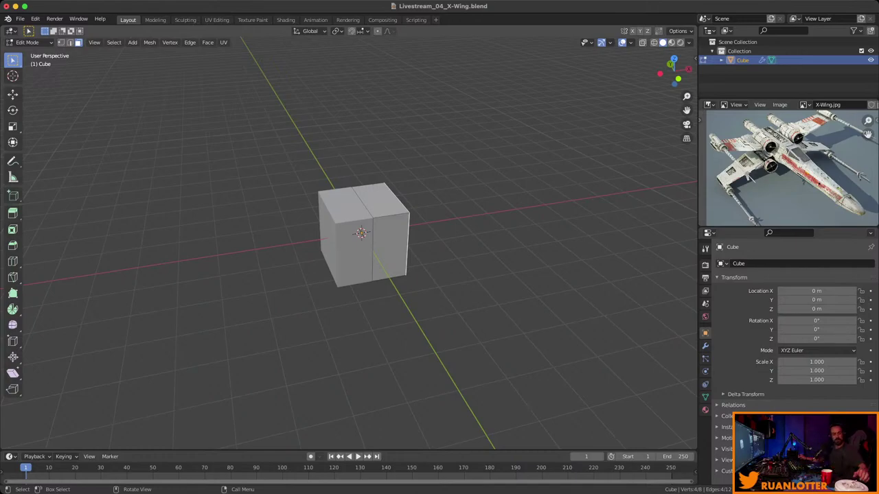
middle_click_drag(357, 242, 553, 217)
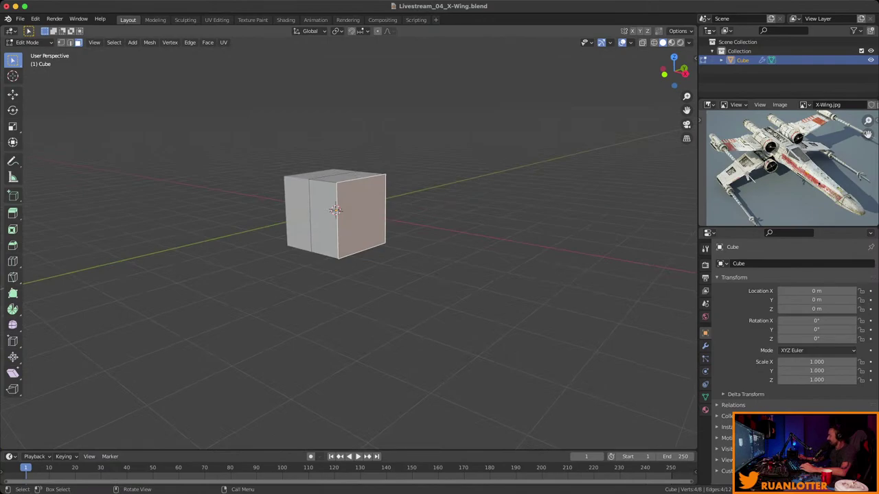
middle_click_drag(553, 216, 552, 237)
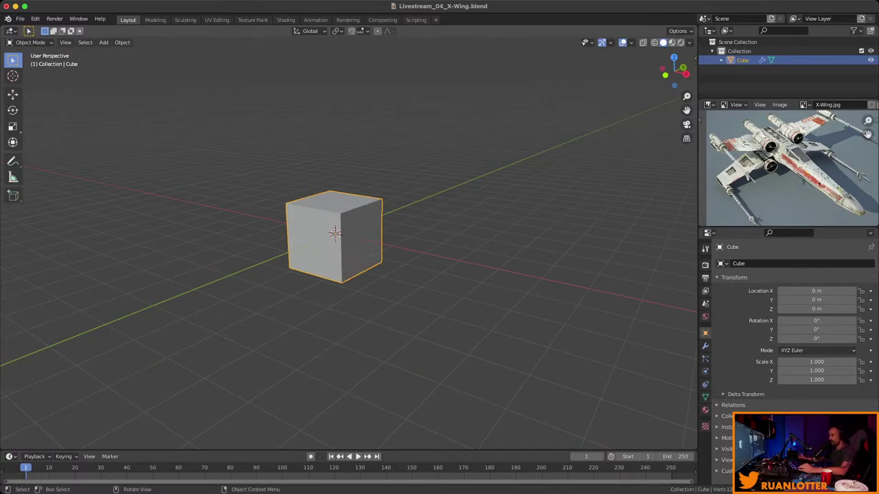
middle_click_drag(344, 274, 532, 251)
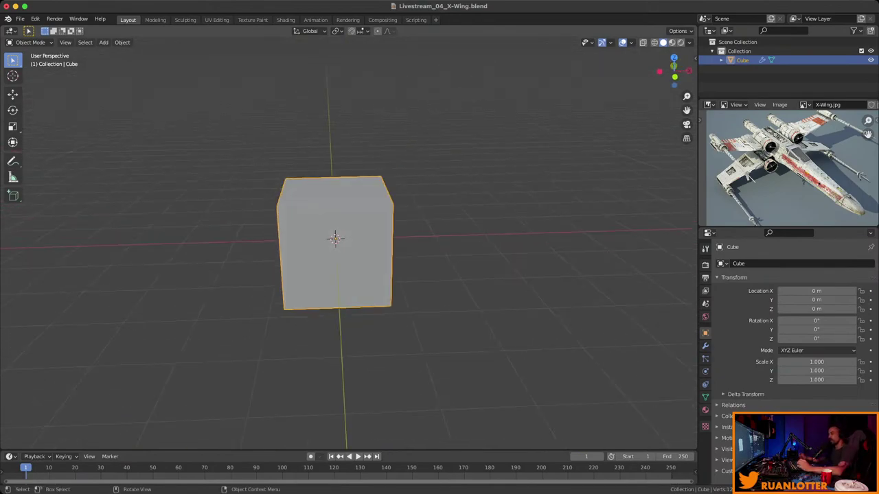
middle_click_drag(532, 251, 453, 197)
Move the cube's end face 12.5 m along Y to form a long box.
key("Tab")
scroll(529, 248, "down", 2)
scroll(343, 241, "down", 2)
key("g")
key("y")
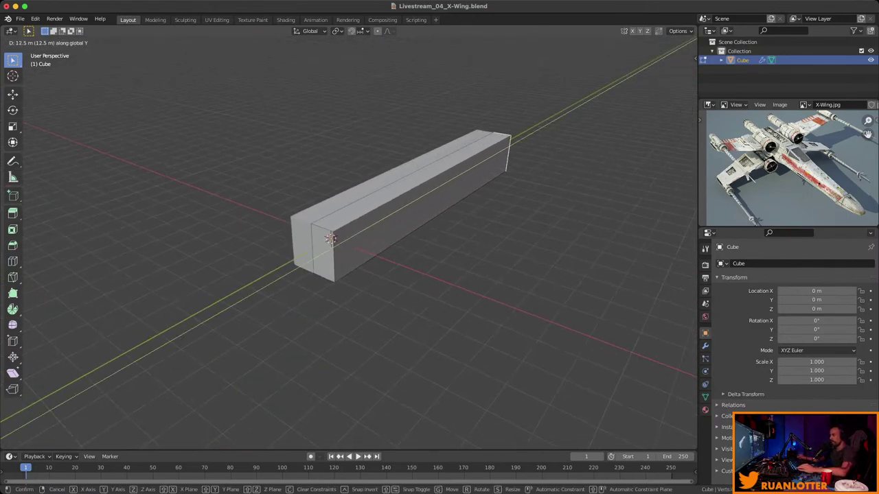
key("Return")
middle_click_drag(384, 240, 439, 241)
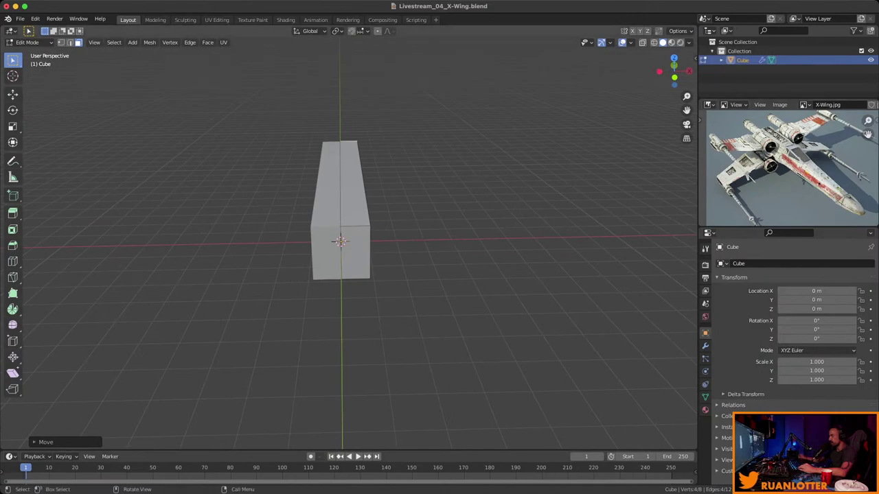
scroll(862, 193, "up", 2)
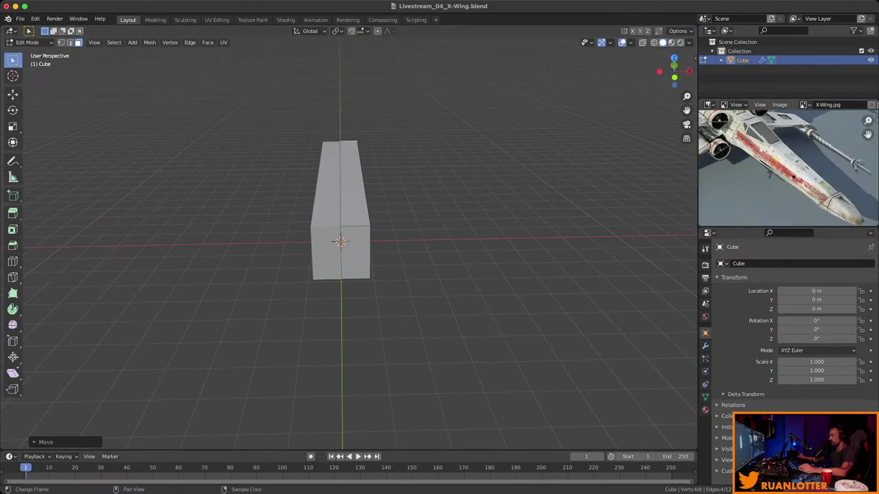
middle_click_drag(412, 275, 481, 275)
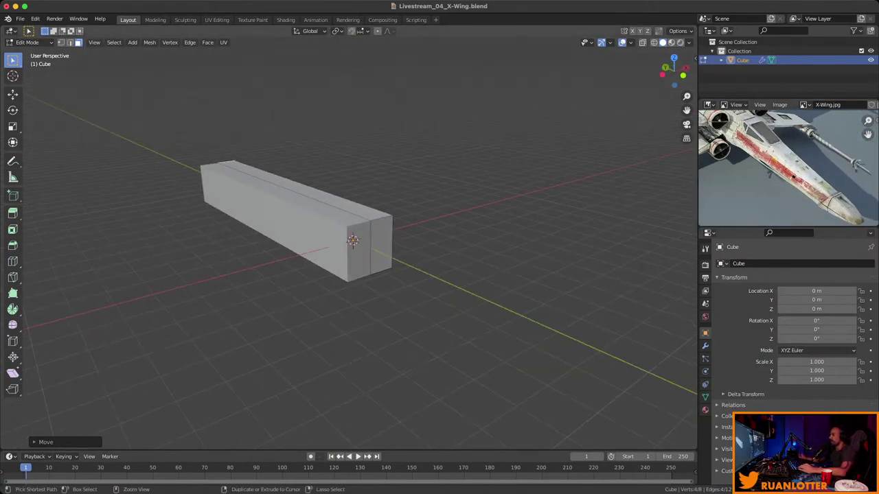
middle_click_drag(412, 206, 384, 261)
Add two loop cuts across the long box.
key("ctrl+r")
left_click(328, 203)
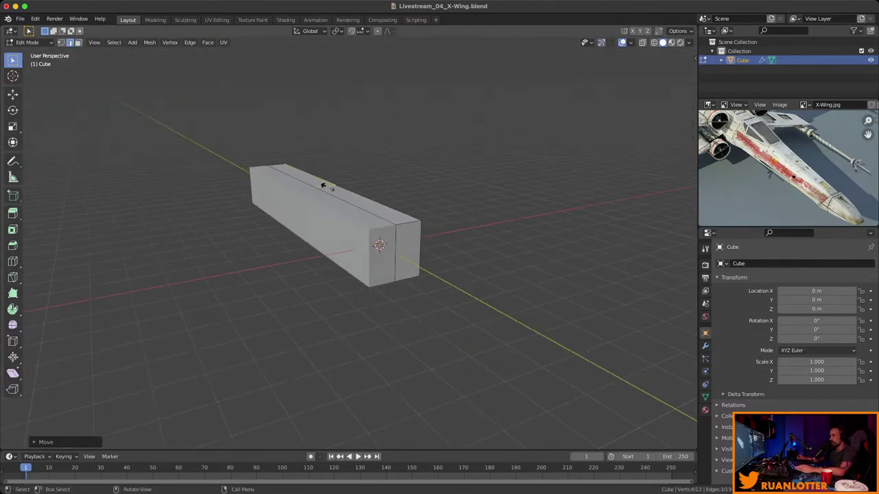
left_click(370, 204)
middle_click_drag(369, 204, 439, 209)
scroll(412, 206, "up", 3)
key("ctrl+r")
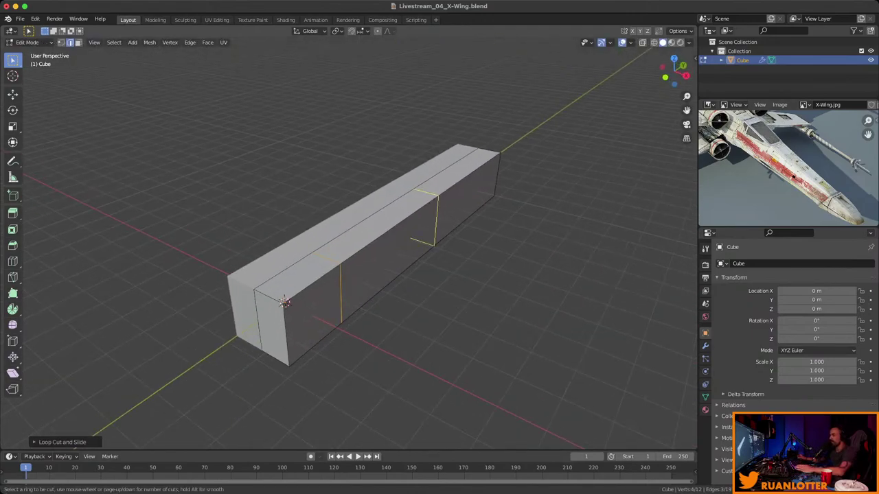
left_click(421, 207)
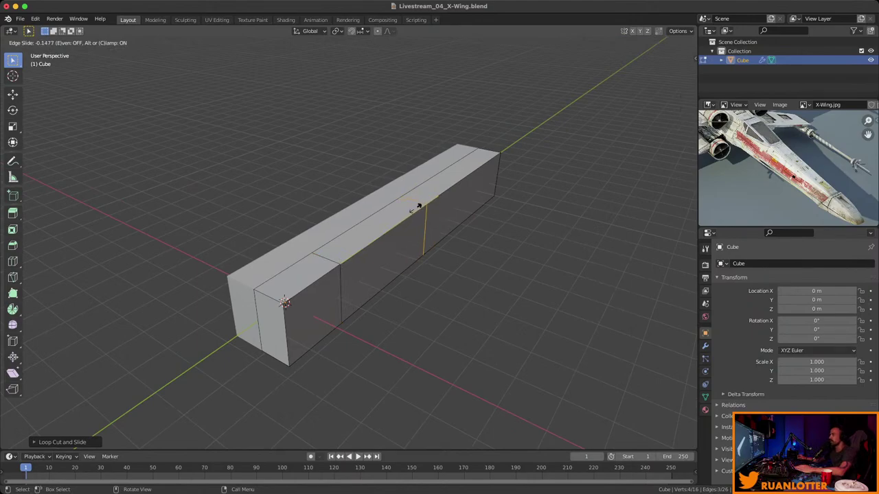
left_click(429, 198)
middle_click_drag(430, 198, 385, 201)
mouse_move(789, 168)
middle_mouse_down("ctrl")
mouse_move(790, 141)
mouse_move(779, 169)
middle_mouse_up("ctrl")
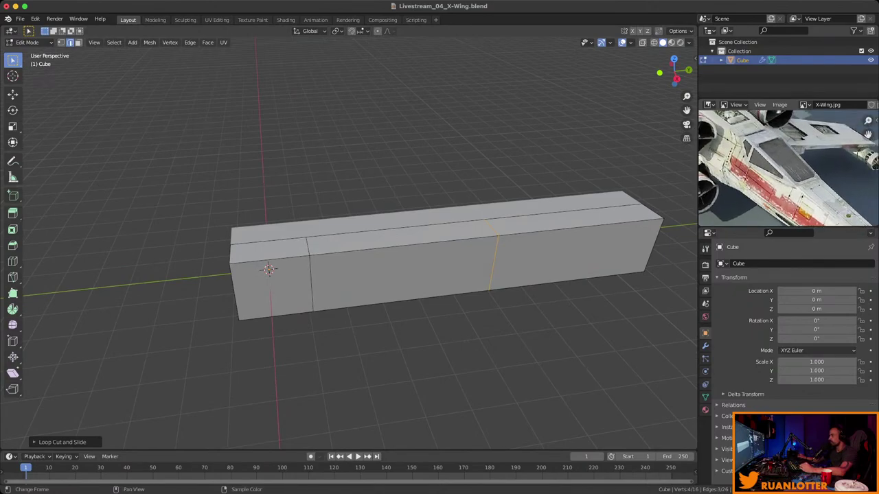
scroll(440, 260, "down", 2)
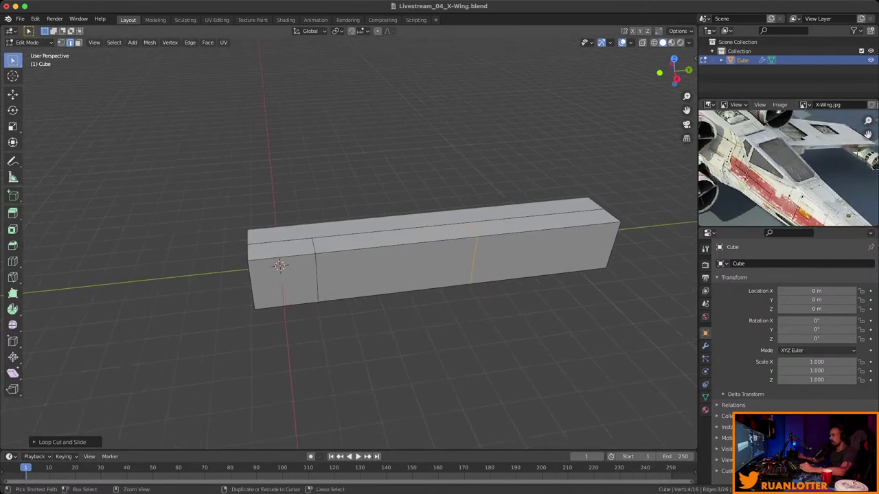
Add a third loop cut near the far end and select the top front edge.
key("ctrl+r")
left_click(533, 232)
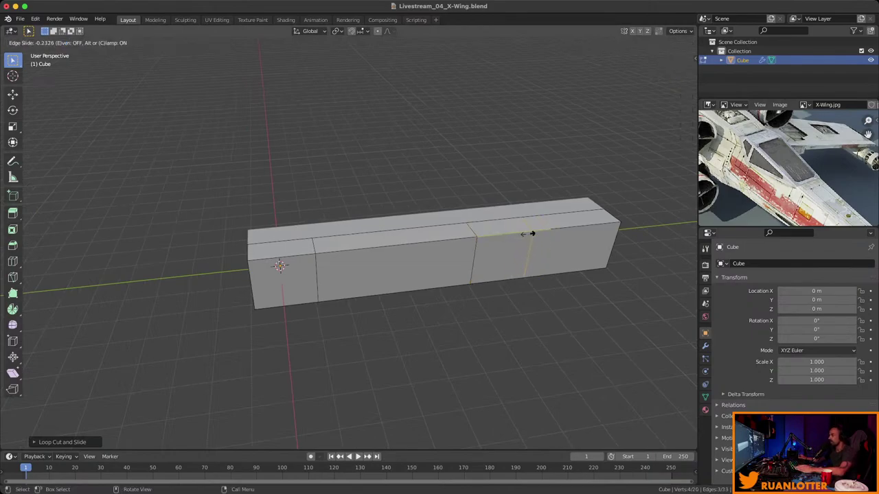
left_click(509, 238)
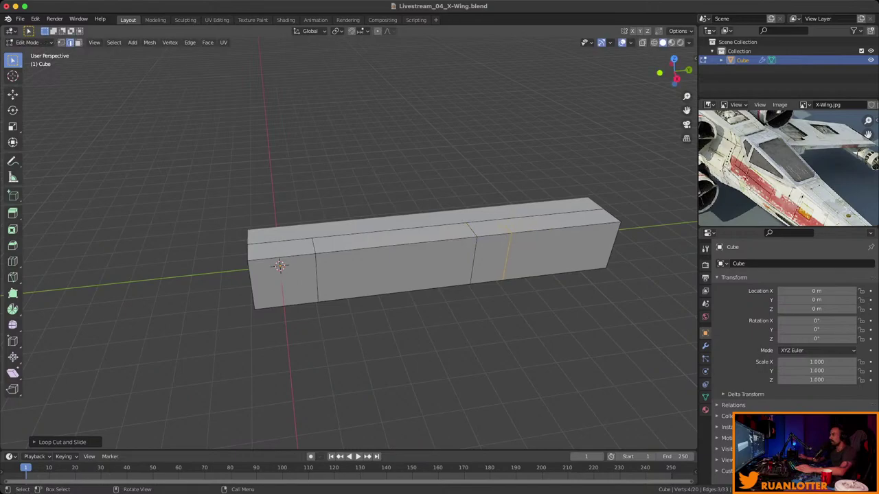
middle_click_drag(769, 164, 841, 182)
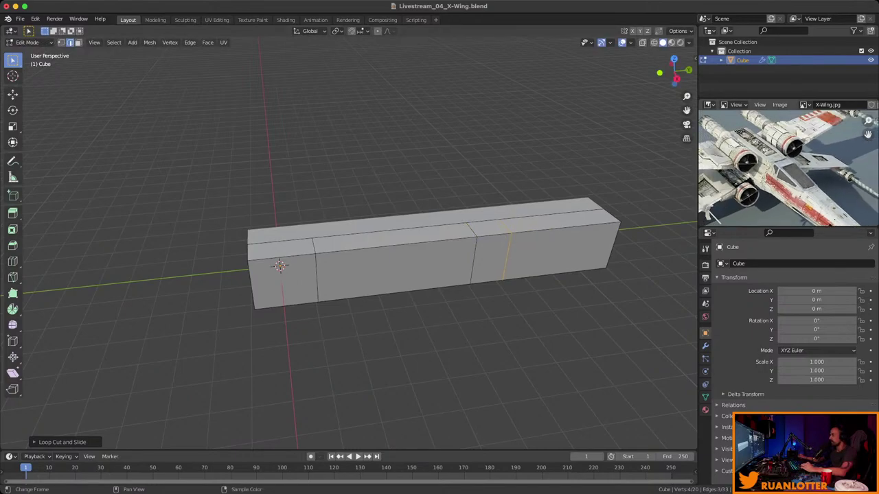
middle_click_drag(412, 274, 233, 282)
middle_click_drag(790, 168, 769, 131)
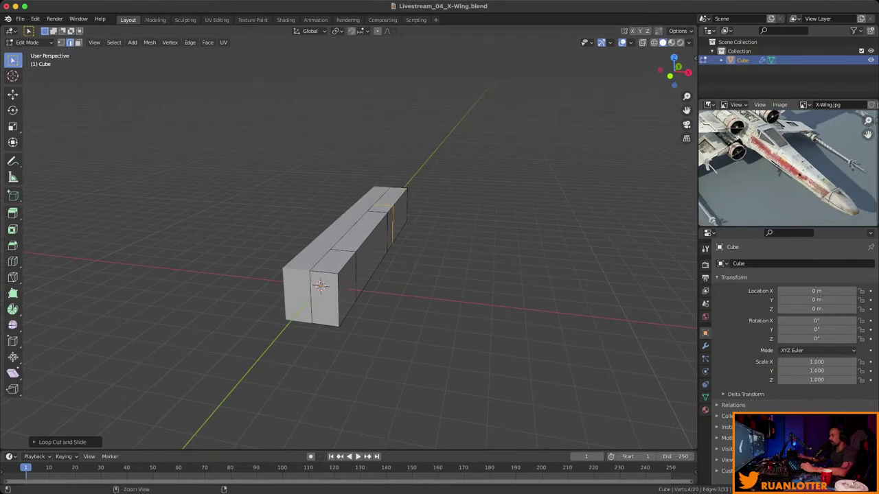
scroll(788, 168, "down", 2)
middle_click_drag(344, 275, 398, 274)
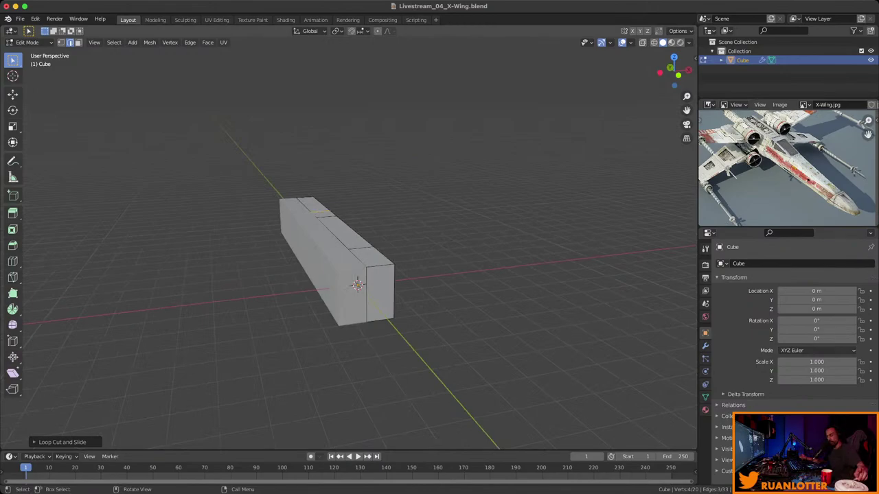
left_click(357, 285)
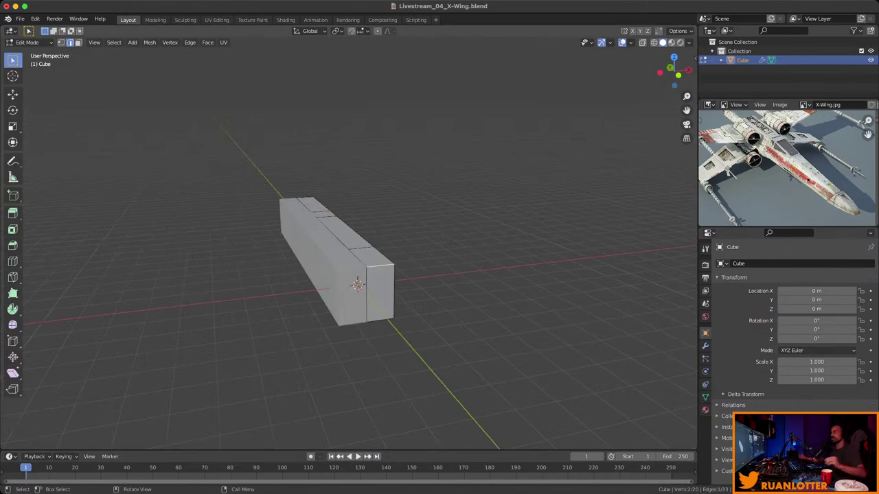
Lower the front top edge and nose edge along Z to slope the nose.
scroll(346, 283, "up", 4)
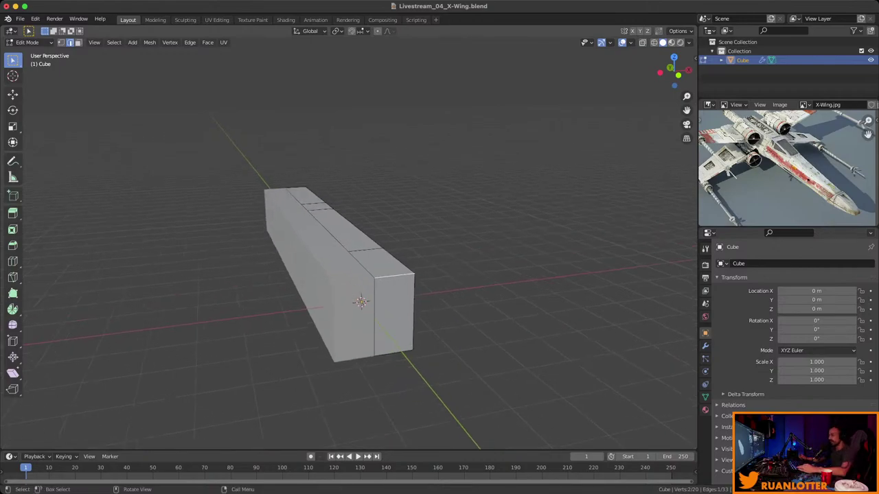
key("g")
key("z")
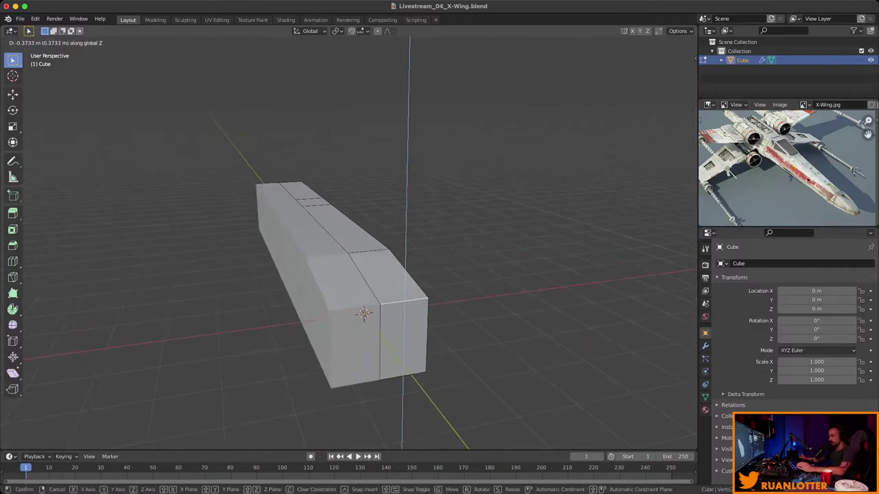
key("Return")
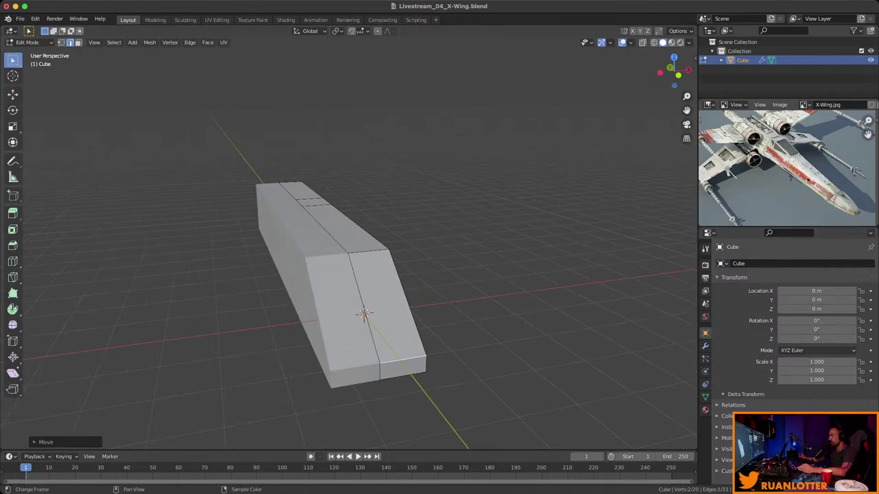
middle_click_drag(357, 289, 337, 280)
key("g")
key("z")
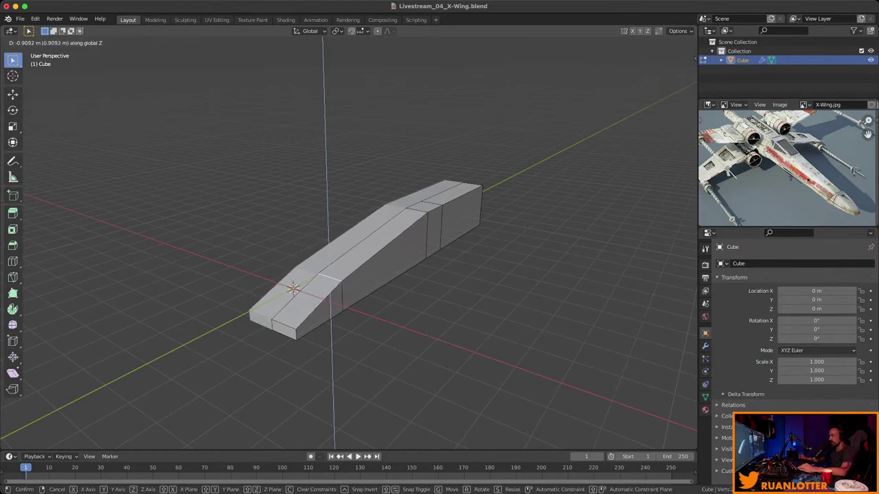
key("Return")
Lower another edge loop along Z, checked from a long side view.
scroll(783, 169, "up", 3)
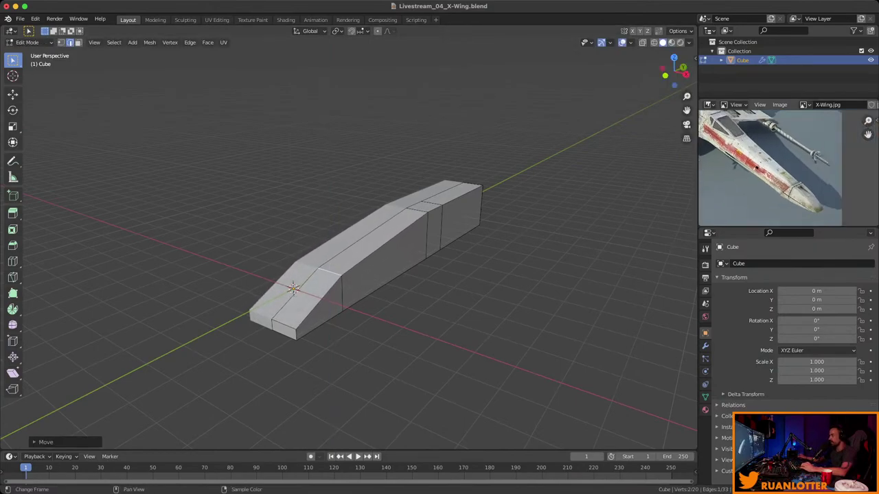
middle_click_drag(783, 168, 793, 122)
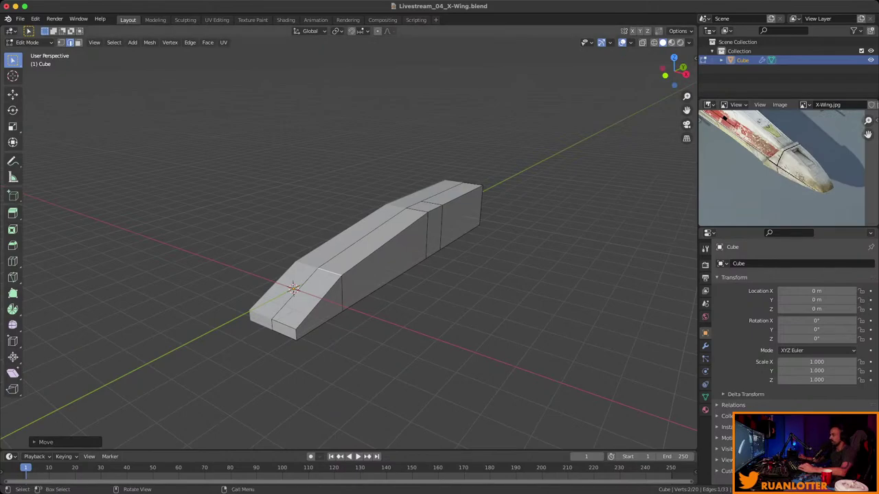
middle_click_drag(412, 274, 363, 264)
middle_click_drag(789, 164, 847, 215)
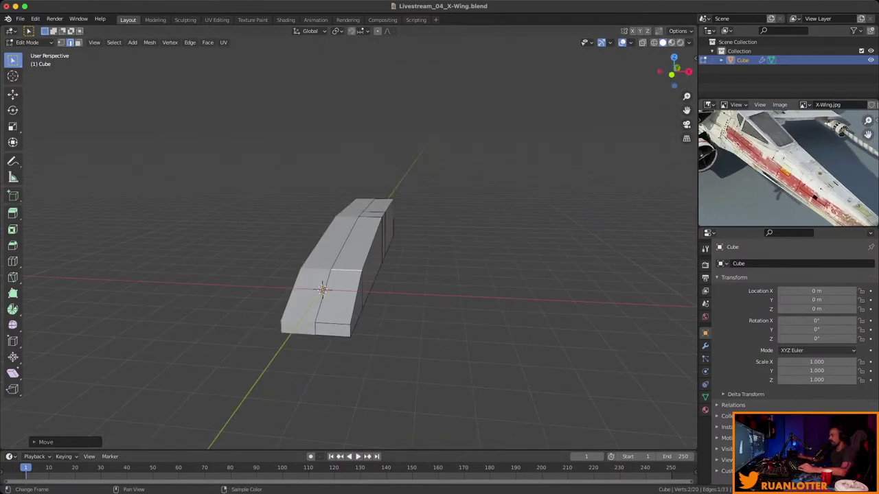
middle_click_drag(357, 274, 244, 257)
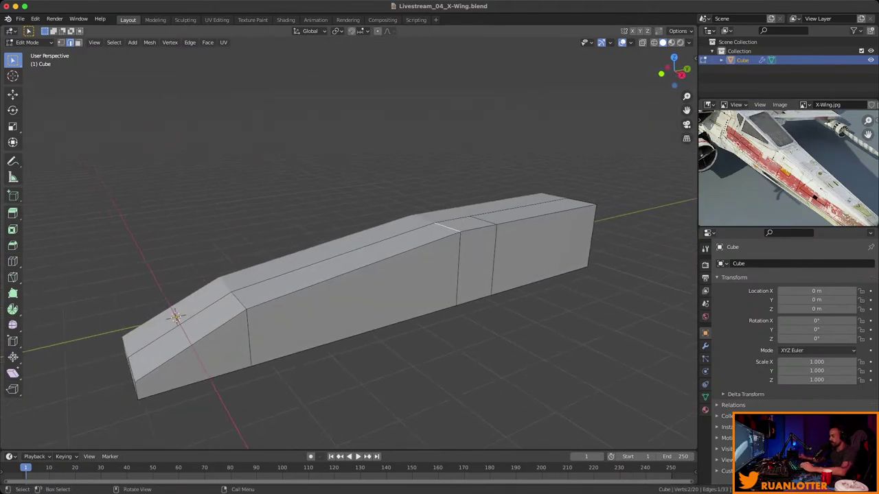
key("g")
key("z")
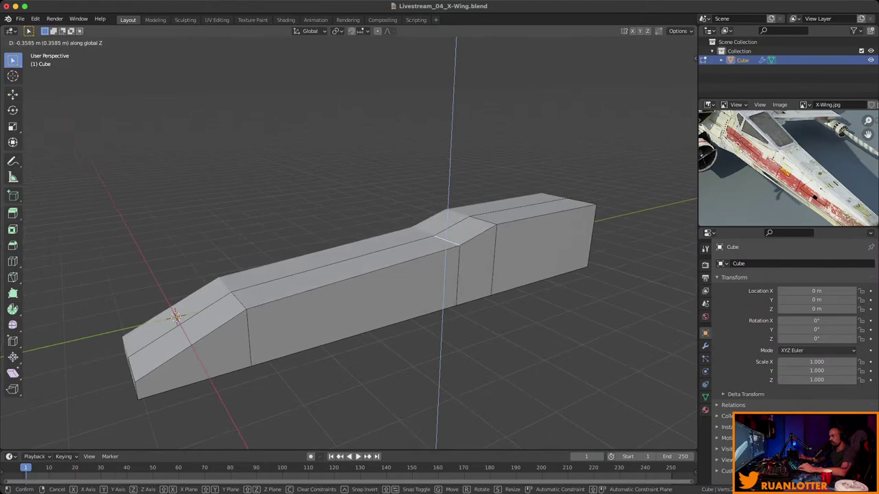
key("Return")
Edge-slide a loop along the fuselage and raise the rear hump along Z.
middle_click_drag(343, 274, 268, 313)
key("g")
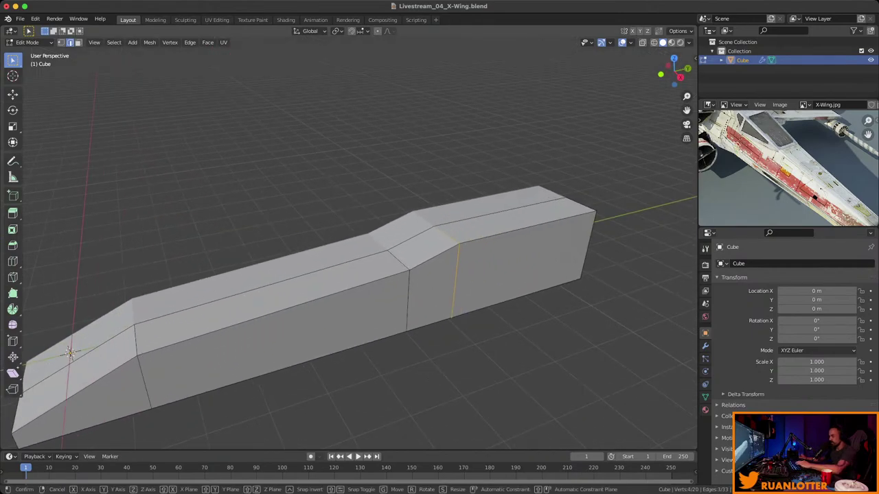
key("g")
left_click(519, 268)
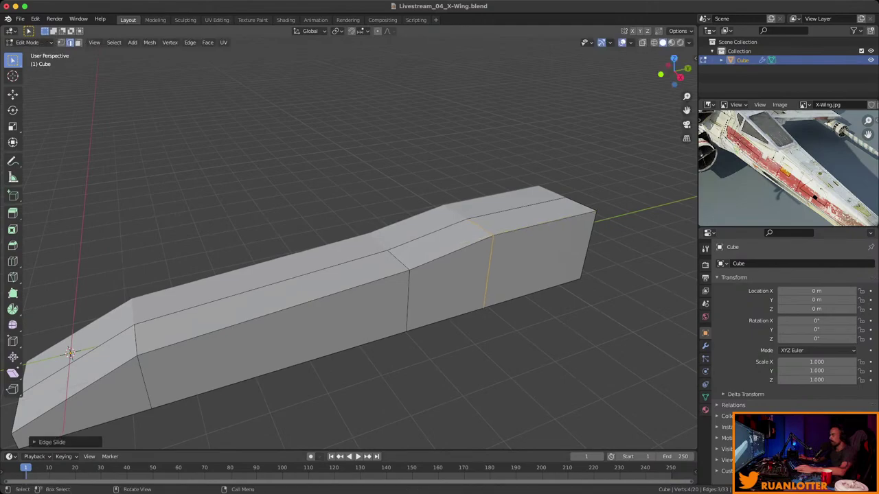
key("g")
key("z")
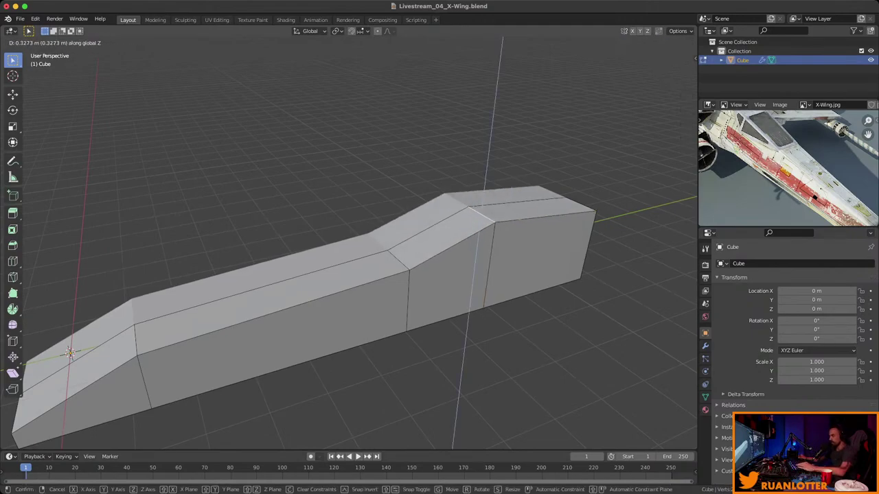
key("Return")
scroll(349, 275, "down", 3)
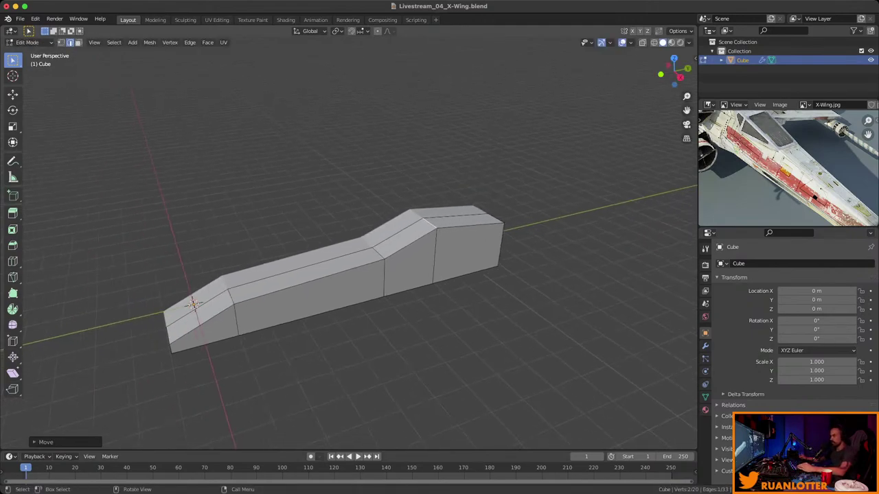
middle_click_drag(348, 274, 234, 264)
scroll(788, 169, "down", 3)
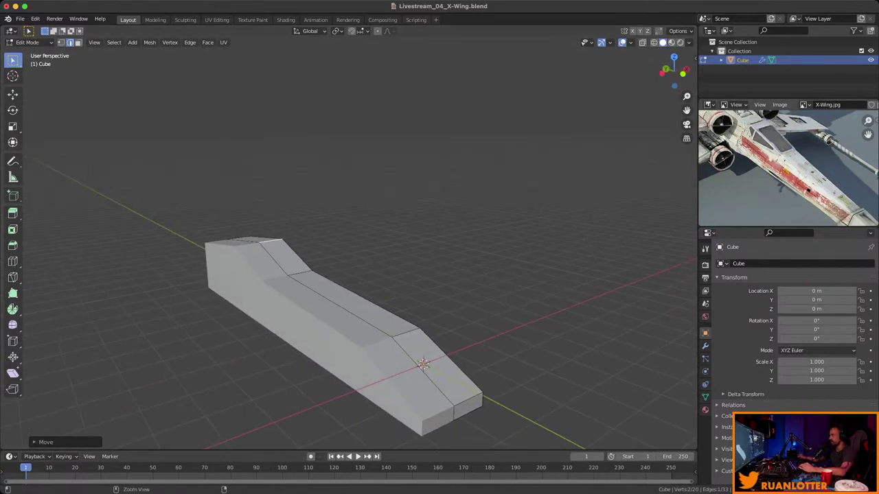
middle_click_drag(344, 274, 240, 230)
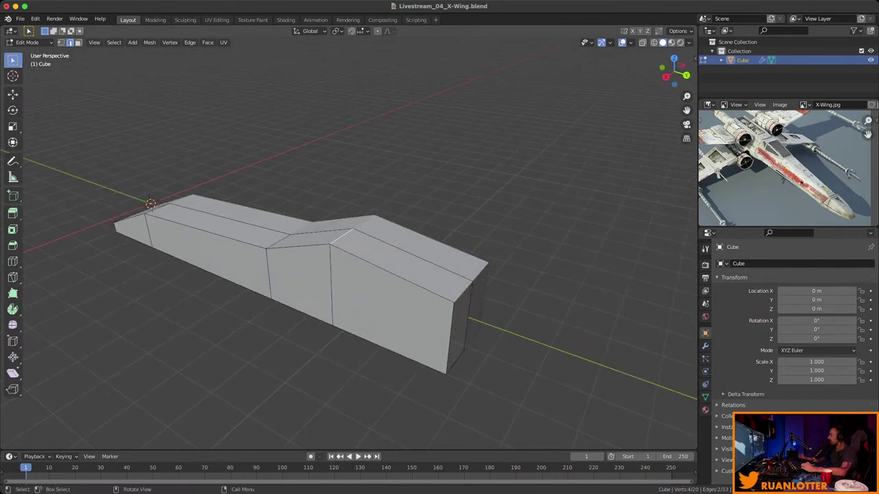
Flatten the fuselage by scaling it along Z.
middle_click_drag(240, 230, 251, 227)
key("s")
key("z")
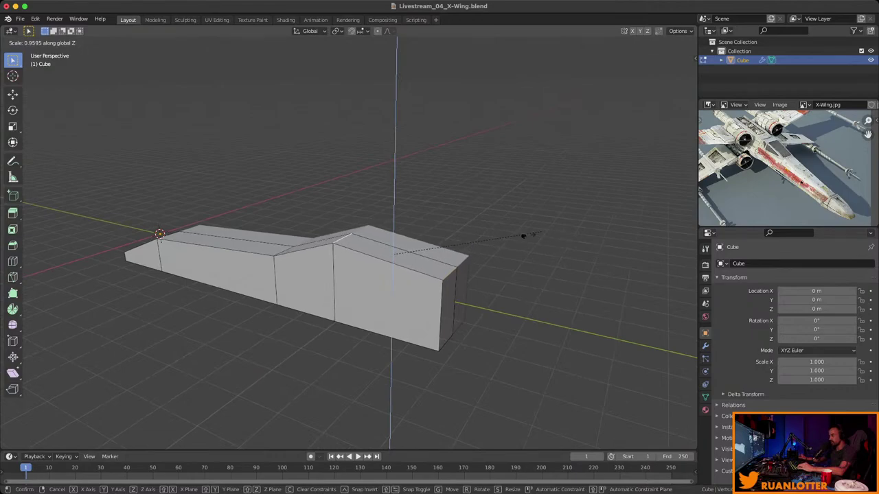
left_click(520, 240)
middle_click_drag(520, 240, 501, 235)
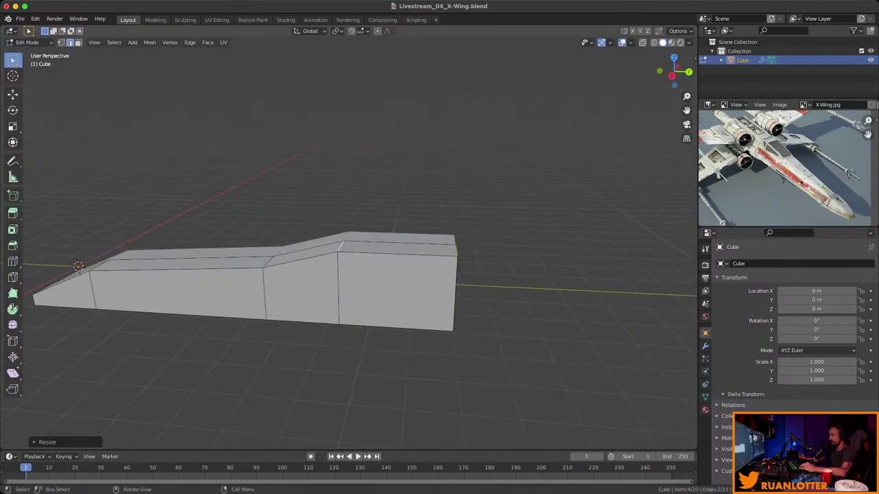
Raise the top edge of the rear block along Z.
left_click(339, 246)
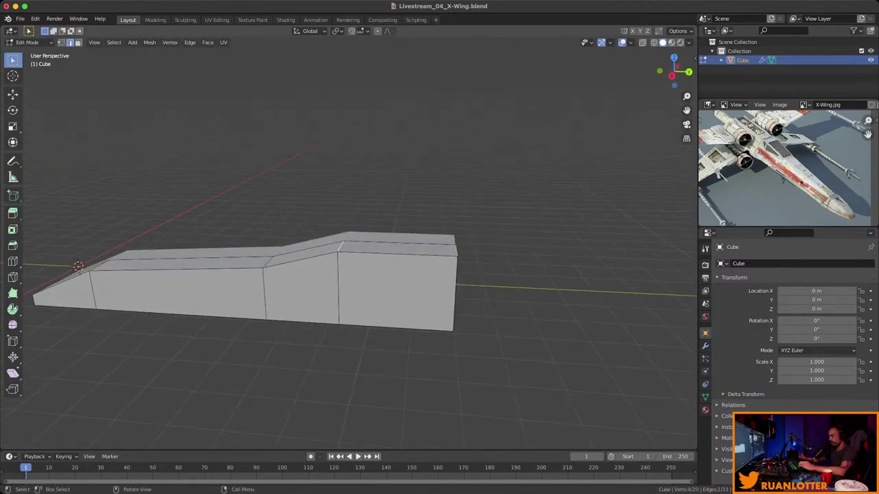
key("g")
key("z")
left_click(338, 229)
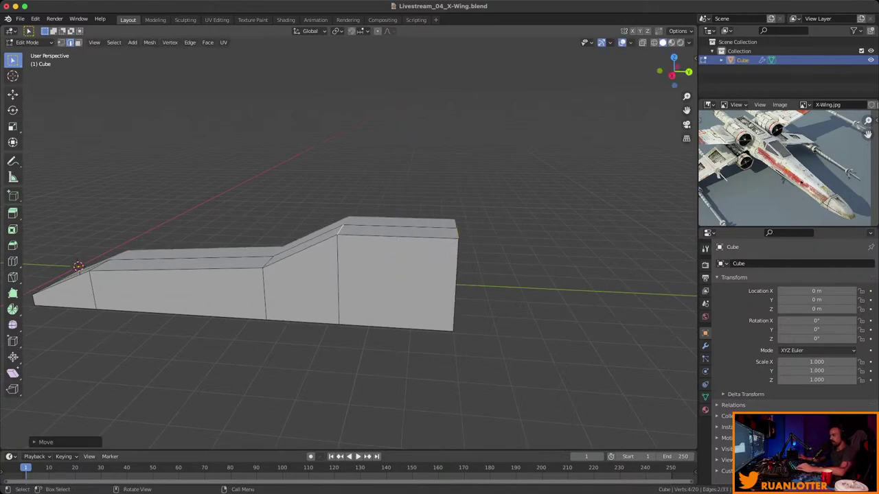
middle_click_drag(338, 230, 322, 226)
Lengthen the rear block by moving its end face along Y.
key("3")
left_click(448, 295)
scroll(309, 274, "down", 2)
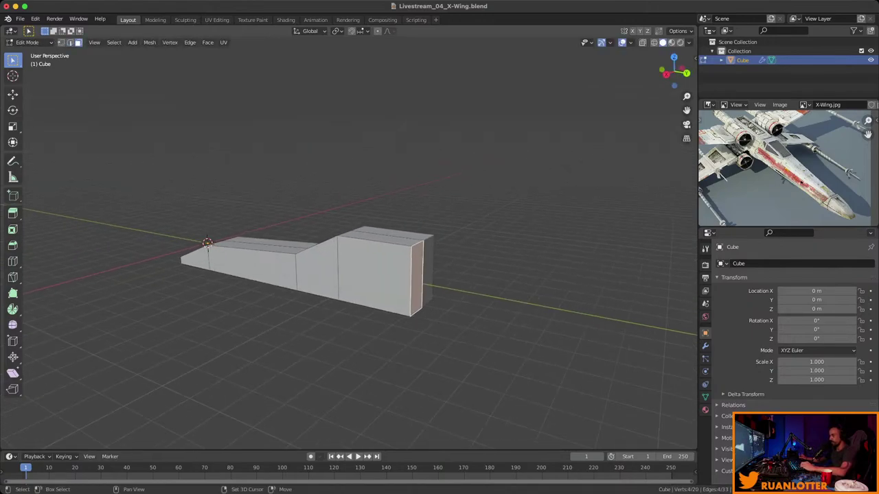
middle_click_drag(309, 275, 278, 276)
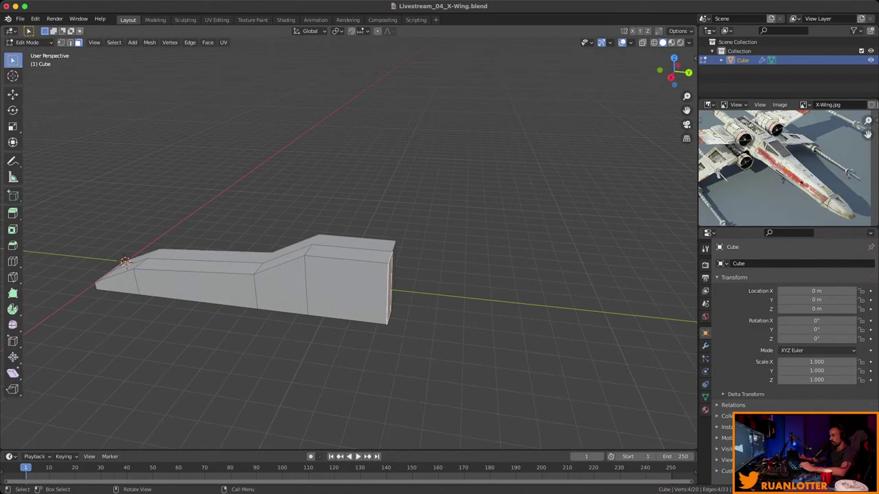
key("g")
key("y")
key("Return")
middle_click_drag(344, 274, 439, 268)
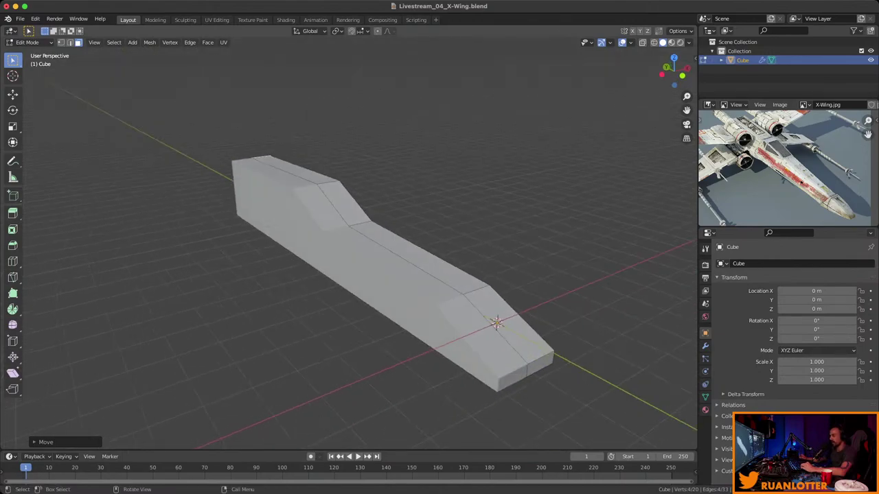
middle_click_drag(343, 275, 447, 271)
Lower the nose tip edges slightly along Z.
left_click(455, 295)
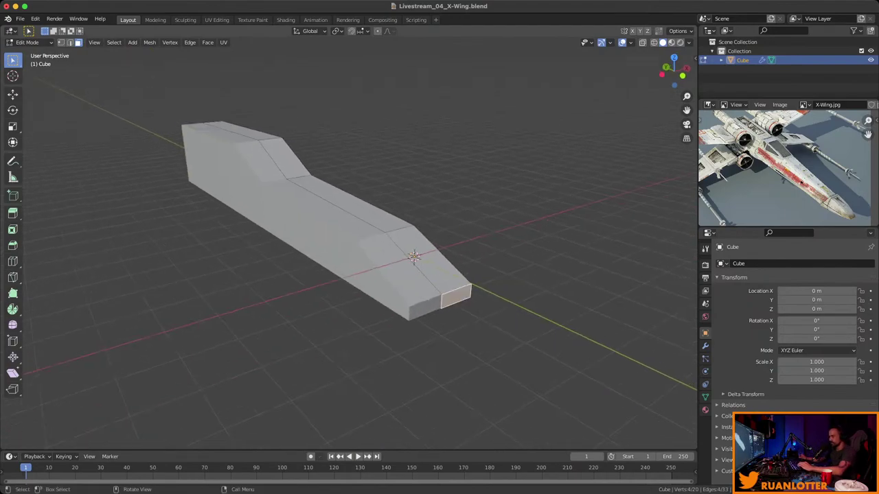
key("2")
key("g")
key("z")
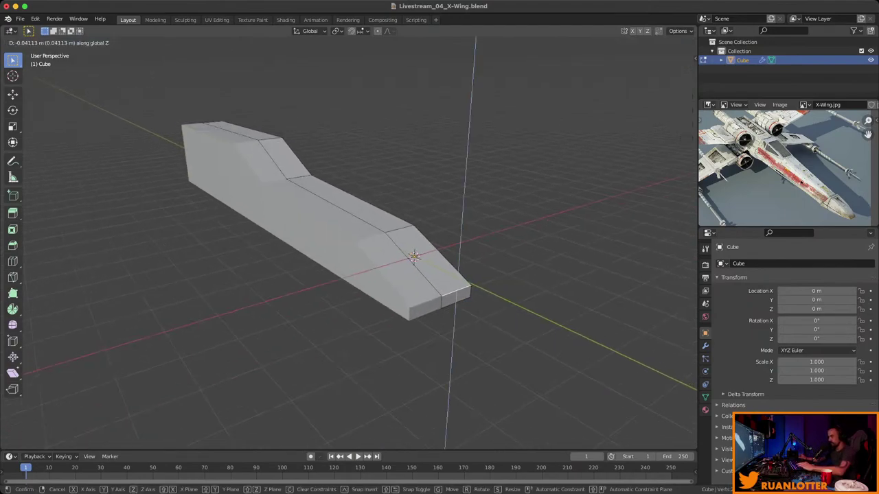
key("Return")
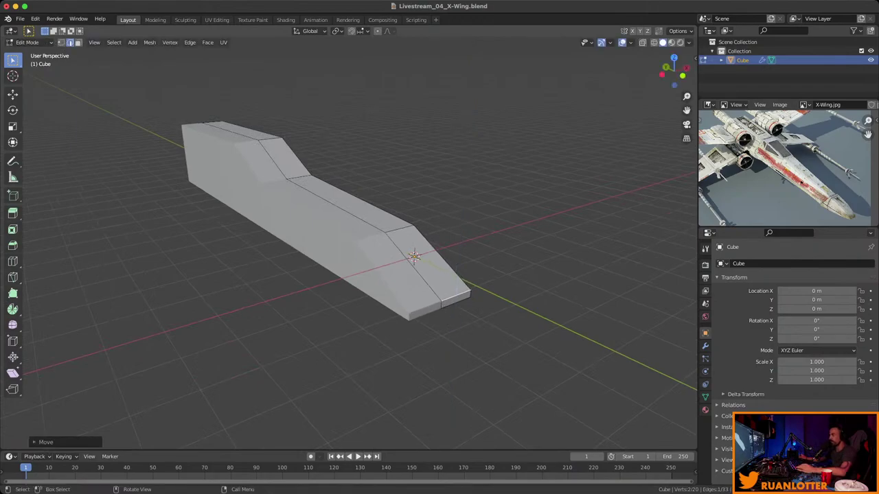
middle_click_drag(412, 275, 405, 202)
scroll(419, 271, "up", 3)
key("ctrl+r")
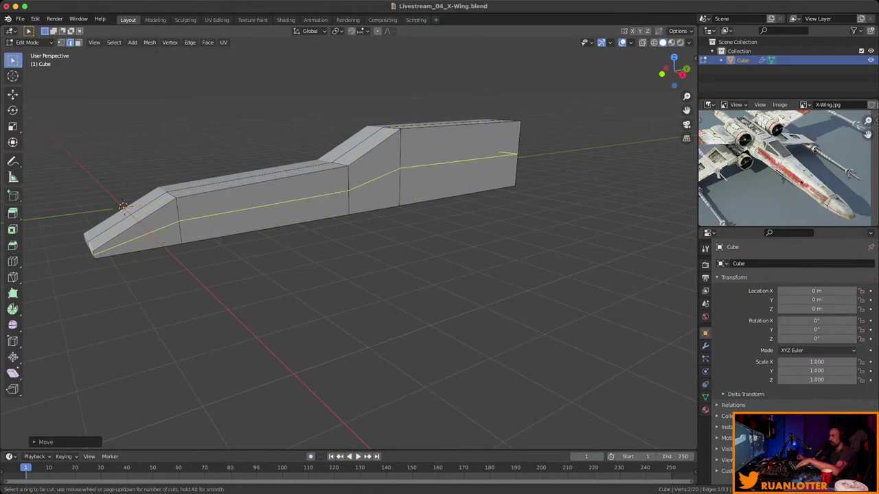
Place a centred lengthwise edge loop along the fuselage and move it along X.
left_click(123, 206)
right_click(122, 206)
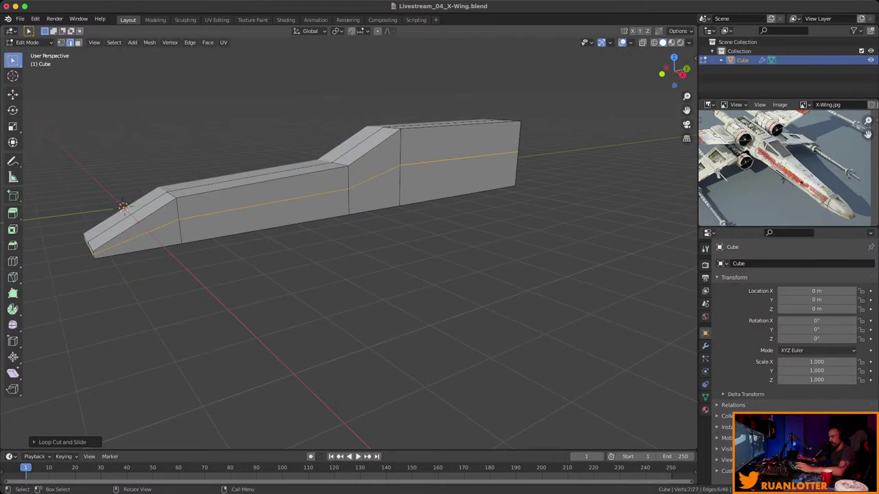
left_click(137, 230)
left_click(460, 158, "ctrl")
middle_click_drag(460, 158, 319, 170)
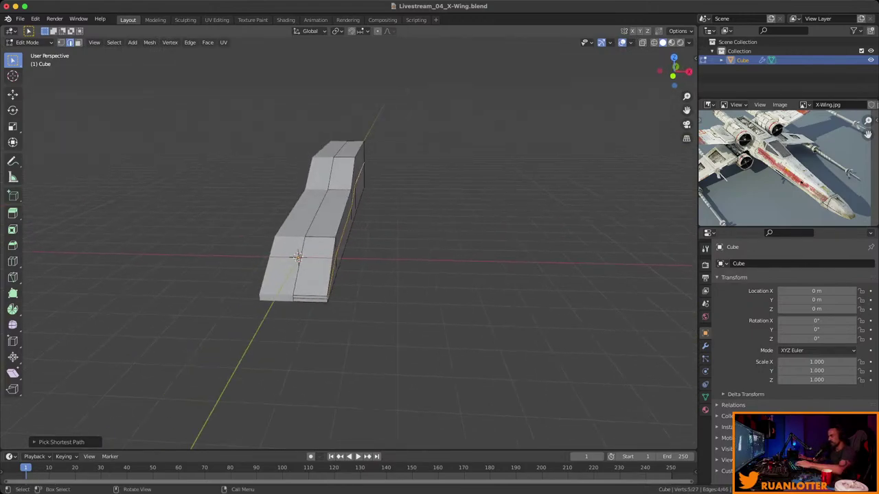
key("g")
key("x")
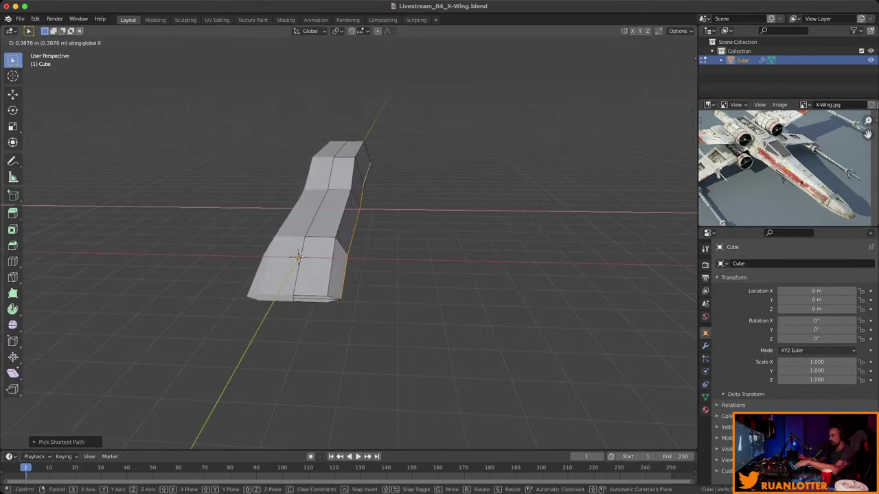
key("Return")
Undo the stray edge selection and move the selected vertices along X.
middle_click_drag(343, 240, 453, 230)
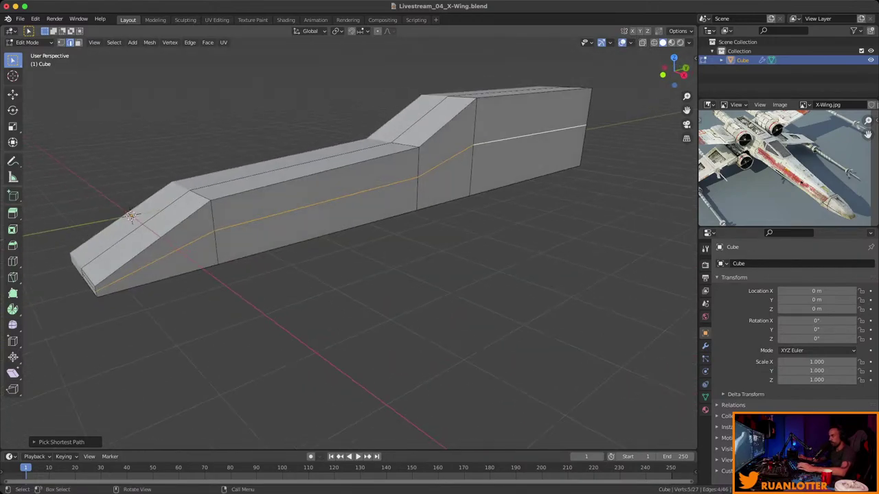
key("ctrl+z")
middle_click_drag(343, 241, 145, 227)
key("g")
key("x")
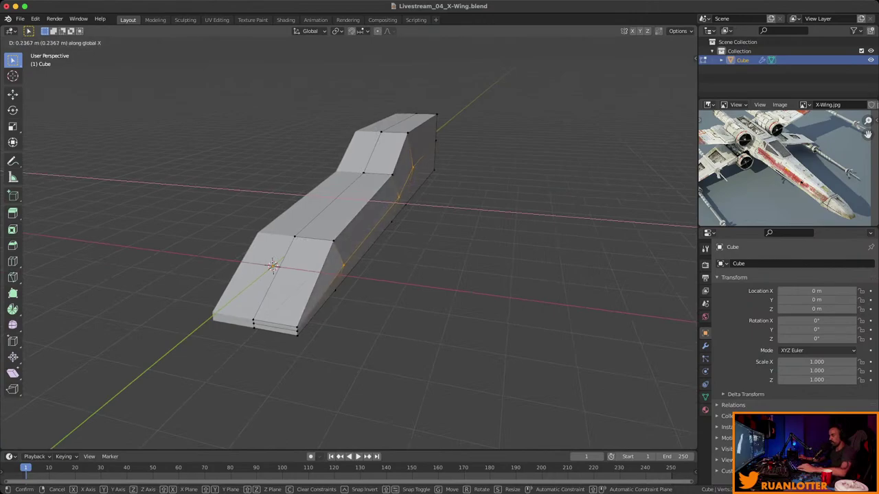
key("Return")
middle_click_drag(343, 275, 604, 226)
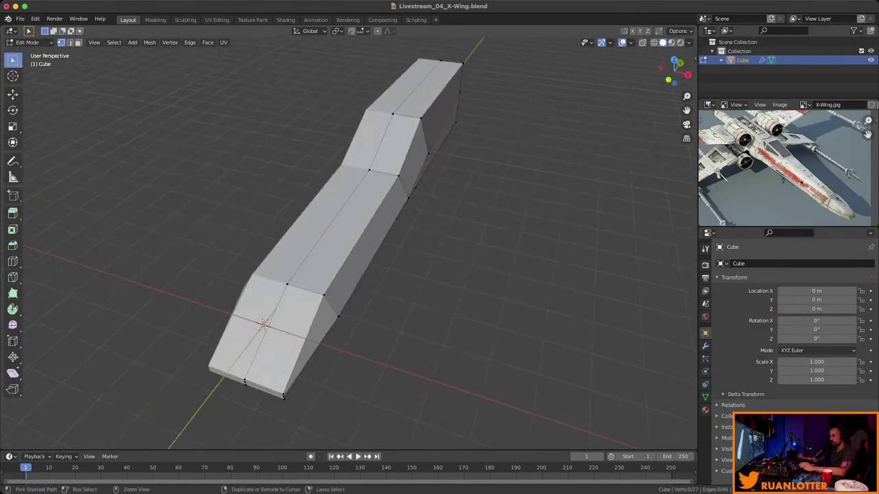
Save the blend file and orbit so the fuselage runs left to right.
key("super+s")
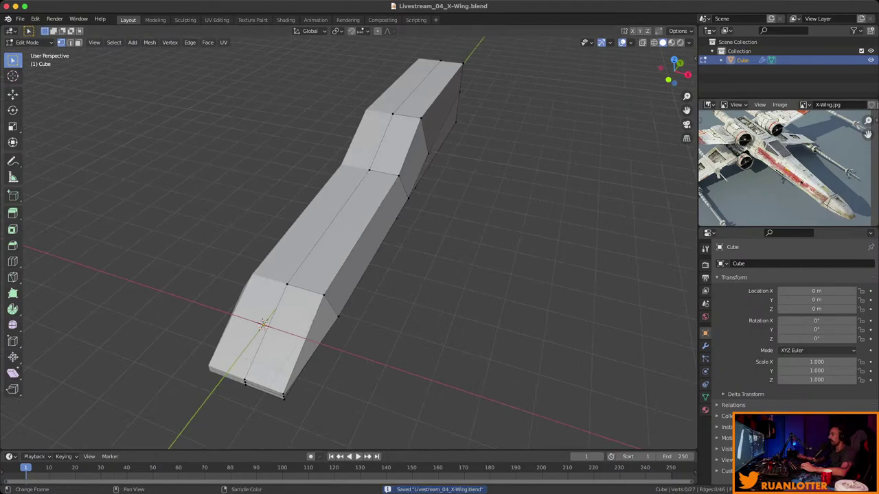
scroll(789, 168, "up", 5)
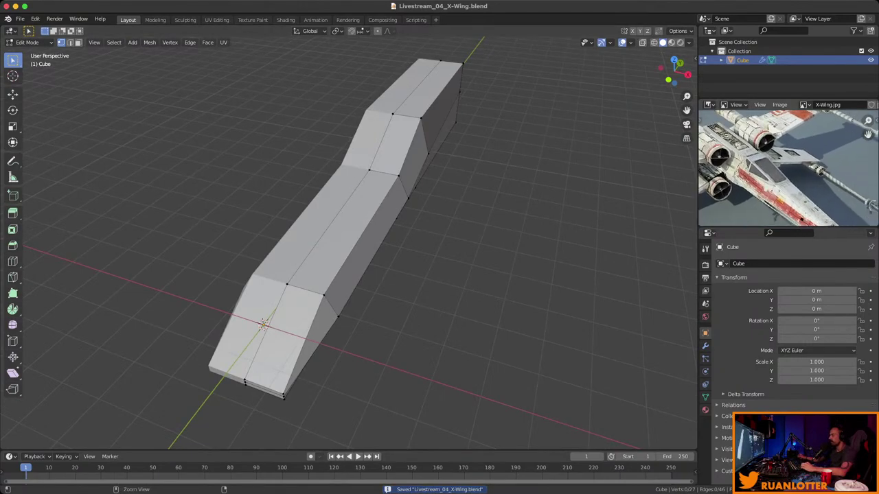
scroll(788, 168, "down", 3)
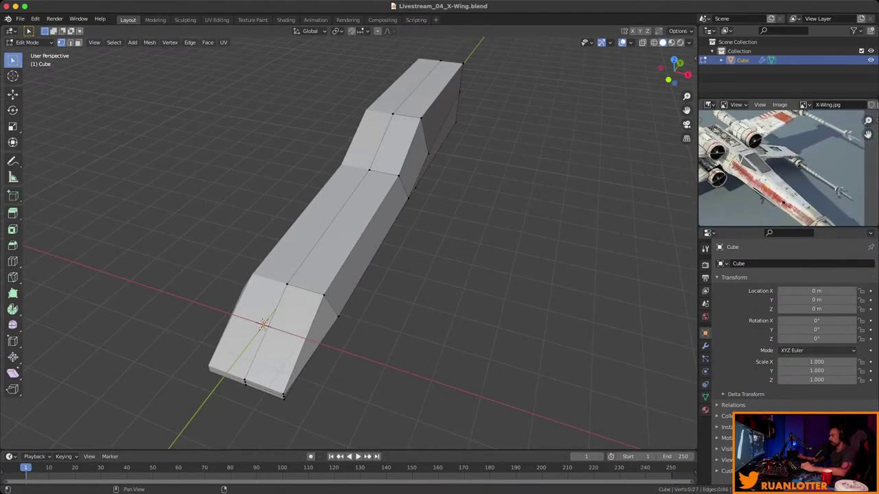
scroll(788, 168, "up", 2)
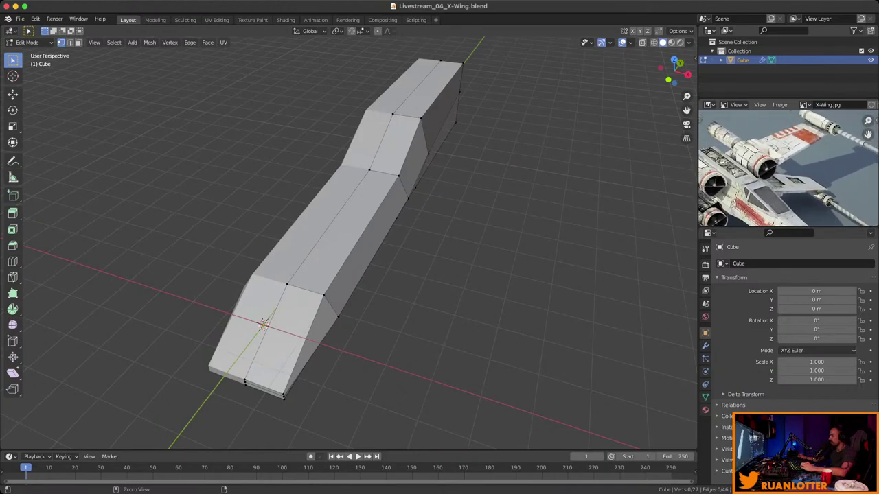
middle_click_drag(384, 275, 522, 261)
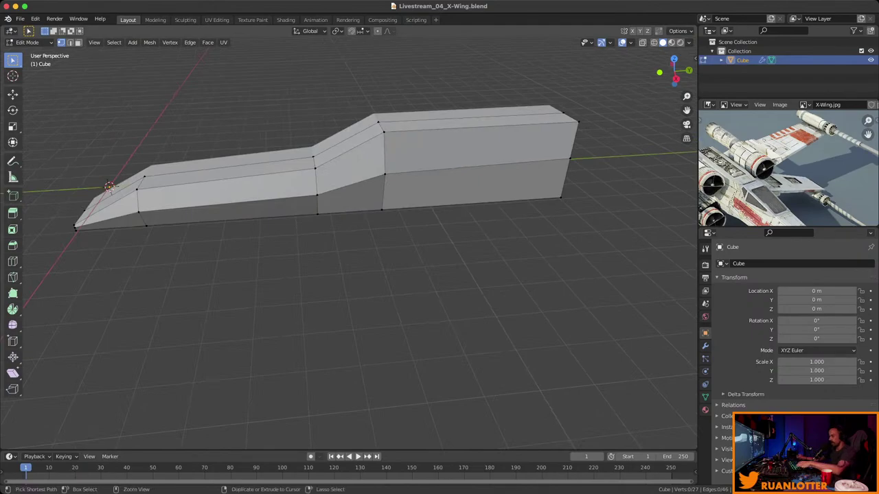
Loop-cut two horizontal edge loops around the fuselage's upper and lower sides.
key("ctrl+r")
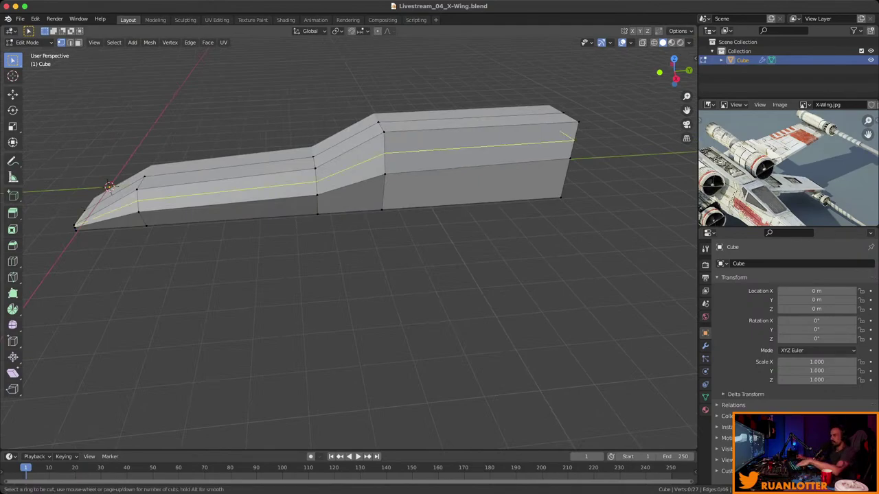
left_click(389, 155)
left_click(390, 146)
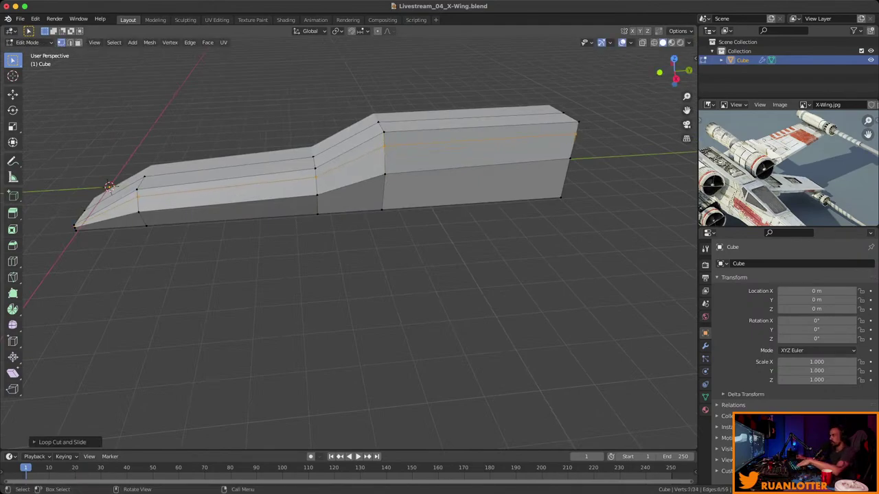
key("ctrl+r")
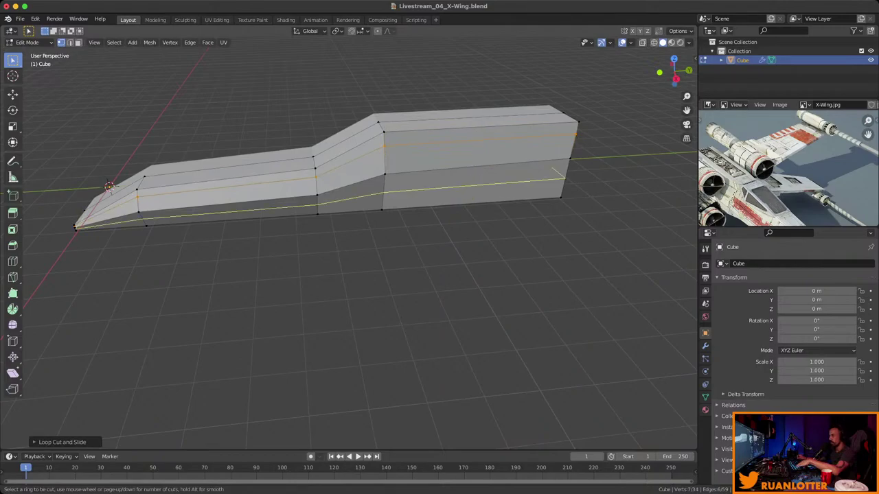
left_click(378, 196)
left_click(374, 197)
Bevel a top edge of the rear fuselage into a thin strip.
middle_click_drag(375, 197, 384, 172)
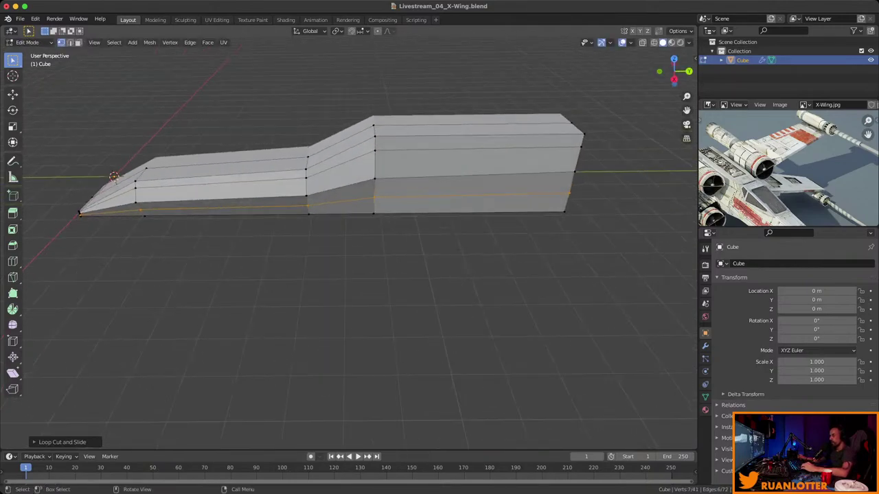
scroll(384, 171, "up", 3)
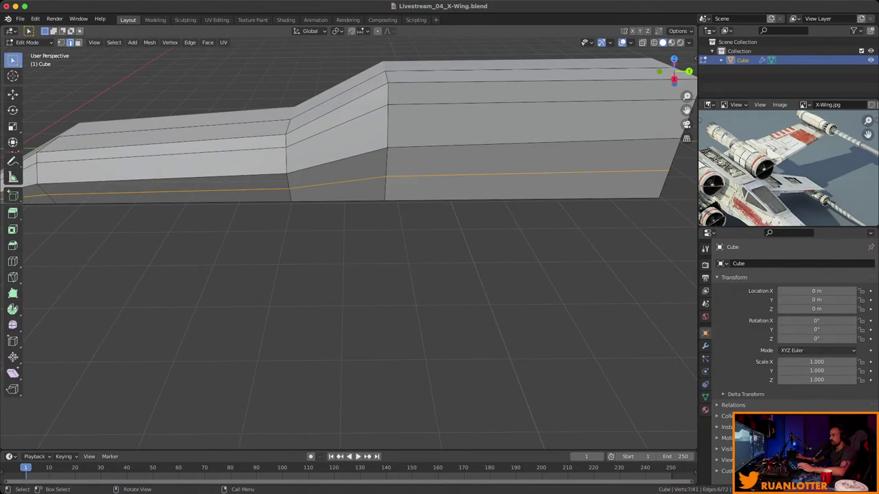
scroll(349, 154, "down", 4)
left_click(412, 163)
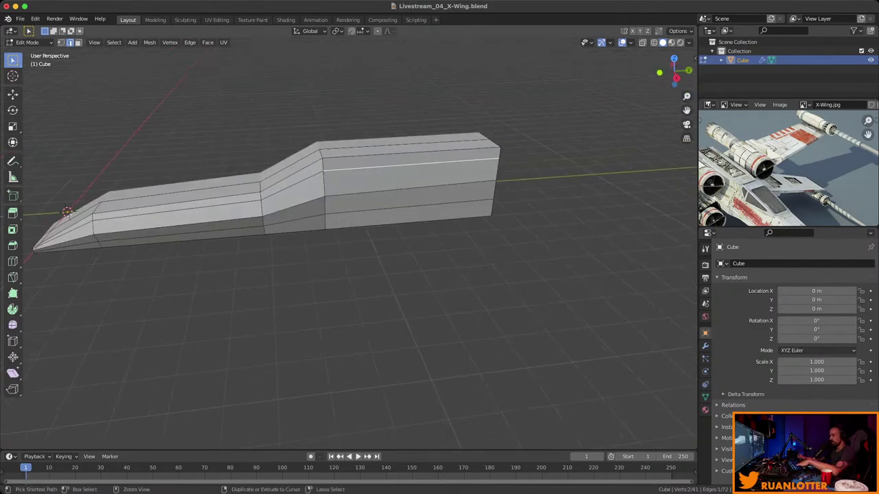
key("ctrl+b")
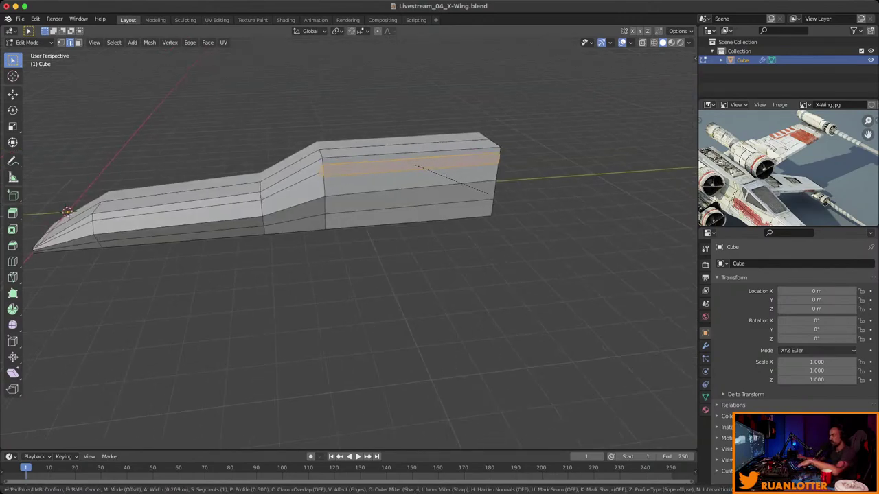
left_click(489, 193)
middle_click_drag(489, 194, 446, 212)
scroll(446, 213, "up", 3)
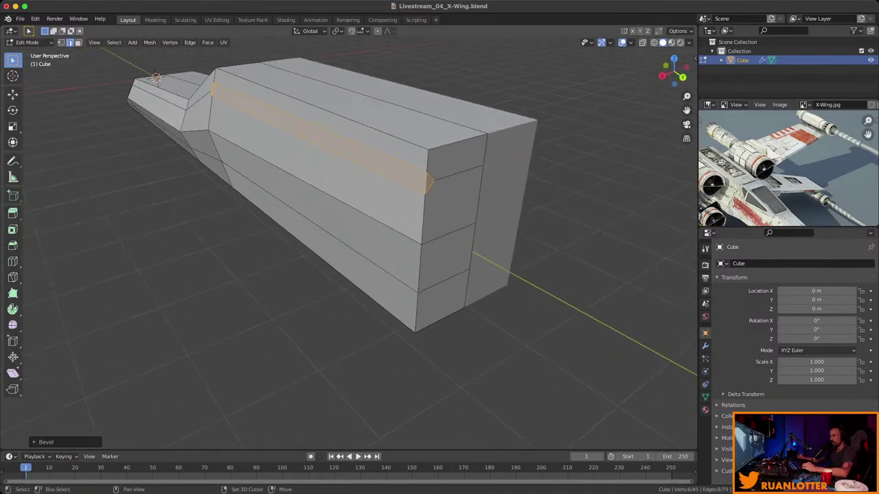
Select the thin bevelled face strip and save the blend file.
key("alt+a")
middle_click_drag(344, 240, 440, 220)
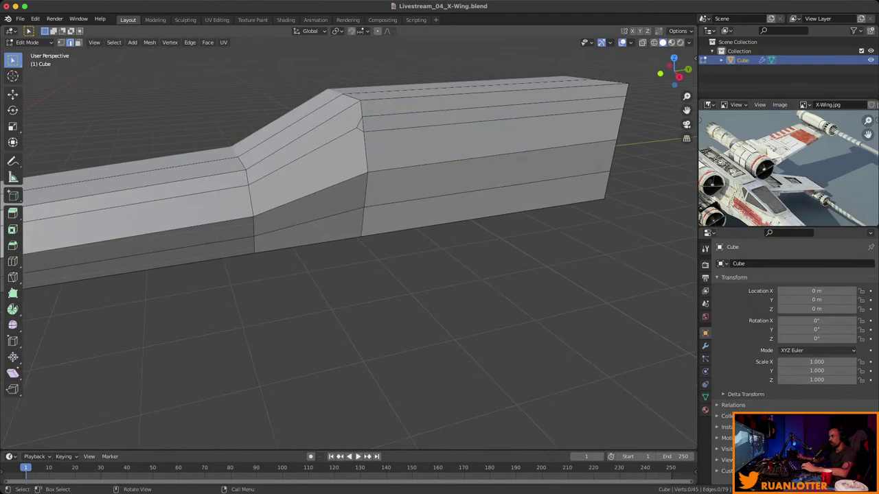
scroll(348, 261, "down", 3)
key("3")
left_click(446, 161, "alt")
middle_click_drag(446, 161, 481, 158)
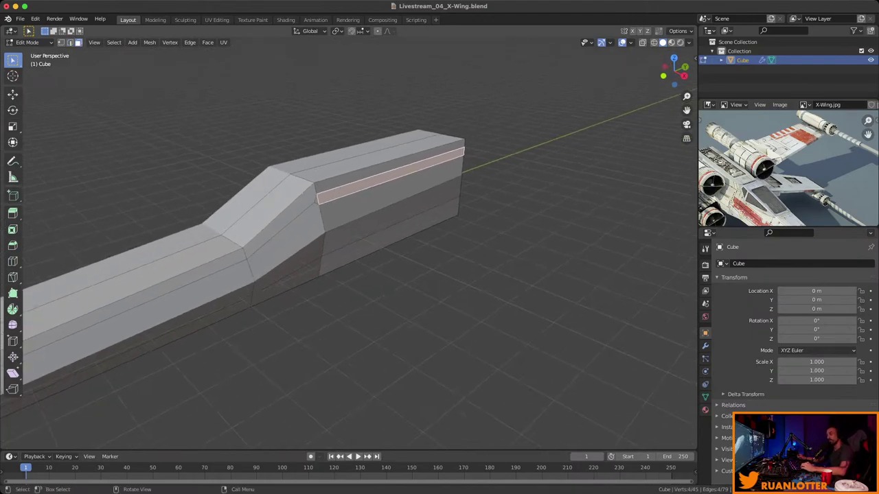
middle_click_drag(343, 261, 398, 247)
key("super+s")
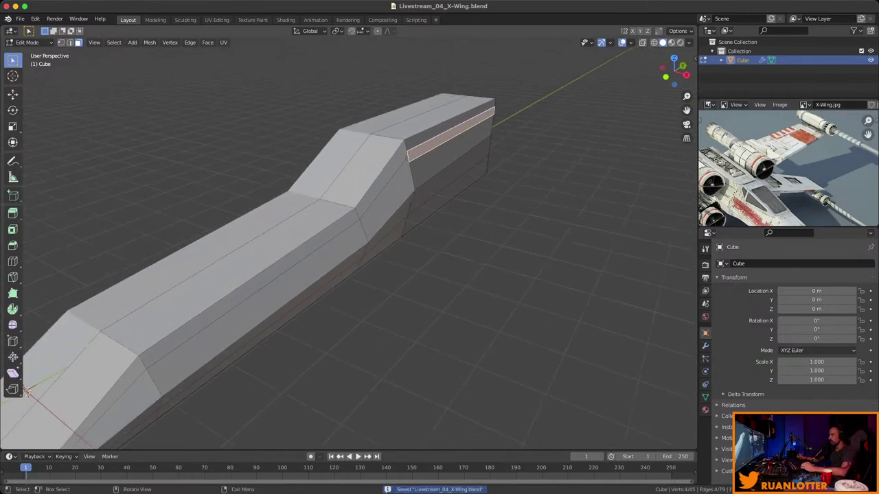
middle_click_drag(348, 261, 412, 251)
scroll(349, 261, "up", 4)
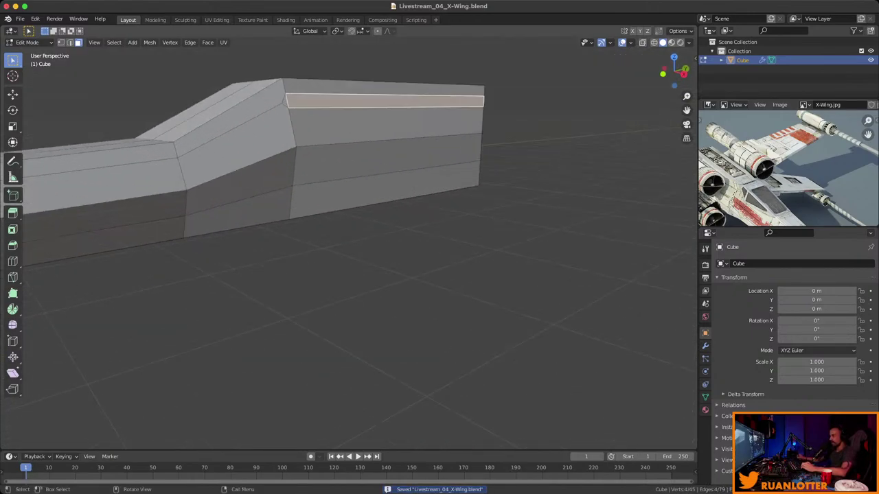
Bevel an edge on the lower rear side into a second thin strip.
left_click(385, 192)
key("2")
left_click(385, 202)
middle_click_drag(349, 261, 374, 256)
key("ctrl+b")
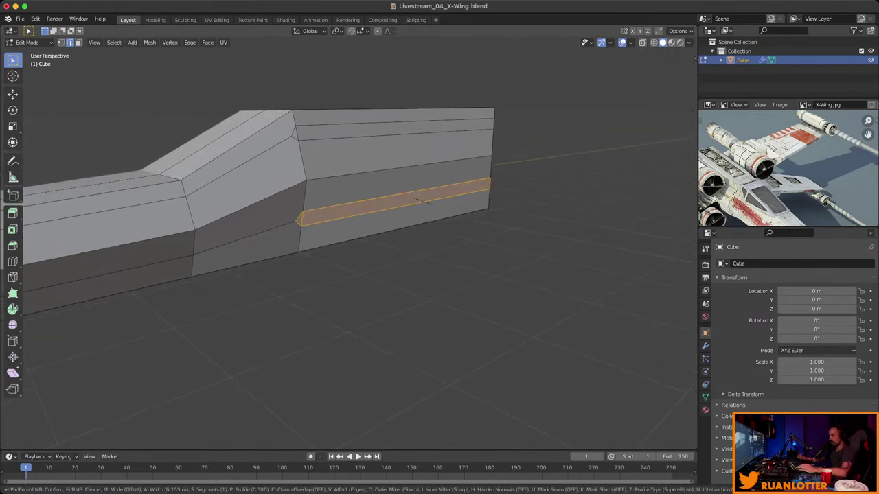
left_click(426, 201)
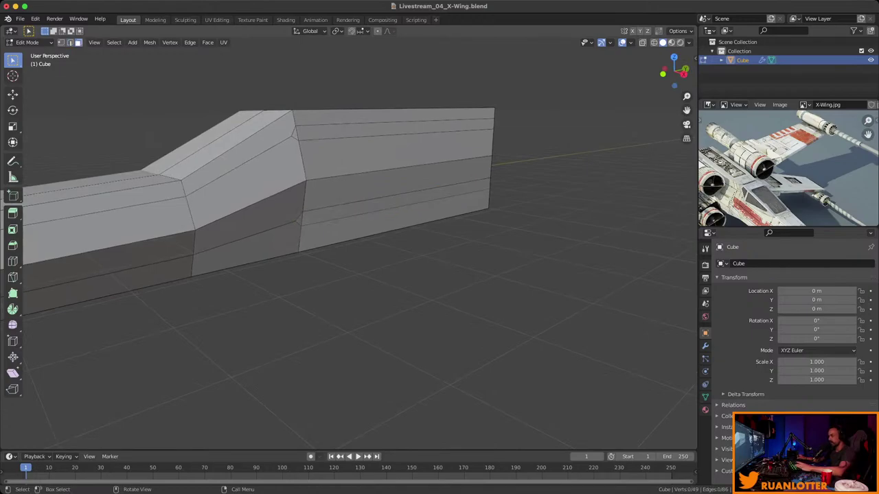
Select both the upper and lower bevelled strip faces on the rear block.
key("3")
left_click(394, 130)
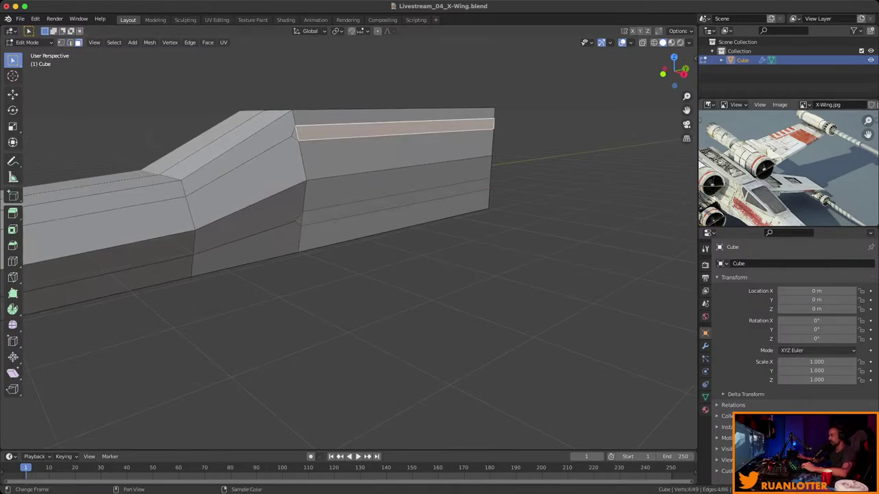
middle_click_drag(776, 172, 741, 191)
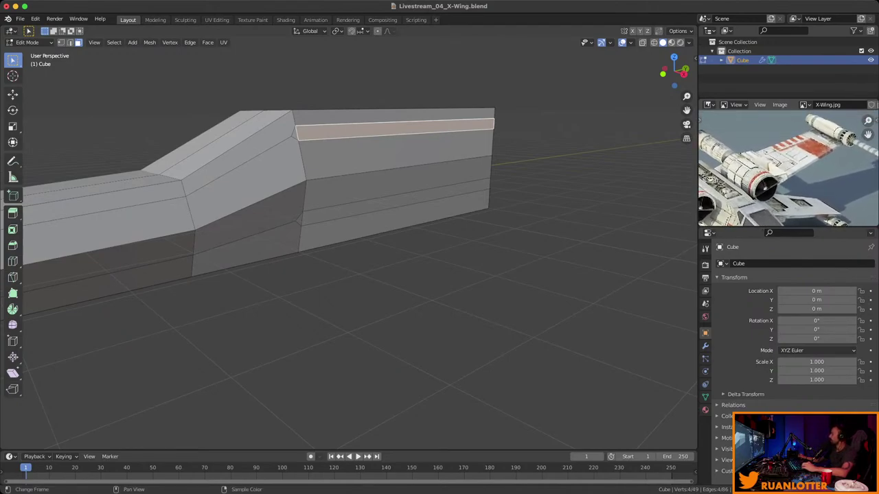
middle_click_drag(343, 240, 346, 265)
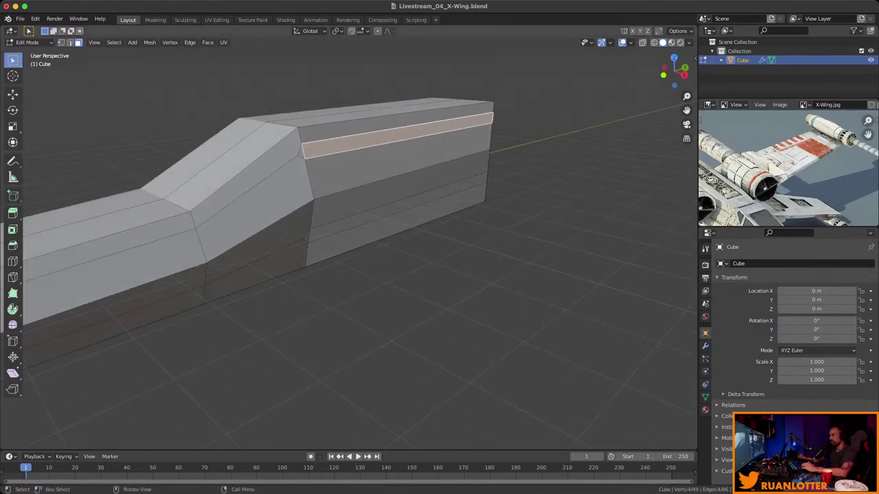
left_click(398, 206, "alt+shift")
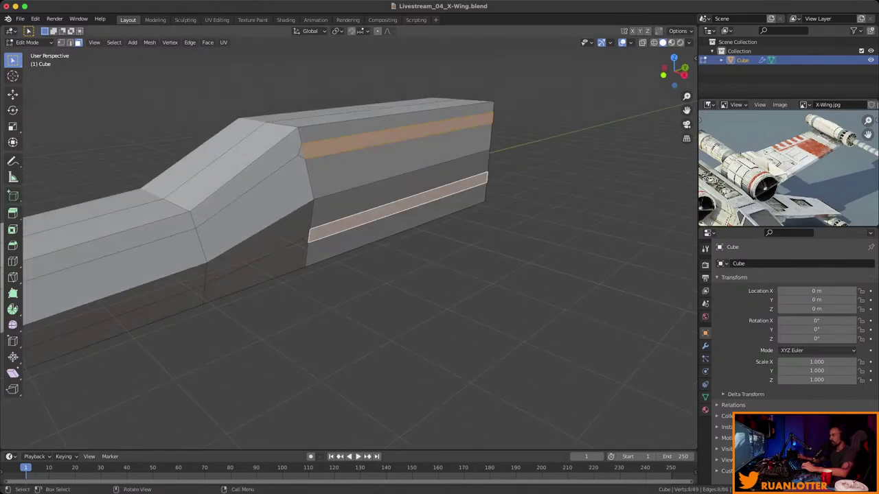
scroll(344, 240, "down", 3)
middle_click_drag(344, 241, 412, 233)
Extrude both strips outward into wing plates and scale their end faces to taper them.
key("e")
left_click(343, 241)
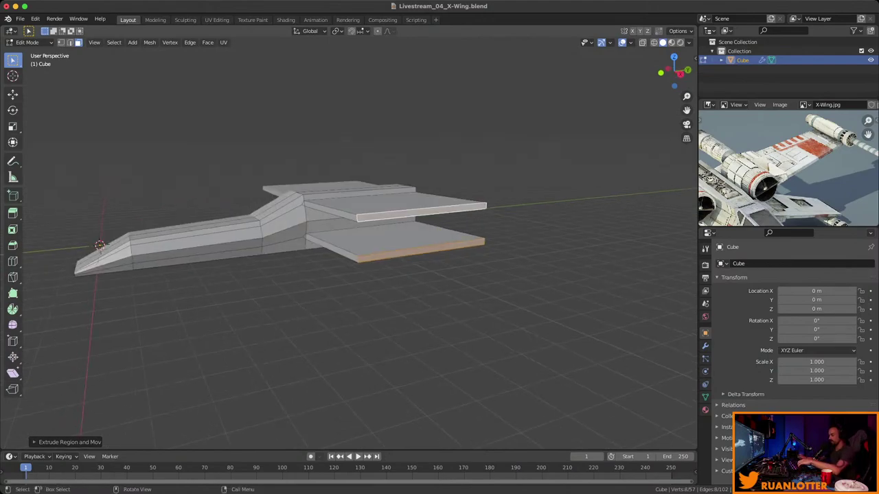
key("s")
left_click(506, 192)
middle_click_drag(506, 192, 446, 227)
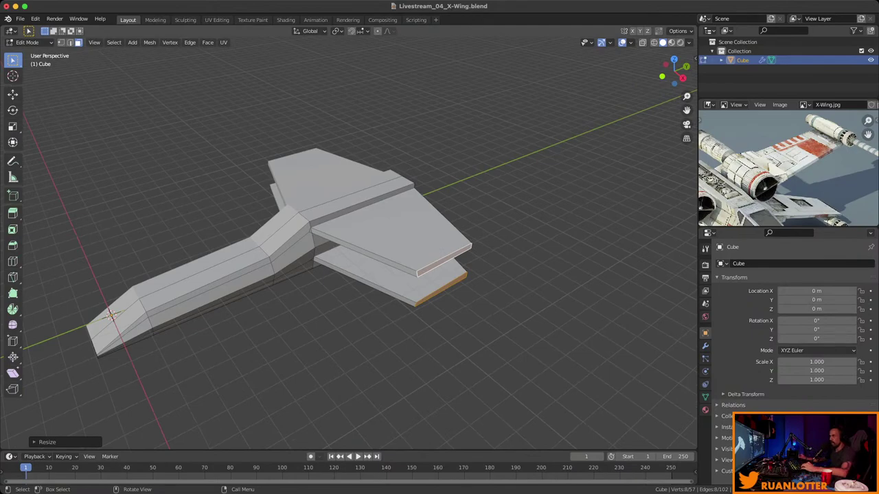
Shrink the wing faces slightly along Y, then undo the wing extrusions entirely.
key("s")
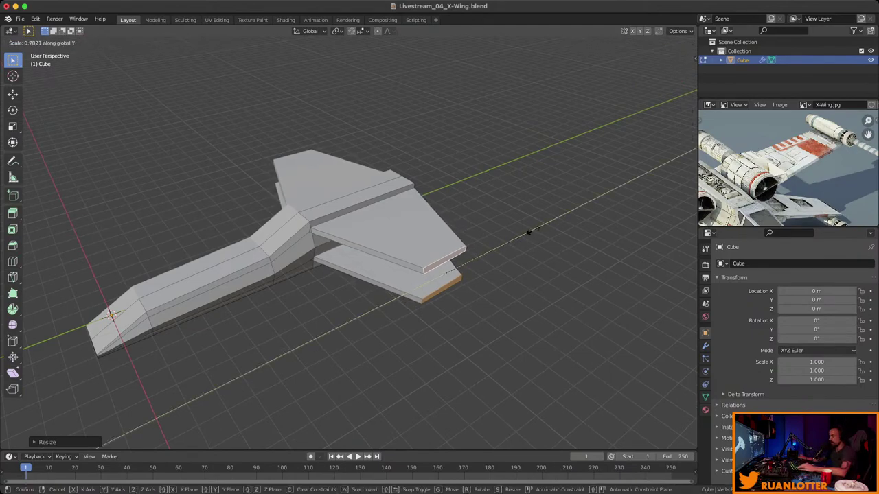
left_click(526, 234)
scroll(350, 240, "up", 5)
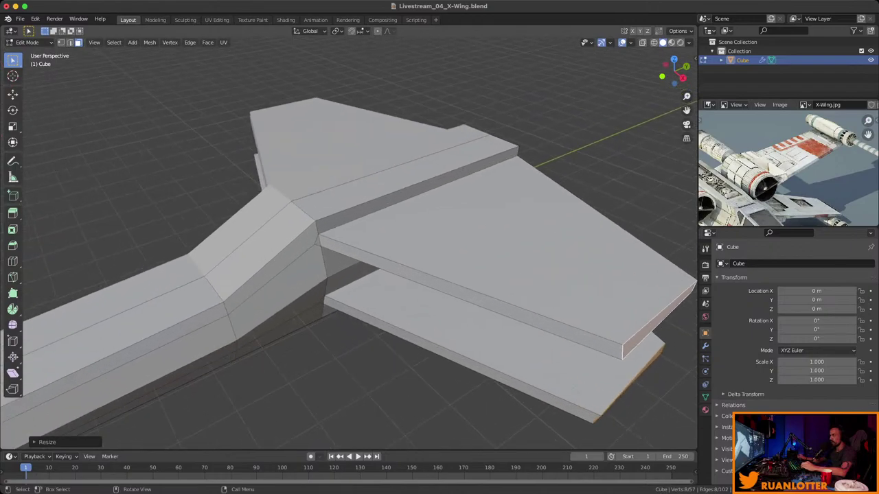
left_click(474, 297, "alt")
key("2")
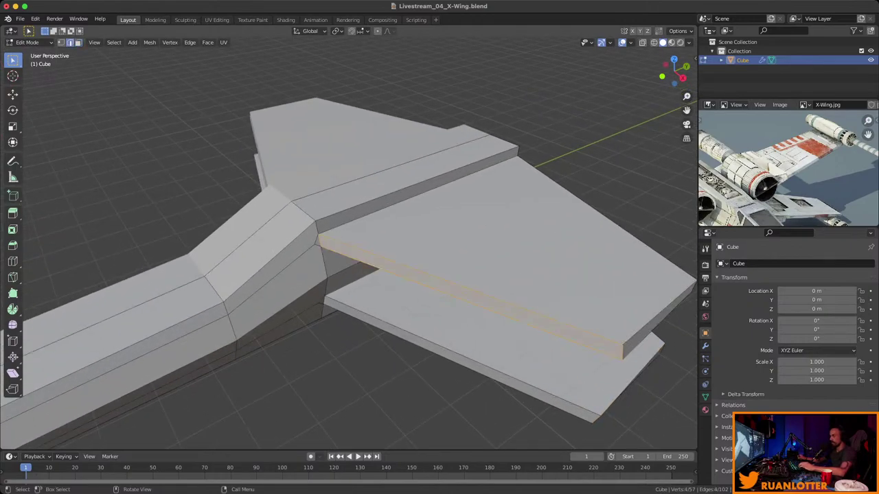
middle_click_drag(474, 297, 46, 351)
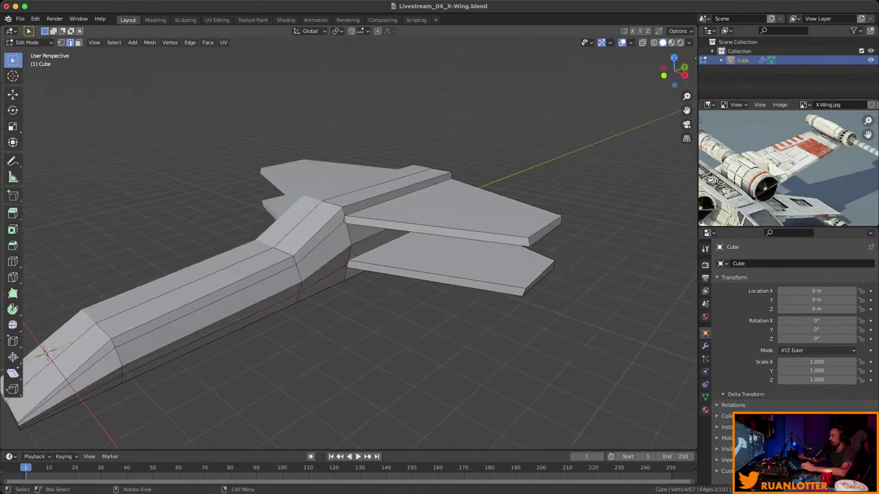
scroll(788, 168, "down", 4)
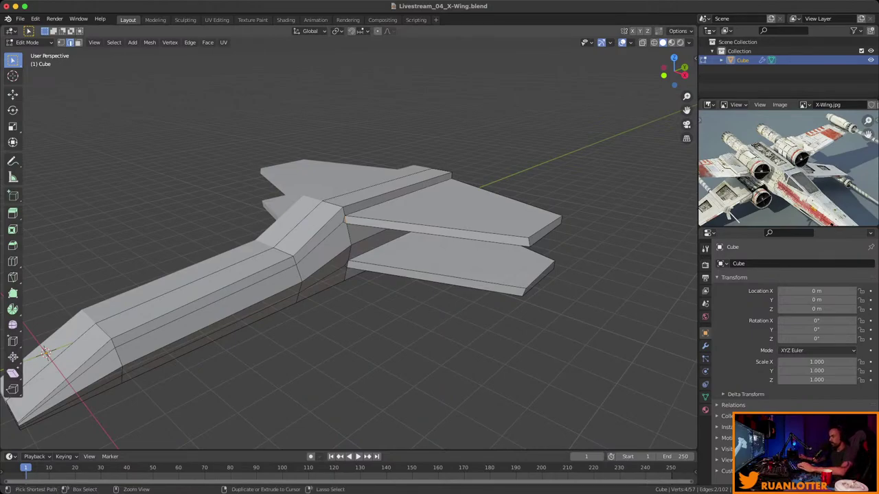
key("ctrl+z")
key("ctrl+z")
key("ctrl+z")
key("ctrl+z")
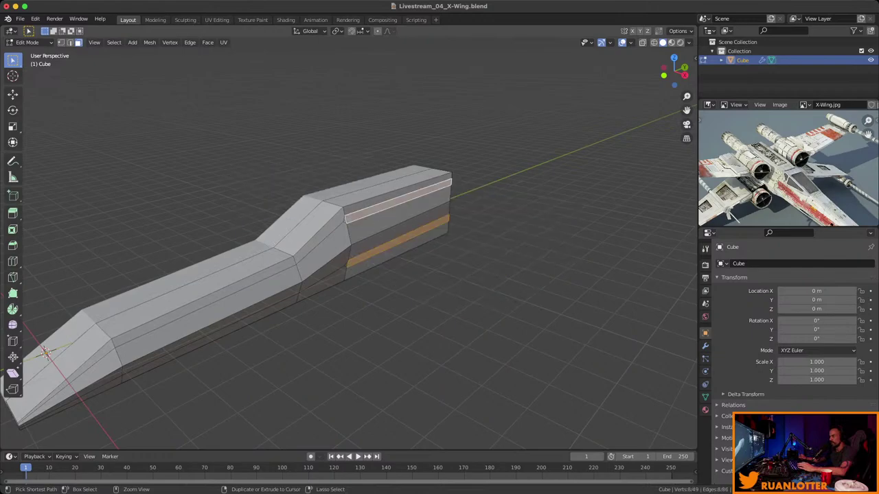
Cut two crosswise edge loops across the rear block, near its front step and rear end.
middle_click_drag(384, 275, 419, 269)
key("ctrl+r")
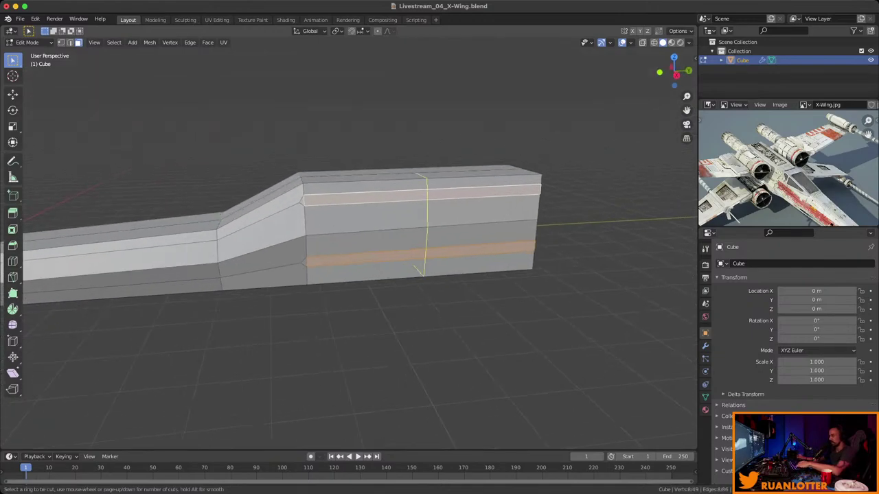
left_click(417, 269)
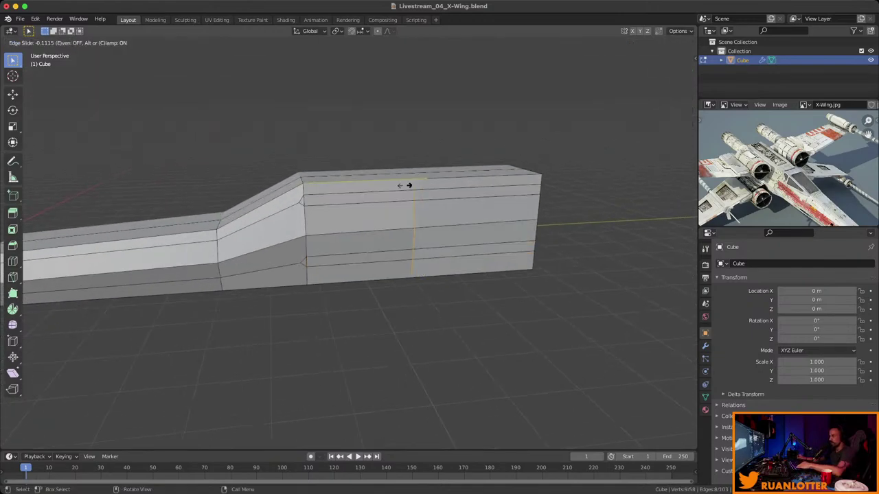
left_click(340, 191)
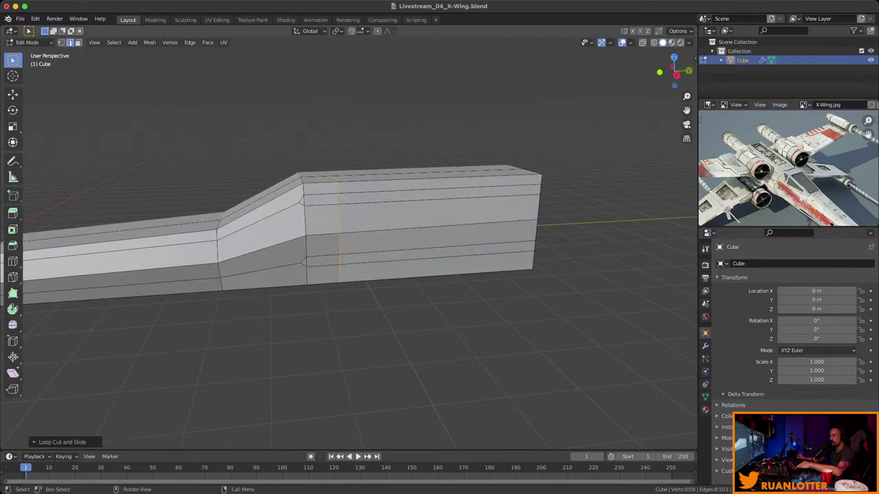
key("ctrl+r")
left_click(447, 181)
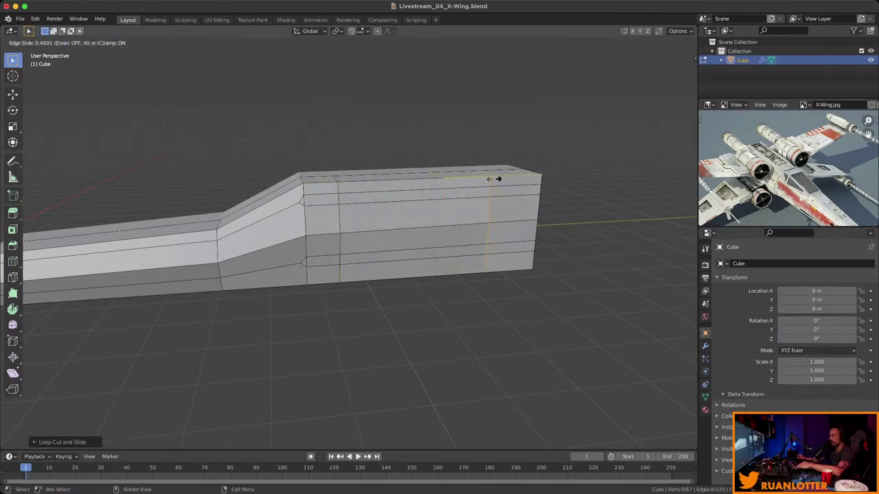
left_click(494, 179)
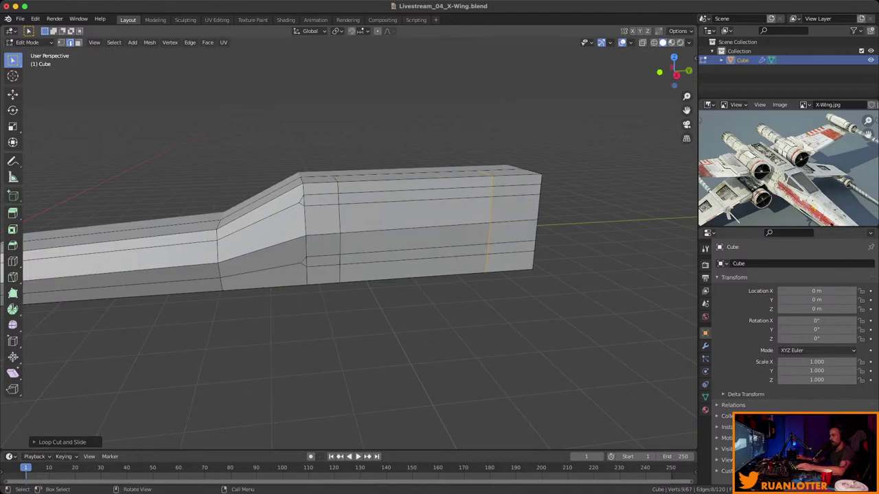
middle_click_drag(357, 274, 377, 221)
left_click(331, 206, "ctrl")
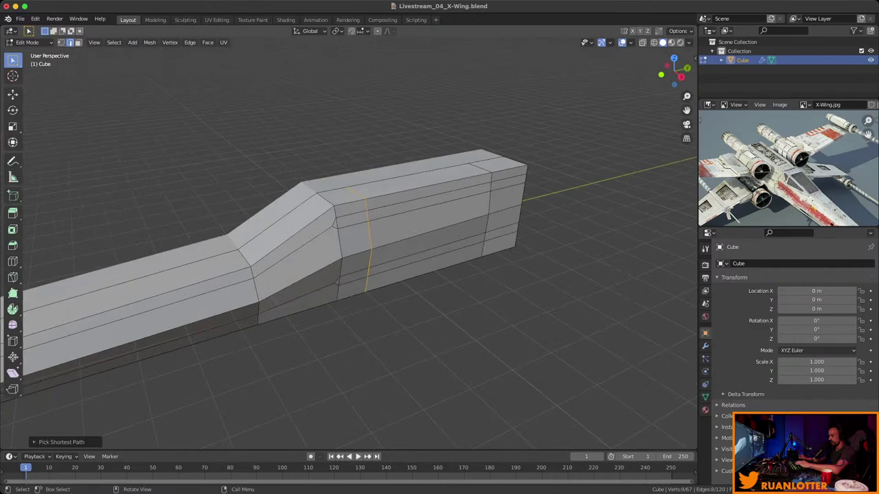
Extrude the rear block's side faces outward into wing plates.
key("3")
left_click(440, 200)
middle_click_drag(440, 206, 354, 227)
key("e")
key("Return")
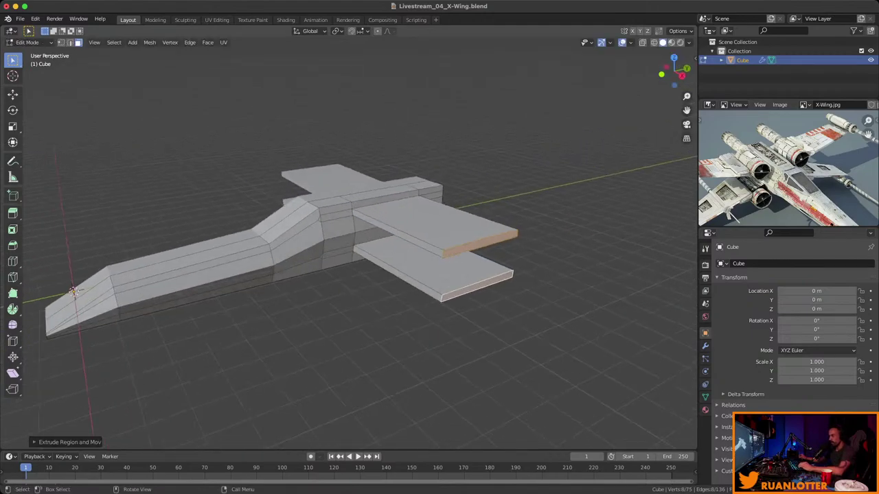
Narrow the wing tips along Y and sweep them back along X.
key("s")
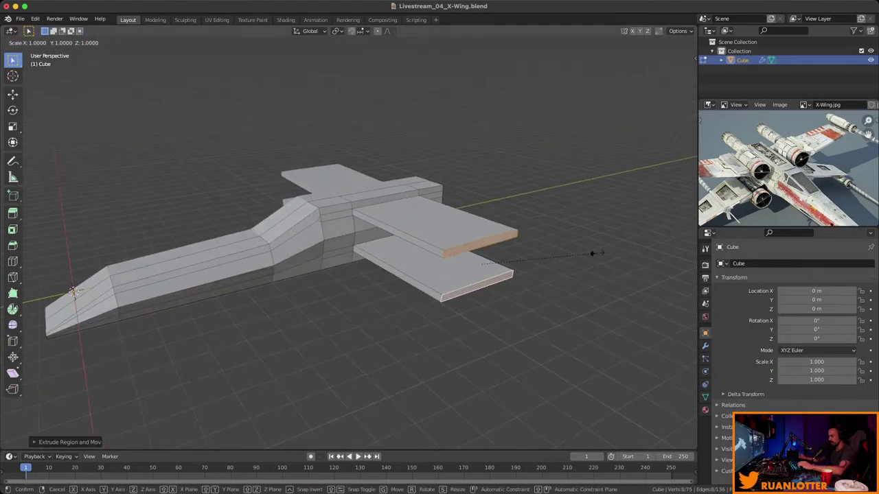
key("y")
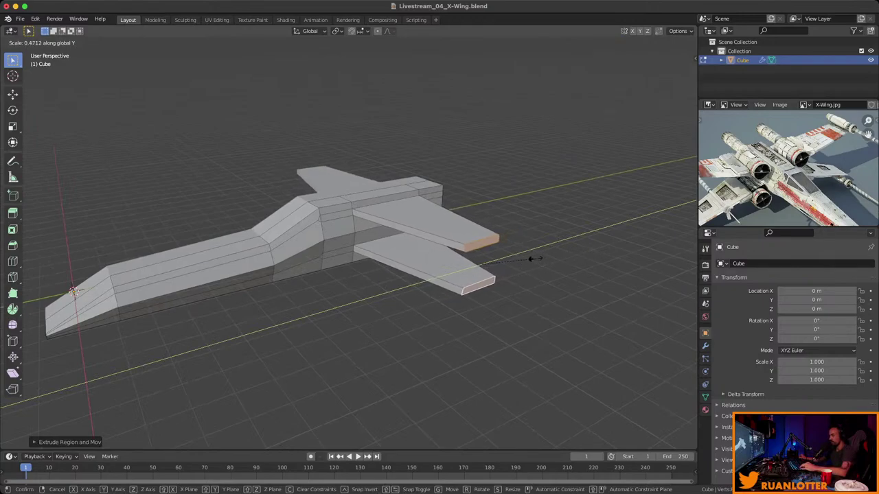
left_click(532, 259)
key("g")
key("x")
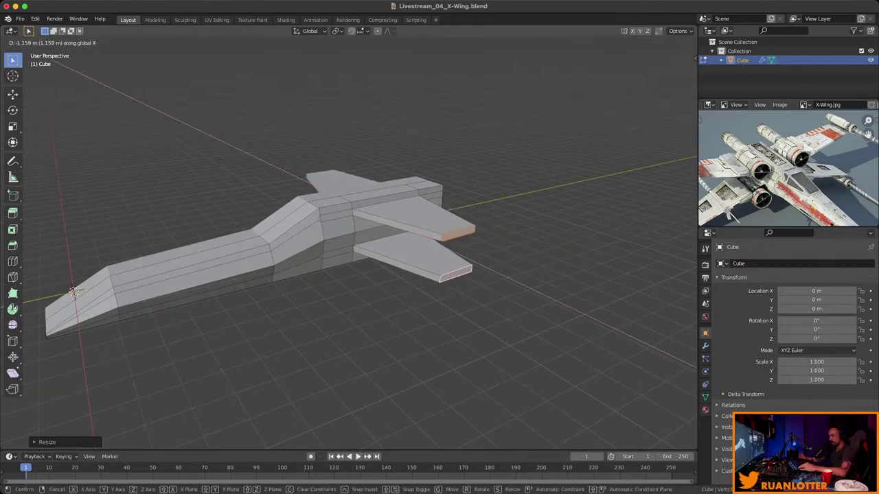
key("Return")
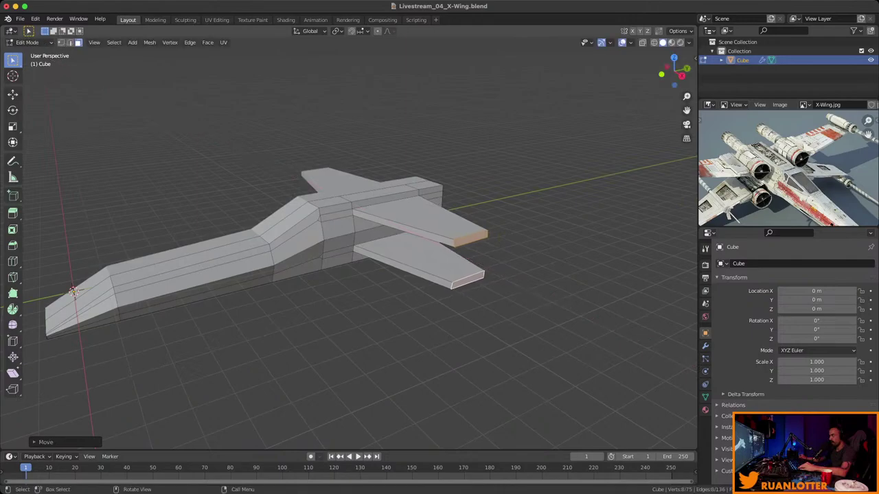
Select the end faces of the upper and lower wings.
middle_click_drag(481, 274, 446, 269)
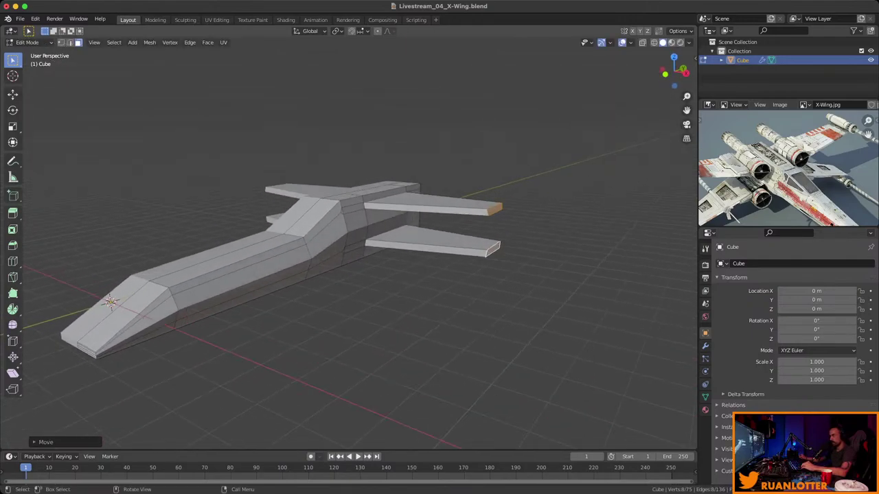
scroll(474, 223, "up", 8)
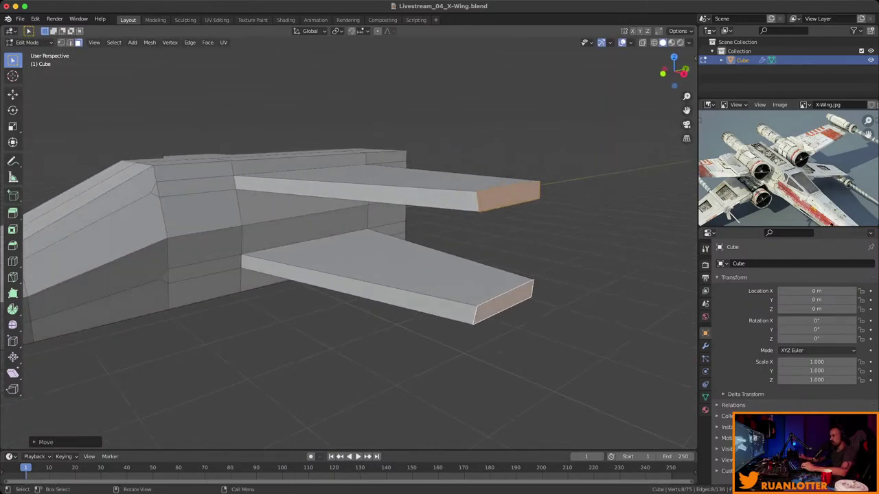
left_click(508, 196)
left_click(503, 303, "shift")
middle_click_drag(503, 303, 41, 180)
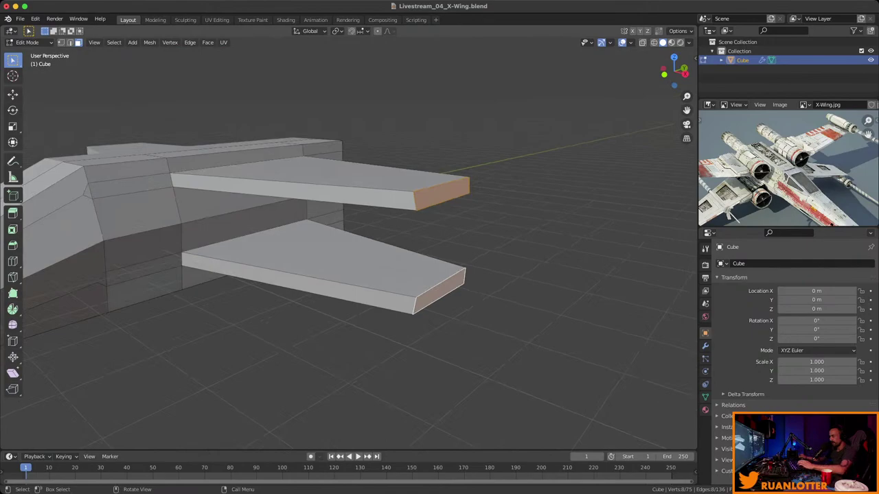
Scale the wing end faces narrower along X.
key("s")
key("x")
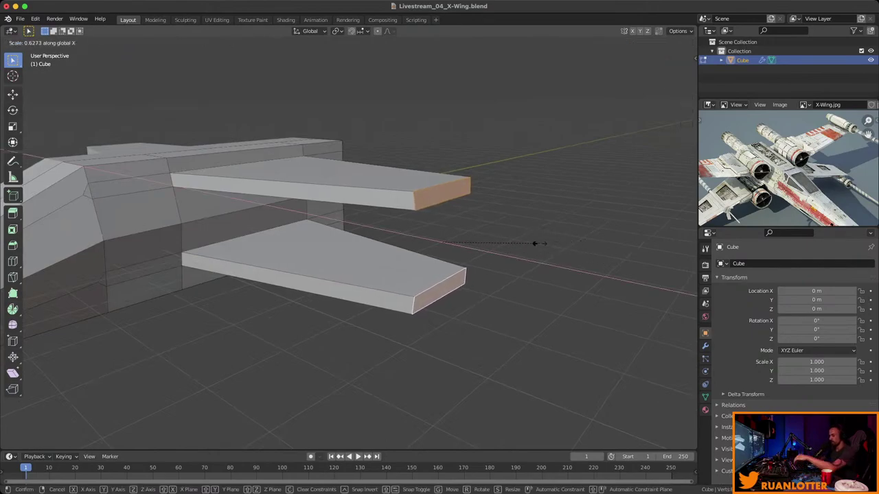
left_click(543, 248)
middle_click_drag(533, 249, 323, 268)
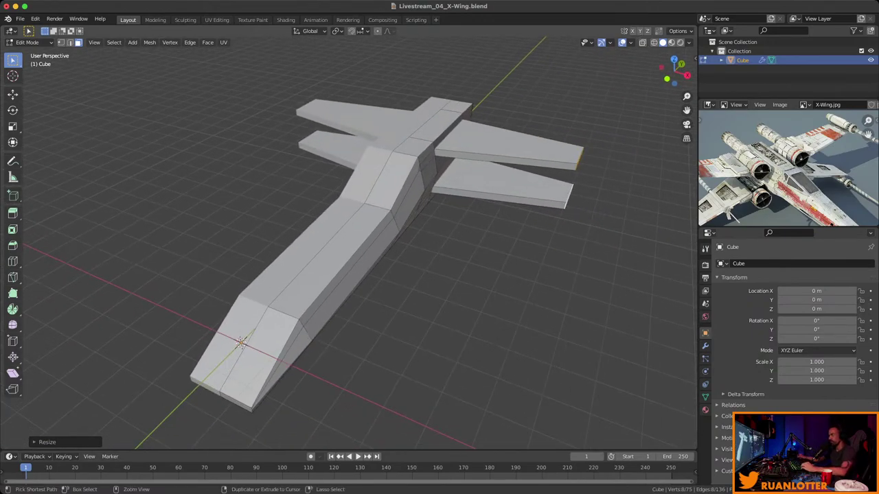
Save Livestream_04_X-Wing.blend and check the reference image's engine and wing.
key("ctrl+s")
scroll(787, 169, "up", 2)
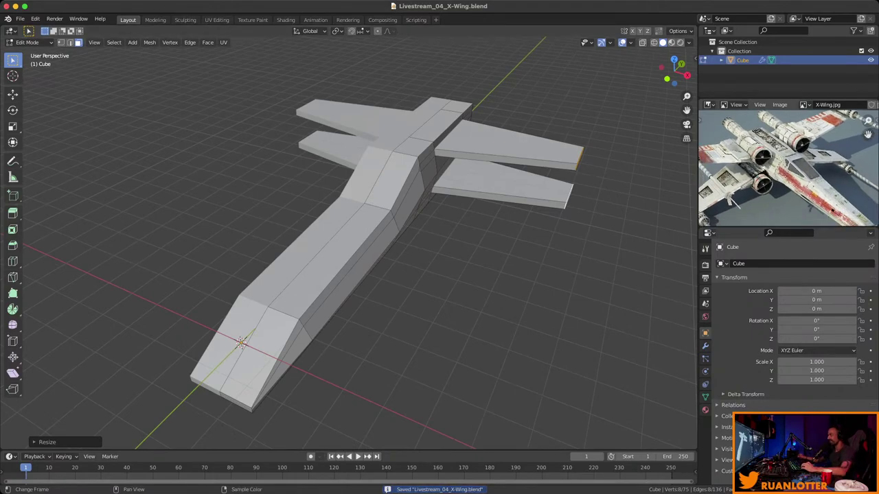
middle_click_drag(384, 261, 330, 247)
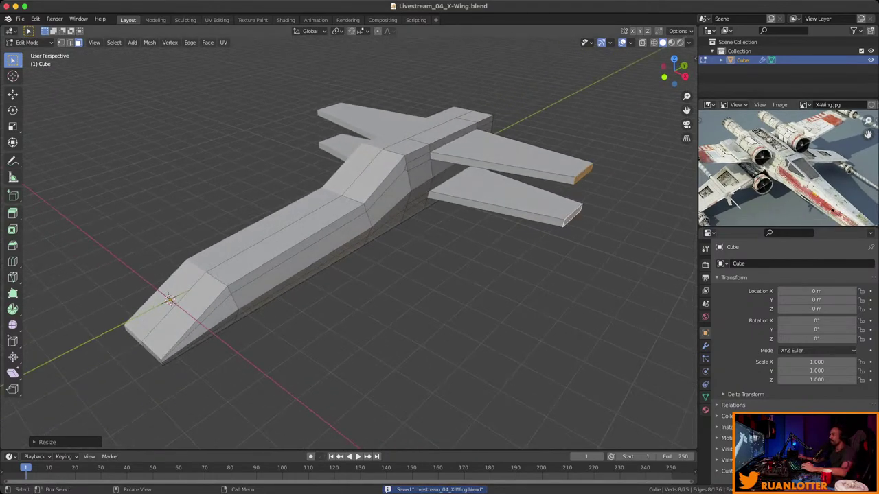
middle_click_drag(796, 158, 777, 184)
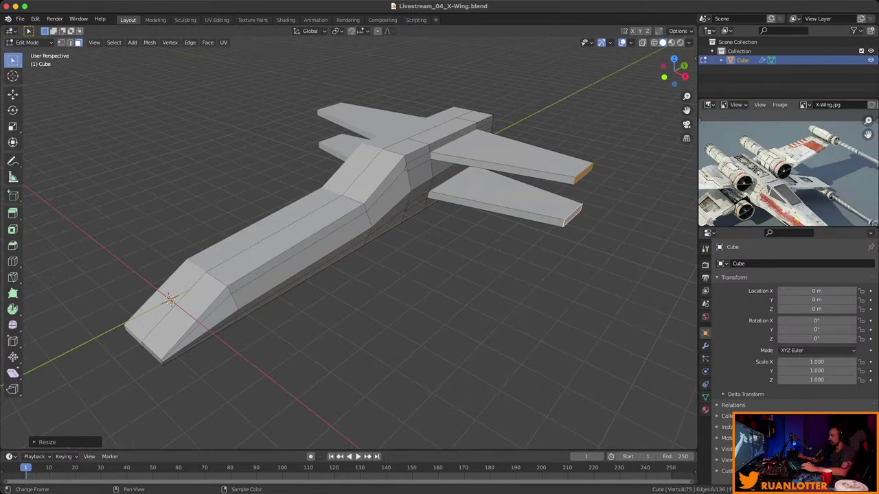
scroll(787, 168, "up", 4)
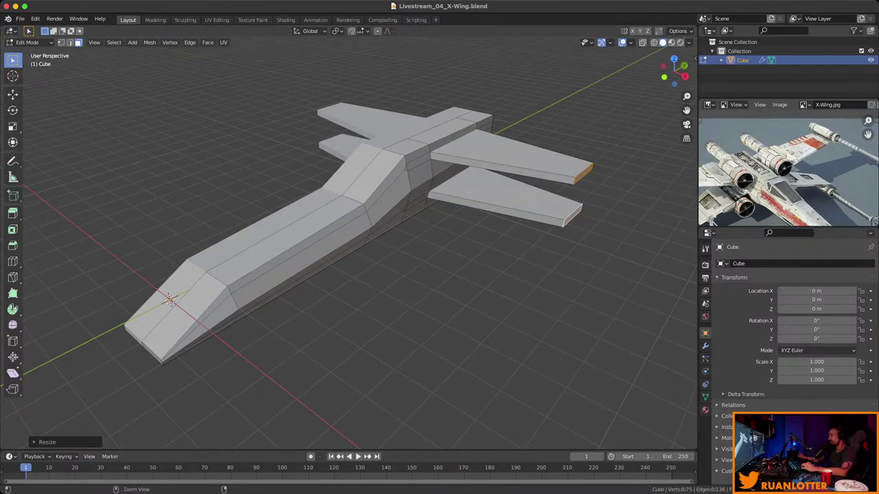
left_click_drag(868, 134, 868, 133)
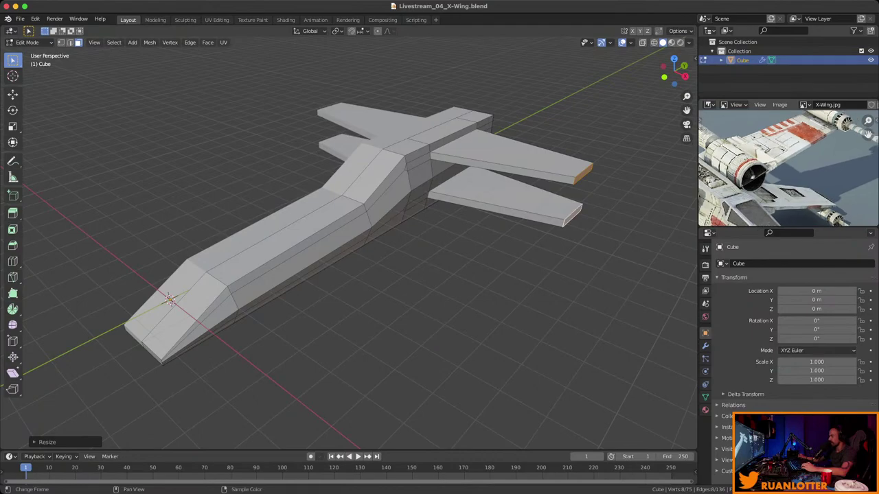
Reselect both wing-tip faces and frame them in view, abandoning a vertical scale.
key("alt+a")
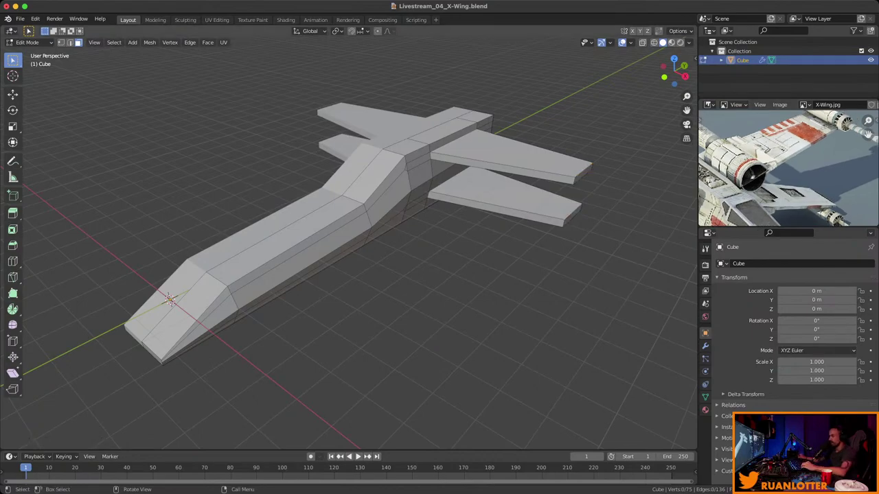
middle_click_drag(343, 274, 385, 261)
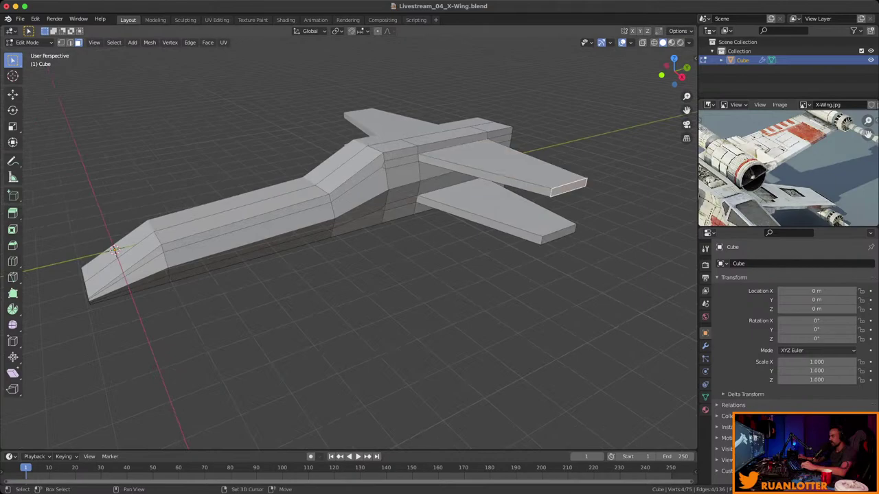
key("ctrl+z")
scroll(412, 192, "up", 5)
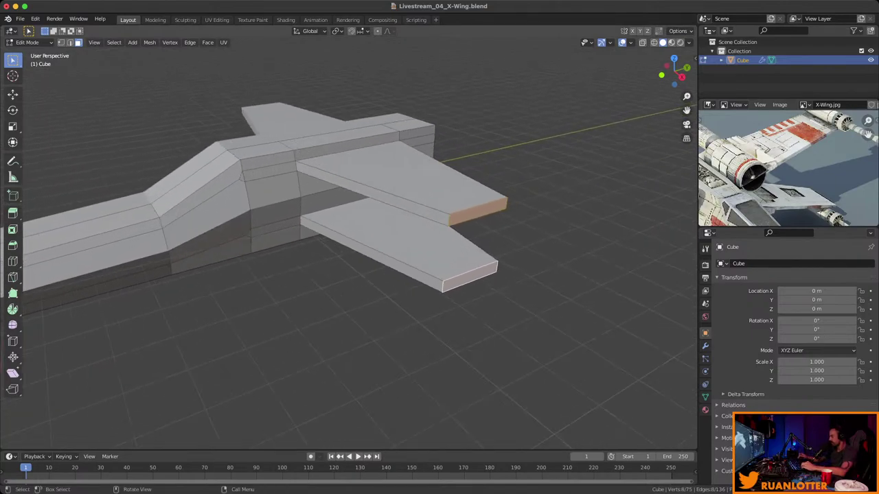
key("KP_Decimal")
scroll(344, 227, "down", 6)
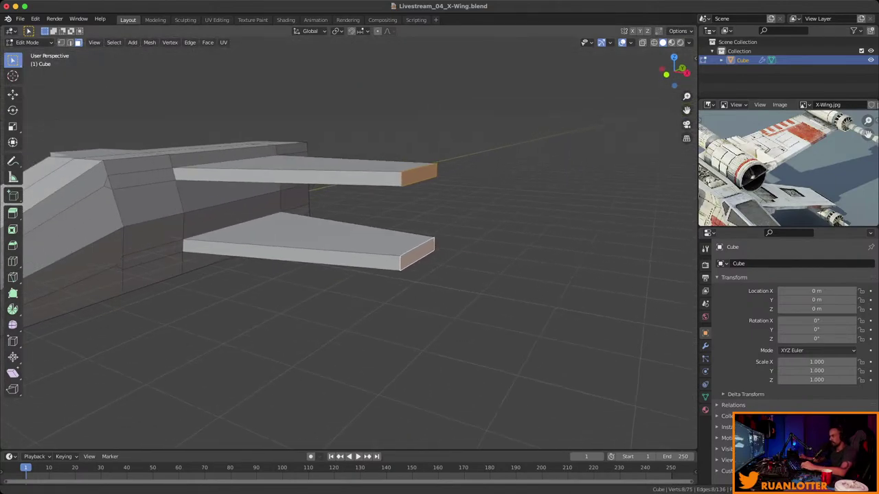
middle_click_drag(521, 275, 553, 268)
key("s")
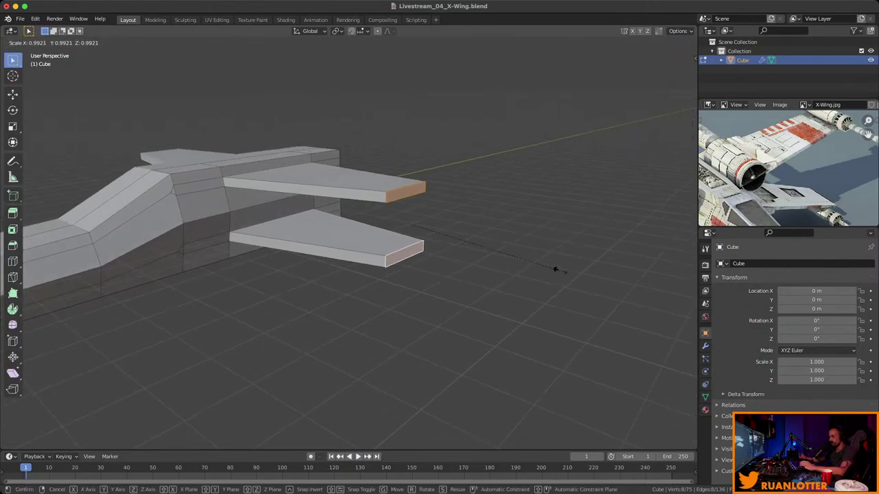
key("z")
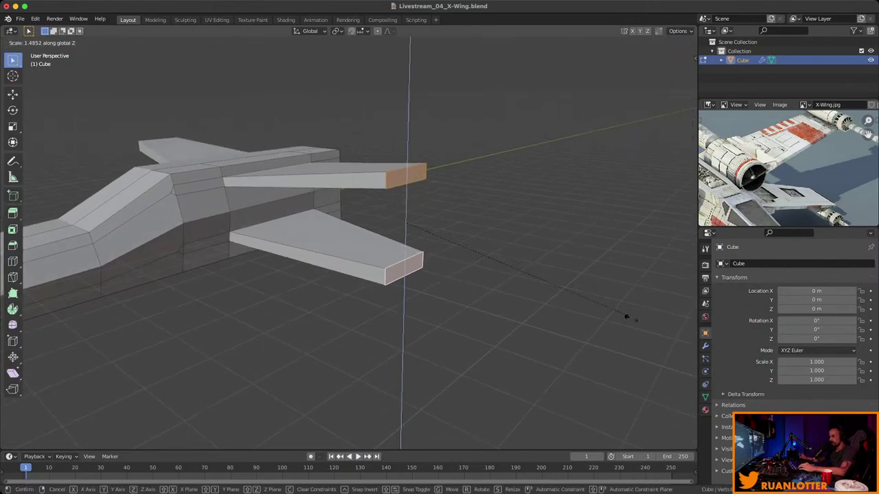
left_click(607, 324)
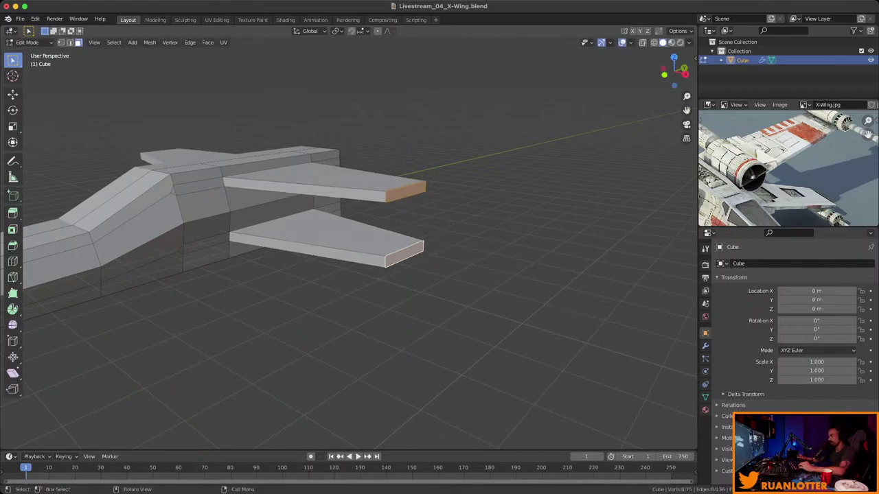
Raise the upper wing-tip face and lower the lower wing-tip face along Z.
left_click(406, 191)
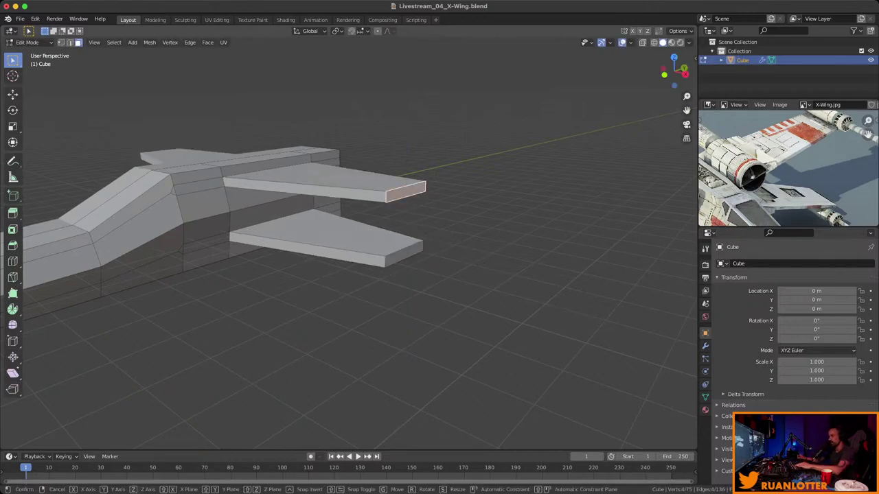
key("g")
key("z")
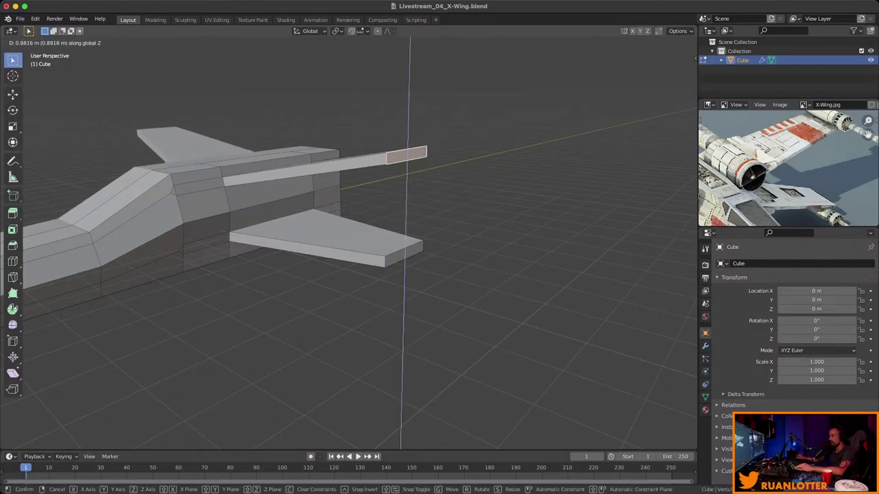
key("Return")
middle_click_drag(343, 275, 371, 261)
left_click(423, 227)
key("g")
key("z")
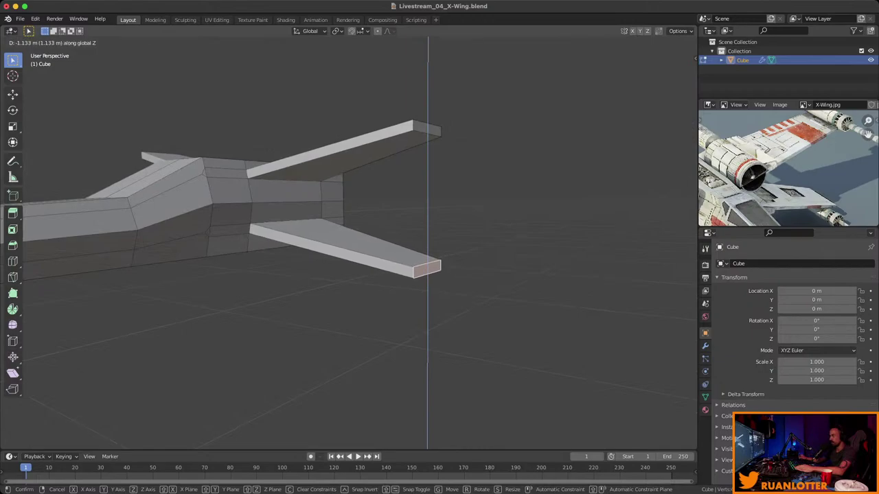
key("Return")
Orbit to view the ship head-on and check the X-shaped wings.
middle_click_drag(343, 275, 392, 250)
scroll(776, 168, "down", 5)
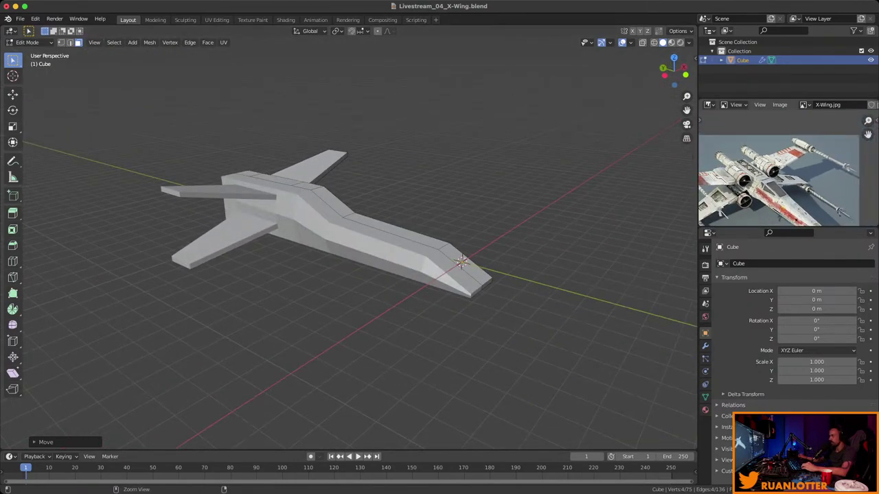
scroll(776, 169, "up", 1)
middle_click_drag(343, 241, 388, 234)
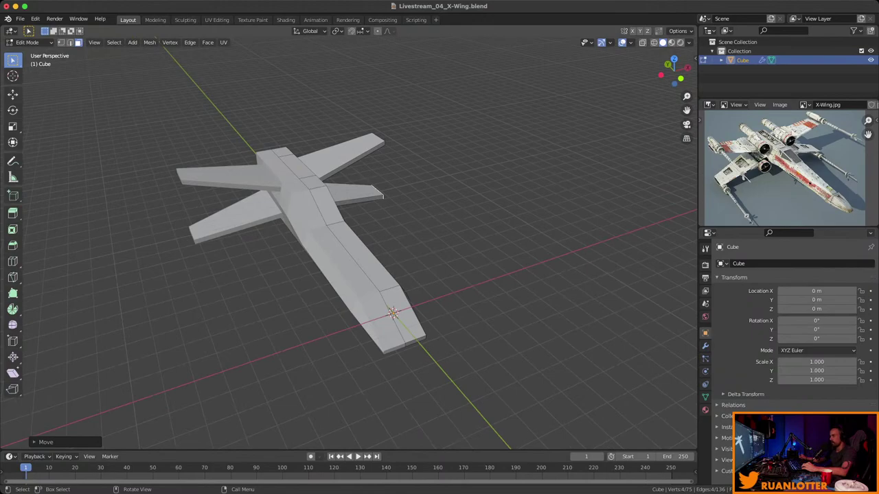
middle_click_drag(388, 235, 308, 216)
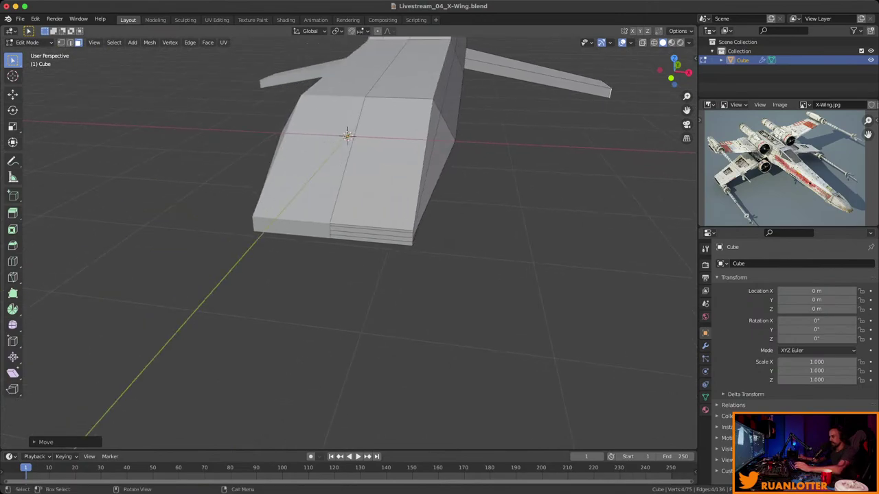
Shrink the fuselage nose end face and narrow it along X.
key("2")
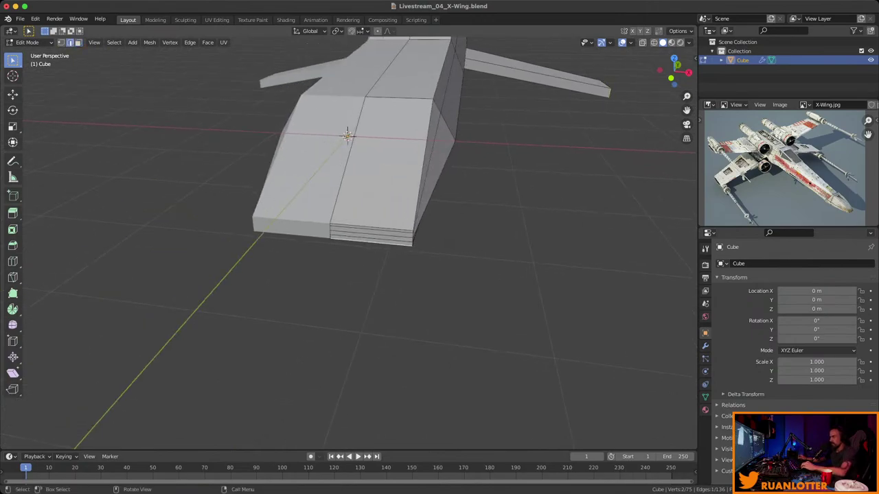
middle_click_drag(309, 216, 589, 265)
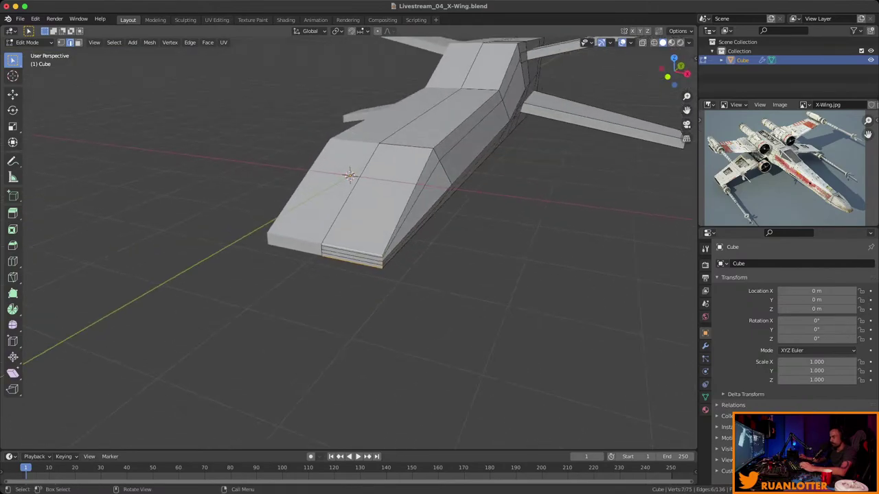
key("s")
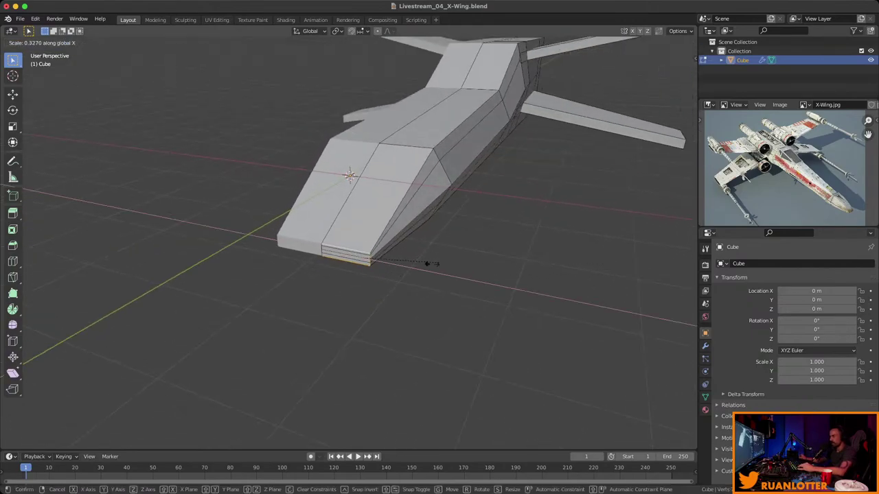
left_click(428, 263)
key("s")
key("x")
left_click(385, 269)
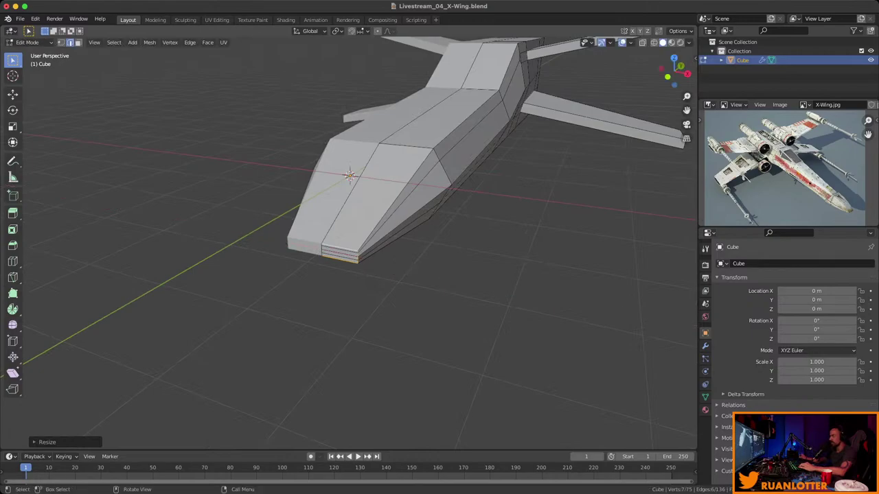
key("s")
key("x")
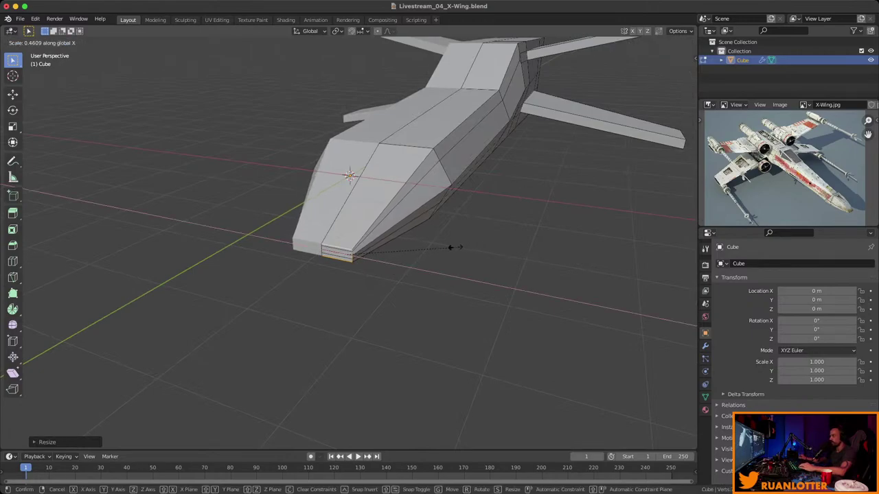
left_click(439, 243)
middle_click_drag(440, 243, 394, 198)
Narrow the edge loop at the nose taper along X.
left_click(507, 206, "ctrl")
middle_click_drag(506, 206, 422, 220)
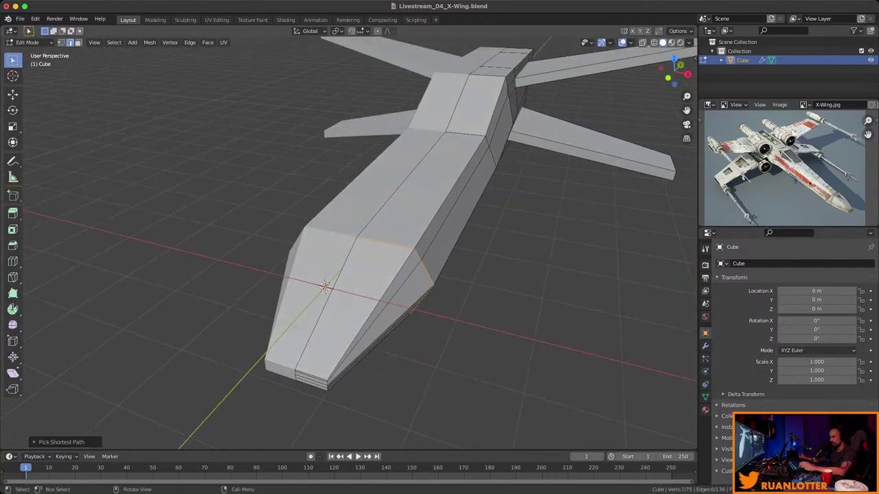
key("s")
right_click(515, 265)
key("s")
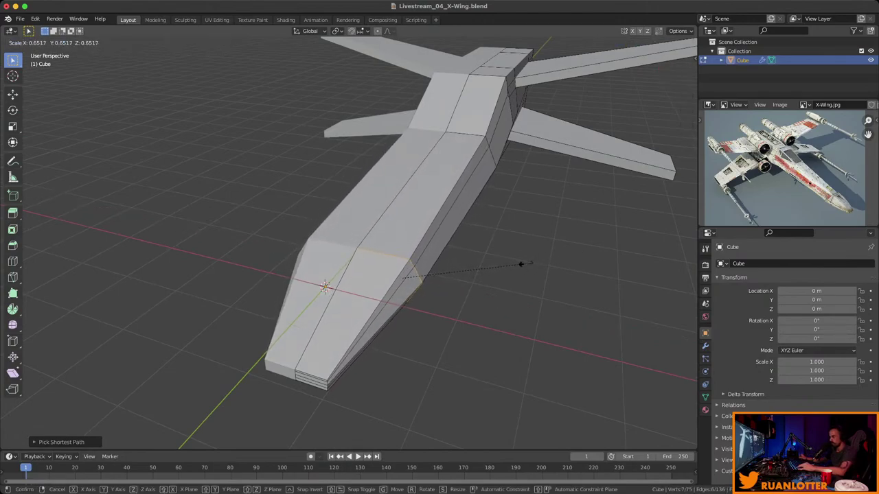
key("x")
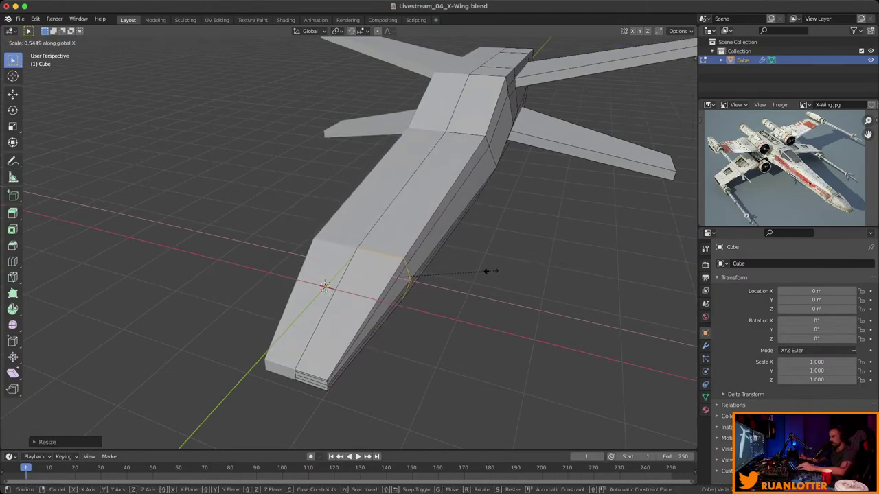
left_click(487, 271)
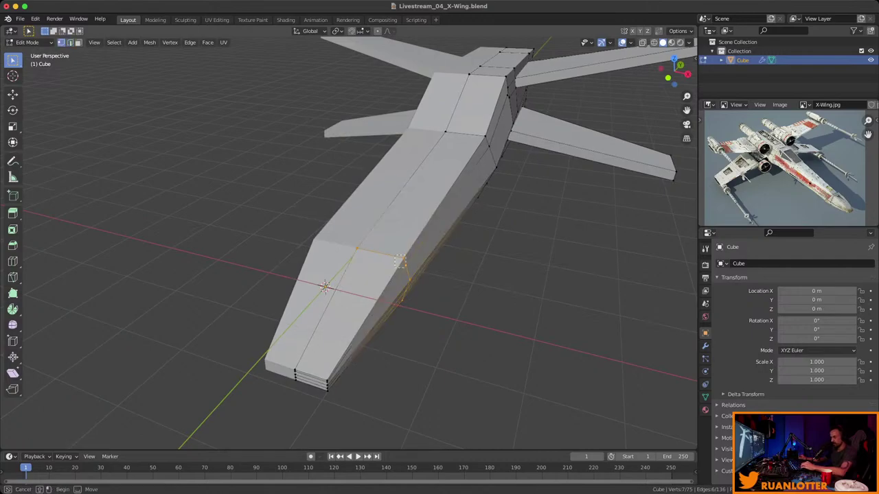
middle_click_drag(412, 241, 337, 206)
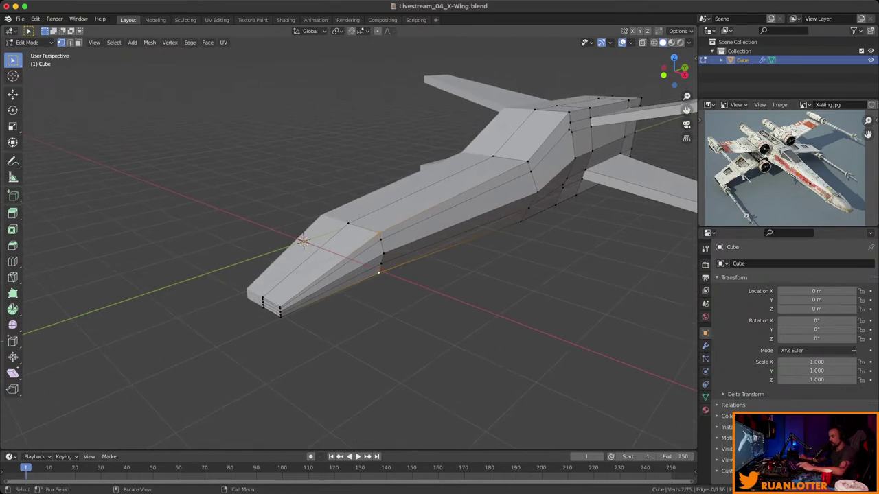
Narrow the selected nose vertices along X and shift them sideways along X.
key("s")
key("x")
left_click(477, 281)
middle_click_drag(477, 282, 439, 283)
scroll(349, 243, "up", 5)
scroll(348, 243, "down", 4)
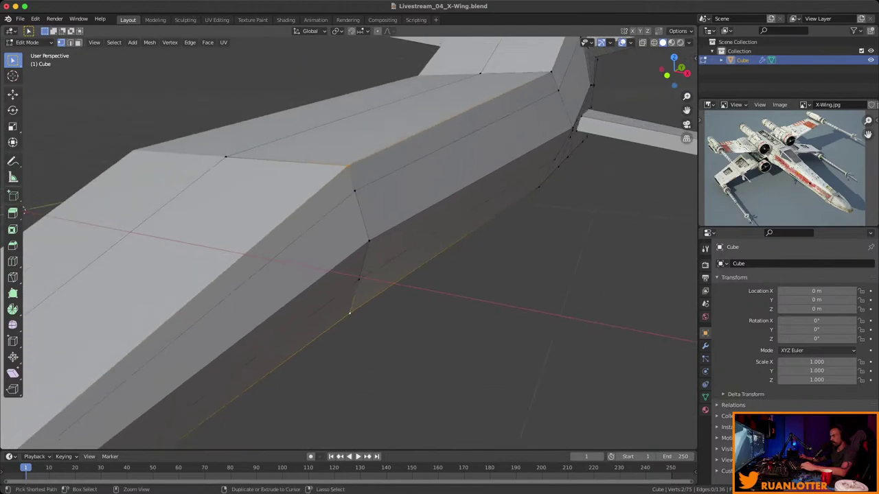
key("g")
key("x")
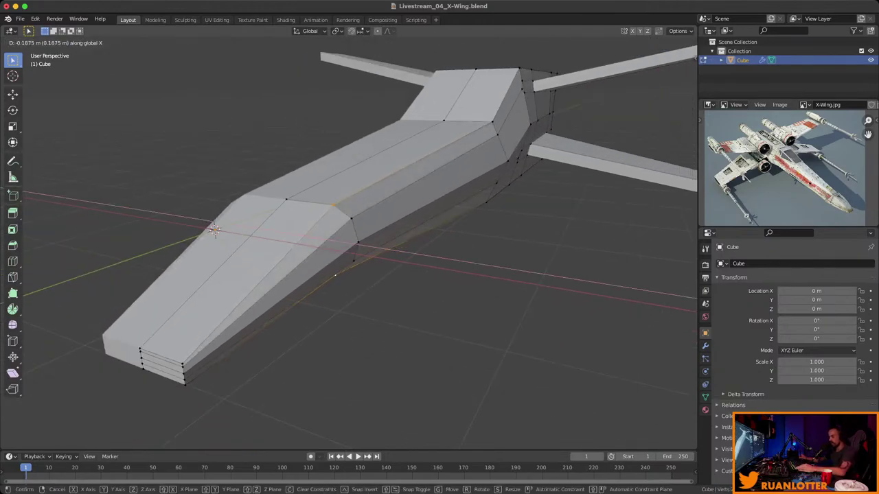
key("Return")
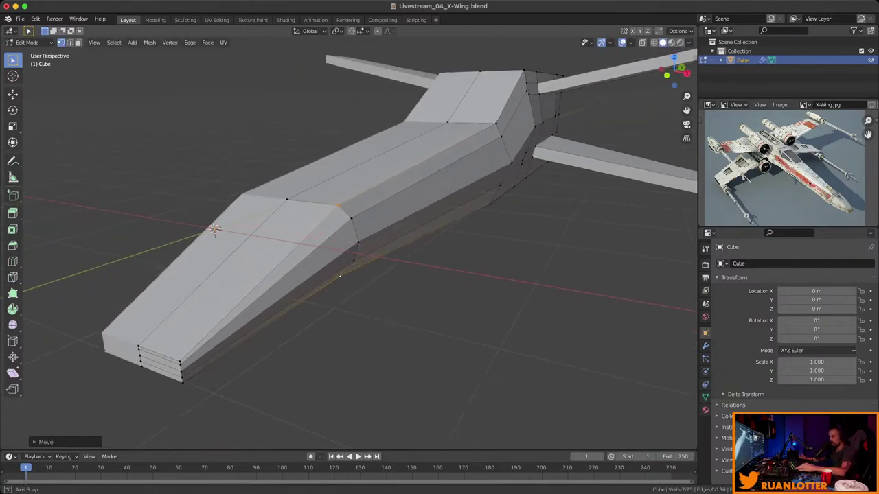
middle_click_drag(348, 243, 323, 230)
scroll(511, 206, "up", 4)
scroll(411, 220, "up", 3)
Show the selected vertex's coordinates in Global mode in the sidebar Item tab.
key("n")
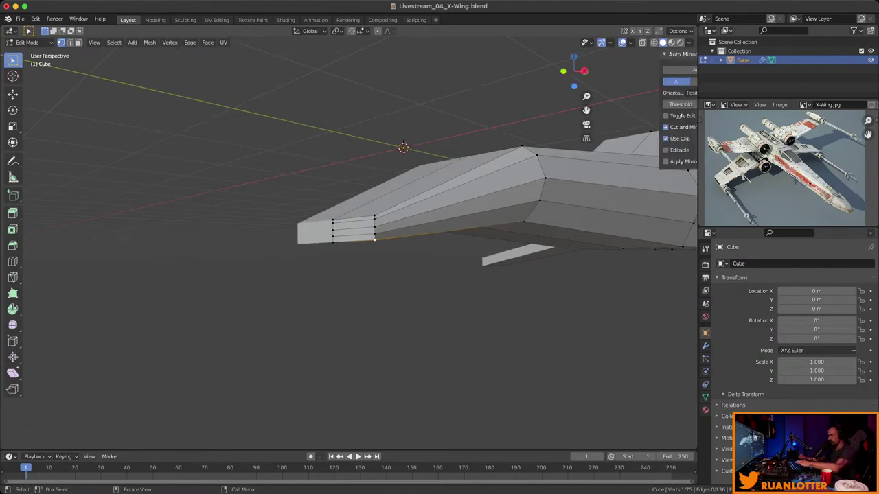
left_click(692, 59)
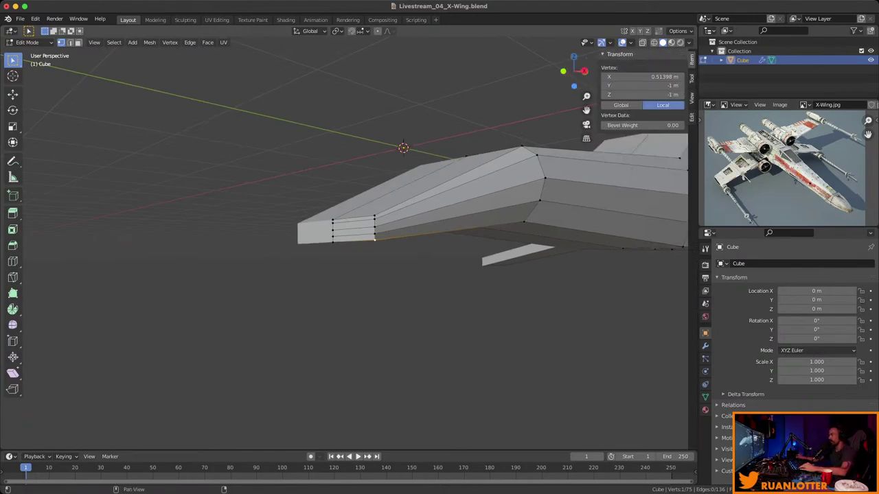
left_click(620, 105)
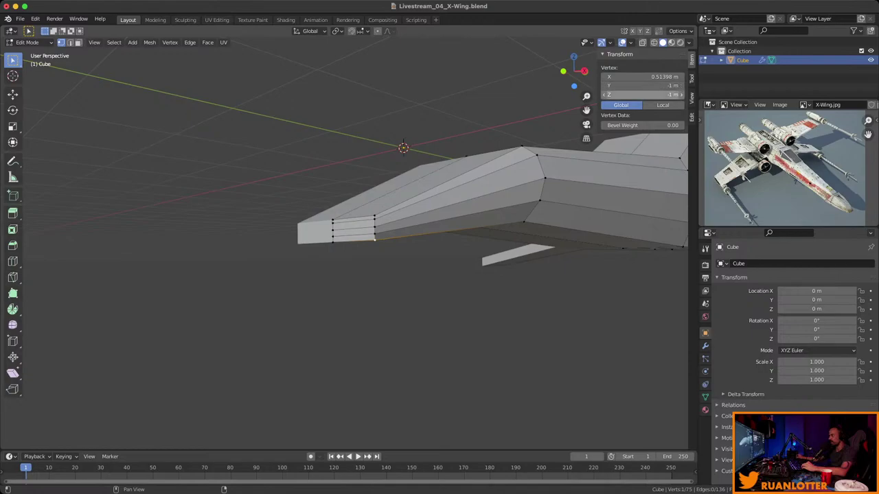
left_click(642, 94)
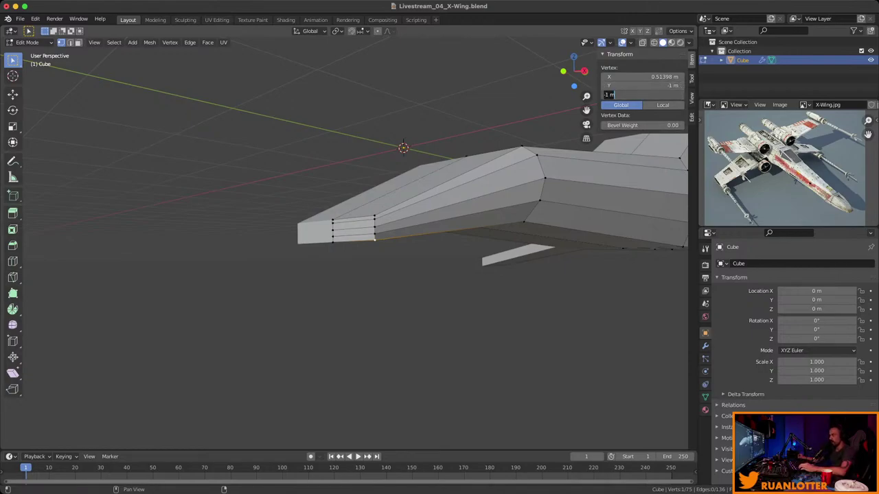
key("Return")
middle_click_drag(481, 206, 389, 232, "shift")
Set the Z of two lower nose vertices to -1 m.
left_click(642, 94)
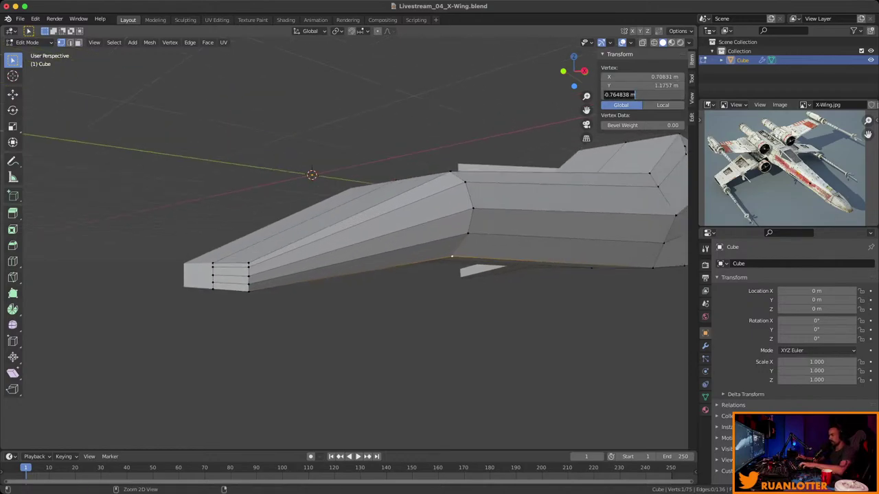
type("-1")
key("Return")
middle_click_drag(412, 275, 376, 288)
left_click(385, 241)
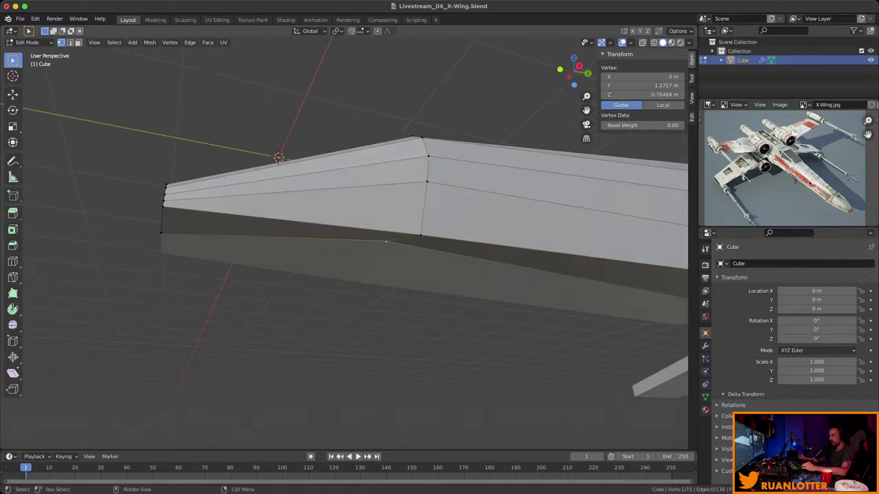
left_click(642, 94)
type("-1")
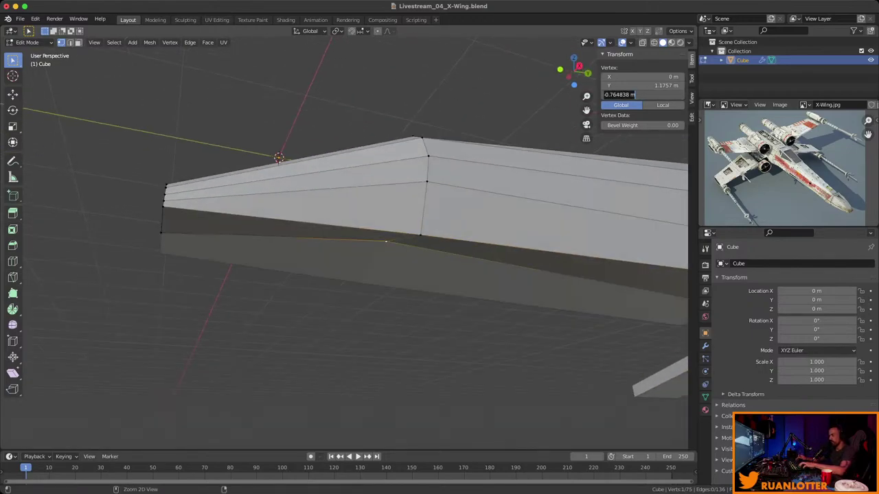
key("Return")
middle_click_drag(385, 275, 412, 260)
scroll(343, 270, "down", 4)
Deselect everything and save Livestream_04_X-Wing.blend.
key("alt+a")
key("ctrl+s")
scroll(783, 165, "up", 4)
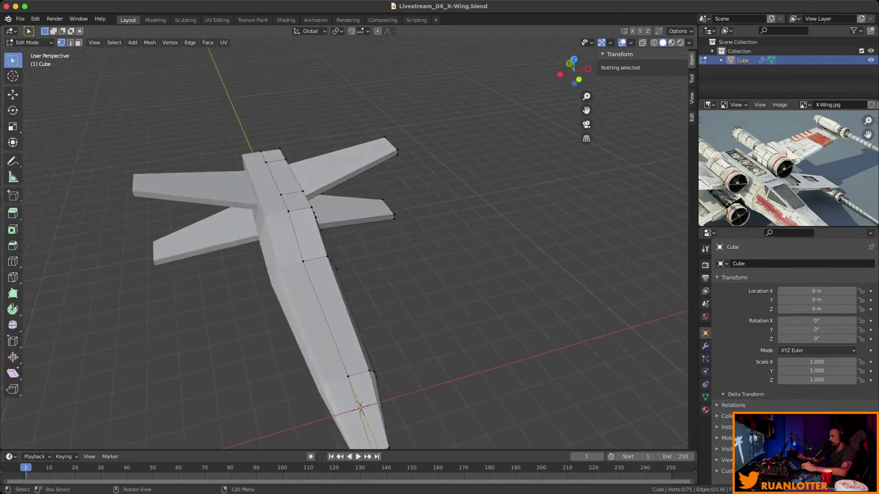
Inset the top fuselage face near the wing roots with the boundary option off.
middle_click_drag(789, 172, 762, 151)
middle_click_drag(824, 206, 723, 90)
left_click_drag(868, 121, 868, 134)
middle_click_drag(360, 407, 329, 412)
scroll(309, 409, "up", 4)
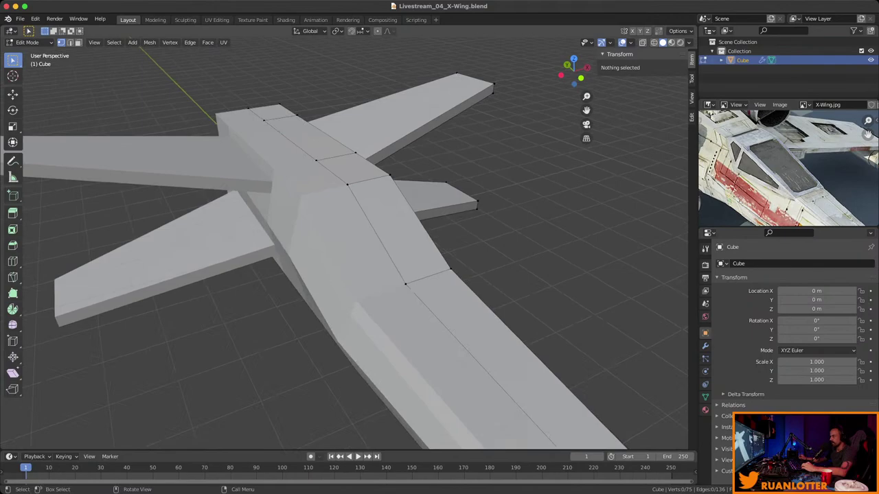
key("3")
left_click(395, 226)
middle_click_drag(395, 227, 340, 237)
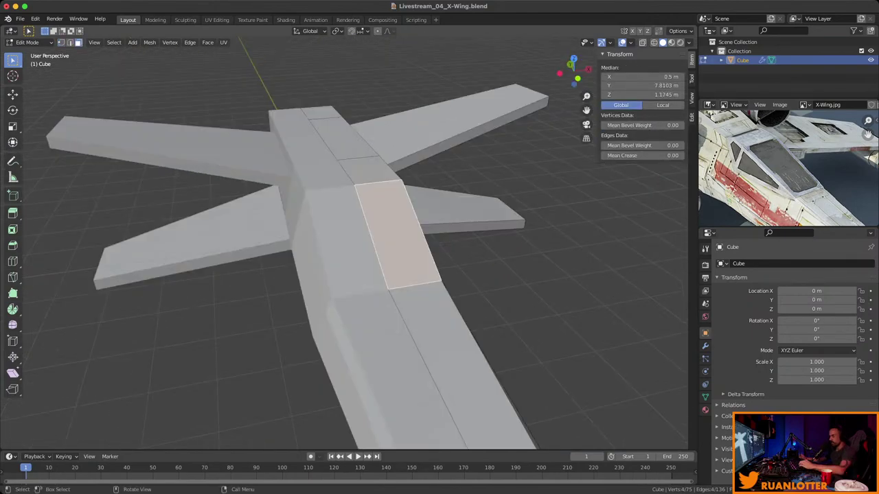
key("i")
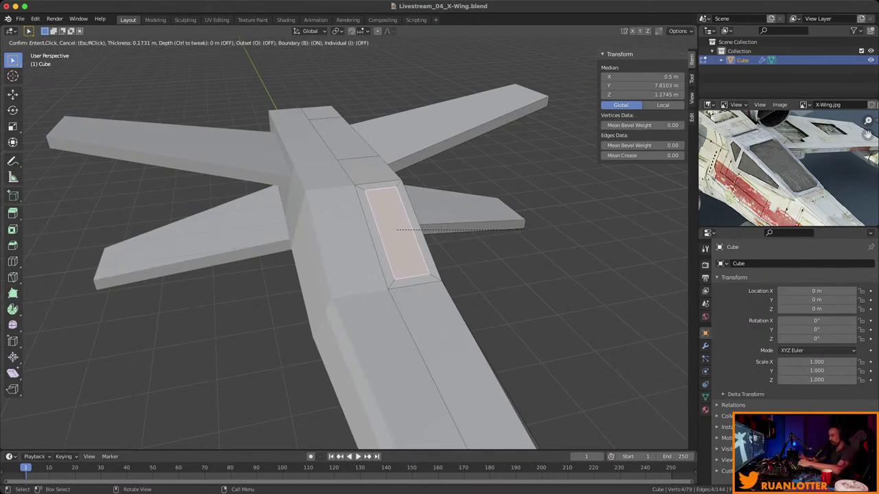
key("b")
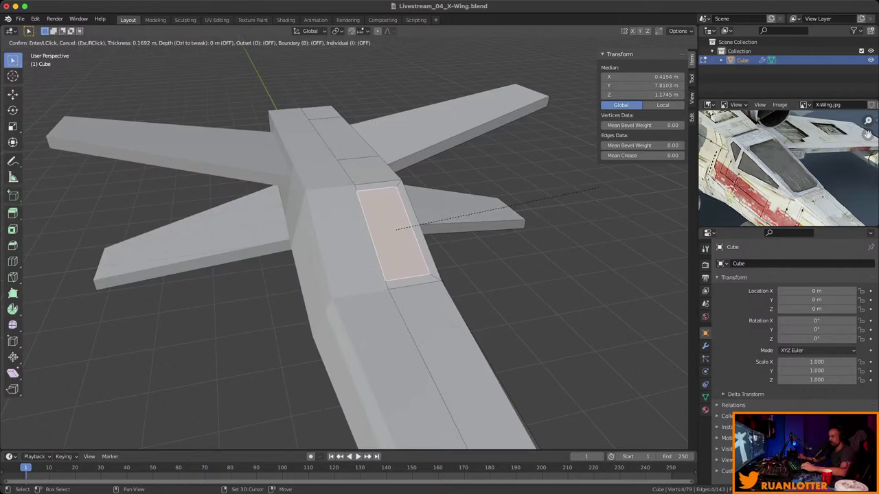
key("Return")
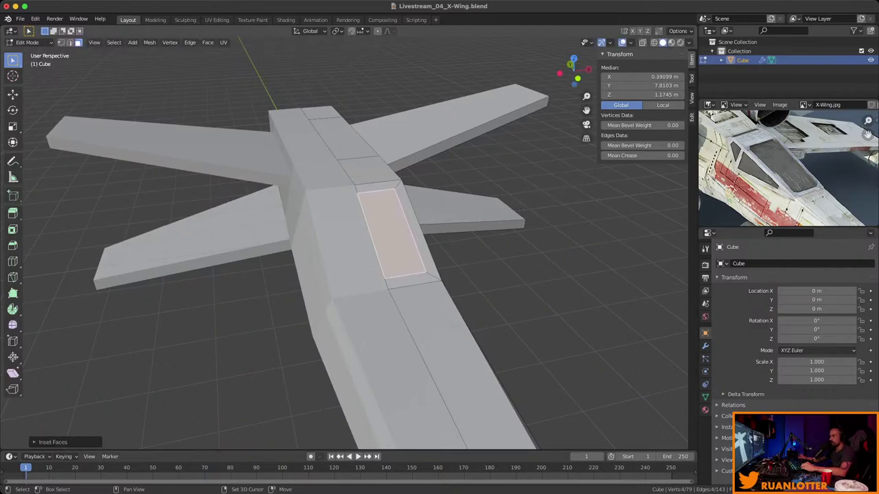
Extrude the inset panel inward to form a recess.
middle_click_drag(343, 240, 384, 234)
key("e")
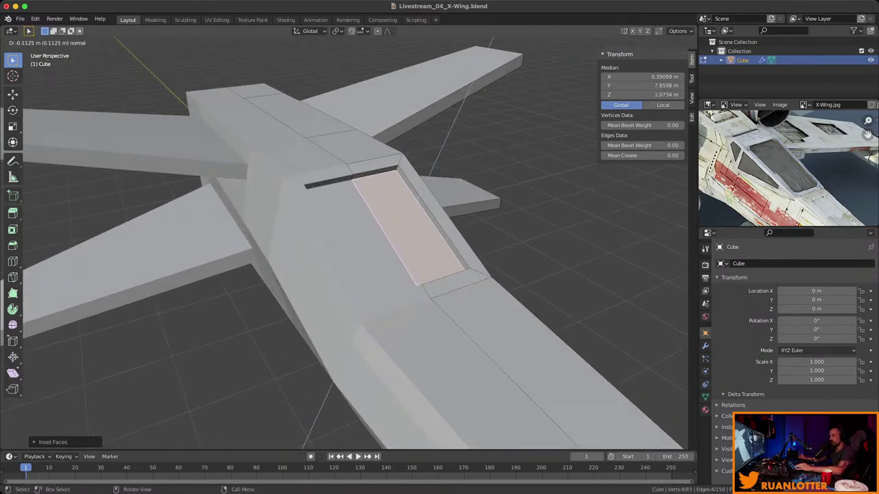
key("Return")
middle_click_drag(343, 240, 395, 241)
Slide one long edge of the canopy panel along X, then nudge it slightly.
key("2")
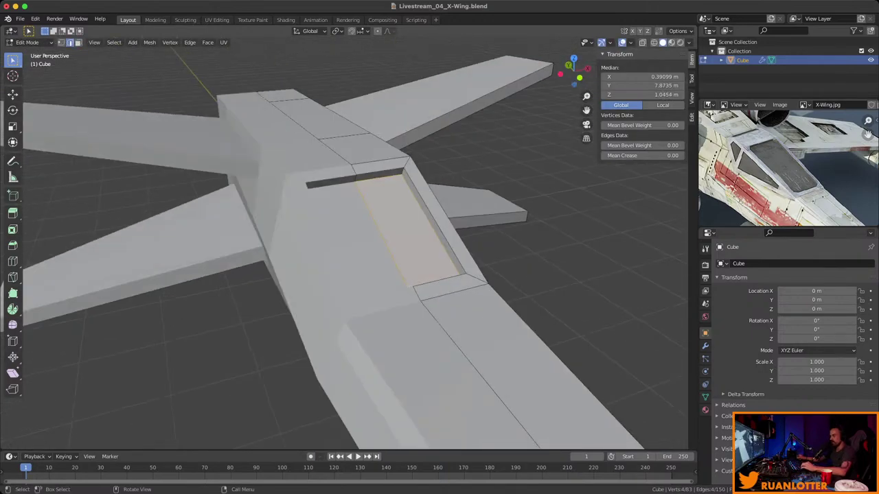
left_click(432, 225)
mouse_move(433, 226)
middle_mouse_down()
mouse_move(391, 240)
mouse_move(440, 240)
middle_mouse_up()
key("g")
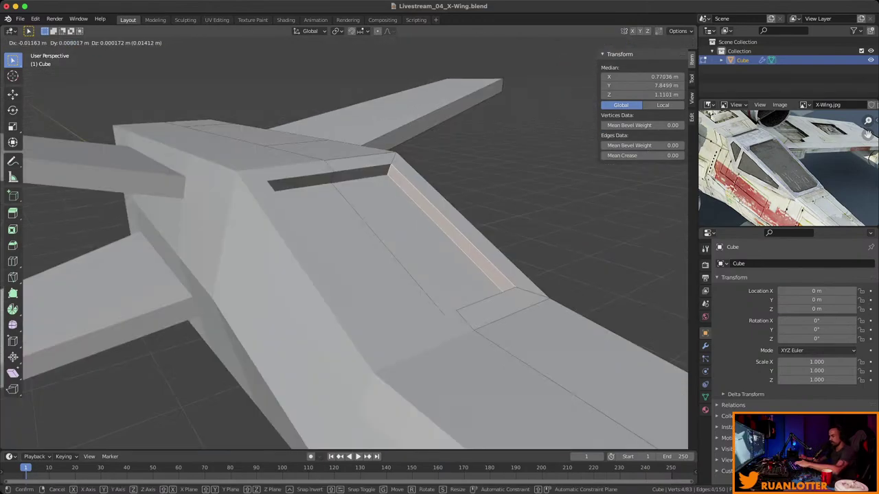
key("x")
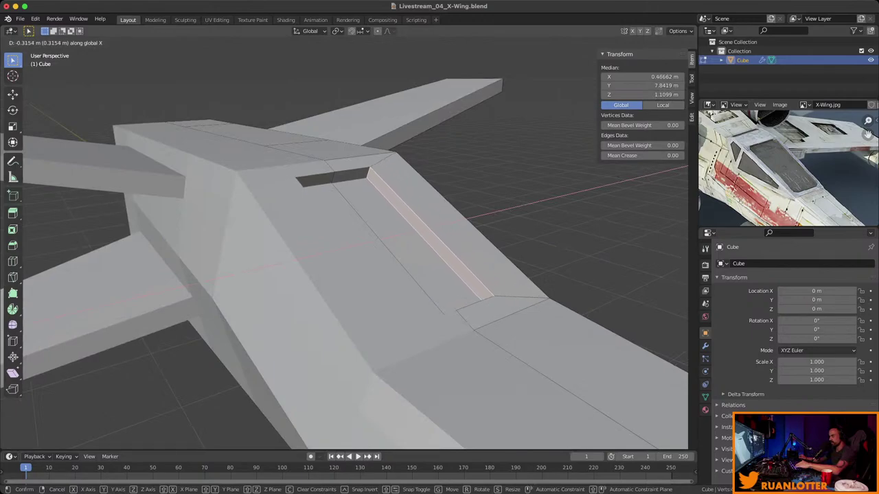
key("Return")
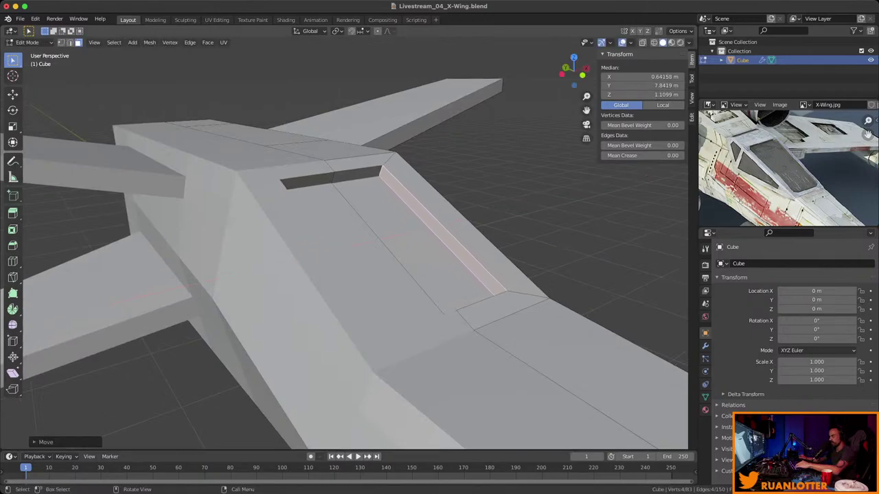
mouse_move(406, 187)
middle_mouse_down()
mouse_move(412, 138)
mouse_move(407, 186)
middle_mouse_up()
key("g")
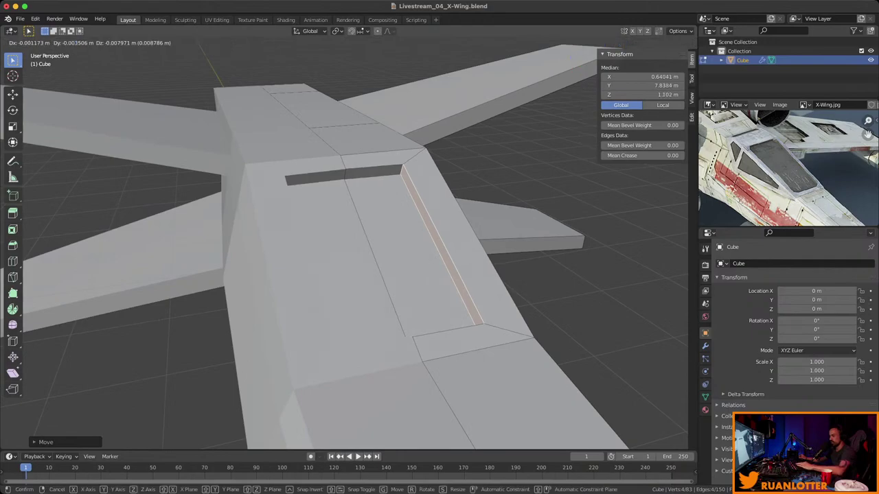
left_click(407, 187)
scroll(407, 186, "down", 4)
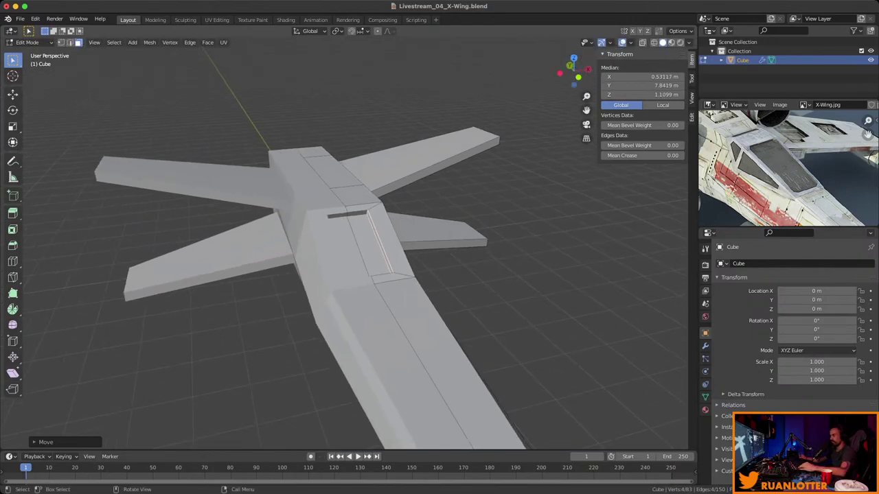
key("alt+a")
middle_click_drag(407, 187, 426, 216)
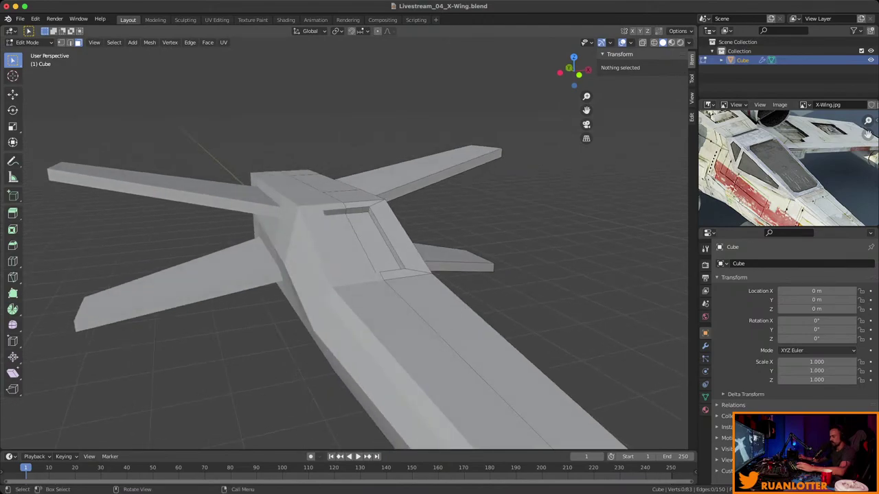
Slide the selected canopy edge along the X axis.
left_click(415, 247)
middle_click_drag(415, 247, 412, 206)
scroll(425, 220, "up", 4)
key("g")
key("x")
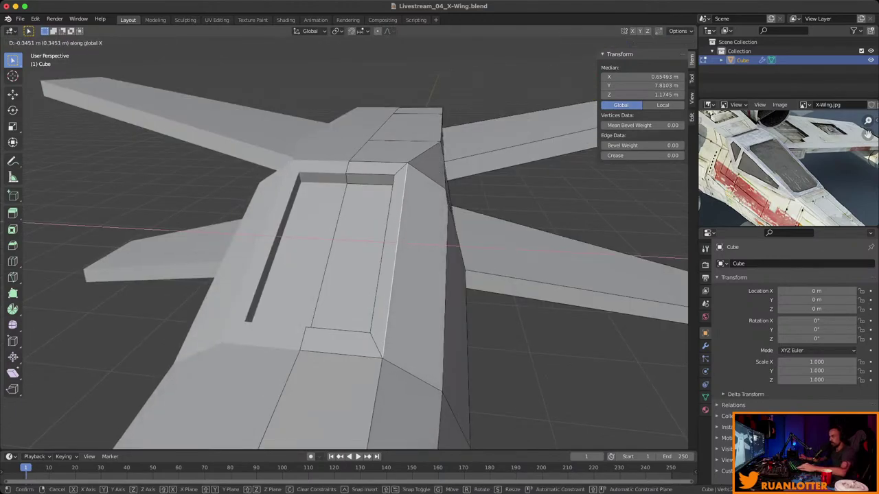
key("Return")
middle_click_drag(412, 240, 217, 242)
Dissolve two sets of unneeded hull edges.
key("x")
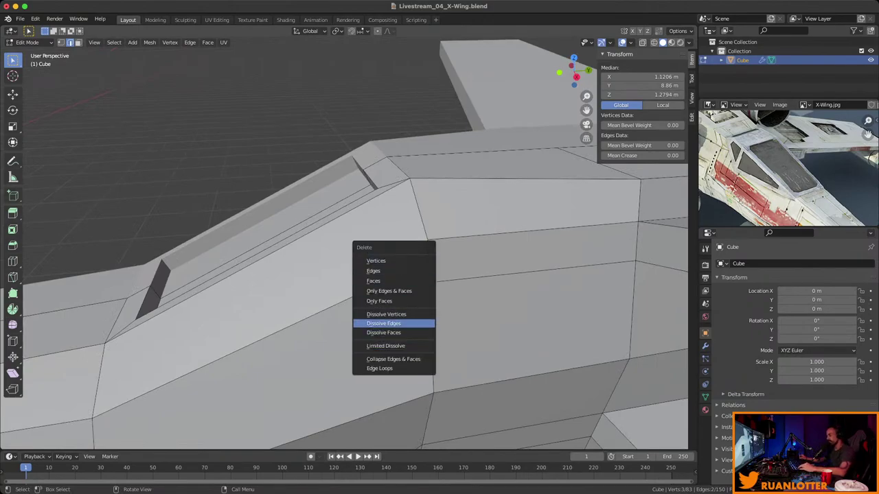
key("Return")
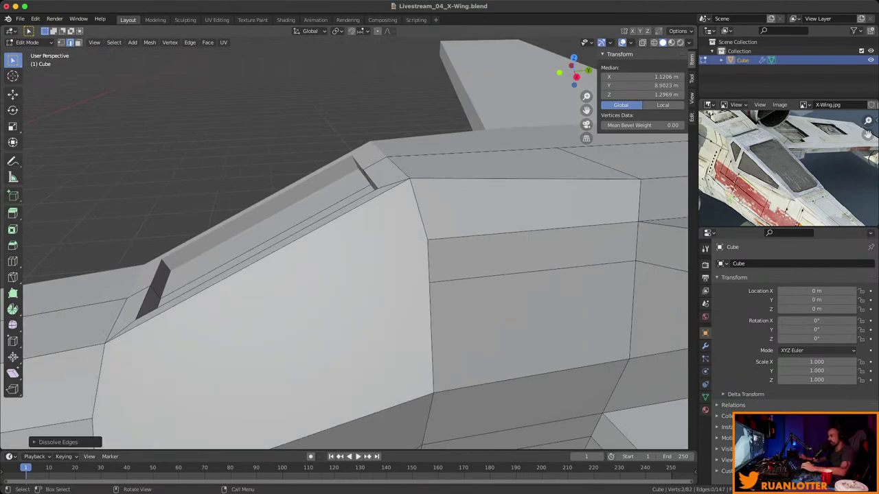
middle_click_drag(226, 240, 203, 228)
left_click(395, 333)
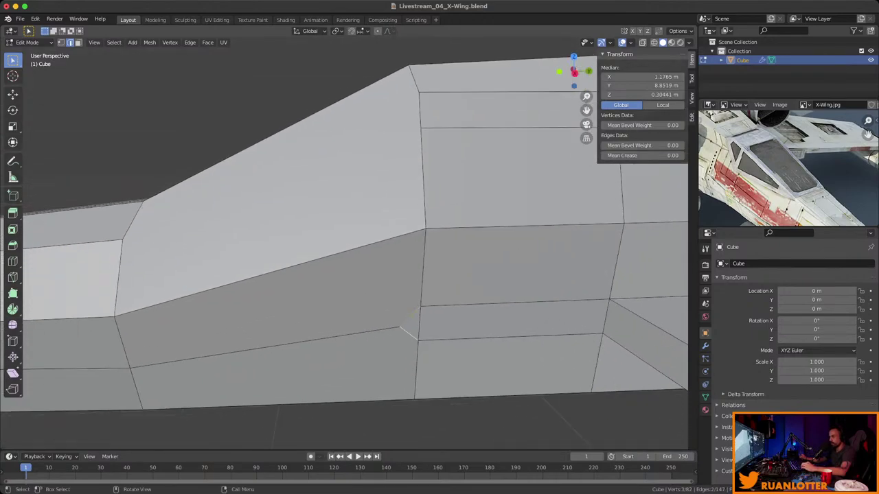
key("x")
left_click(395, 333)
middle_click_drag(394, 333, 416, 255)
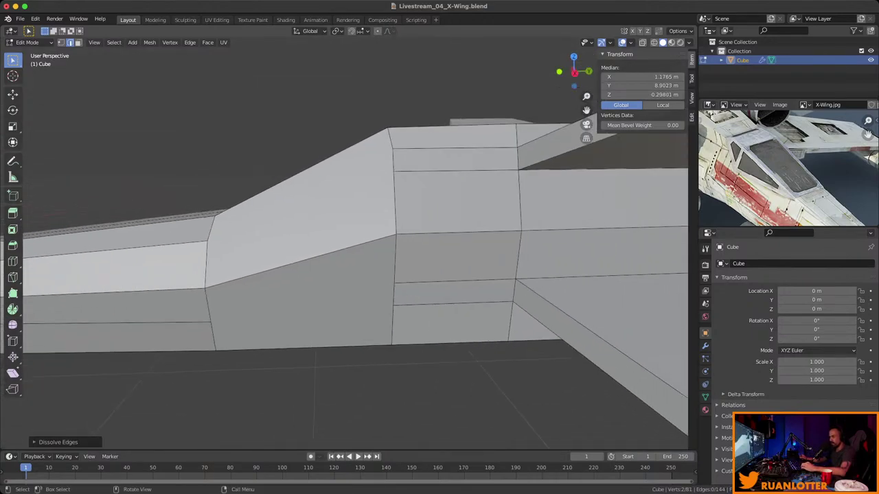
Join two vertices on the cockpit side with a new edge.
key("3")
left_click(403, 271)
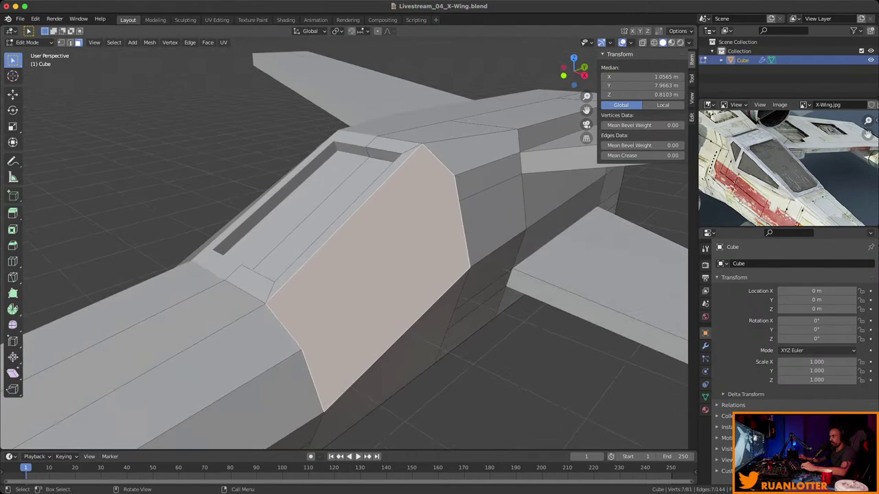
key("1")
left_click(302, 351)
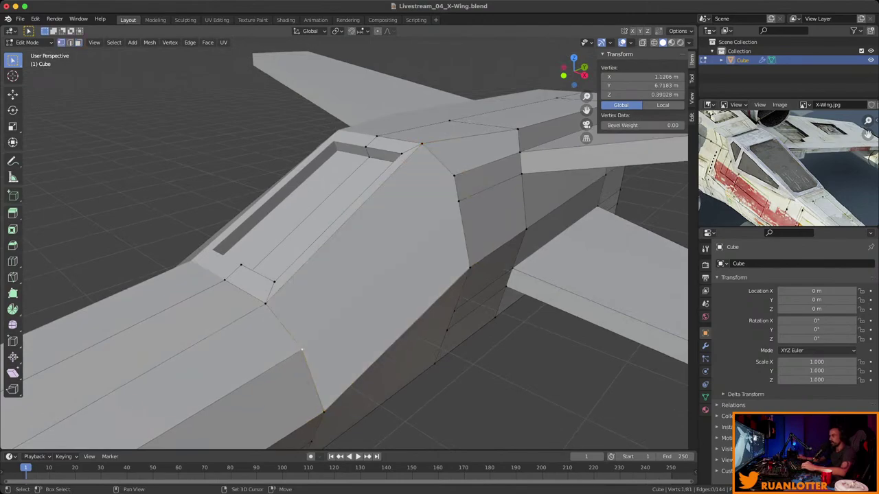
mouse_move(454, 176)
middle_mouse_down()
mouse_move(448, 182)
mouse_move(454, 174)
middle_mouse_up()
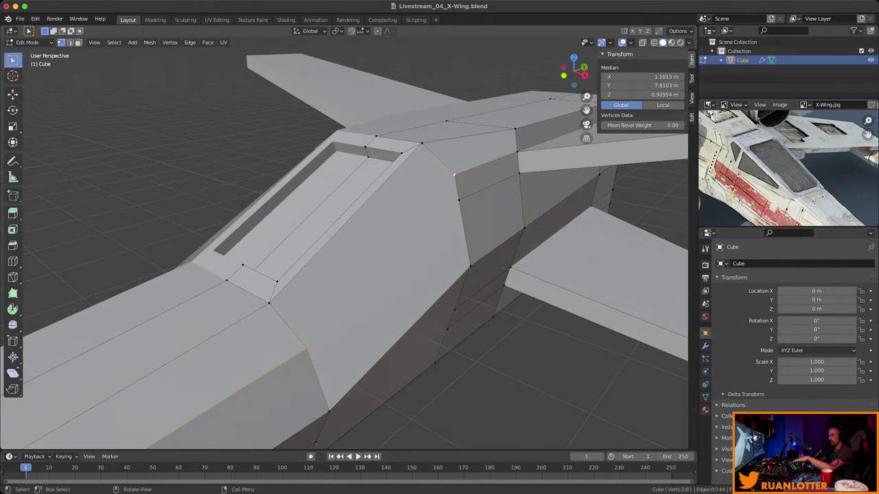
key("f")
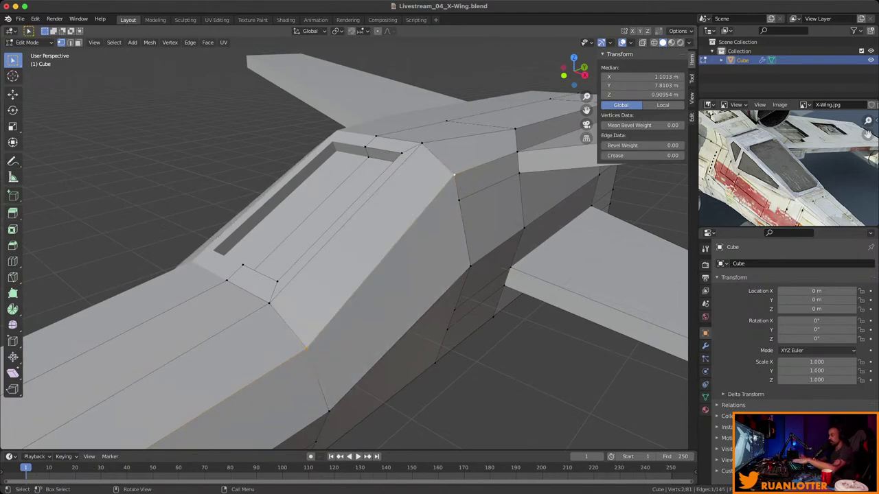
mouse_move(454, 175)
middle_mouse_down()
mouse_move(447, 163)
mouse_move(386, 145)
mouse_move(446, 173)
middle_mouse_up()
Lower a vertex behind the cockpit side about 0.235 m along Z.
left_click(449, 176)
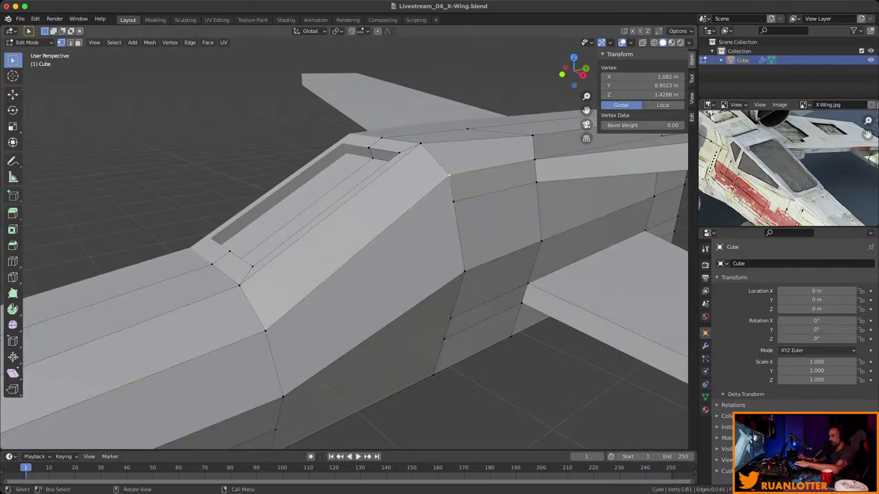
key("g")
key("z")
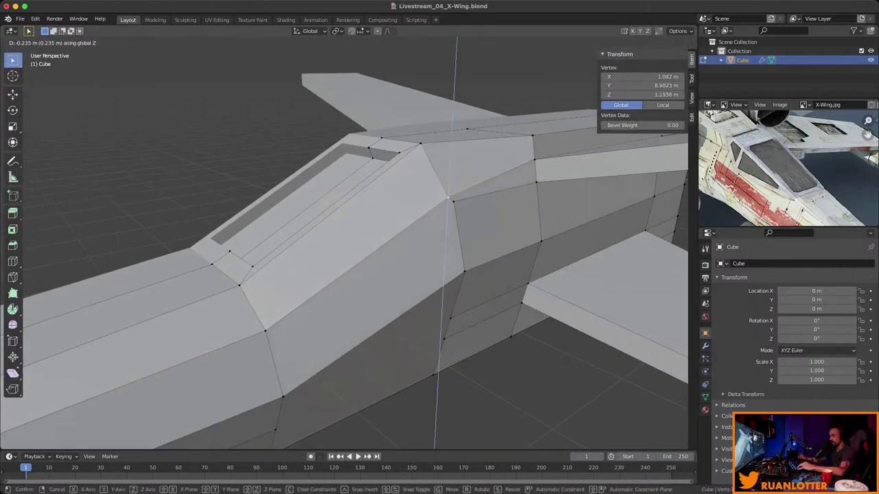
key("Return")
left_click(450, 203, "shift")
key("g")
key("z")
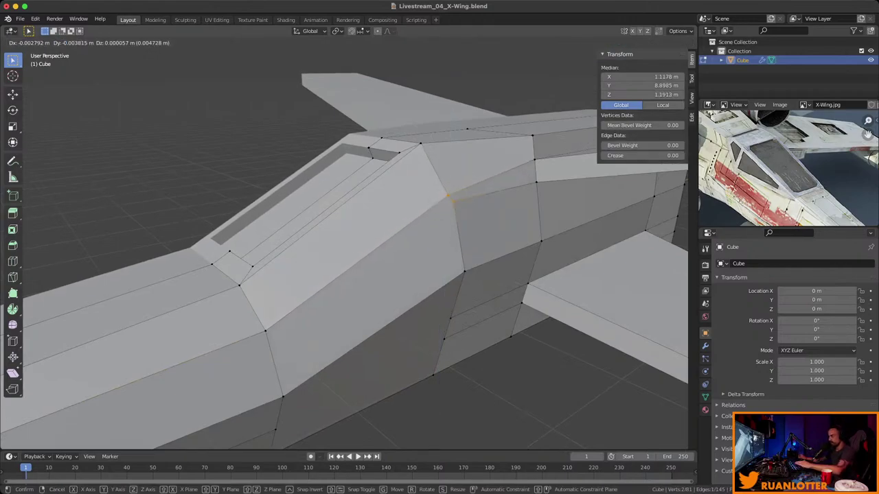
key("Return")
middle_click_drag(449, 203, 364, 199)
Inset the sloped fuselage side face into a window panel.
key("3")
left_click(401, 226)
middle_click_drag(402, 227, 385, 233)
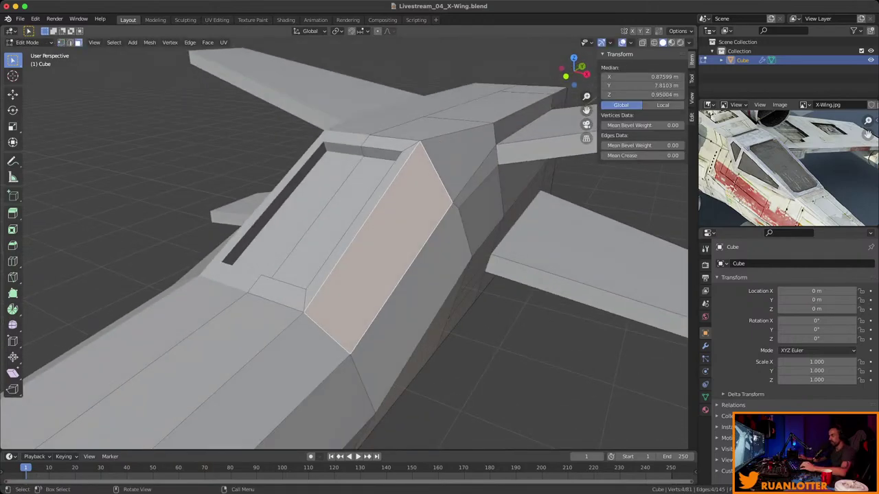
scroll(788, 168, "up", 5)
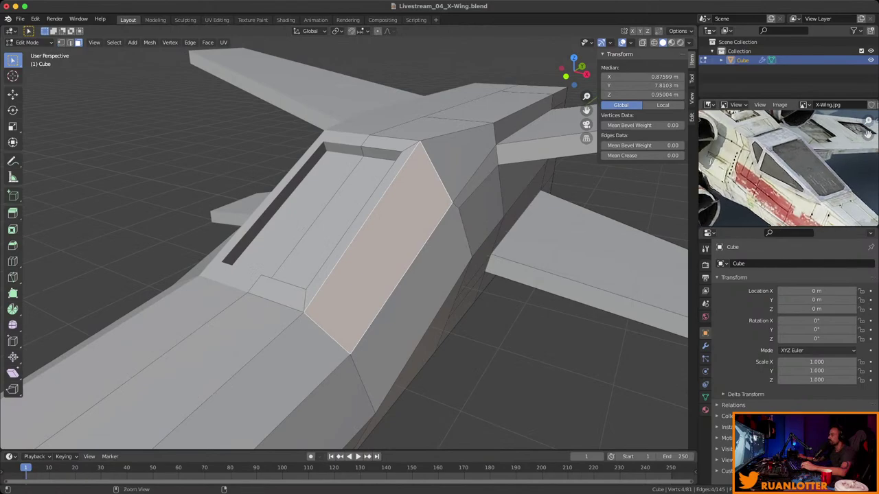
scroll(788, 168, "up", 3)
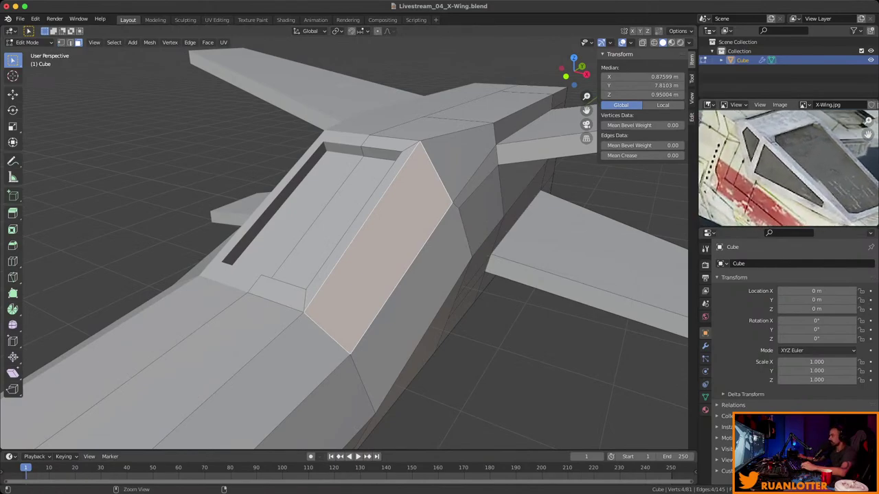
scroll(788, 168, "up", 1)
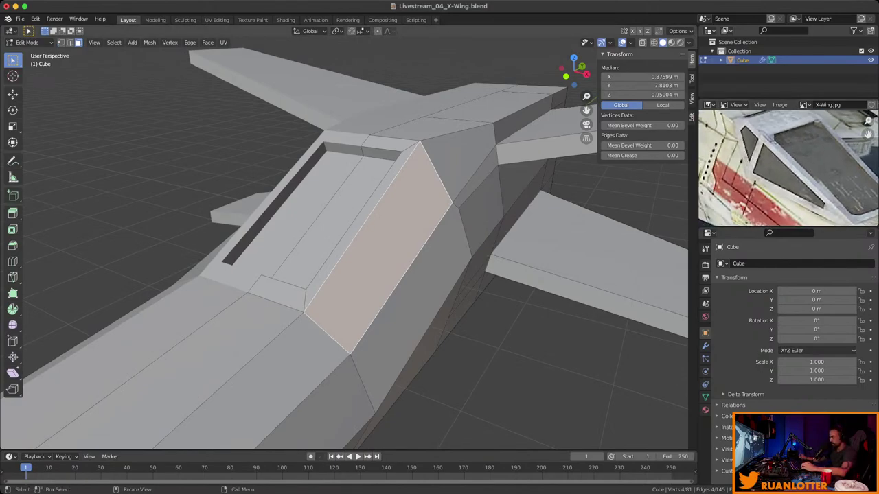
middle_click_drag(384, 233, 467, 218)
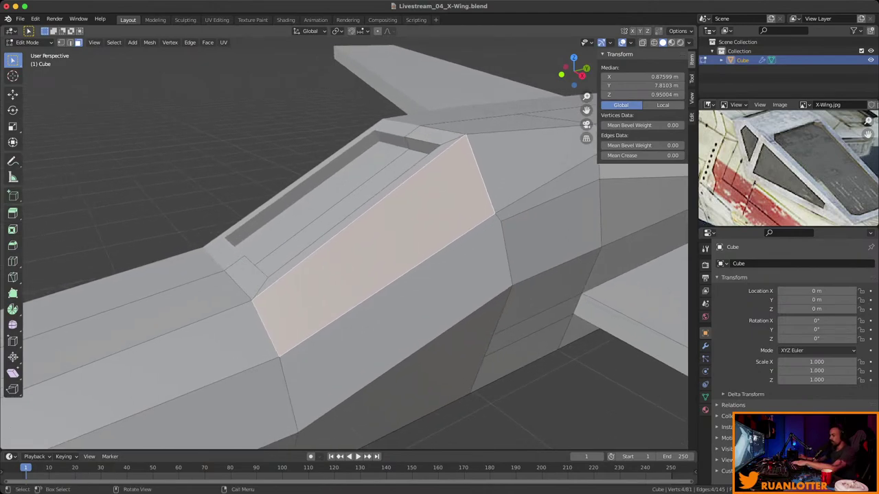
key("i")
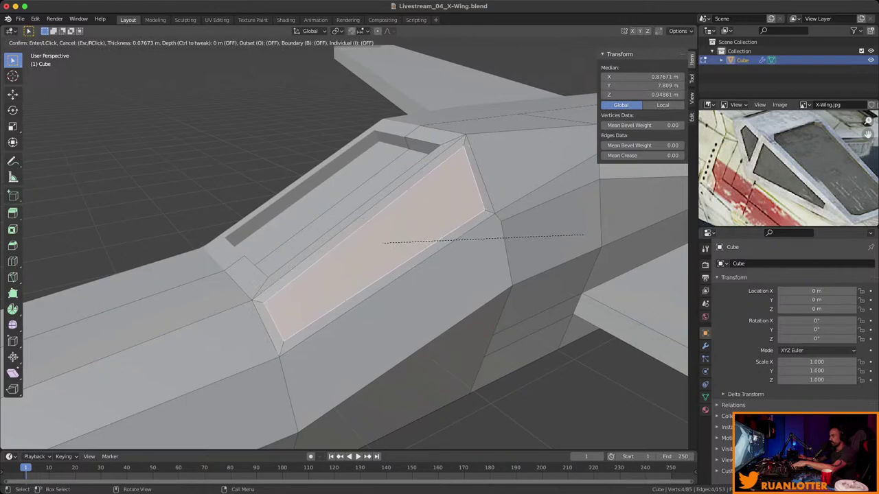
left_click(584, 235)
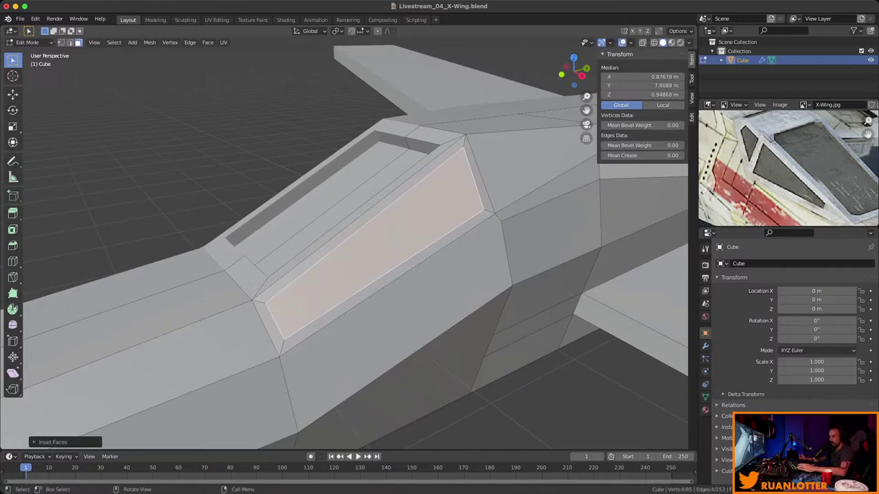
Scale the inset panel's rear edge down toward its centre.
key("1")
left_click(282, 338)
left_click(278, 355, "shift")
middle_click_drag(344, 275, 364, 265)
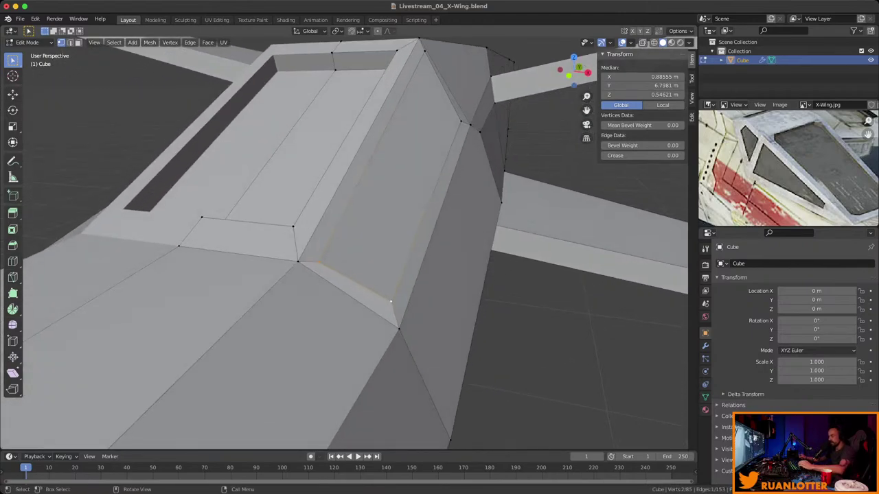
key("s")
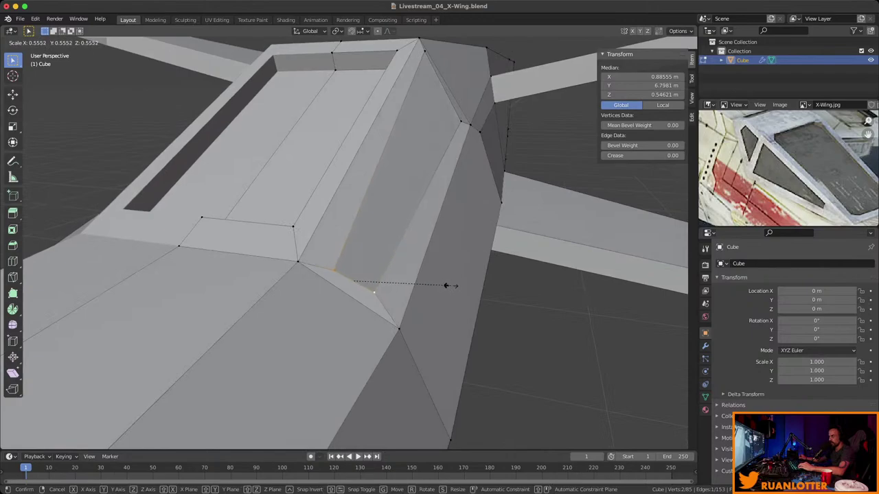
left_click(443, 288)
middle_click_drag(443, 288, 384, 268)
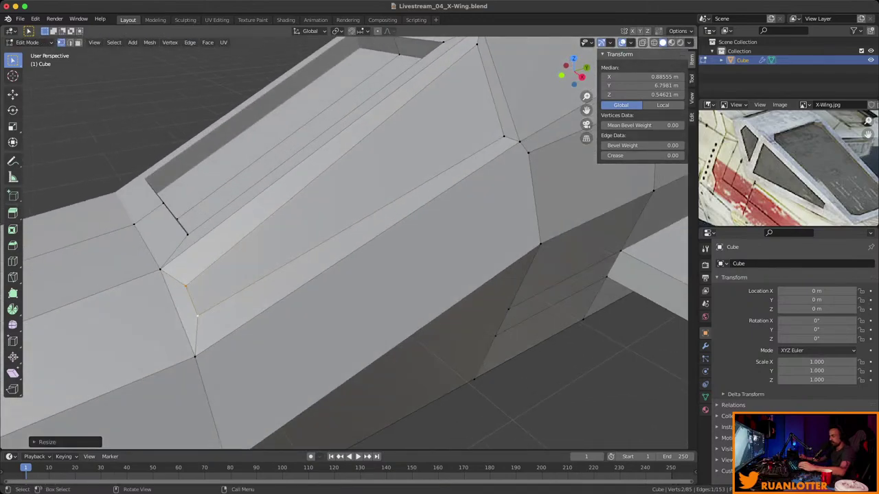
scroll(343, 240, "down", 3)
left_click(401, 206)
middle_click_drag(402, 206, 374, 219)
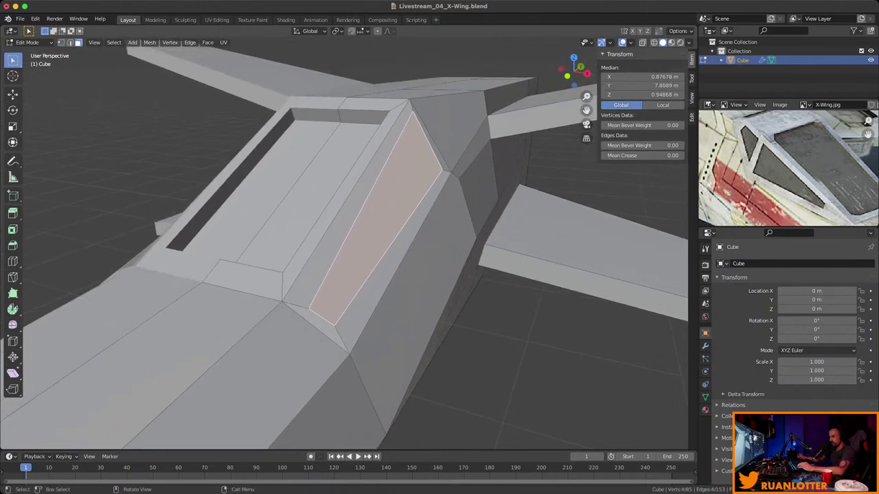
Scale the side panel along Y and slide one of its corner vertices along Y.
middle_click_drag(480, 247, 534, 237)
key("s")
key("y")
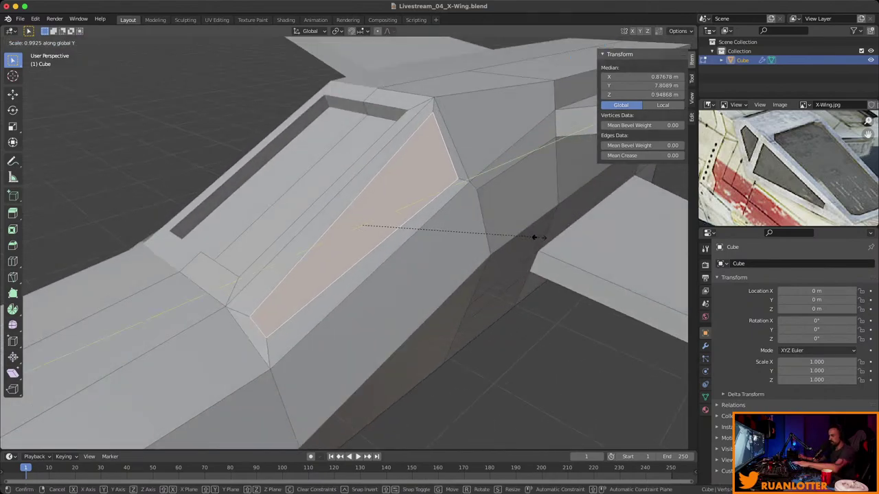
left_click(526, 243)
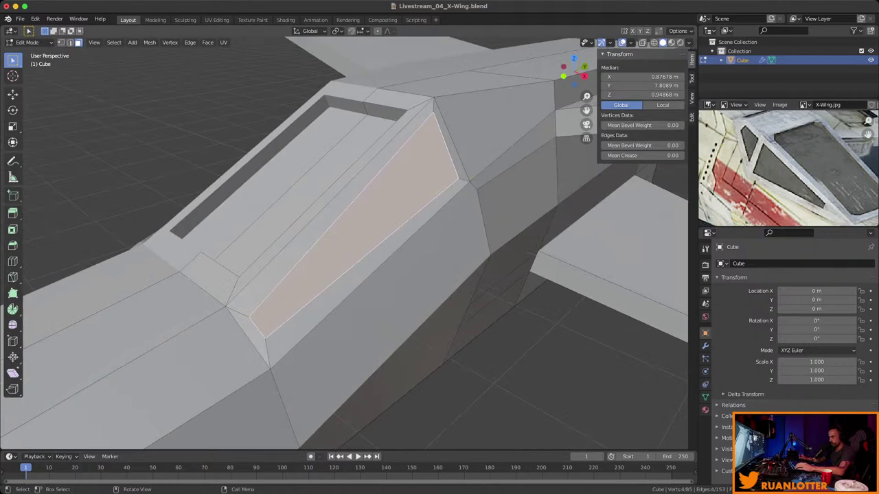
key("1")
left_click_drag(276, 342, 279, 344)
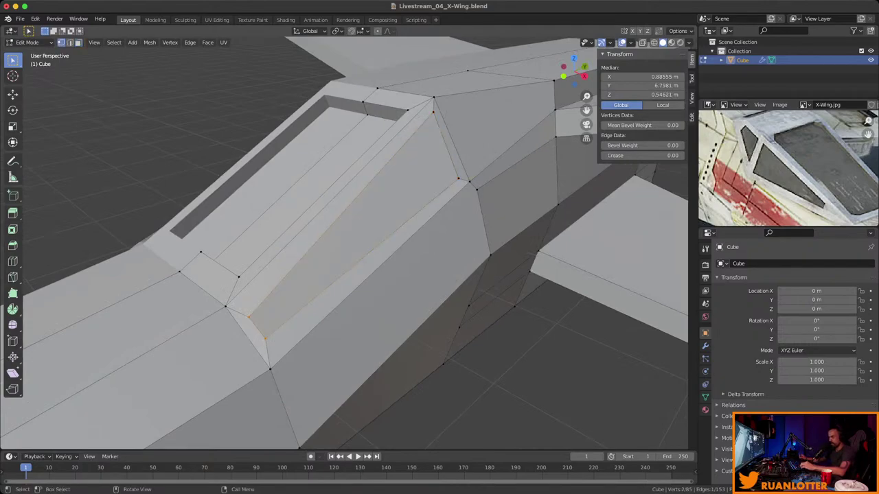
key("g")
key("y")
left_click(280, 340)
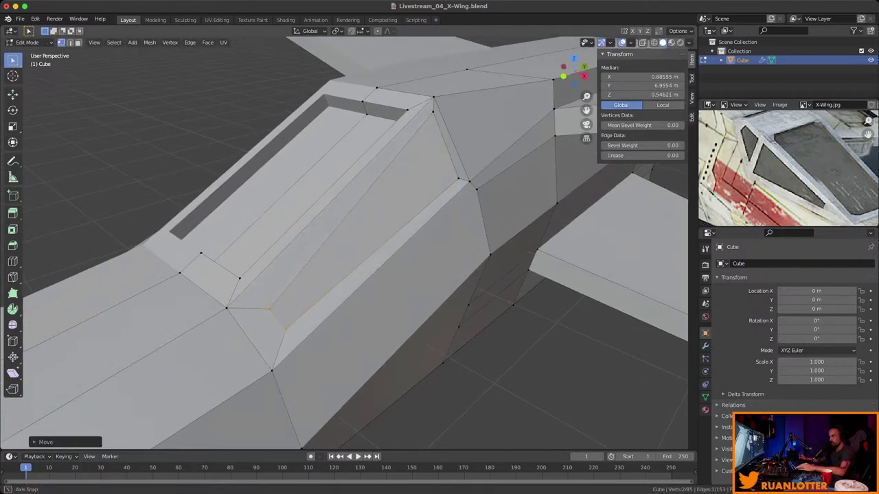
mouse_move(412, 206)
middle_mouse_down()
mouse_move(384, 226)
mouse_move(412, 206)
middle_mouse_up()
Pull two canopy corner vertices back along Y and reposition another side vertex.
left_click(435, 110)
left_click(459, 180, "shift")
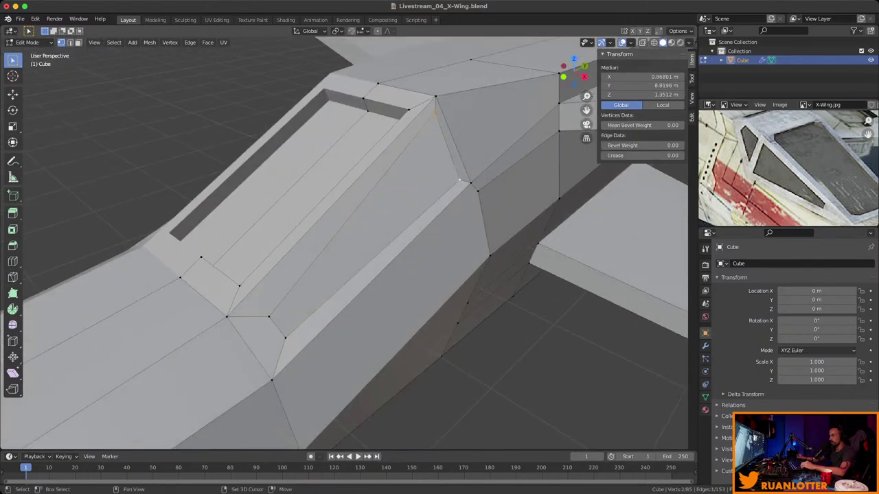
key("g")
key("y")
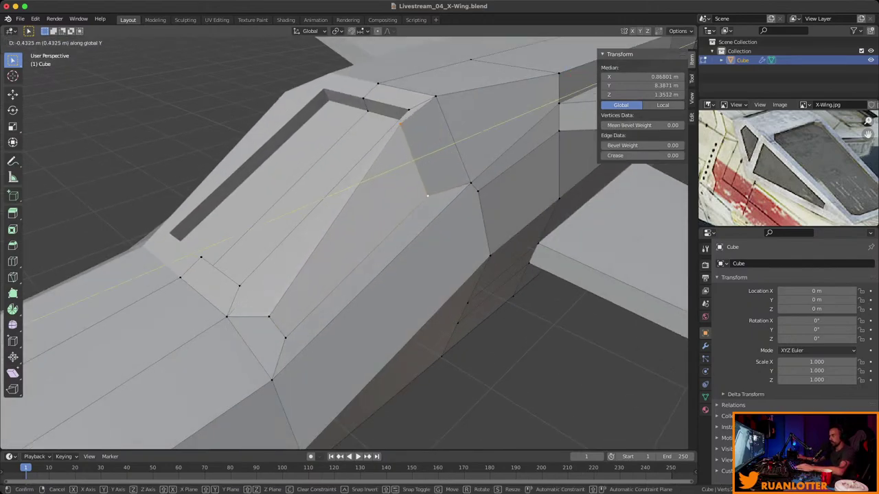
left_click(428, 195)
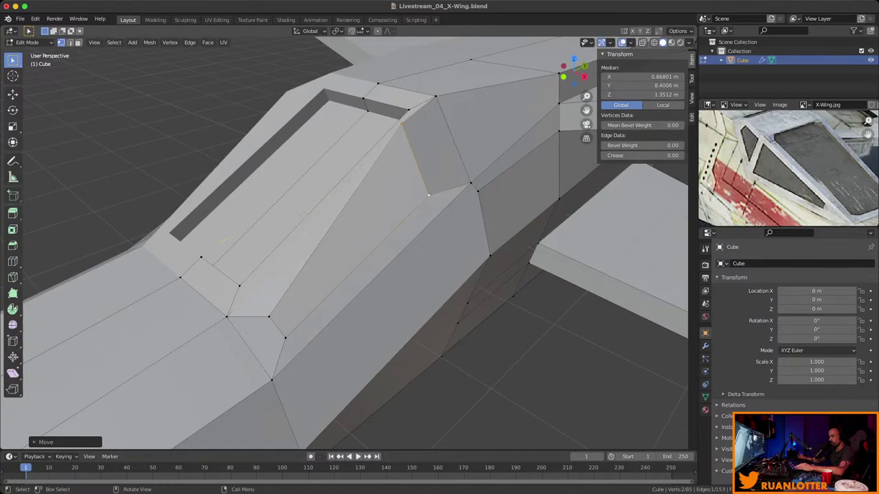
left_click(401, 122)
middle_click_drag(412, 206, 398, 220)
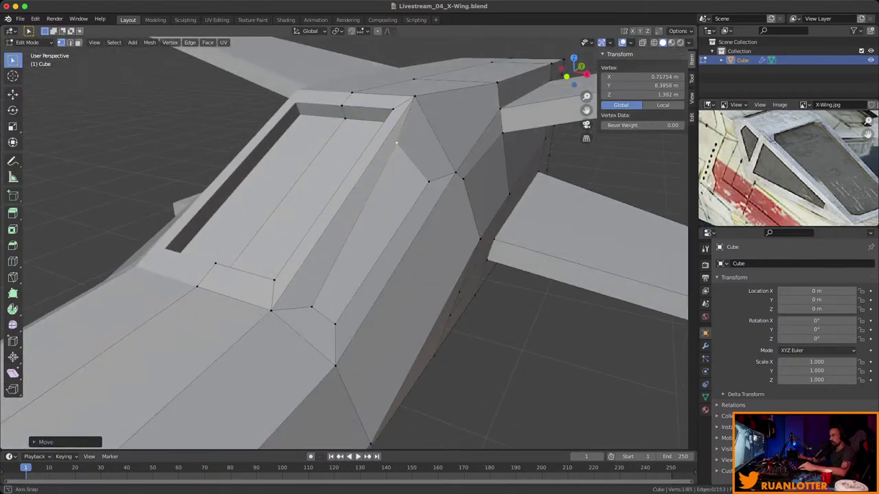
middle_click_drag(396, 142, 395, 206)
left_click(407, 289)
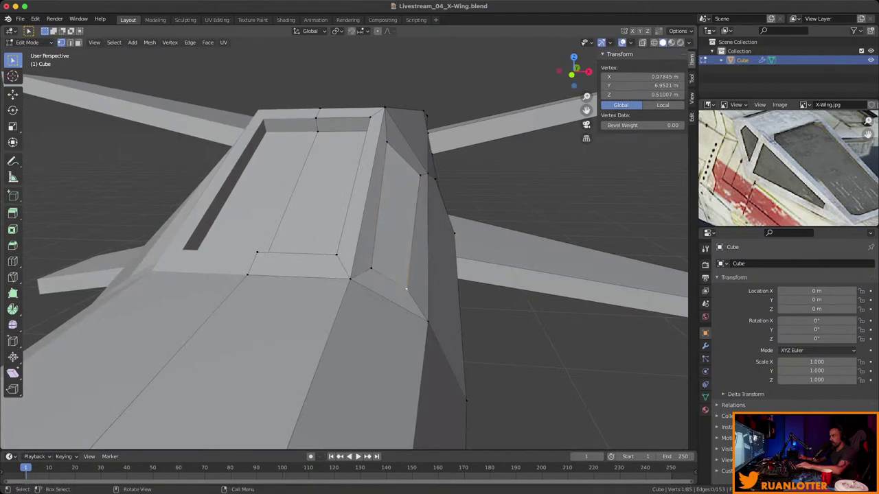
key("g")
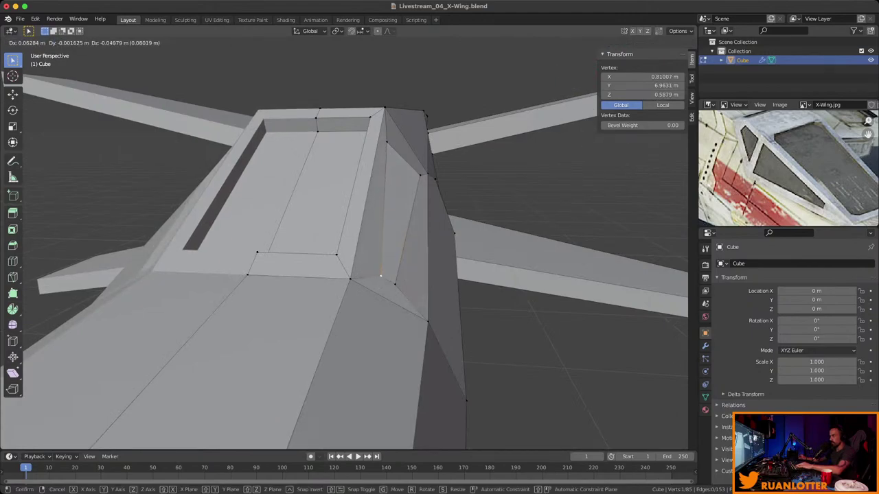
left_click(380, 275)
middle_click_drag(381, 275, 402, 264)
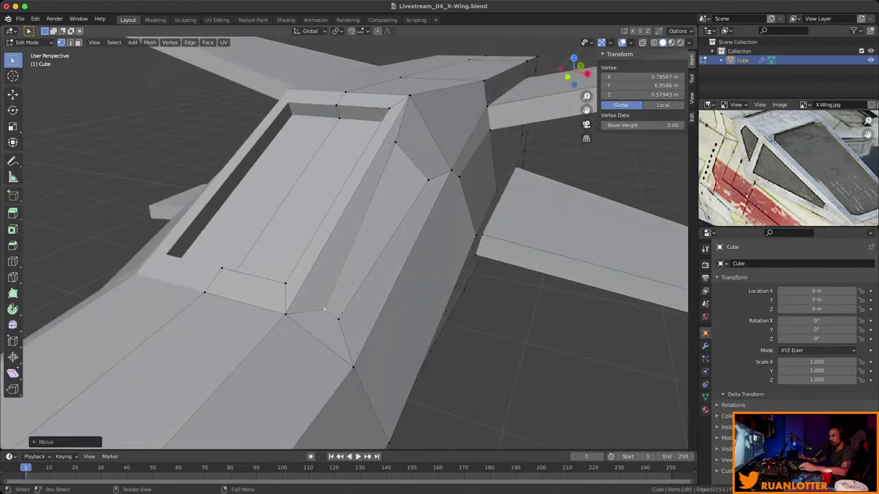
Select the side window panel face beside the cockpit in face mode.
key("3")
left_click(378, 227)
middle_click_drag(378, 227, 349, 250)
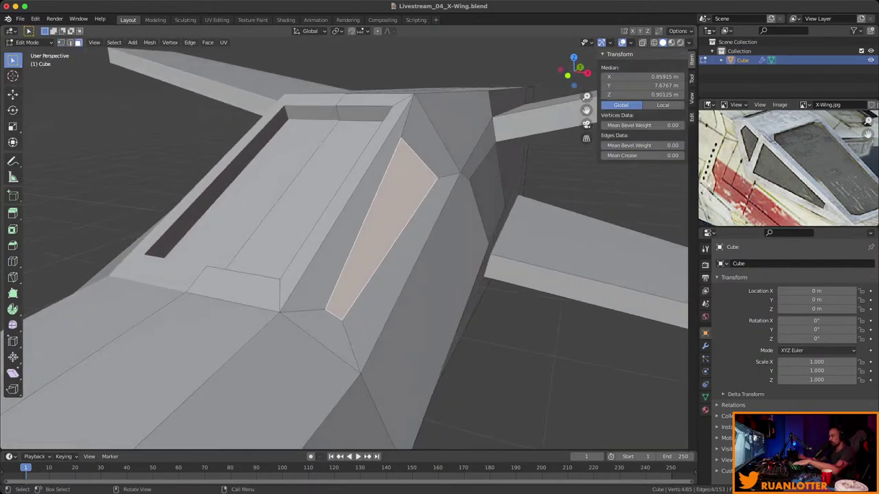
Extrude the cockpit's side window face slightly inward into the hull.
key("e")
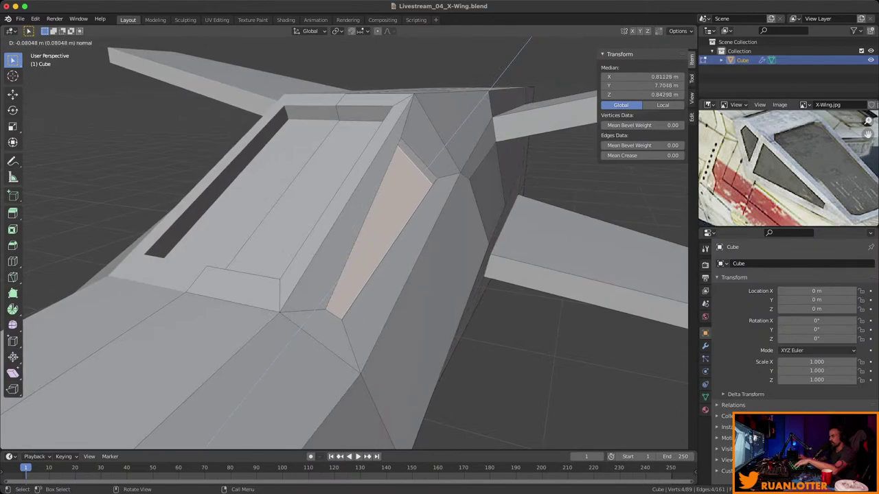
key("Return")
middle_click_drag(343, 240, 312, 177)
key("alt+a")
key("alt+z")
key("a")
key("alt+z")
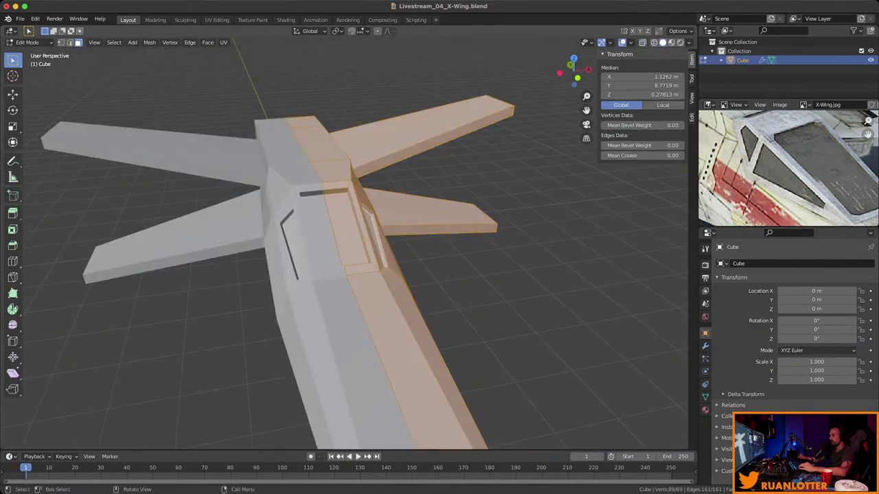
key("n")
Slide the edge beside the cockpit along the fuselage's Y axis.
key("alt+a")
middle_click_drag(312, 177, 254, 199)
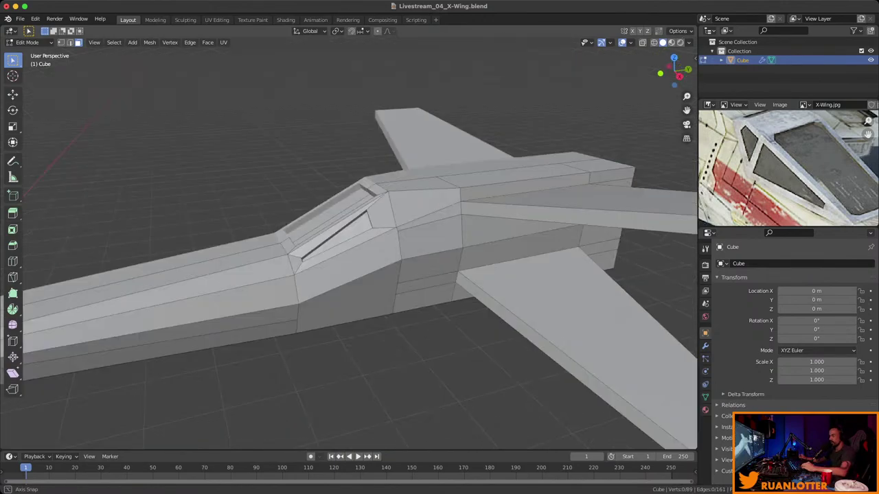
scroll(349, 243, "up", 5)
left_click(433, 262)
middle_click_drag(432, 262, 398, 281)
key("g")
key("y")
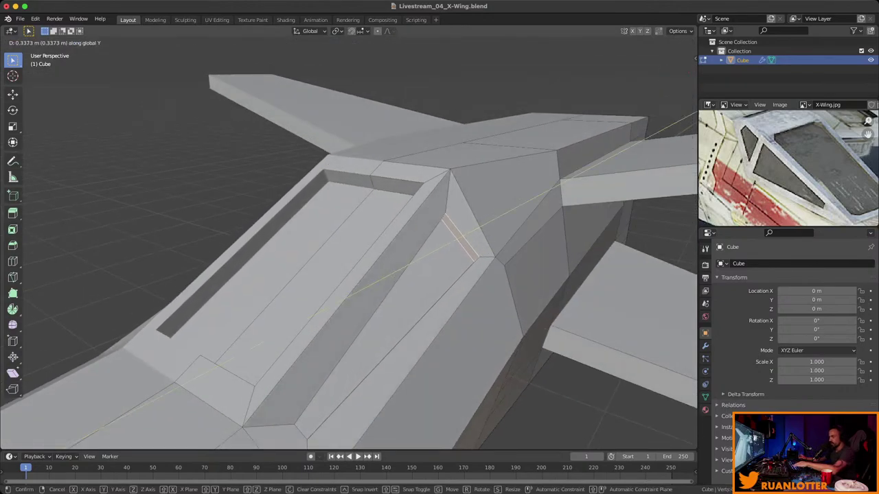
key("Return")
middle_click_drag(385, 275, 412, 281)
Return to Object Mode and save Livestream_04_X-Wing.blend.
key("Tab")
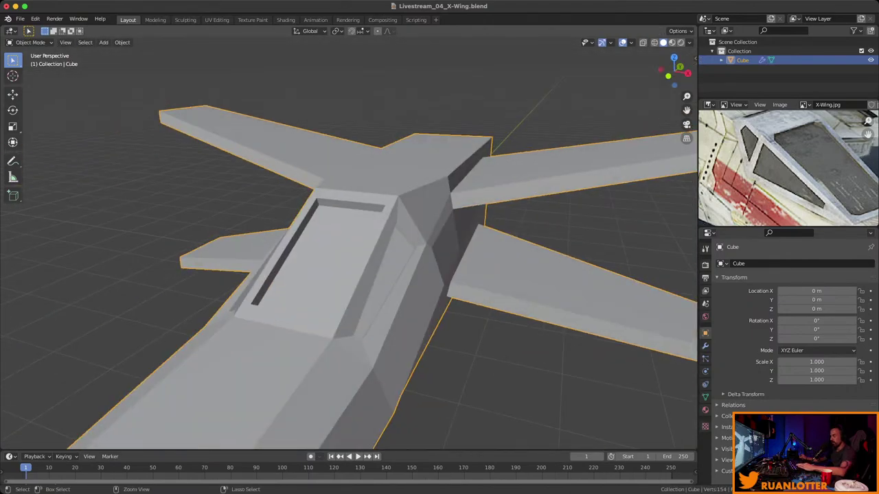
key("ctrl+s")
scroll(788, 169, "down", 2)
scroll(788, 168, "down", 3)
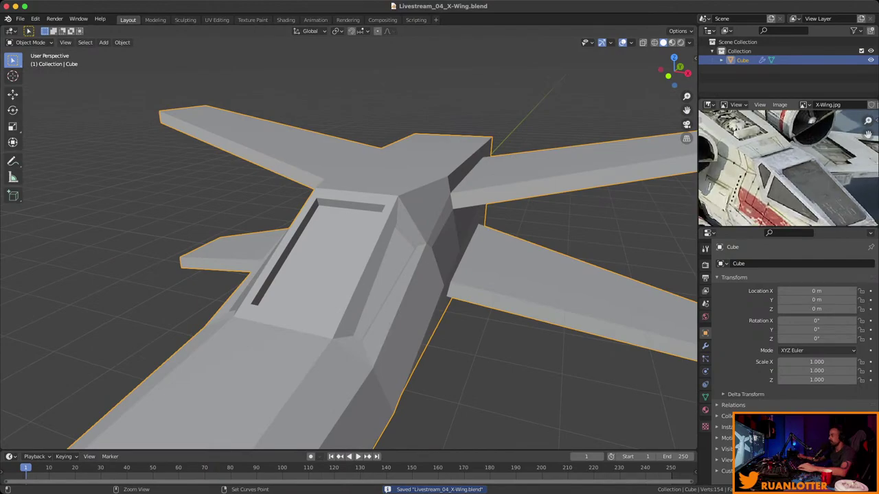
scroll(788, 168, "up", 3)
middle_click_drag(372, 285, 453, 265)
Inset the front canopy face to create a new window panel.
key("Tab")
left_click(453, 267)
left_click(453, 268, "shift")
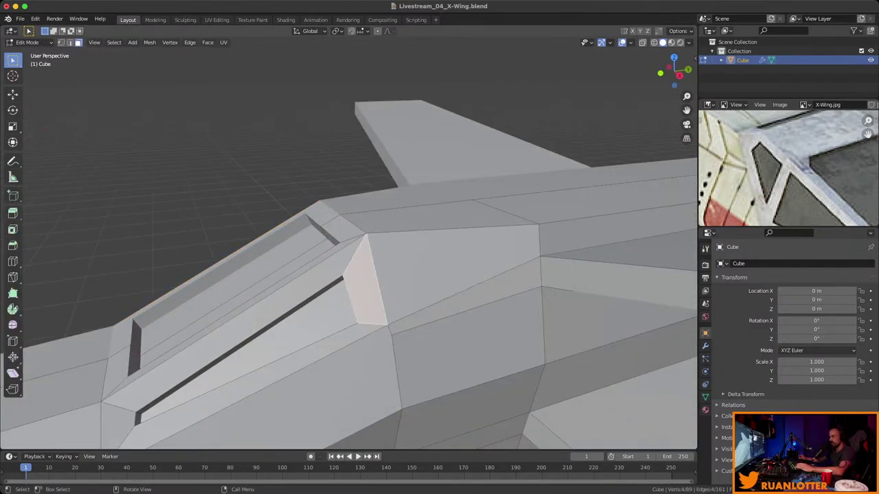
left_click(453, 268, "shift")
middle_click_drag(453, 268, 473, 261)
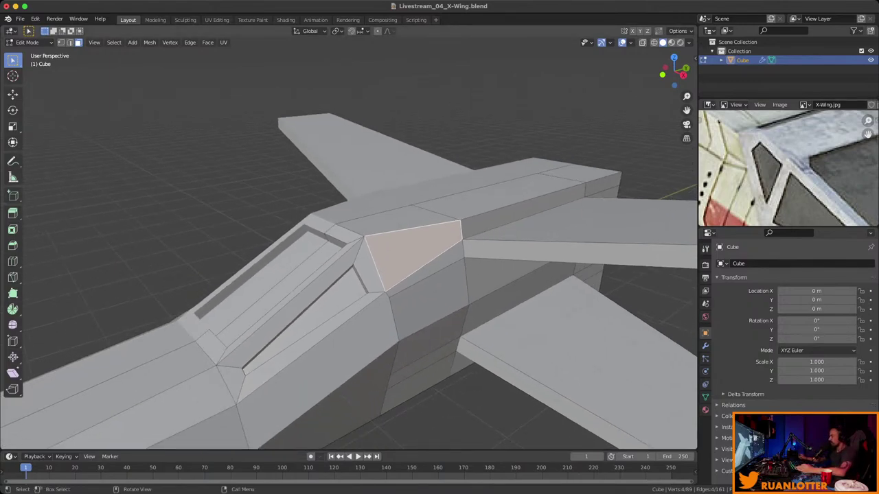
scroll(349, 244, "up", 5)
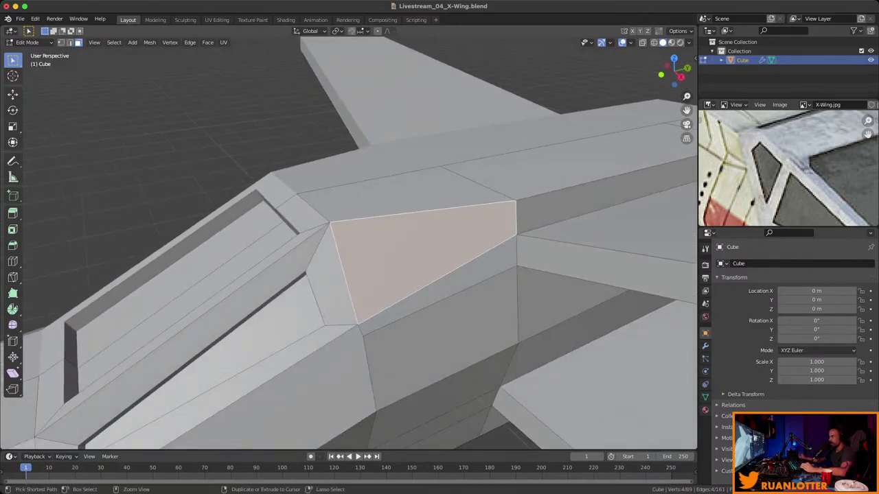
middle_click_drag(349, 244, 364, 237)
key("i")
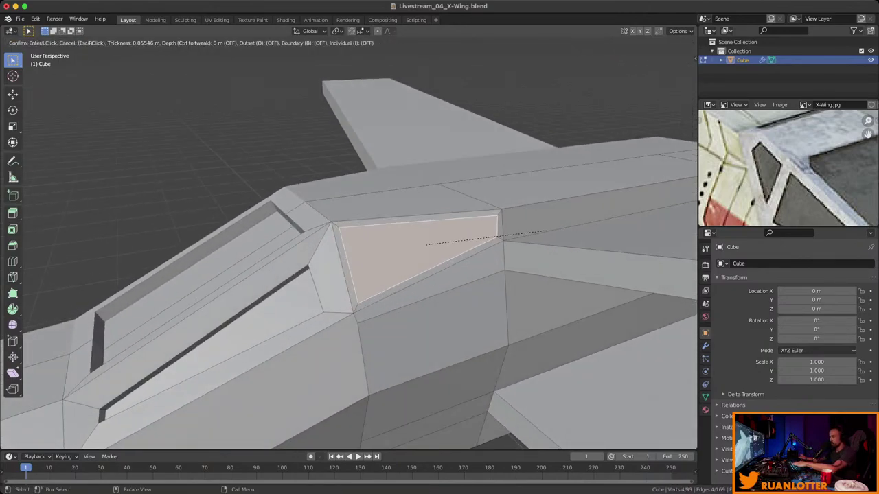
key("Return")
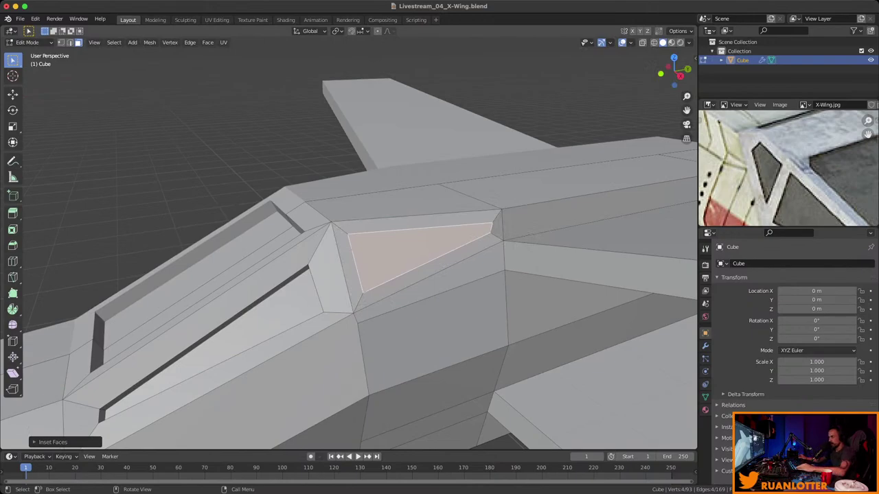
Move the inset panel's rear corner vertex along Y and flatten the vertices on X.
key("1")
left_click(491, 225)
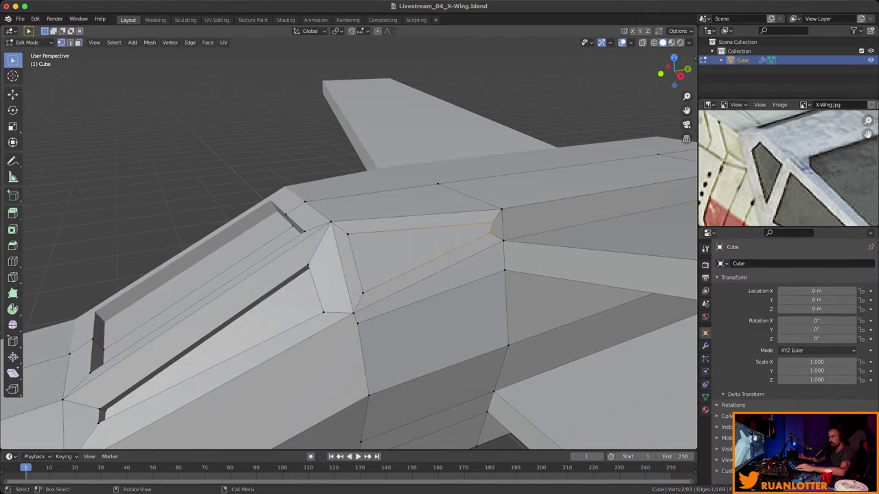
middle_click_drag(349, 244, 385, 233)
key("g")
key("y")
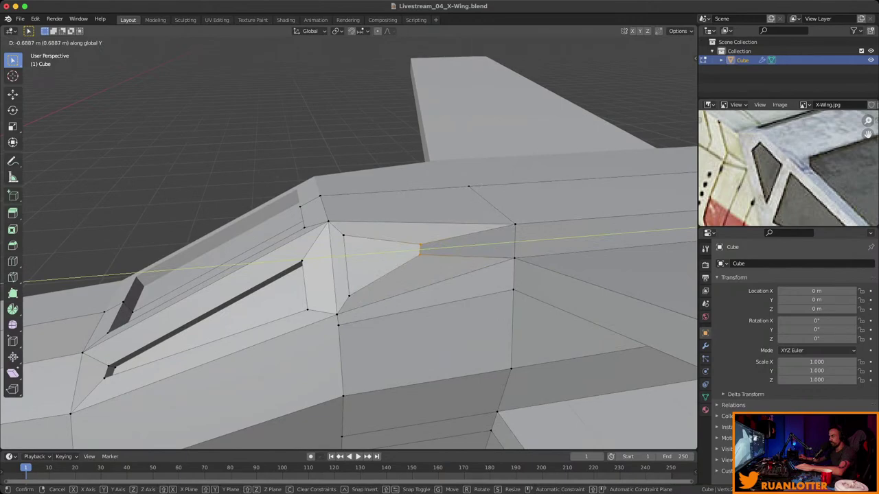
key("Return")
middle_click_drag(384, 233, 487, 202)
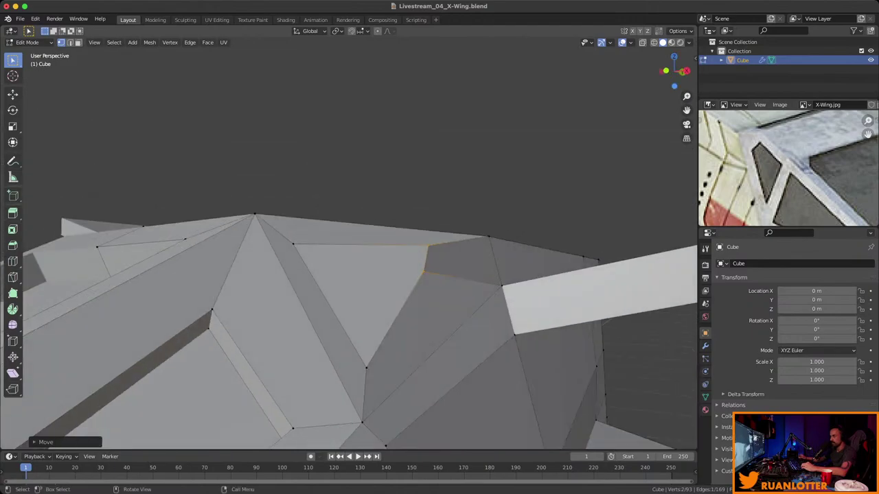
middle_click_drag(430, 253, 474, 222)
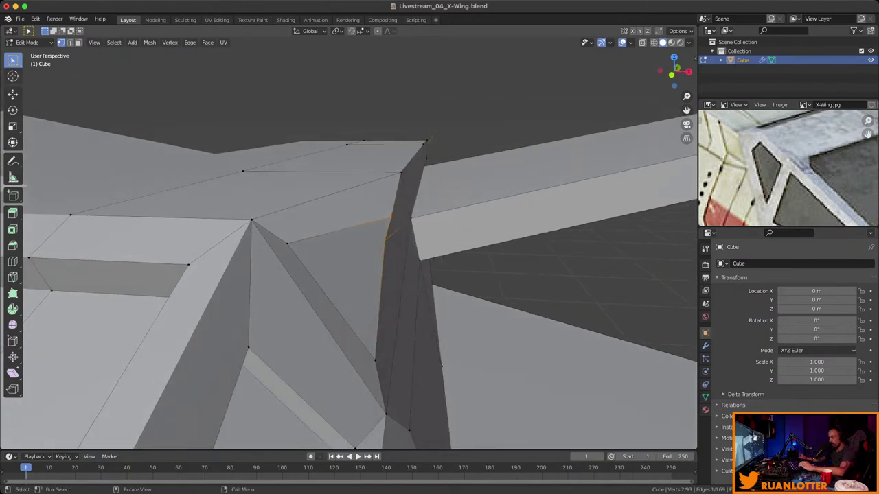
key("s")
key("x")
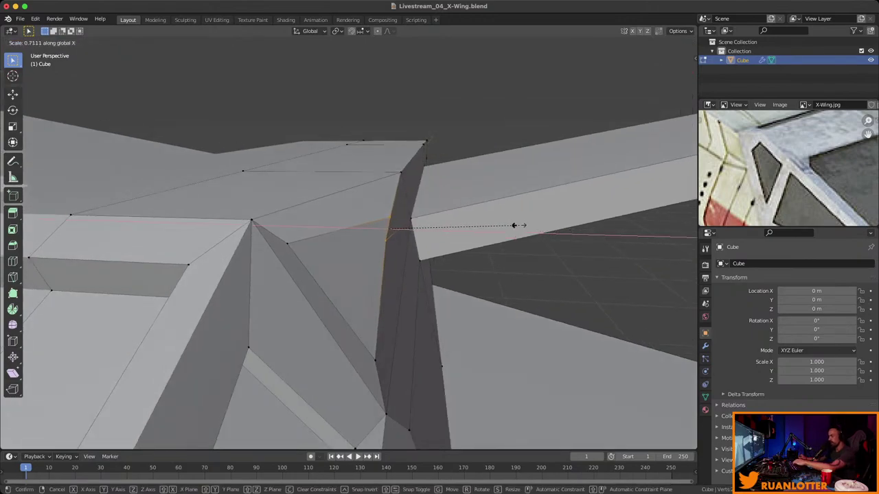
key("Return")
Nudge the corner vertex sideways along X to shape a triangular window.
middle_click_drag(508, 228, 439, 251)
key("g")
key("x")
key("Return")
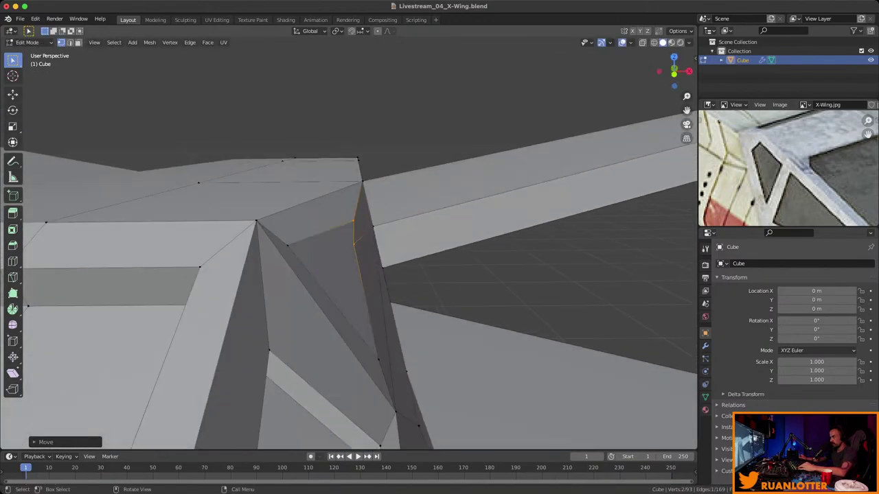
key("g")
key("x")
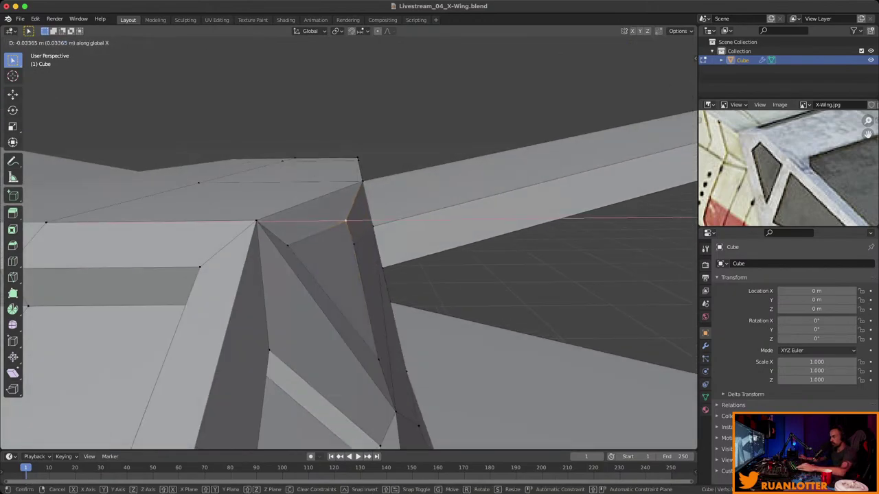
key("Return")
middle_click_drag(440, 251, 357, 230)
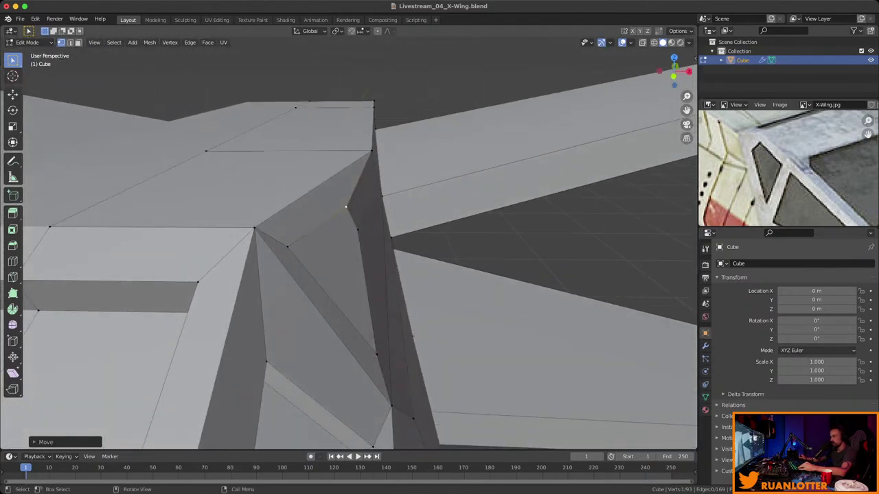
key("g")
key("x")
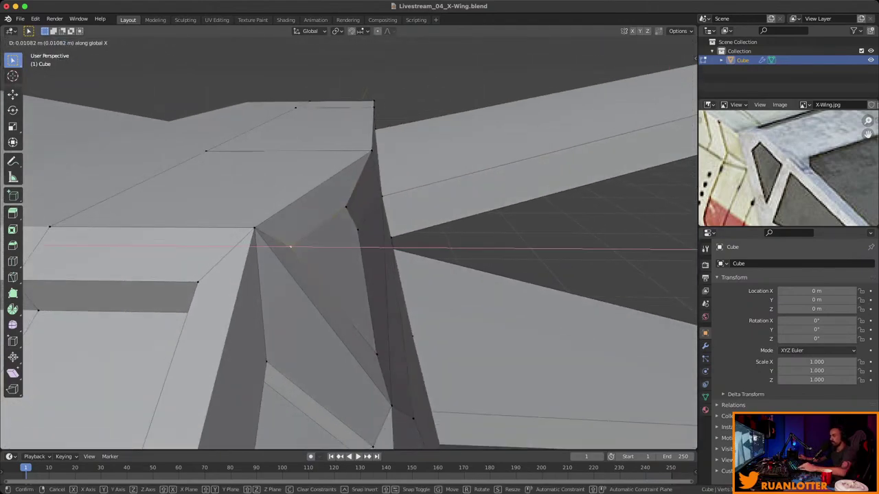
key("Return")
Extrude the triangular canopy panel about 0.078 m into the hull and save the file.
key("3")
left_click(331, 278)
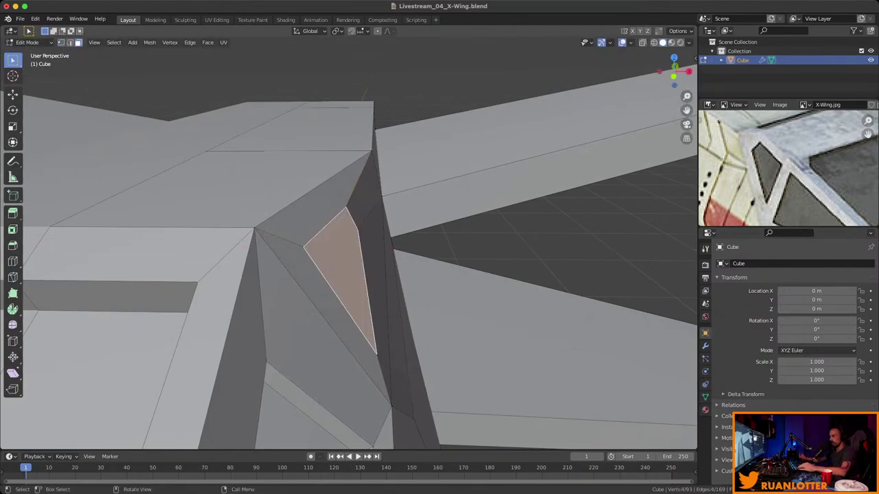
middle_click_drag(330, 278, 312, 261)
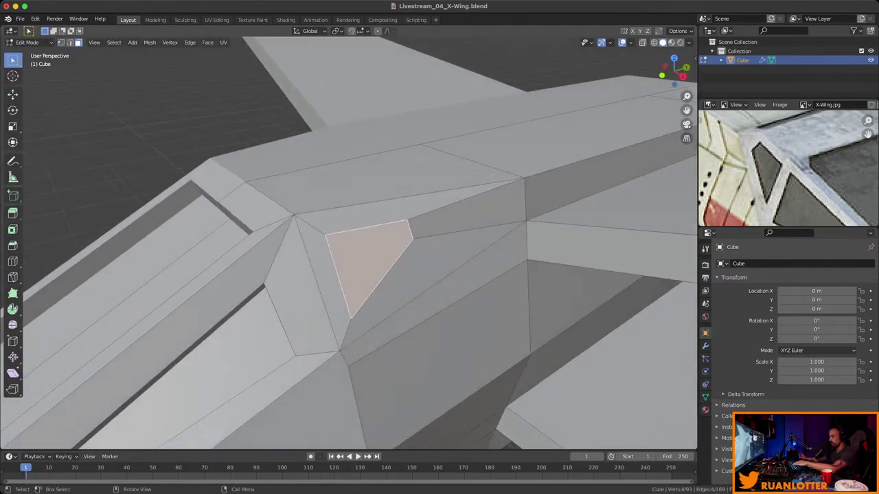
key("e")
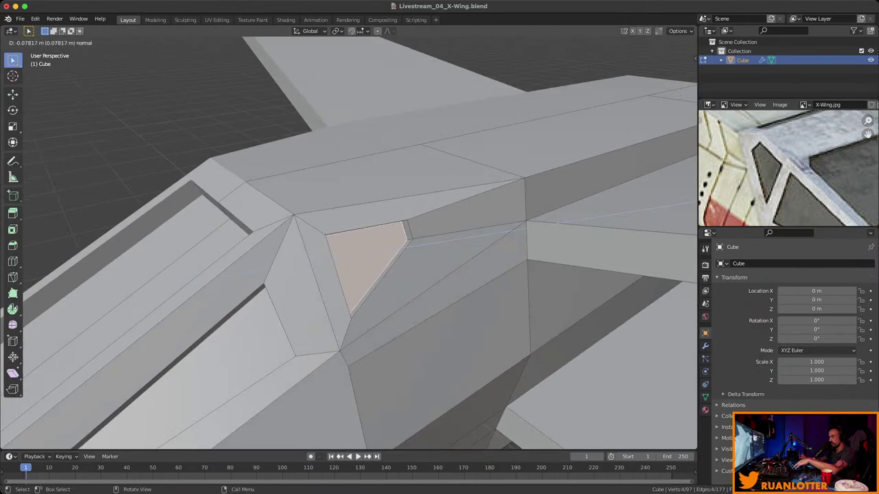
key("Return")
scroll(349, 243, "down", 4)
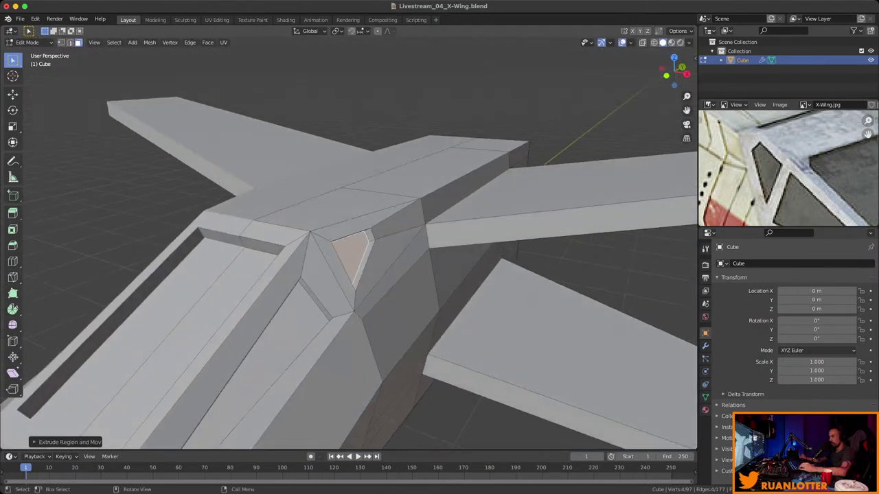
key("alt+a")
scroll(349, 243, "down", 2)
key("ctrl+s")
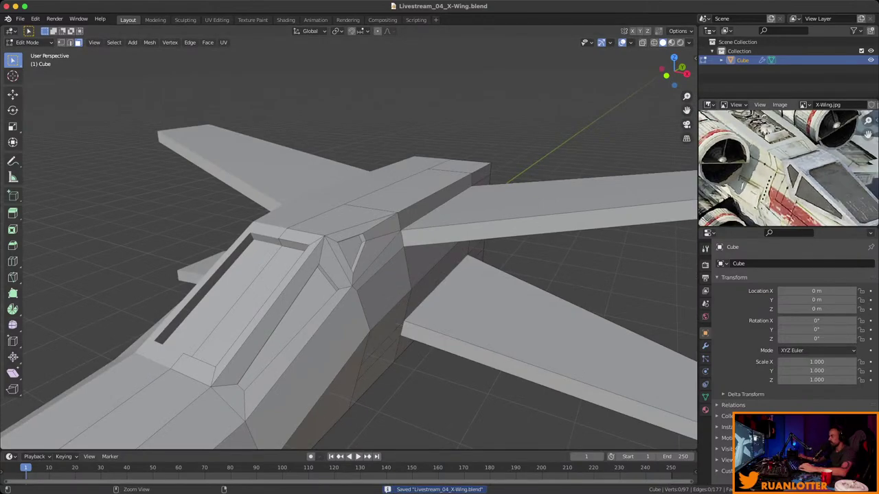
Loop-cut the right wing close to the fuselage root, then return to Object Mode.
scroll(788, 168, "down", 5)
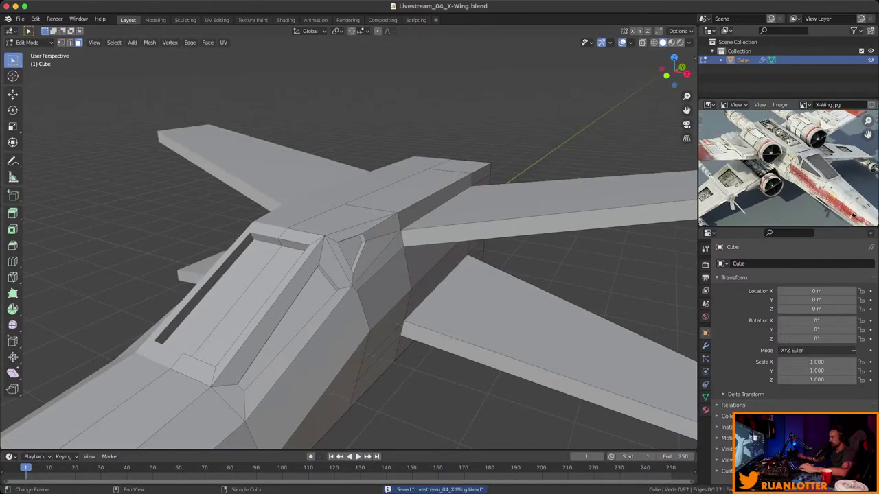
scroll(788, 169, "down", 5)
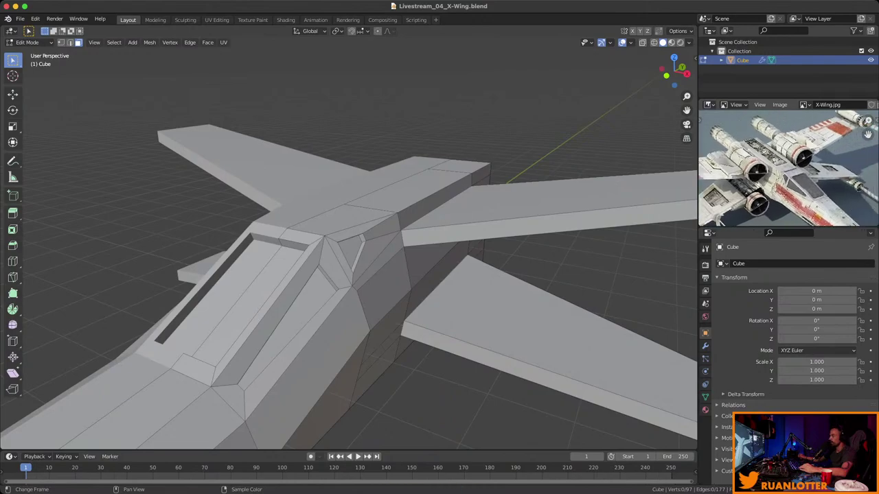
scroll(788, 168, "up", 5)
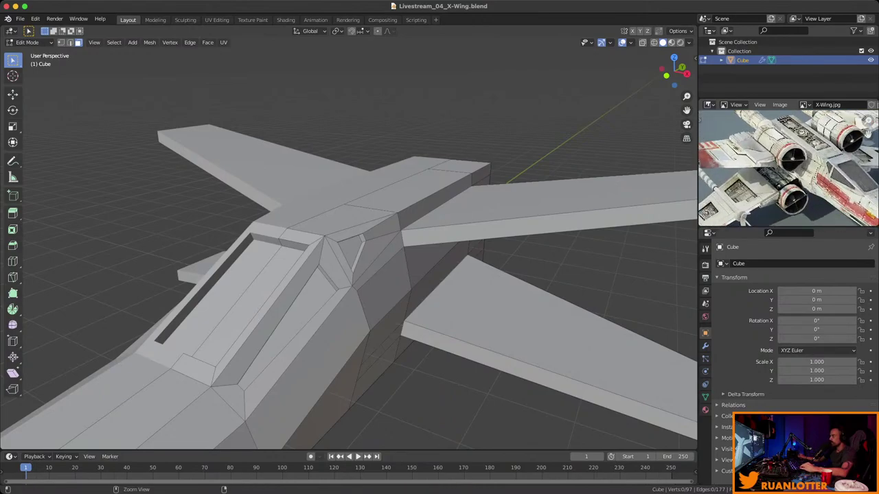
scroll(788, 168, "up", 5)
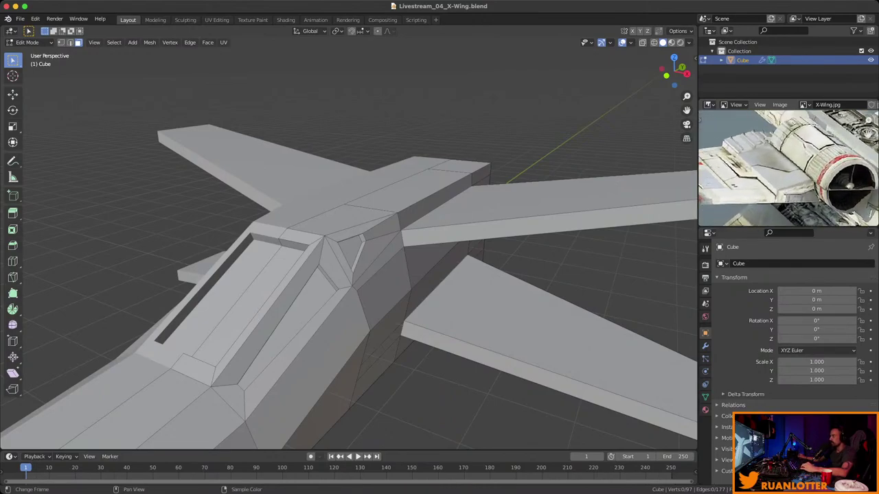
scroll(788, 168, "down", 2)
middle_click_drag(349, 275, 371, 267)
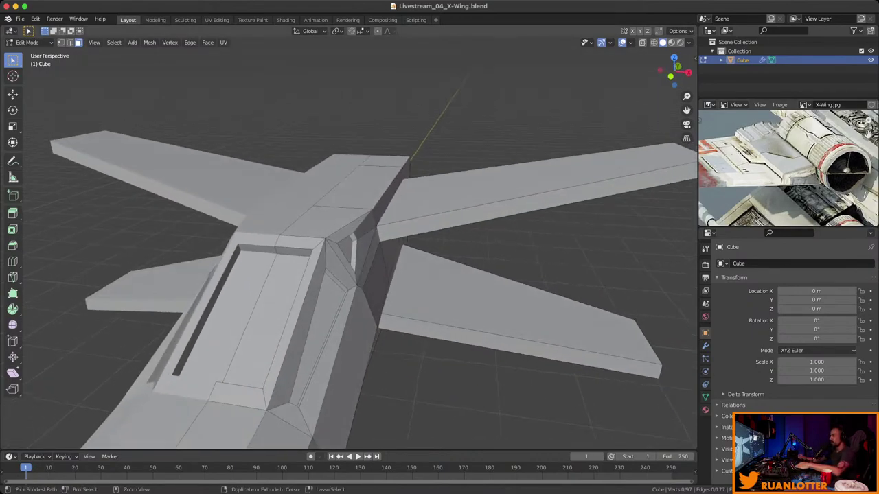
middle_click_drag(412, 206, 461, 180)
key("ctrl+r")
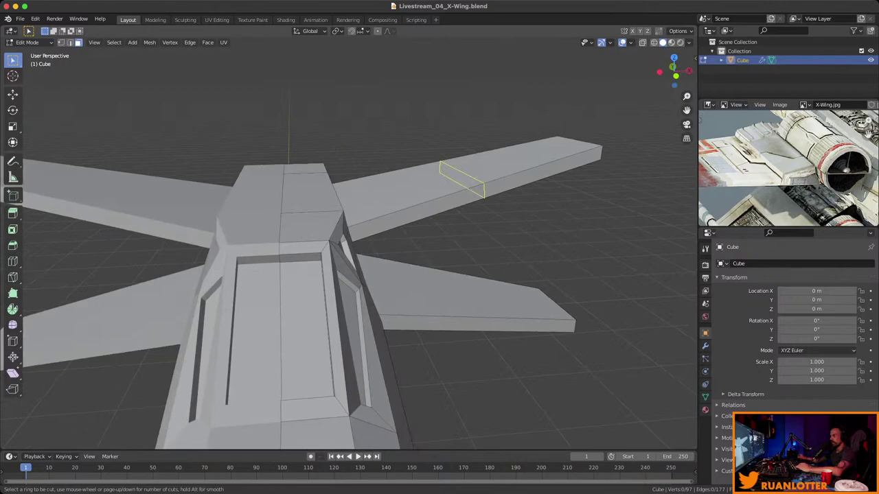
left_click(468, 184)
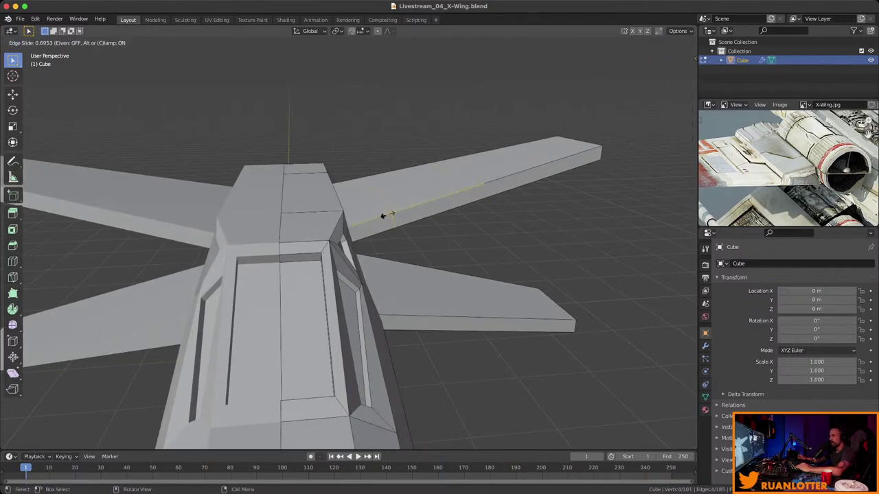
left_click(382, 216)
middle_click_drag(383, 217, 275, 219)
key("Tab")
scroll(348, 243, "down", 8)
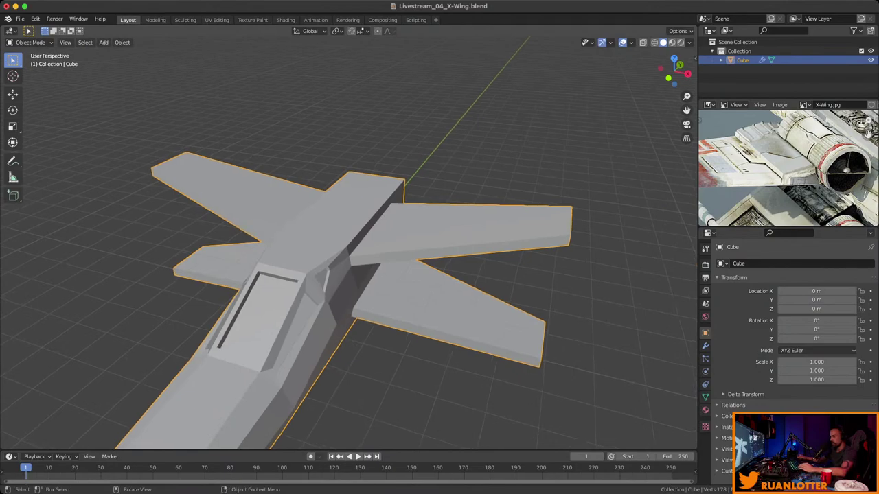
Show the sidebar transform values and apply the object's scale via Object > Apply > Scale.
key("n")
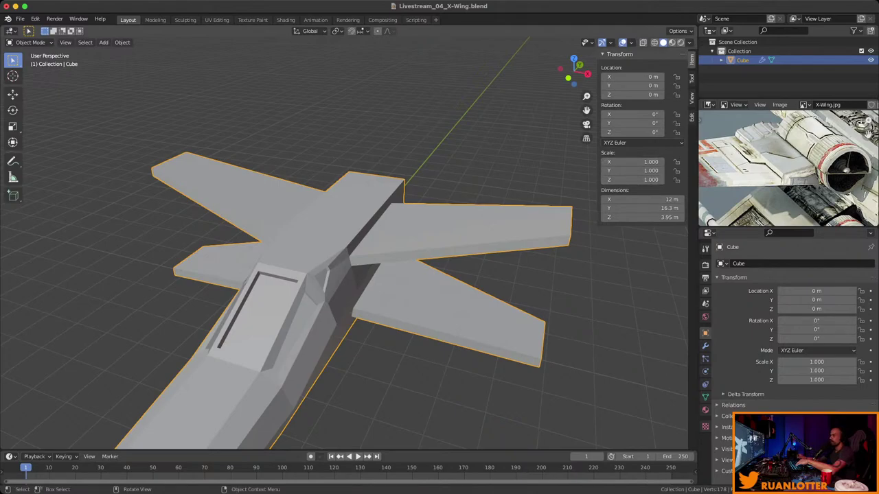
left_click(123, 42)
mouse_move(137, 89)
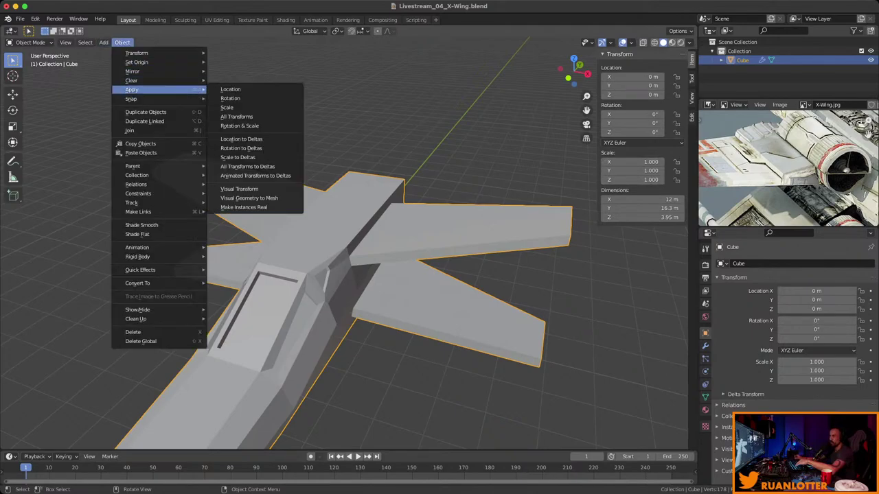
left_click(227, 107)
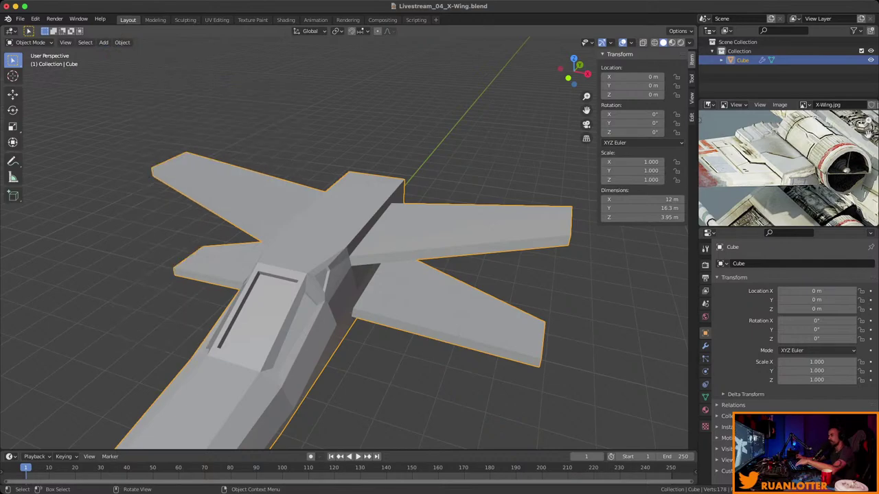
Re-enter Edit Mode on the X-Wing mesh, viewing the wing root.
key("Tab")
middle_click_drag(344, 275, 518, 127)
scroll(344, 261, "up", 2)
middle_click_drag(343, 240, 303, 237)
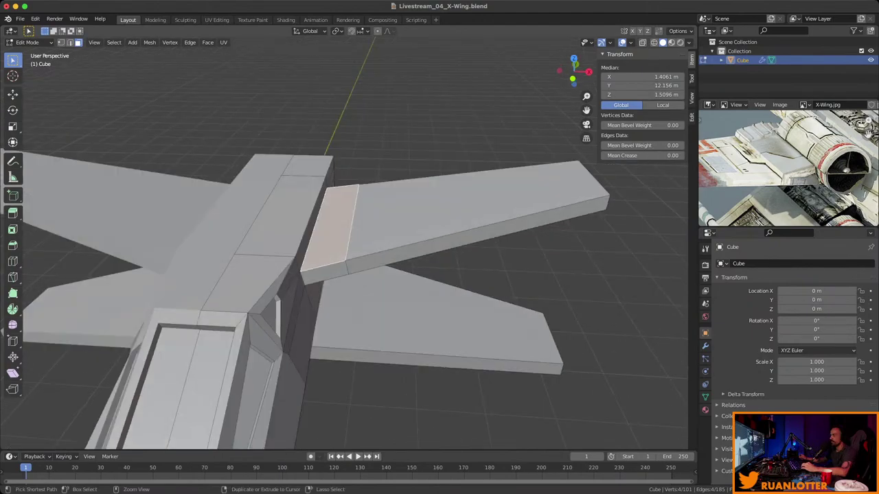
Inset the wing-root face and raise it along Z into a panel.
key("KP_Decimal")
key("i")
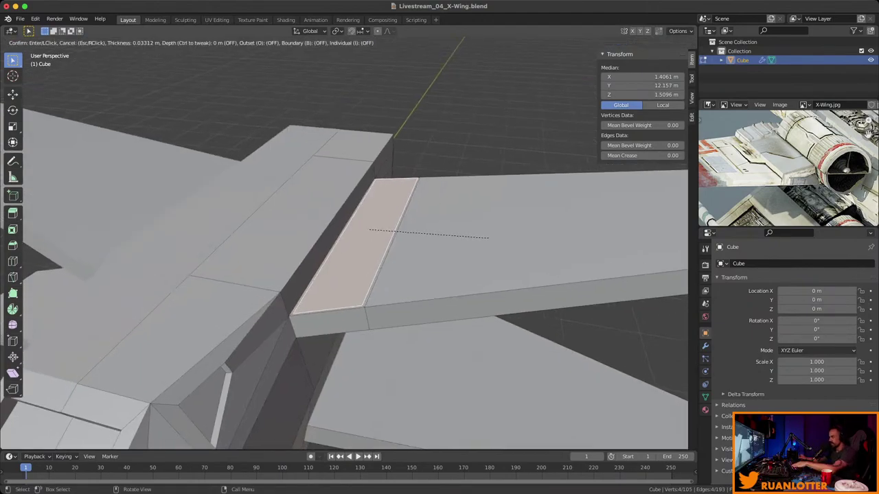
key("Return")
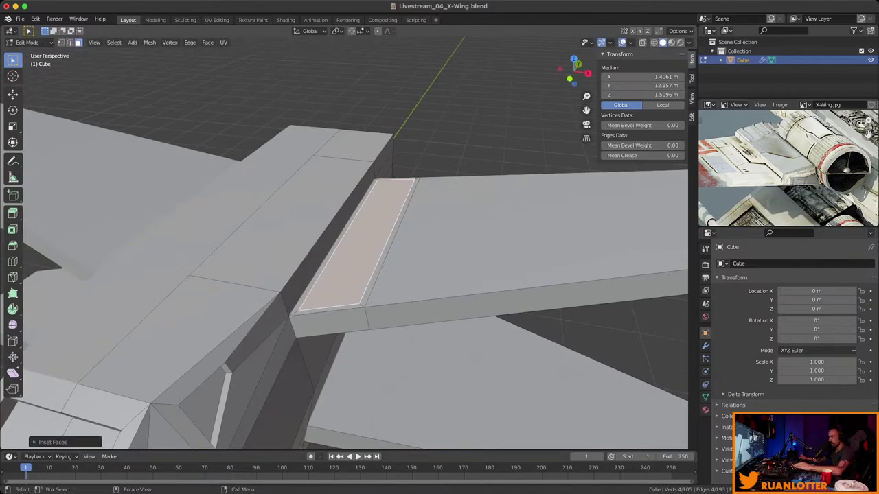
middle_click_drag(343, 274, 357, 261)
key("g")
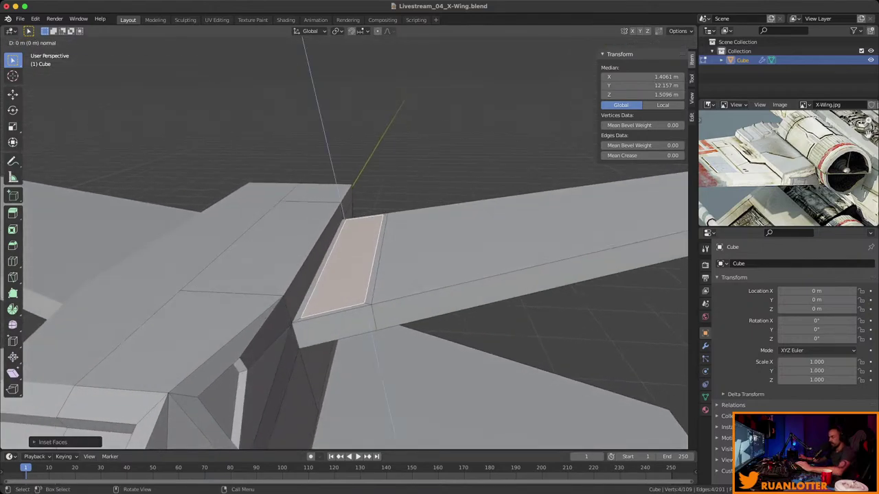
key("z")
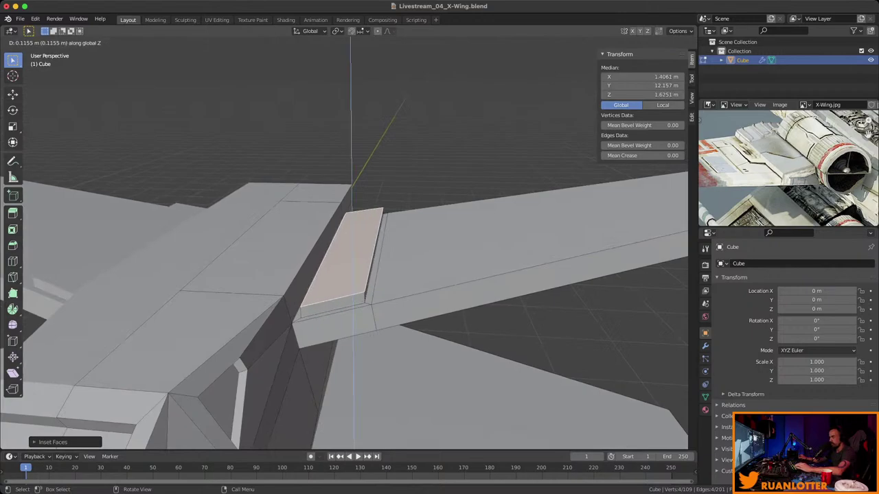
key("Return")
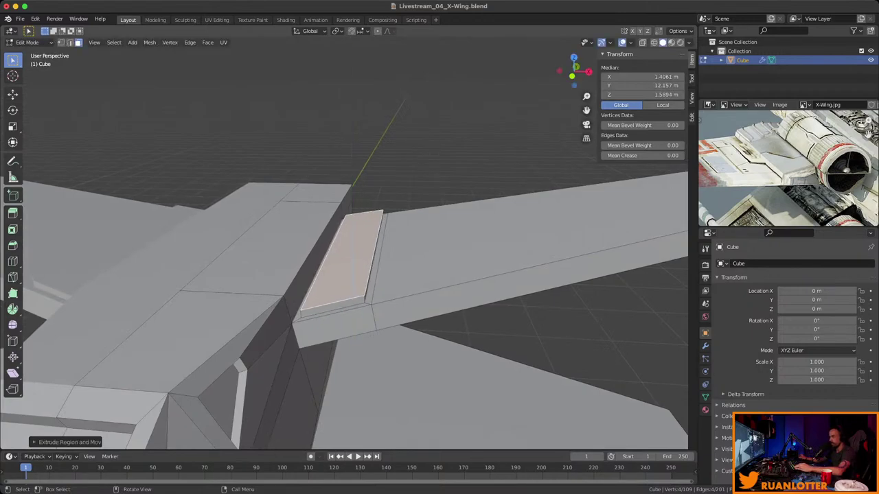
middle_click_drag(343, 275, 371, 268)
Inset the raised panel's top and extrude it down into a shallow recess.
key("i")
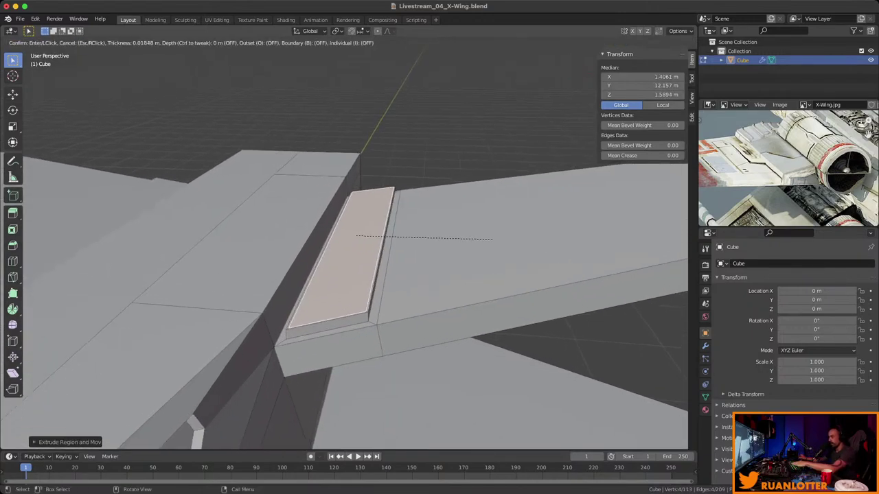
key("Return")
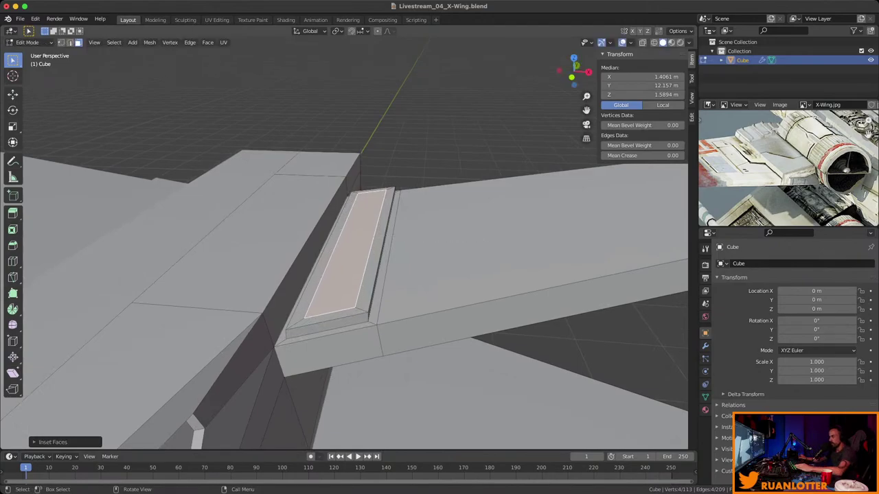
key("e")
key("Return")
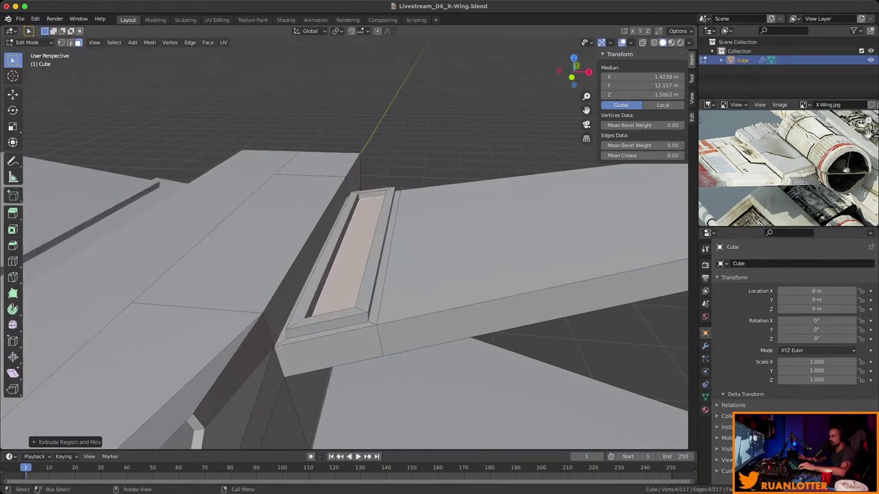
scroll(343, 275, "down", 5)
key("alt+a")
middle_click_drag(343, 275, 405, 288)
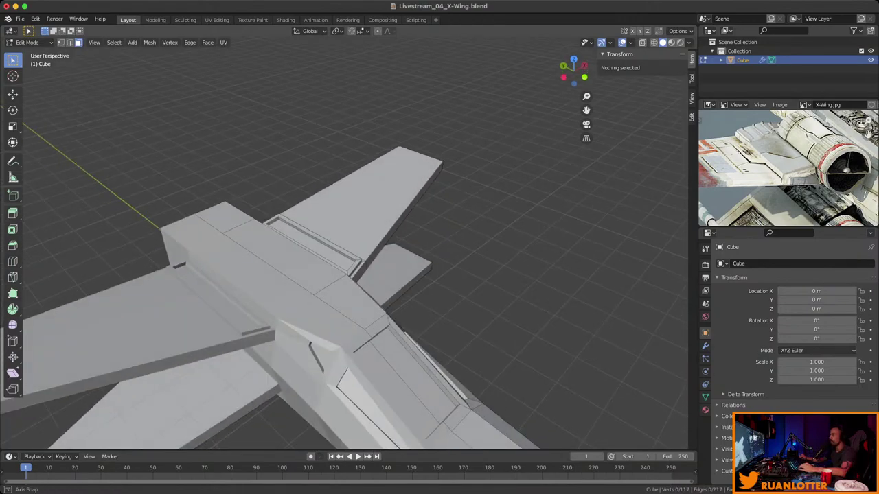
Check the reference photo, then select the long fuselage top face plus the small face ahead.
scroll(789, 168, "down", 2)
middle_click_drag(788, 168, 771, 164)
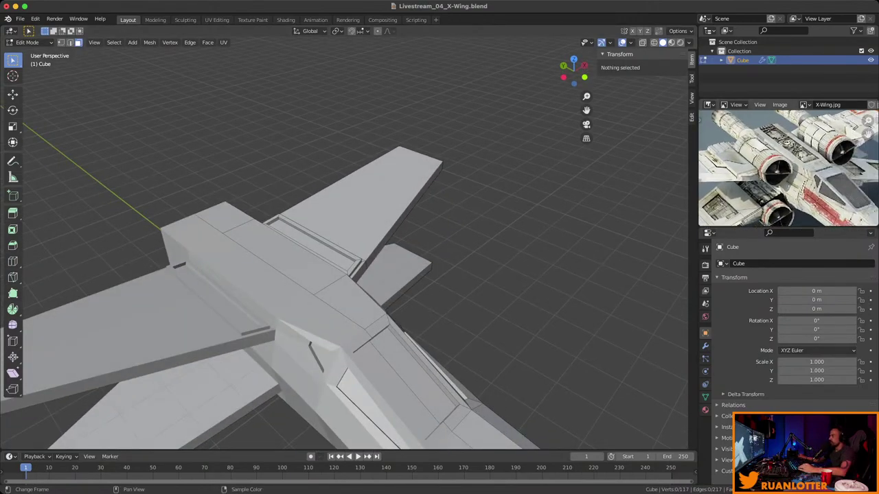
left_click_drag(867, 133, 847, 132)
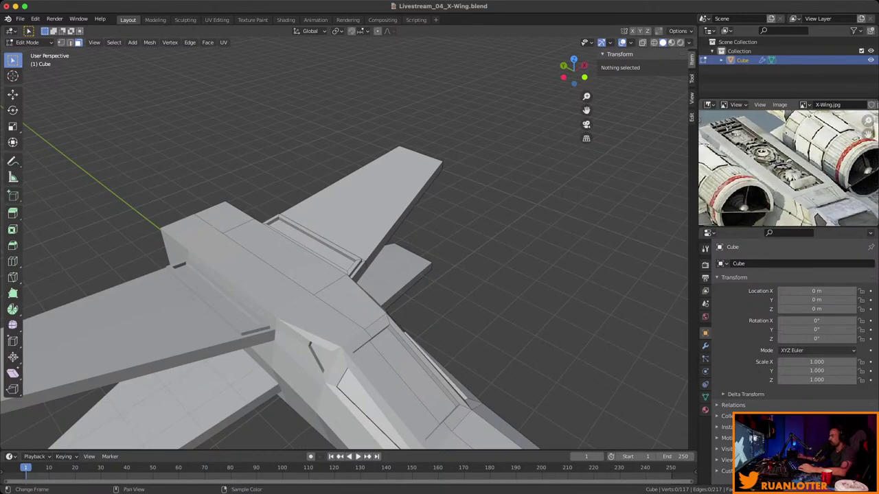
middle_click_drag(343, 240, 398, 234)
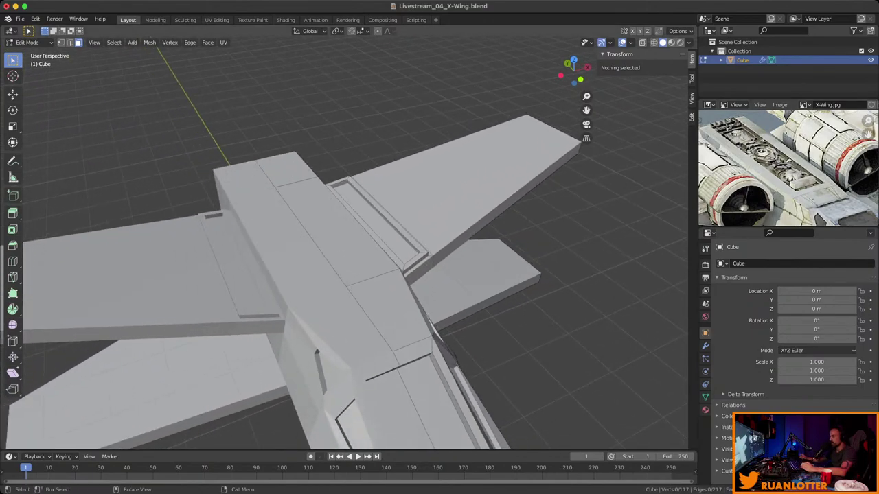
left_click(337, 230)
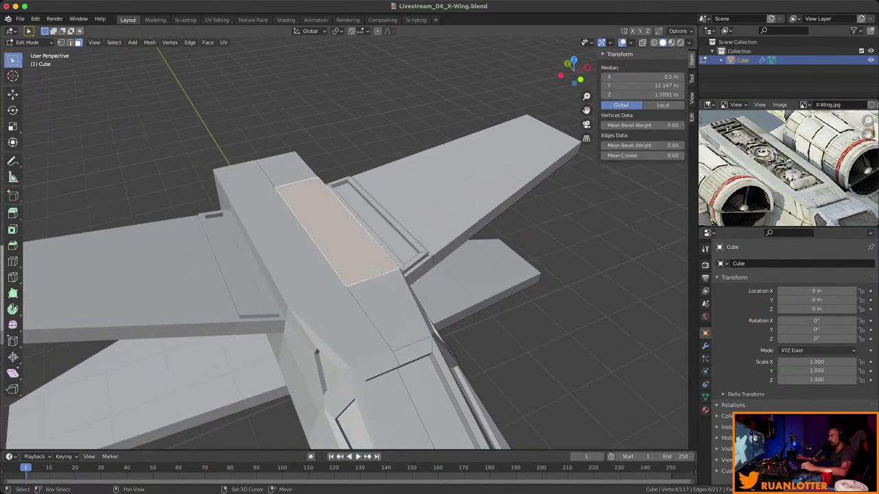
left_click(288, 168, "shift")
Inset the spine faces with boundary toggled, currently about 0.15 m thick.
middle_click_drag(344, 240, 385, 206)
scroll(344, 240, "up", 2)
key("i")
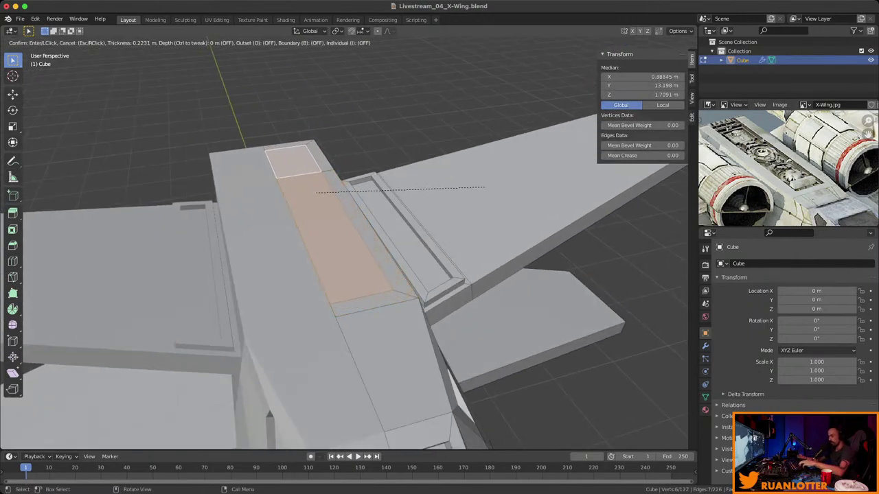
key("b")
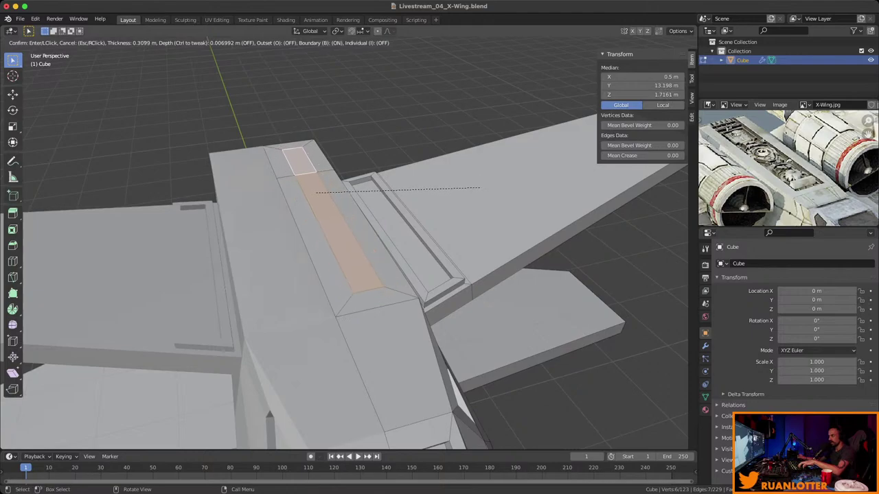
key("ctrl")
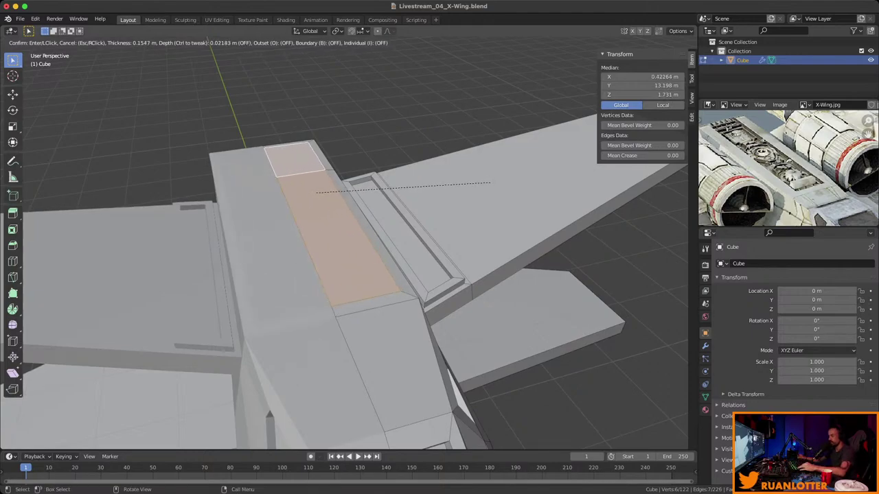
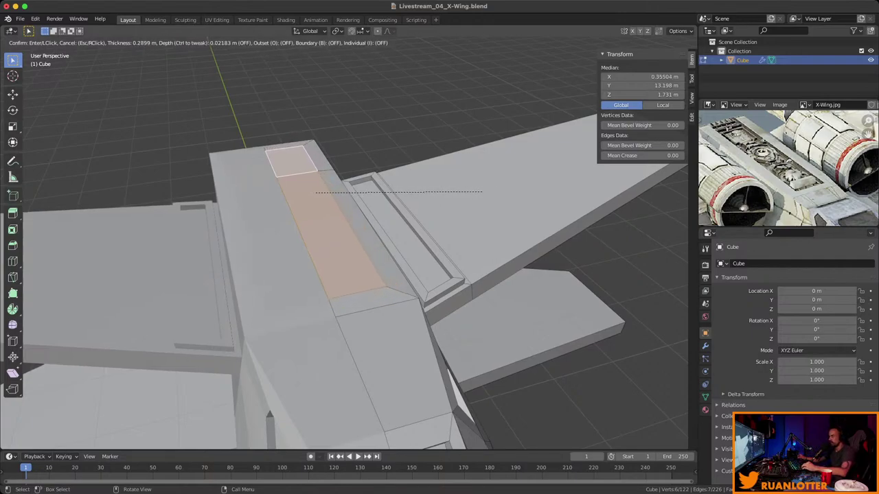
Inset the small top fuselage panel and extrude it inward into a shallow recess.
left_click(479, 192)
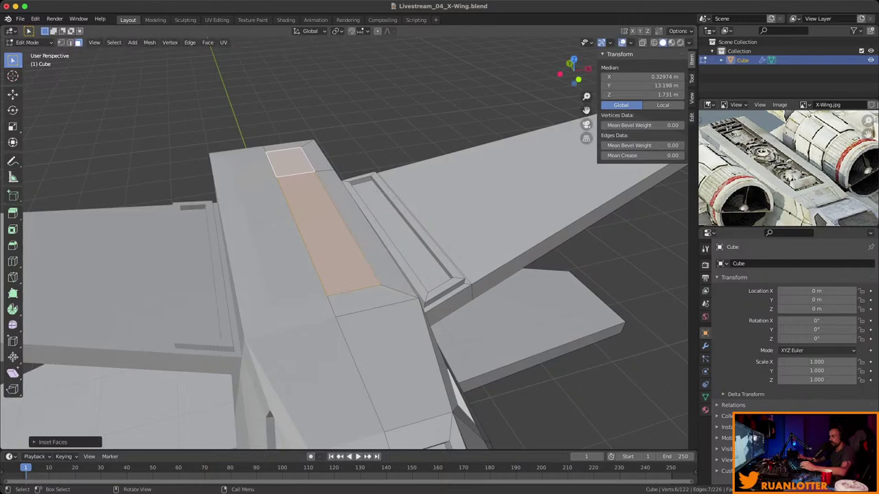
key("e")
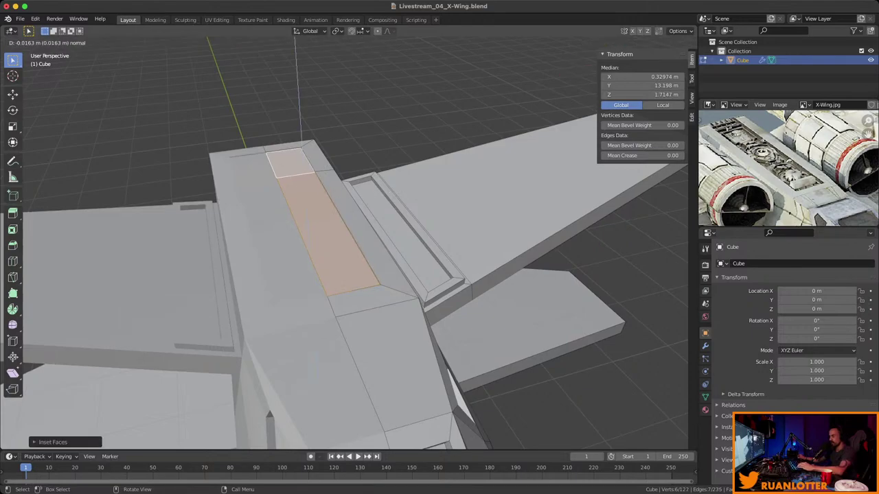
key("Return")
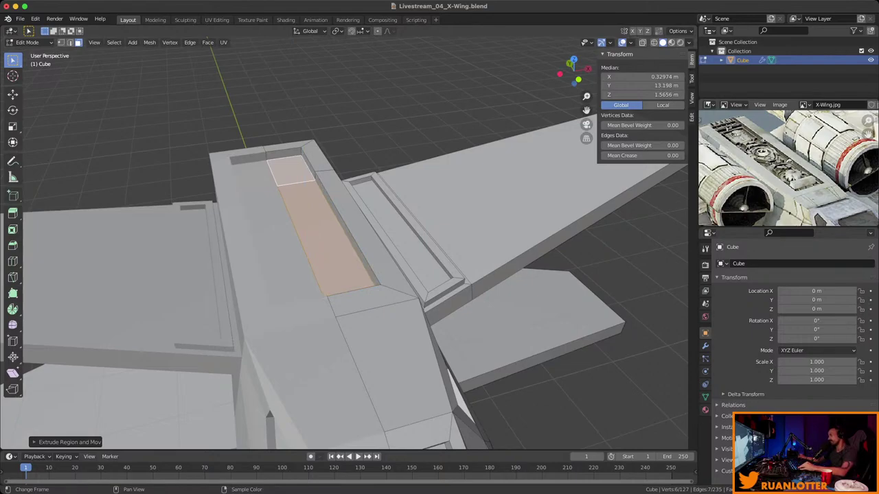
Save the file as Livestream_04_X-Wing.blend and return to Object Mode.
scroll(788, 168, "up", 3)
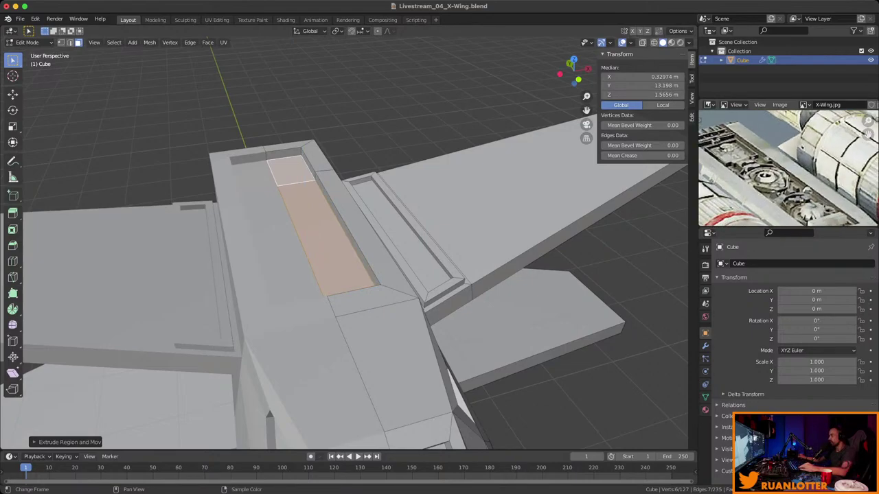
scroll(746, 213, "down", 5)
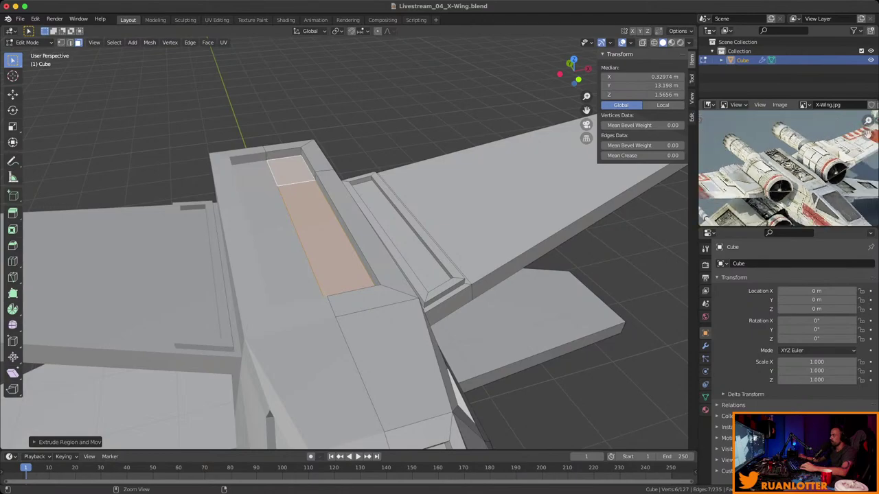
scroll(343, 261, "down", 8)
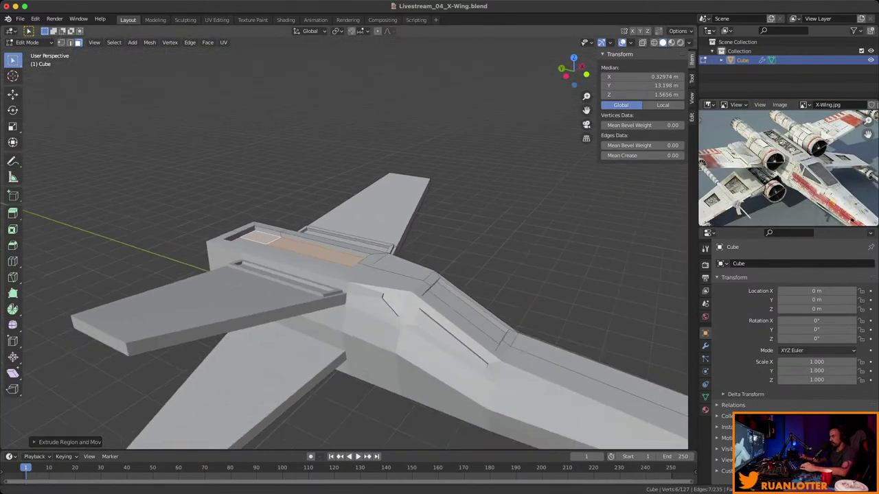
middle_click_drag(343, 289, 344, 244, "shift")
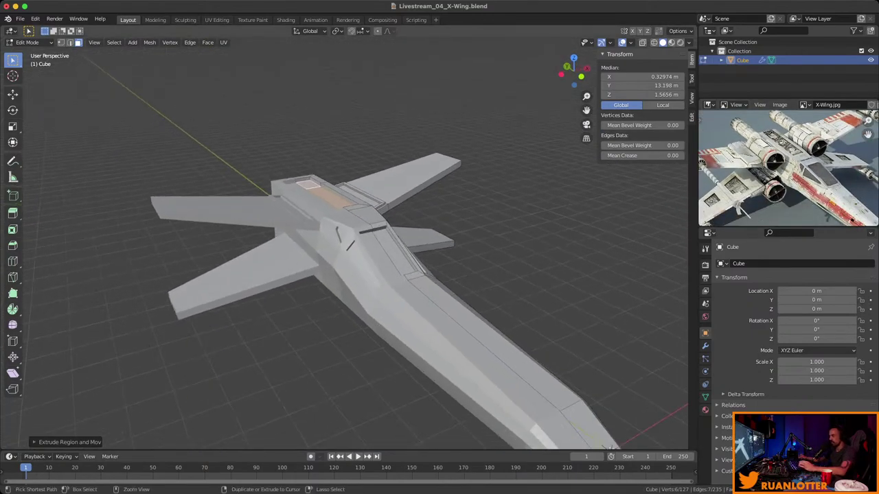
key("ctrl+s")
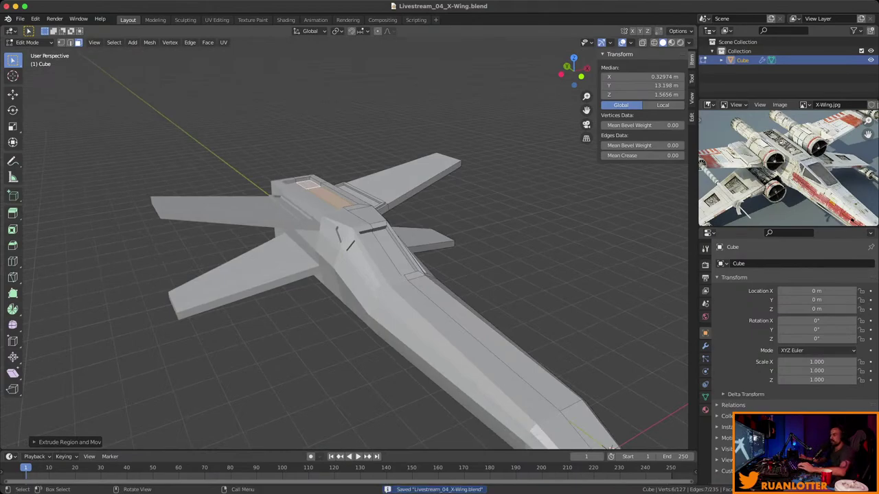
key("Tab")
middle_click_drag(343, 261, 477, 361)
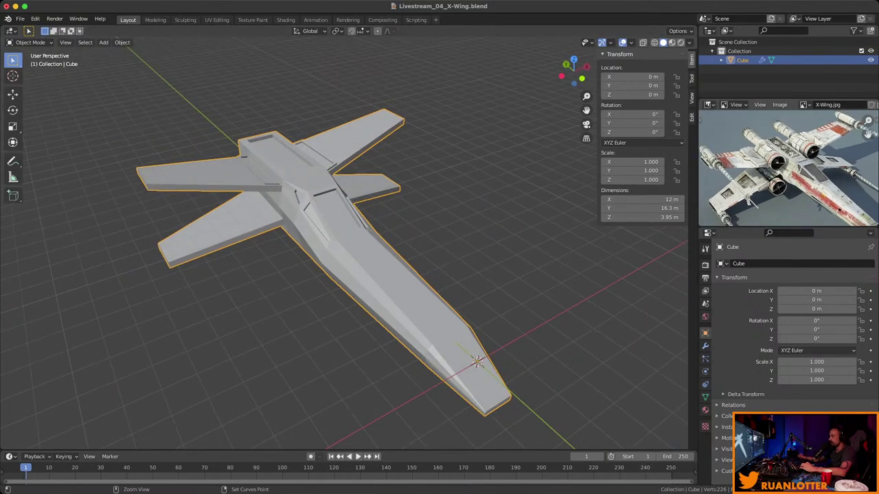
In Edit Mode, select only the right wing-tip end face.
middle_click_drag(837, 206, 824, 192)
middle_click_drag(412, 275, 323, 271)
key("Tab")
key("alt+a")
scroll(309, 227, "up", 4)
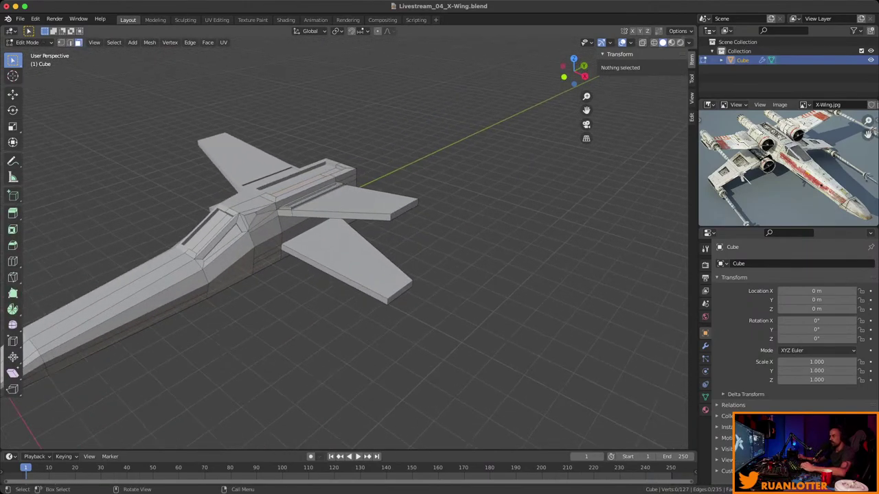
left_click(447, 187)
middle_click_drag(343, 240, 436, 309)
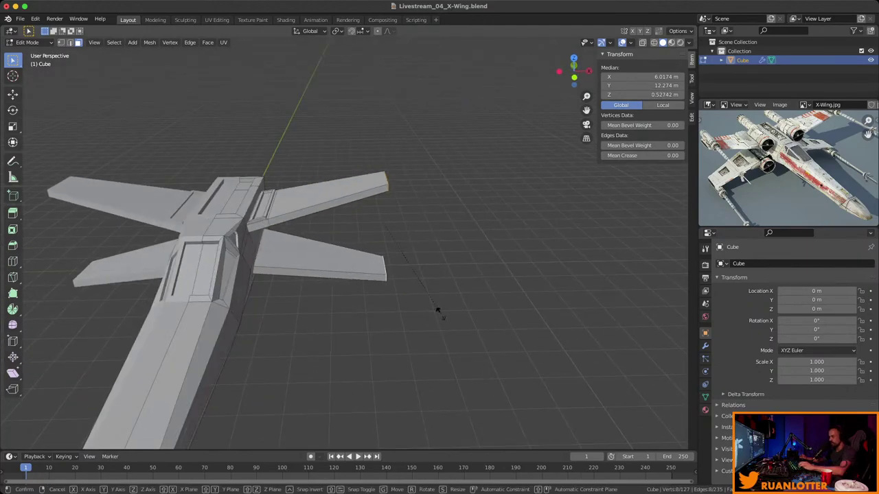
Scale the wing-tip face along X and push it farther outward along X.
key("s")
key("x")
key("Return")
key("g")
key("x")
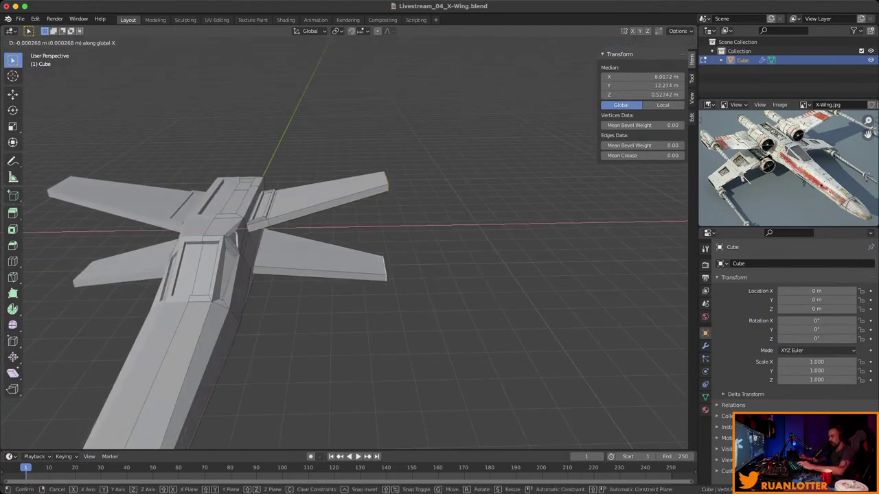
key("Return")
Raise one wing tip and lower the other along Z to spread the wings into an X.
middle_click_drag(343, 240, 371, 237)
key("g")
key("z")
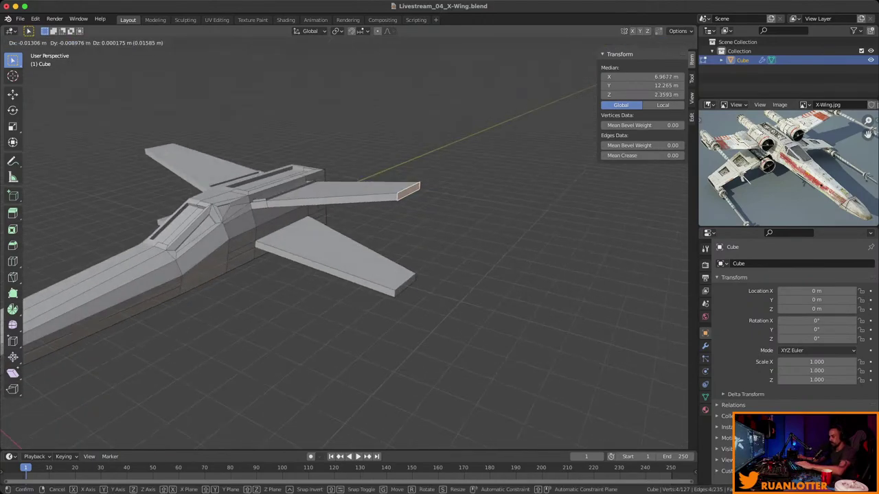
key("Return")
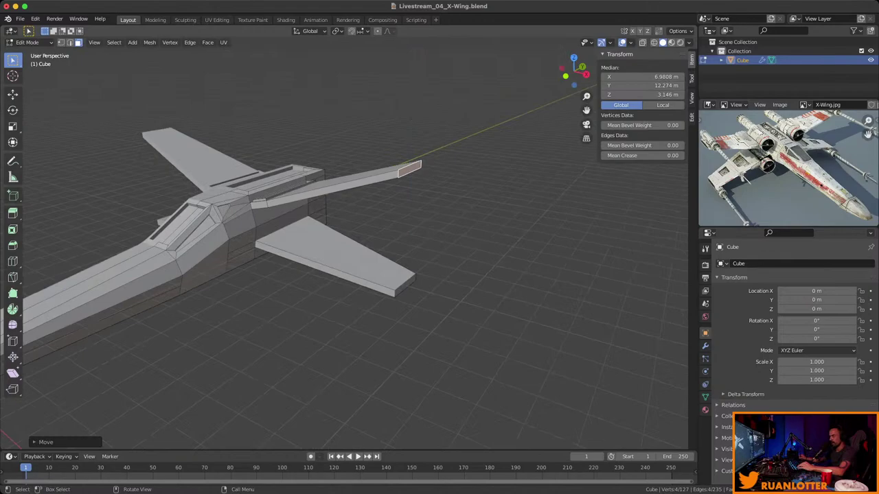
middle_click_drag(344, 241, 536, 229)
key("g")
key("z")
key("Return")
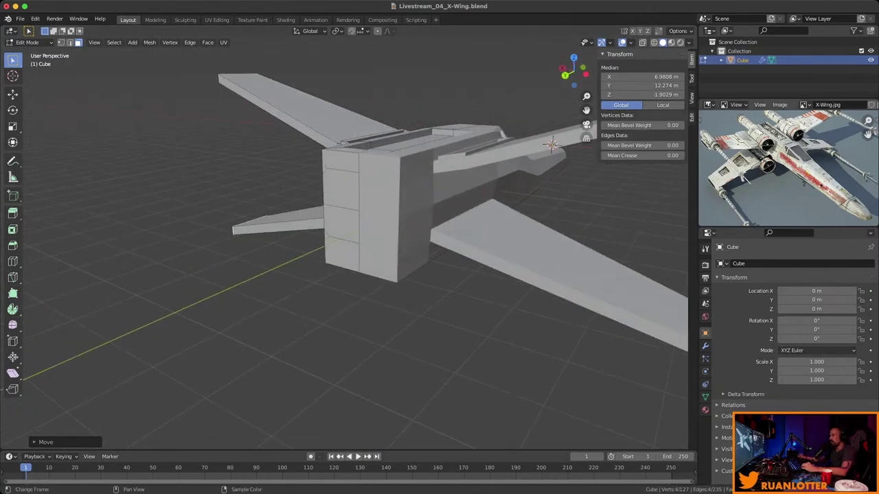
Dissolve the extra edge on the rear fuselage block and save the file.
middle_click_drag(786, 172, 807, 147, "ctrl")
middle_click_drag(412, 240, 532, 228)
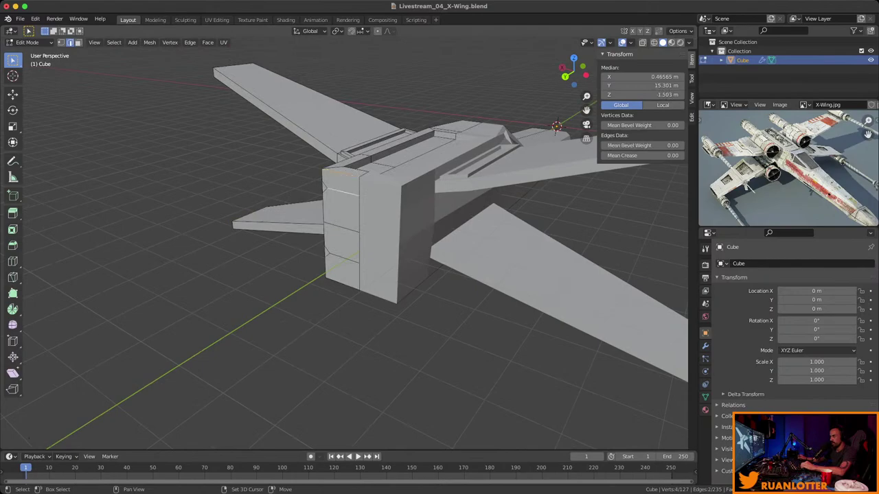
middle_click_drag(532, 228, 464, 221)
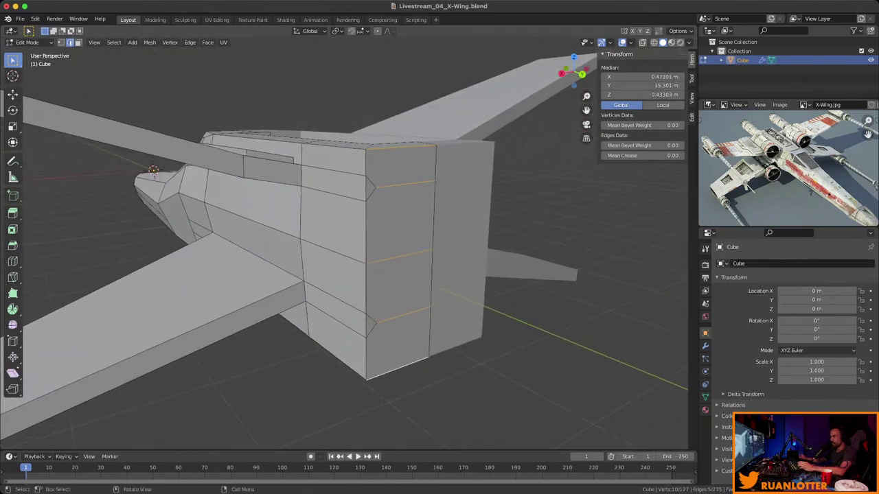
left_click(400, 145)
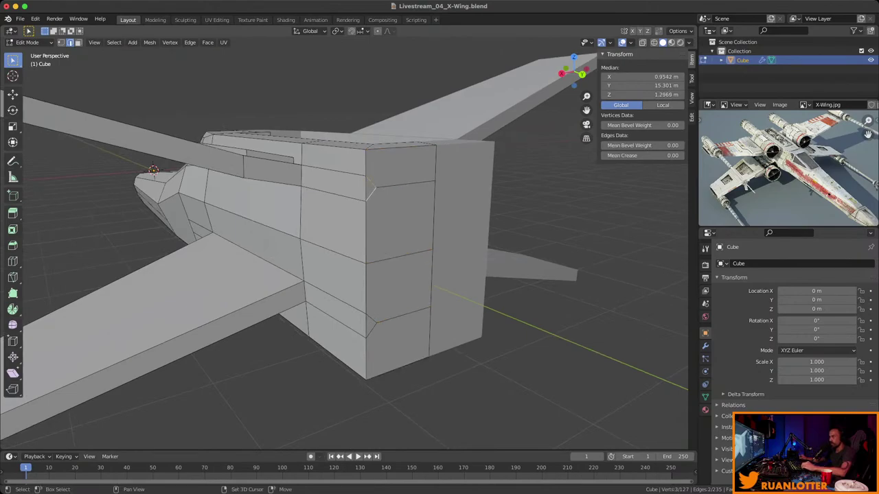
key("x")
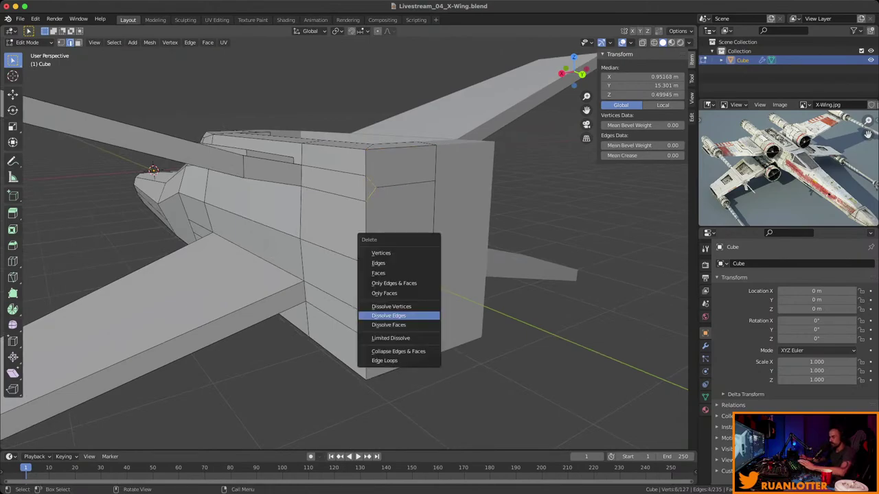
key("Return")
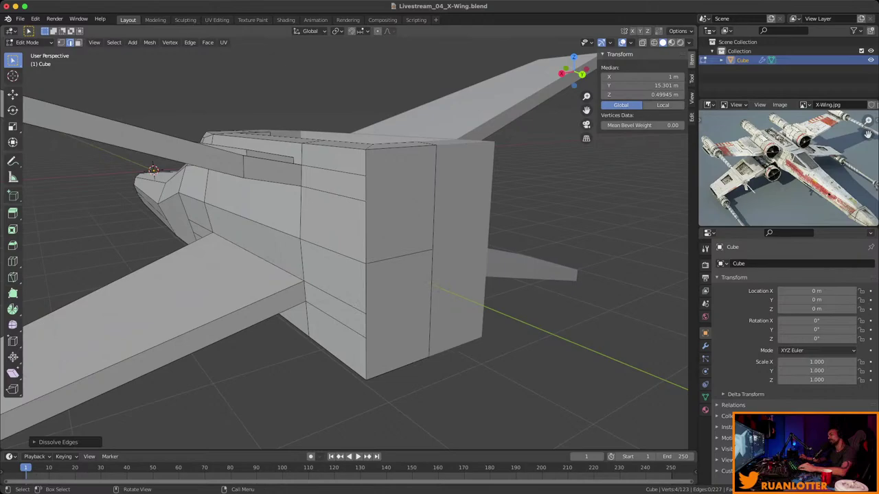
middle_click_drag(343, 240, 384, 316)
key("ctrl+s")
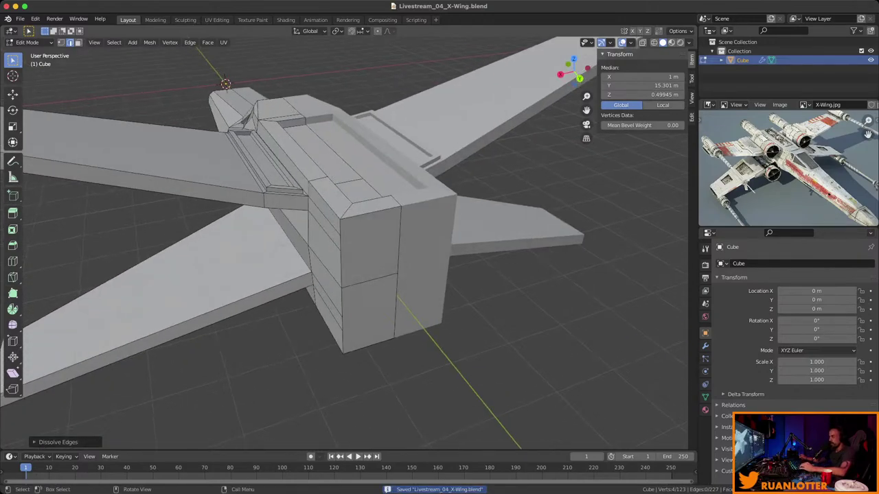
Squeeze the front edge loop of the rear block vertically along Z.
middle_click_drag(343, 240, 302, 247)
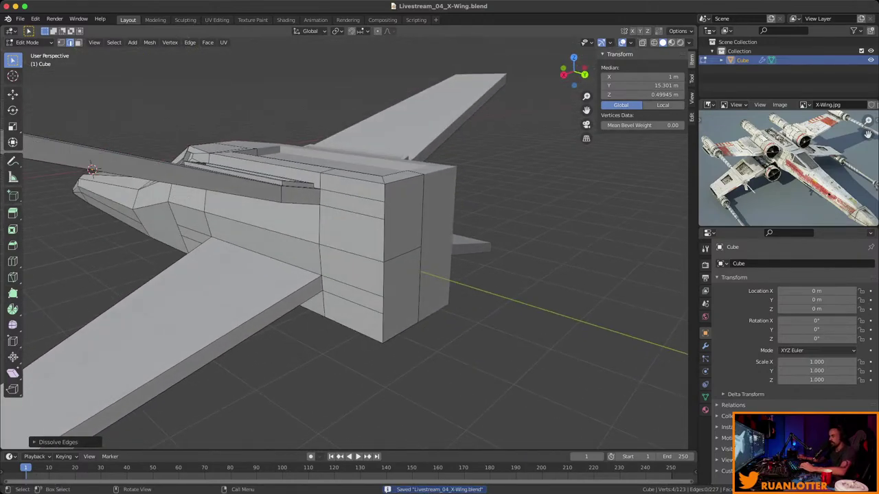
left_click(403, 176)
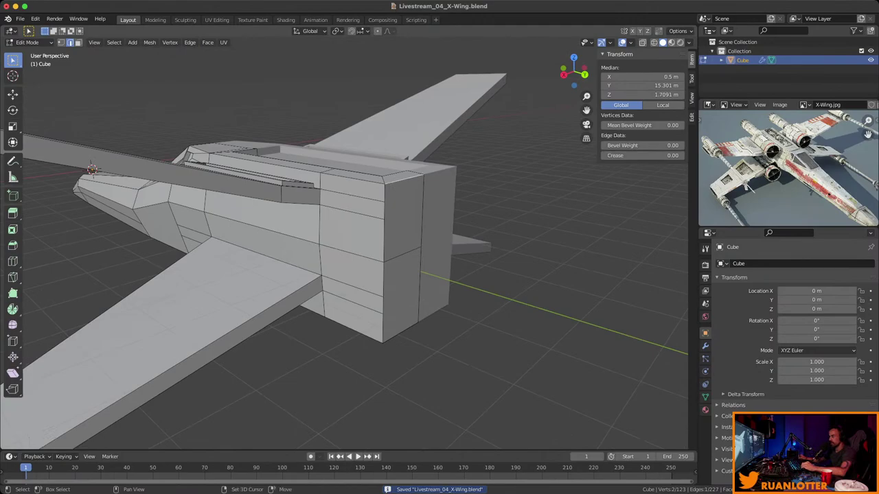
left_click(402, 255, "alt")
middle_click_drag(388, 252, 384, 220)
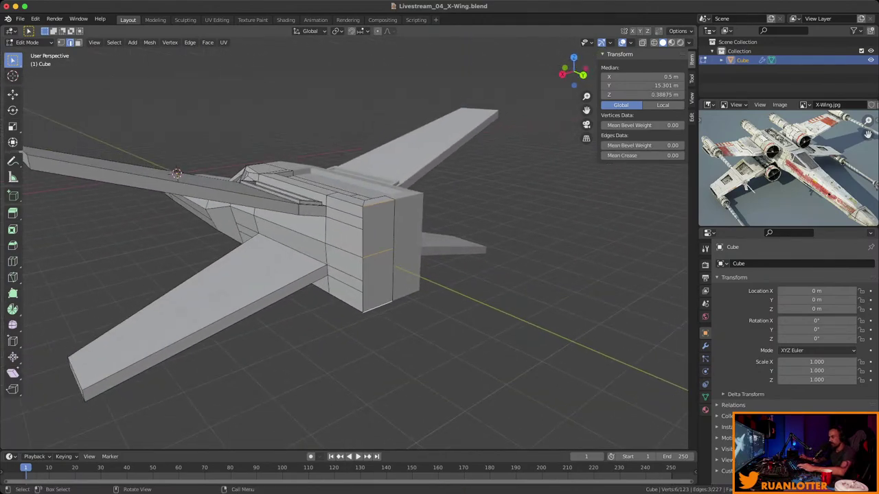
key("s")
key("z")
left_click(459, 276)
middle_click_drag(459, 276, 484, 268)
Dissolve a stray edge on the front of the rear block.
middle_click_drag(385, 252, 395, 247)
key("b")
left_click_drag(394, 247, 387, 242)
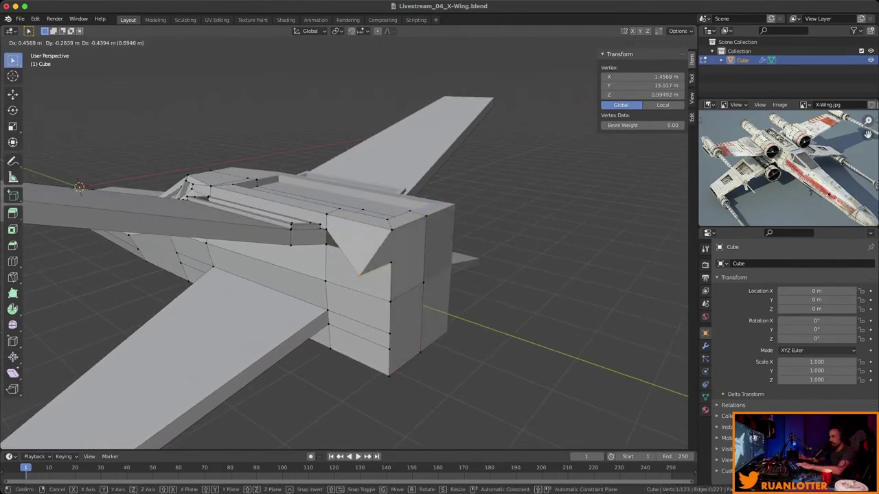
middle_click_drag(388, 242, 385, 242)
key("2")
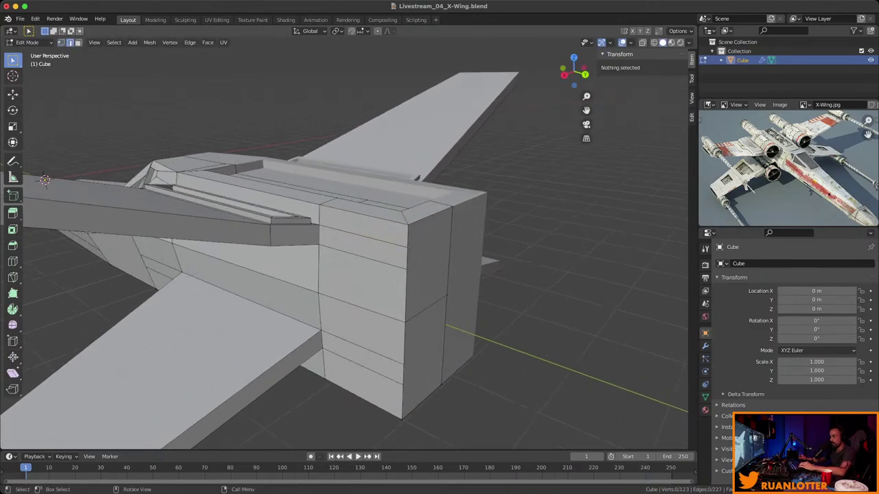
left_click(385, 242)
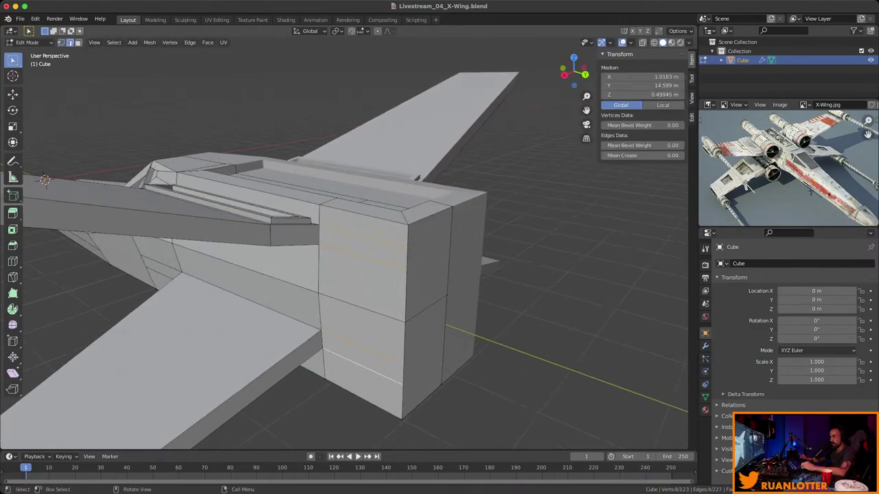
key("x")
left_click(336, 371)
Squeeze the loop around the rear block's middle vertically along Z.
middle_click_drag(336, 371, 268, 337)
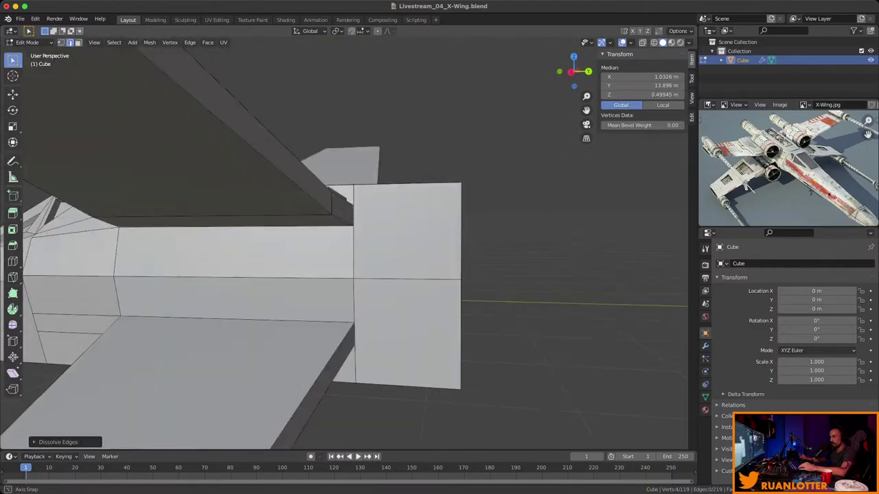
scroll(344, 261, "down", 4)
left_click(366, 275)
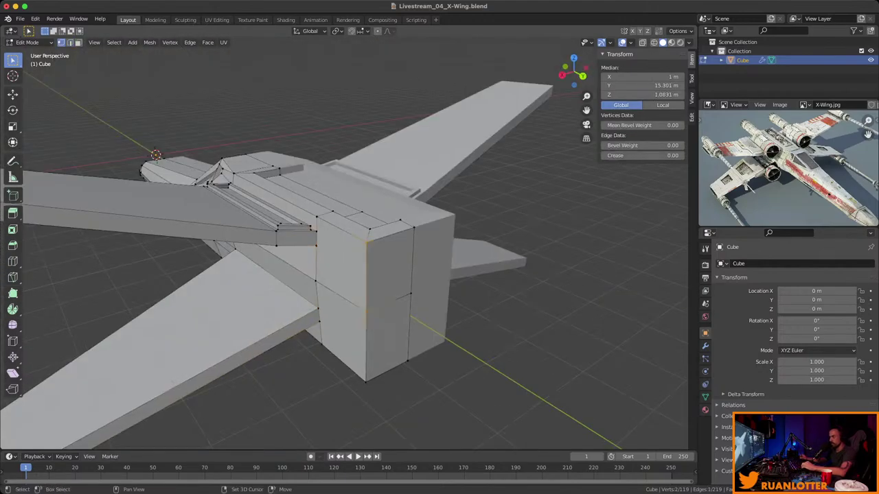
middle_click_drag(366, 275, 384, 254)
left_click(384, 352, "alt")
mouse_move(385, 352)
middle_mouse_down()
mouse_move(412, 329)
mouse_move(388, 346)
middle_mouse_up()
key("s")
key("z")
left_click(549, 277)
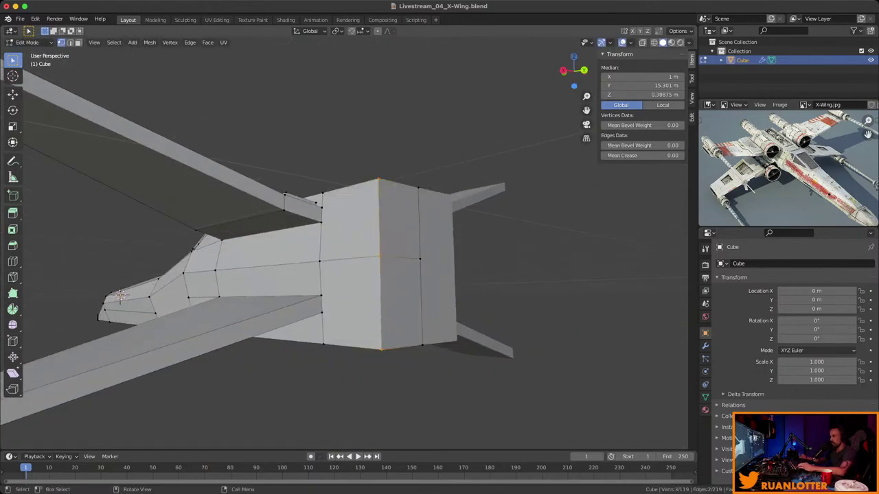
middle_click_drag(550, 277, 412, 299)
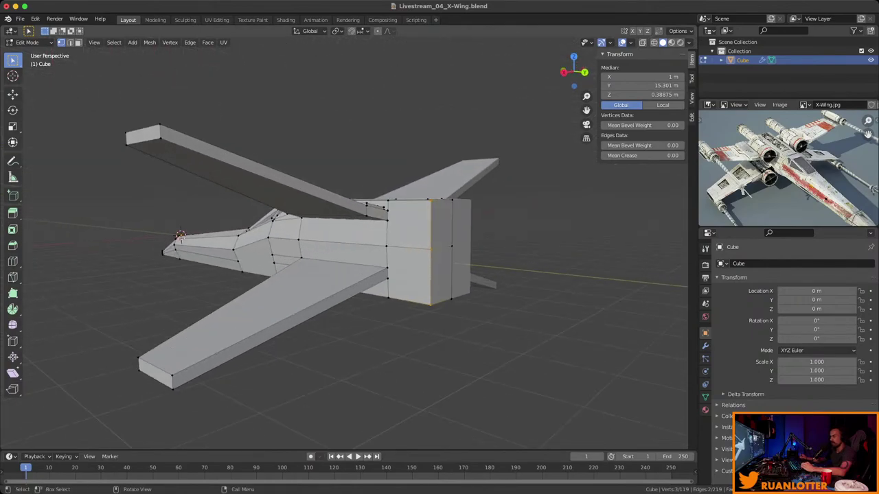
Scale the selected rear fuselage loop to about 0.59 along Z.
key("s")
key("z")
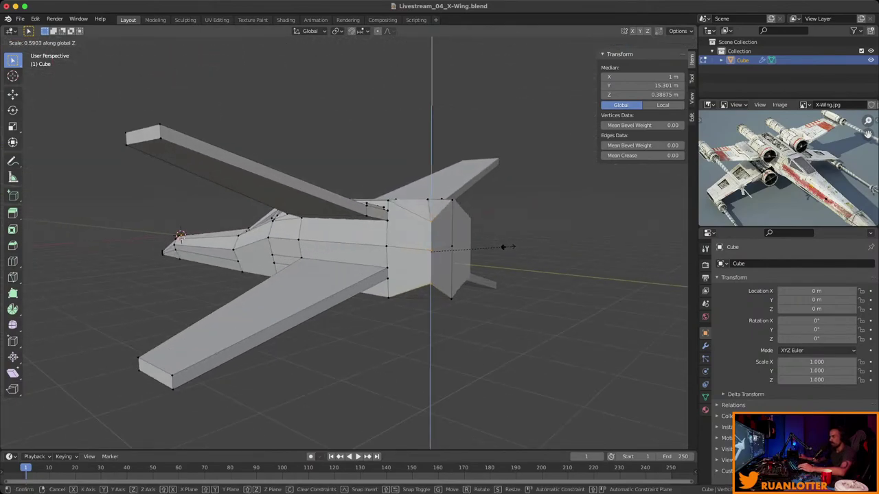
left_click(466, 251)
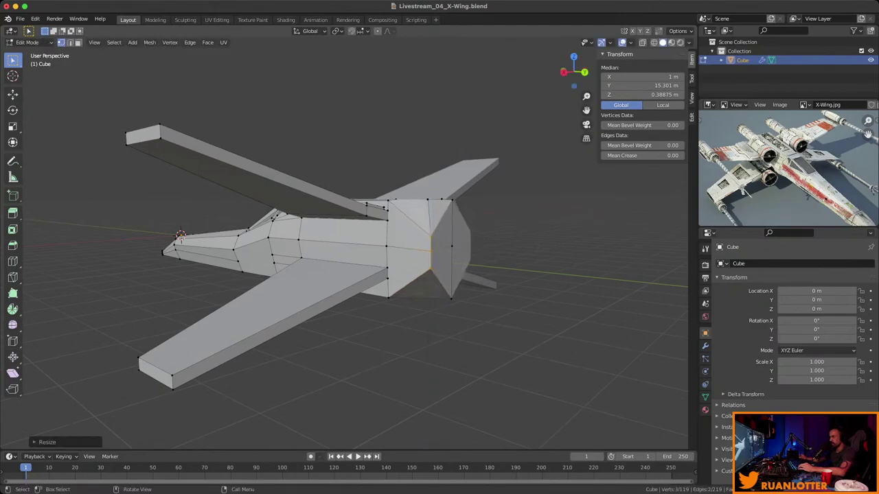
middle_click_drag(467, 251, 182, 228)
scroll(275, 234, "up", 2)
scroll(248, 219, "up", 2)
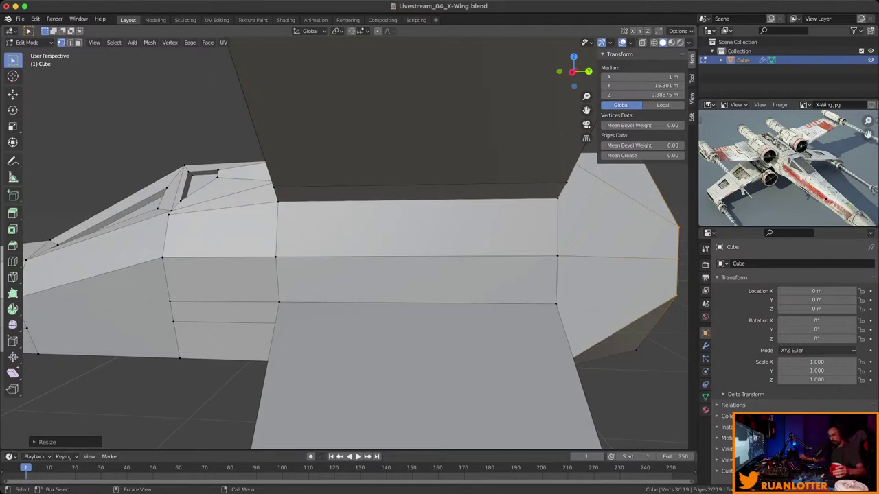
Select the row of vertices running along the fuselage underside.
middle_click_drag(343, 241, 508, 185)
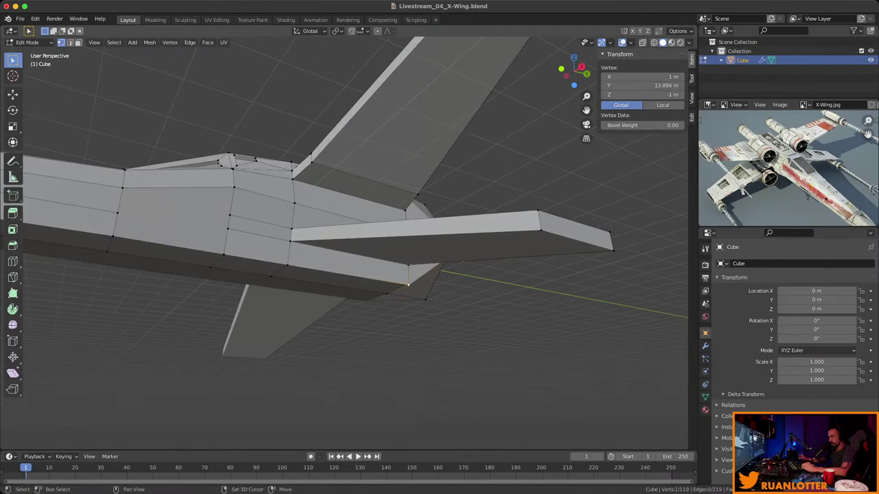
left_click(287, 265, "shift")
left_click(270, 277, "shift")
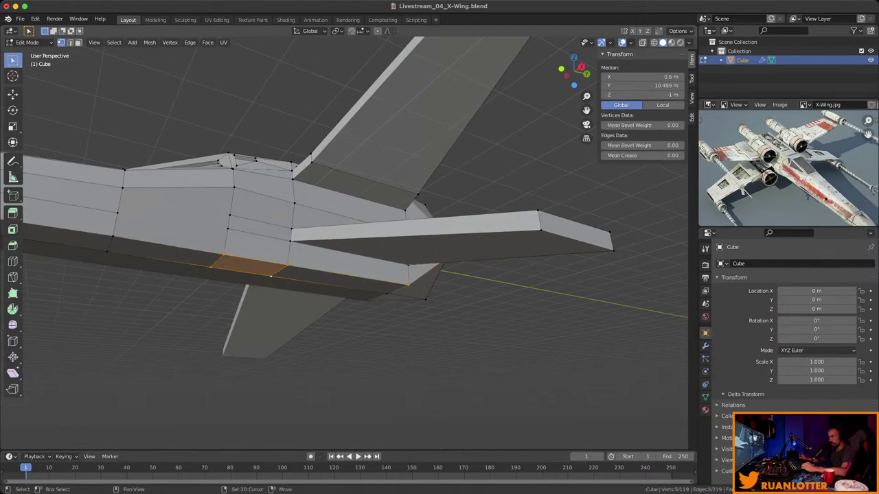
left_click(386, 294, "shift")
middle_click_drag(386, 293, 95, 42)
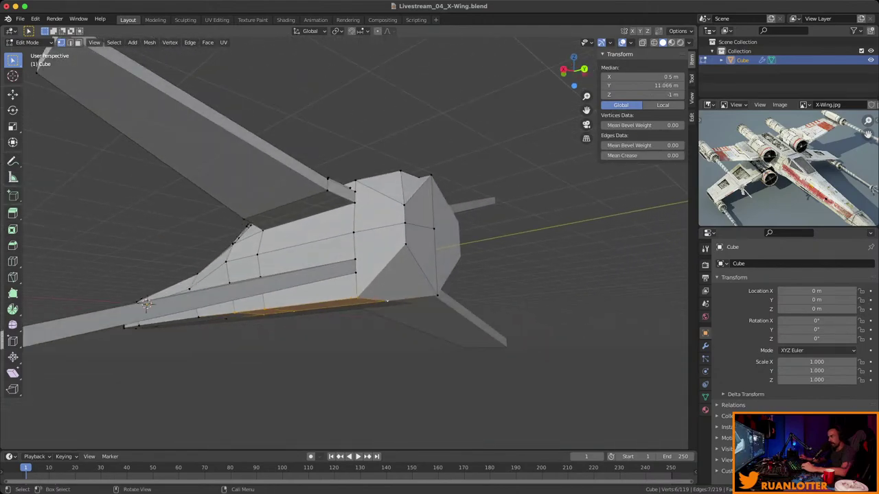
left_click(437, 295, "shift")
middle_click_drag(438, 295, 521, 281)
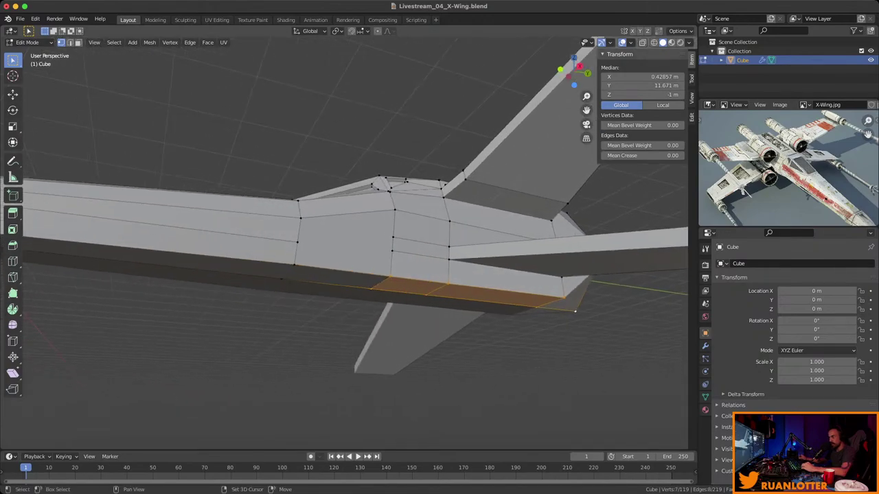
left_click(296, 265, "shift")
left_click(281, 278, "shift")
middle_click_drag(281, 278, 138, 291)
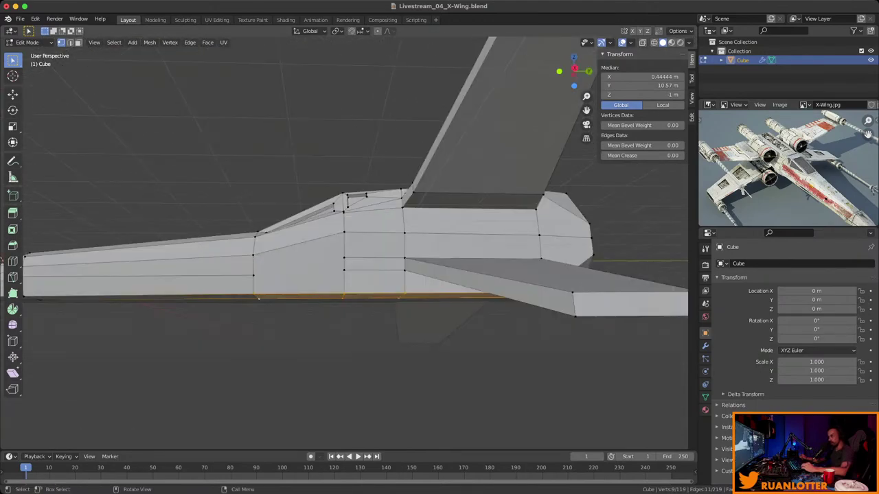
Raise the selected bottom vertices along Z so the underside slopes up.
key("g")
key("z")
left_click(569, 71)
middle_click_drag(569, 70, 276, 289)
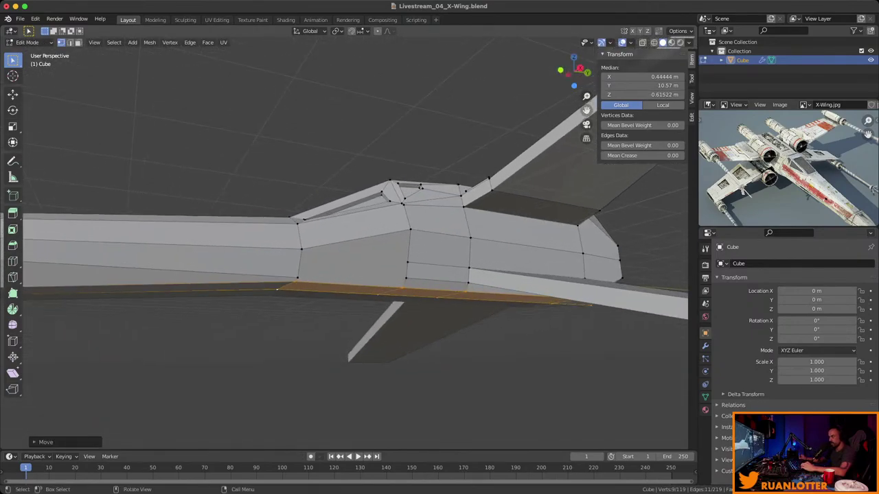
left_click(297, 278)
Adjust the side vertex's height along Z, then shift it sideways along X.
key("g")
key("z")
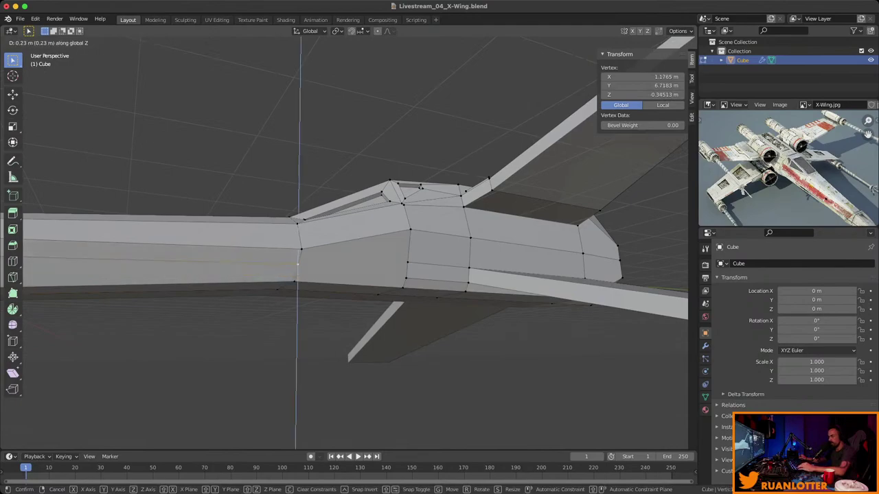
key("Return")
middle_click_drag(298, 275, 384, 268)
key("g")
key("x")
left_click(434, 285)
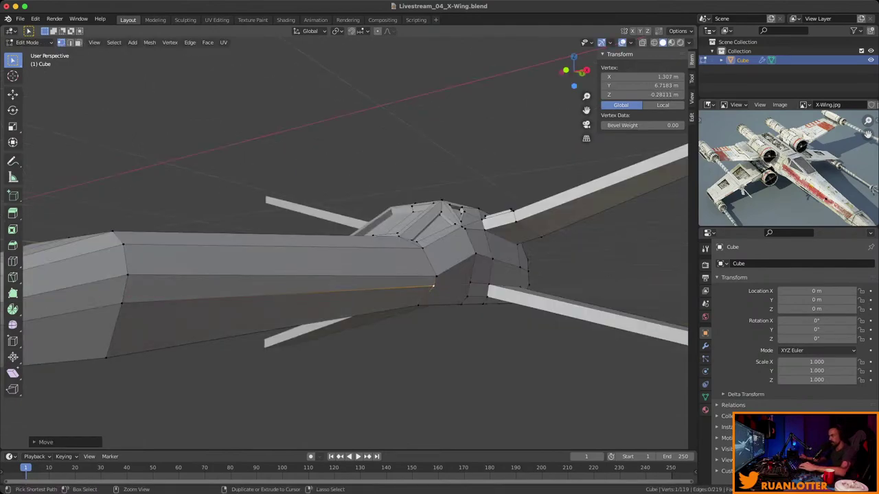
middle_click_drag(434, 285, 357, 230)
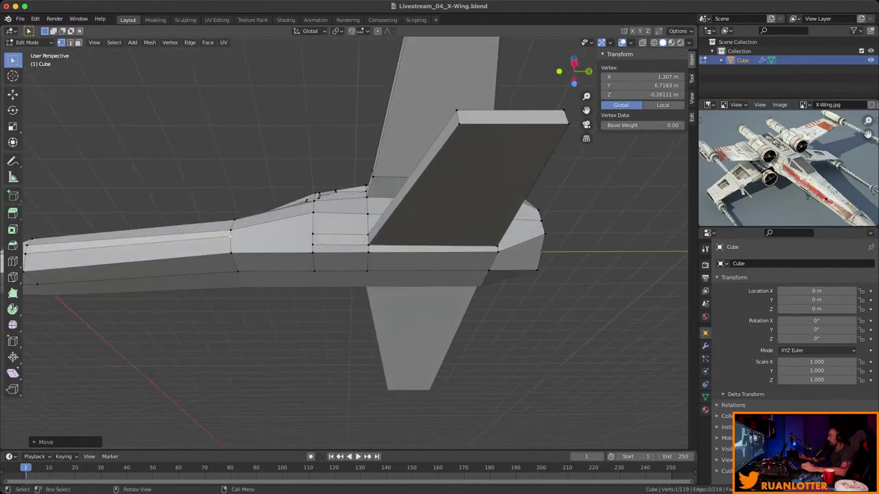
Raise two fuselage side edges along Z.
middle_click_drag(318, 196, 174, 280)
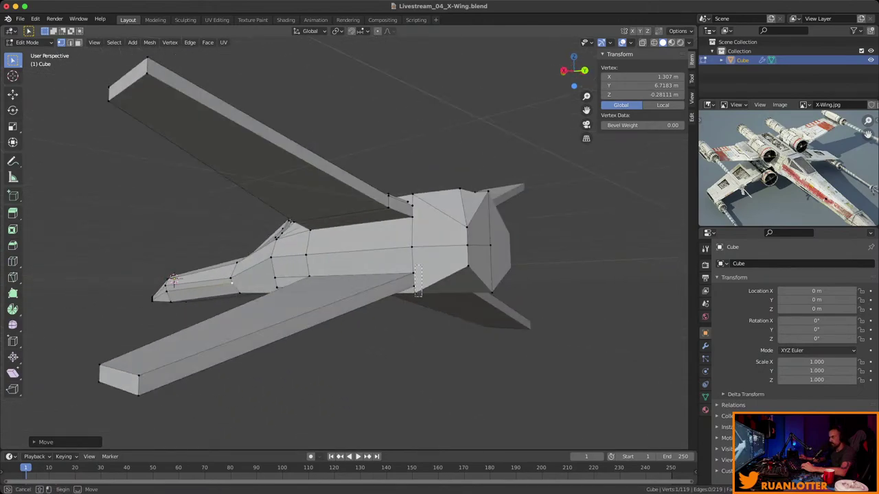
left_click_drag(421, 296, 421, 296)
middle_click_drag(420, 296, 374, 226)
left_click(391, 275, "shift")
key("g")
key("z")
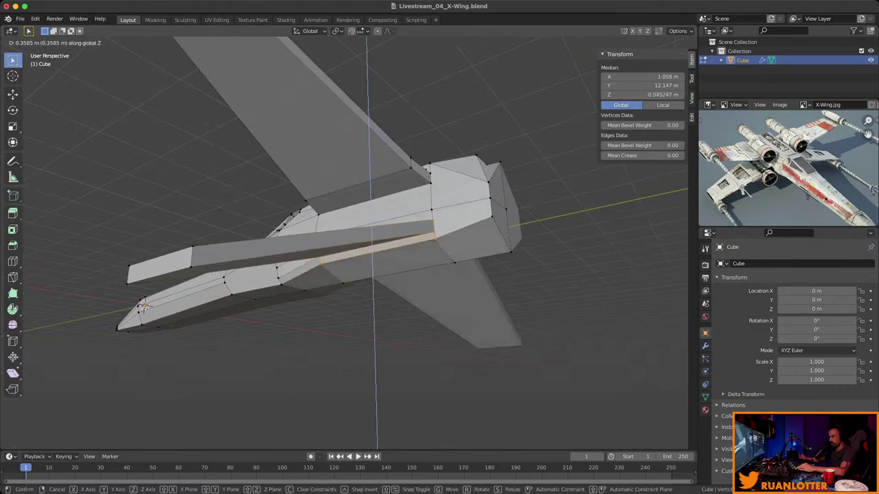
key("Return")
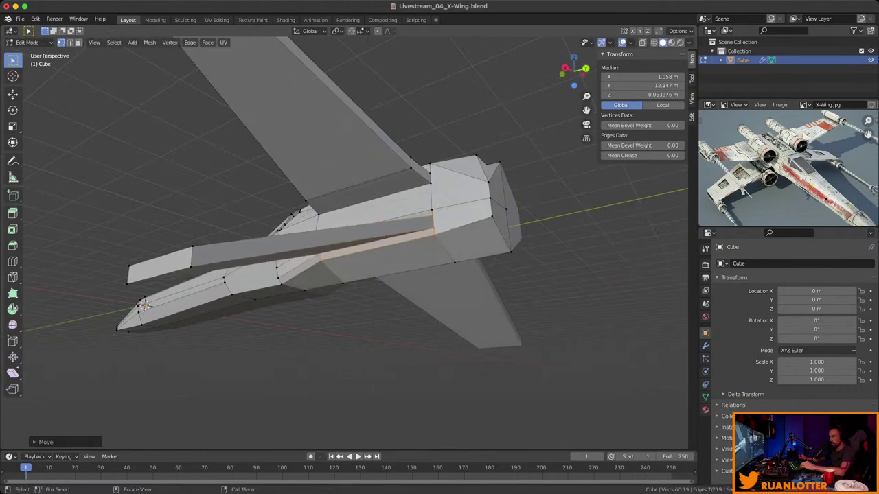
Lower an edge running along the fuselage along Z.
middle_click_drag(357, 248, 384, 234)
left_click(388, 218)
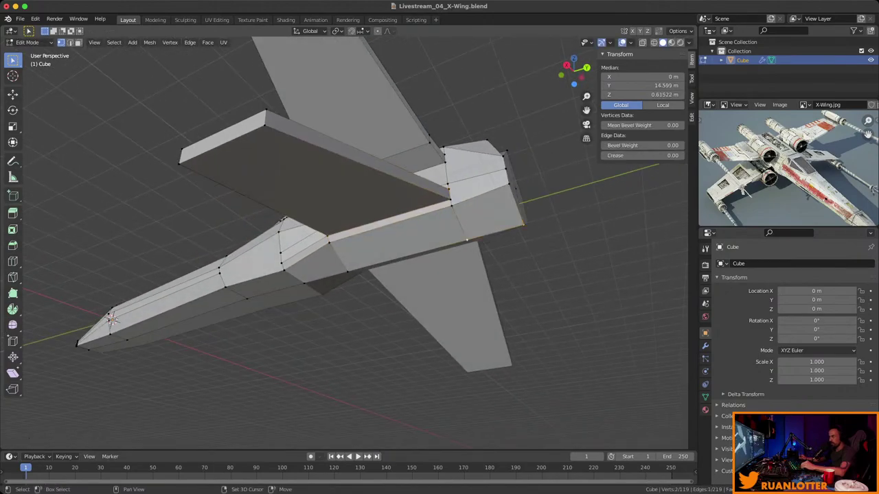
middle_click_drag(344, 240, 385, 233)
key("g")
key("z")
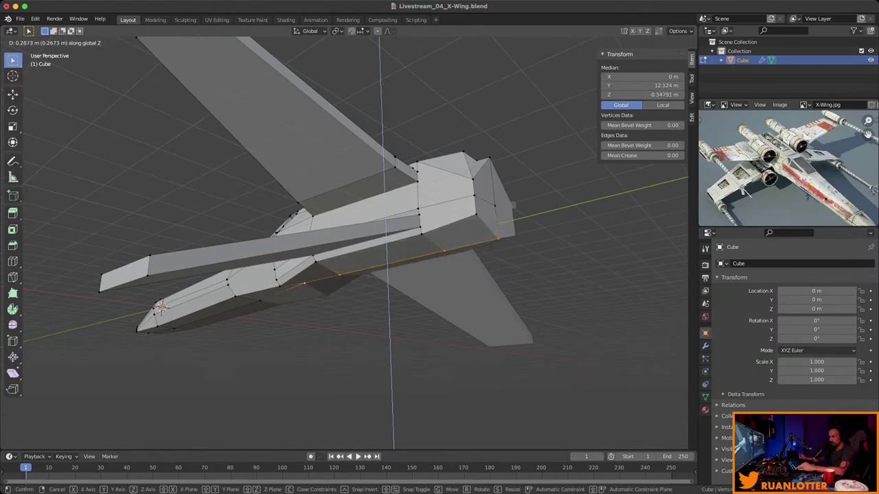
key("Return")
middle_click_drag(344, 240, 432, 220)
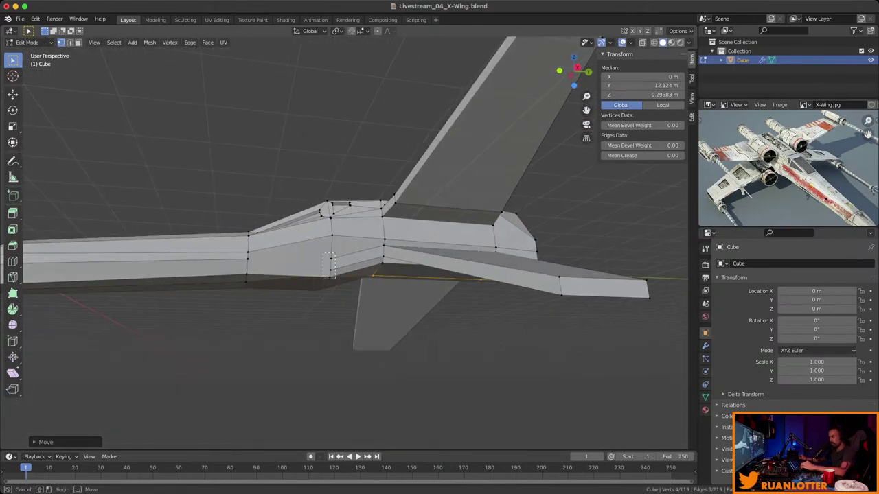
Move the wing-root vertices along Z and save the X-Wing file.
left_click(329, 267, "shift")
middle_click_drag(329, 268, 343, 240)
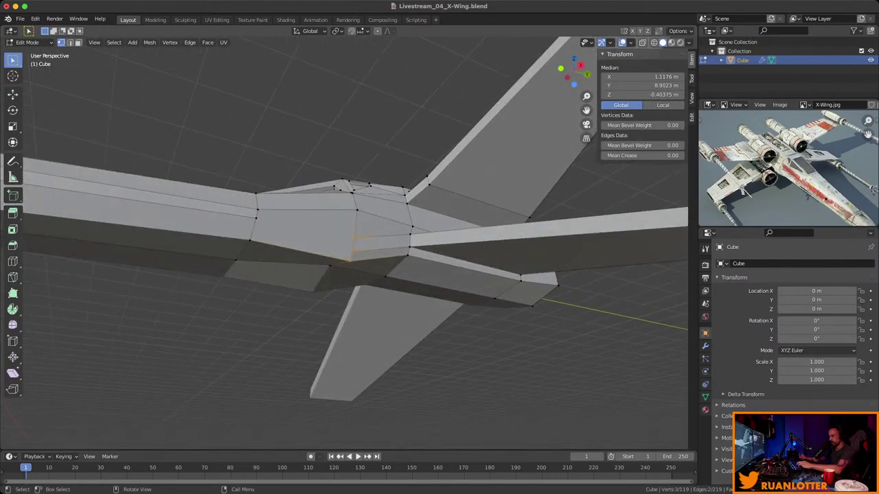
key("g")
key("z")
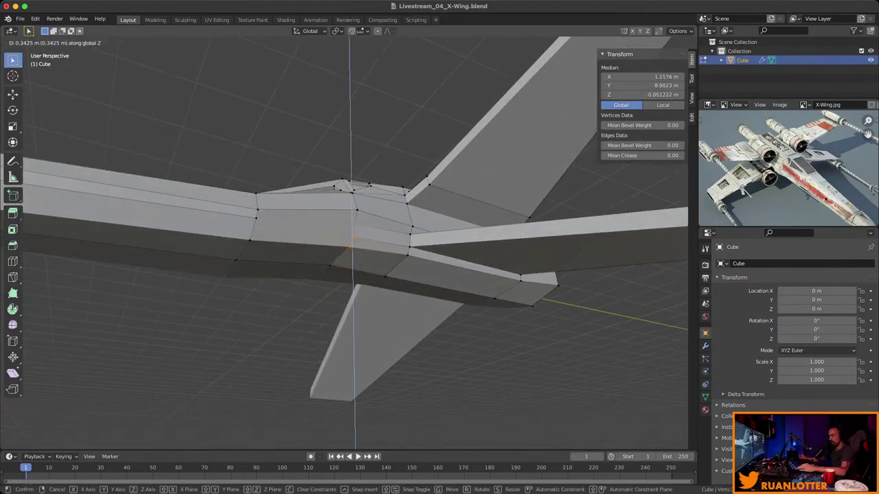
key("Return")
middle_click_drag(343, 241, 398, 275)
scroll(343, 241, "down", 4)
key("ctrl+s")
Move a lower fuselage side vertex down along Z to −0.45444 m.
scroll(343, 261, "up", 4)
middle_click_drag(343, 260, 398, 233)
scroll(371, 247, "up", 3)
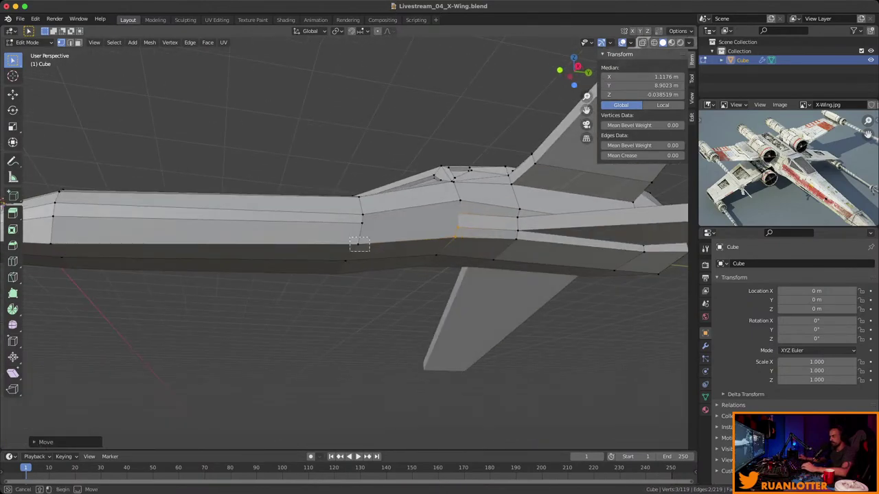
left_click(358, 244)
key("g")
key("z")
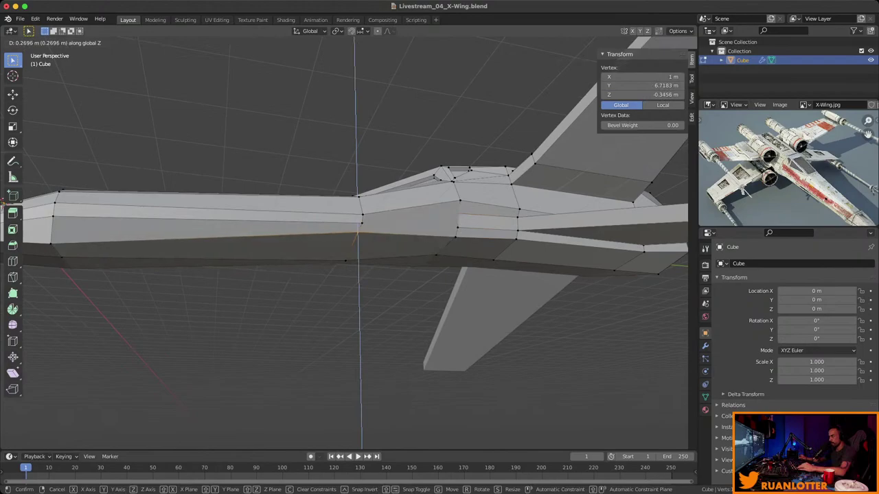
key("Escape")
left_click(345, 261)
key("g")
key("z")
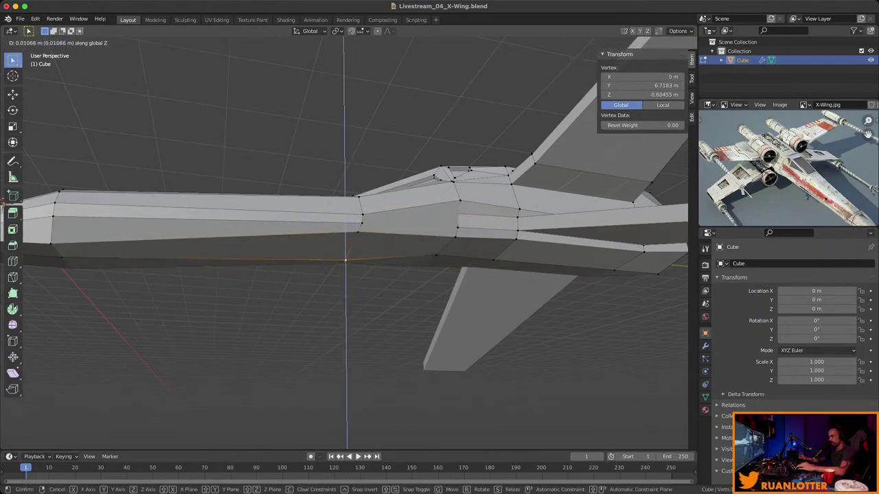
left_click(346, 247)
middle_click_drag(345, 248, 392, 233)
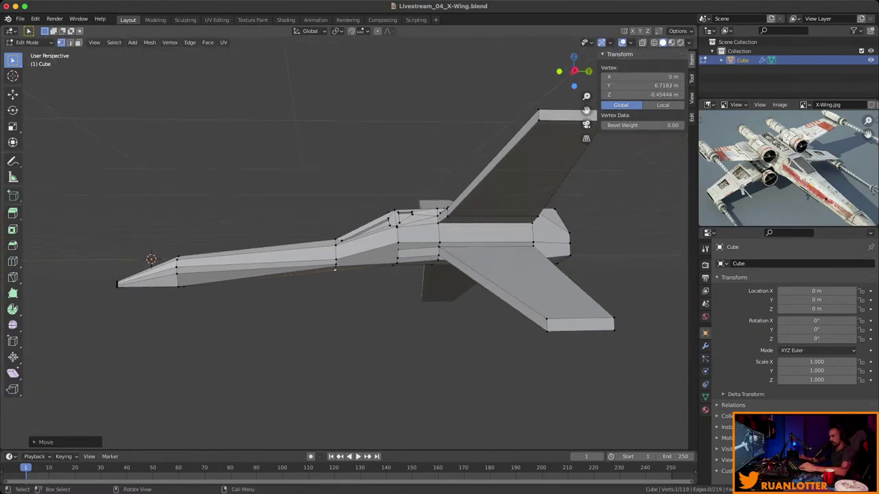
Raise the nose's bottom edge straight up along Z.
middle_click_drag(335, 269, 450, 222)
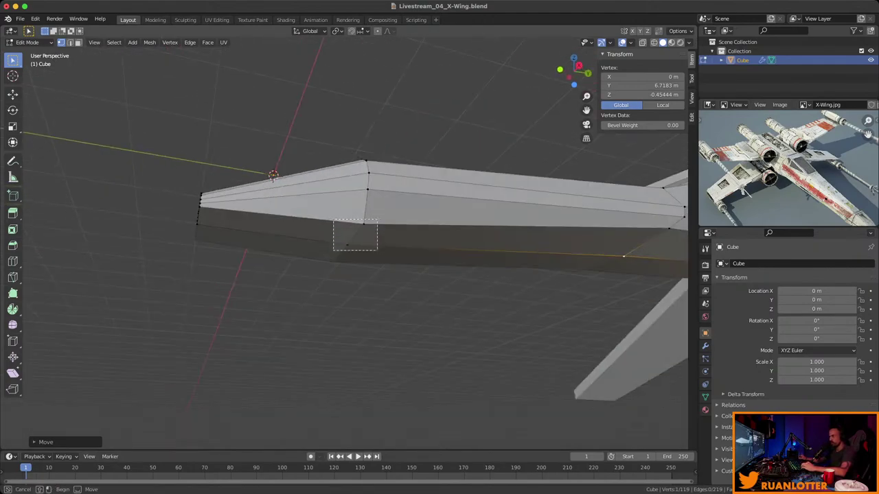
left_click_drag(333, 220, 377, 250)
middle_click_drag(377, 251, 395, 230)
left_click(288, 245)
key("g")
key("z")
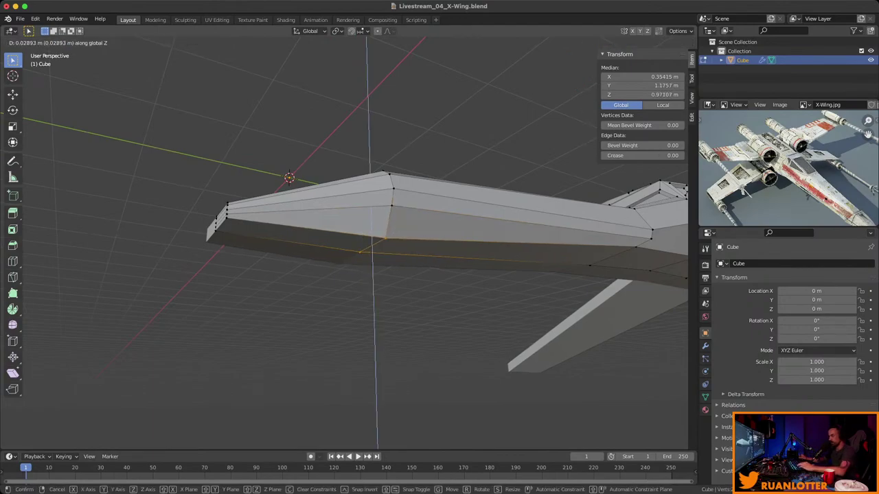
key("Return")
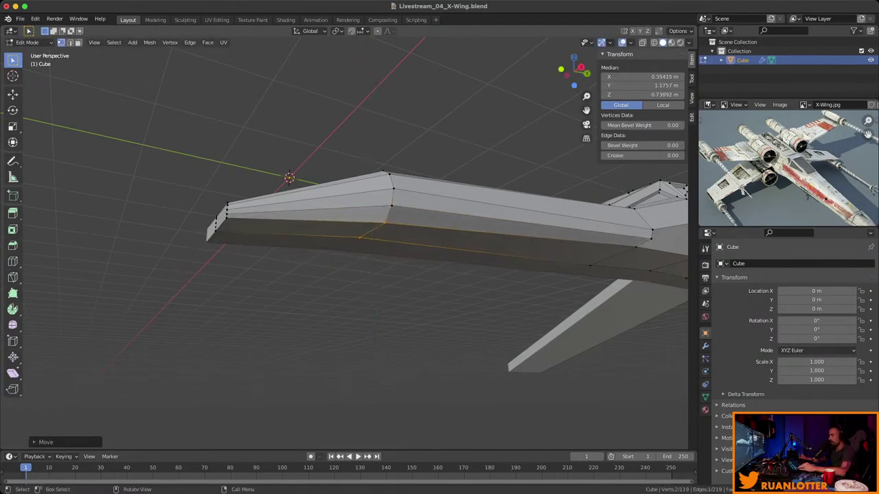
Raise the nose-tip loop vertically so the nose tapers upward.
scroll(788, 168, "up", 2)
middle_click_drag(385, 241, 353, 213)
scroll(375, 215, "up", 2)
left_click(261, 254, "alt")
middle_click_drag(261, 254, 288, 234)
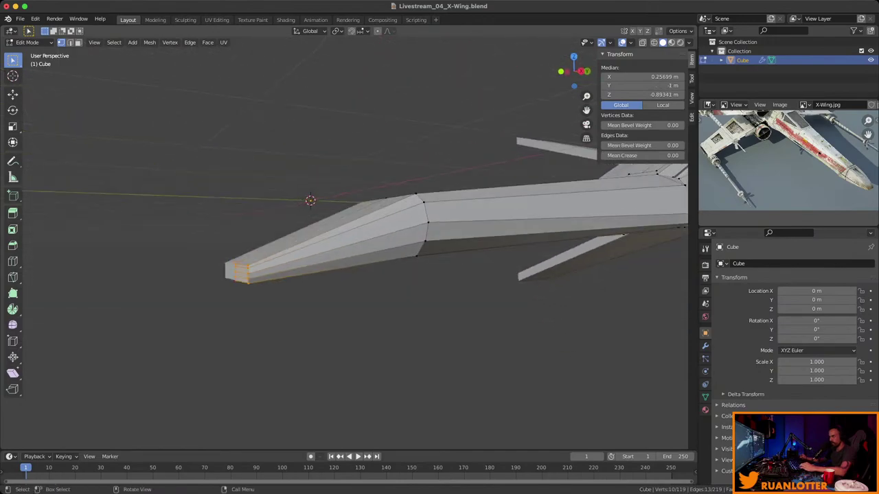
key("g")
key("z")
key("Return")
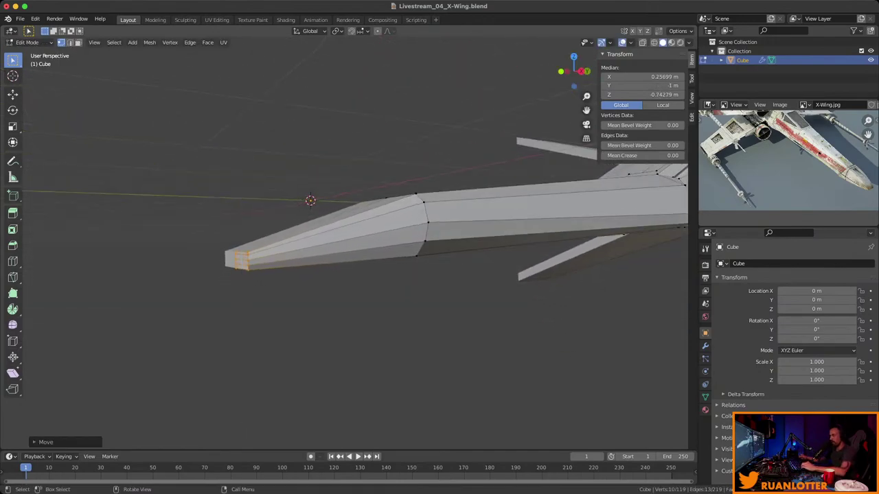
key("KP_3")
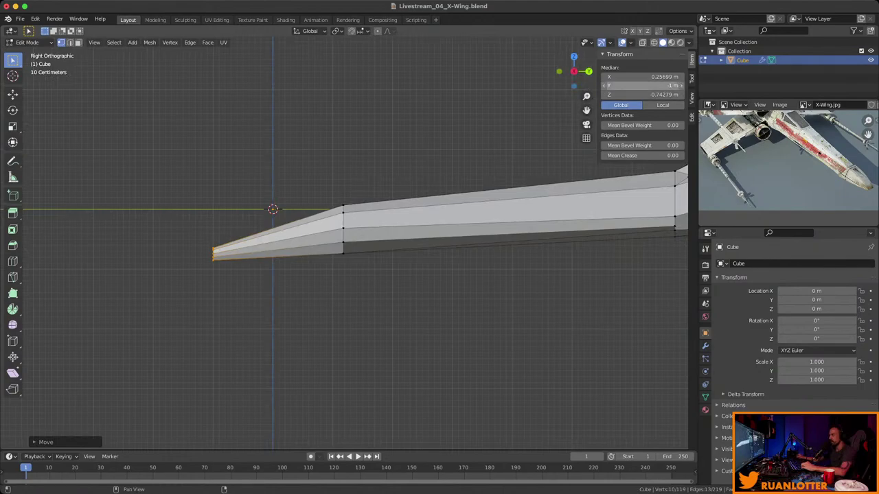
In the X-ray side view, raise the nose loop and then the nose tip vertically.
key("n")
scroll(359, 244, "down", 5)
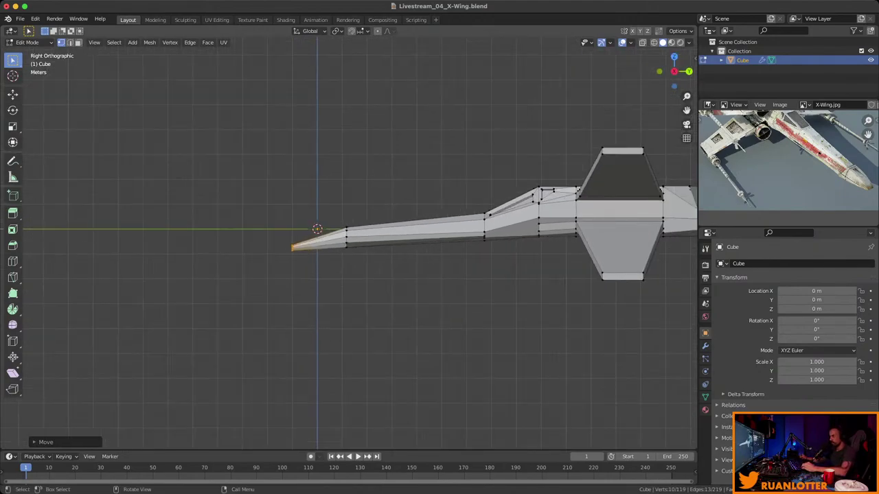
middle_click_drag(411, 233, 359, 245, "shift")
key("alt+z")
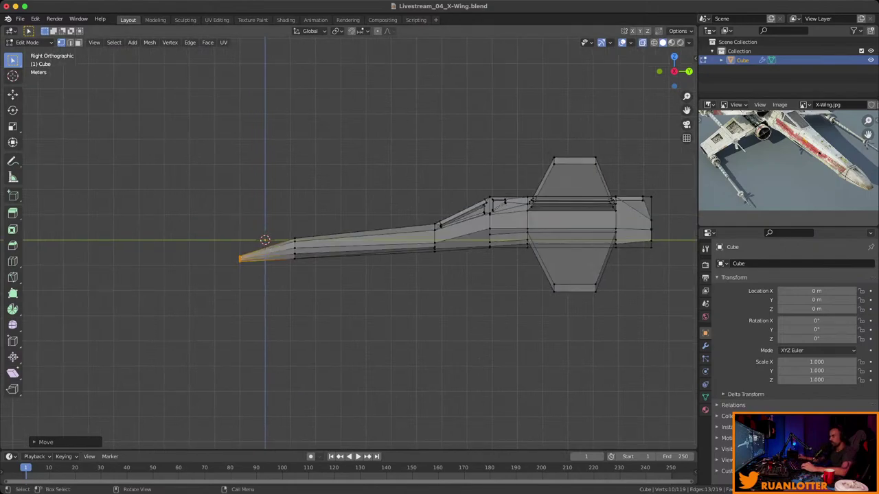
key("ctrl+KP_Add")
key("g")
key("z")
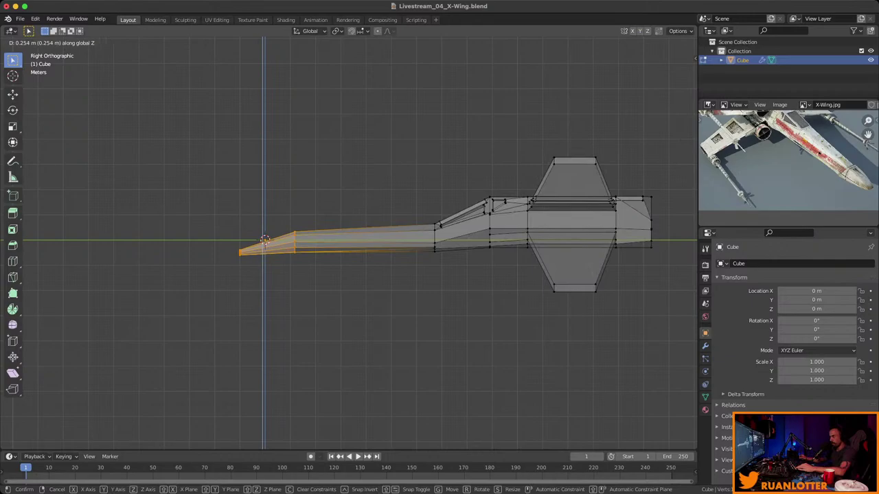
left_click(265, 240)
key("ctrl+KP_Subtract")
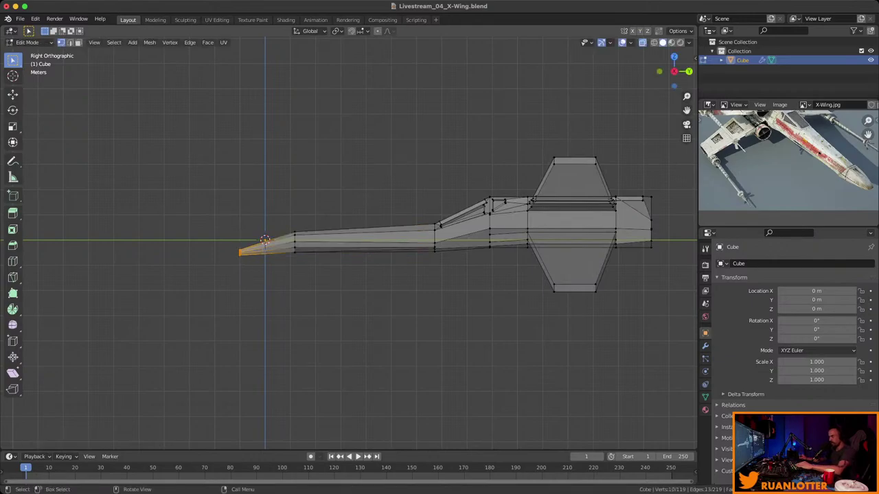
key("g")
key("z")
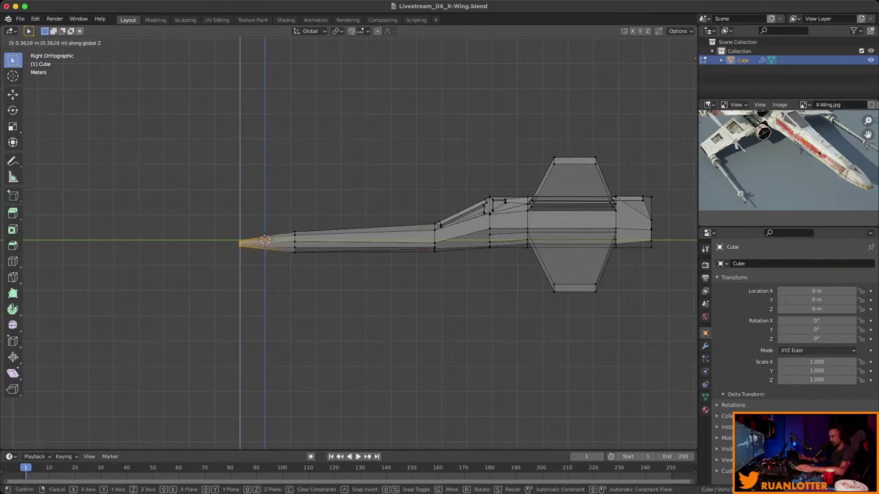
left_click(265, 240)
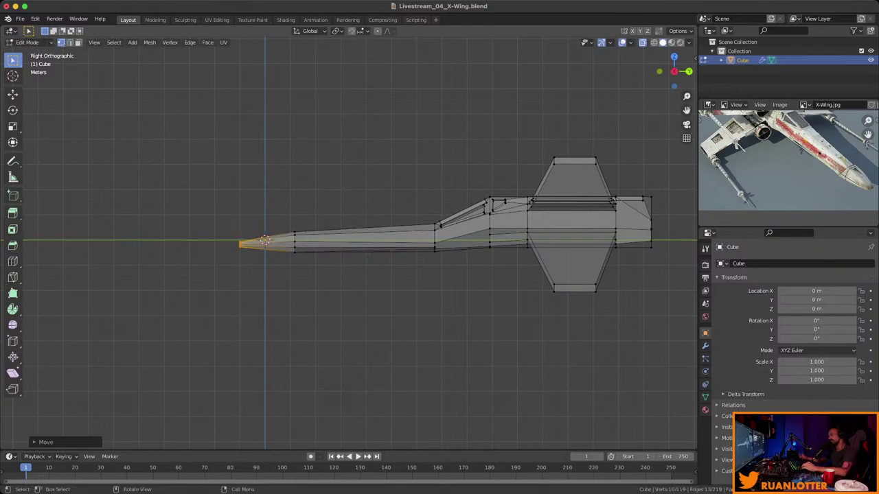
Raise the cockpit-front vertices vertically to steepen the nose-to-canopy slope.
scroll(360, 241, "up", 5)
middle_click_drag(360, 241, 159, 276, "shift")
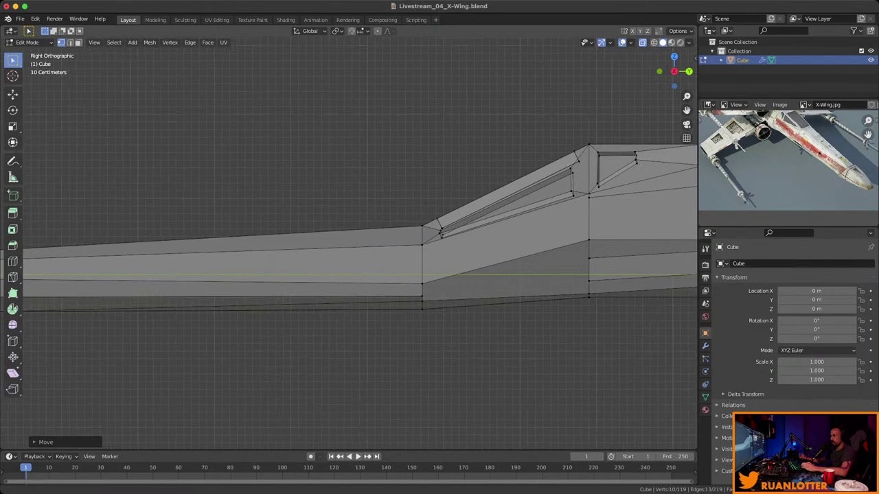
scroll(338, 209, "down", 2)
left_click_drag(376, 246, 377, 246)
left_click_drag(419, 143, 400, 176)
left_click_drag(317, 193, 386, 232)
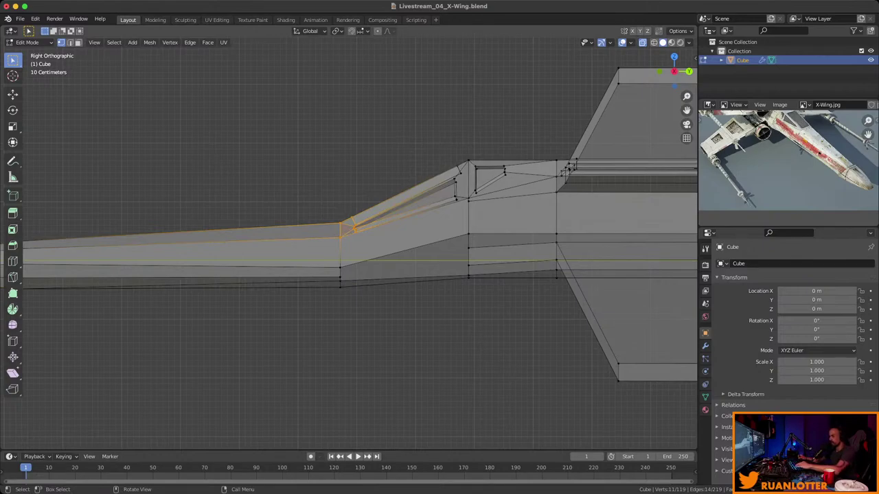
key("g")
key("z")
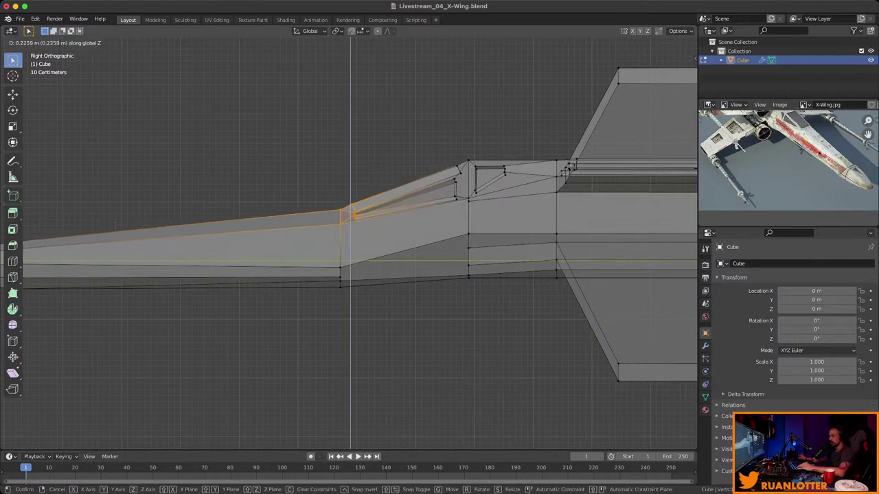
left_click(351, 219)
scroll(132, 252, "down", 3)
middle_click_drag(132, 252, 302, 226)
scroll(206, 227, "up", 5)
scroll(247, 213, "down", 5)
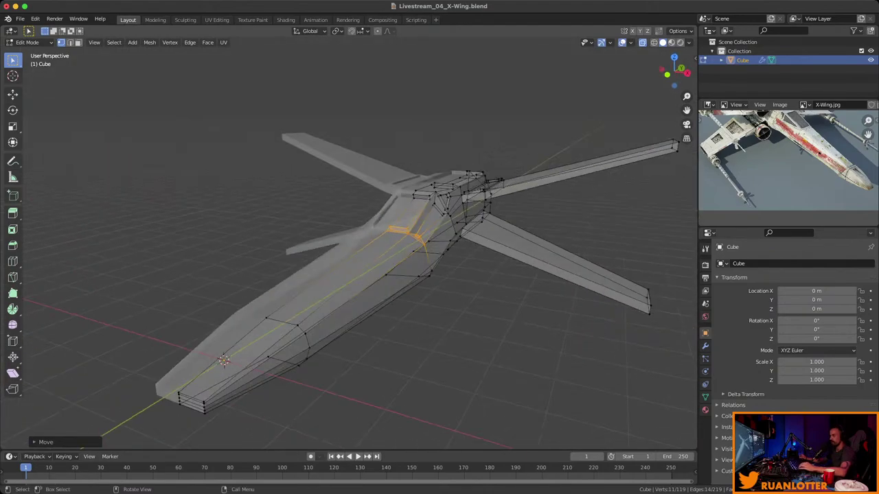
Save Livestream_04_X-Wing.blend from Object Mode, look over the model, then return to Edit Mode.
key("Tab")
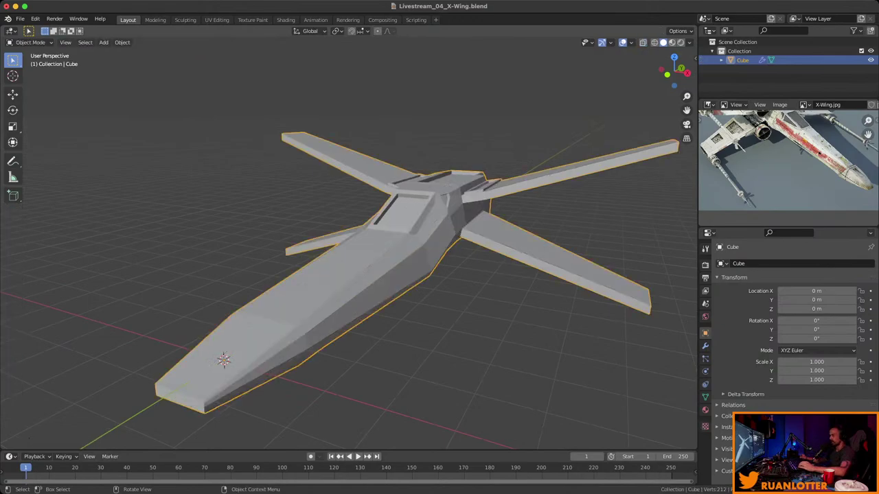
key("super+s")
middle_click_drag(302, 226, 412, 227)
scroll(783, 160, "down", 3)
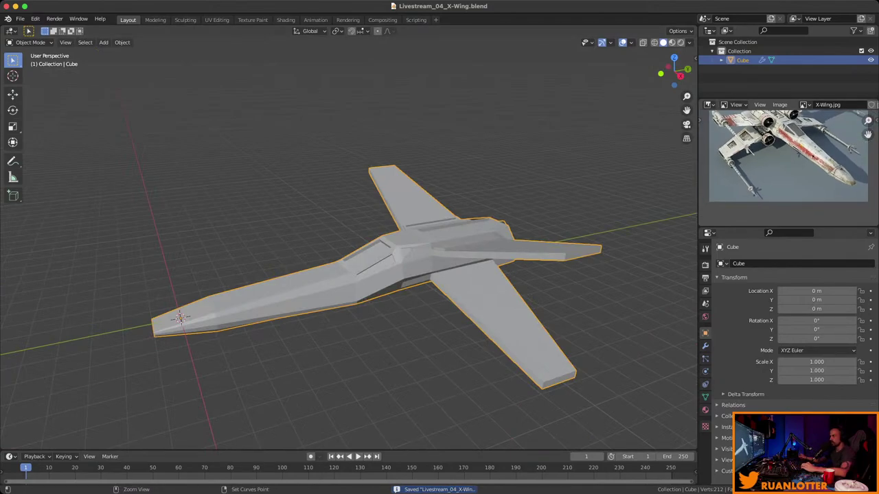
scroll(786, 164, "up", 2)
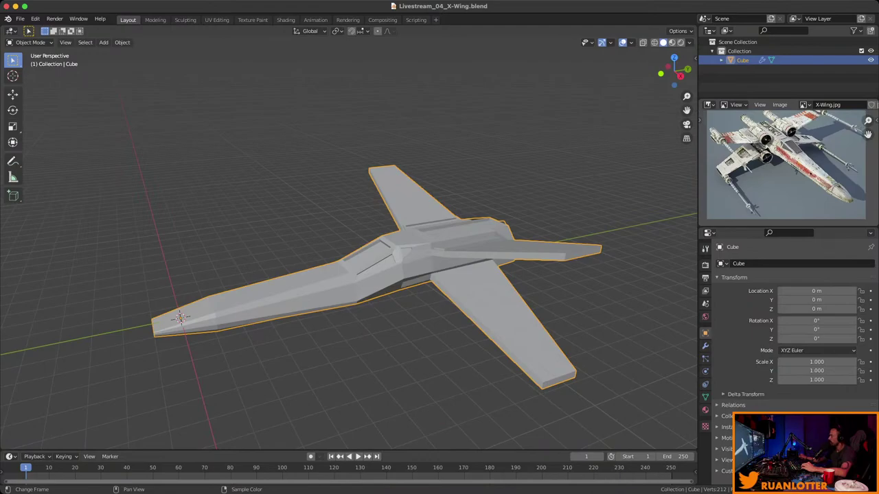
middle_click_drag(344, 247, 399, 248)
key("Tab")
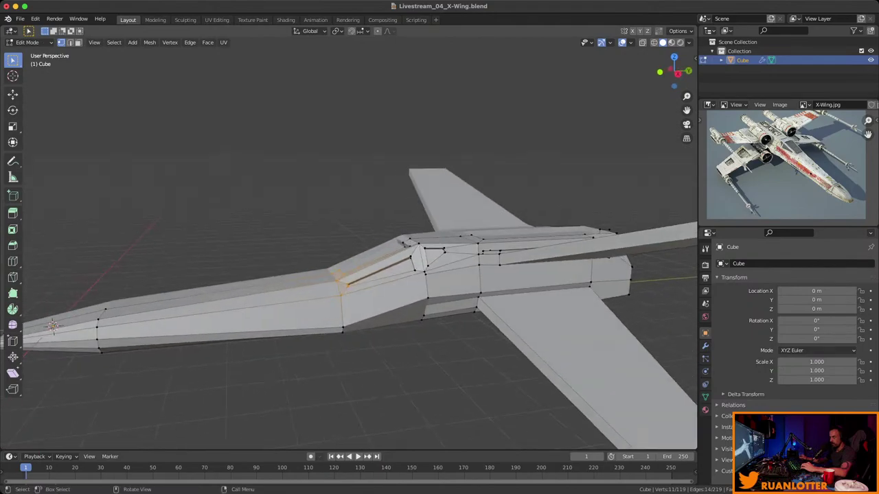
In the X-ray right view, move the cockpit-front and window vertices higher.
left_click(687, 71)
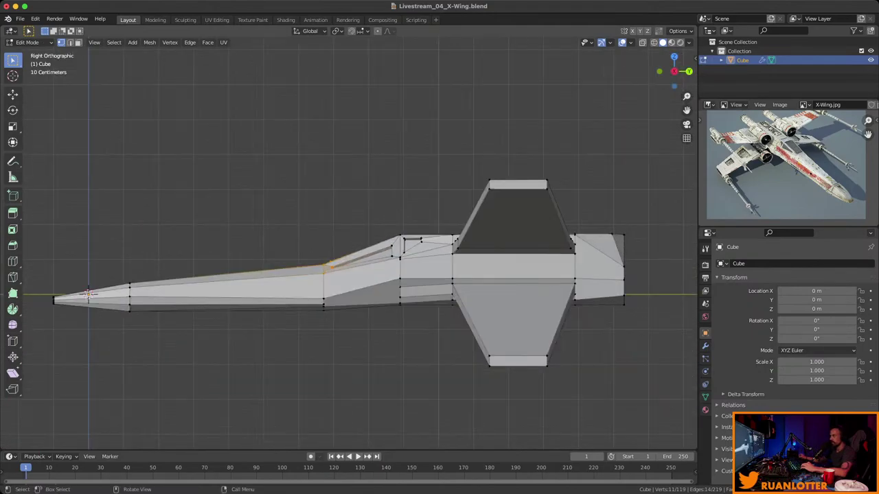
scroll(188, 274, "up", 3)
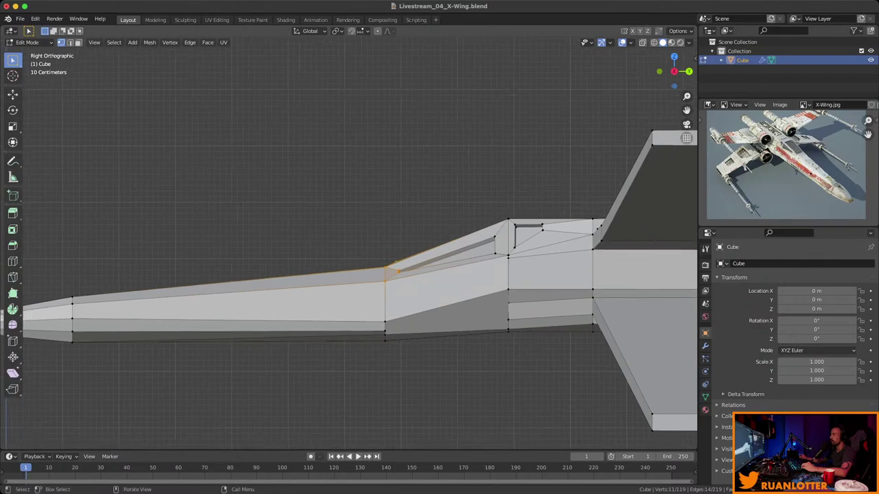
middle_click_drag(397, 271, 393, 261, "shift")
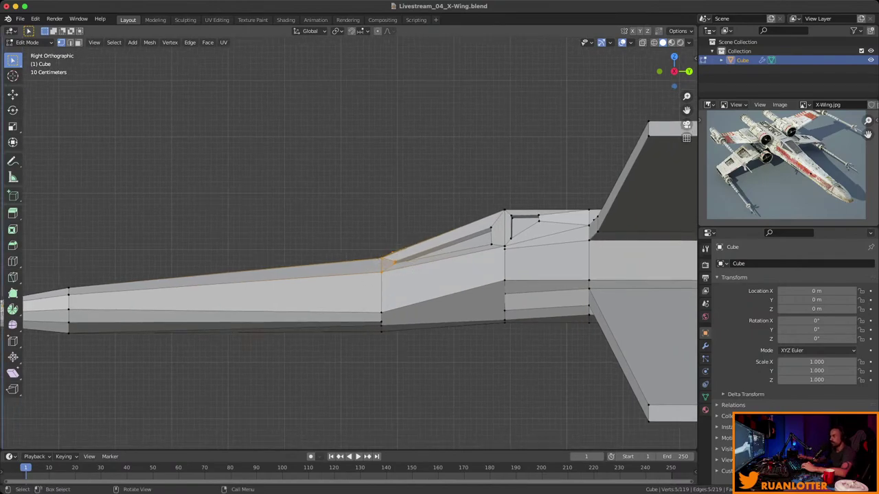
key("alt+z")
left_click_drag(373, 224, 416, 285)
key("g")
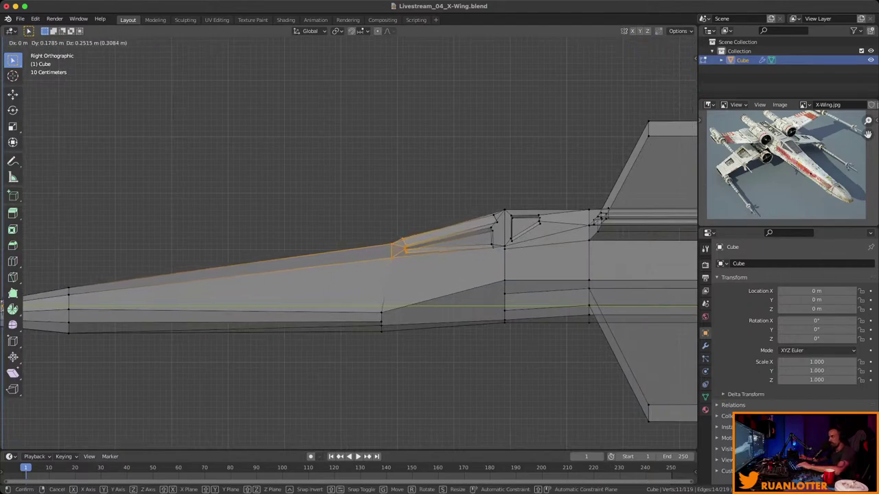
key("Return")
left_click_drag(458, 193, 523, 251)
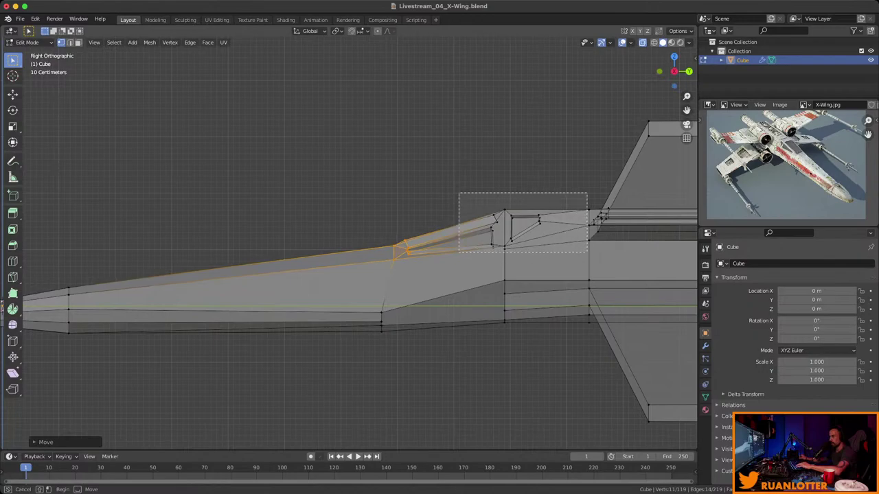
left_click_drag(576, 252, 576, 252)
key("g")
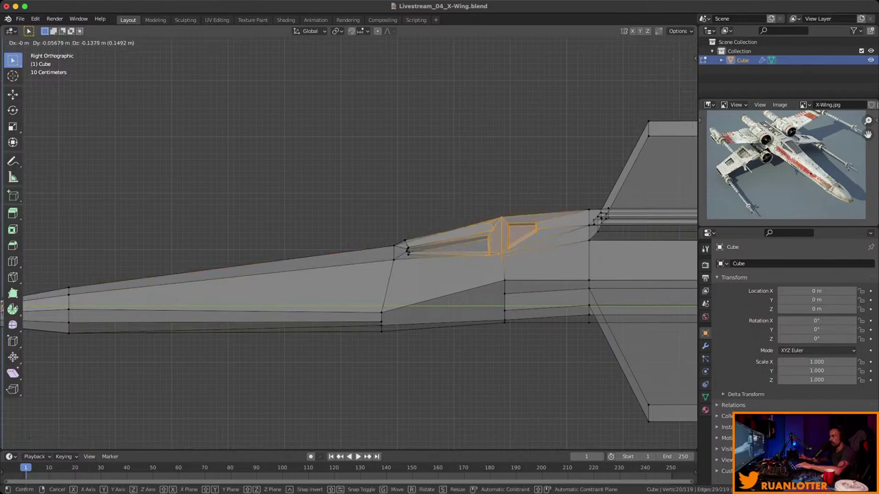
key("Return")
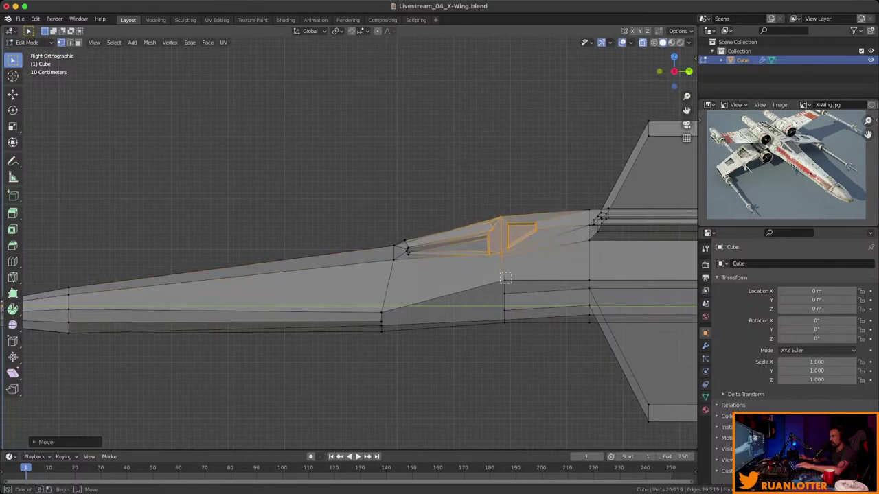
Adjust a fuselage side vertex and scale the lower side edge to 0.5281.
left_click(505, 281)
key("g")
key("Return")
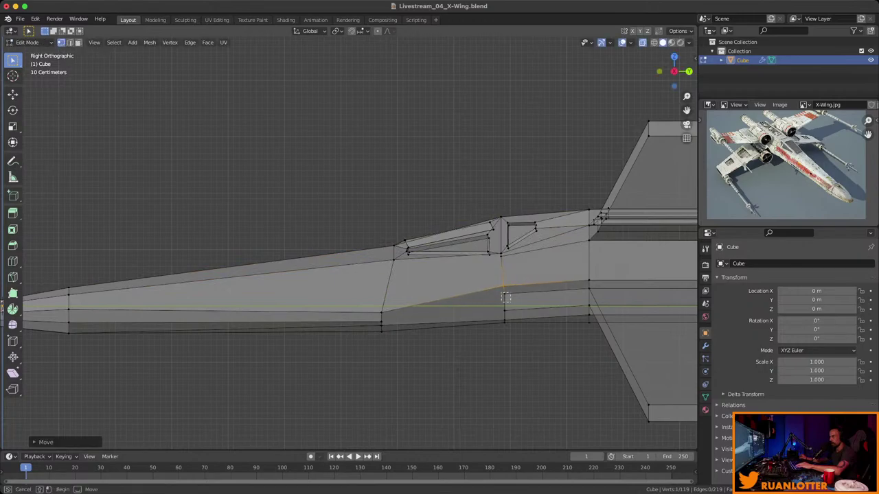
left_click_drag(506, 298, 512, 315)
key("s")
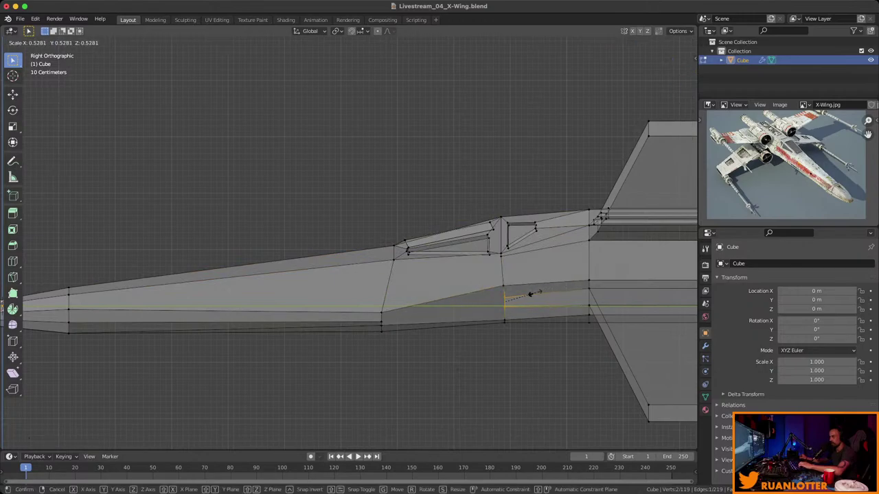
left_click(530, 294)
middle_click_drag(530, 294, 446, 199)
key("Tab")
key("Tab")
scroll(357, 268, "up", 4)
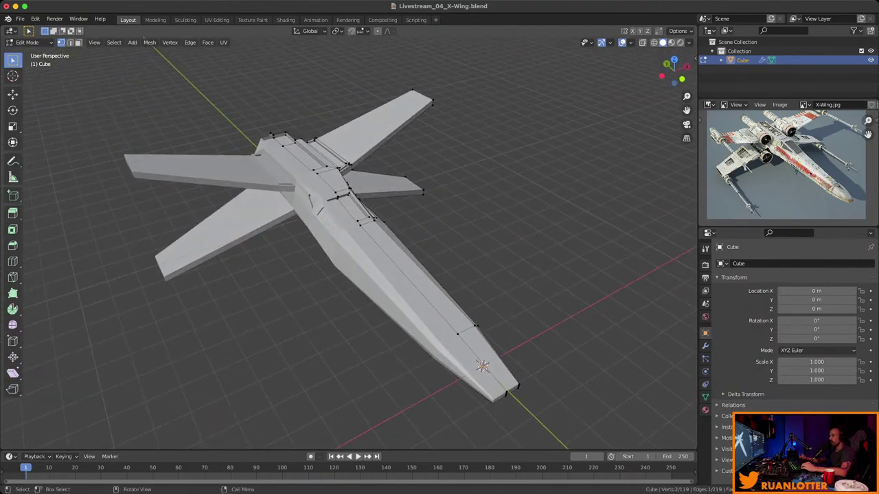
scroll(788, 169, "up", 5)
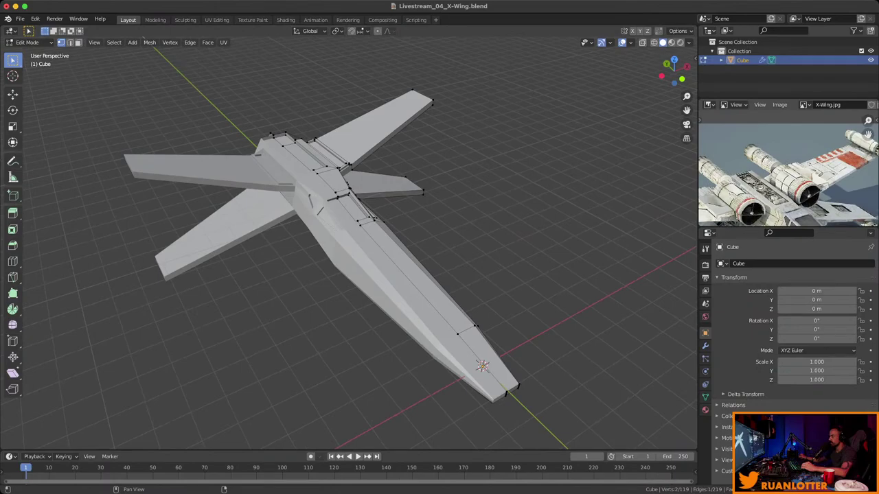
middle_click_drag(788, 168, 790, 145)
scroll(343, 206, "up", 3)
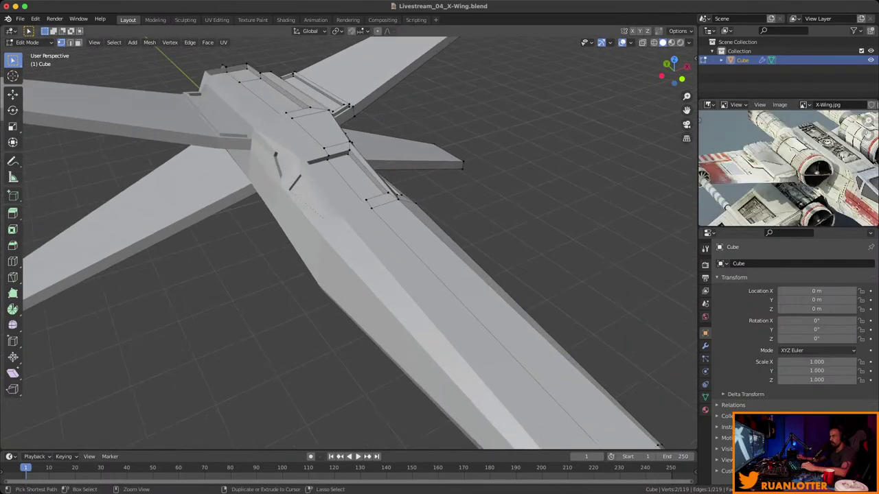
middle_click_drag(344, 240, 398, 233)
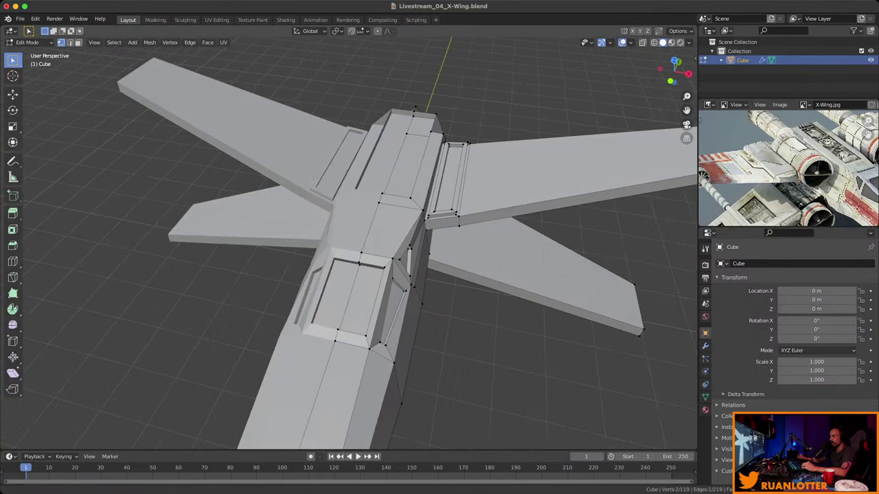
key("KP_Decimal")
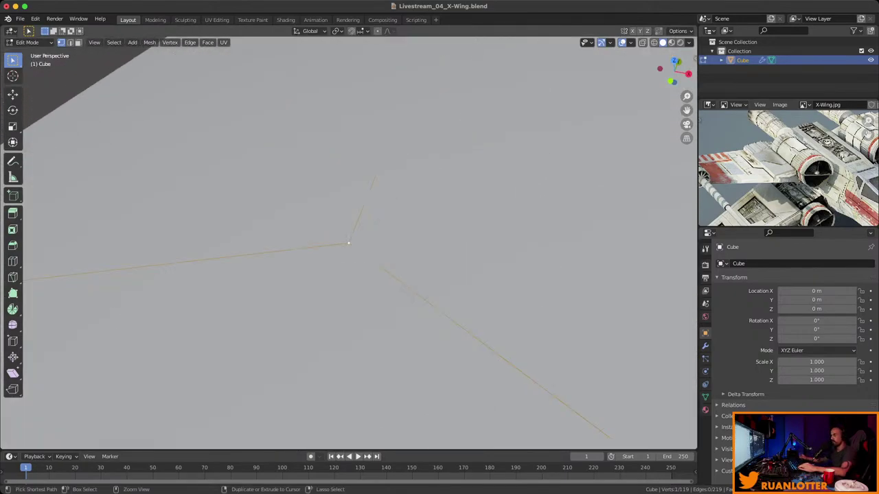
scroll(348, 243, "down", 10)
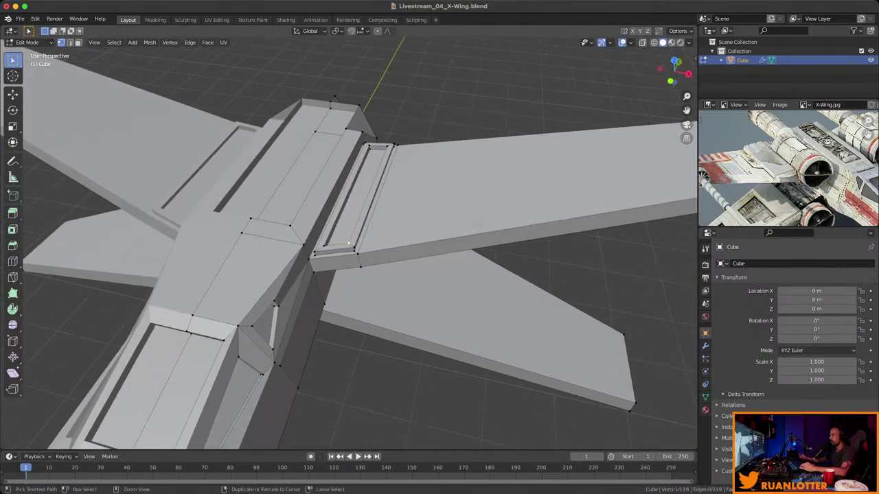
scroll(348, 243, "down", 3)
middle_click_drag(348, 243, 446, 226)
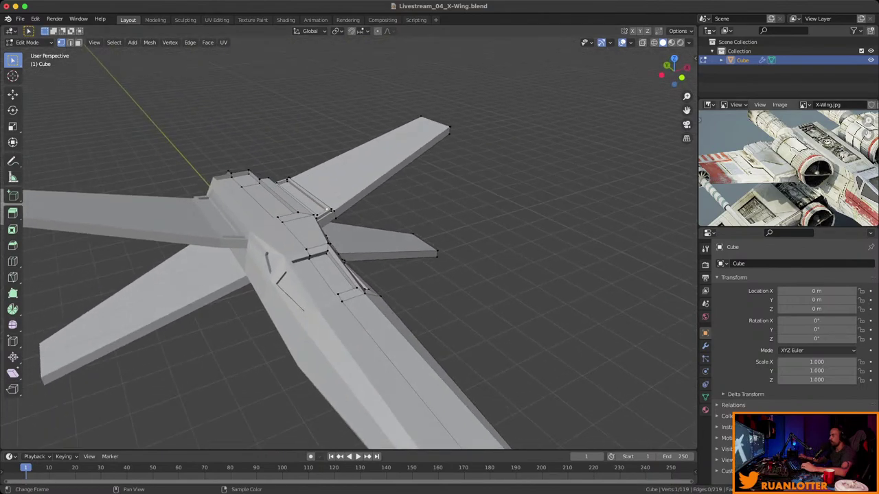
middle_click_drag(852, 165, 743, 79)
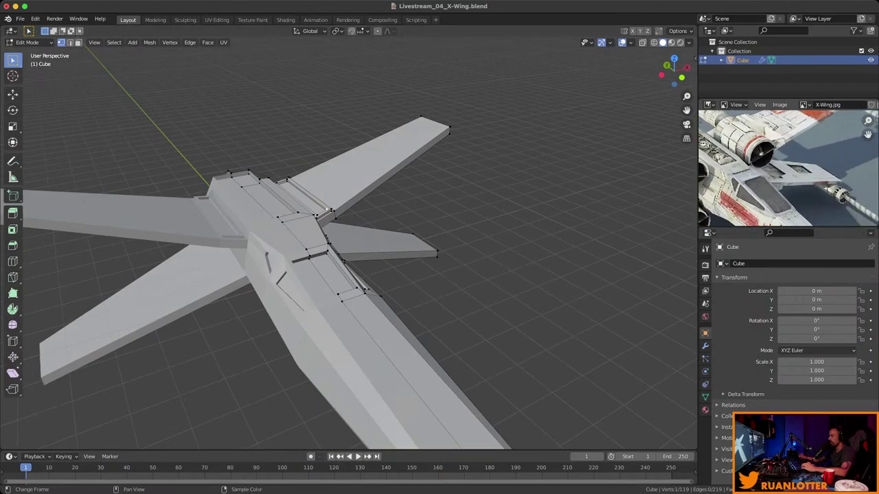
scroll(344, 261, "down", 3)
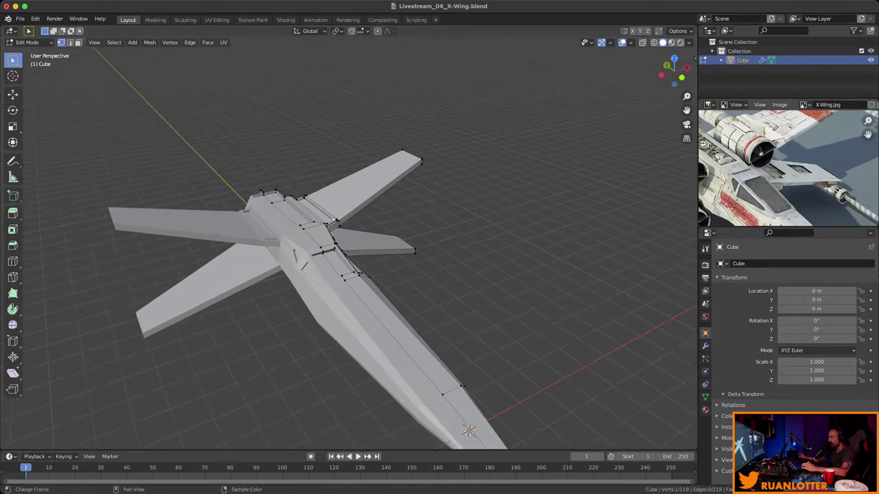
scroll(788, 169, "up", 3)
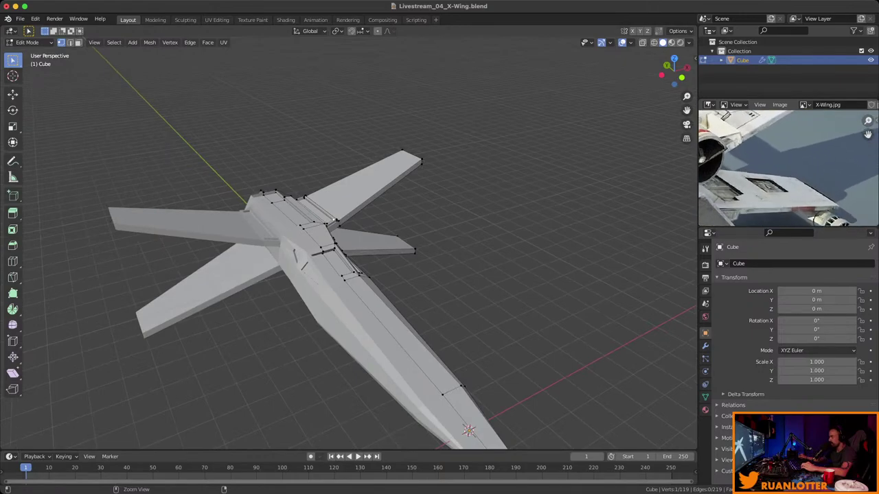
scroll(344, 261, "up", 4)
middle_click_drag(344, 261, 474, 272)
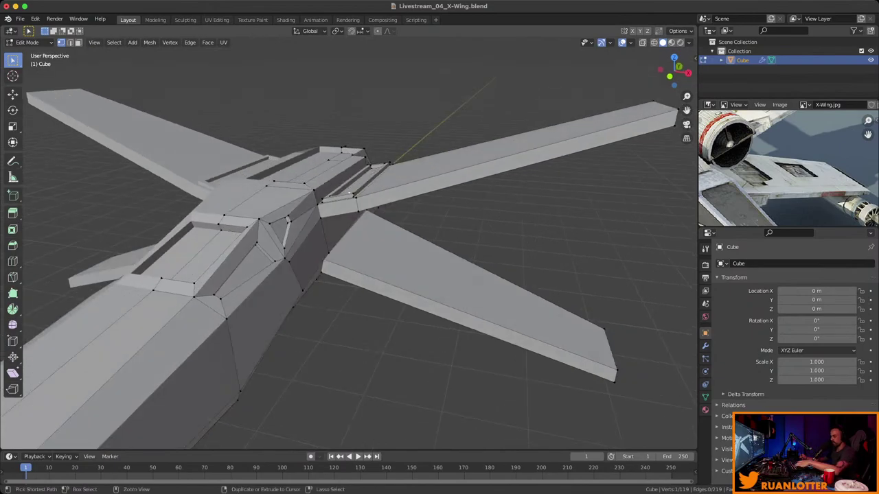
Add three loop cuts across the lower right wing, one near the root.
key("ctrl+r")
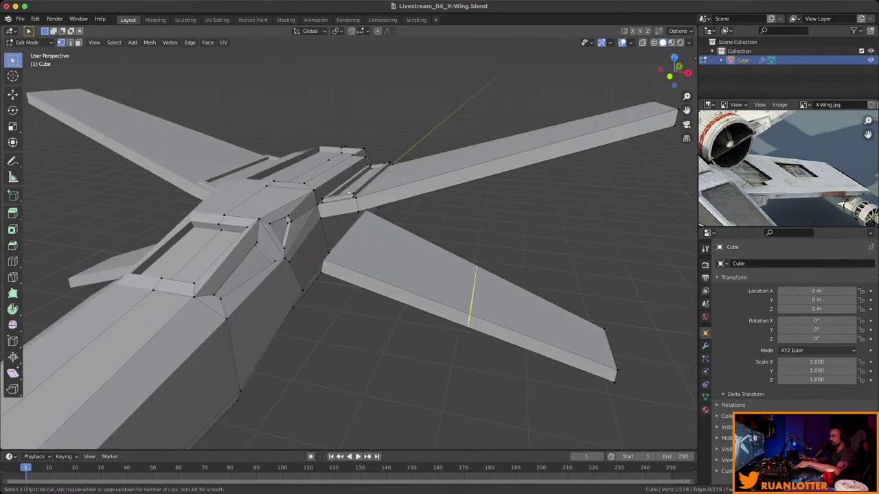
left_click(472, 295)
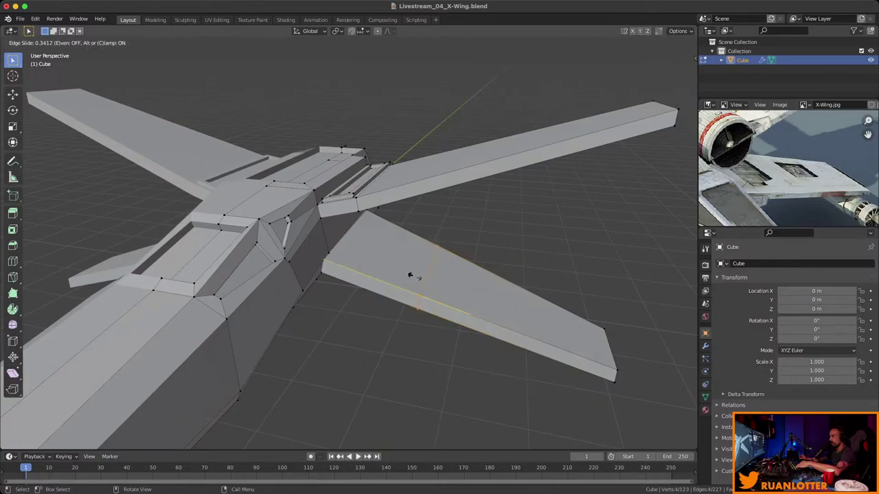
left_click(410, 275)
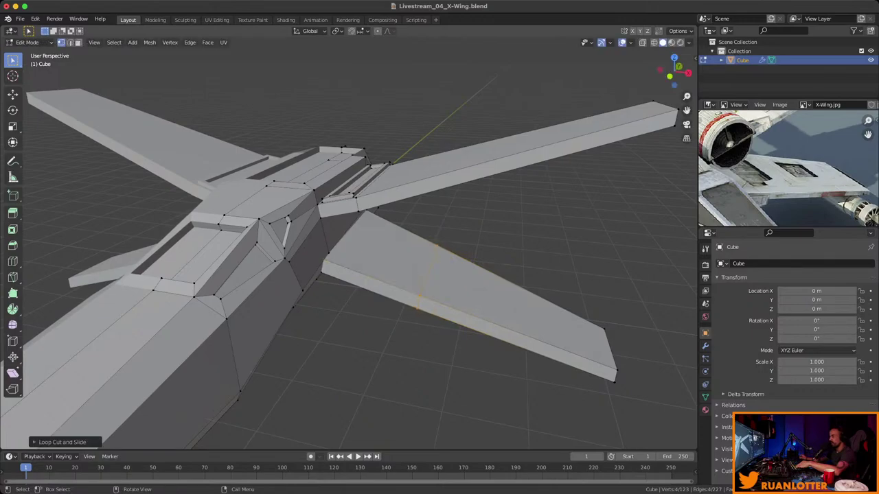
key("ctrl+r")
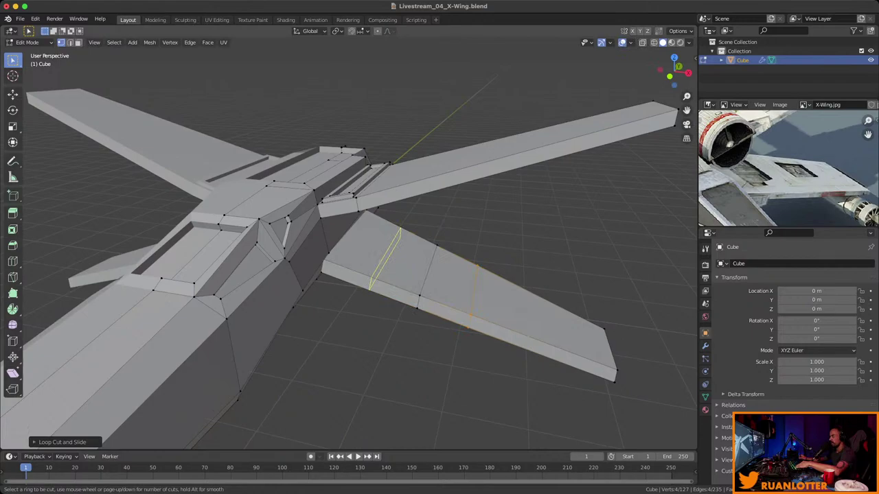
left_click(384, 261)
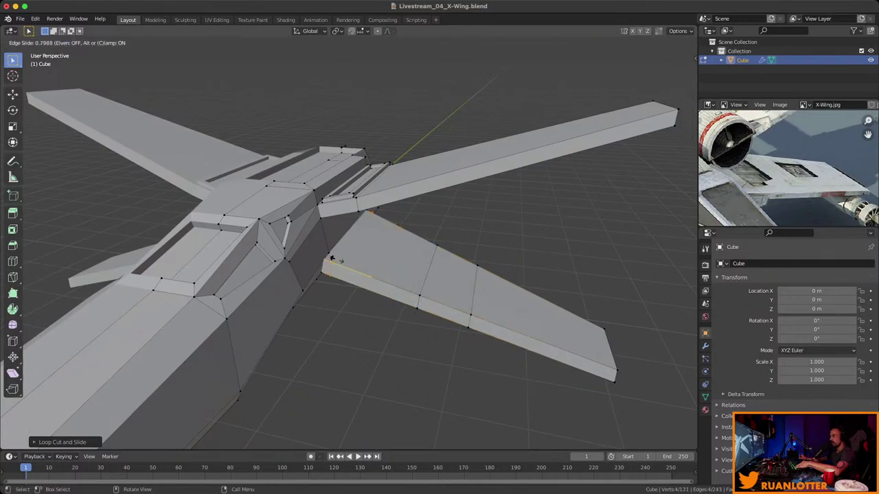
left_click(332, 258)
key("ctrl+r")
left_click(387, 274)
left_click(384, 275)
Inset the wing-root face and extrude it inward into a shallow recessed panel.
key("3")
left_click(368, 246)
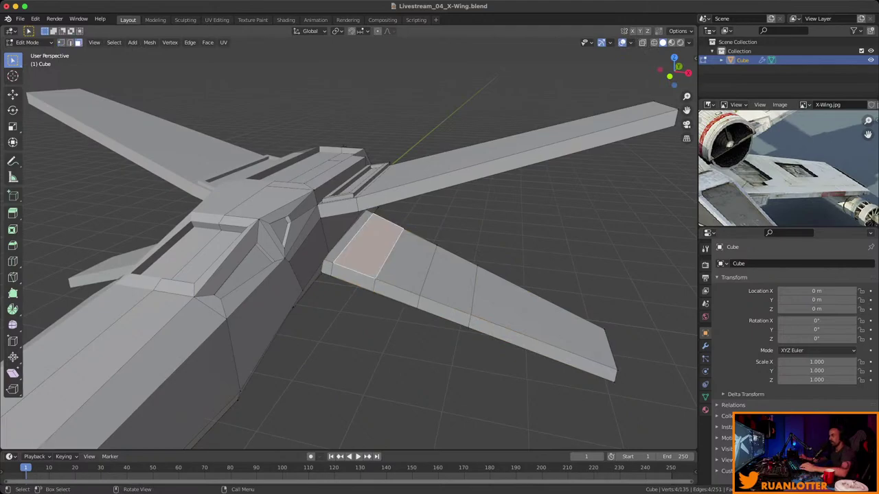
middle_click_drag(370, 247, 323, 244)
scroll(351, 251, "up", 3)
key("i")
left_click(343, 264)
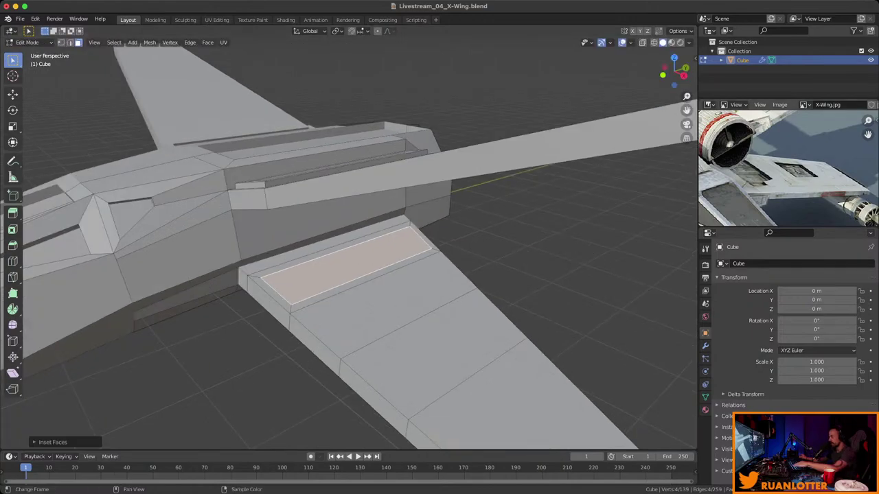
key("e")
key("Return")
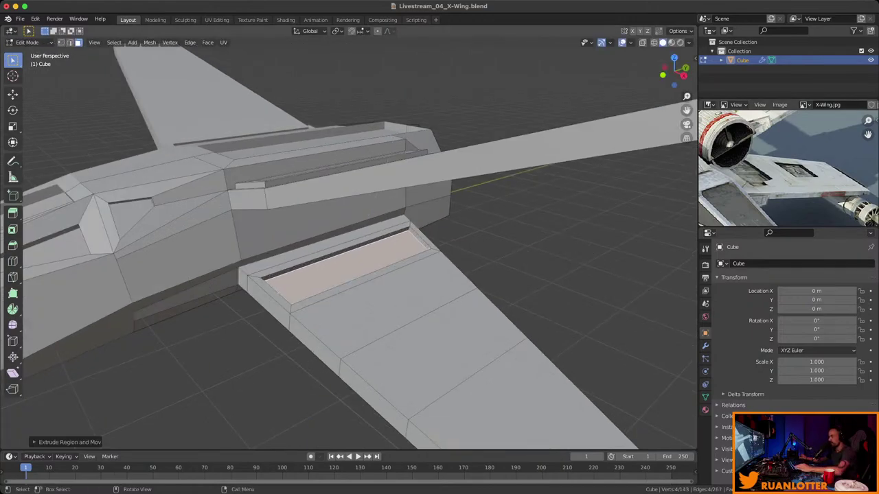
middle_click_drag(323, 244, 364, 238)
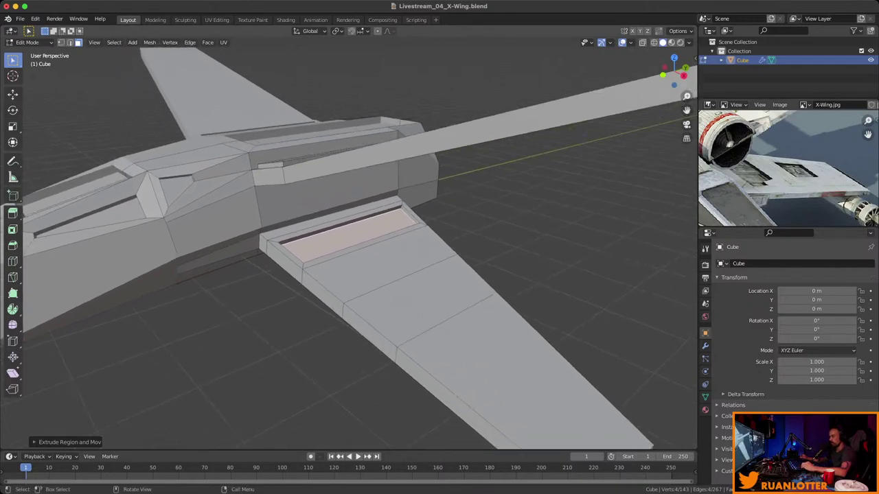
Add a lengthwise loop cut along the wing and select a mid-wing face.
key("ctrl+r")
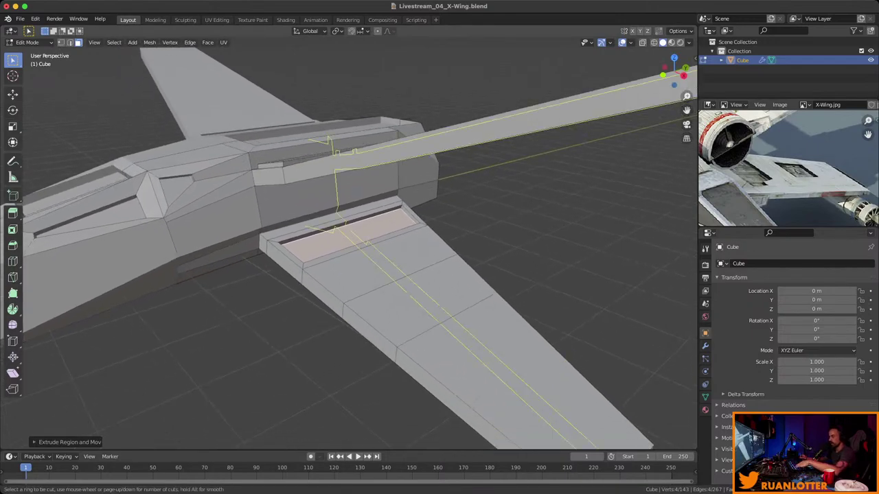
left_click(472, 314)
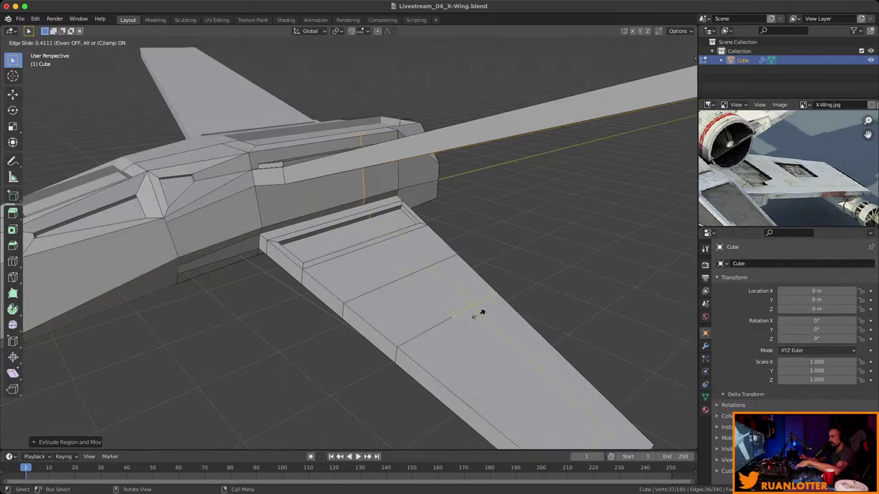
left_click(481, 313)
key("3")
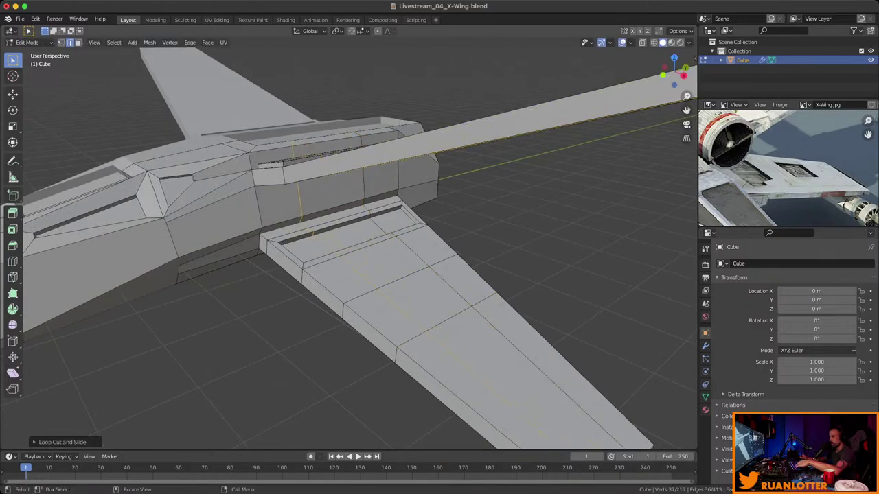
left_click(424, 299)
middle_click_drag(349, 243, 385, 226)
scroll(384, 309, "up", 3)
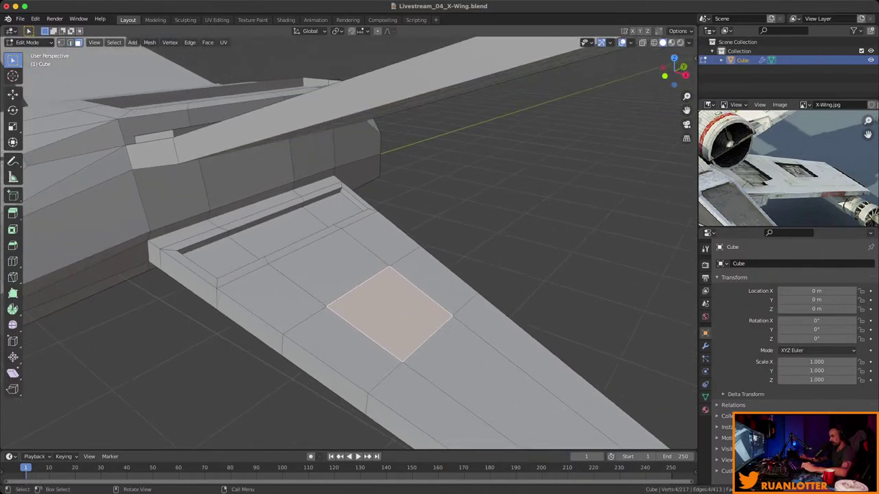
middle_click_drag(385, 309, 550, 275)
Inset and extrude the mid-wing face inward into a square recess, deselect, and save.
key("i")
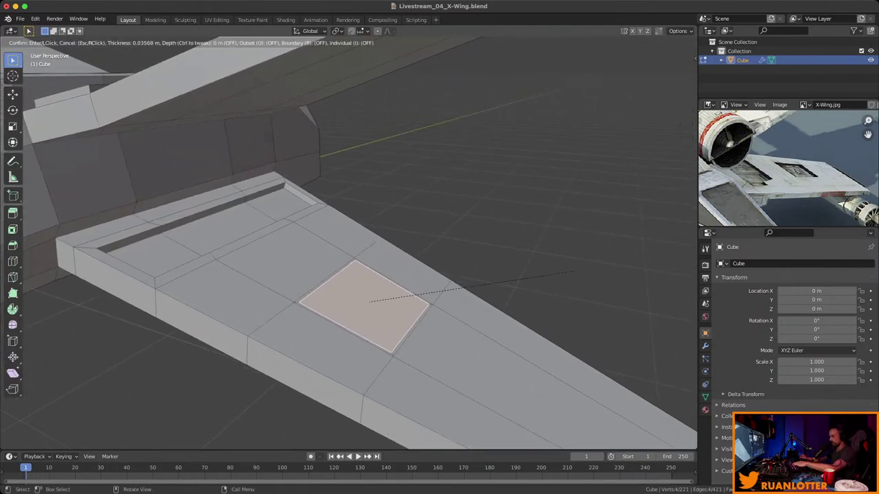
key("Return")
key("e")
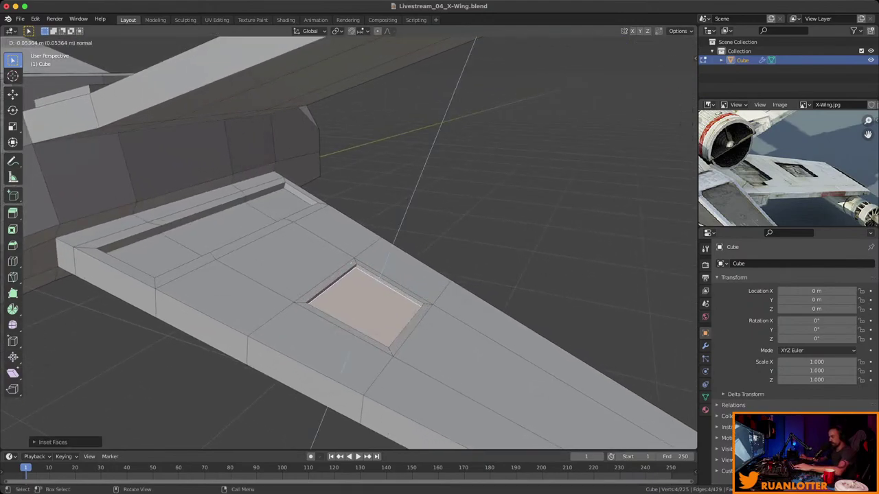
key("Return")
middle_click_drag(344, 274, 384, 223)
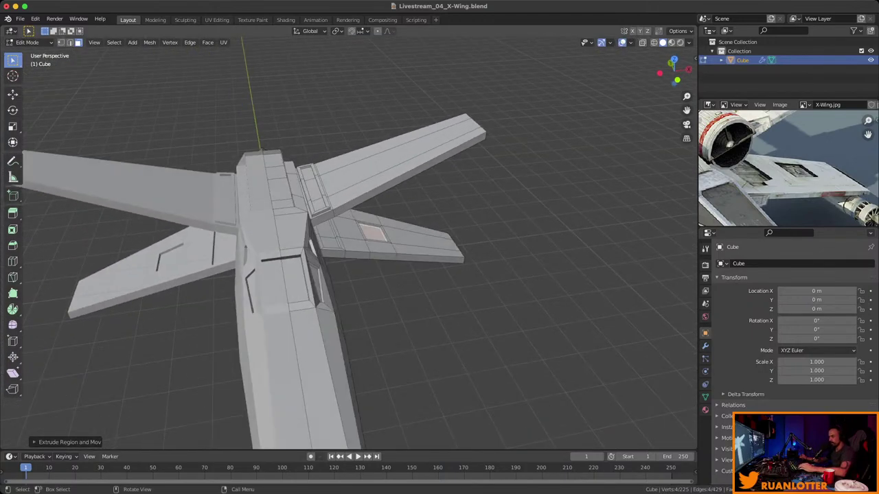
key("alt+a")
key("super+s")
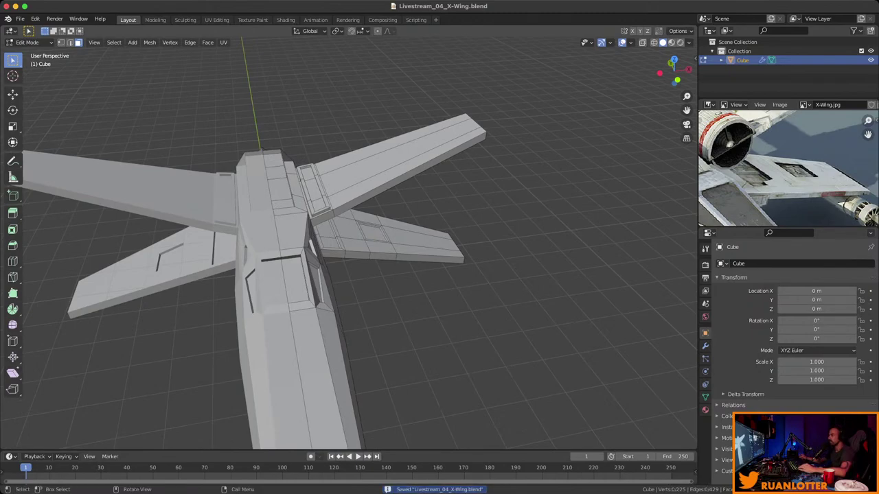
Add two cross loop cuts on the upper wing, one near the tip.
mouse_move(384, 223)
middle_mouse_down()
mouse_move(311, 246)
mouse_move(385, 206)
middle_mouse_up()
key("ctrl+r")
left_click(382, 208)
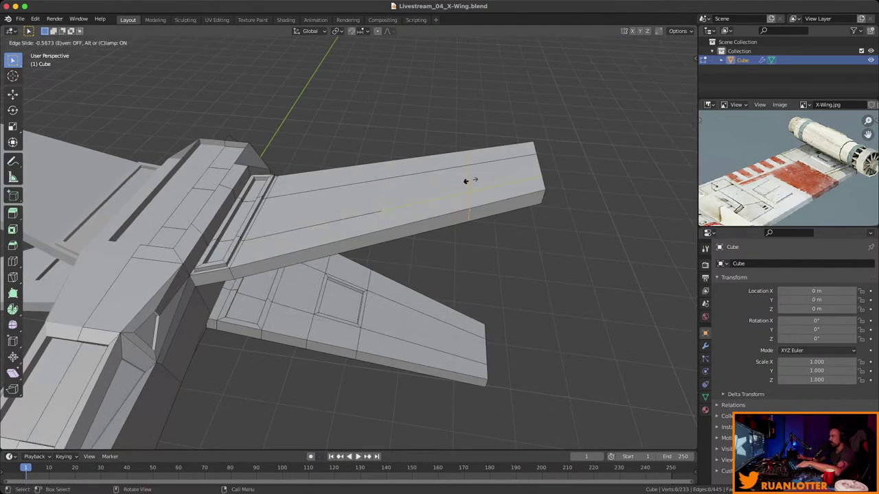
left_click(476, 177)
key("ctrl+r")
left_click(359, 212)
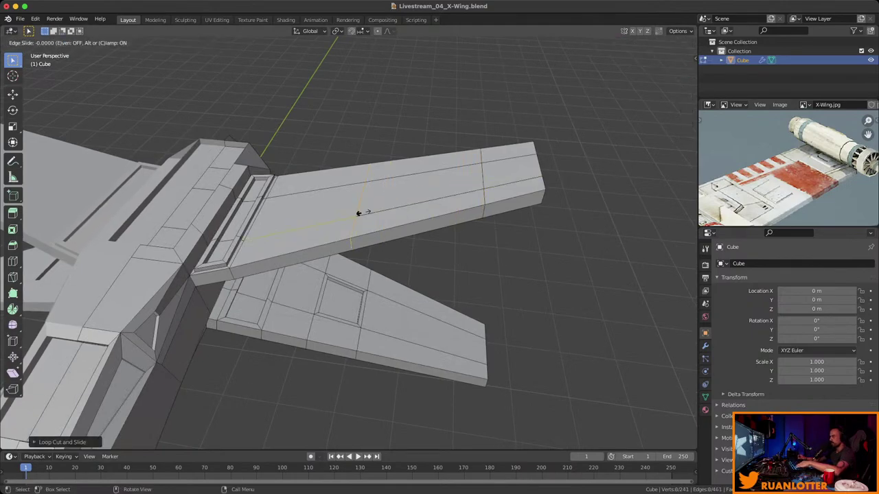
left_click(419, 193)
Add a lengthwise loop along the upper wing and another cross loop near its root.
key("ctrl+r")
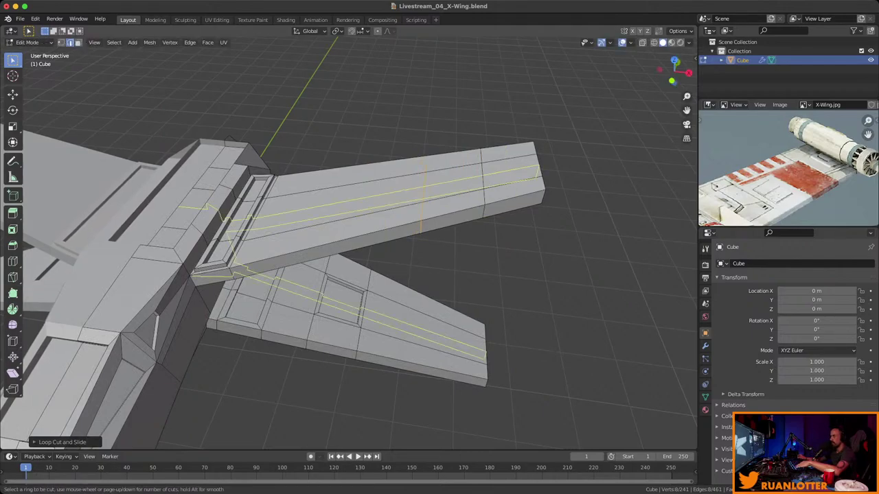
left_click(535, 161)
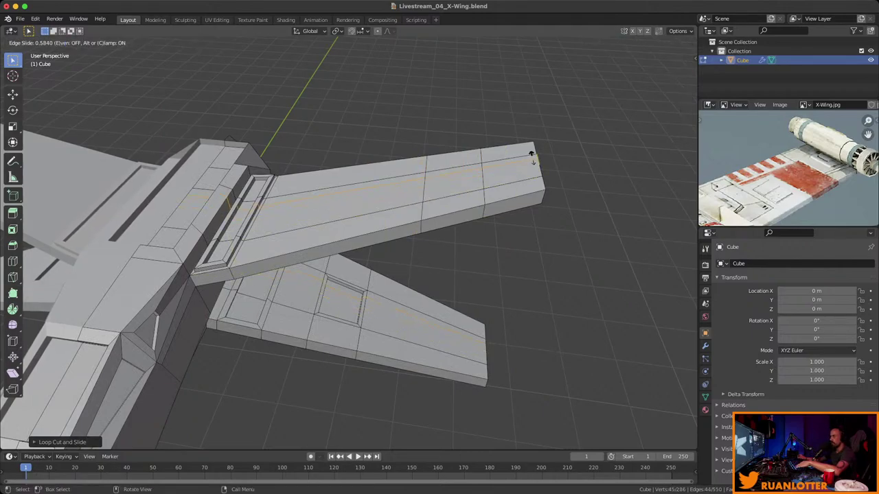
left_click(532, 157)
key("ctrl+r")
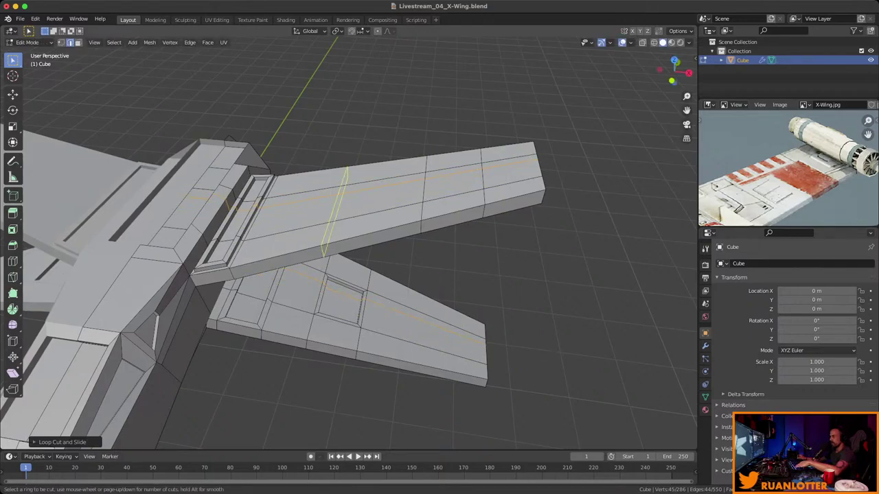
left_click(335, 180)
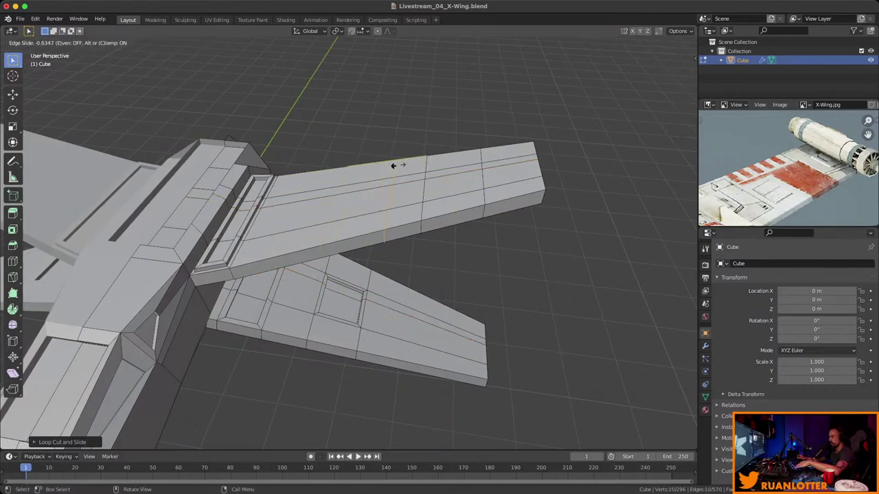
left_click(393, 165)
left_click(410, 177)
Select the adjoining panel faces on top of the upper wing.
left_click(453, 170, "shift")
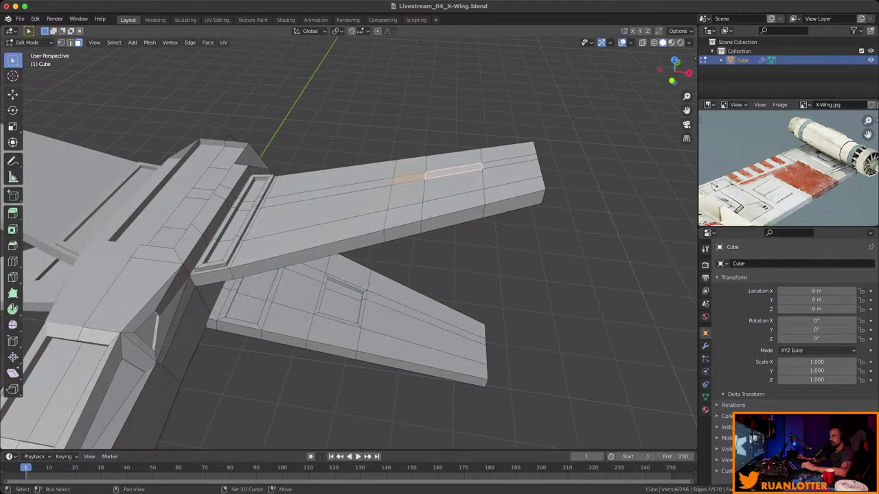
left_click(453, 189, "shift")
left_click(453, 210, "shift")
middle_click_drag(454, 206, 330, 195)
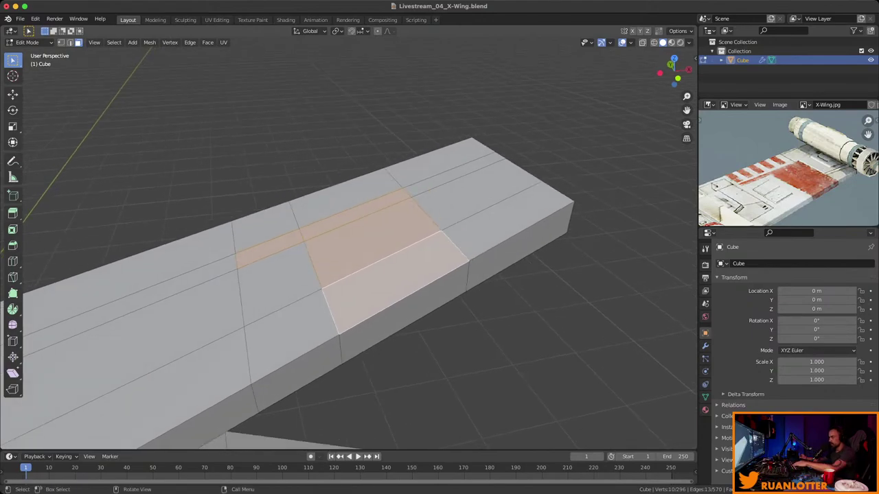
Inset the selected upper-wing faces, extrude them down into a recess, and save the file.
key("i")
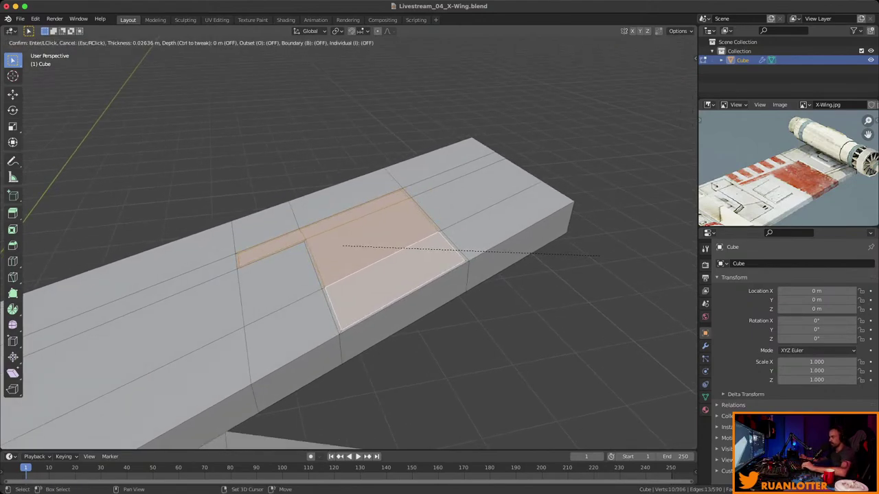
left_click(388, 248)
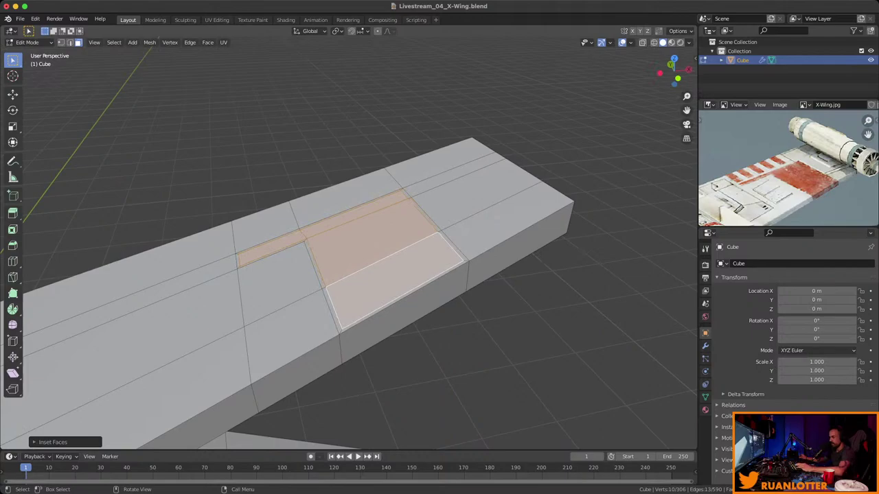
key("e")
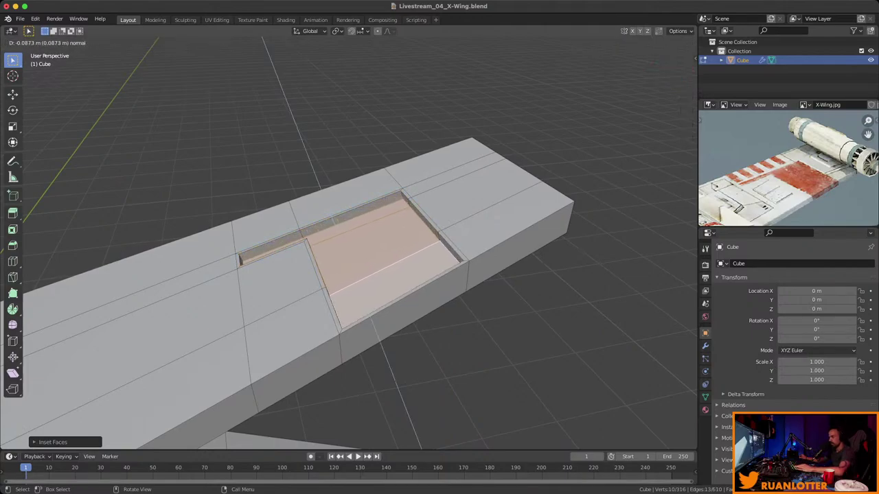
key("Return")
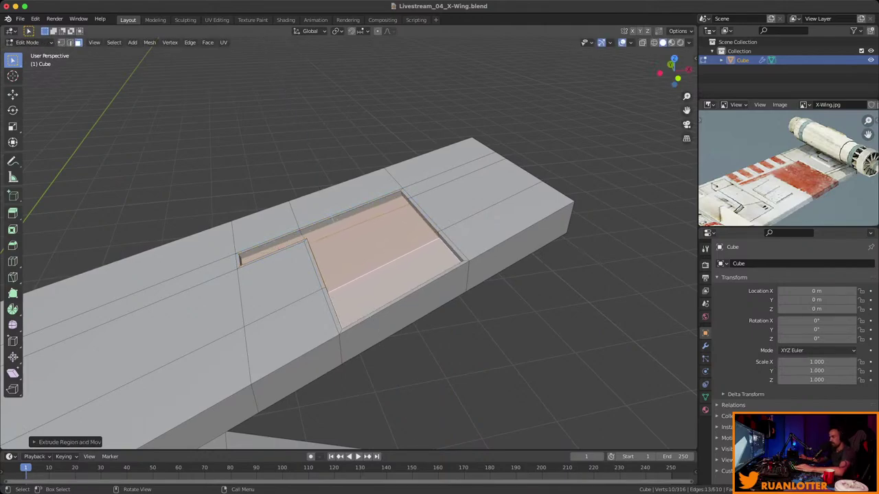
key("Tab")
key("Tab")
middle_click_drag(343, 274, 487, 240)
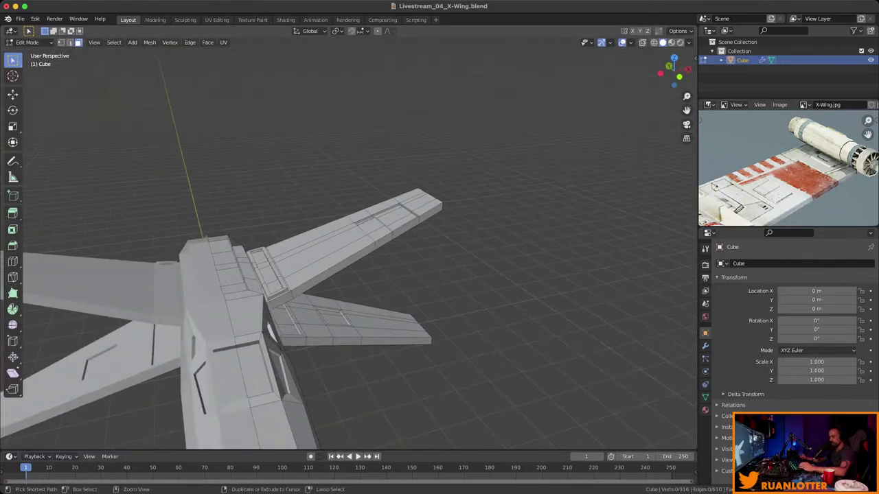
key("ctrl+s")
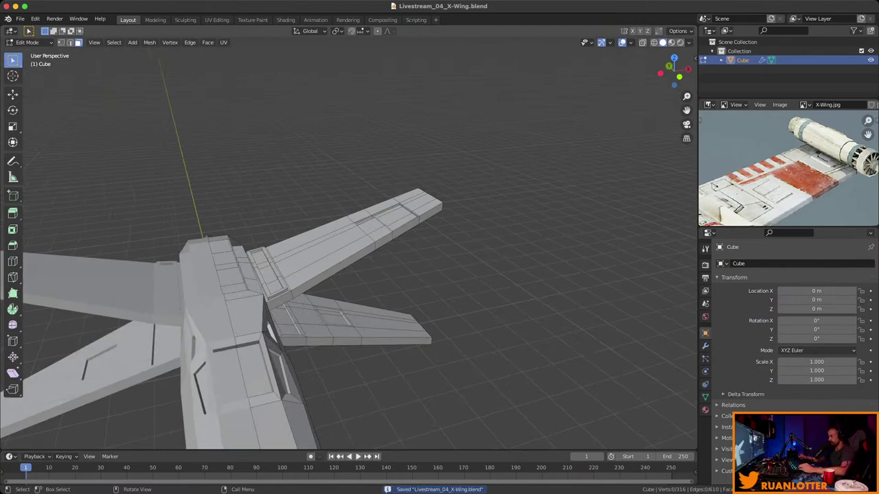
Study the engines on the reference photo, then select the wing's end face at the fuselage.
middle_click_drag(790, 178, 754, 198)
middle_click_drag(384, 274, 357, 244)
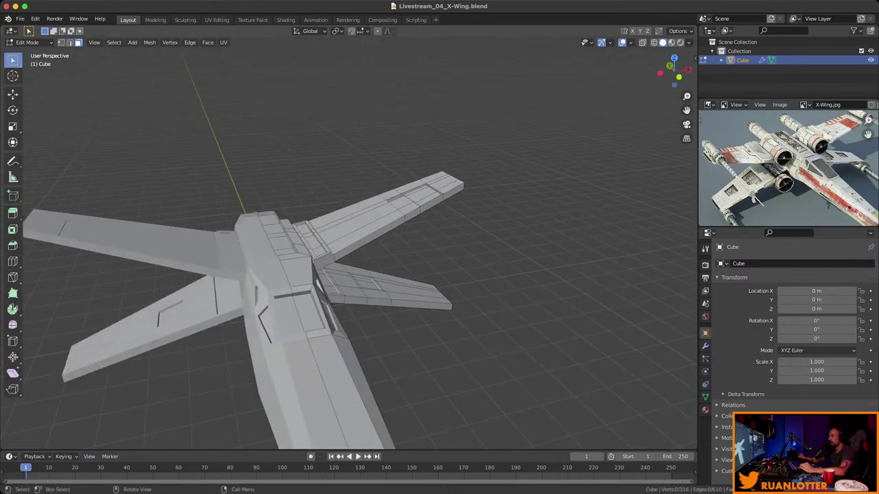
middle_click_drag(343, 275, 337, 251)
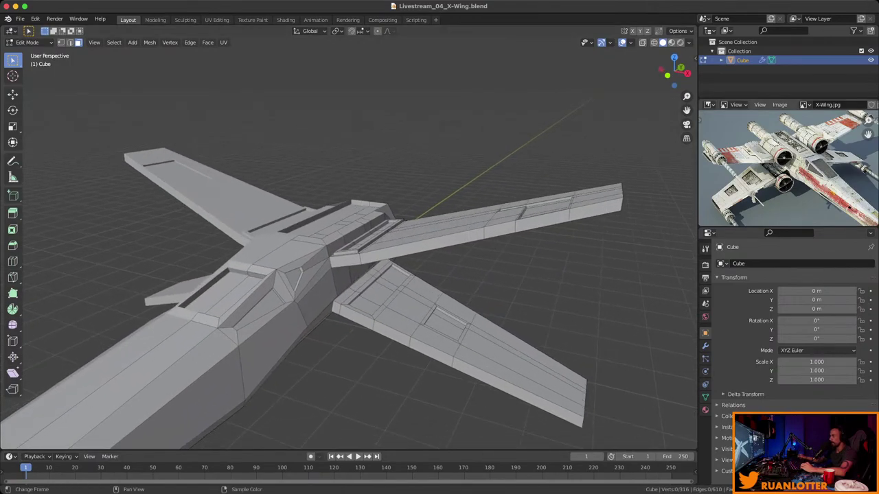
scroll(868, 128, "up", 4)
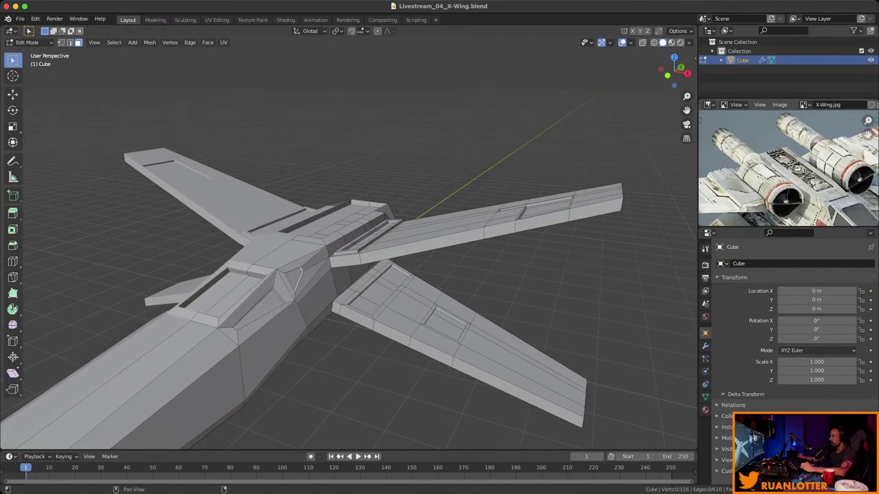
scroll(868, 130, "up", 3)
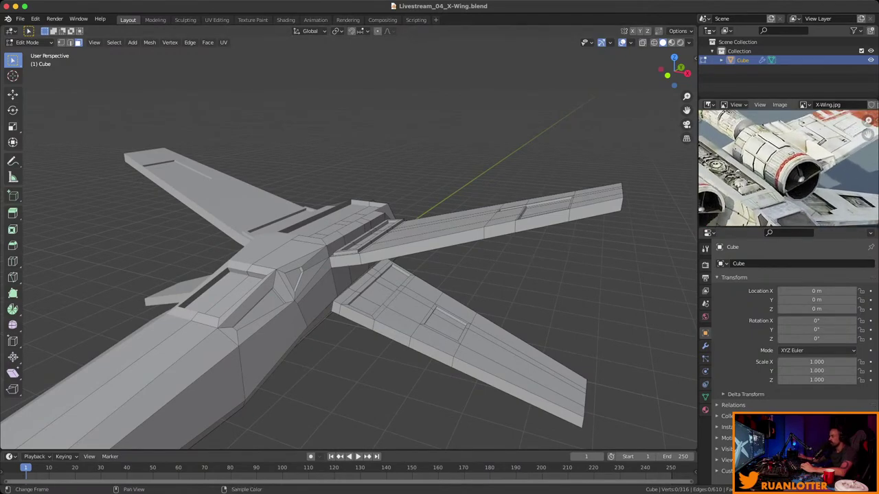
middle_click_drag(343, 275, 275, 254)
scroll(349, 267, "up", 3)
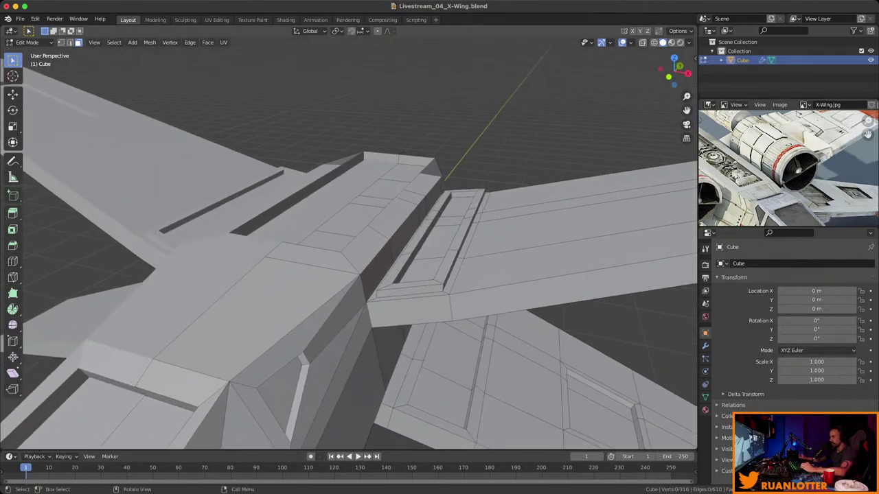
left_click(408, 310)
scroll(409, 310, "down", 2)
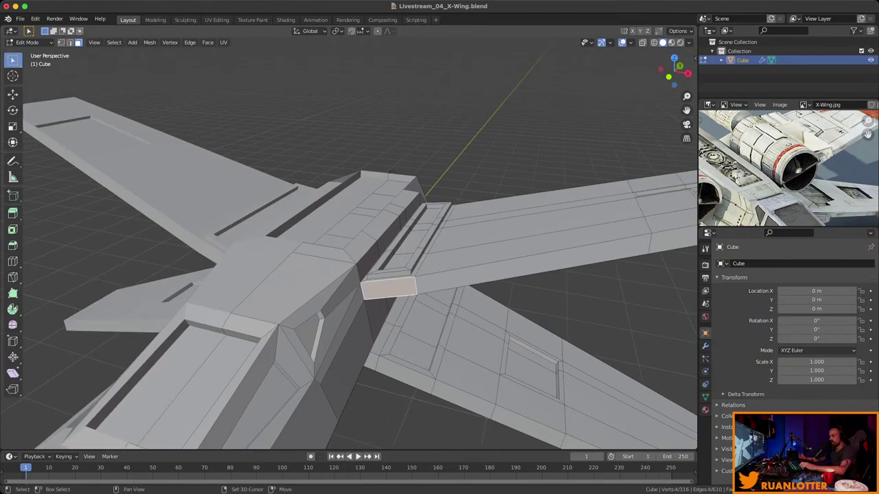
Snap the 3D cursor to the selected wing-root end face using Cursor to Selected.
key("shift+s")
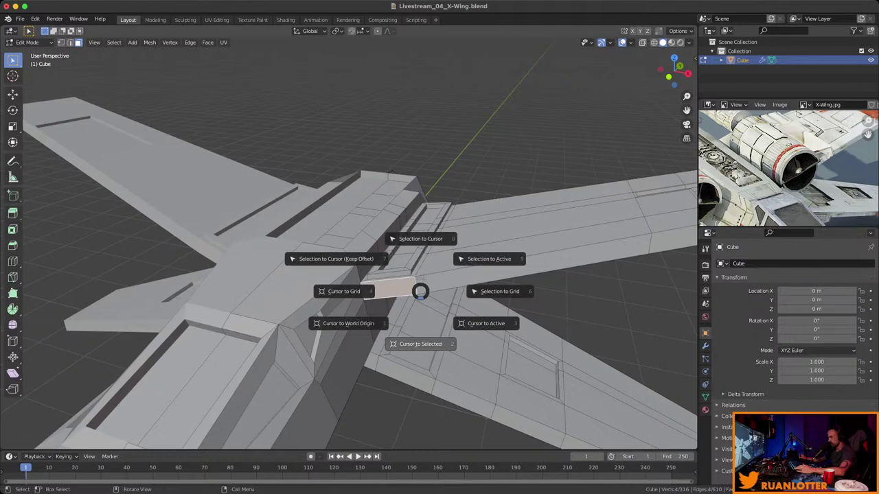
left_click(420, 294)
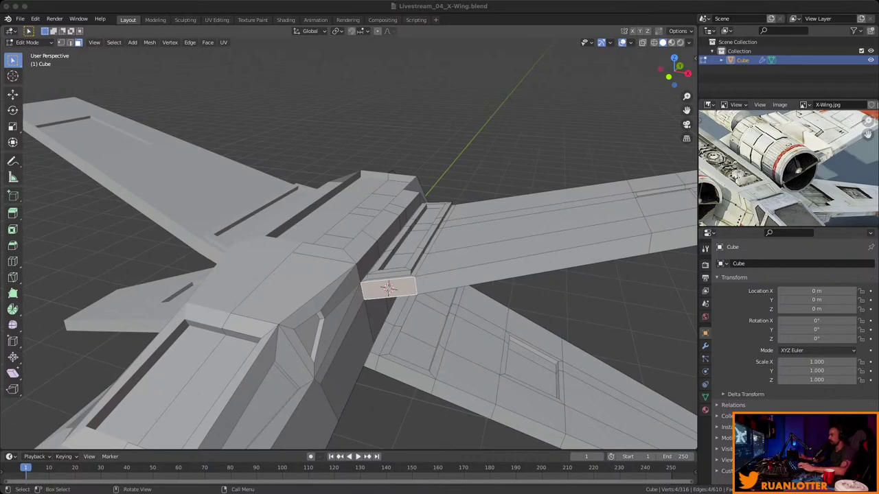
scroll(349, 247, "up", 5)
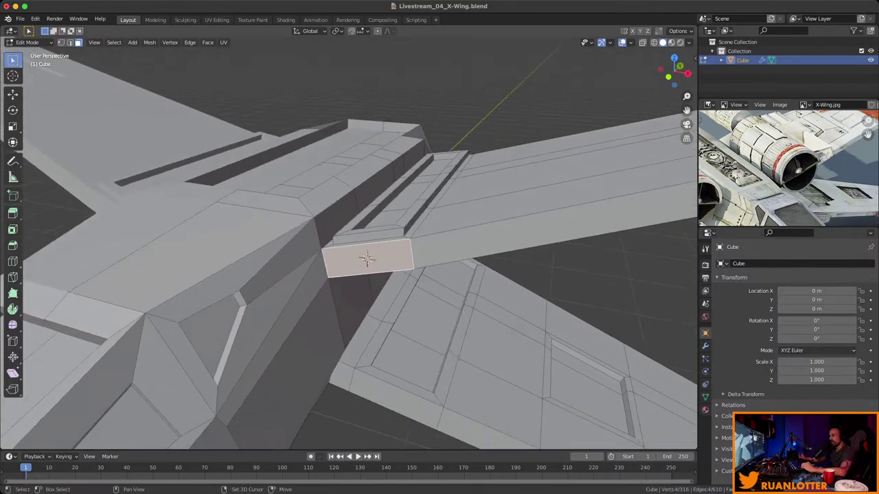
mouse_move(349, 248)
middle_mouse_down()
mouse_move(337, 206)
mouse_move(323, 251)
mouse_move(340, 230)
mouse_move(347, 237)
middle_mouse_up()
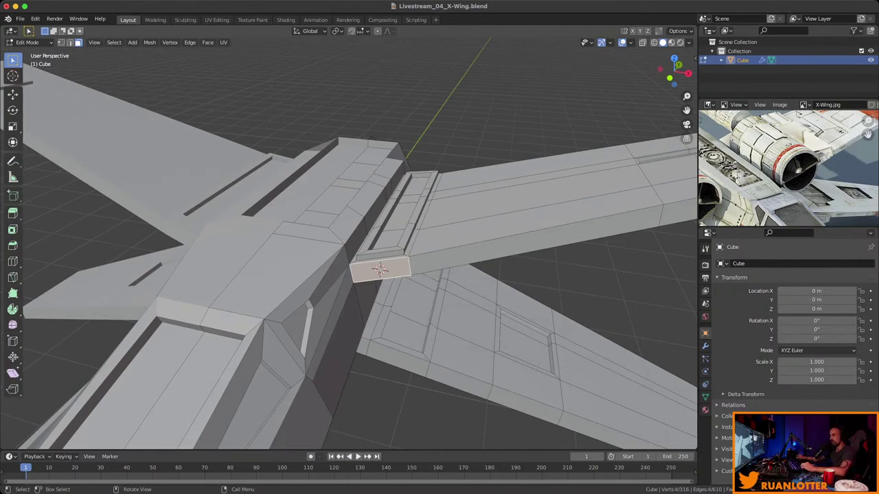
middle_click_drag(347, 237, 340, 244)
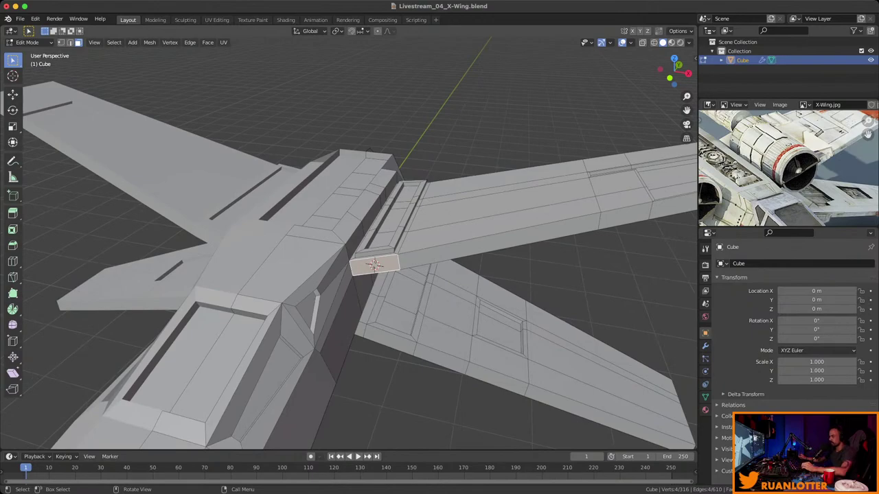
Add a cylinder, shrink it to engine size and rotate it on X along the fuselage.
key("shift+a")
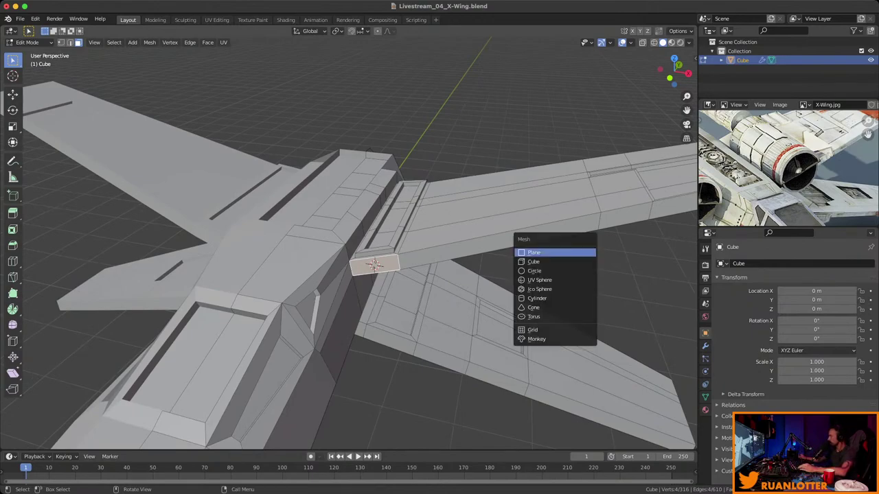
key("Escape")
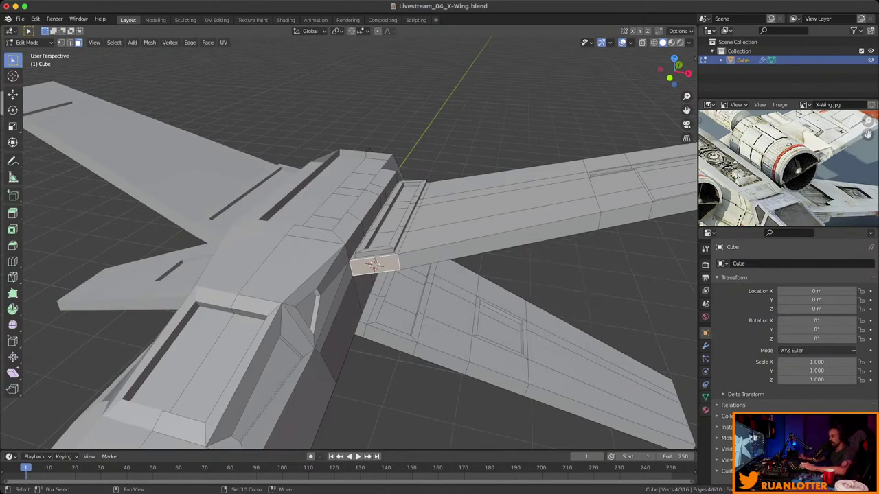
key("shift+a")
left_click(474, 308)
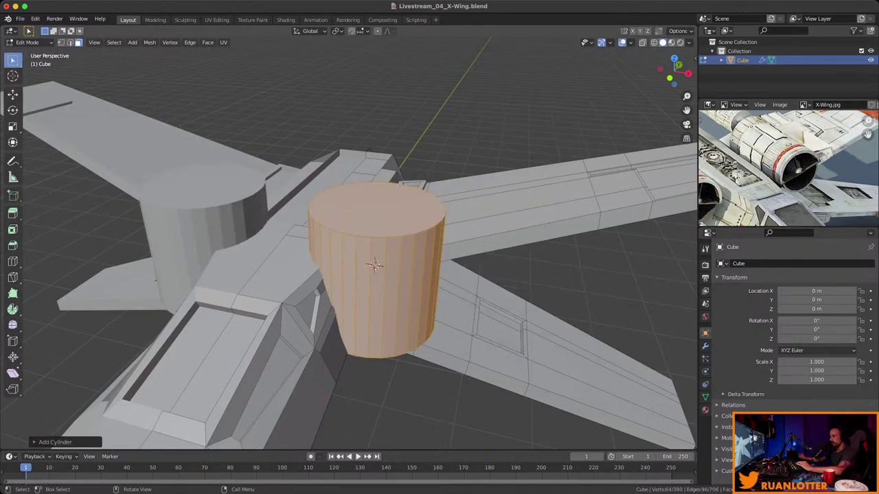
key("s")
key("Return")
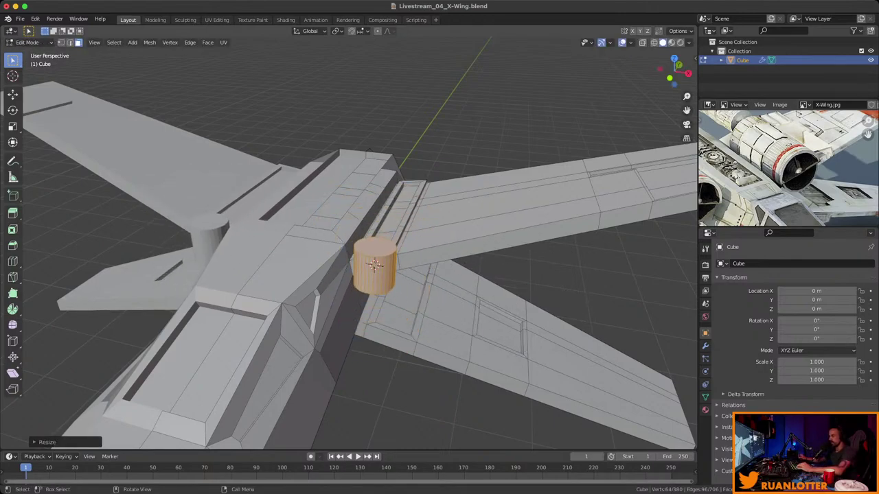
mouse_move(349, 275)
middle_mouse_down()
mouse_move(392, 261)
mouse_move(364, 272)
middle_mouse_up()
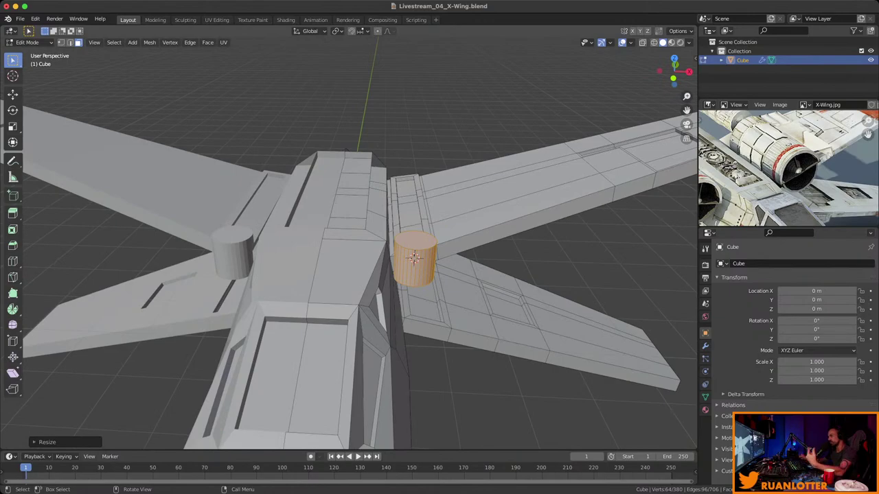
middle_click_drag(522, 268, 559, 260)
key("s")
key("r")
key("x")
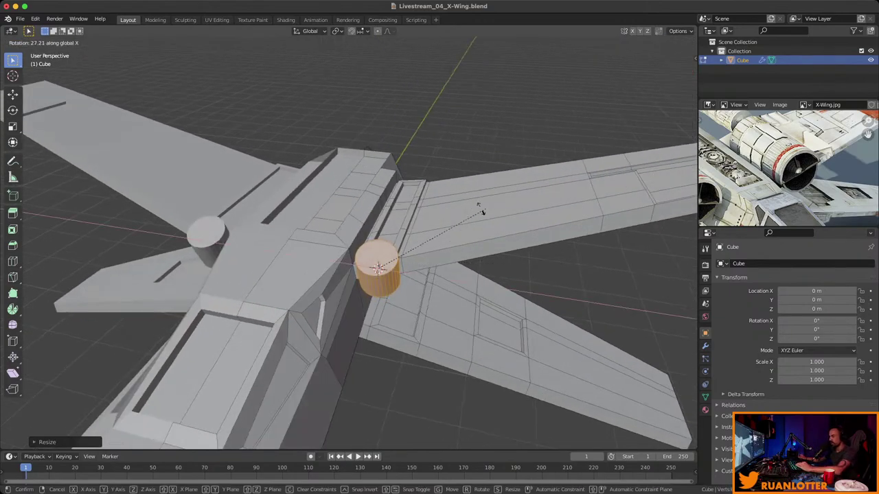
left_click(371, 193)
In Edit Mode, select the cylinder's front cap, then reselect the whole cylinder with Ctrl+L.
key("Tab")
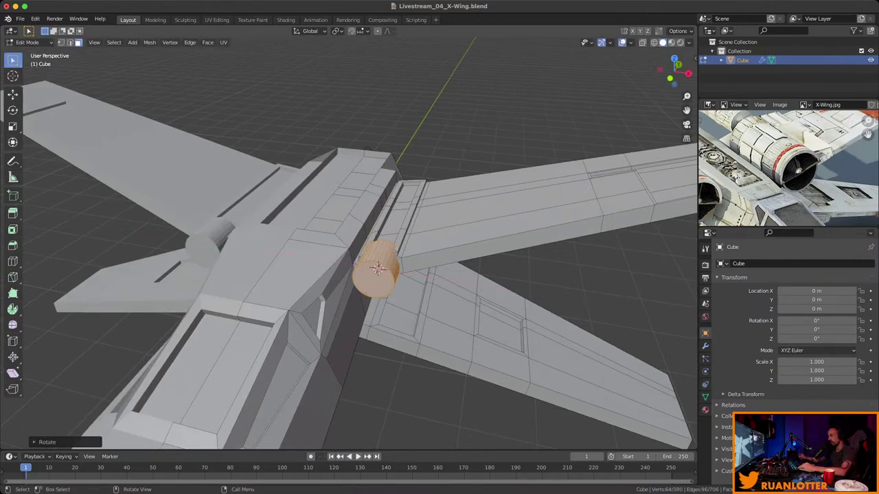
middle_click_drag(344, 241, 521, 261)
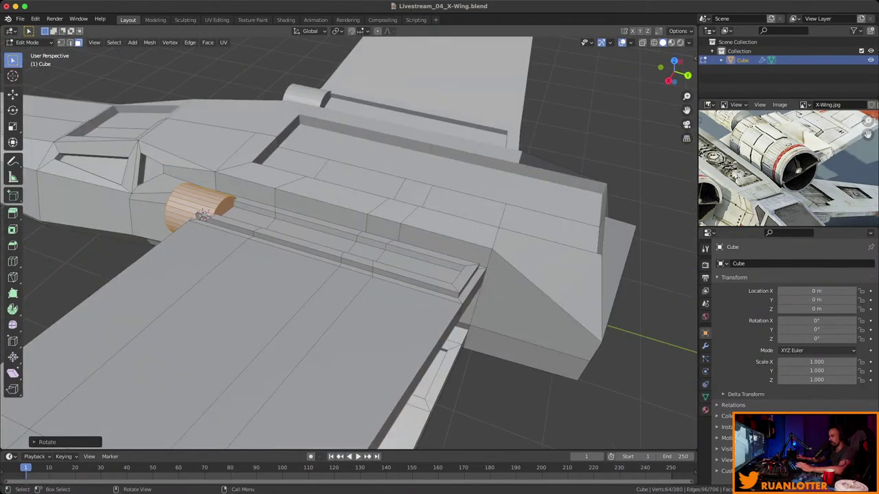
left_click(206, 212, "alt")
middle_click_drag(344, 240, 460, 233)
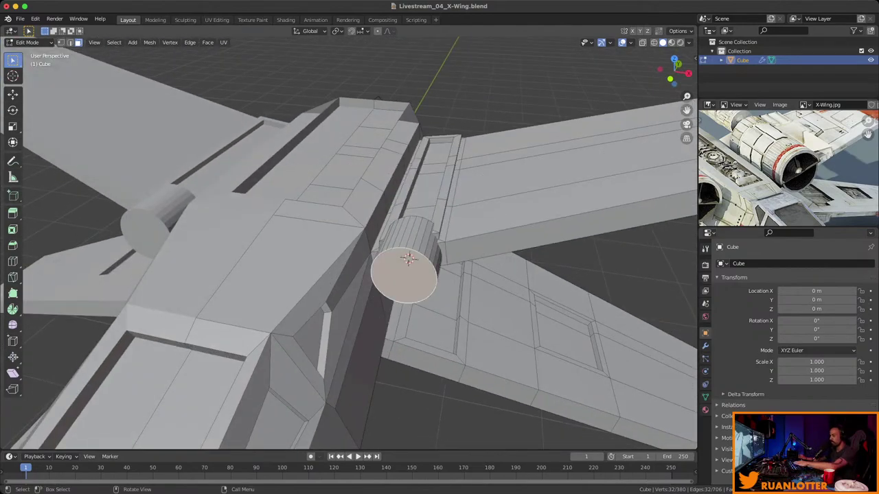
key("ctrl+l")
middle_click_drag(412, 261, 535, 245)
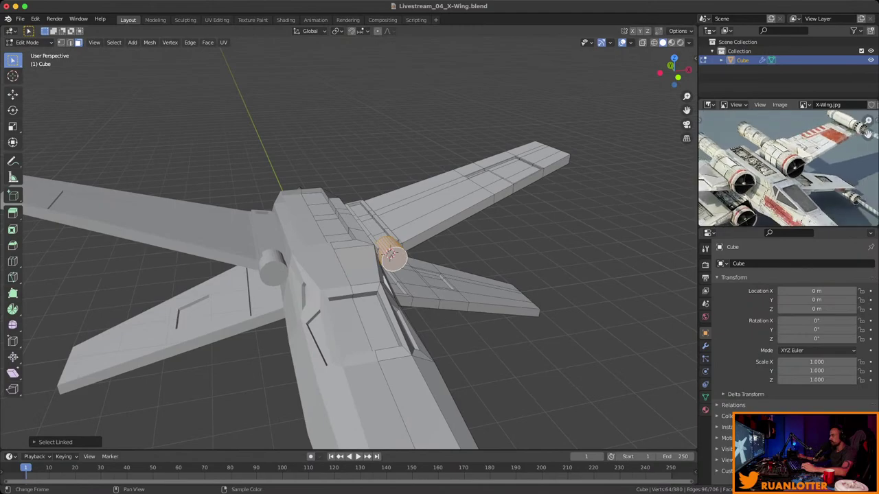
middle_click_drag(385, 274, 356, 251)
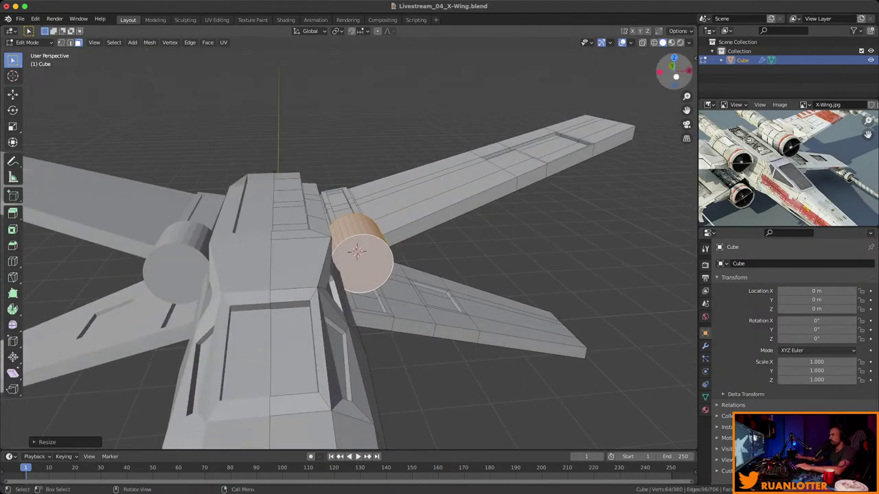
From the front view, move the engine cylinders against the fuselage and raise them slightly.
key("KP_1")
key("g")
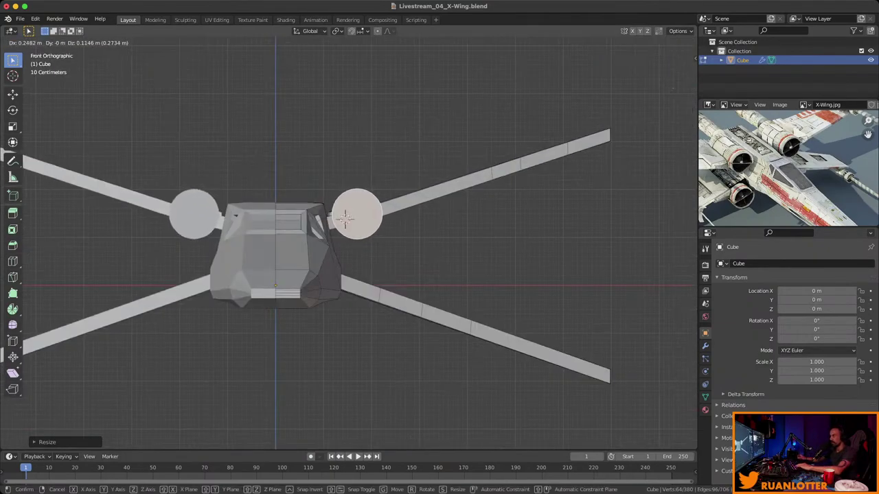
left_click(345, 218)
key("g")
left_click(346, 217)
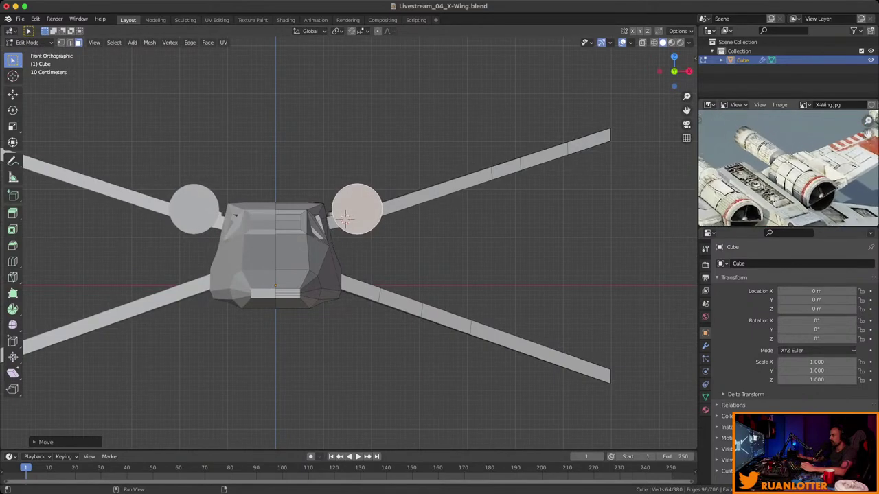
Slide the upper engine cylinders along global Y so they sit over the wing roots.
middle_click_drag(346, 219, 427, 217)
key("g")
key("y")
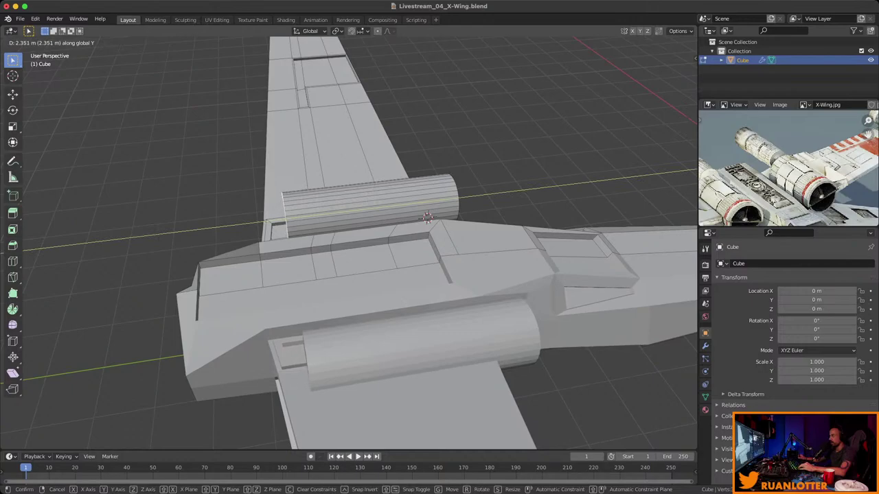
left_click(427, 217)
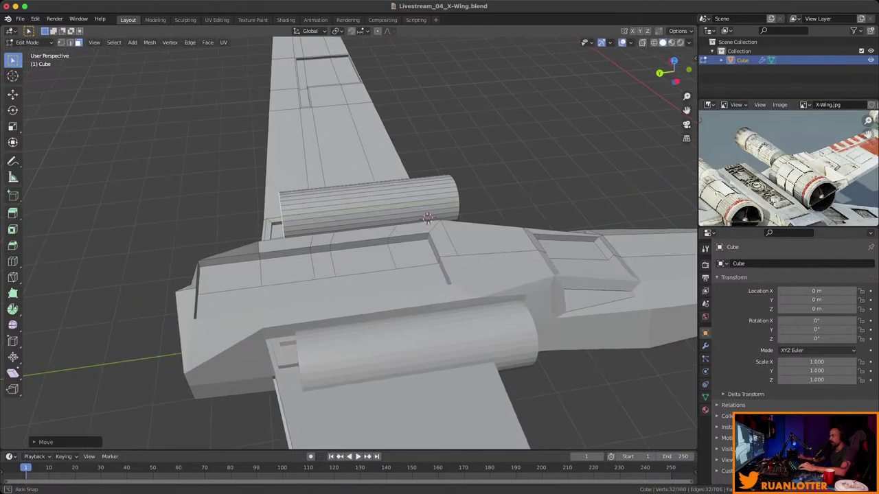
Zoom in and select the engine's front cap face.
middle_click_drag(427, 217, 368, 257)
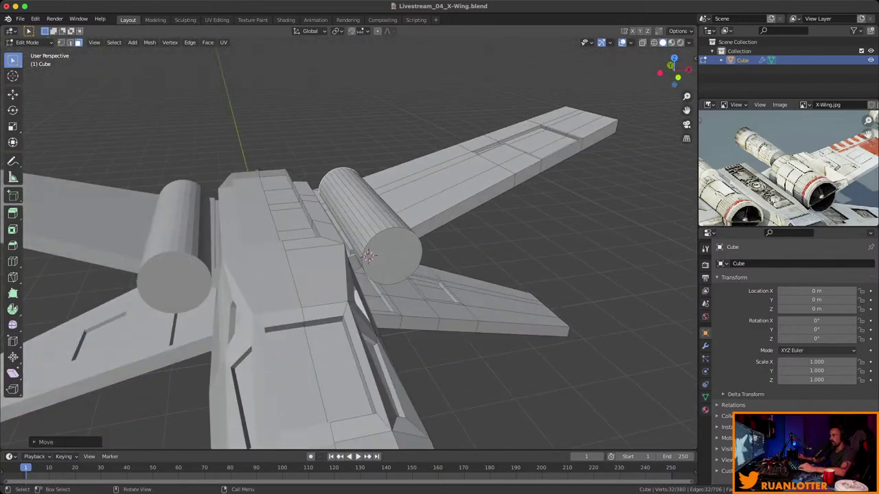
scroll(369, 256, "up", 2)
left_click(373, 259)
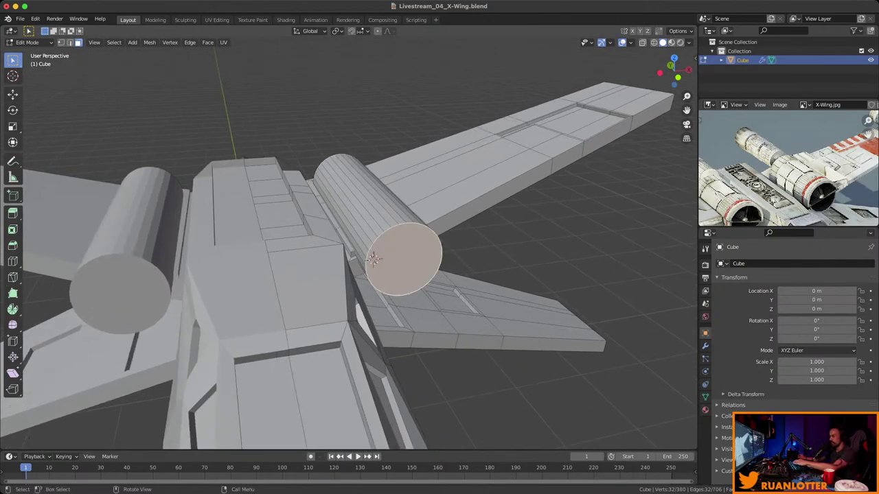
Inset the engine's front cap, push it inward and scale it down into a recessed cone.
key("i")
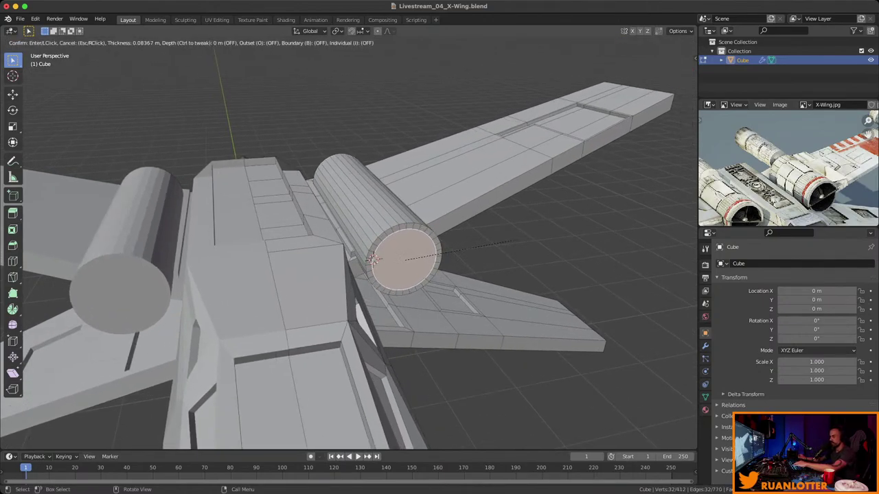
left_click(373, 259)
key("e")
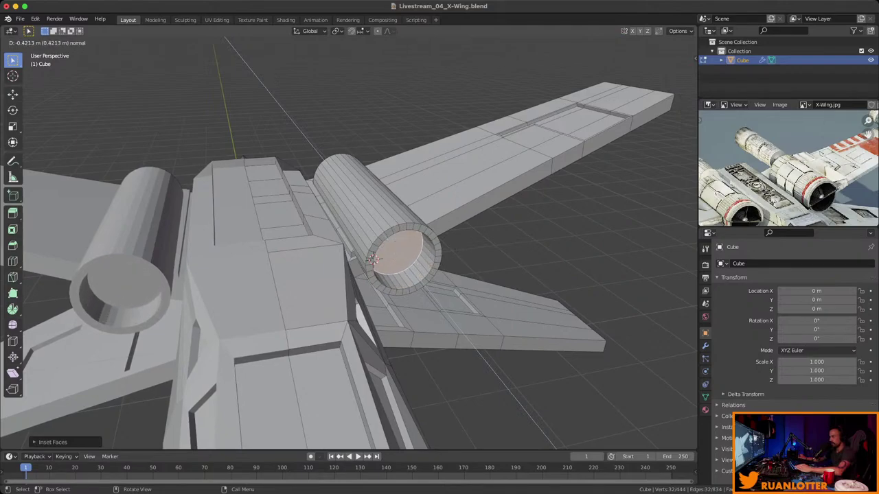
left_click(522, 232)
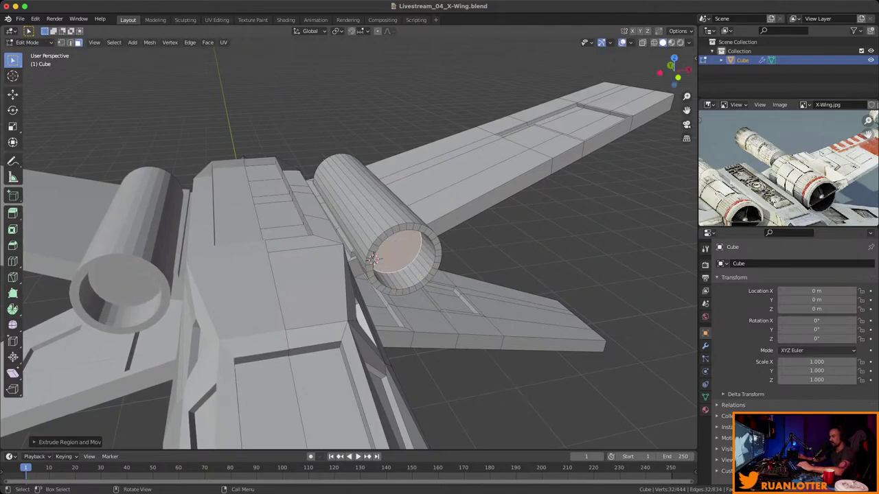
key("s")
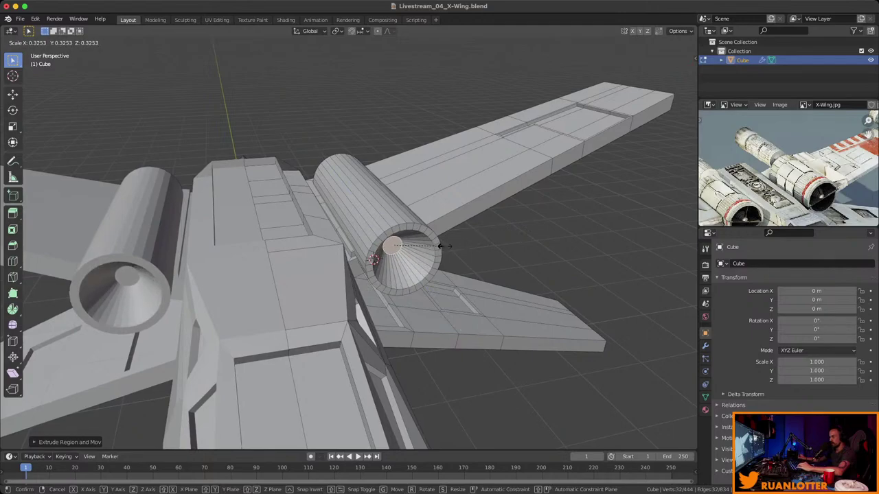
left_click(441, 245)
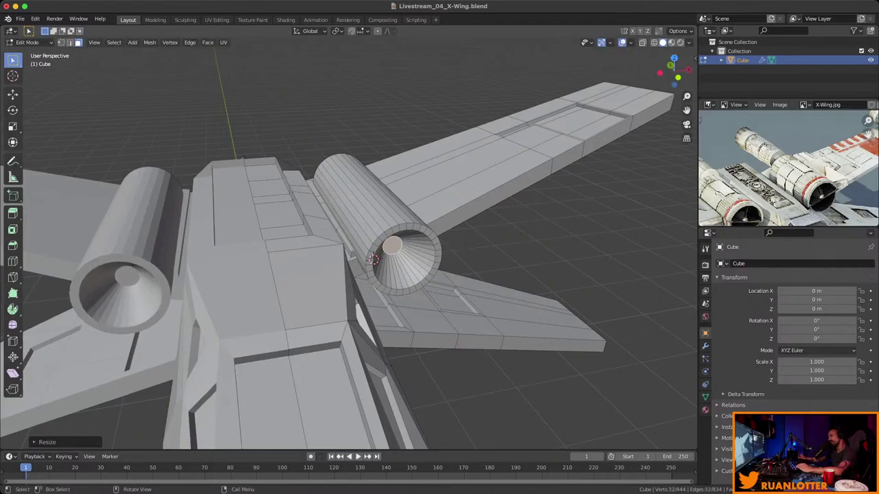
Inset the cone tip, extrude it into a rod tapered to a point, and return to Object Mode.
key("i")
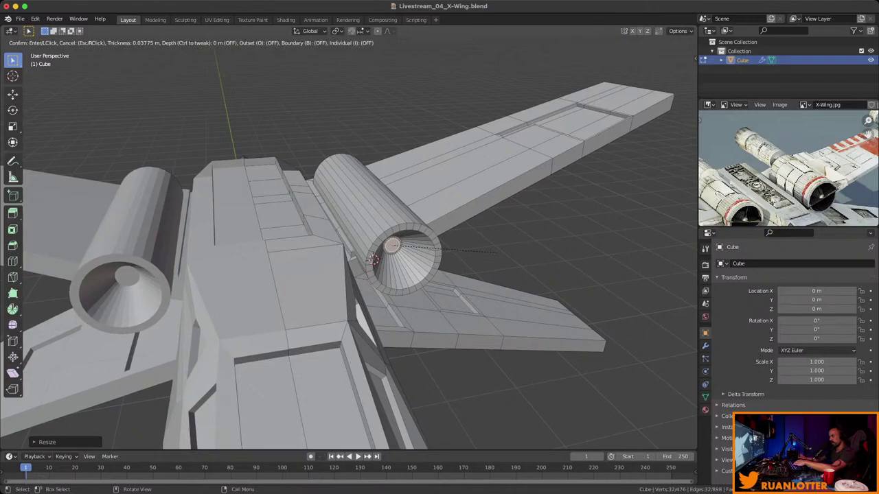
left_click(496, 252)
key("e")
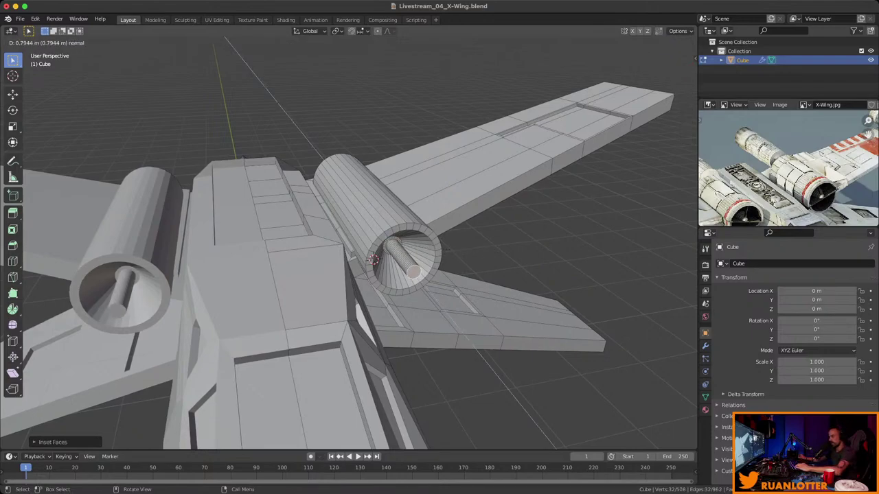
left_click(515, 247)
key("s")
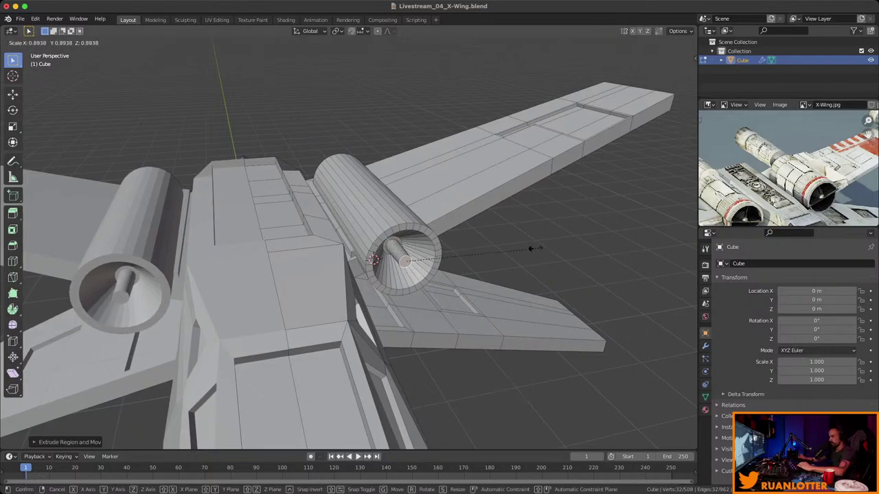
left_click(509, 248)
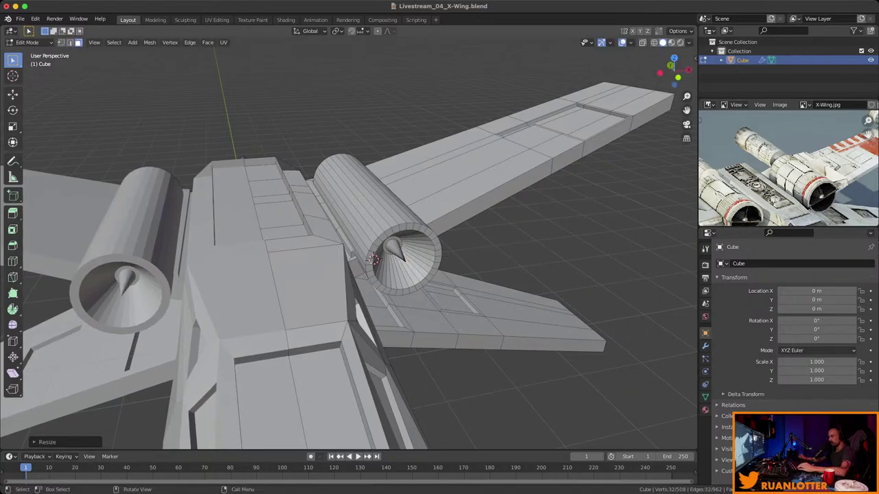
key("Tab")
middle_click_drag(509, 248, 343, 213)
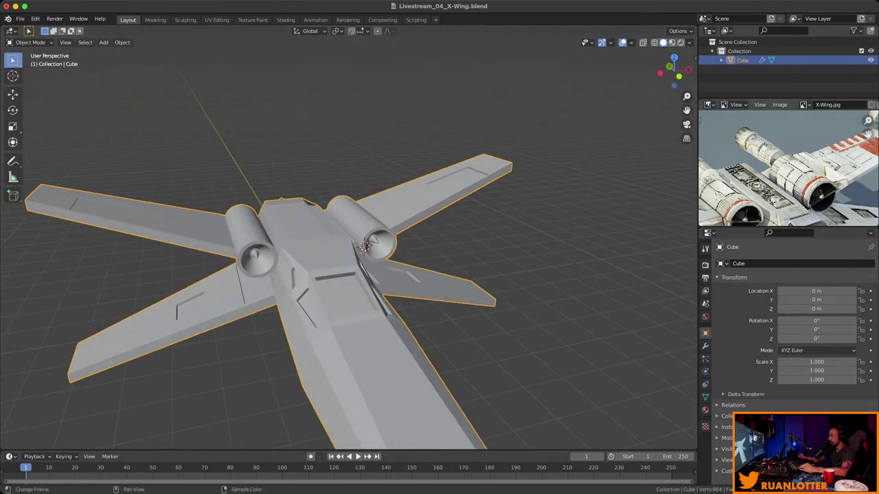
Reposition the reference photo, re-enter Edit Mode and zoom in on the right upper engine.
middle_click_drag(789, 192, 792, 148)
scroll(792, 148, "down", 1)
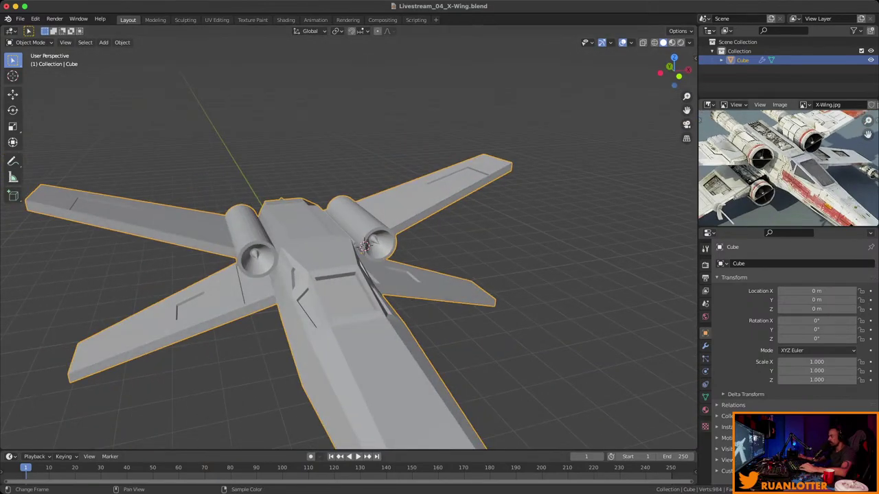
middle_click_drag(344, 274, 371, 275)
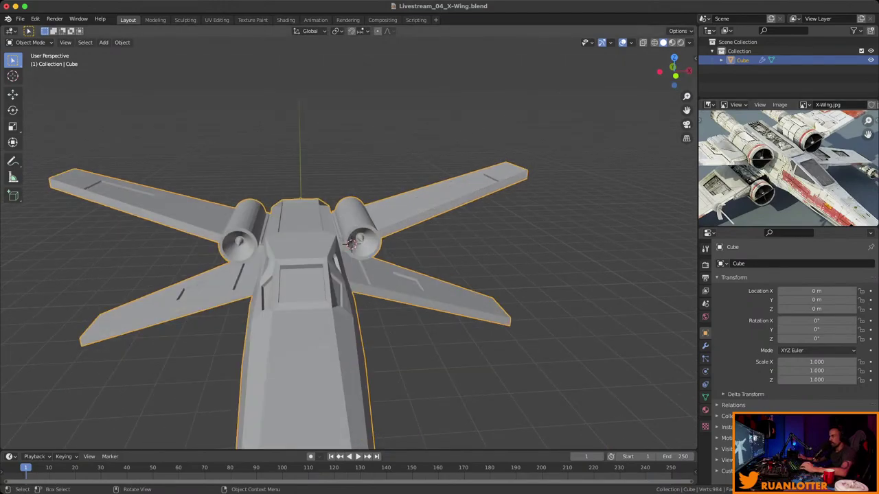
middle_click_drag(351, 242, 302, 254)
key("Tab")
scroll(332, 257, "up", 3)
scroll(323, 255, "up", 3)
key("ctrl+r")
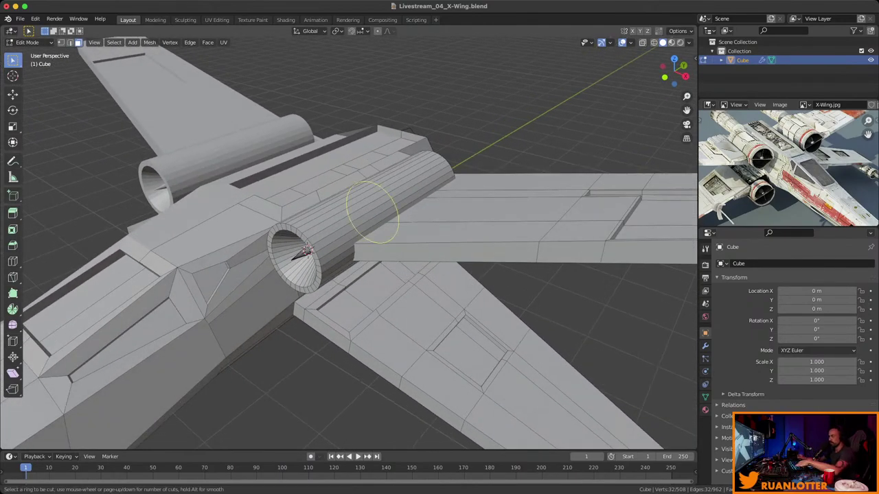
left_click(302, 254)
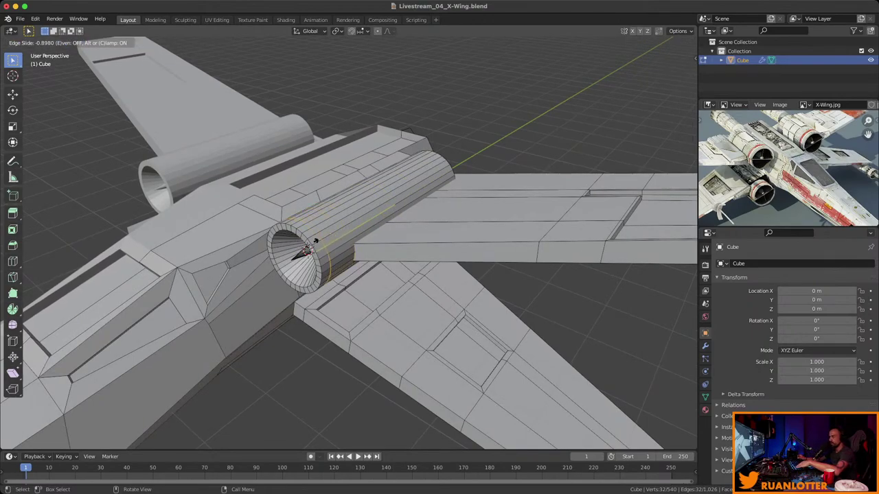
left_click(313, 240)
key("ctrl+r")
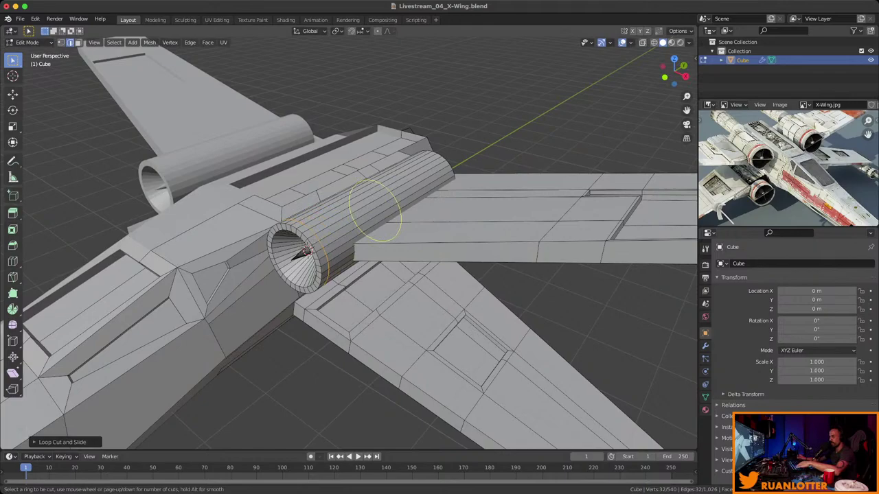
left_click(374, 209)
left_click(336, 232)
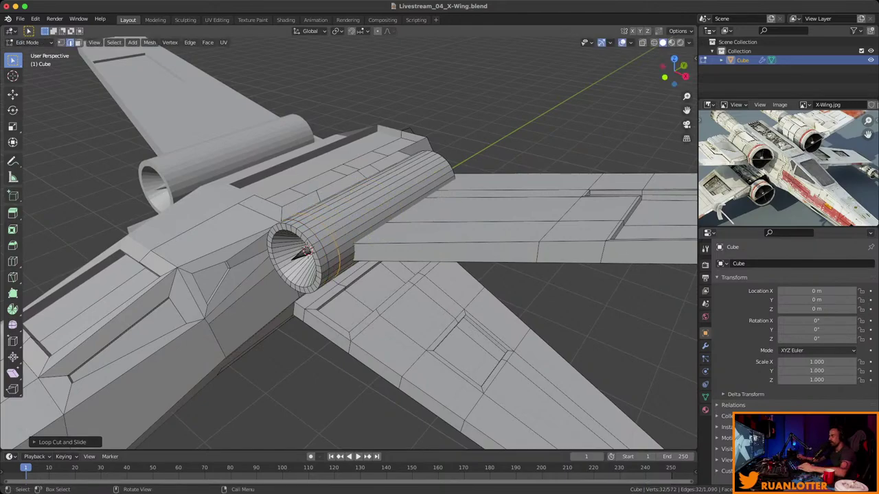
middle_click_drag(309, 254, 288, 268)
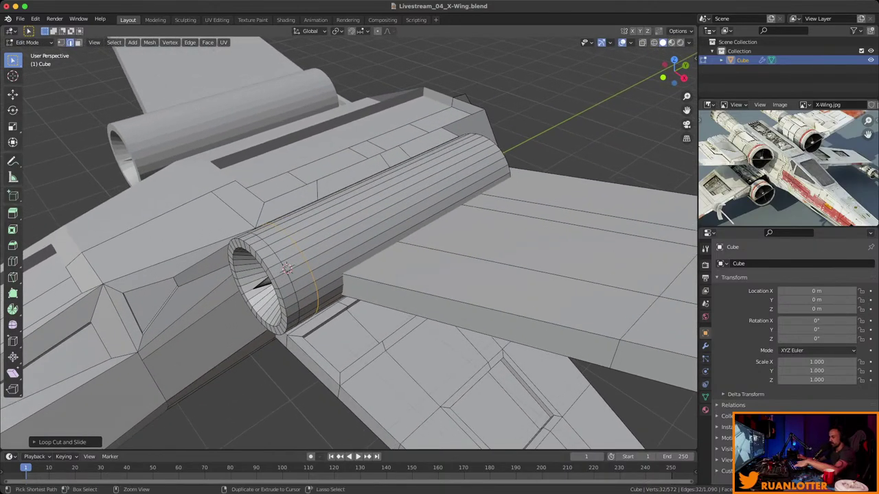
left_click(385, 221)
left_click(385, 220)
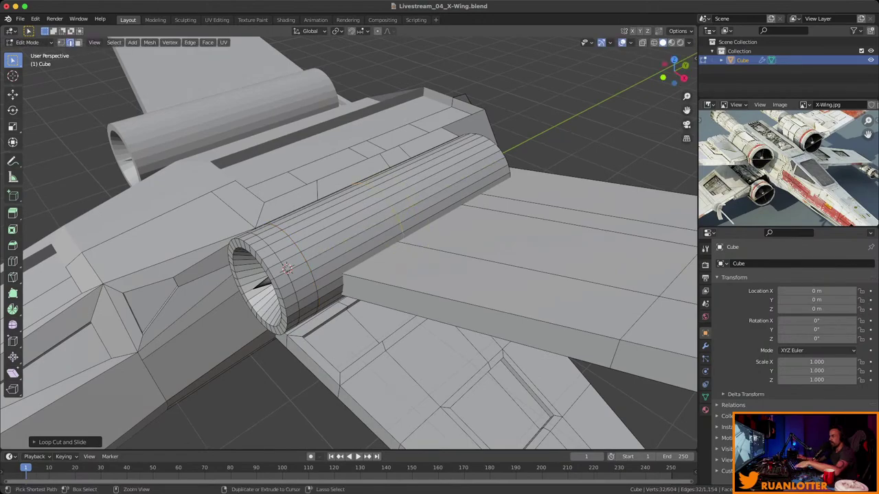
left_click(459, 180)
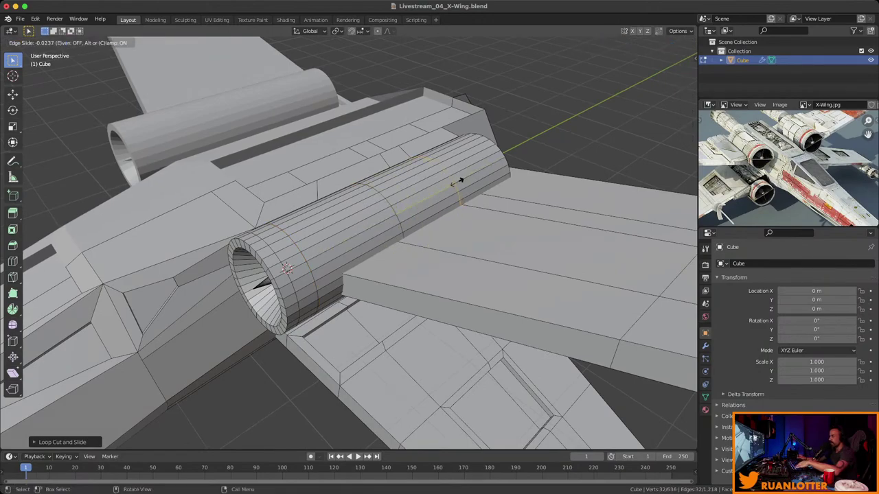
left_click(460, 178)
middle_click_drag(460, 179, 430, 191)
key("alt+a")
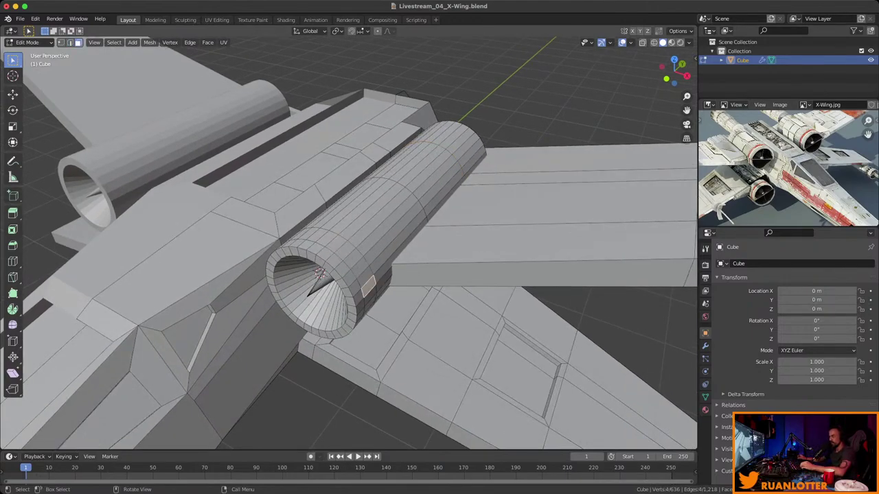
left_click(347, 257, "alt")
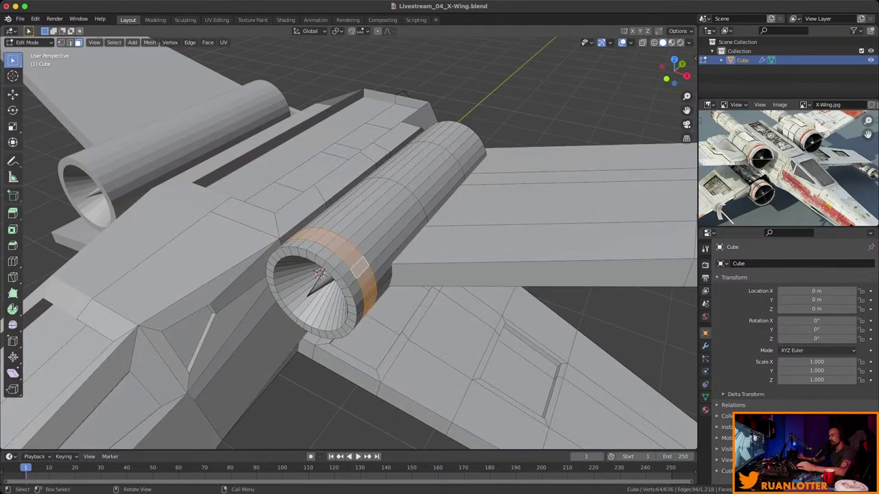
middle_click_drag(347, 258, 477, 219)
scroll(349, 243, "up", 3)
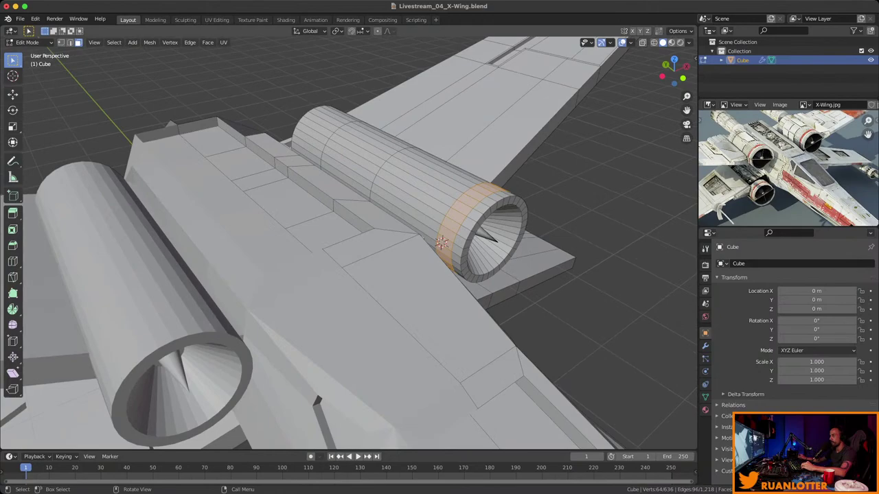
scroll(349, 244, "down", 5)
mouse_move(349, 244)
middle_mouse_down()
mouse_move(374, 234)
mouse_move(353, 241)
middle_mouse_up()
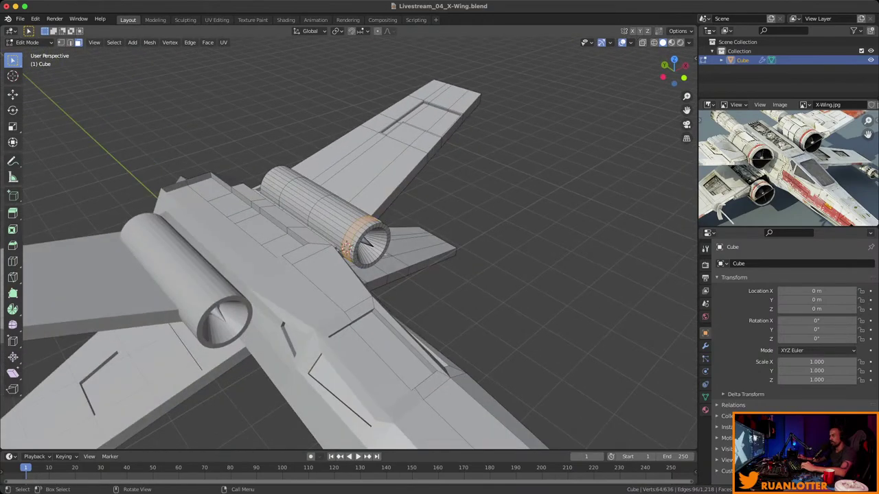
scroll(345, 250, "up", 3)
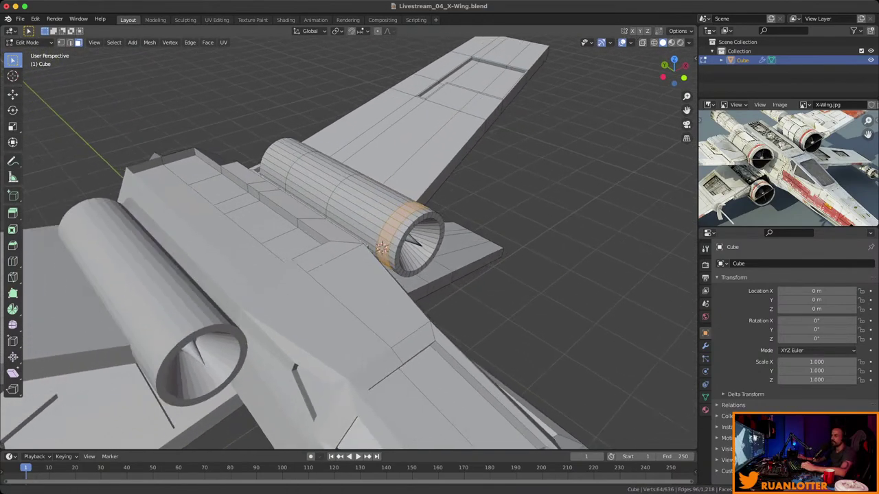
scroll(344, 250, "up", 3)
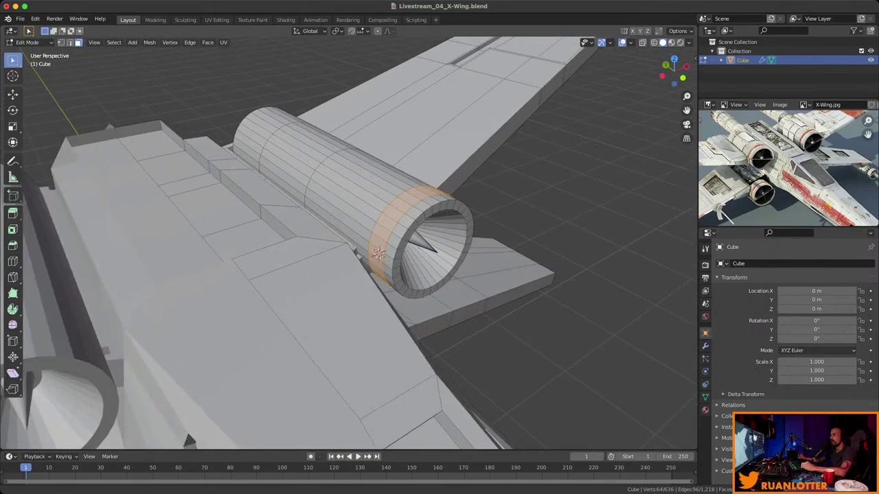
Start extruding the nacelle's end ring, then cancel and undo it.
middle_click_drag(345, 250, 247, 226)
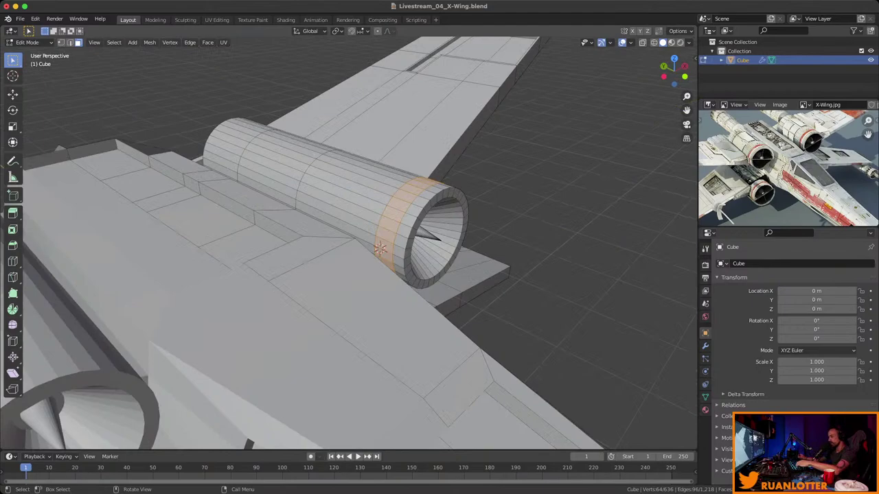
key("e")
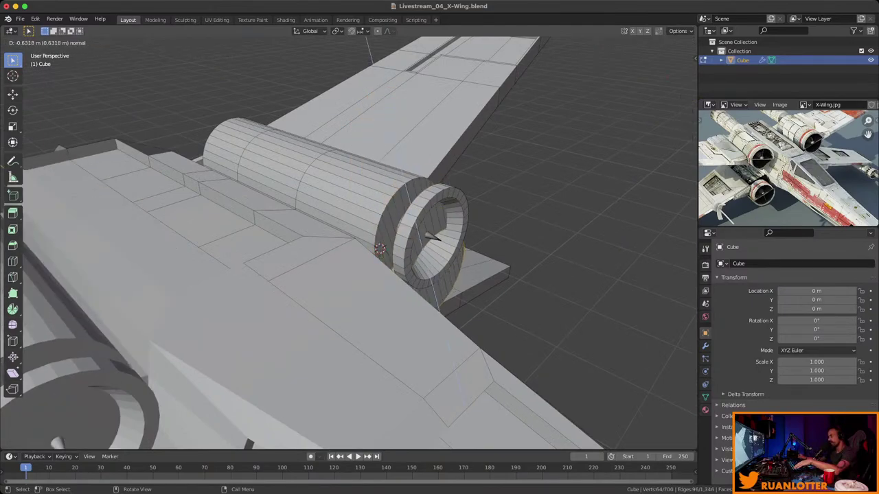
right_click(432, 237)
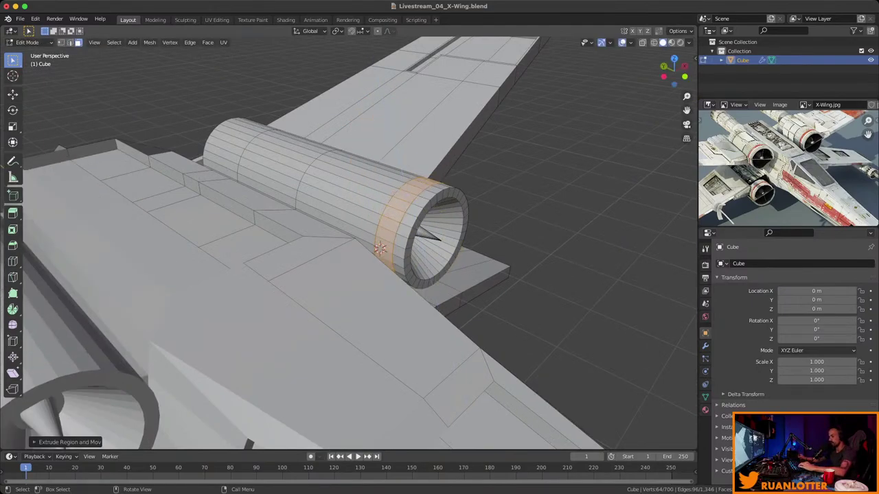
key("ctrl+z")
Extrude the end ring along normals into a thick collar, then select a face band along the nacelle.
middle_click_drag(385, 227, 261, 228)
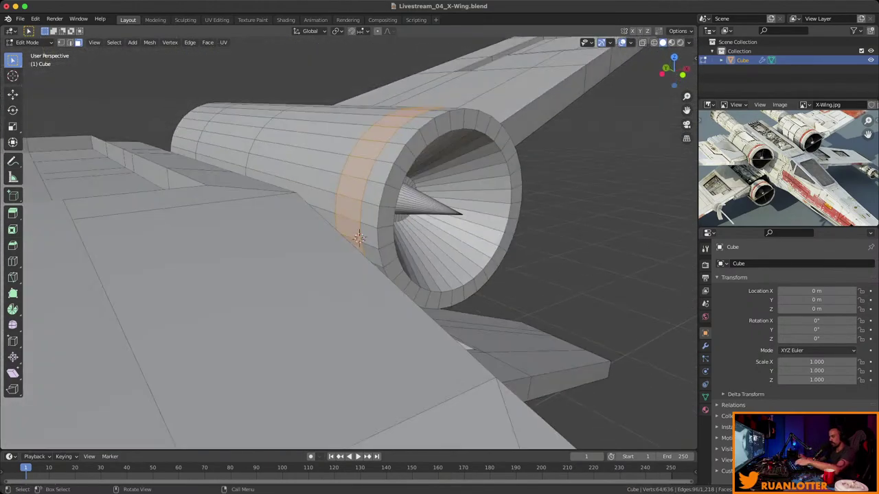
middle_click_drag(358, 237, 356, 277)
key("alt+e")
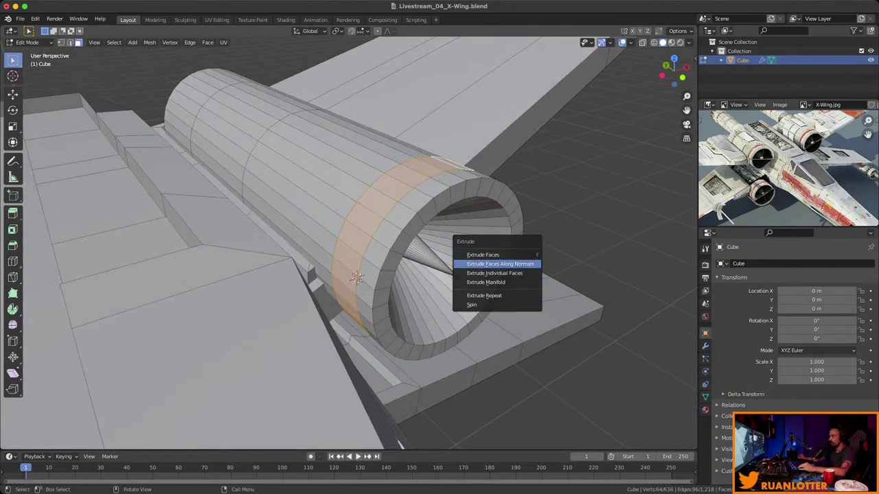
left_click(500, 264)
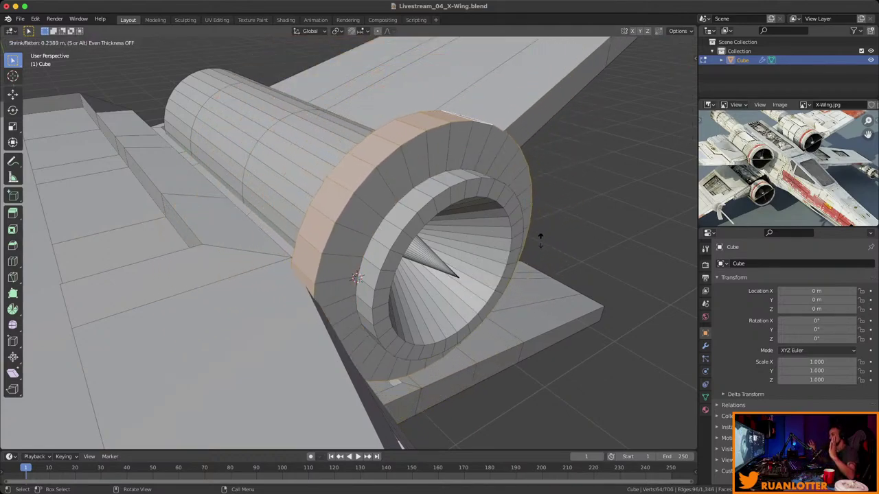
left_click(489, 261)
middle_click_drag(490, 261, 412, 214)
left_click(404, 214, "ctrl")
Inset the selected face band, sink it slightly inward as a recessed groove, and deselect everything.
key("i")
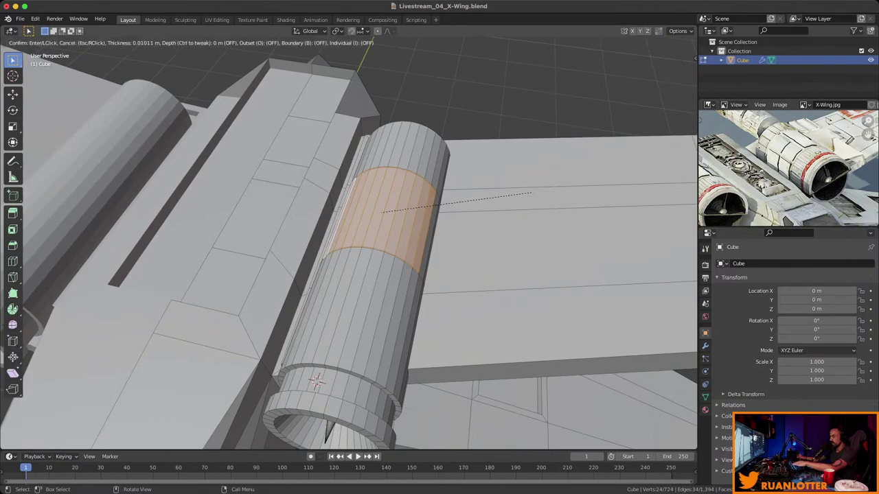
left_click(525, 194)
middle_click_drag(525, 195, 477, 211)
key("e")
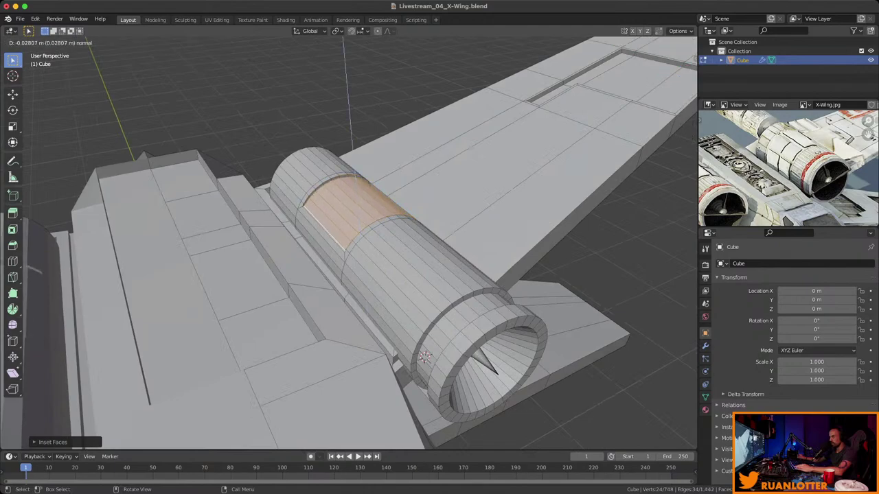
left_click(425, 357)
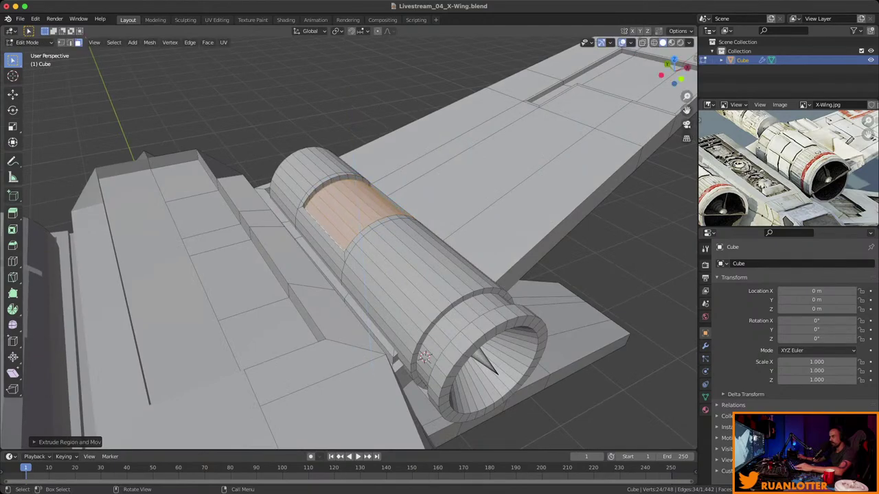
middle_click_drag(425, 357, 356, 370)
key("alt+a")
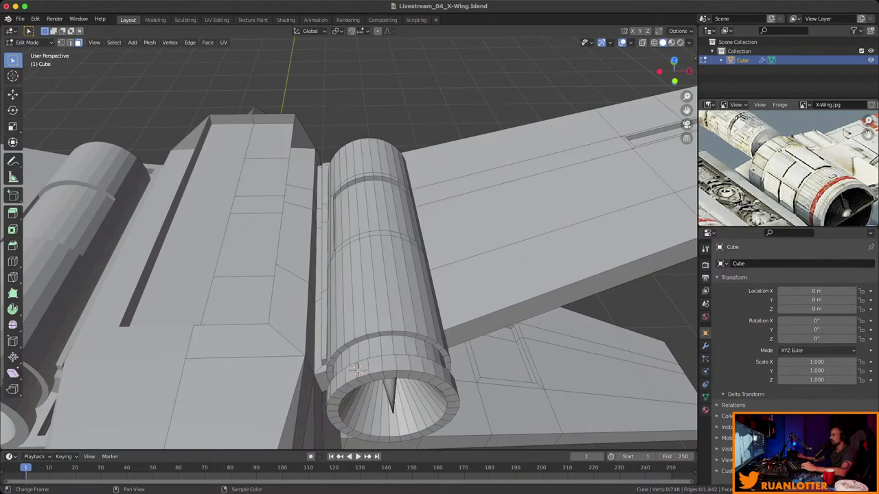
middle_click_drag(357, 370, 198, 172)
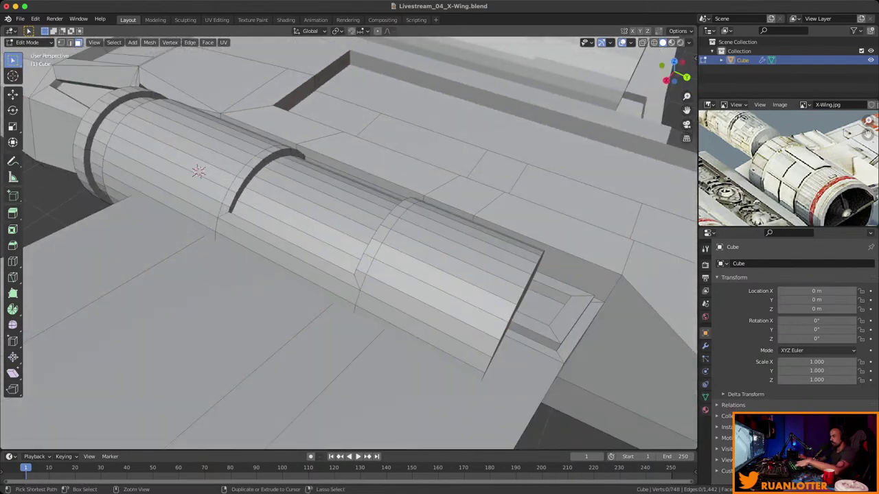
Add an edge loop near the front section of the engine nacelle.
key("ctrl+r")
left_click(426, 309)
left_click(509, 291)
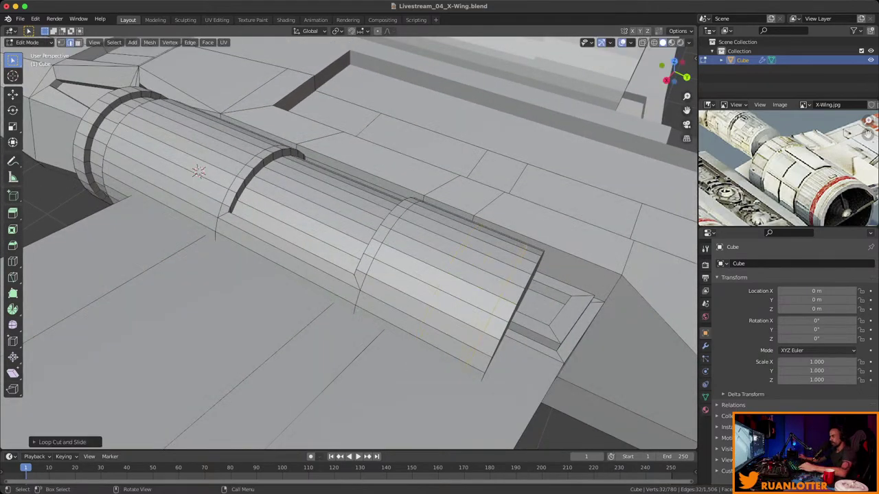
middle_click_drag(510, 291, 439, 312)
In face select mode, select three face strips across the top of the nacelle's front.
left_click(426, 258)
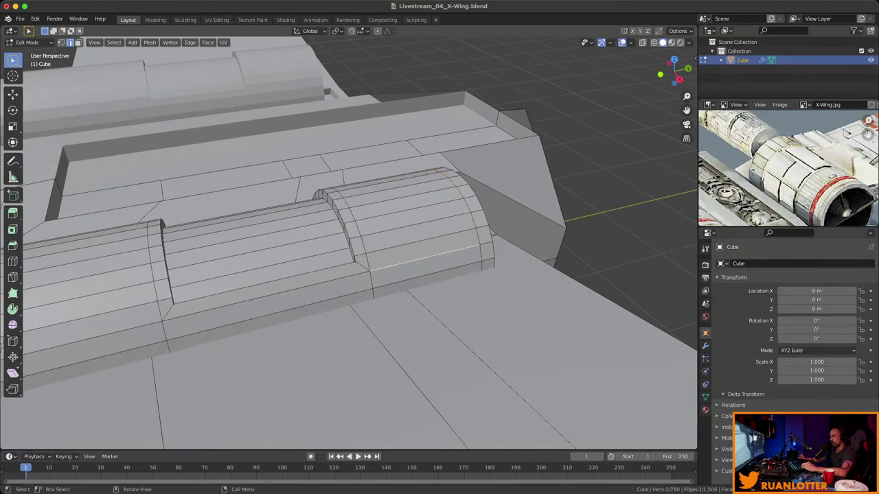
key("3")
left_click(412, 264)
middle_click_drag(412, 265, 484, 257)
left_click(440, 199, "ctrl")
left_click(371, 268, "ctrl")
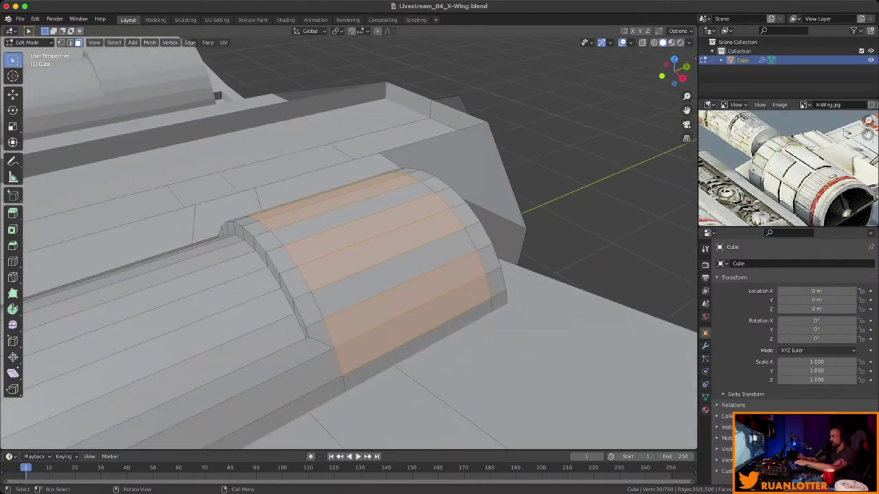
Inset the three selected strips and extrude them along their normals into raised blocks.
key("i")
left_click(606, 219)
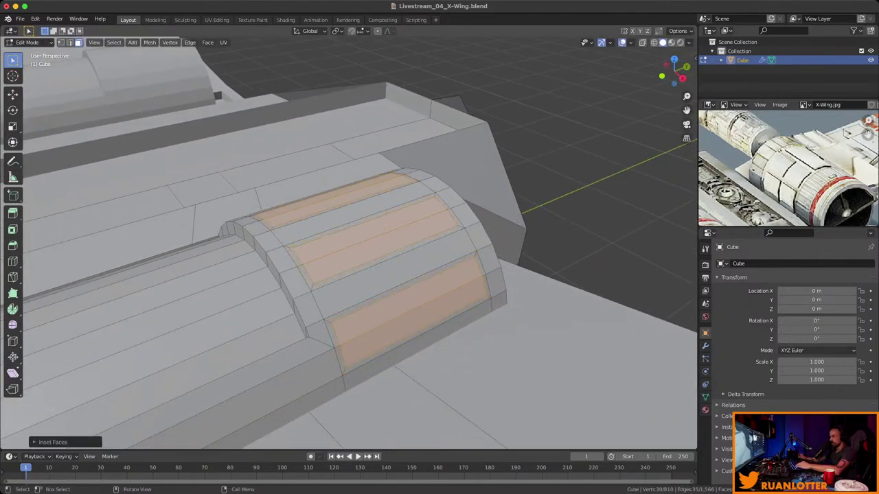
middle_click_drag(606, 219, 556, 181)
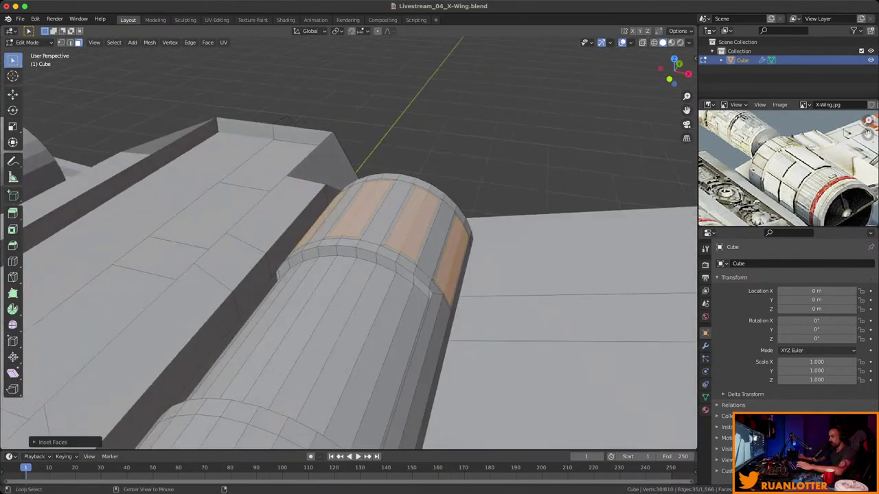
key("alt+e")
left_click(520, 273)
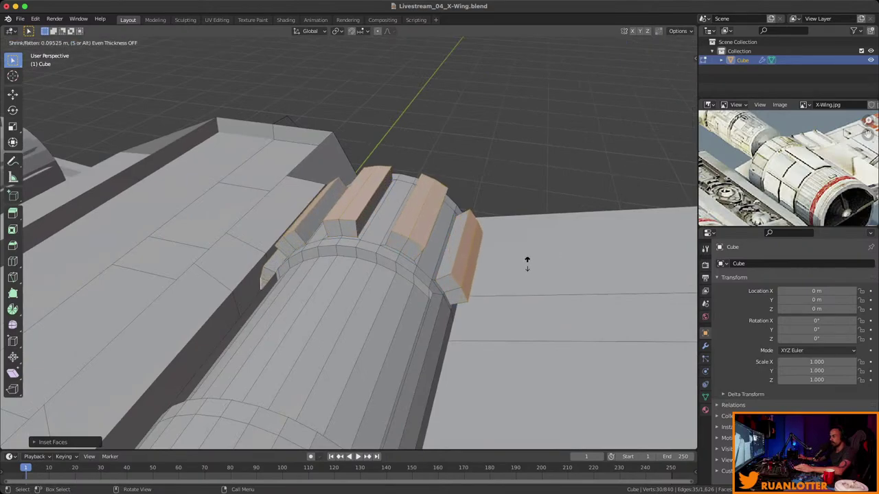
left_click(528, 263)
Set the pivot to Individual Origins and scale each block top inward about its own centre.
middle_click_drag(261, 283, 285, 292)
key("s")
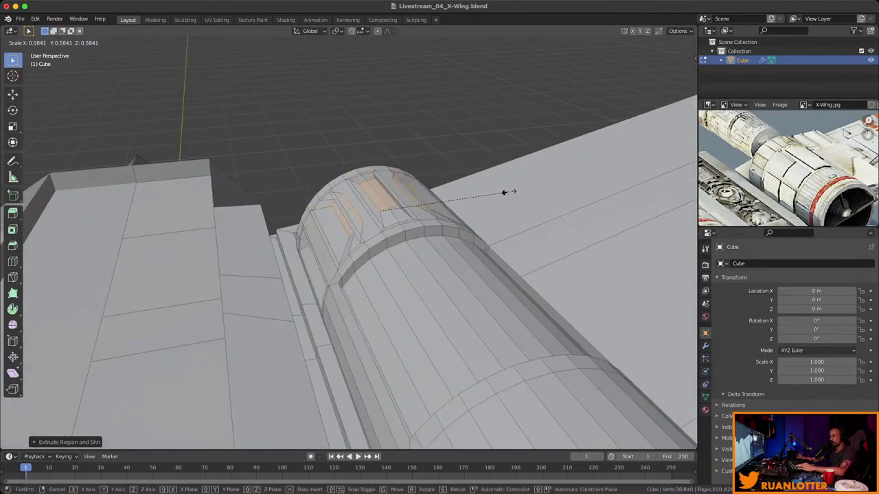
left_click(529, 180)
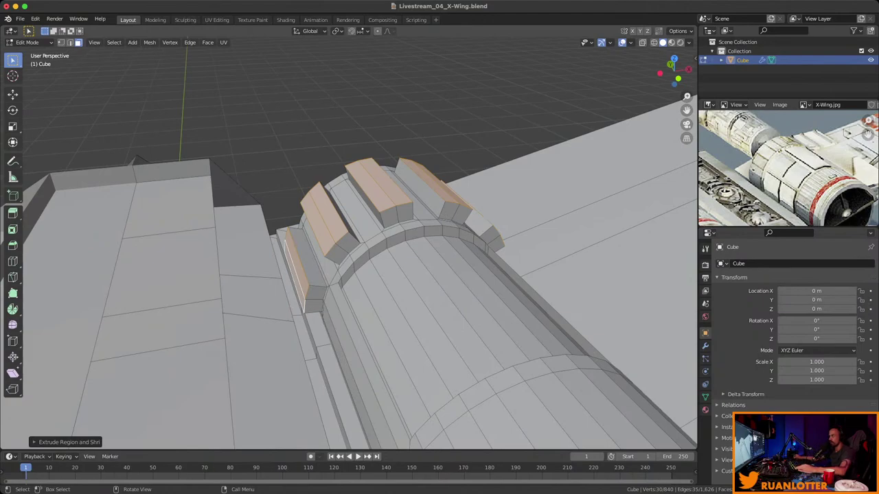
left_click(337, 31)
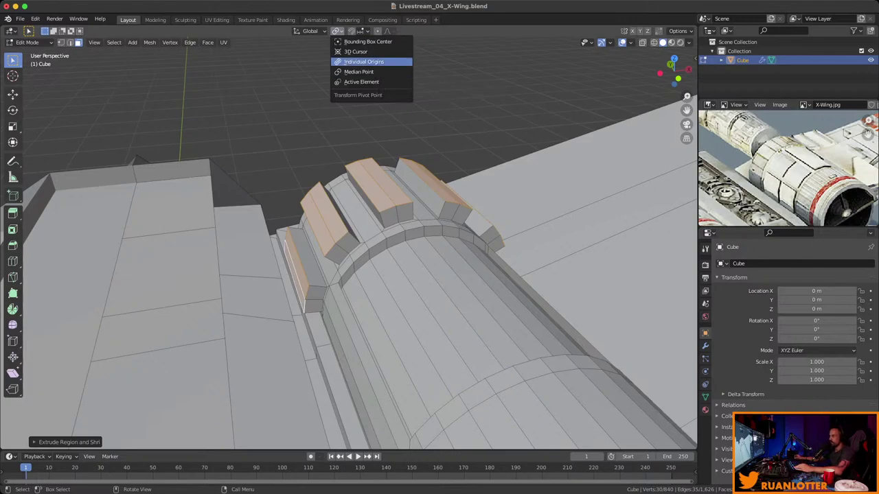
left_click(363, 62)
key("s")
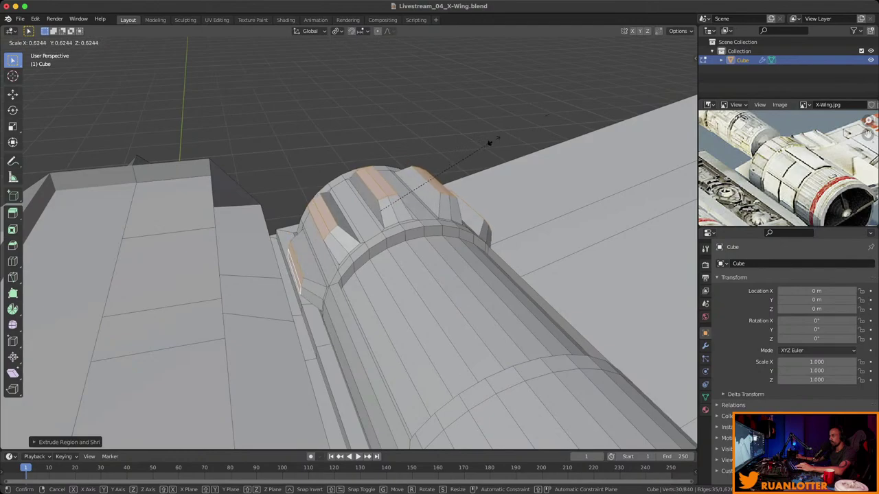
left_click(451, 161)
middle_click_drag(452, 161, 405, 180)
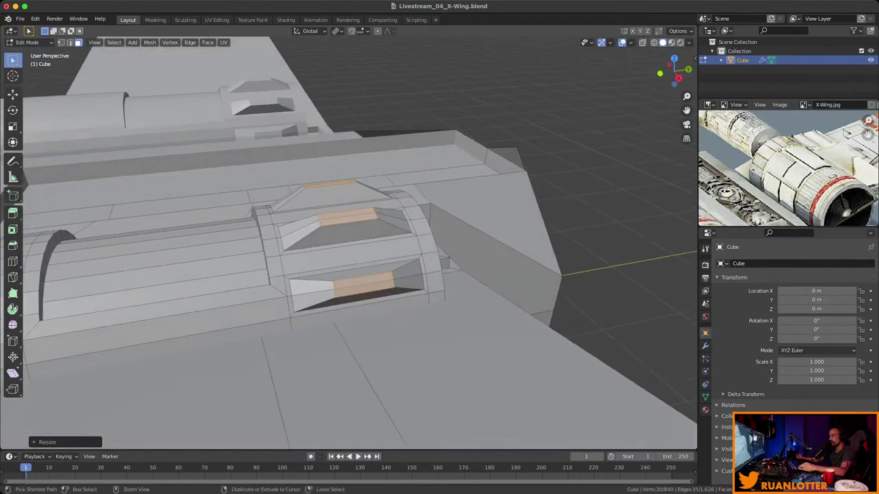
scroll(349, 243, "down", 8)
scroll(348, 244, "up", 8)
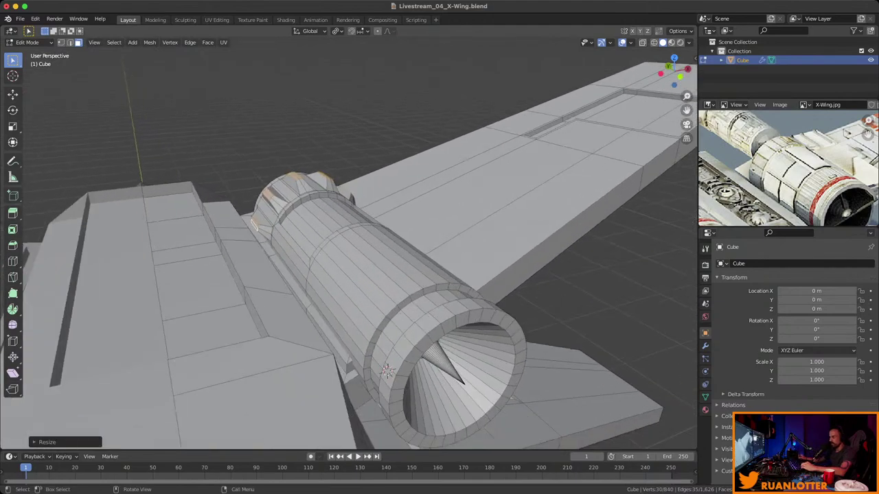
middle_click_drag(349, 243, 335, 245)
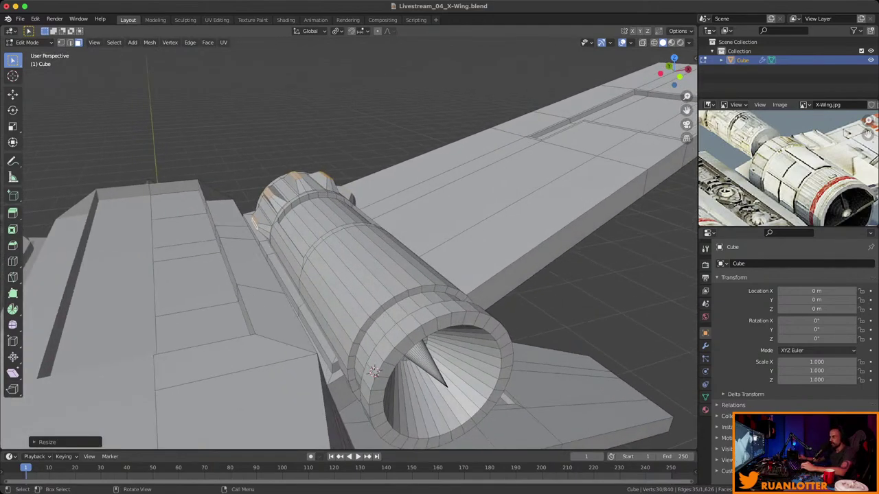
Select two neighbouring thin panel faces on the engine nacelle.
left_click(338, 288)
middle_click_drag(338, 288, 333, 254)
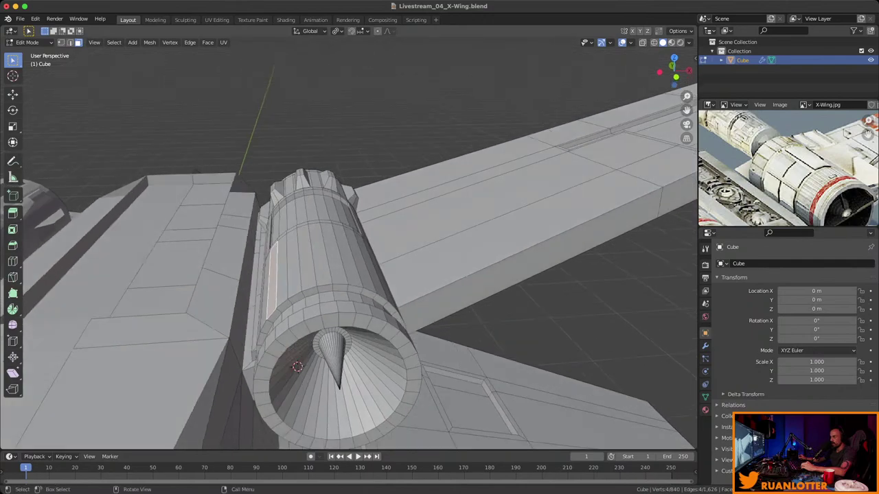
scroll(790, 168, "down", 5)
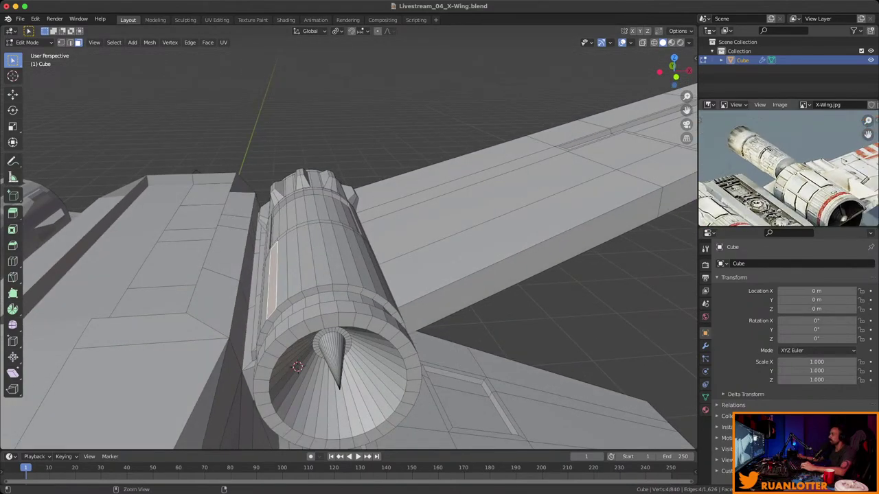
middle_click_drag(385, 274, 337, 235)
left_click(314, 230, "shift")
middle_click_drag(314, 383, 292, 405)
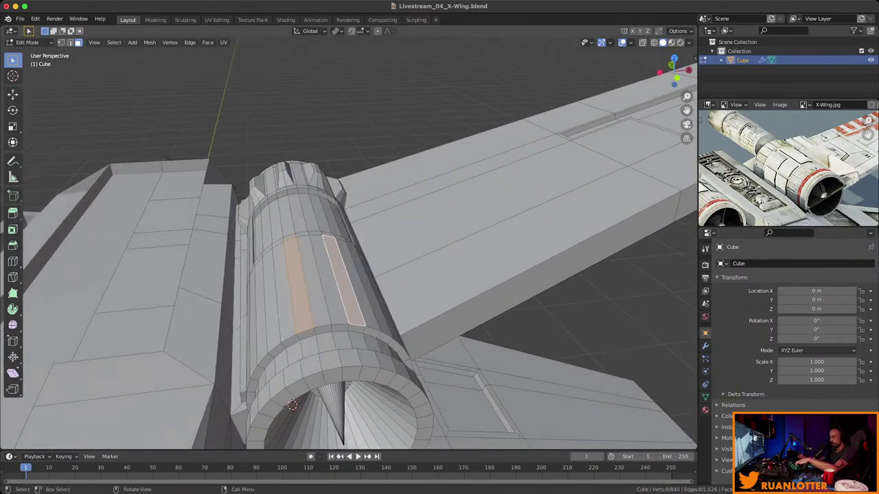
middle_click_drag(292, 405, 258, 356)
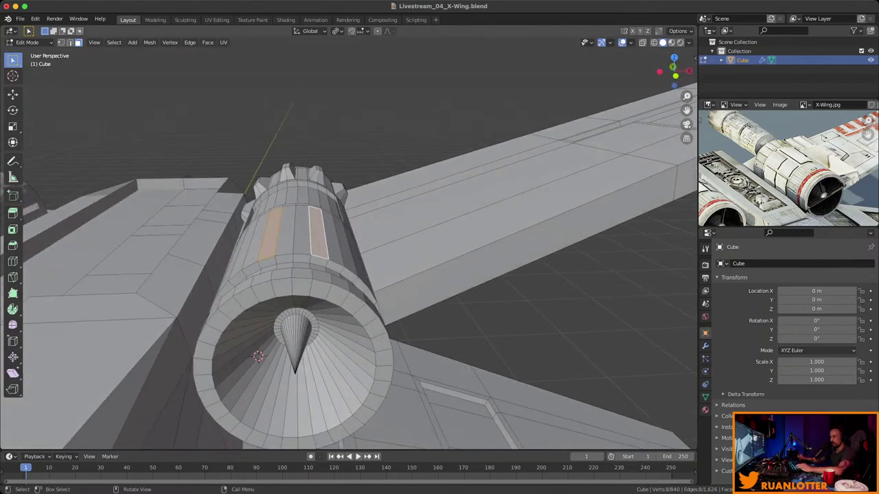
Extrude the panel faces along normals and taper their tops about Individual Origins into fins.
key("alt+e")
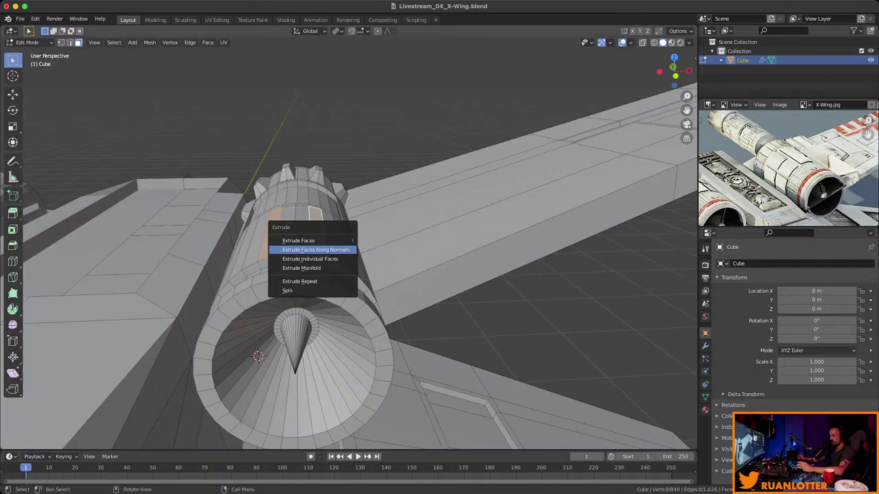
left_click(315, 250)
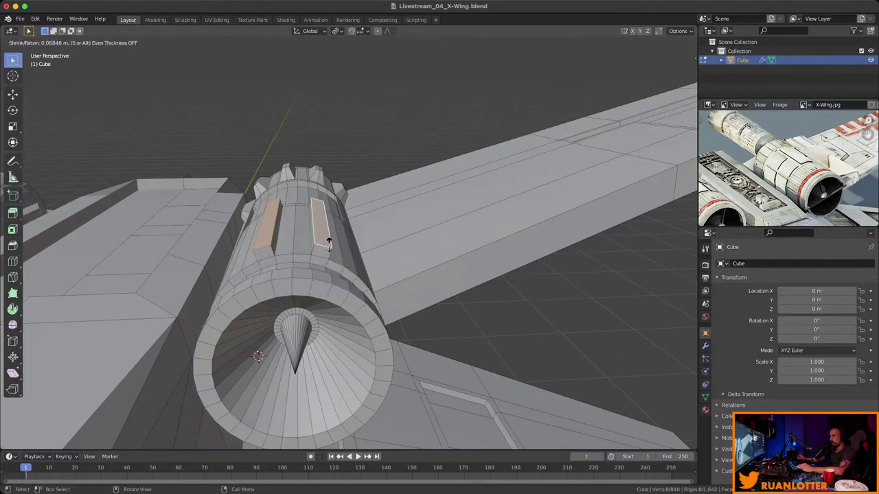
left_click(334, 232)
middle_click_drag(333, 232, 344, 233)
middle_click_drag(270, 358, 412, 206)
left_click(337, 31)
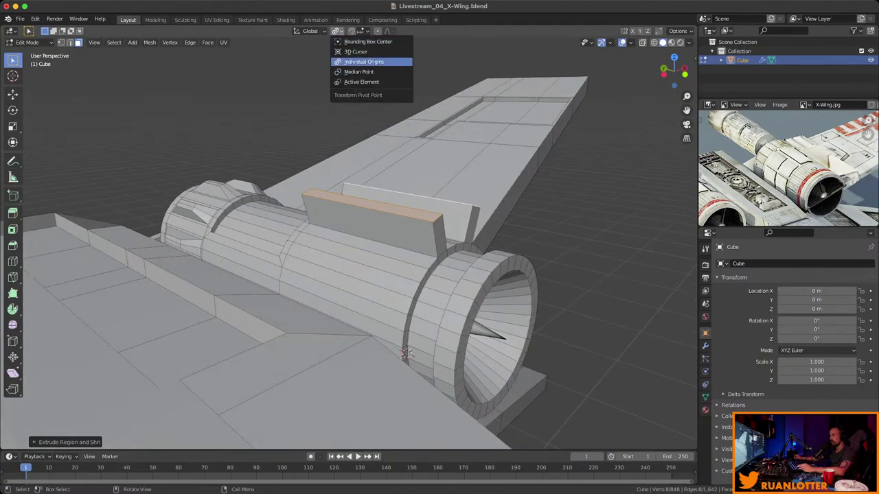
left_click(364, 62)
key("s")
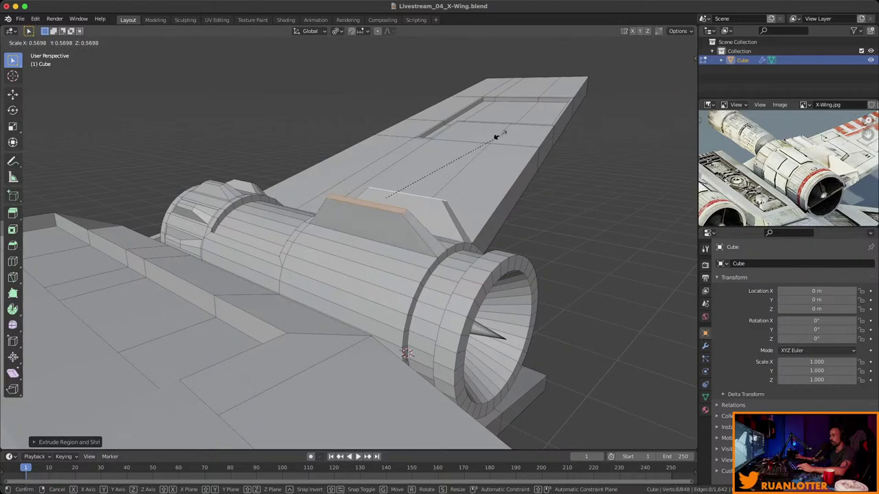
left_click(463, 142)
Save the X-Wing file and pan the reference photo to the engines.
middle_click_drag(407, 354, 364, 259)
key("super+s")
scroll(788, 168, "up", 2)
middle_click_drag(776, 158, 868, 175)
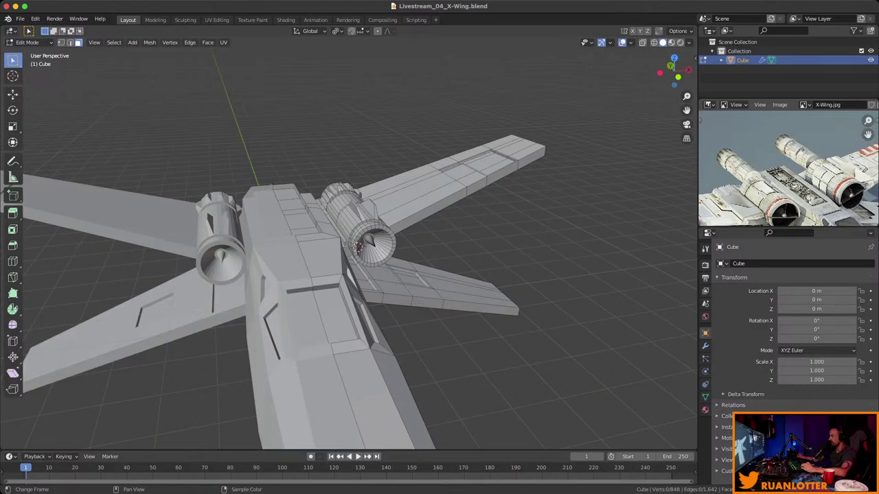
Select the engine's end-cap ring and compare it with the reference photo.
middle_click_drag(343, 261, 371, 254)
left_click(412, 264, "alt")
scroll(432, 220, "up", 2)
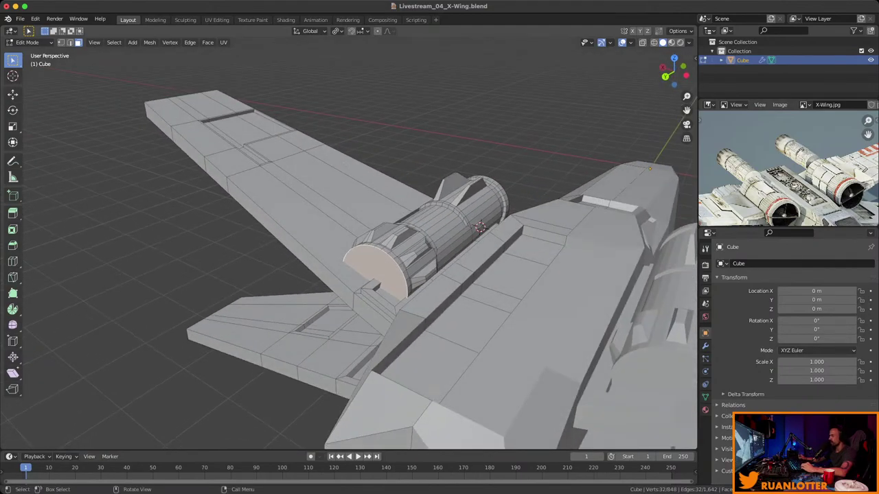
middle_click_drag(783, 172, 749, 177)
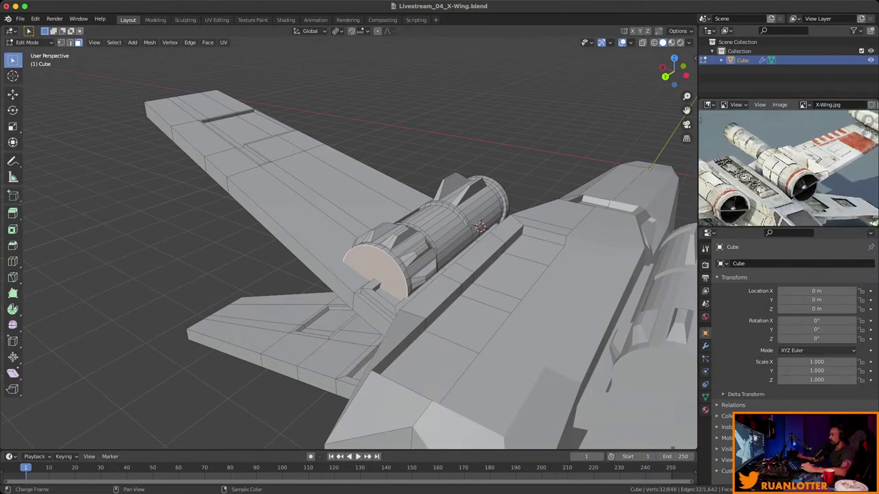
middle_click_drag(344, 247, 501, 251)
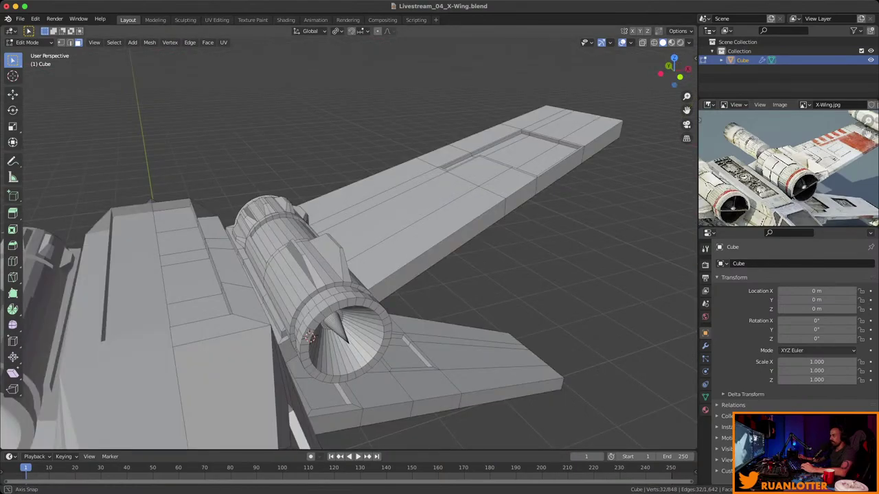
Save the file from Object Mode, then return to Edit Mode around the engine nozzle.
key("Tab")
scroll(348, 247, "down", 3)
key("ctrl+s")
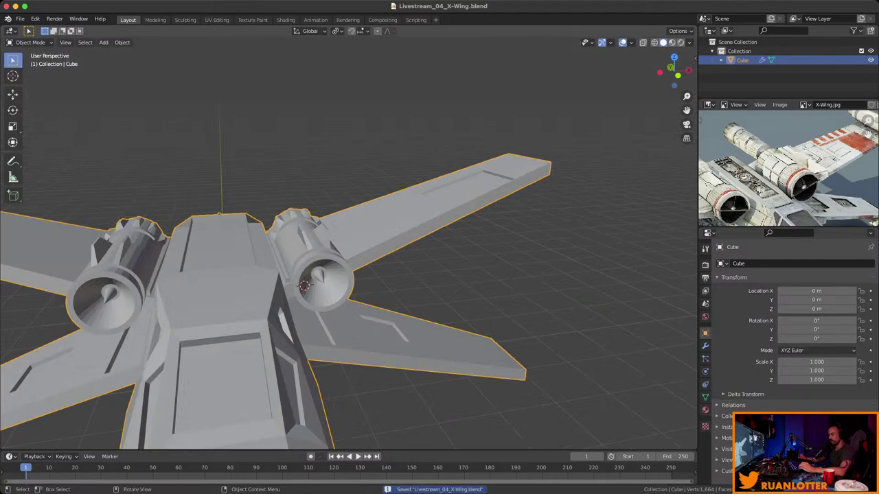
key("Tab")
middle_click_drag(349, 248, 218, 220)
scroll(348, 261, "up", 3)
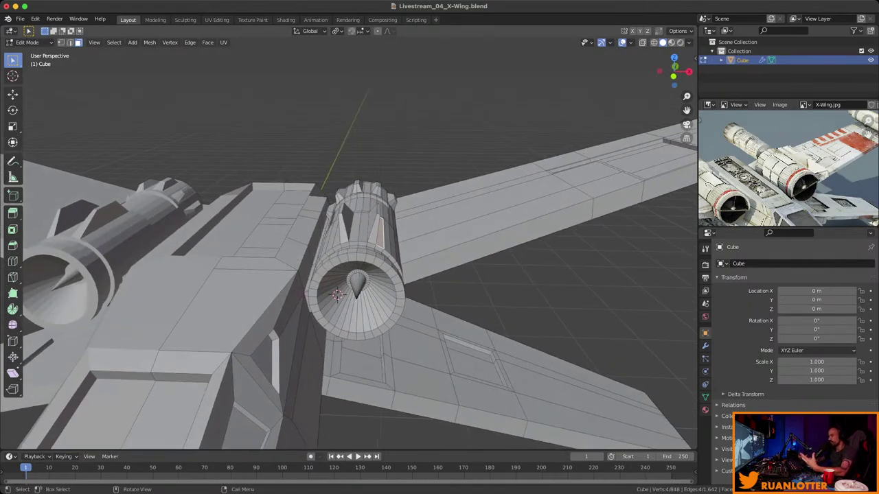
middle_click_drag(218, 219, 226, 218)
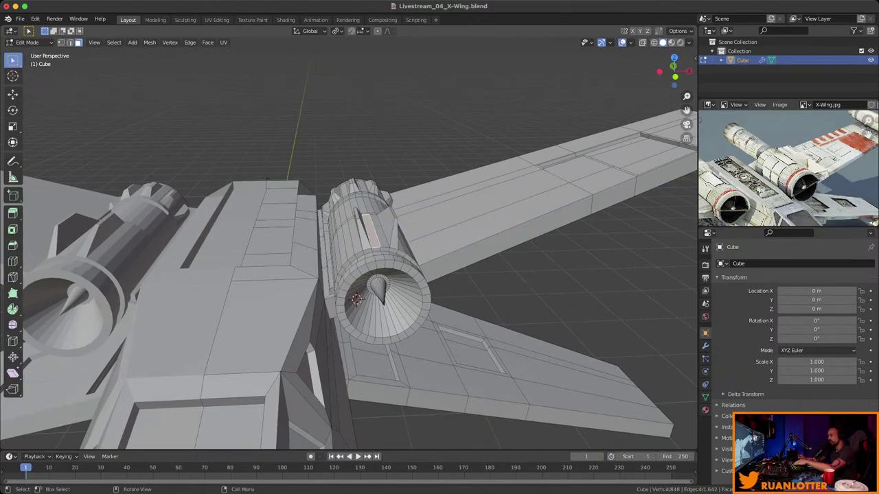
Select the engine nacelle and duplicate it, moving the copy straight down along Z.
key("l")
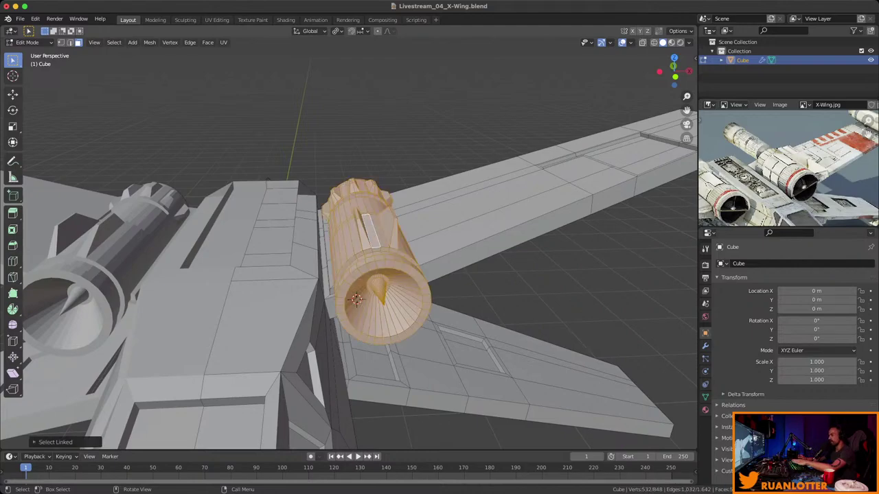
key("g")
key("Escape")
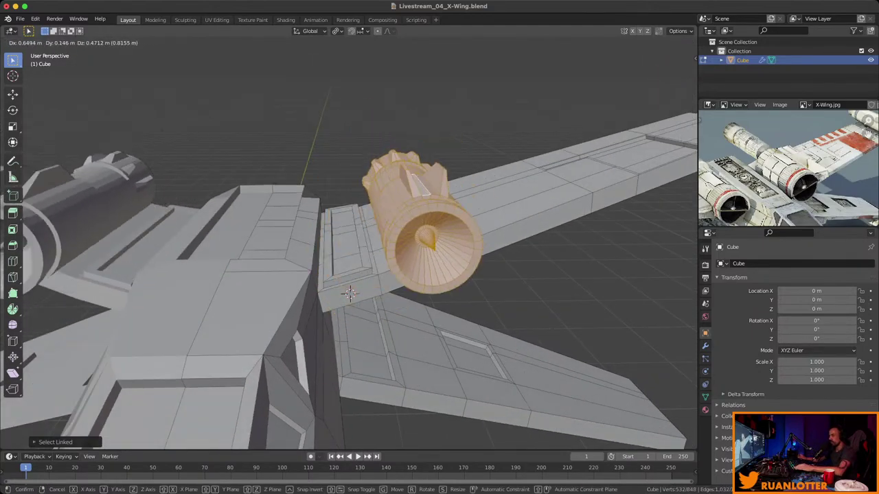
middle_click_drag(350, 294, 340, 246)
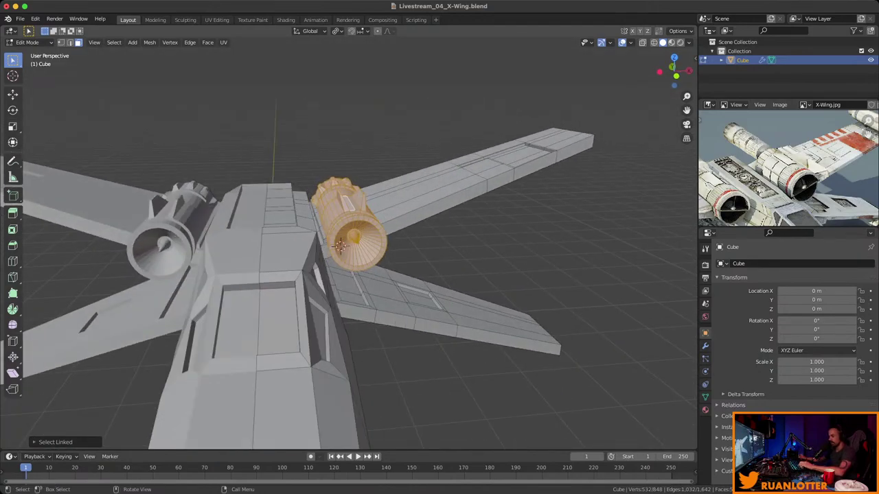
key("shift+d")
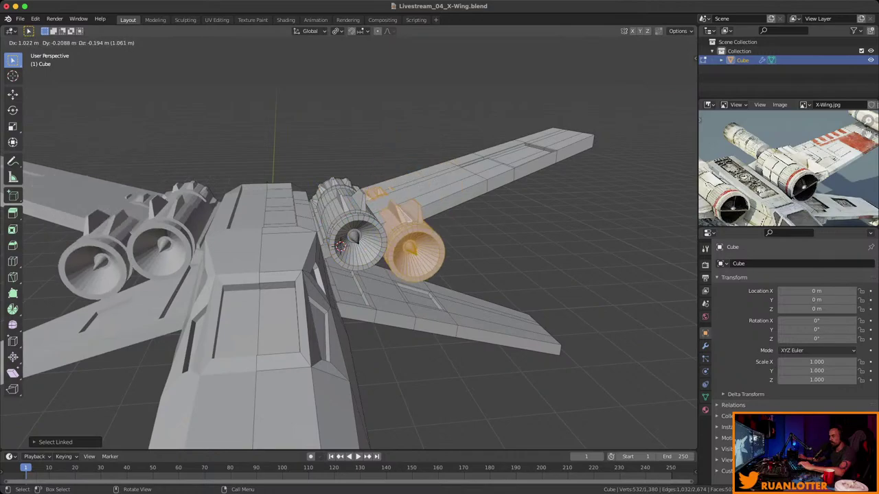
key("z")
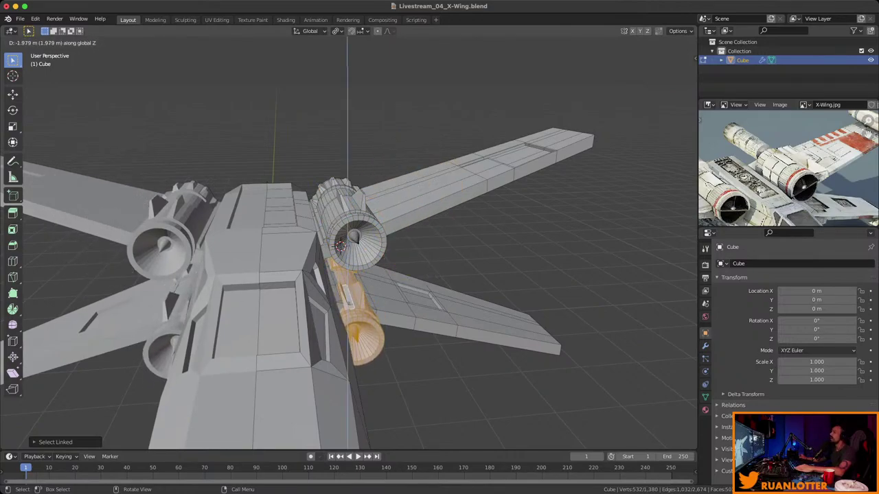
key("Return")
Readjust the lower engine copy's height vertically beneath the wing root.
scroll(871, 177, "up", 2)
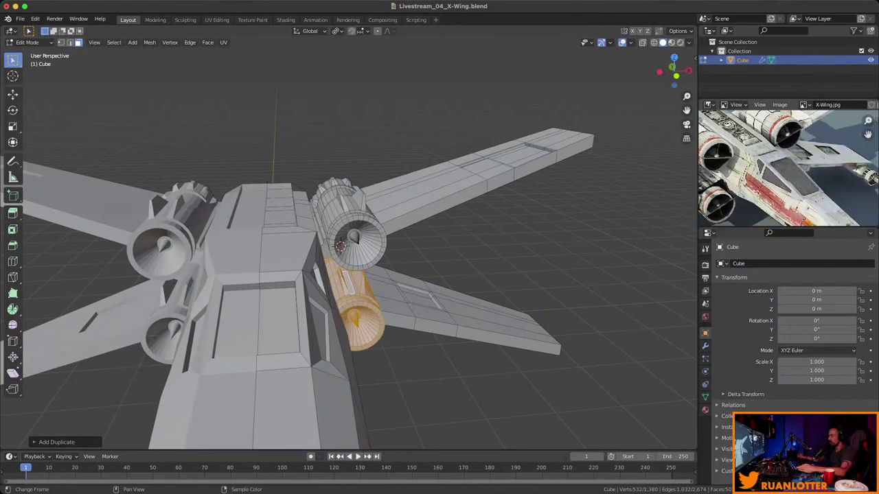
scroll(871, 177, "left", 5)
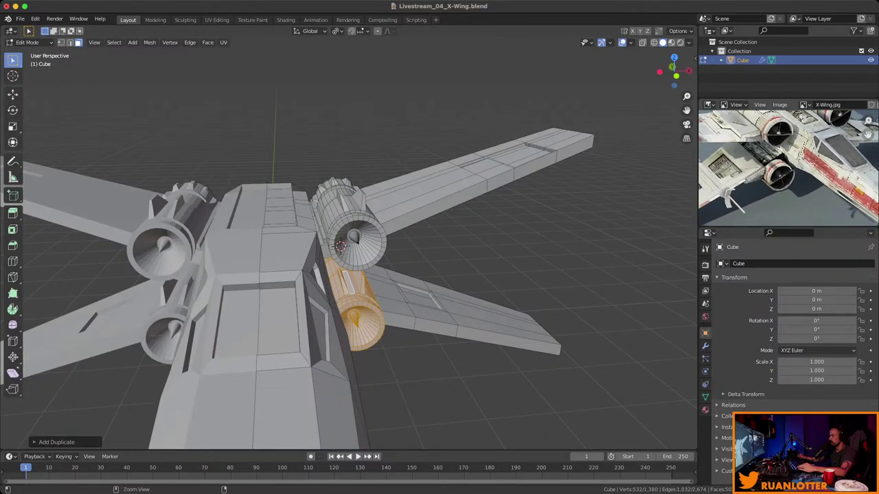
middle_click_drag(343, 275, 405, 257)
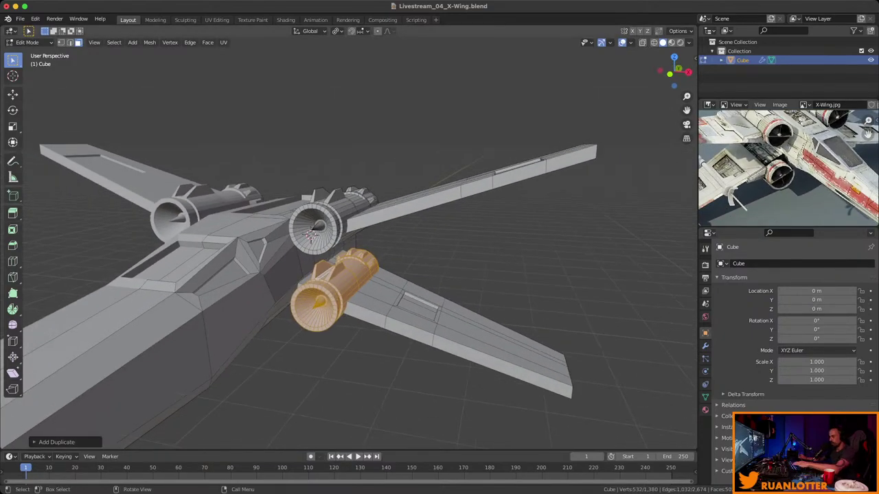
key("g")
key("z")
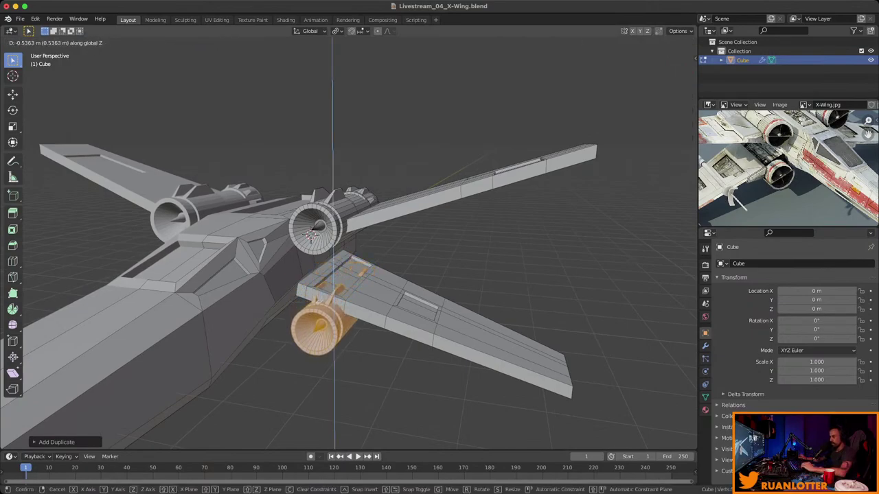
key("Return")
middle_click_drag(343, 275, 363, 268)
scroll(313, 302, "up", 3)
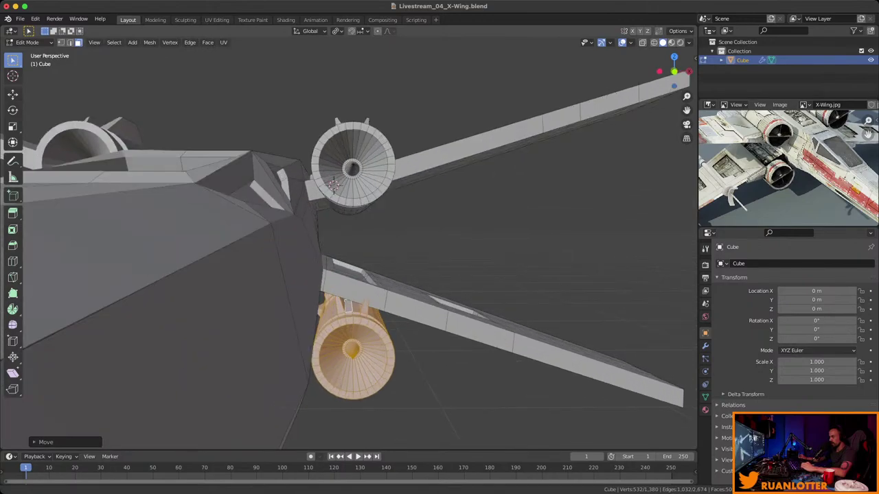
Rotate the lower engine copy about the Y axis and set the pivot to Median Point.
middle_click_drag(344, 275, 357, 247)
key("r")
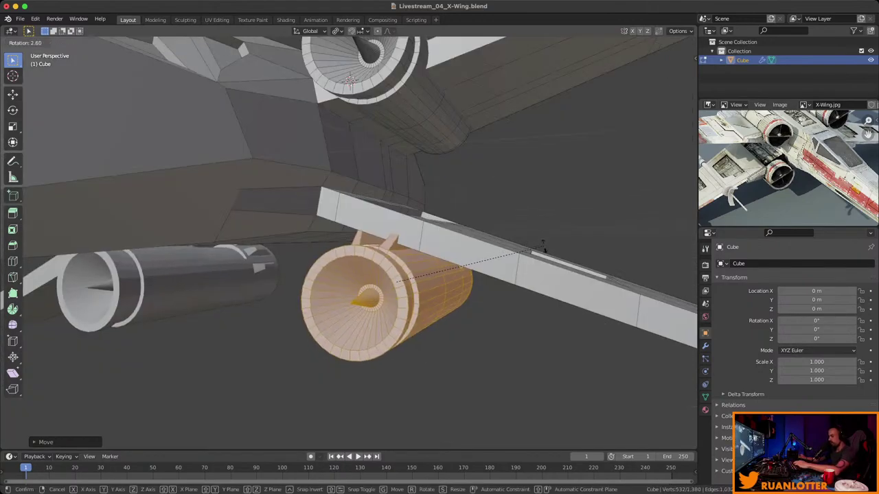
key("y")
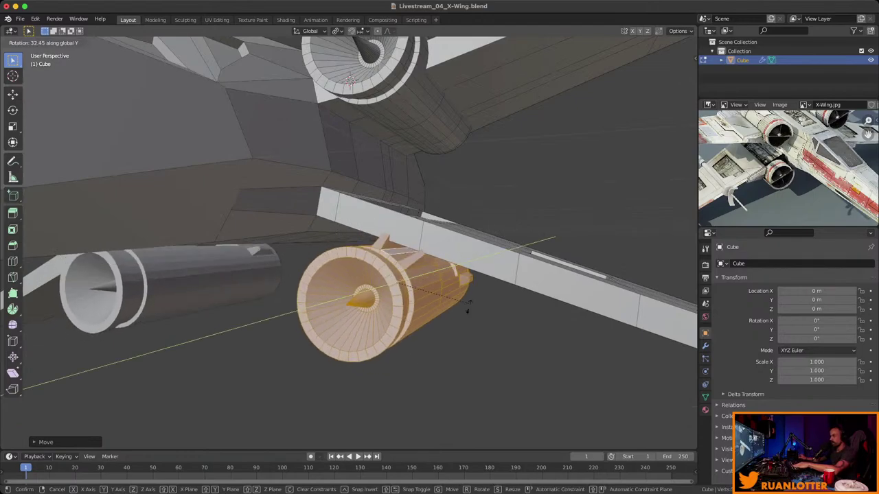
left_click(514, 261)
middle_click_drag(514, 261, 439, 261)
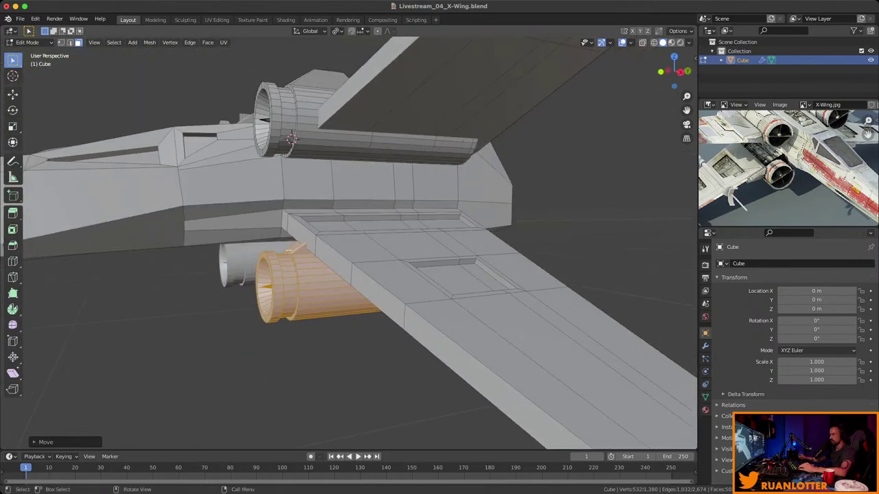
left_click(336, 31)
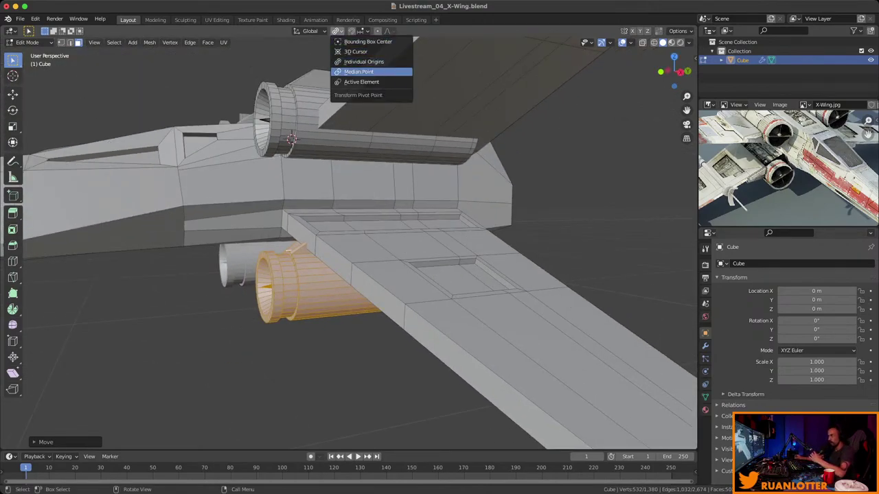
left_click(358, 71)
middle_click_drag(358, 71, 384, 261)
Pick a face of the lower engine and select its whole linked mesh with Ctrl+L.
right_click(368, 294)
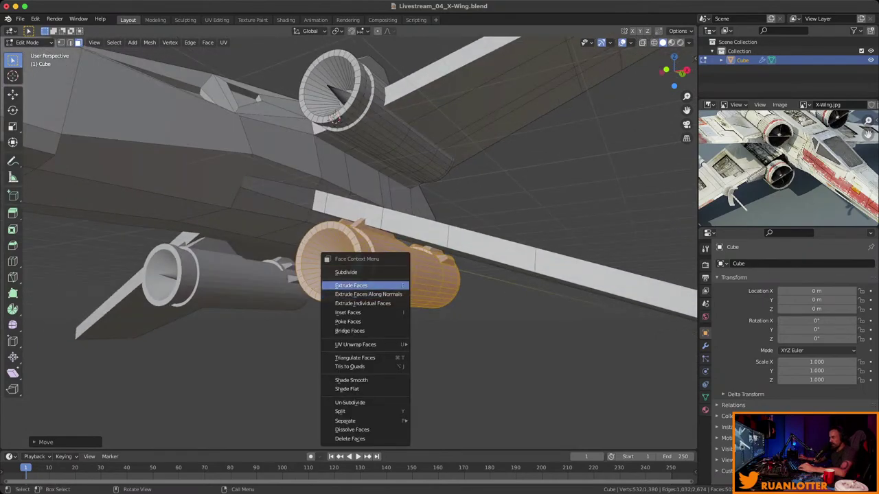
key("Escape")
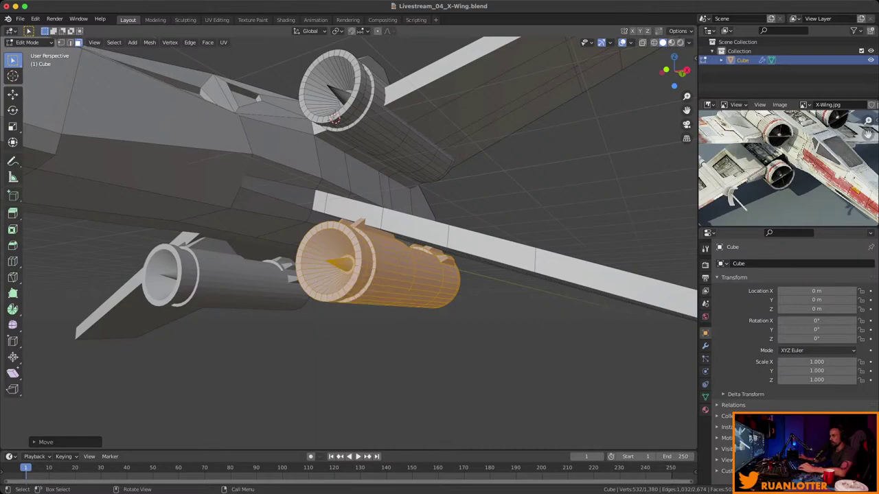
scroll(334, 118, "down", 3)
scroll(325, 114, "up", 3)
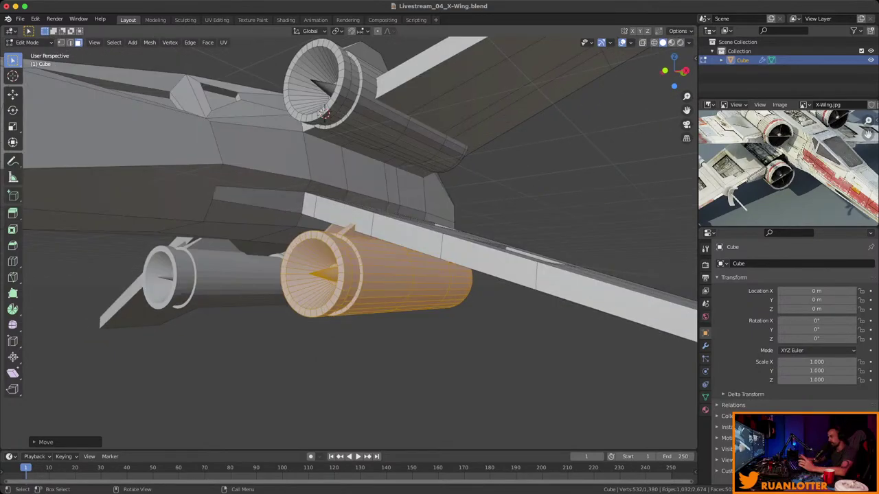
middle_click_drag(324, 114, 357, 132)
key("ctrl+z")
key("ctrl+l")
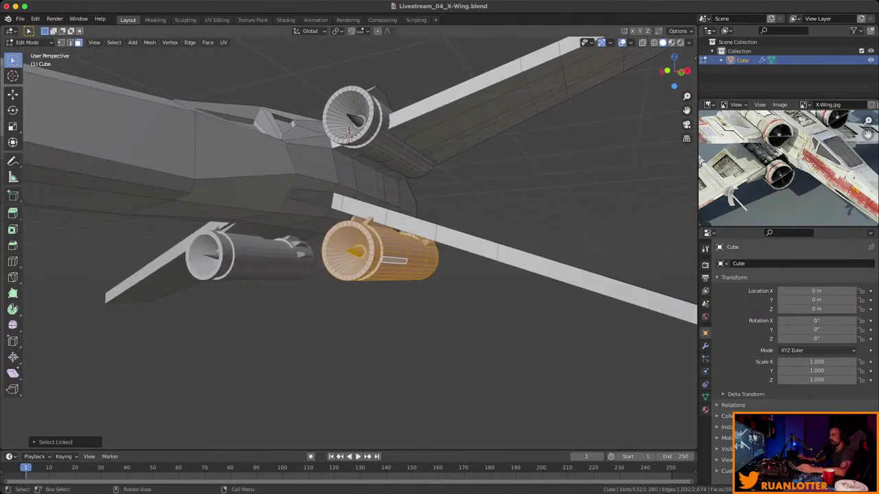
right_click(353, 251)
mouse_move(361, 400)
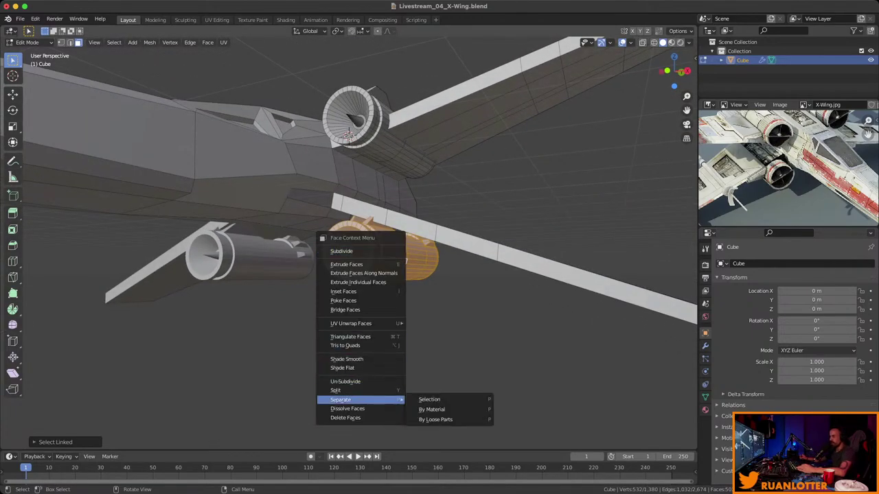
left_click(429, 400)
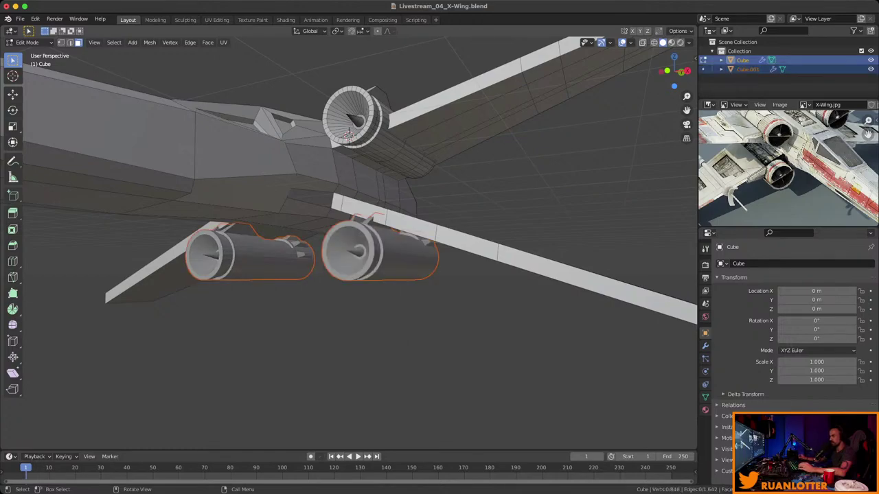
key("Tab")
key("alt+a")
left_click(233, 257)
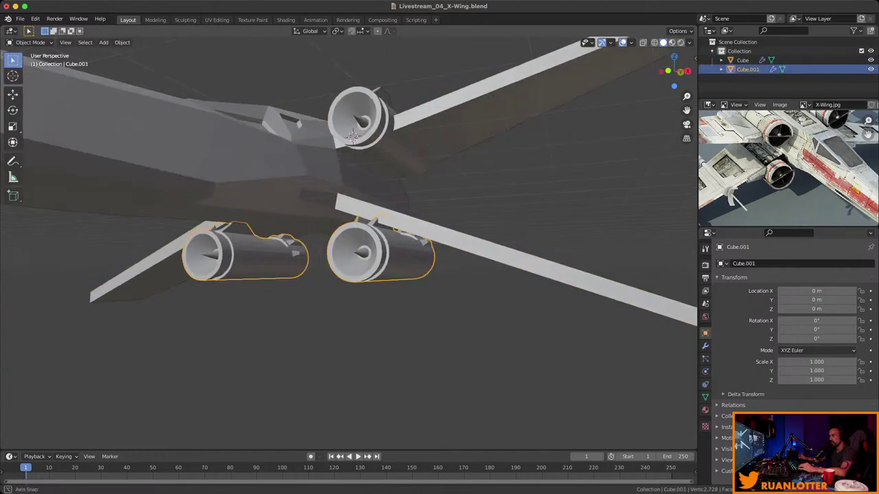
middle_click_drag(234, 257, 363, 132)
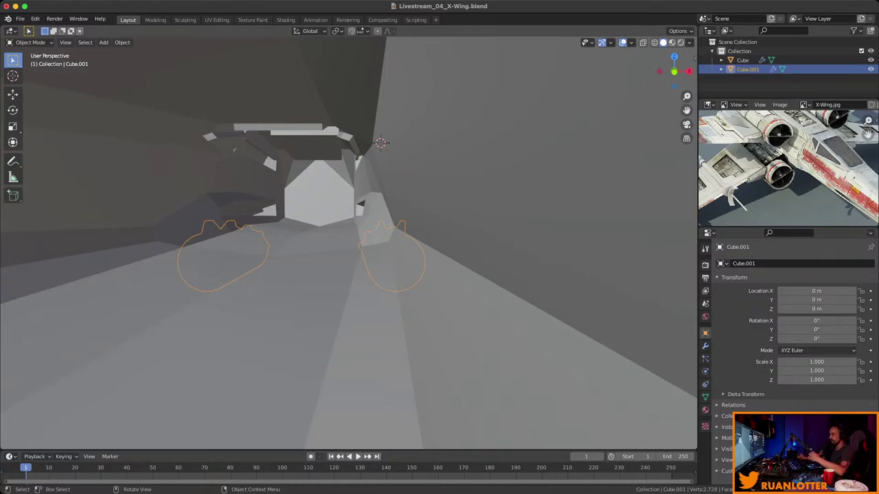
middle_click_drag(349, 240, 384, 227)
middle_click_drag(332, 133, 362, 95)
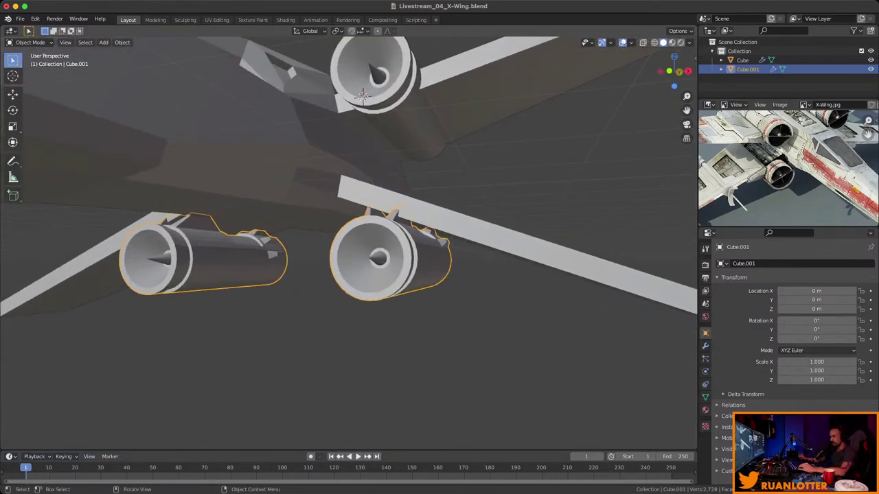
right_click(371, 247)
key("Escape")
left_click(371, 247)
key("Tab")
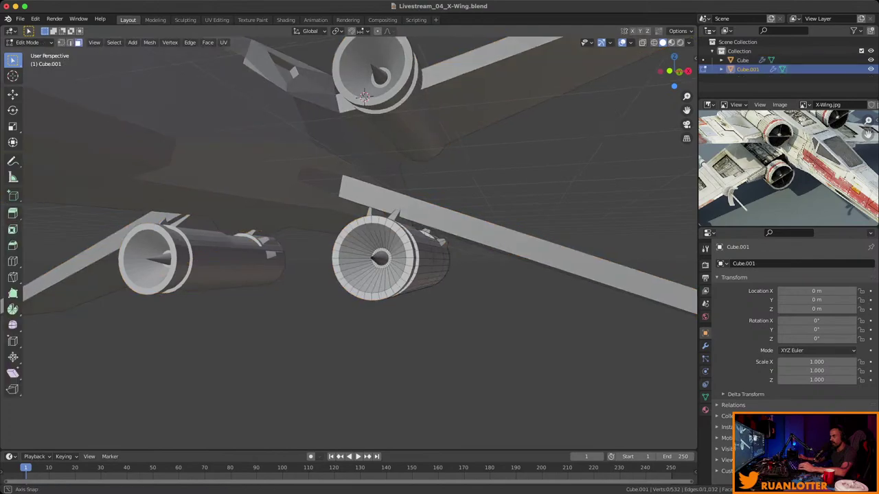
mouse_move(362, 94)
middle_mouse_down()
mouse_move(415, 116)
mouse_move(364, 103)
middle_mouse_up()
key("Tab")
right_click(374, 262)
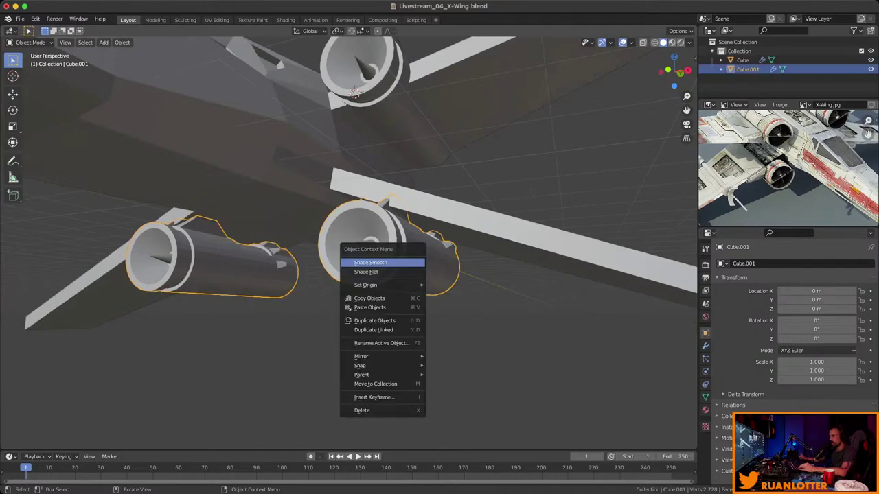
mouse_move(384, 284)
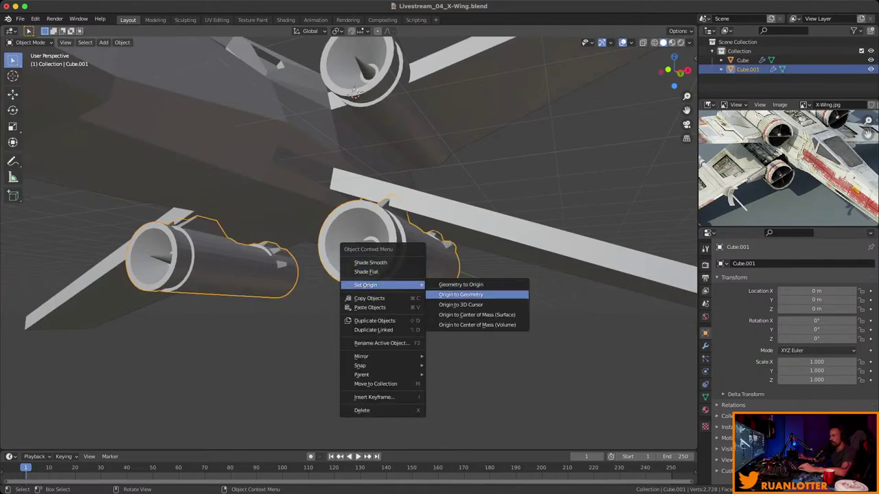
left_click(461, 294)
middle_click_drag(460, 294, 385, 261)
key("ctrl+z")
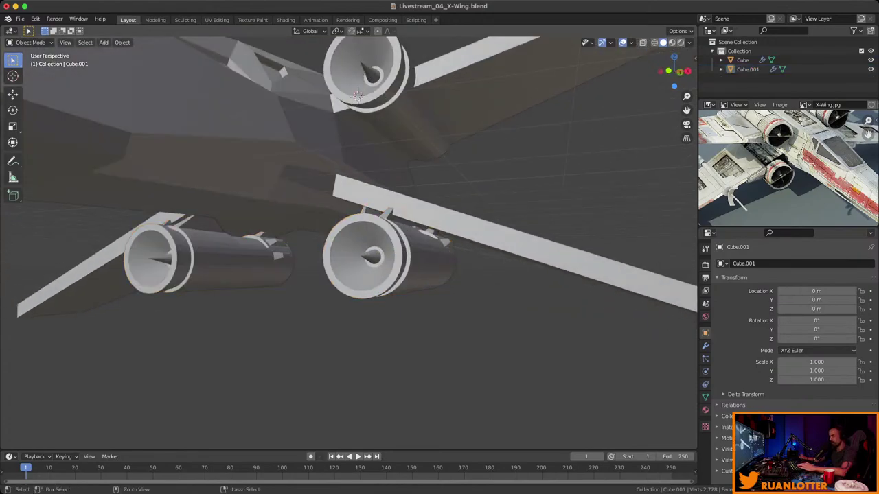
key("ctrl+z")
key("ctrl+z")
key("ctrl+z")
key("ctrl+z")
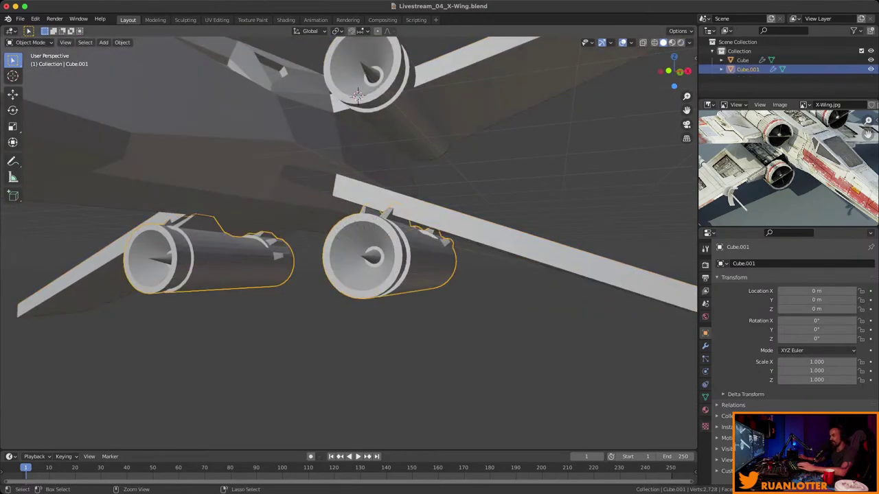
key("ctrl+z")
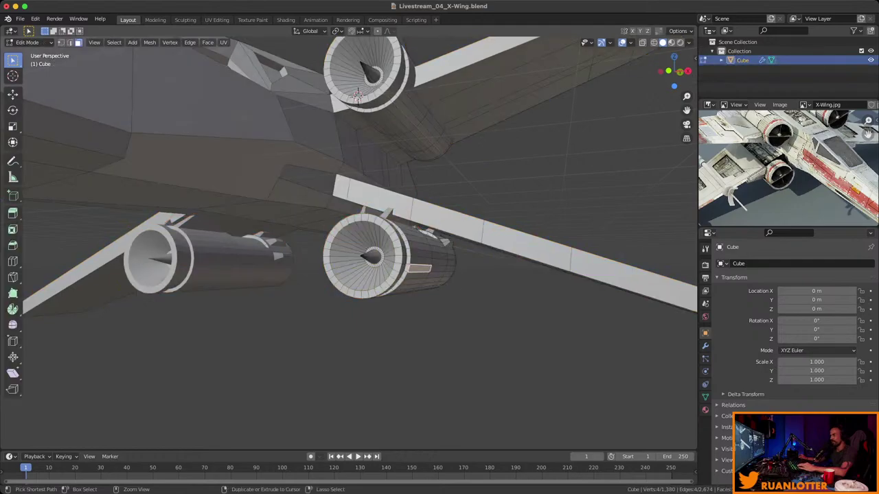
With X-ray on, select the whole lower engine and flip it upside down around Y.
middle_click_drag(343, 240, 308, 161)
key("alt+z")
middle_click_drag(343, 206, 425, 220)
key("ctrl+l")
scroll(349, 240, "up", 3)
middle_click_drag(425, 58, 467, 179)
key("r")
key("y")
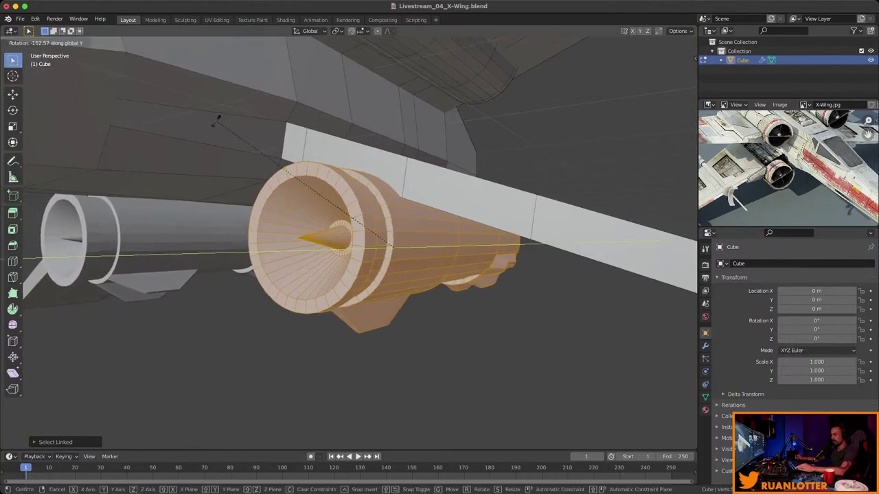
left_click(183, 133)
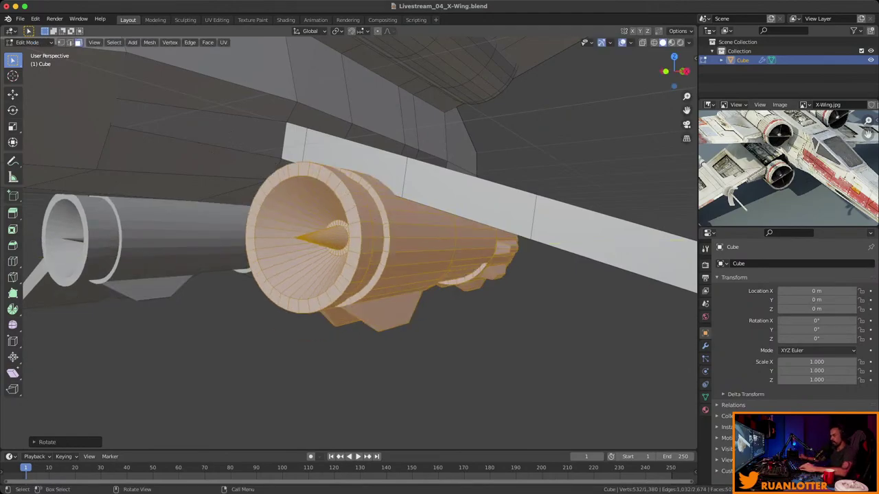
In Front view, shift the flipped engine outward under the right wing and begin a vertical adjustment.
middle_click_drag(349, 240, 466, 199)
scroll(385, 233, "down", 4)
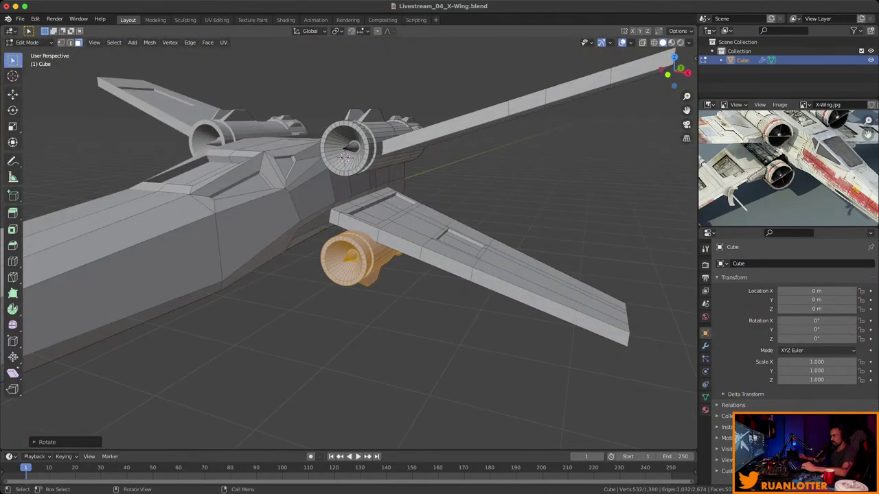
left_click(667, 73)
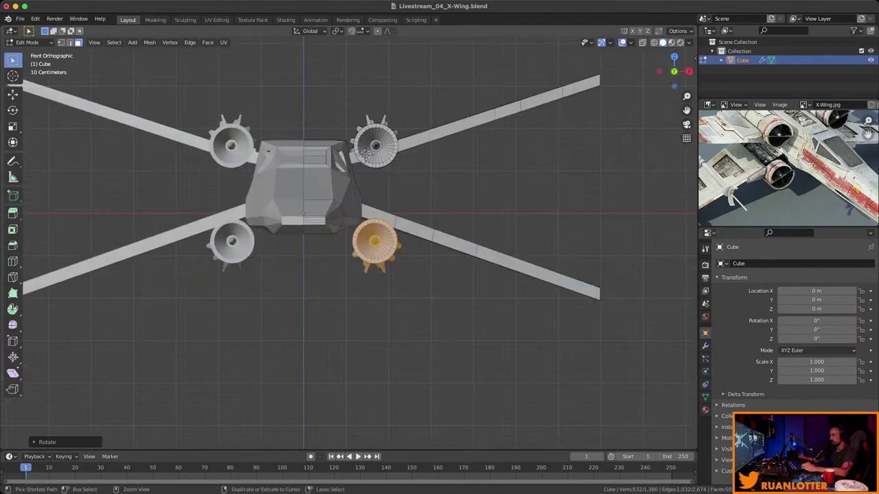
scroll(288, 171, "up", 2)
key("g")
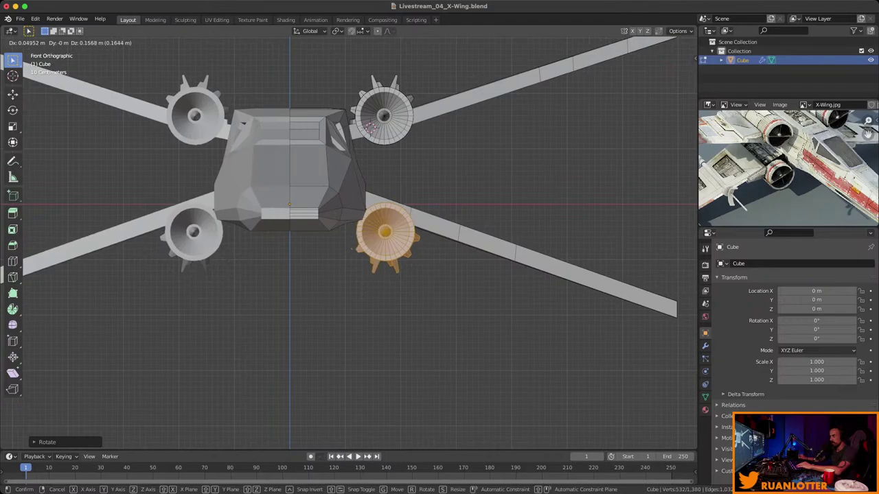
key("Return")
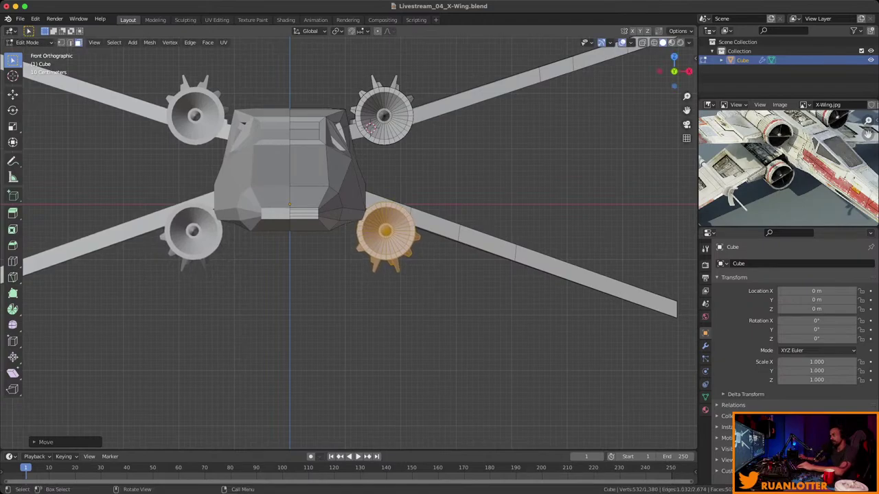
middle_click_drag(371, 127, 312, 52)
scroll(345, 141, "up", 3)
key("g")
key("z")
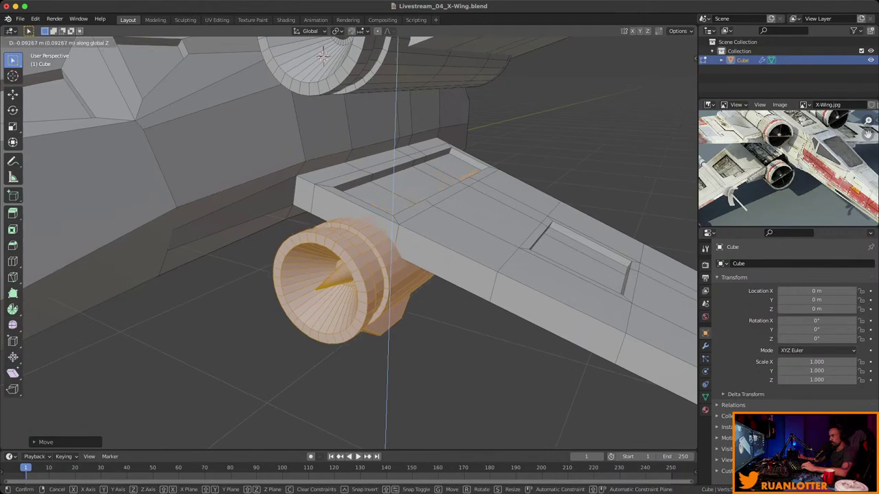
Raise the lower right engine along Z until it sits against the wing's underside.
left_click(323, 56)
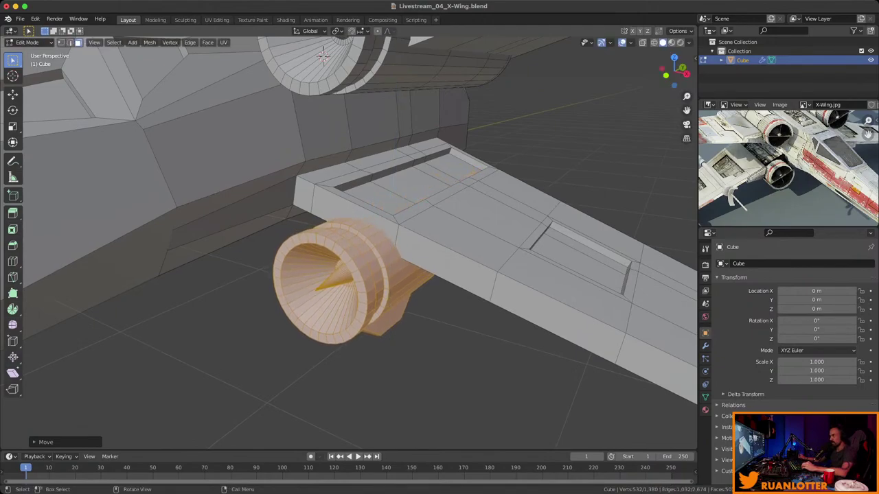
middle_click_drag(323, 56, 329, 84)
key("g")
key("z")
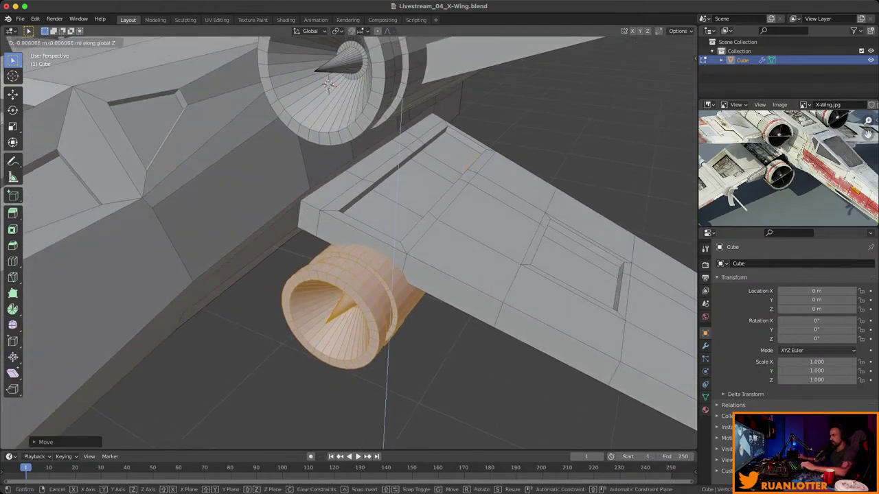
left_click(330, 84)
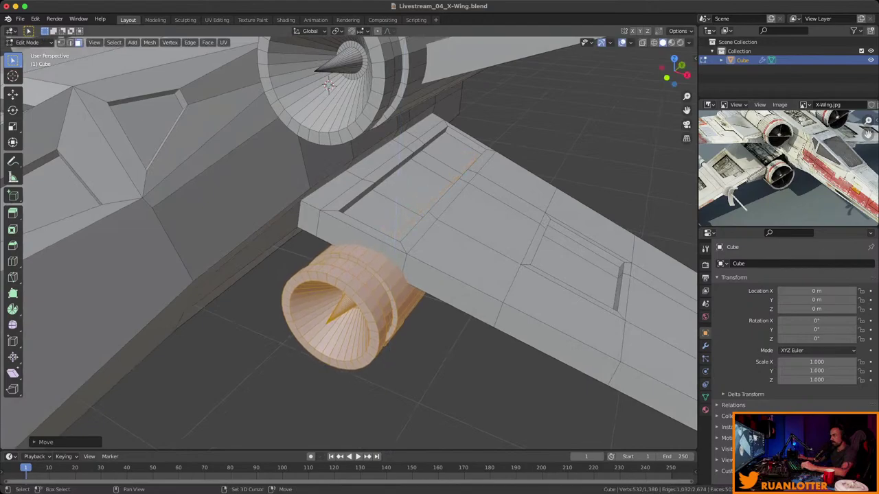
middle_click_drag(330, 84, 370, 136)
scroll(385, 206, "up", 5)
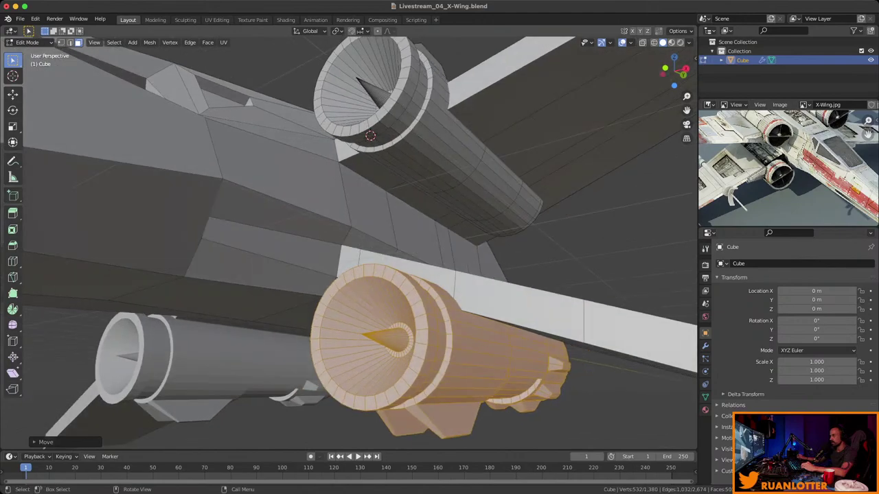
Check the engine placement from below and in Top view, then save Livestream_04_X-Wing.blend.
middle_click_drag(783, 158, 816, 173)
scroll(786, 173, "up", 3)
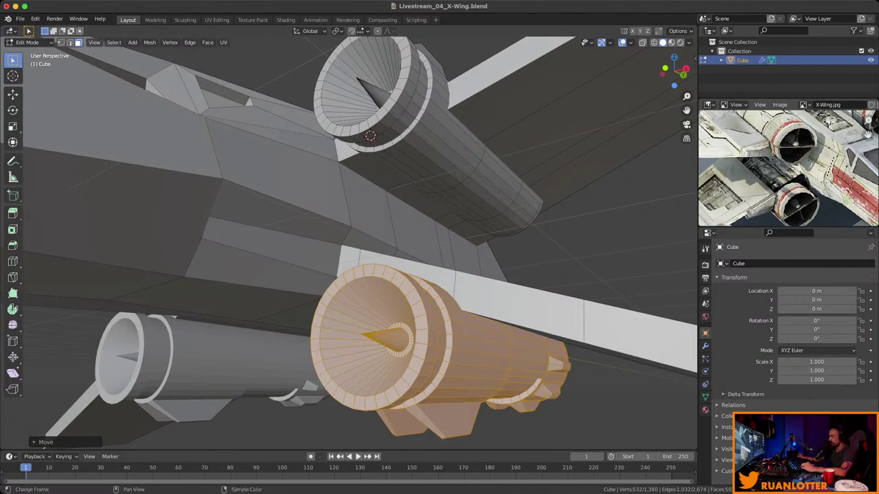
middle_click_drag(357, 227, 384, 155)
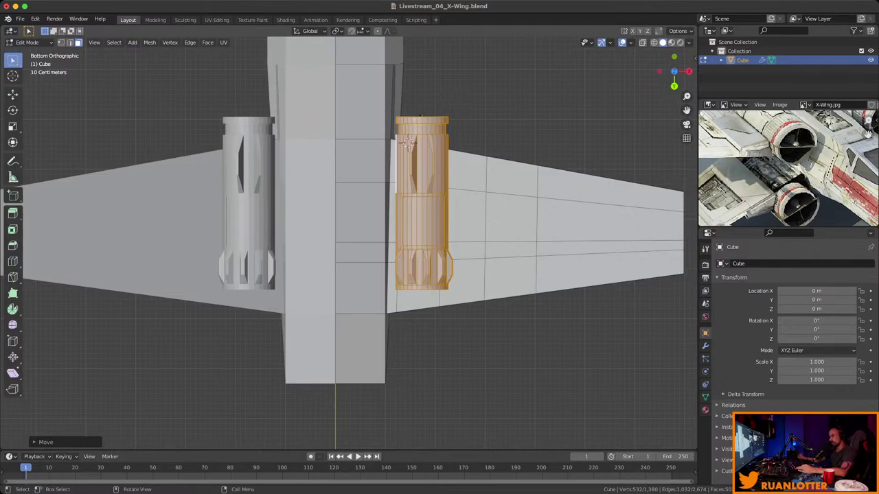
middle_click_drag(408, 142, 334, 284)
key("KP_7")
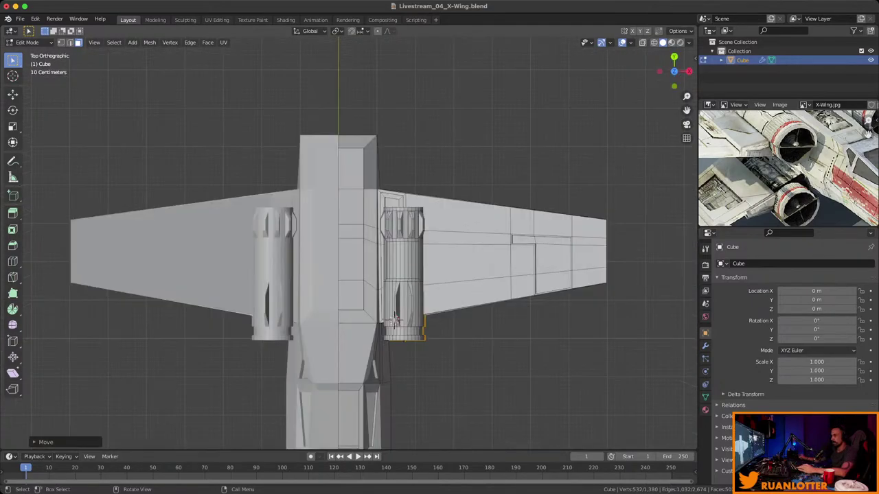
key("ctrl+s")
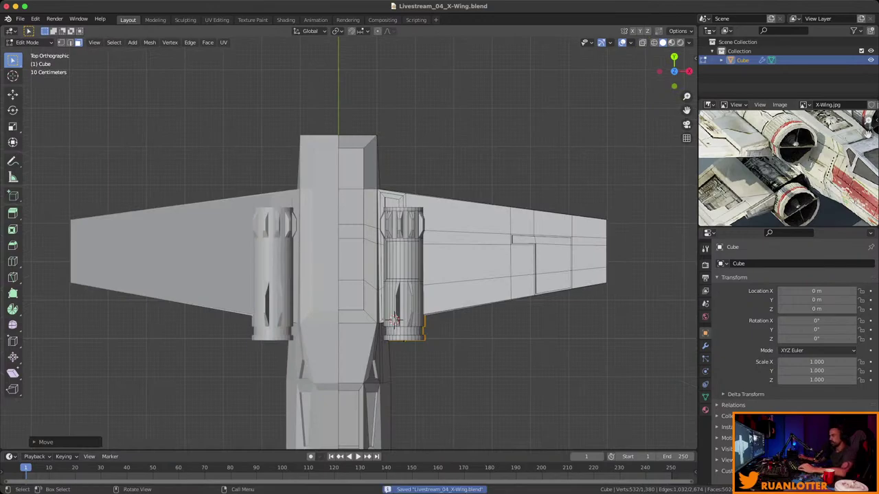
middle_click_drag(395, 320, 371, 250)
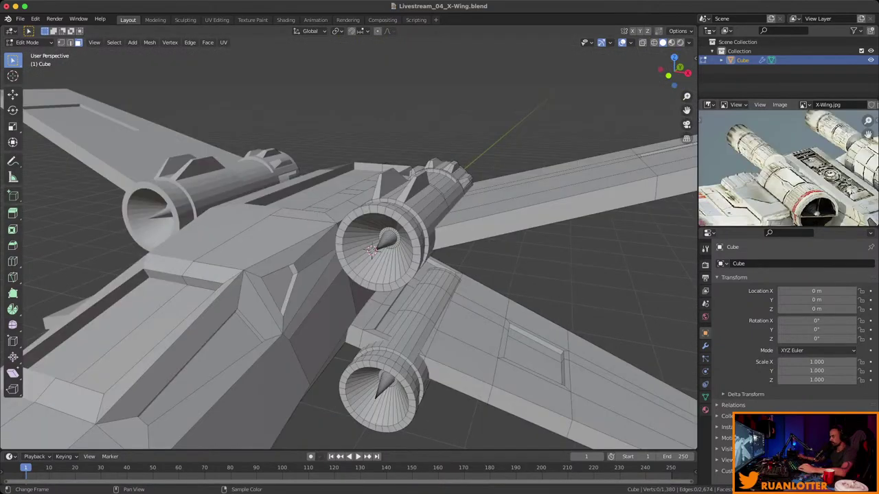
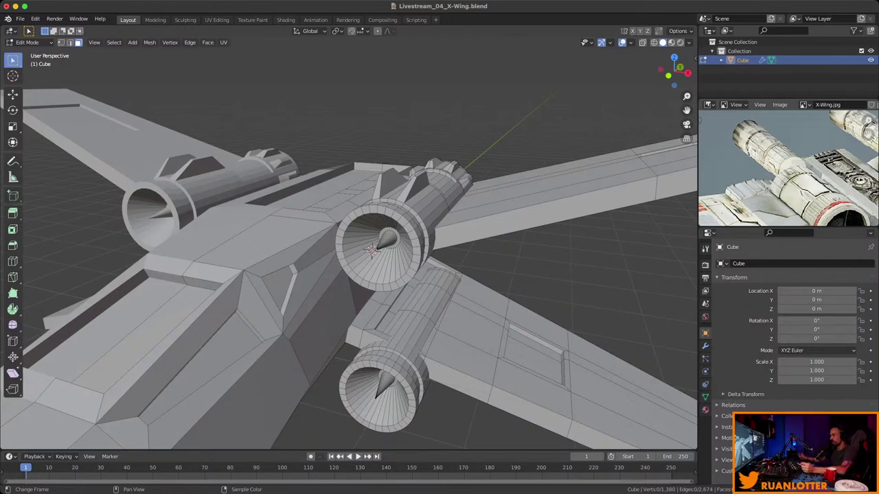
Snap the 3D cursor to the left engine's round front end cap.
middle_click_drag(371, 247, 391, 206)
left_click(268, 199)
scroll(349, 247, "up", 4)
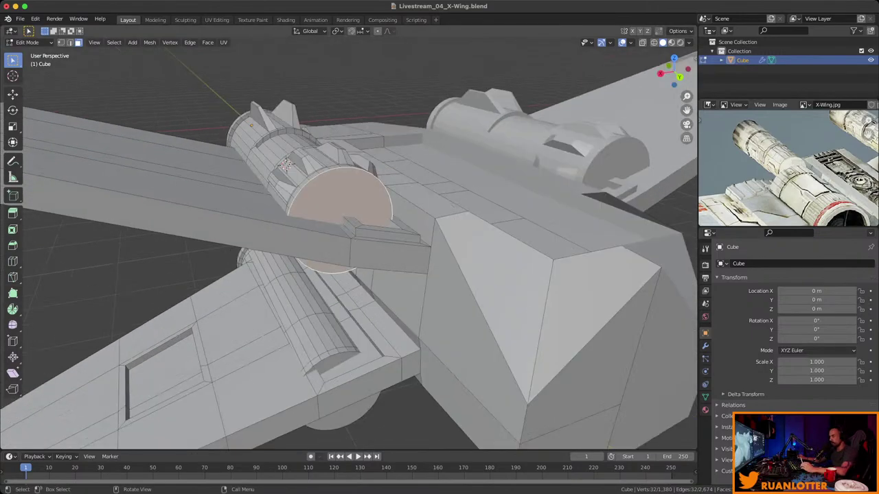
key("shift+s")
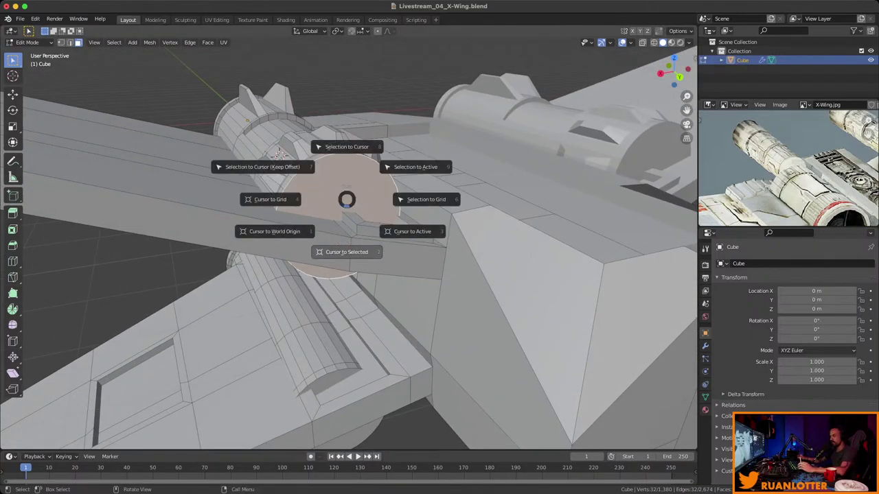
key("2")
middle_click_drag(347, 199, 322, 214)
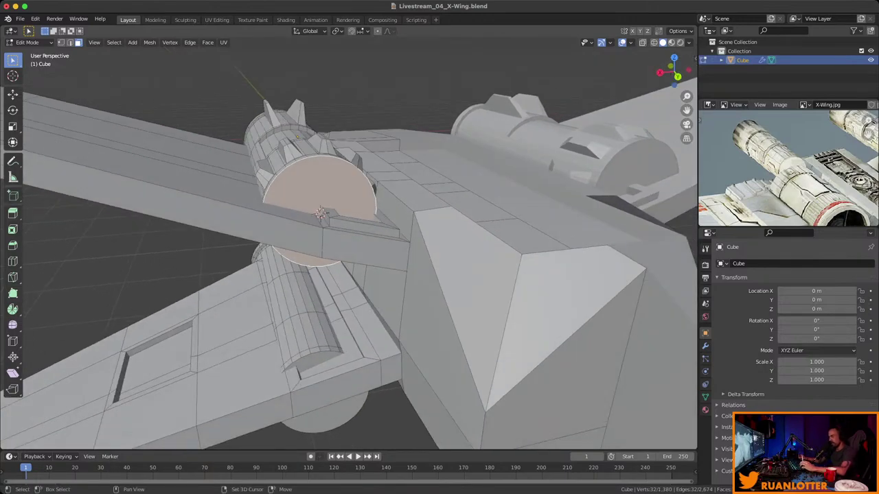
Add a cylinder at the cursor, scale it down and rotate it 90° on X.
key("shift+a")
scroll(320, 213, "up", 5)
scroll(319, 213, "down", 4)
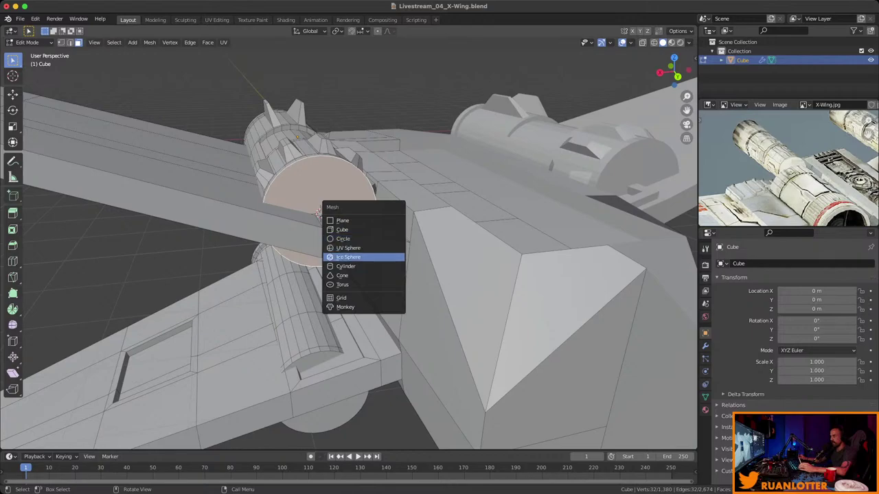
scroll(319, 212, "down", 1)
key("Return")
key("s")
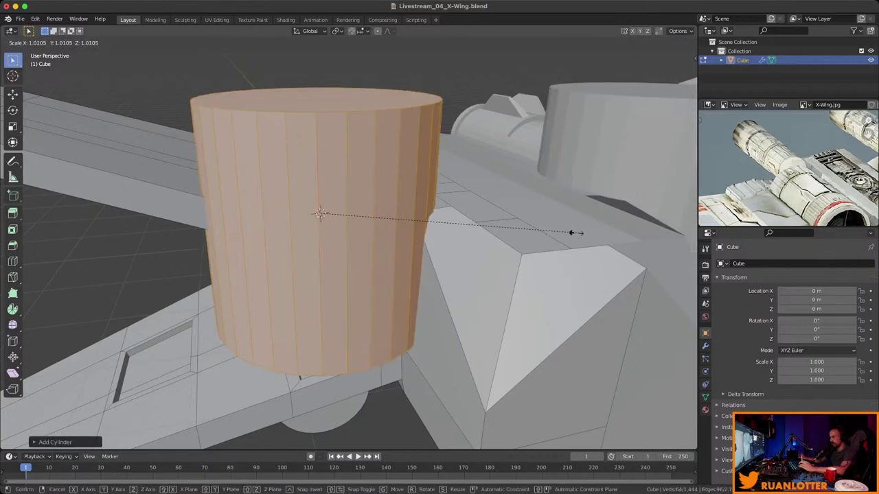
left_click(400, 230)
key("r")
key("x")
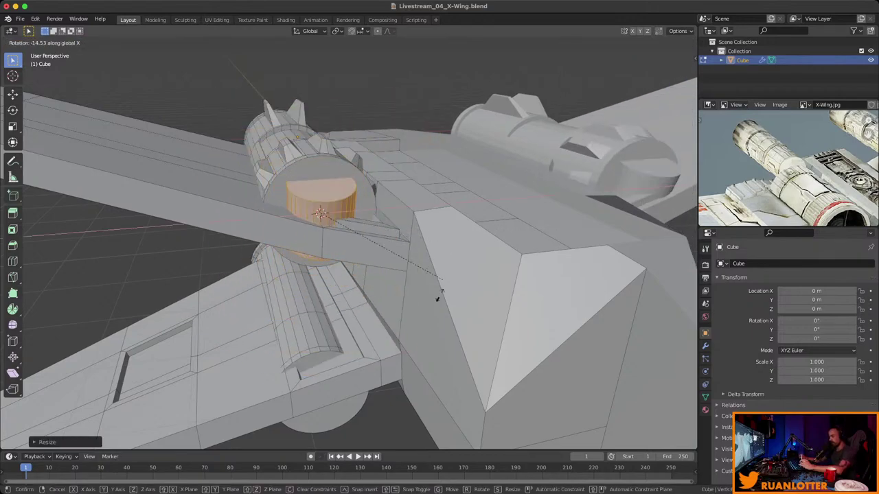
left_click(411, 329)
Shrink the cylinder to fit inside the cap and move it, excluding Y, to centre it.
key("Tab")
middle_click_drag(343, 275, 364, 261)
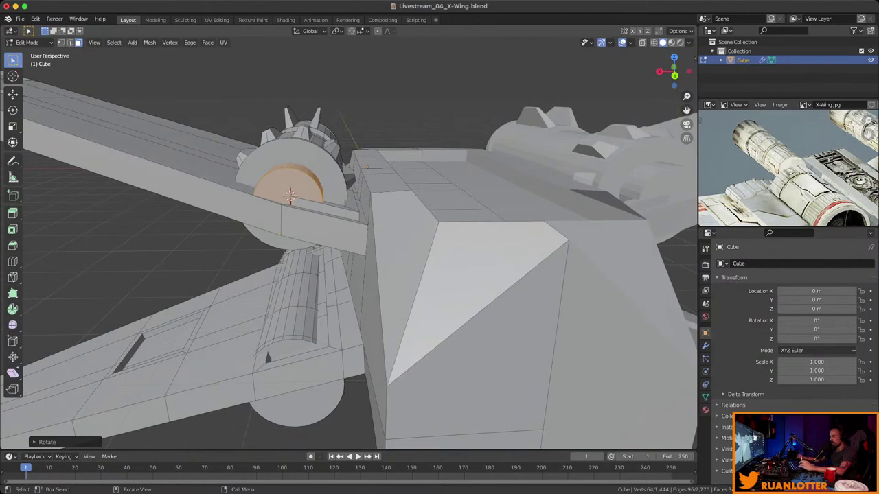
key("s")
left_click(386, 180)
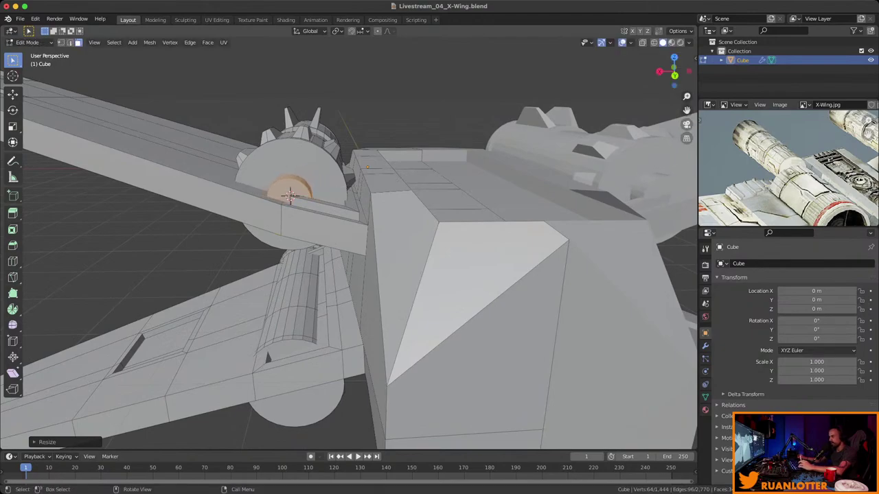
key("g")
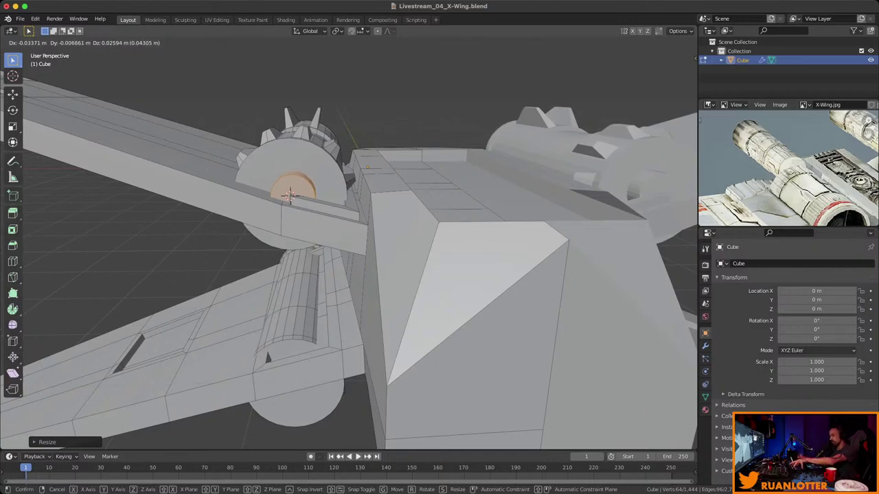
key("shift+y")
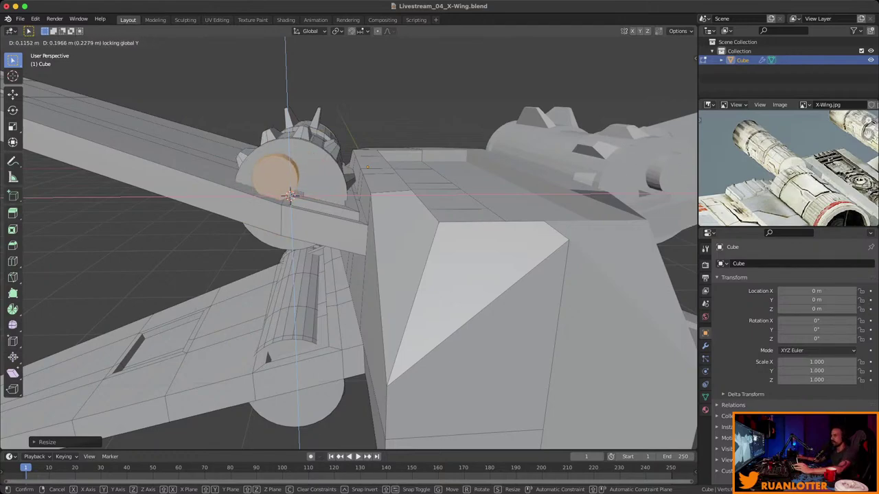
key("Return")
middle_click_drag(343, 240, 323, 235)
middle_click_drag(475, 208, 295, 244)
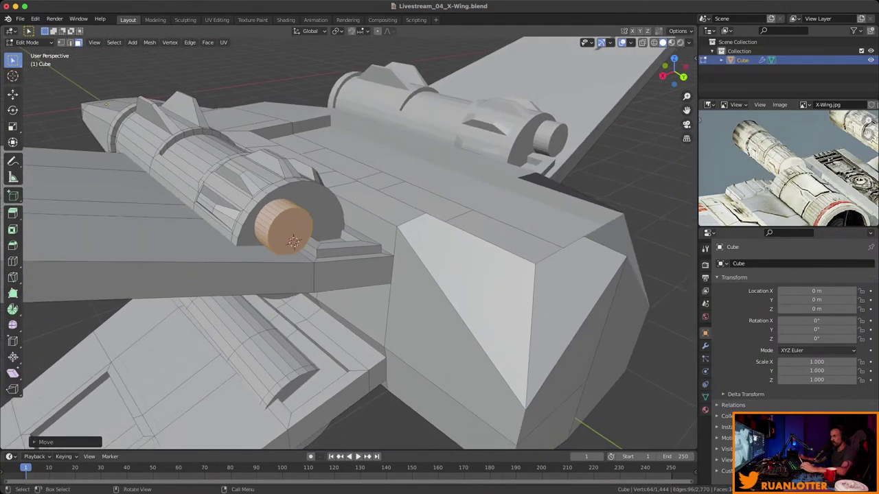
middle_click_drag(783, 164, 808, 172)
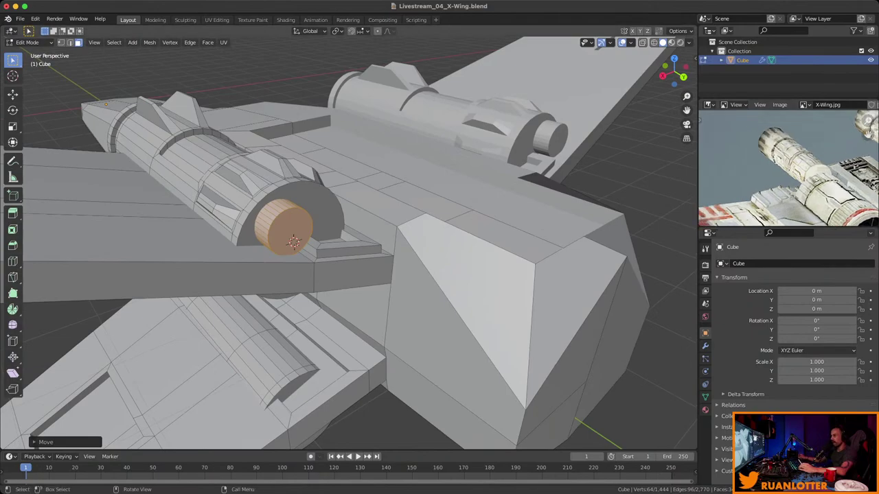
Extrude the stub's front cap face forward along Y into a long barrel.
middle_click_drag(343, 240, 323, 236)
left_click(292, 228)
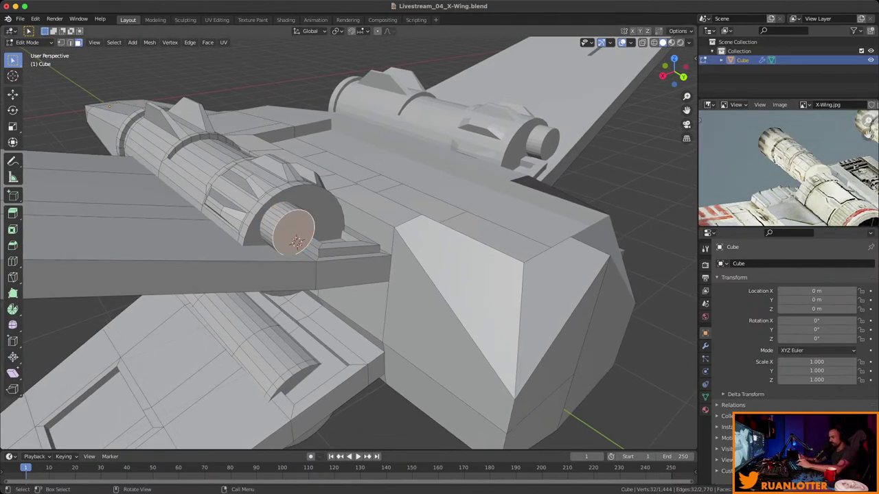
key("e")
key("y")
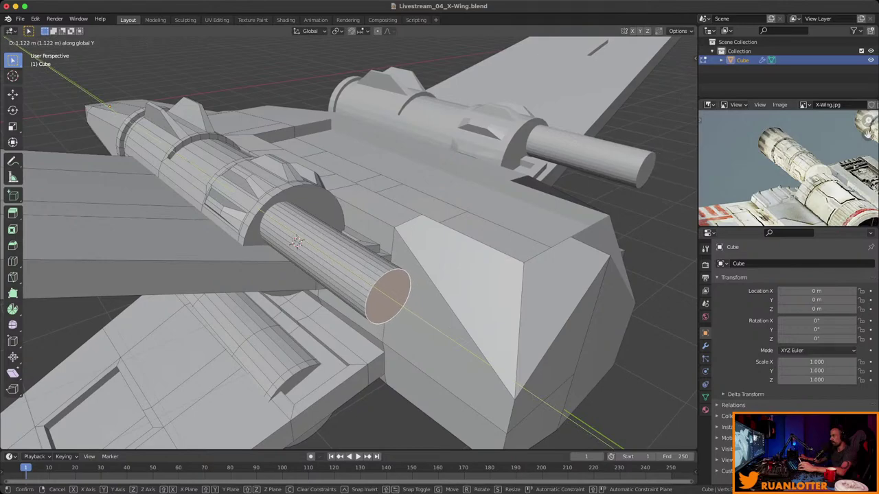
left_click(296, 242)
Scale the barrel's front face up so the tip flares wider.
middle_click_drag(297, 242, 270, 226)
scroll(385, 237, "down", 5)
scroll(333, 255, "up", 6)
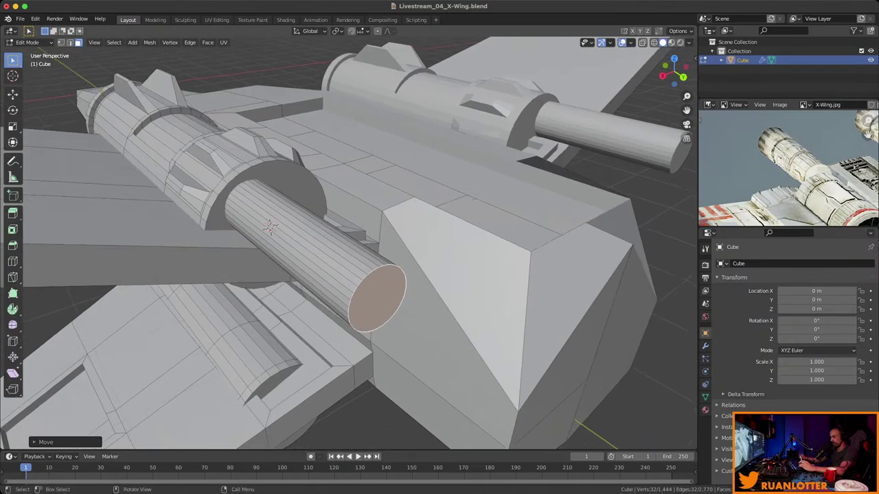
key("s")
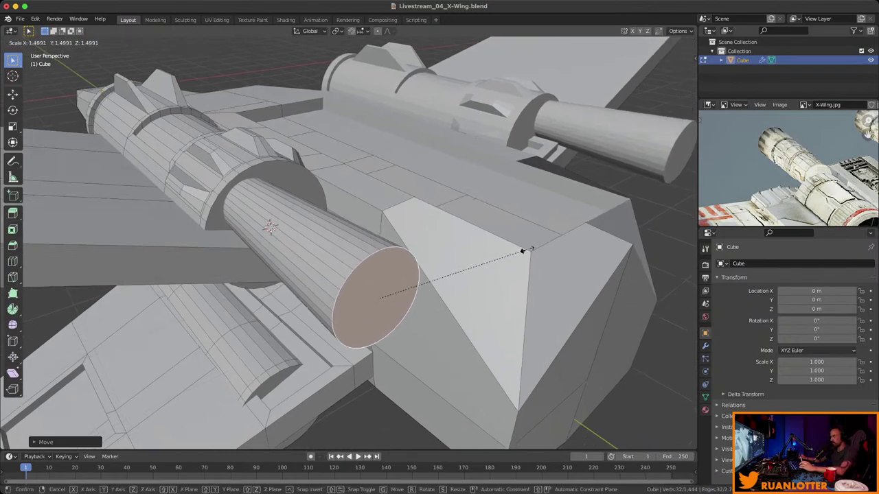
left_click(526, 247)
middle_click_drag(525, 248, 464, 252)
key("ctrl+r")
Add several loop cuts around the engine barrel.
left_click(465, 252)
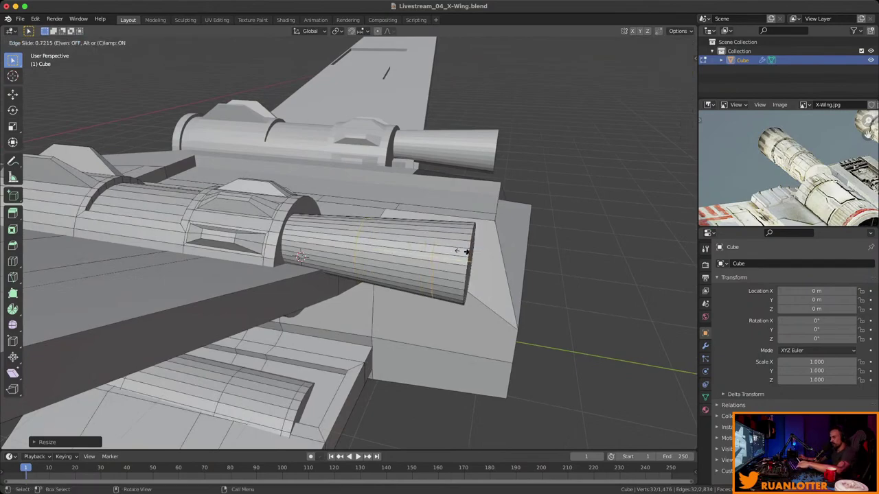
left_click(475, 251)
key("ctrl+r")
left_click(350, 251)
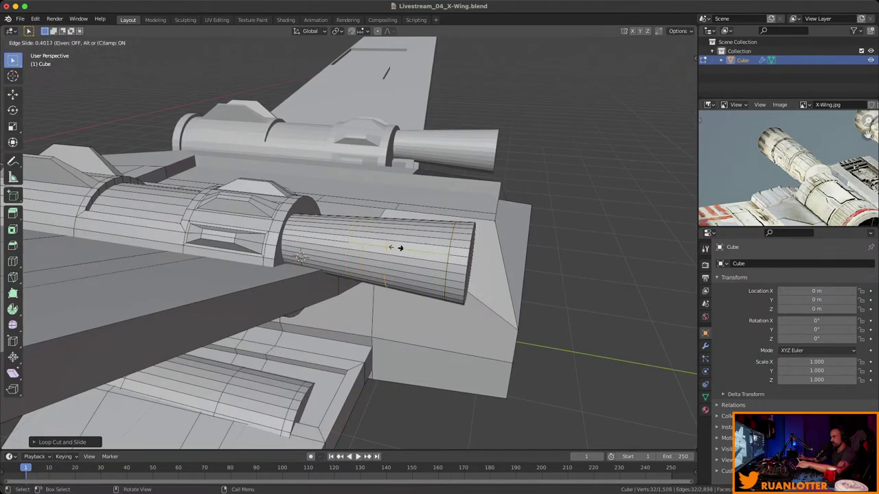
left_click(371, 245)
left_click(399, 248)
left_click(366, 245)
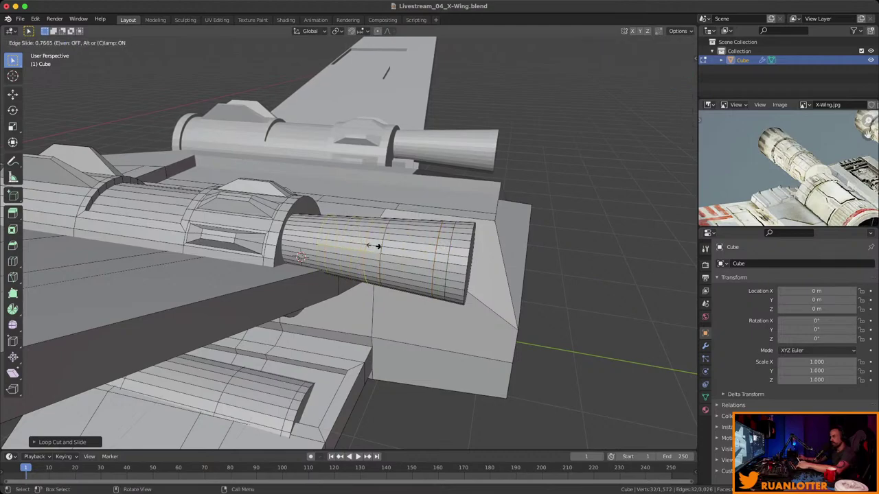
left_click(376, 246)
Select two face rings around the barrel and inset them.
key("3")
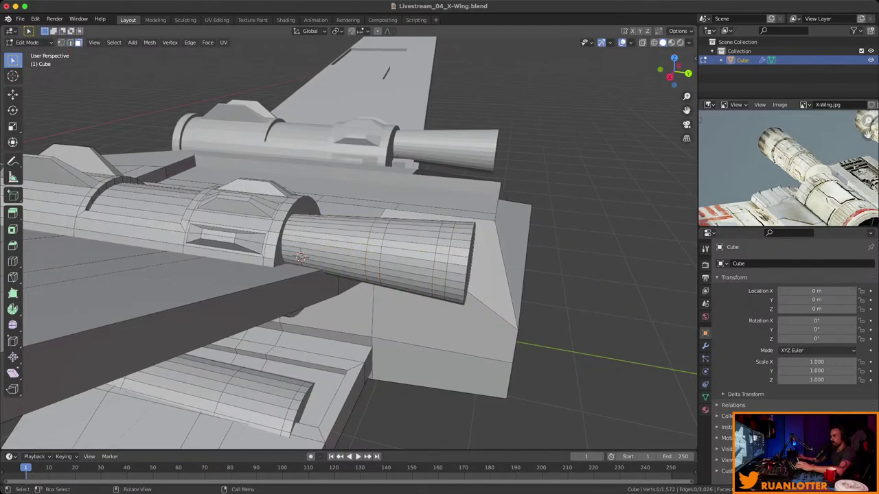
left_click(441, 258, "alt")
middle_click_drag(440, 258, 417, 233)
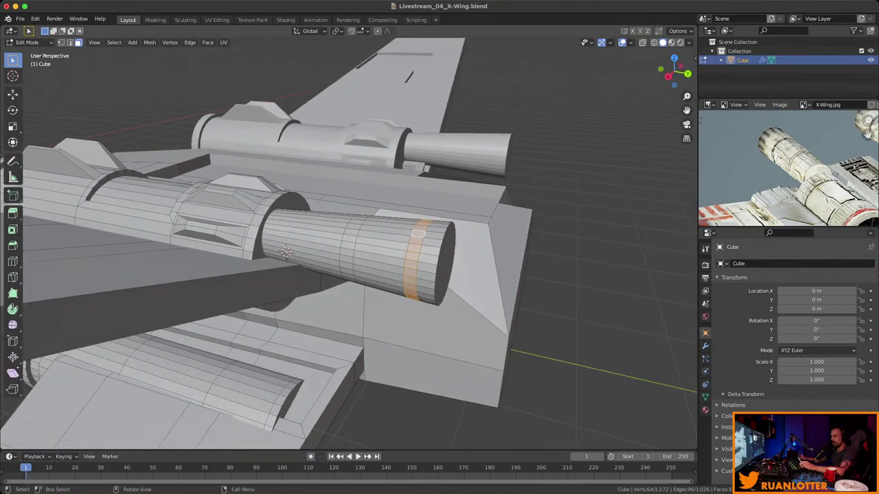
left_click(348, 273, "alt+shift")
scroll(247, 252, "up", 3)
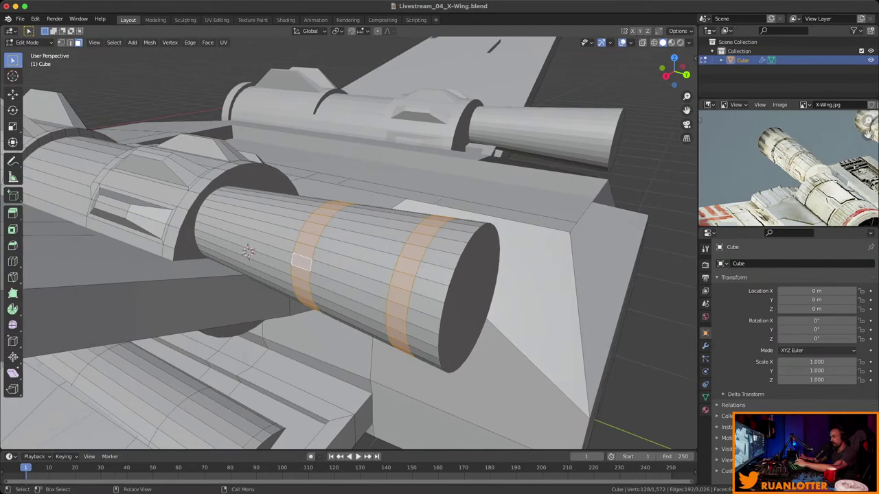
key("i")
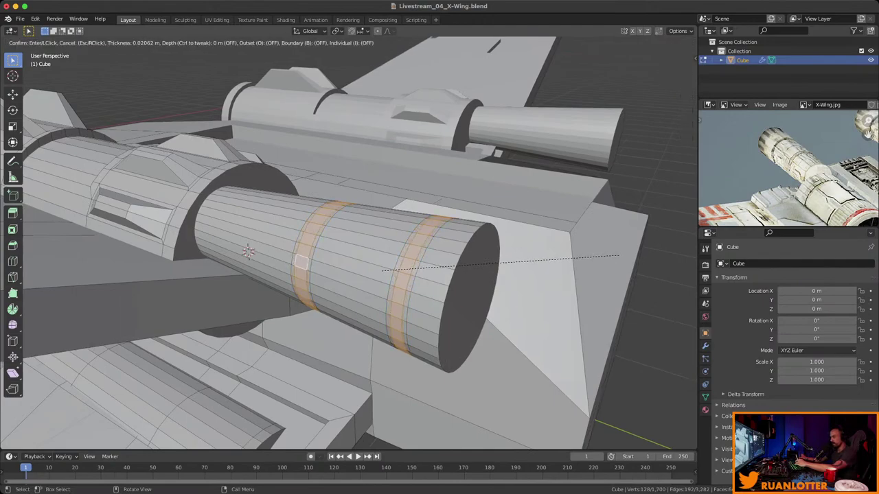
left_click(620, 255)
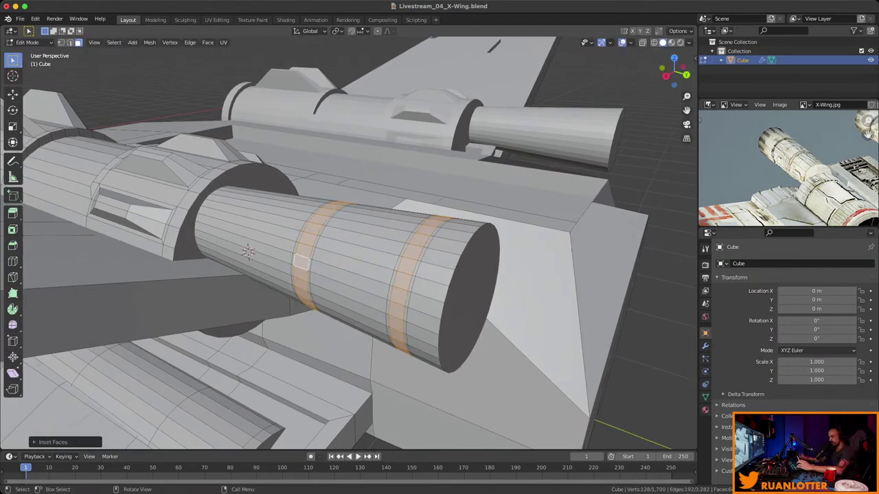
Extrude the inset face rings outward into raised collars.
key("alt+e")
left_click(575, 273)
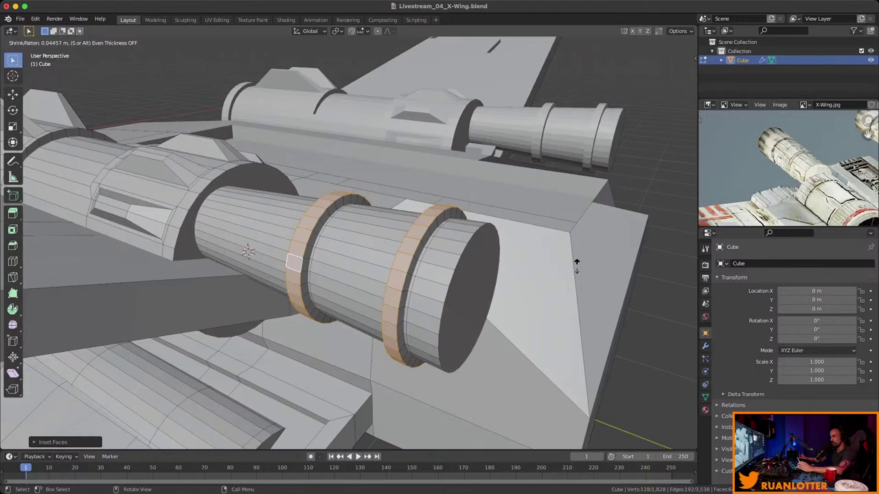
left_click(576, 264)
middle_click_drag(576, 265, 474, 254)
scroll(349, 243, "up", 6)
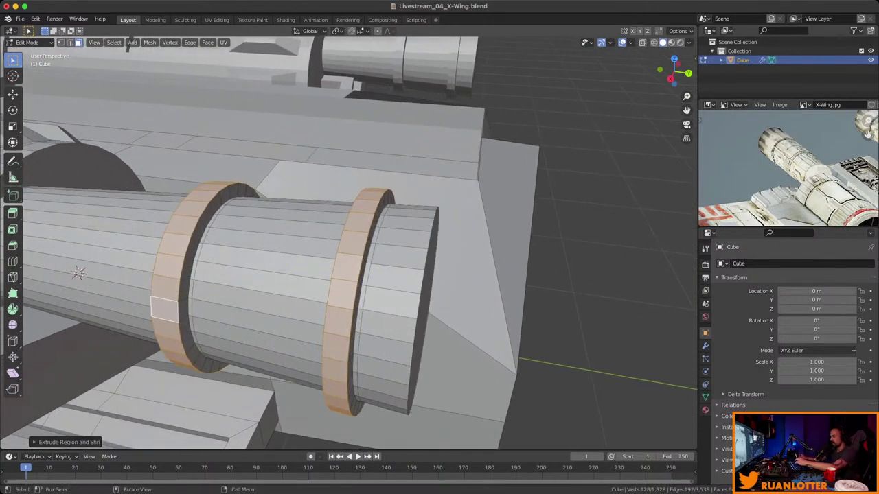
Inset the collar faces again and extrude them along their normals into rings.
key("i")
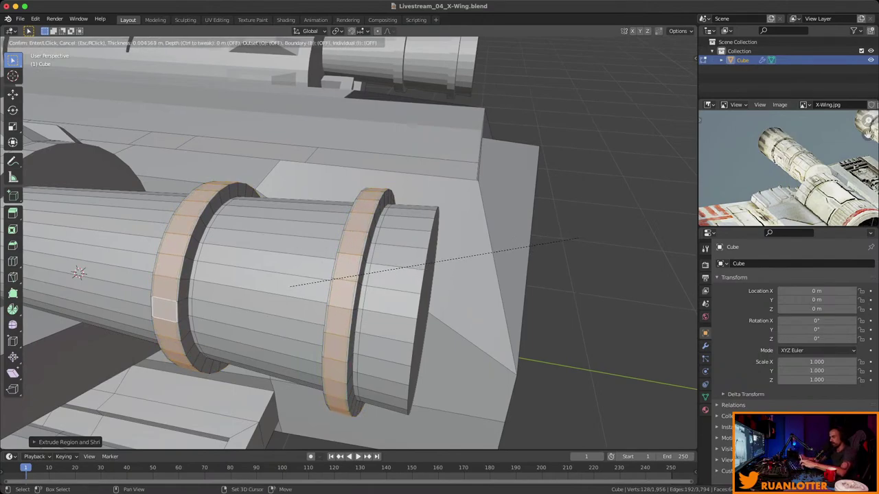
left_click(562, 244)
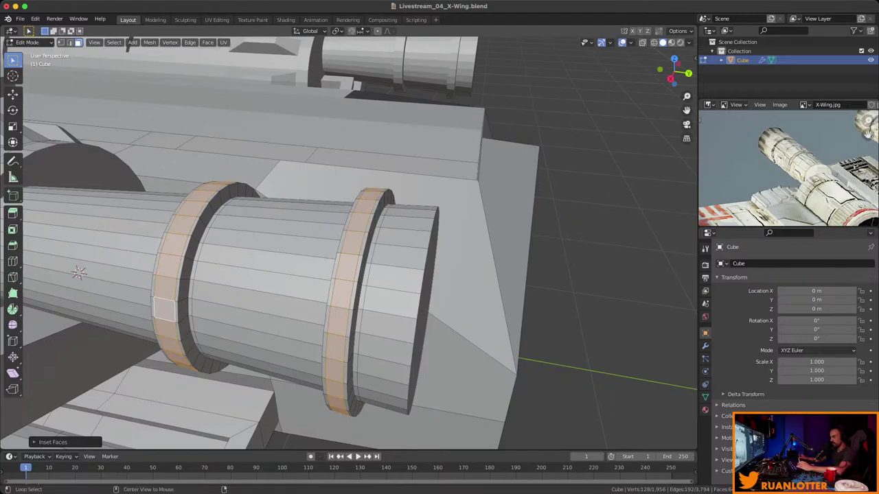
key("alt+e")
left_click(514, 257)
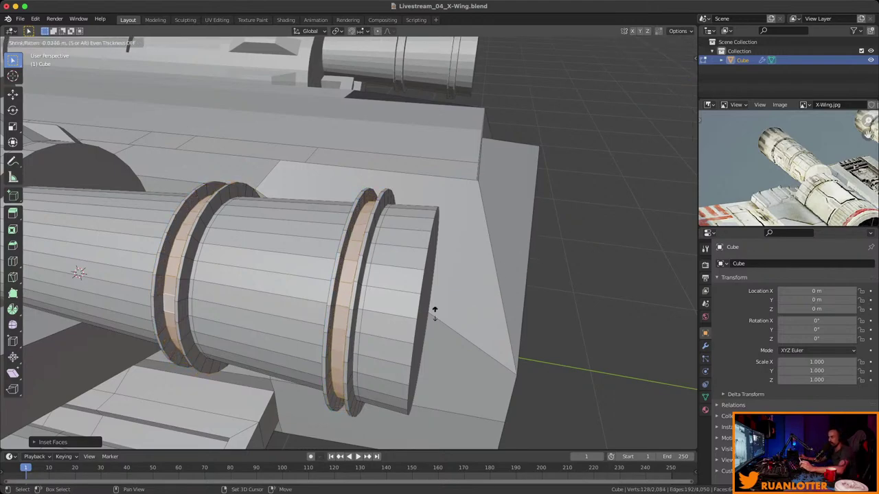
left_click(471, 286)
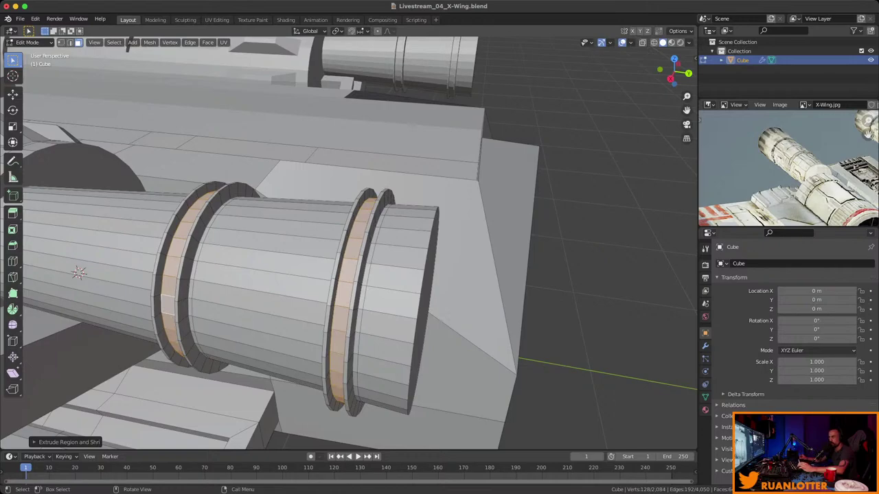
scroll(348, 243, "down", 3)
Inset the barrel's end cap, sink it inward and scale the recessed face down.
mouse_move(349, 243)
middle_mouse_down()
mouse_move(313, 226)
mouse_move(353, 259)
mouse_move(338, 244)
middle_mouse_up()
left_click(353, 258)
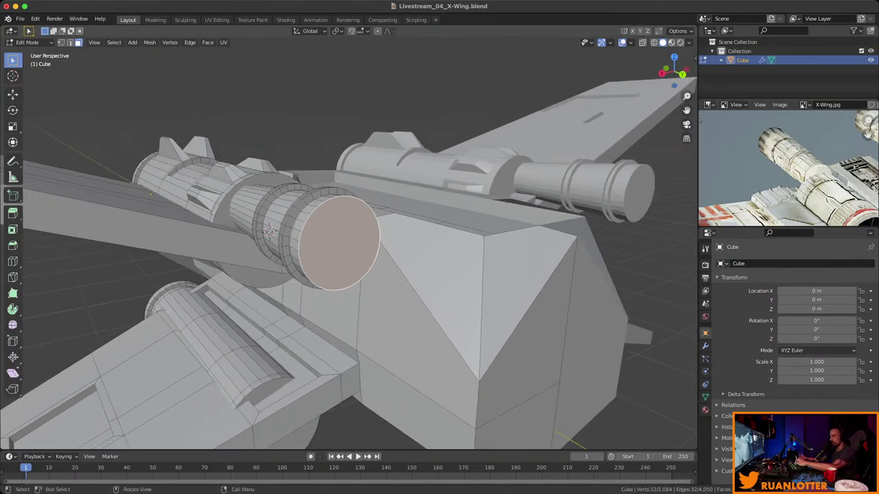
key("i")
key("Return")
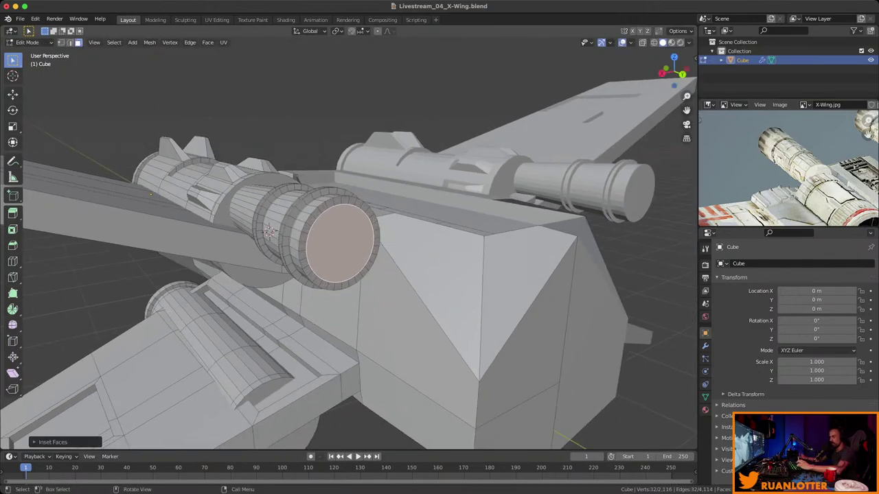
key("e")
key("Return")
middle_click_drag(339, 244, 439, 232)
key("s")
left_click(274, 227)
Return to Object Mode and save the X-Wing file.
scroll(275, 227, "down", 4)
key("Tab")
scroll(322, 233, "down", 4)
key("ctrl+s")
Orbit around the ship, frame the reference photo on the engines, and re-enter Edit Mode.
middle_click_drag(365, 241, 345, 247)
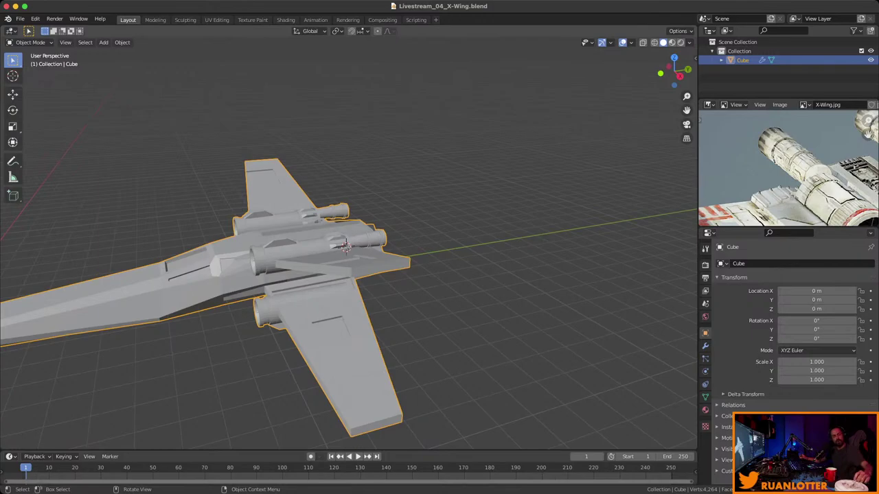
middle_click_drag(345, 247, 274, 252)
middle_click_drag(788, 168, 738, 115)
scroll(788, 168, "down", 2)
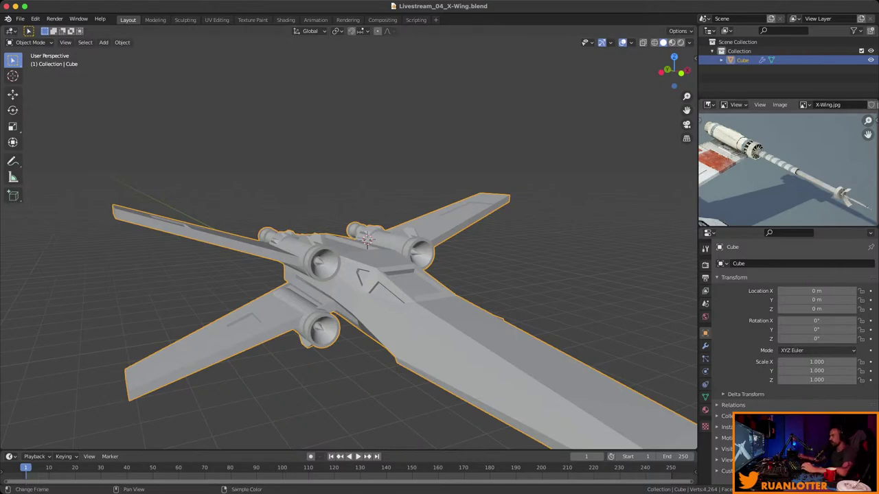
middle_click_drag(738, 115, 772, 136)
middle_click_drag(357, 289, 412, 261)
key("Tab")
scroll(366, 244, "up", 6)
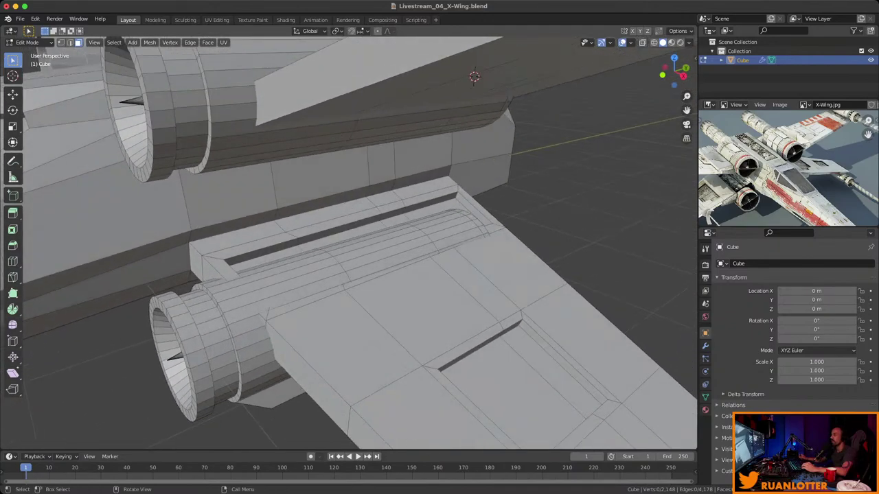
Select a strip of faces running from the engine nozzle up the wing housing.
mouse_move(776, 164)
middle_mouse_down("ctrl")
mouse_move(786, 148)
mouse_move(779, 168)
middle_mouse_up("ctrl")
middle_click_drag(412, 240, 385, 258)
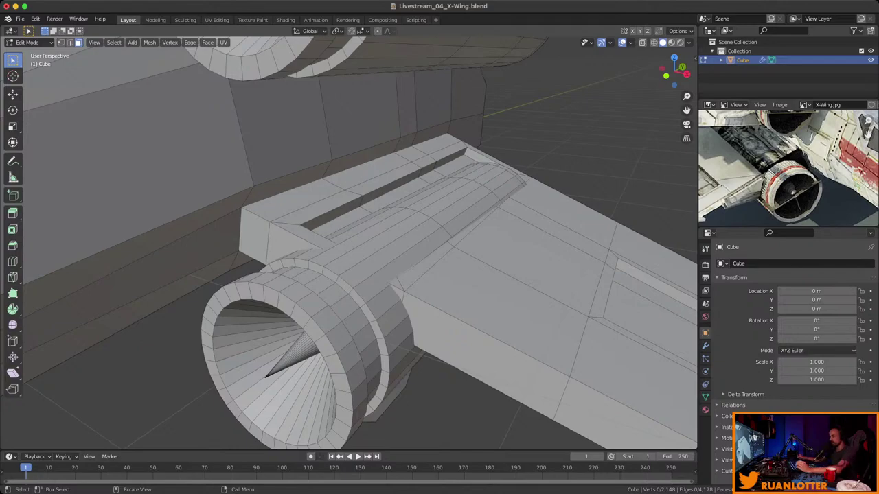
left_click(371, 240, "alt")
middle_click_drag(385, 258, 398, 248)
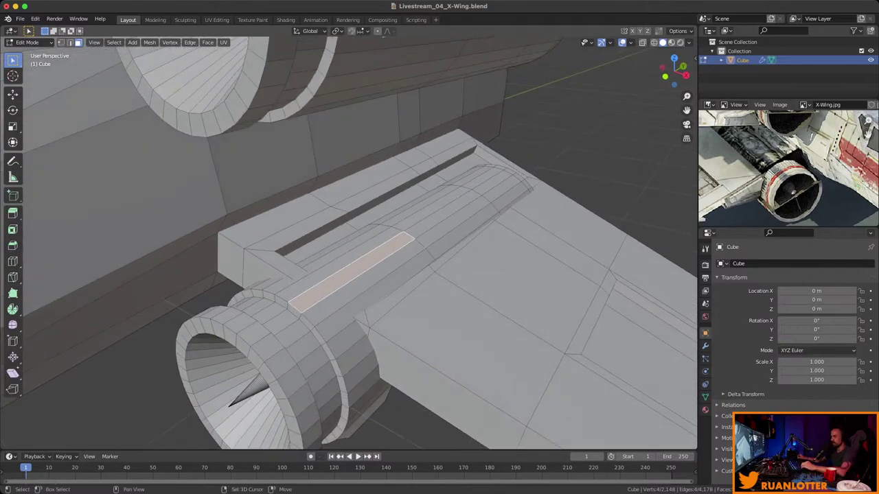
left_click(385, 251, "alt")
left_click(482, 177, "shift")
left_click(420, 232, "ctrl")
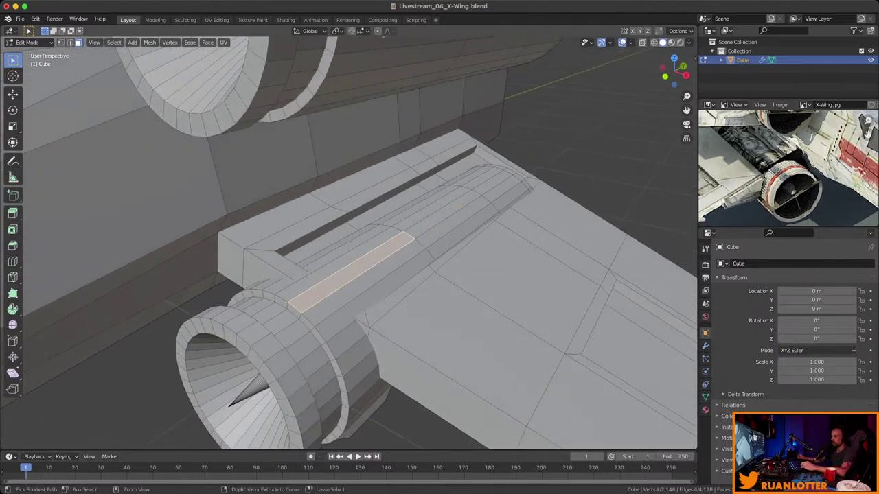
left_click(491, 182, "ctrl")
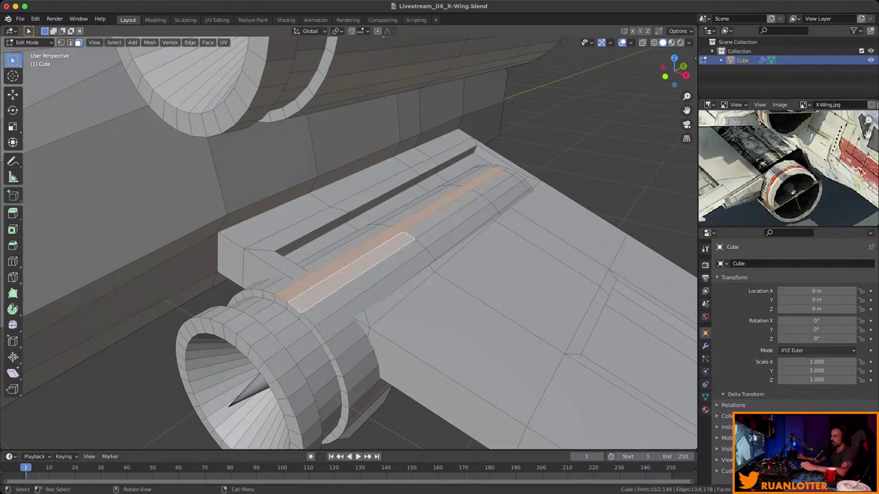
middle_click_drag(384, 261, 412, 247)
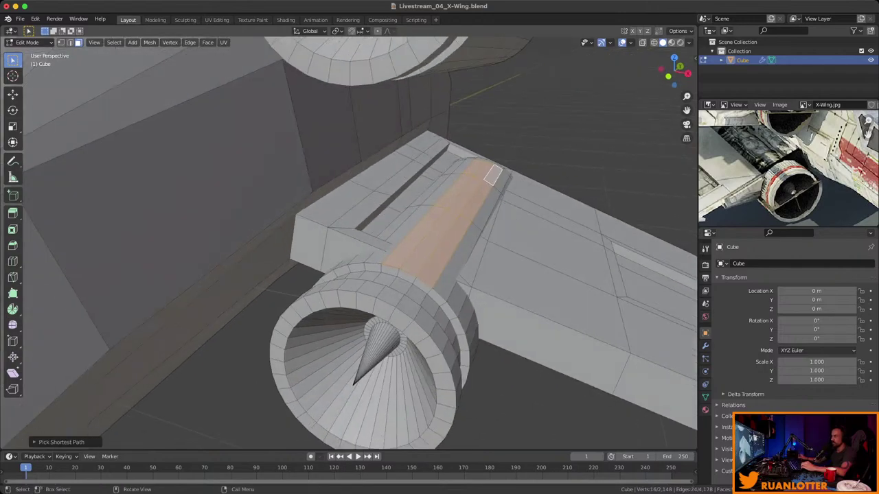
left_click(405, 230, "shift")
left_click(459, 164, "ctrl")
middle_click_drag(459, 163, 429, 188)
Inset the strip and extrude it down into a groove in the housing.
key("i")
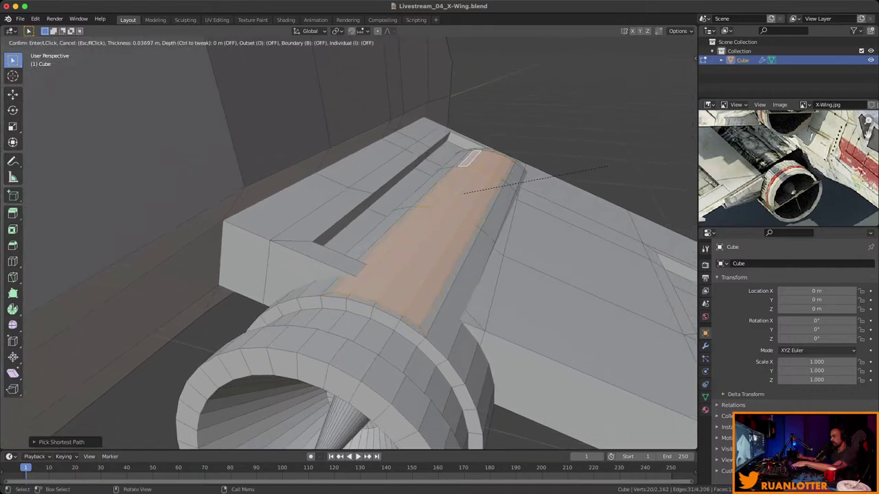
key("Return")
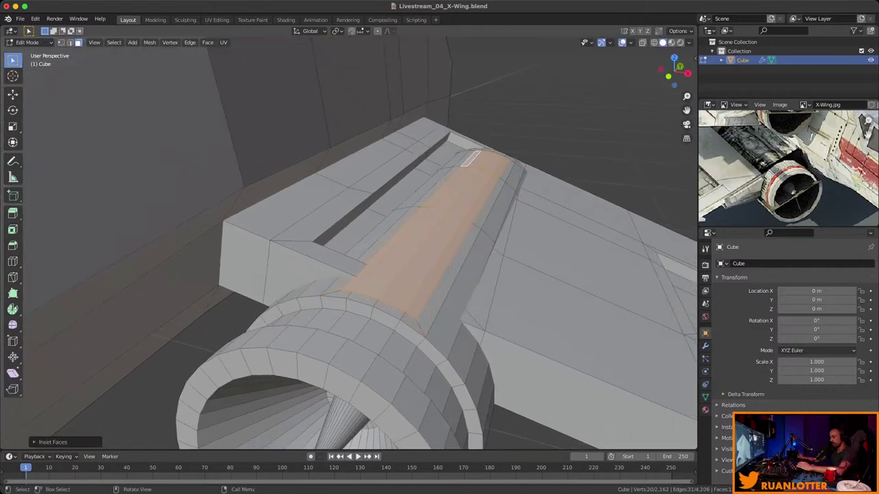
key("e")
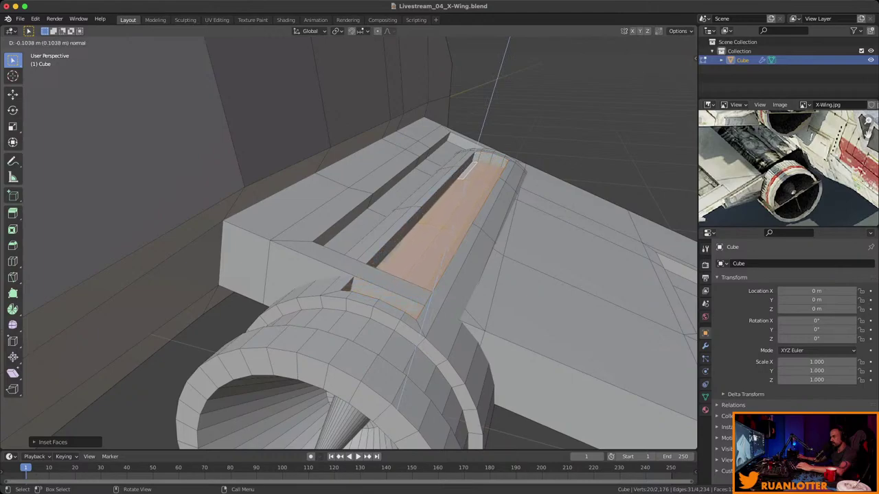
key("Return")
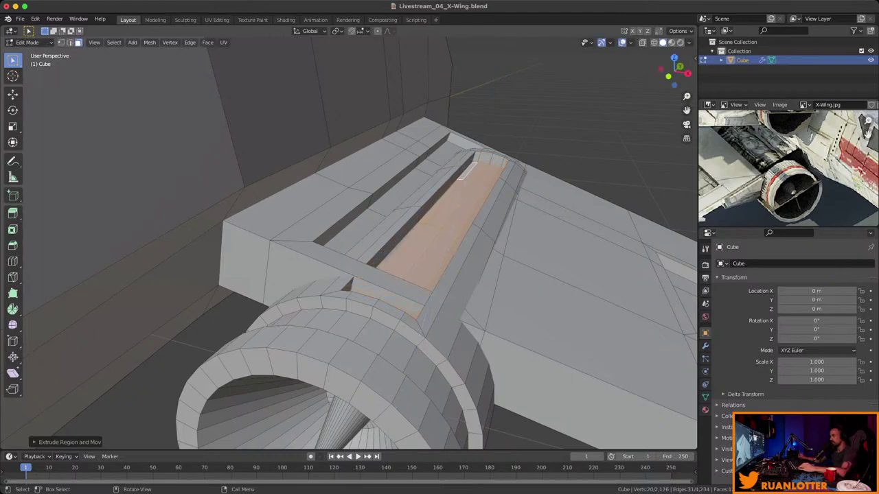
Inset and sink the groove floor deeper, then undo the extra depth.
scroll(440, 233, "up", 3)
middle_click_drag(439, 234, 385, 206)
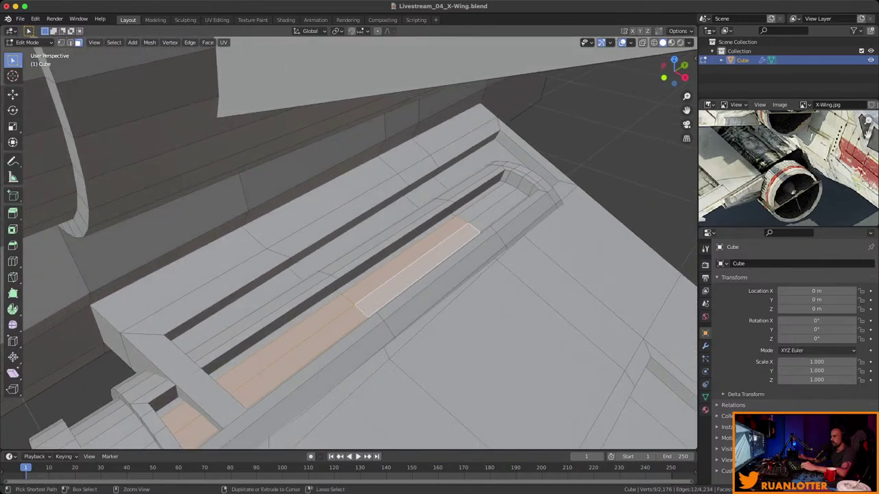
scroll(385, 206, "up", 2)
scroll(348, 243, "down", 4)
scroll(348, 243, "up", 2)
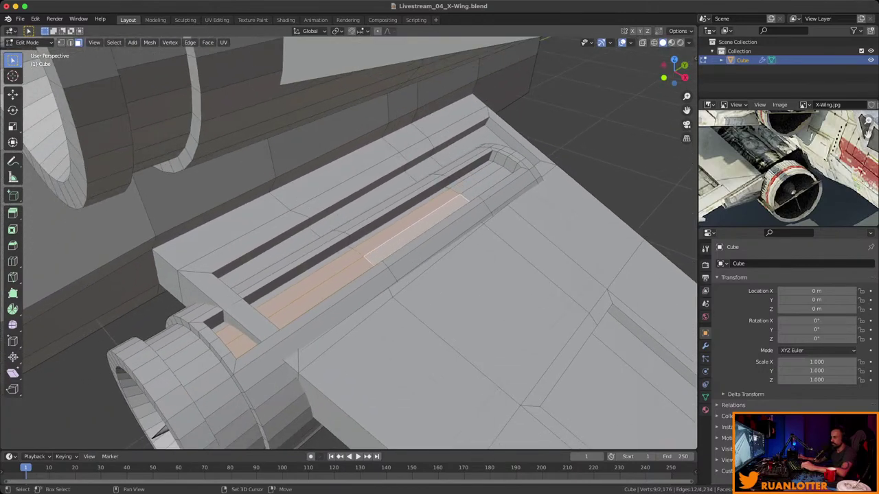
middle_click_drag(348, 243, 391, 203)
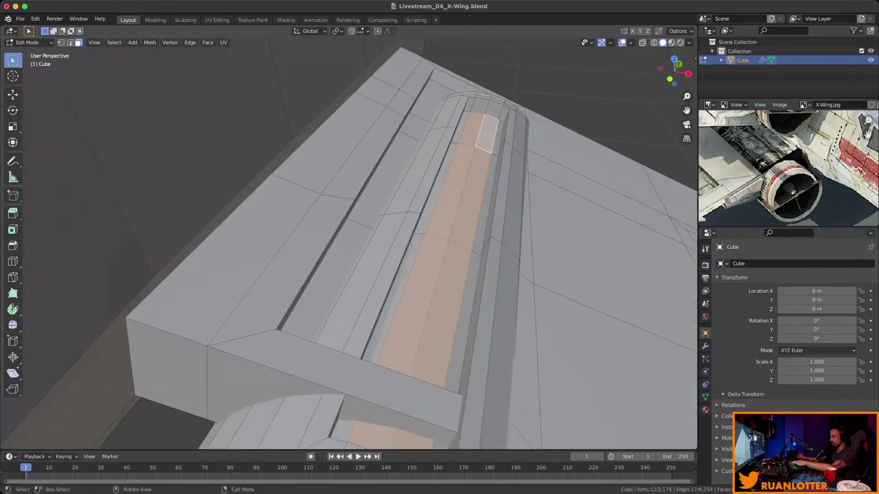
key("i")
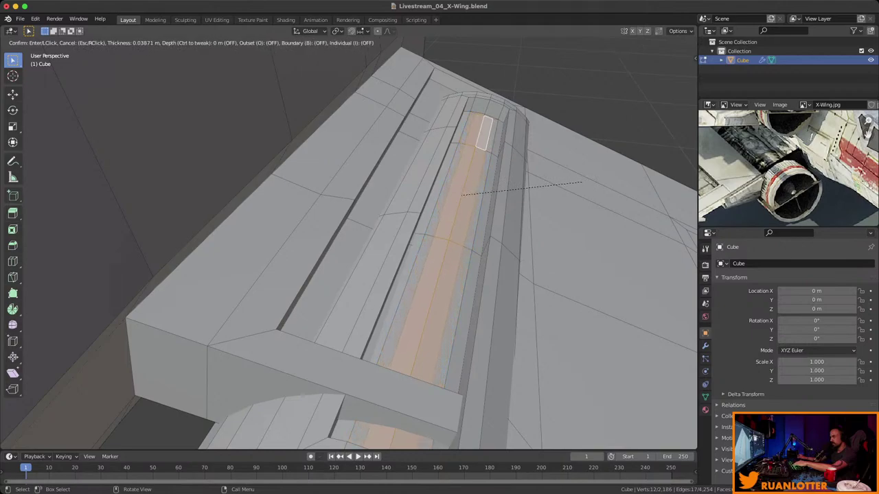
key("Return")
key("e")
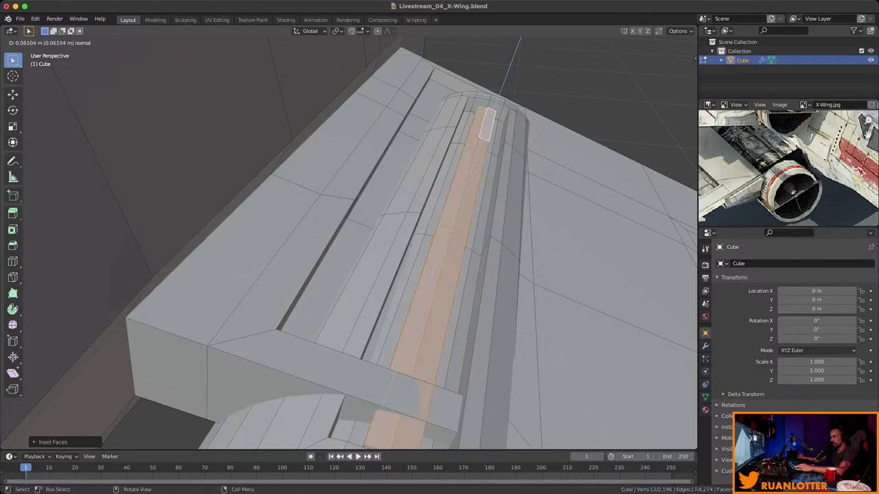
key("Return")
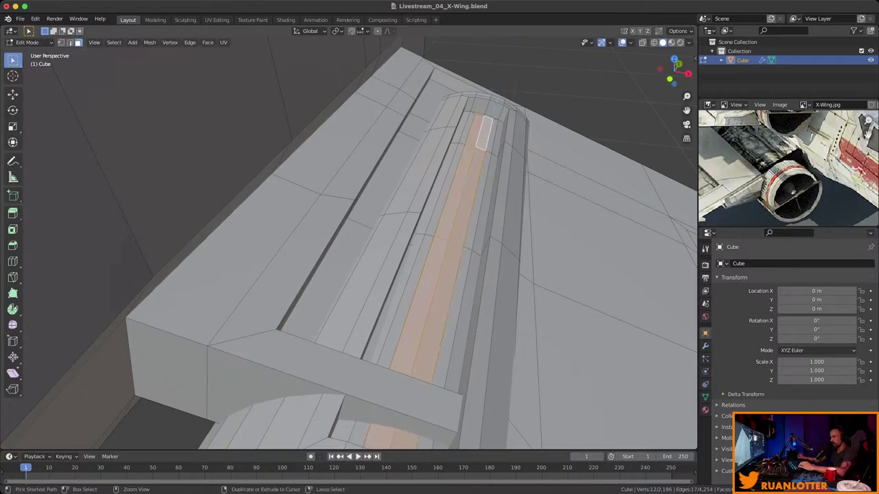
key("ctrl+z")
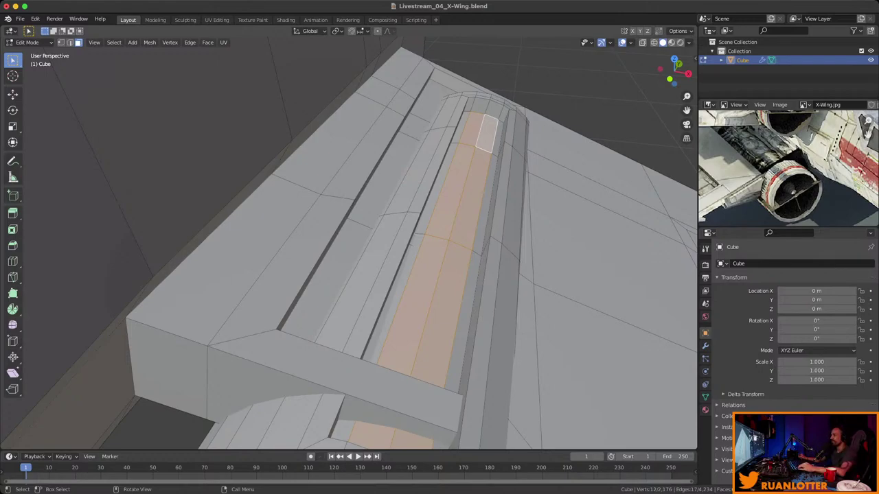
middle_click_drag(349, 240, 388, 175)
Pick a face on the ringed rear engine barrel and select all linked geometry with Ctrl+L.
scroll(357, 116, "up", 5)
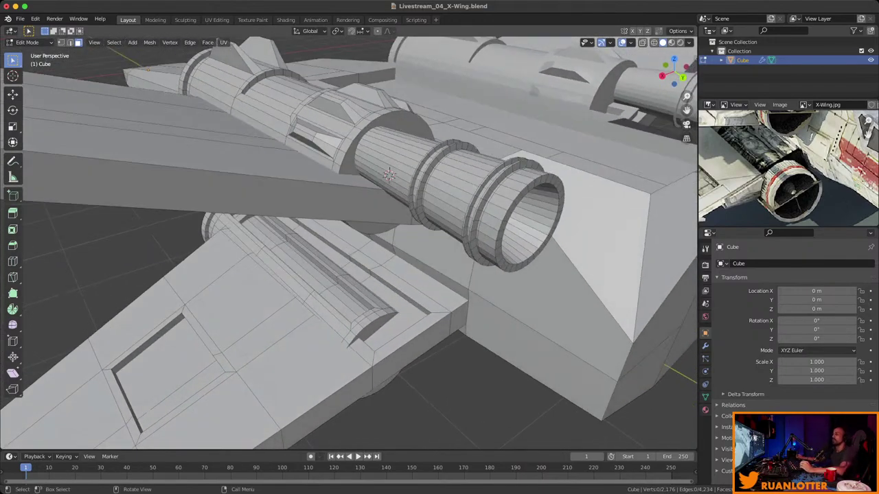
scroll(389, 175, "down", 5)
key("Tab")
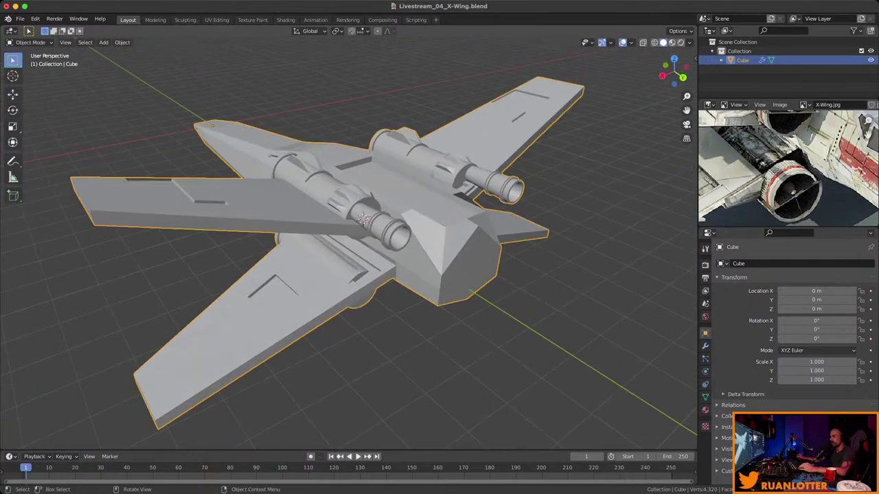
key("Tab")
middle_click_drag(389, 175, 453, 168)
scroll(420, 185, "up", 4)
scroll(420, 185, "down", 3)
scroll(426, 187, "up", 3)
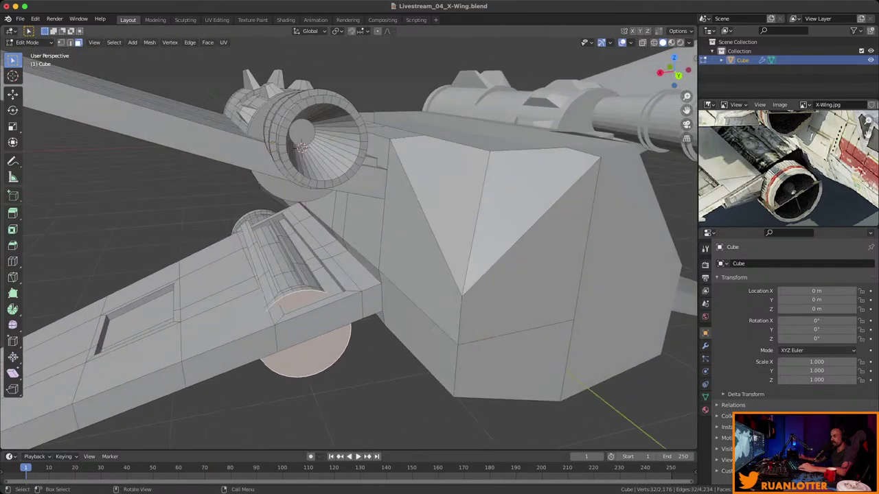
scroll(300, 147, "down", 3)
middle_click_drag(301, 146, 354, 201)
scroll(354, 201, "up", 3)
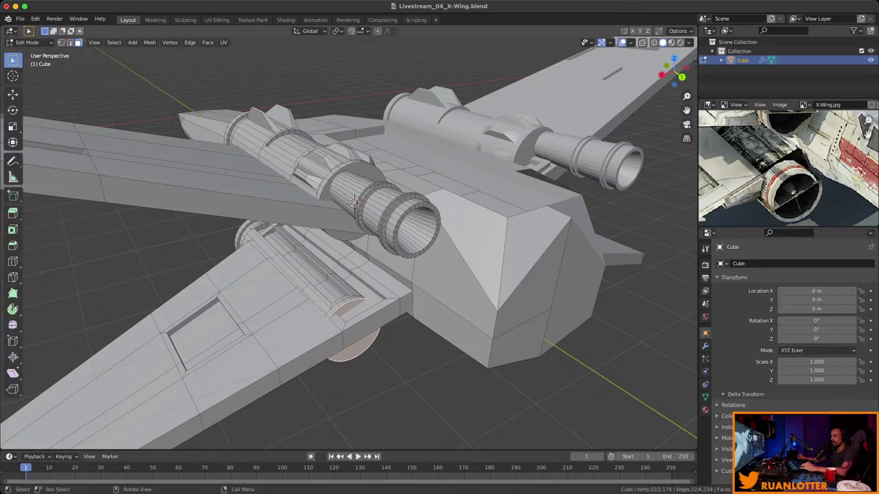
left_click(355, 201)
key("ctrl+l")
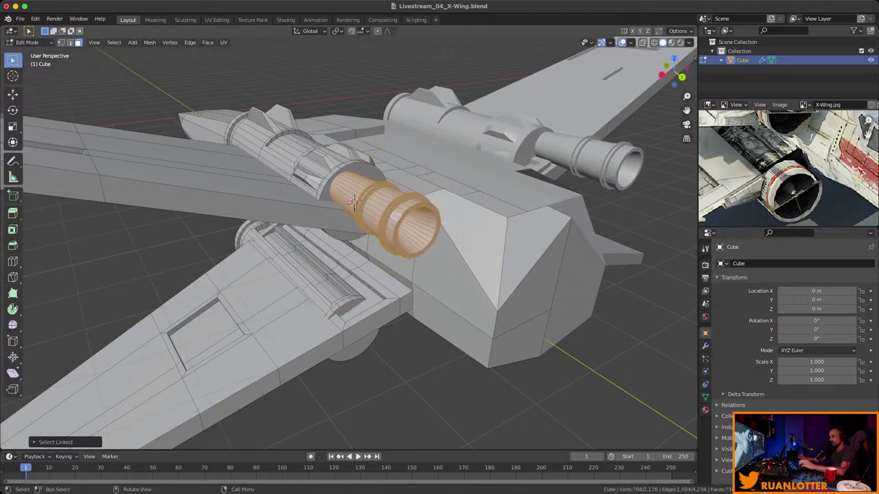
Restore the engine barrel selection and duplicate it, dropping the copy straight down along Z.
key("ctrl+z")
key("ctrl+shift+z")
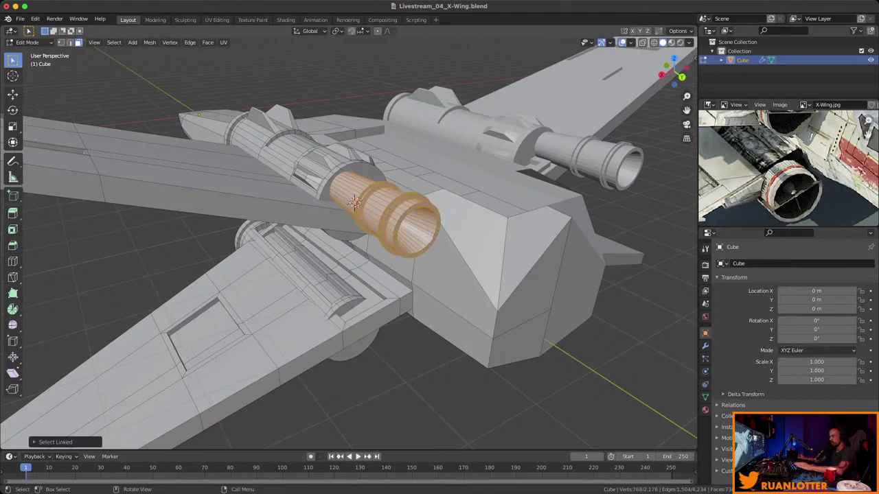
middle_click_drag(354, 200, 336, 205)
scroll(336, 204, "up", 4)
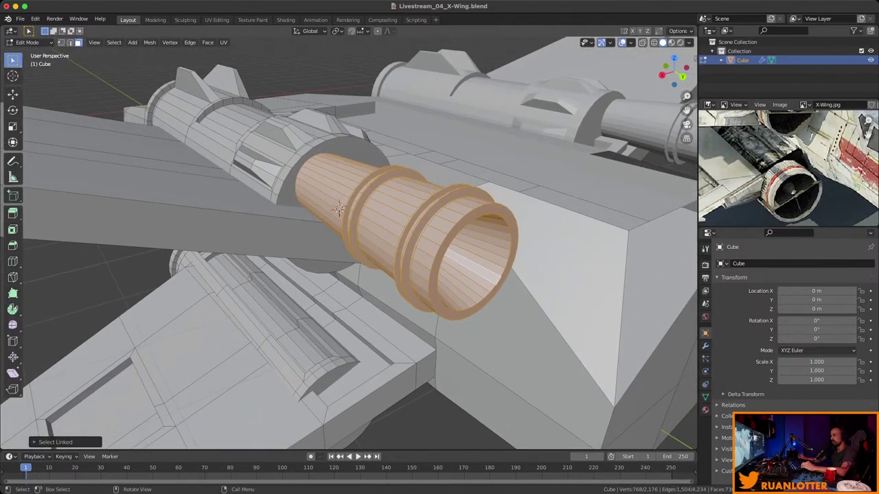
scroll(338, 208, "down", 4)
scroll(338, 208, "up", 2)
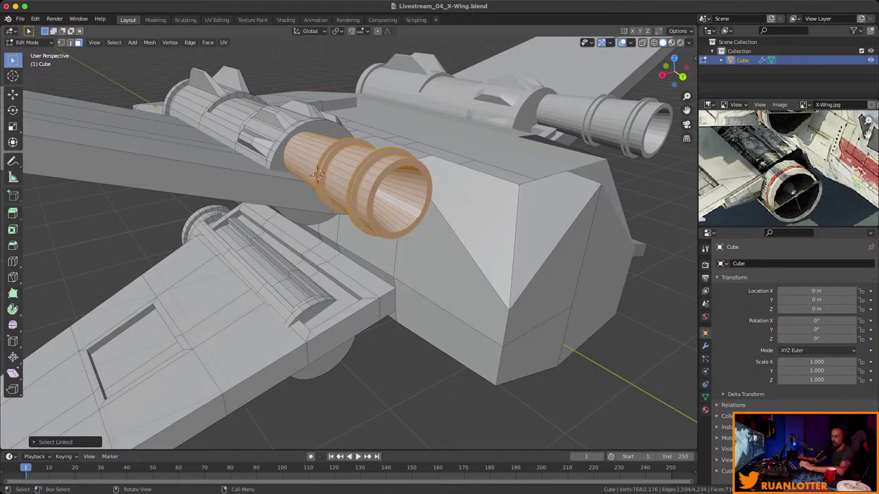
key("shift+d")
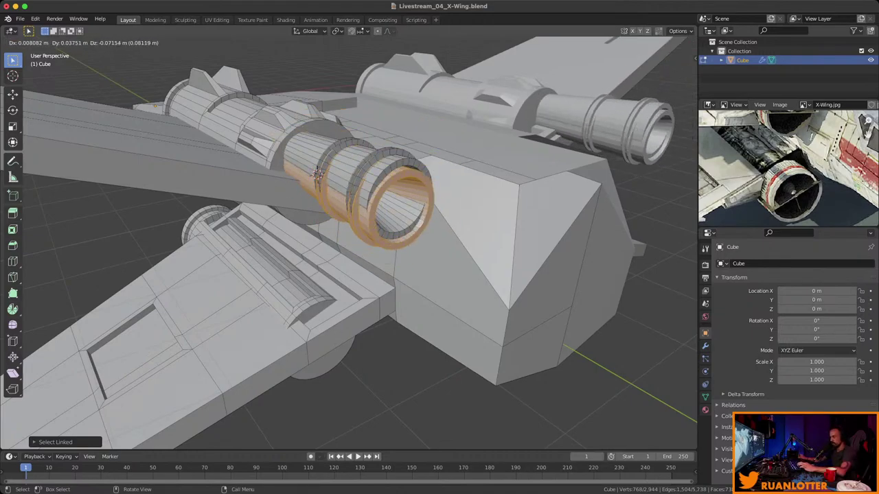
key("z")
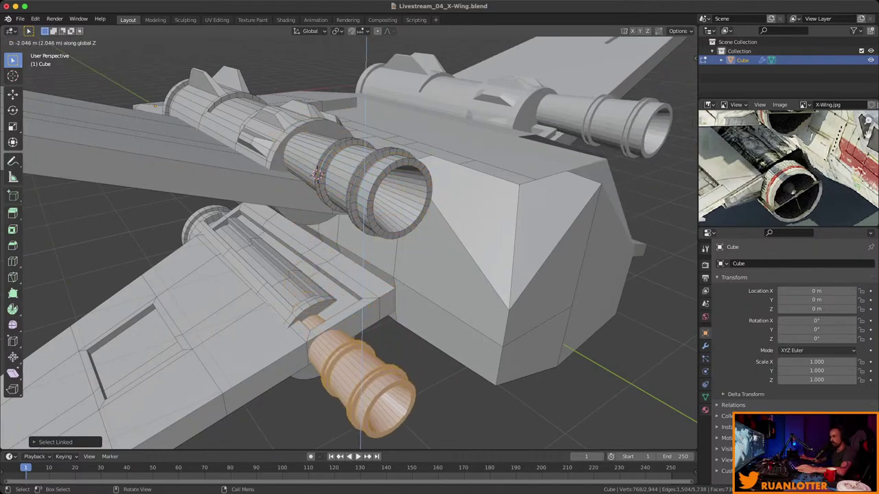
key("Return")
Readjust the engine copy's height along Z beneath the wing and save the file.
middle_click_drag(317, 174, 311, 54)
key("g")
key("z")
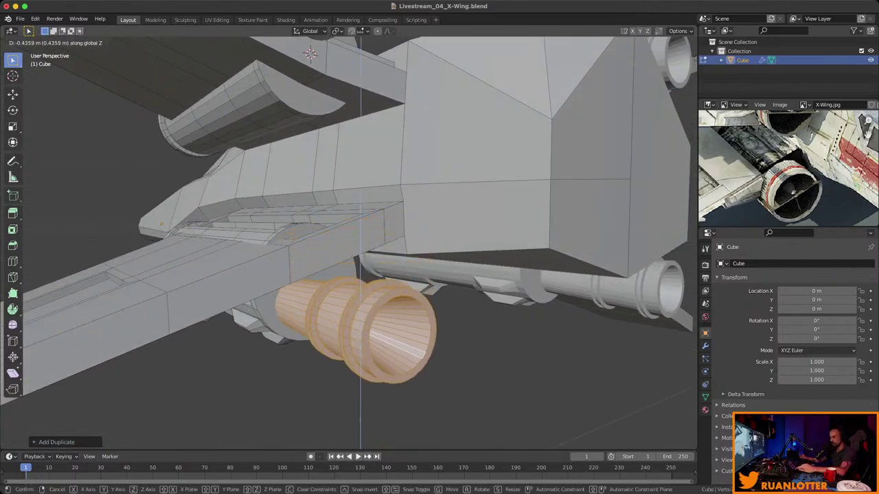
left_click(310, 53)
middle_click_drag(310, 54, 405, 163)
key("ctrl+s")
key("alt+a")
scroll(415, 130, "down", 5)
Save the file and frame the ship and reference photo in a three-quarter side view.
key("ctrl+s")
scroll(788, 168, "down", 2)
scroll(788, 168, "down", 4)
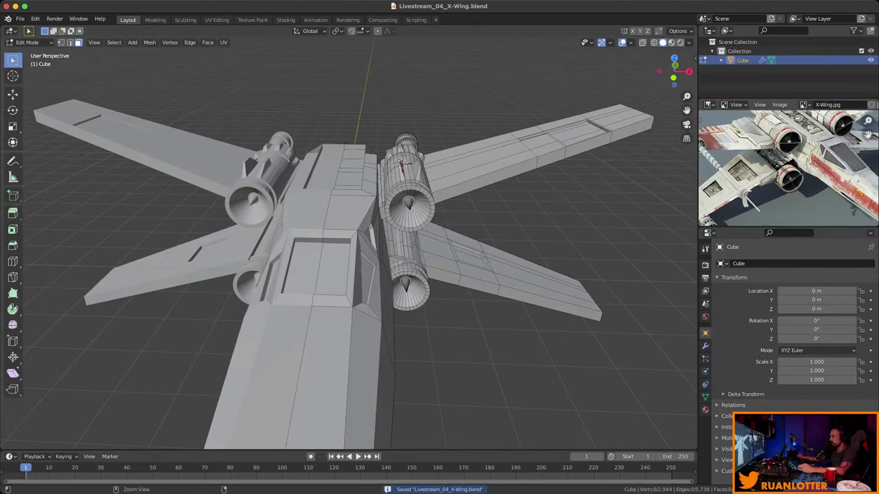
middle_click_drag(789, 169, 750, 206)
scroll(788, 184, "up", 6)
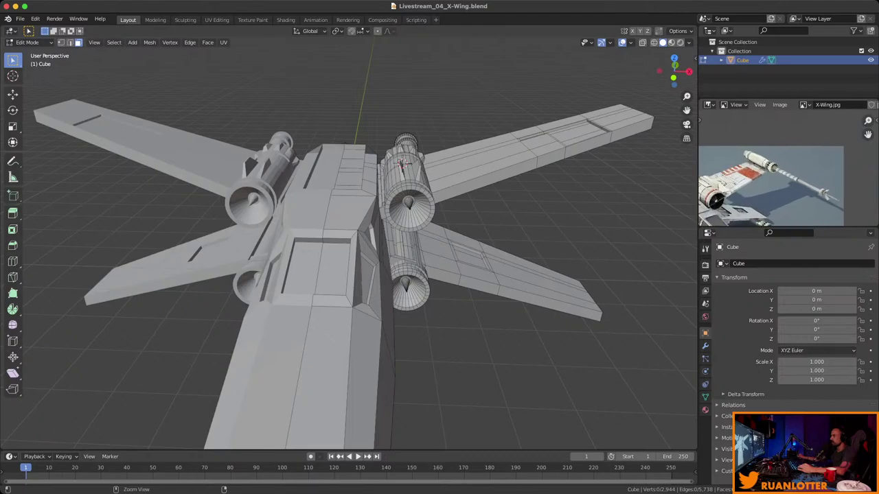
scroll(788, 184, "up", 5)
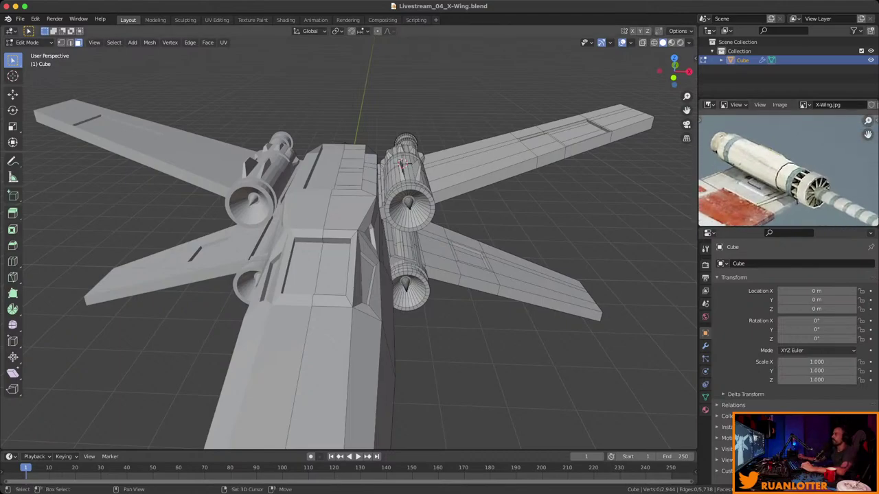
middle_click_drag(343, 275, 481, 282)
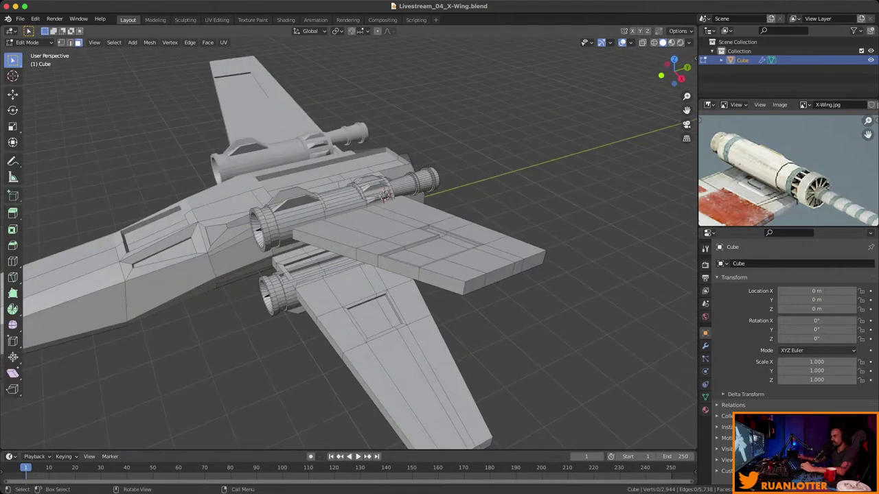
scroll(357, 158, "up", 3)
scroll(357, 158, "up", 3)
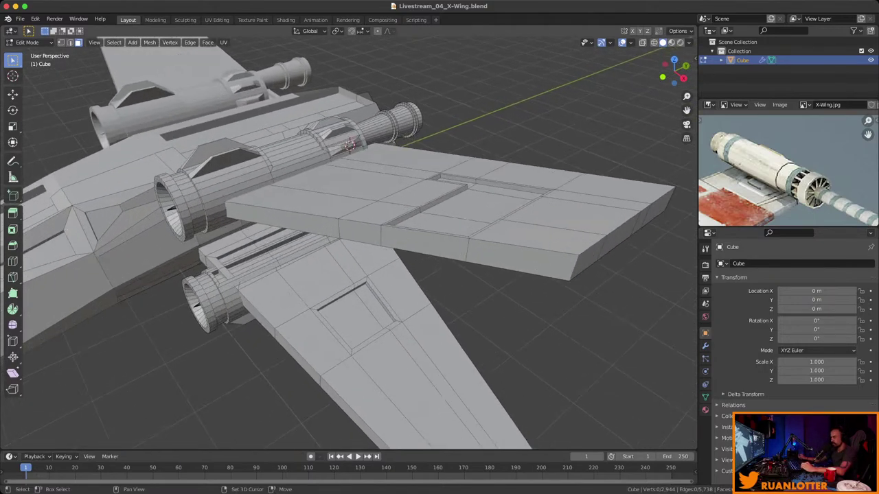
Snap the 3D cursor to the selected upper wing-tip faces and bring up the Add Mesh menu.
left_click(563, 237)
left_click(618, 206, "shift")
scroll(343, 241, "down", 2)
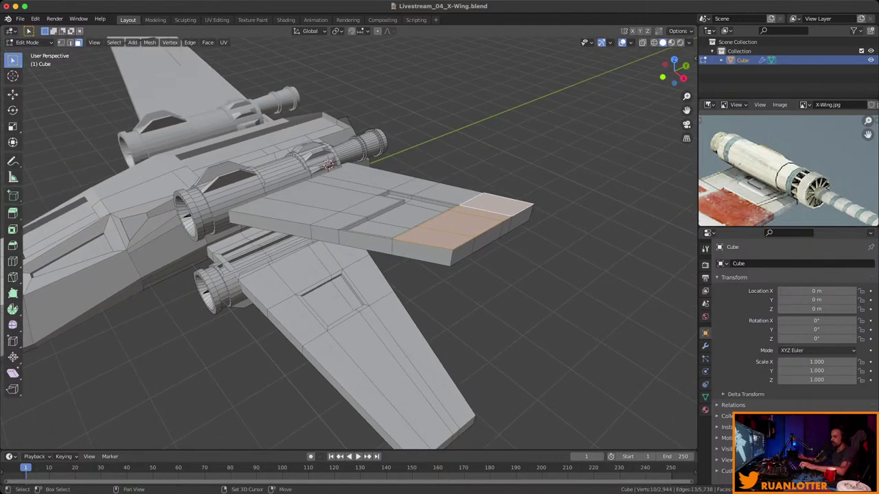
key("shift+s")
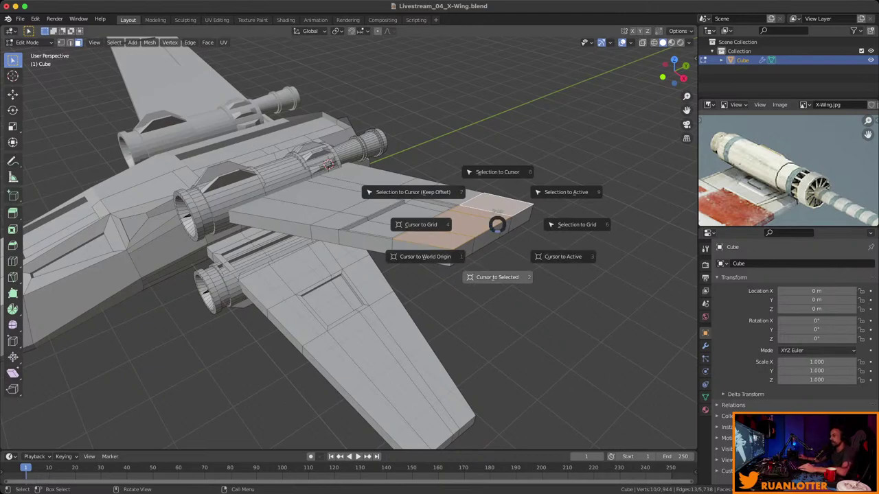
left_click(497, 277)
scroll(344, 240, "up", 2)
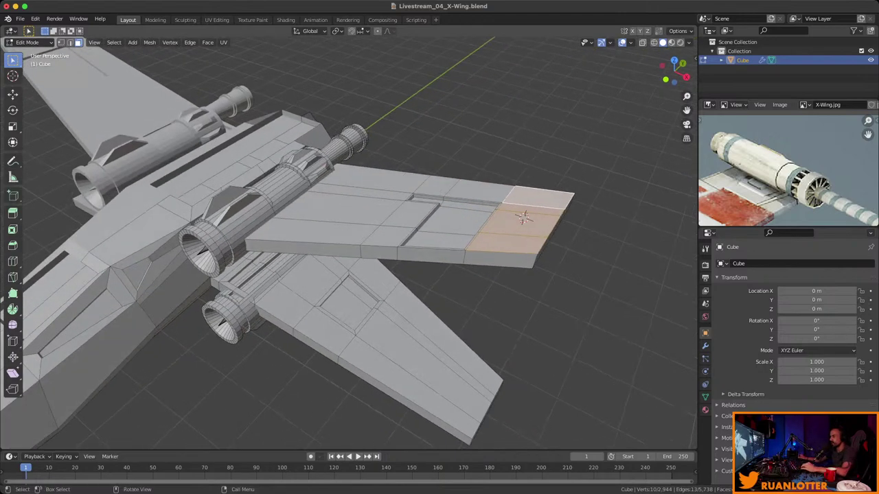
scroll(343, 240, "up", 2)
middle_click_drag(343, 274, 267, 240)
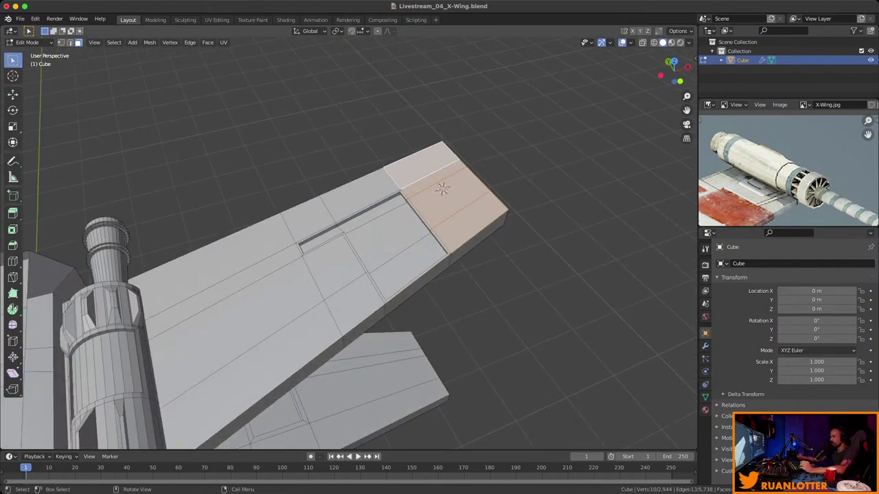
middle_click_drag(384, 269, 452, 268)
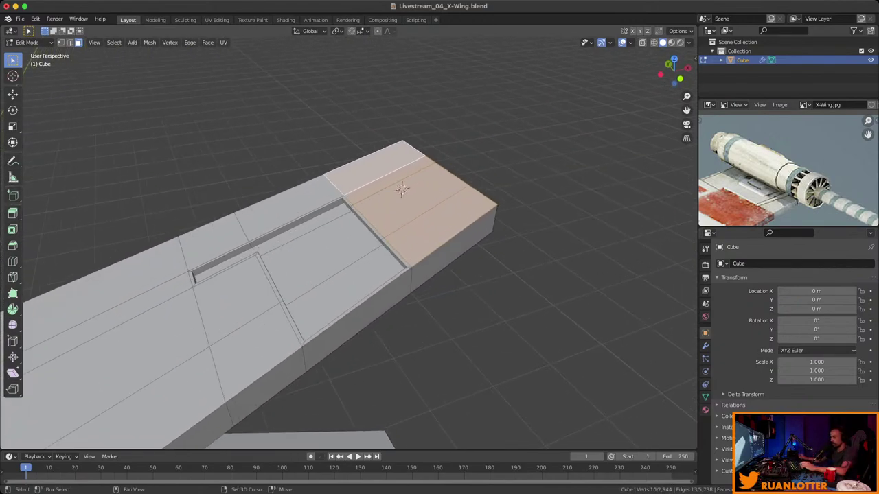
key("shift+a")
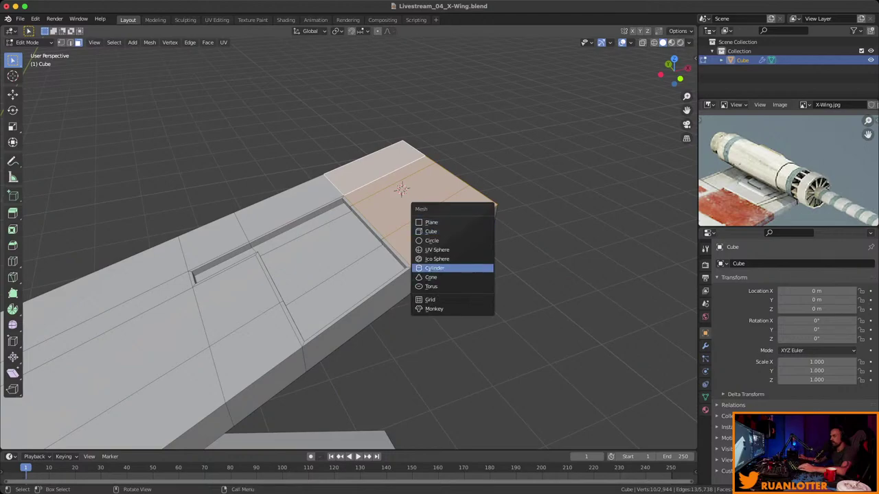
Add a cylinder at the wing tip, rotate it on X and scale it down.
left_click(439, 267)
scroll(350, 240, "down", 3)
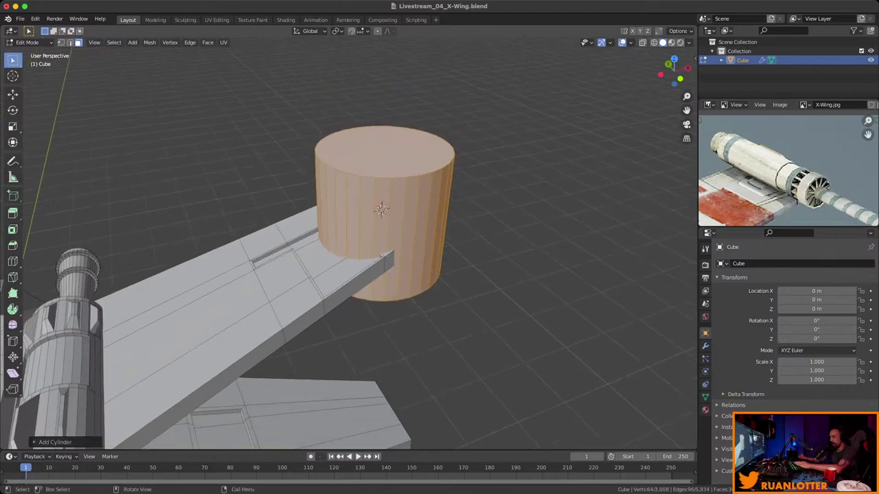
key("r")
key("x")
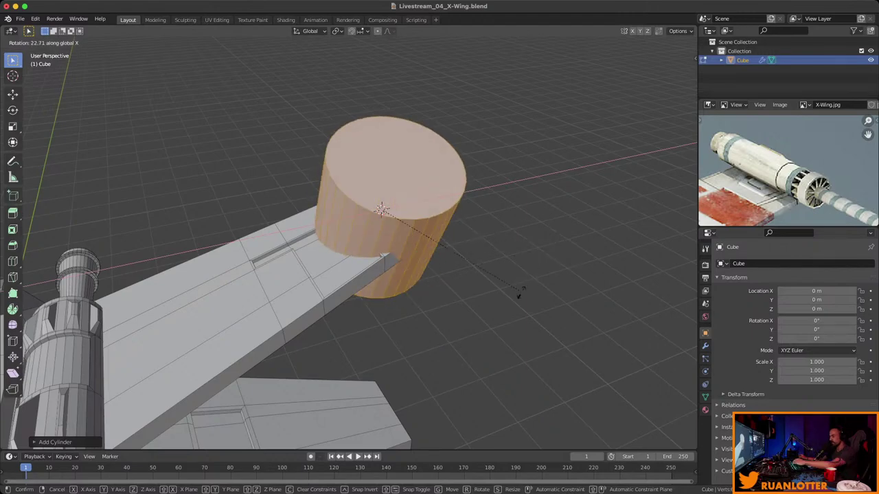
left_click(520, 293)
key("s")
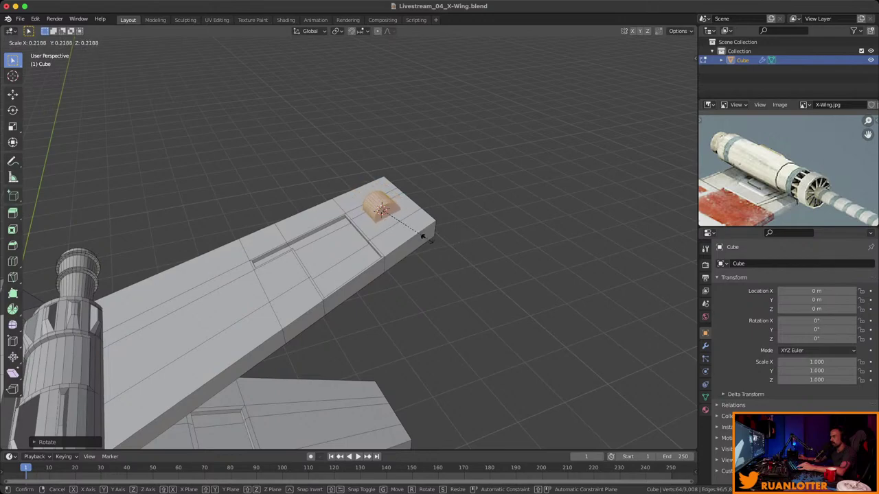
left_click(422, 237)
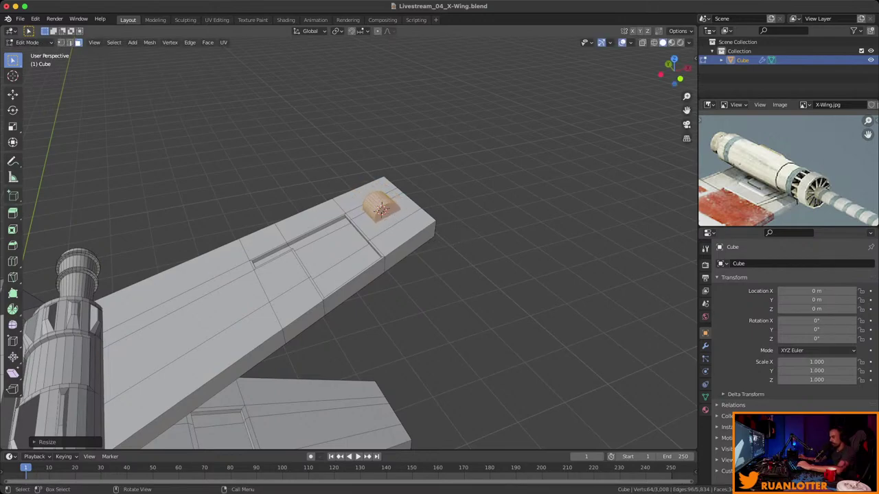
Move one end ring of the cylinder along Y to set the cannon's length.
left_click(380, 209, "alt")
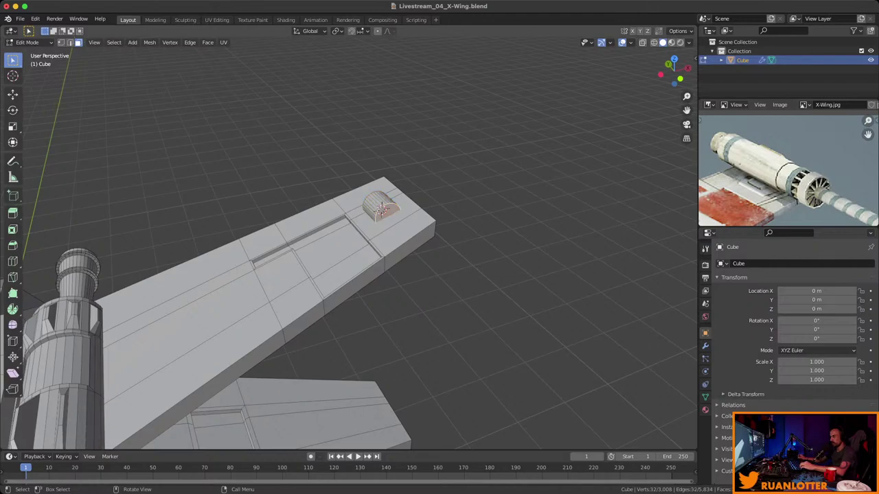
key("g")
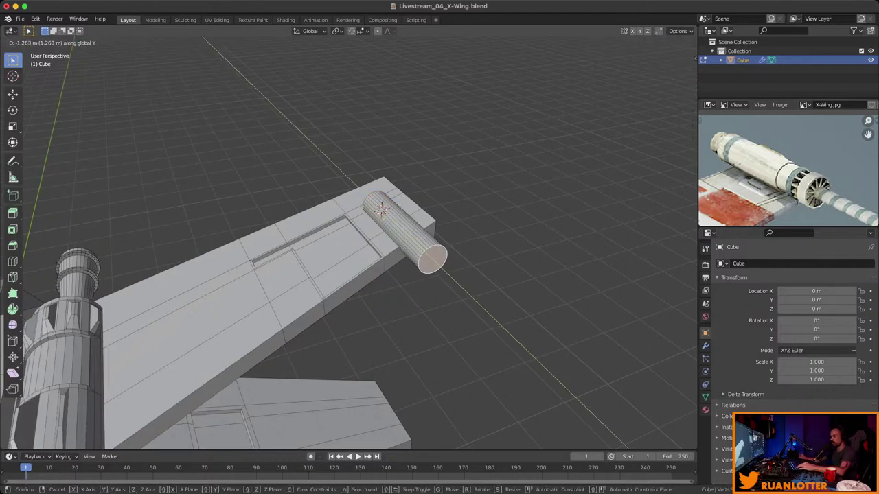
left_click(432, 250)
middle_click_drag(433, 250, 419, 189)
key("g")
key("y")
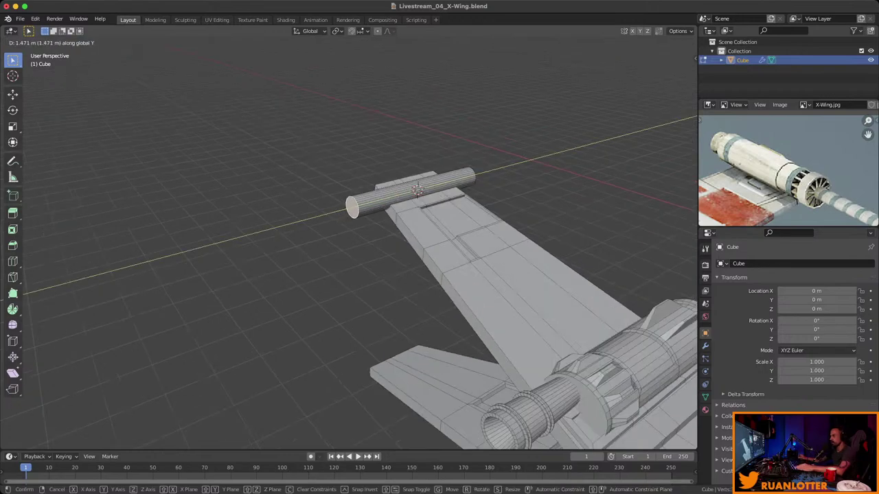
key("Return")
scroll(282, 219, "up", 3)
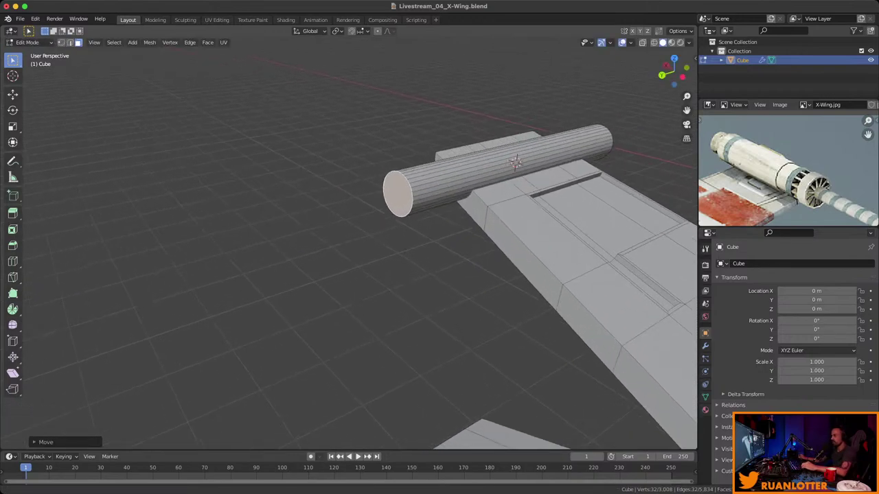
scroll(439, 220, "down", 1)
key("g")
key("y")
key("Return")
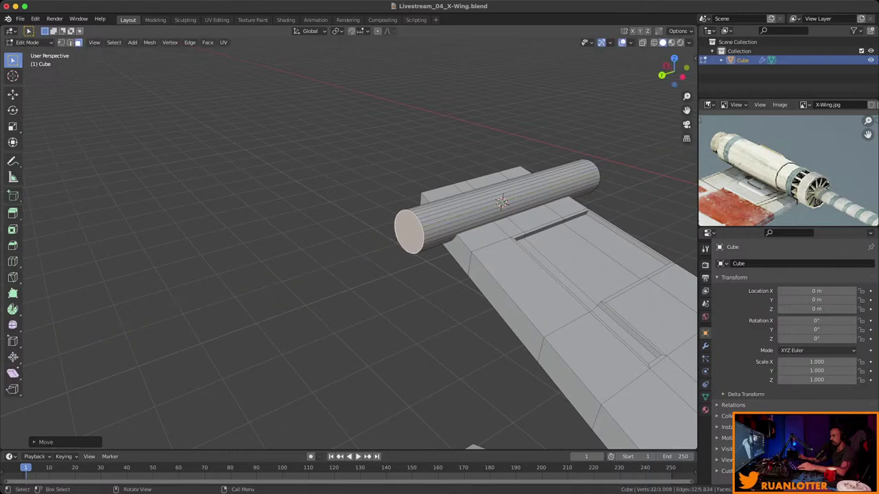
Save the file and inset the cylinder's front end cap.
middle_click_drag(348, 247, 501, 202)
scroll(384, 206, "down", 4)
scroll(453, 237, "down", 5)
scroll(474, 223, "up", 8)
scroll(499, 284, "down", 3)
key("ctrl+s")
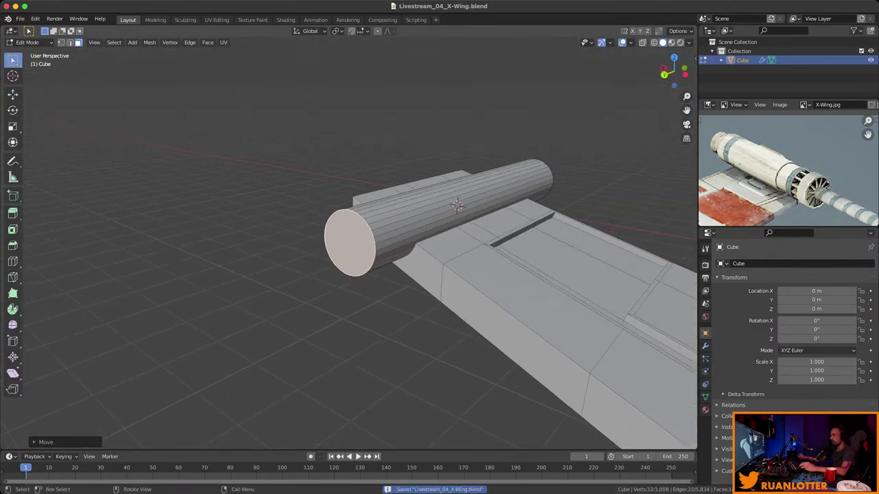
middle_click_drag(498, 283, 512, 276)
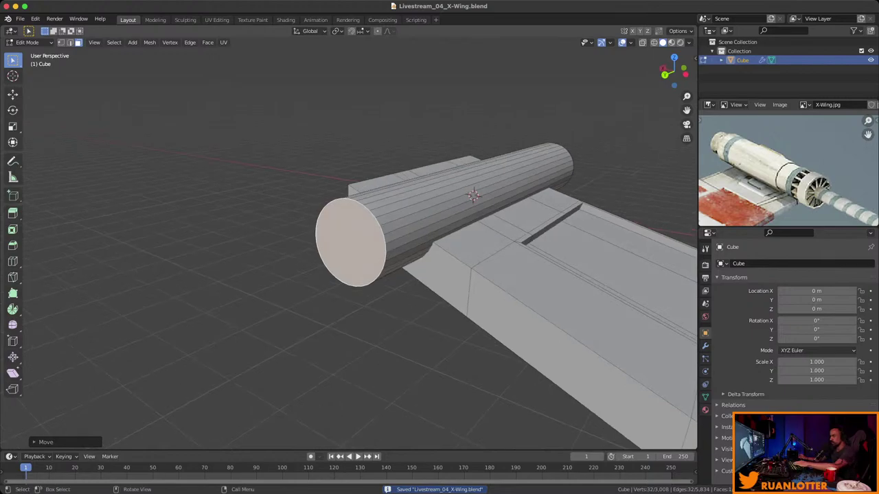
key("i")
key("Return")
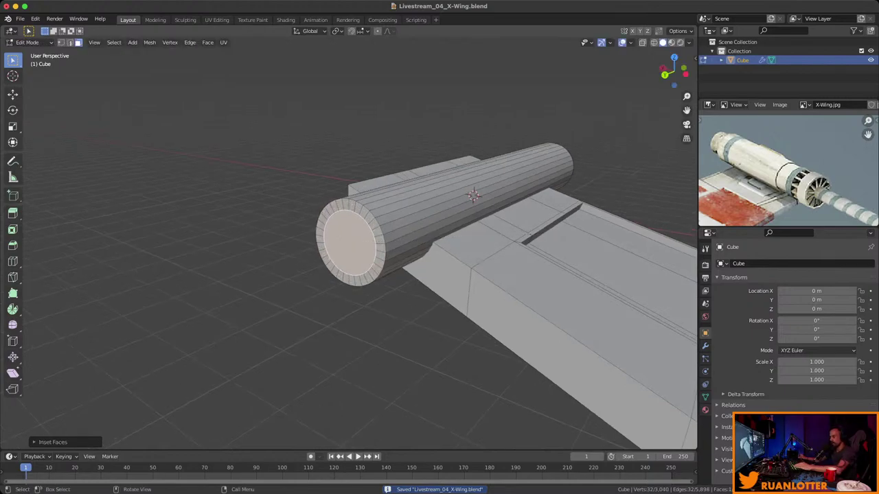
Extrude and widen the inset cap, then inset again and push it inward into a muzzle.
key("e")
key("Return")
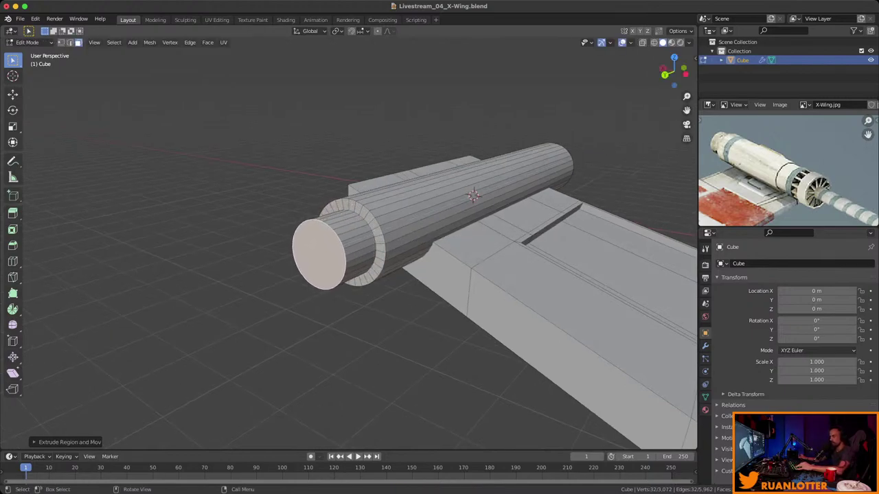
key("s")
key("Return")
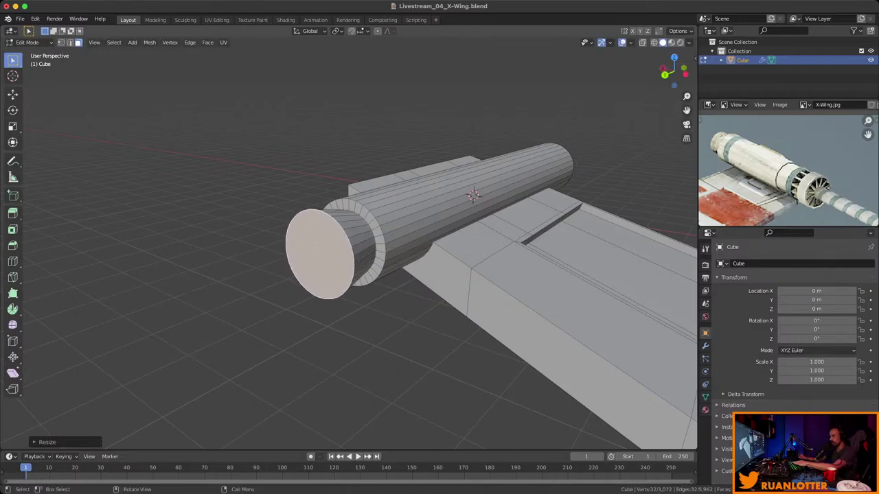
key("i")
key("Return")
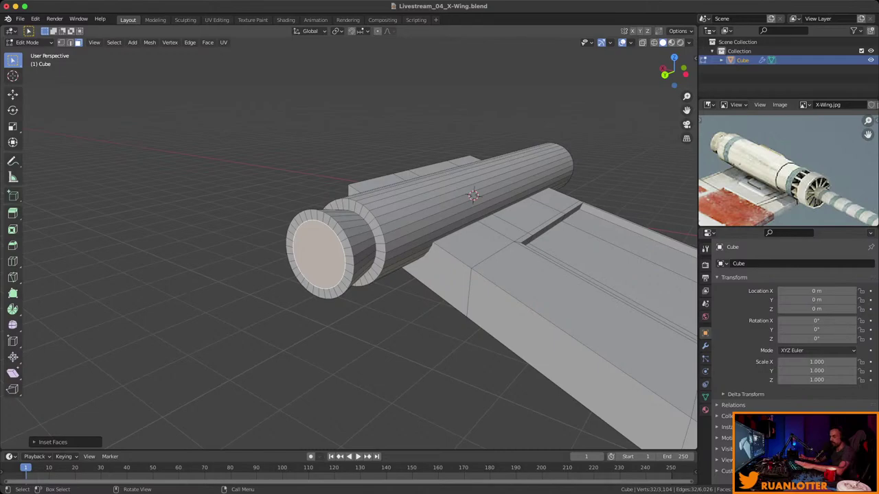
key("e")
key("Return")
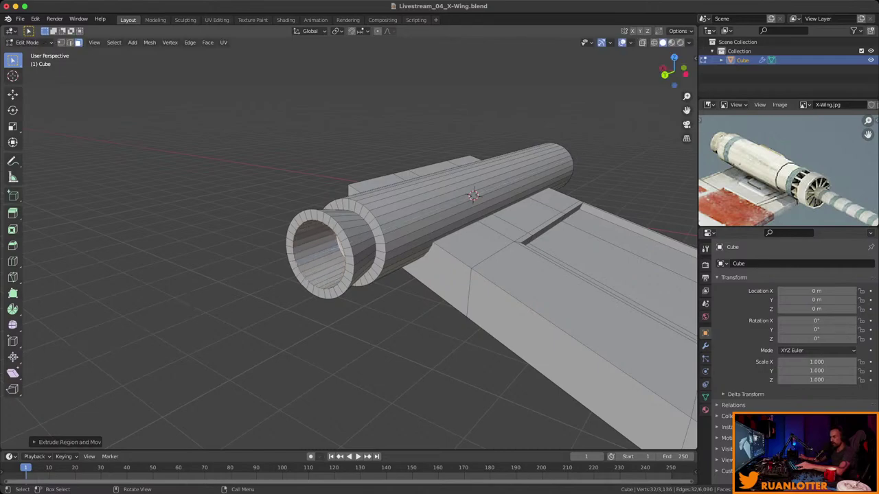
Shrink the inner cap face and compare the cannon against the reference image.
middle_click_drag(412, 241, 488, 228)
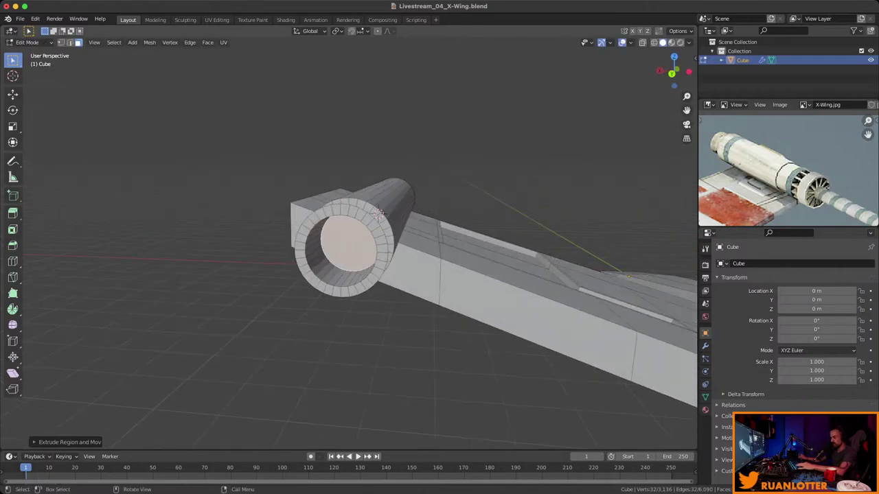
key("s")
key("Return")
middle_click_drag(378, 213, 535, 199)
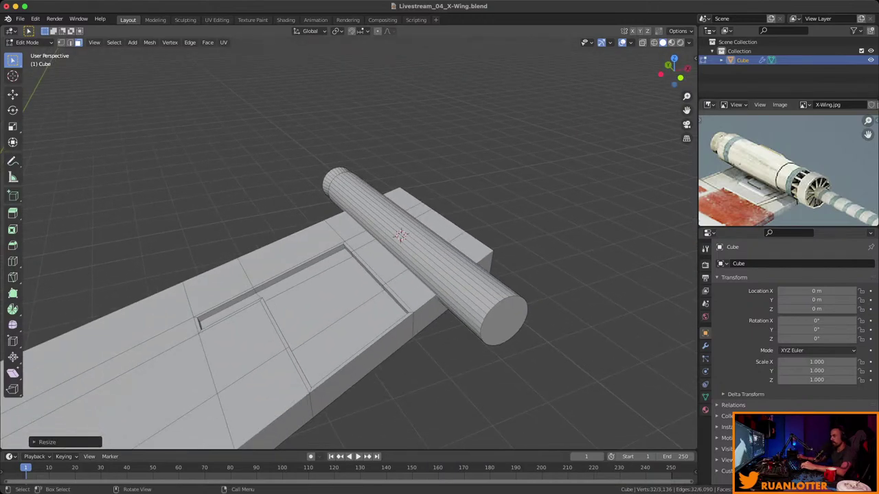
middle_click_drag(788, 172, 805, 142)
scroll(400, 236, "up", 3)
Add two edge loops around the cannon cylinder just behind its stepped tip.
middle_click_drag(400, 235, 508, 257)
key("ctrl+r")
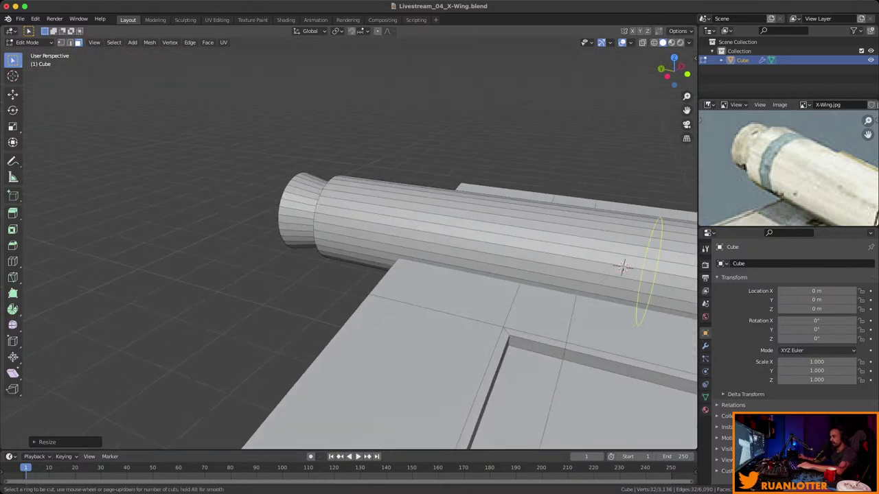
left_click(641, 245)
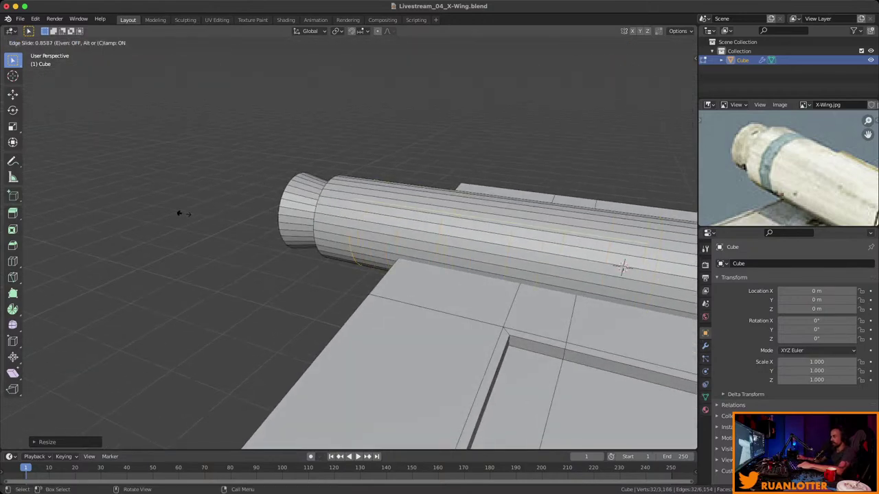
left_click(179, 214)
key("ctrl+r")
left_click(355, 234)
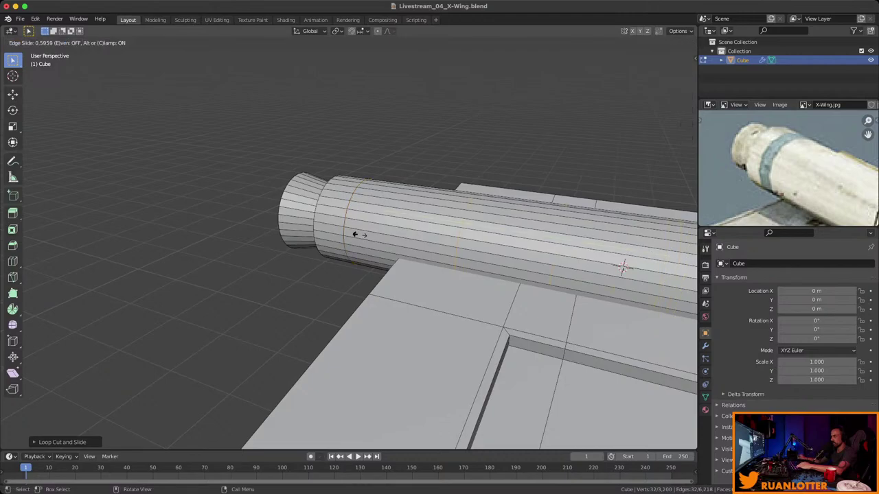
left_click(219, 208)
Inset the face ring between the loops and extrude it inward along normals into a groove.
key("3")
left_click(365, 209)
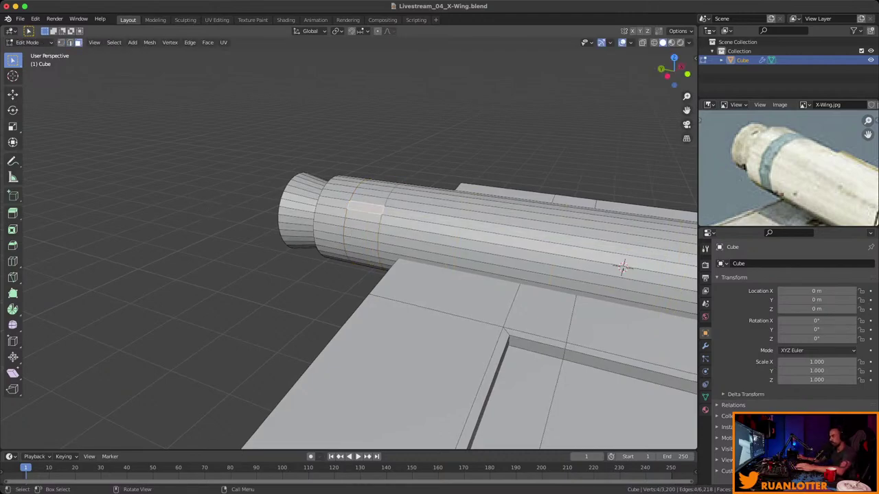
middle_click_drag(622, 266, 75, 364)
left_click(347, 226, "alt")
key("i")
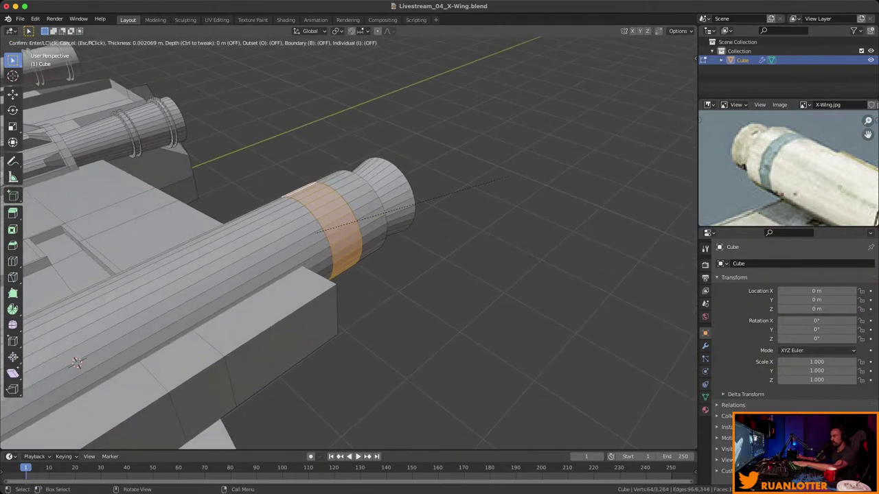
left_click(75, 364)
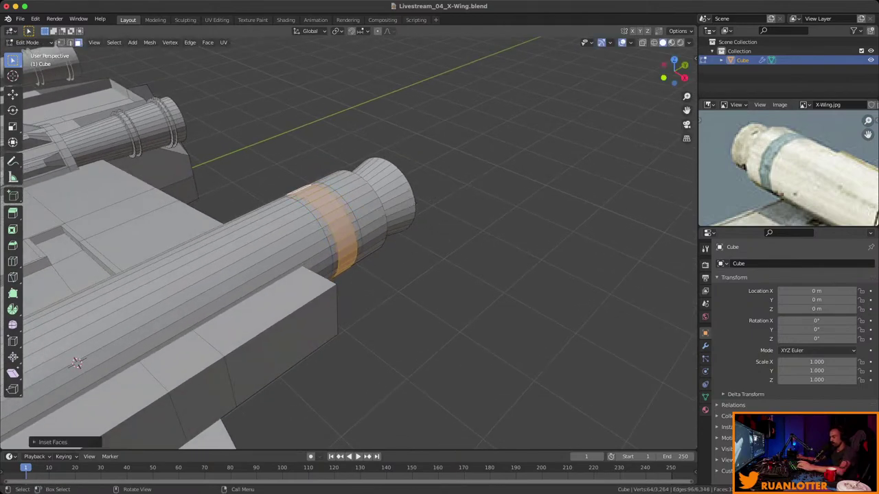
key("alt+e")
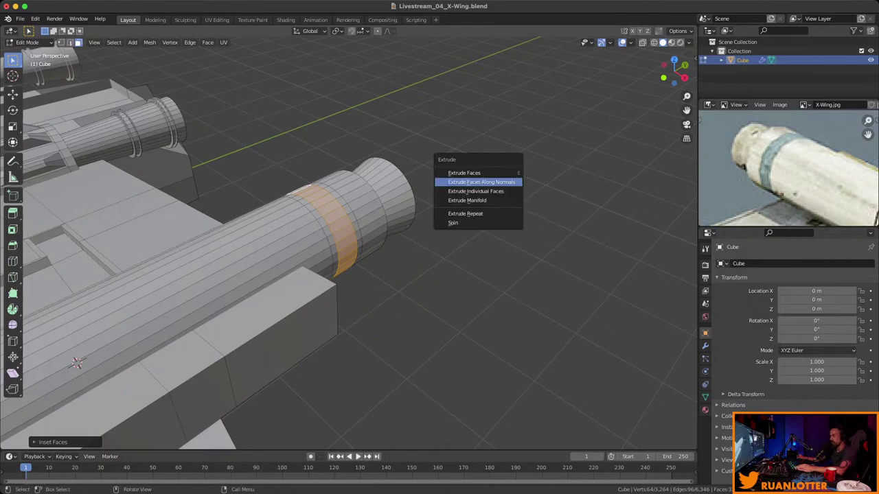
left_click(491, 182)
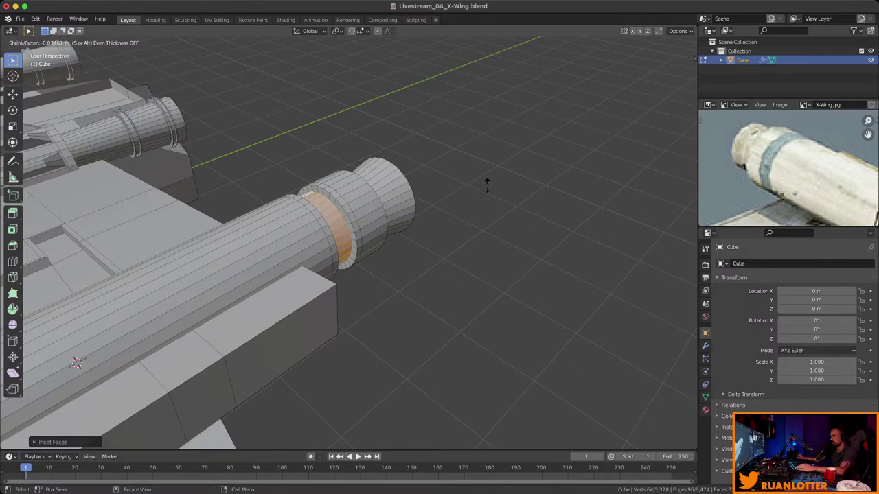
left_click(487, 184)
middle_click_drag(487, 184, 388, 228)
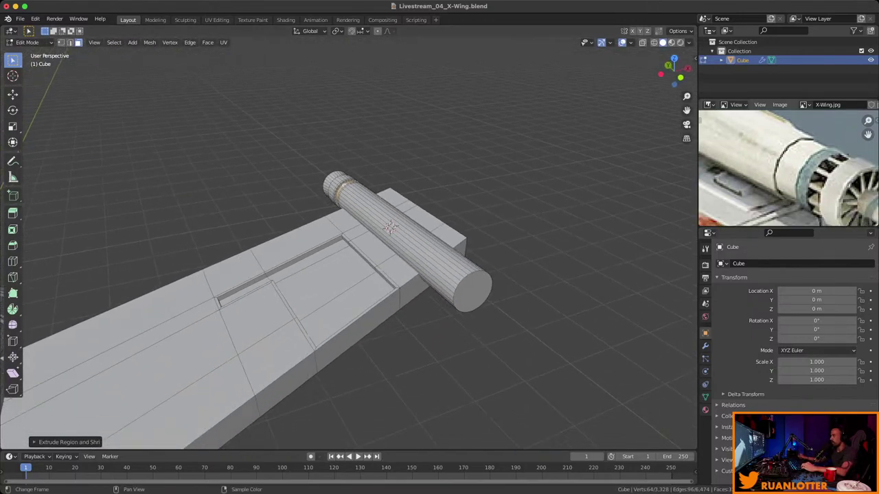
Add two more edge loops around the cannon near its flat end.
scroll(388, 228, "up", 3)
middle_click_drag(388, 228, 352, 223)
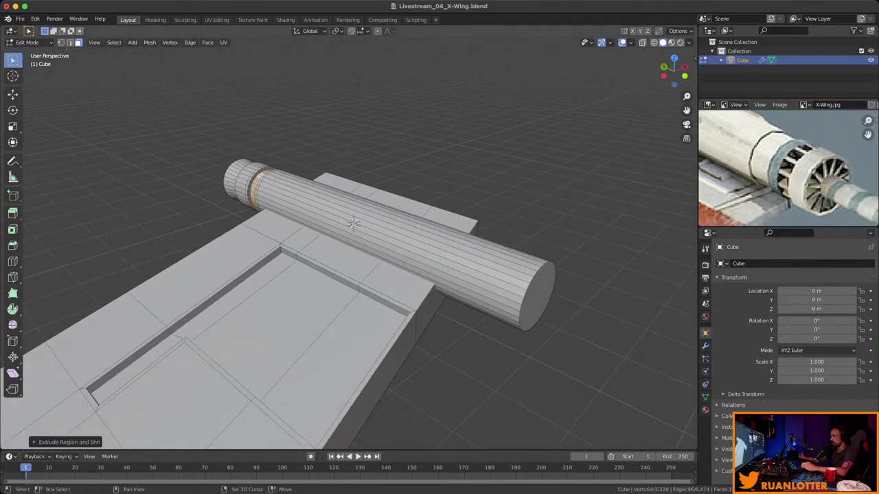
key("ctrl+r")
left_click(440, 247)
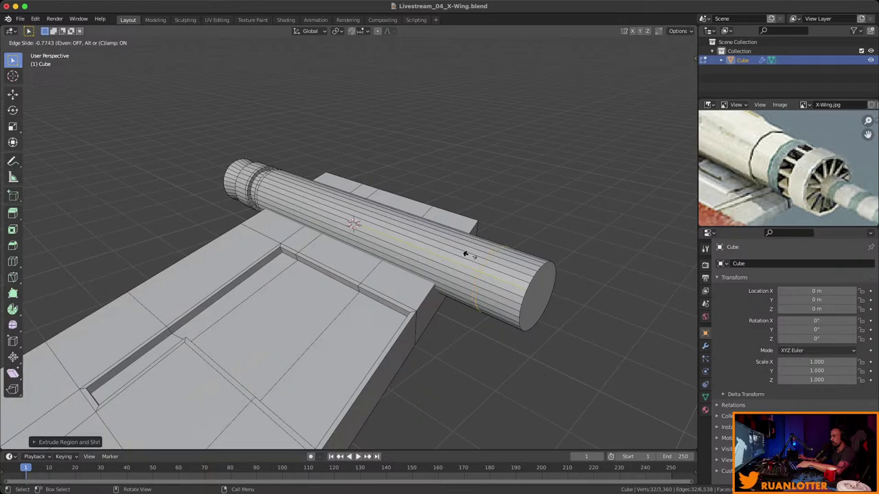
left_click(462, 254)
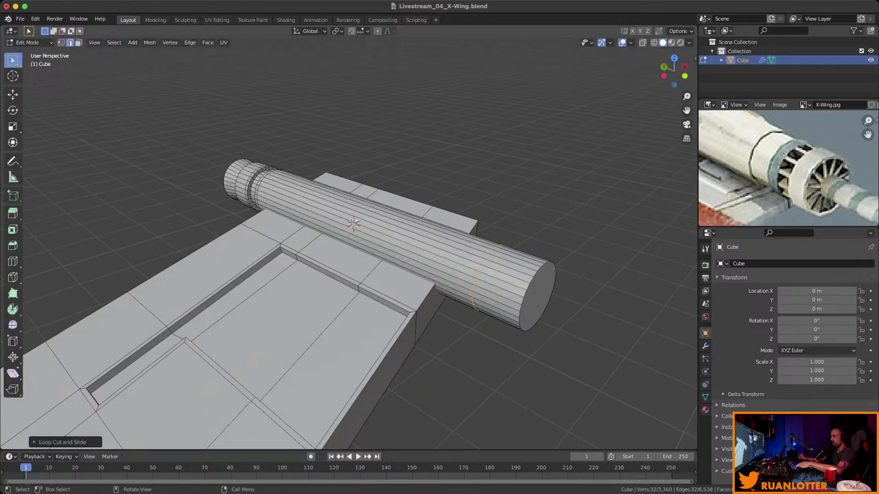
key("ctrl+r")
left_click(364, 226)
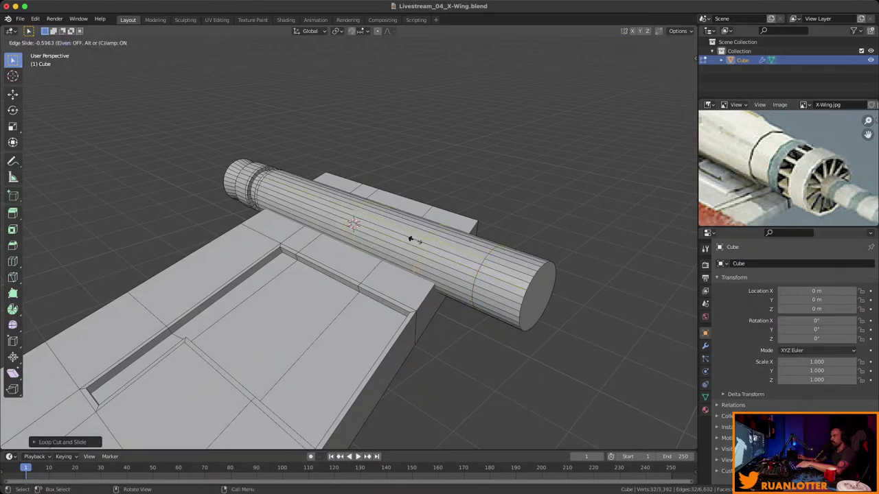
left_click(406, 236)
Inset the face ring between the new loops and extrude it inward along normals.
key("3")
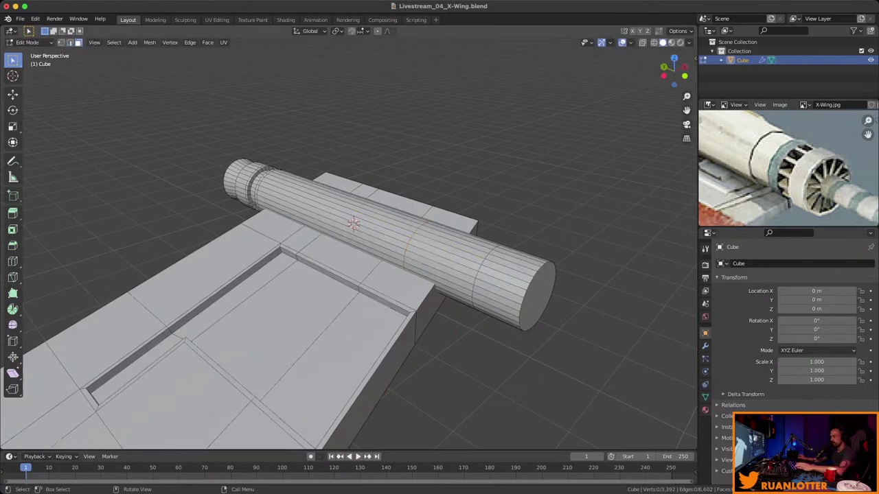
left_click(425, 254, "alt")
middle_click_drag(425, 254, 364, 274)
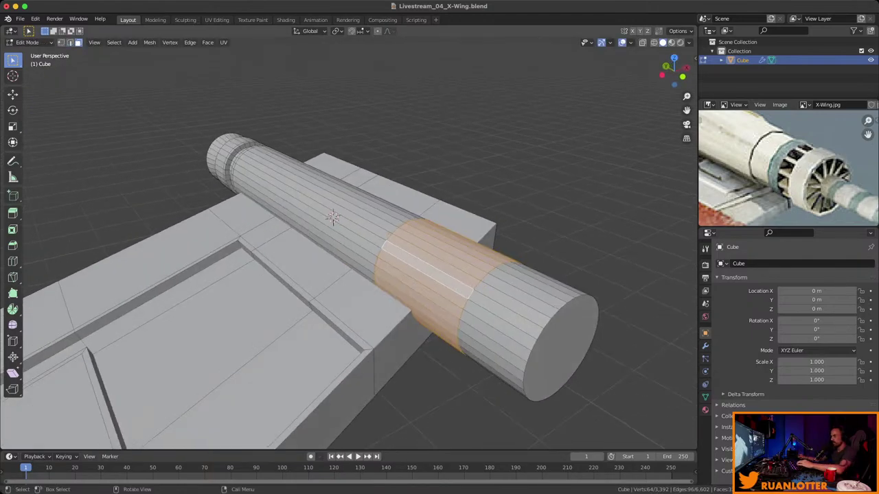
key("i")
left_click(332, 217)
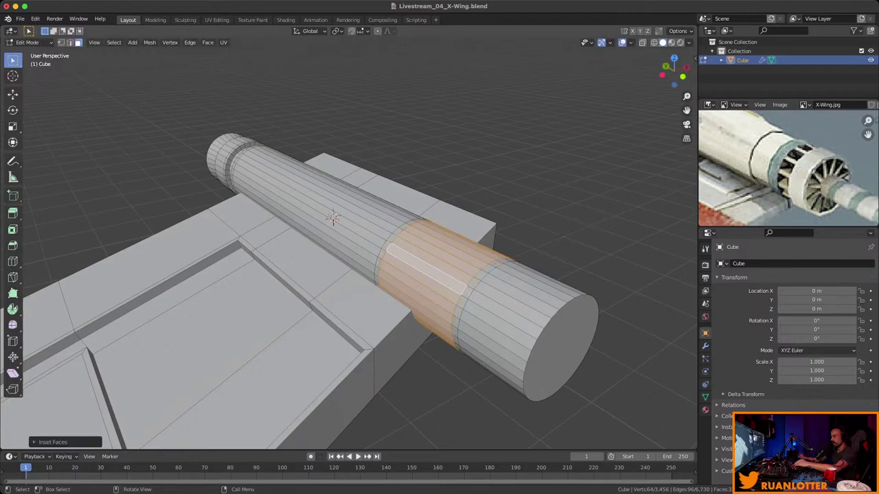
key("alt+e")
left_click(584, 224)
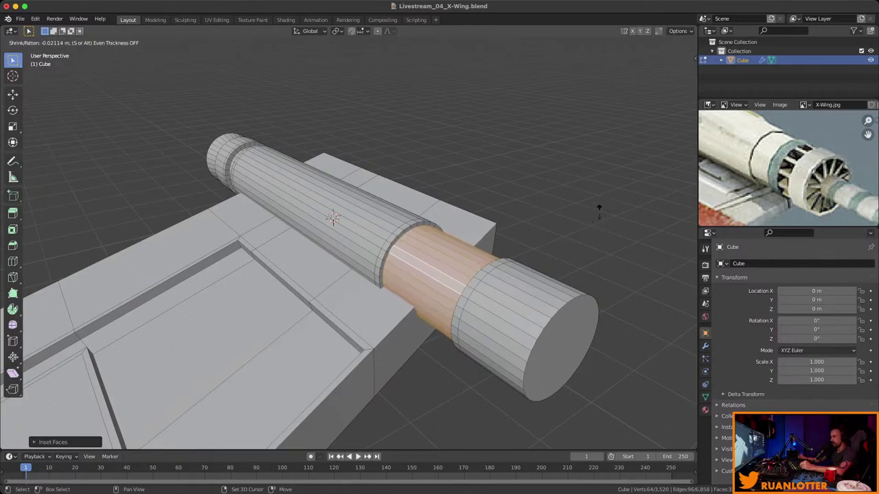
left_click(589, 217)
middle_click_drag(588, 217, 532, 205)
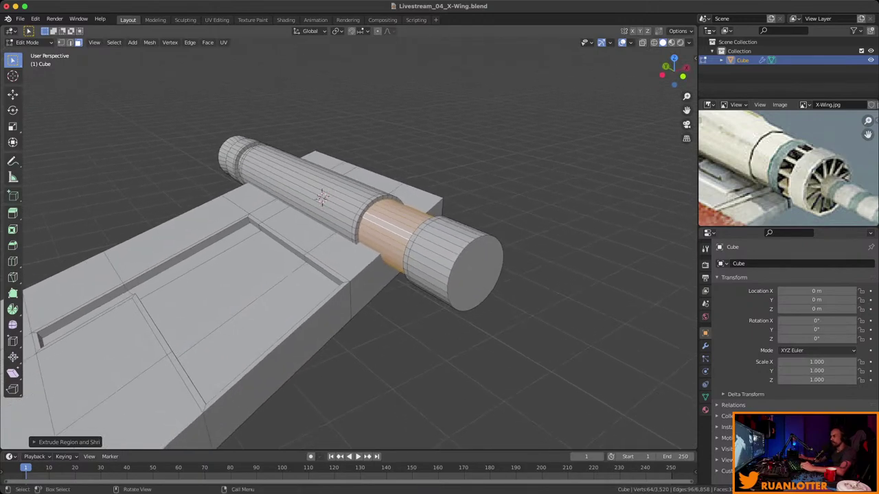
left_click(475, 272)
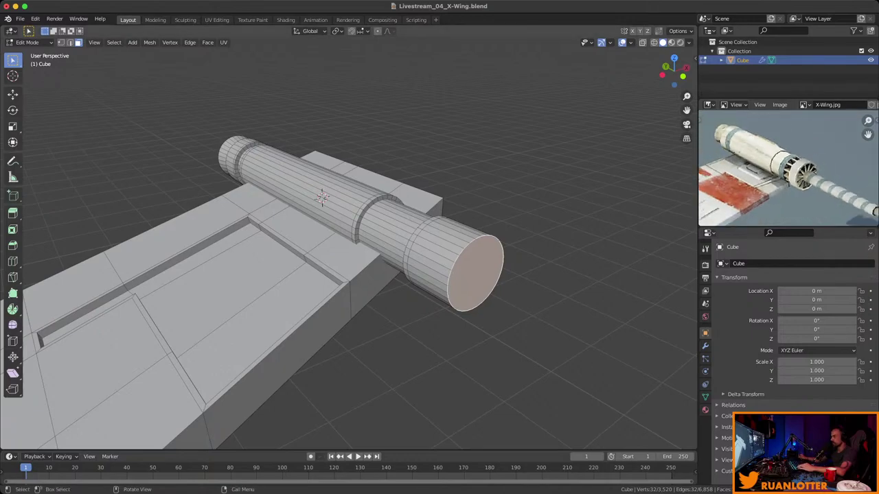
Shrink the cannon's flat end cap to a slight taper and inset an inner circle into it.
key("s")
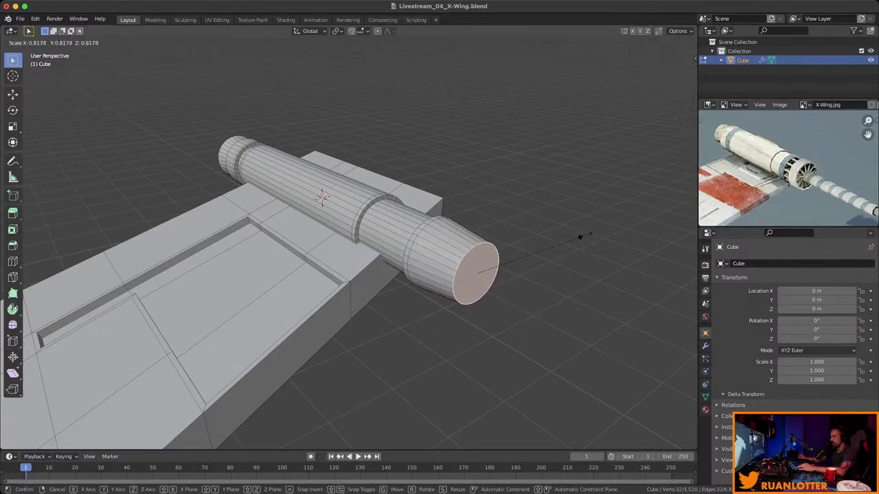
left_click(580, 236)
scroll(580, 236, "down", 2)
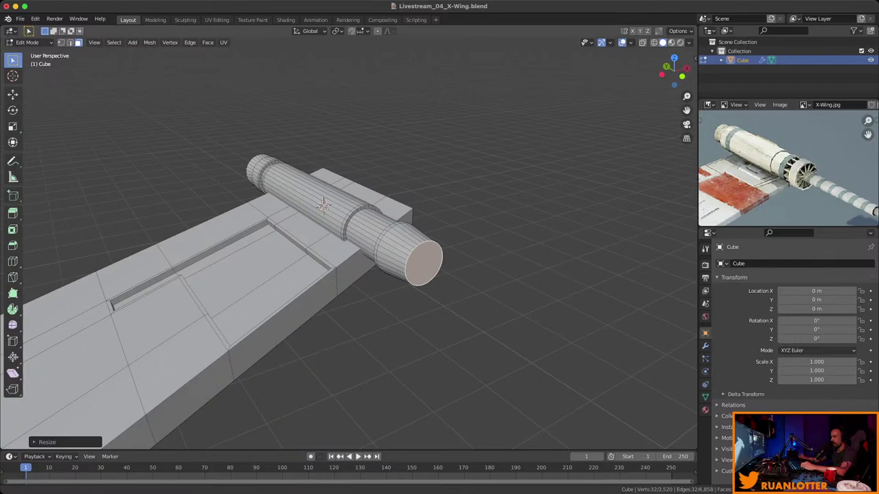
middle_click_drag(580, 236, 542, 236, "shift")
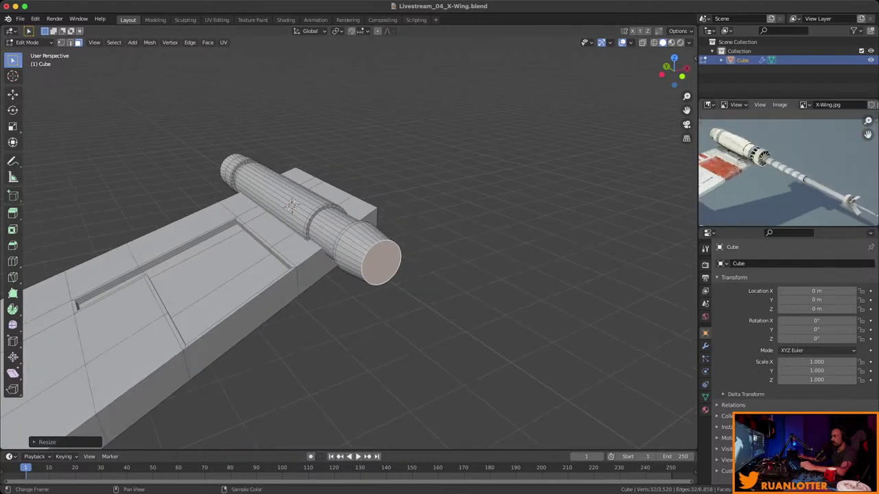
key("i")
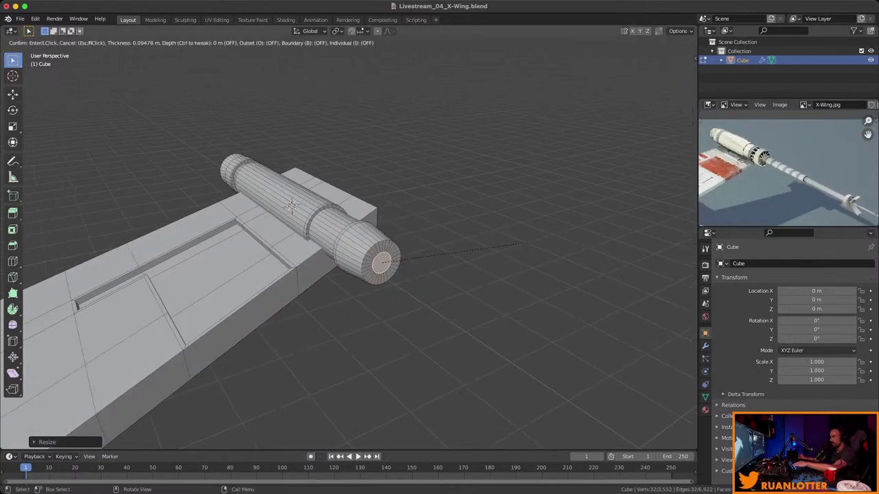
left_click(527, 240)
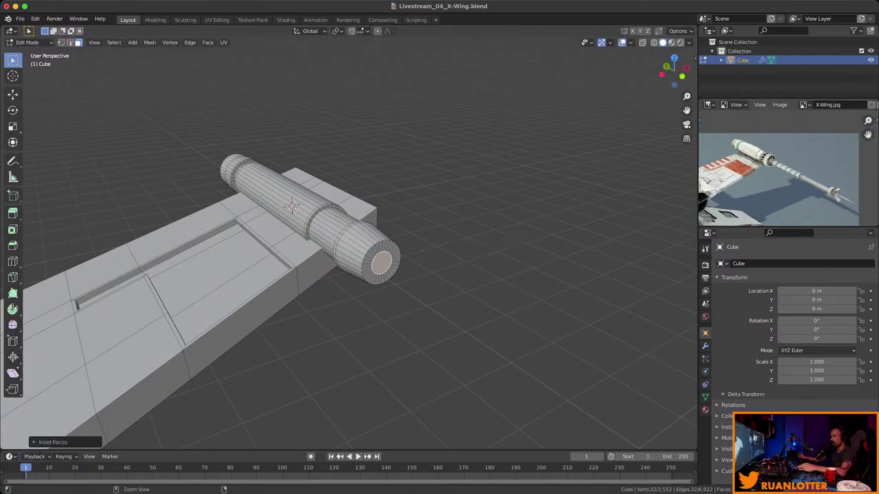
scroll(344, 240, "down", 3)
middle_click_drag(343, 240, 467, 227)
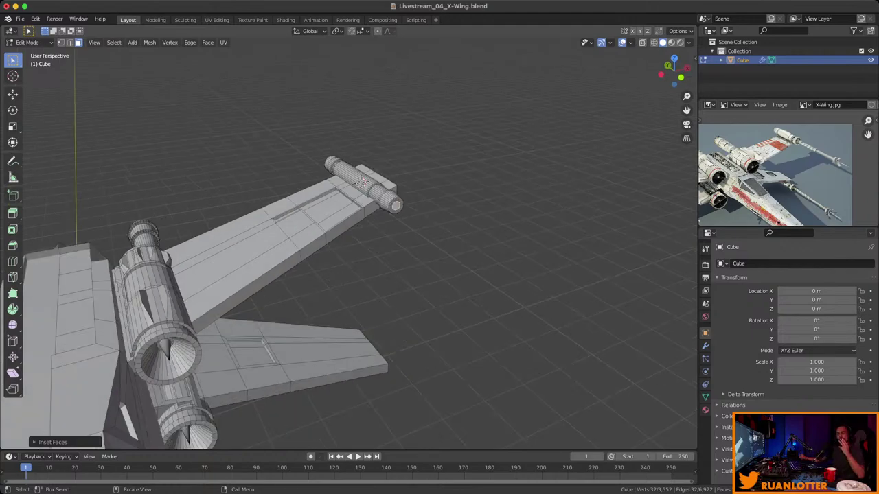
Extrude the wingtip cannon tip into a long barrel and save the file.
middle_click_drag(467, 227, 481, 224)
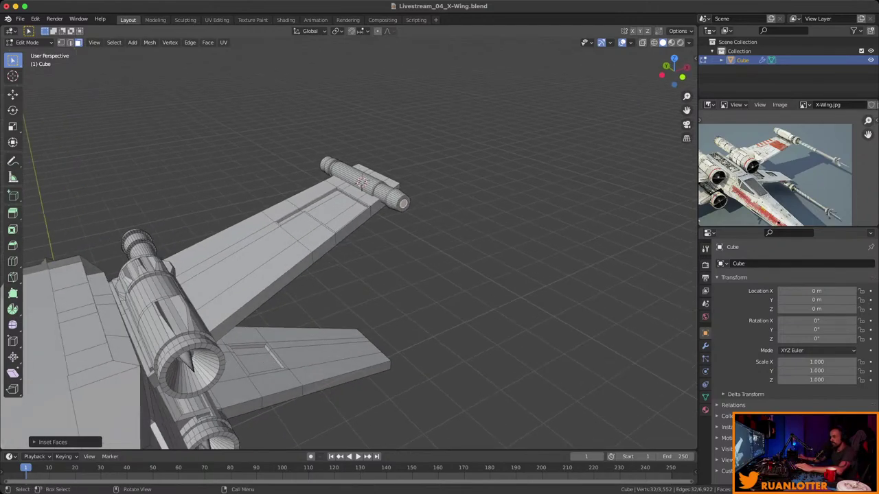
key("e")
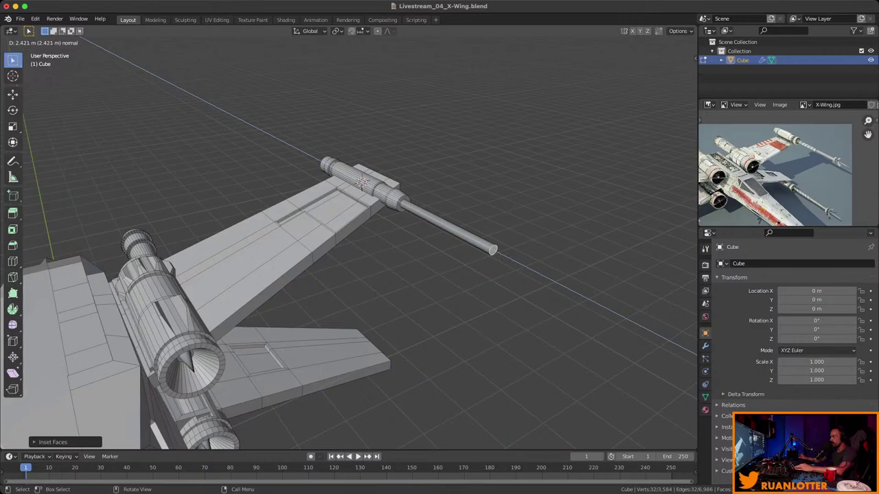
left_click(362, 180)
middle_click_drag(361, 180, 282, 152)
key("ctrl+s")
Enlarge the barrel's end face, extrude it briefly, then shrink it into a flared conical muzzle.
scroll(353, 188, "up", 3)
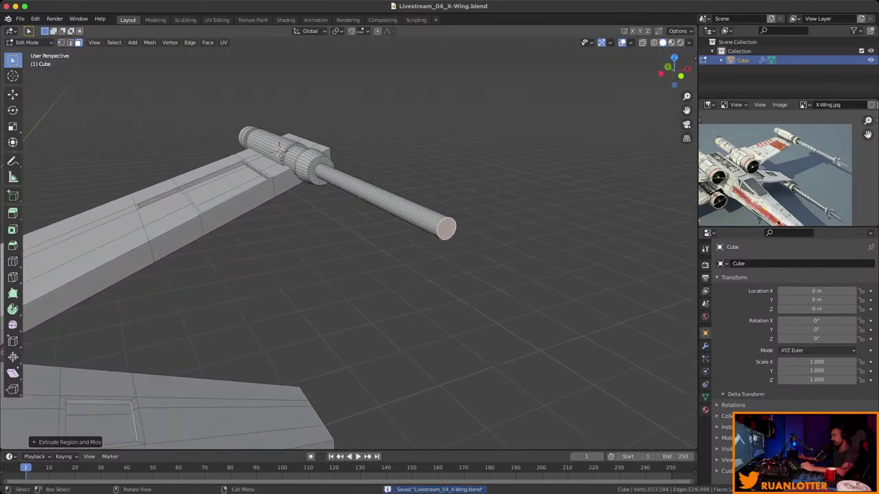
scroll(776, 175, "up", 4)
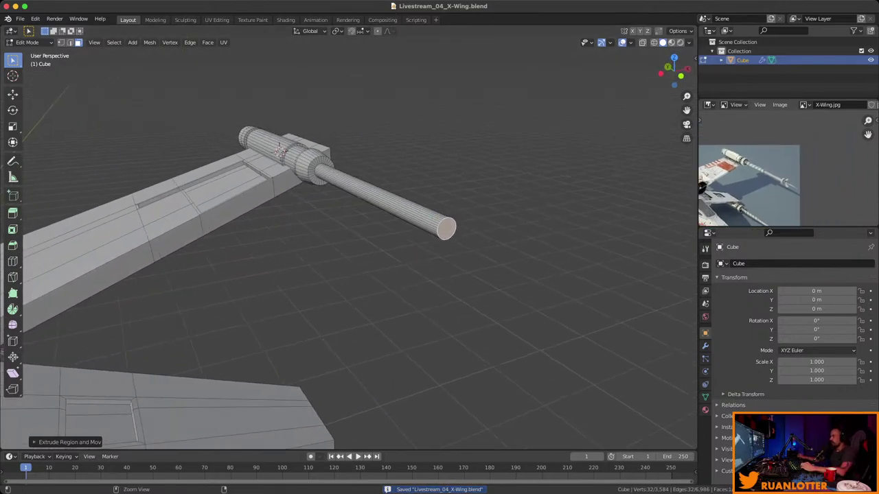
scroll(776, 175, "up", 3)
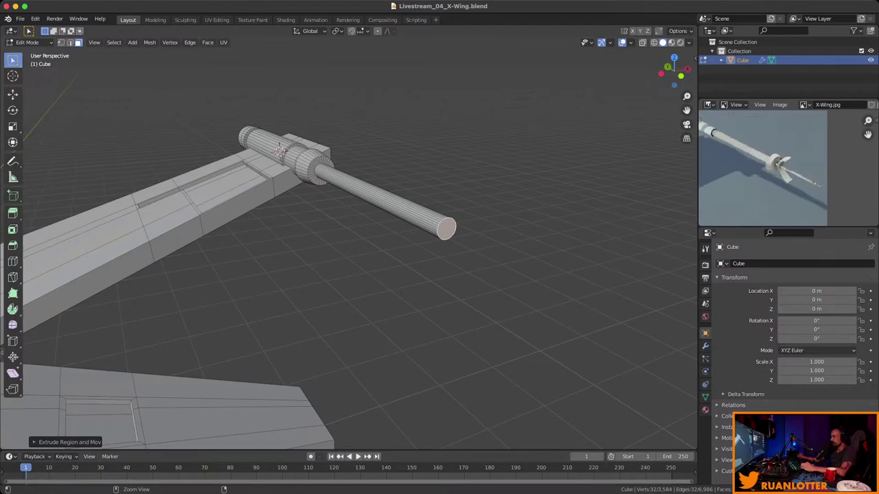
scroll(776, 175, "up", 3)
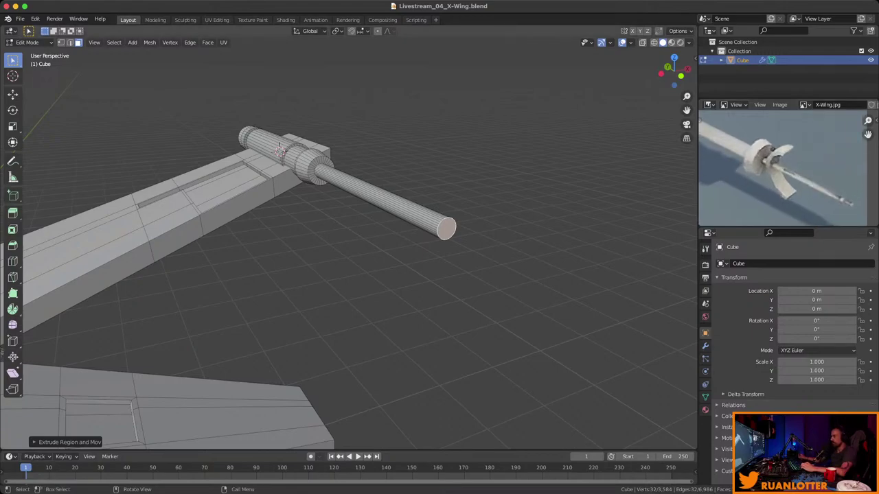
middle_click_drag(343, 206, 323, 196)
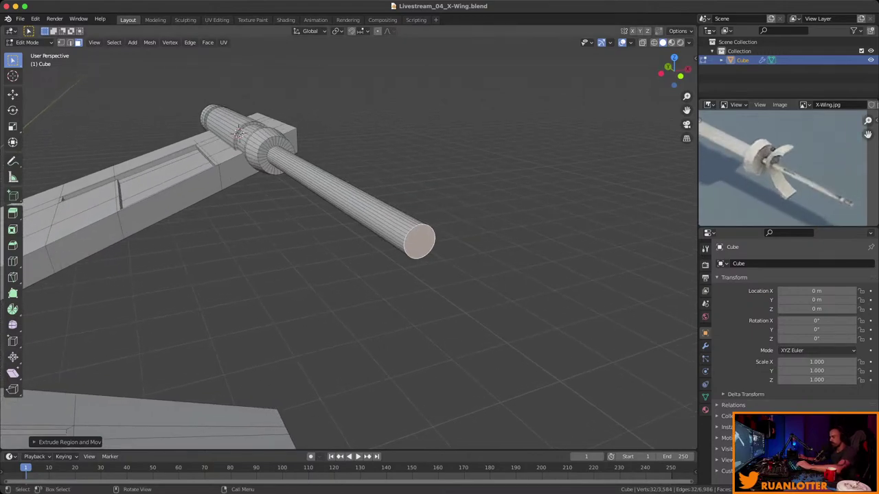
key("s")
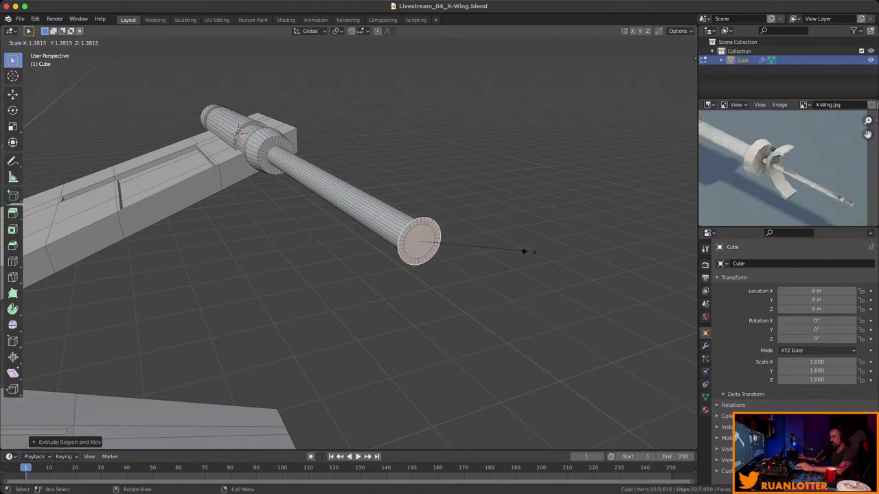
left_click(581, 247)
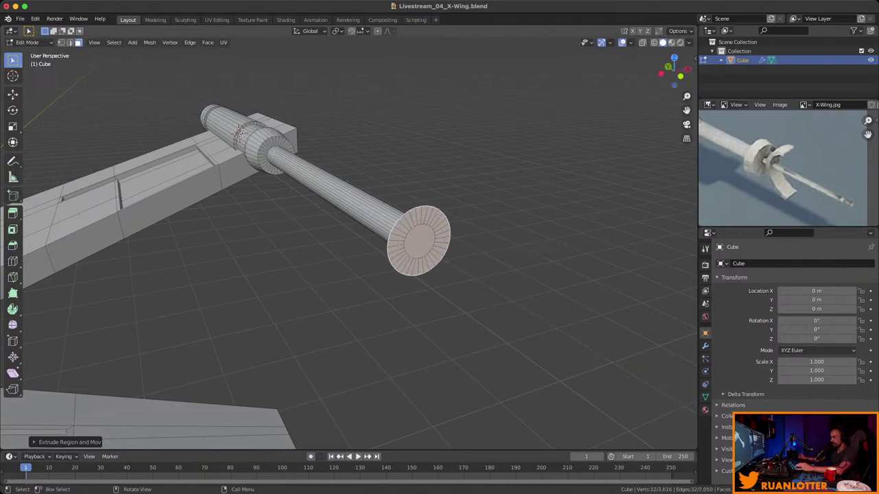
key("e")
key("Return")
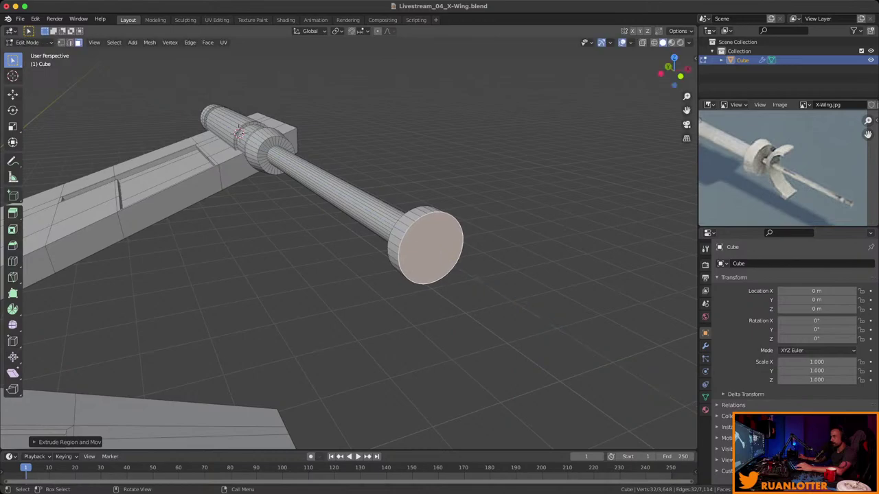
key("s")
left_click(549, 240)
middle_click_drag(550, 240, 467, 246)
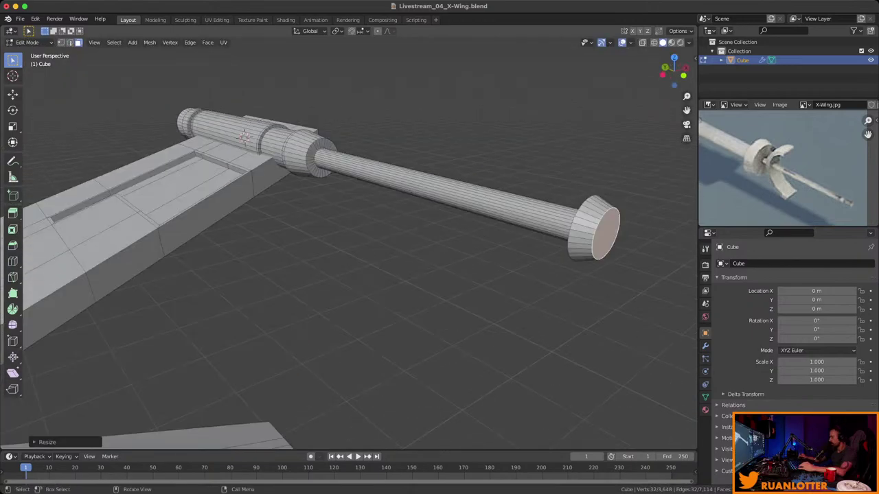
key("KP_Decimal")
scroll(349, 240, "down", 4)
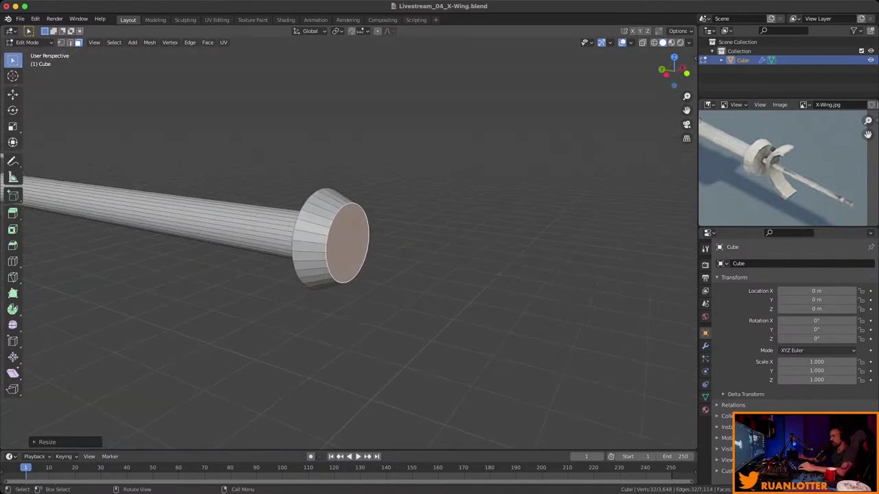
scroll(450, 253, "down", 1)
left_click(398, 244, "shift")
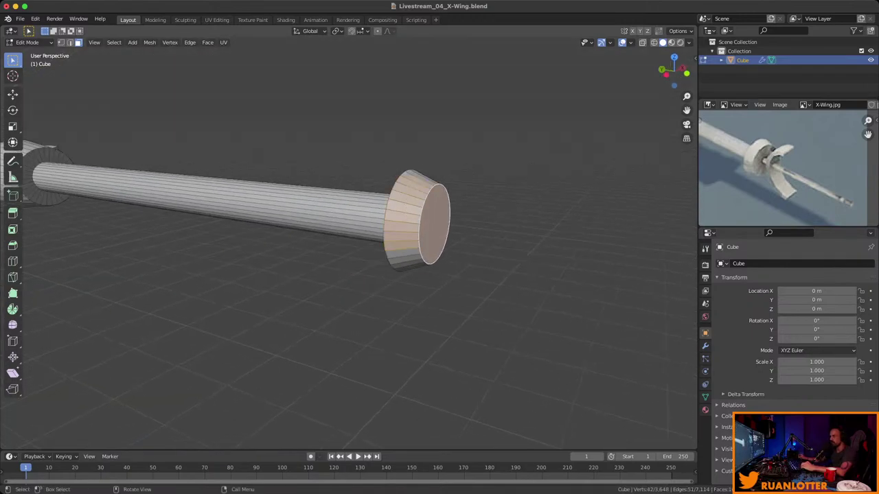
scroll(451, 253, "down", 1)
key("b")
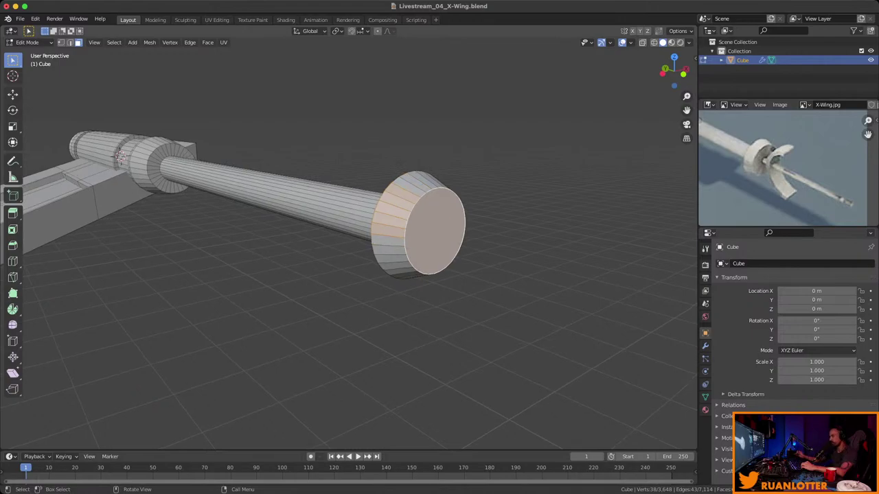
key("KP_Decimal")
middle_click_drag(412, 275, 274, 267)
scroll(329, 248, "down", 4)
scroll(576, 235, "down", 6)
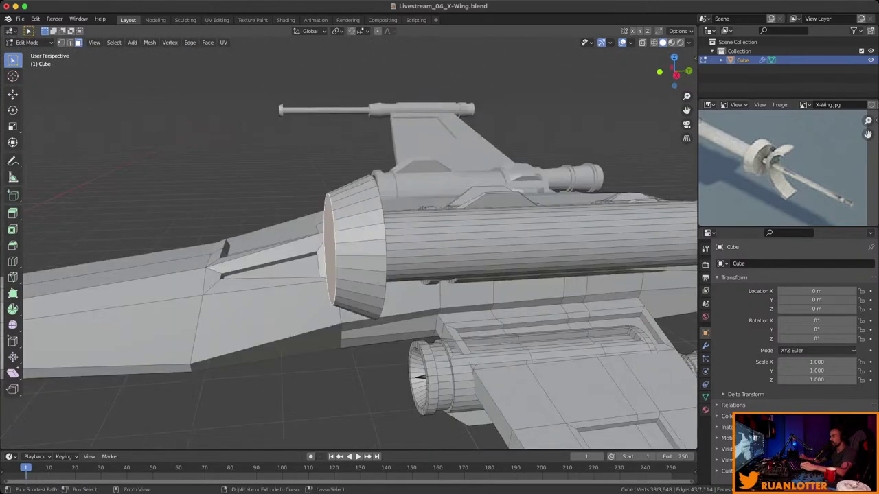
middle_click_drag(577, 235, 574, 226)
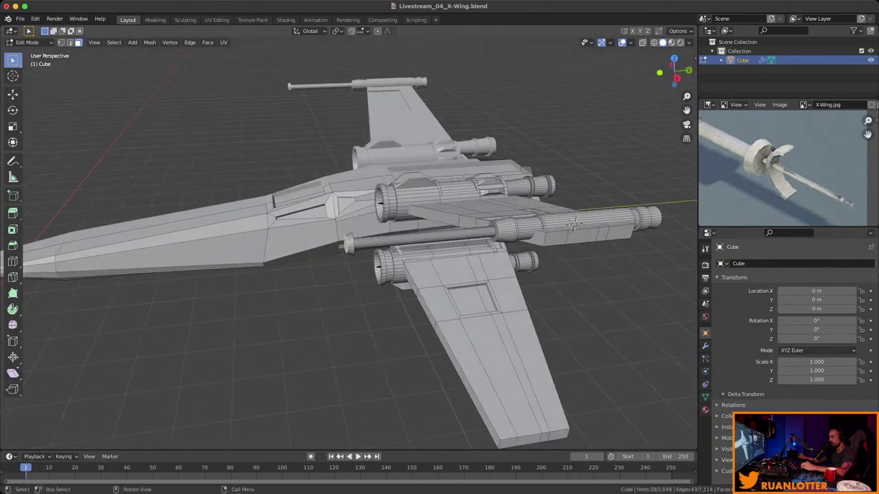
left_click(573, 223)
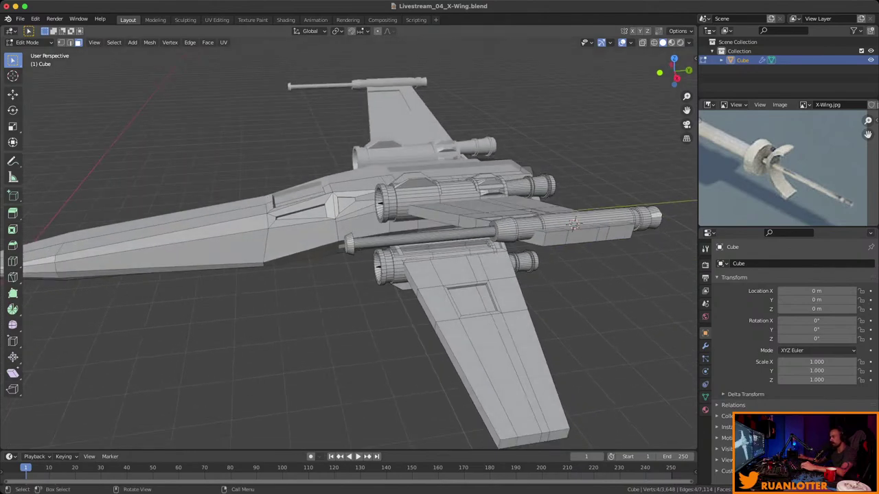
scroll(573, 224, "up", 10)
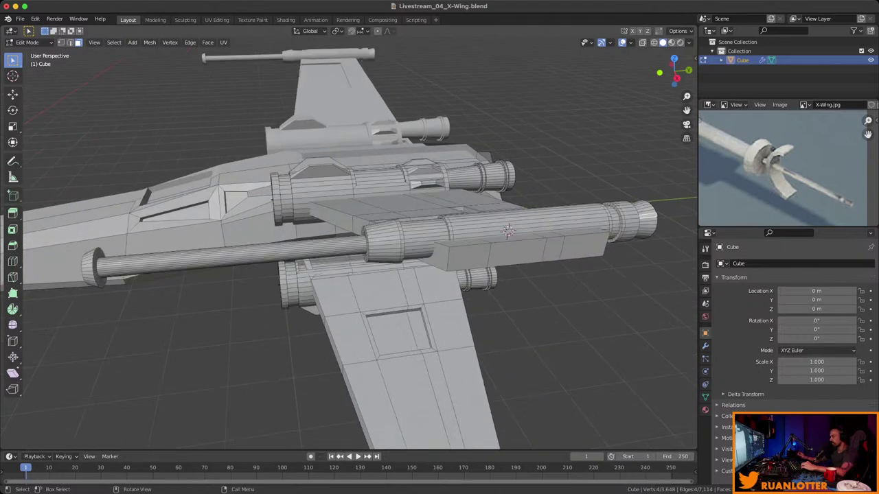
middle_click_drag(573, 223, 449, 227)
scroll(553, 232, "down", 10)
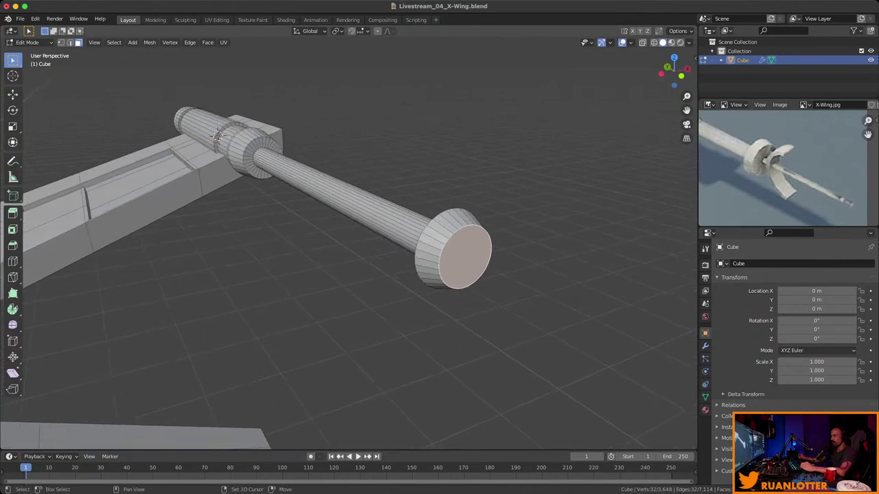
Save, then inset the flared cap's end face and extrude it into a thin barrel.
key("ctrl+s")
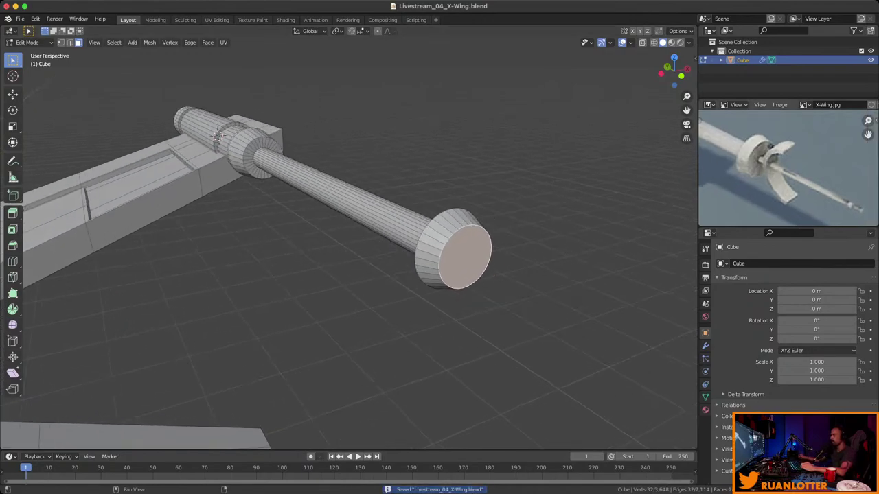
key("i")
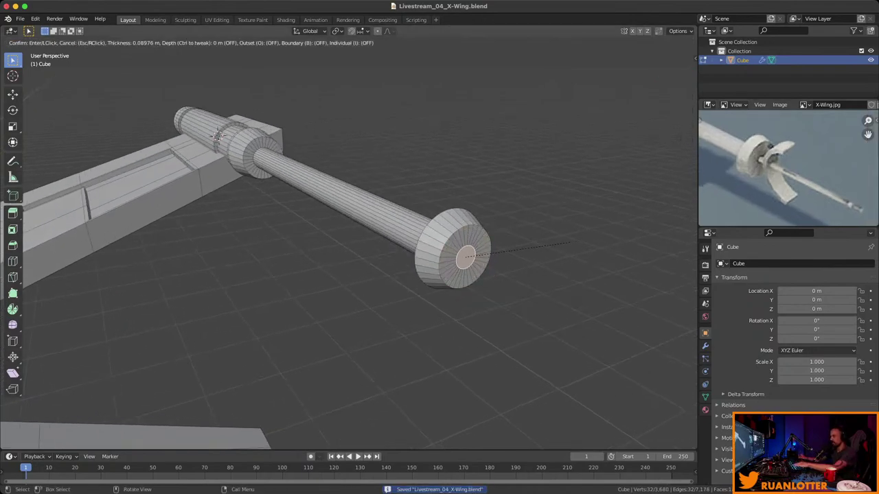
left_click(565, 242)
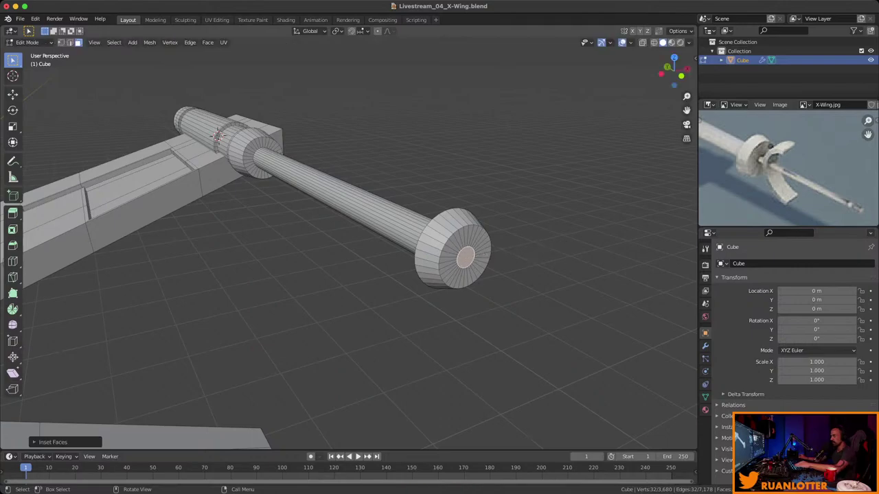
scroll(565, 242, "down", 3)
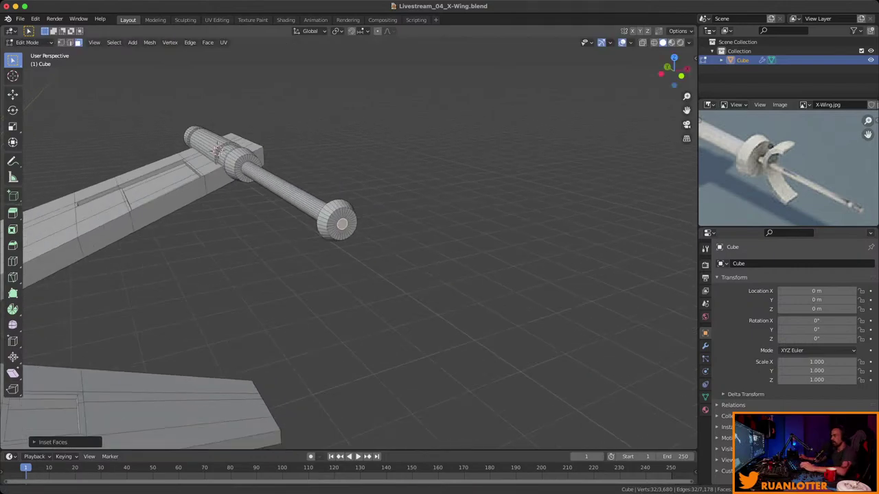
key("e")
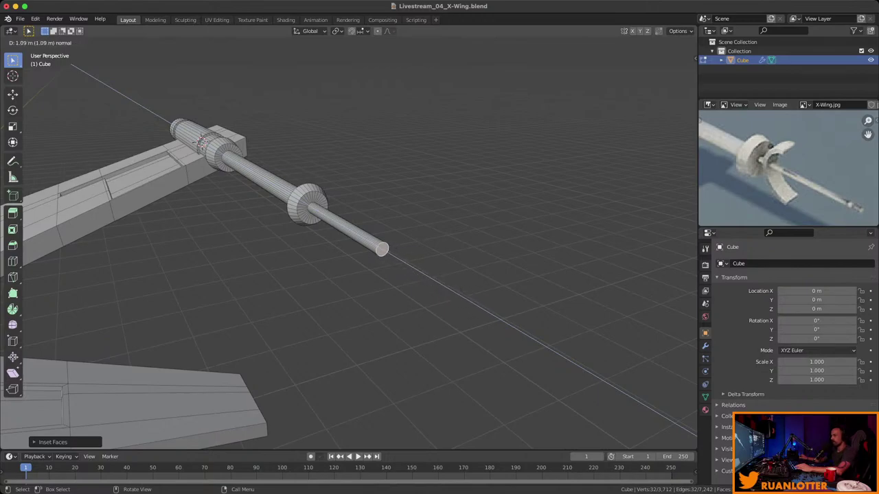
key("Return")
Scale the thin barrel's tip face down so it tapers to a narrow point.
middle_click_drag(357, 241, 399, 219)
scroll(302, 223, "down", 3)
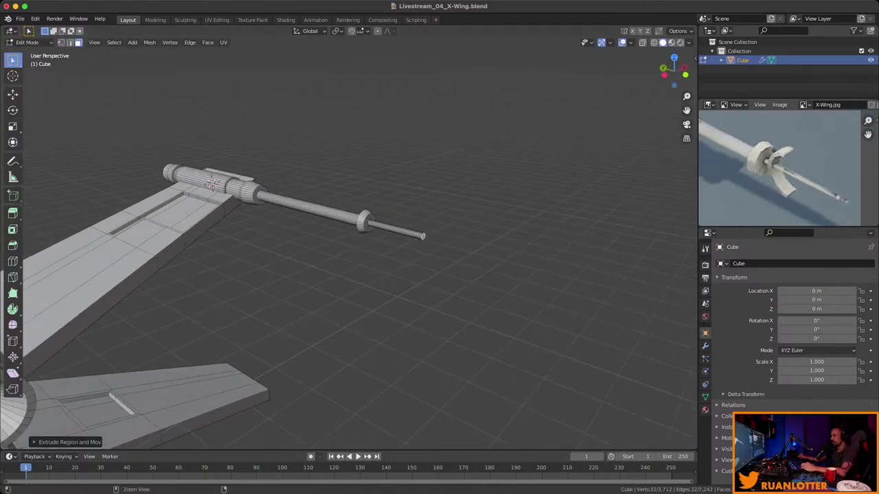
scroll(302, 206, "up", 3)
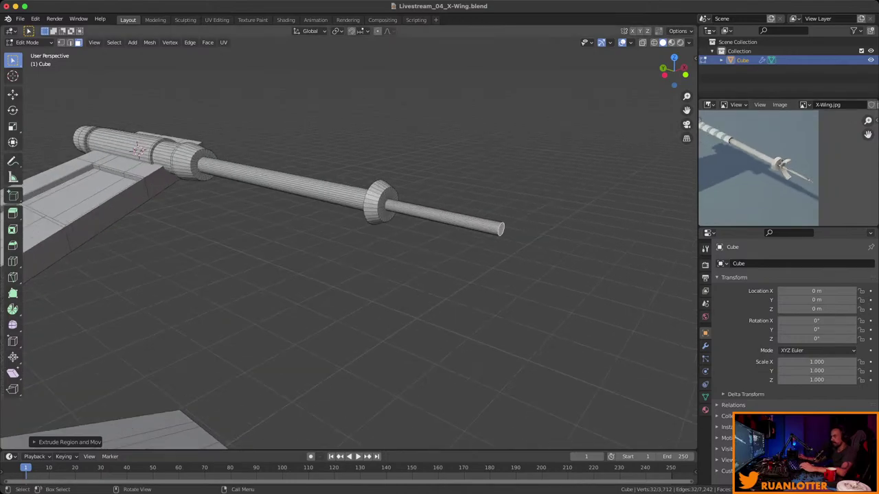
scroll(302, 206, "down", 1)
key("s")
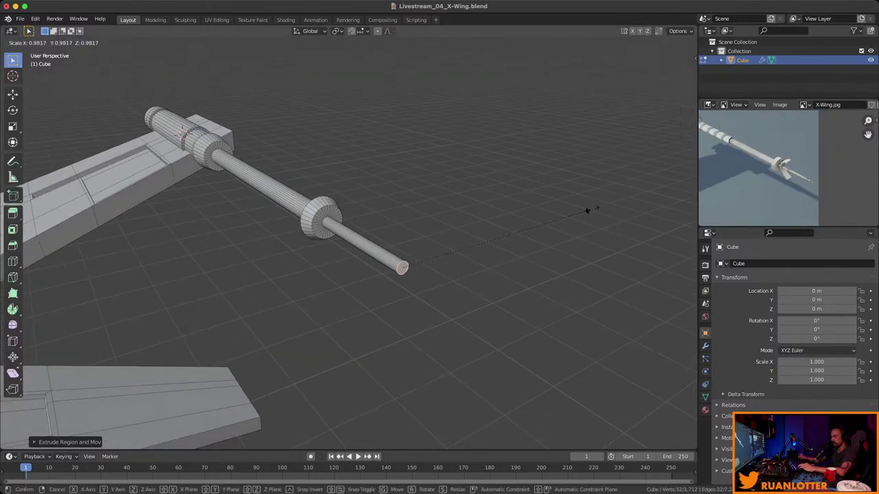
key("Return")
scroll(774, 169, "up", 2)
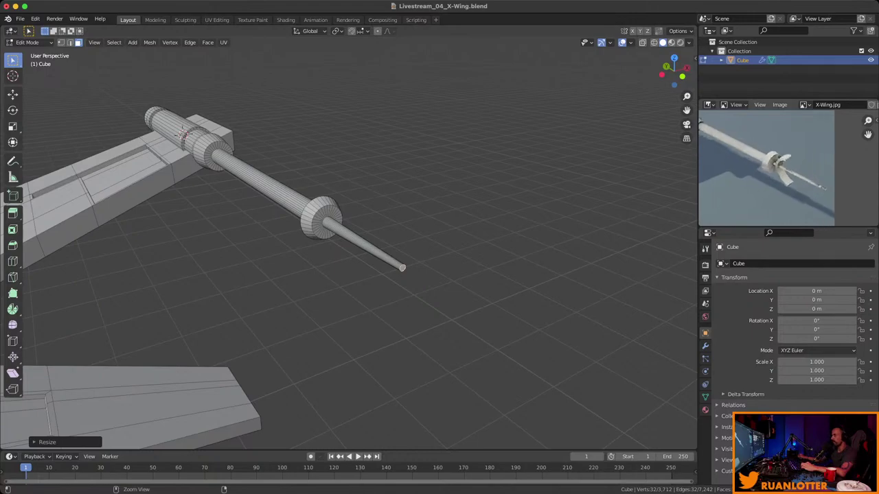
scroll(776, 155, "up", 4)
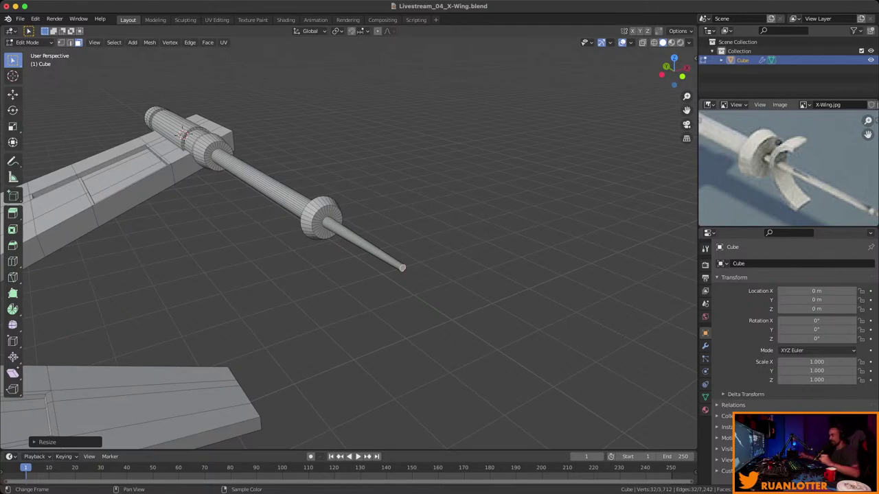
Orbit in toward the wingtip cannon and select the disc's front ring face.
middle_click_drag(343, 240, 289, 242)
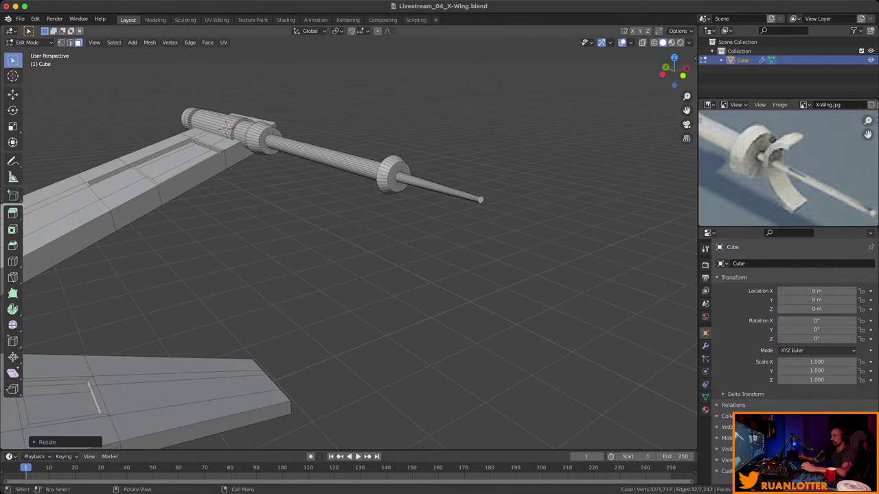
middle_click_drag(343, 241, 322, 247)
scroll(343, 240, "up", 4)
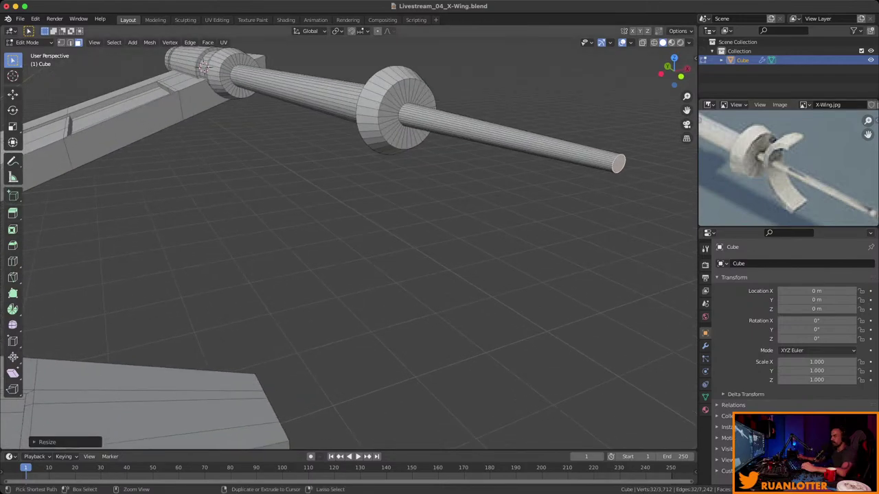
middle_click_drag(385, 206, 406, 162)
left_click(406, 162)
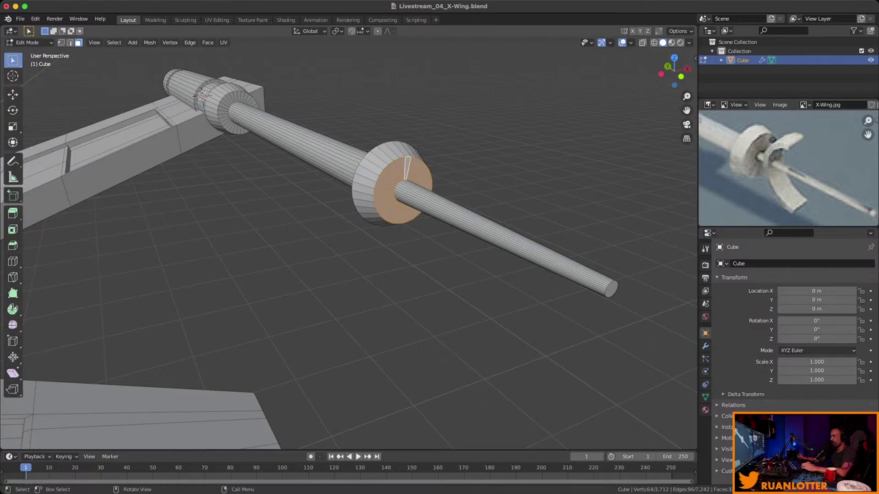
Snap the 3D cursor to the ring's centre and add a cylinder there.
key("shift+s")
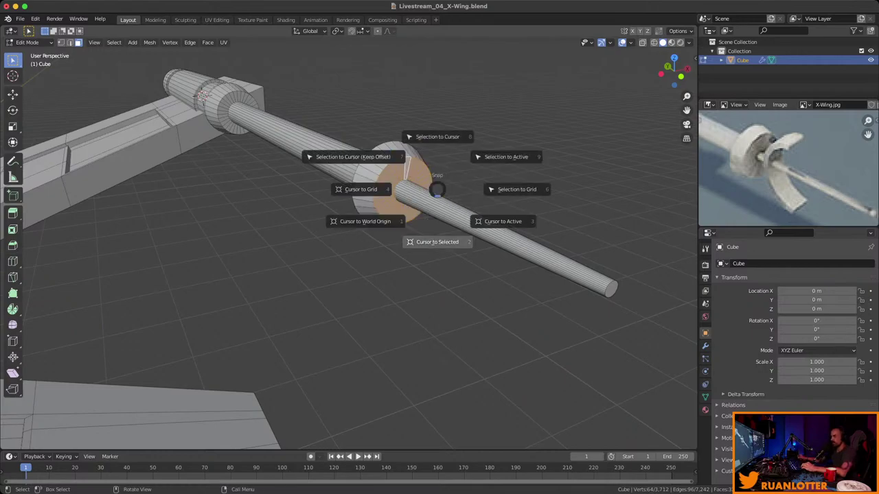
left_click(435, 242)
key("alt+a")
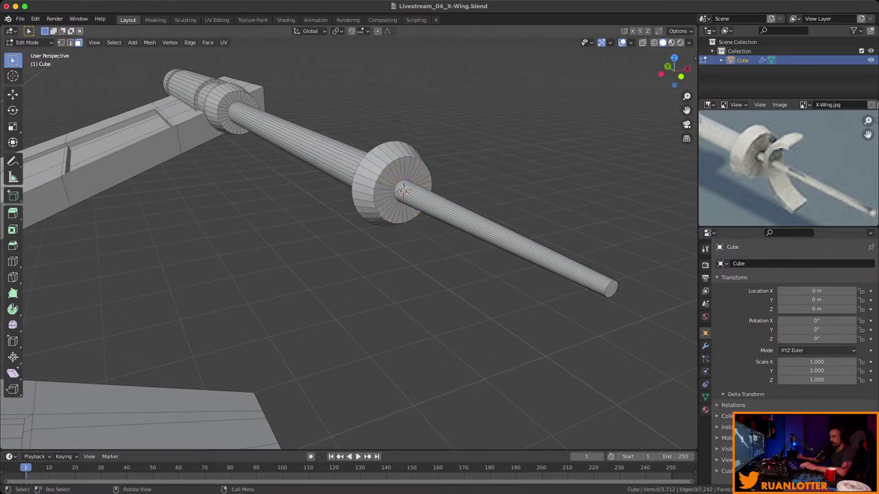
key("shift+a")
left_click(440, 175)
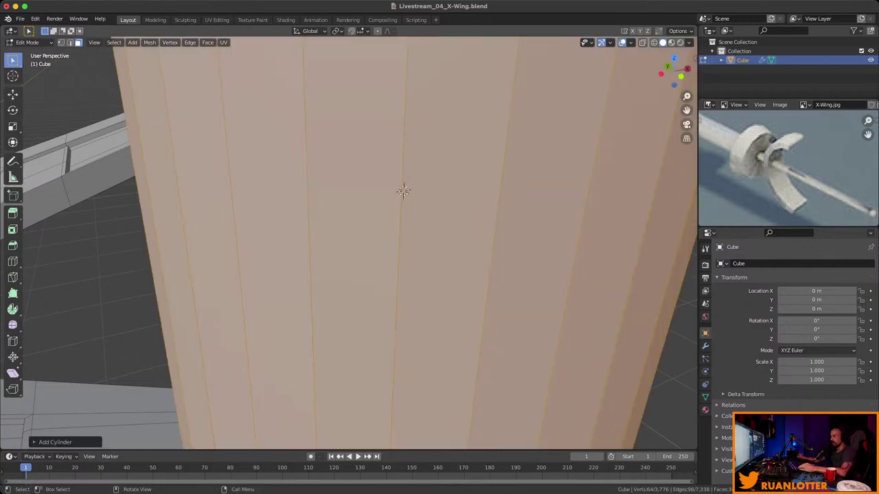
Shrink the cylinder to collar size and rotate it about Y to lie along the barrel.
scroll(383, 209, "down", 6)
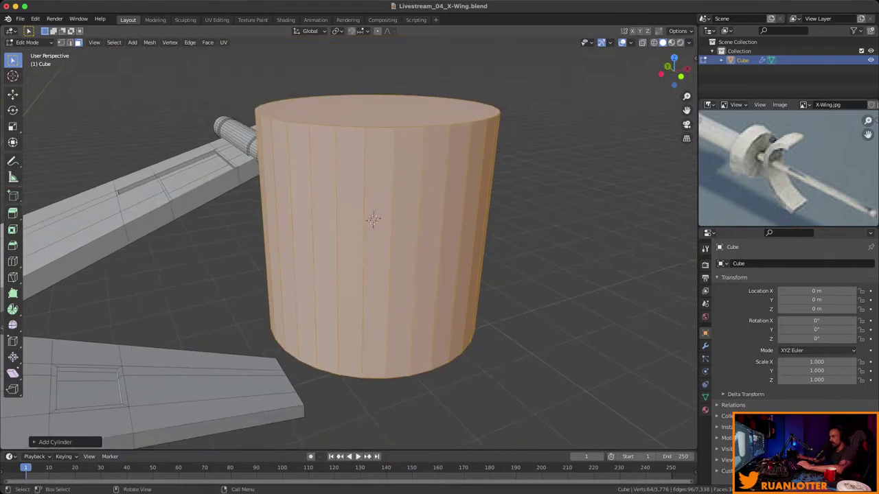
key("s")
left_click(404, 221)
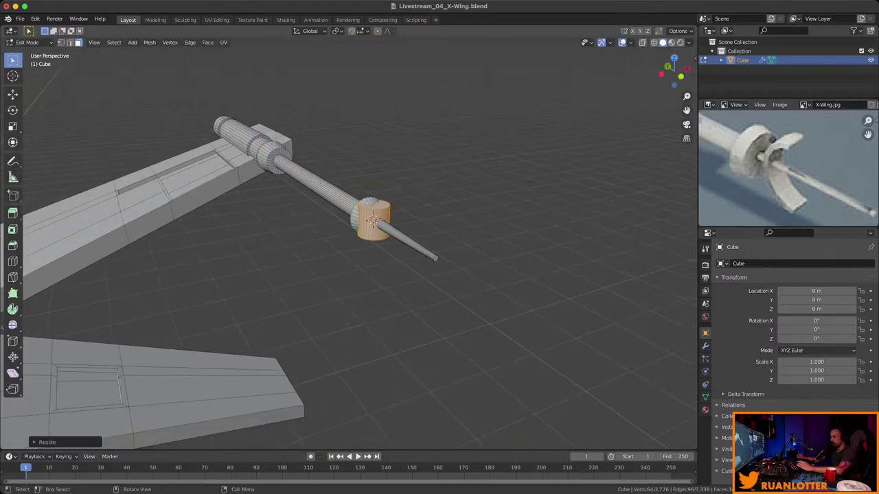
key("r")
key("y")
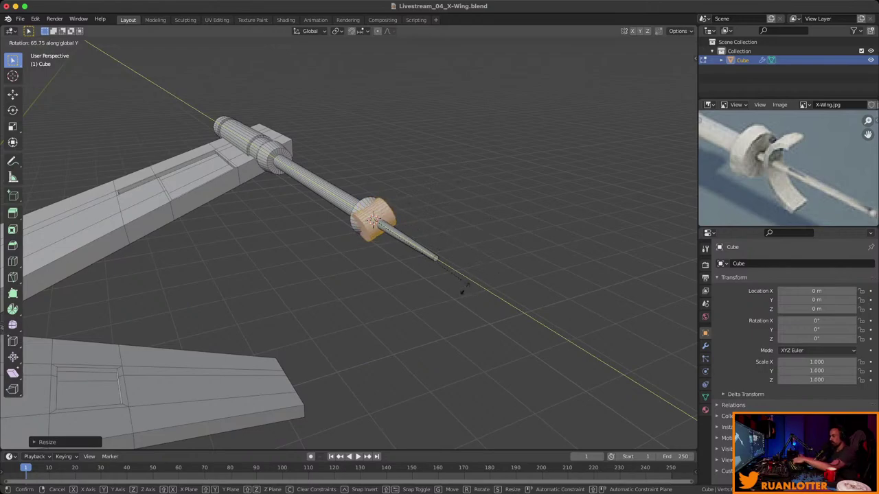
left_click(471, 264)
Slide the collar along Y up against the flange, then deselect it.
scroll(348, 233, "up", 5)
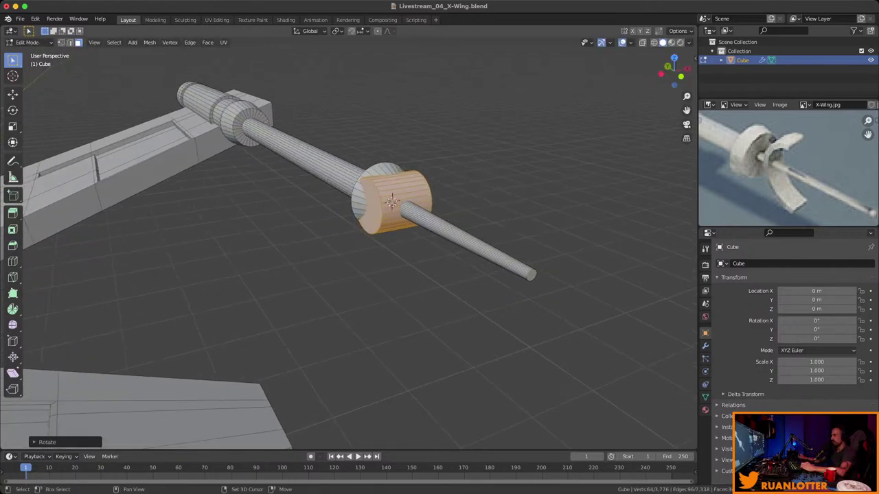
key("g")
key("y")
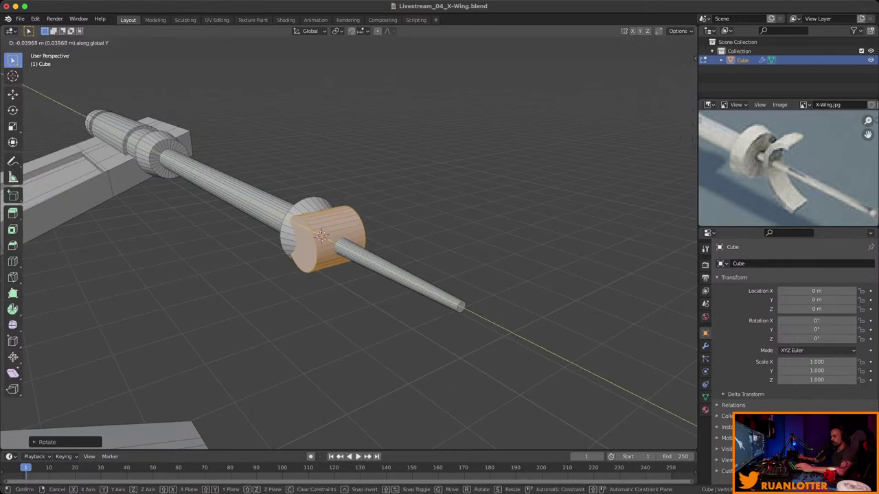
key("Return")
middle_click_drag(320, 236, 400, 236)
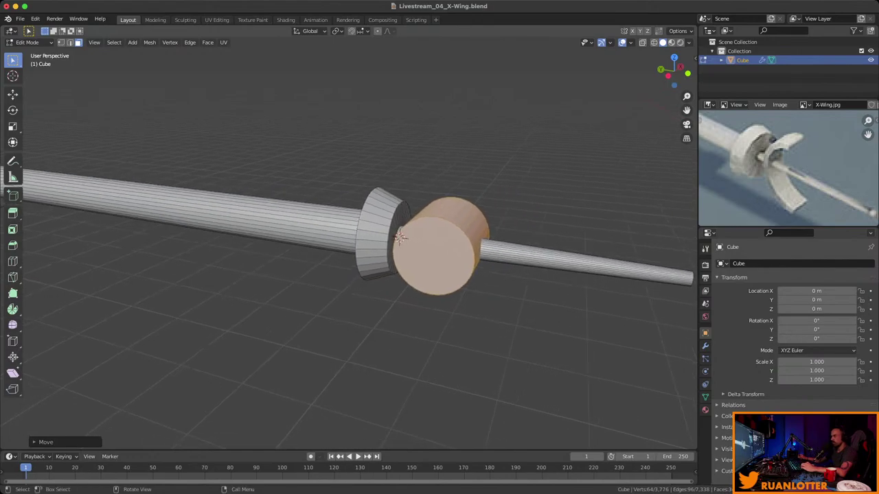
key("alt+a")
middle_click_drag(399, 236, 308, 202)
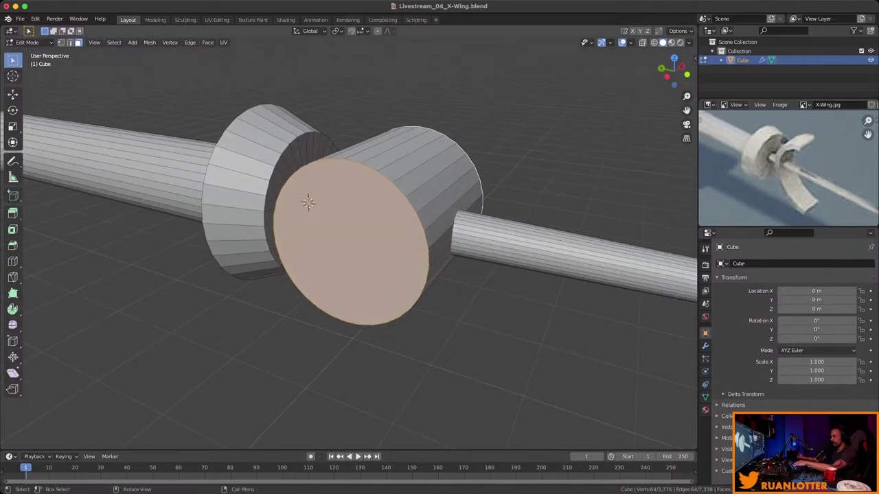
Inset the collar's front cap and bridge its inner edge loops into a hollow ring wall.
key("i")
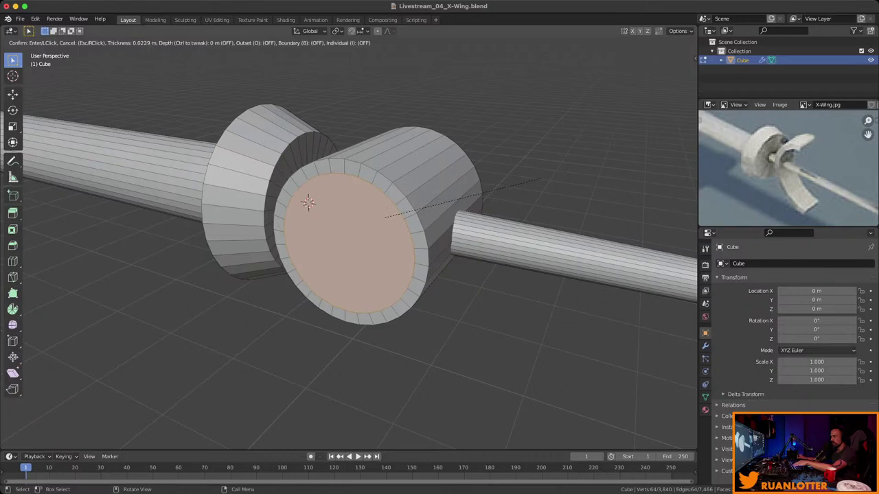
left_click(308, 202)
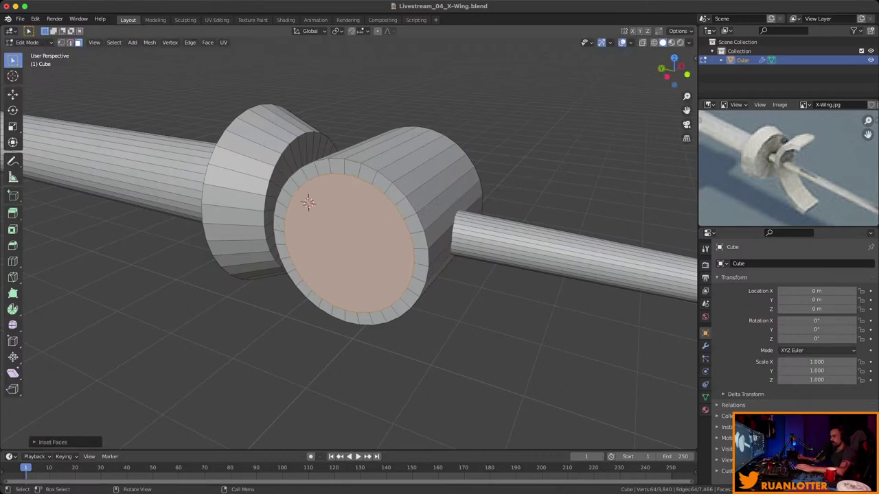
middle_click_drag(308, 202, 333, 218)
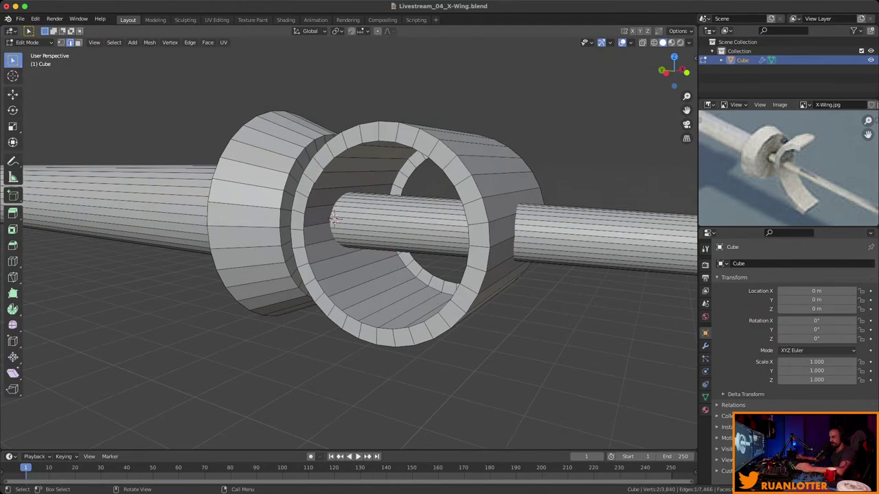
left_click(333, 218, "alt")
middle_click_drag(333, 218, 353, 302)
right_click(353, 304)
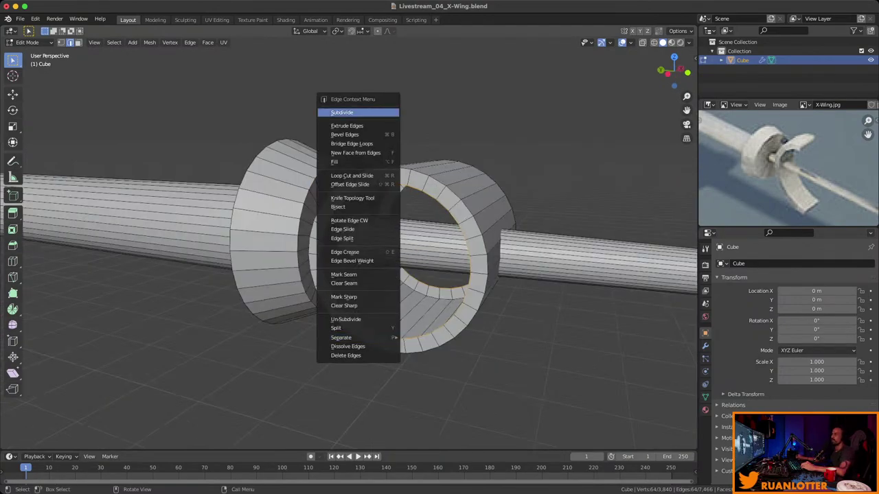
left_click(352, 143)
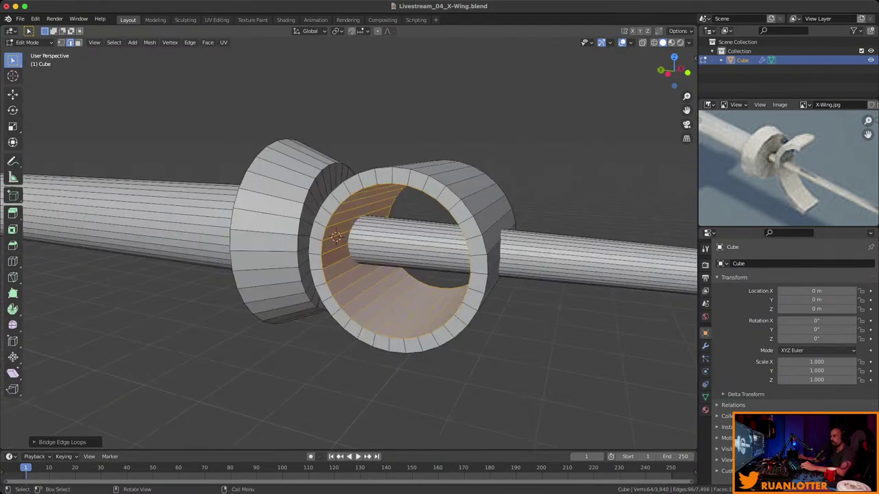
middle_click_drag(336, 237, 287, 259)
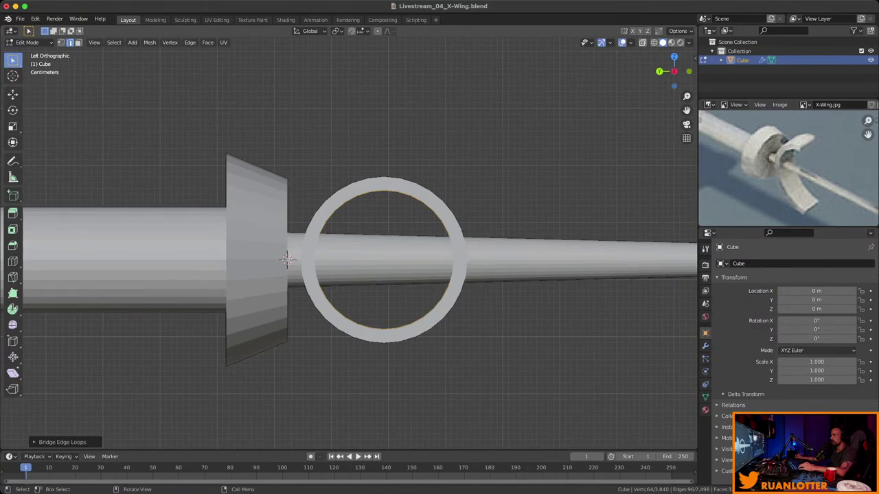
Box-select the ring's right half and delete its faces.
middle_click_drag(287, 260, 273, 260, "alt")
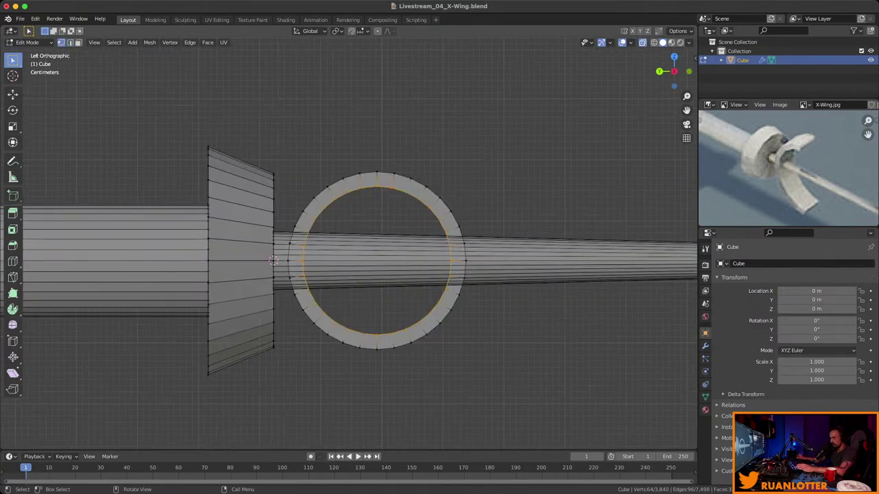
left_click_drag(382, 158, 491, 382)
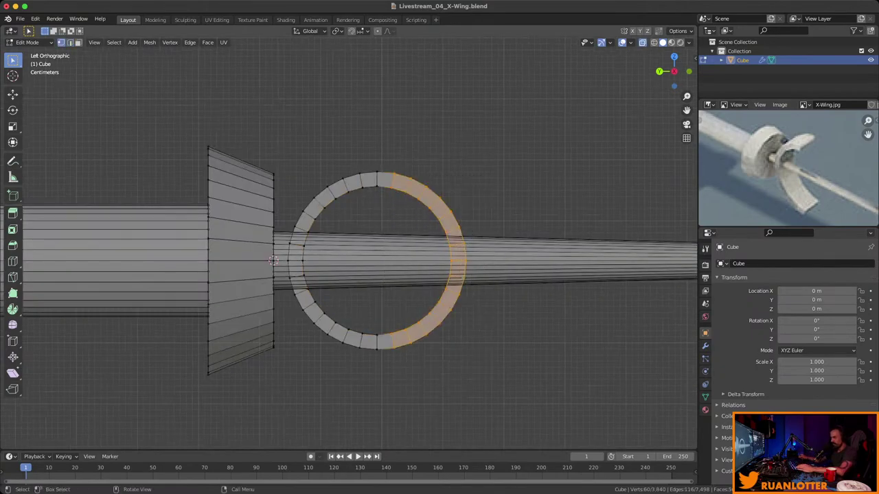
middle_click_drag(274, 260, 330, 247)
scroll(349, 261, "up", 4)
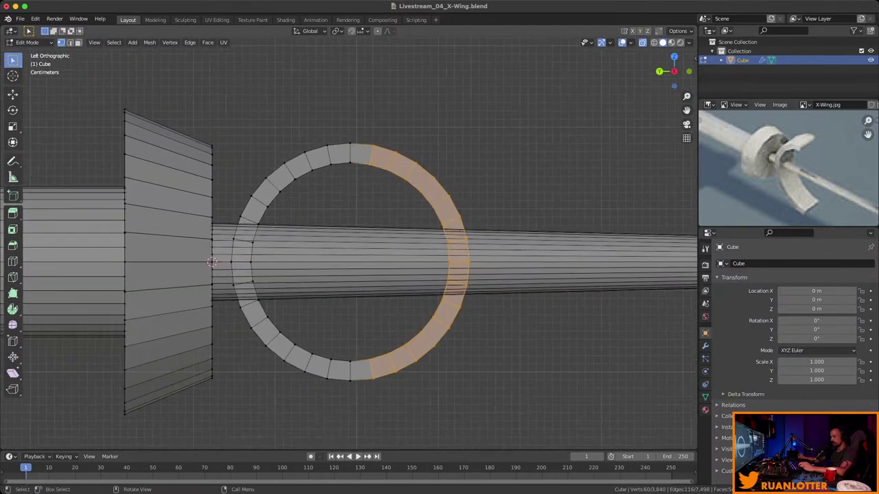
key("x")
left_click(522, 202)
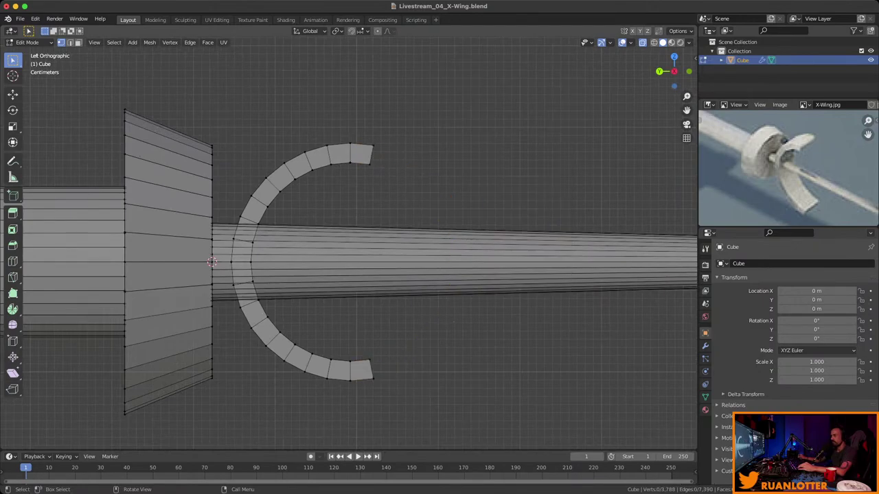
middle_click_drag(521, 202, 440, 210)
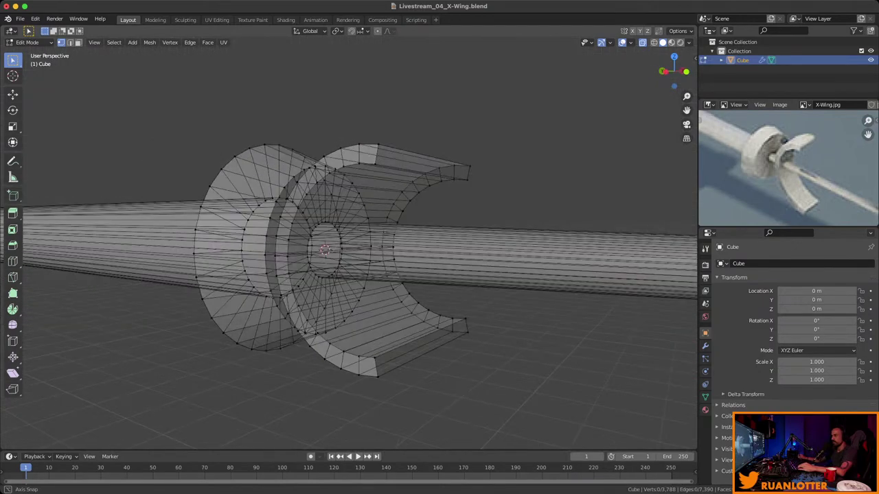
Delete the top and bottom end face strips of the remaining half-ring.
middle_click_drag(325, 249, 292, 227)
scroll(322, 254, "up", 4)
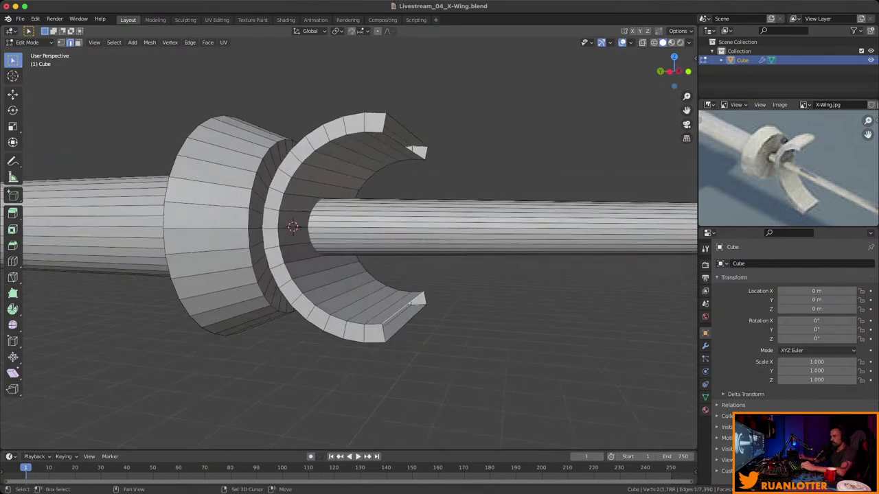
key("3")
left_click(374, 333, "shift")
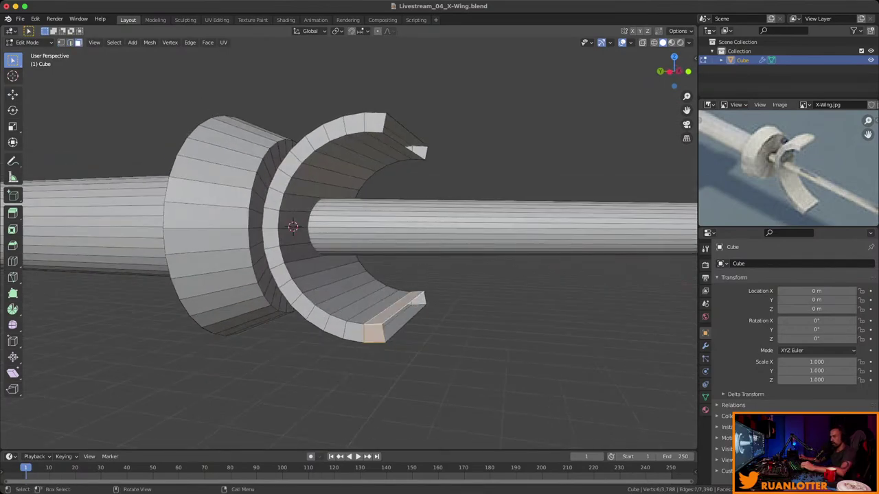
middle_click_drag(374, 333, 303, 312)
left_click(412, 310, "ctrl")
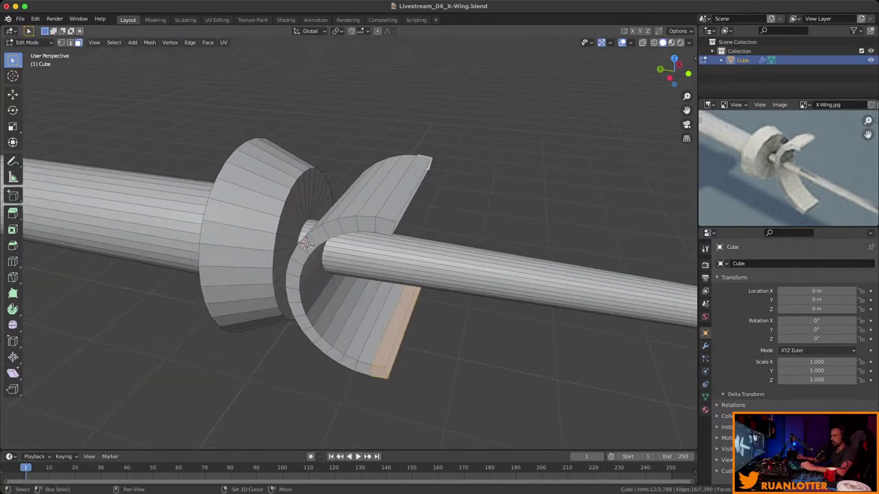
left_click(420, 162, "shift")
left_click(385, 213, "ctrl")
middle_click_drag(385, 213, 364, 206)
key("x")
left_click(385, 208)
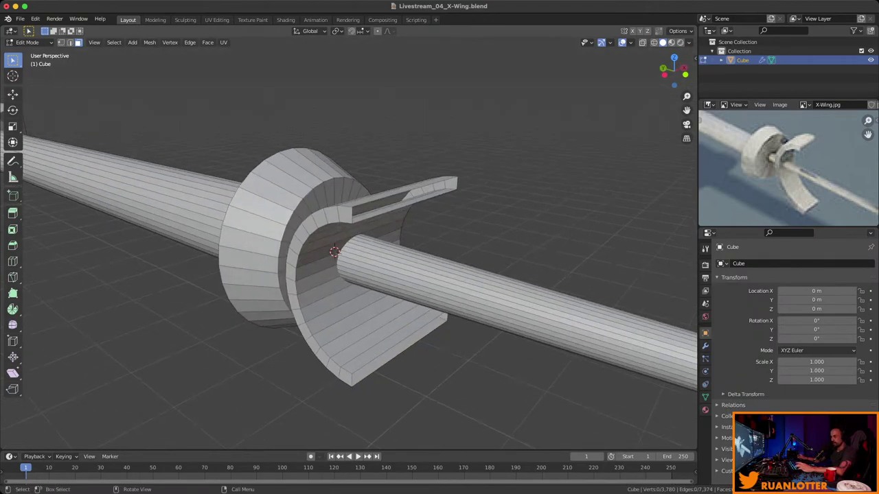
Select the whole linked half-ring and scale it narrower along X into a thin bracket.
key("2")
mouse_move(333, 251)
middle_mouse_down()
mouse_move(313, 261)
mouse_move(323, 254)
middle_mouse_up()
scroll(320, 257, "up", 2)
left_click(412, 197, "alt")
middle_click_drag(412, 196, 303, 186)
key("2")
left_click(429, 304, "alt")
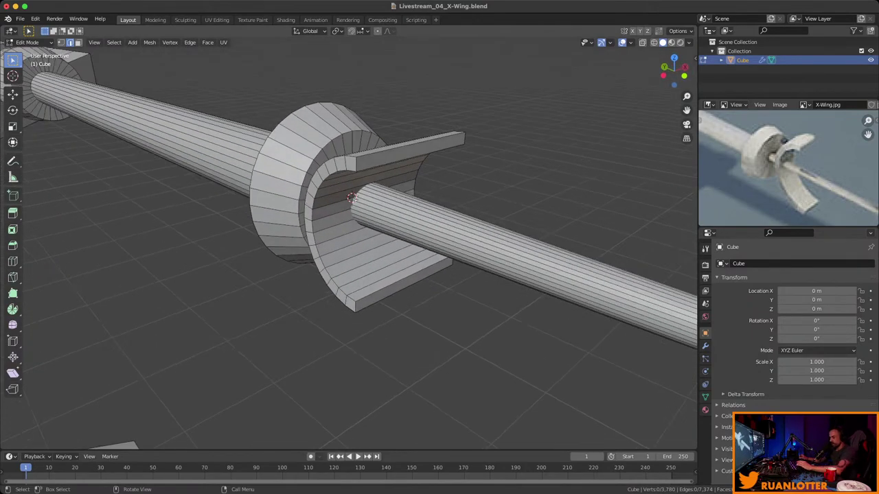
key("l")
middle_click_drag(351, 198, 555, 181)
key("s")
key("x")
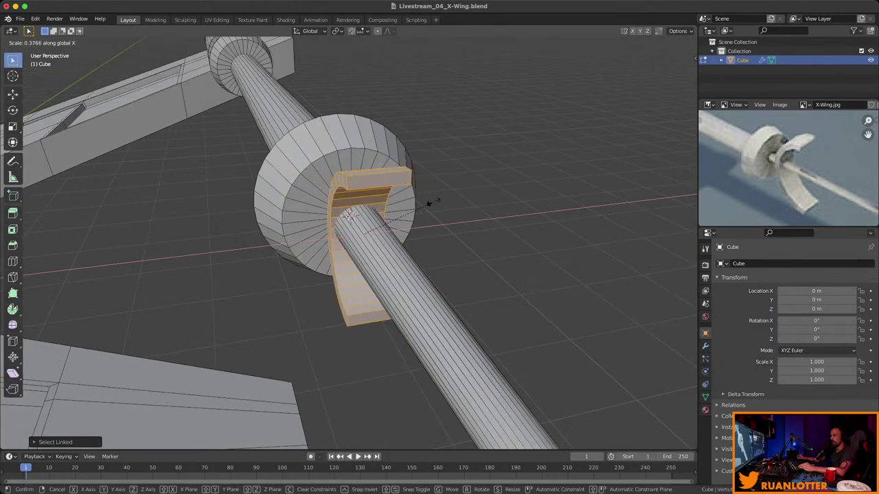
left_click(428, 204)
middle_click_drag(428, 203, 343, 192)
Return to Object Mode and reset the 3D cursor to the world origin.
scroll(349, 240, "down", 3)
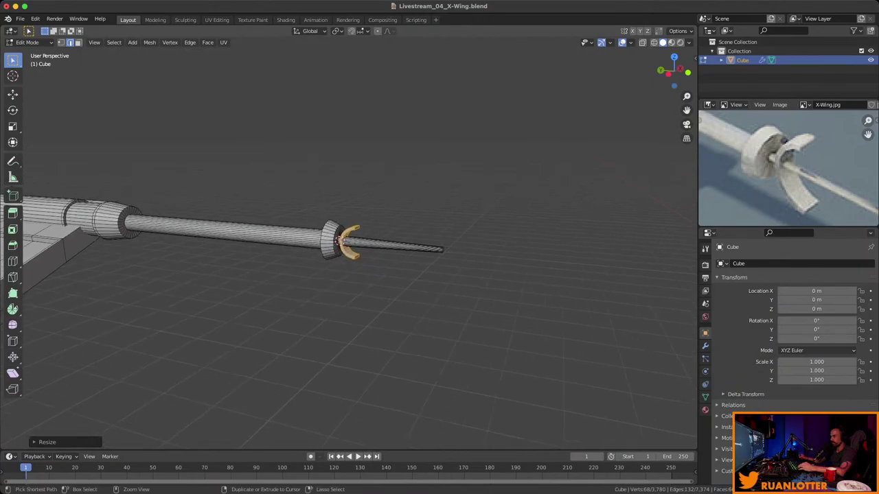
key("Tab")
middle_click_drag(349, 240, 367, 218)
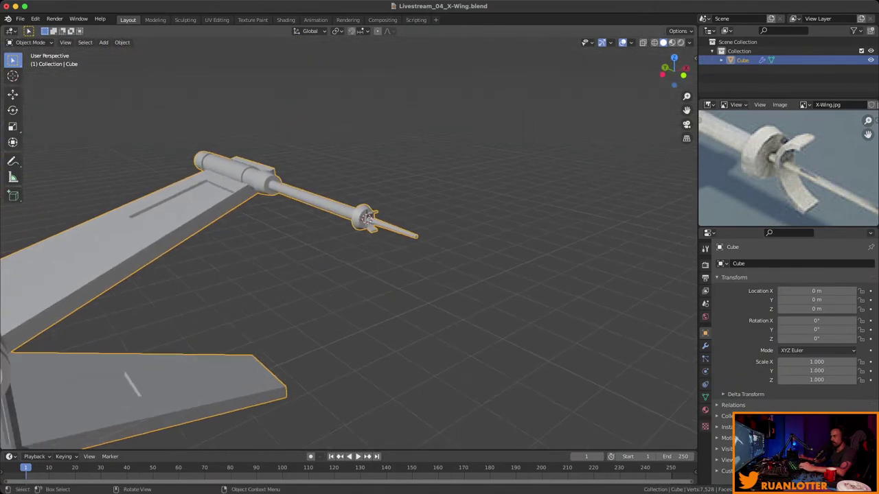
key("alt+a")
key("shift+s")
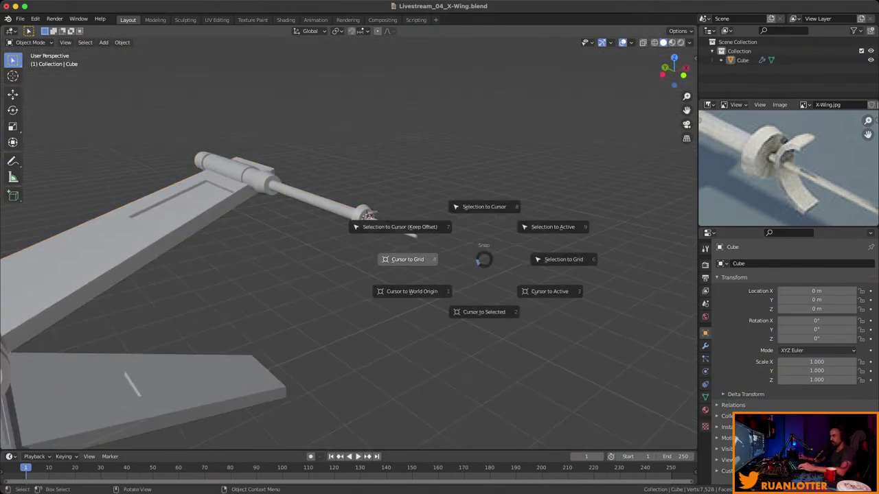
left_click(404, 257)
middle_click_drag(403, 257, 446, 288)
key("shift+s")
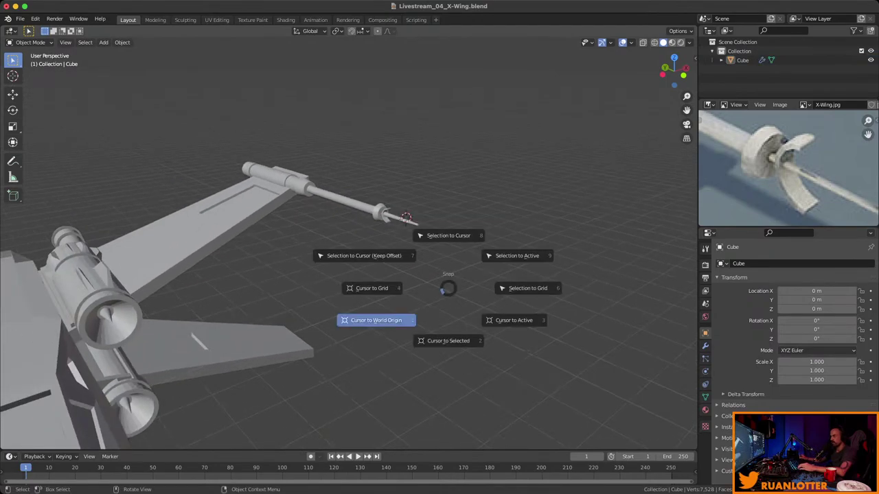
key("1")
Save the X-Wing file, frame the whole ship, and enter Edit Mode.
key("ctrl+s")
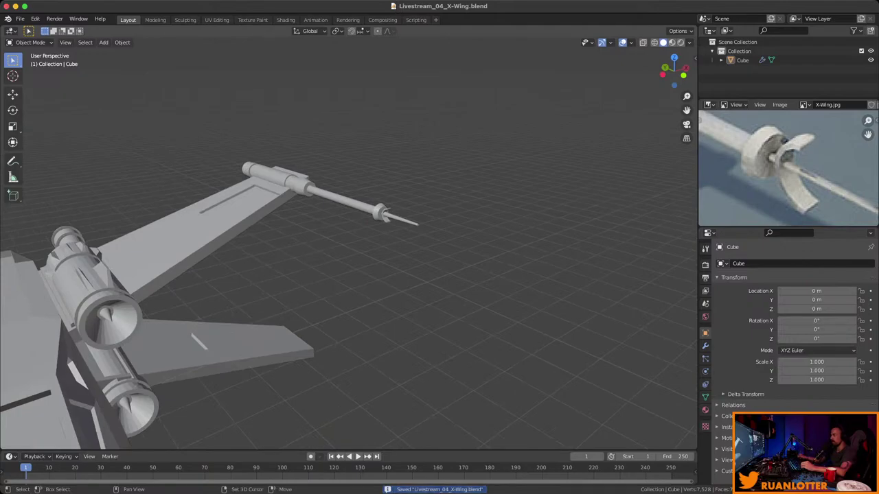
scroll(763, 170, "down", 8)
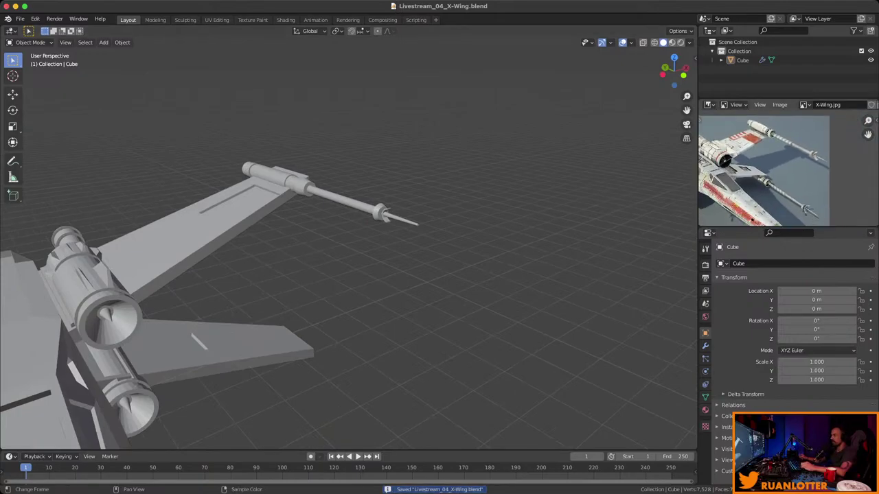
middle_click_drag(348, 247, 484, 173, "shift")
scroll(531, 185, "down", 6)
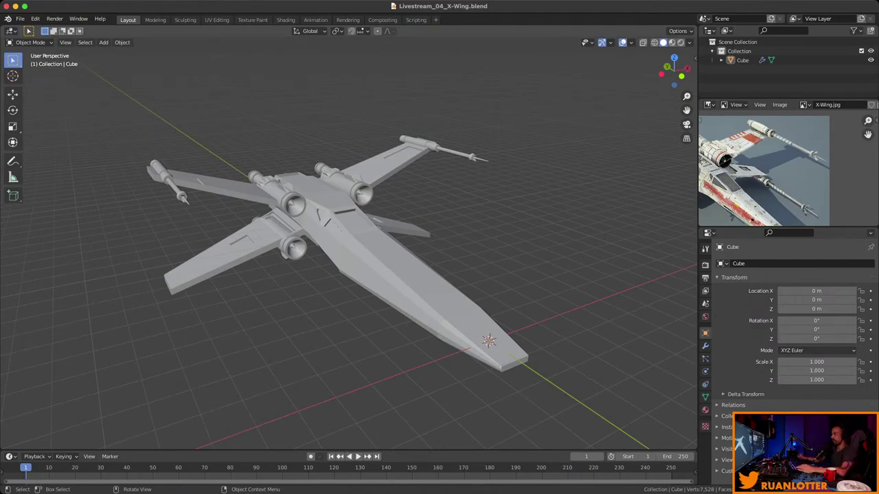
middle_click_drag(484, 173, 460, 206)
key("Tab")
scroll(349, 243, "up", 8)
scroll(545, 226, "down", 3)
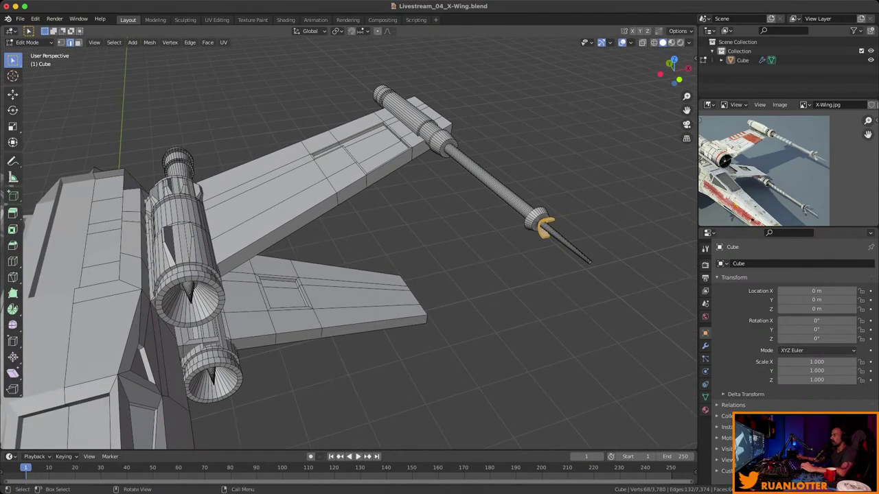
Zoom in on the wingtip cannon and add two loop cuts along its barrel.
mouse_move(545, 227)
middle_mouse_down()
mouse_move(536, 233)
mouse_move(556, 227)
middle_mouse_up()
scroll(536, 233, "up", 4)
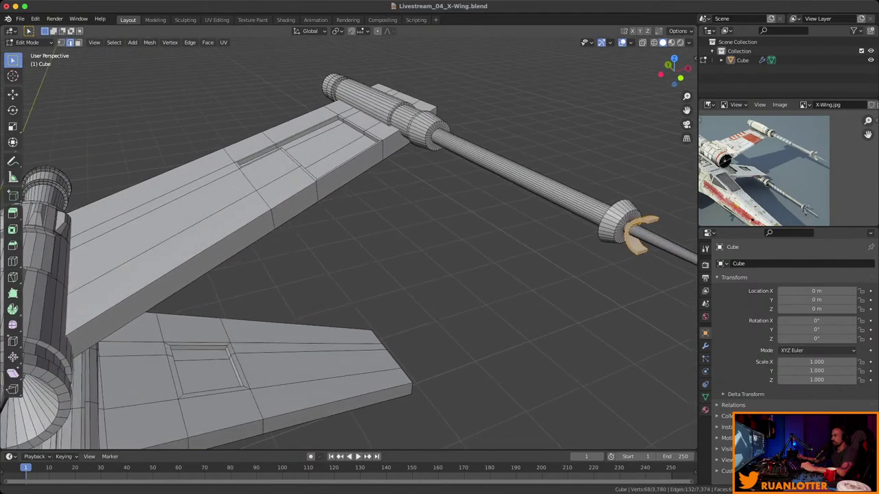
middle_click_drag(348, 243, 364, 234)
scroll(349, 243, "up", 5)
scroll(349, 243, "up", 2)
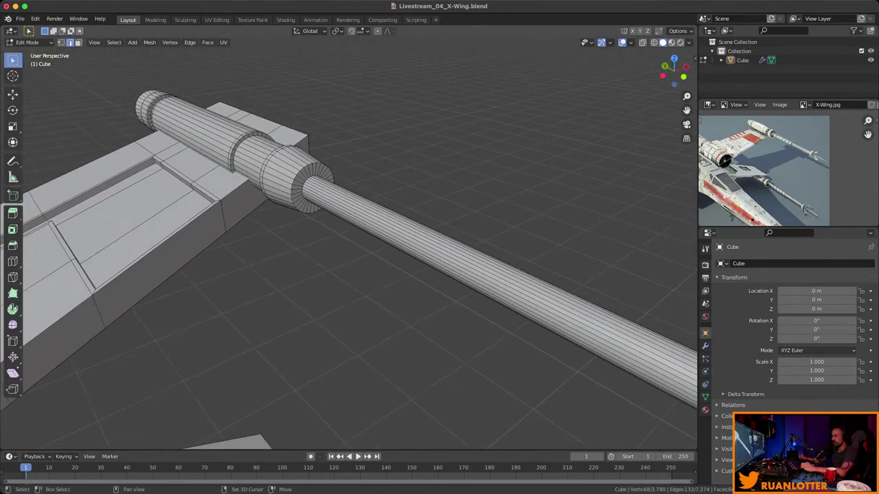
middle_click_drag(429, 237, 393, 213, "shift")
key("ctrl+r")
left_click(392, 213)
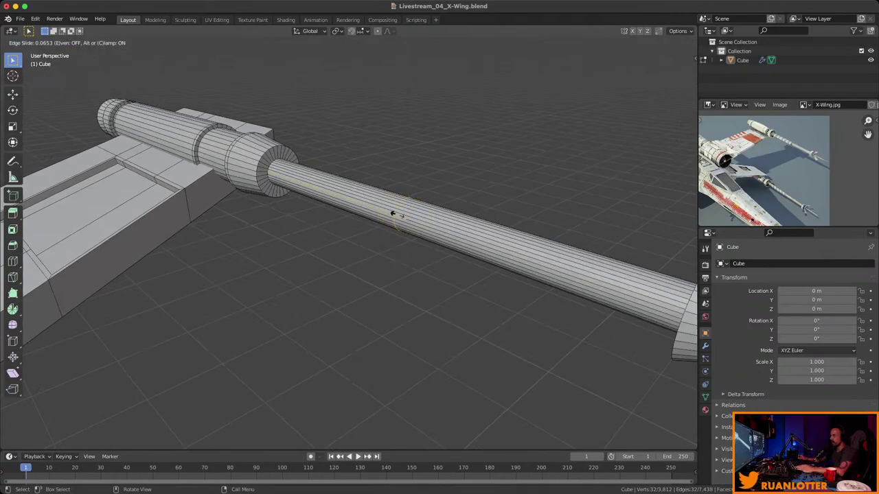
left_click(454, 225)
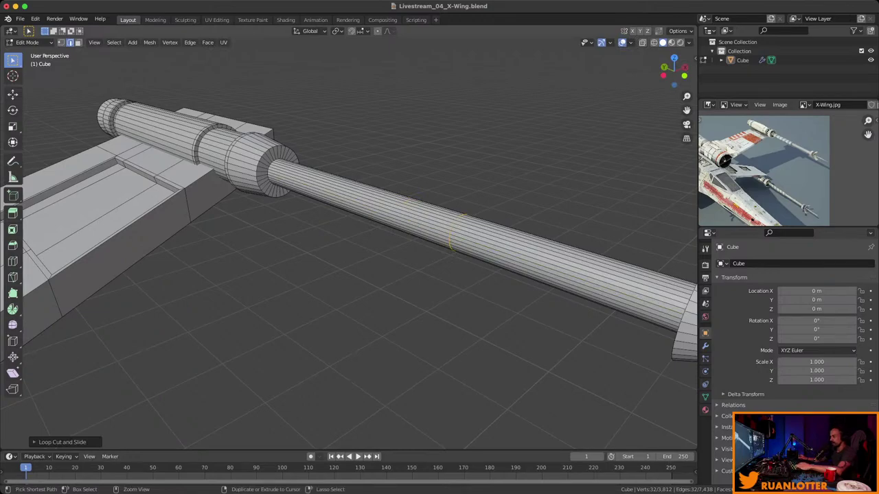
key("ctrl+r")
left_click(353, 198)
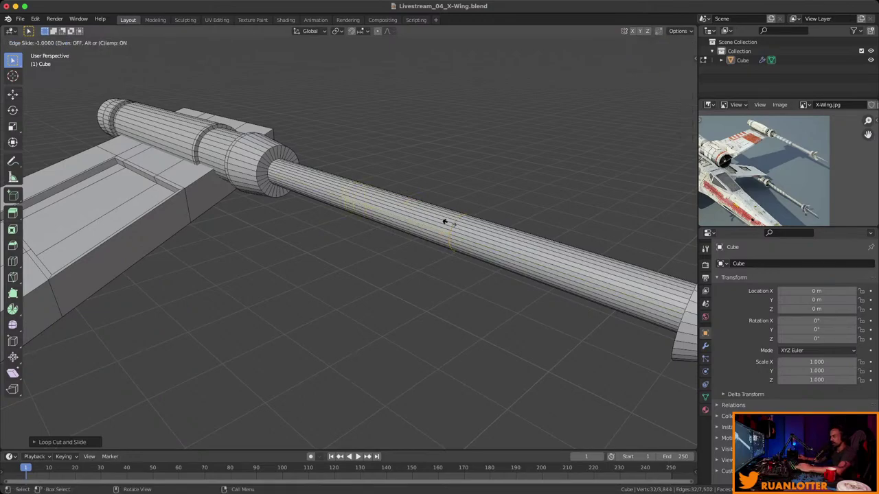
left_click(434, 219)
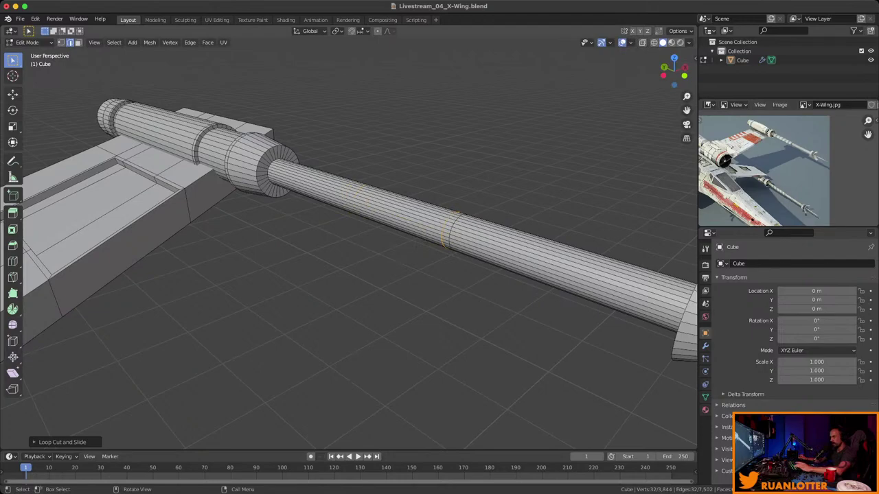
Thin the barrel section between the new loops with Shrink/Fatten.
key("3")
middle_click_drag(344, 247, 426, 254)
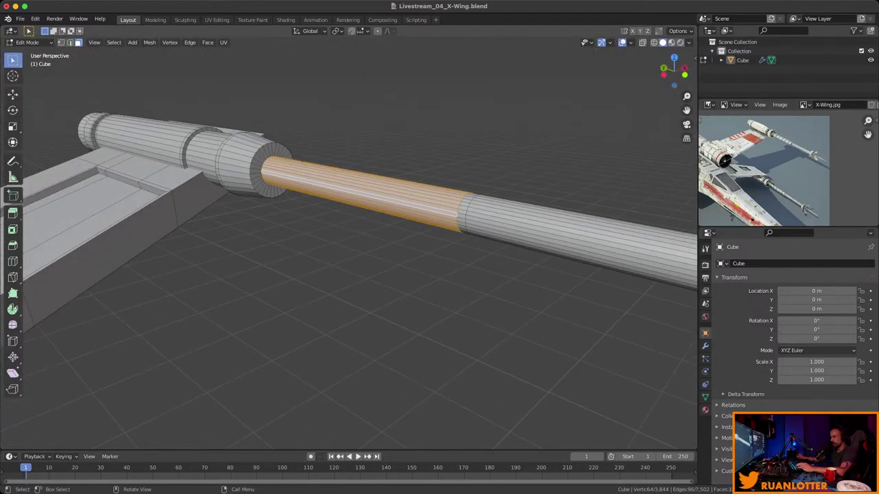
key("s")
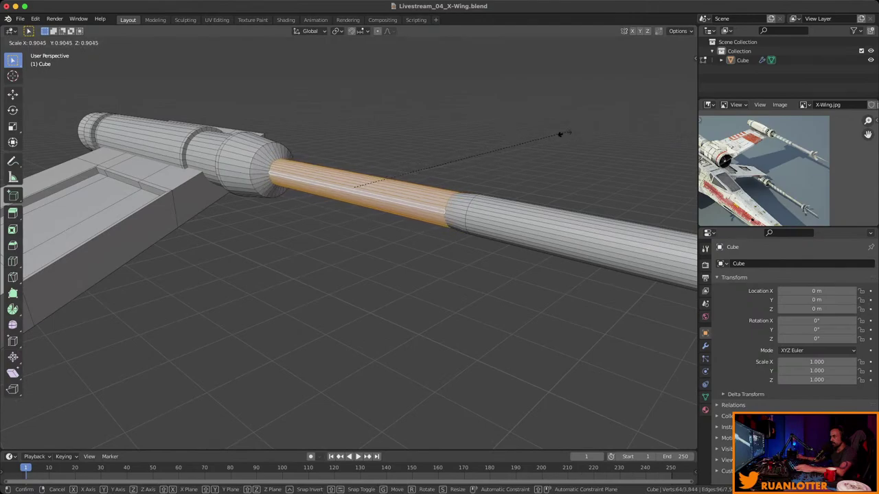
right_click(552, 144)
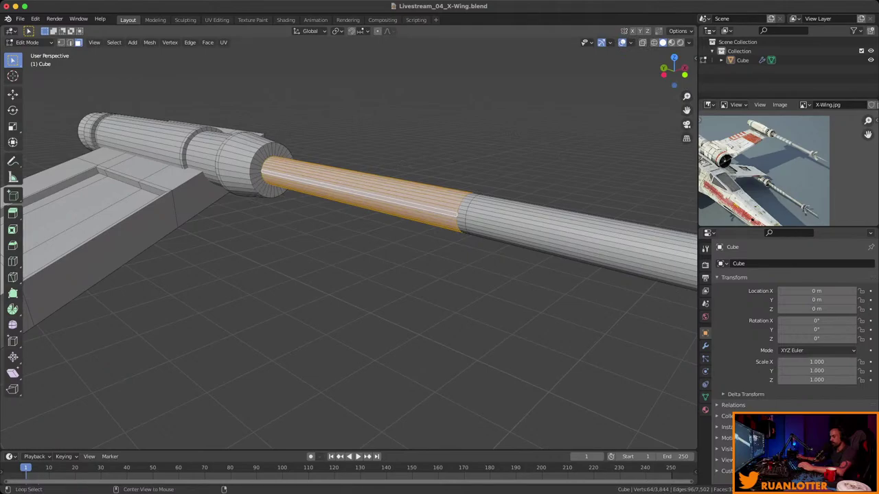
key("alt+s")
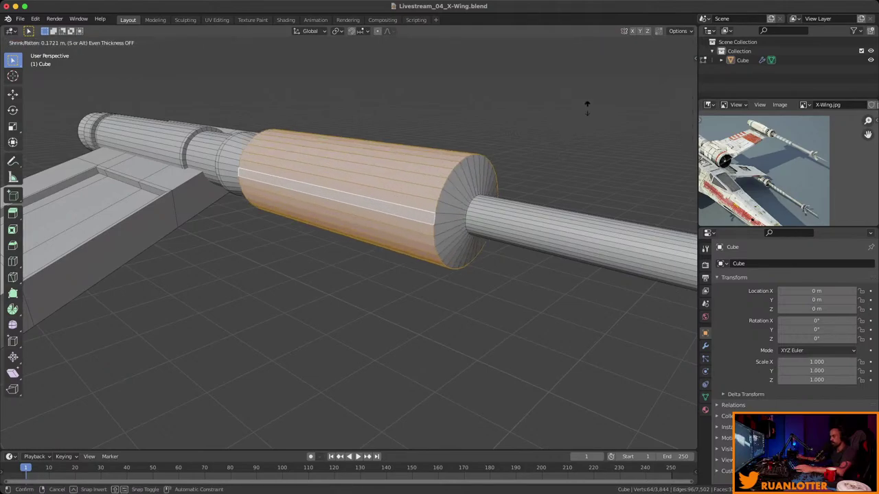
left_click(548, 143)
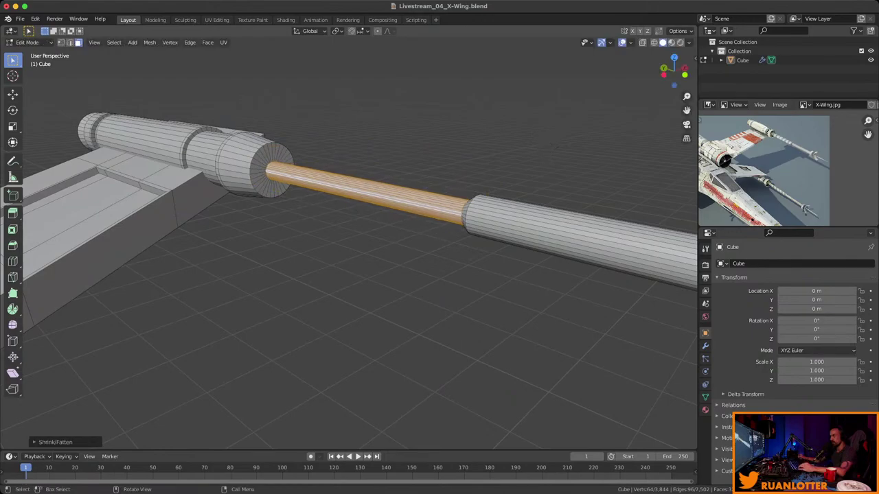
mouse_move(548, 144)
middle_mouse_down()
mouse_move(521, 179)
mouse_move(570, 165)
mouse_move(552, 147)
middle_mouse_up()
scroll(349, 240, "down", 4)
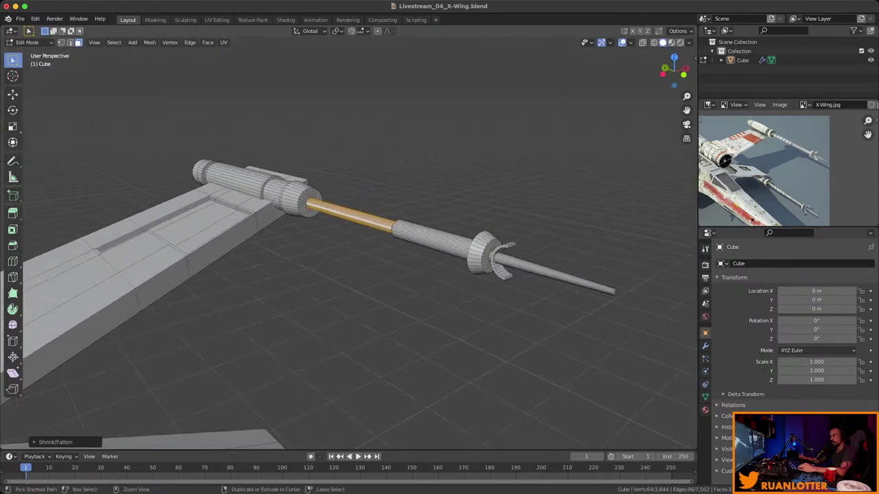
middle_click_drag(349, 240, 371, 274)
scroll(349, 240, "up", 4)
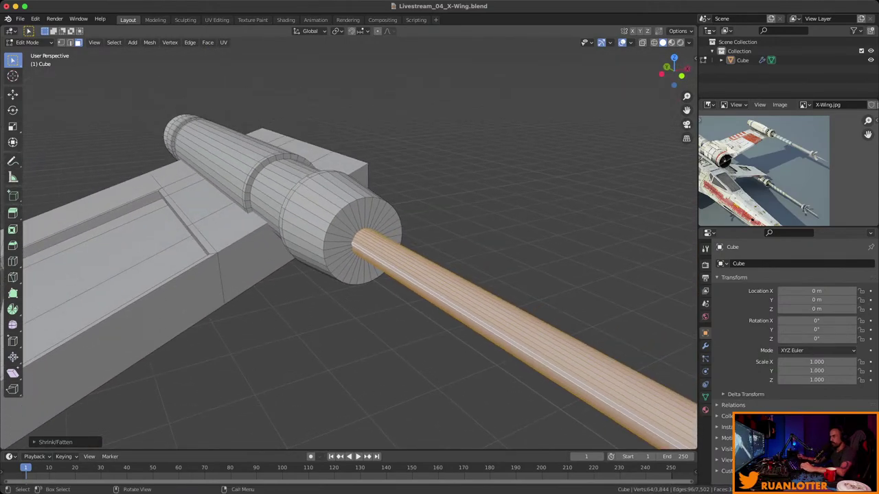
Inset the barrel's end-cap ring and push it into the barrel.
key("alt+a")
left_click(384, 206, "alt")
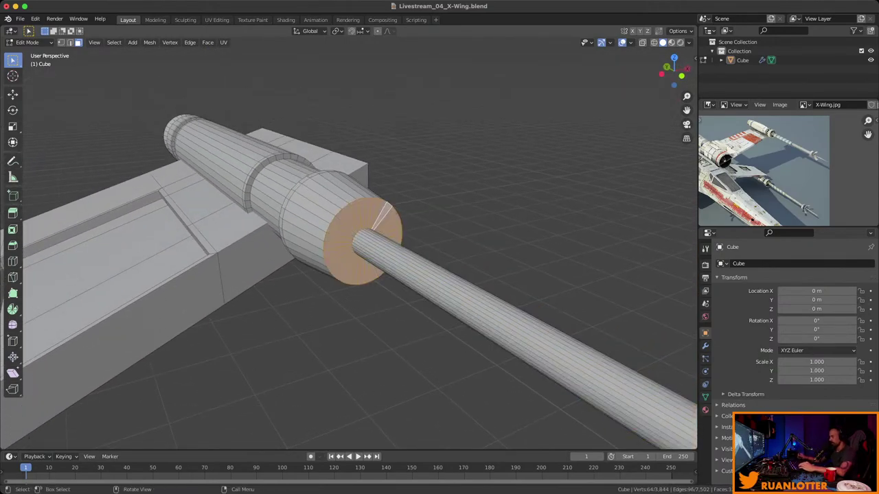
key("KP_Decimal")
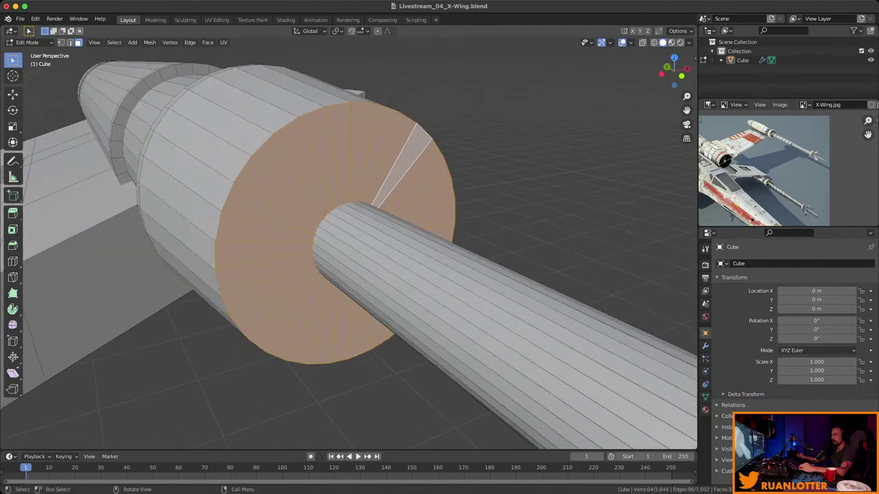
middle_click_drag(481, 227, 535, 184)
key("i")
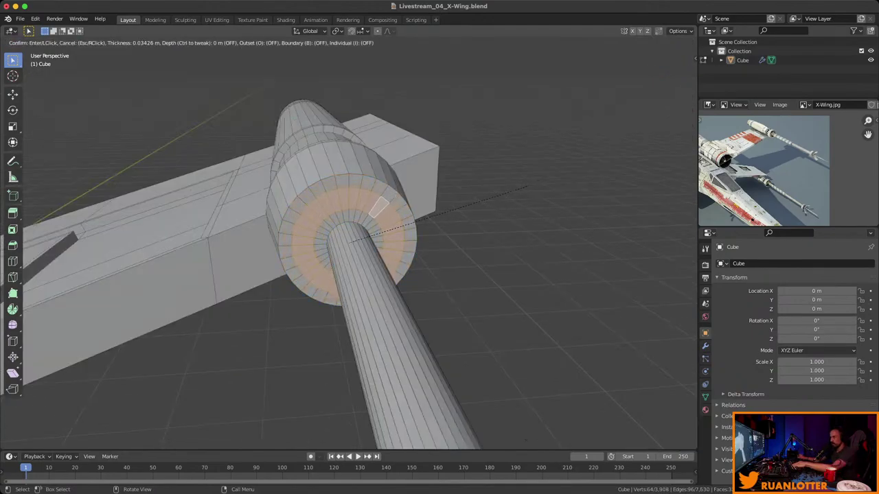
left_click(525, 187)
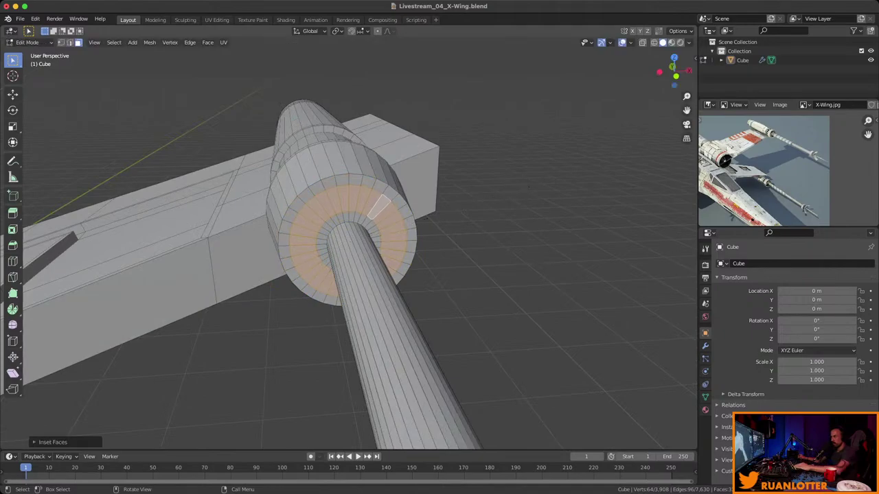
middle_click_drag(526, 187, 467, 199)
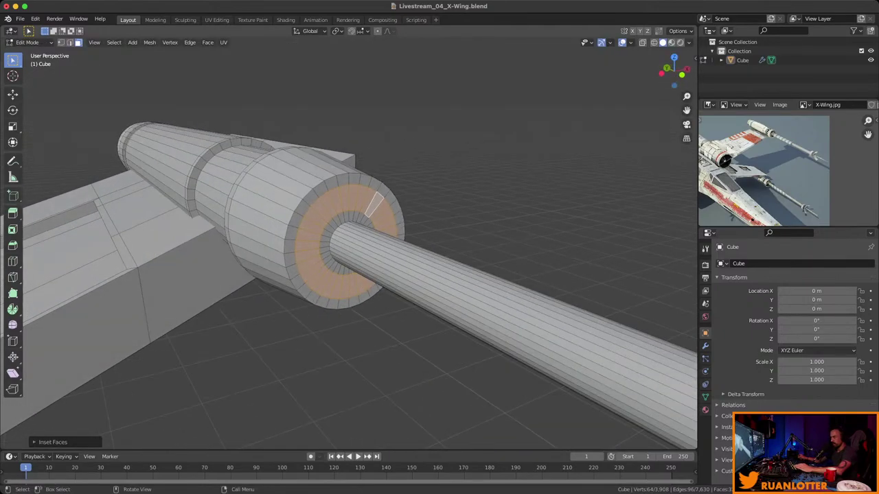
key("e")
key("Return")
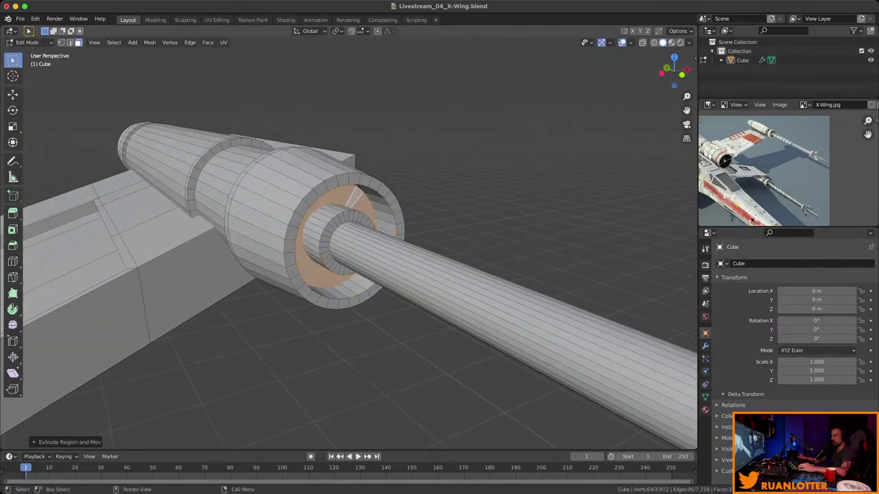
Inset the front ring's inner face loop and extrude it into a recess.
scroll(349, 286, "down", 3)
middle_click_drag(349, 285, 323, 206)
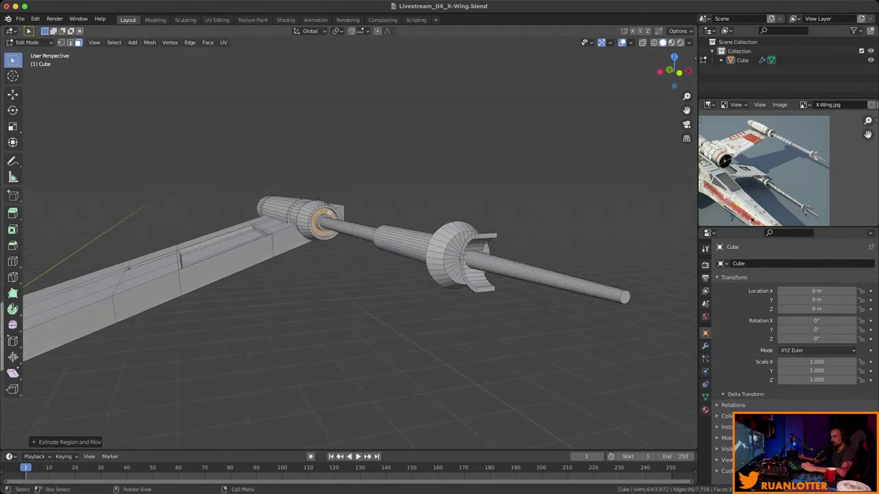
scroll(467, 259, "up", 2)
left_click(467, 260, "alt")
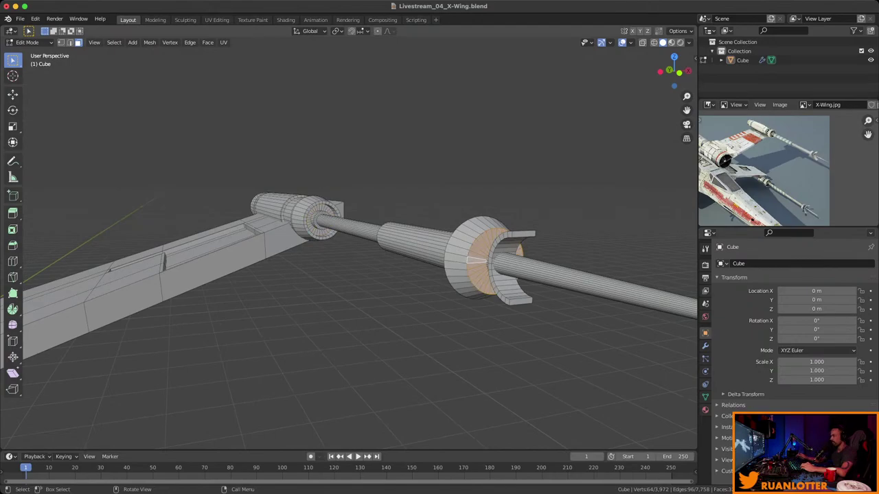
key("KP_Decimal")
middle_click_drag(412, 261, 357, 247)
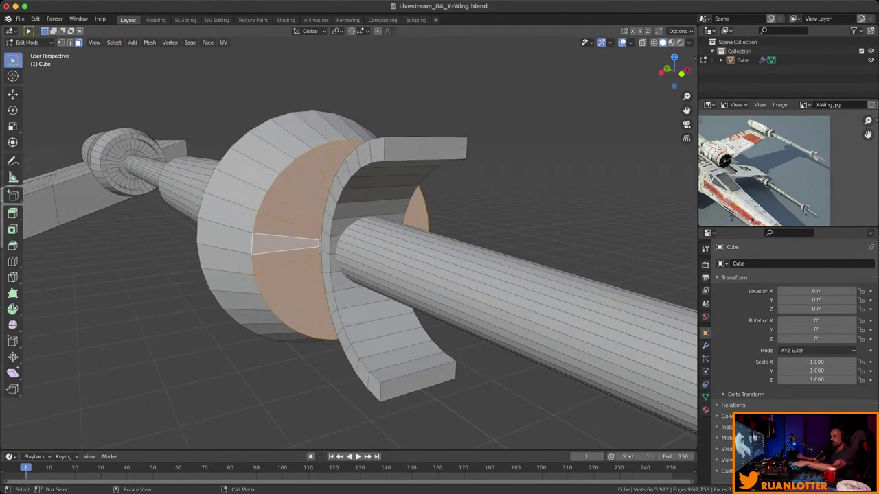
key("i")
key("Return")
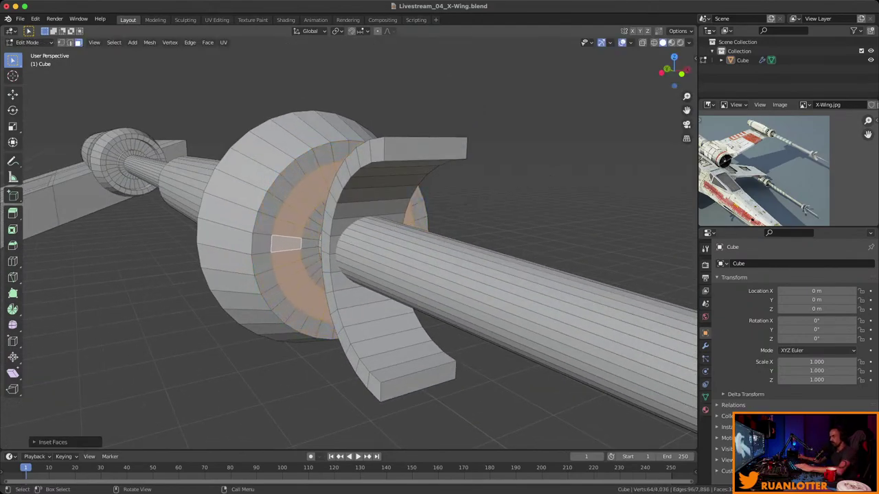
key("e")
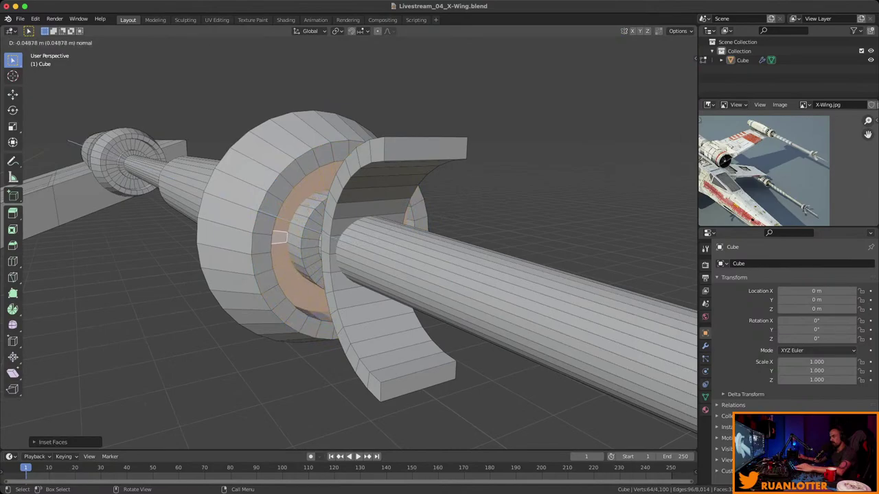
left_click(278, 237)
middle_click_drag(279, 236, 322, 240)
Inset the collar's outer face loop and extrude it along normals into a raised band.
left_click(261, 273, "alt")
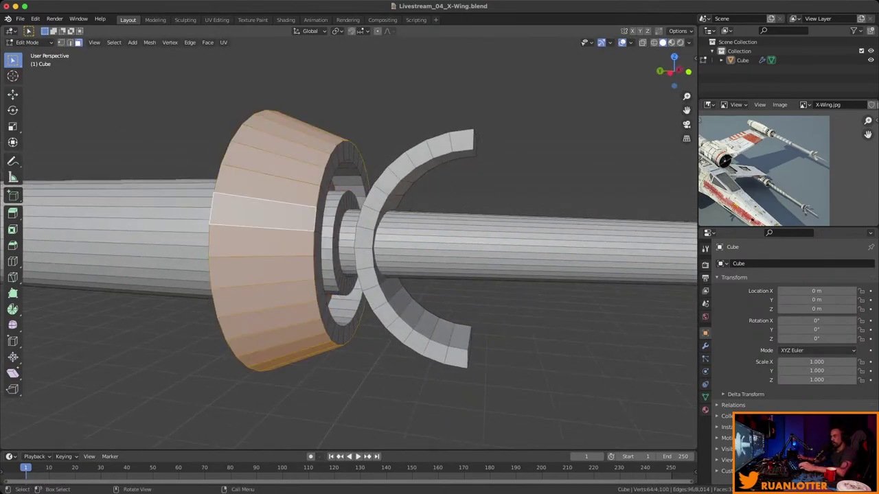
middle_click_drag(261, 273, 278, 265)
key("i")
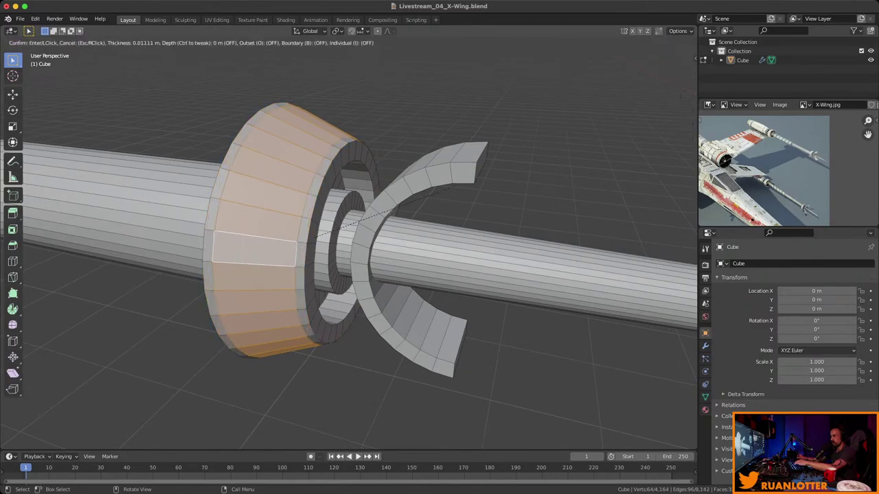
left_click(433, 192)
middle_click_drag(432, 192, 405, 201)
key("alt+e")
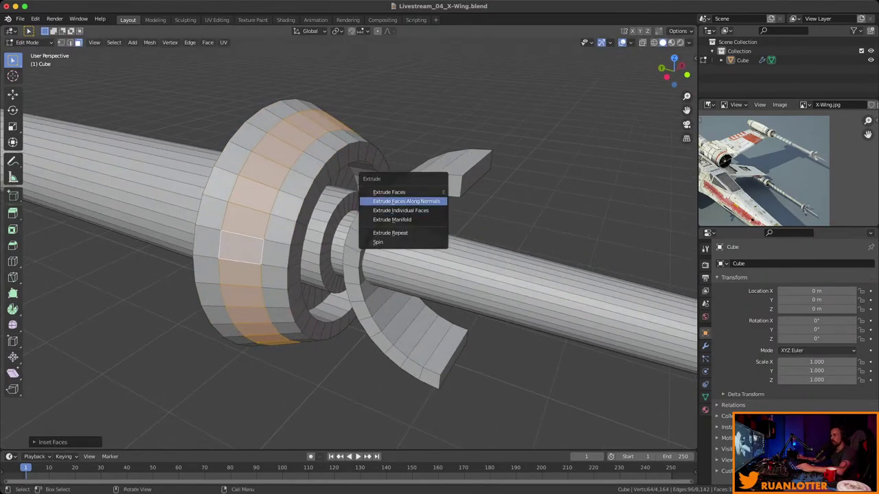
left_click(406, 201)
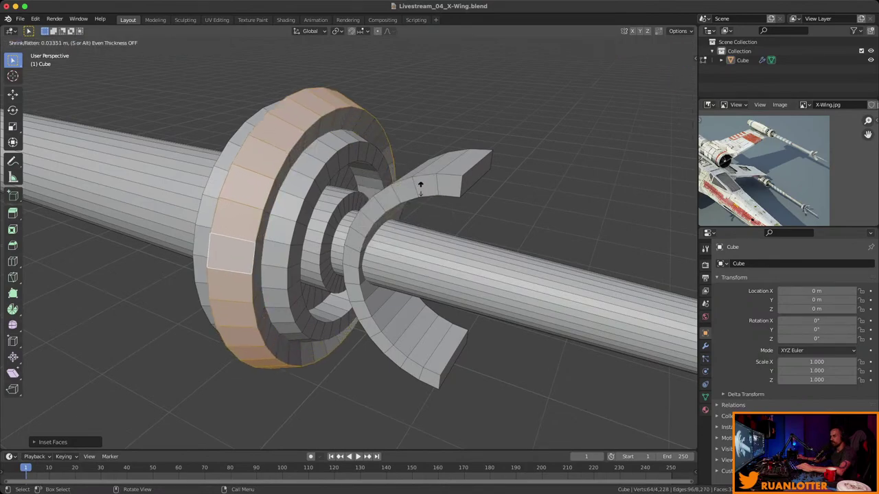
left_click(420, 184)
Inset the ring faces again and extrude them inward along normals to form the groove.
middle_click_drag(421, 184, 525, 182)
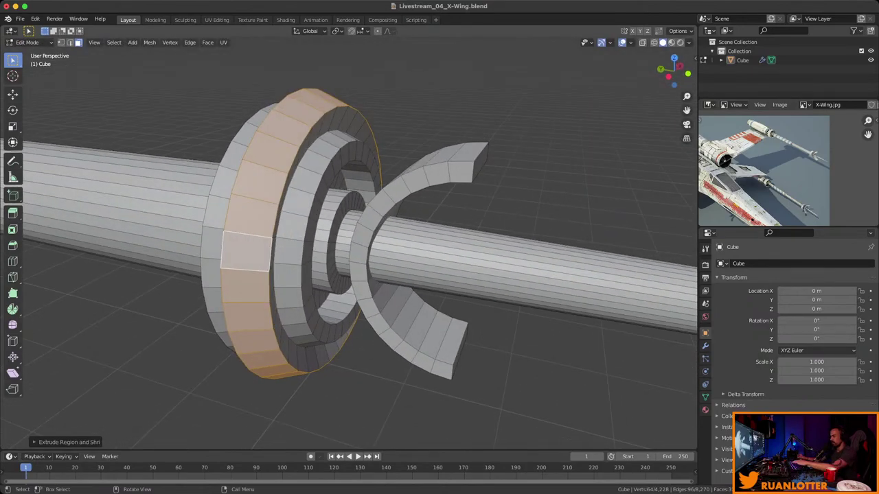
key("i")
key("Return")
key("alt+e")
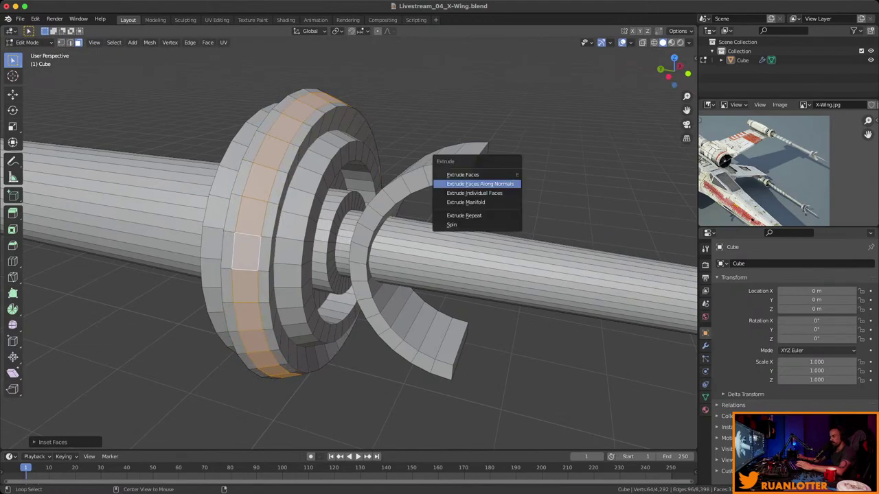
left_click(479, 184)
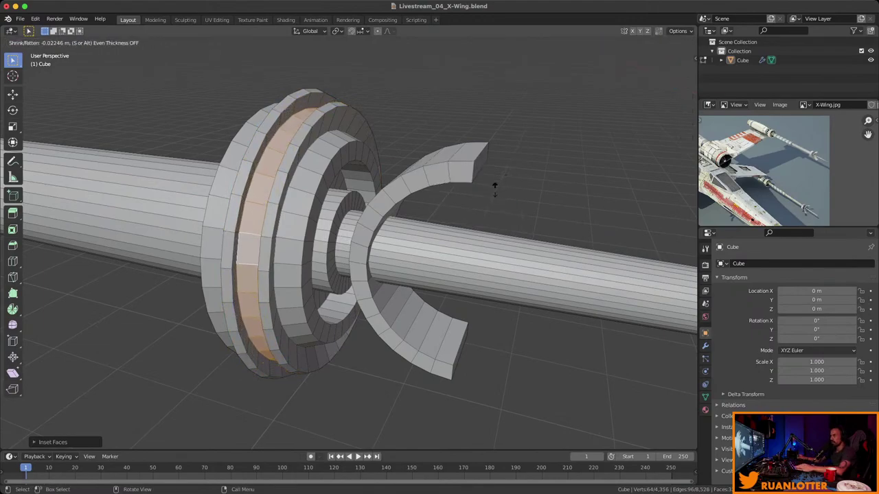
left_click(493, 189)
Check the whole cannon against the reference photo and save the X-Wing file.
scroll(493, 189, "down", 6)
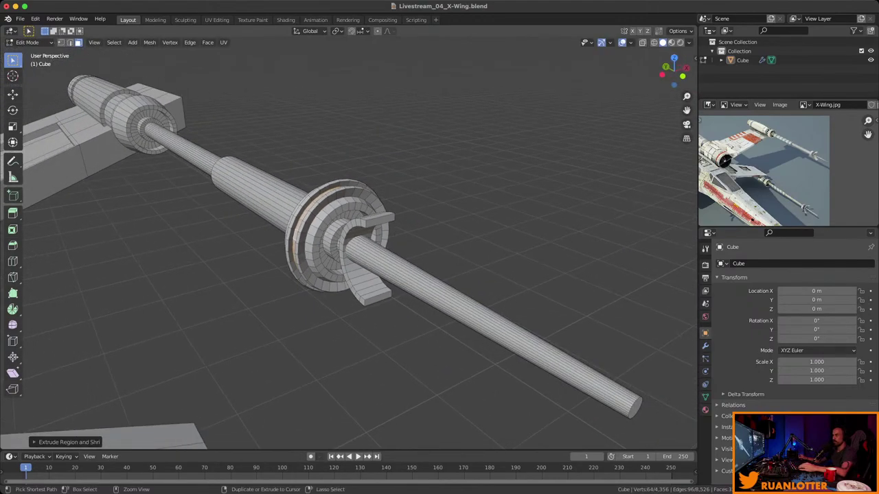
middle_click_drag(493, 189, 343, 189)
scroll(521, 199, "down", 4)
scroll(769, 172, "up", 2)
mouse_move(769, 172)
middle_mouse_down()
mouse_move(782, 179)
mouse_move(778, 166)
mouse_move(808, 153)
mouse_move(779, 165)
middle_mouse_up()
scroll(774, 168, "up", 2)
middle_click_drag(412, 240, 453, 248)
key("ctrl+s")
scroll(320, 241, "up", 2)
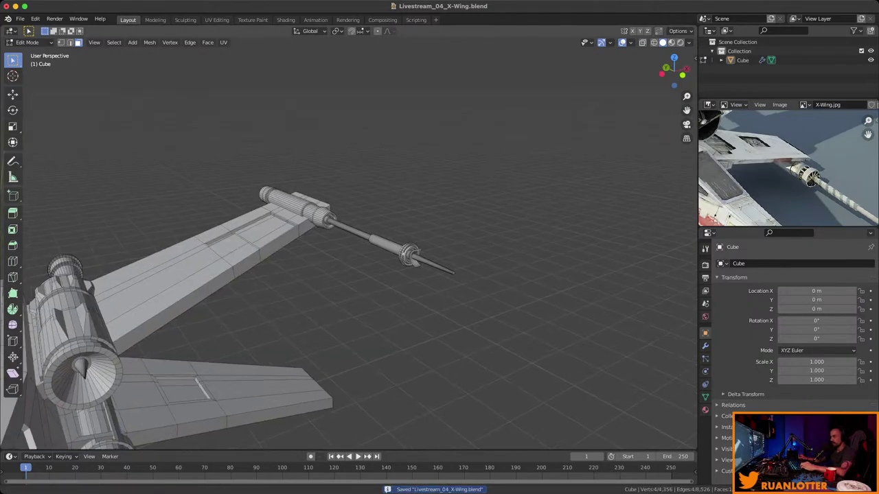
Select the whole cannon mesh and duplicate it, constrained to the Z axis.
key("l")
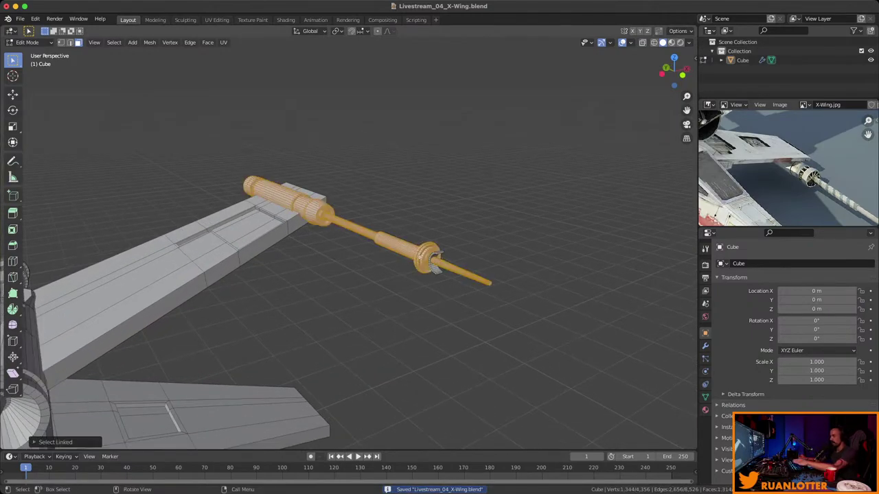
middle_click_drag(343, 241, 398, 206)
key("shift+d")
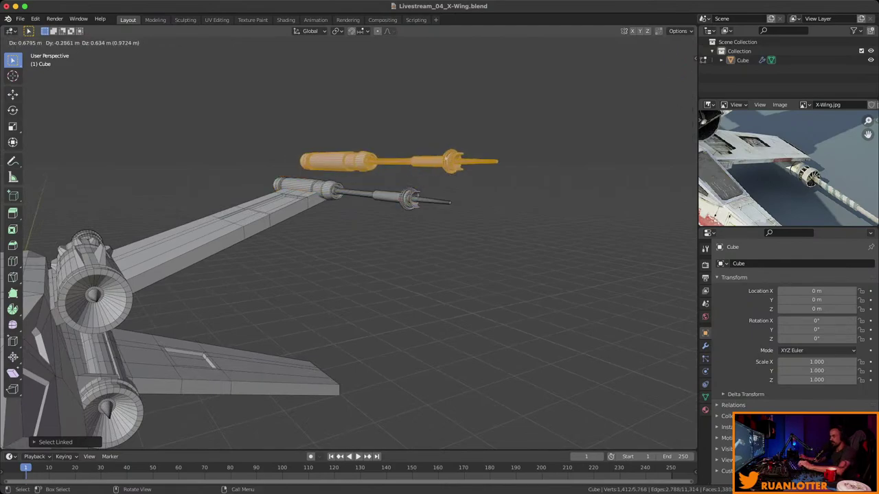
key("z")
key("Return")
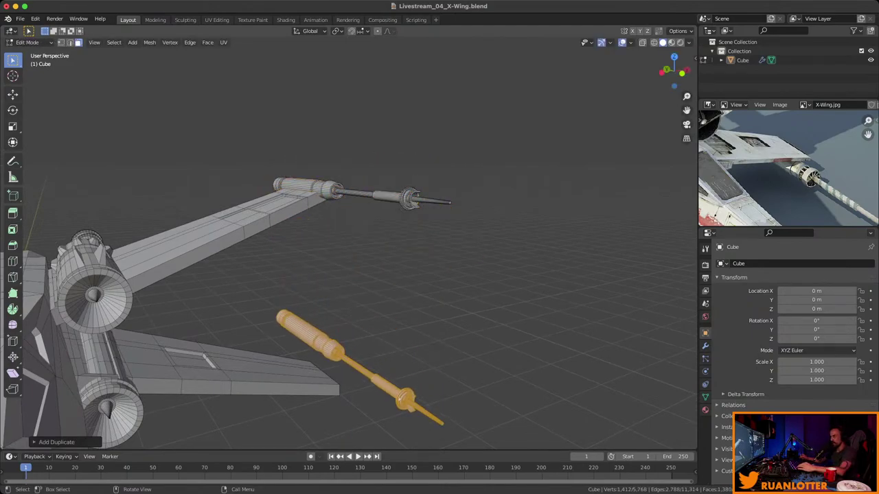
middle_click_drag(398, 206, 432, 192)
In front view, move the cannon copy along Z onto the lower wingtip, then deselect.
key("KP_1")
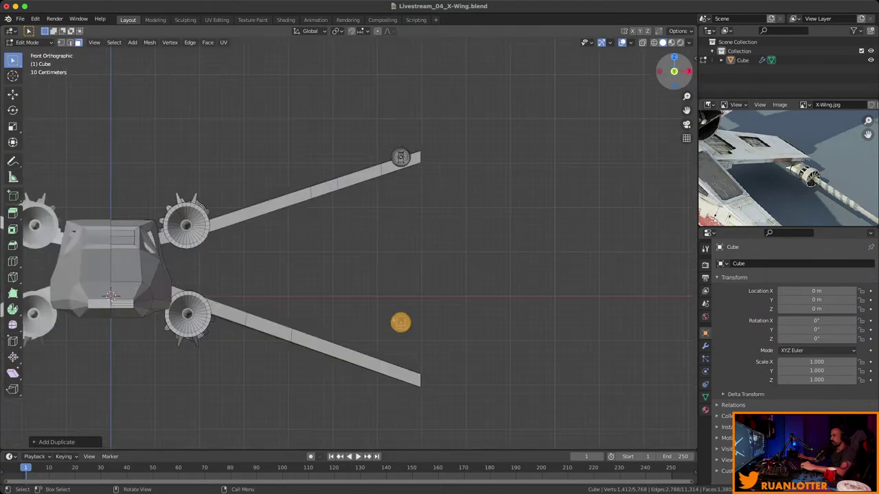
scroll(349, 247, "up", 2)
scroll(348, 247, "down", 2, "shift")
key("g")
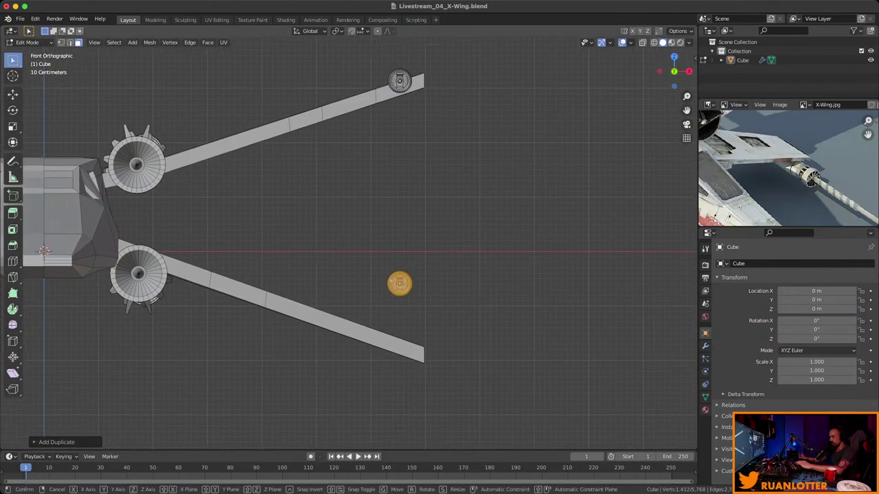
key("z")
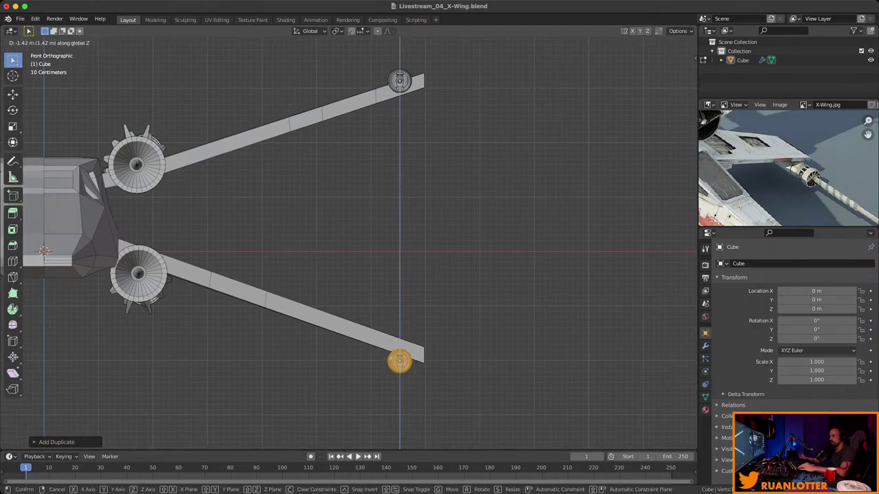
key("Return")
middle_click_drag(348, 247, 608, 208)
scroll(349, 247, "up", 4)
scroll(349, 247, "down", 4)
key("alt+a")
scroll(348, 247, "down", 3)
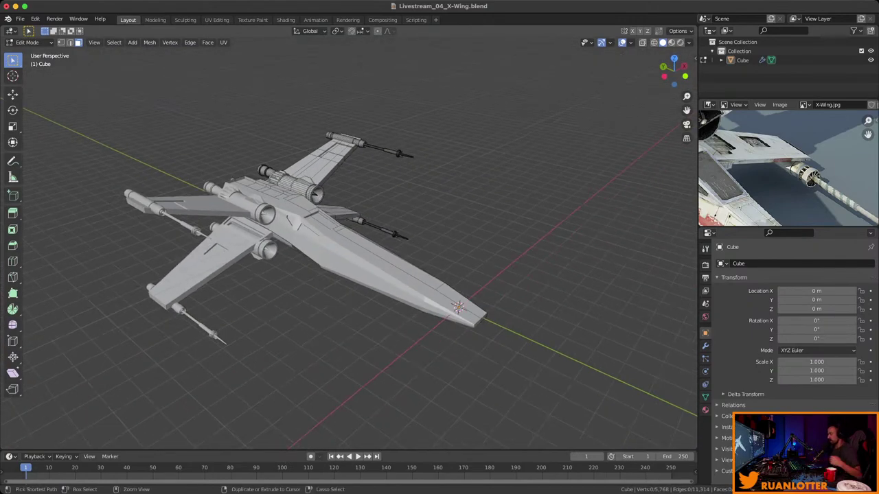
Save the X-Wing file and compare the model with the reference photo.
key("super+s")
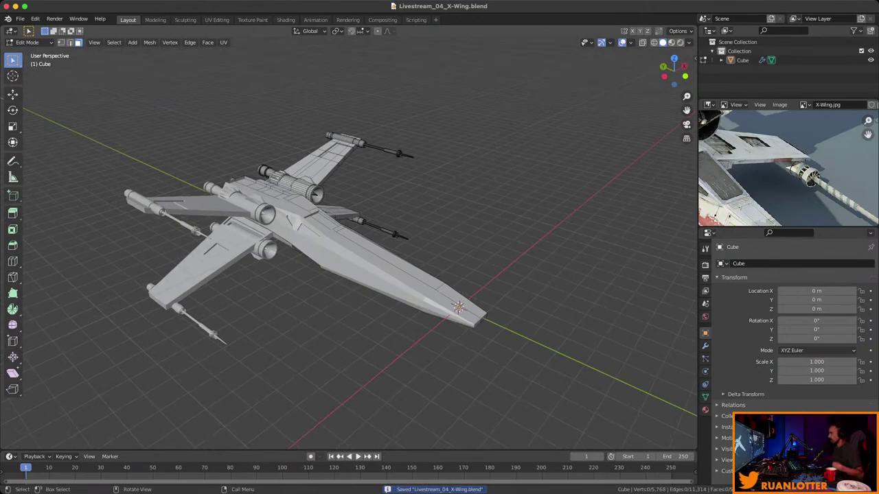
middle_click_drag(608, 208, 515, 196)
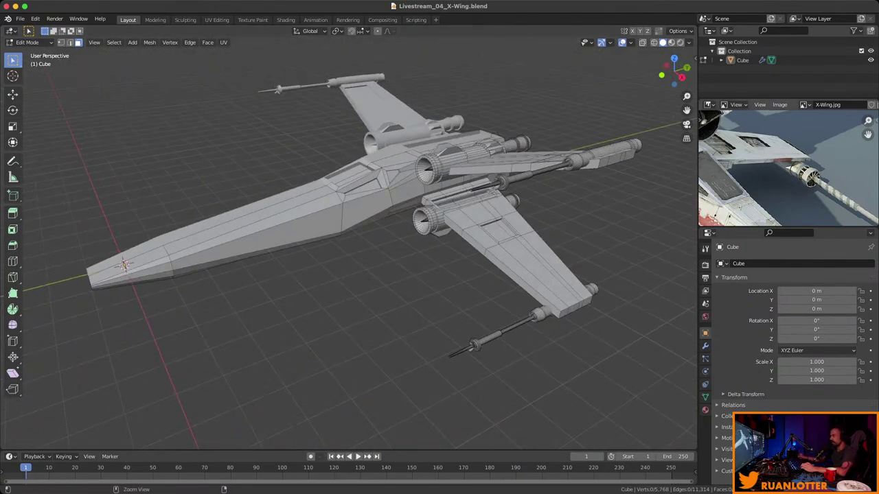
middle_click_drag(790, 169, 834, 142)
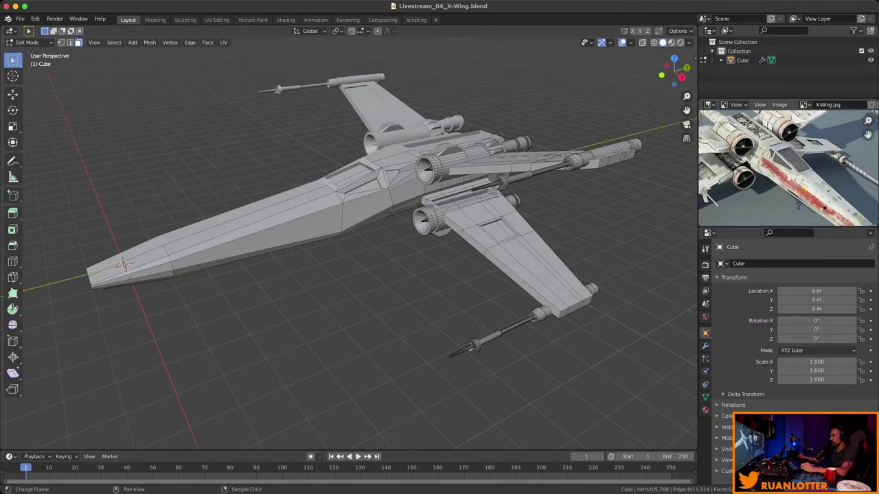
scroll(835, 143, "down", 2)
scroll(788, 168, "up", 2)
middle_click_drag(803, 182, 853, 176)
middle_click_drag(412, 289, 333, 296)
scroll(789, 165, "down", 2)
From a higher three-quarter view, select a side face of the fuselage.
middle_click_drag(790, 165, 741, 117)
middle_click_drag(343, 275, 226, 323)
left_click(281, 261)
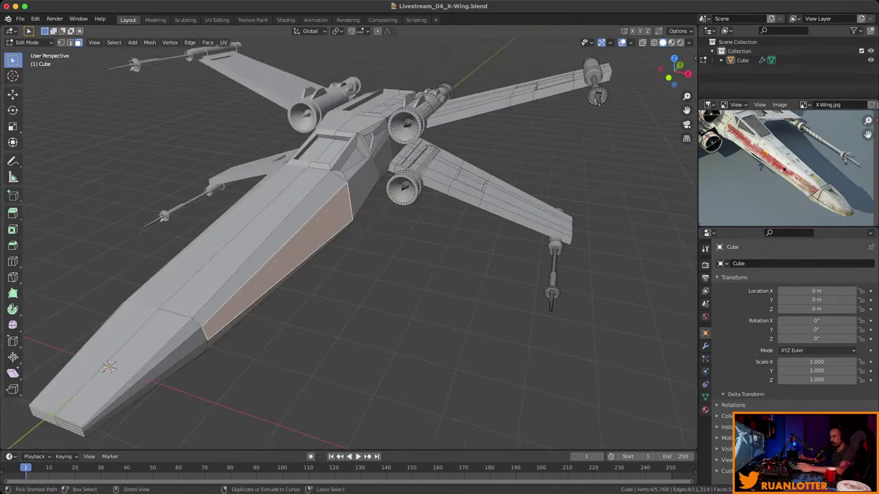
Add an edge loop across the fuselage and select the face ring around it.
key("alt+a")
key("ctrl+r")
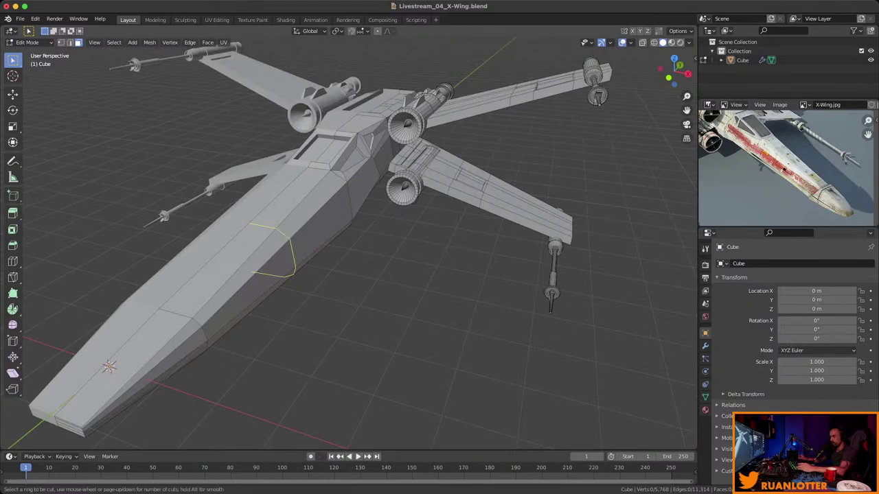
left_click(281, 238)
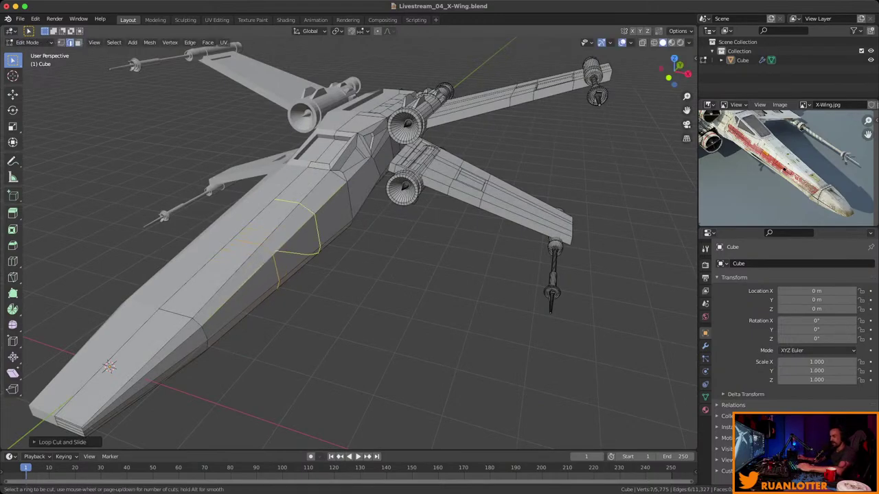
left_click(286, 246)
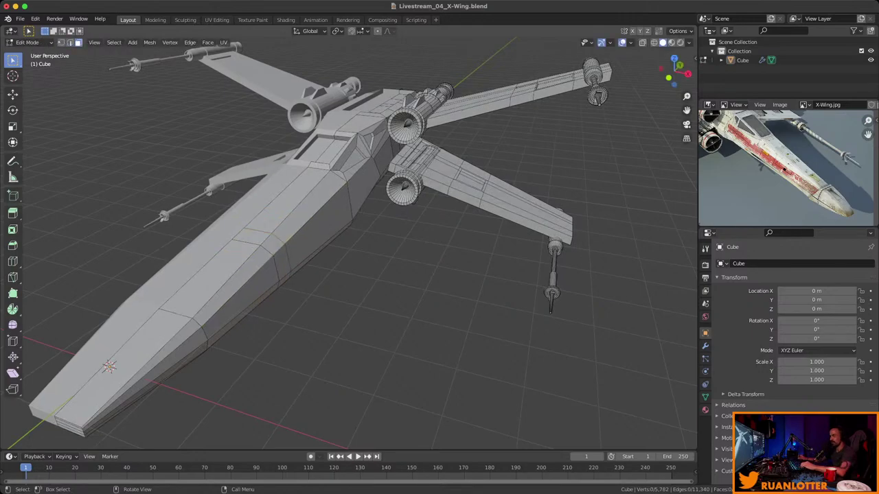
middle_click_drag(251, 237, 303, 234)
left_click(221, 206, "ctrl")
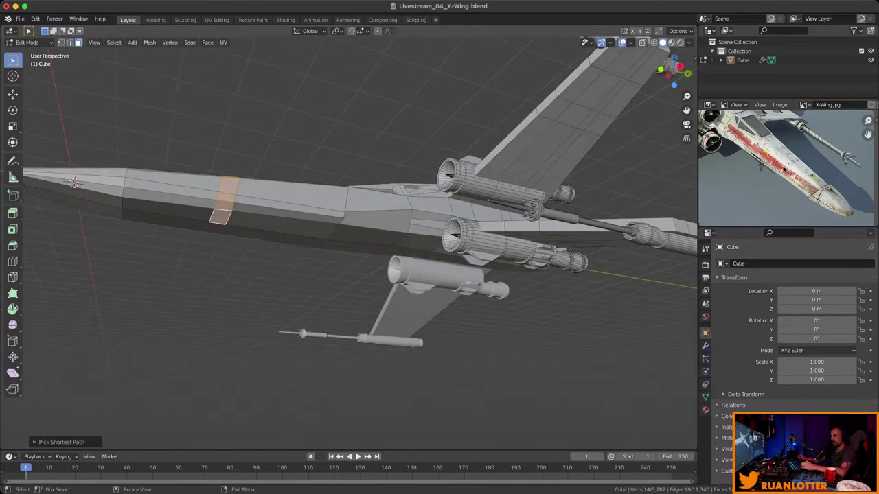
middle_click_drag(221, 206, 289, 234)
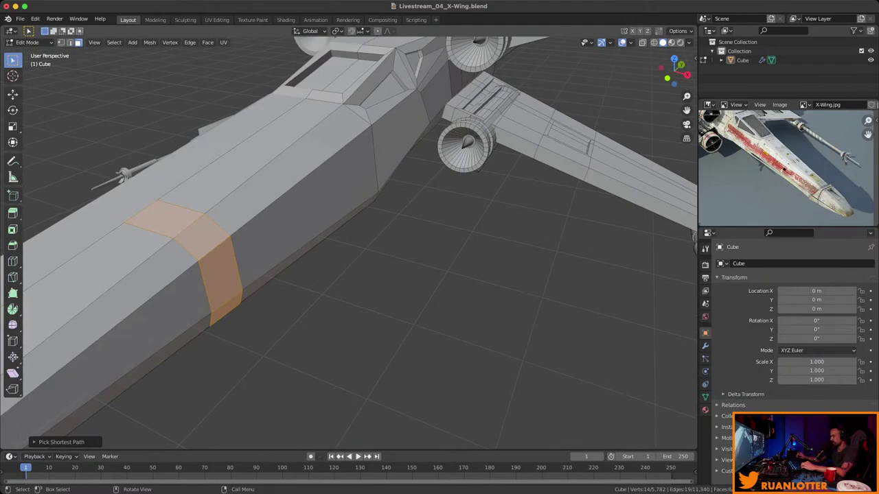
mouse_move(349, 240)
middle_mouse_down()
mouse_move(426, 227)
mouse_move(412, 247)
mouse_move(385, 261)
mouse_move(347, 236)
middle_mouse_up()
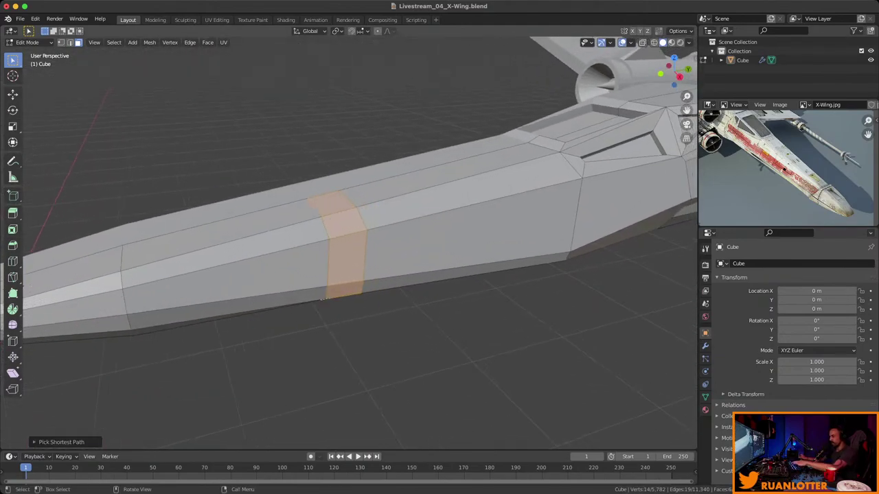
Inset the fuselage band and extrude it inward along normals into a recessed groove.
key("i")
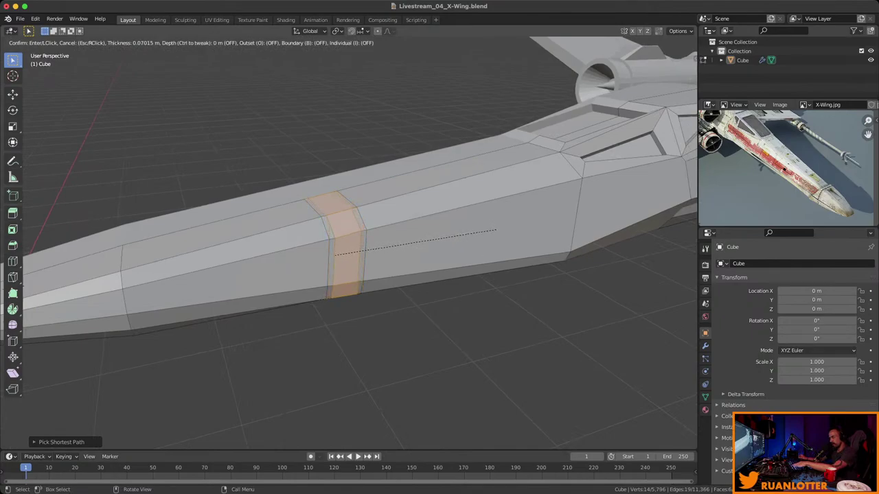
left_click(498, 228)
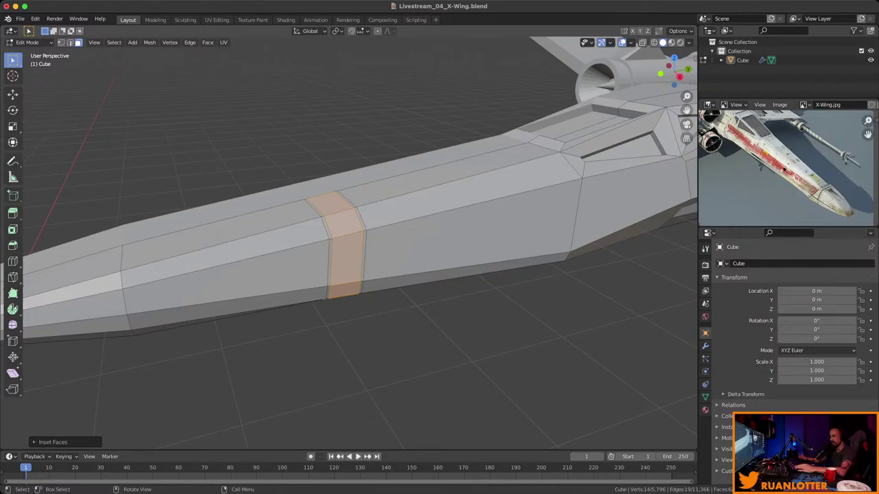
middle_click_drag(343, 241, 364, 234)
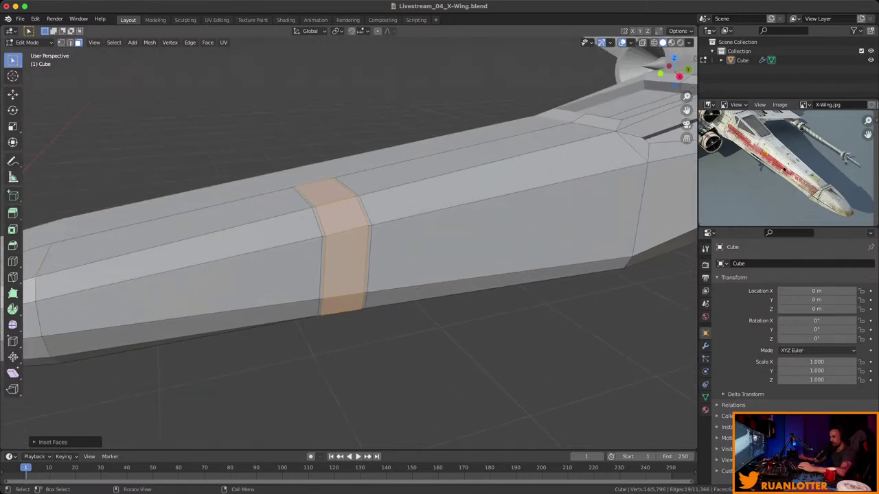
key("alt+e")
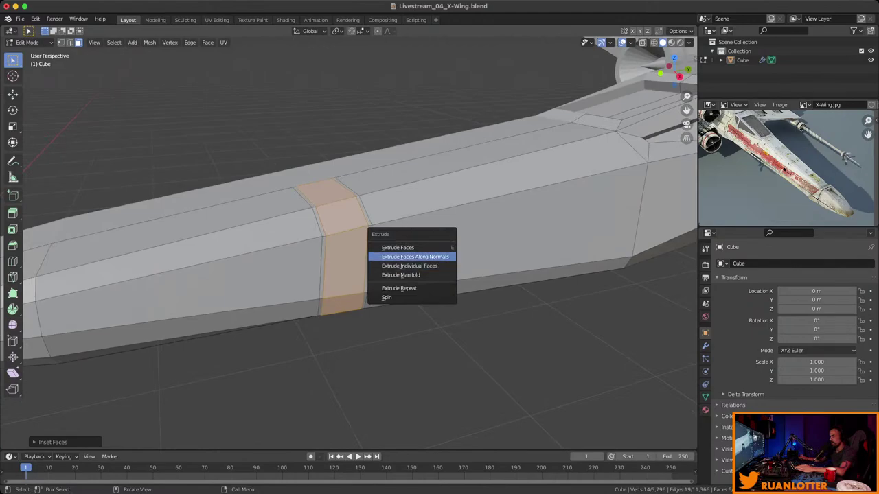
left_click(426, 256)
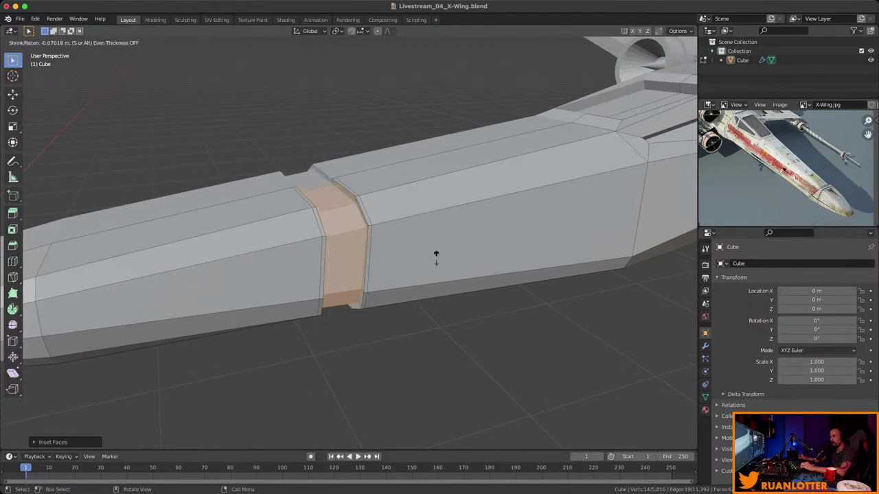
left_click(433, 256)
middle_click_drag(432, 256, 261, 261)
Deselect all faces and save the X-Wing file.
scroll(139, 280, "down", 5)
key("alt+a")
key("super+s")
scroll(786, 169, "up", 2)
middle_click_drag(786, 168, 746, 139)
middle_click_drag(343, 240, 398, 227)
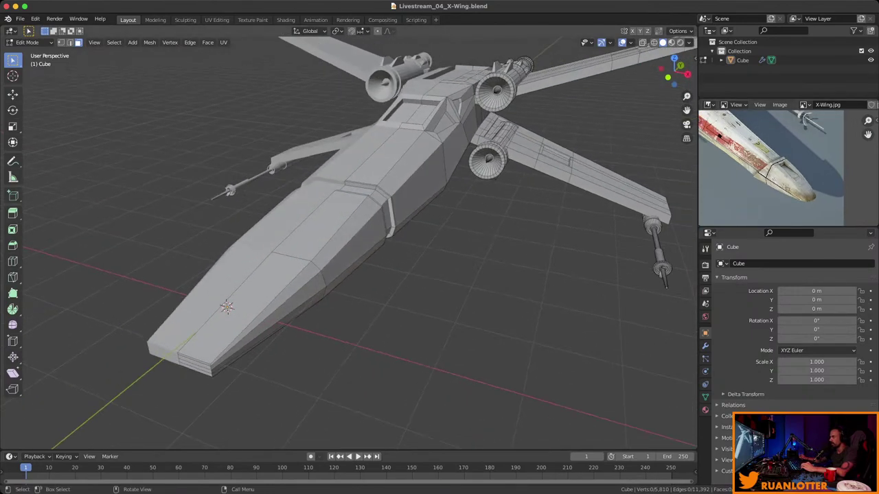
Inset the long nose strip face with Boundary enabled.
middle_click_drag(343, 240, 357, 226)
left_click(292, 309)
middle_click_drag(292, 309, 323, 274)
middle_click_drag(343, 240, 405, 230)
key("i")
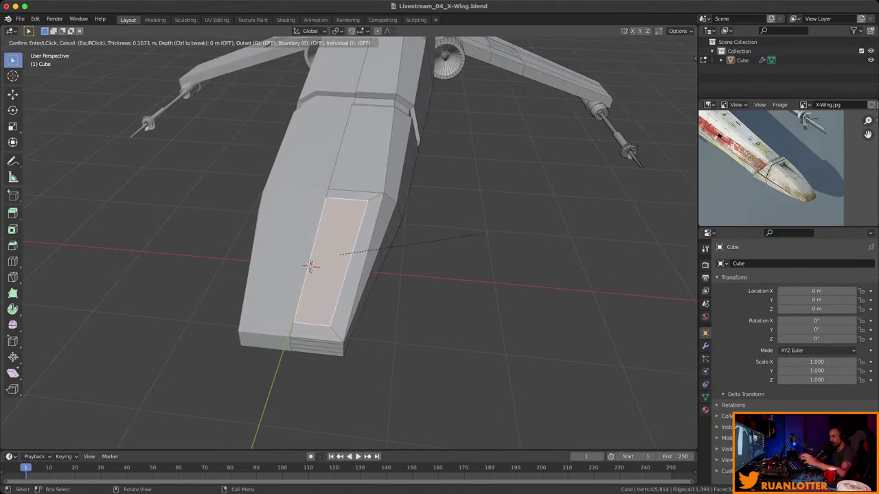
key("b")
key("b")
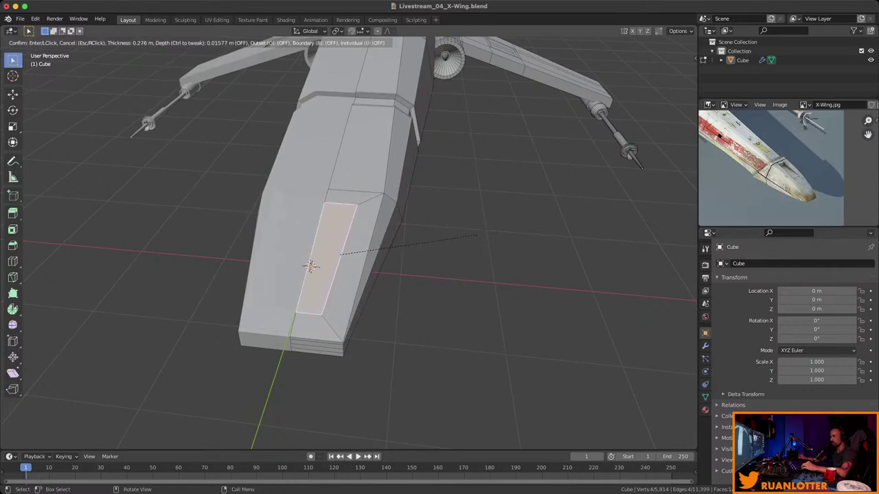
left_click(474, 238)
middle_click_drag(473, 237, 549, 221)
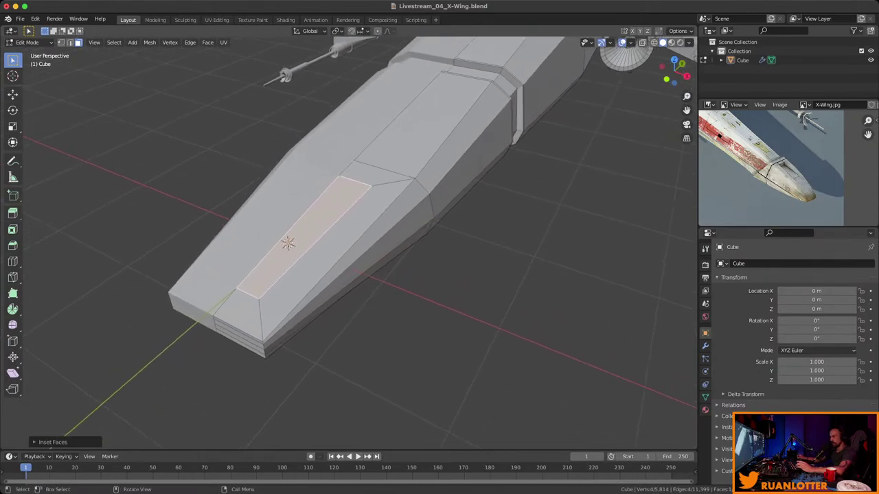
Extrude the inset nose strip inward -0.274 m to form a recess.
key("2")
key("g")
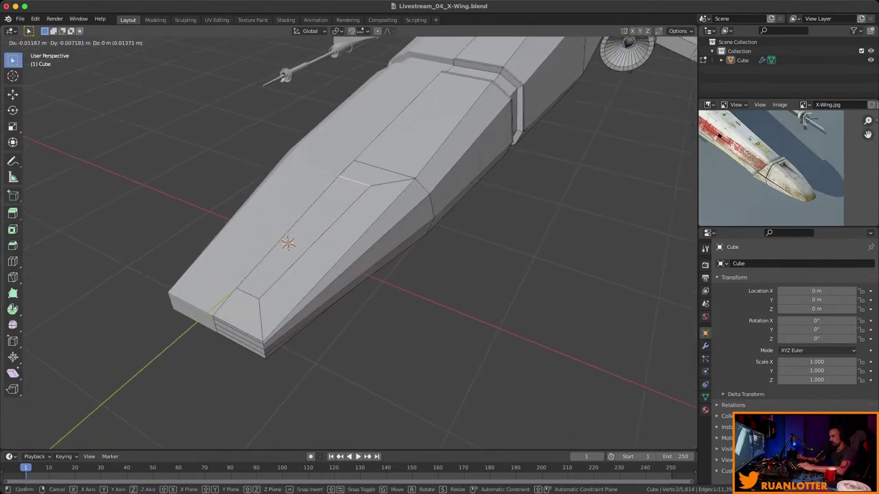
key("z")
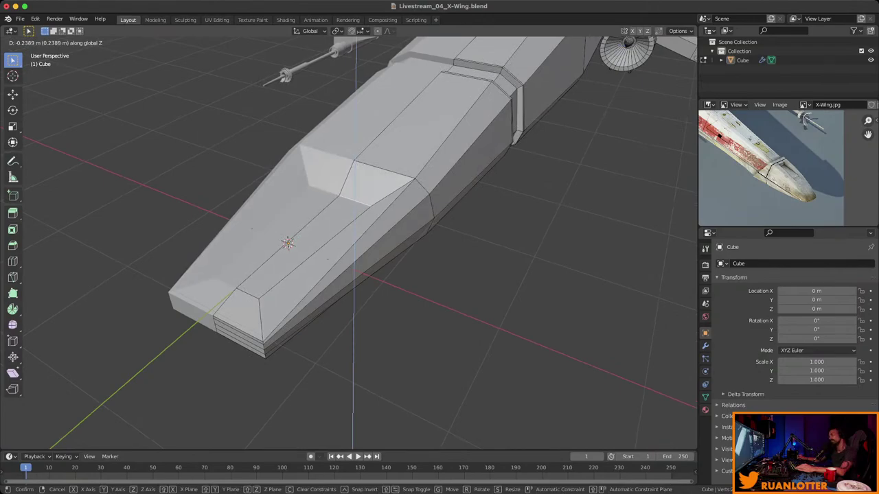
key("Escape")
key("3")
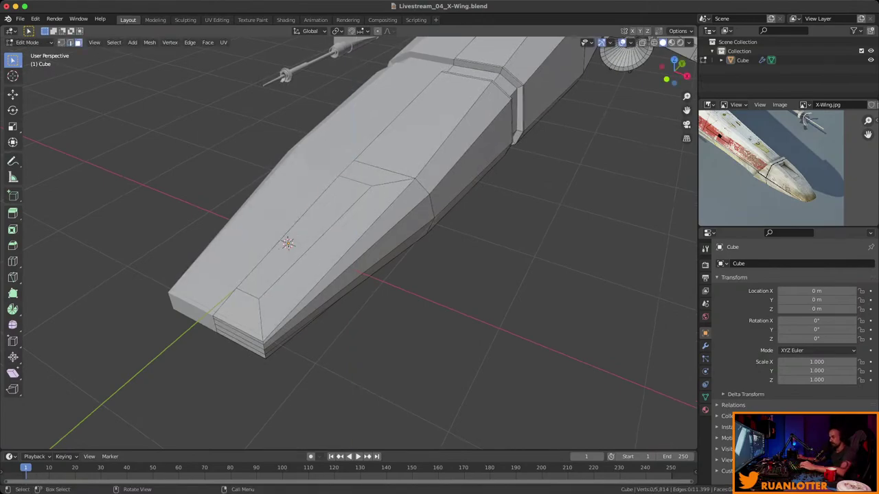
left_click(302, 237)
scroll(302, 237, "up", 4)
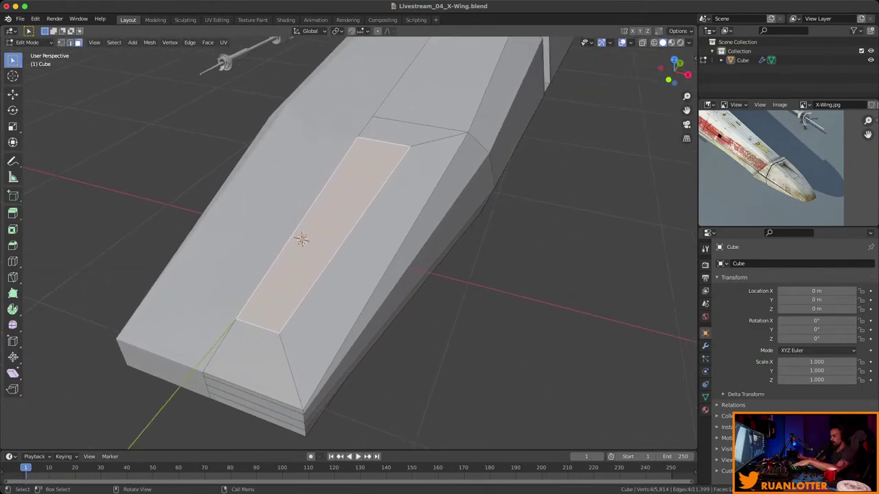
key("e")
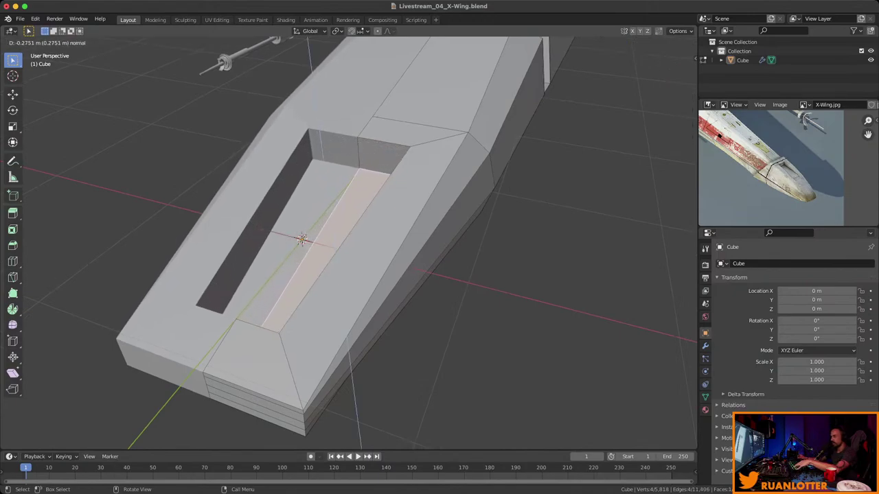
key("Return")
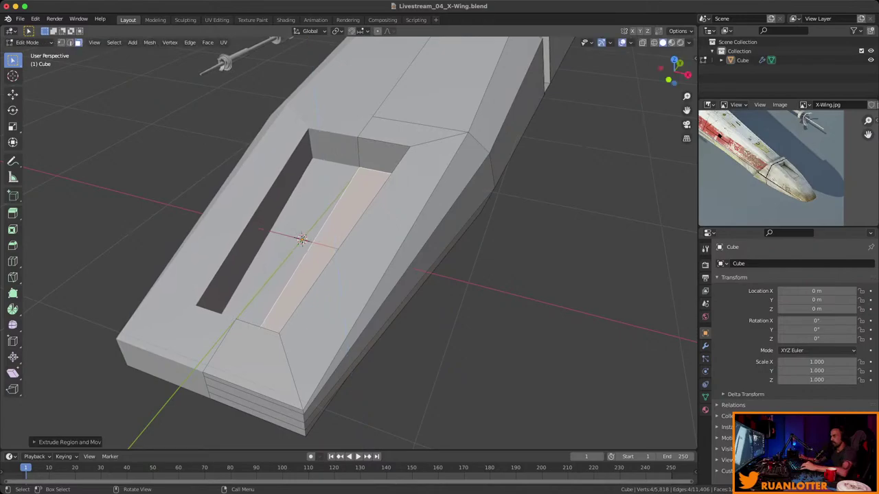
middle_click_drag(302, 238, 392, 212)
Raise the recess floor edge along Z so the slot's floor slopes back up.
scroll(392, 212, "up", 3)
scroll(412, 226, "down", 2)
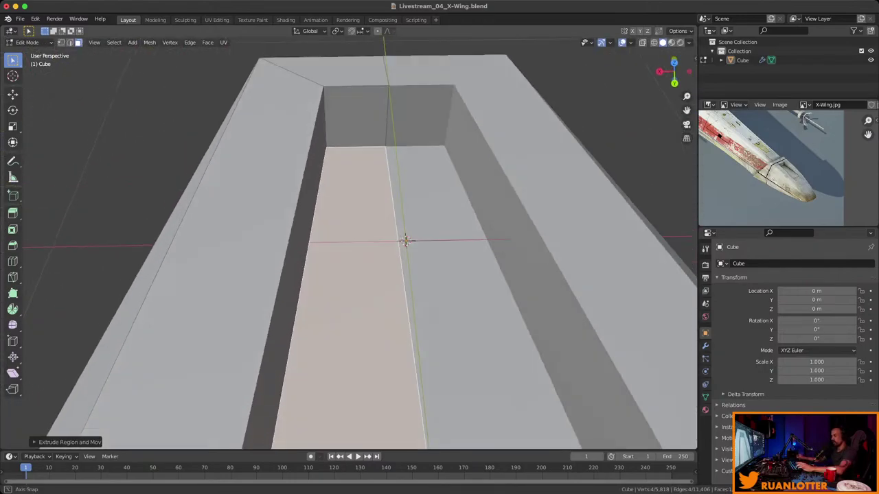
left_click(305, 309)
key("g")
key("z")
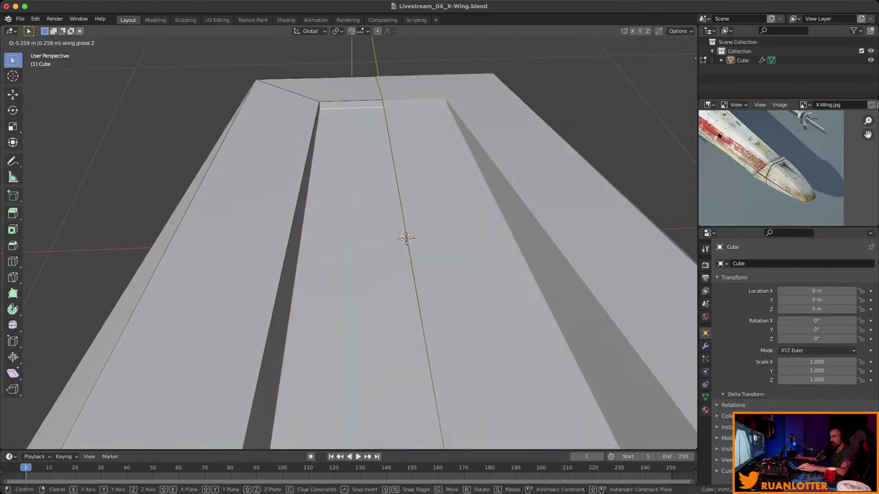
left_click(406, 239)
middle_click_drag(406, 239, 405, 259)
scroll(341, 228, "down", 4)
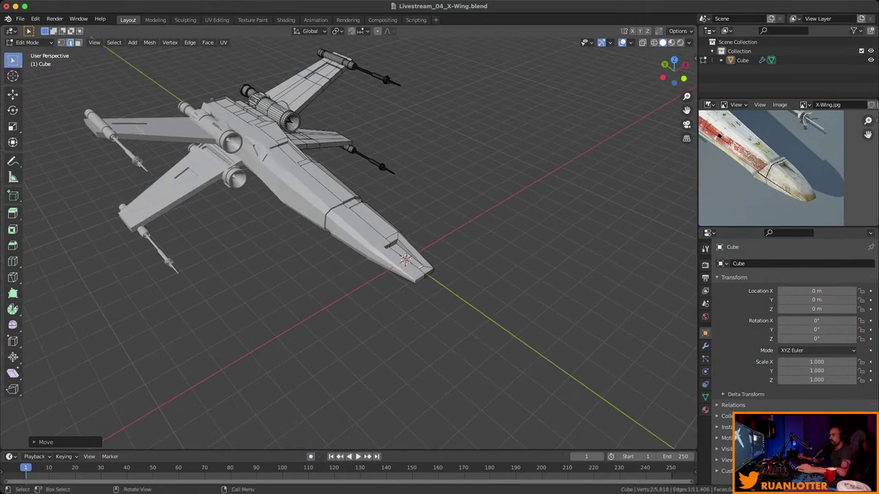
Save the X-Wing blend file and orbit to a side view.
middle_click_drag(343, 241, 281, 244)
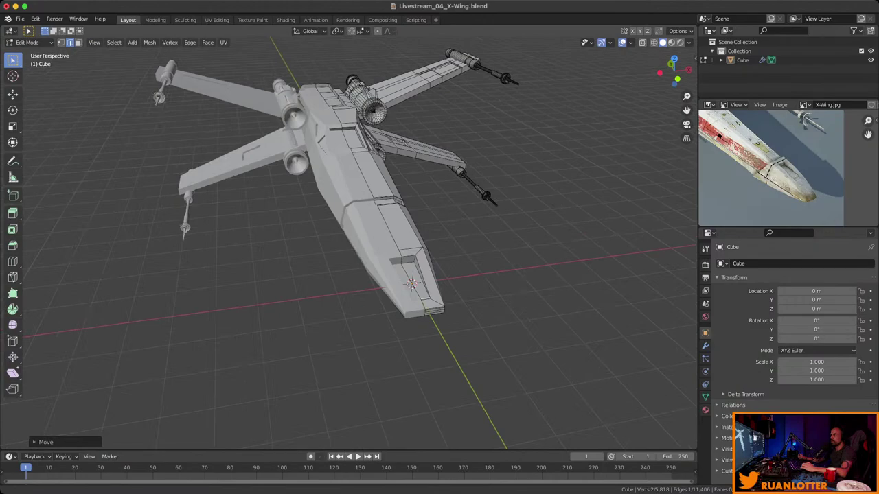
key("ctrl+s")
middle_click_drag(343, 240, 467, 240)
scroll(343, 240, "up", 3)
scroll(343, 241, "down", 3)
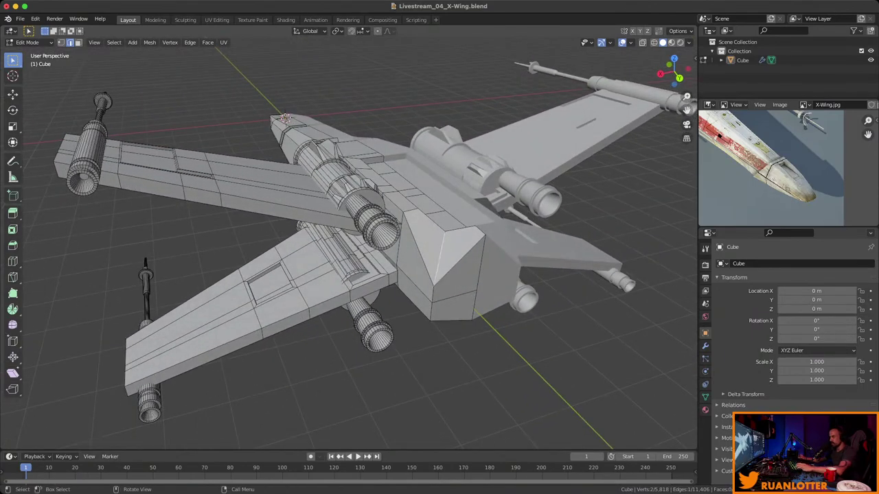
Delete the two triangular end faces of the rear fuselage block.
left_click(464, 284, "shift")
left_click(440, 252, "shift")
key("KP_Decimal")
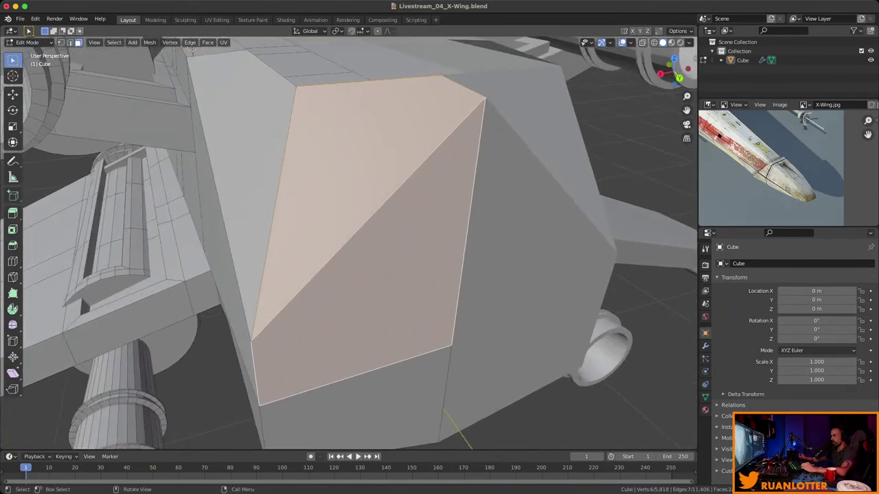
scroll(349, 243, "down", 5)
middle_click_drag(349, 243, 419, 263)
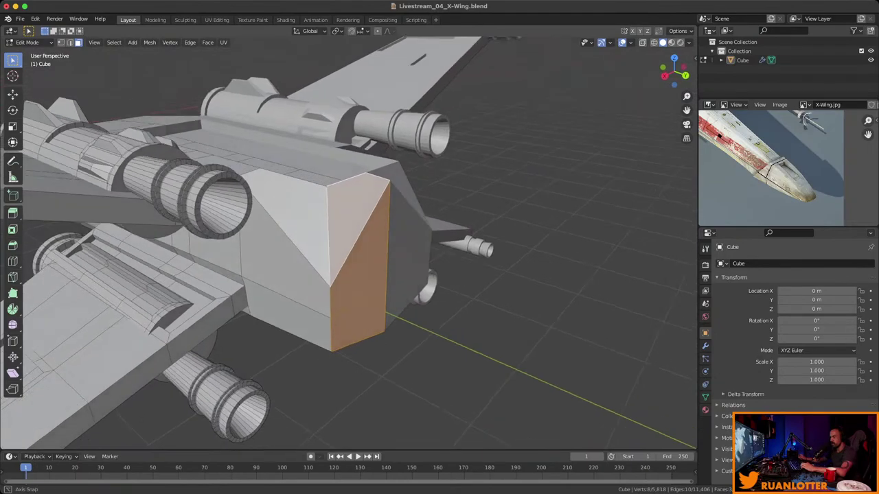
key("x")
left_click(357, 273)
Move the rear geometry vertically and slide a corner vertex up its edge.
middle_click_drag(358, 273, 162, 302)
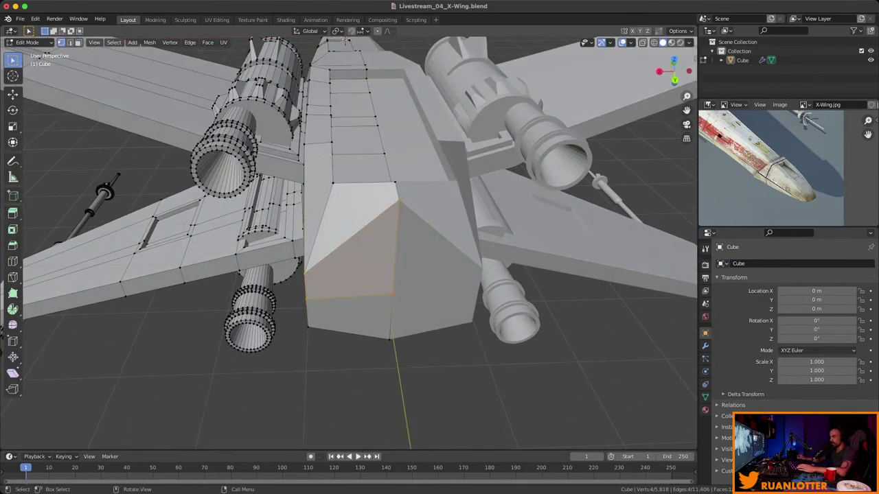
key("g")
key("z")
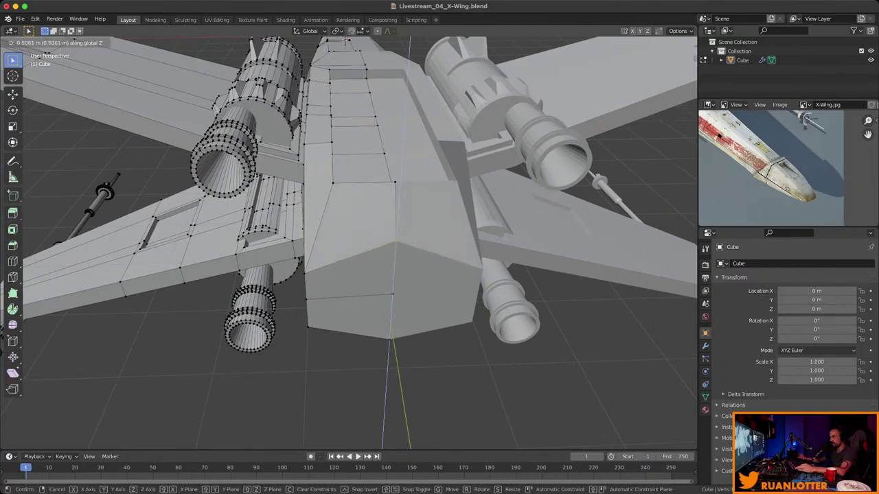
key("Return")
middle_click_drag(162, 302, 281, 308)
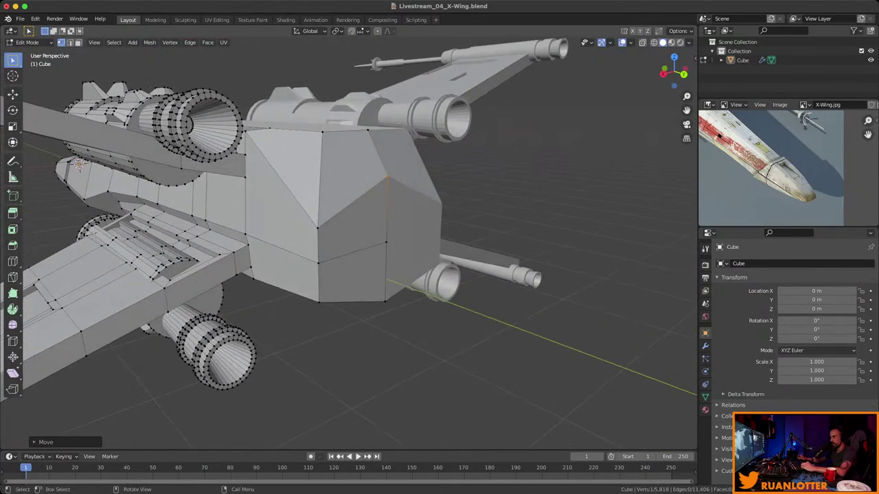
left_click(317, 226)
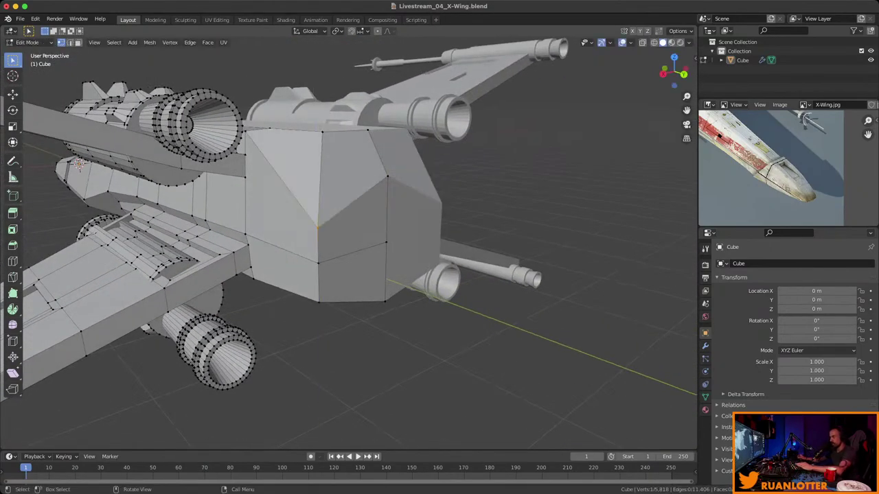
key("shift+v")
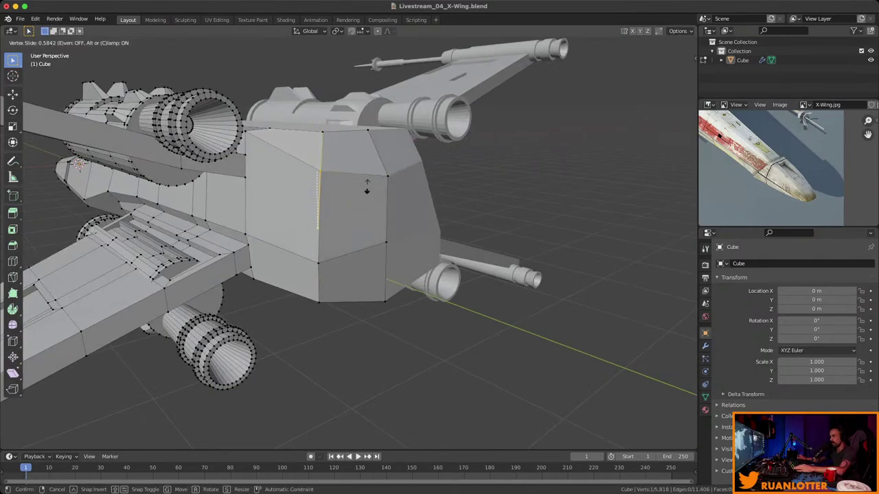
left_click(367, 190)
Move that corner vertex along Z and slide another rear-block vertex along its edge.
middle_click_drag(366, 190, 309, 232)
key("g")
key("z")
left_click(295, 240)
left_click(397, 217)
key("shift+v")
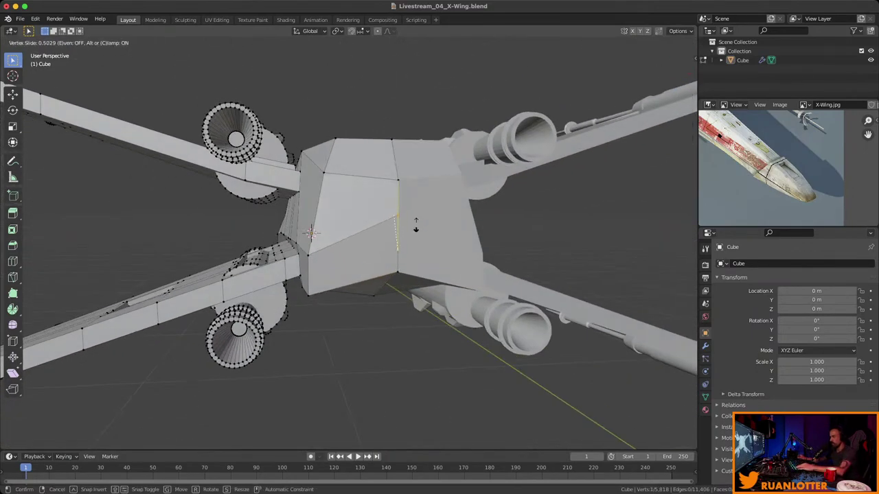
left_click(416, 226)
Shift the engine-side corner vertex of the rear block along Y.
middle_click_drag(415, 225, 456, 261)
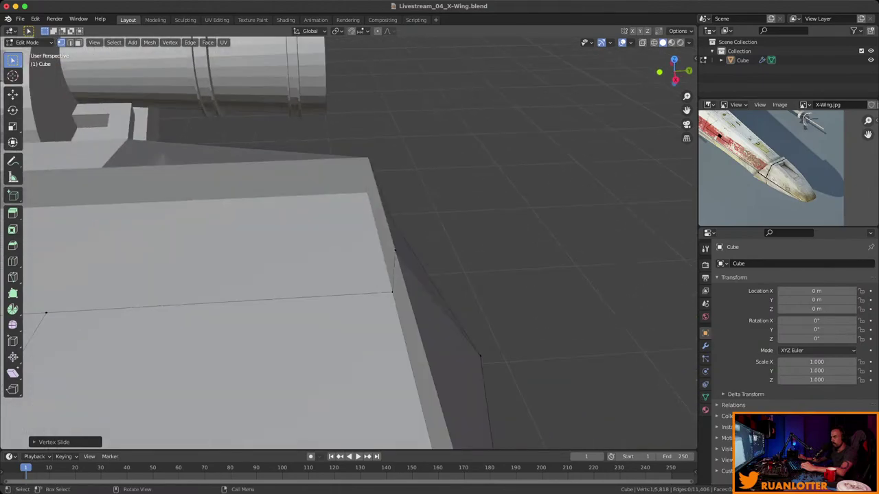
left_click(395, 249)
middle_click_drag(394, 249, 400, 242)
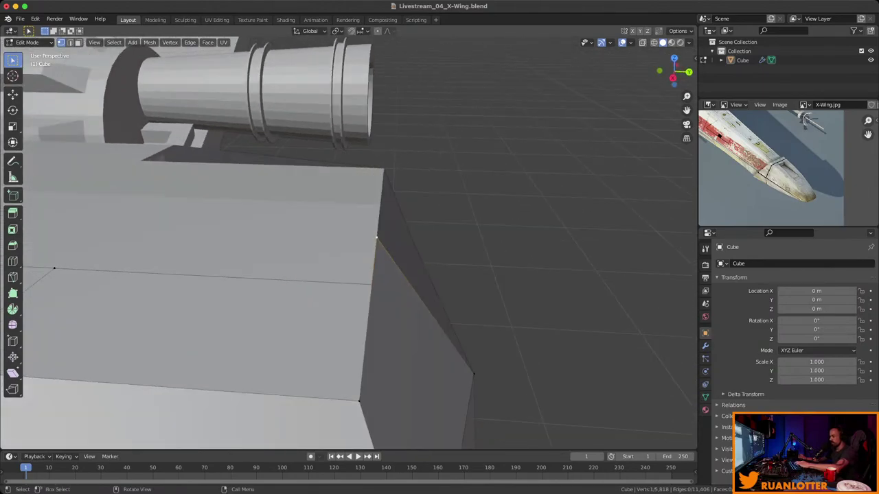
key("g")
key("y")
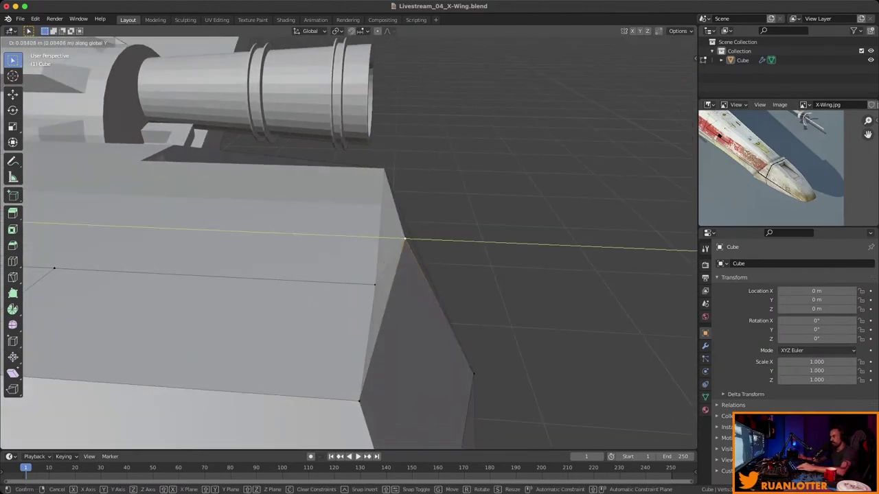
key("Return")
middle_click_drag(382, 238, 364, 243)
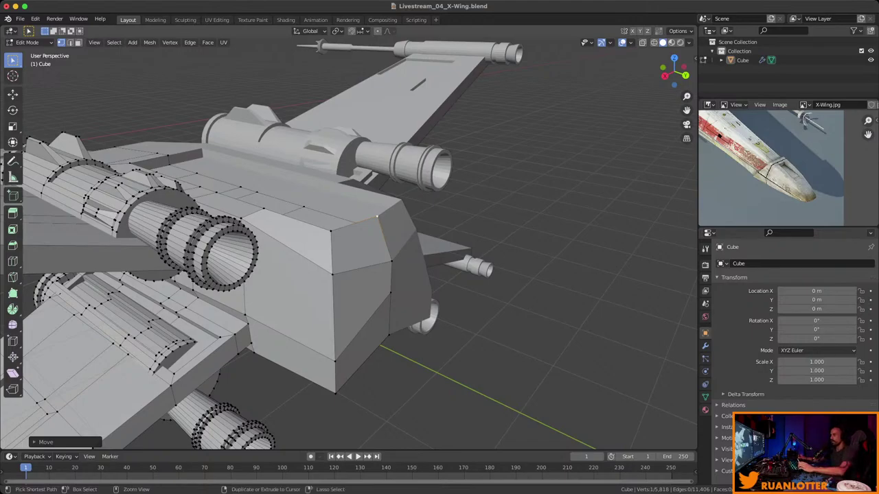
Select the two rear fuselage faces in face select mode.
mouse_move(377, 216)
middle_mouse_down()
mouse_move(386, 215)
mouse_move(371, 223)
middle_mouse_up()
scroll(371, 223, "down", 3)
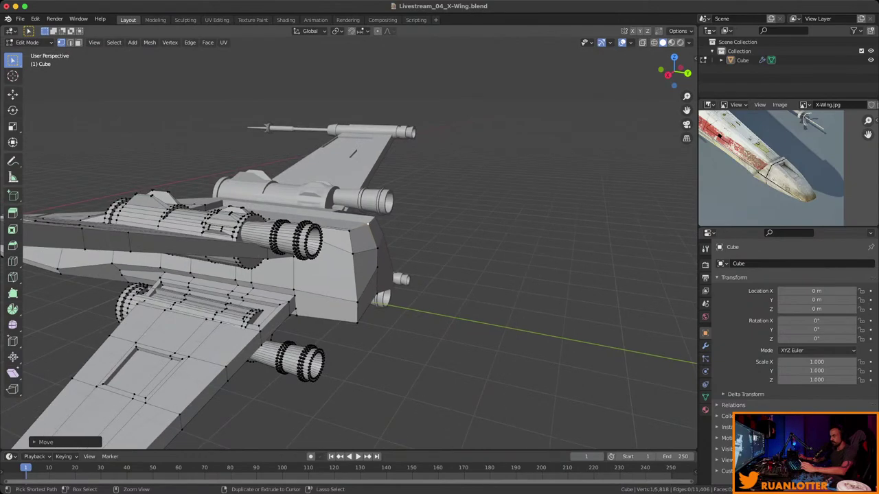
scroll(354, 287, "down", 3)
scroll(788, 168, "down", 4)
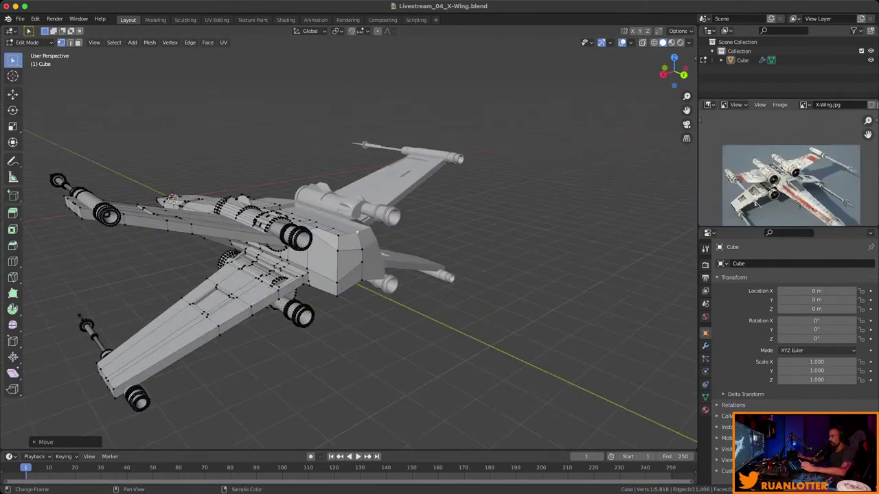
scroll(788, 168, "up", 4)
scroll(362, 226, "up", 3)
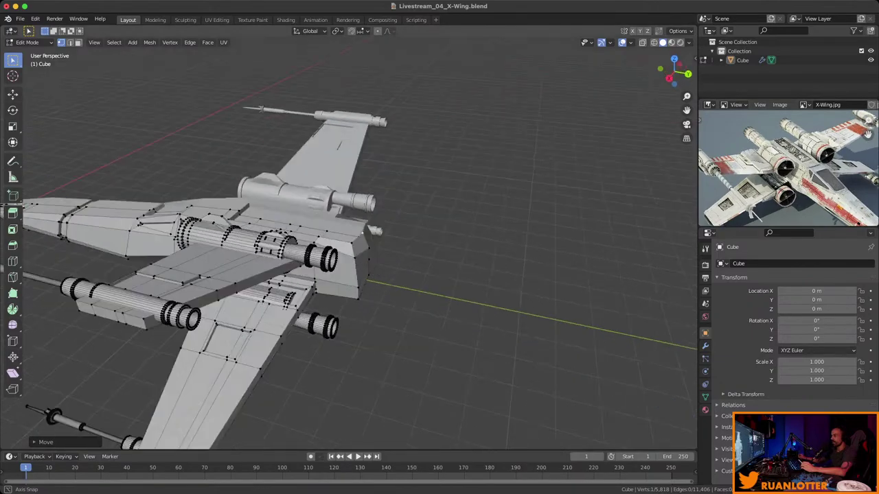
mouse_move(362, 226)
middle_mouse_down()
mouse_move(330, 219)
mouse_move(371, 220)
middle_mouse_up()
scroll(360, 222, "down", 5)
scroll(373, 222, "up", 6)
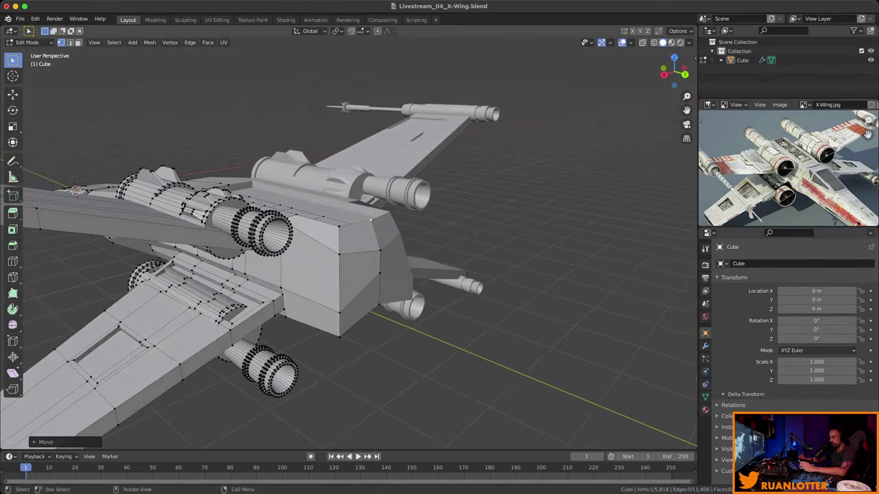
key("3")
left_click(359, 236)
left_click(360, 288, "shift")
Narrow the rear face along Y with S Y and reposition it with G Y.
middle_click_drag(360, 288, 481, 271)
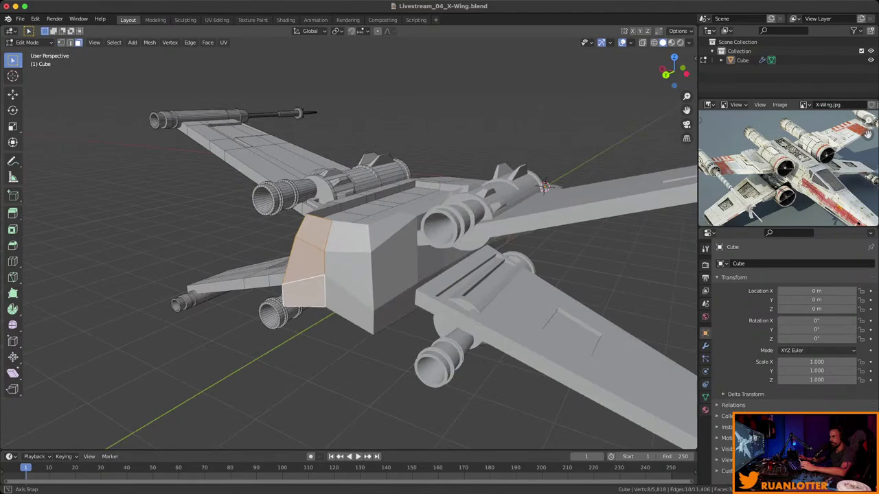
key("KP_Decimal")
middle_click_drag(544, 186, 553, 264)
key("s")
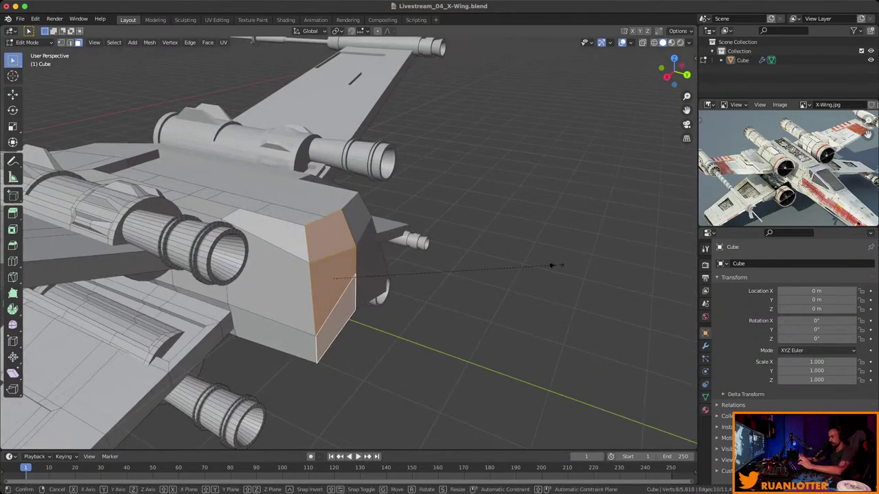
key("y")
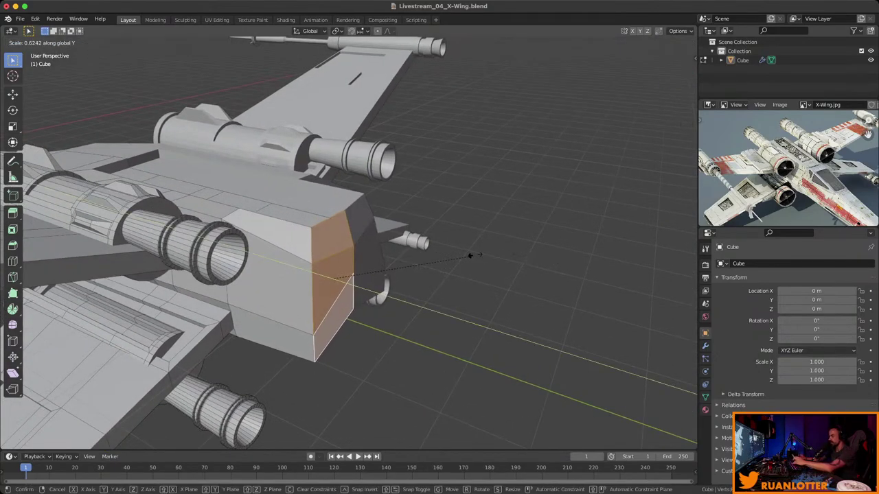
left_click(465, 262)
middle_click_drag(464, 262, 439, 249)
key("g")
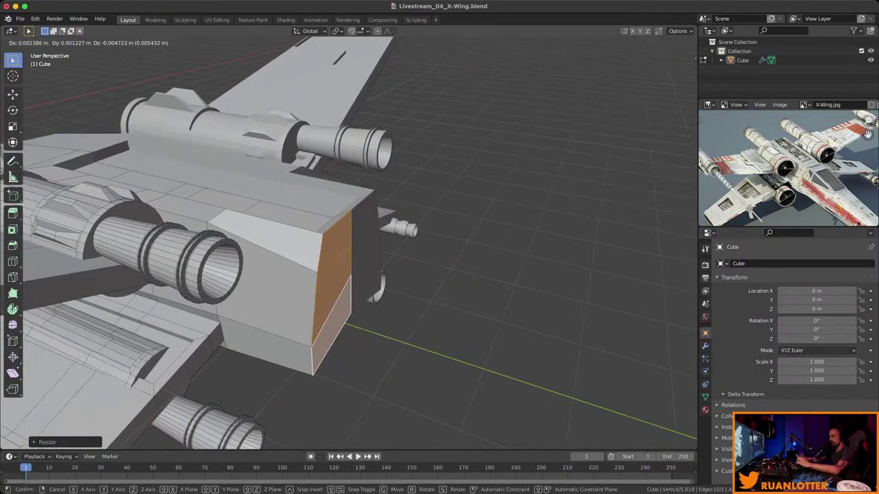
key("y")
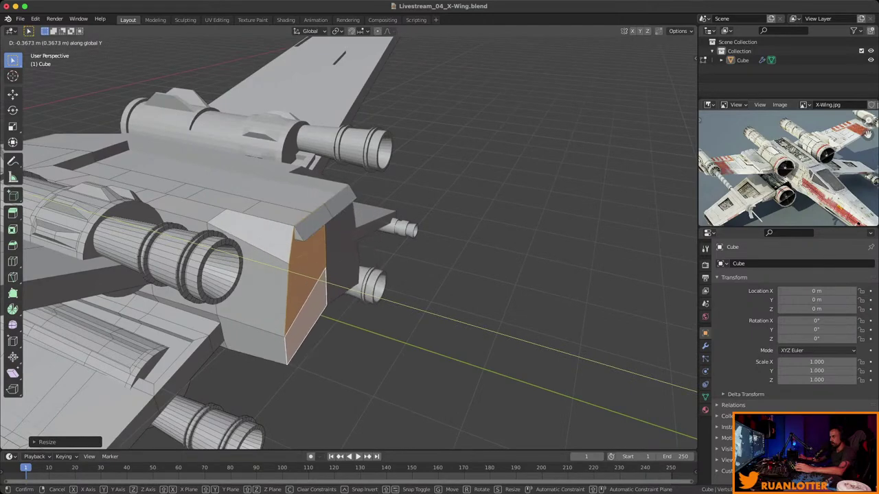
key("Return")
Extrude a new tapered section backward along Y and scale its end face down.
mouse_move(308, 288)
middle_mouse_down()
mouse_move(385, 275)
mouse_move(322, 280)
middle_mouse_up()
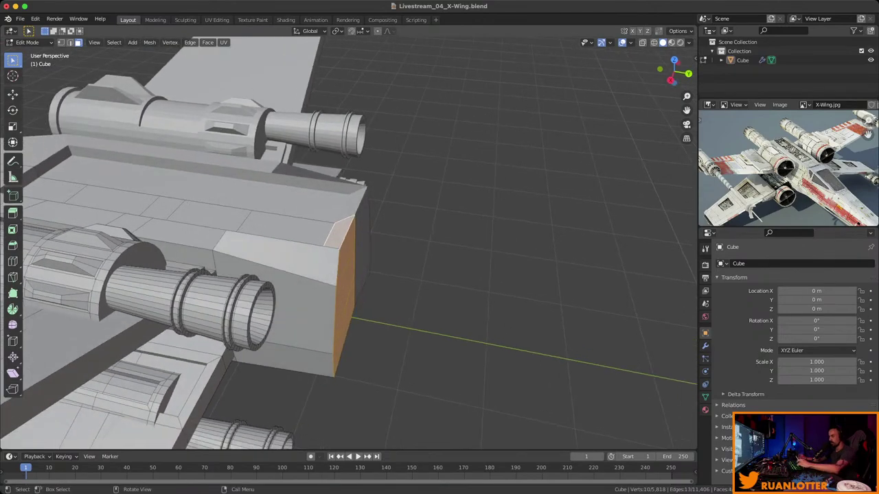
key("g")
key("y")
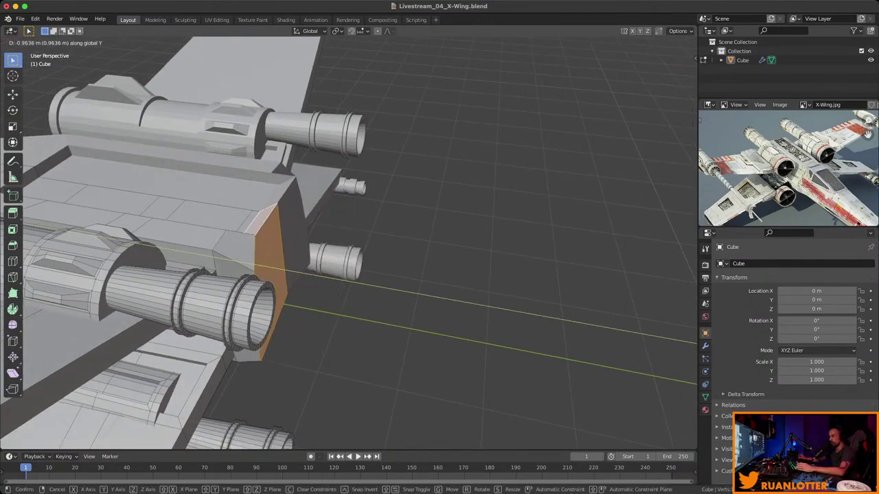
key("Return")
middle_click_drag(343, 275, 234, 250)
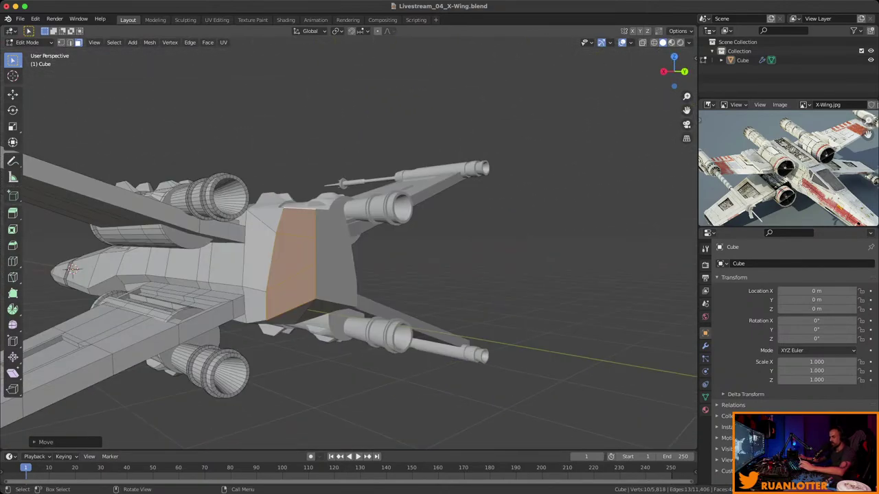
key("s")
key("Return")
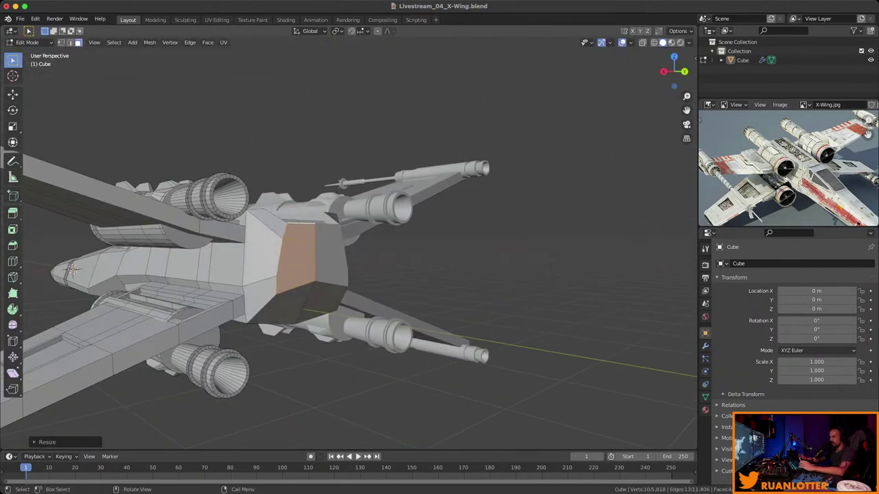
middle_click_drag(343, 275, 254, 210)
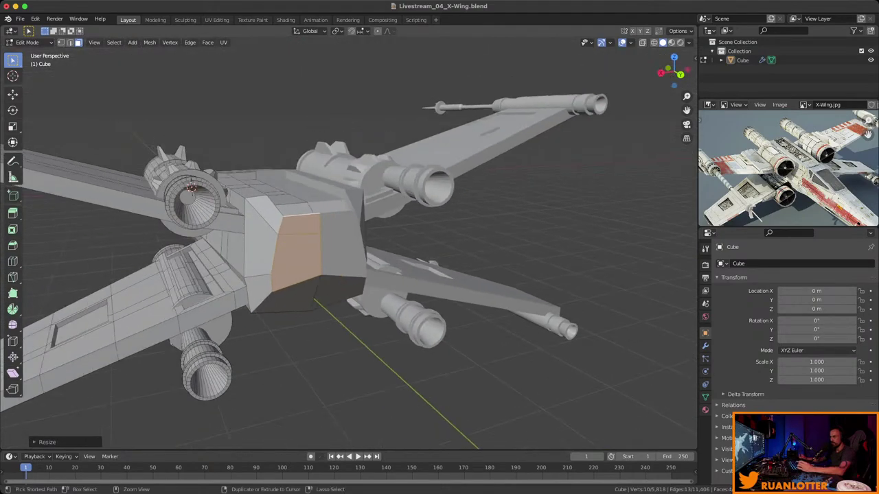
middle_click_drag(349, 252, 316, 223)
Lower a rear vertex along Z, slide it along its edge, and nudge it into place.
key("1")
key("g")
key("z")
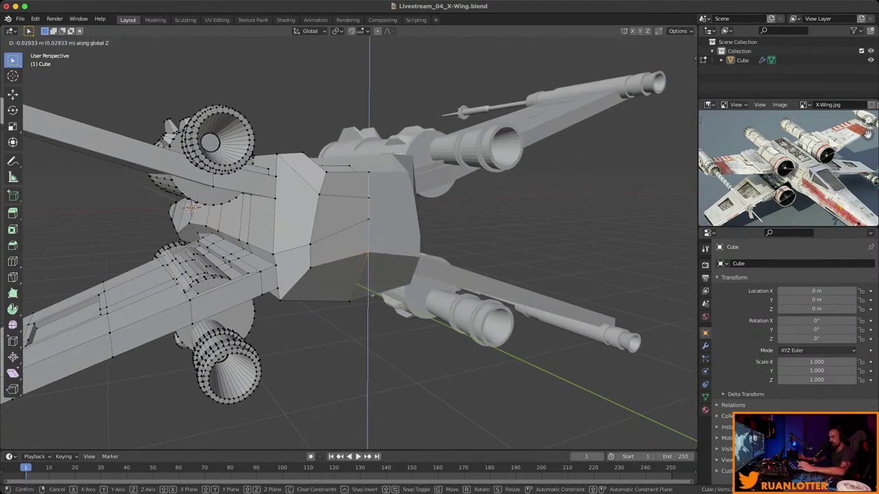
key("Return")
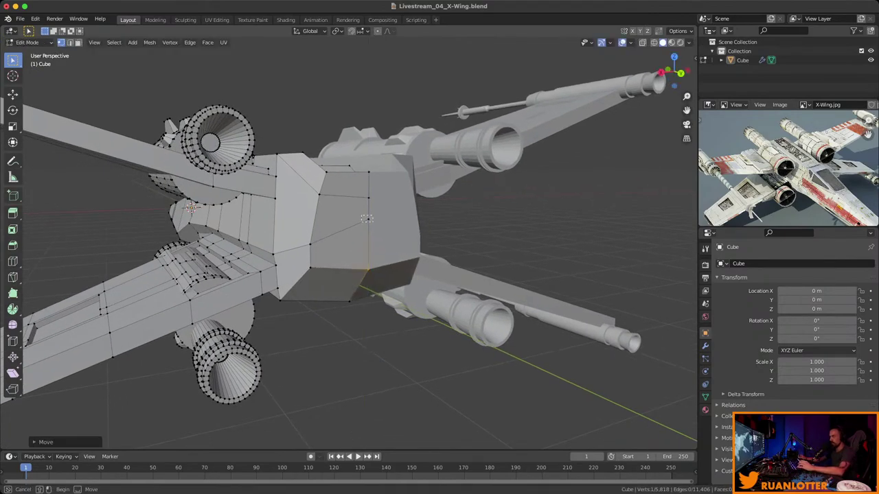
key("shift+v")
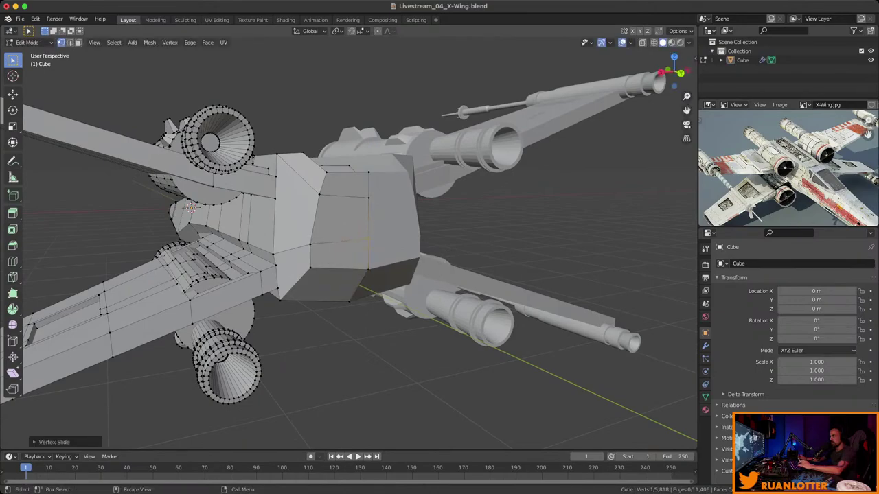
key("Return")
key("g")
key("Return")
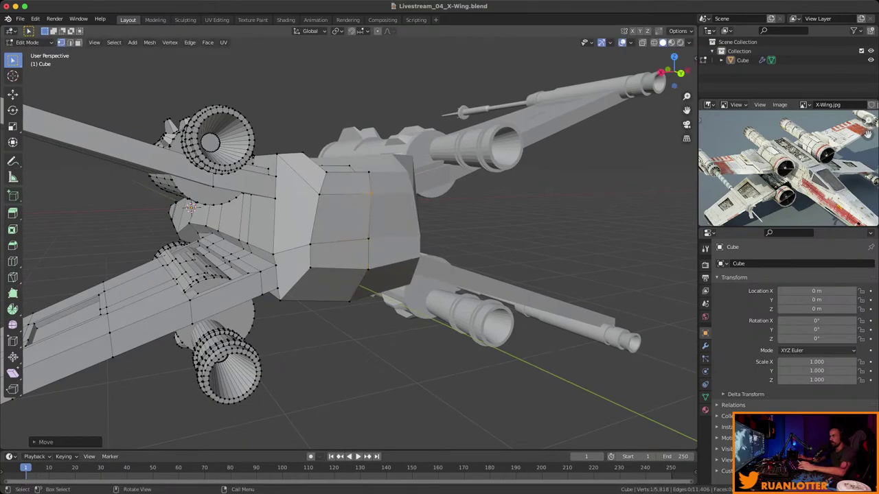
middle_click_drag(348, 240, 378, 240)
Switch to Object Mode to review the whole X-Wing.
scroll(508, 233, "up", 4)
scroll(508, 233, "down", 3)
scroll(426, 226, "down", 3)
key("Tab")
scroll(385, 234, "up", 2)
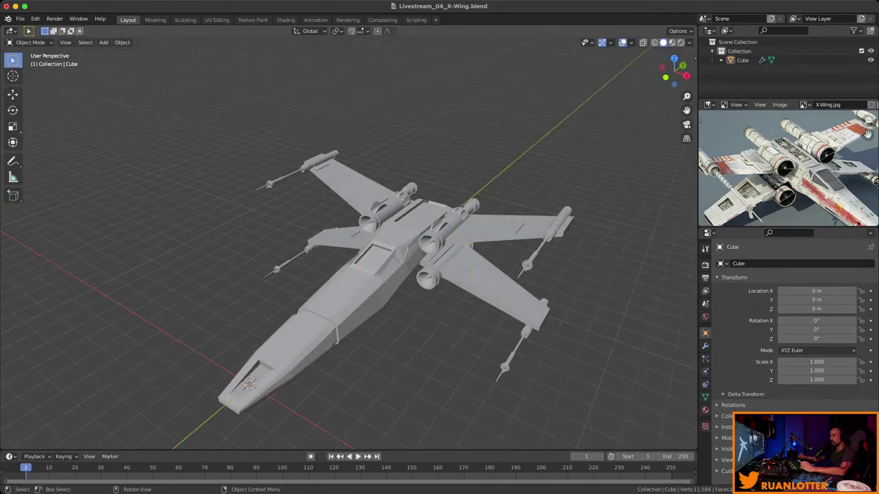
scroll(783, 164, "down", 5)
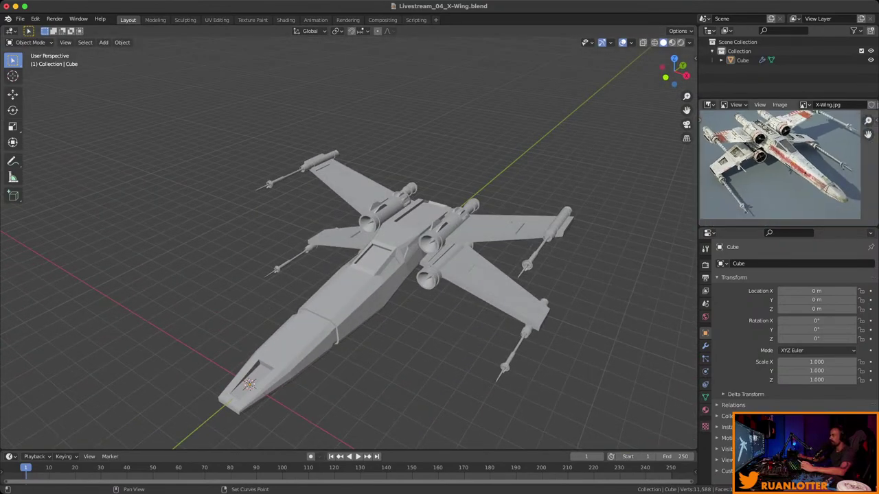
scroll(782, 165, "up", 3)
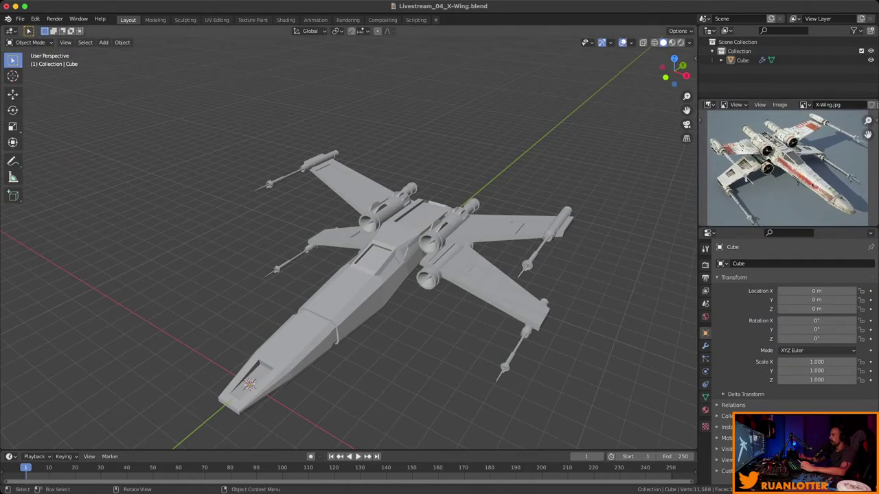
middle_click_drag(385, 240, 411, 234)
scroll(783, 165, "up", 2)
Back in Edit Mode, move the nose tip vertices along X.
key("Tab")
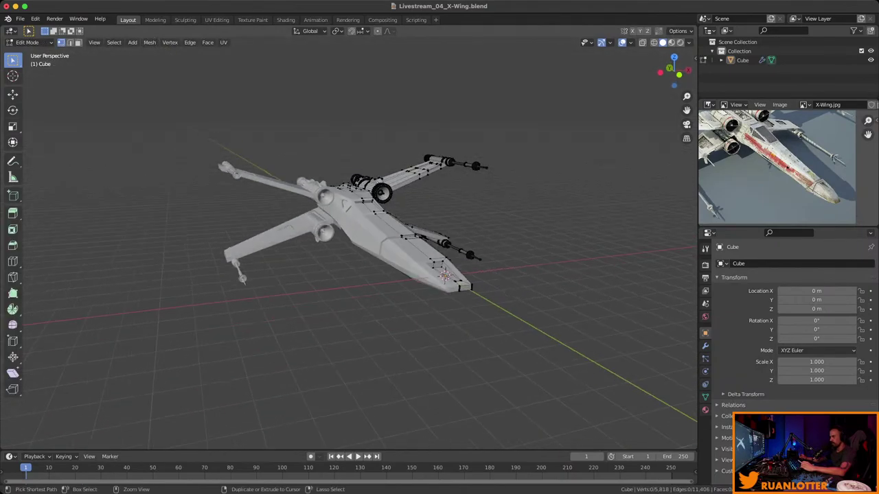
scroll(349, 240, "up", 4)
middle_click_drag(349, 240, 426, 227)
scroll(349, 240, "down", 3)
left_click(575, 326)
key("KP_Decimal")
key("g")
key("x")
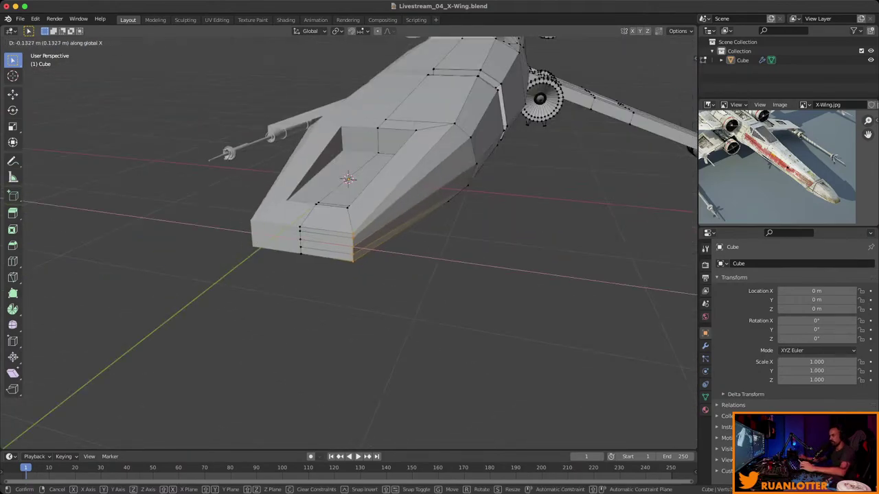
key("Return")
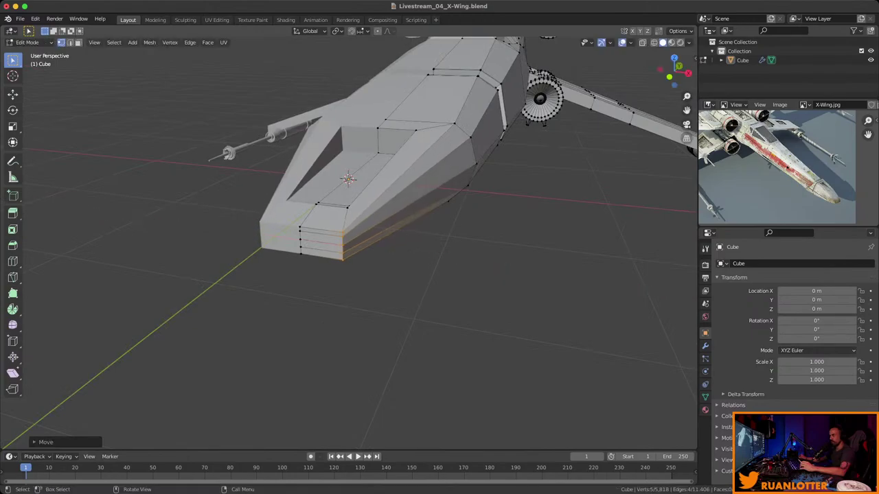
Flatten the nose tip's face strip with two vertical S Z scales.
middle_click_drag(425, 227, 421, 209, "alt")
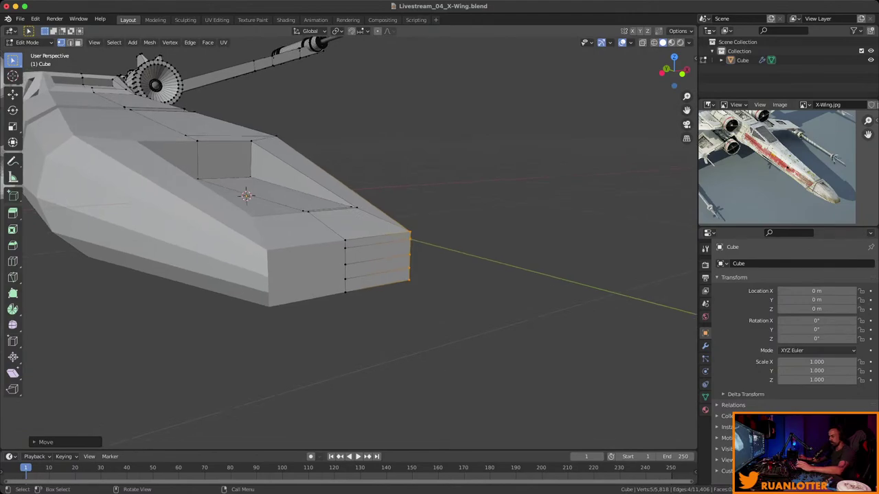
key("3")
left_click(377, 241)
left_click(377, 281, "ctrl")
middle_click_drag(550, 268, 598, 269)
key("s")
key("z")
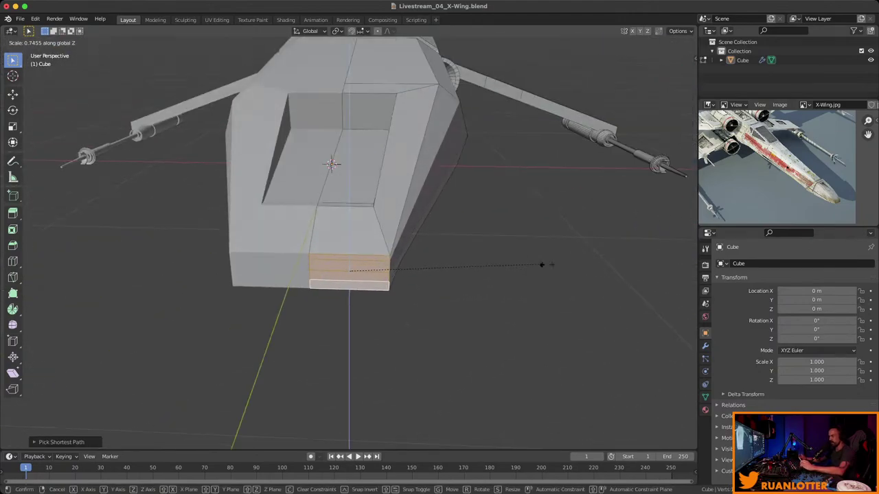
left_click(405, 272)
key("s")
key("z")
left_click(532, 264)
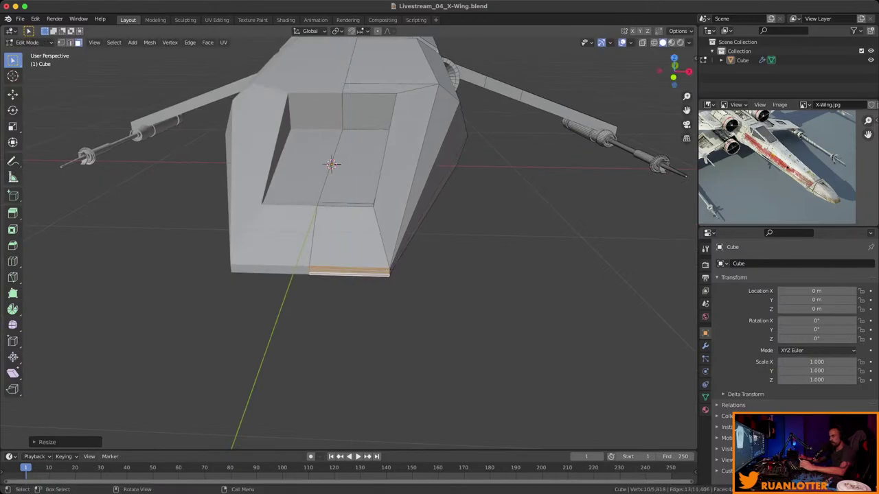
middle_click_drag(532, 265, 439, 240)
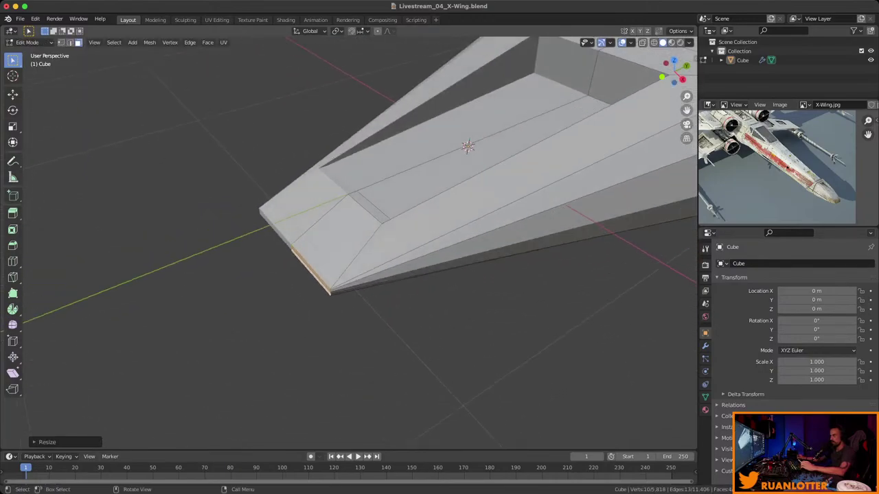
Lower the nose's top edge along Z to match the reference photo.
left_click(474, 151, "alt")
left_click(337, 240, "shift")
left_click(336, 240, "shift")
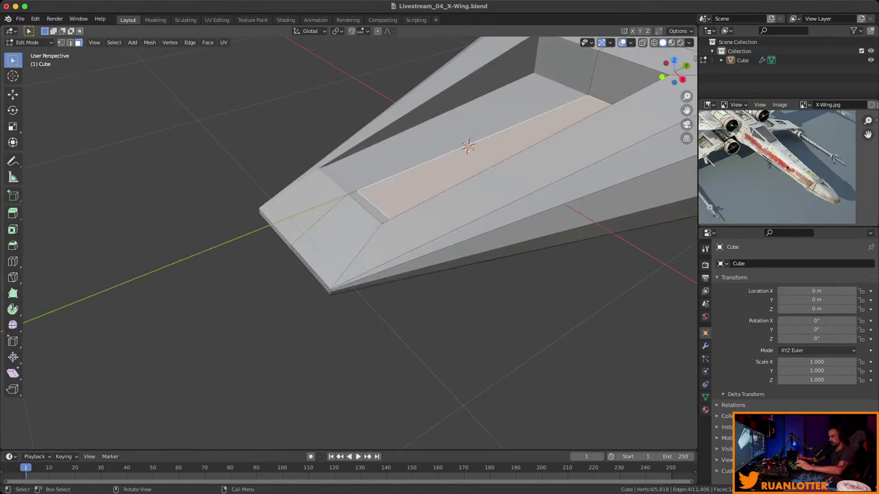
key("2")
middle_click_drag(357, 248, 405, 237)
key("g")
key("z")
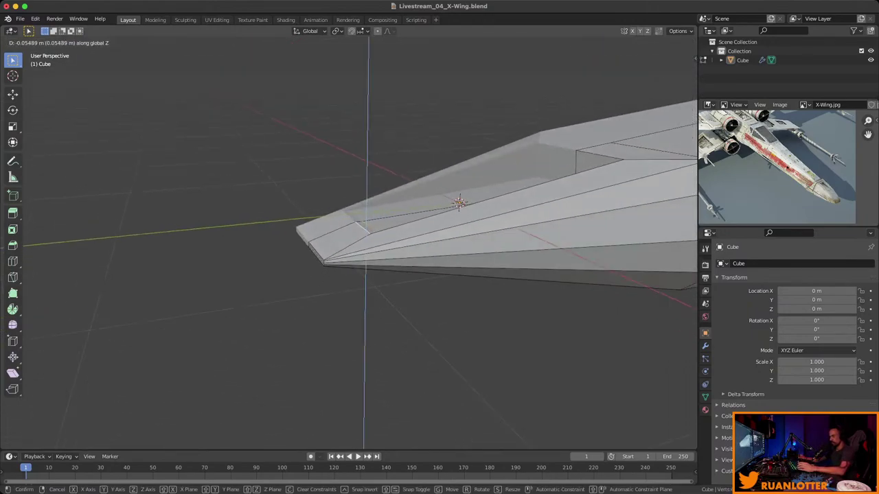
key("Return")
middle_click_drag(405, 237, 549, 213)
scroll(349, 240, "up", 6)
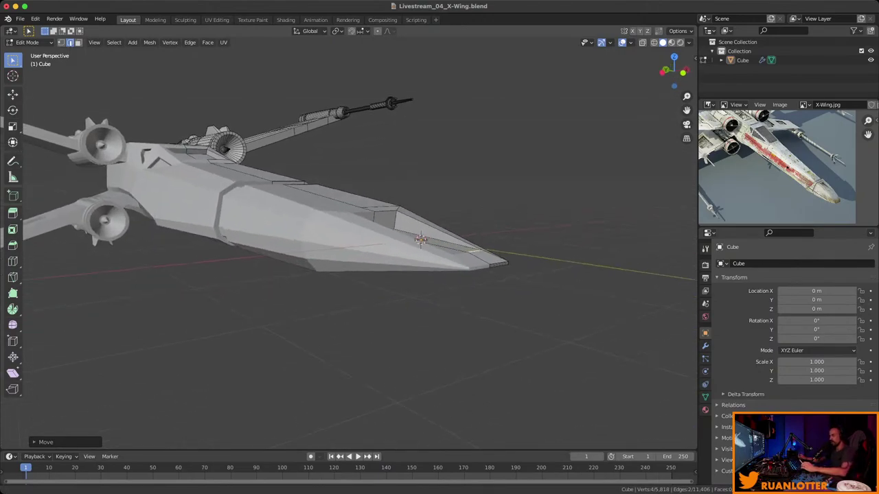
middle_click_drag(349, 240, 432, 196)
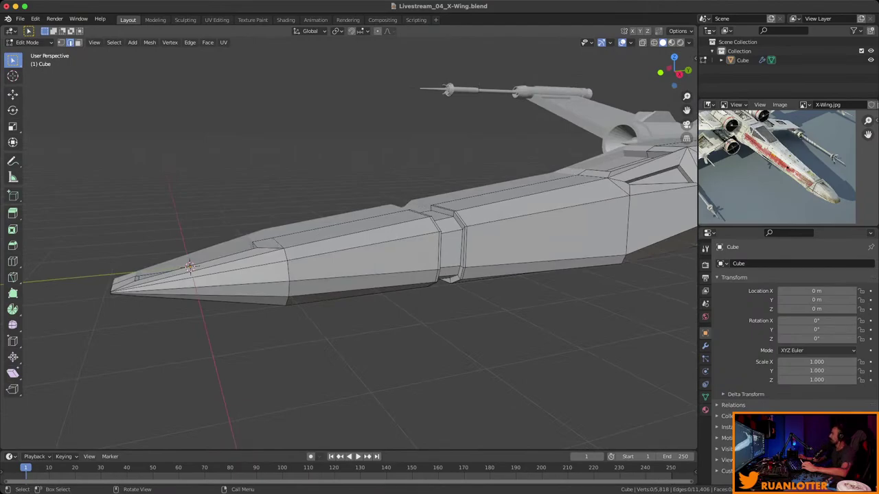
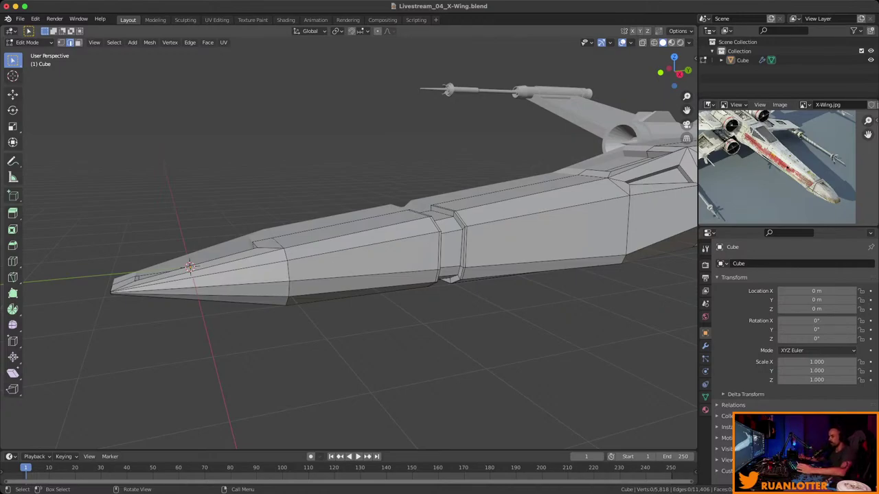
Orbit around the X-Wing nose and save the file as Livestream_04_X-Wing.blend.
middle_click_drag(349, 240, 446, 234)
scroll(412, 233, "up", 2)
key("ctrl+s")
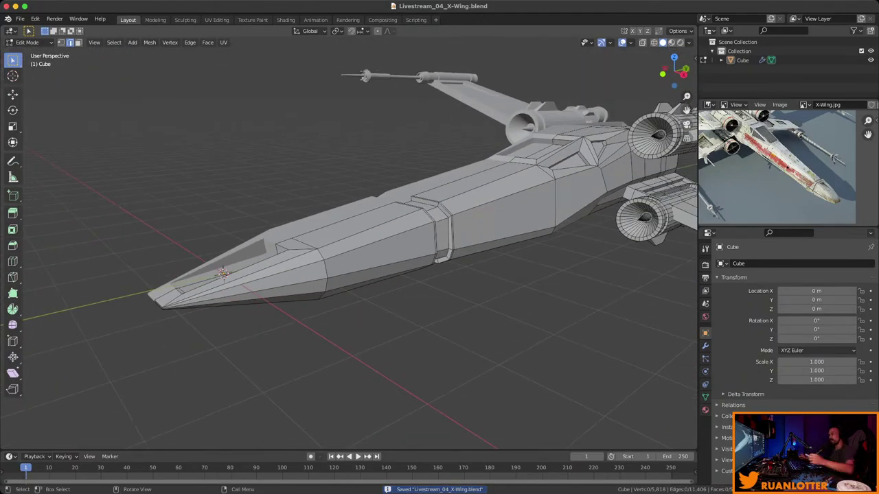
middle_click_drag(446, 233, 412, 237)
key("ctrl+s")
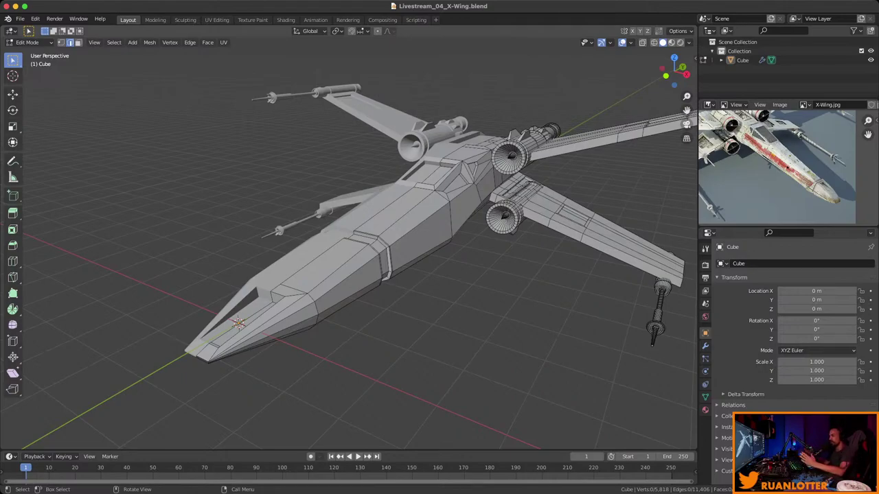
Orbit and zoom around the X-Wing to inspect it, then save the file.
middle_click_drag(343, 240, 508, 245)
scroll(357, 241, "up", 2)
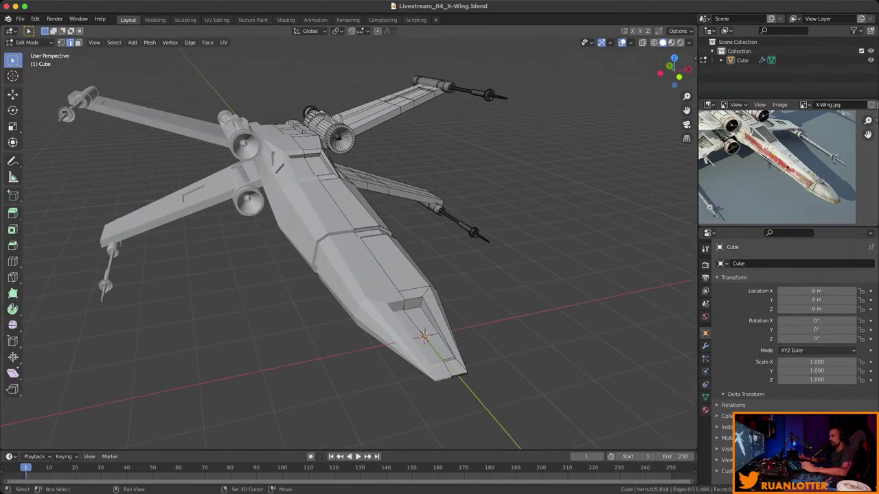
scroll(357, 240, "down", 3)
middle_click_drag(357, 241, 405, 234)
scroll(357, 240, "up", 3)
scroll(357, 240, "down", 2)
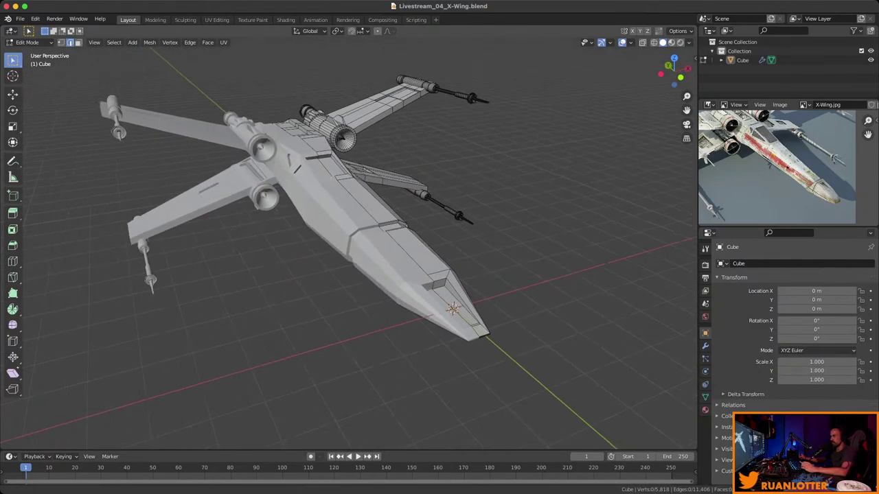
scroll(357, 240, "up", 2)
key("ctrl+s")
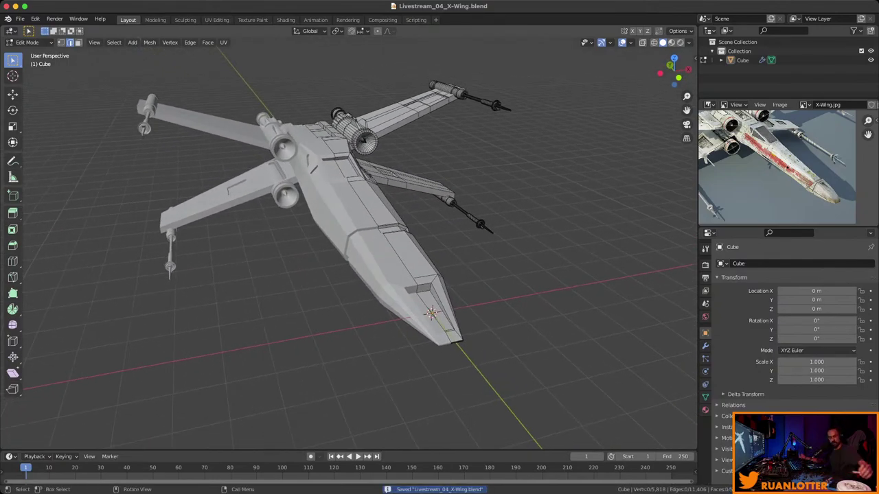
Orbit closer around the model, shift it left, and save again.
middle_click_drag(357, 240, 411, 240)
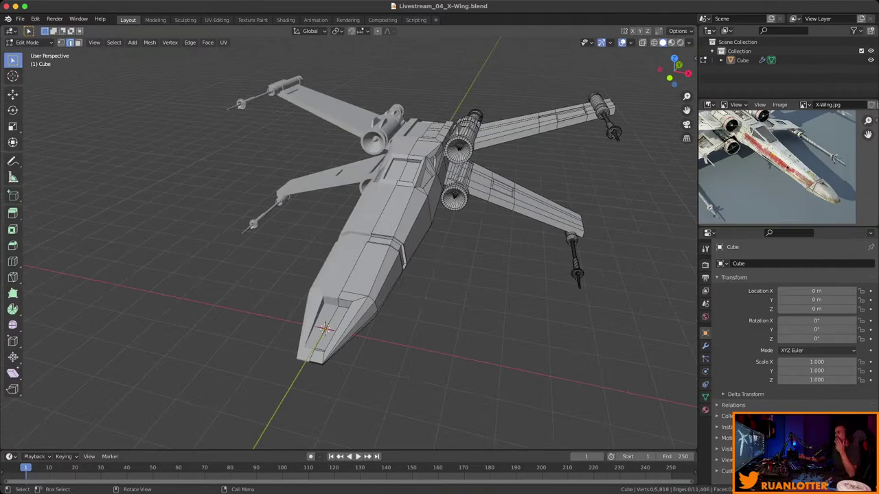
middle_click_drag(412, 241, 453, 234)
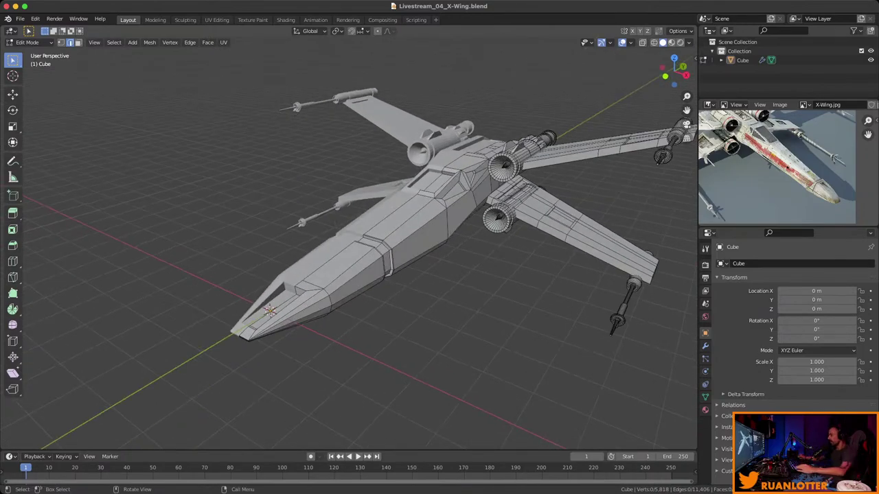
middle_click_drag(453, 234, 439, 237)
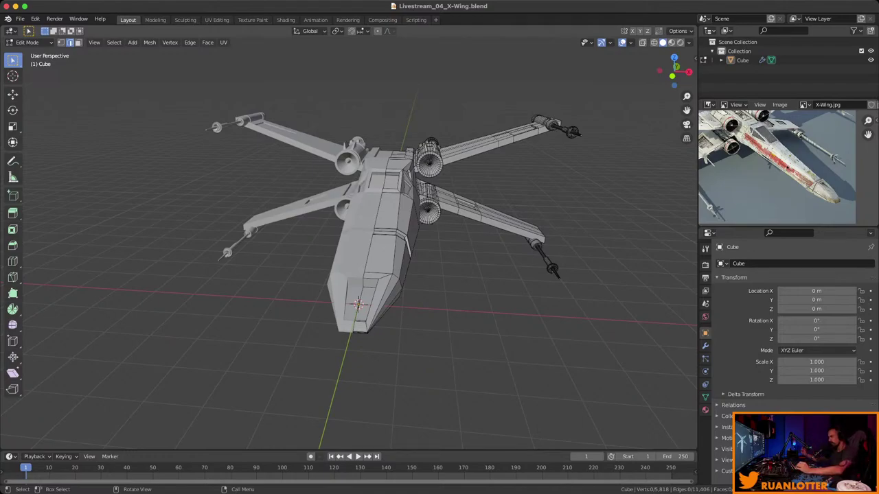
middle_click_drag(439, 241, 371, 232)
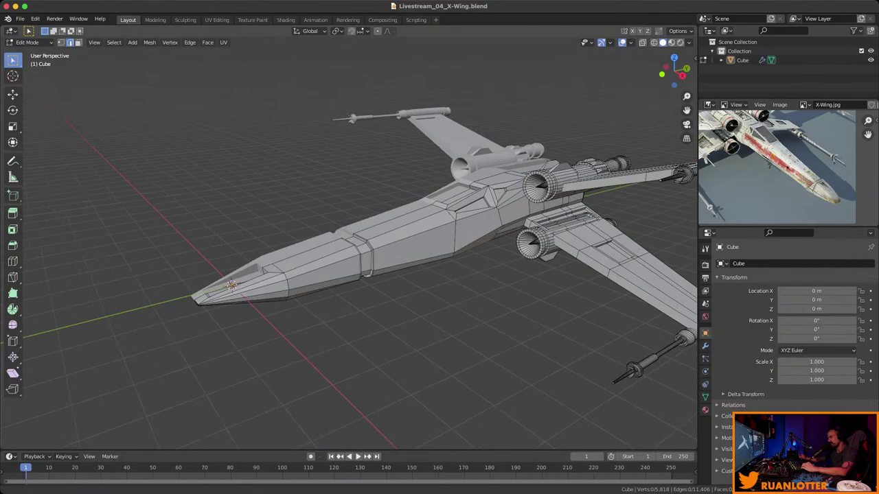
scroll(349, 240, "down", 3)
middle_click_drag(349, 241, 333, 252)
middle_click_drag(350, 247, 282, 240, "shift")
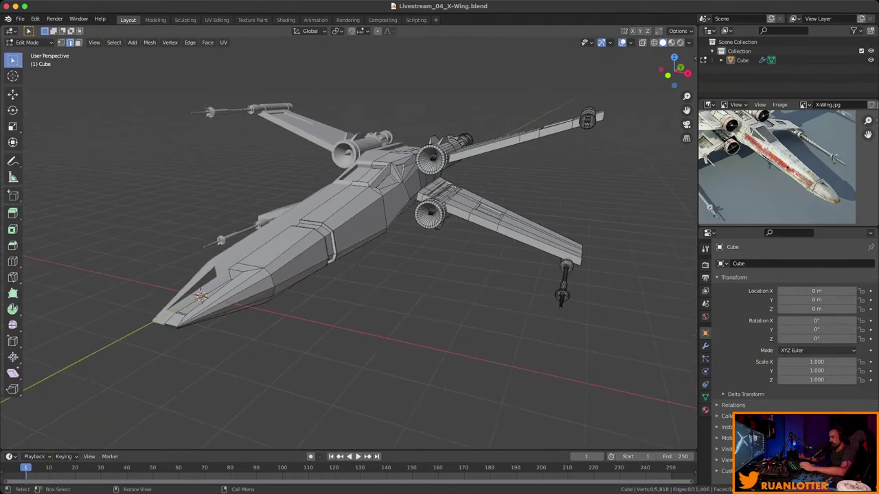
key("ctrl+s")
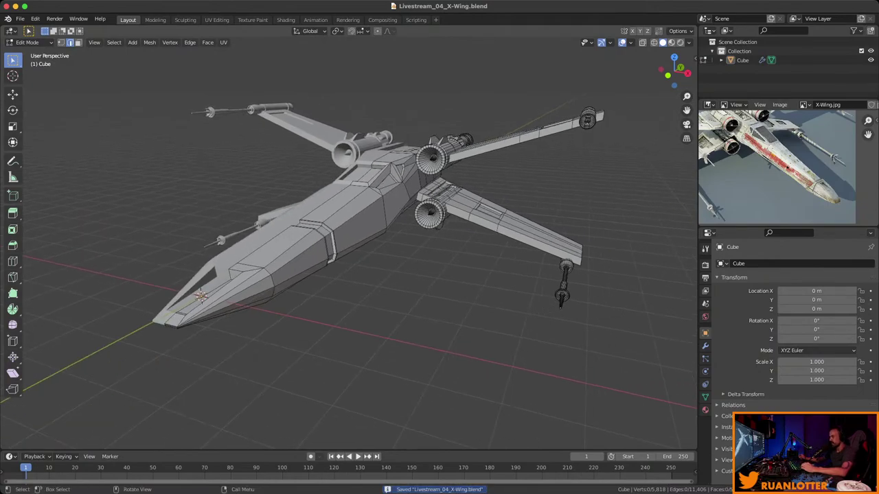
Zoom in and frame the middle of the fuselage.
middle_click_drag(349, 247, 309, 239)
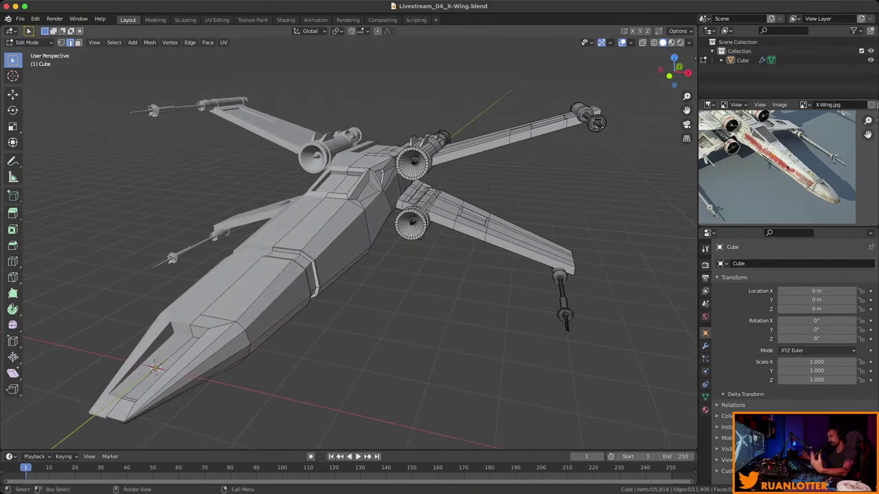
middle_click_drag(343, 240, 316, 238)
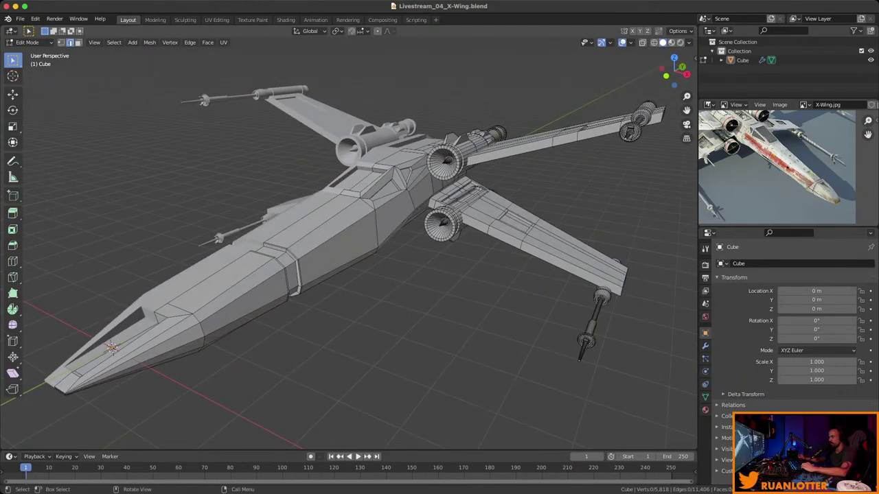
scroll(350, 240, "up", 3)
middle_click_drag(350, 241, 344, 199)
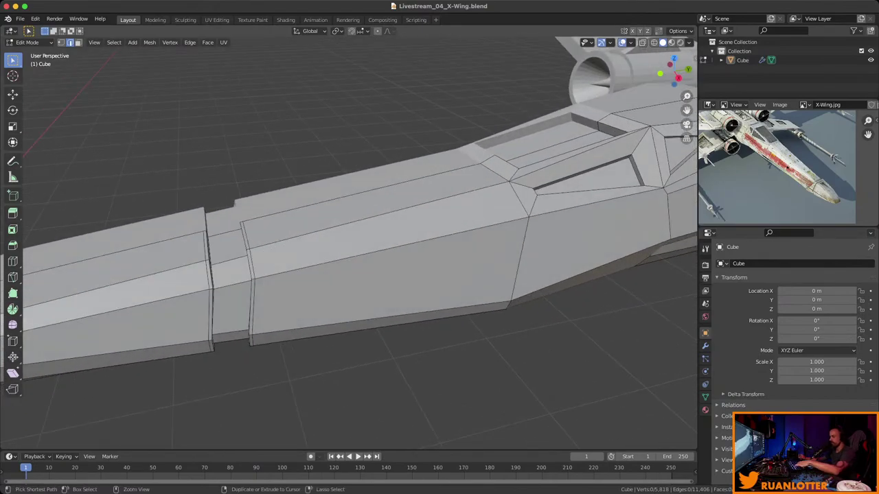
Cut a new edge loop across the fuselage and select the face ring beside it.
key("ctrl+r")
left_click(402, 232)
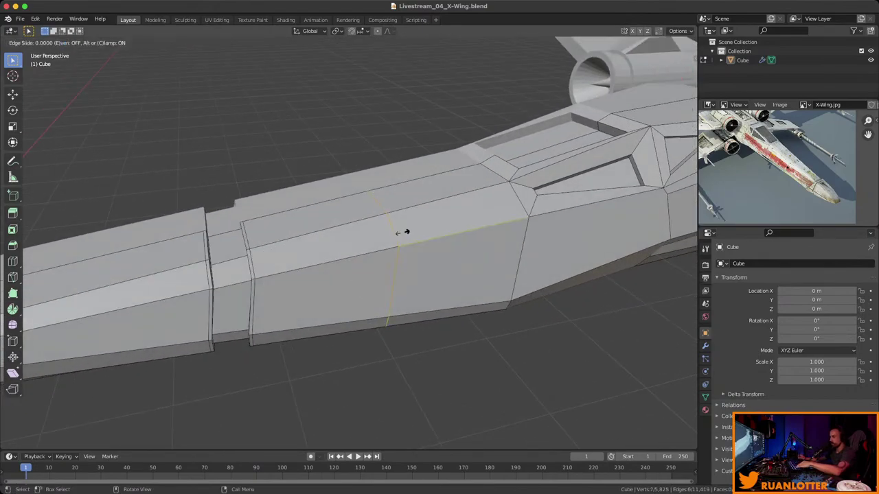
left_click(496, 210)
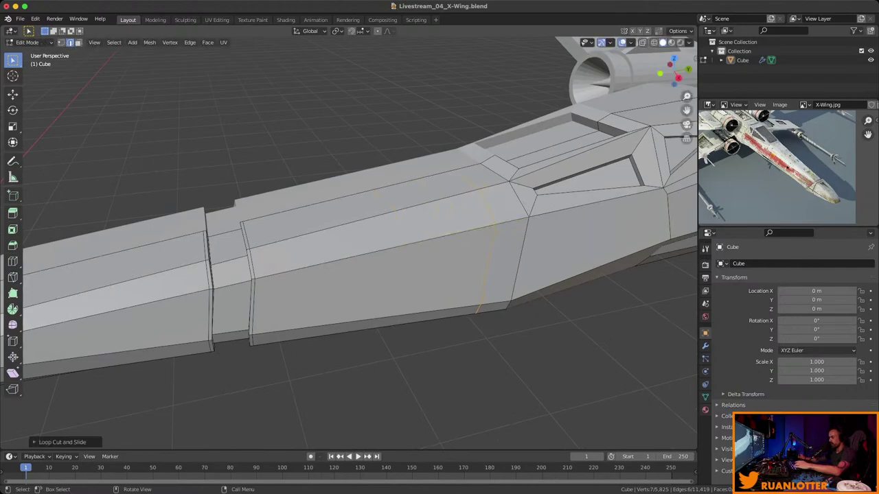
key("3")
left_click(477, 175)
left_click(503, 203, "ctrl")
middle_click_drag(343, 275, 563, 251)
Inset the fuselage strip and extrude it inward along normals into a groove, then exit to Object Mode.
key("i")
key("Return")
key("alt+e")
left_click(565, 252)
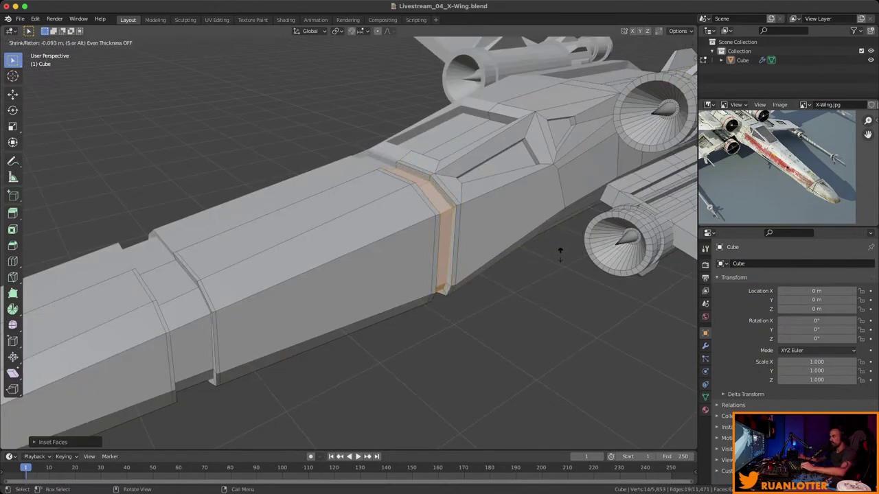
left_click(560, 252)
middle_click_drag(559, 252, 590, 302)
key("Tab")
scroll(28, 322, "down", 3)
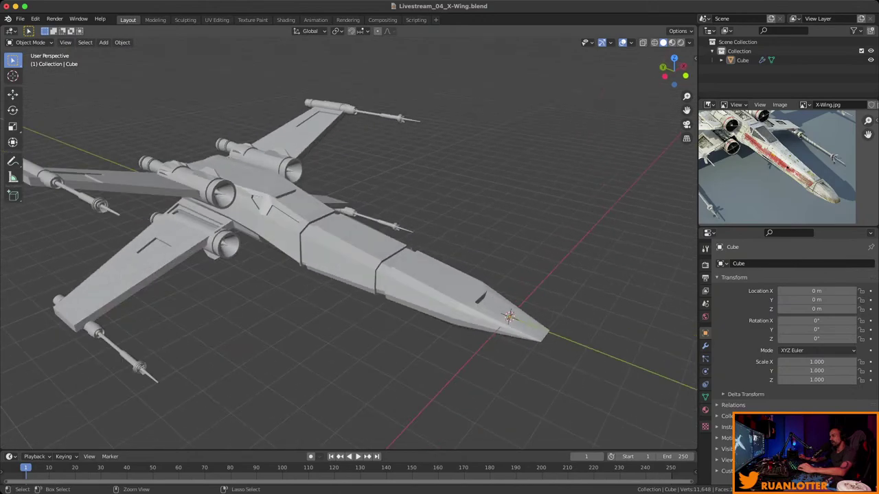
Orbit over the whole X-Wing and save the file with the new fuselage groove.
scroll(344, 247, "down", 3)
middle_click_drag(343, 247, 264, 276)
scroll(343, 261, "up", 2)
key("ctrl+s")
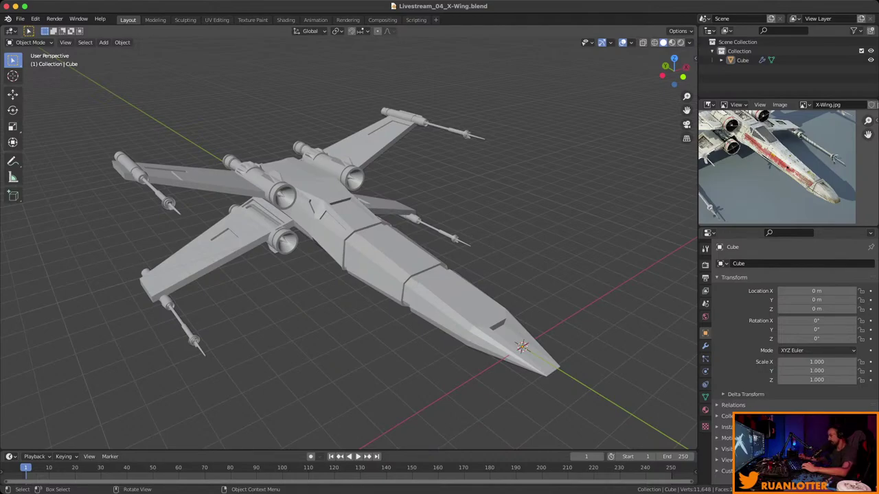
middle_click_drag(343, 241, 289, 226)
scroll(343, 240, "up", 4)
Re-enter Edit Mode near the upper wing, trying then clearing a wing face selection.
key("Tab")
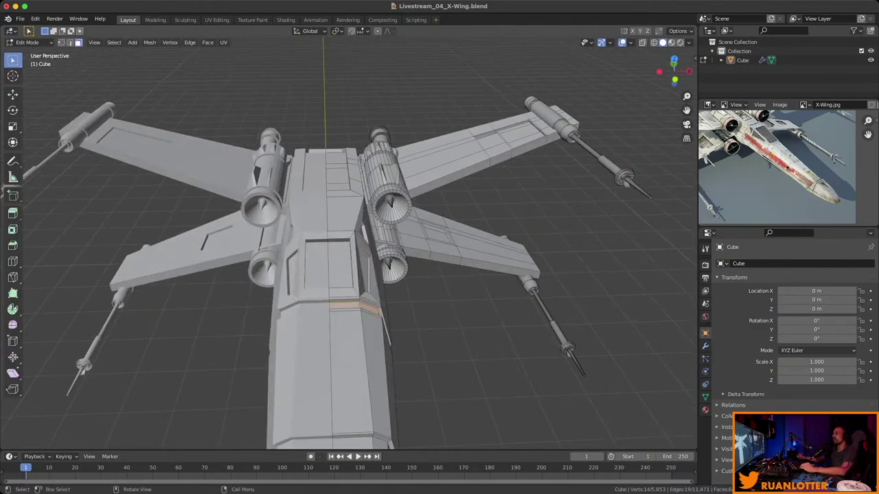
middle_click_drag(343, 241, 255, 220)
scroll(315, 254, "up", 3)
left_click(457, 184)
left_click(446, 219, "shift")
scroll(344, 240, "down", 3)
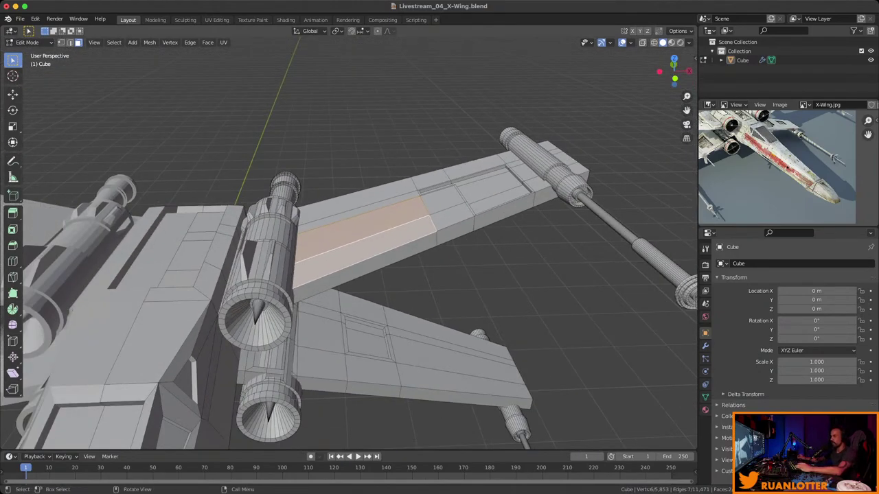
middle_click_drag(330, 240, 340, 237)
key("alt+a")
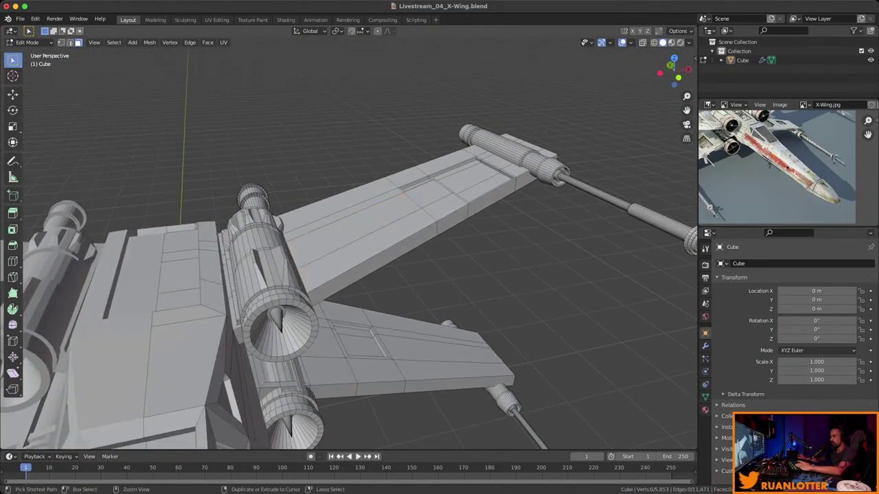
Add two loop cuts across the upper wing.
key("ctrl+r")
left_click(343, 237)
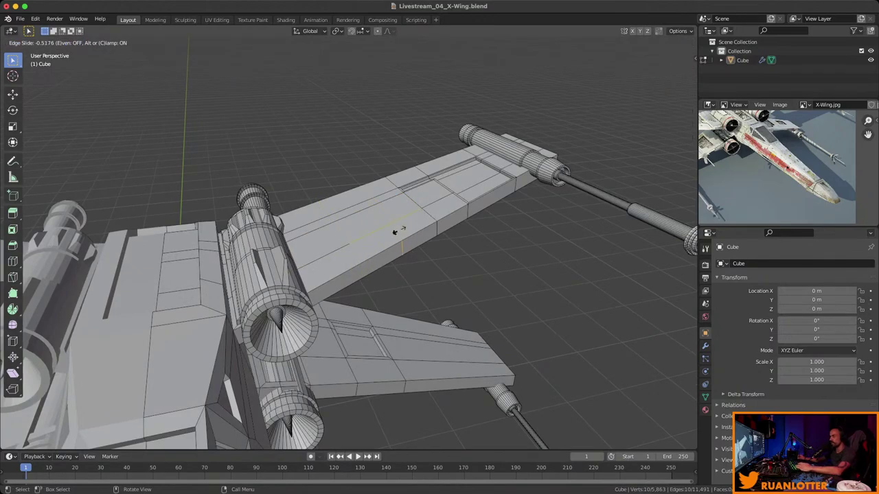
left_click(395, 232)
key("ctrl+r")
left_click(364, 249)
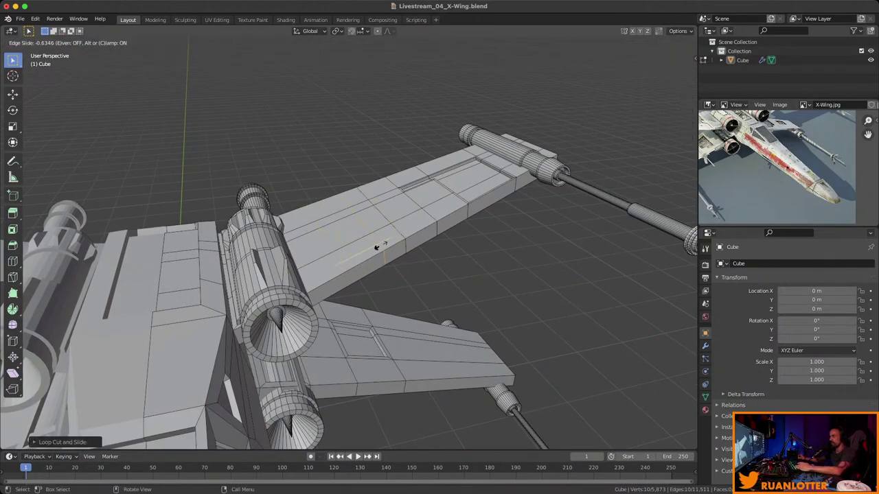
left_click(379, 246)
middle_click_drag(380, 245, 330, 234)
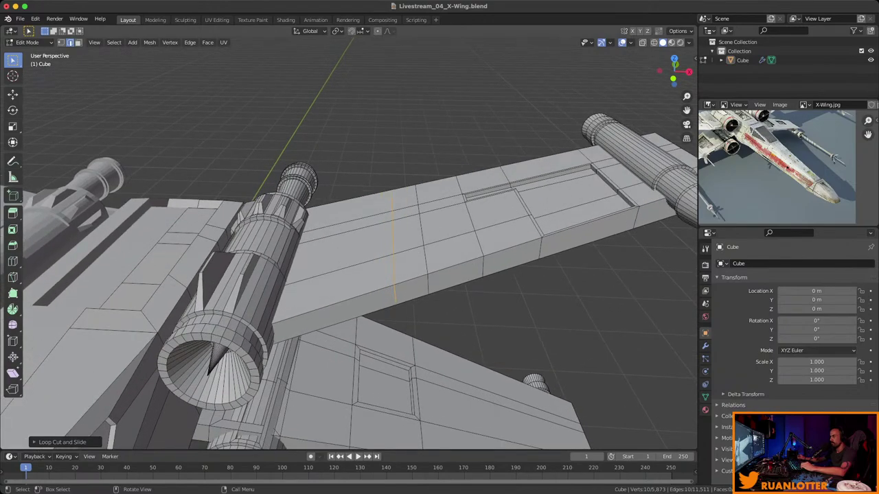
In face select mode, select a path of faces spanning the wing.
key("3")
middle_click_drag(394, 247, 379, 221)
left_click(379, 221)
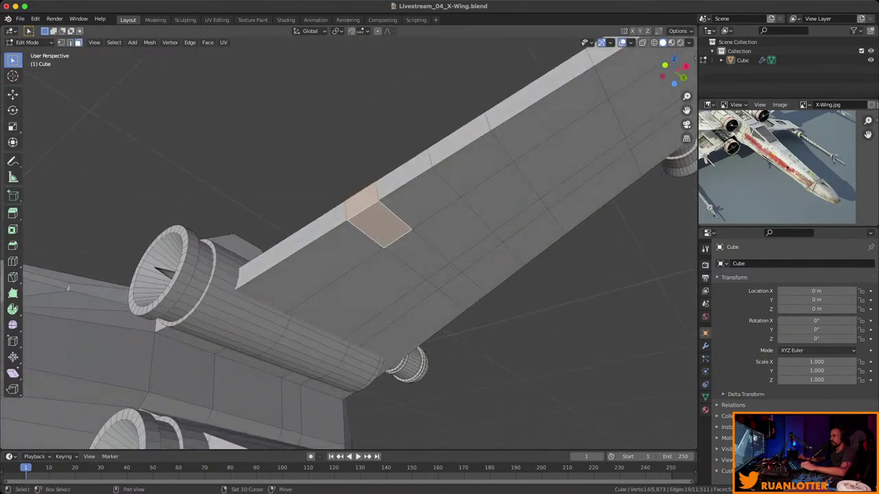
left_click(461, 290, "ctrl")
middle_click_drag(460, 289, 534, 276)
Inset the wing face strip, extrude it outward along normals, then undo the extrusion.
key("i")
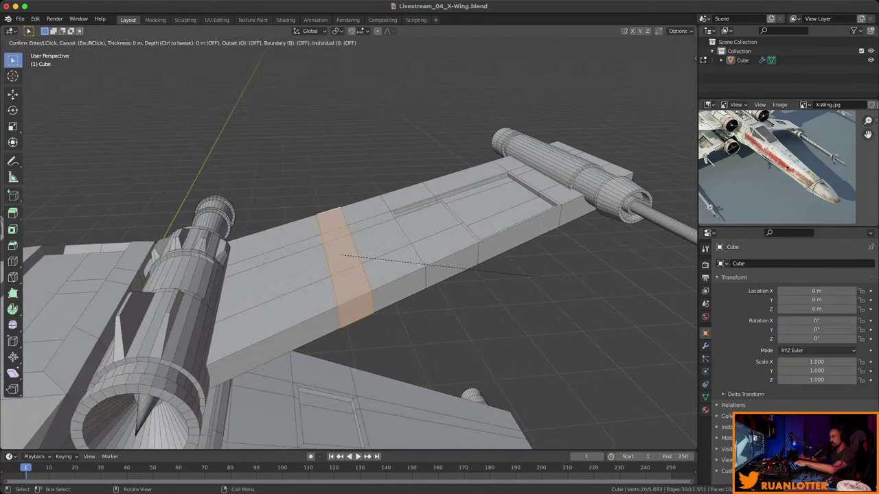
left_click(535, 273)
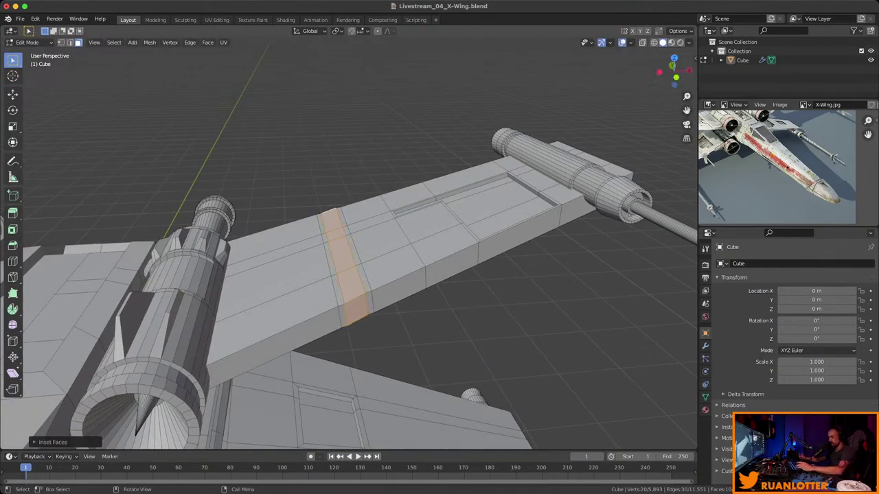
key("alt+e")
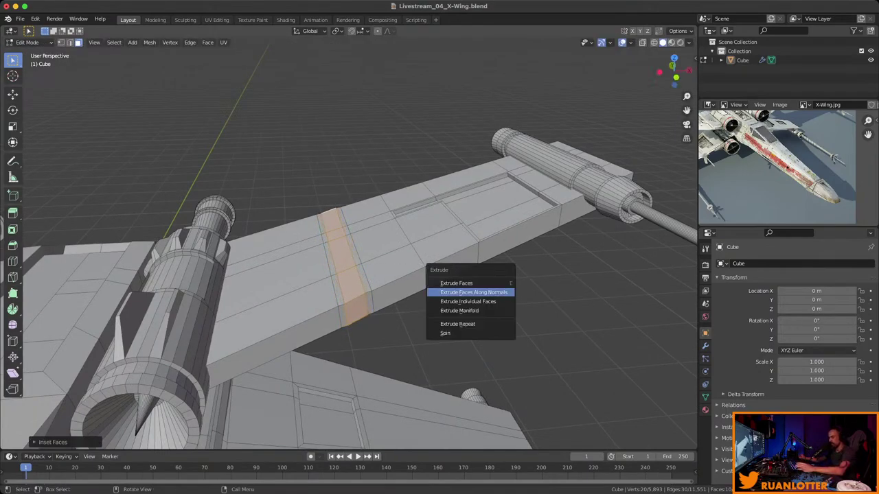
left_click(502, 292)
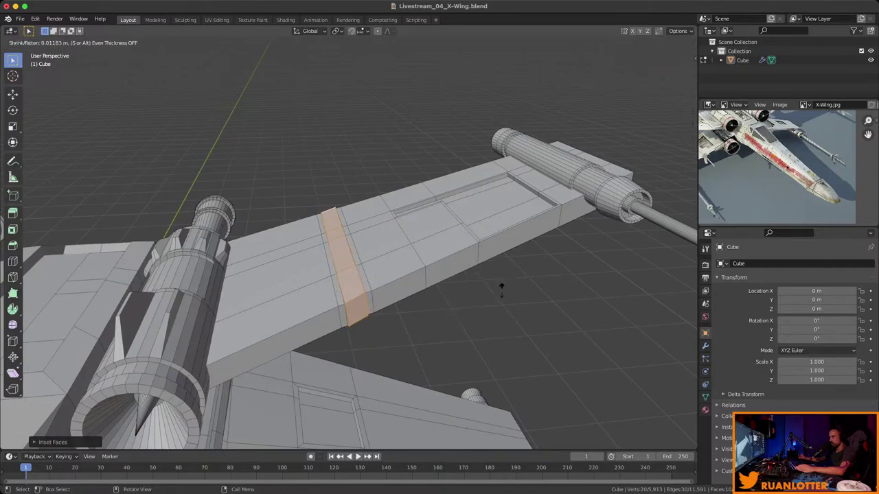
left_click(506, 305)
middle_click_drag(506, 304, 347, 282)
key("ctrl+z")
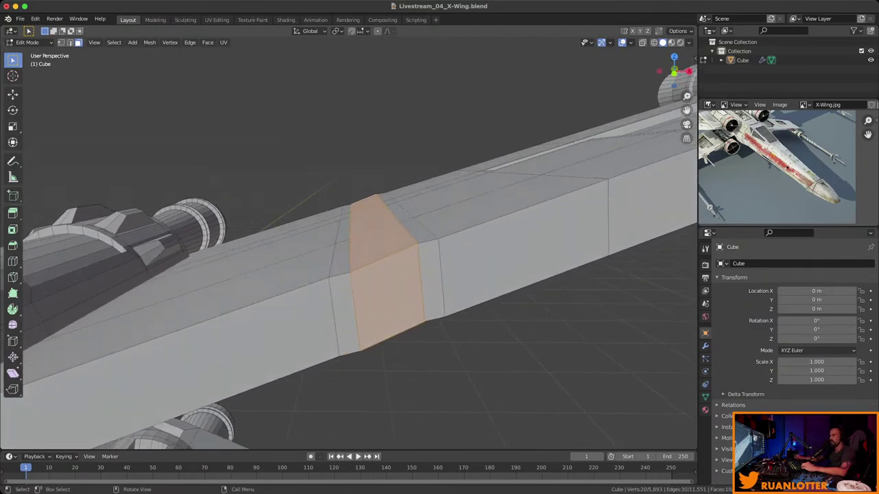
Switch the Transform Pivot Point to Median Point, check the wing's face loop, and save.
left_click(338, 31)
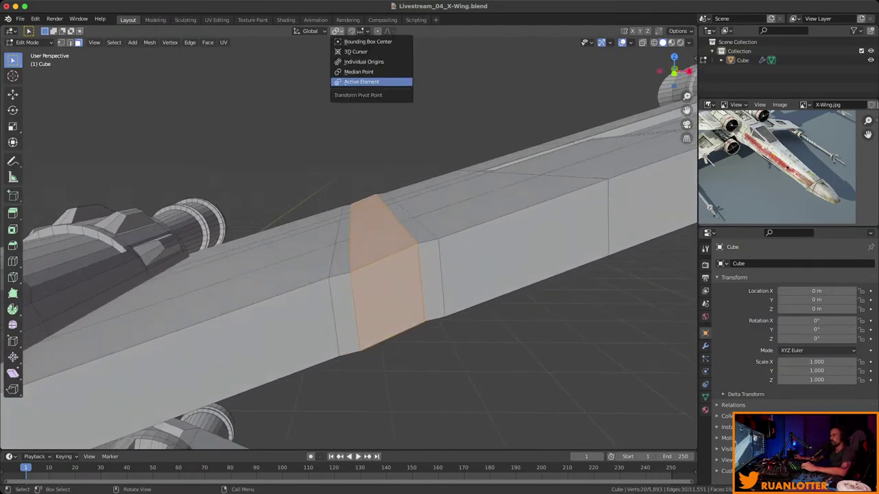
left_click(358, 72)
middle_click_drag(344, 274, 439, 288)
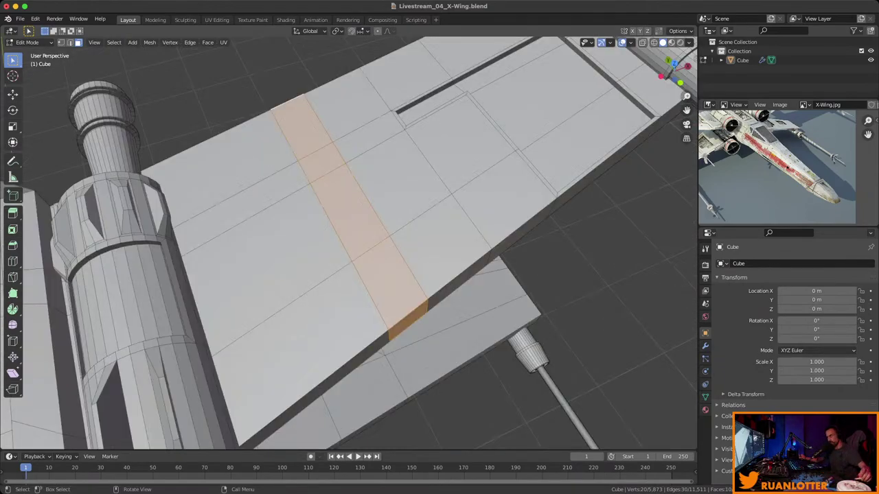
middle_click_drag(439, 288, 412, 295)
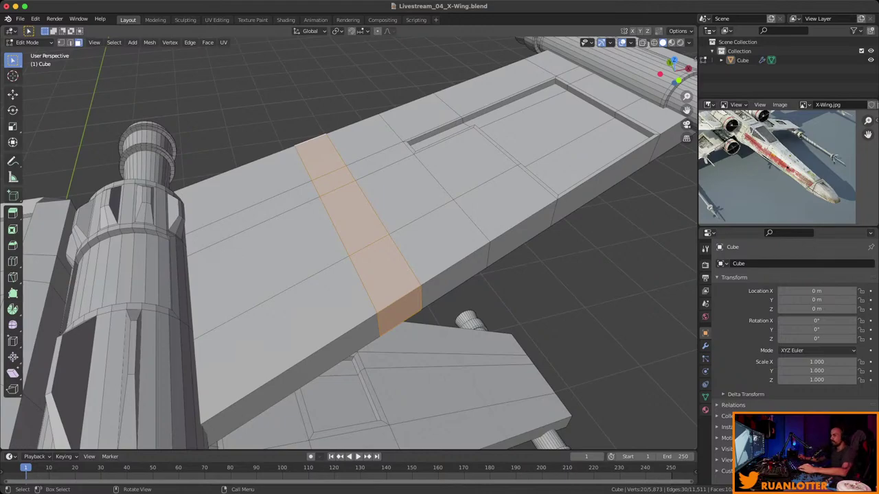
middle_click_drag(206, 274, 83, 300)
key("ctrl+s")
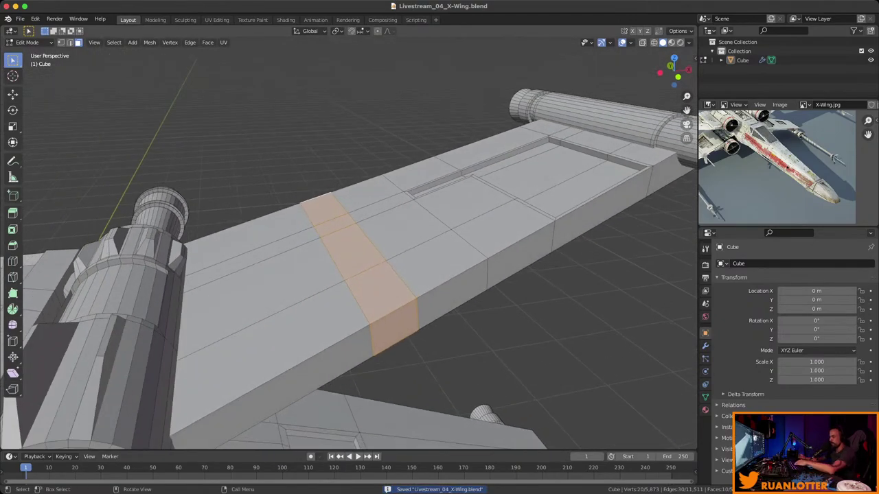
Inset the wing face loop with boundary on, set to Individual so each face insets separately.
key("i")
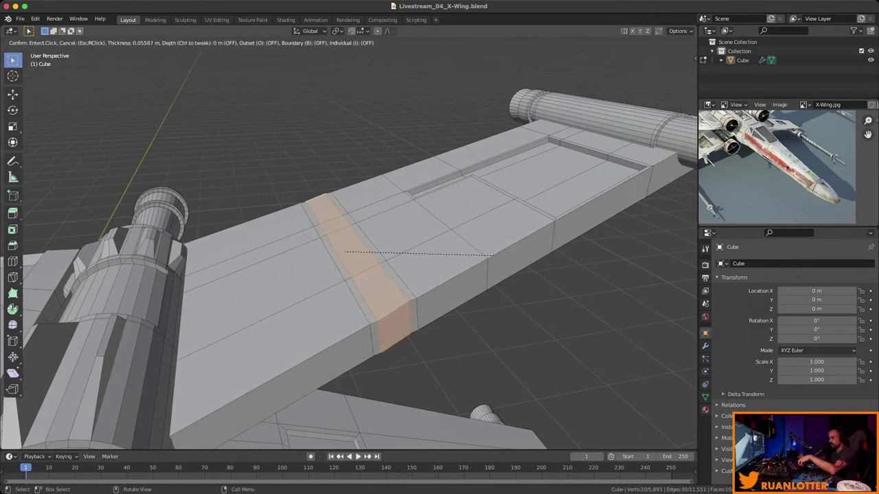
key("b")
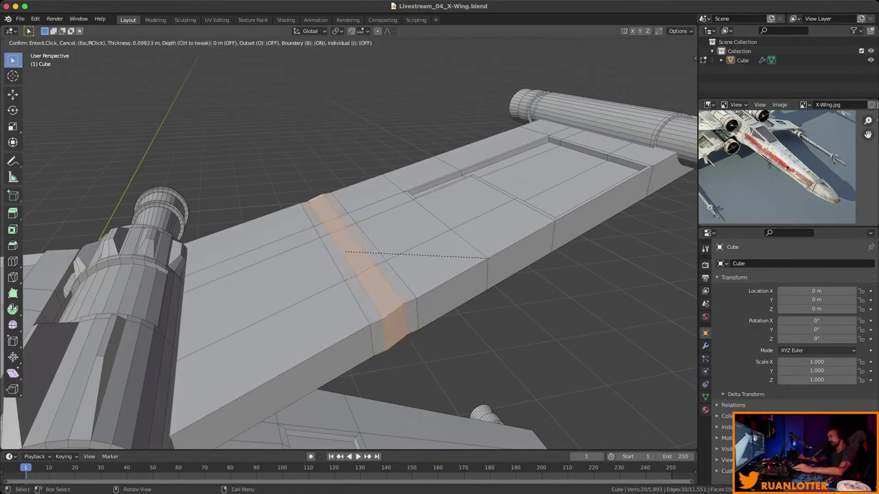
left_click(491, 258)
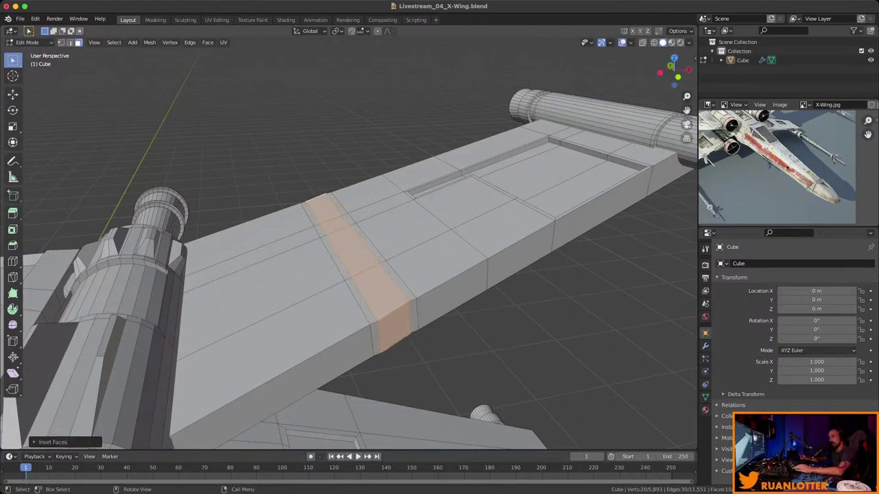
left_click(53, 442)
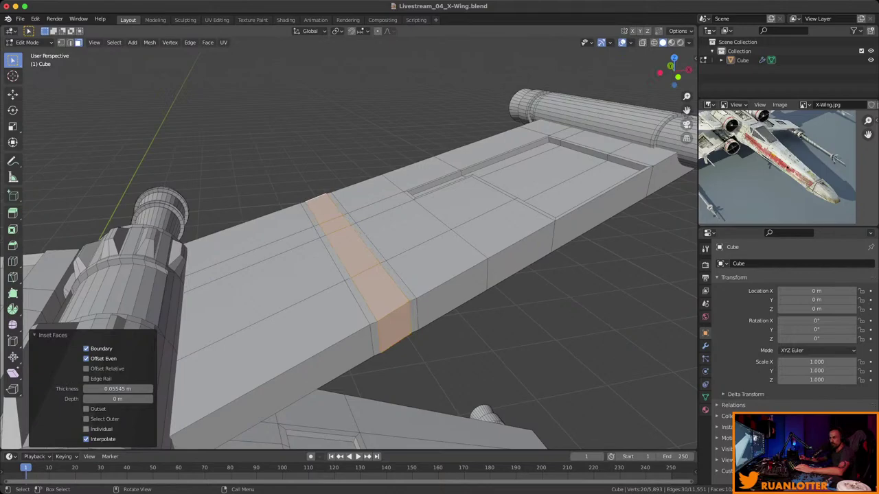
left_click(85, 429)
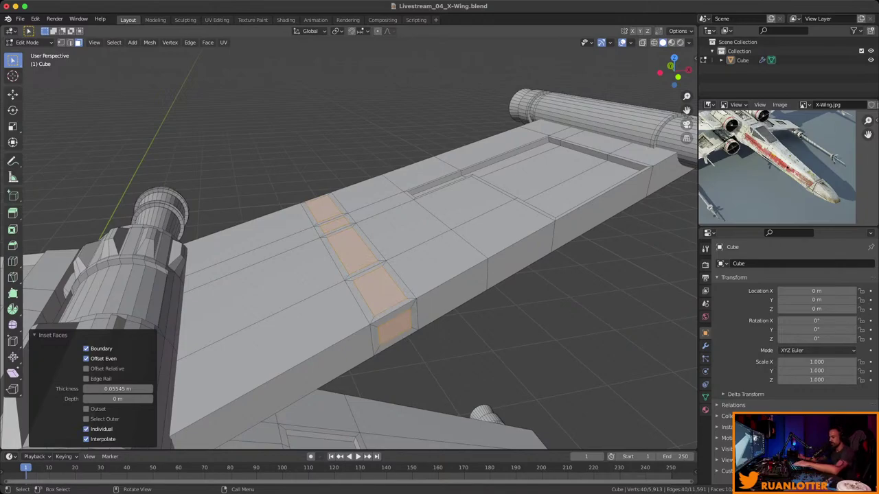
Extrude the inset faces outward along their normals as raised plates.
key("alt+e")
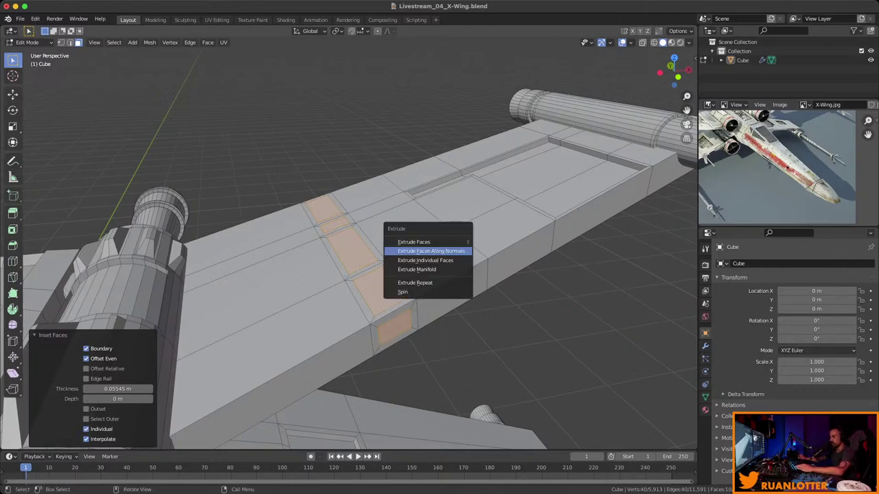
left_click(443, 251)
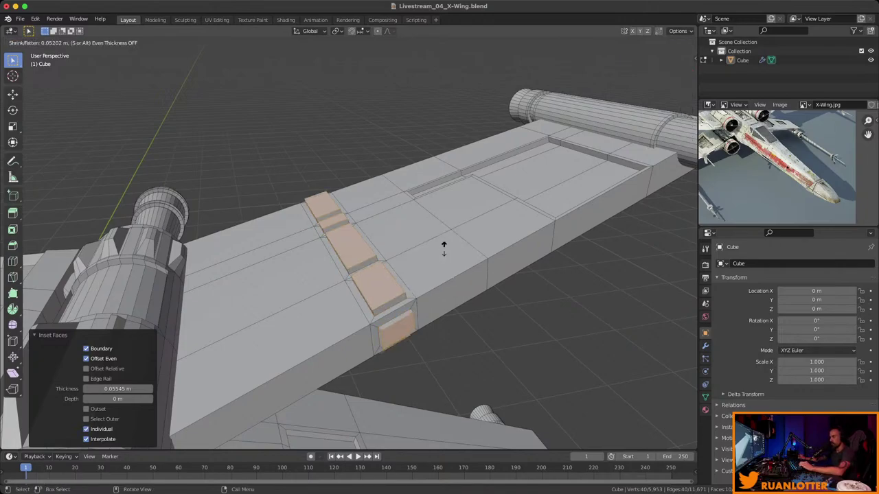
left_click(416, 271)
middle_click_drag(415, 271, 391, 302)
Select a lower-wing panel face, frame it with Numpad ., and orbit to a top-down wing view.
left_click(391, 302)
key("KP_Decimal")
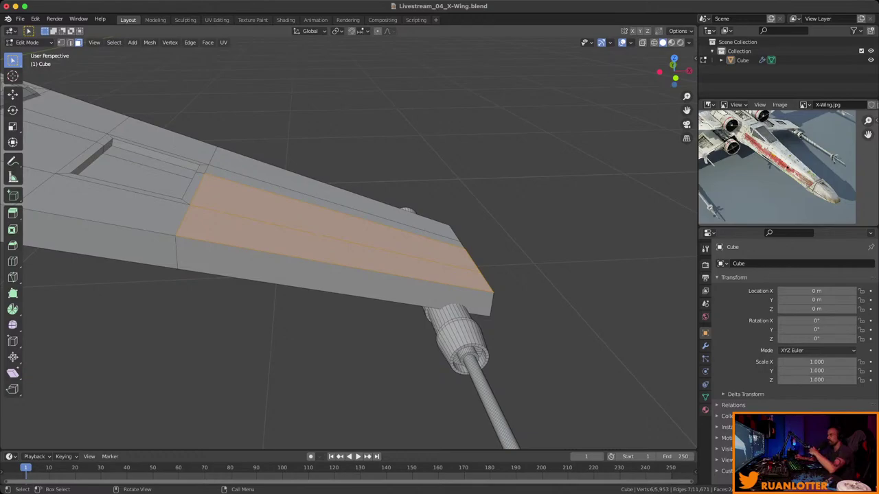
left_click(35, 19)
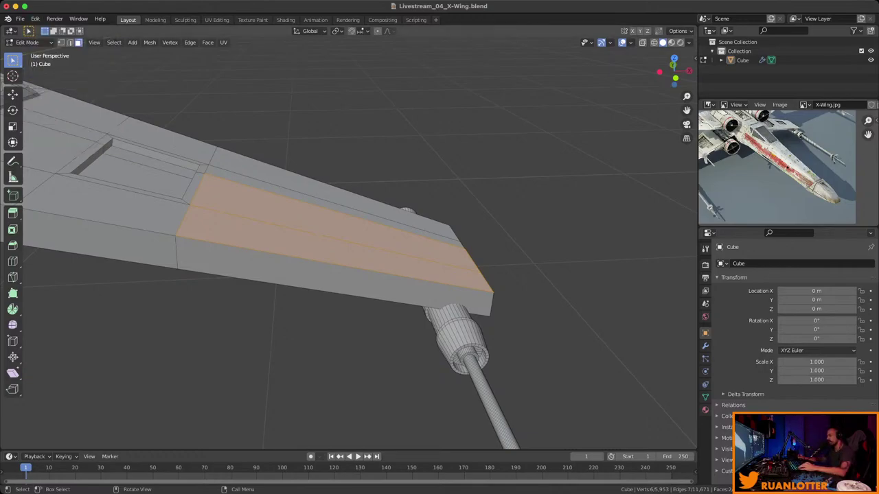
middle_click_drag(343, 241, 399, 213)
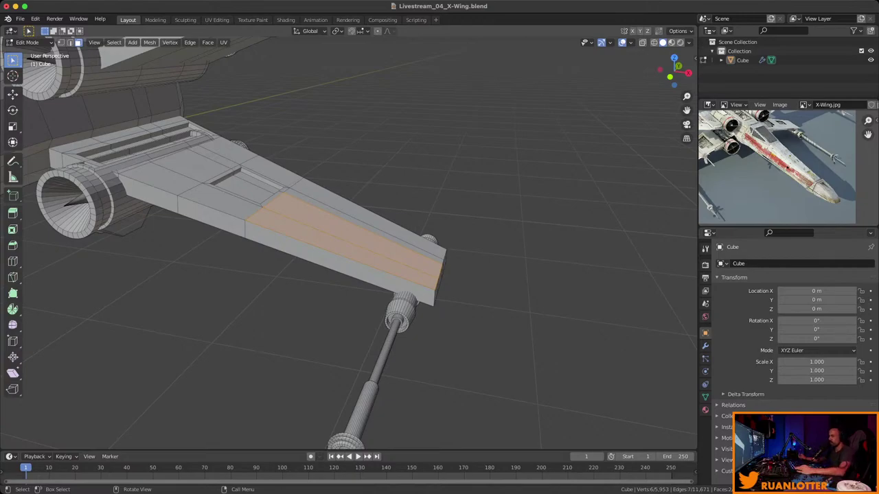
middle_click_drag(343, 240, 384, 231)
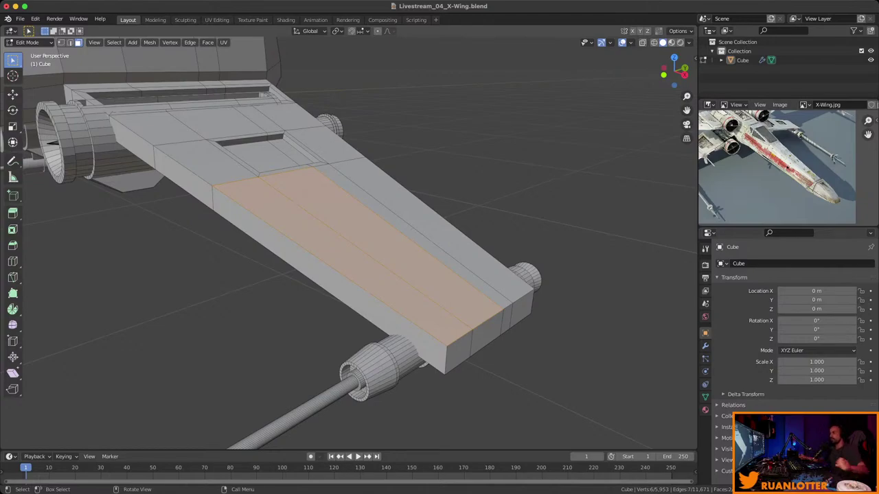
middle_click_drag(343, 240, 323, 234)
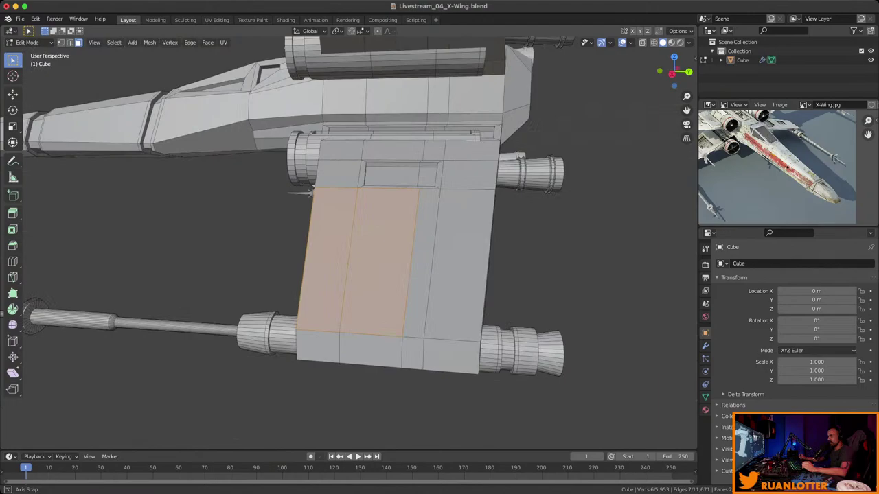
middle_click_drag(309, 193, 296, 237)
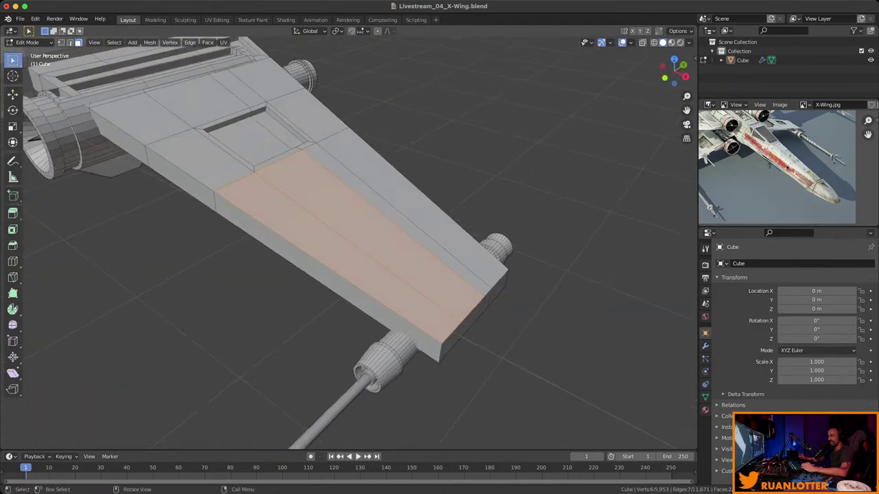
scroll(349, 241, "up", 2)
Individually inset the two long wing panels and sink them 0.0354 m inward along normals.
key("i")
key("i")
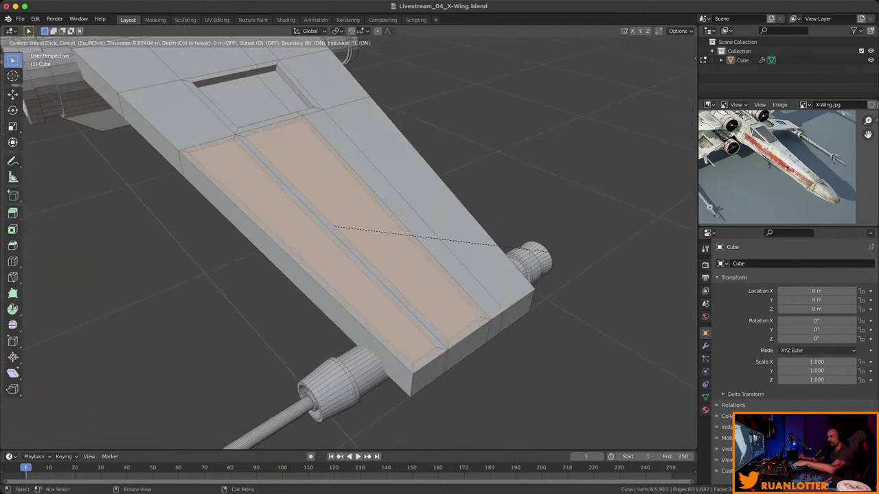
left_click(336, 227)
middle_click_drag(337, 227, 292, 261)
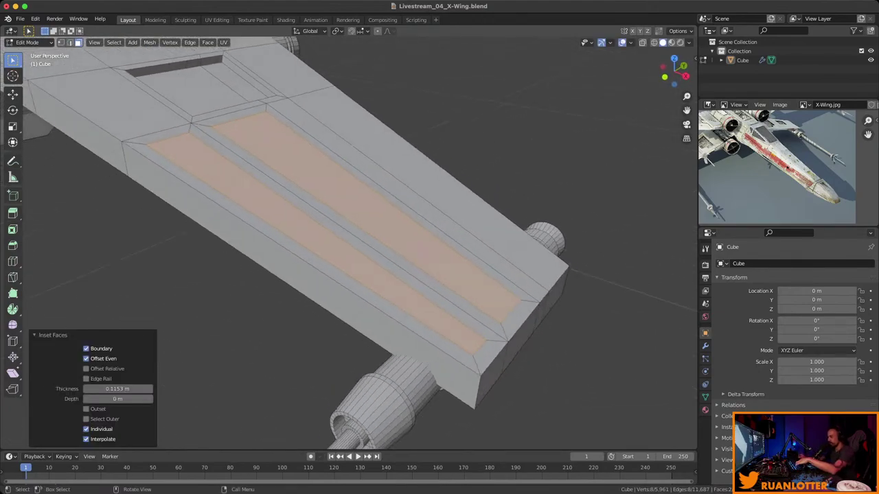
key("alt+e")
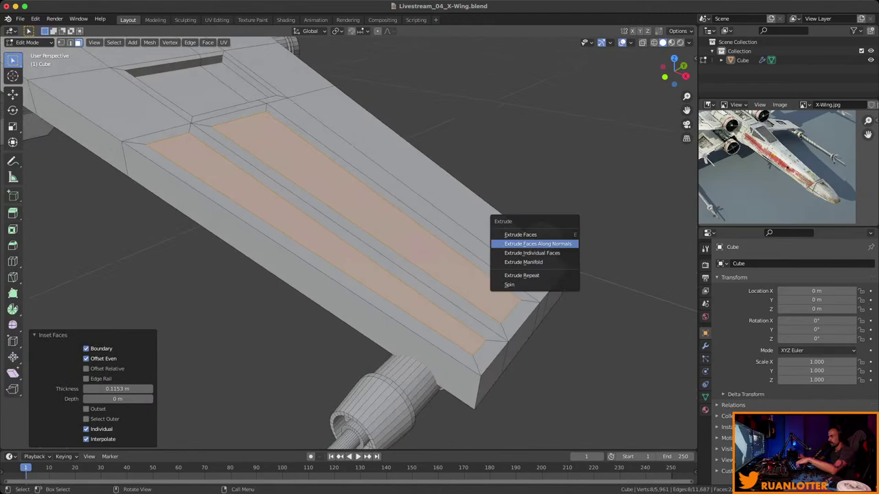
left_click(555, 244)
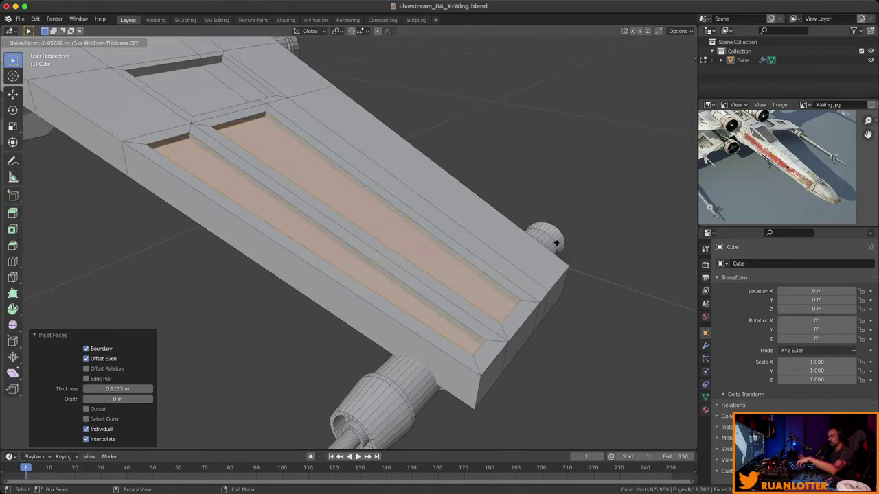
left_click(554, 244)
middle_click_drag(412, 240, 261, 240)
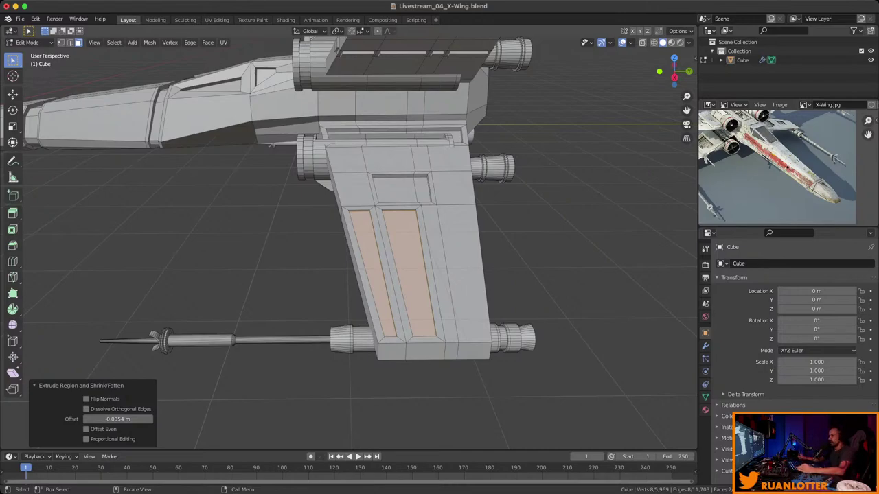
middle_click_drag(271, 145, 467, 179)
Select a face on the fuselage top, frame it, and inset it.
left_click(378, 151)
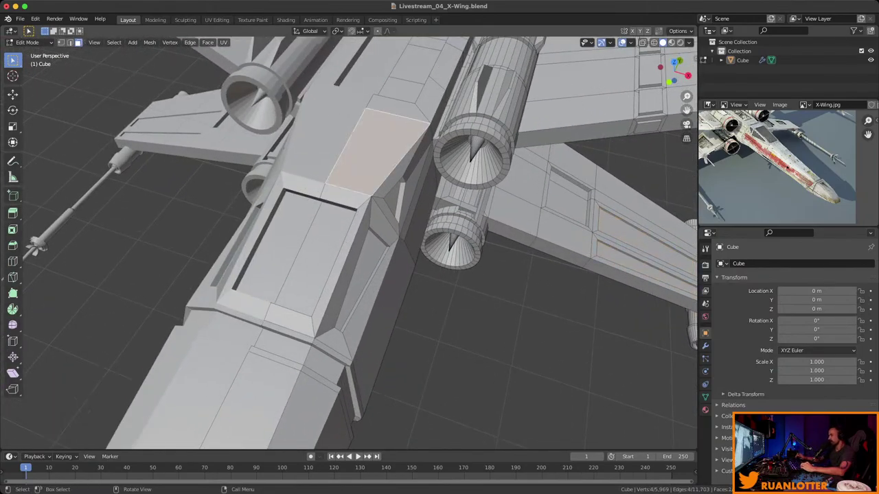
key("KP_Decimal")
scroll(349, 244, "down", 2)
middle_click_drag(349, 244, 398, 220)
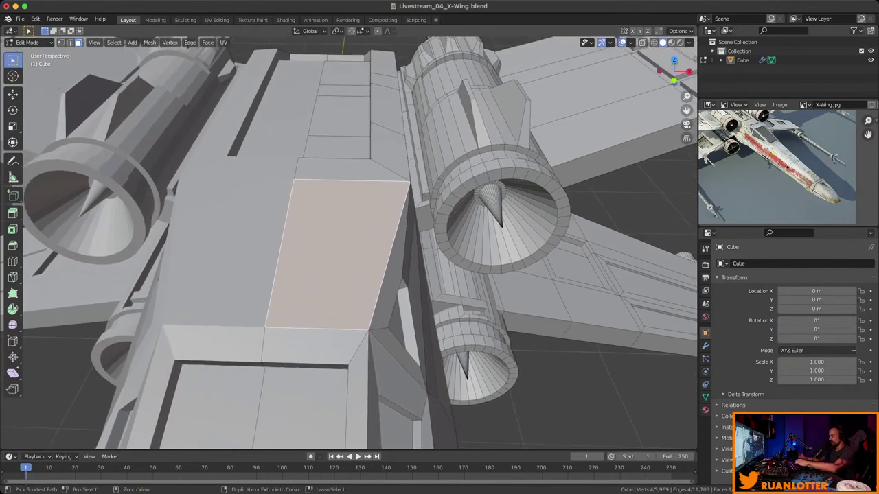
key("i")
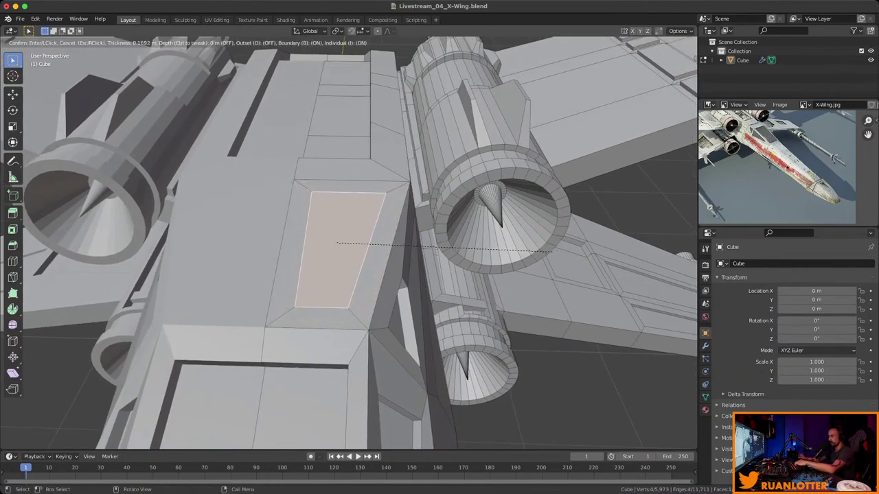
left_click(560, 251)
middle_click_drag(560, 250, 481, 237)
Recess the panel, inset it again, and extrude the inner face outward about 0.073 m.
key("e")
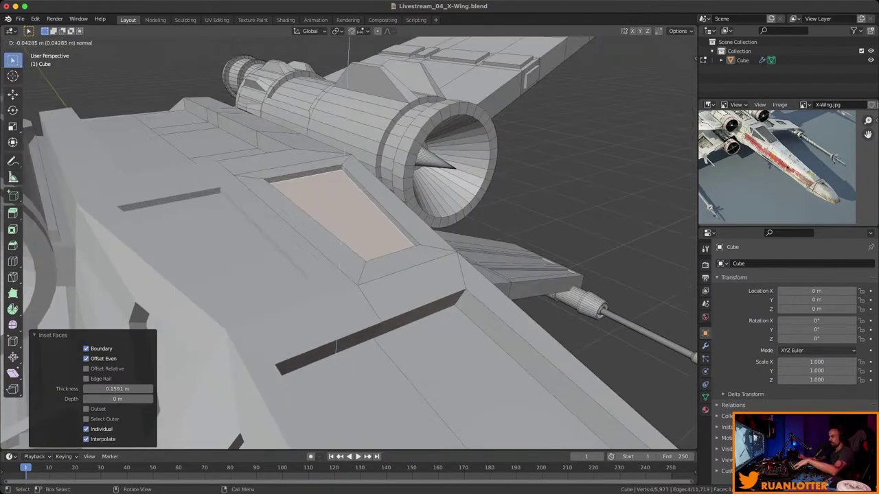
key("Return")
key("i")
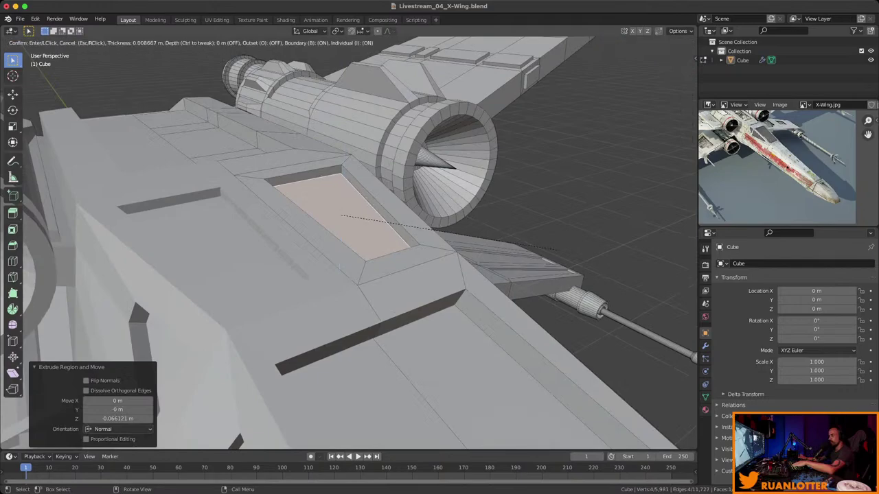
key("Return")
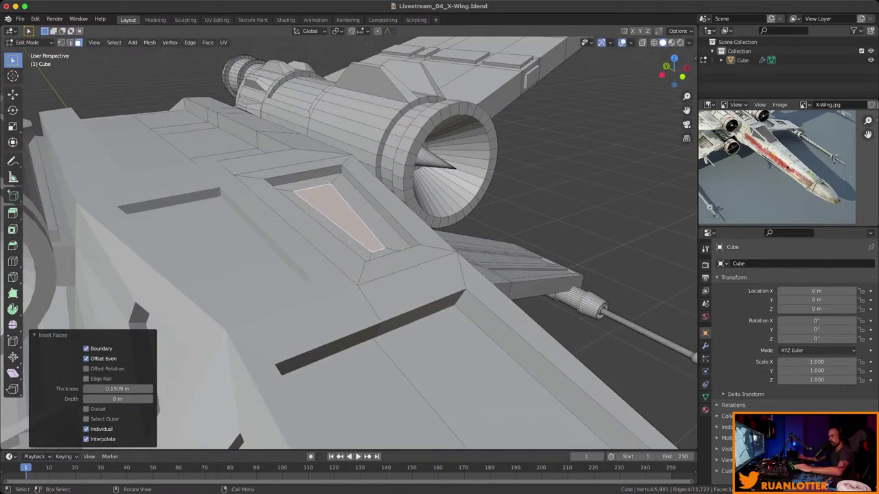
key("e")
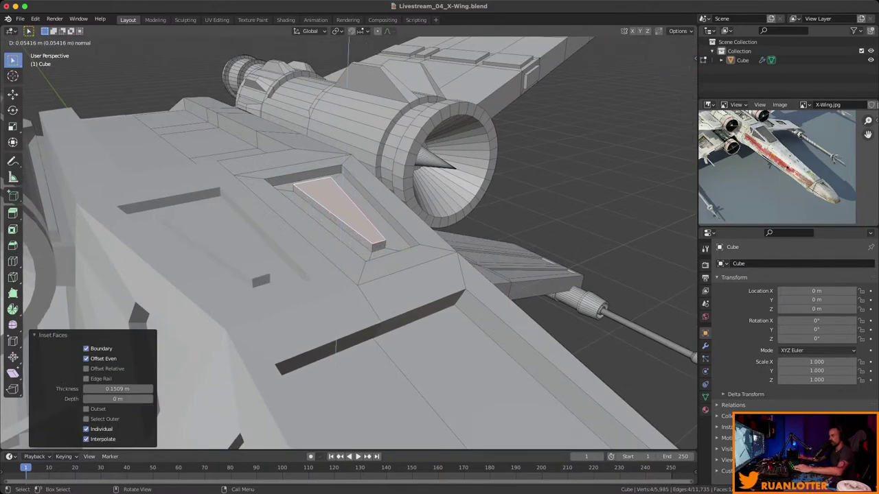
key("Return")
middle_click_drag(300, 187, 344, 171)
Select the full ring of faces around the engine intake rim.
left_click(452, 261)
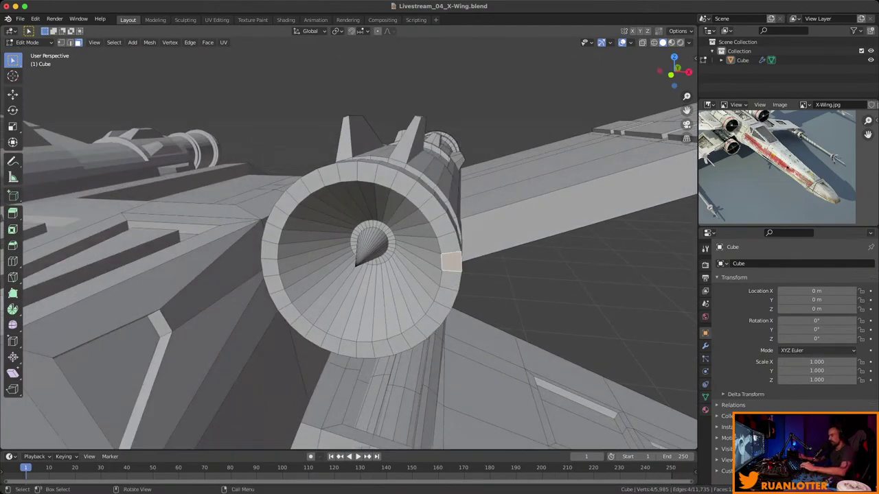
left_click(377, 248, "ctrl")
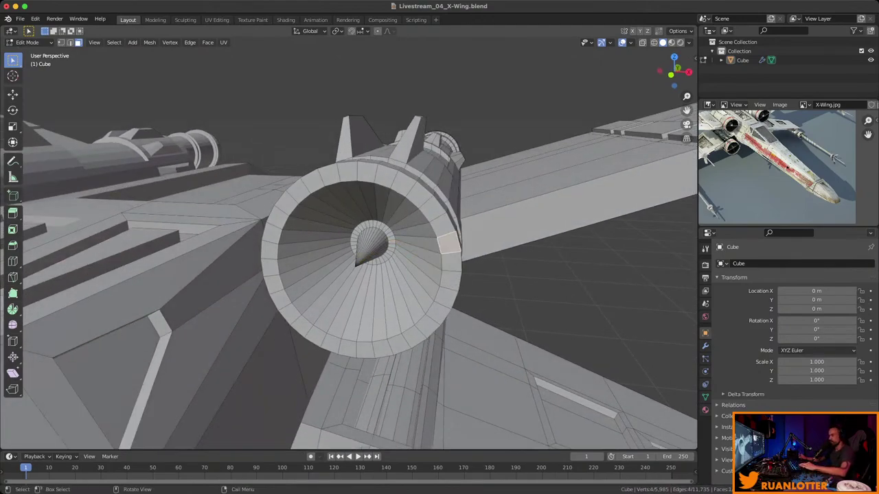
mouse_move(377, 249)
middle_mouse_down()
mouse_move(394, 233)
mouse_move(351, 283)
mouse_move(371, 261)
middle_mouse_up()
key("ctrl+z")
left_click(448, 252, "shift")
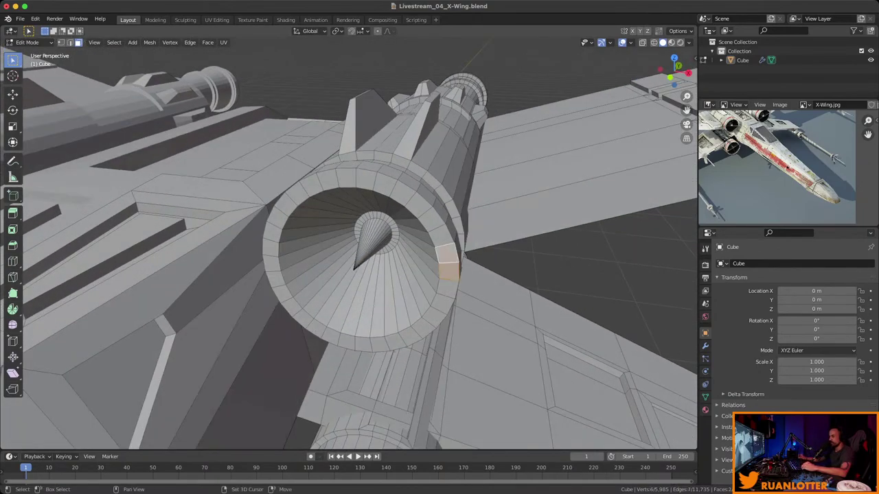
middle_click_drag(448, 252, 440, 260)
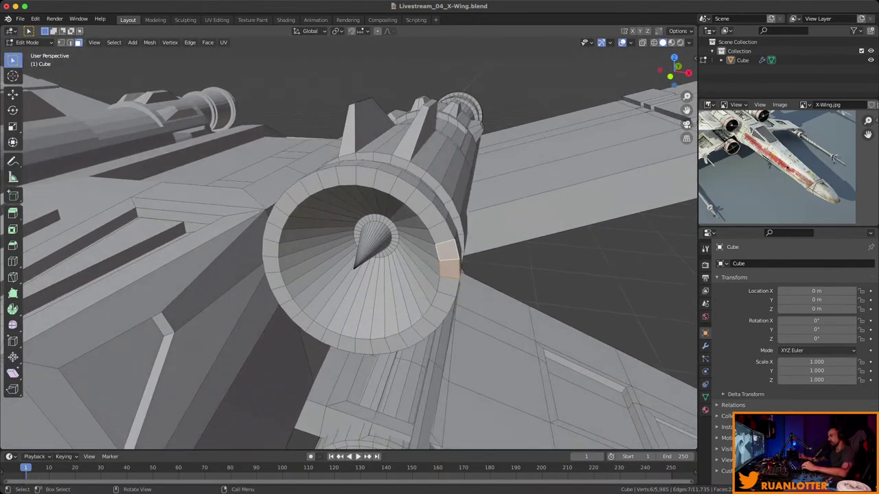
middle_click_drag(439, 260, 426, 253)
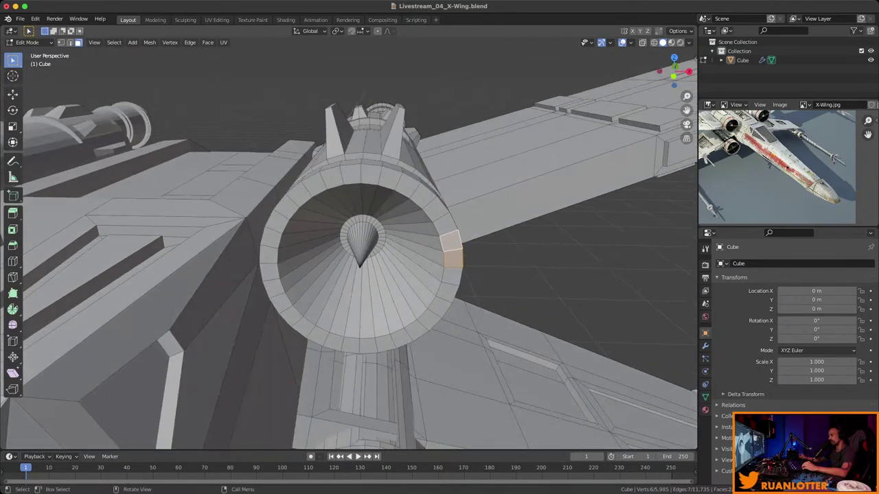
left_click(406, 184, "ctrl")
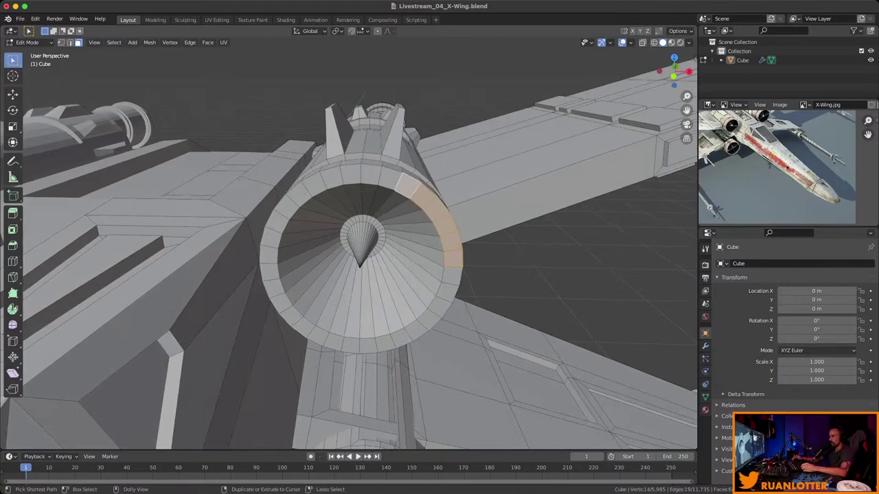
left_click(330, 171, "ctrl")
left_click(292, 199, "ctrl")
left_click(268, 240, "ctrl")
left_click(317, 336, "ctrl")
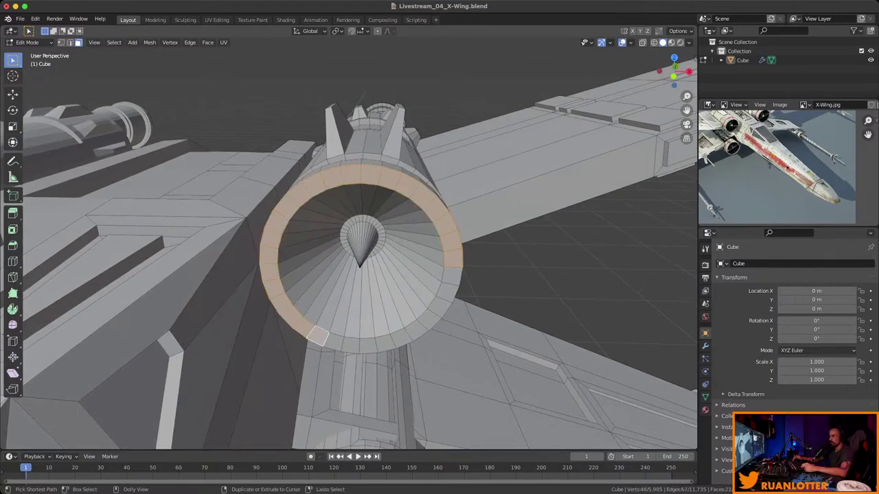
left_click(367, 347, "ctrl")
left_click(436, 309, "ctrl")
left_click(452, 276, "ctrl")
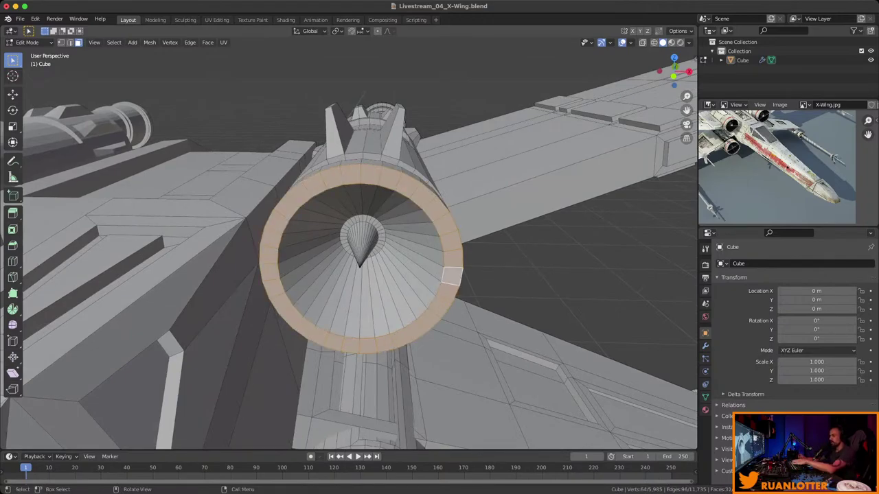
Inset each rim face individually and extrude them outward into studs.
key("i")
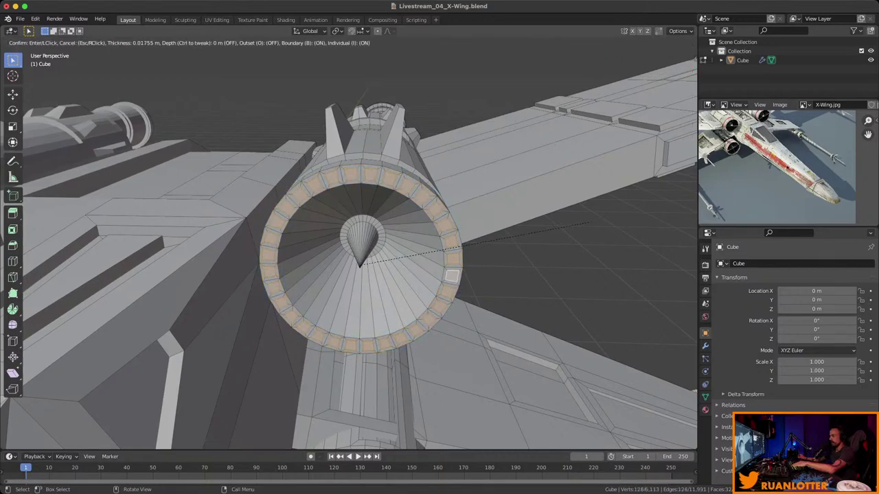
key("Return")
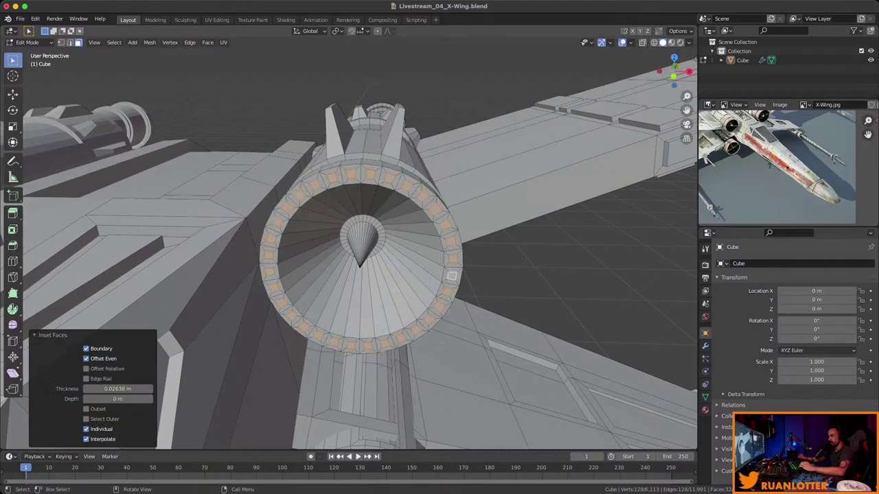
key("ctrl+z")
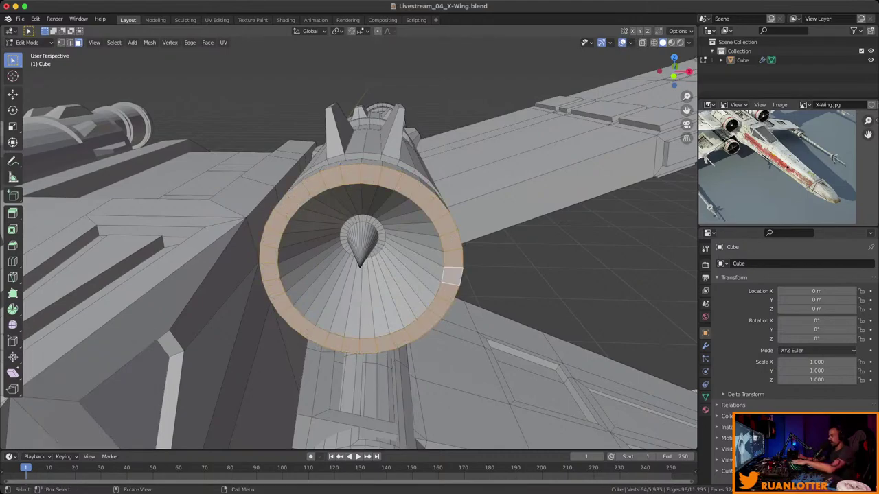
key("i")
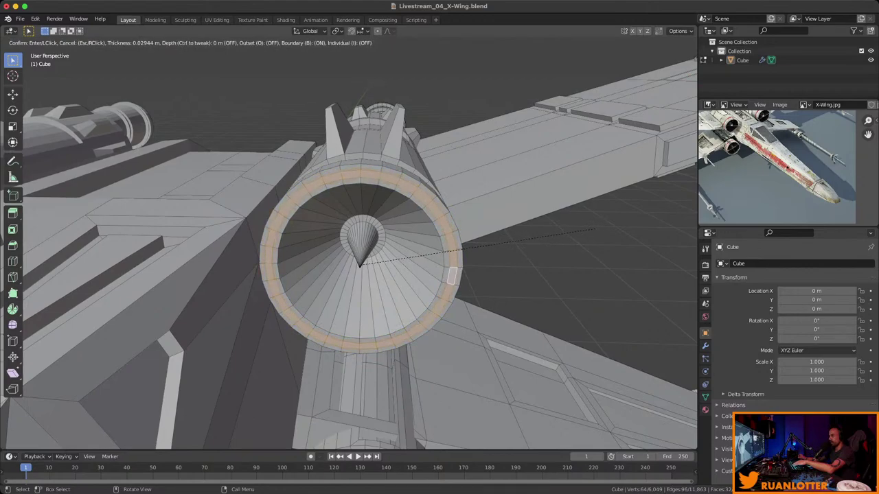
key("i")
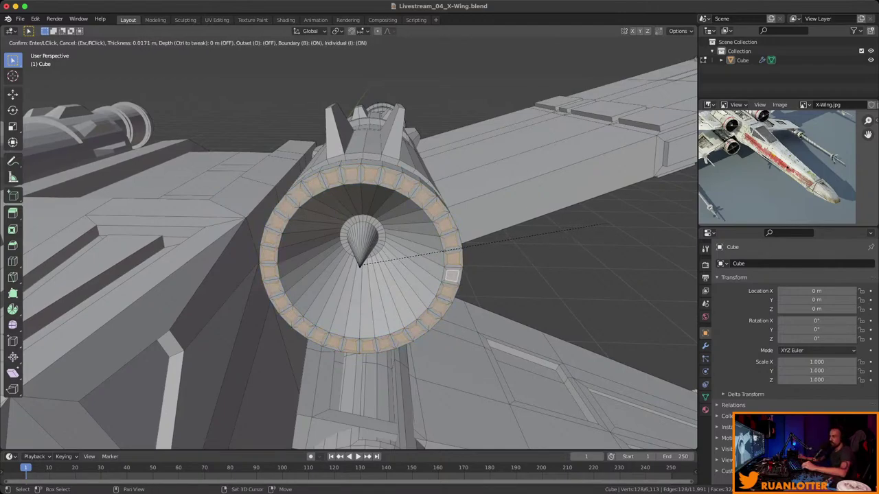
left_click(451, 274)
middle_click_drag(450, 275, 426, 245)
key("e")
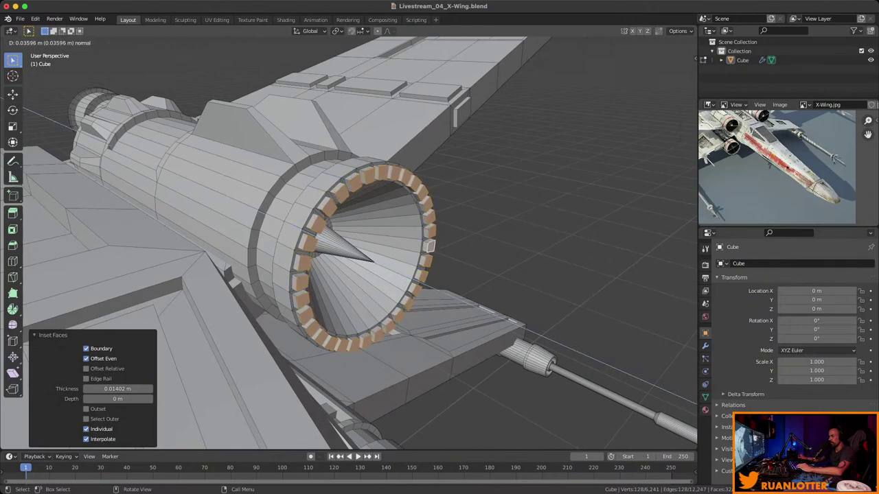
left_click(430, 246)
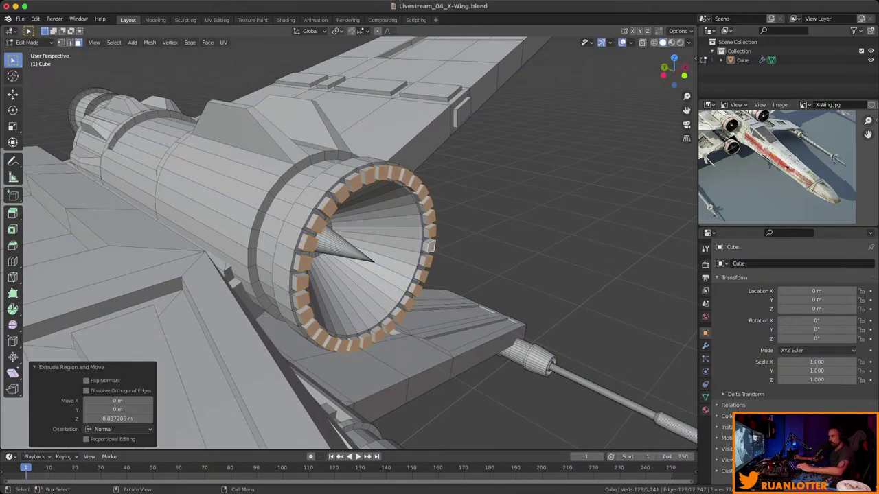
With Individual Origins pivot, scale the stud tops to 0.422 and shift them along Y.
left_click(337, 31)
left_click(363, 62)
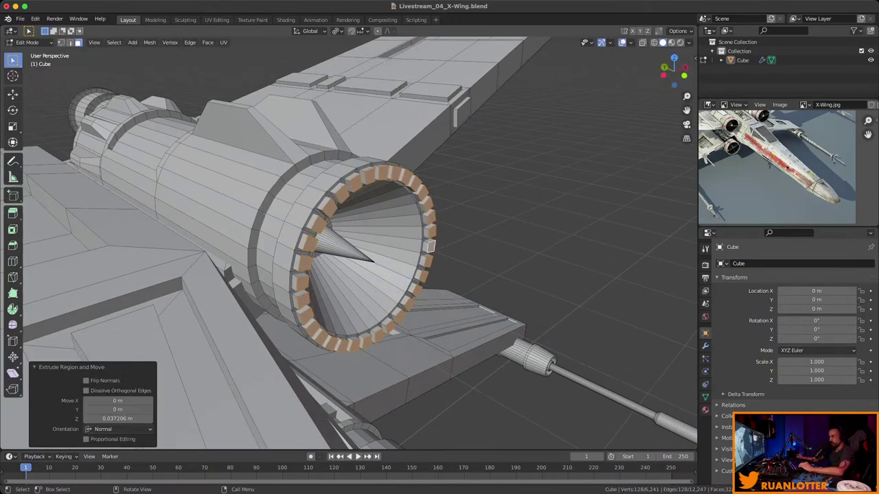
key("s")
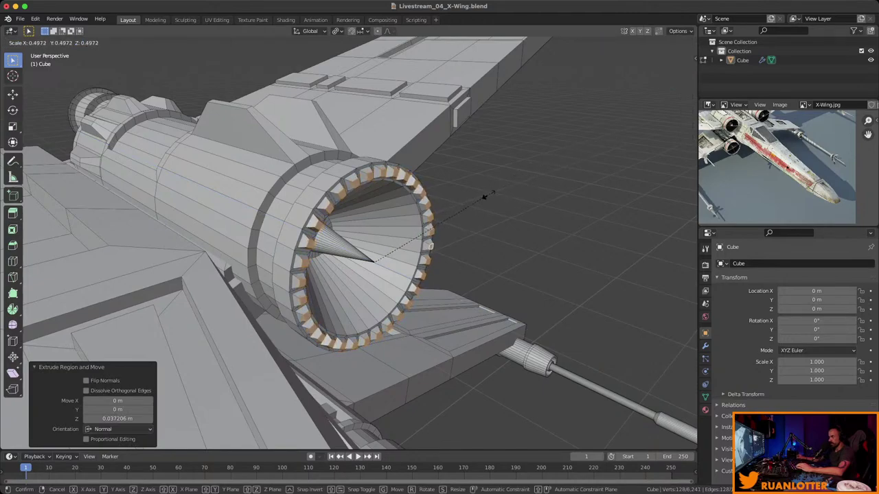
left_click(465, 206)
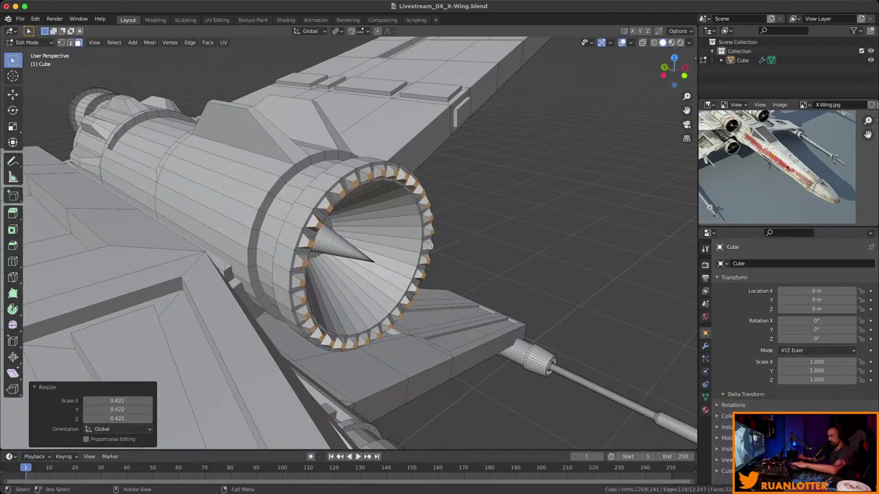
key("g")
key("y")
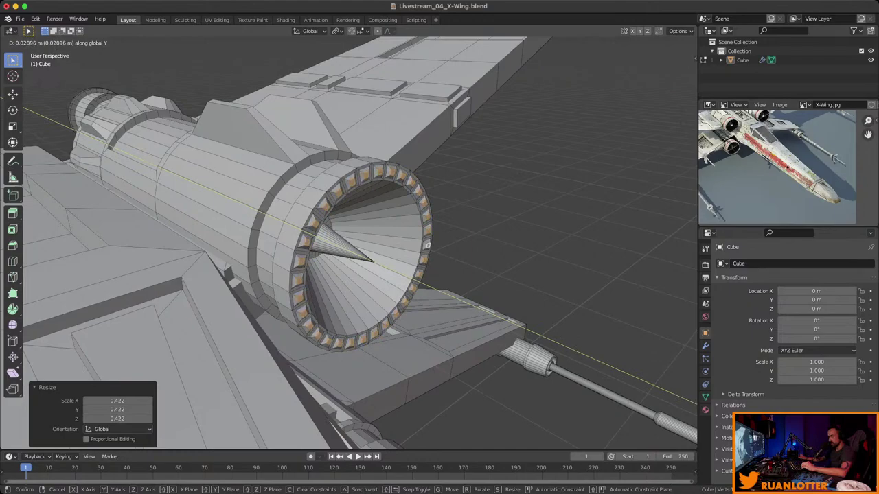
left_click(427, 245)
middle_click_drag(427, 245, 165, 262)
Inset the ring of inner nozzle cone faces by 0.2366 m.
left_click(415, 230, "alt")
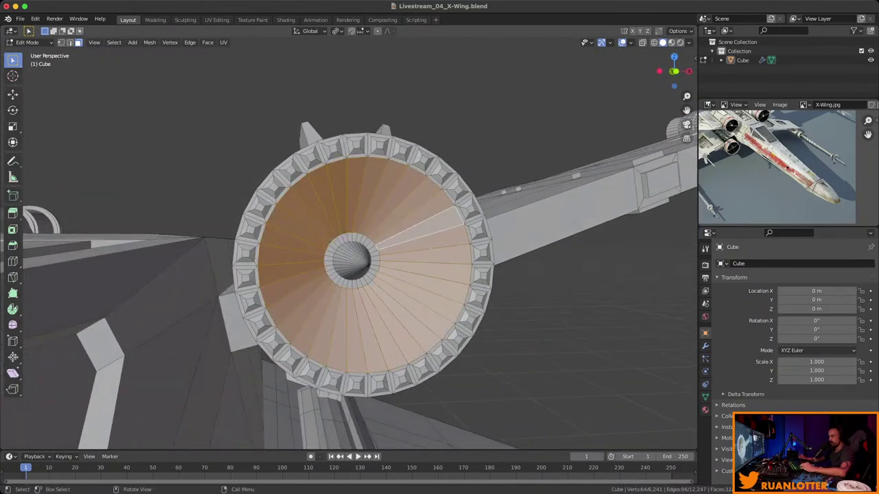
middle_click_drag(416, 230, 522, 247)
key("i")
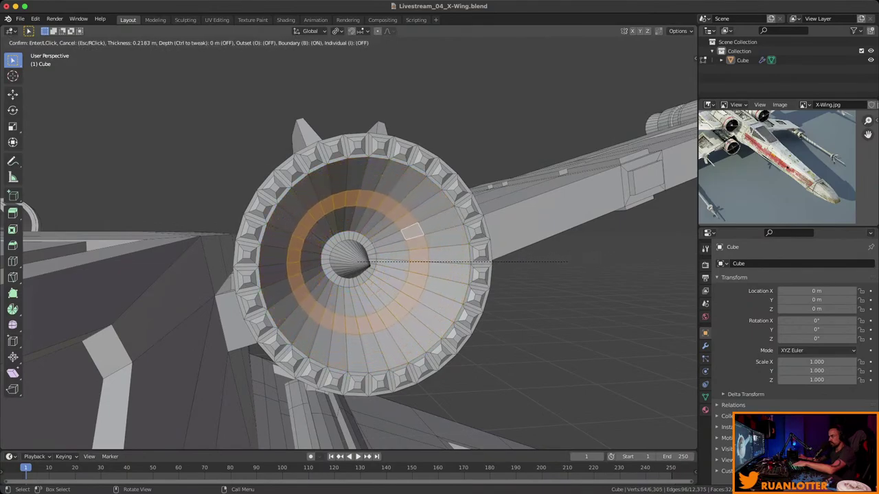
key("Return")
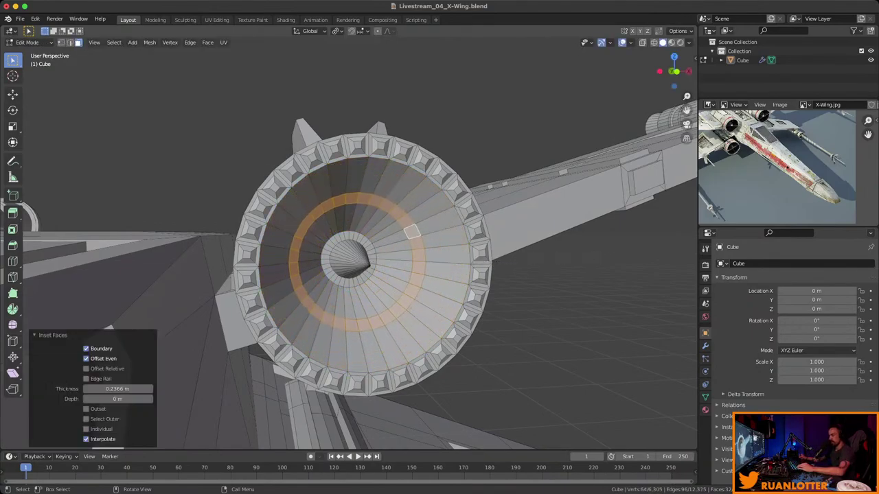
middle_click_drag(522, 260, 559, 285)
Extrude the inset ring faces along their normals by 0.0326 m.
key("s")
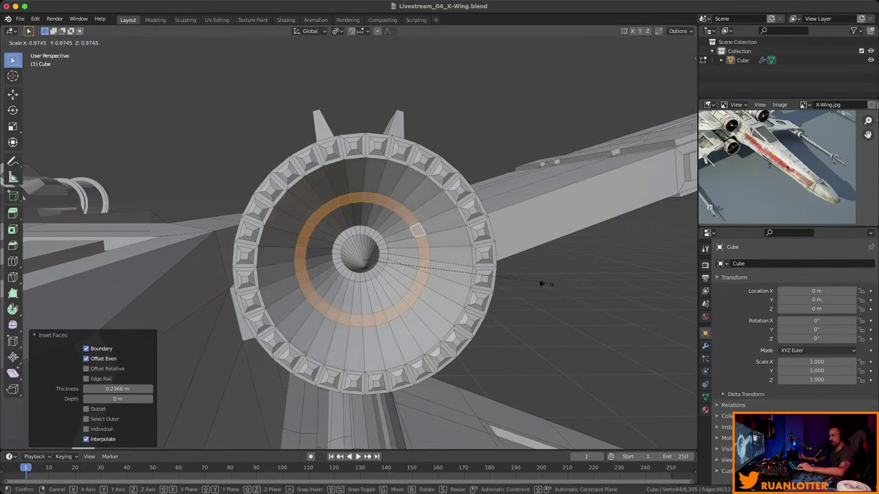
key("Escape")
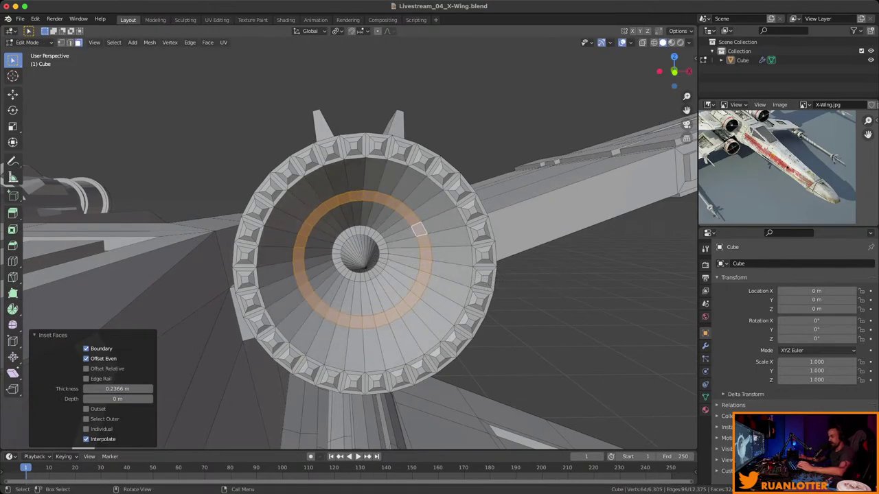
key("alt+e")
left_click(572, 279)
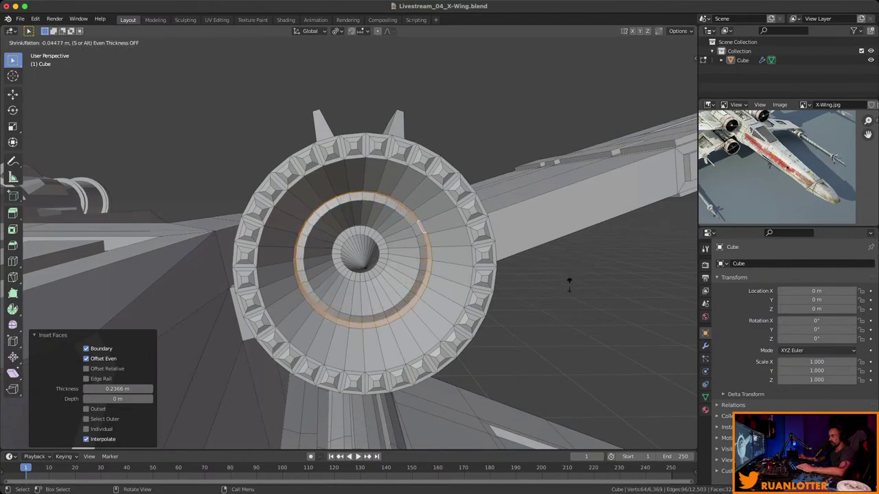
left_click(573, 279)
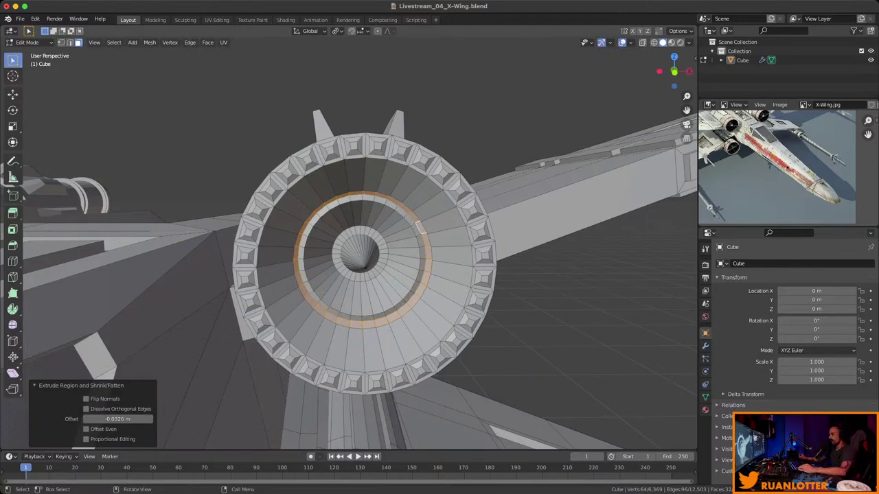
middle_click_drag(420, 228, 360, 211)
Raise the selected edge on the upper rear hull along Z.
middle_click_drag(349, 248, 618, 216)
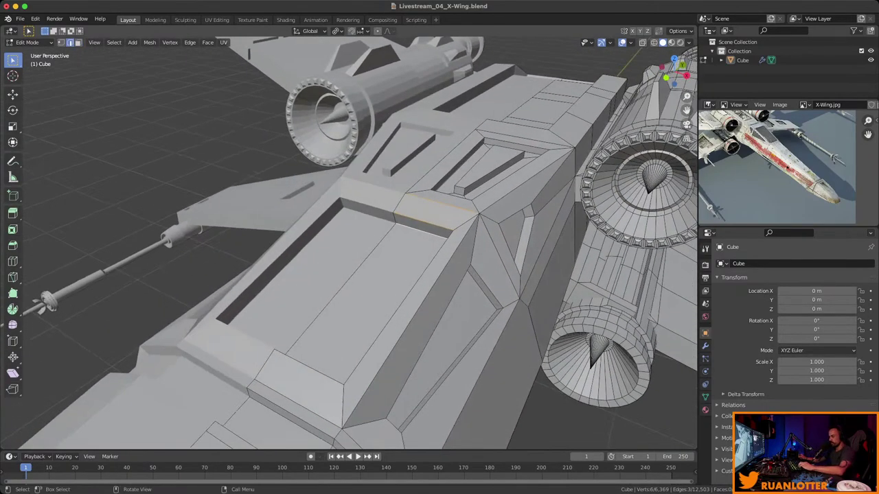
key("g")
key("z")
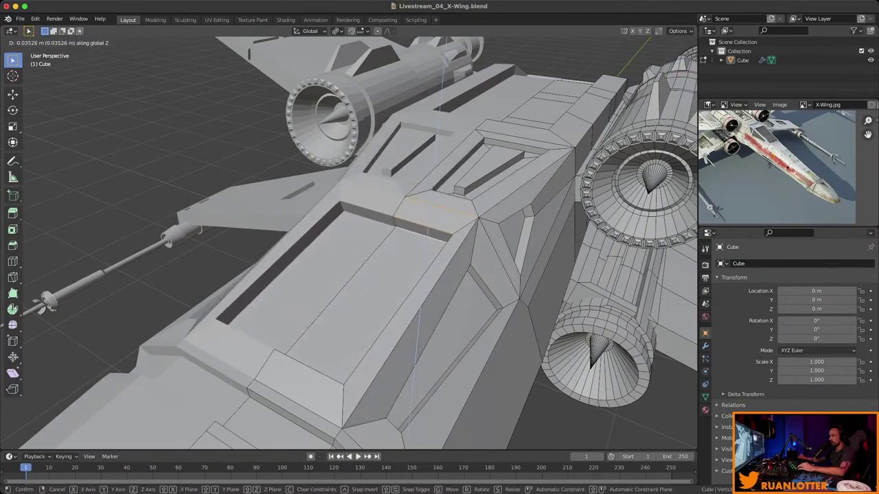
key("Return")
middle_click_drag(617, 217, 576, 230)
key("g")
key("z")
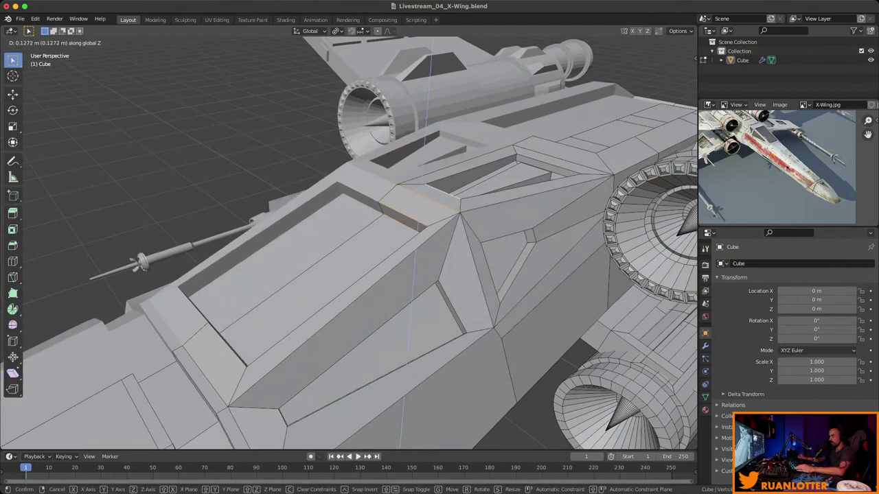
key("Return")
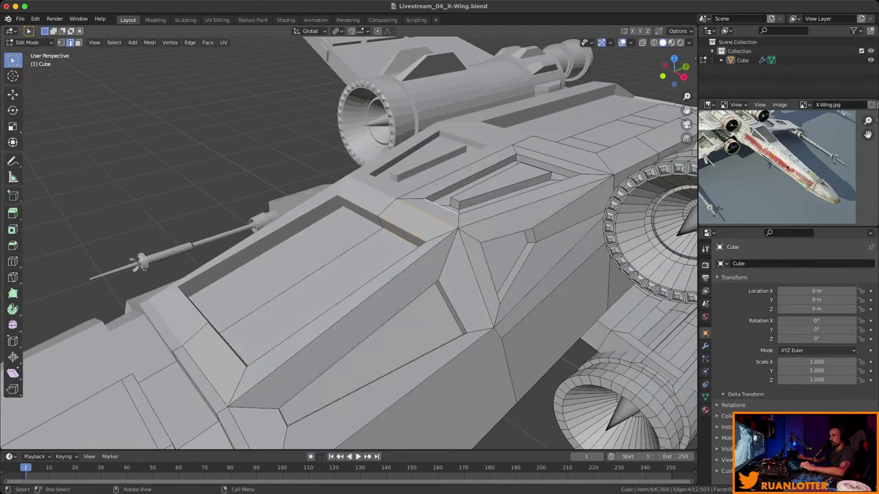
middle_click_drag(412, 206, 398, 182)
key("g")
key("z")
key("Return")
Lift the small panel face on the upper rear hull along Z.
key("alt+a")
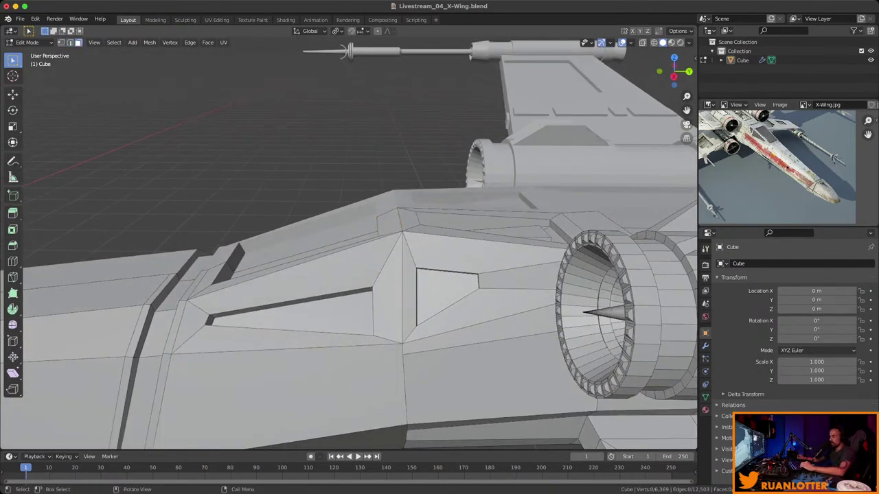
key("g")
key("z")
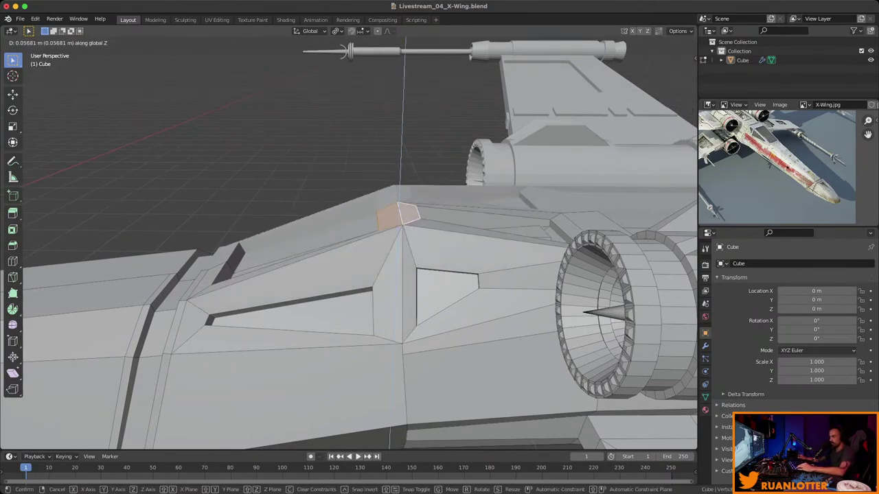
key("Return")
middle_click_drag(344, 240, 378, 296)
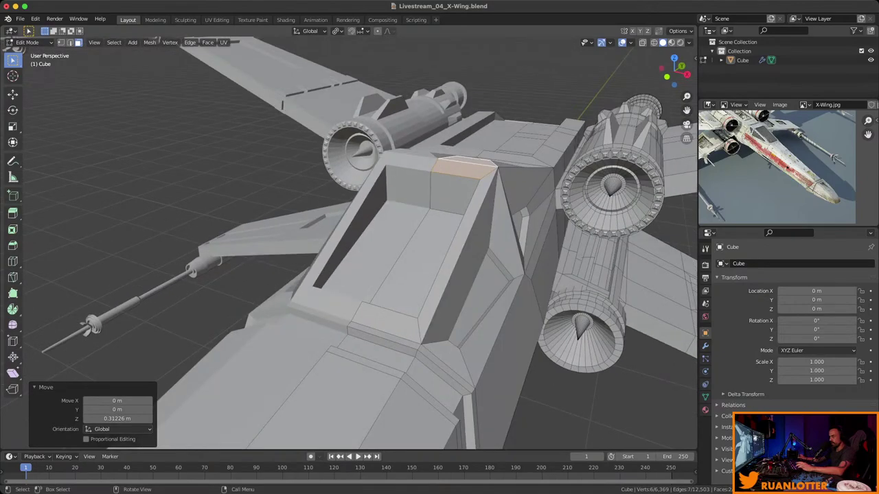
key("g")
key("z")
middle_click_drag(343, 241, 330, 213)
key("Return")
Return to Object Mode and save the X-Wing file.
key("Tab")
key("Tab")
key("super+s")
scroll(349, 244, "up", 5)
scroll(348, 244, "up", 3)
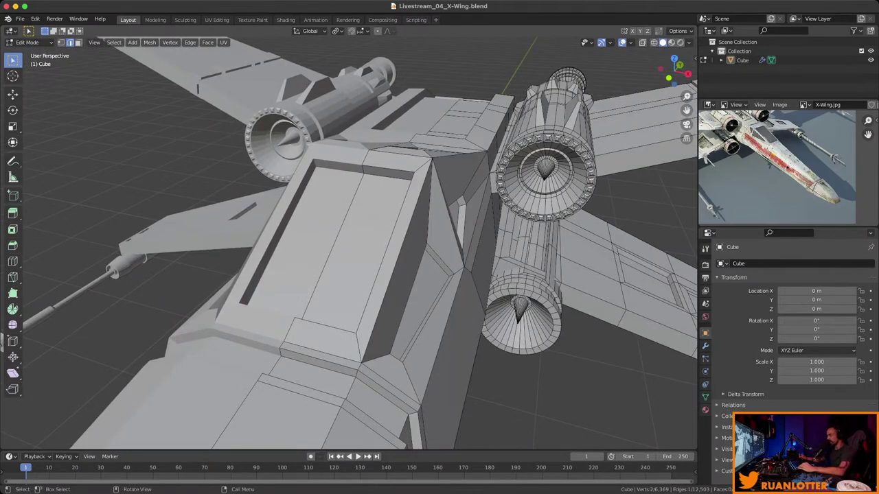
middle_click_drag(330, 213, 346, 244)
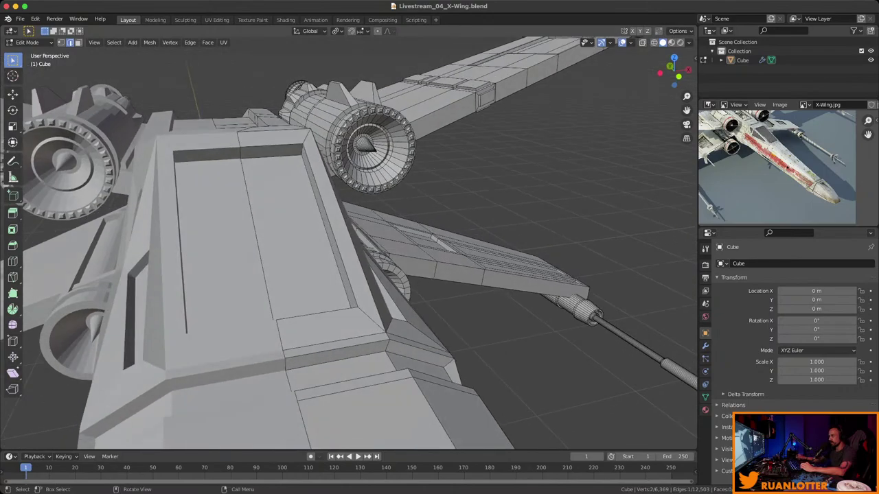
key("ctrl")
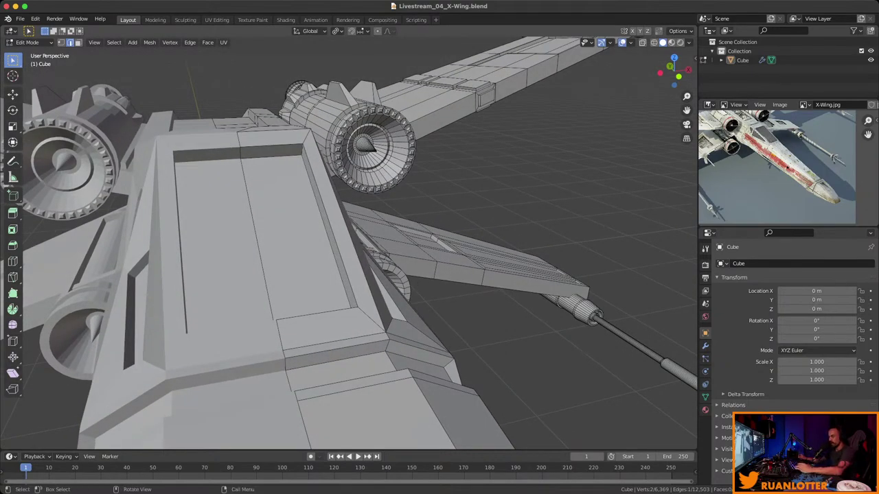
middle_click_drag(344, 240, 364, 234)
key("ctrl")
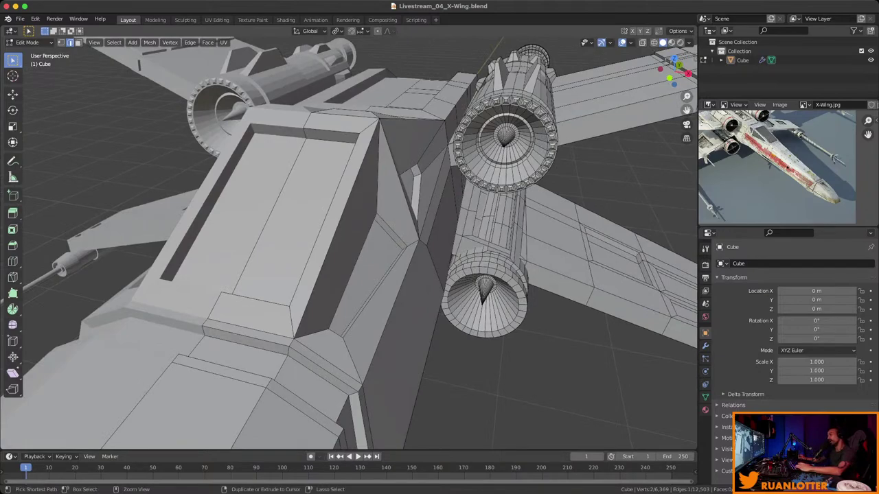
Try loop cuts across the hull panel, raising the cut count to five, then six.
key("ctrl+r")
left_click(237, 311)
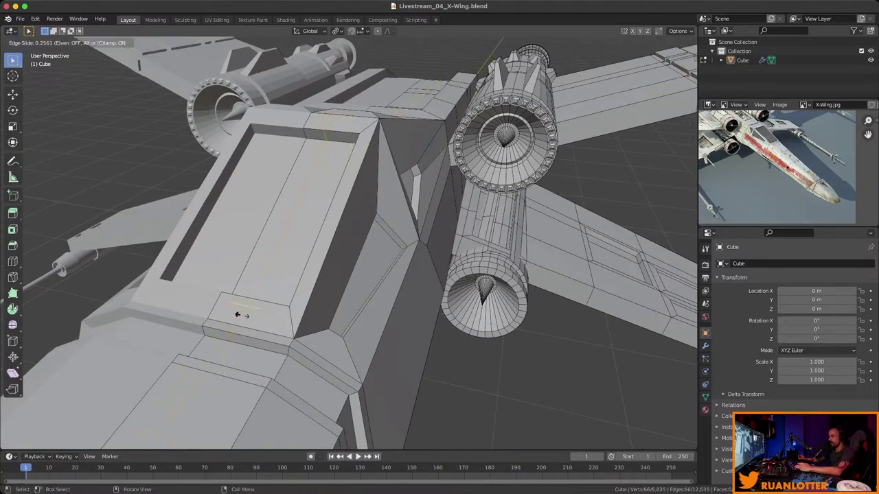
left_click(247, 316)
key("ctrl+r")
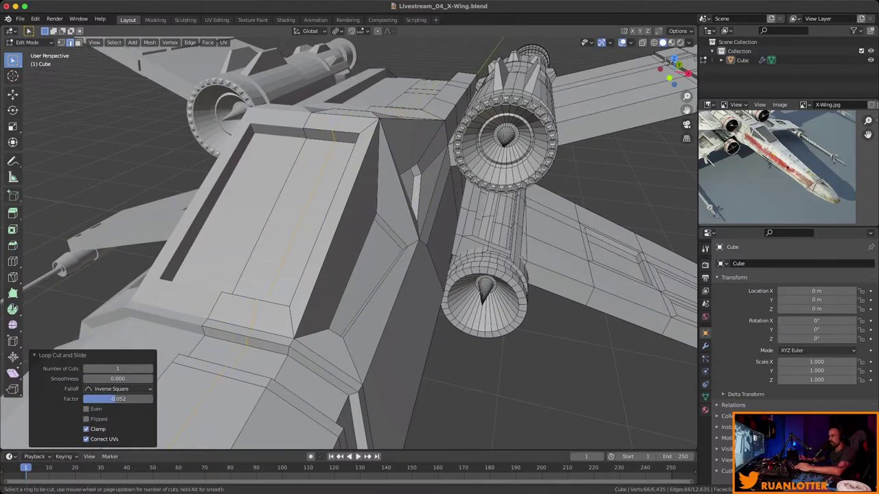
key("Escape")
left_click(150, 368)
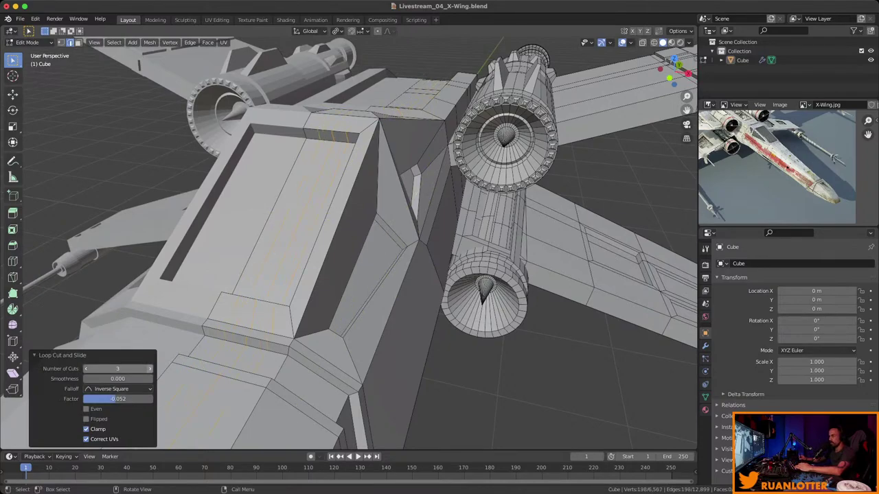
key("ctrl+r")
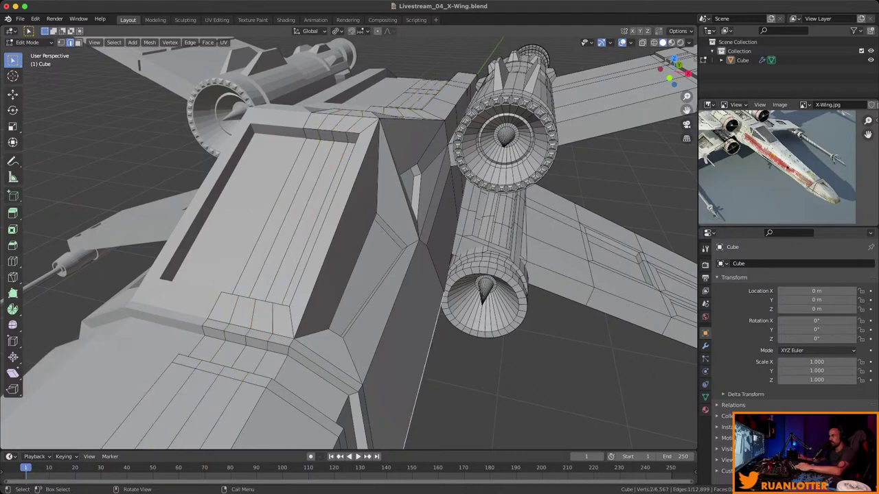
left_click(332, 217)
right_click(332, 217)
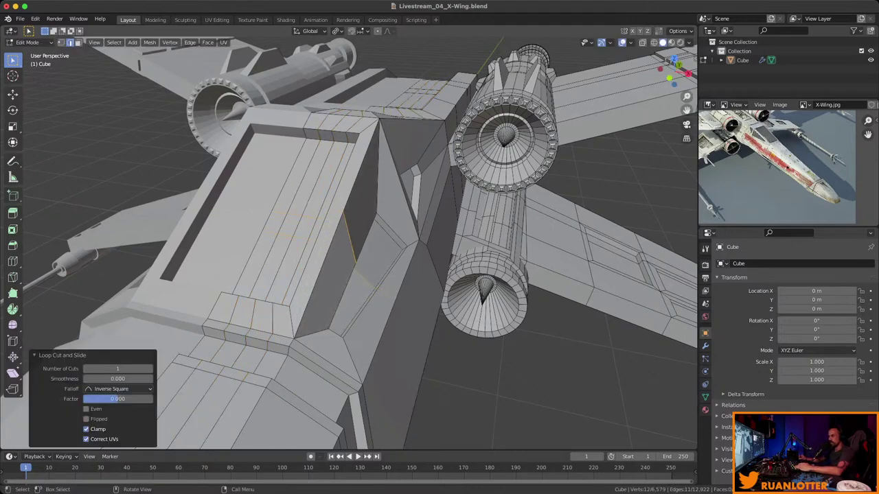
left_click_drag(117, 369, 134, 368)
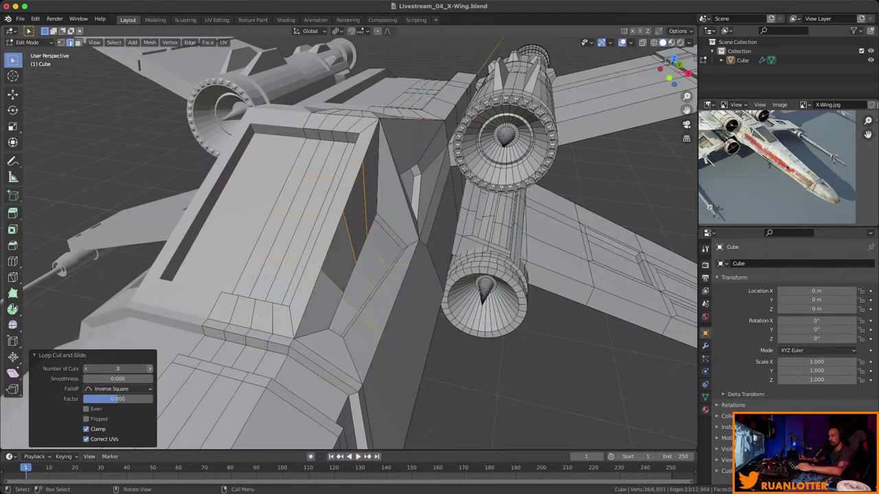
left_click(117, 369)
type("5")
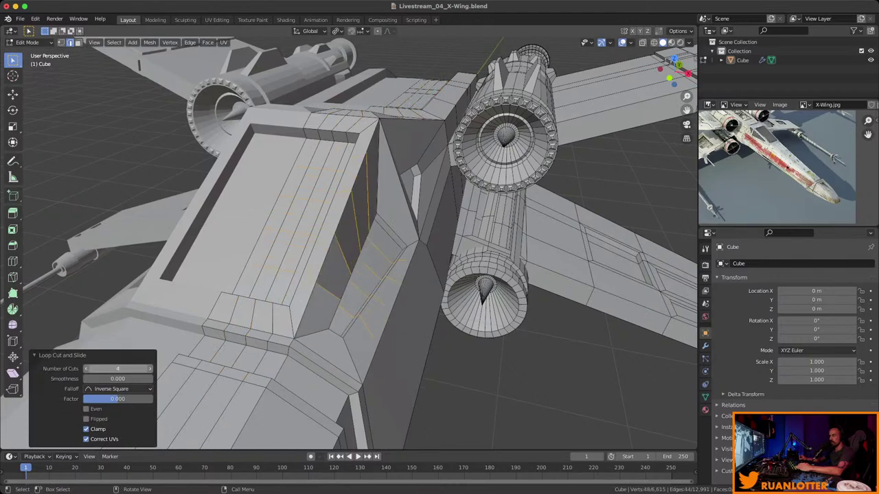
key("Return")
left_click(150, 369)
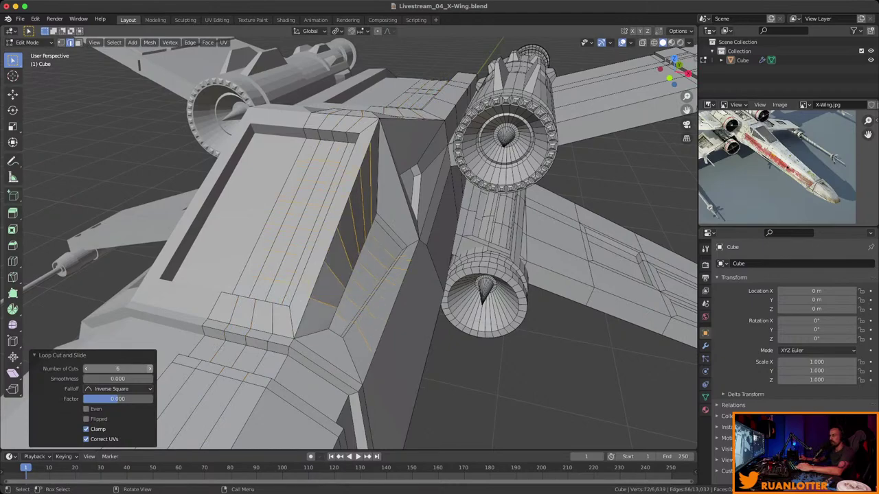
Undo the loop cuts and snap the 3D cursor to the rear panel face's centre.
left_click(344, 240)
middle_click_drag(343, 241, 274, 227)
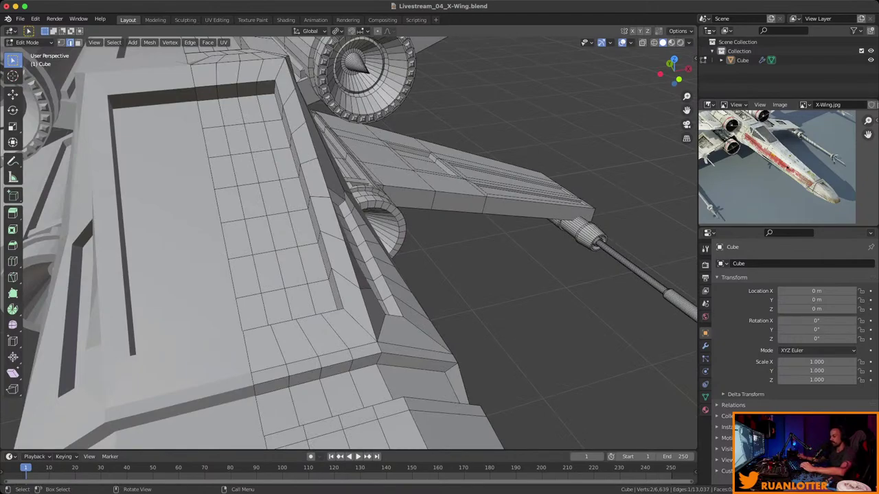
key("ctrl+z")
key("ctrl+z")
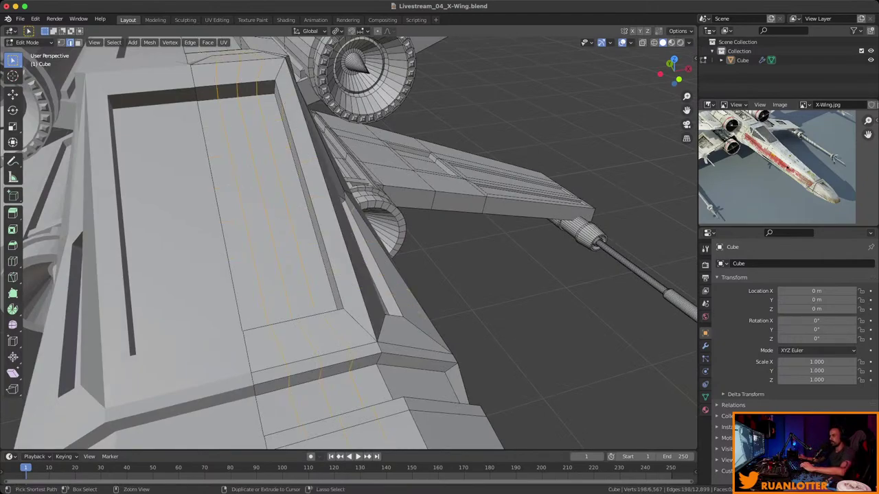
middle_click_drag(343, 241, 343, 288)
key("3")
left_click(314, 302)
key("shift+s")
key("2")
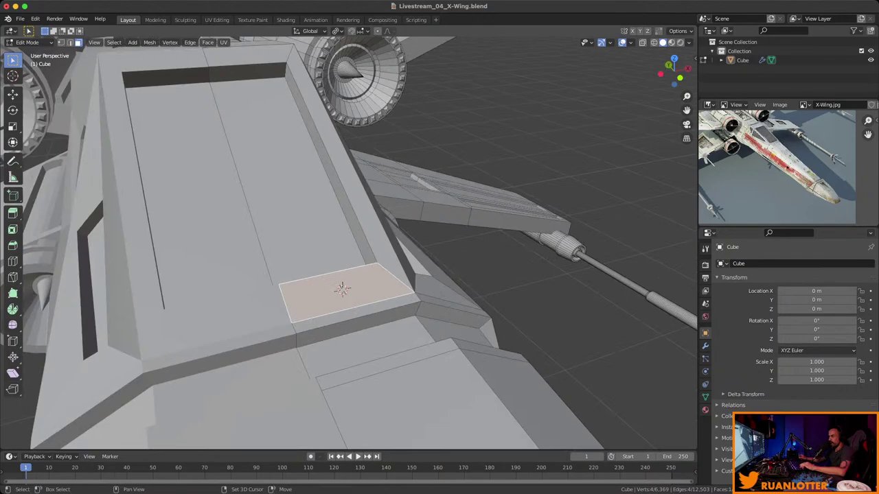
Add a UV sphere and shrink it, then undo the addition.
key("shift+a")
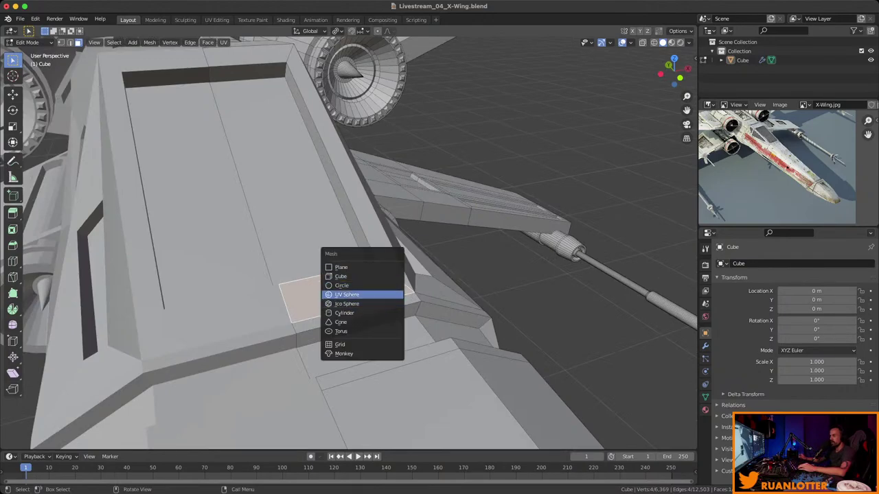
left_click(350, 295)
key("s")
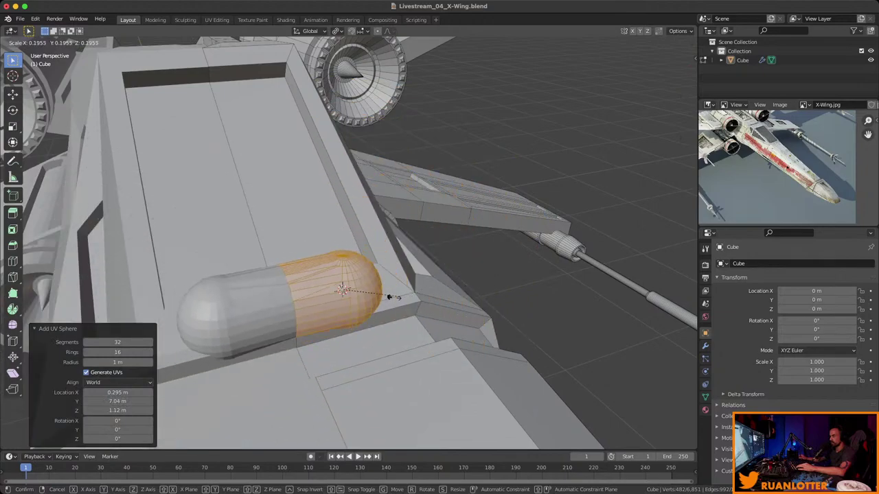
left_click(343, 291)
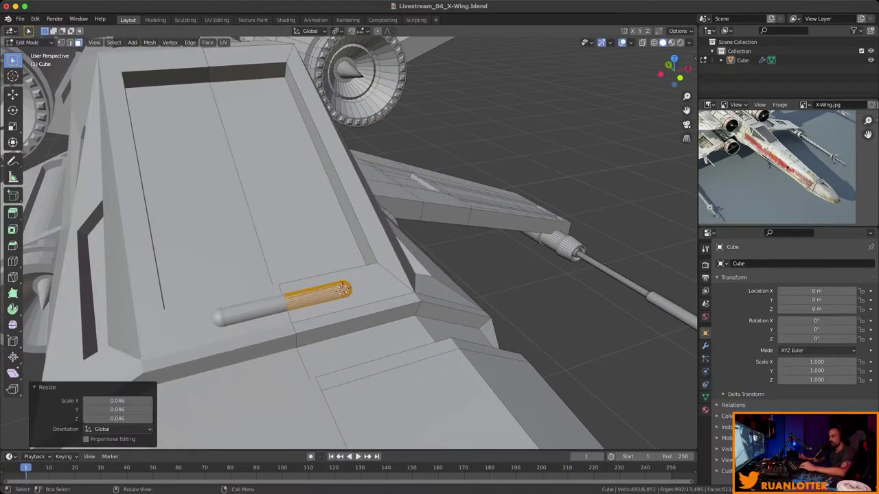
key("ctrl+z")
key("ctrl+z")
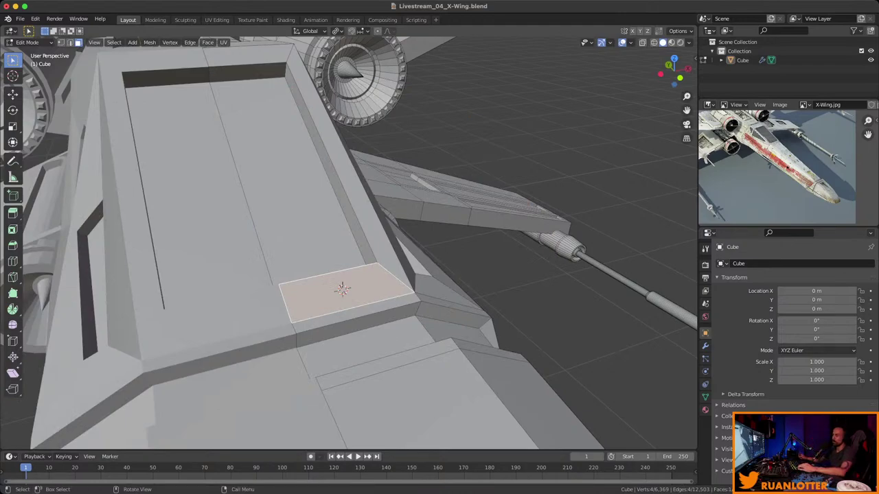
In Object Mode, add a UV sphere as a separate object and scale it to about 0.042.
middle_click_drag(348, 243, 398, 278)
key("Tab")
scroll(425, 261, "up", 4)
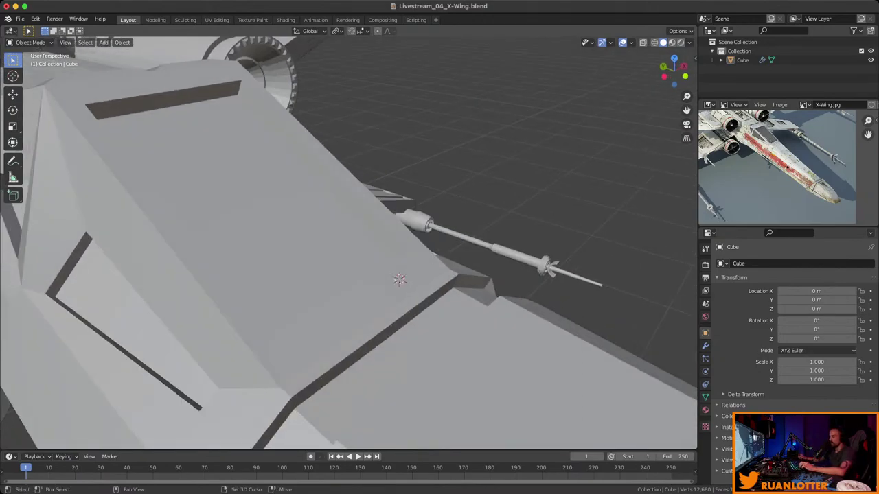
key("shift+a")
mouse_move(520, 268)
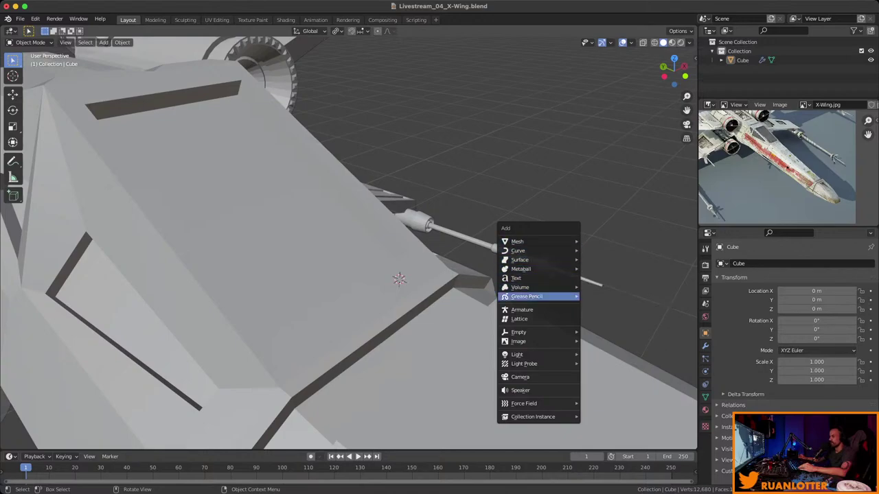
mouse_move(521, 241)
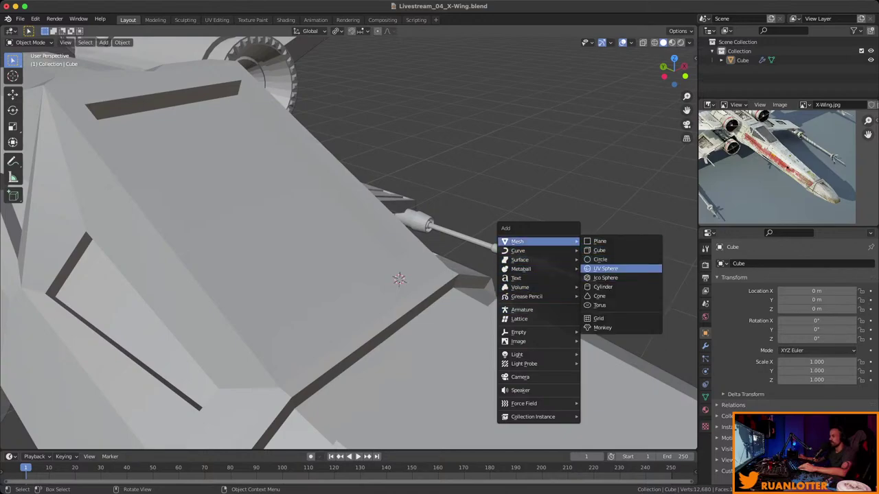
left_click(606, 269)
key("s")
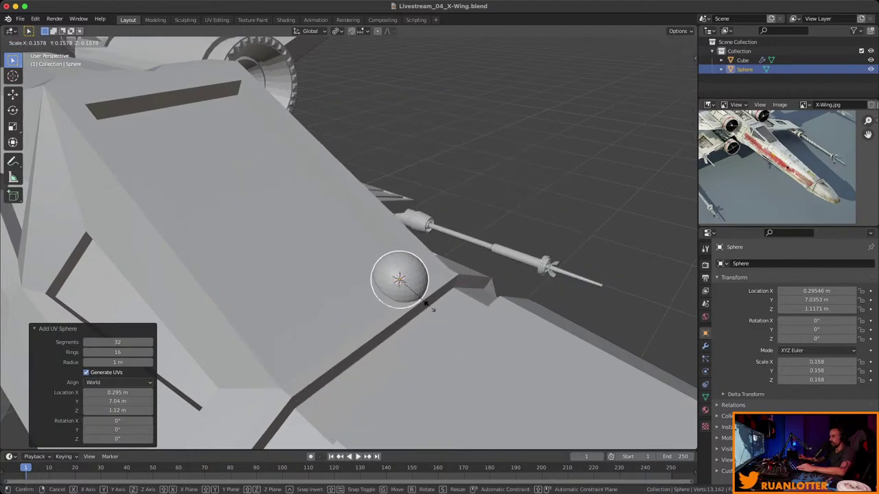
left_click(424, 276)
key("s")
left_click(468, 259)
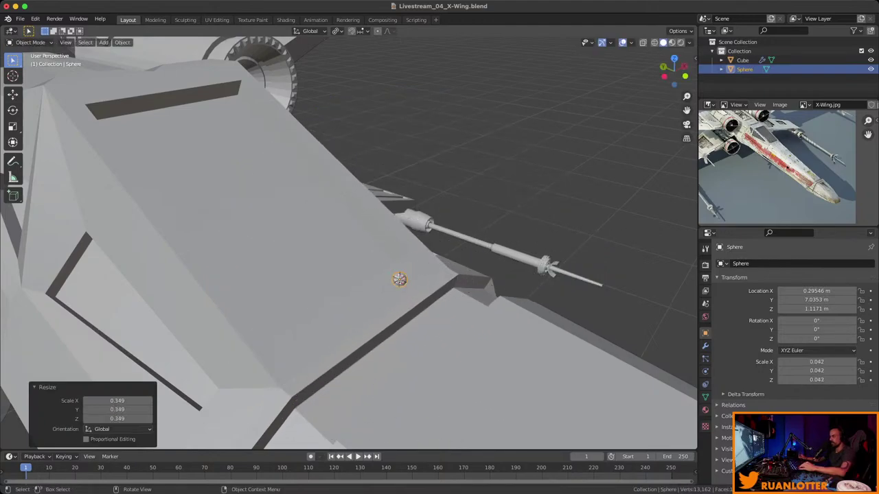
Reselect the small sphere and shrink it further to 0.025.
middle_click_drag(468, 258, 323, 257)
key("alt+a")
scroll(347, 265, "up", 4)
left_click(398, 295)
middle_click_drag(399, 295, 378, 281)
key("s")
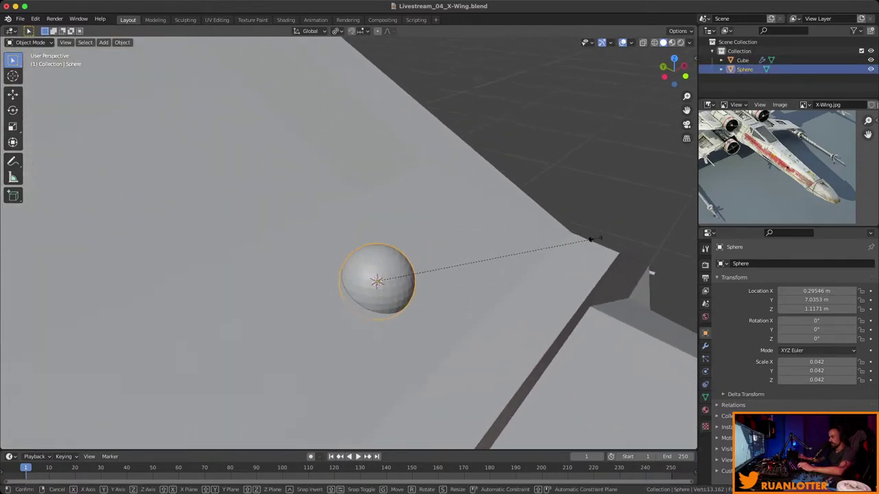
left_click(502, 262)
Lower the sphere along Z so it sits half-sunk on the wing panel as a dome.
middle_click_drag(503, 262, 481, 226)
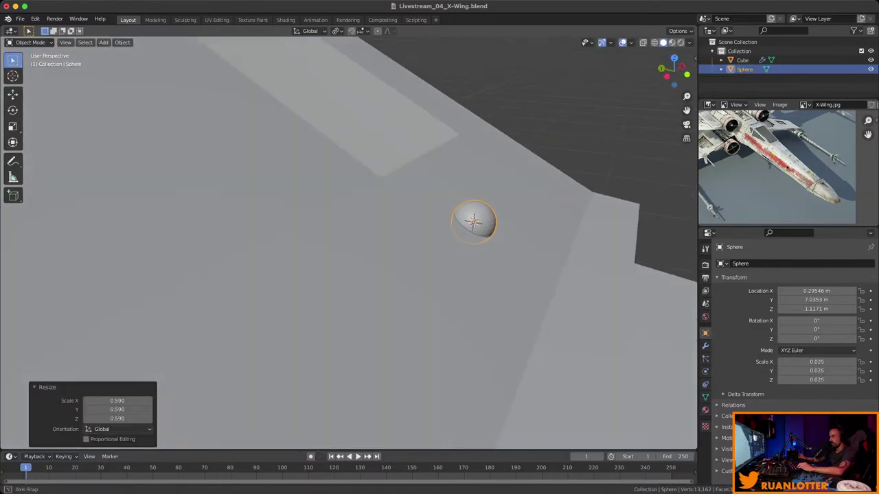
key("g")
key("z")
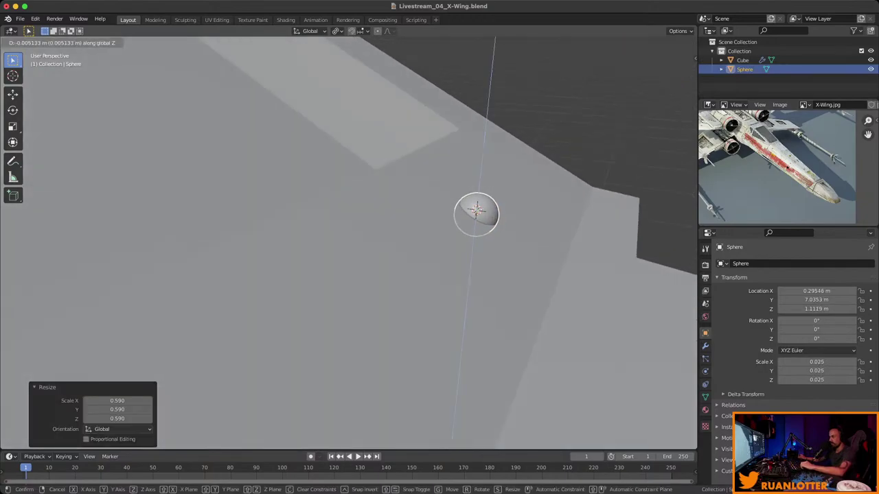
left_click(477, 220)
middle_click_drag(477, 220, 412, 193)
key("KP_Decimal")
middle_click_drag(349, 240, 569, 275, "ctrl")
Snap the 3D cursor to the world origin, reselect the sphere and save the file.
key("alt+a")
key("shift+s")
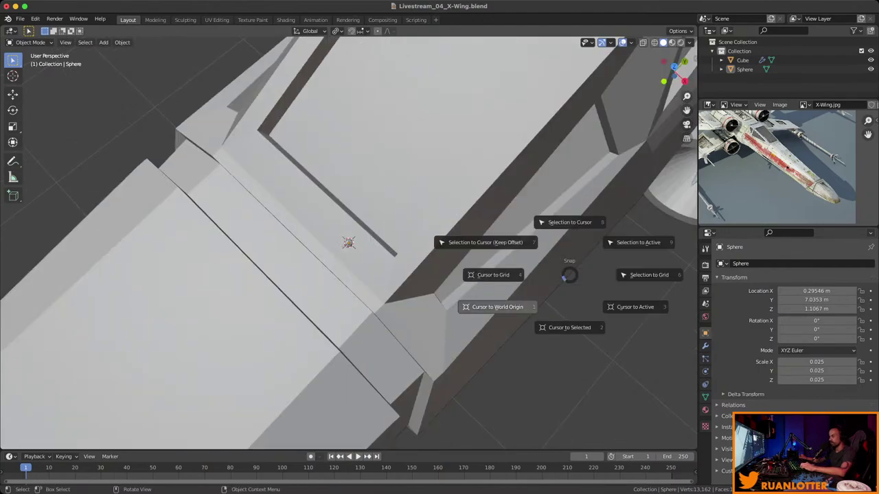
left_click(497, 307)
middle_click_drag(497, 307, 419, 261)
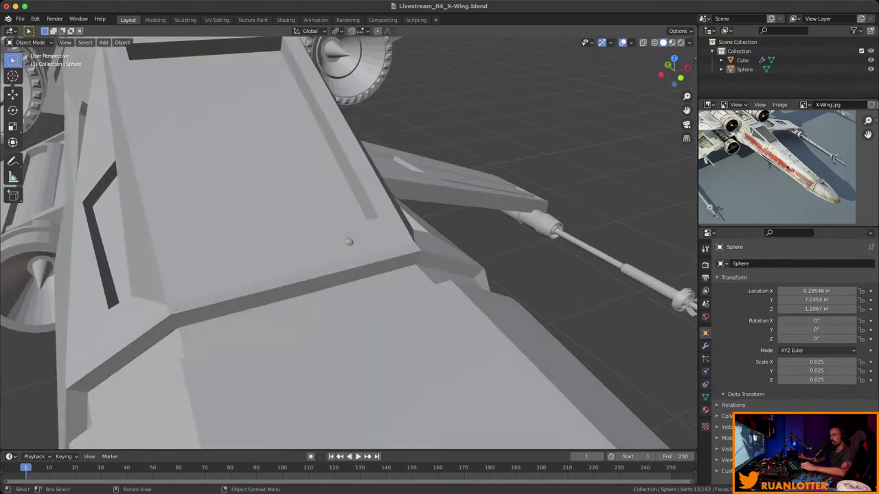
middle_click_drag(349, 241, 343, 261, "ctrl")
left_click(391, 264)
key("ctrl+s")
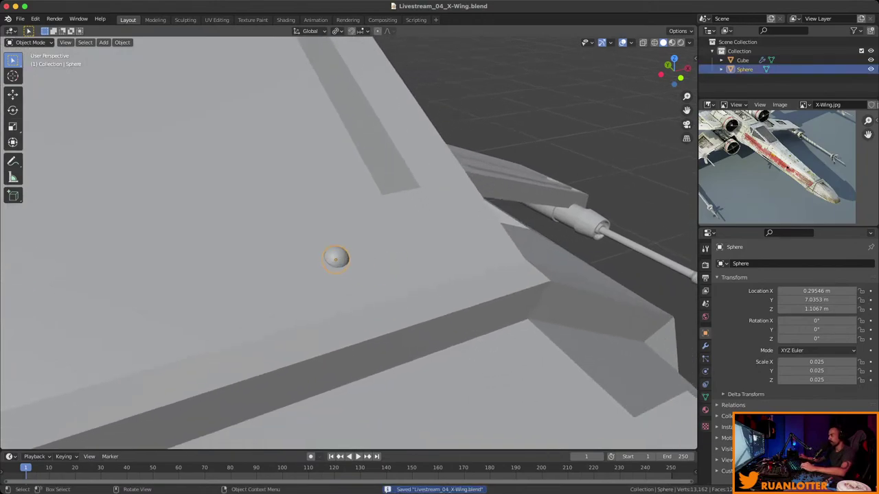
Give the sphere an Array modifier with Factor X 1.4 and Count 6.
left_click(705, 345)
left_click(796, 263)
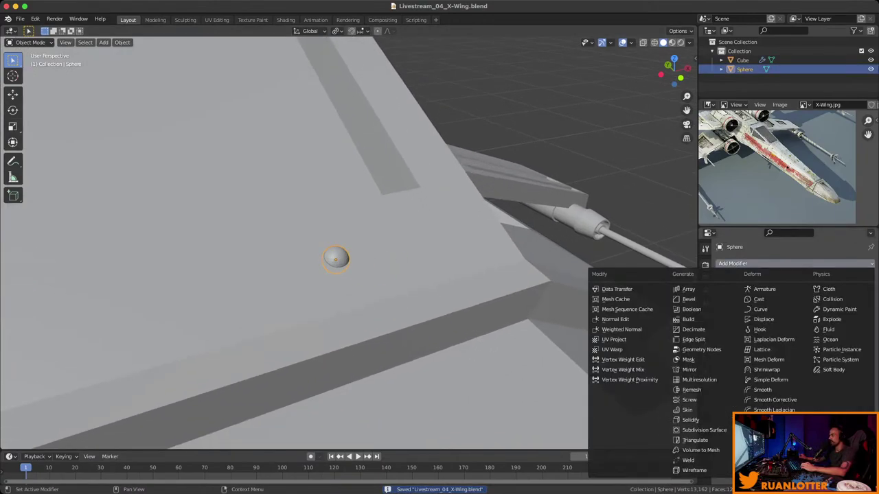
left_click(686, 289)
middle_click_drag(349, 261, 440, 284)
left_click(861, 332)
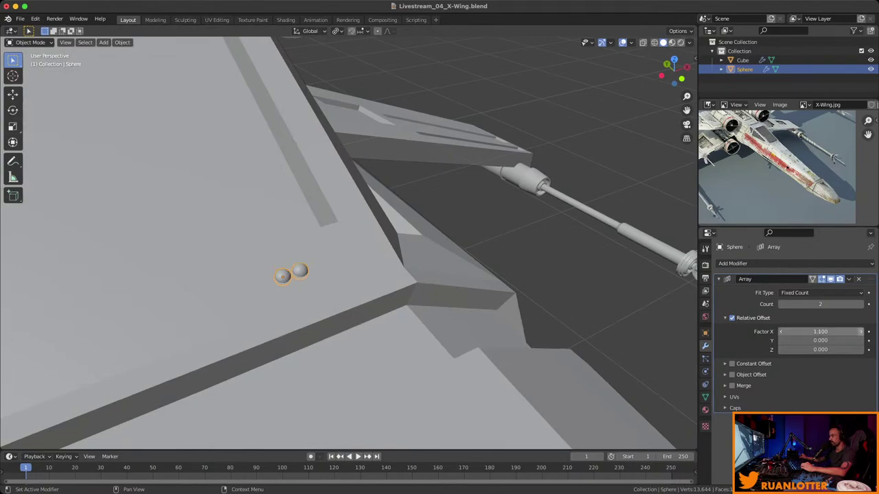
left_click(860, 331)
left_click_drag(820, 304, 848, 304)
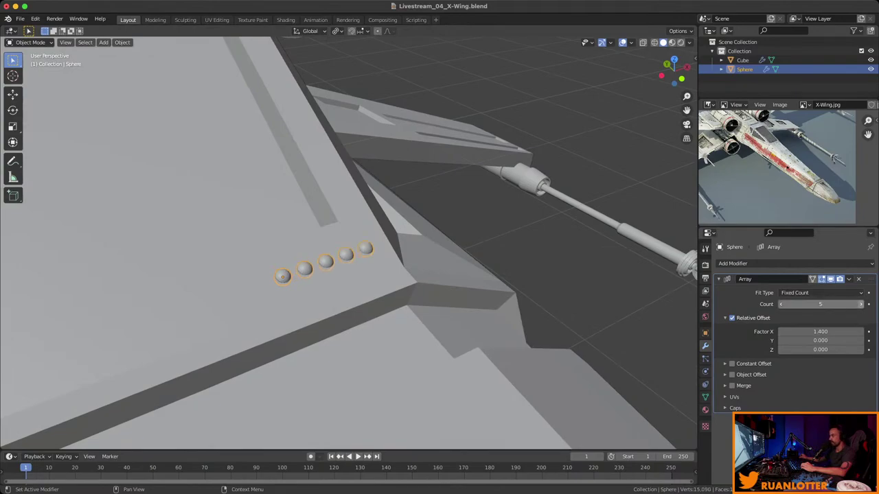
middle_click_drag(357, 261, 440, 229)
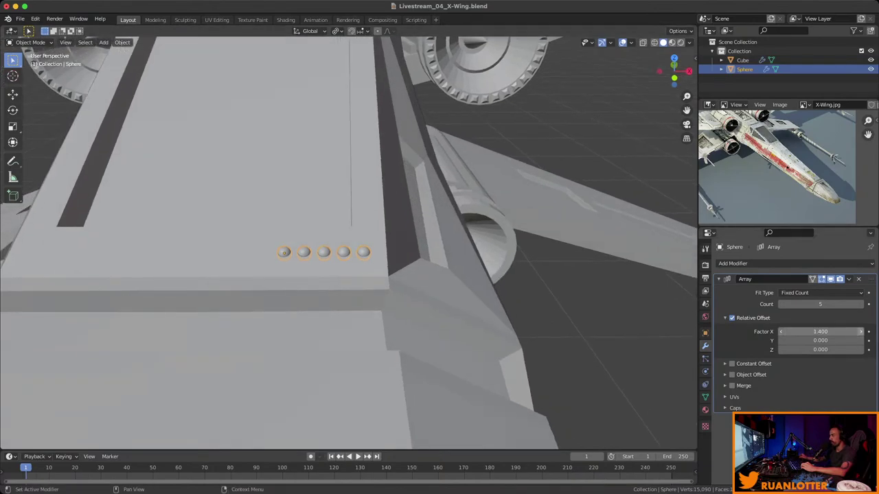
left_click(860, 304)
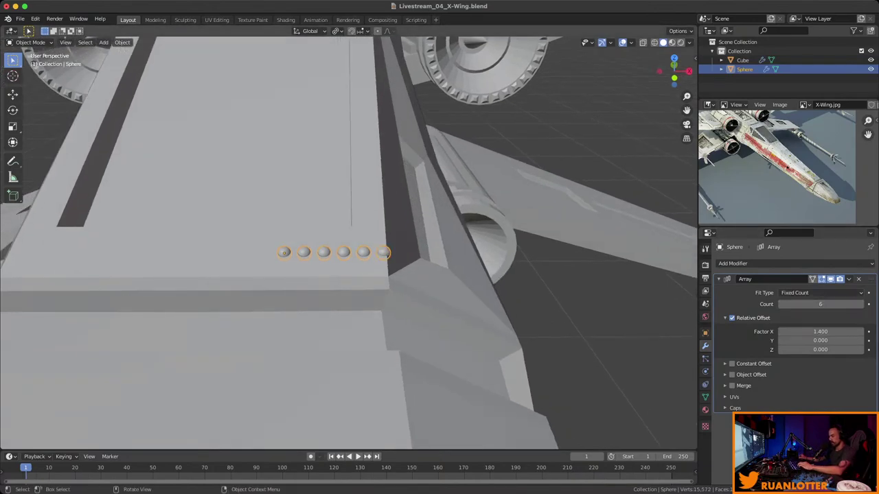
Slide the rivet row along X to line up with the panel edge.
key("g")
key("x")
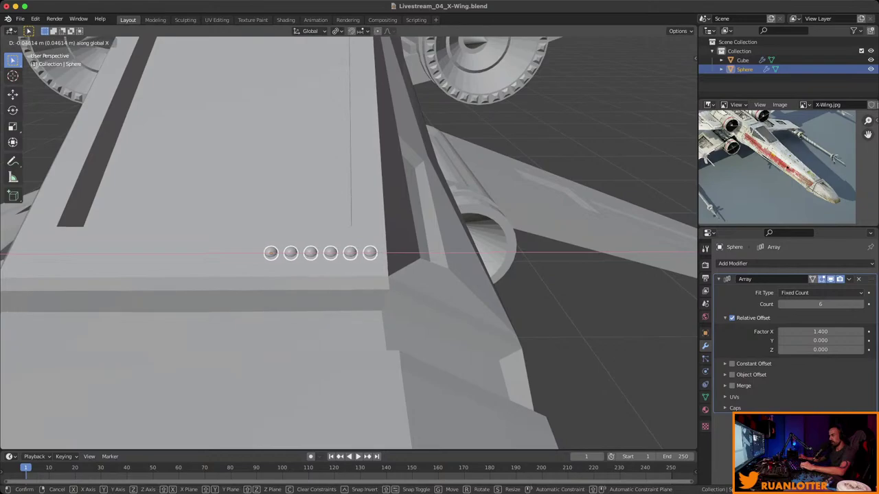
key("Return")
middle_click_drag(344, 240, 399, 220)
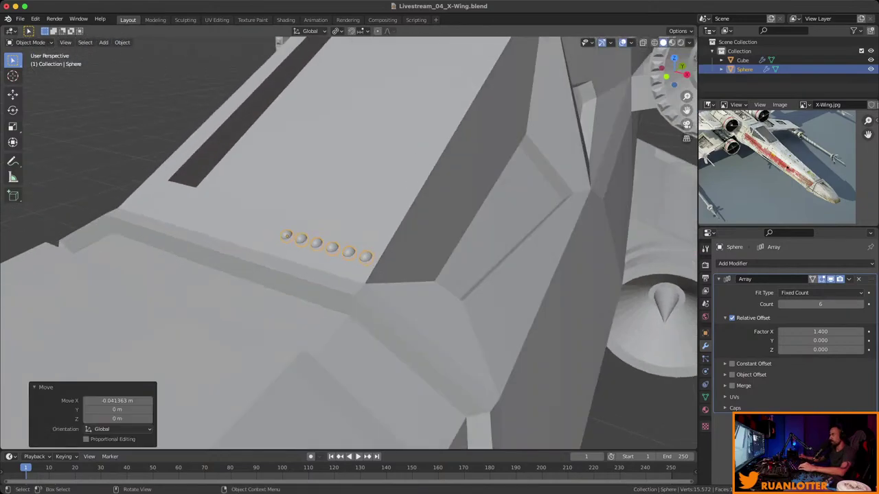
Apply the Array modifier, enter Edit Mode and pick a face on the last sphere.
left_click(849, 278)
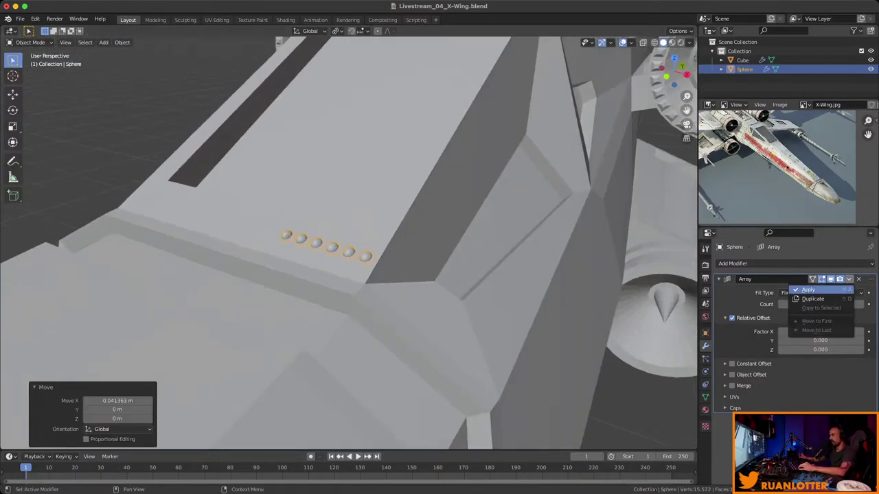
left_click(808, 289)
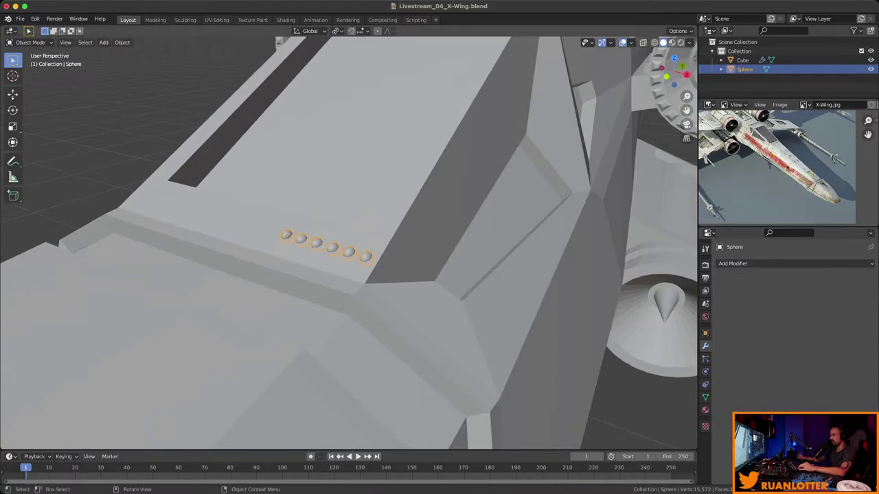
key("ctrl+z")
key("ctrl+shift+z")
middle_click_drag(343, 240, 412, 219)
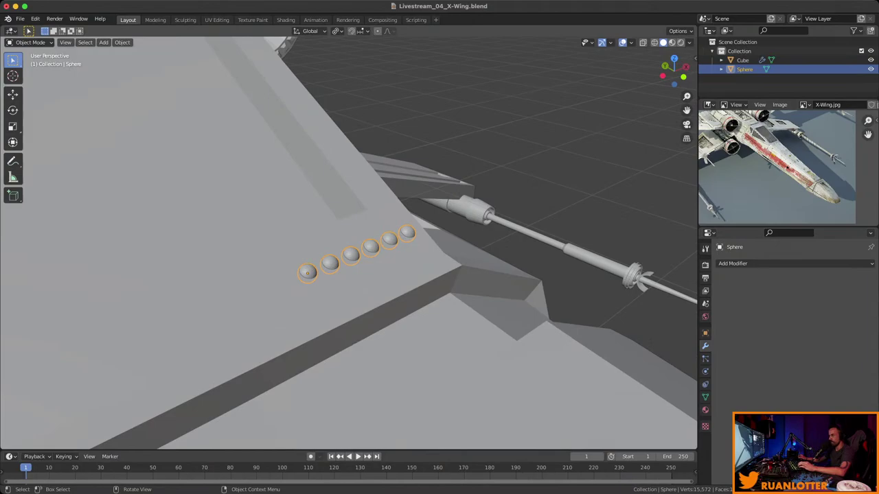
key("Tab")
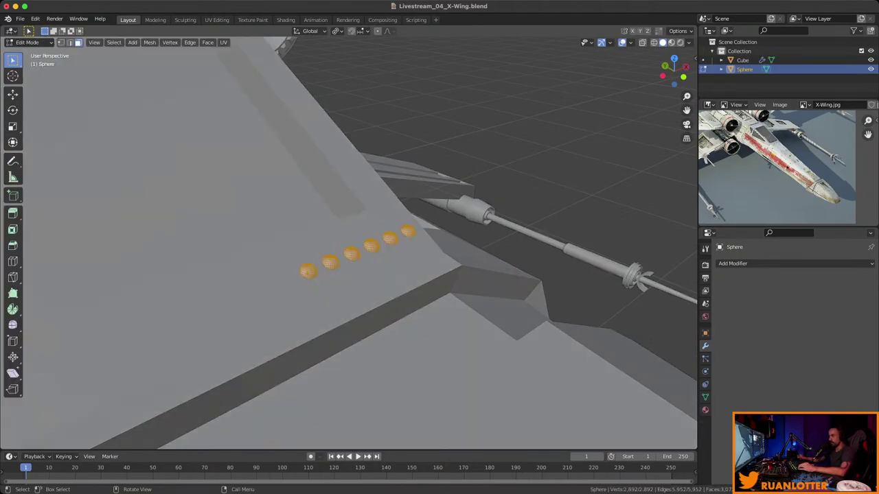
left_click(408, 232)
Separate the last sphere's linked geometry into Sphere.001 and select it in Object Mode.
key("ctrl+l")
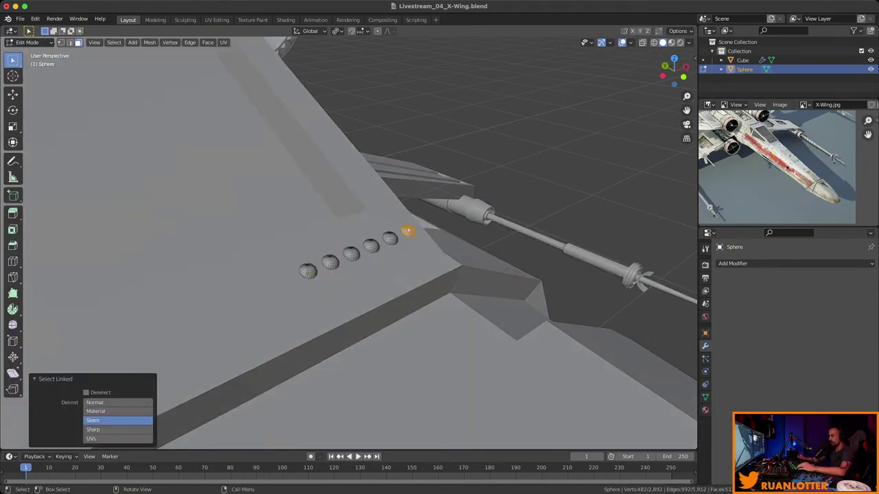
right_click(407, 232)
mouse_move(384, 380)
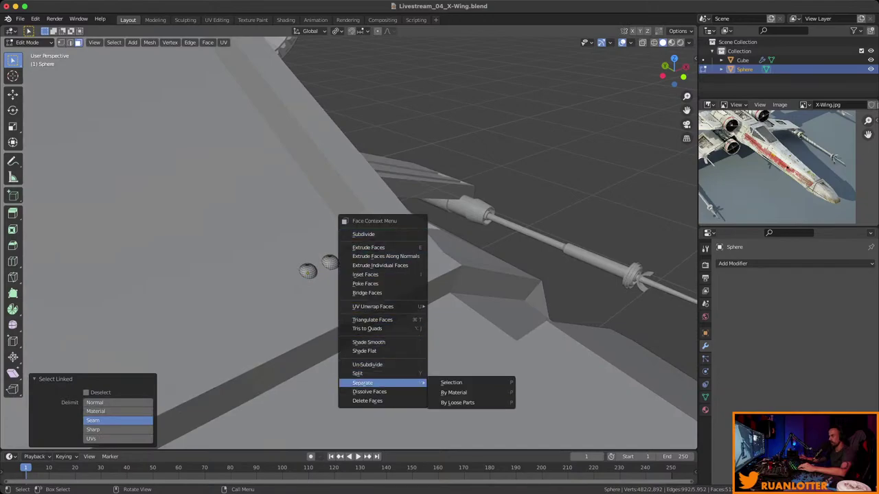
left_click(443, 381)
key("Tab")
middle_click_drag(408, 232, 425, 252)
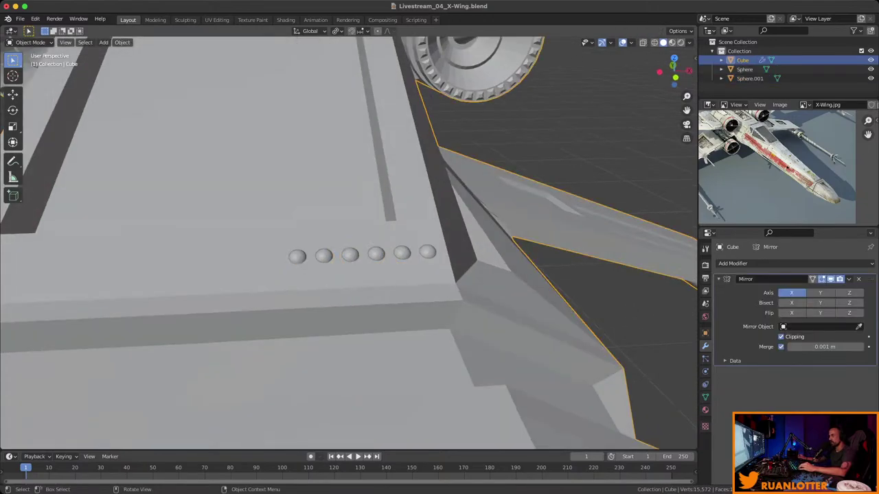
left_click(427, 253)
key("g")
key("Escape")
middle_click_drag(481, 245, 439, 209)
scroll(447, 210, "up", 3)
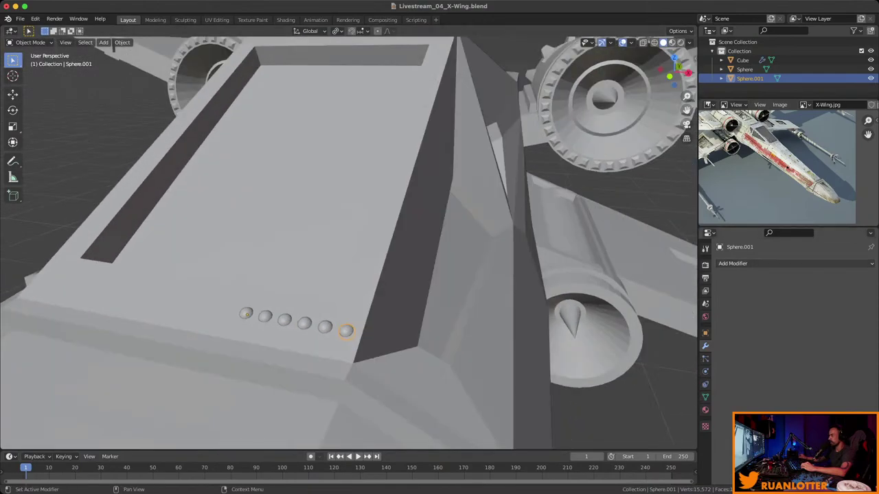
left_click(732, 263)
Add an Array modifier to Sphere.001 with Relative Offset X 0 and Y 1.4.
left_click(689, 289)
middle_click_drag(412, 240, 385, 234)
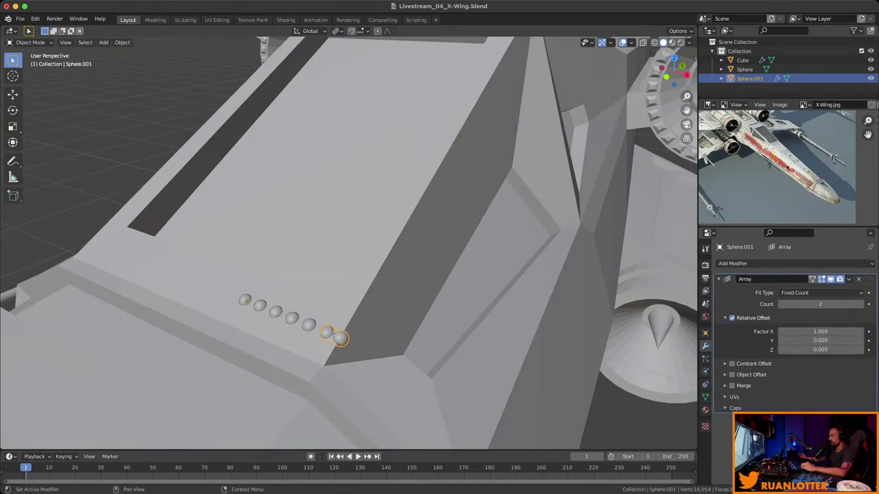
left_click(817, 332)
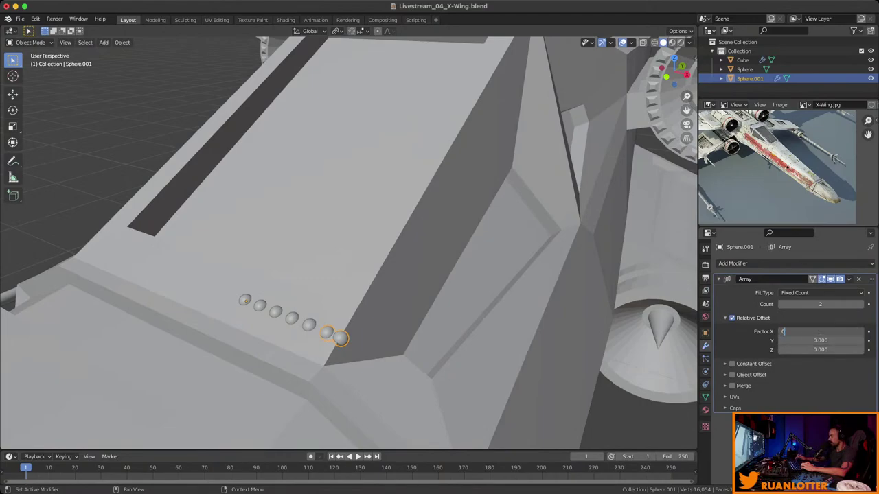
type("0")
key("Return")
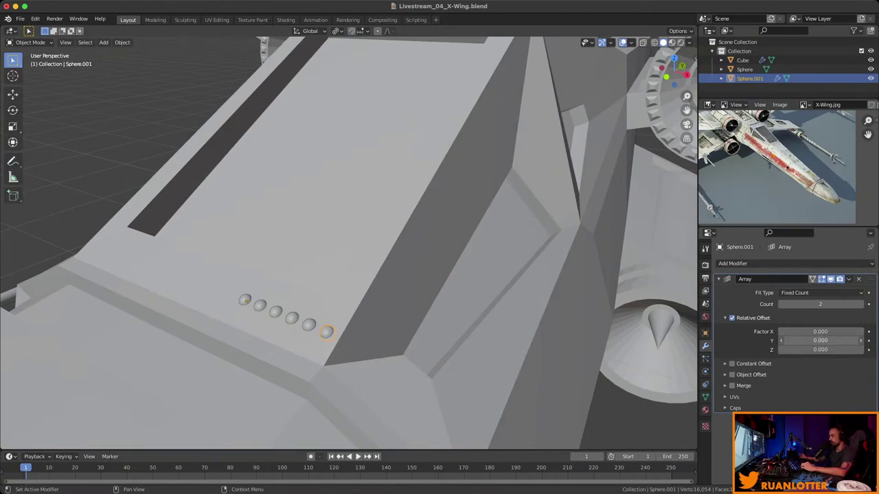
left_click_drag(821, 340, 852, 350)
left_click(821, 341)
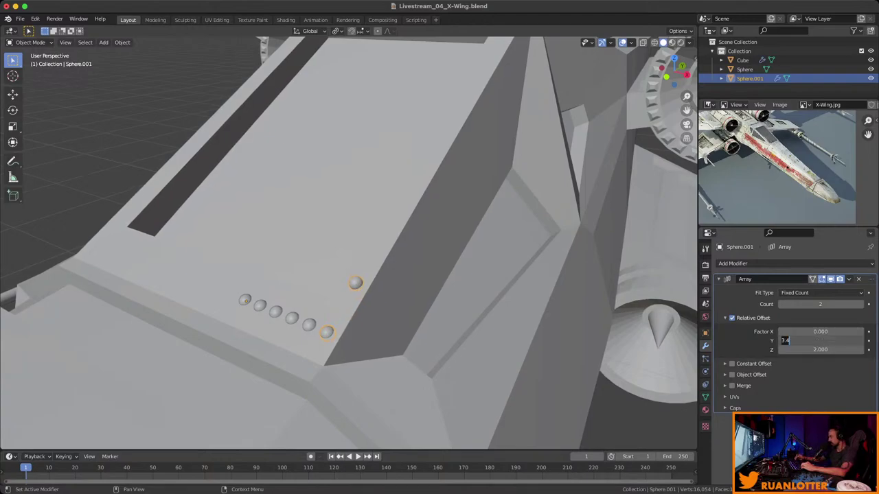
type("1.4")
key("Return")
Set the array's Z offset to 0.8 and extend it to 25 rivets.
middle_click_drag(384, 247, 439, 217)
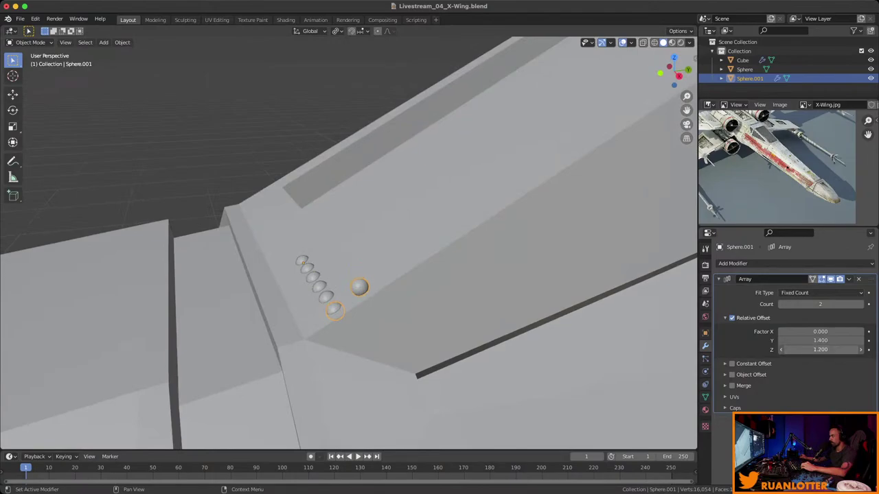
left_click(861, 349)
left_click_drag(820, 305, 867, 304)
middle_click_drag(344, 275, 446, 241)
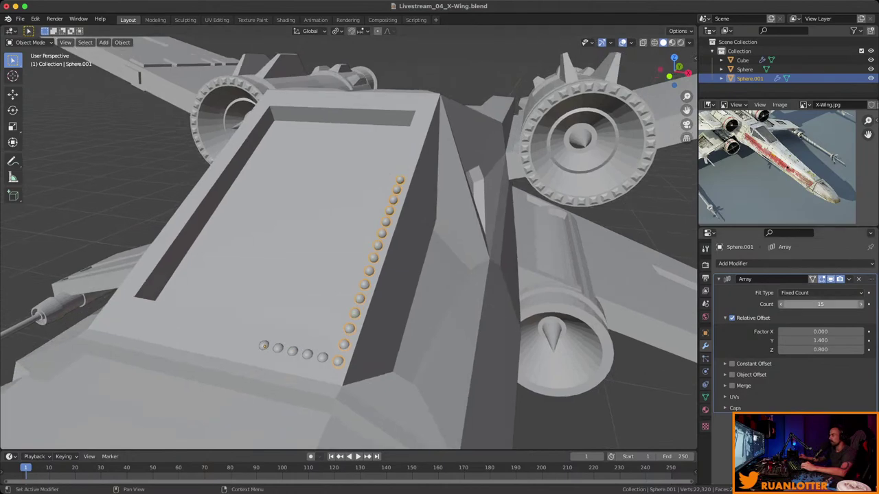
left_click_drag(820, 304, 858, 304)
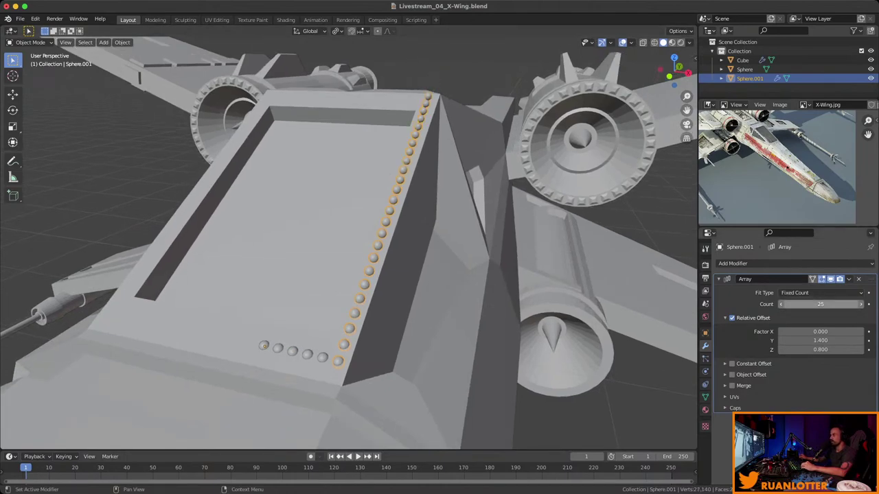
middle_click_drag(343, 275, 480, 267)
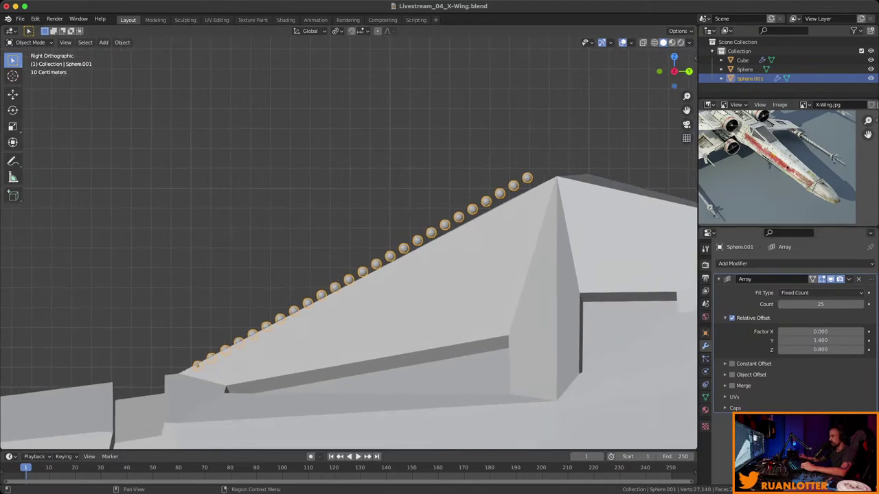
Refine Sphere.001's array Z offset from 0.7 to 0.74 and check the rivet row.
mouse_move(821, 350)
left_mouse_down()
mouse_move(848, 350)
mouse_move(820, 350)
left_mouse_up()
left_click(821, 349)
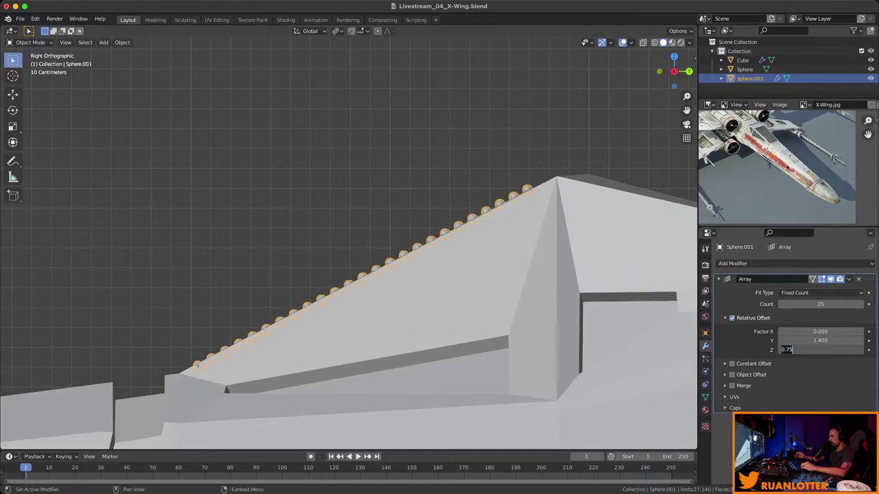
type("0.7")
key("Return")
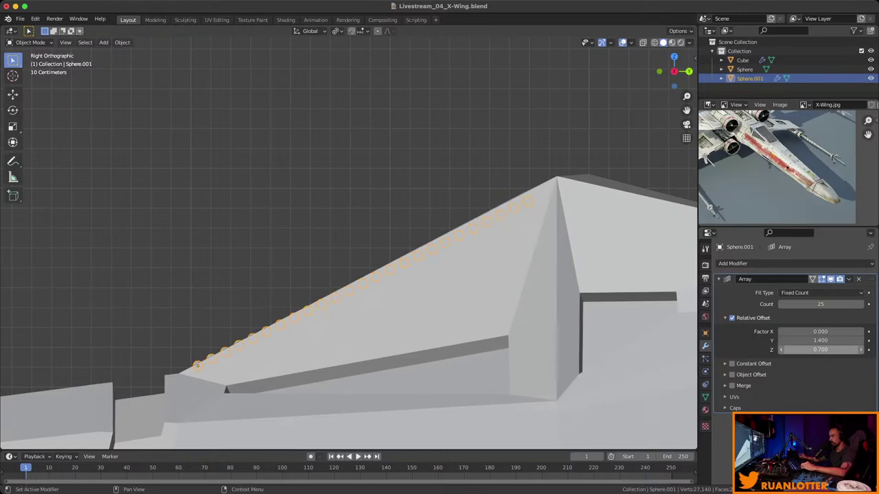
left_click(821, 349)
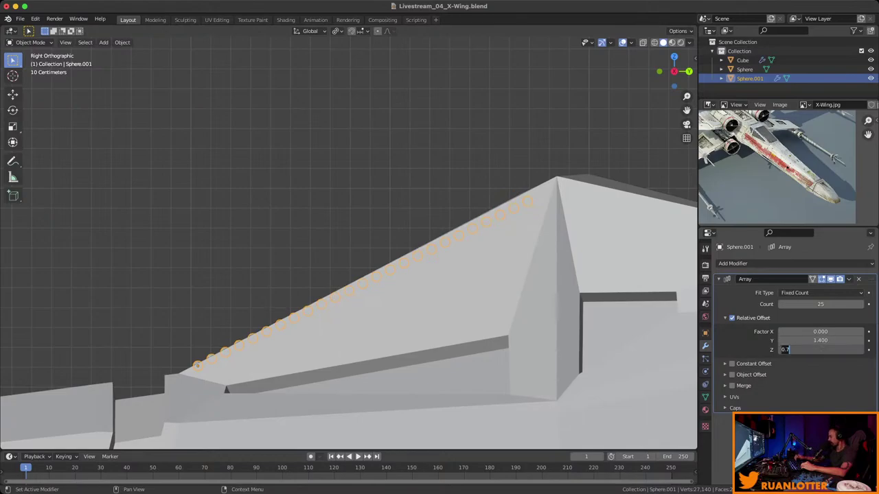
type(".74")
key("Return")
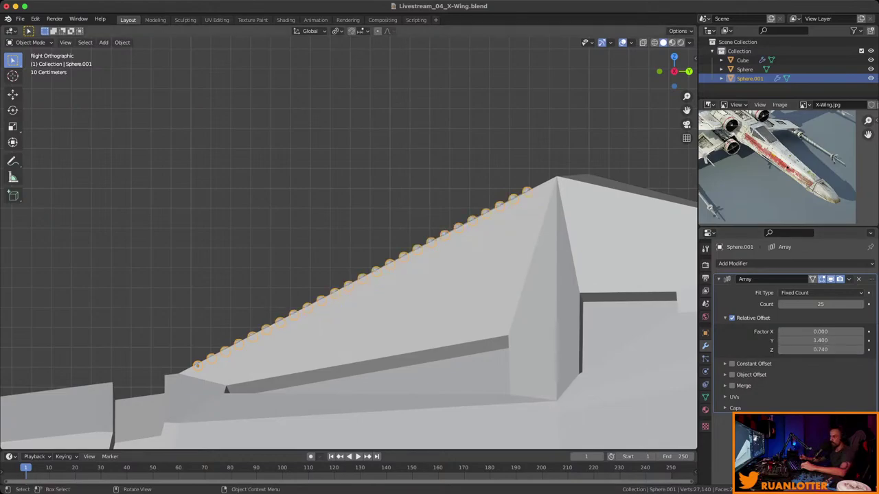
scroll(198, 365, "down", 5)
mouse_move(198, 364)
middle_mouse_down()
mouse_move(309, 337)
mouse_move(425, 322)
mouse_move(426, 302)
mouse_move(384, 289)
middle_mouse_up()
key("Tab")
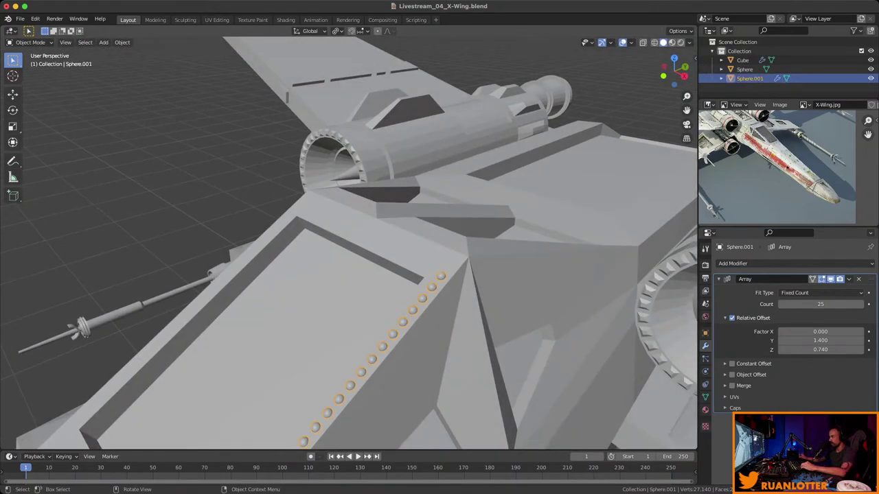
key("Tab")
Apply Sphere.001's Array modifier to make the rivets real geometry.
left_click(849, 279)
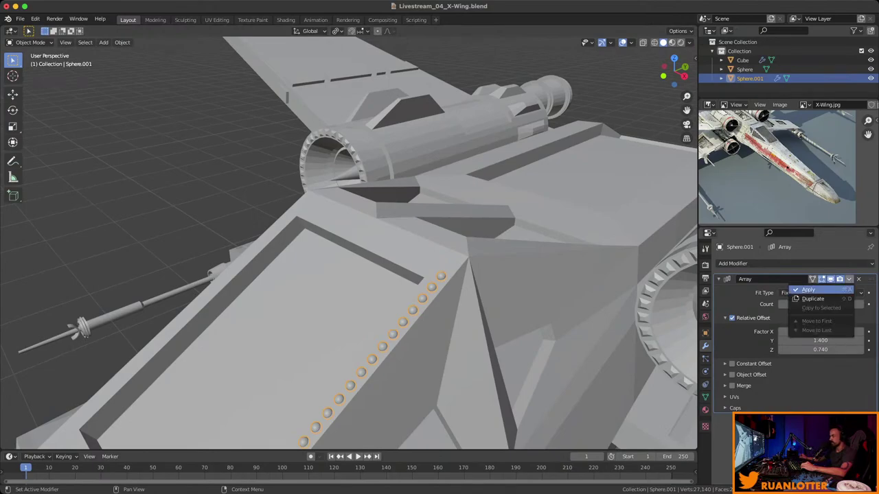
left_click(807, 289)
middle_click_drag(385, 288, 316, 237)
key("ctrl+z")
key("ctrl+shift+z")
Separate the top rivet into its own object, Sphere.002, back in Object Mode.
key("Tab")
key("ctrl+l")
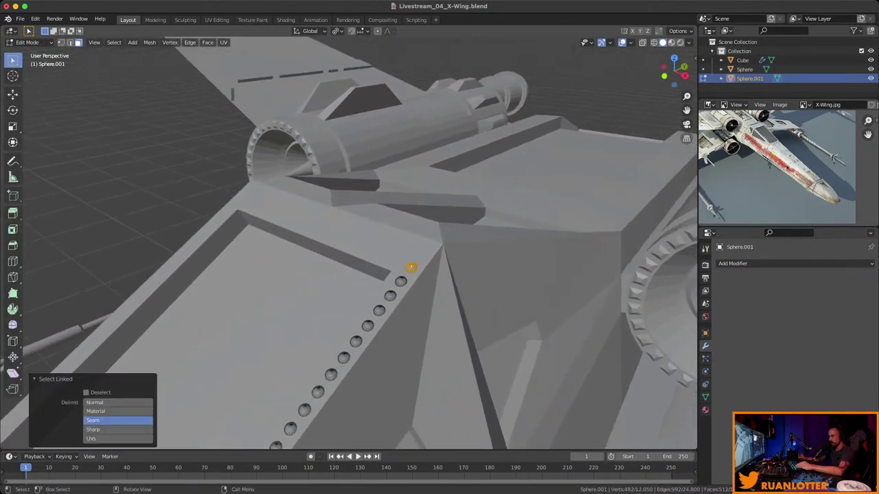
middle_click_drag(370, 268, 360, 262)
right_click(361, 262)
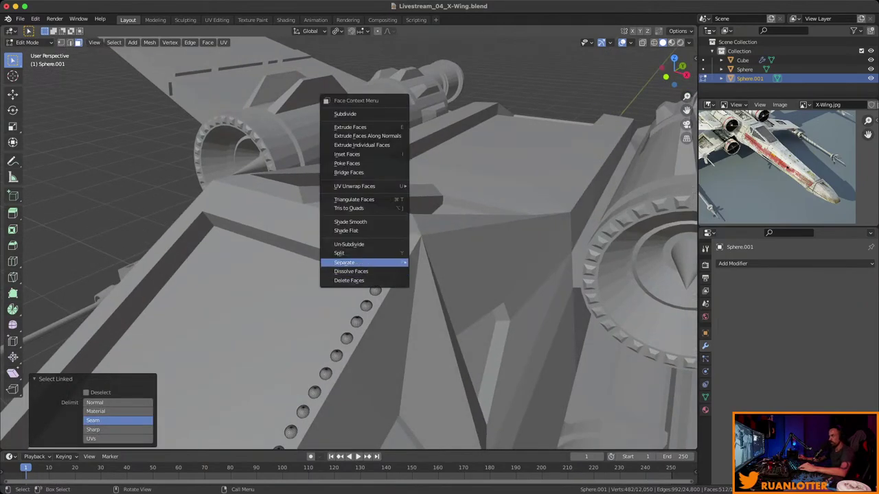
mouse_move(371, 262)
left_click(432, 262)
key("Tab")
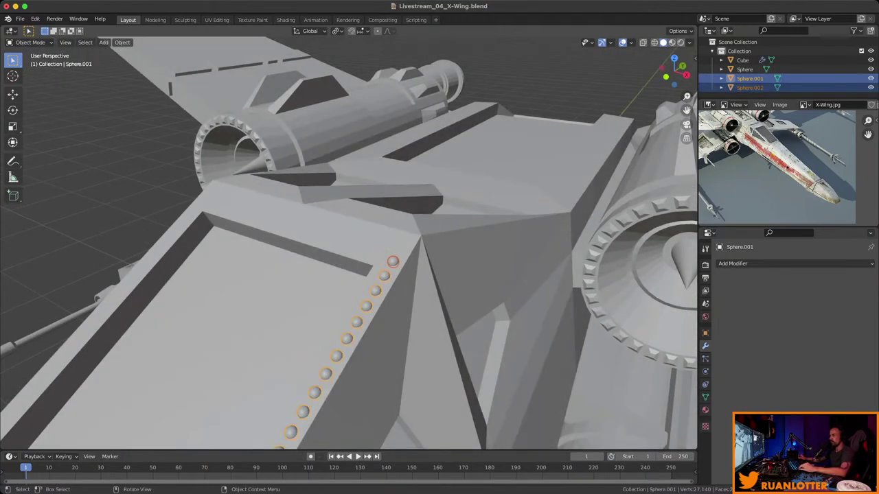
left_click(742, 60)
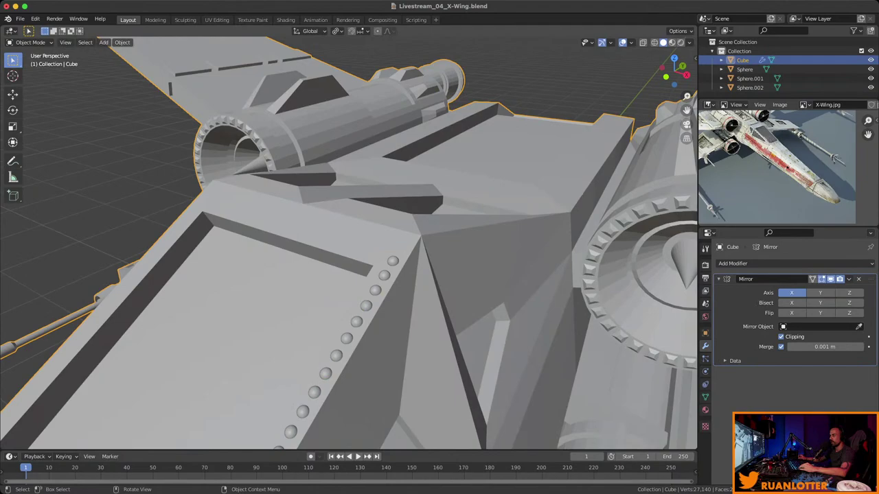
Select Sphere.002 and set its array's Factor X offset to -1.4.
left_click(750, 87)
middle_click_drag(344, 240, 385, 226)
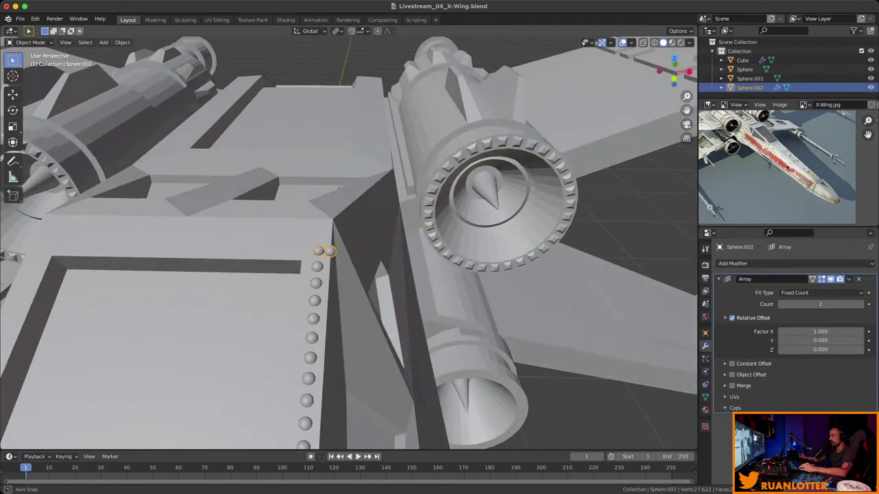
left_click_drag(820, 331, 796, 331)
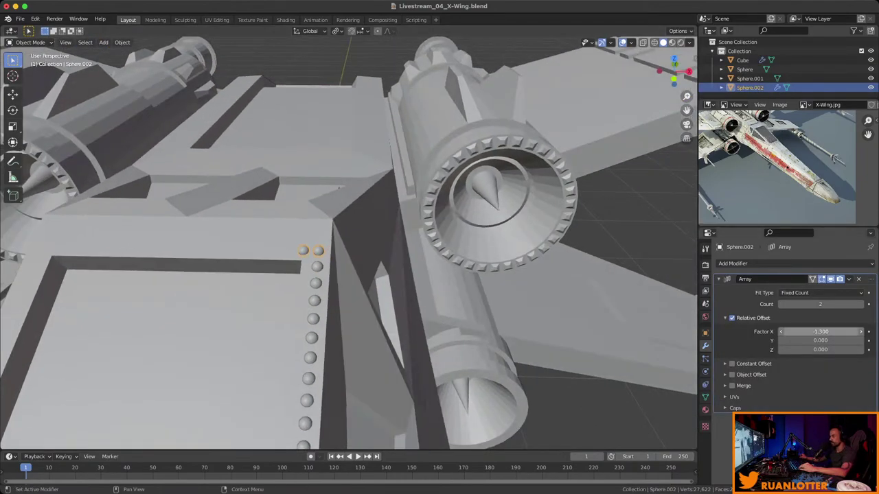
left_click(797, 332)
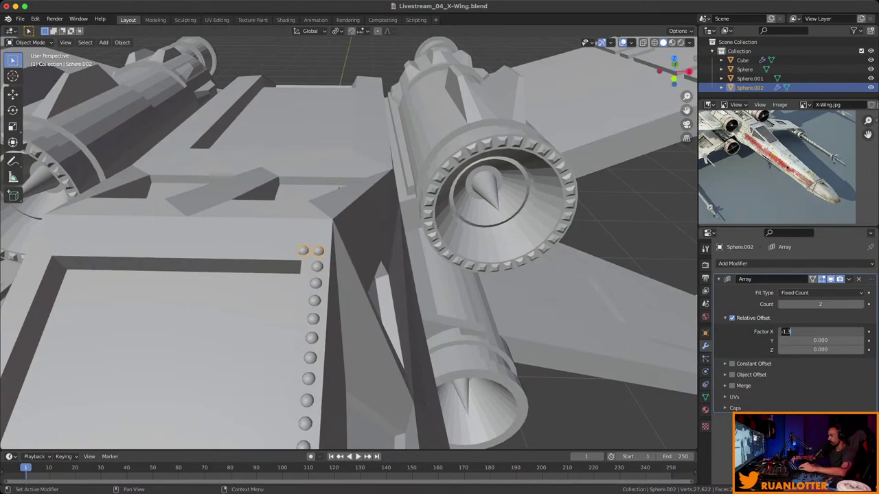
type("-1.4")
key("Return")
Set the array count to 8 rivets along the panel's top edge.
left_click(860, 304)
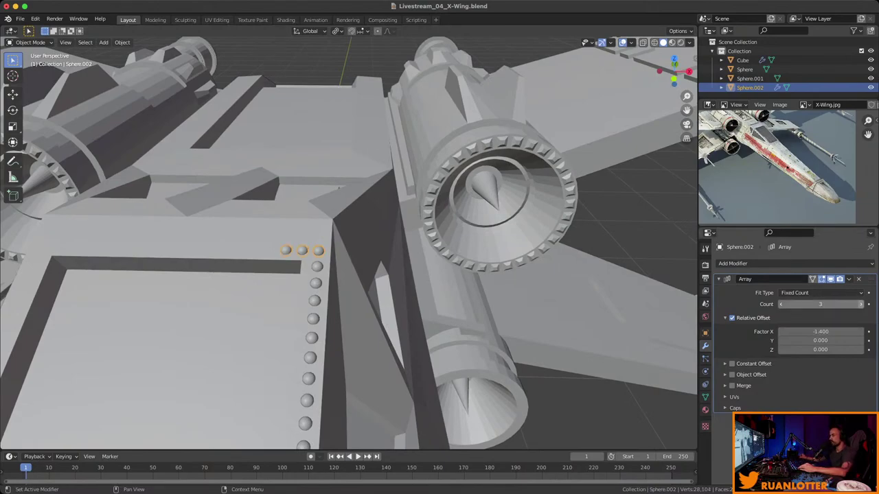
left_click_drag(821, 304, 841, 304)
middle_click_drag(344, 275, 398, 254)
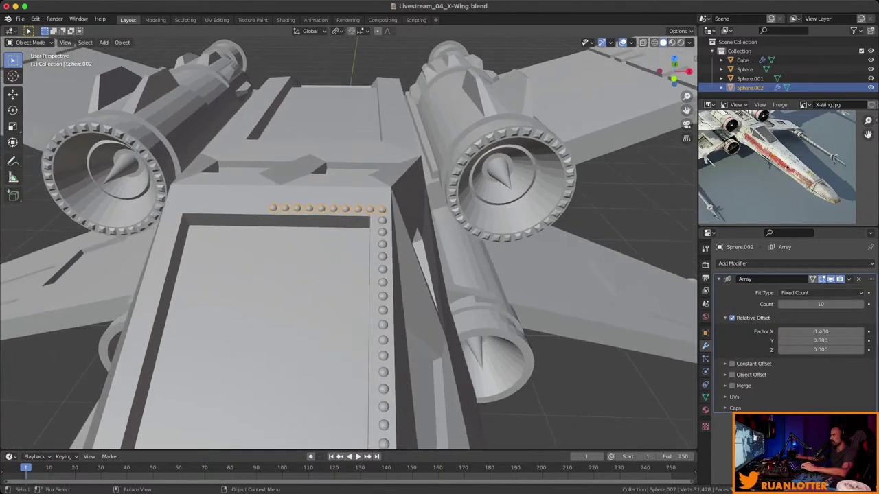
key("KP_1")
scroll(349, 243, "down", 3)
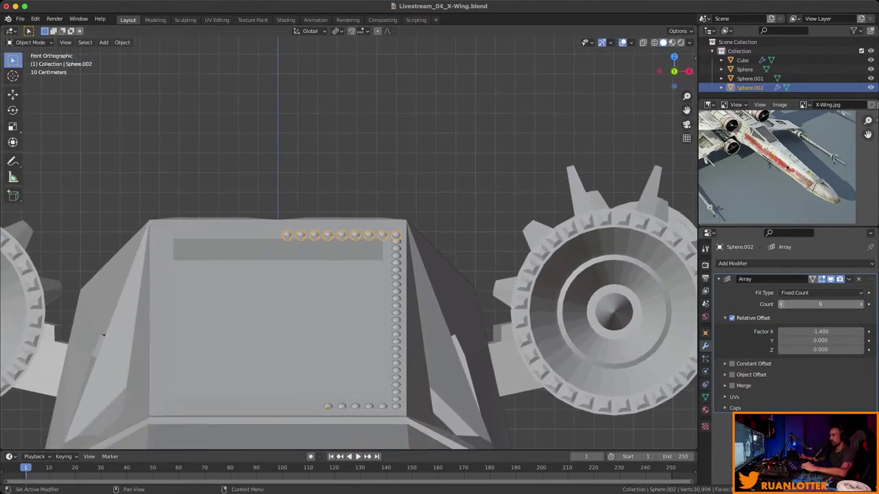
left_click(782, 304)
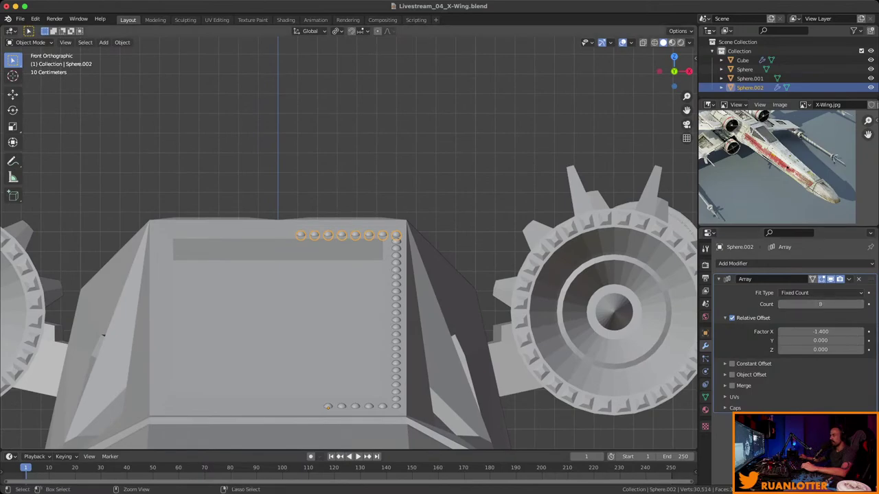
scroll(349, 243, "down", 1)
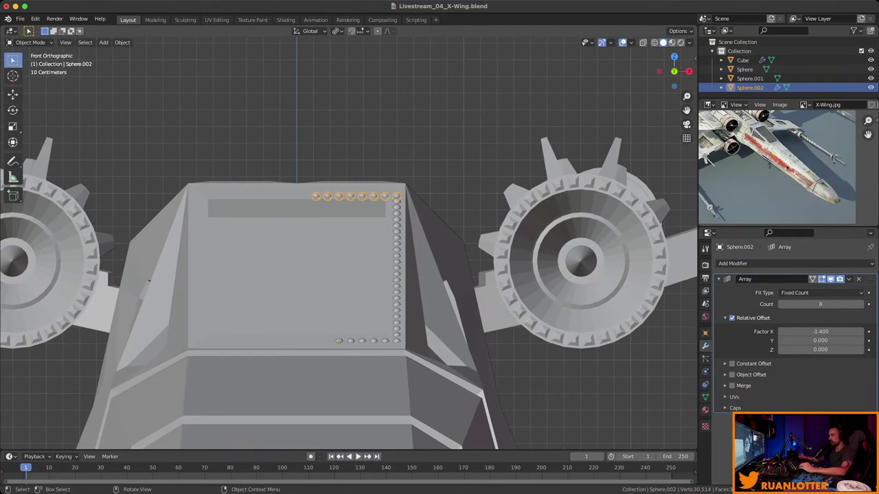
middle_click_drag(149, 281, 206, 371)
Separate the leftmost bottom rivet of Sphere into its own object.
left_click(355, 350)
key("Tab")
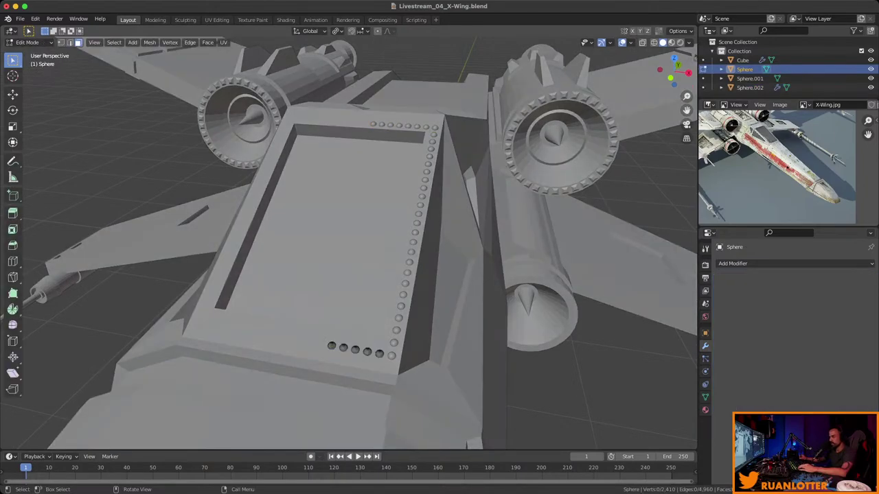
key("a")
key("alt+a")
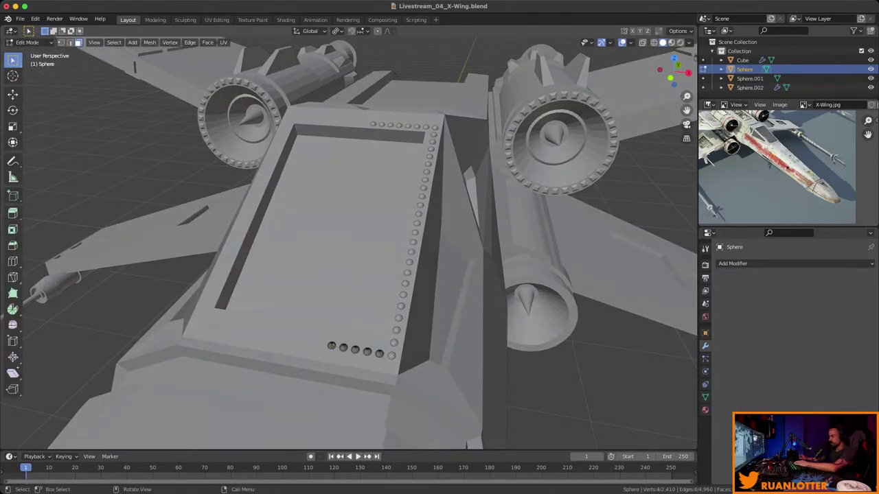
key("l")
right_click(305, 347)
mouse_move(304, 347)
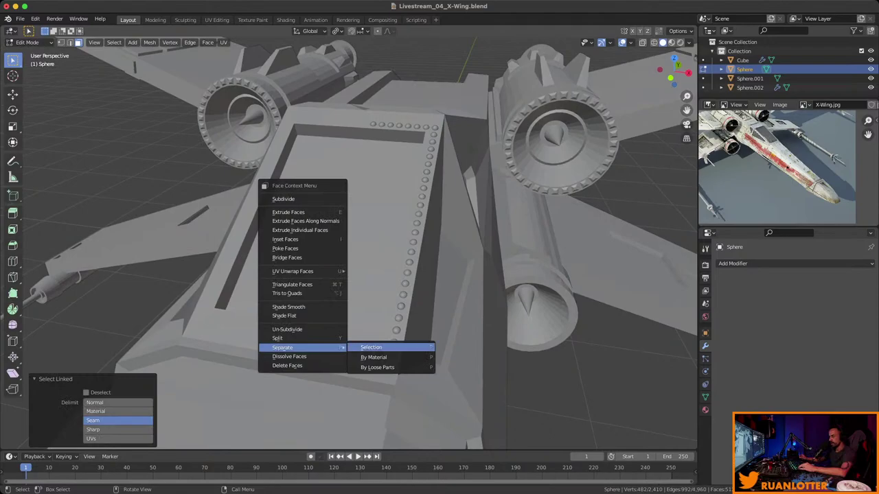
left_click(391, 348)
key("Tab")
Add an Array modifier to the separated rivet with an X offset factor of -1.4.
middle_click_drag(349, 240, 352, 333)
left_click(742, 60)
left_click(359, 289)
left_click(733, 263)
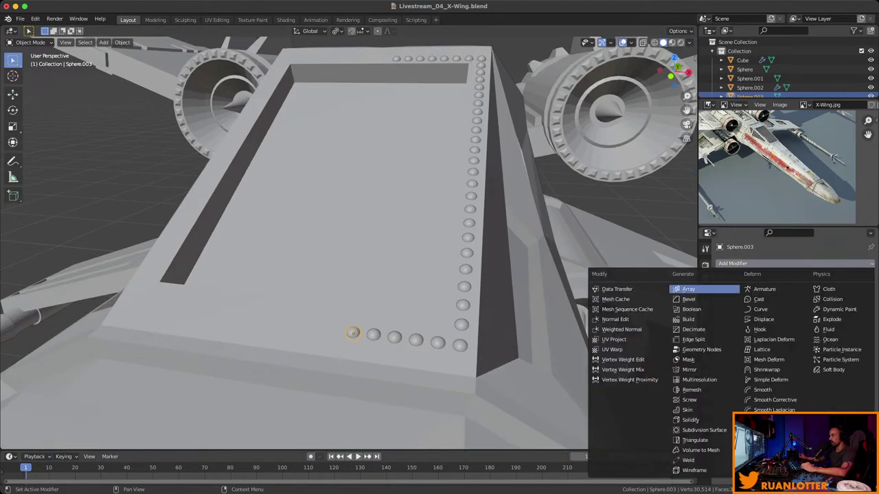
left_click(678, 289)
double_click(821, 332)
type("1.0")
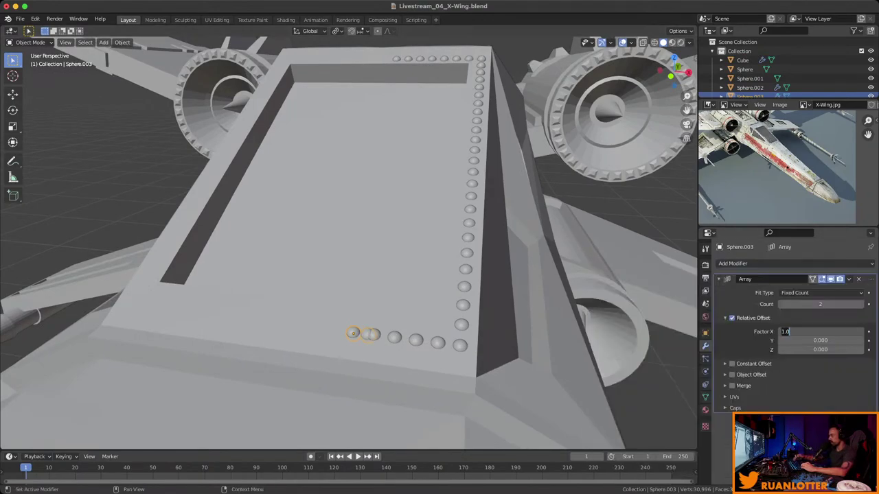
type("-1.4")
key("Return")
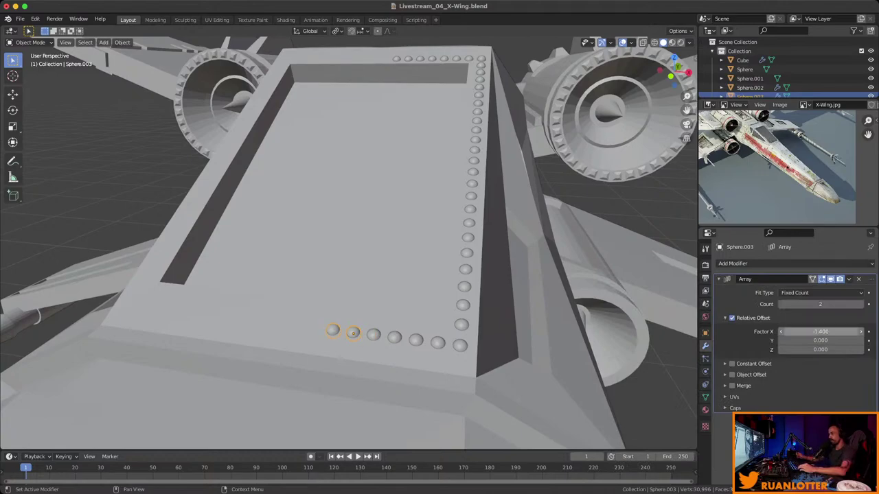
Apply the 3-count Array so the new bottom-row rivets become permanent.
scroll(821, 304, "up", 1, "ctrl")
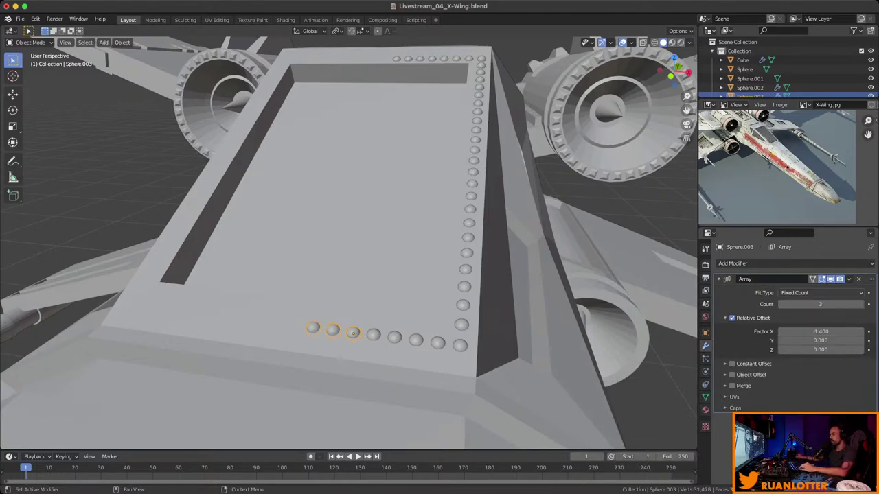
key("KP_1")
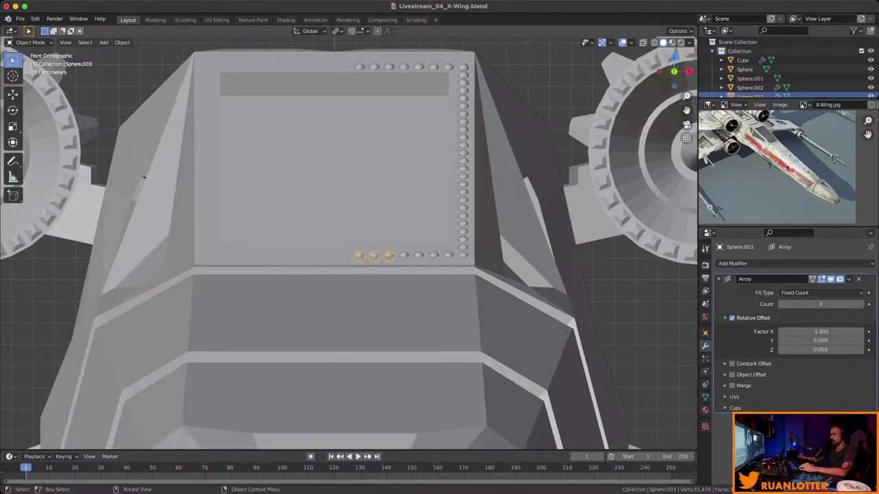
key("alt+a")
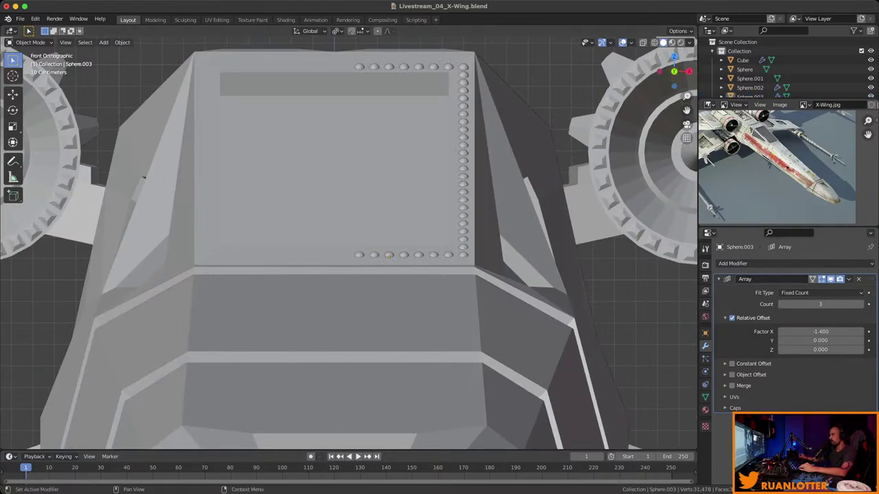
left_click(849, 279)
left_click(817, 289)
middle_click_drag(617, 288, 521, 261)
Select the top, right-hand and bottom rivet rows, join them, and save.
scroll(349, 243, "down", 3)
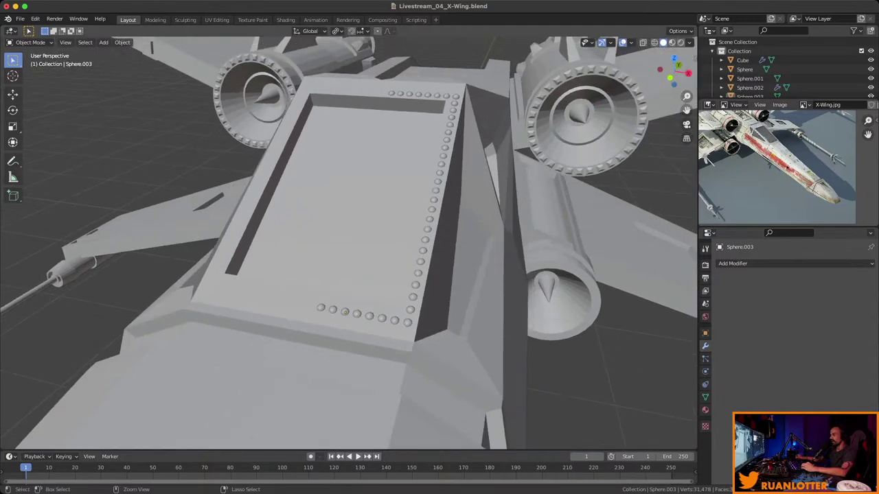
left_click(749, 88)
left_click(344, 385, "shift")
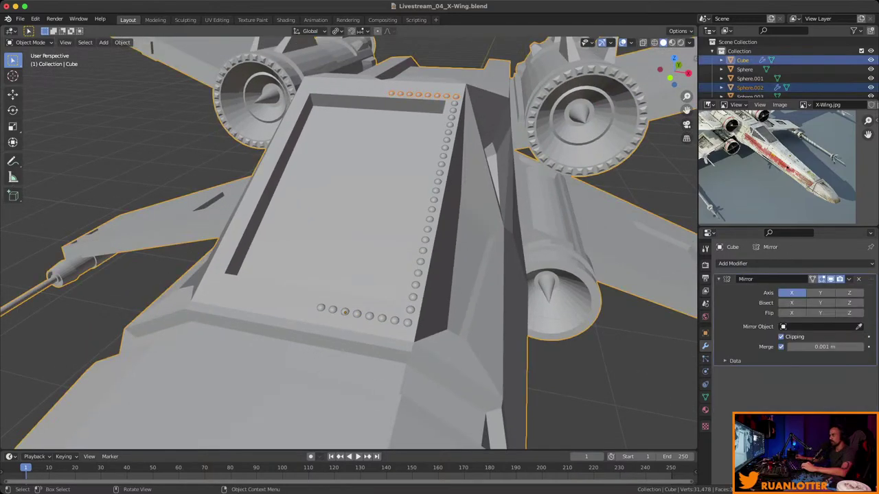
left_click(345, 313)
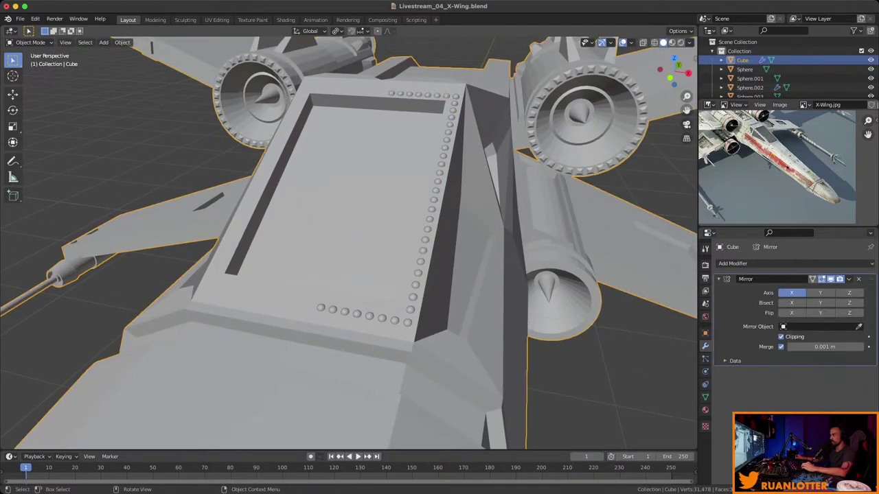
left_click(346, 312)
left_click(345, 312, "shift")
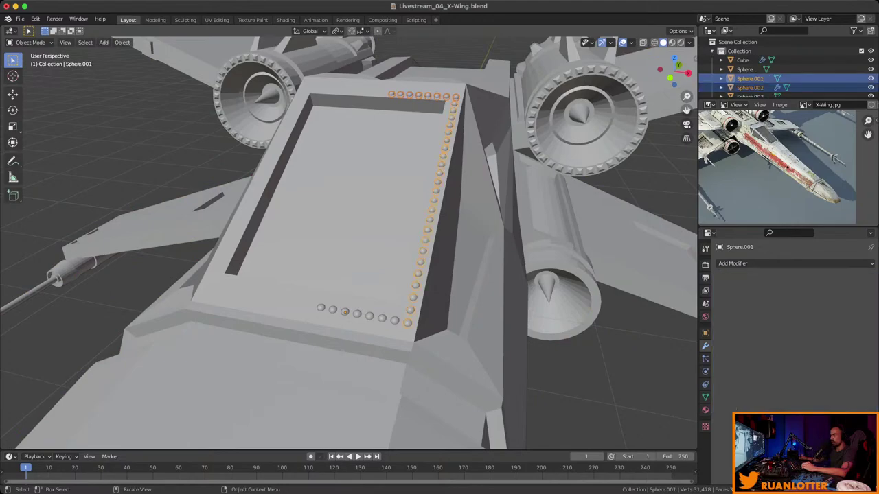
left_click(345, 312, "shift")
left_click(345, 312, "shift")
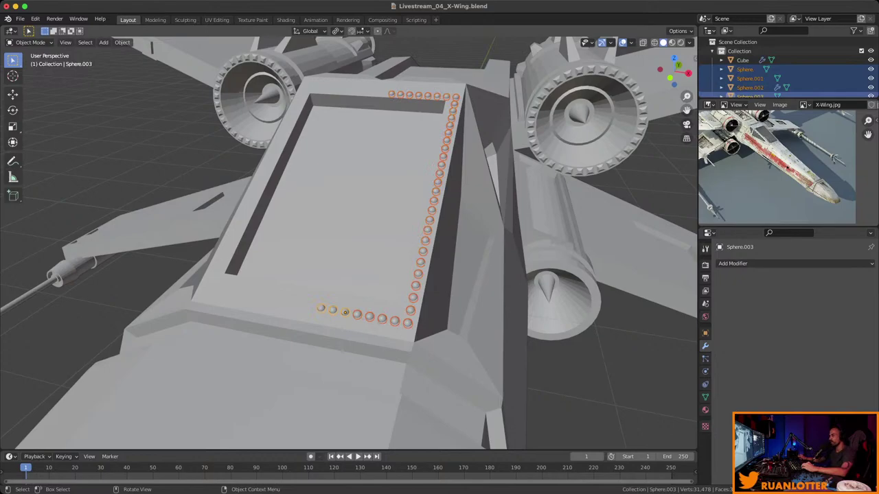
right_click(395, 237)
left_click(395, 238)
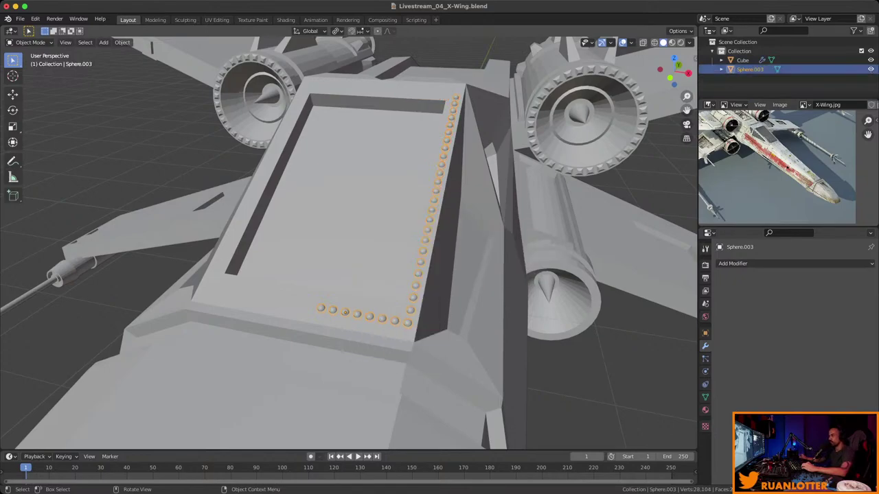
key("ctrl+s")
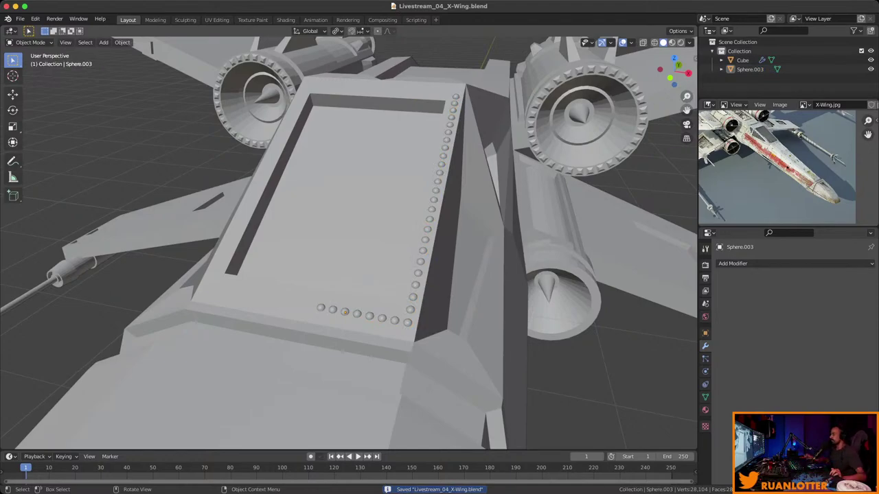
Apply the Array modifier on the Sphere.002 top rivet row.
middle_click_drag(348, 240, 433, 198)
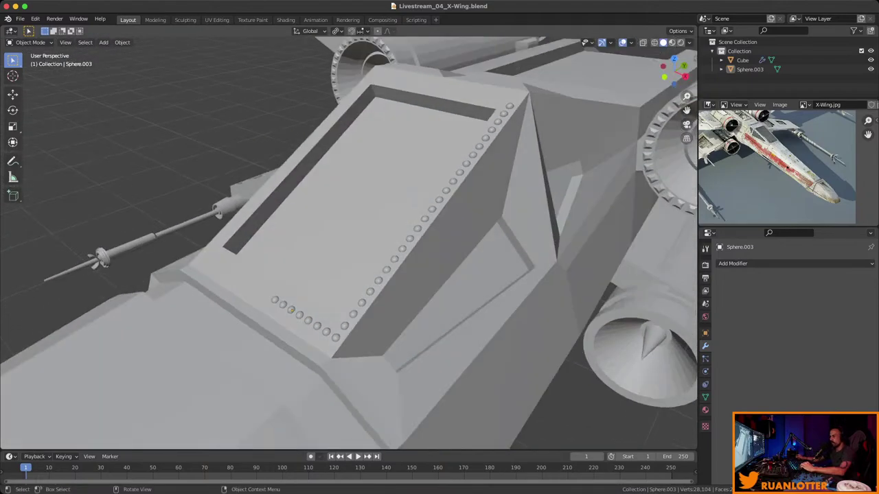
left_click(291, 310, "ctrl")
left_click(291, 310, "shift")
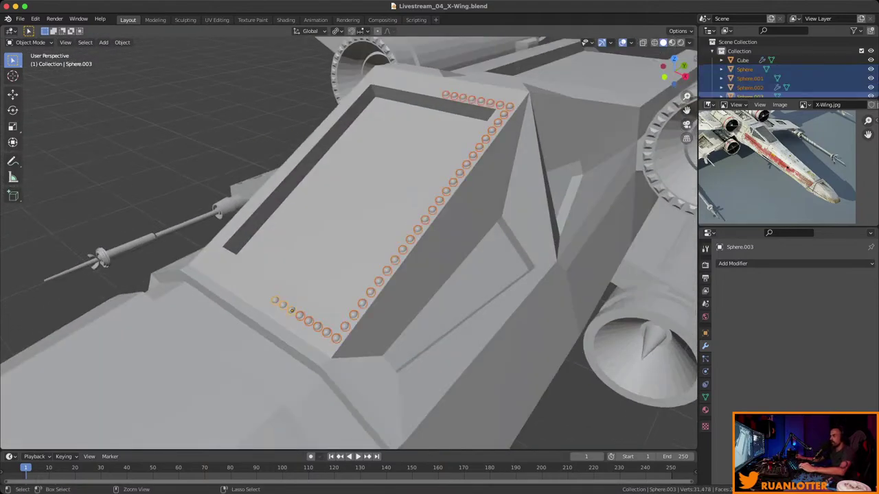
left_click(291, 310)
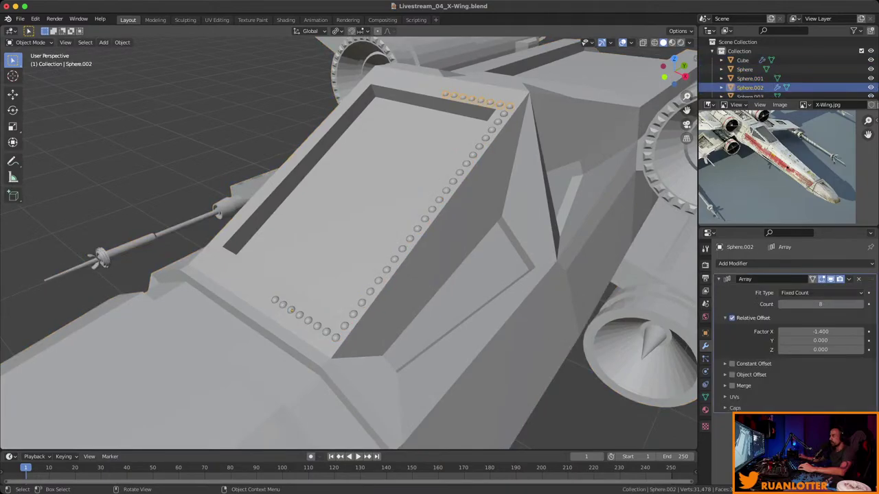
left_click(848, 279)
left_click(810, 318)
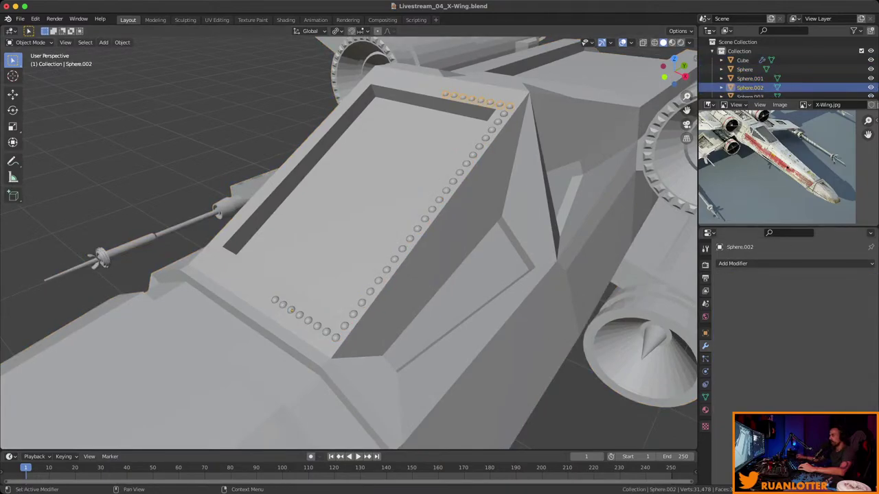
Add Sphere.001, Sphere and Sphere.003 to the rivet selection and save.
left_click(416, 227, "shift")
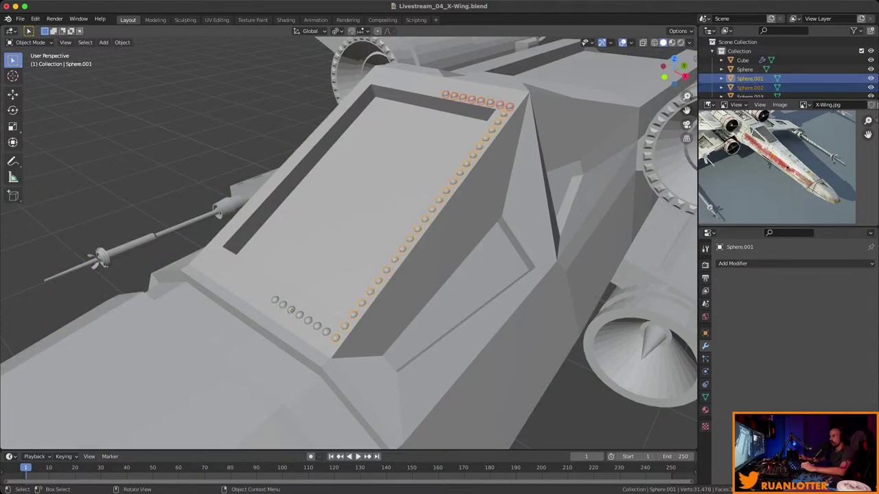
left_click(317, 326, "shift")
left_click(481, 101, "shift")
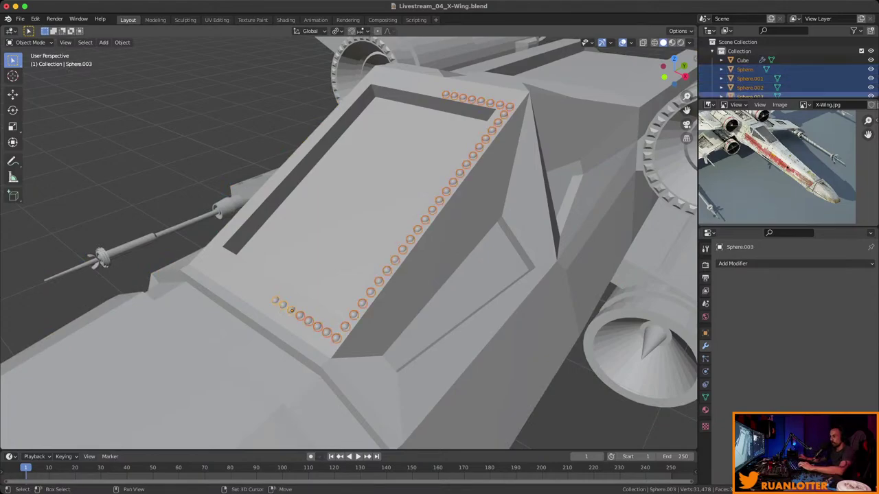
middle_click_drag(343, 240, 199, 247)
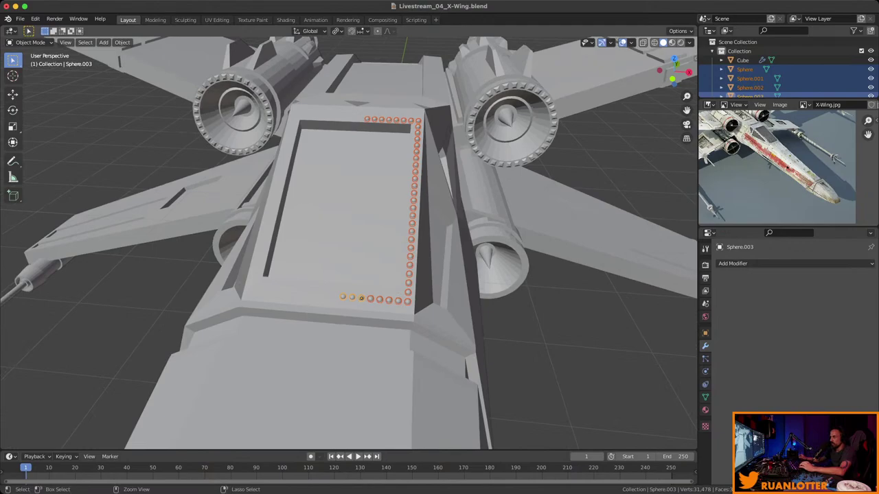
key("super+s")
Join Sphere.001, Sphere.002 and Sphere into Sphere.003 as the active object.
key("alt+a")
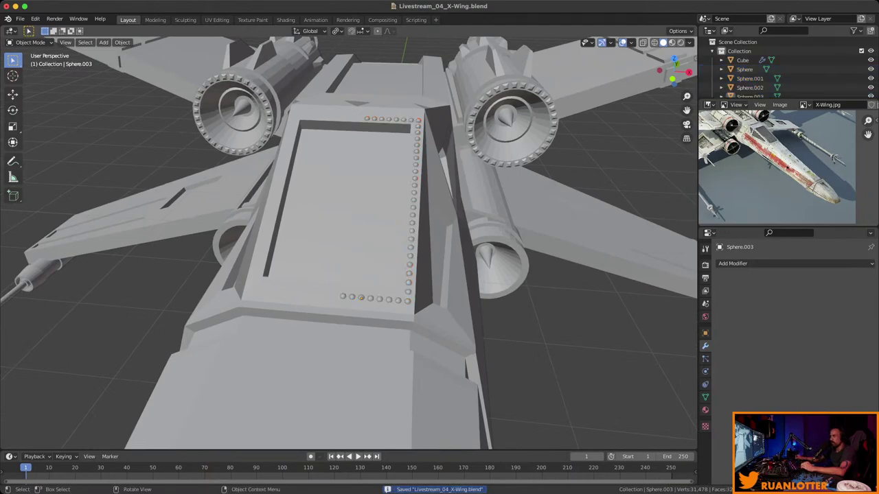
left_click(750, 87)
left_click(743, 60, "ctrl")
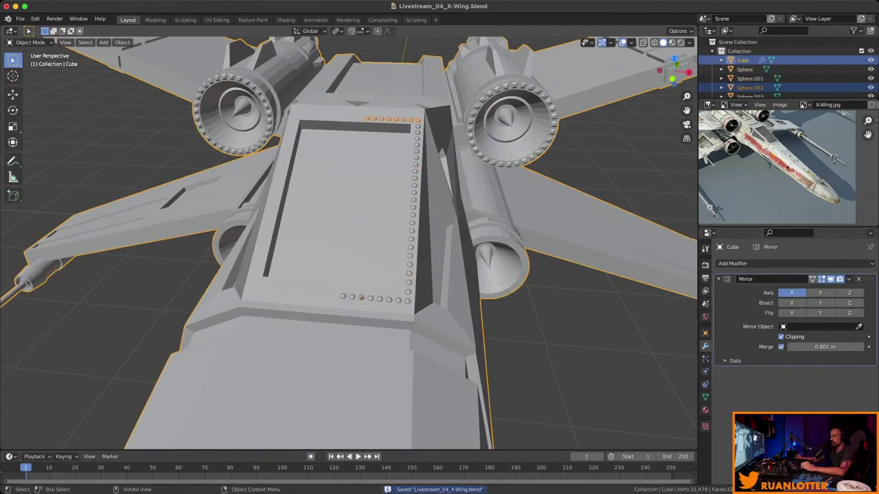
left_click(750, 78)
key("KP_Decimal")
scroll(349, 243, "down", 4)
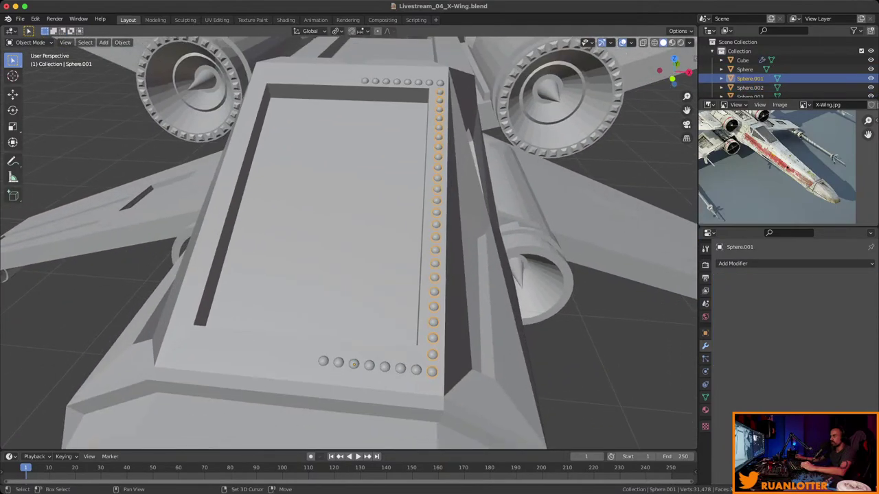
left_click(750, 87, "shift")
left_click(744, 69, "ctrl")
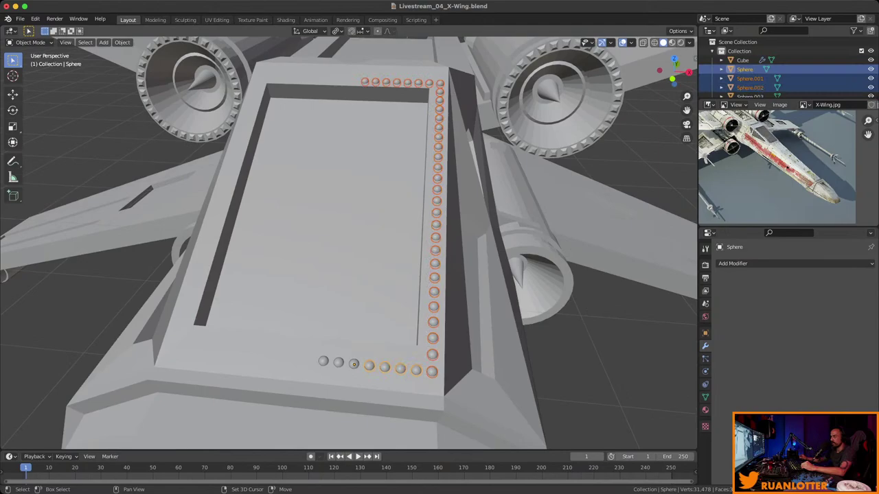
left_click(354, 363, "shift")
right_click(313, 358)
left_click(312, 358)
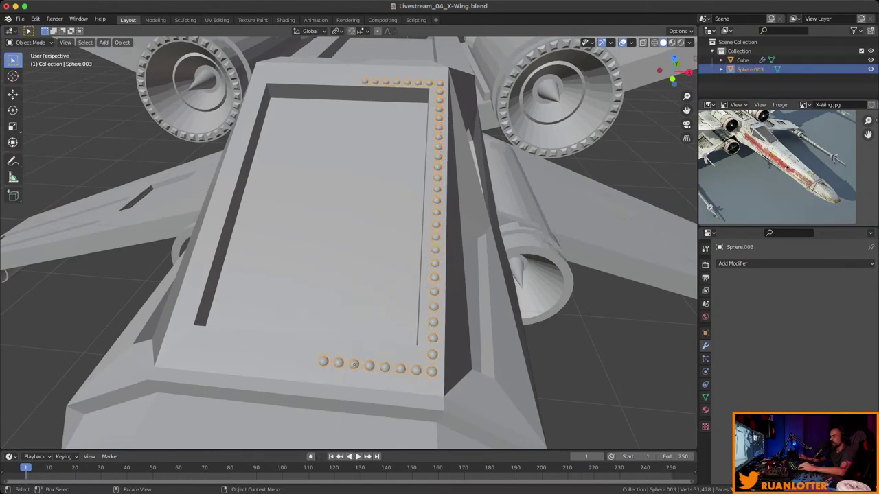
Restore the Cube body after accidentally deleting it.
left_click(750, 69)
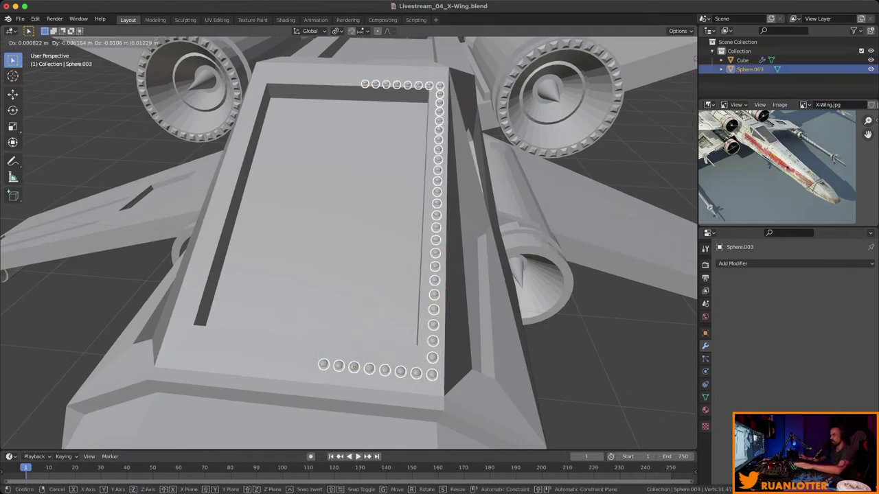
middle_click_drag(618, 274, 695, 289)
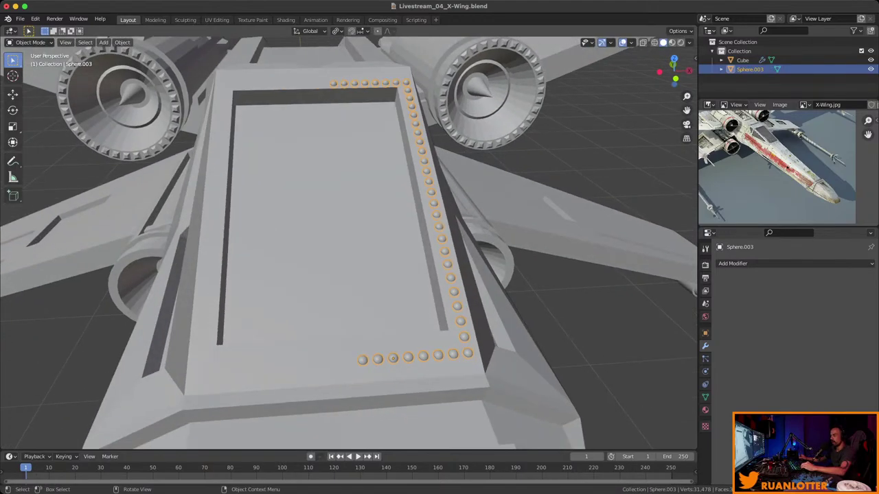
key("alt+a")
left_click(742, 60)
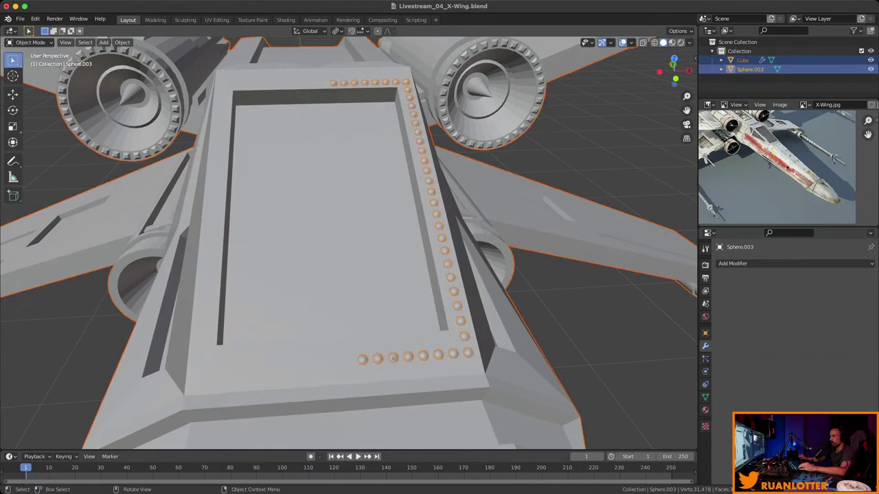
right_click(411, 291)
left_click(412, 414)
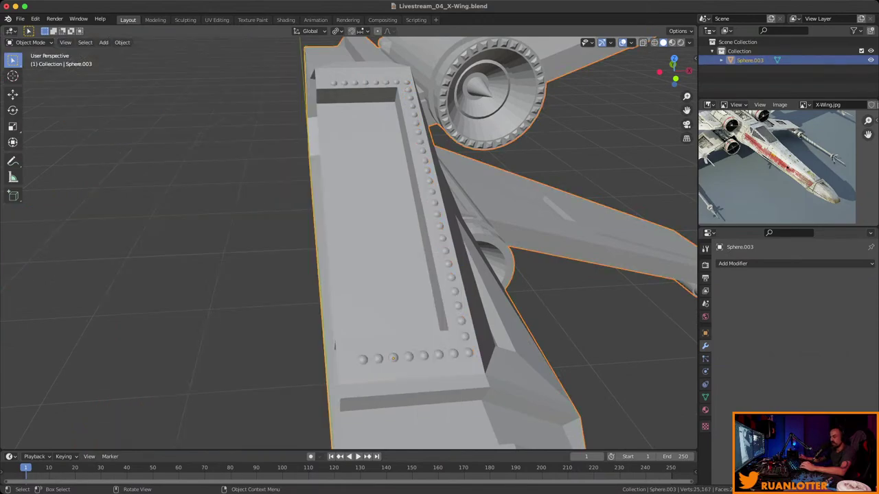
key("super+z")
Join the Sphere.003 rivets into the active Cube body, then enter Edit Mode.
key("alt+a")
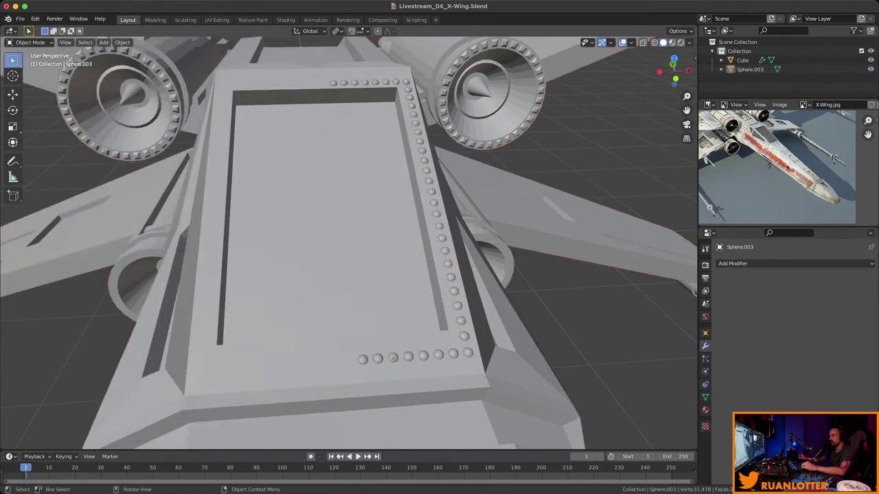
left_click(750, 69)
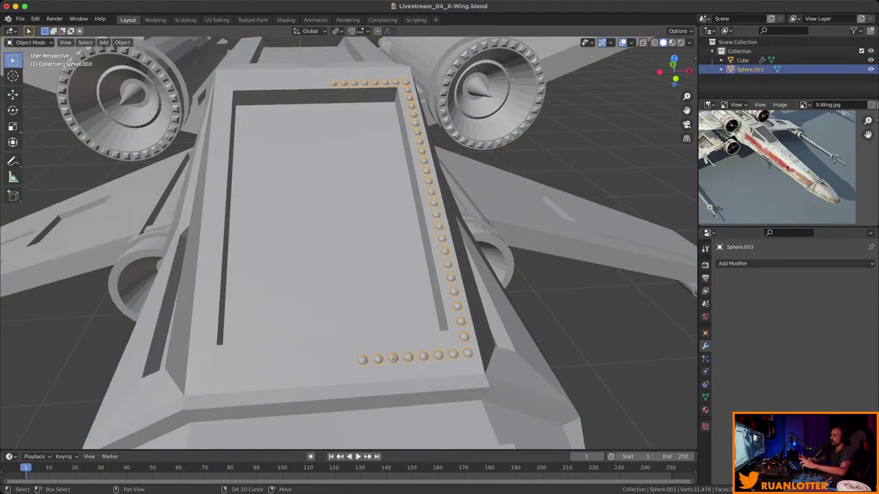
left_click(742, 60, "ctrl")
right_click(393, 357)
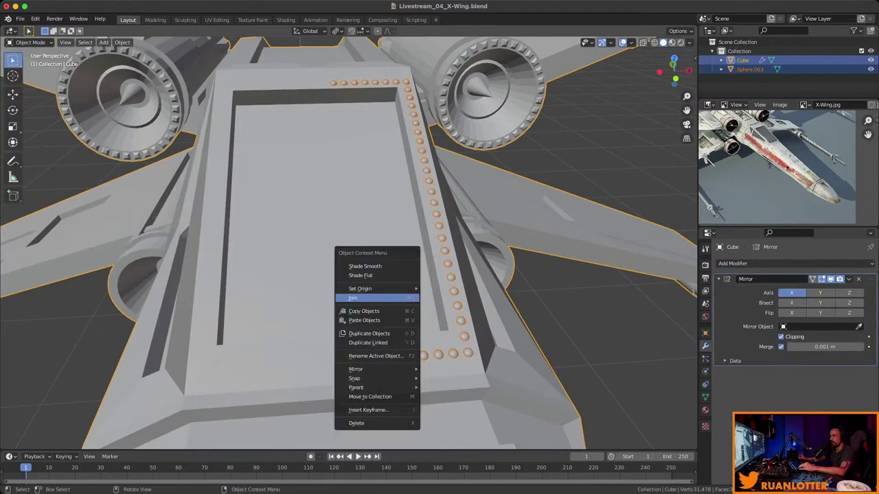
left_click(378, 296)
middle_click_drag(349, 243, 433, 240)
key("alt+a")
scroll(446, 312, "up", 2)
key("Tab")
scroll(412, 240, "up", 2)
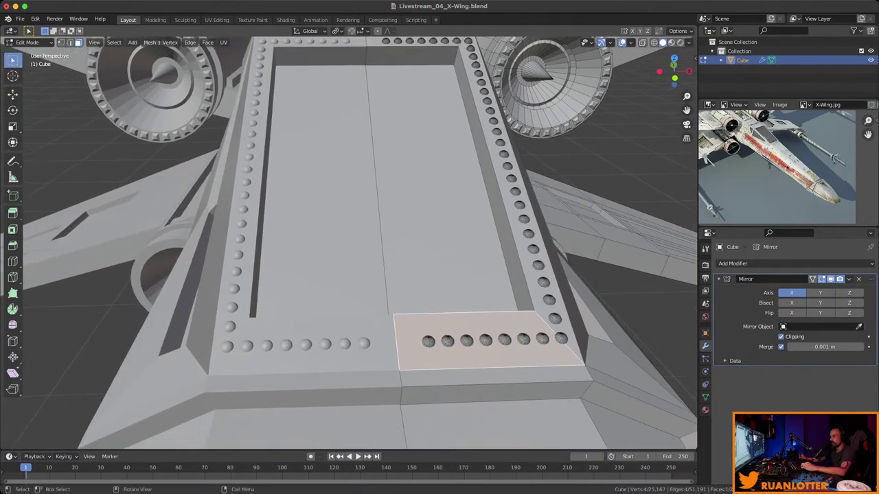
Copy the two seam-side rivets and shift them −0.0765 m along X.
key("alt+a")
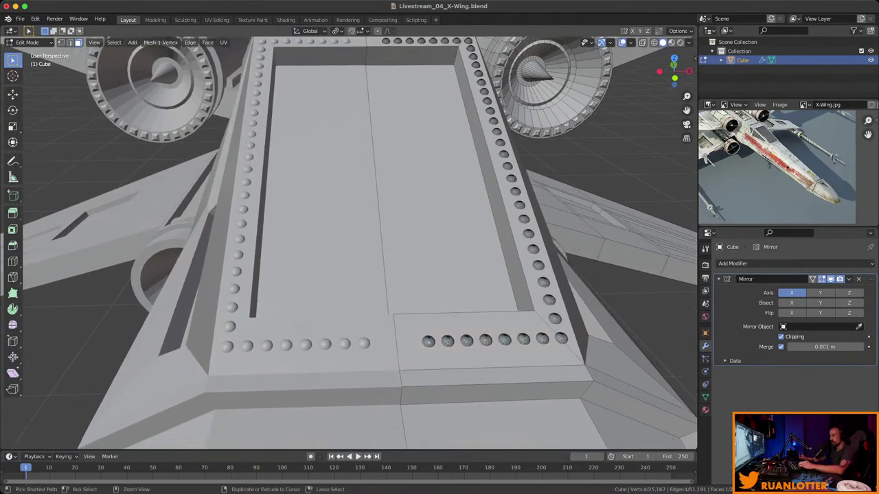
key("l")
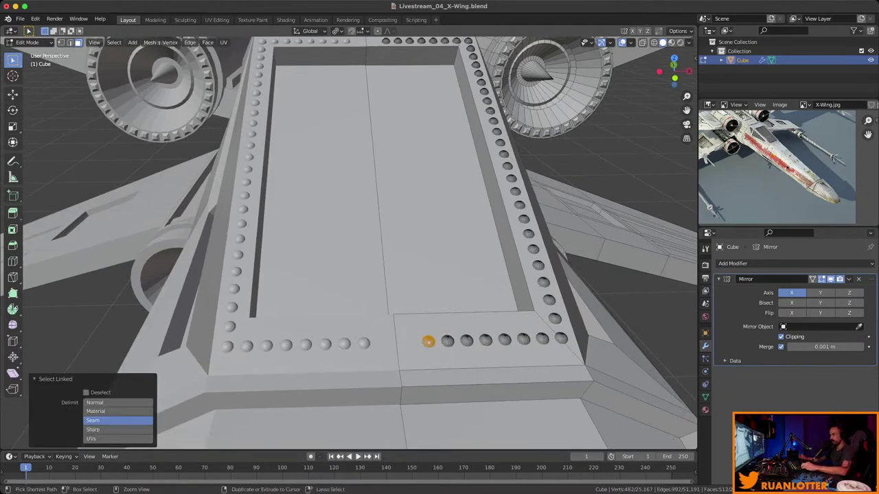
middle_click_drag(426, 322, 426, 357)
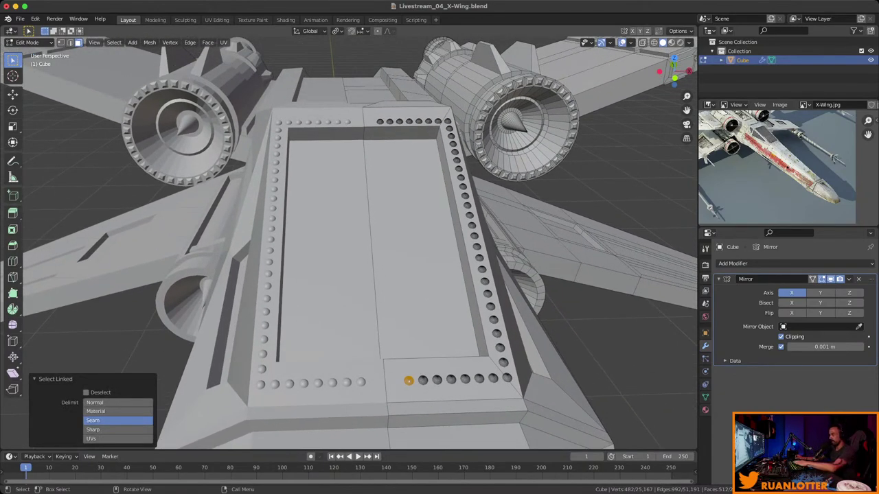
key("l")
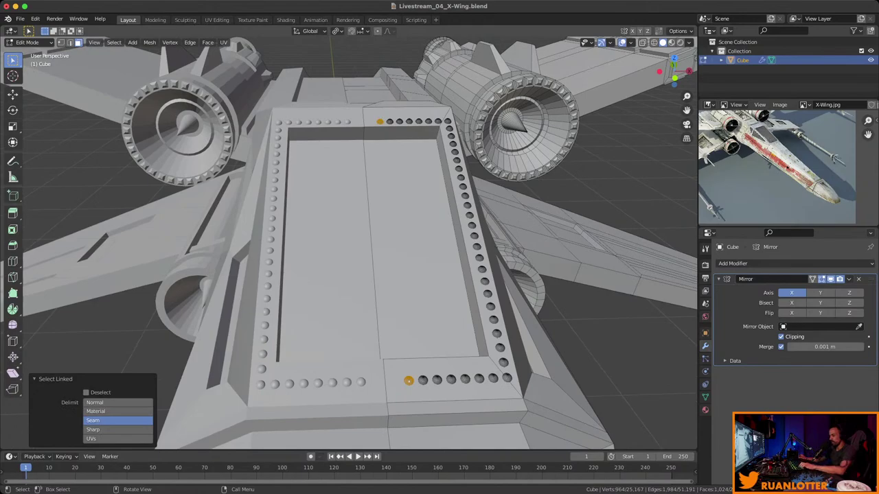
key("g")
key("x")
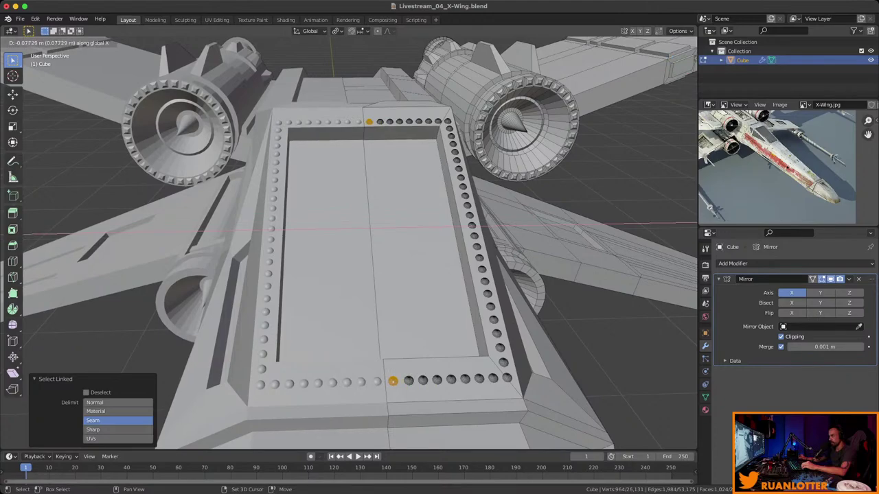
key("Return")
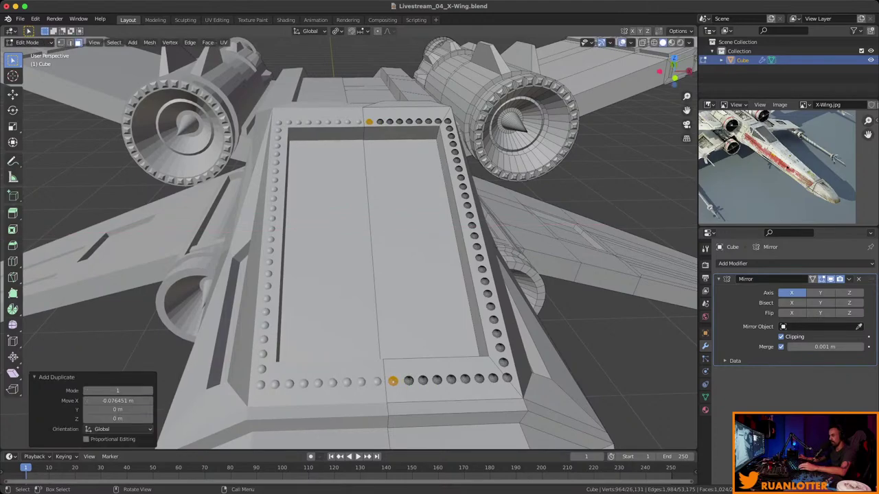
key("Tab")
scroll(349, 243, "down", 2)
Deselect the Cube body and save the file.
key("alt+a")
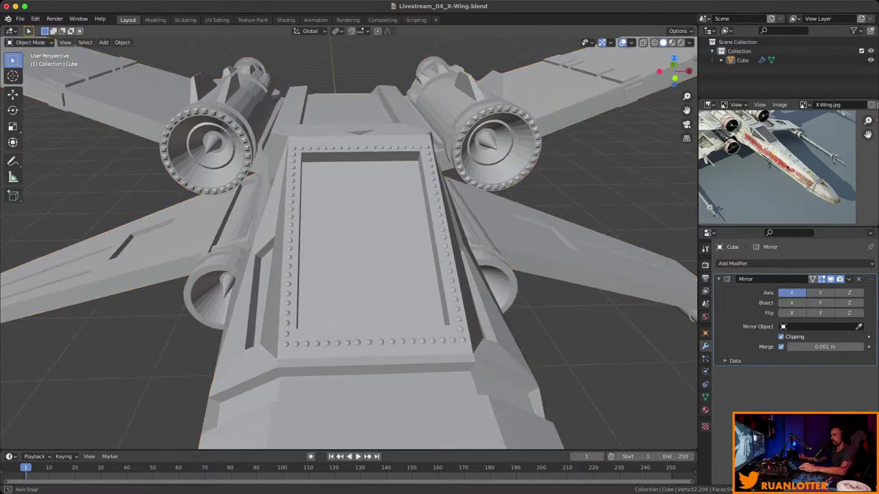
middle_click_drag(349, 243, 463, 212)
key("super+s")
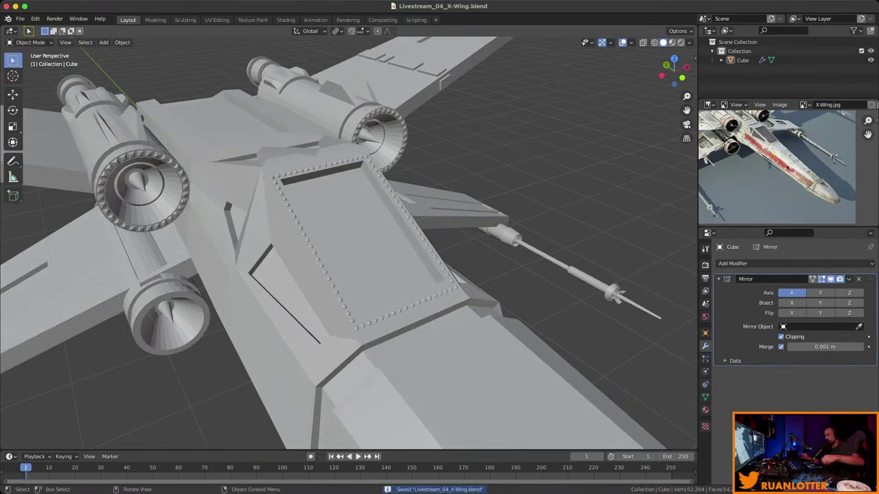
middle_click_drag(412, 240, 337, 145)
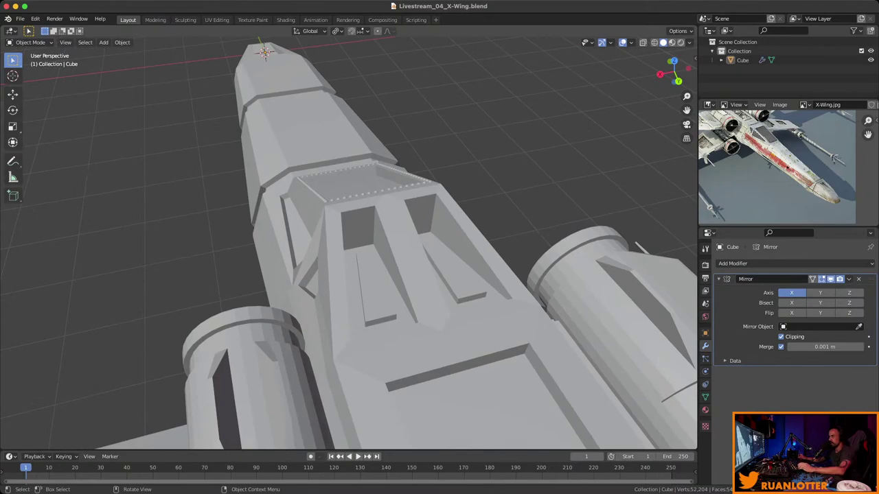
Move the selected fuselage geometry along Z, return to object mode, and save.
key("Tab")
middle_click_drag(357, 261, 440, 329)
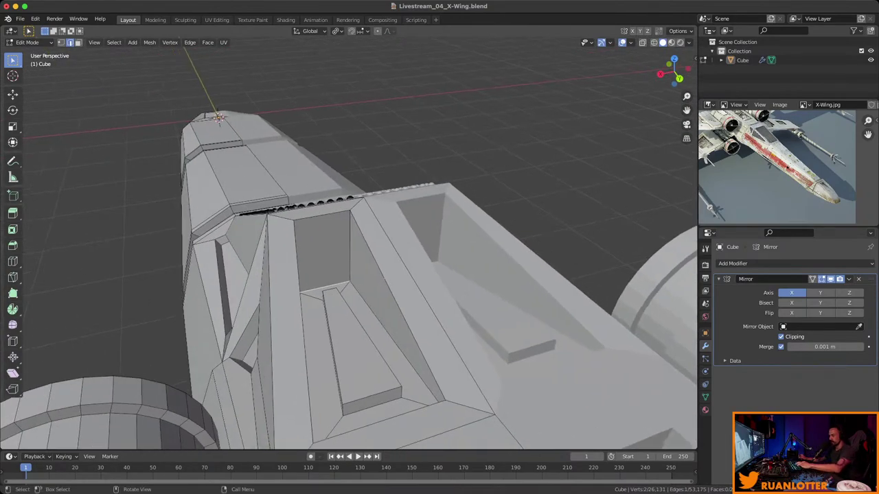
key("g")
key("z")
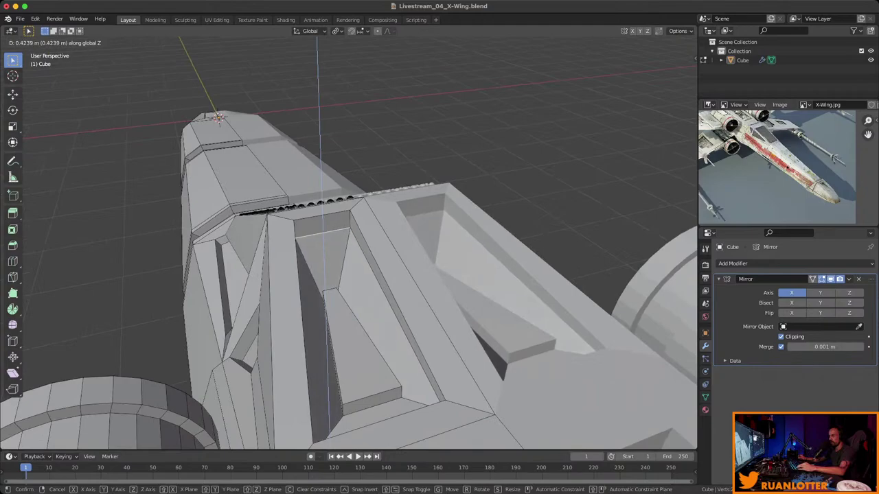
key("Return")
middle_click_drag(439, 330, 374, 220)
key("Tab")
key("ctrl+s")
scroll(349, 247, "up", 3)
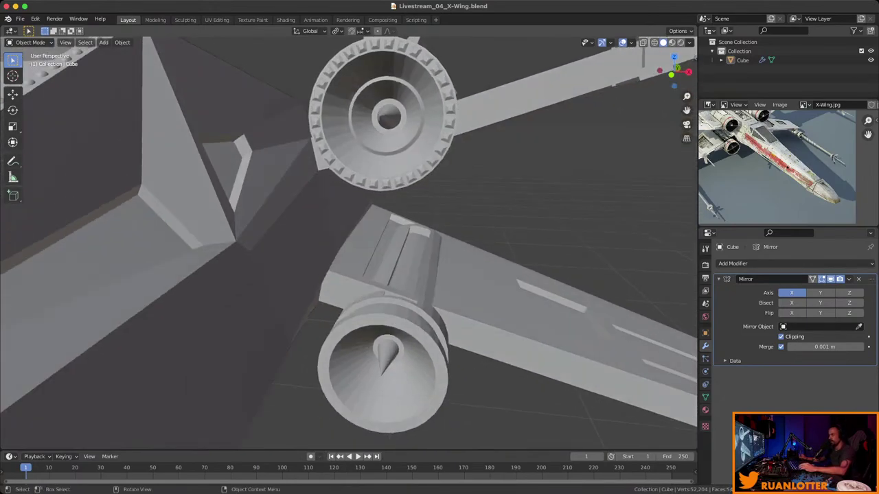
Select the ring of faces around the lower engine nozzle rim in face mode.
key("Tab")
key("3")
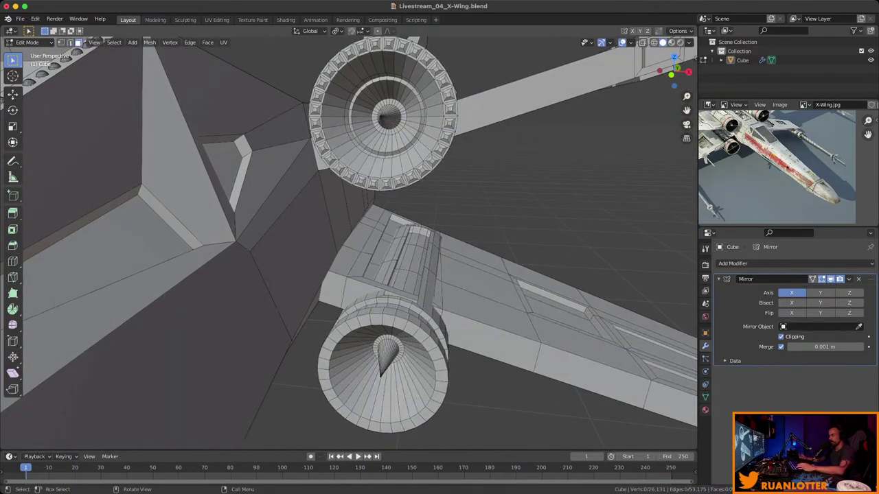
left_click(420, 334)
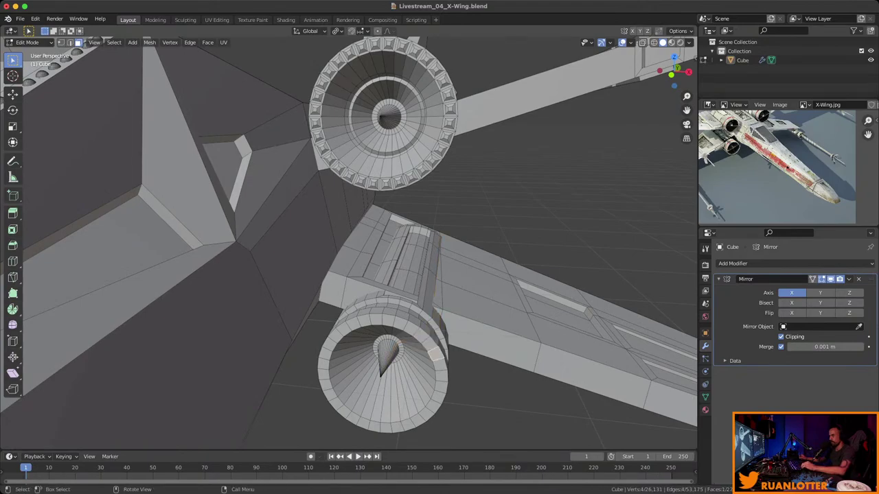
left_click(434, 344, "shift")
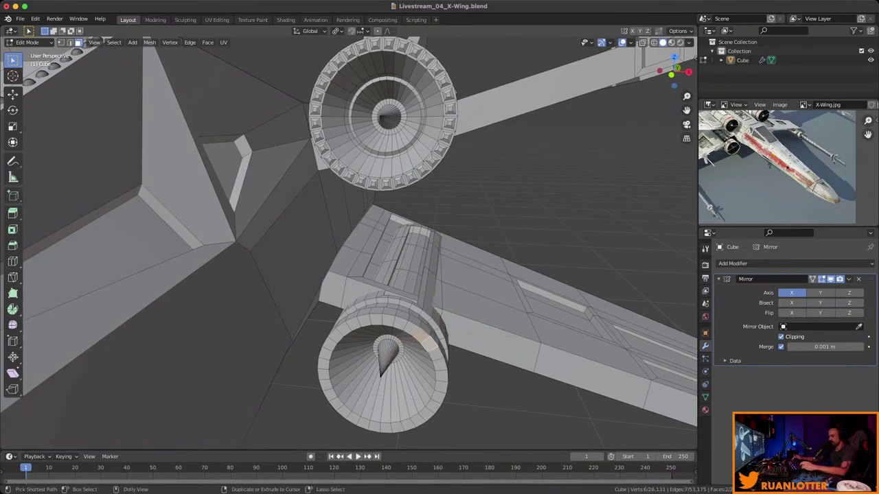
left_click(443, 364, "ctrl")
left_click(397, 426, "ctrl")
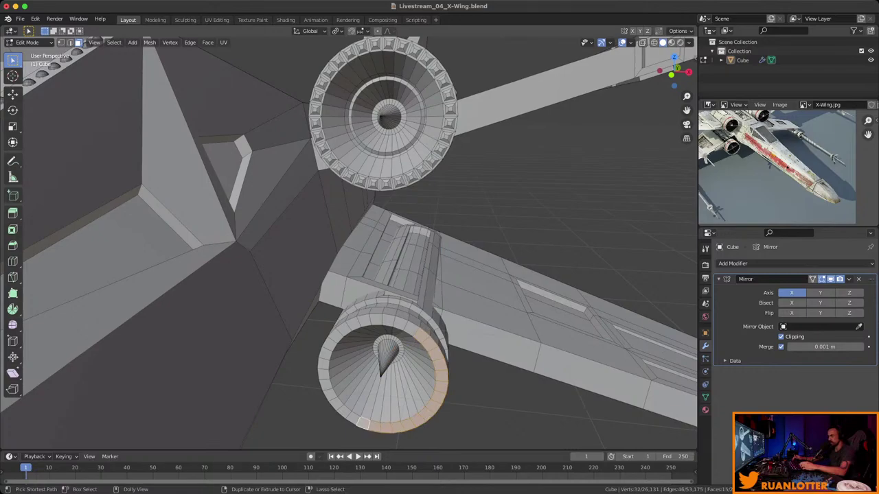
left_click(321, 374, "ctrl")
left_click(331, 340, "ctrl")
left_click(364, 320, "ctrl")
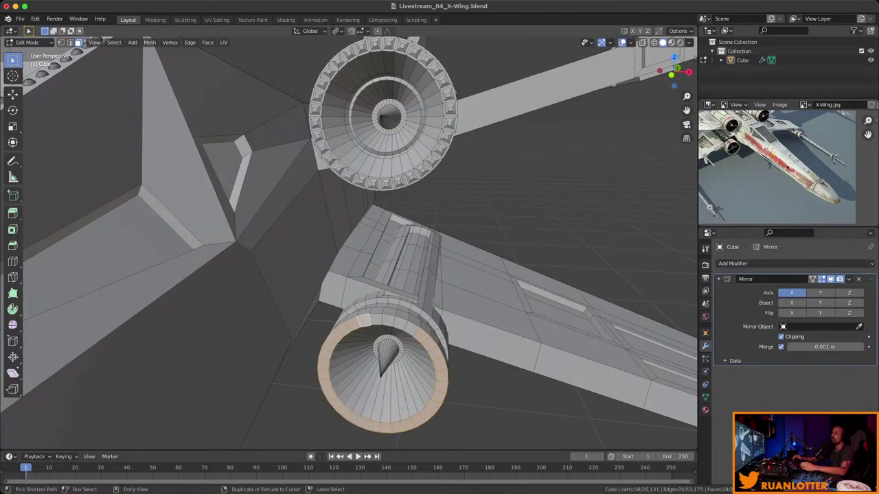
left_click(409, 327, "ctrl")
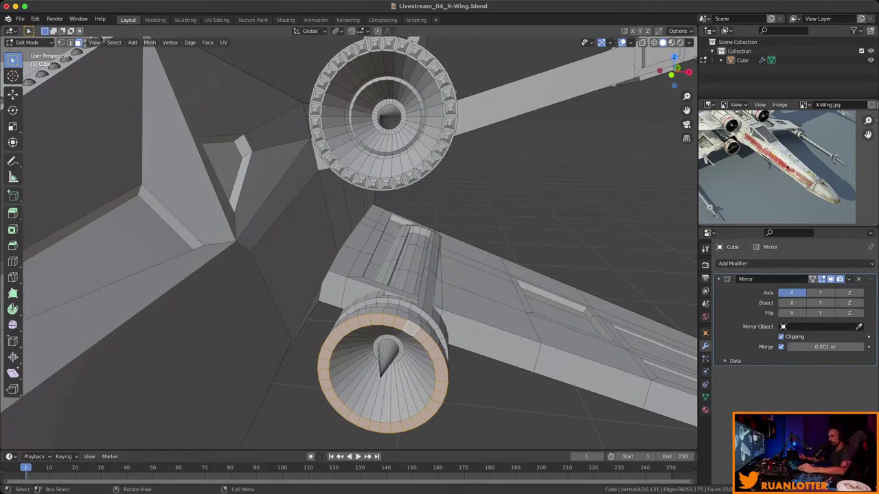
Inset the rim faces individually and extrude them outward into studs.
middle_click_drag(344, 240, 320, 228)
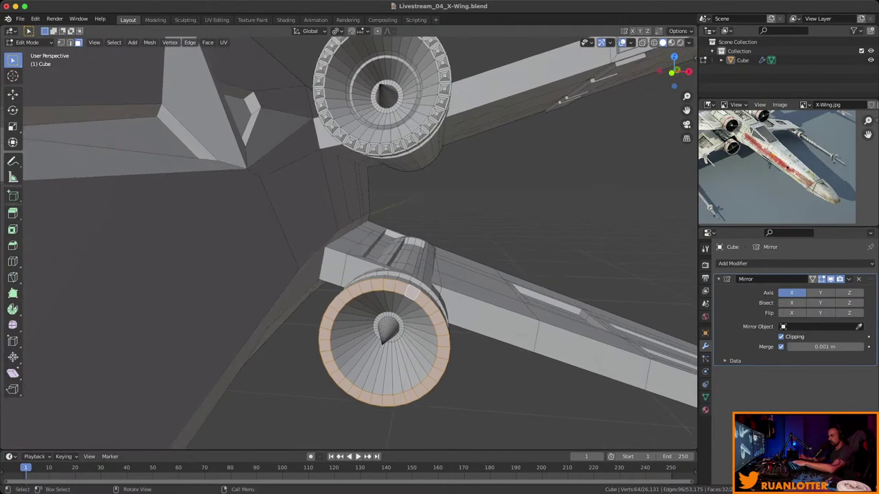
key("i")
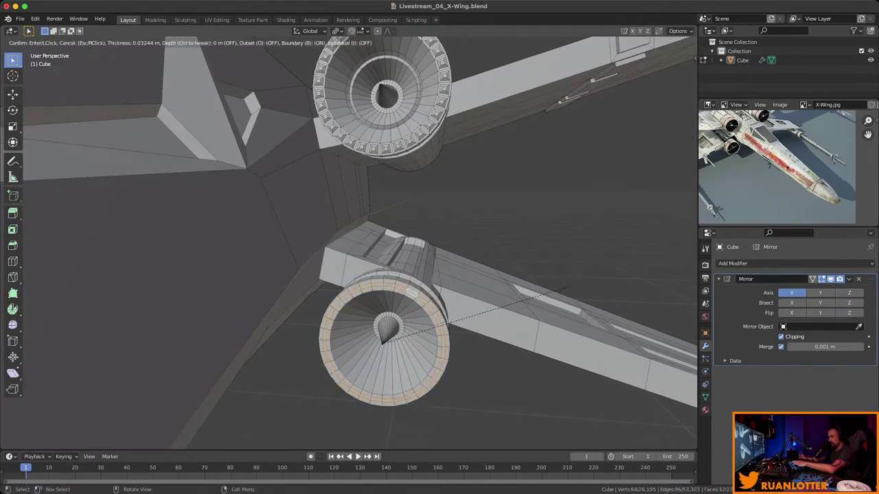
key("i")
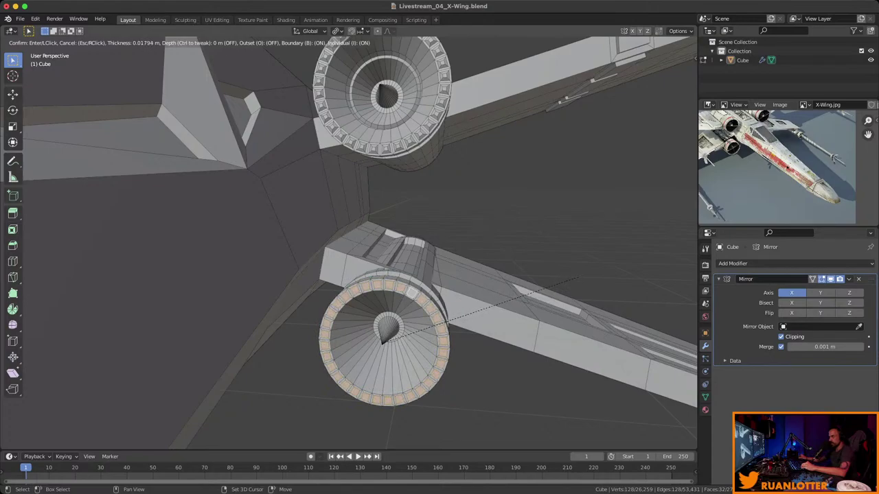
key("Return")
middle_click_drag(577, 277, 521, 265)
key("e")
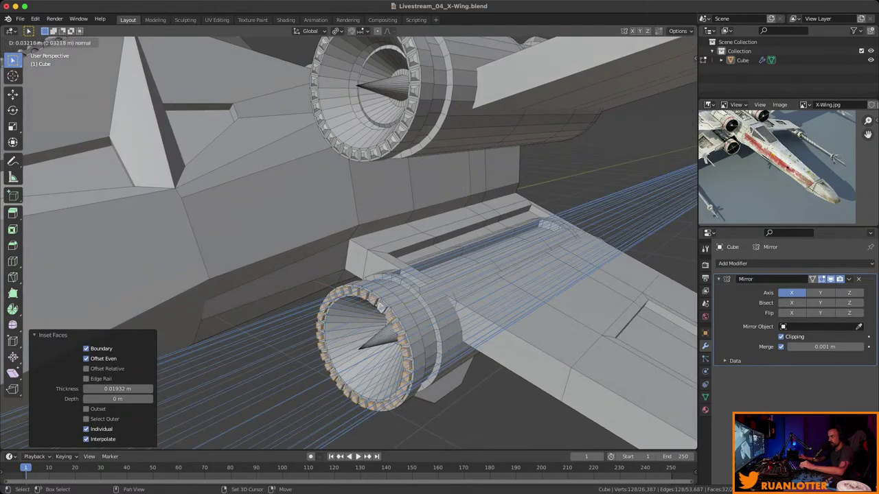
key("Return")
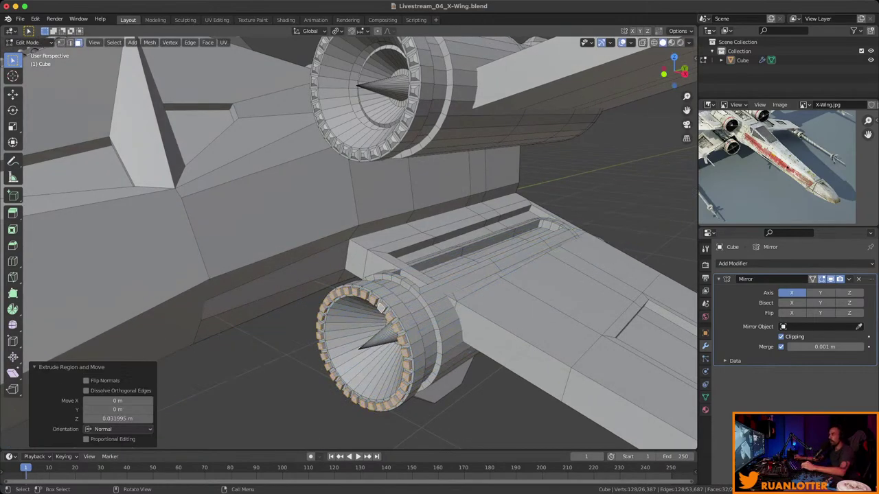
Scale the stud tops to 0.381 about a new pivot, nudge them along Y.
left_click(336, 31)
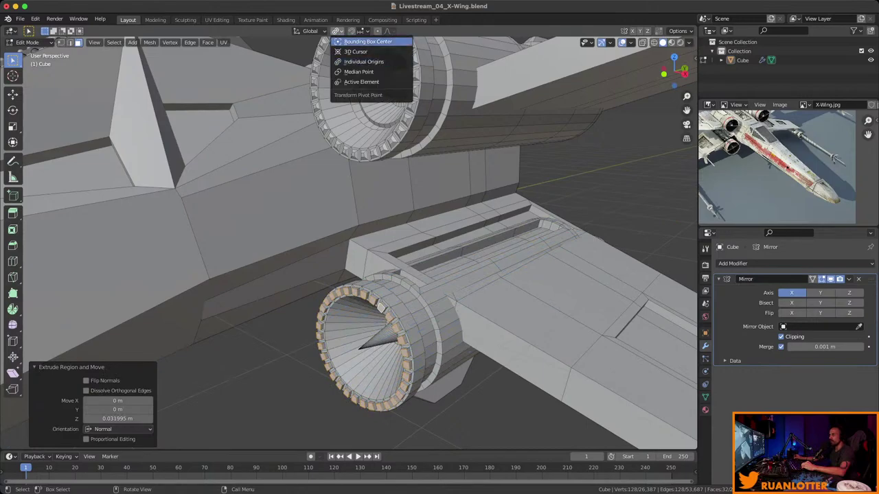
left_click(364, 42)
scroll(371, 309, "up", 5)
middle_click_drag(371, 309, 623, 228)
key("s")
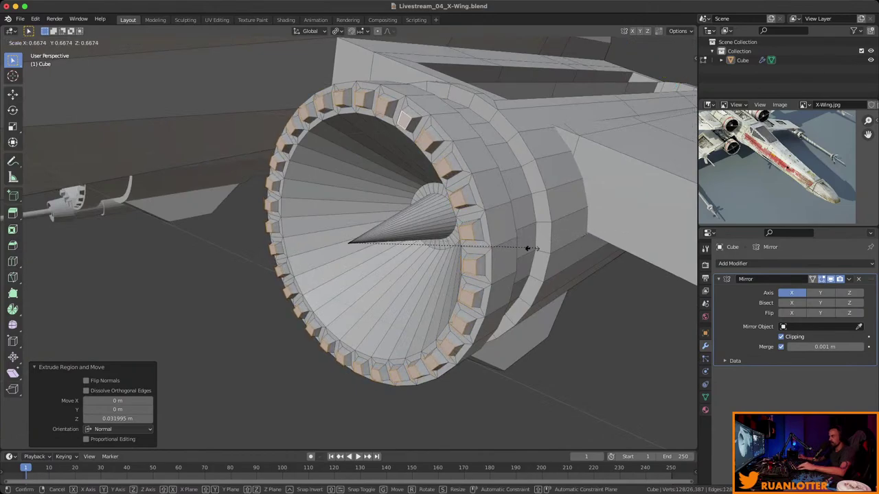
left_click(454, 258)
key("g")
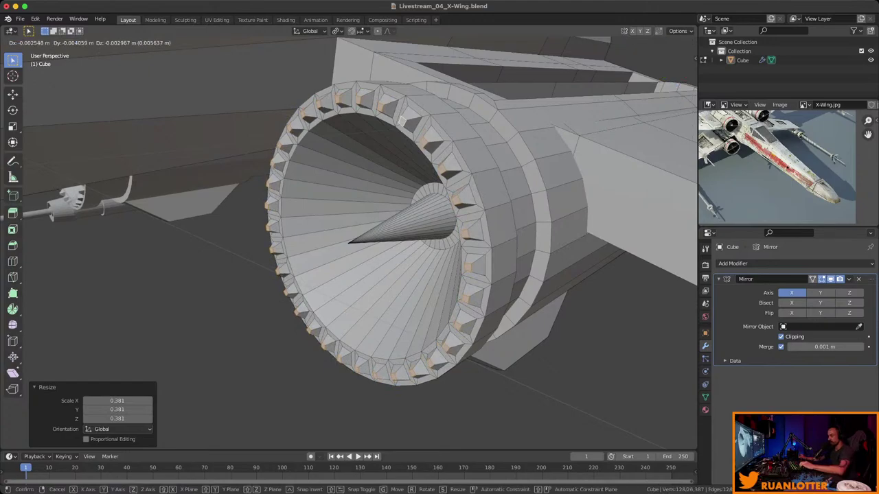
key("y")
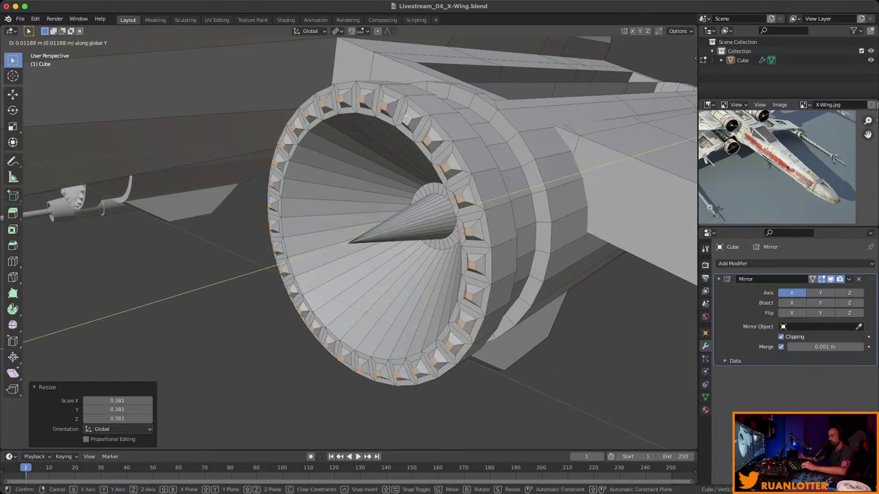
key("Return")
scroll(348, 243, "down", 8)
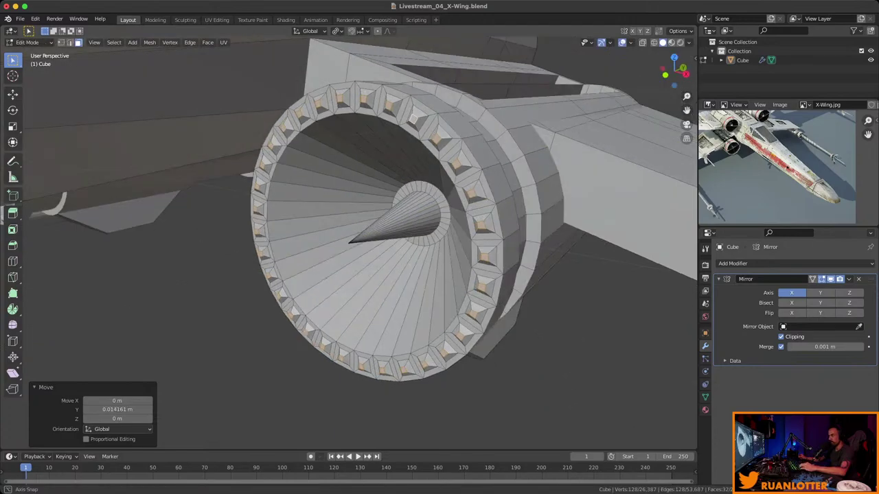
key("Tab")
scroll(348, 243, "up", 10)
Select the whole X-Wing object and save the file.
scroll(349, 243, "down", 10)
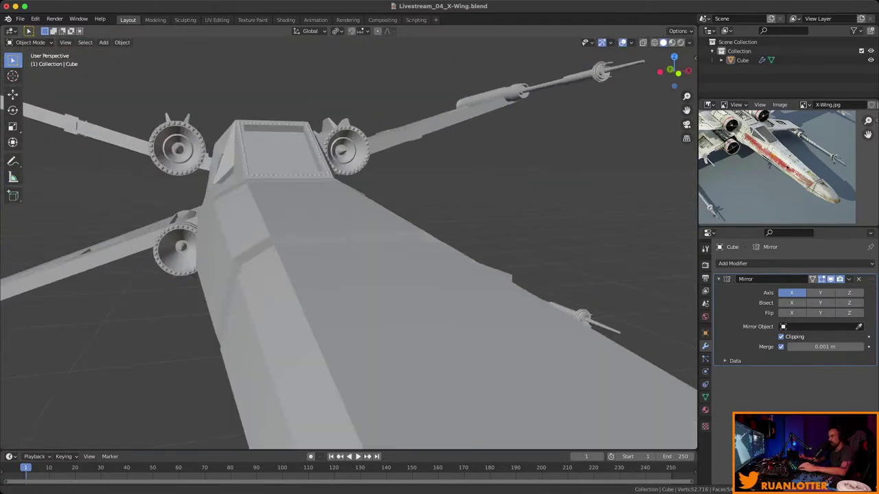
middle_click_drag(349, 243, 274, 230)
key("Tab")
key("Tab")
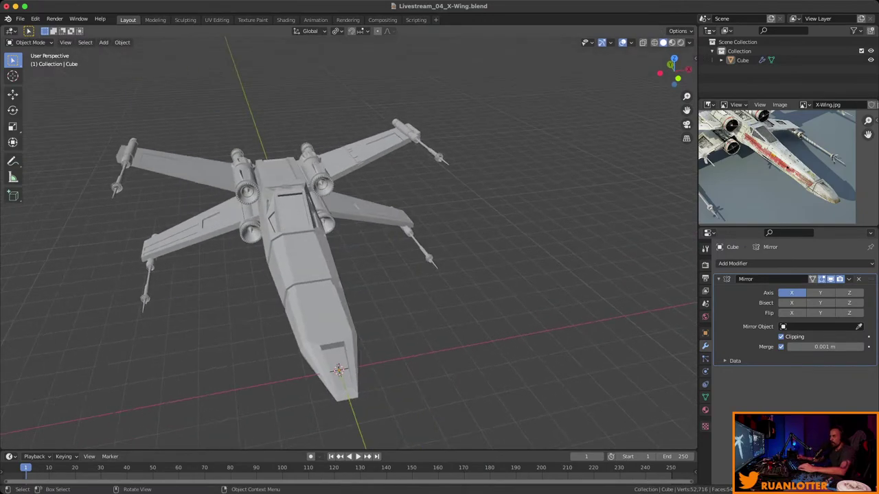
key("a")
key("n")
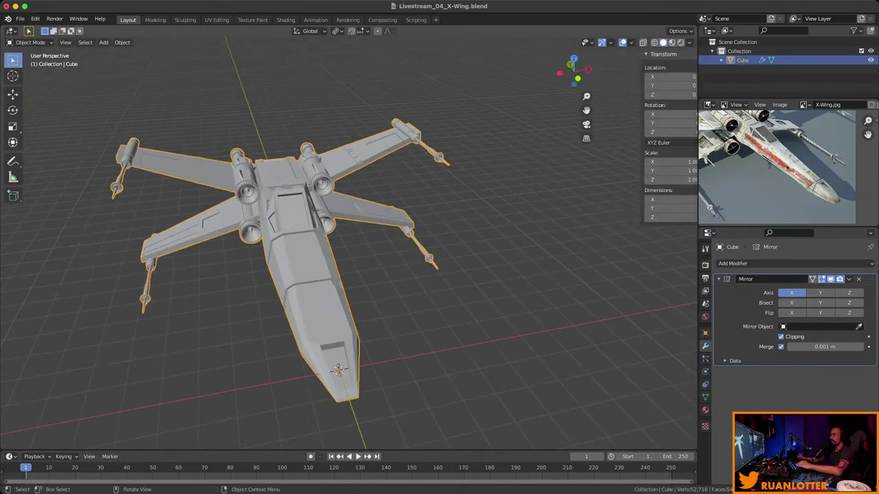
key("n")
middle_click_drag(274, 230, 141, 279)
key("super+s")
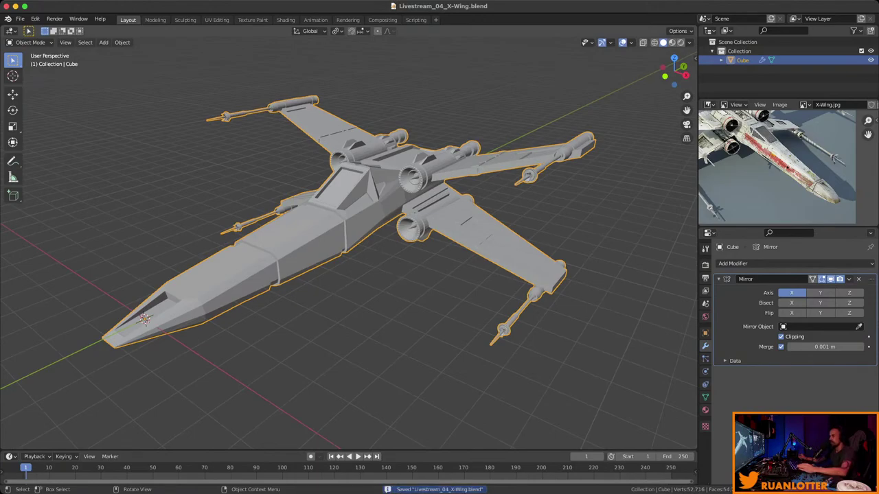
Reselect the X-Wing, view it from the other side, and save again.
middle_click_drag(141, 278, 289, 265)
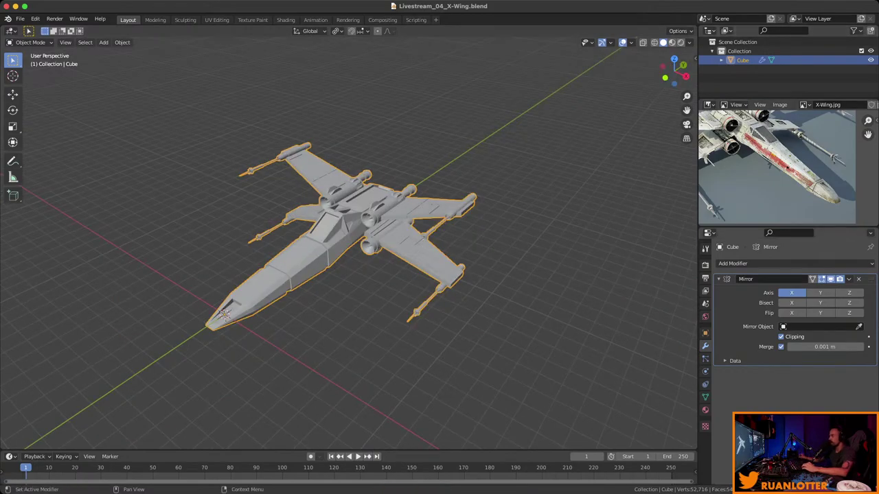
key("alt+a")
key("a")
middle_click_drag(289, 264, 370, 265)
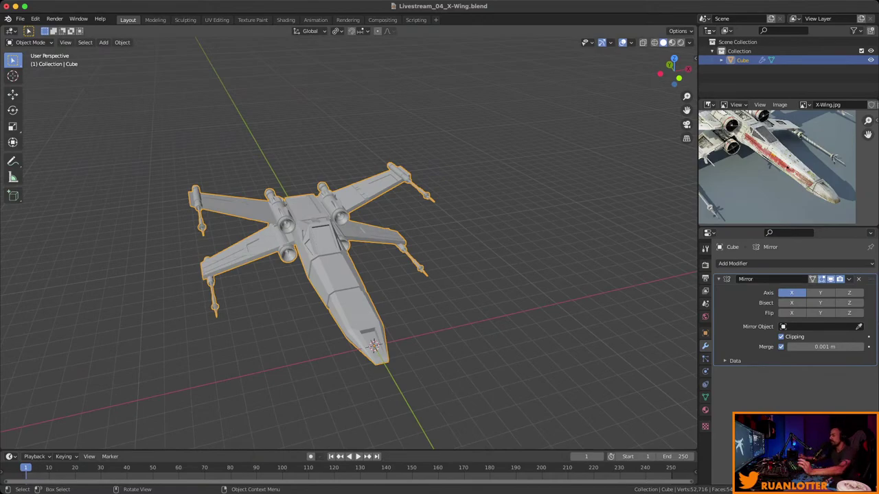
middle_click_drag(370, 264, 405, 261)
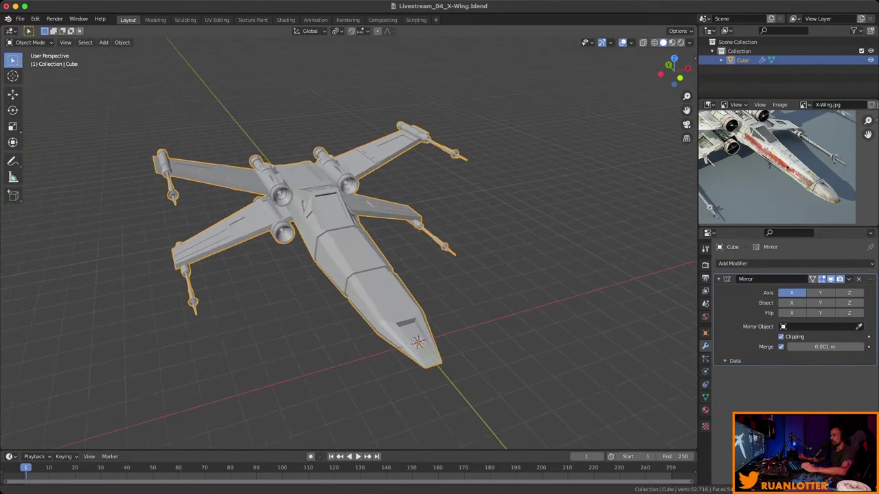
scroll(405, 261, "up", 2)
key("super+s")
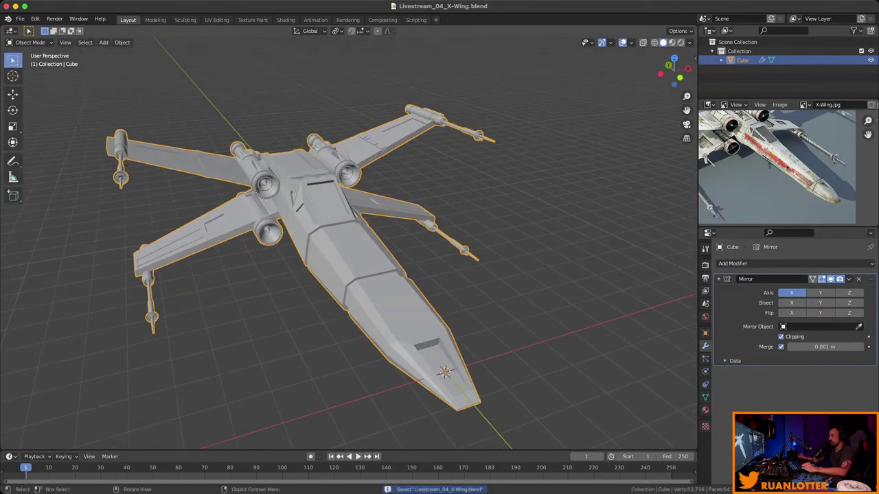
Duplicate the X-Wing as Cube.001, offset about 29.642 m along X.
scroll(349, 245, "down", 4)
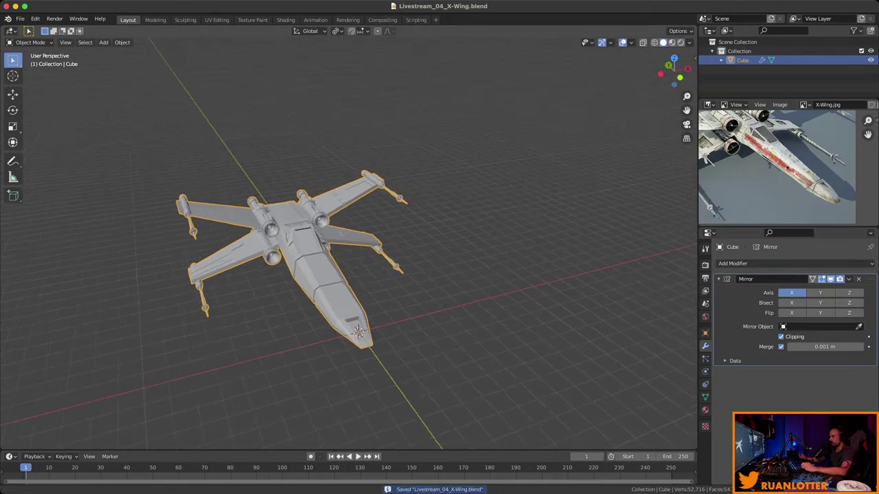
middle_click_drag(349, 246, 323, 251, "shift")
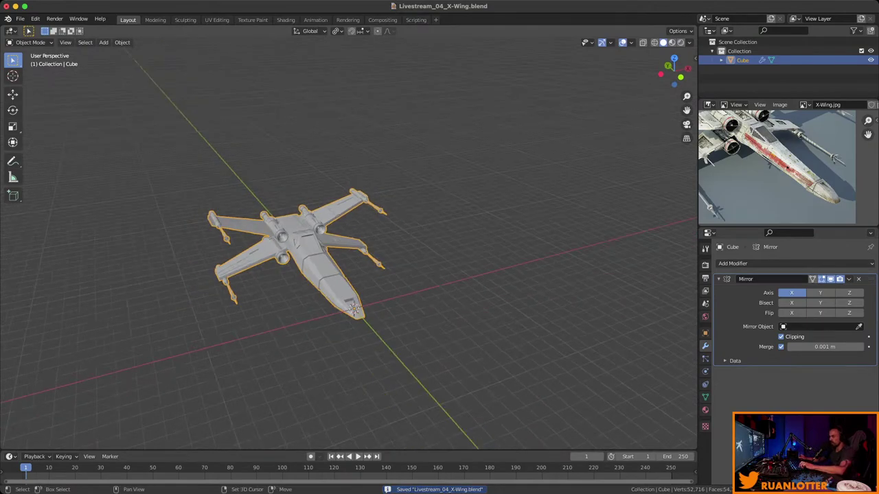
key("shift+d")
key("x")
key("Return")
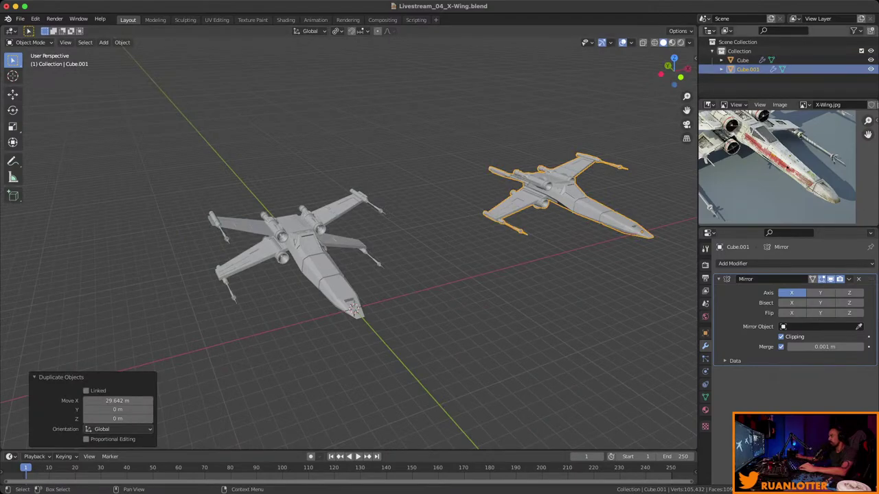
Hide the duplicate Cube.001, then select and frame the original X-Wing.
key("h")
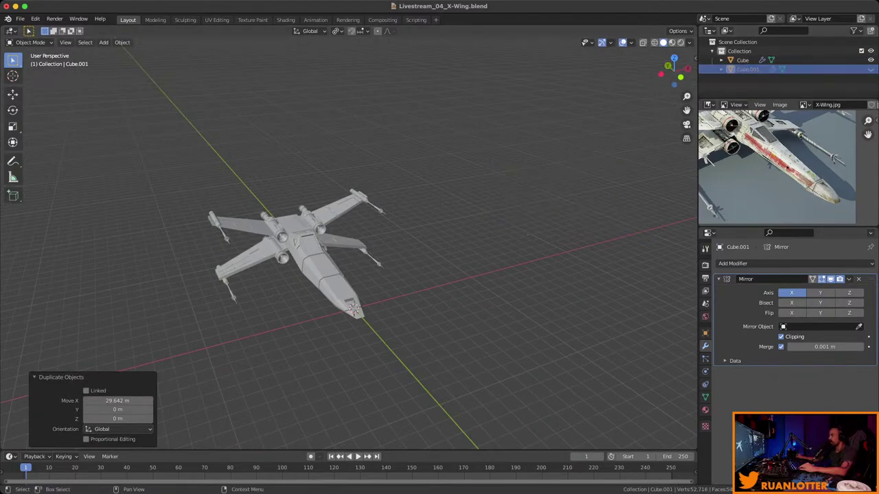
left_click_drag(776, 101, 776, 105)
scroll(788, 164, "up", 3)
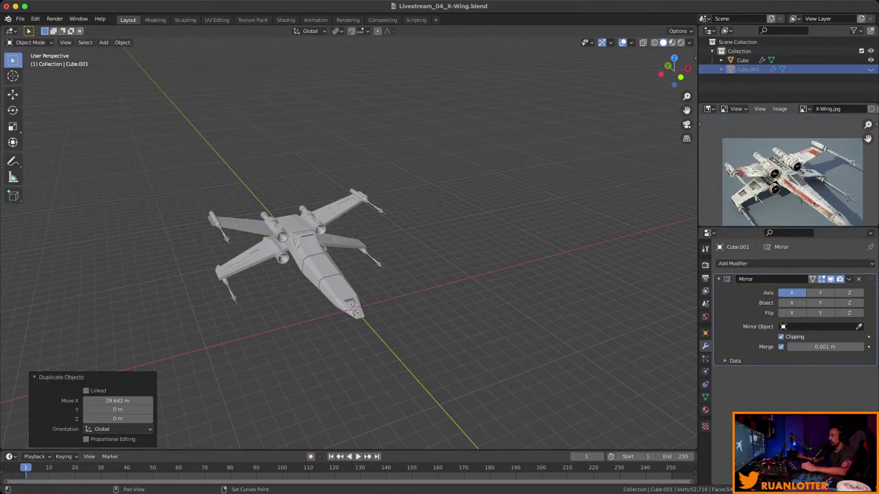
scroll(788, 170, "up", 3)
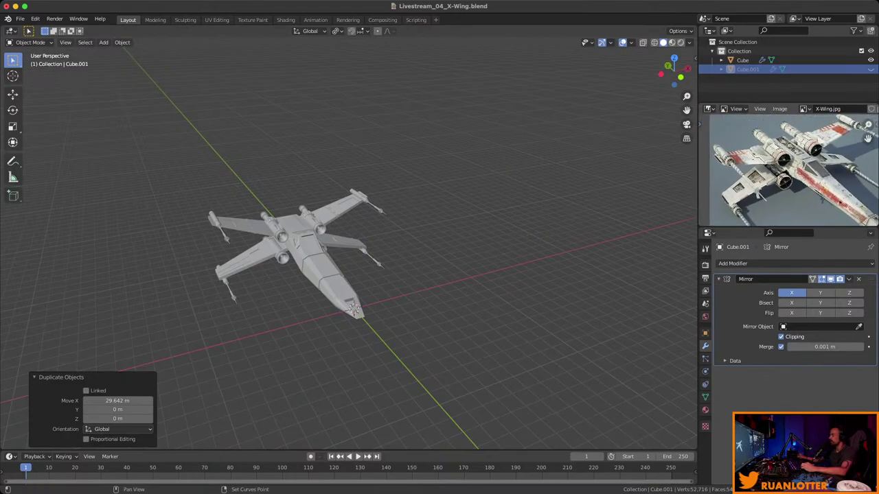
middle_click_drag(354, 310, 379, 297)
left_click(380, 297)
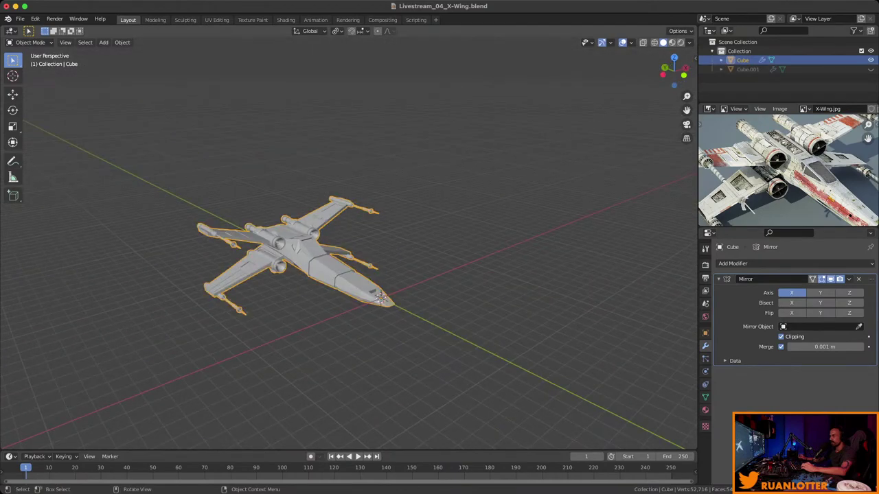
key("KP_Decimal")
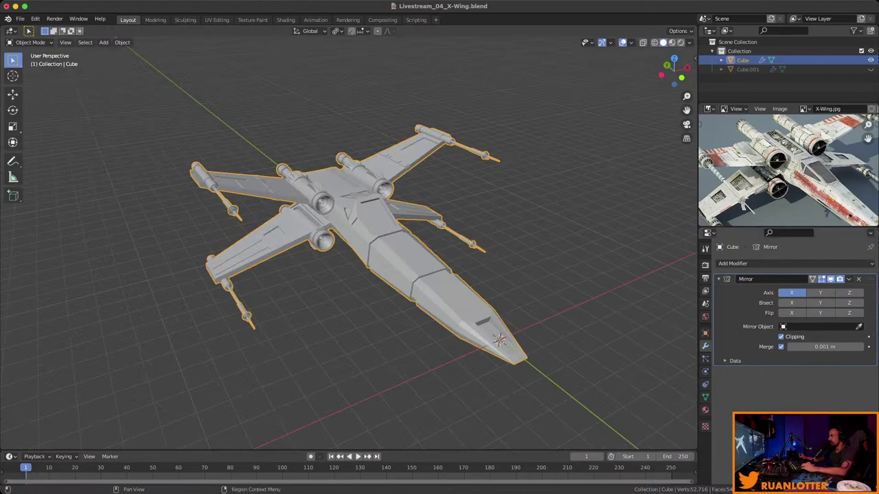
Apply the Mirror modifier and check the mirrored wing faces in Edit Mode.
left_click(849, 279)
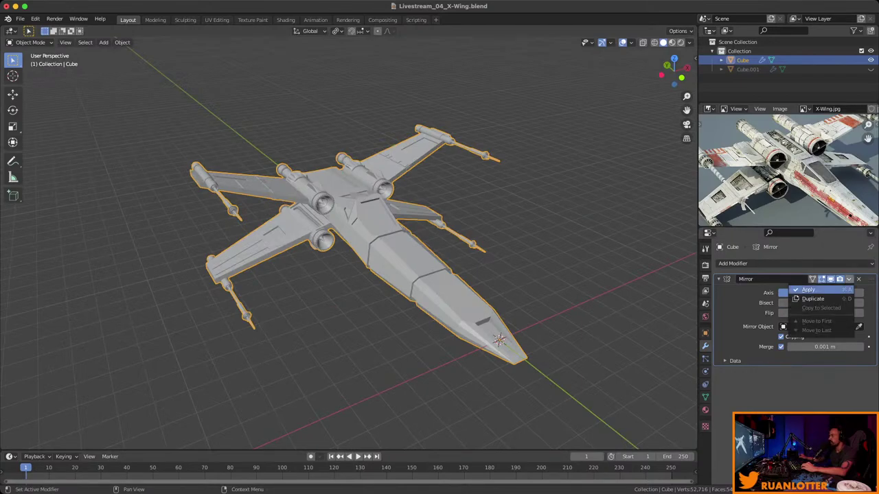
left_click(808, 290)
key("Tab")
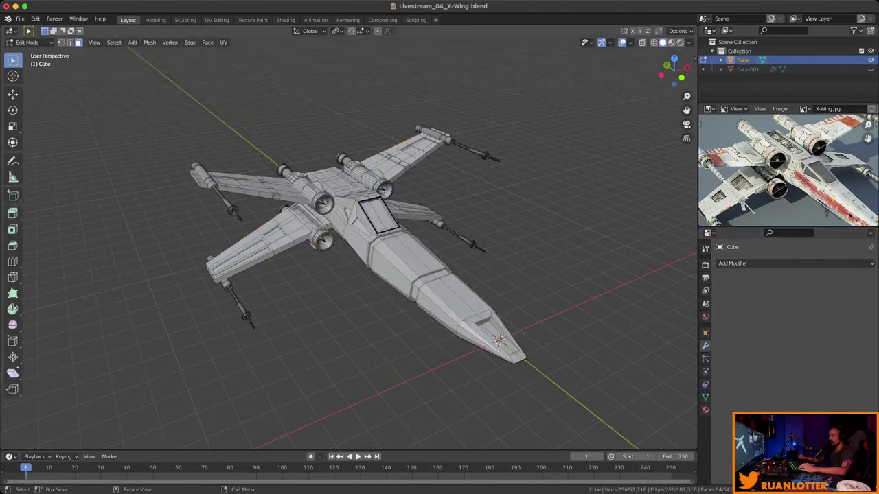
middle_click_drag(357, 247, 549, 254)
key("l")
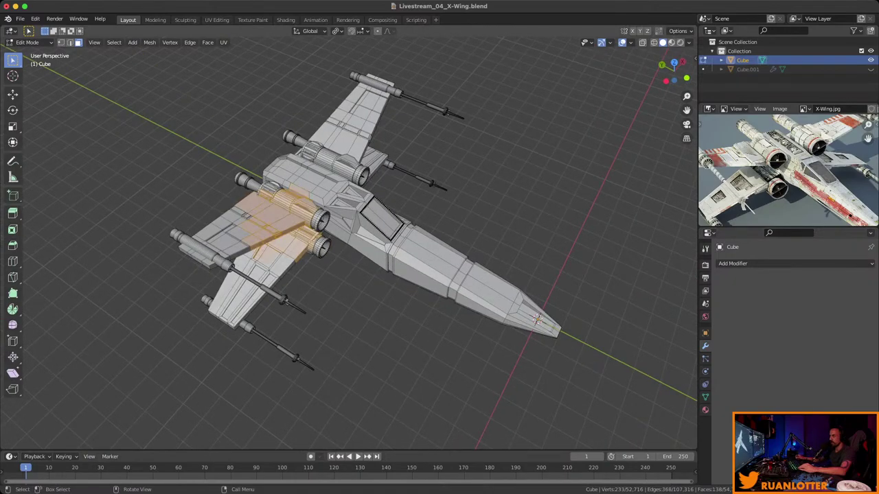
key("l")
middle_click_drag(412, 247, 480, 247)
key("Tab")
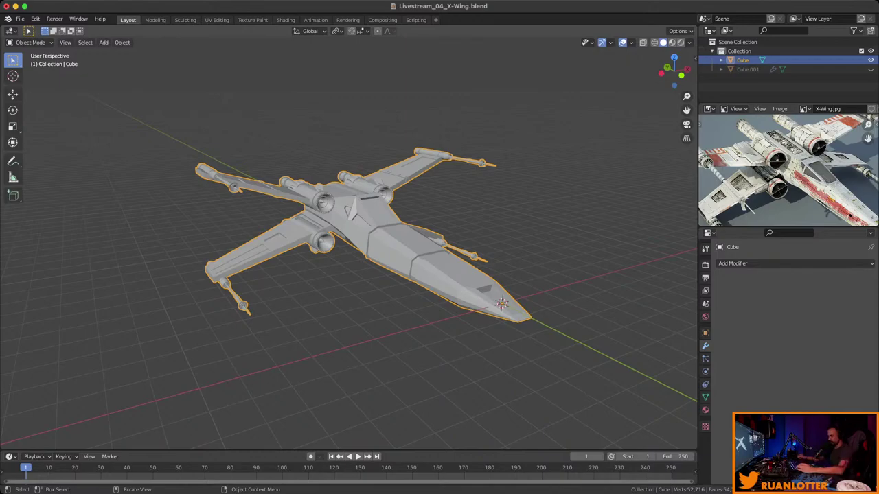
Reselect the X-Wing and switch to the UV Editing workspace.
mouse_move(349, 241)
middle_mouse_down()
mouse_move(364, 281)
mouse_move(344, 247)
middle_mouse_up()
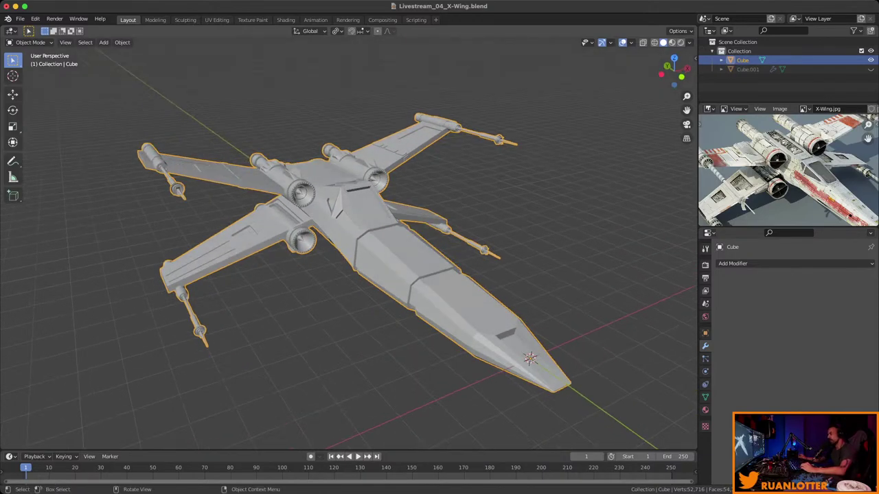
key("alt+a")
key("a")
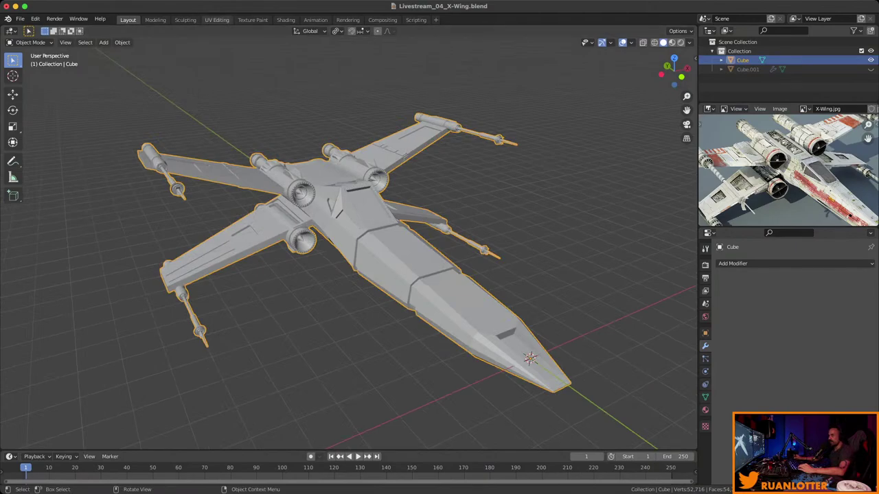
left_click(217, 19)
middle_click_drag(549, 275, 577, 221)
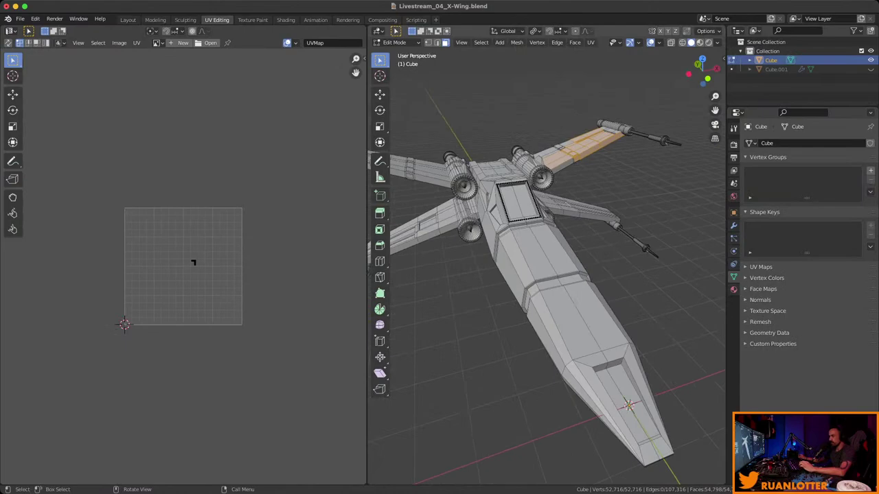
Show the mesh's existing UVs, then enable UV Sync Selection.
key("a")
scroll(186, 264, "up", 4)
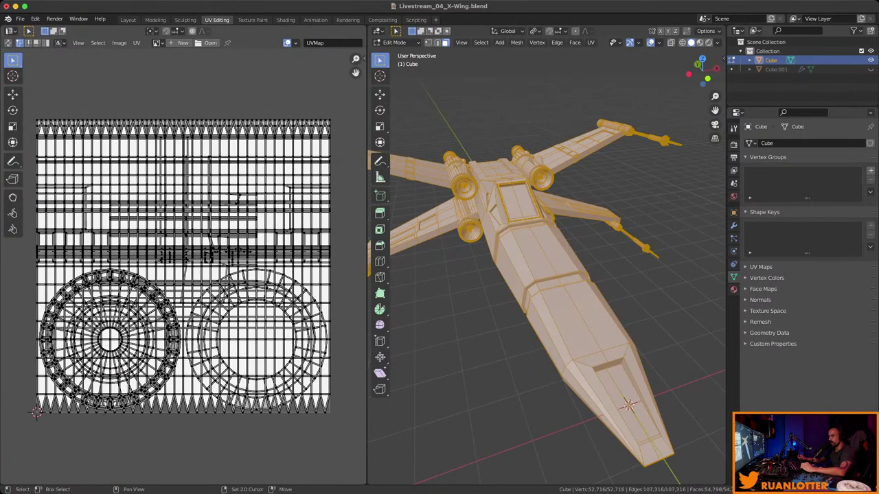
middle_click_drag(185, 264, 193, 250)
middle_click_drag(549, 261, 521, 269)
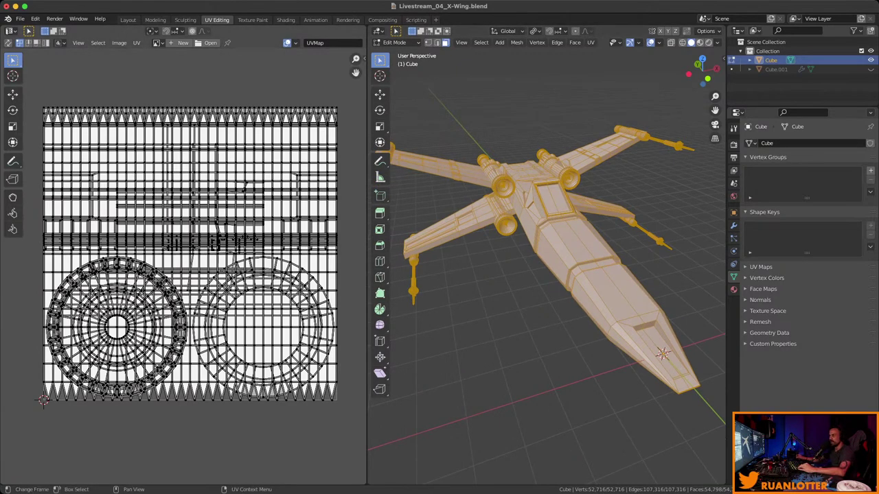
key("alt+a")
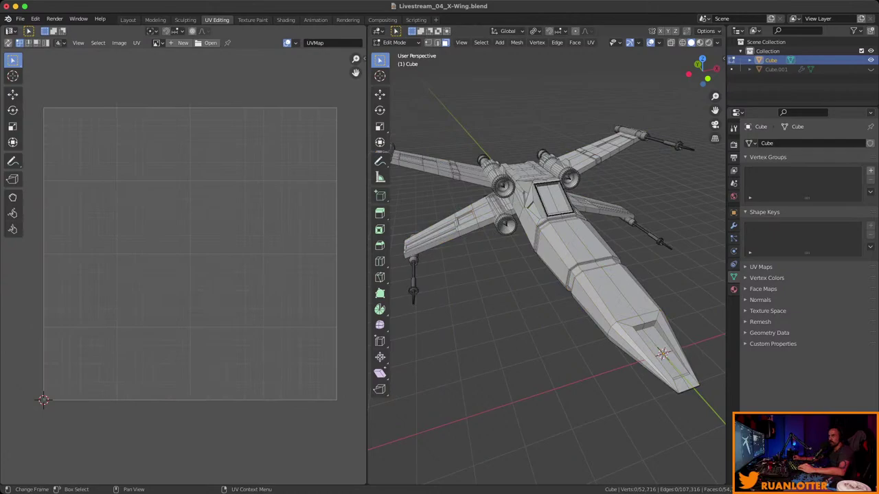
left_click(8, 42)
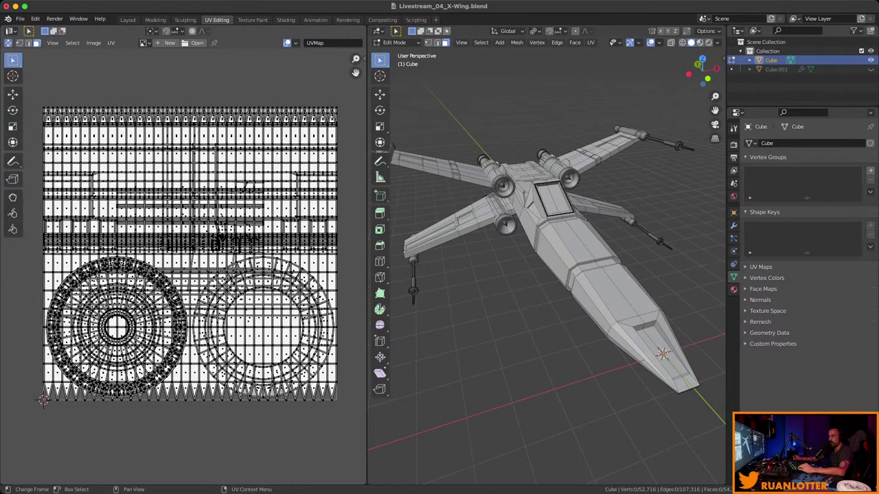
left_click(8, 42)
left_click(9, 42)
Select the linked nose section and inspect its UV island without moving it.
left_click(580, 237)
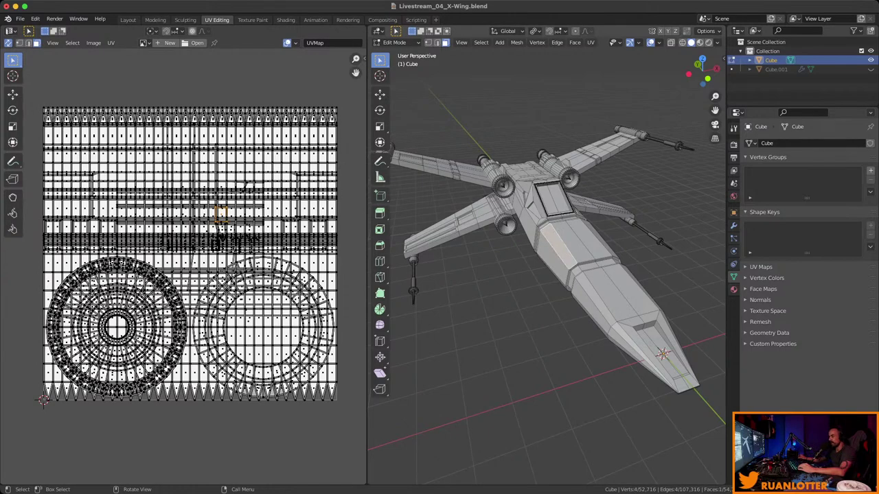
mouse_move(550, 275)
middle_mouse_down()
mouse_move(536, 281)
mouse_move(559, 275)
mouse_move(549, 281)
middle_mouse_up()
key("ctrl+l")
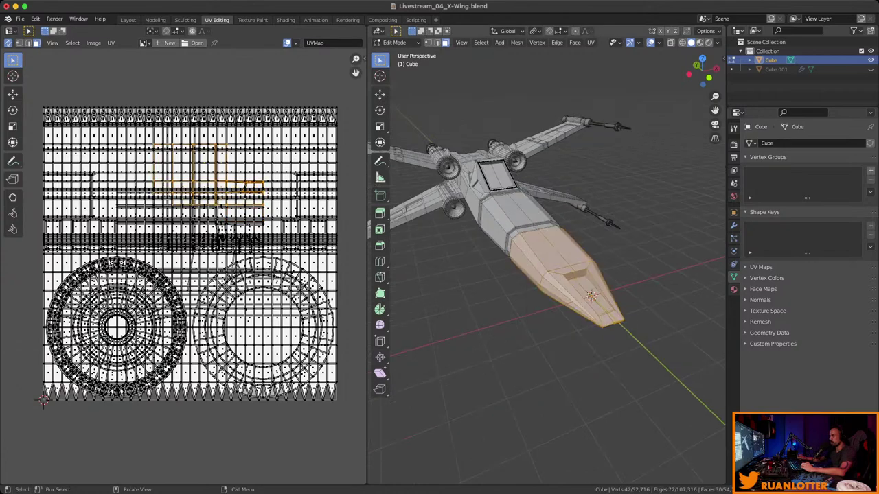
key("g")
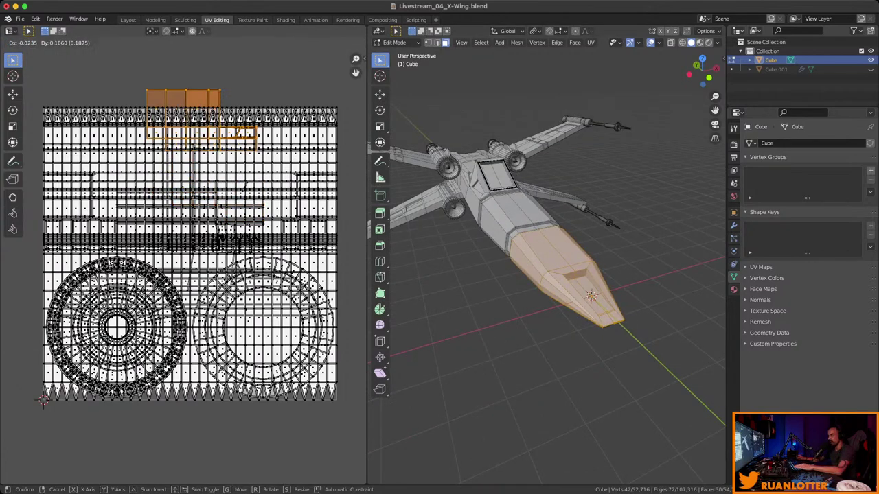
key("Escape")
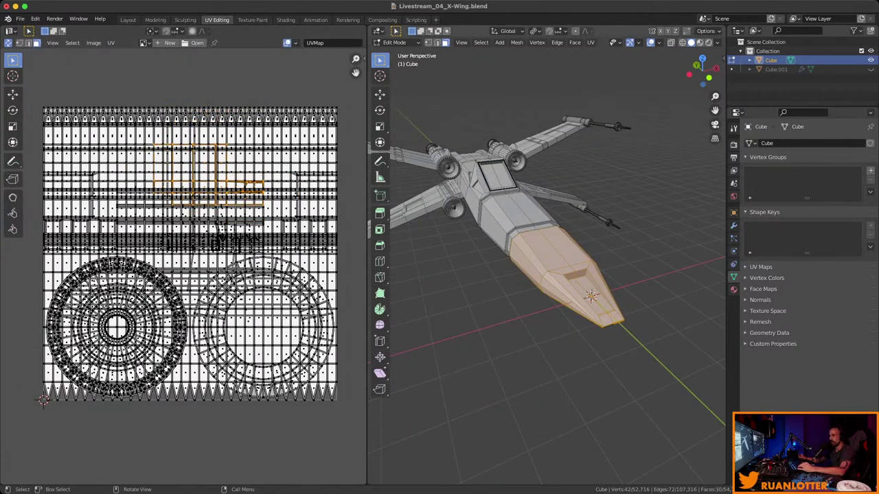
Deselect the nose and save Livestream_04_X-Wing.blend.
middle_click_drag(549, 275, 488, 264)
key("alt+a")
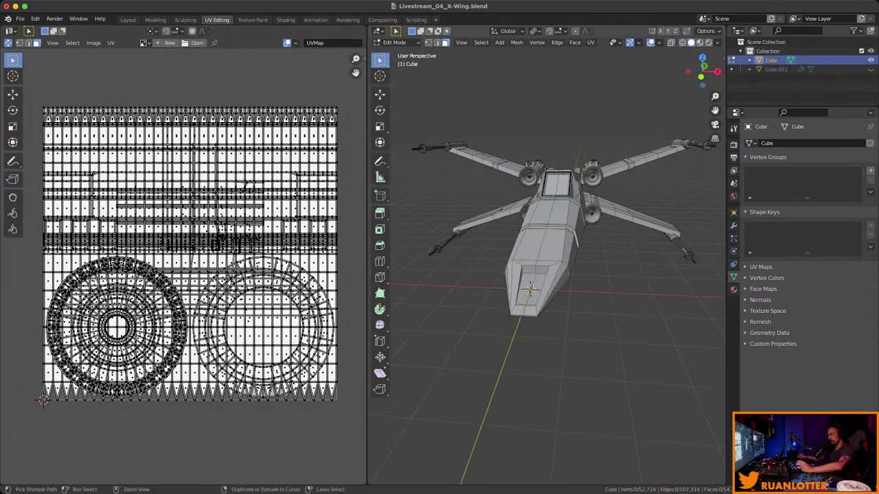
key("super+s")
middle_click_drag(487, 264, 553, 264)
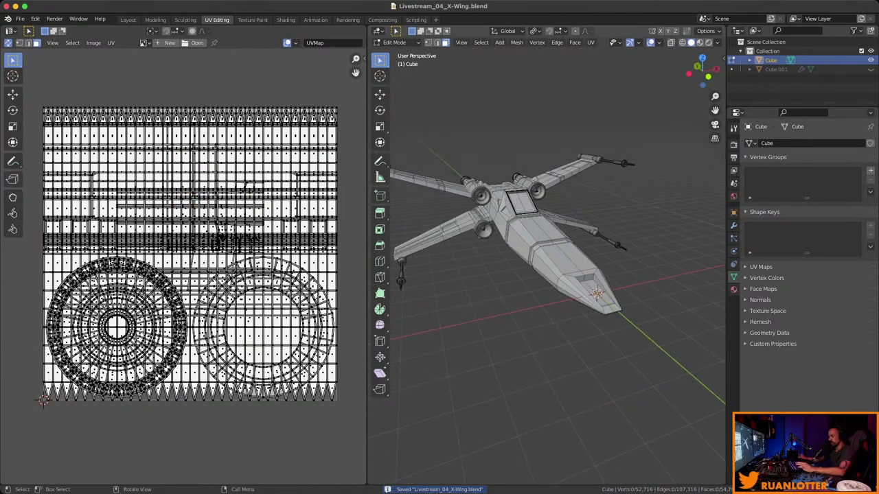
Select the entire mesh and run Smart UV Project (66° angle limit, zero island margin).
key("a")
middle_click_drag(553, 264, 539, 215)
right_click(539, 216)
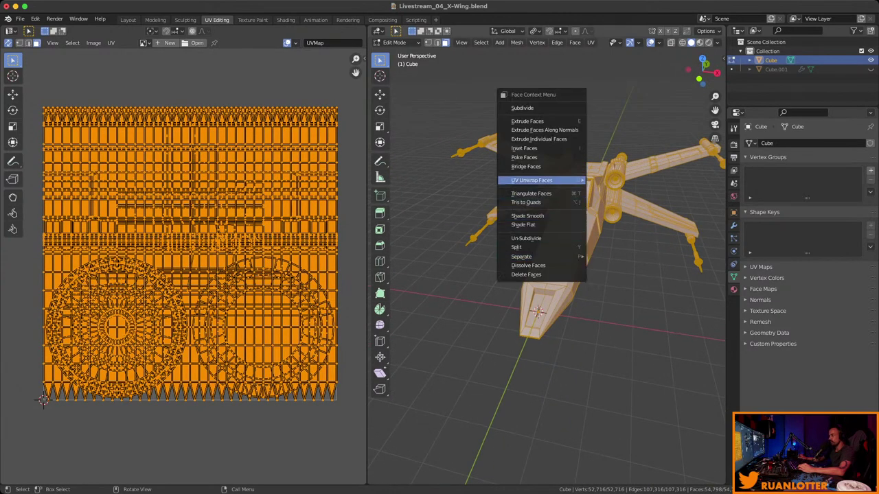
mouse_move(543, 180)
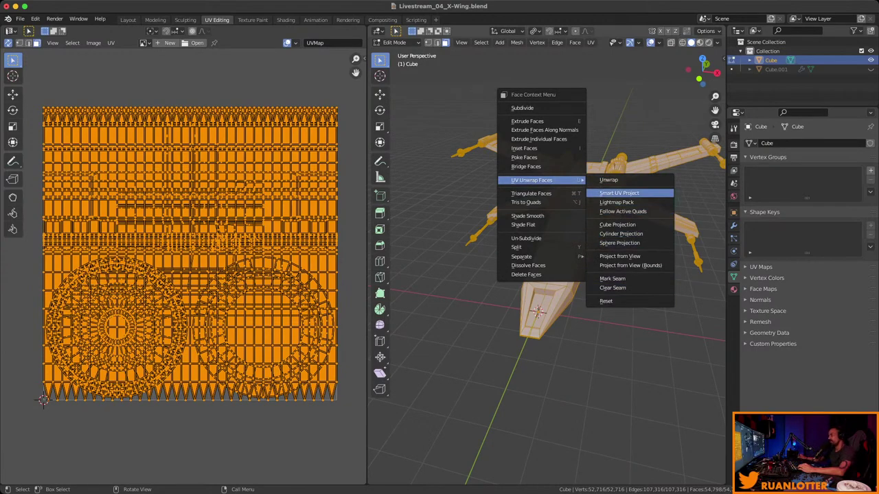
left_click(619, 193)
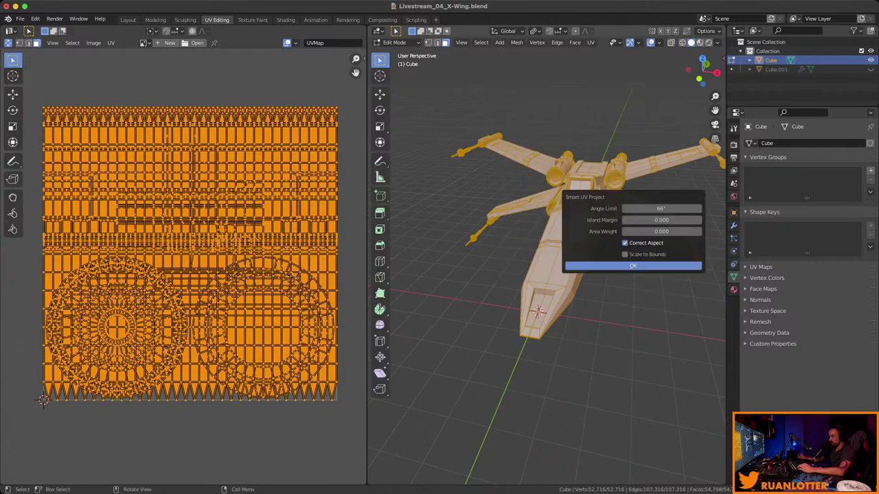
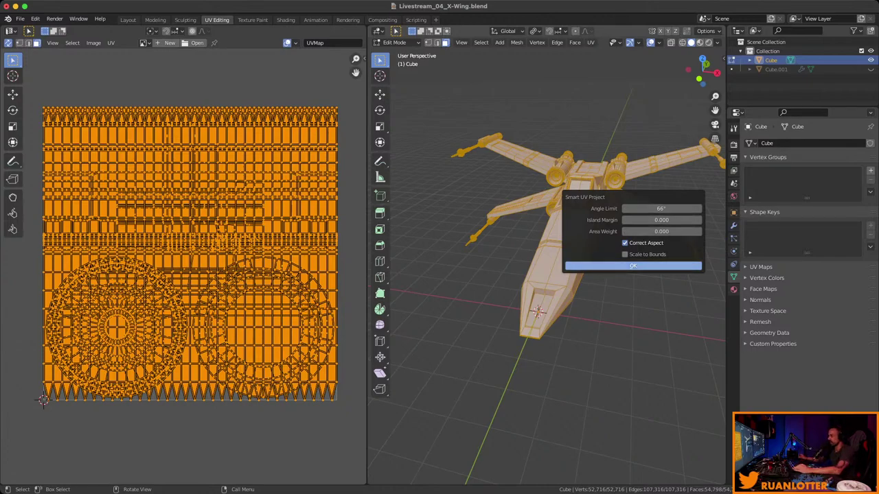
Apply Smart UV Project at a 66° angle limit, then deselect and zoom into the packed islands.
left_click(633, 266)
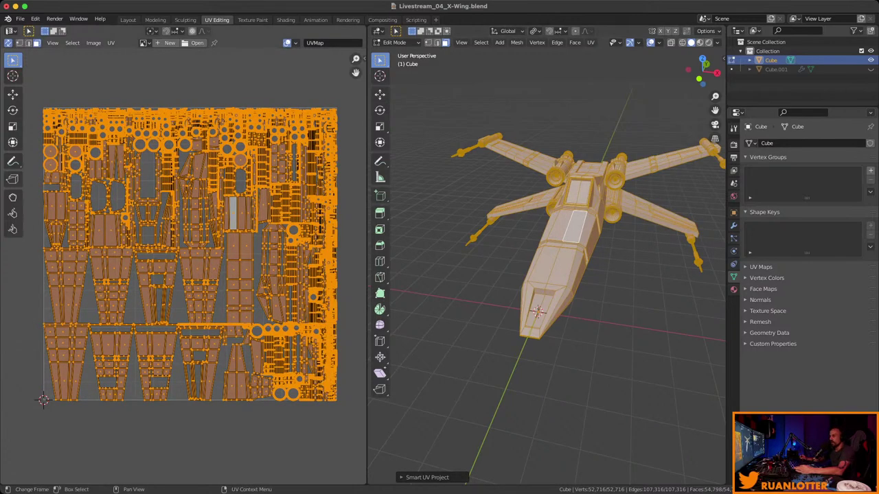
left_click(197, 398)
middle_click_drag(197, 399, 137, 412, "ctrl")
middle_click_drag(198, 343, 197, 302, "ctrl")
scroll(183, 302, "up", 3)
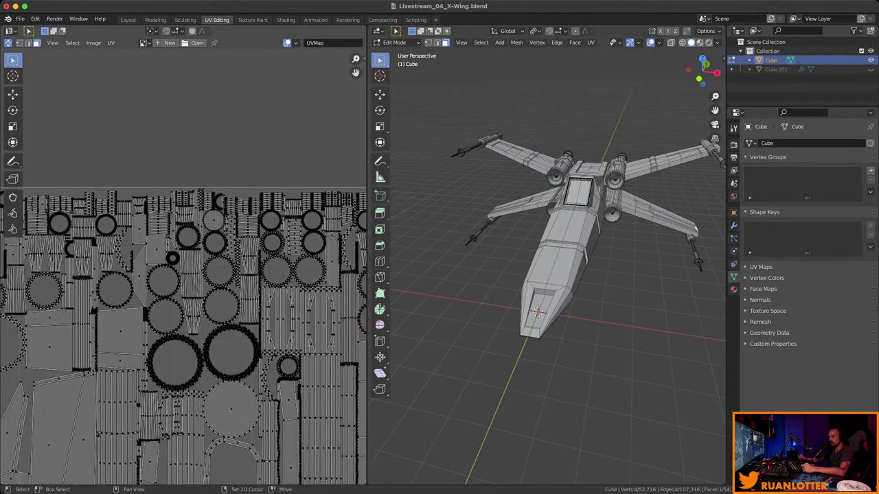
Select a shortest edge path along the rear length of the fuselage.
middle_click_drag(197, 343, 204, 251, "ctrl")
middle_click_drag(549, 275, 594, 230)
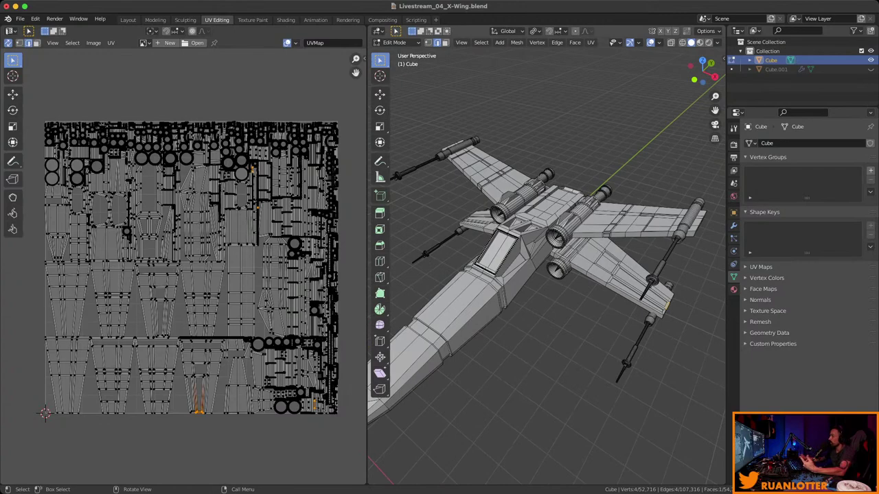
middle_click_drag(593, 230, 528, 193)
left_click(529, 268, "ctrl")
middle_click_drag(529, 268, 460, 199)
left_click(480, 220, "ctrl")
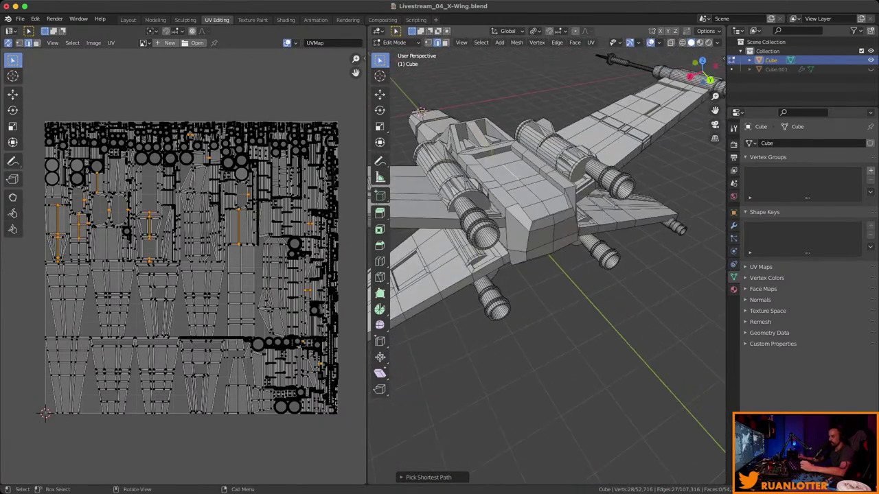
scroll(547, 261, "up", 4)
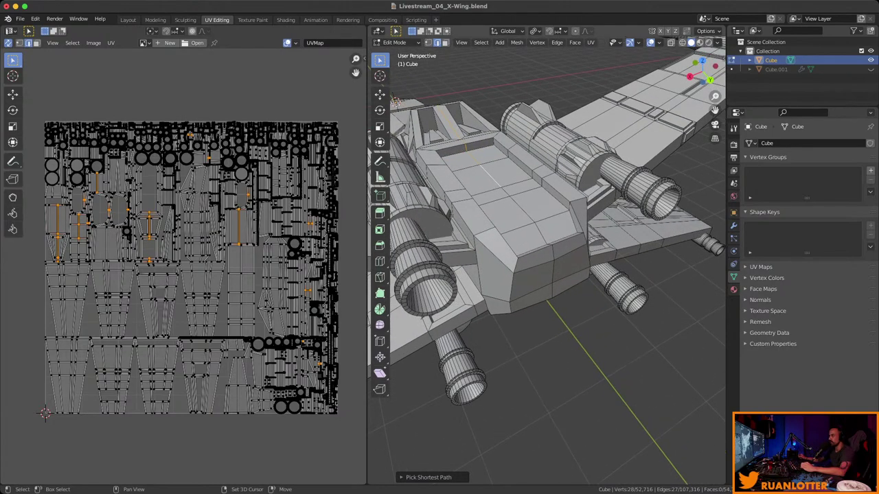
middle_click_drag(546, 261, 481, 199)
left_click(515, 234, "ctrl")
Extend the fuselage edge path toward the nose, undoing one extra stretch.
left_click(494, 213, "ctrl")
middle_click_drag(550, 261, 532, 244)
left_click(550, 241, "ctrl")
scroll(587, 239, "up", 6)
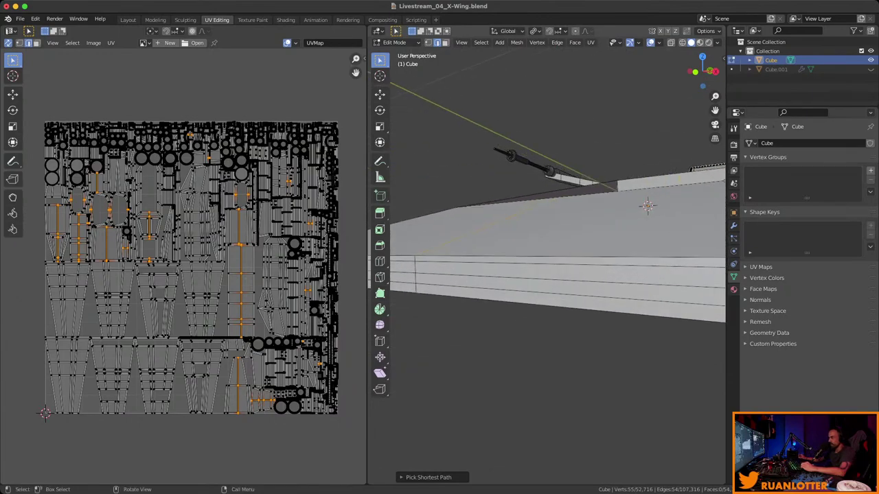
middle_click_drag(647, 202, 604, 224)
left_click(652, 205, "ctrl")
key("ctrl+z")
scroll(549, 260, "down", 5)
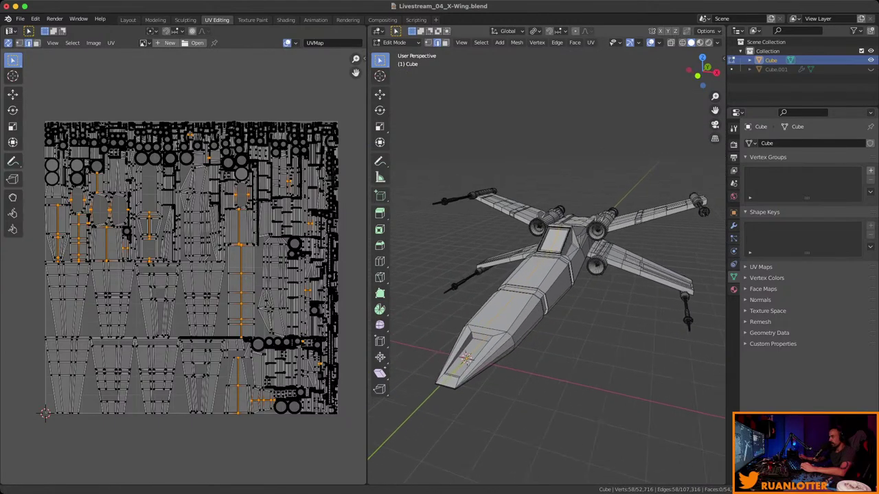
scroll(604, 224, "up", 4)
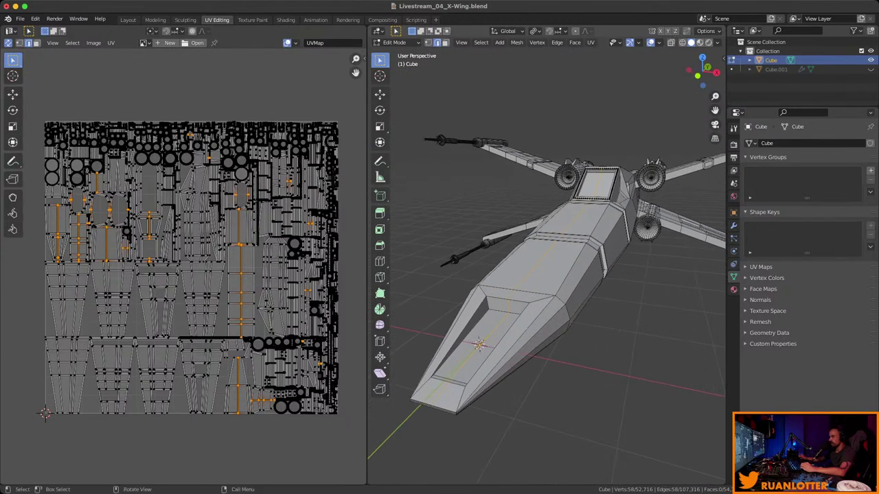
Mark the fuselage centreline path and the cockpit panel outline edges as seams.
right_click(498, 288)
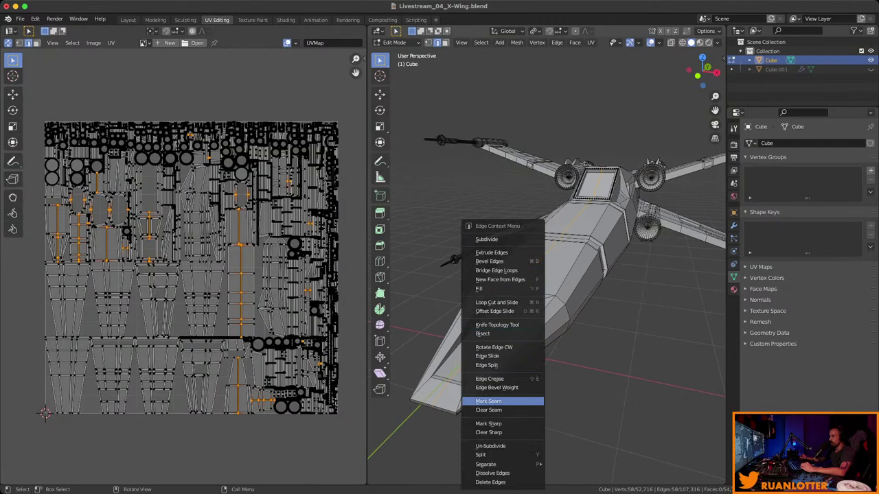
left_click(489, 401)
left_click(480, 345)
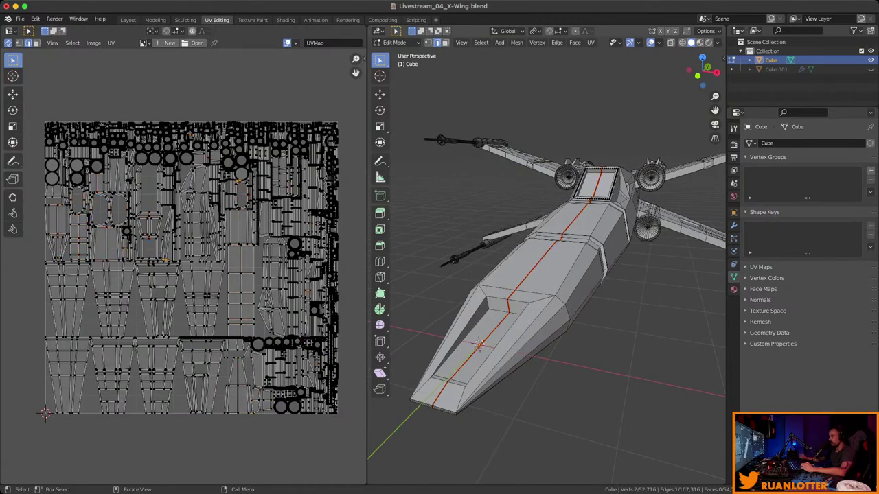
middle_click_drag(522, 275, 433, 280)
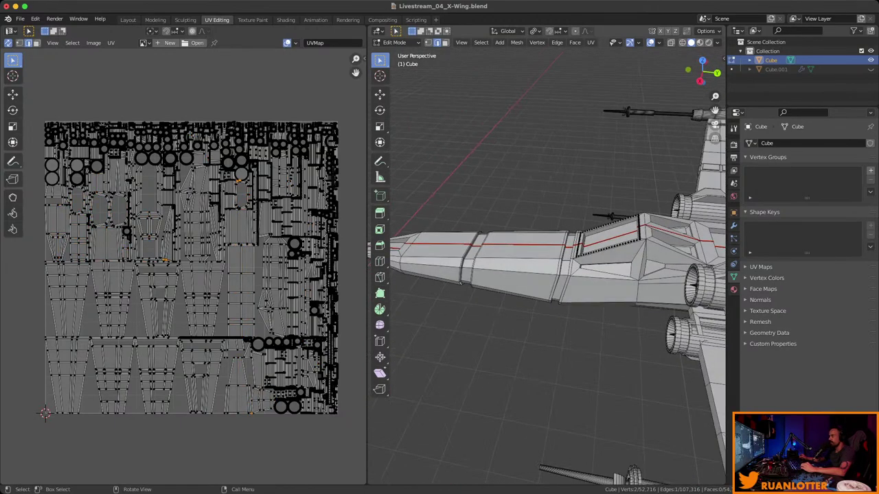
middle_click_drag(550, 275, 556, 316)
scroll(546, 261, "down", 3)
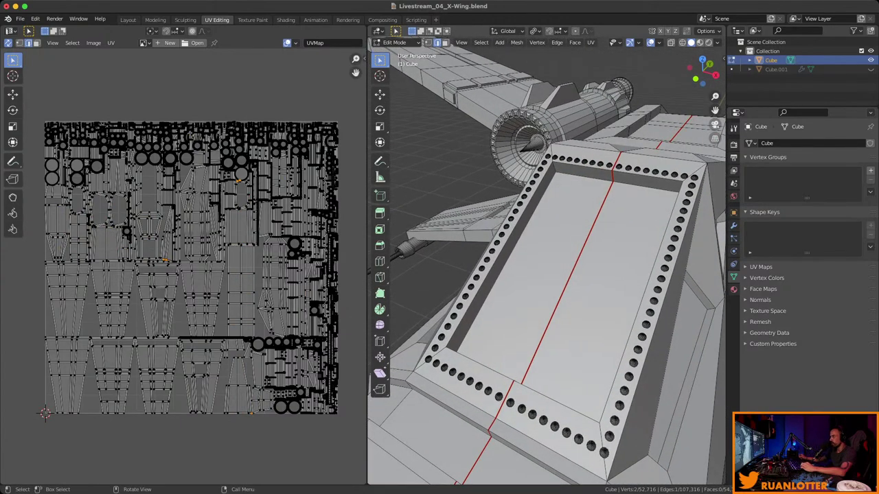
left_click(596, 192, "shift")
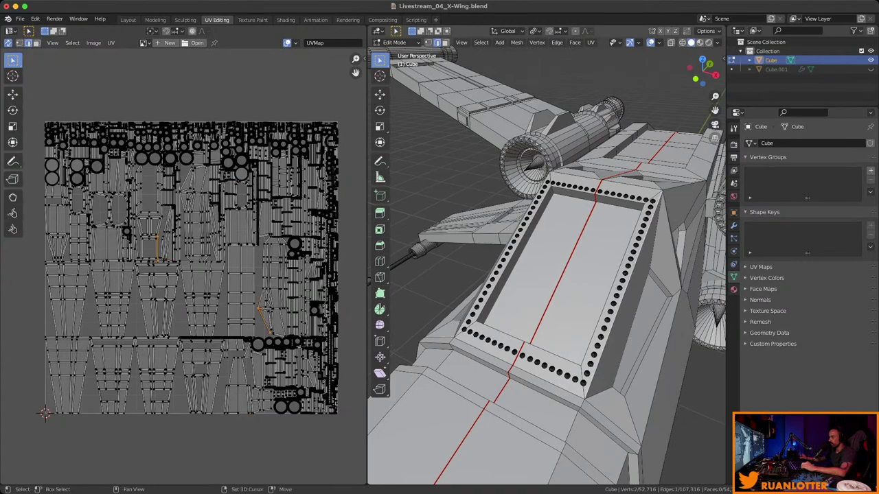
left_click(483, 352, "shift")
middle_click_drag(549, 274, 511, 220)
left_click(526, 268, "shift")
left_click(525, 322, "shift")
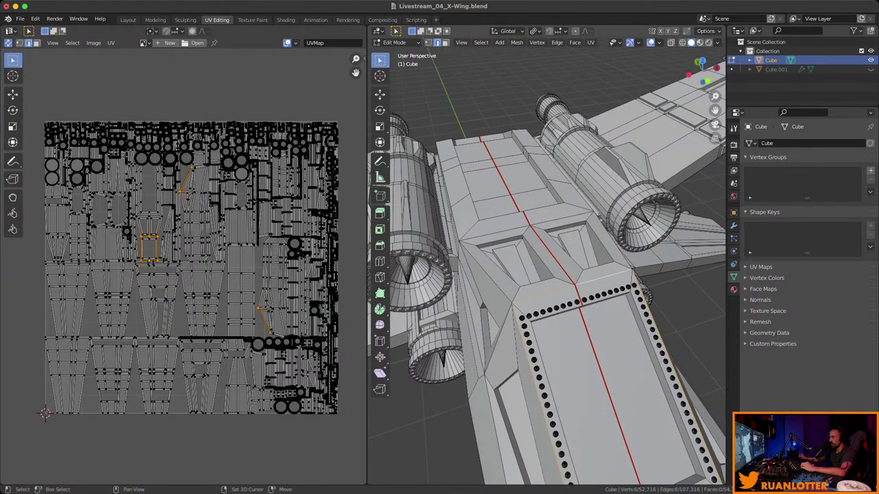
right_click(569, 279)
left_click(554, 278)
Select an edge path along the fuselage top and mark it as a seam.
middle_click_drag(554, 279, 522, 143)
middle_click_drag(549, 275, 477, 258, "shift")
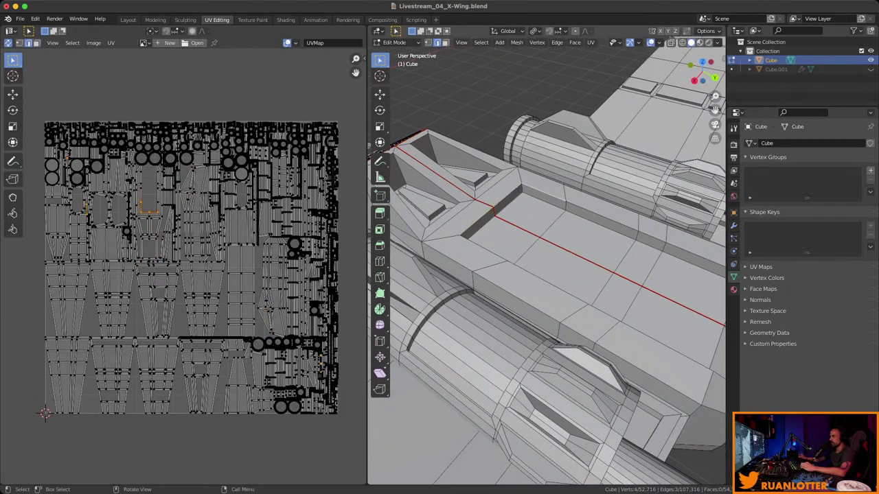
middle_click_drag(549, 275, 522, 268)
left_click(687, 266, "ctrl")
middle_click_drag(687, 267, 590, 278)
left_click(601, 233, "shift")
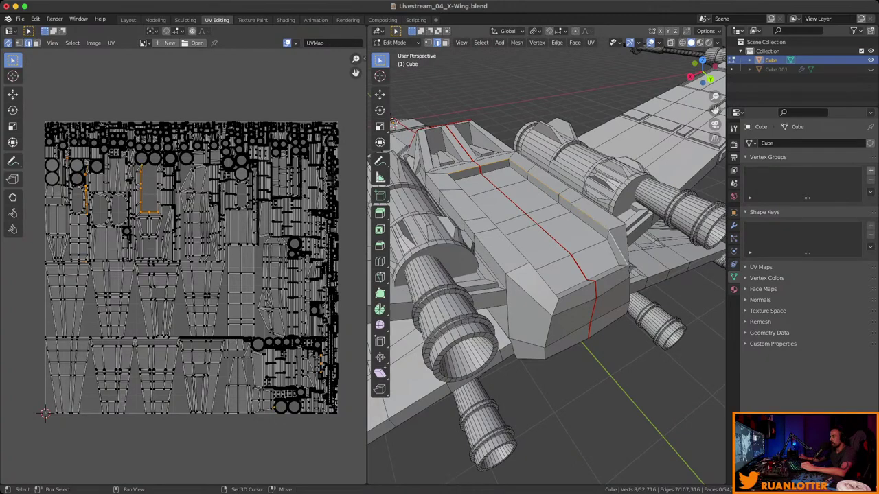
middle_click_drag(549, 275, 522, 275)
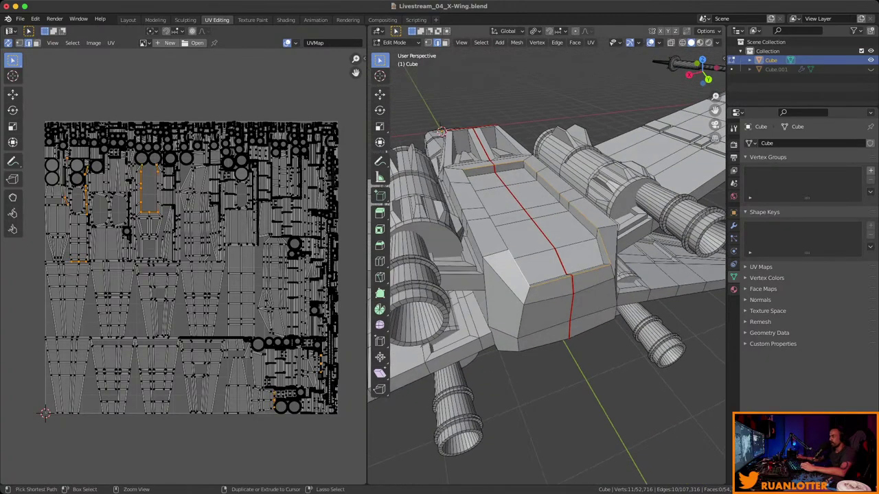
left_click(441, 130, "ctrl")
right_click(442, 131)
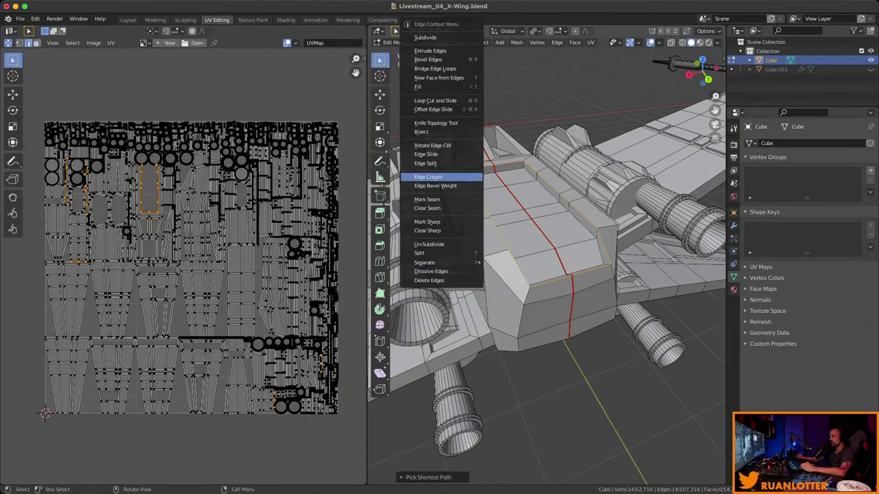
left_click(428, 199)
Mark seams on further selected edges along the fuselage top.
middle_click_drag(427, 199, 501, 189)
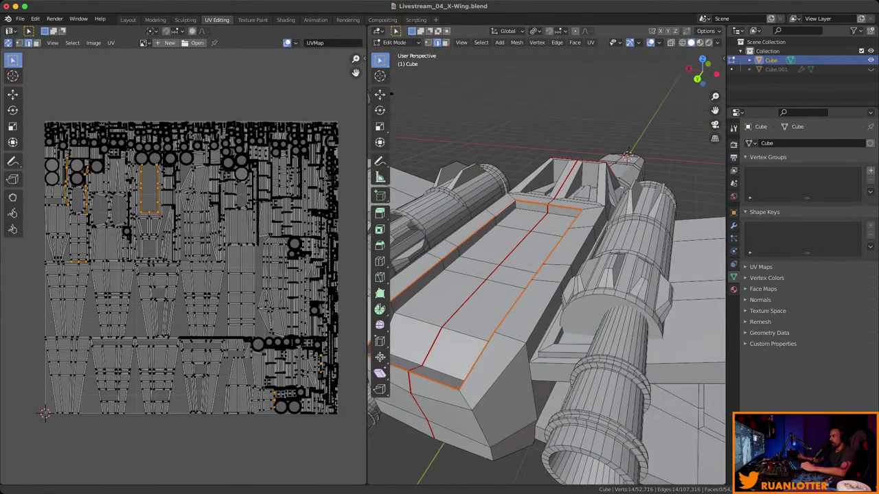
scroll(391, 93, "up", 6)
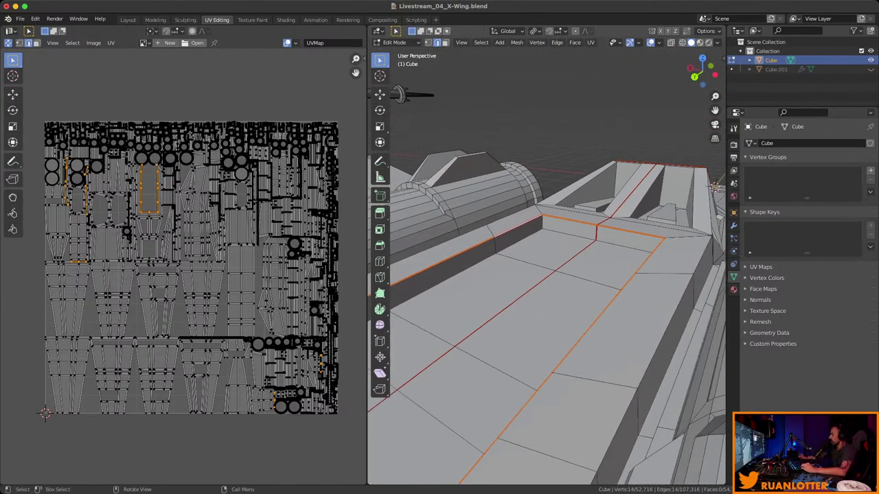
left_click(400, 94)
middle_click_drag(400, 94, 718, 110)
middle_click_drag(550, 275, 618, 275)
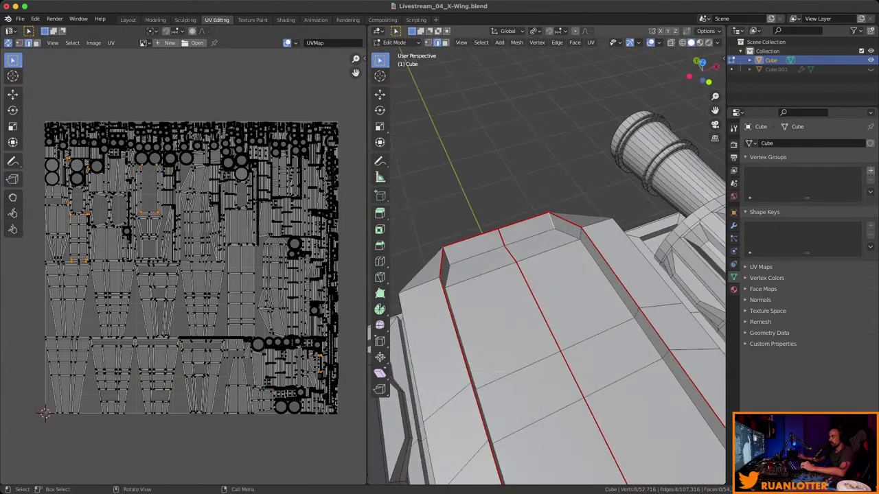
right_click(525, 224)
left_click(526, 224)
middle_click_drag(526, 224, 536, 244)
Unwrap all faces along the new seams so the fuselage forms two long tapered islands.
key("3")
key("a")
right_click(535, 243)
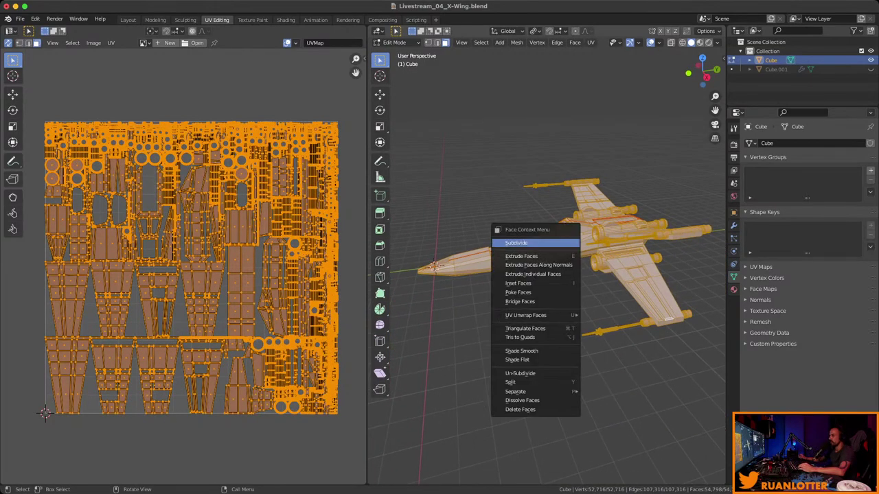
mouse_move(536, 315)
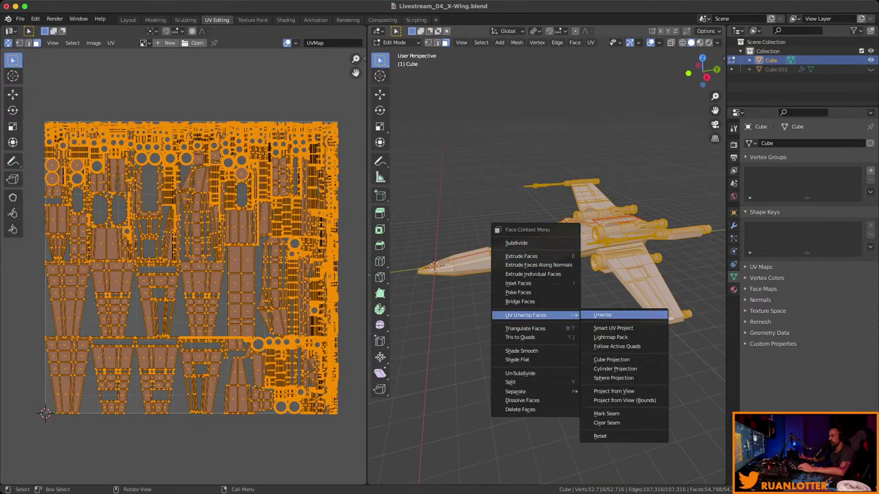
left_click(602, 314)
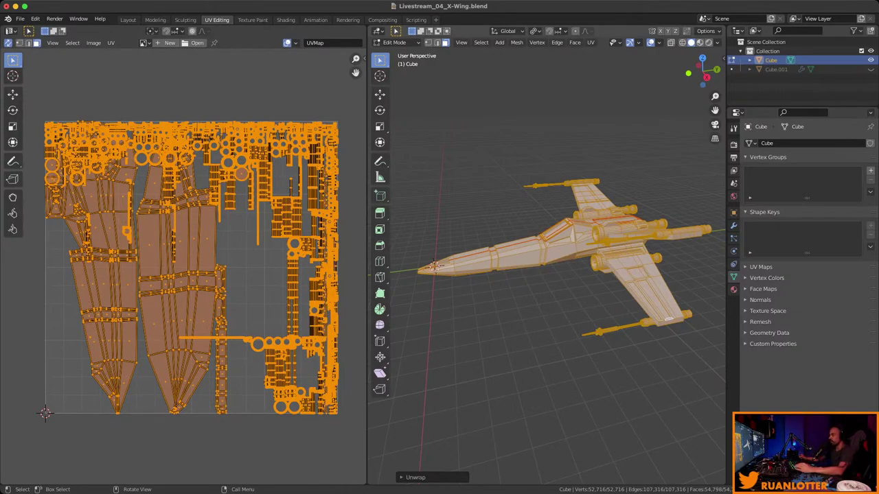
middle_click_drag(549, 275, 679, 280)
middle_click_drag(549, 275, 652, 278)
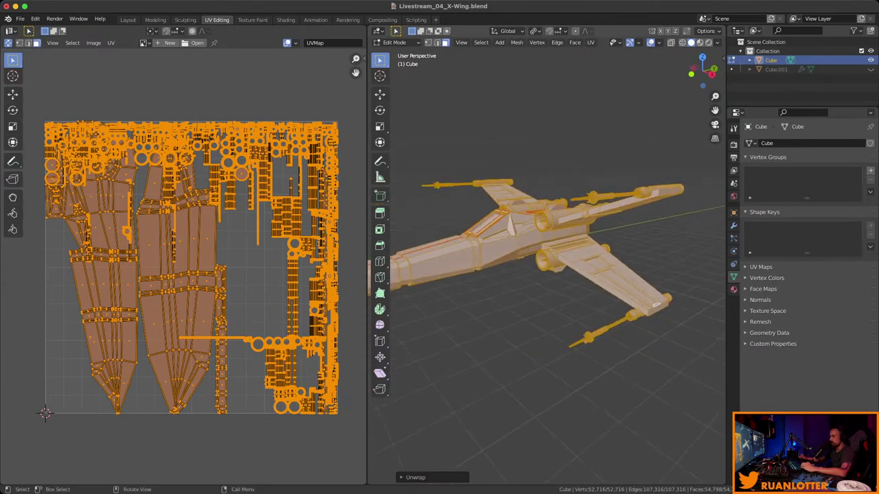
scroll(549, 275, "up", 3)
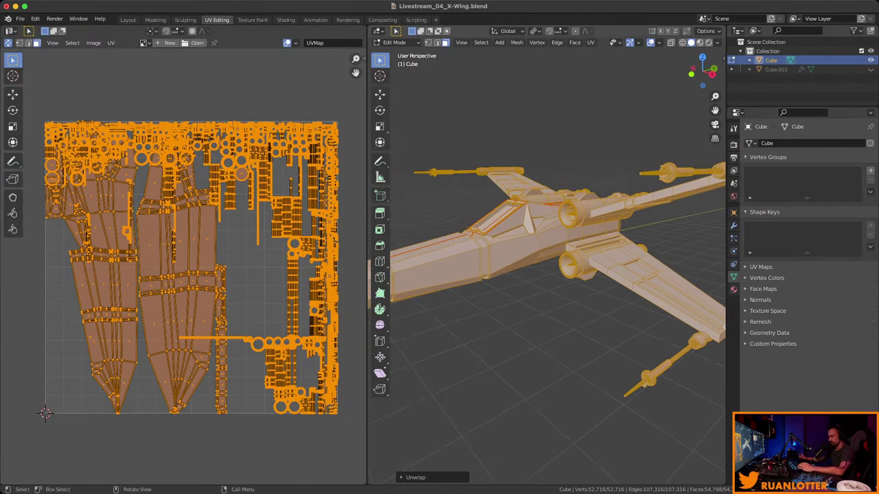
key("alt+a")
scroll(549, 275, "up", 4)
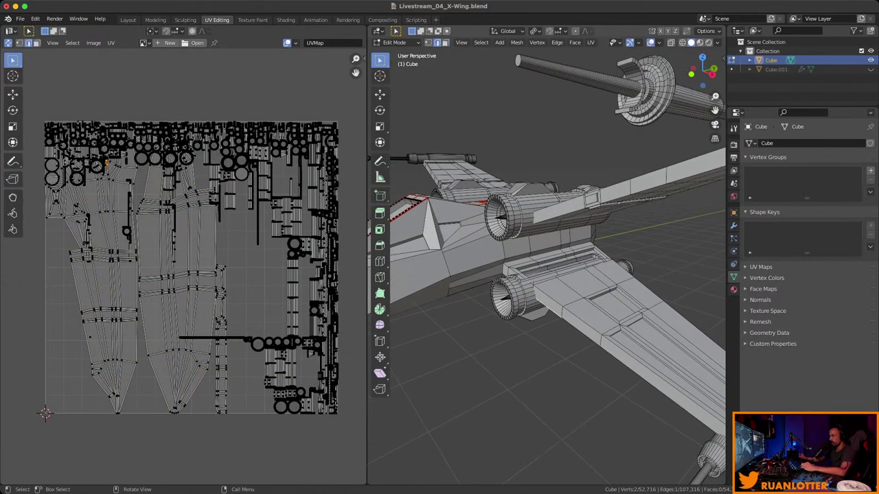
Select the lower engine's linked geometry and hide the rest of the X-Wing.
middle_click_drag(549, 274, 590, 254)
left_click(529, 292, "ctrl")
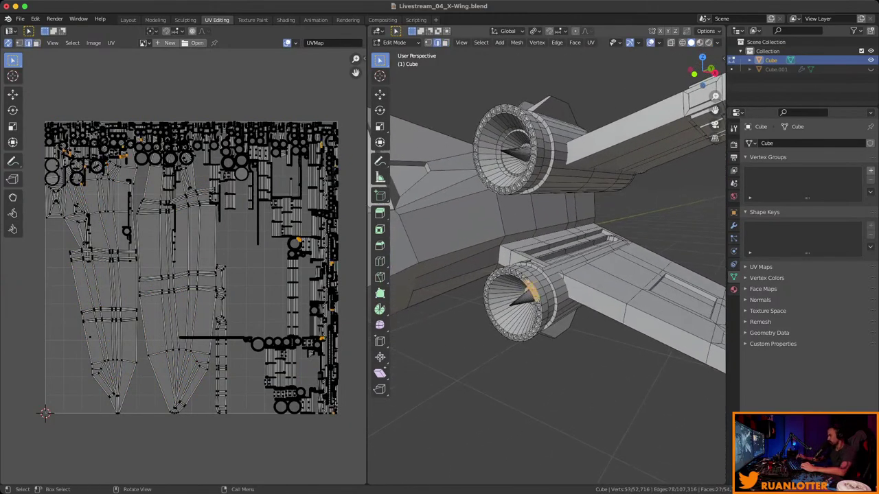
key("KP_Decimal")
middle_click_drag(549, 275, 621, 151)
key("l")
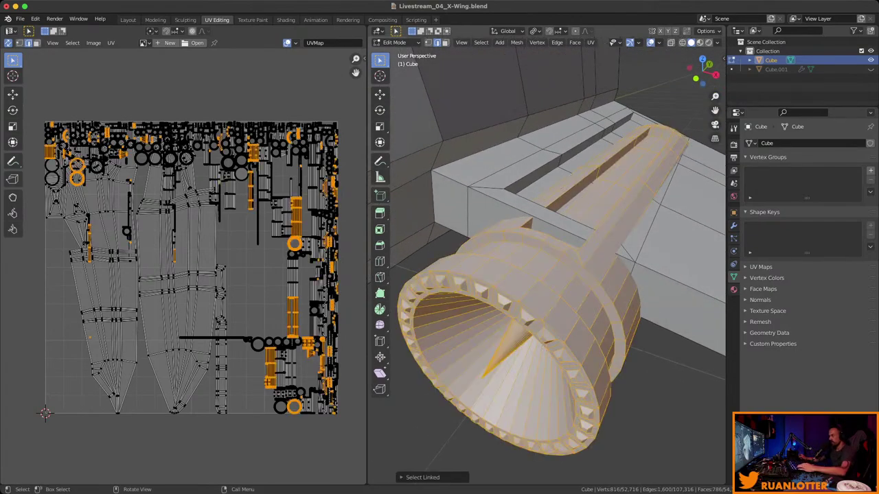
middle_click_drag(590, 288, 536, 258)
key("shift+h")
Select an edge path along the engine's length and nozzle and mark it as a seam.
left_click(537, 258)
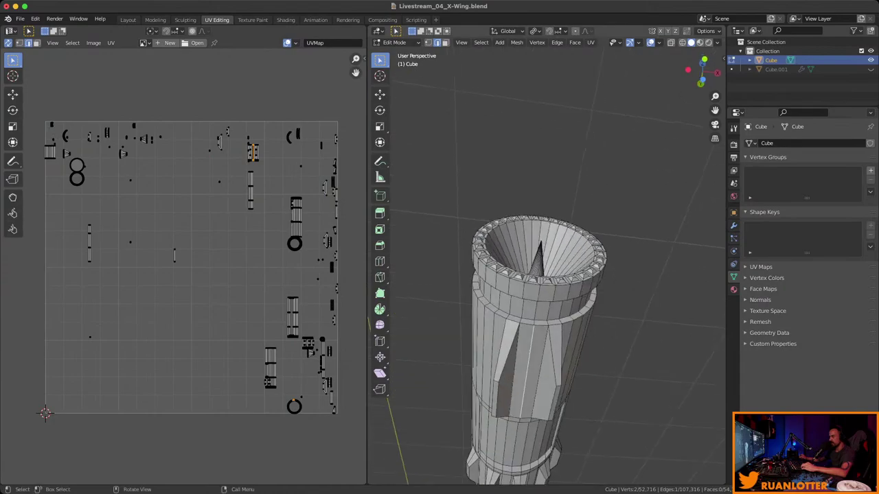
left_click(527, 412, "ctrl")
middle_click_drag(527, 412, 604, 302)
left_click(626, 327, "ctrl")
left_click(597, 268, "ctrl")
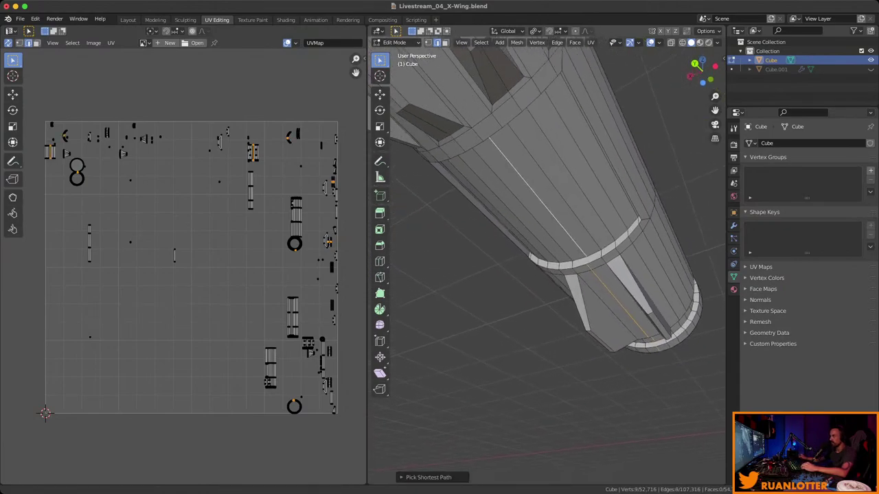
middle_click_drag(598, 267, 577, 158)
left_click(628, 144, "ctrl")
left_click(714, 278, "ctrl")
middle_click_drag(714, 278, 673, 206)
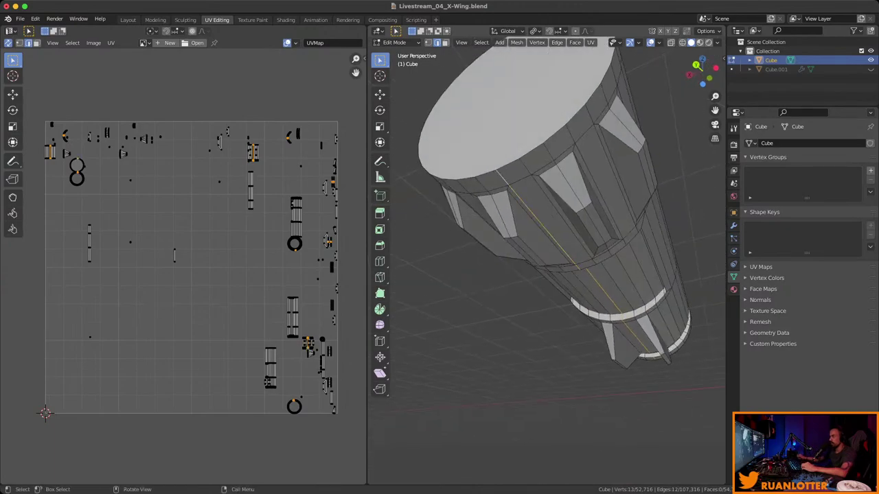
right_click(481, 179)
left_click(479, 342)
Mark a second seam path running down the engine's cylinder barrel.
middle_click_drag(478, 342, 522, 247)
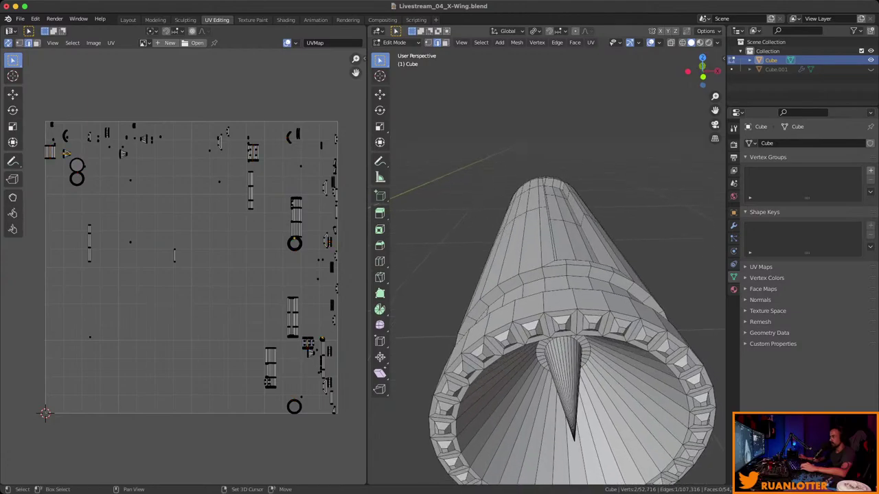
left_click(576, 330, "ctrl")
middle_click_drag(575, 331, 535, 227)
left_click(577, 282, "ctrl")
left_click(521, 233, "ctrl")
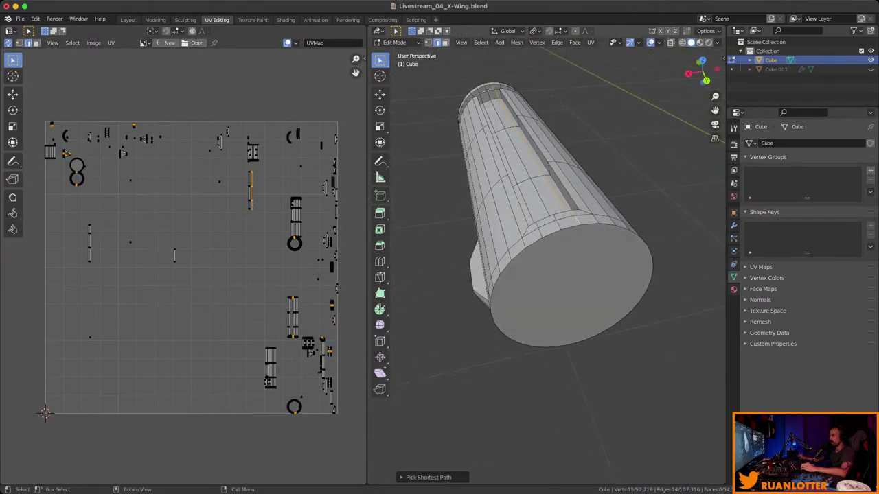
right_click(537, 223)
left_click(539, 221)
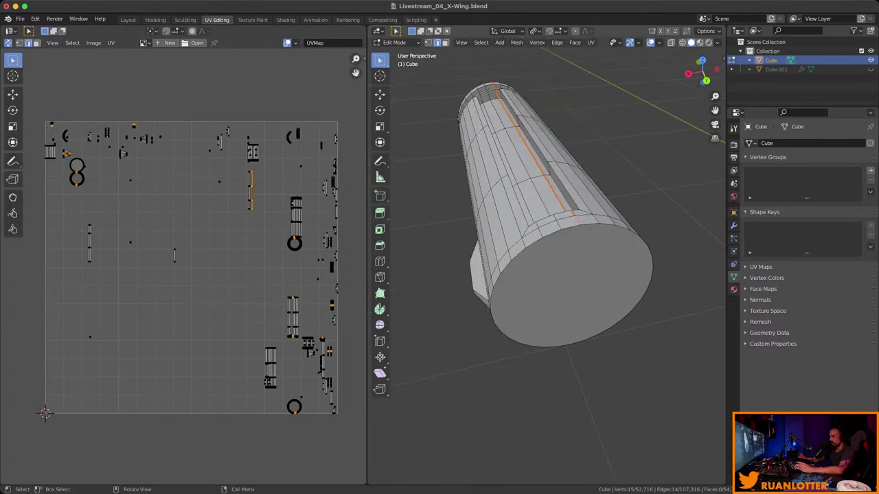
Mark the edge loop around the cylinder's end cap rim as a seam.
middle_click_drag(538, 222, 515, 230)
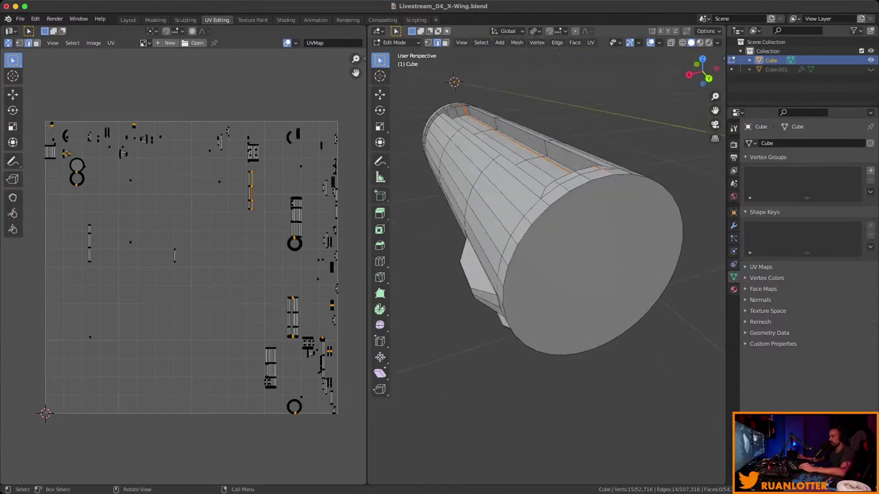
left_click(544, 187, "alt")
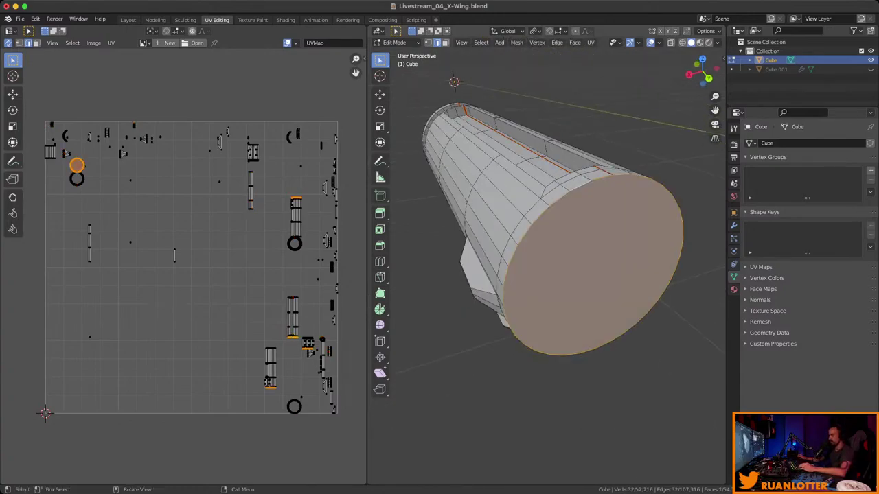
right_click(546, 185)
left_click(538, 200)
Select the loop around the nozzle tube's rim and mark it as a seam.
middle_click_drag(537, 199, 560, 130)
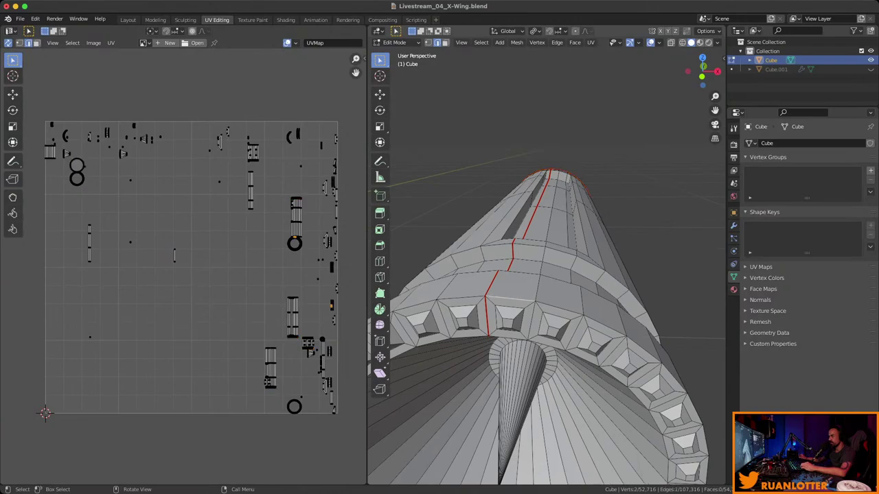
left_click(560, 307, "ctrl")
left_click(535, 307)
scroll(535, 306, "down", 3)
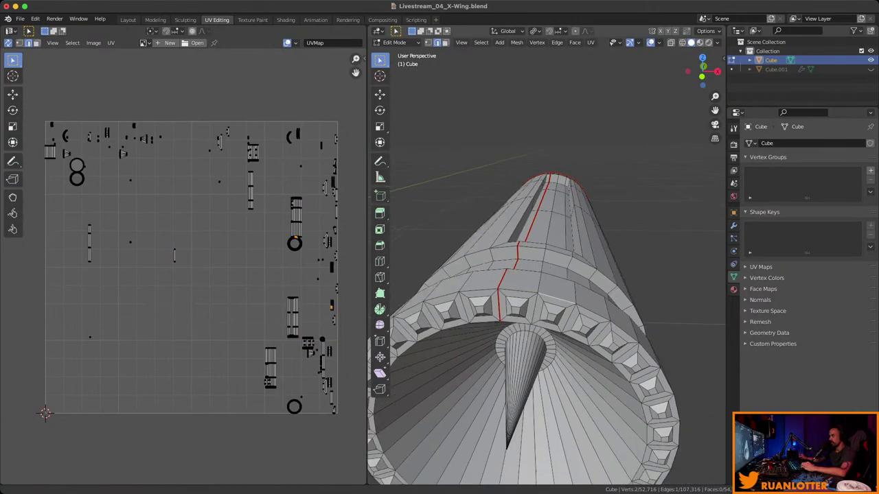
middle_click_drag(547, 274, 529, 309)
left_click(578, 280, "ctrl")
left_click(580, 288, "ctrl")
left_click(449, 293, "ctrl")
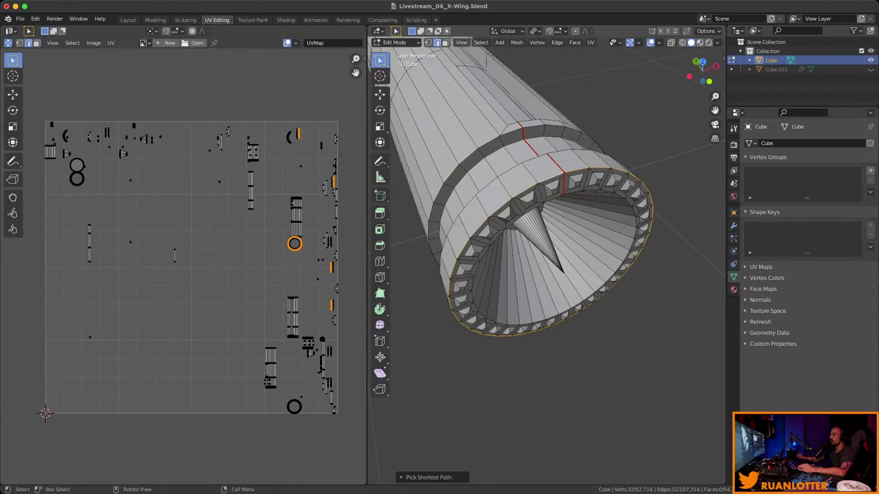
right_click(522, 222)
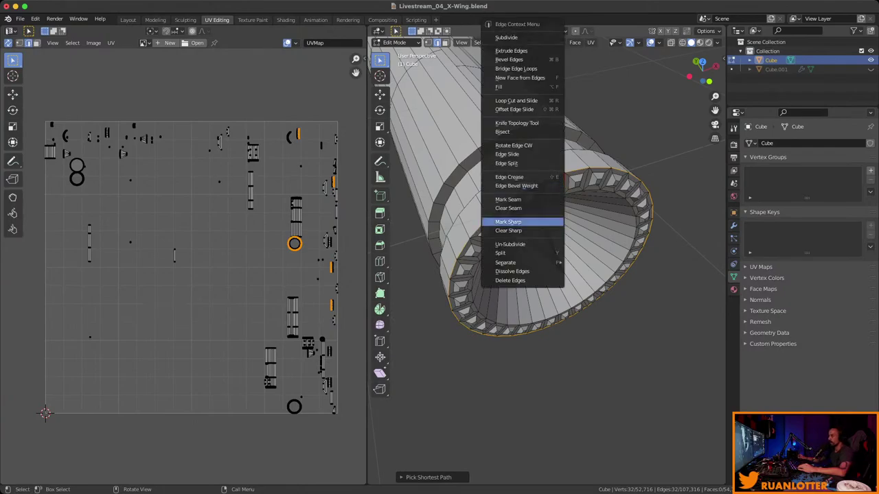
left_click(508, 199)
Unwrap all engine faces into a circle, a fan and two long strips.
middle_click_drag(508, 199, 525, 240)
scroll(549, 233, "down", 3)
key("3")
key("a")
right_click(525, 241)
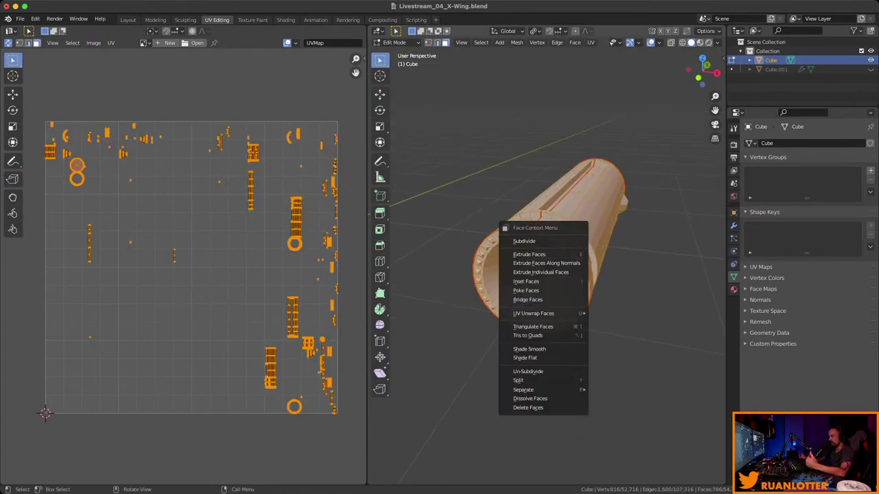
mouse_move(533, 313)
left_click(618, 312)
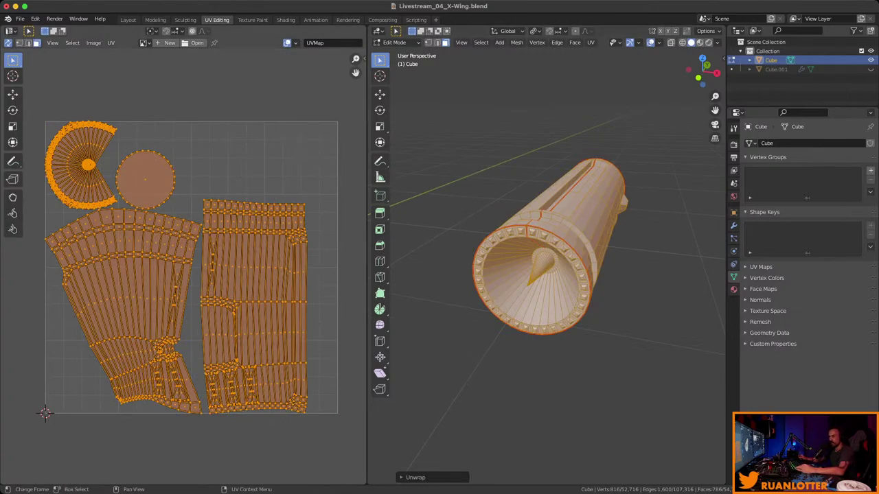
In Front Orthographic view, mark the lower vertical edge below the nozzle centre as a seam.
scroll(190, 268, "down", 2)
mouse_move(549, 275)
middle_mouse_down()
mouse_move(576, 261)
mouse_move(484, 280)
mouse_move(547, 247)
mouse_move(539, 268)
middle_mouse_up()
left_click(646, 251, "alt")
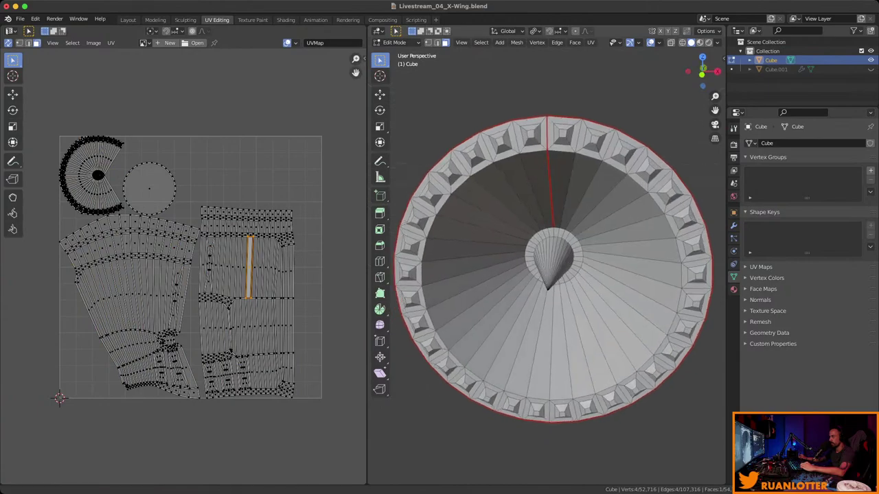
scroll(546, 275, "up", 4)
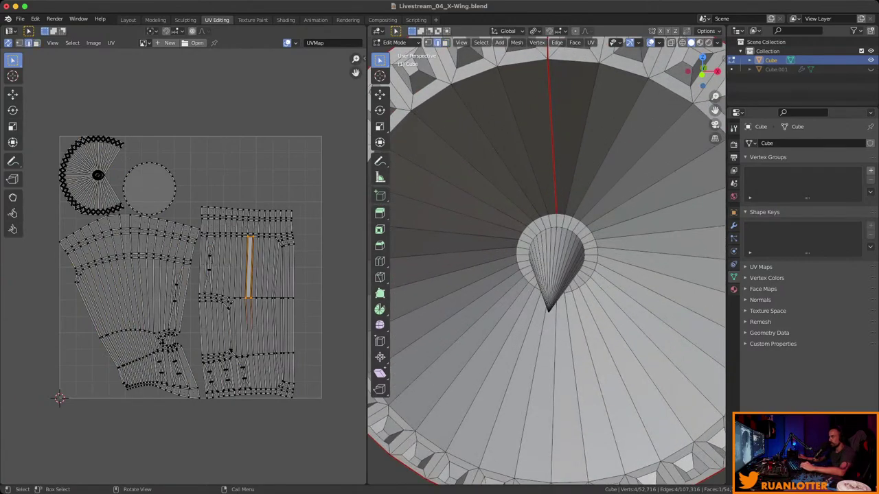
middle_click_drag(549, 275, 520, 257)
left_click(702, 71)
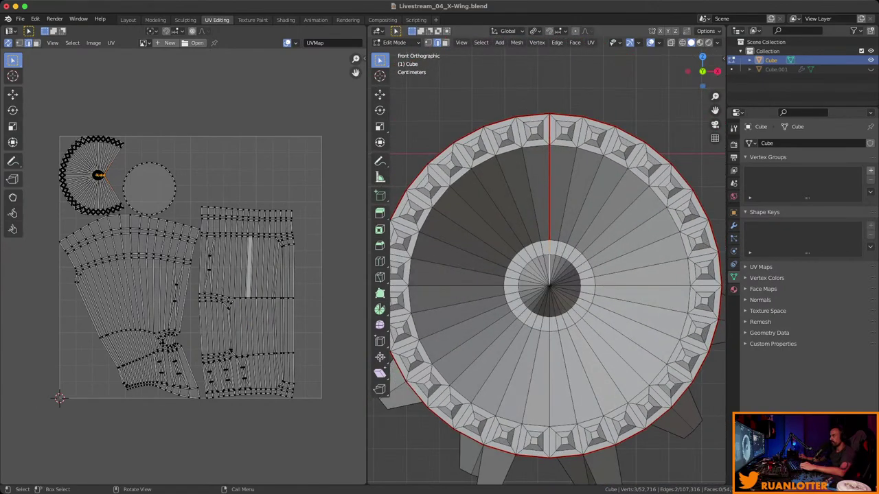
scroll(549, 274, "down", 1)
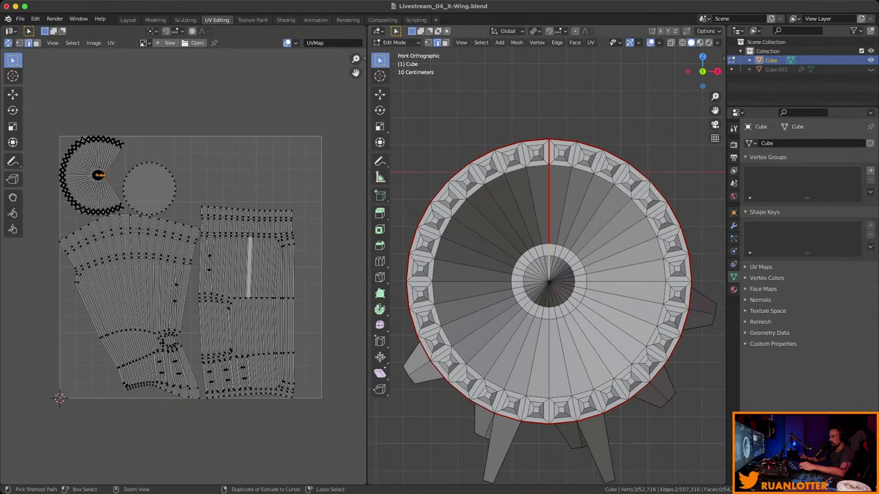
left_click(549, 364)
right_click(524, 381)
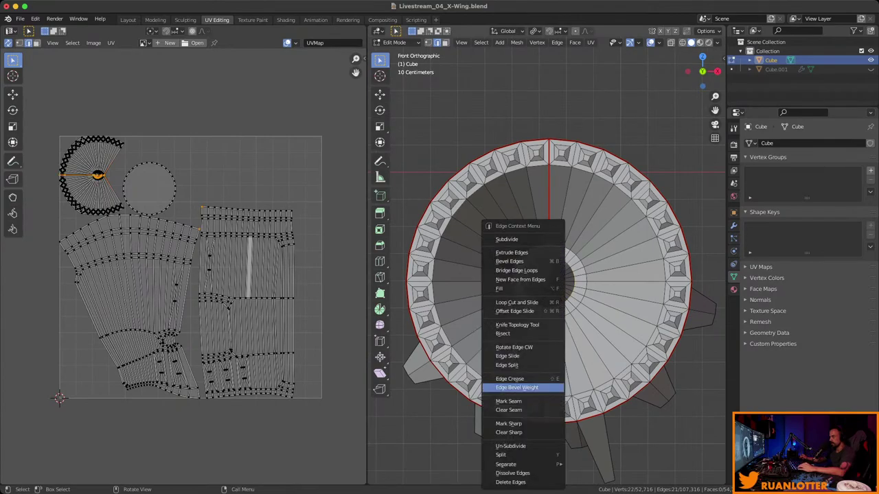
left_click(524, 381)
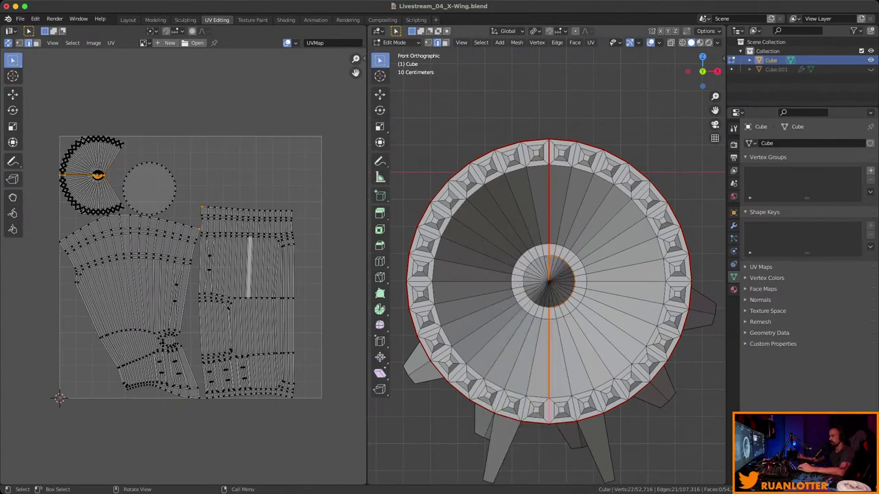
key("ctrl+z")
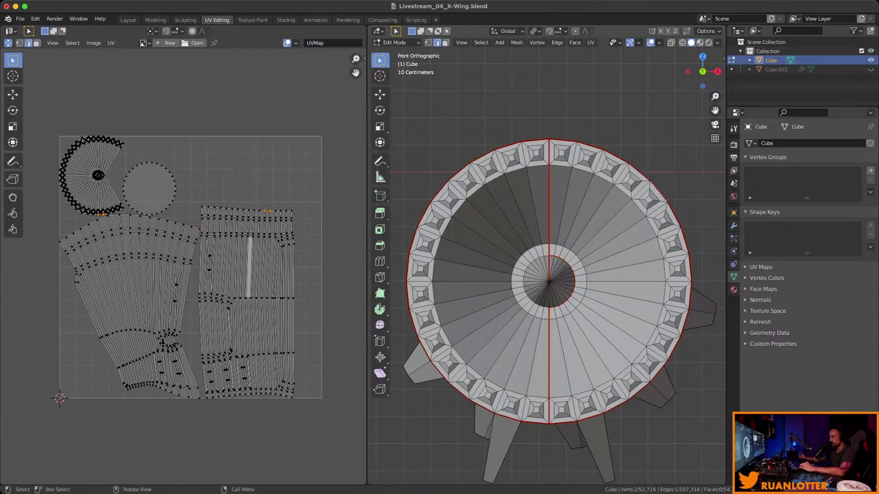
Mark the selected edge inside the nozzle bowl as a seam.
middle_click_drag(549, 274, 550, 213)
middle_click_drag(532, 357, 521, 307)
right_click(532, 337)
left_click(532, 336)
Select all engine faces and bring up the face options for unwrapping.
key("3")
right_click(522, 307)
key("Escape")
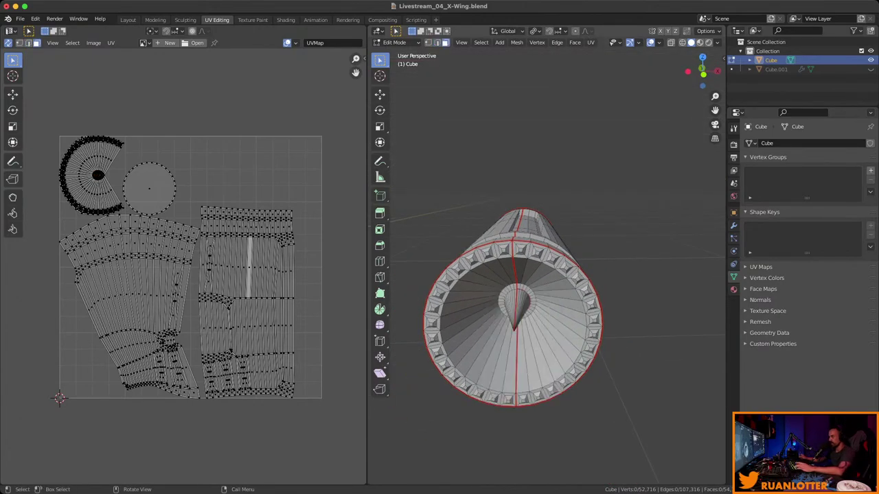
key("a")
right_click(521, 305)
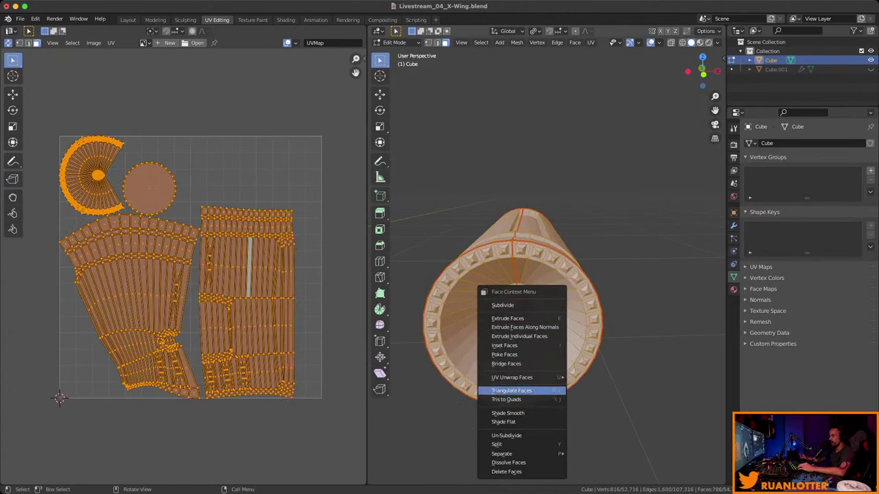
Unwrap the engine, undo it, and box-select the fan-shaped UV island to inspect it.
mouse_move(522, 377)
left_click(589, 255)
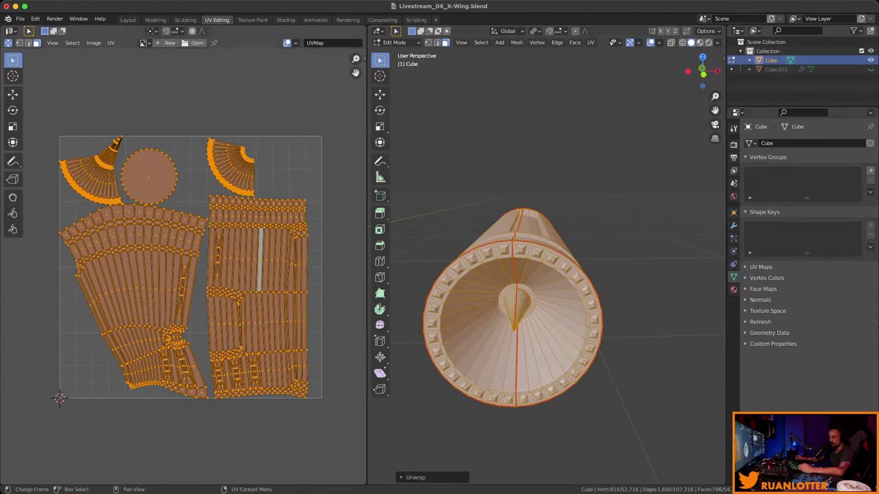
key("ctrl+z")
key("ctrl+z")
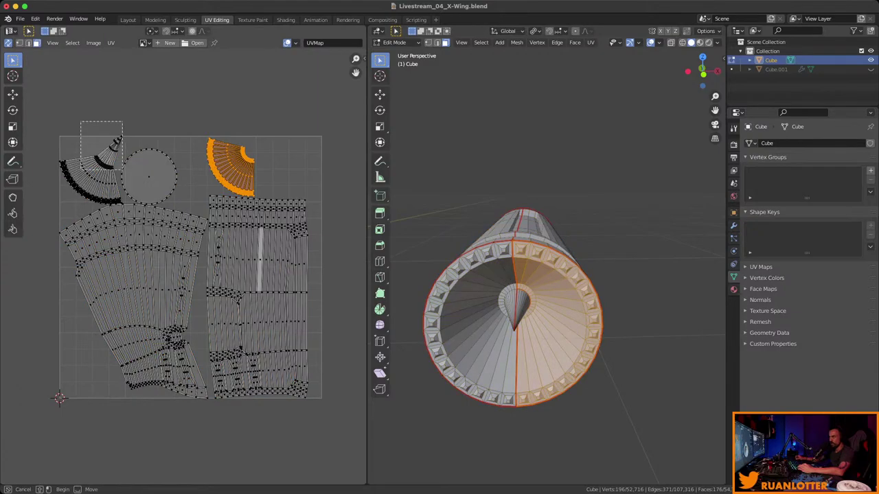
left_click_drag(59, 138, 105, 180)
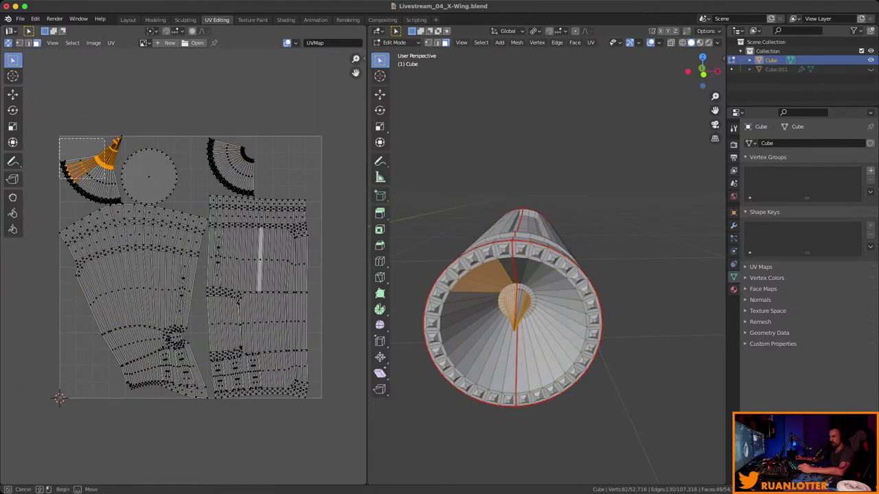
left_click_drag(105, 179, 123, 205)
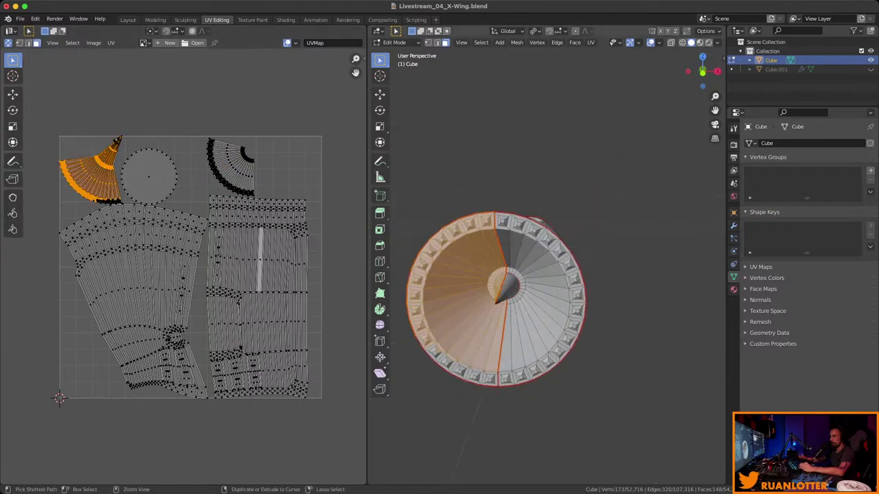
scroll(549, 261, "up", 10)
middle_click_drag(549, 261, 576, 255)
Mark a seam on an edge of the engine's cone tip.
left_click(481, 347)
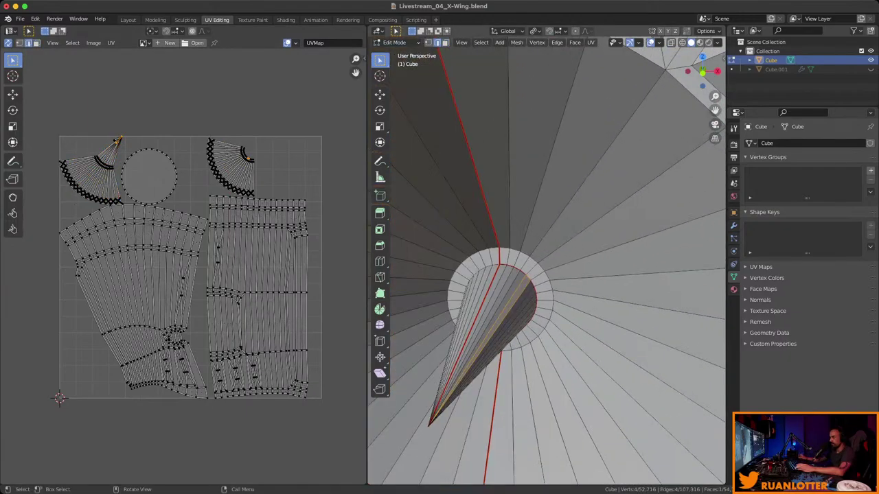
key("KP_Decimal")
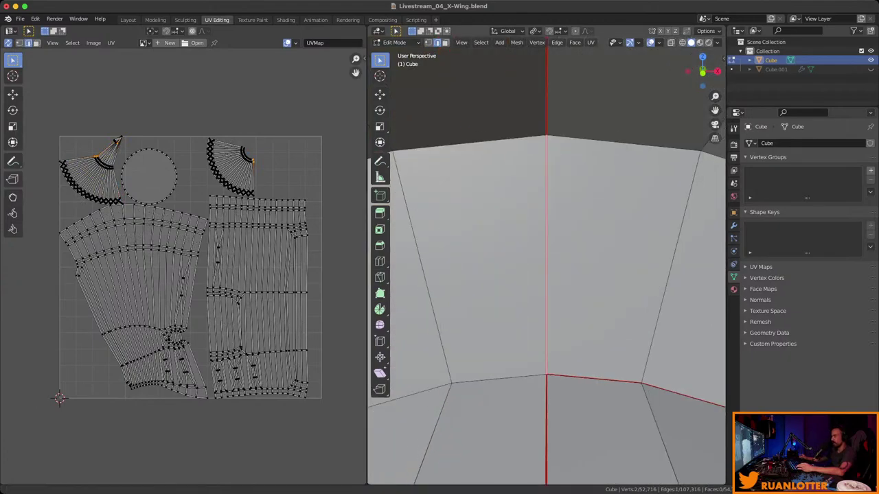
scroll(546, 261, "down", 4)
mouse_move(549, 275)
middle_mouse_down()
mouse_move(554, 251)
mouse_move(553, 261)
middle_mouse_up()
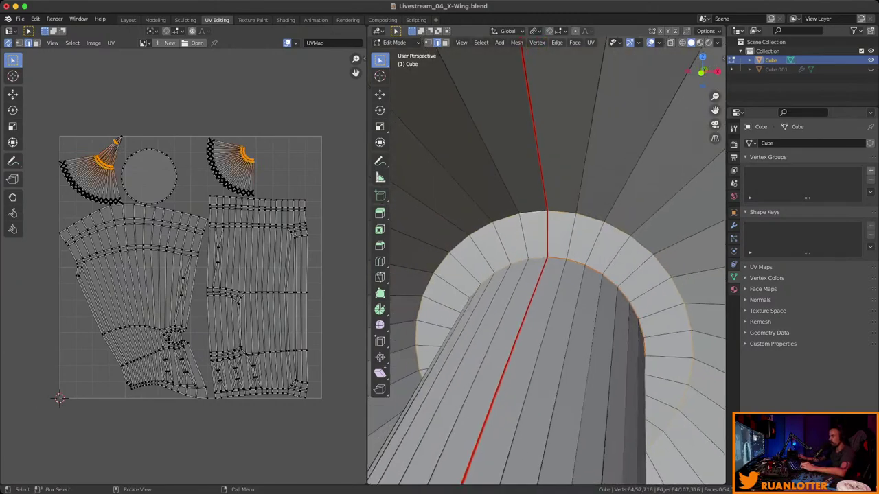
right_click(542, 245)
left_click(526, 375)
Mark the two edge loops around the engine opening as seams.
scroll(542, 289, "down", 6)
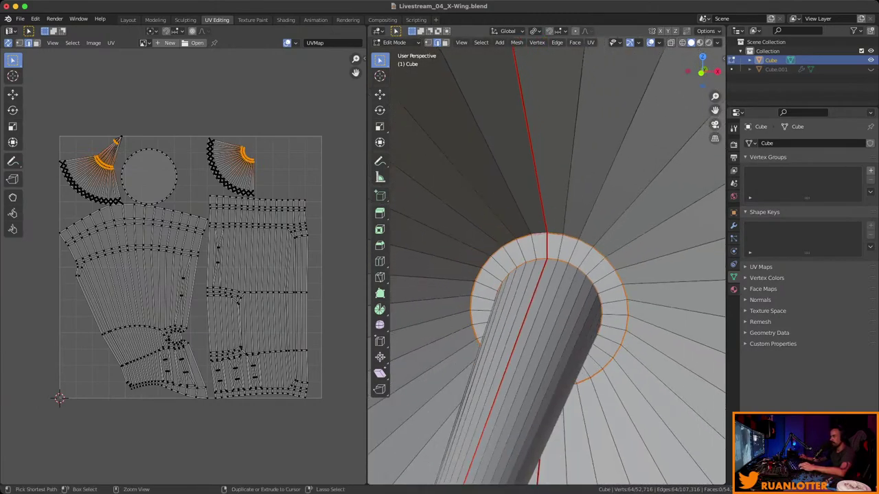
middle_click_drag(542, 288, 511, 270)
left_click(483, 327, "alt")
left_click(630, 316, "alt+shift")
right_click(604, 265)
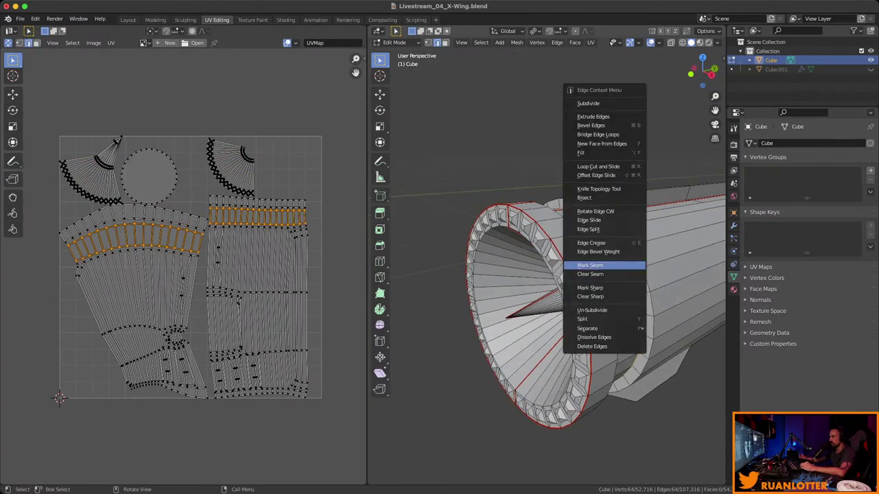
left_click(591, 265)
Mark seams on an edge along the cylinder side and another on the rim.
middle_click_drag(590, 265, 508, 297)
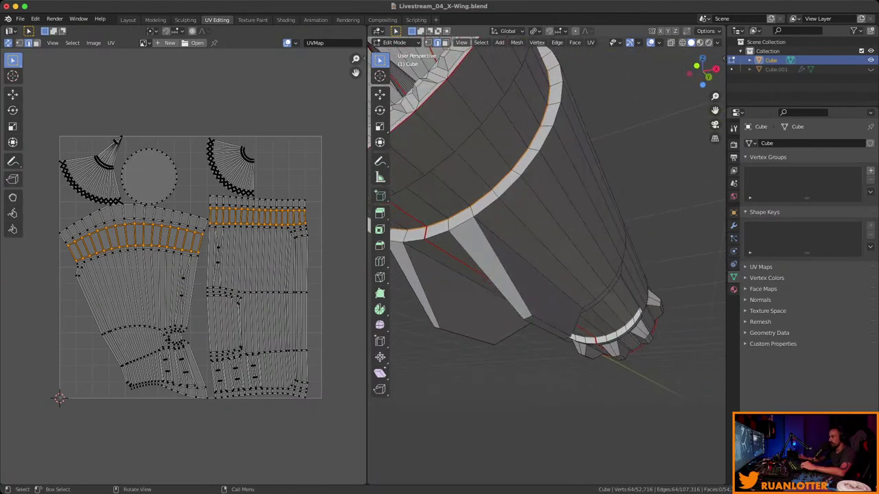
left_click(529, 265)
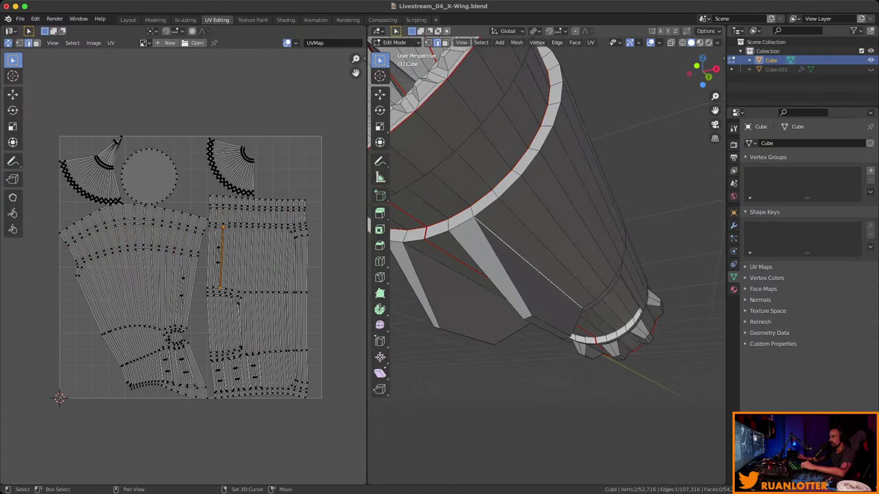
middle_click_drag(549, 206, 549, 261)
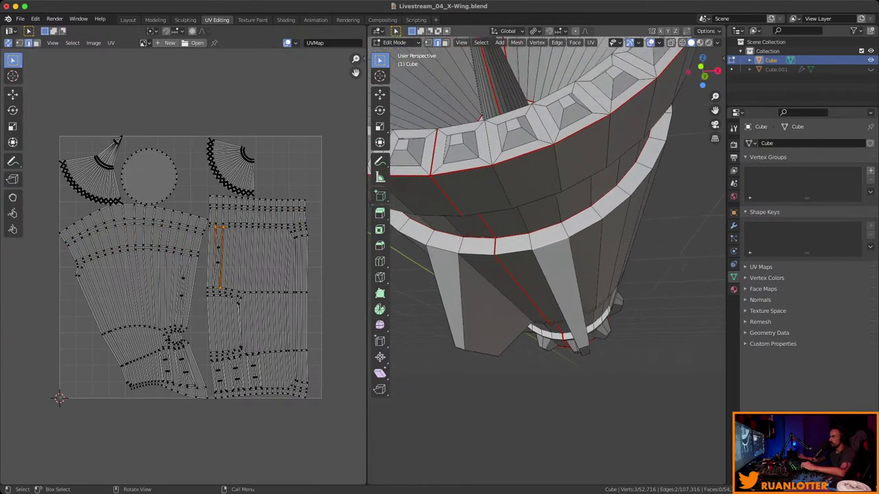
right_click(535, 240)
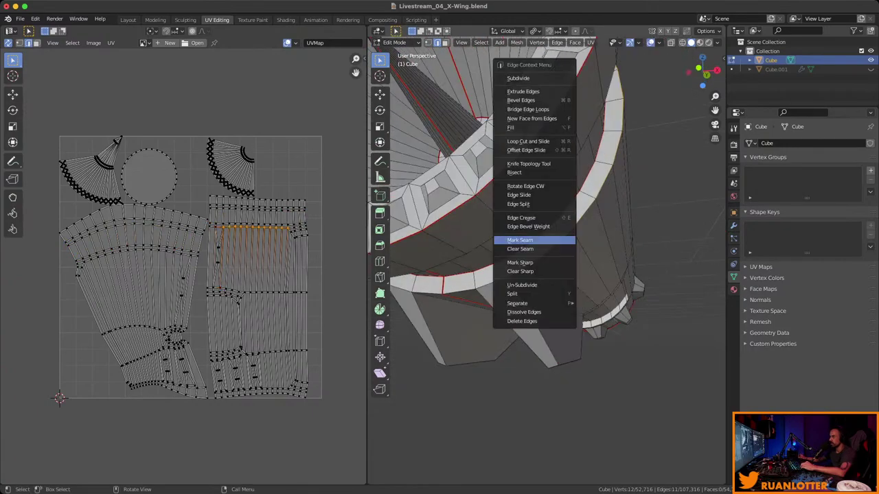
left_click(535, 238)
middle_click_drag(535, 239, 570, 172)
left_click(556, 206)
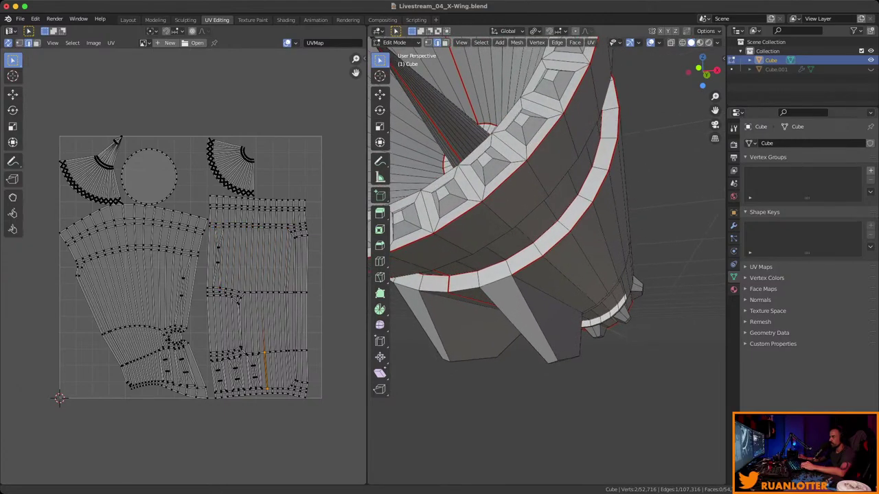
right_click(520, 225)
middle_click_drag(536, 226, 536, 206)
left_click(519, 225)
Select the entire engine mesh with L in face mode for unwrapping.
scroll(535, 206, "up", 4)
left_click(508, 206)
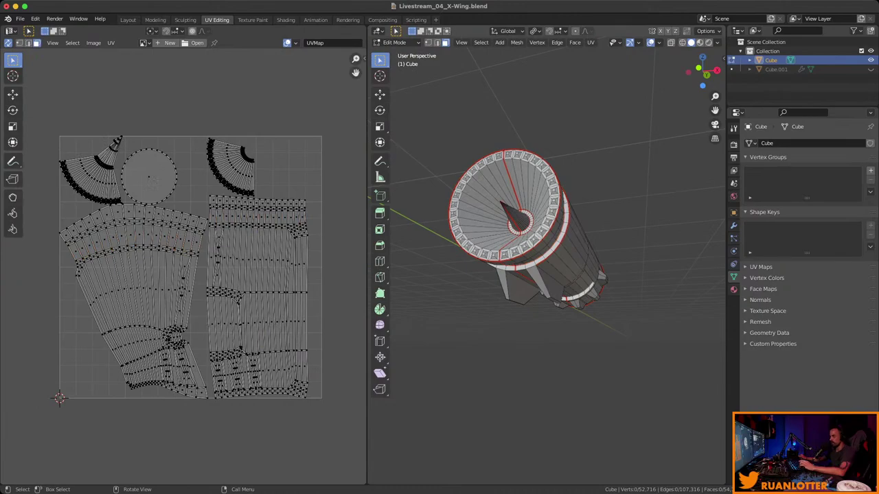
key("3")
key("l")
right_click(539, 261)
Unwrap the engine's UVs with the new seams and inspect the result.
mouse_move(542, 334)
left_click(604, 334)
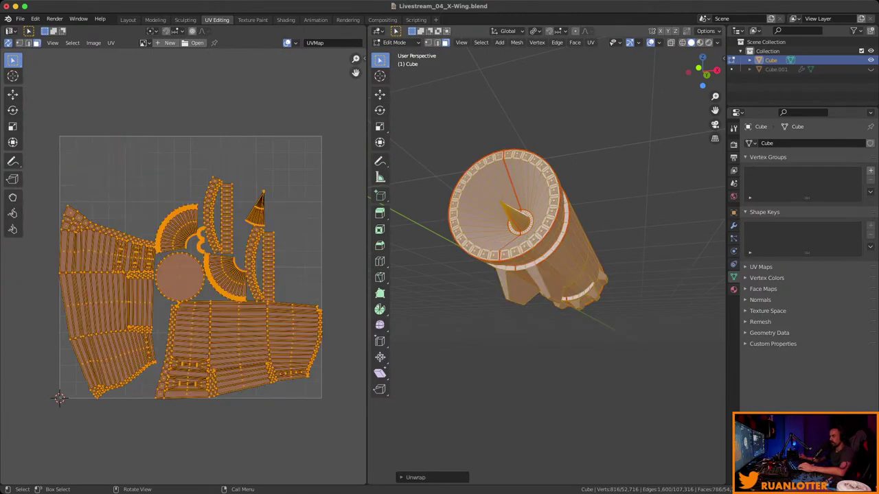
scroll(184, 264, "down", 2)
middle_click_drag(536, 206, 543, 185)
scroll(542, 206, "up", 3)
Mark the picked edges along the outer rings and long side as seams, then deselect.
key("alt+a")
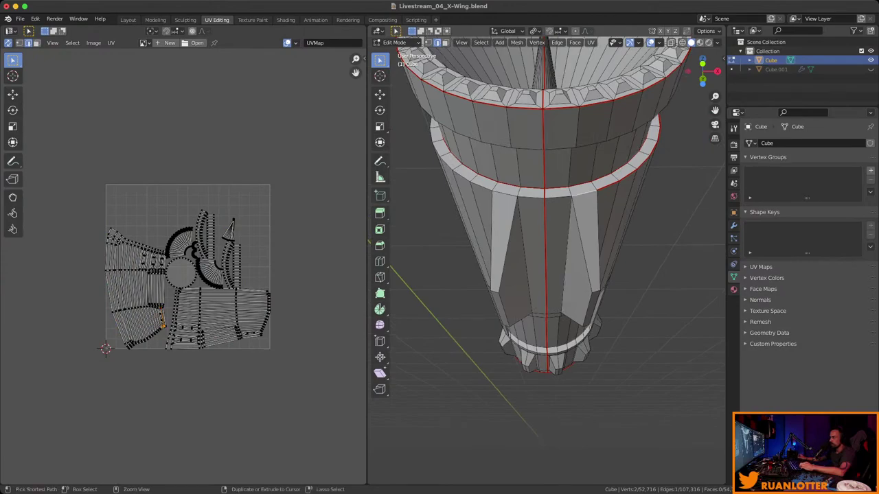
middle_click_drag(542, 185, 549, 206)
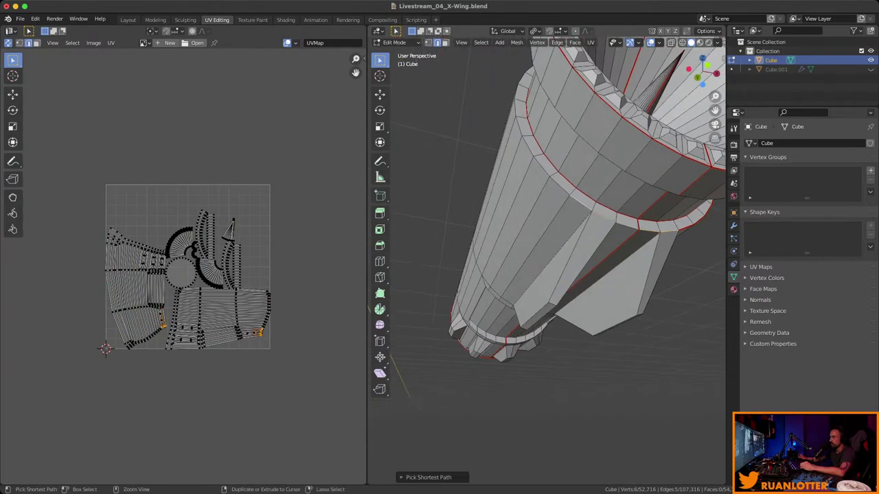
middle_click_drag(550, 206, 569, 233)
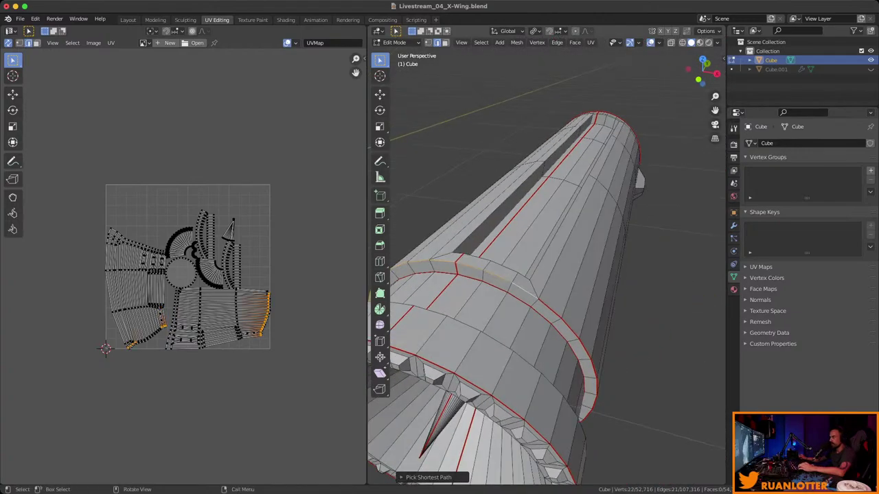
right_click(501, 288)
left_click(488, 401)
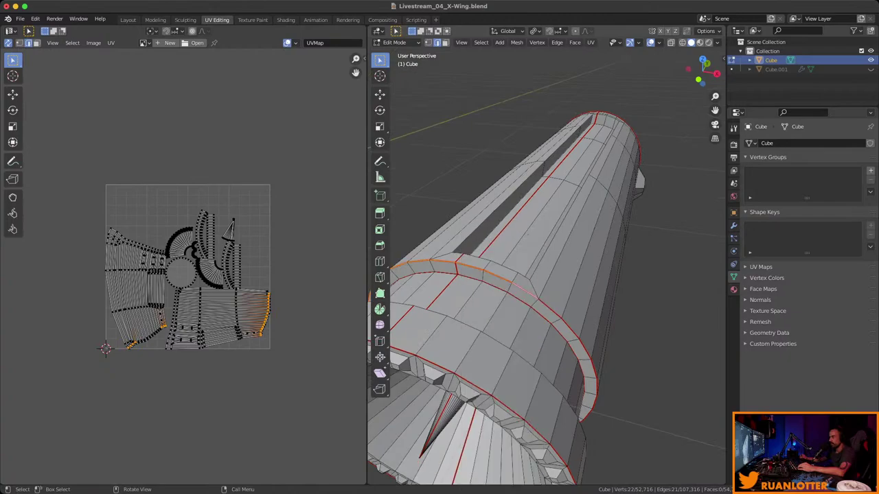
middle_click_drag(487, 401, 451, 242)
scroll(575, 247, "down", 3)
key("alt+a")
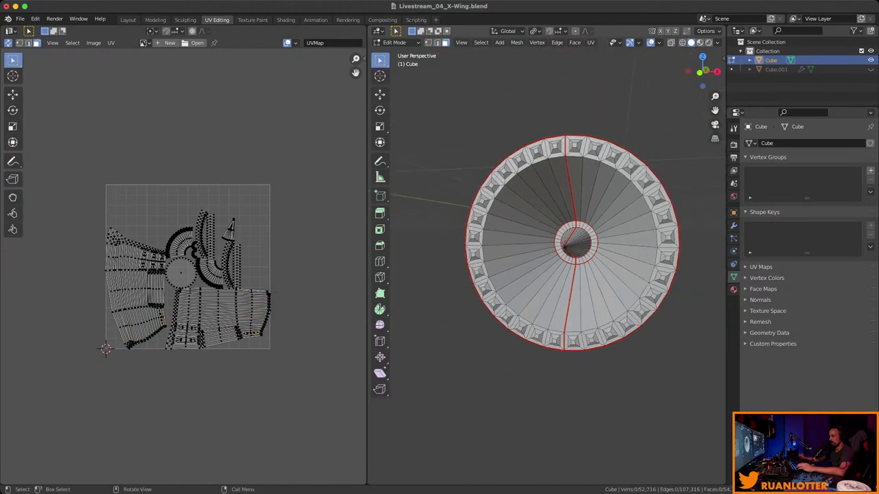
Select the whole engine and unwrap it again with the new seams.
key("a")
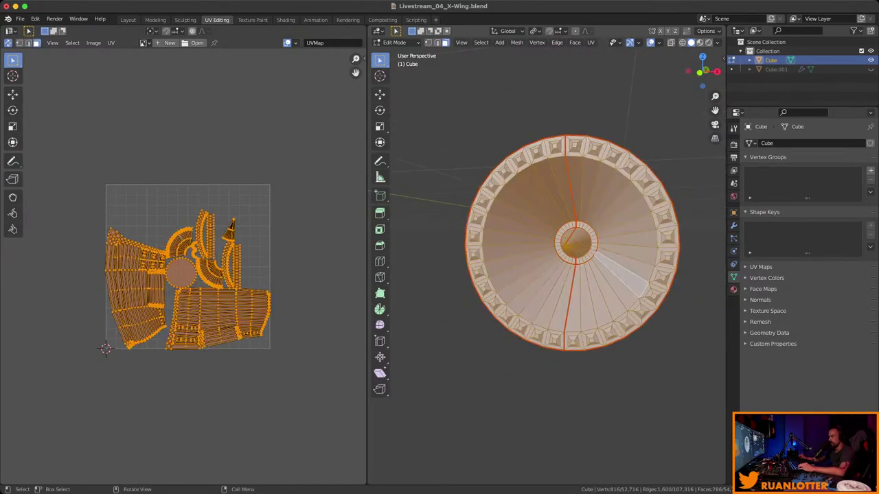
right_click(584, 265)
mouse_move(591, 338)
left_click(662, 338)
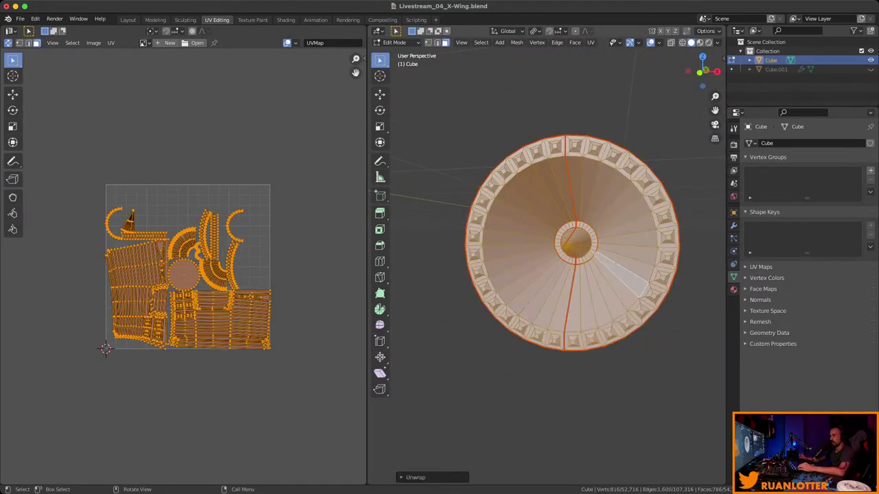
scroll(183, 265, "up", 2)
scroll(234, 379, "up", 4)
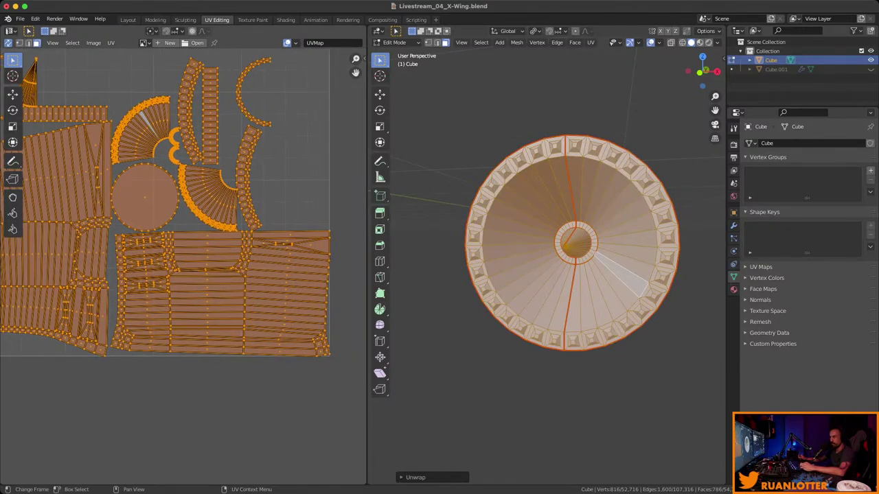
Select a long UV strip, then pick an edge bordering the recessed side panel.
left_click(223, 269)
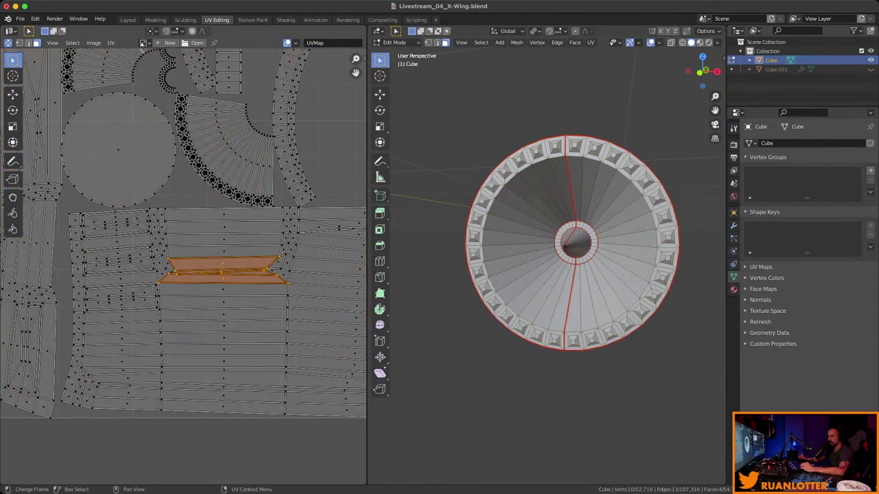
middle_click_drag(563, 289, 587, 267)
left_click(580, 229)
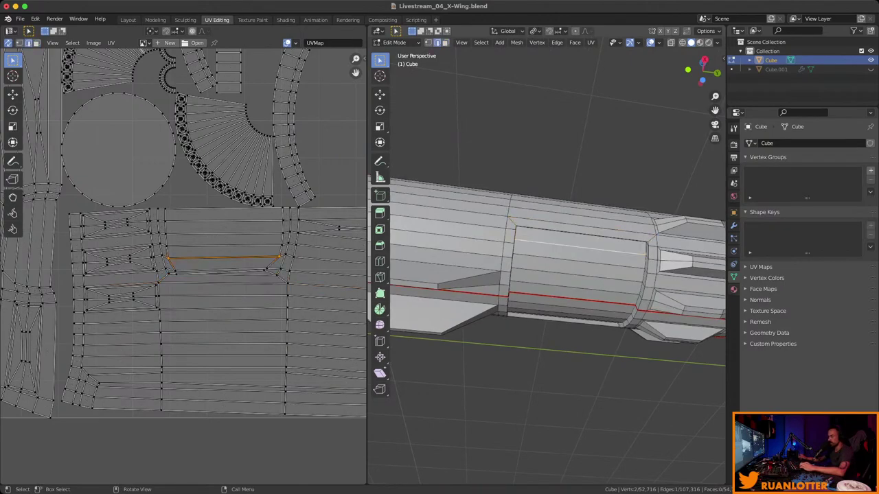
middle_click_drag(580, 228, 562, 242)
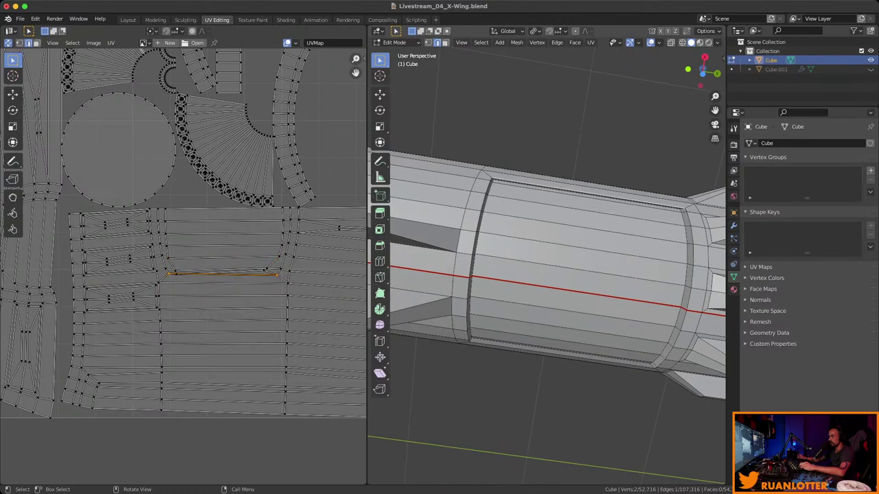
middle_click_drag(561, 241, 644, 358)
Mark the selected panel outline edges as a seam.
scroll(630, 346, "up", 5)
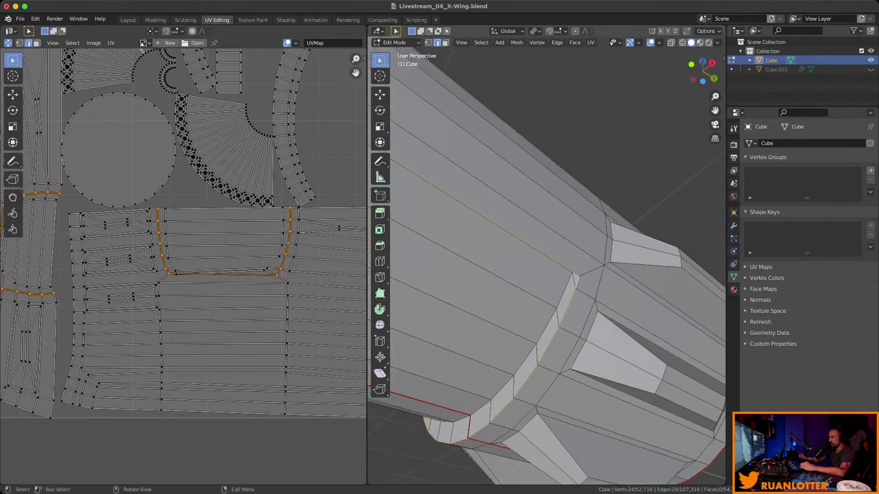
right_click(547, 232)
left_click(533, 401)
middle_click_drag(533, 401, 591, 325)
Trace an edge path all around the recess outline and mark it as a seam.
left_click(626, 323, "ctrl")
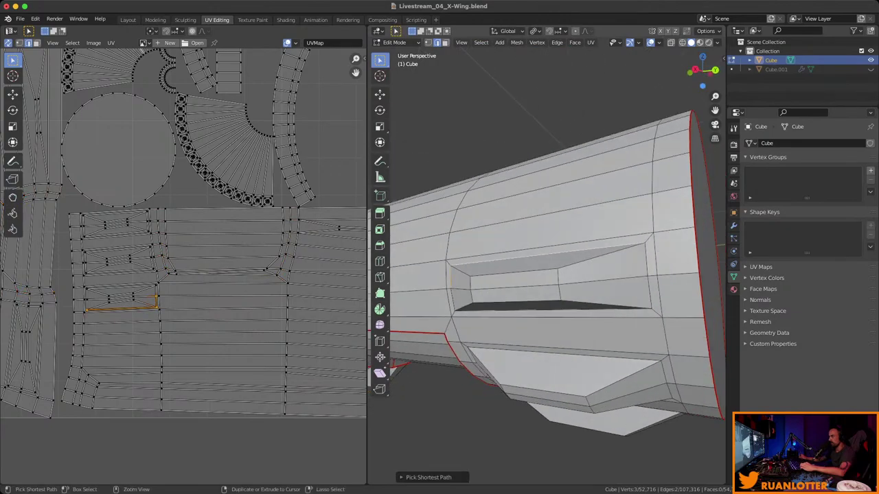
left_click(648, 275, "ctrl")
middle_click_drag(648, 274, 618, 274)
left_click(706, 267, "ctrl")
middle_click_drag(706, 268, 680, 269)
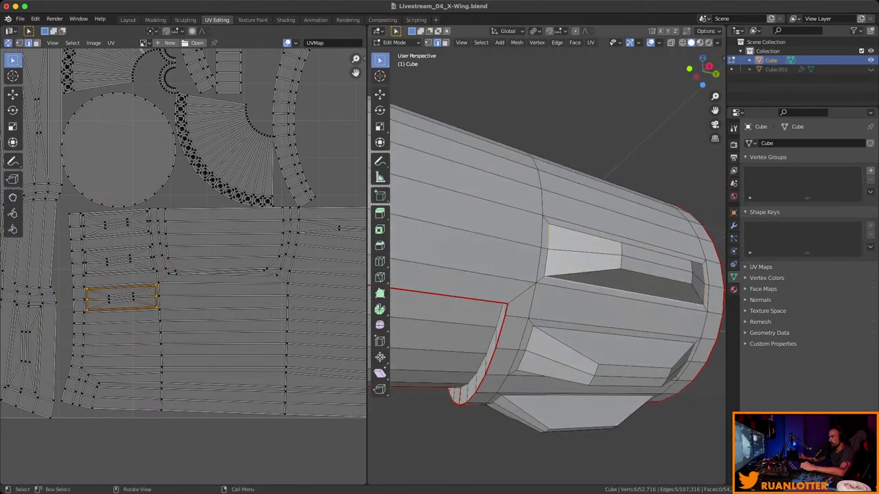
left_click(549, 253, "ctrl")
mouse_move(549, 253)
middle_mouse_down()
mouse_move(532, 261)
mouse_move(519, 250)
mouse_move(535, 261)
middle_mouse_up()
left_click(536, 266, "ctrl")
left_click(523, 253, "ctrl")
left_click(536, 260, "ctrl")
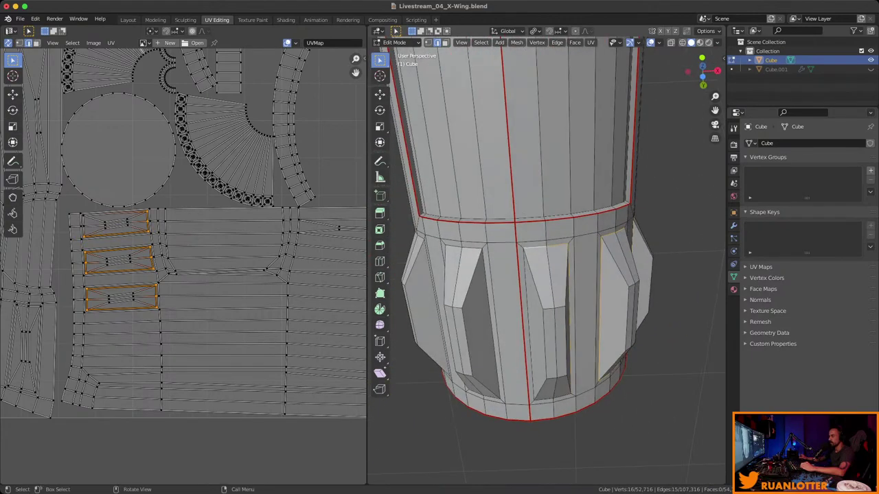
left_click(532, 357, "ctrl")
middle_click_drag(532, 357, 549, 192)
left_click(523, 338, "ctrl")
right_click(549, 244)
left_click(550, 232)
Mark an edge path on the top around the slot as a seam.
scroll(525, 250, "up", 3)
left_click(549, 261, "ctrl")
left_click(541, 172, "ctrl")
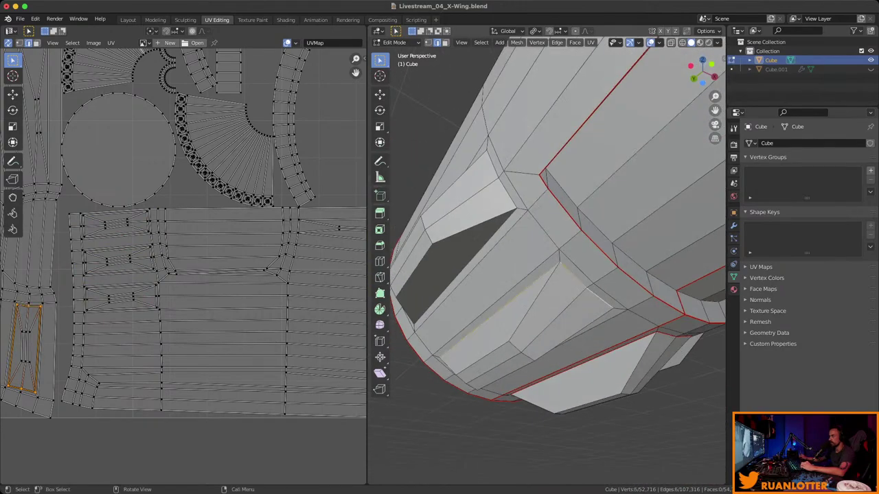
right_click(577, 300)
left_click(577, 300)
Mark the edge loop around the cylinder's slot as a seam.
middle_click_drag(577, 300, 466, 239)
left_click(522, 261, "ctrl")
right_click(536, 298)
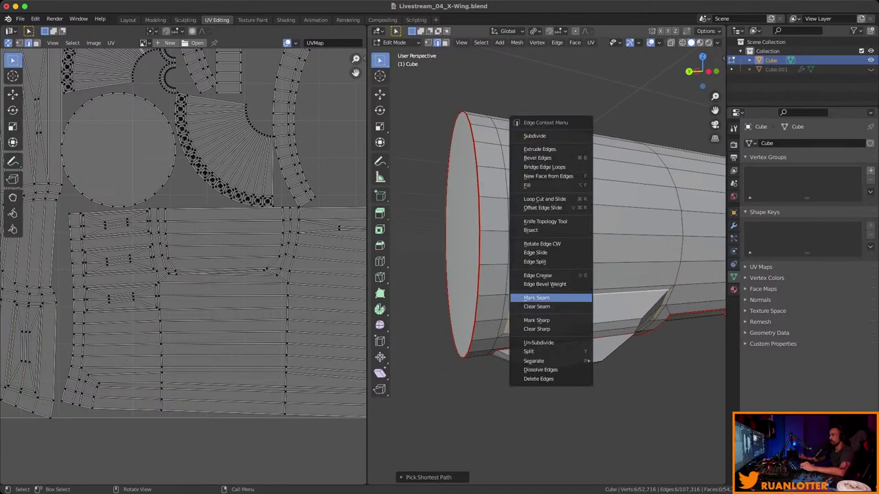
left_click(535, 298)
middle_click_drag(536, 298, 480, 254)
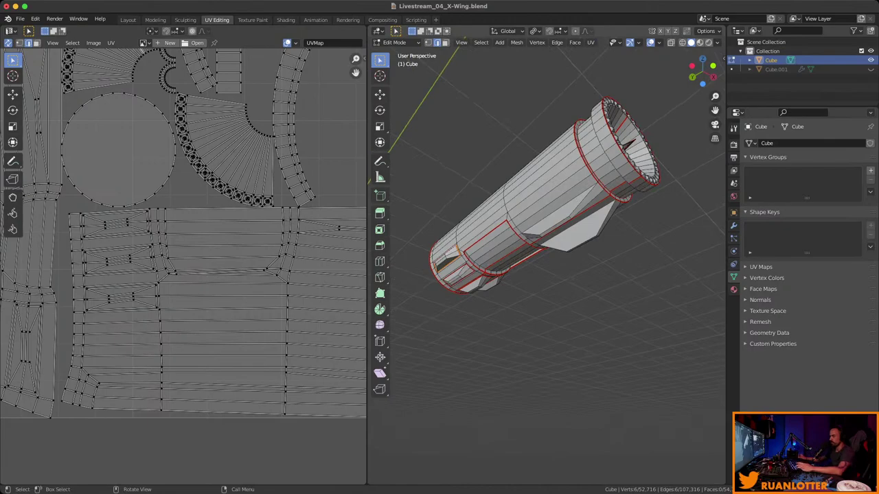
Mark seams along the fin's edges where it meets the engine's underside.
key("3")
scroll(546, 206, "up", 5)
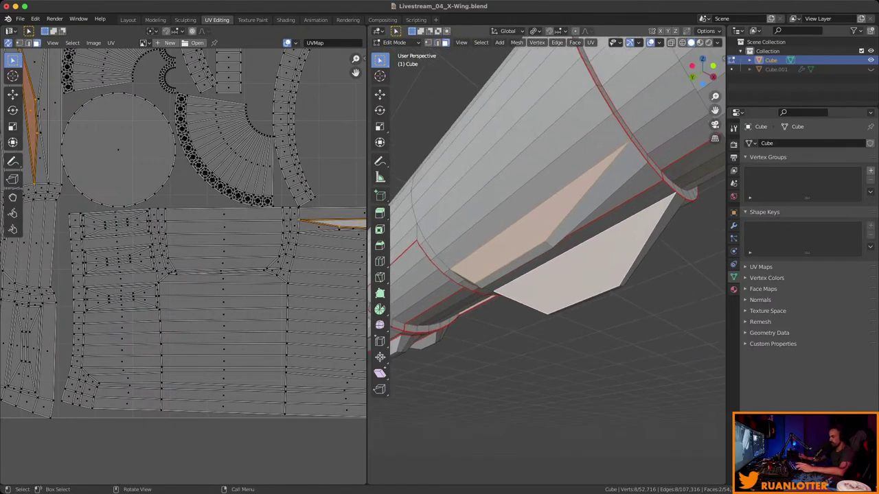
middle_click_drag(547, 206, 370, 148)
right_click(453, 238)
left_click(453, 238)
right_click(450, 213)
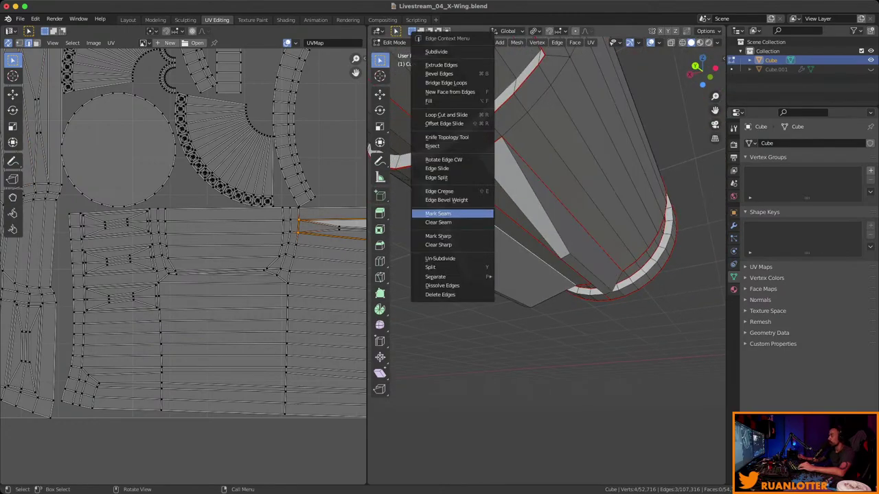
left_click(439, 214)
middle_click_drag(375, 146, 519, 288)
Select all and unwrap the whole engine with the fin and slot seams.
key("a")
right_click(532, 227)
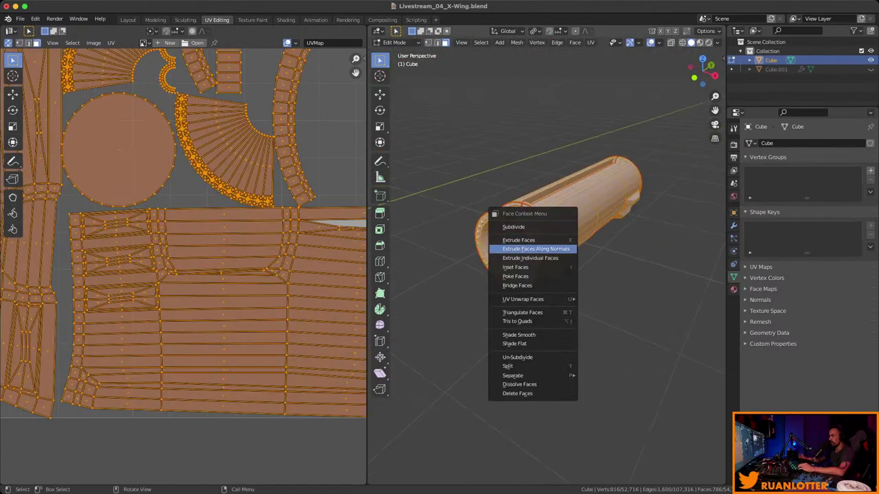
mouse_move(542, 300)
left_click(605, 298)
scroll(67, 365, "down", 5)
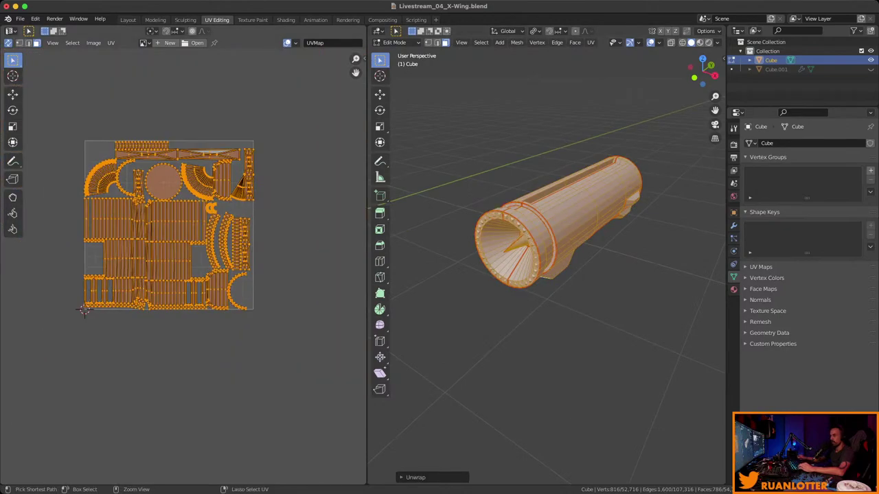
scroll(67, 365, "up", 2)
scroll(178, 266, "up", 1)
middle_click_drag(549, 227, 494, 234)
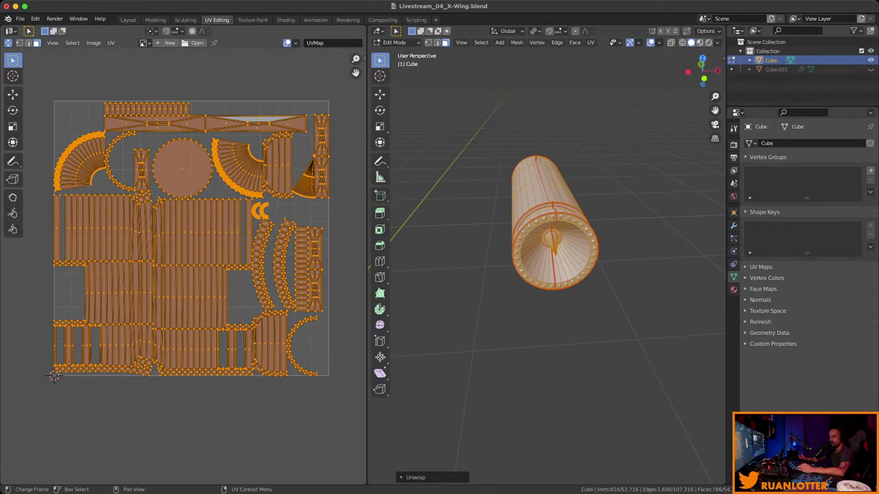
scroll(55, 377, "up", 3)
scroll(50, 381, "down", 3)
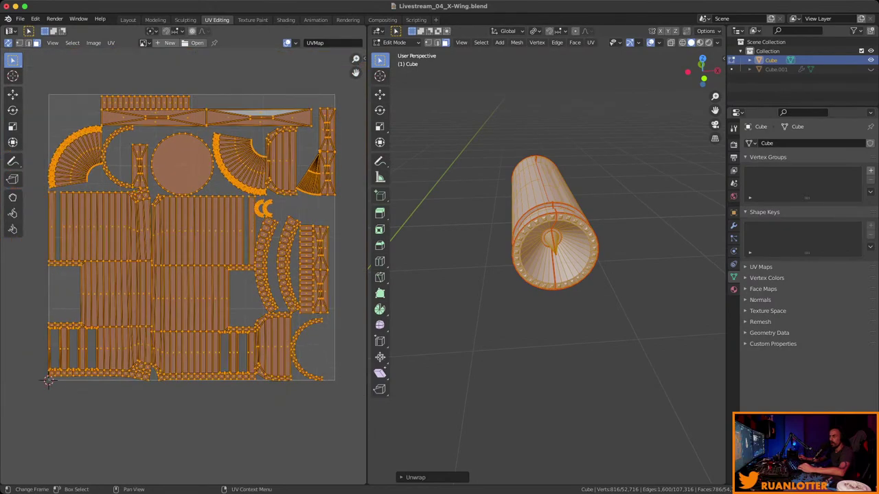
scroll(48, 381, "up", 2)
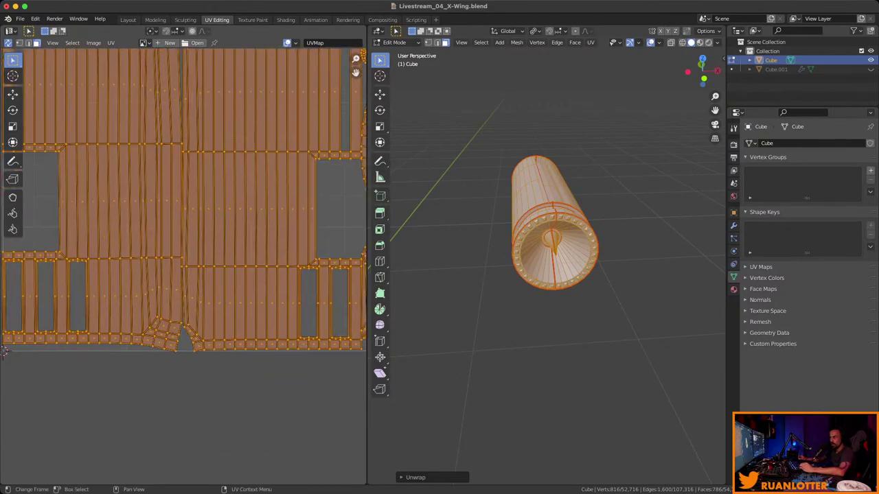
Box-select a block of faces in the UV layout to locate them on the cylinder.
left_click_drag(197, 312, 198, 313)
key("ctrl+z")
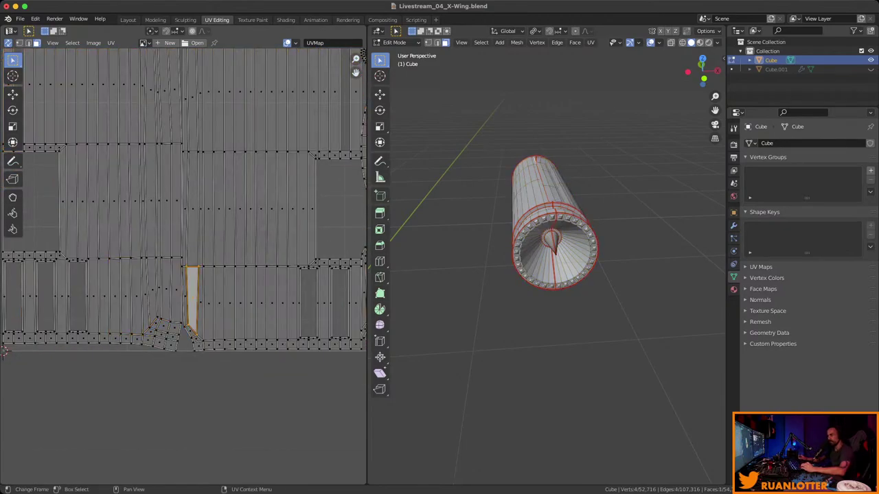
scroll(20, 252, "up", 2)
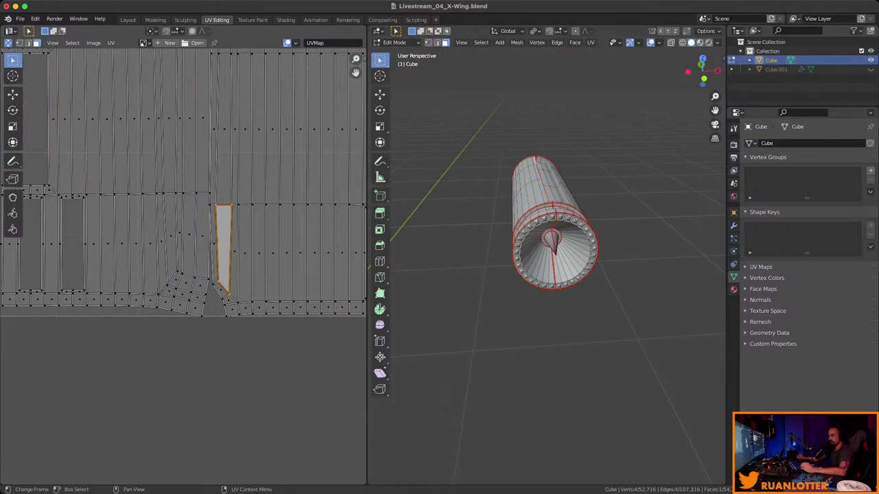
left_click_drag(115, 219, 250, 259)
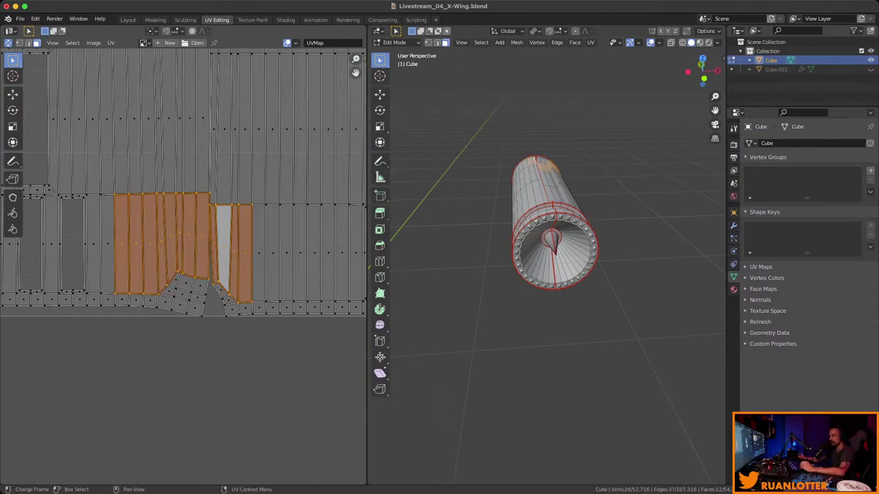
middle_click_drag(549, 309, 378, 282)
middle_click_drag(536, 275, 615, 220)
Mark a lengthwise edge path beside the top slot as a seam.
key("2")
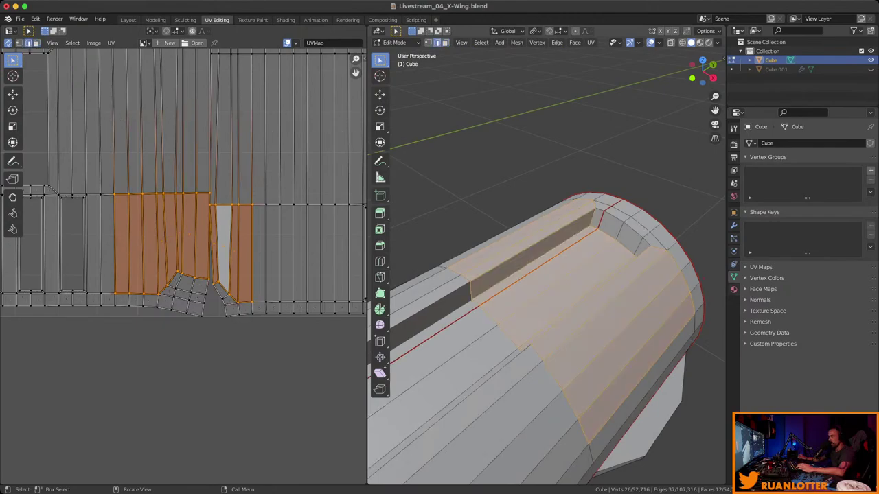
left_click(592, 221)
left_click(638, 241, "ctrl")
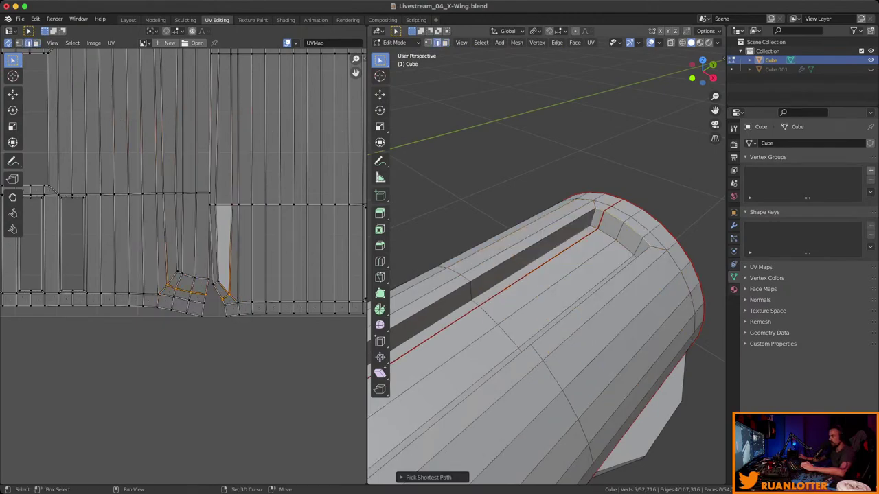
middle_click_drag(638, 240, 590, 251)
left_click(597, 346, "ctrl")
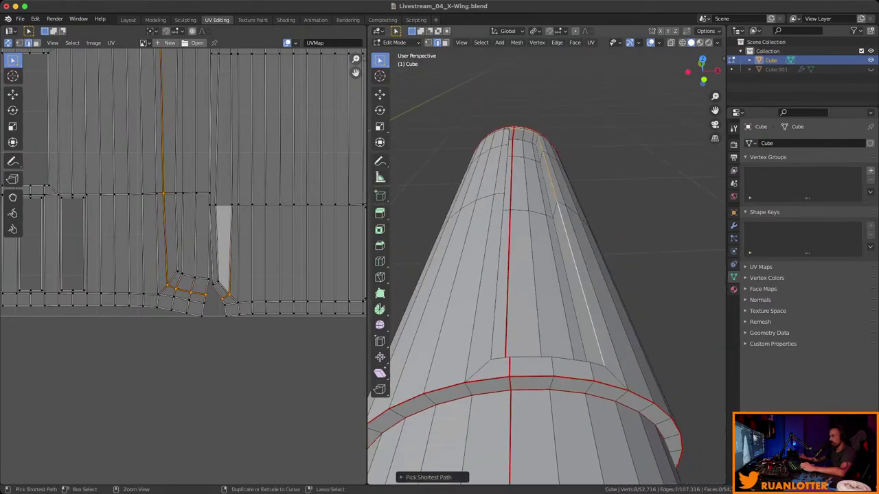
mouse_move(590, 251)
middle_mouse_down()
mouse_move(608, 250)
mouse_move(570, 247)
mouse_move(557, 265)
mouse_move(592, 253)
middle_mouse_up()
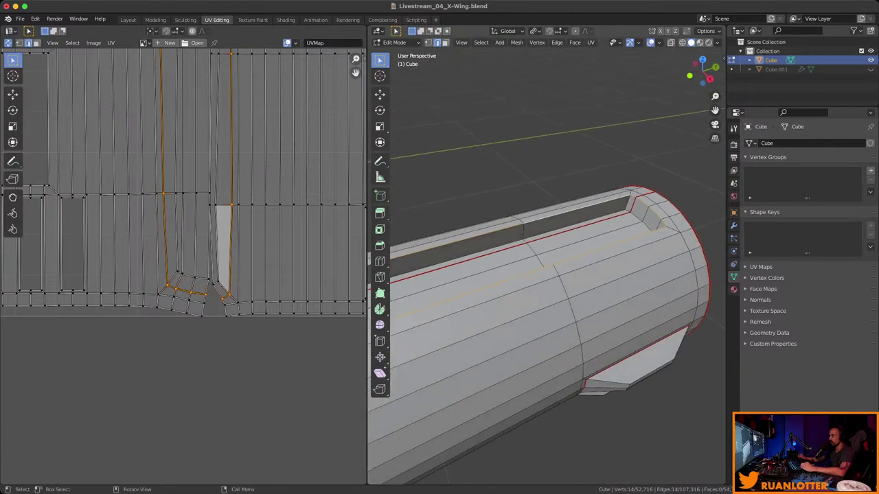
right_click(549, 208)
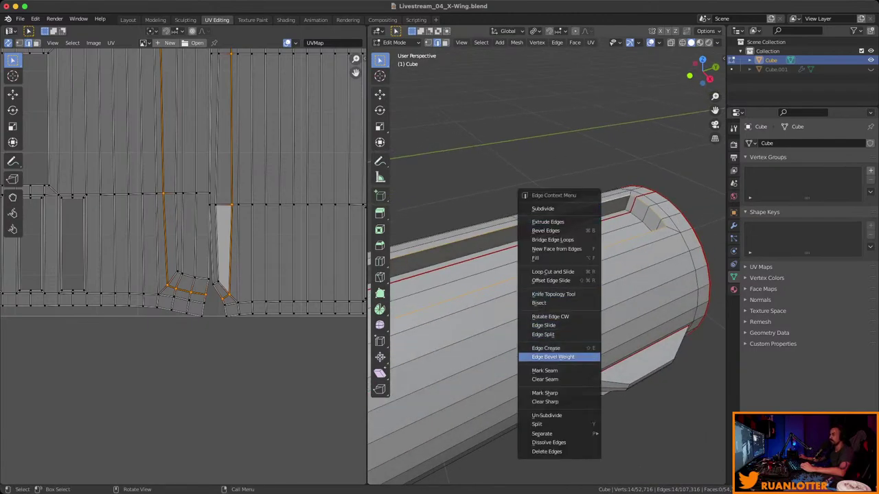
left_click(545, 371)
middle_click_drag(545, 370, 611, 336)
Select all faces and unwrap the engine with the new lengthwise seam.
key("a")
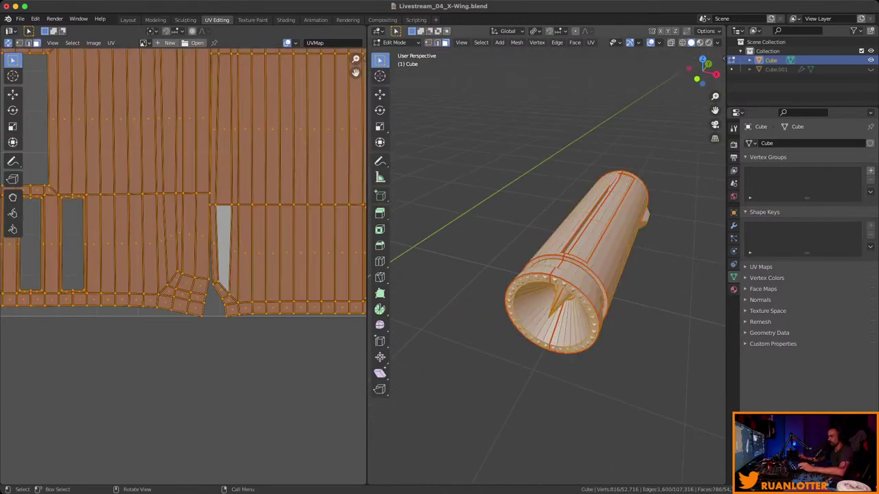
right_click(549, 252)
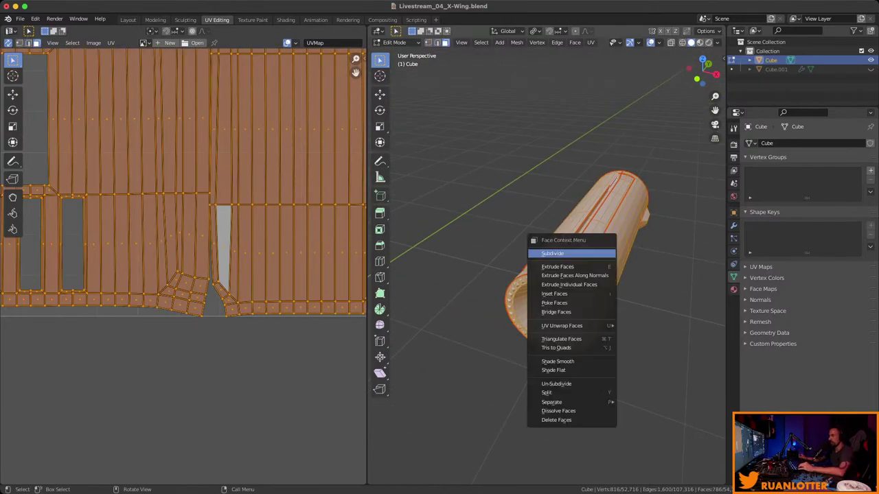
mouse_move(576, 323)
left_click(638, 324)
scroll(206, 193, "down", 6)
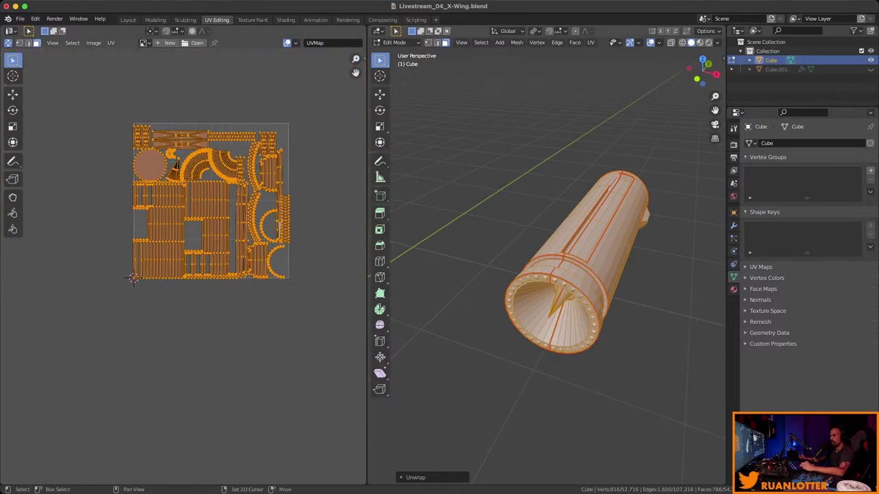
scroll(206, 192, "up", 3)
Box-select the narrow UV island and find the matching face strips on the cylinder.
middle_click_drag(66, 322, 60, 350)
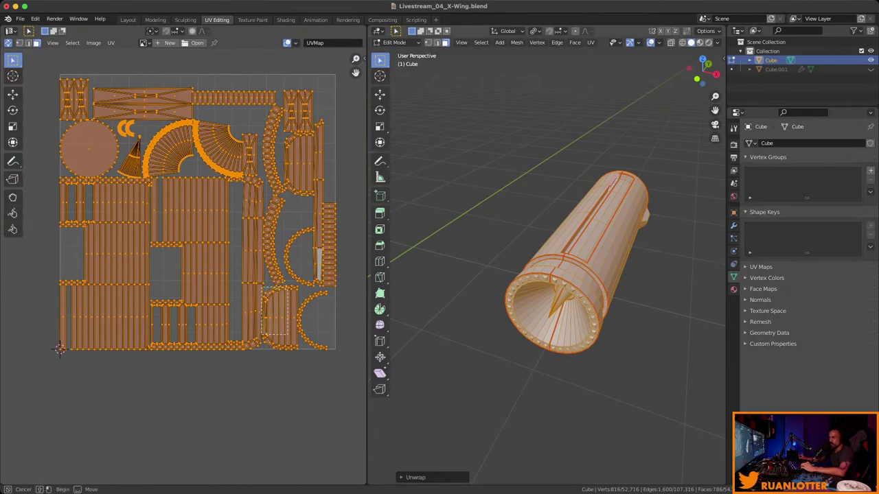
key("alt+a")
left_click(272, 312)
left_click(273, 322)
key("b")
left_click_drag(264, 287, 288, 347)
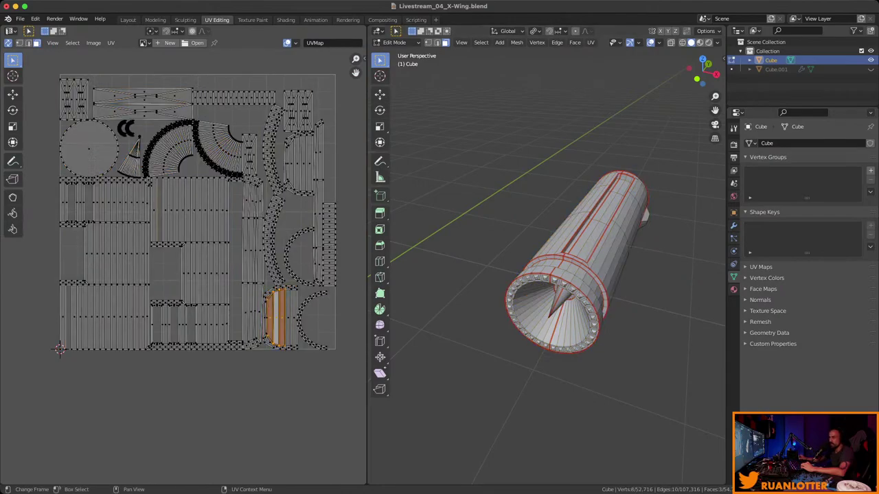
middle_click_drag(549, 275, 549, 220)
scroll(549, 227, "up", 5)
left_click(549, 261)
middle_click_drag(549, 261, 604, 199)
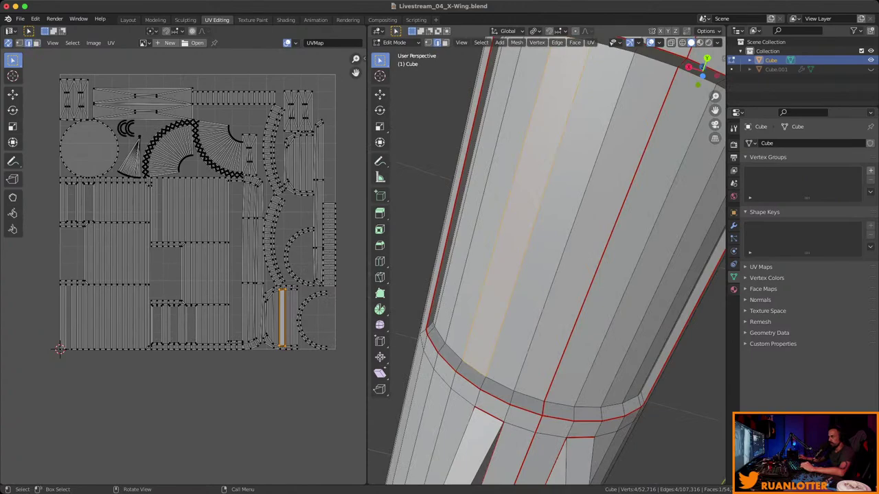
Start selecting an edge path along the engine cylinder's curved edge.
left_click(580, 79)
left_click(580, 79, "ctrl")
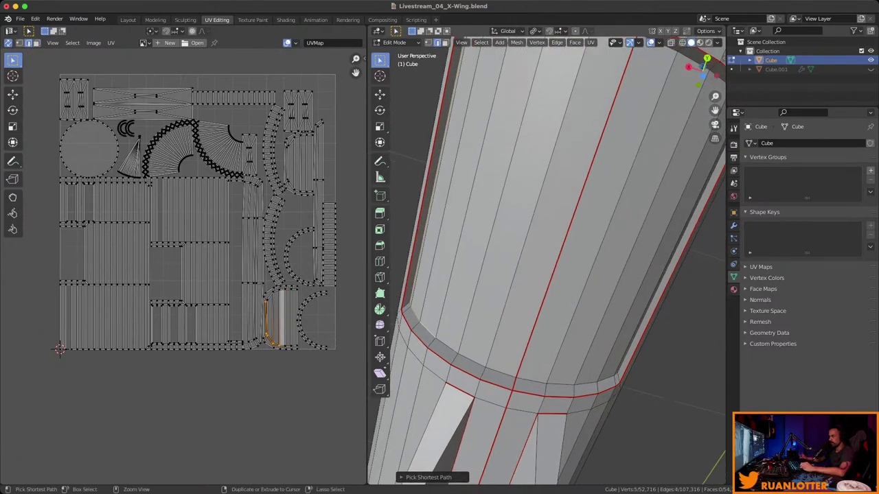
left_click(605, 381, "ctrl")
middle_click_drag(549, 240, 577, 246)
left_click(659, 186, "ctrl")
middle_click_drag(659, 186, 680, 190)
middle_click_drag(618, 206, 624, 206)
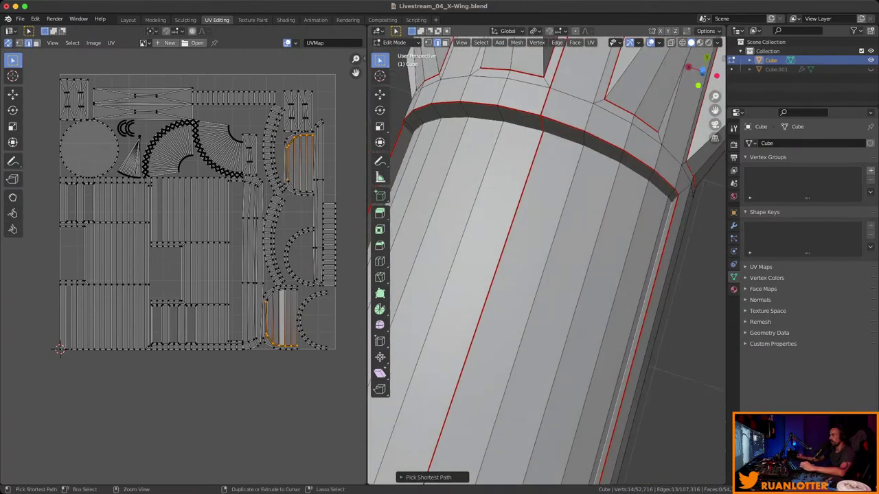
Extend the edge path around the ring to outline the panel, undoing one extra edge.
left_click(639, 171, "ctrl")
middle_click_drag(639, 172, 645, 173)
middle_click_drag(577, 206, 584, 206)
left_click(583, 172, "ctrl")
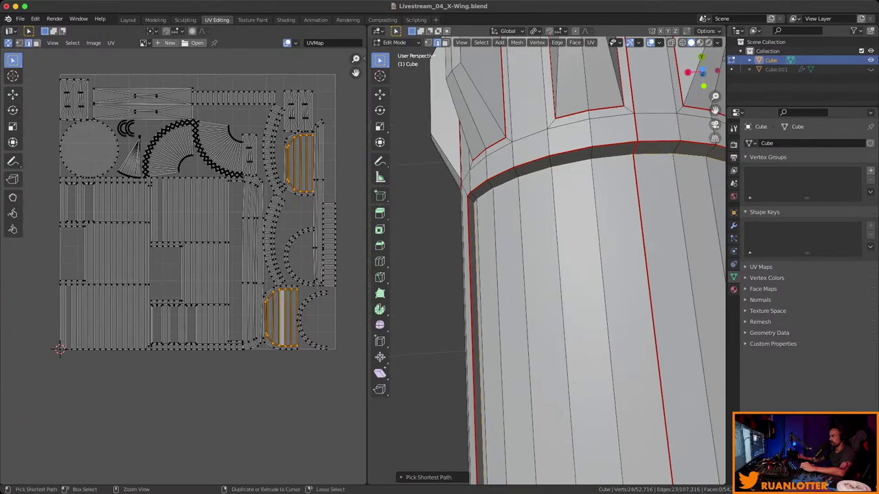
middle_click_drag(584, 171, 598, 175)
middle_click_drag(597, 261, 604, 262)
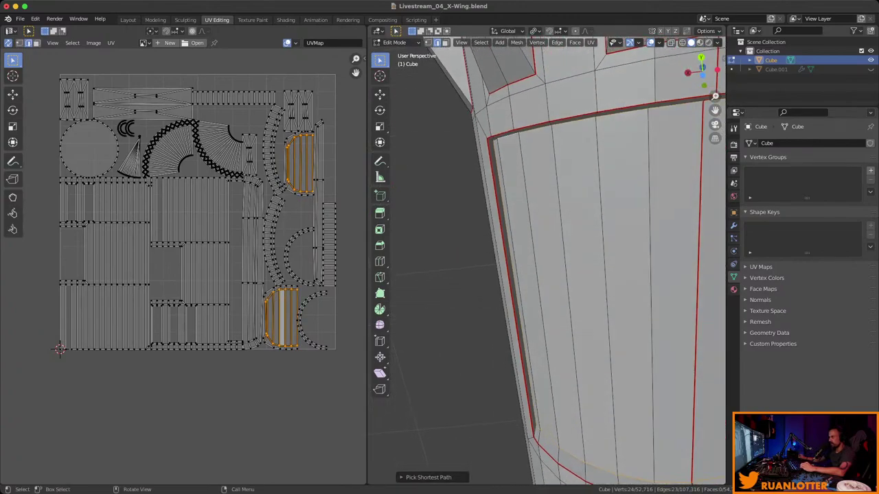
left_click(515, 289, "ctrl")
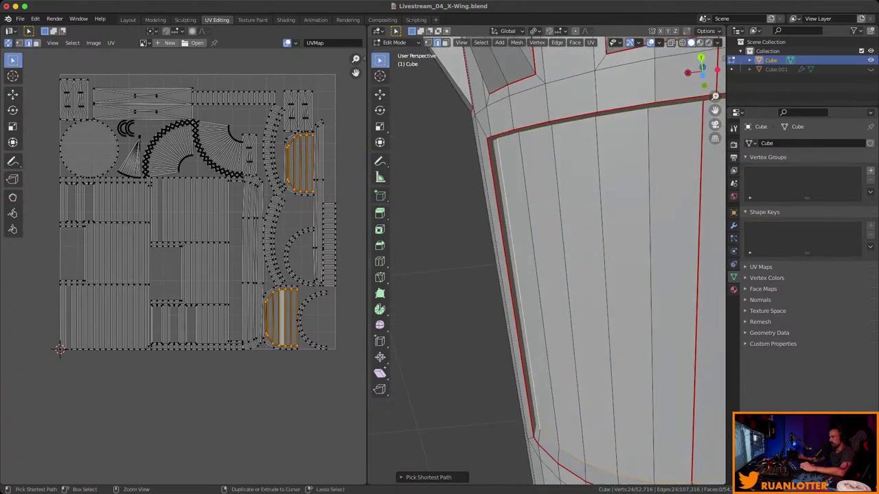
key("ctrl+z")
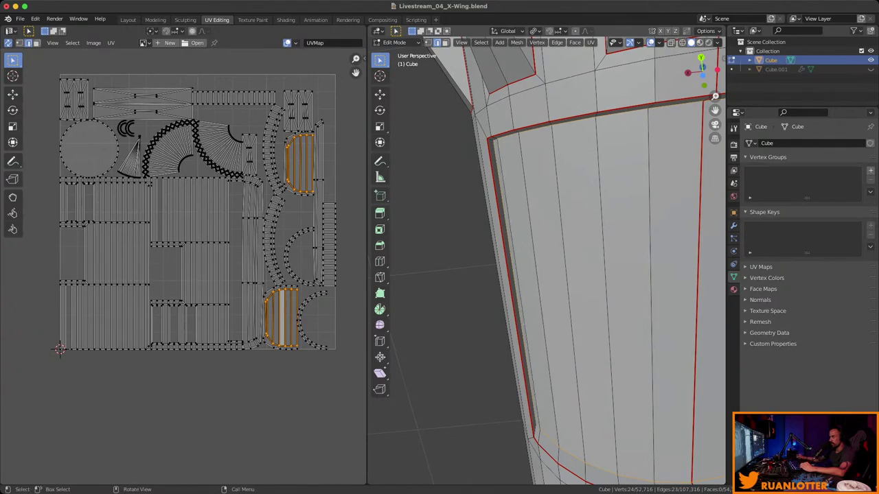
middle_click_drag(550, 275, 521, 306)
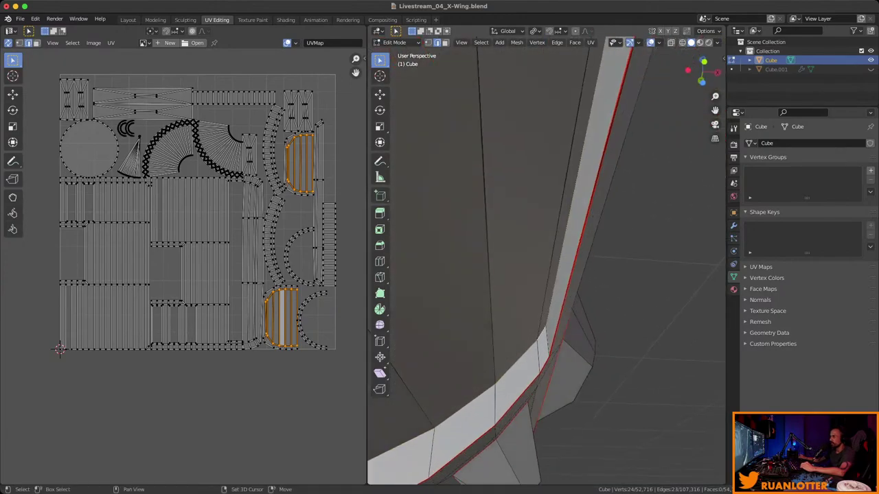
Mark the selected curved edges as a seam.
right_click(528, 261)
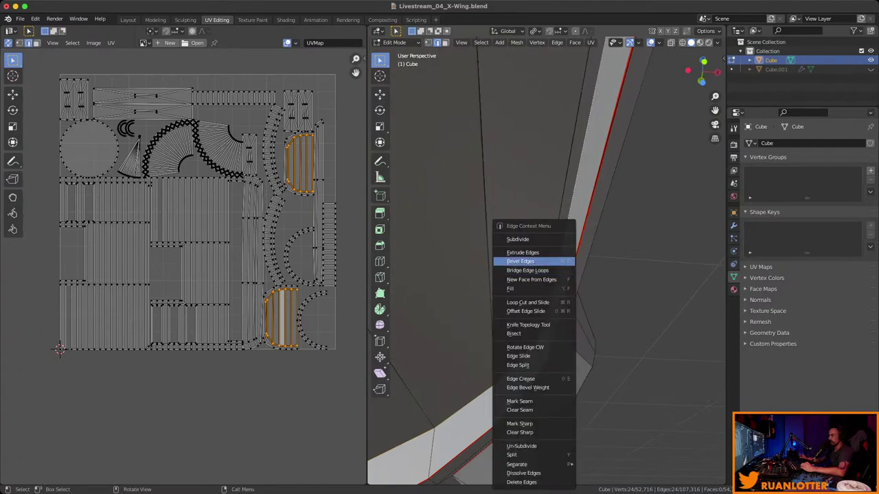
left_click(519, 401)
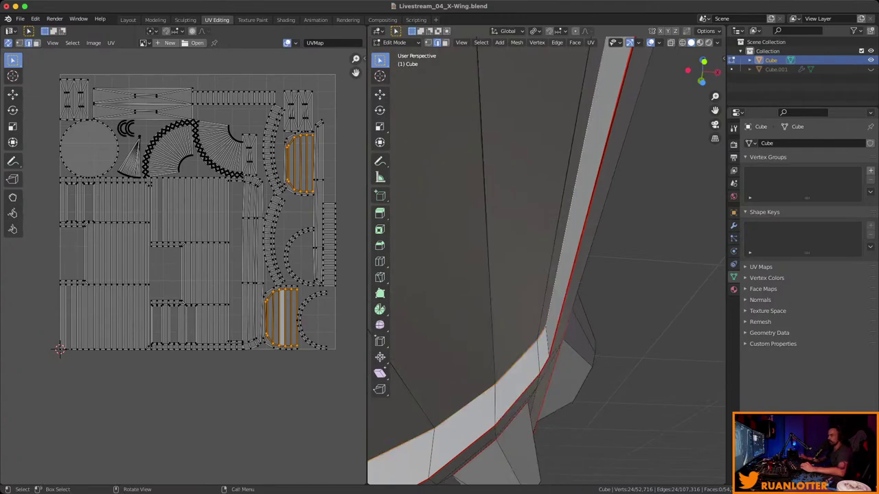
right_click(522, 304)
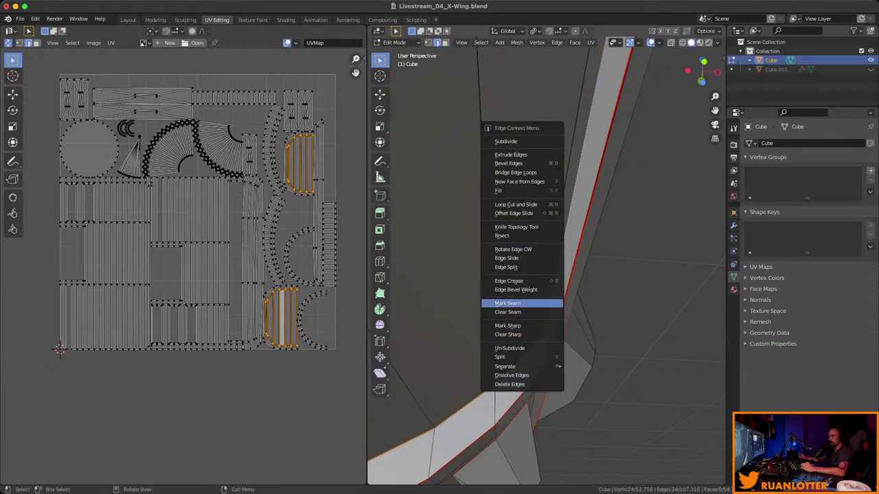
left_click(521, 304)
Select the entire mesh and bring up the UV unwrap options.
middle_click_drag(549, 261, 605, 233)
scroll(549, 261, "down", 6)
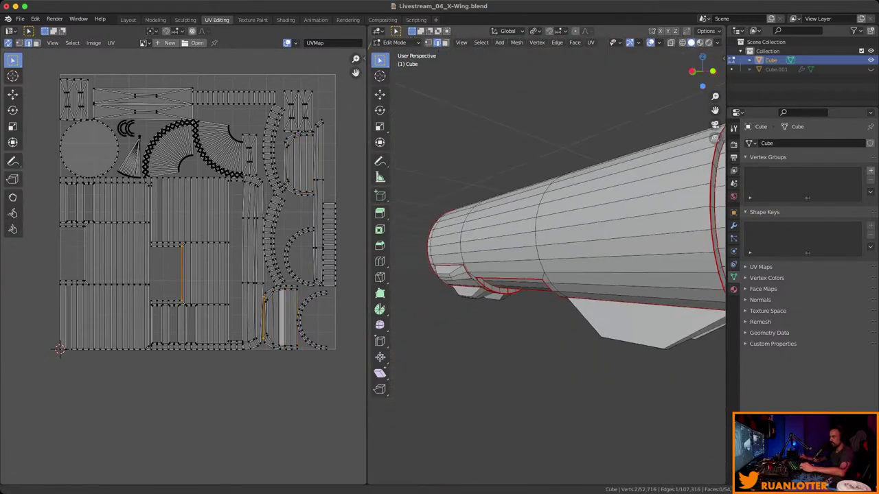
middle_click_drag(550, 260, 502, 269)
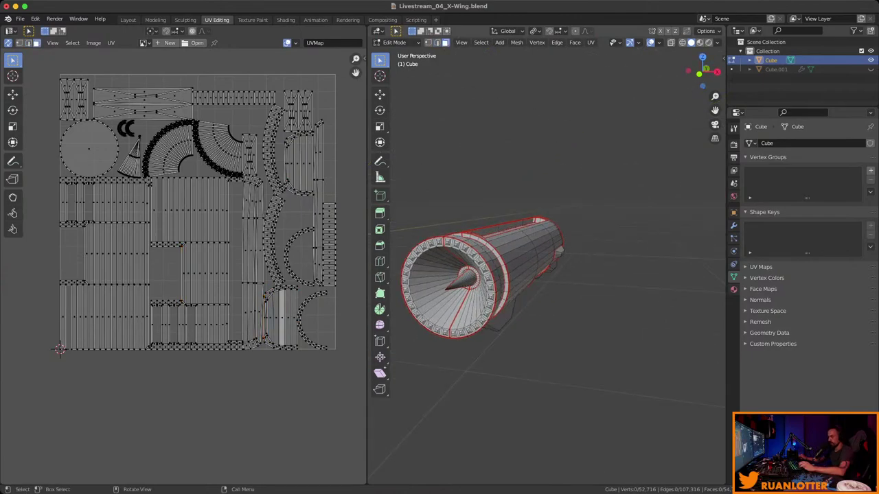
key("a")
right_click(474, 266)
Unwrap the engine mesh using the new seams.
mouse_move(480, 338)
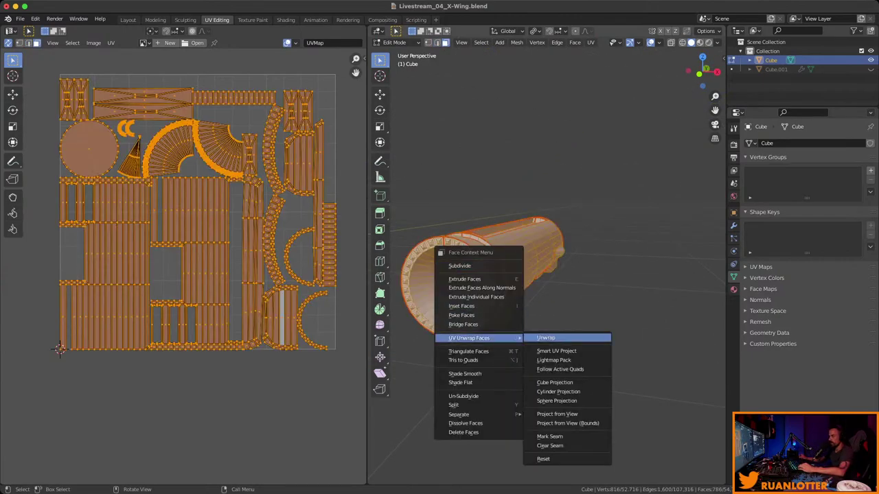
left_click(546, 338)
scroll(181, 265, "down", 2)
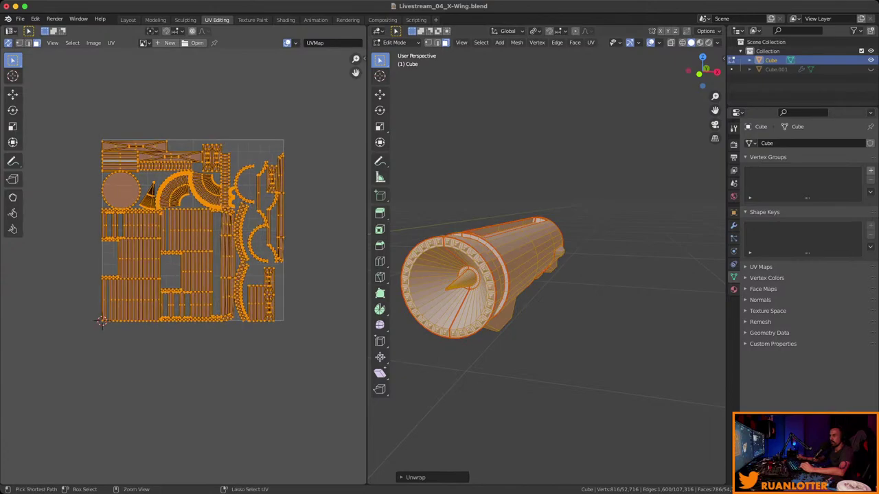
scroll(82, 336, "up", 4)
scroll(78, 345, "down", 3)
middle_click_drag(549, 289, 542, 261)
Reveal the hidden X-Wing geometry with Alt+H, select everything and unwrap it all.
key("alt+h")
scroll(542, 261, "down", 3)
key("a")
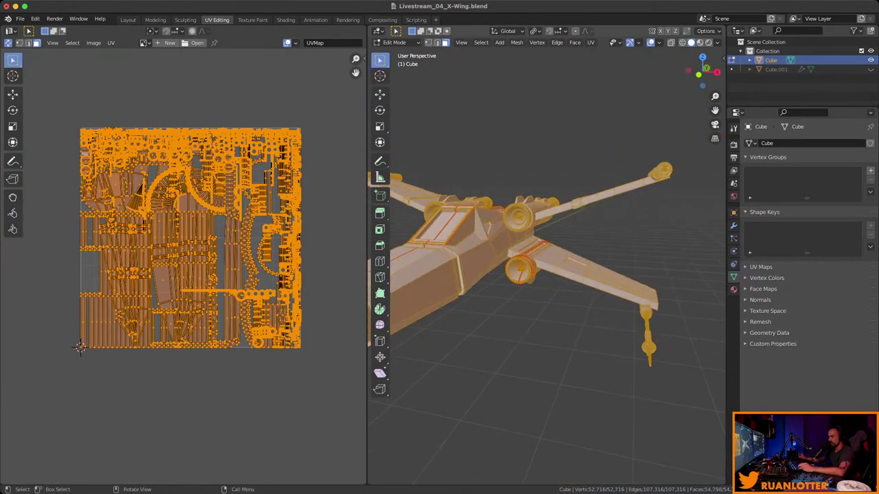
right_click(443, 253)
mouse_move(446, 253)
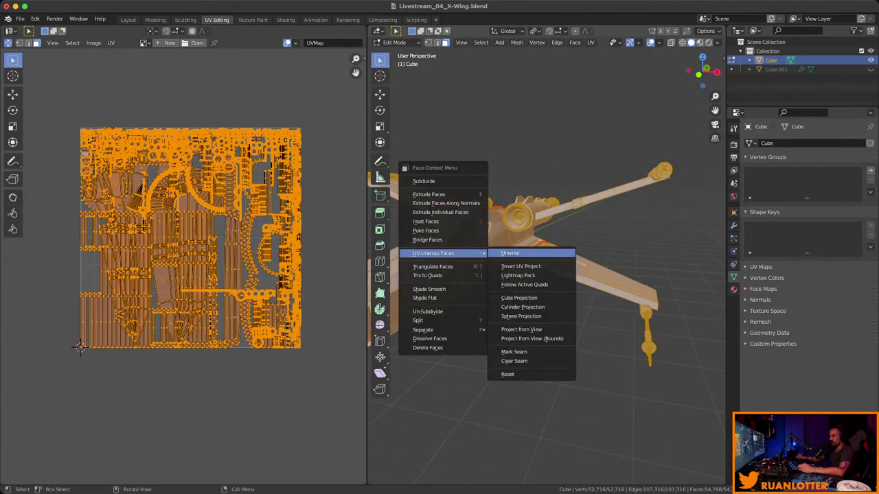
key("Return")
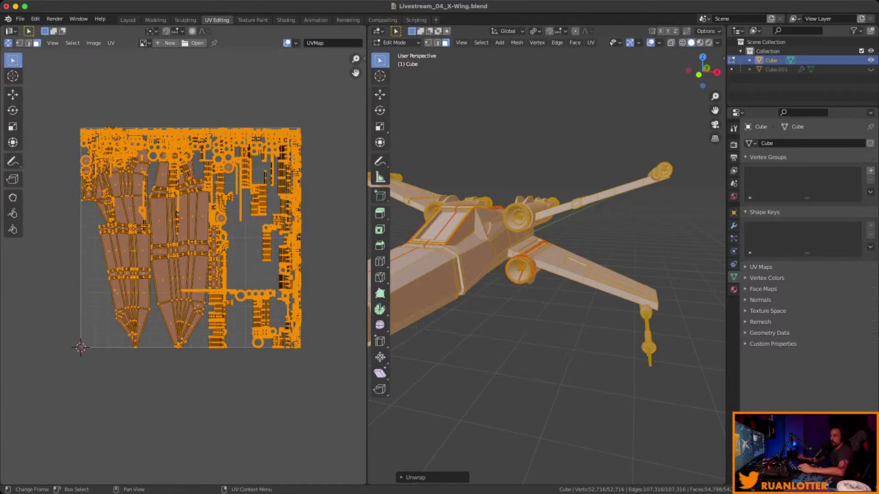
Orbit and zoom around the unwrapped X-Wing from side to front views.
middle_click_drag(549, 288, 618, 260)
scroll(549, 274, "down", 5)
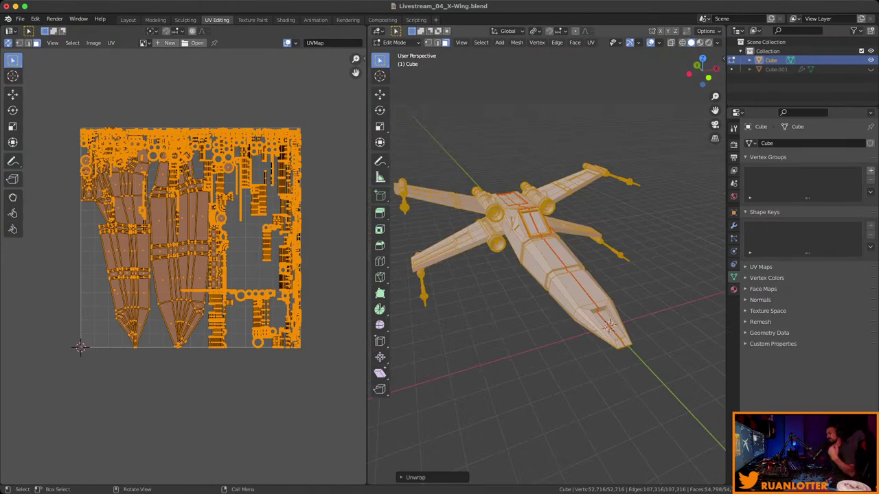
middle_click_drag(549, 275, 618, 216)
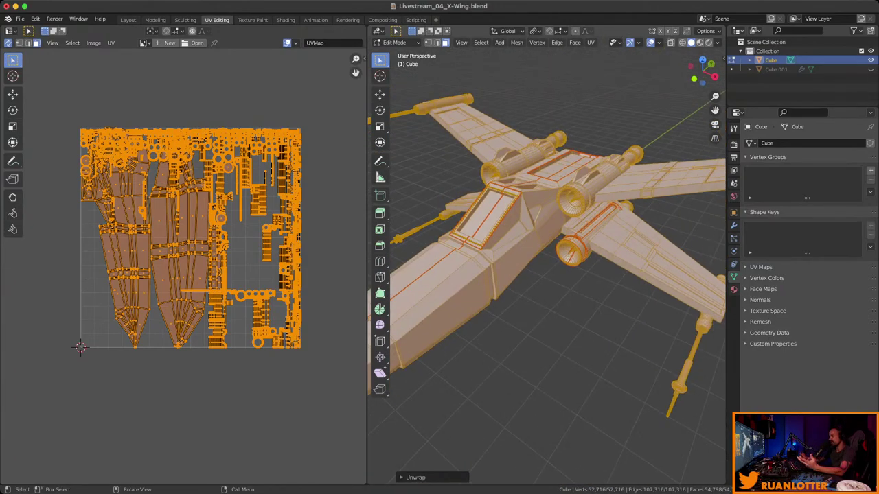
scroll(546, 275, "up", 3)
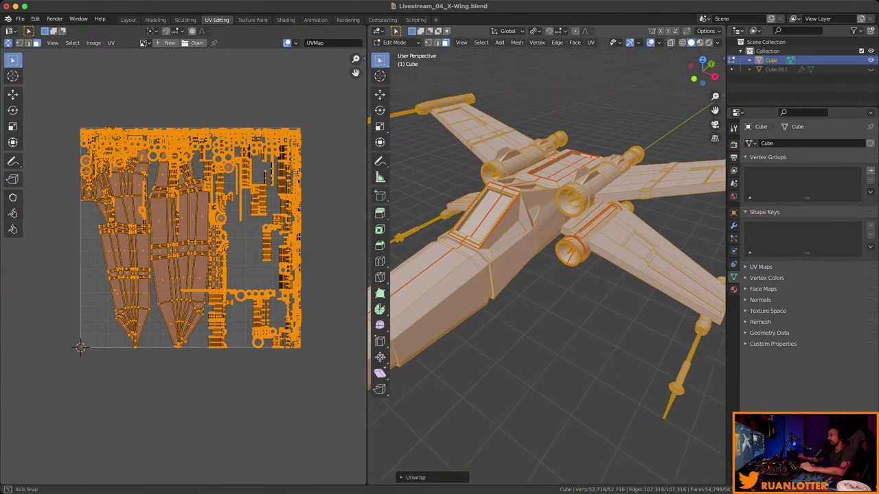
scroll(545, 261, "up", 5)
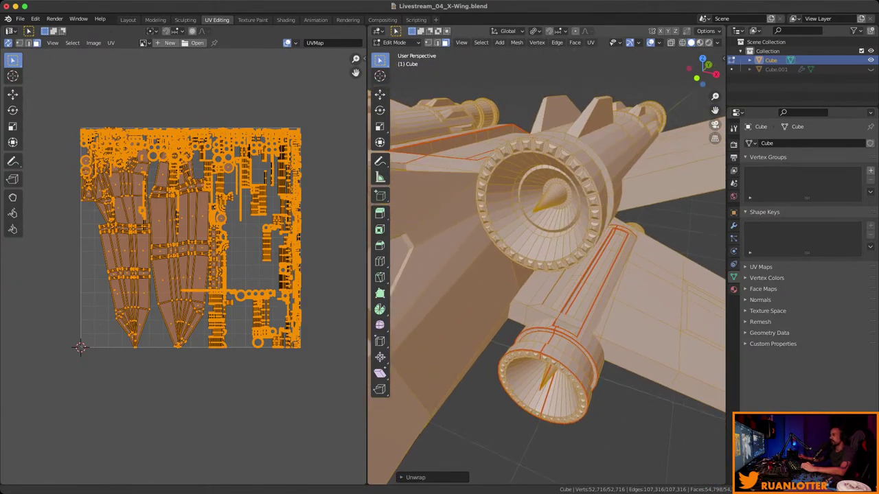
scroll(546, 261, "down", 6)
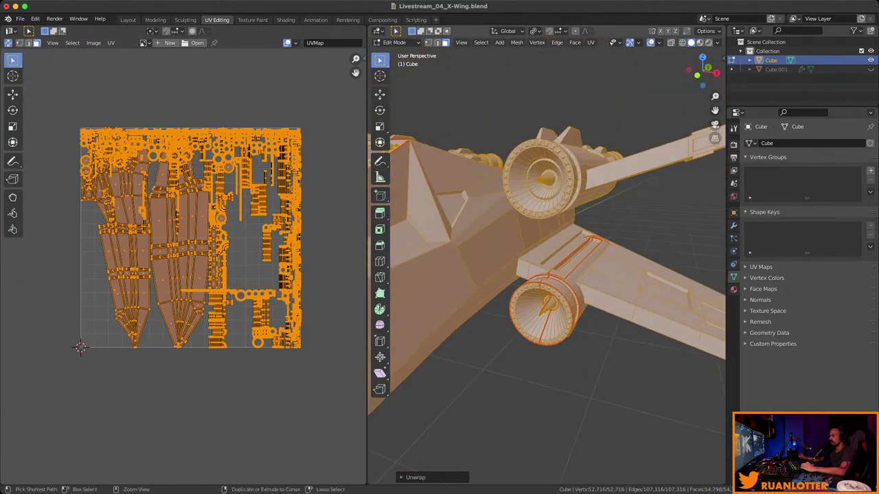
scroll(546, 275, "down", 4)
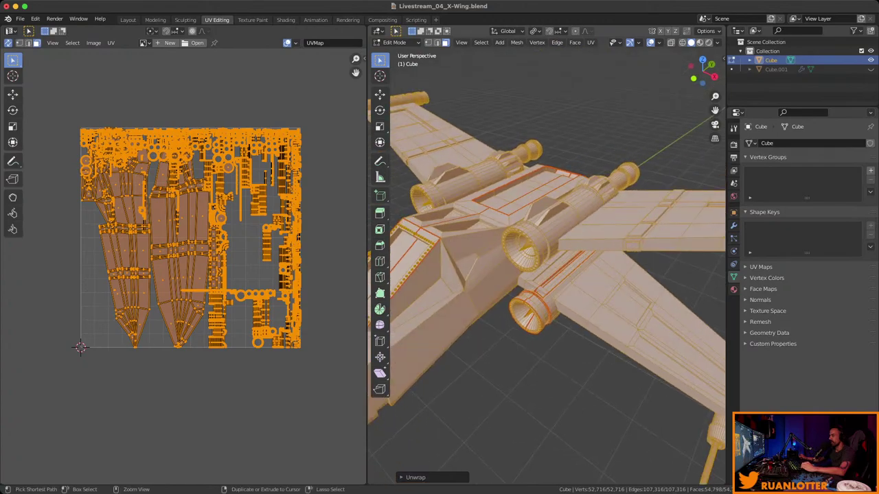
middle_click_drag(546, 275, 707, 271)
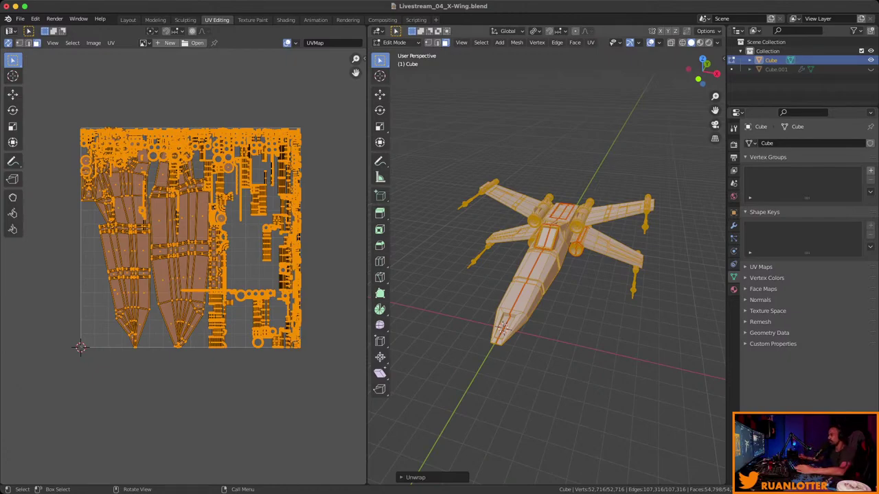
Narrow the UV Editor so the 3D Viewport is wider, then orbit the X-Wing.
middle_click_drag(549, 275, 453, 278)
left_click_drag(367, 261, 330, 261)
middle_click_drag(522, 275, 517, 255)
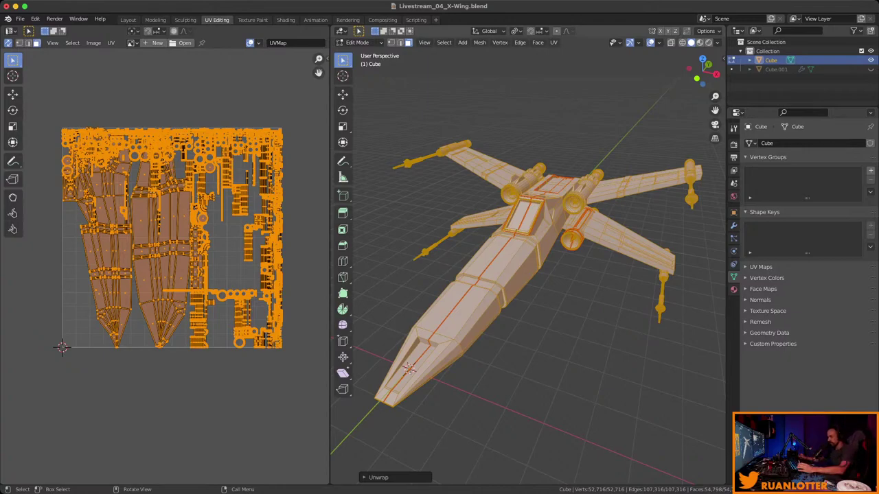
mouse_move(528, 275)
middle_mouse_down()
mouse_move(549, 268)
mouse_move(536, 272)
middle_mouse_up()
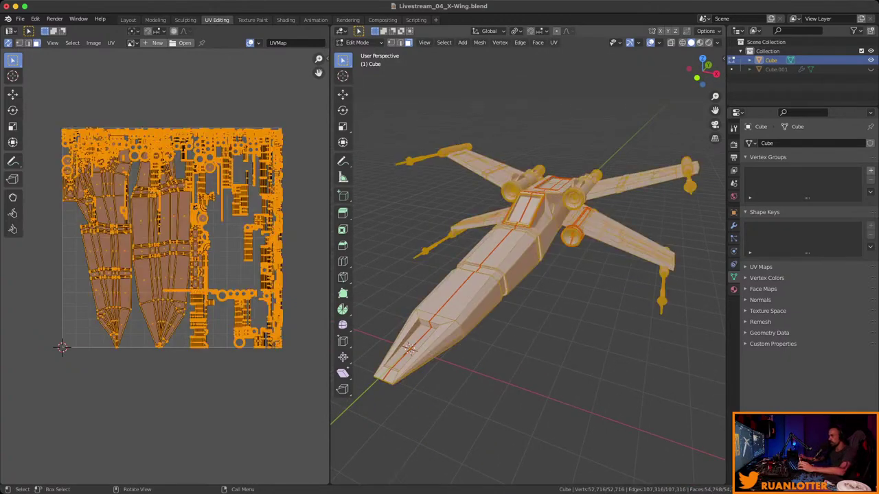
Apply Smart UV Project with a 66° angle limit and zoom to check the islands.
right_click(481, 260)
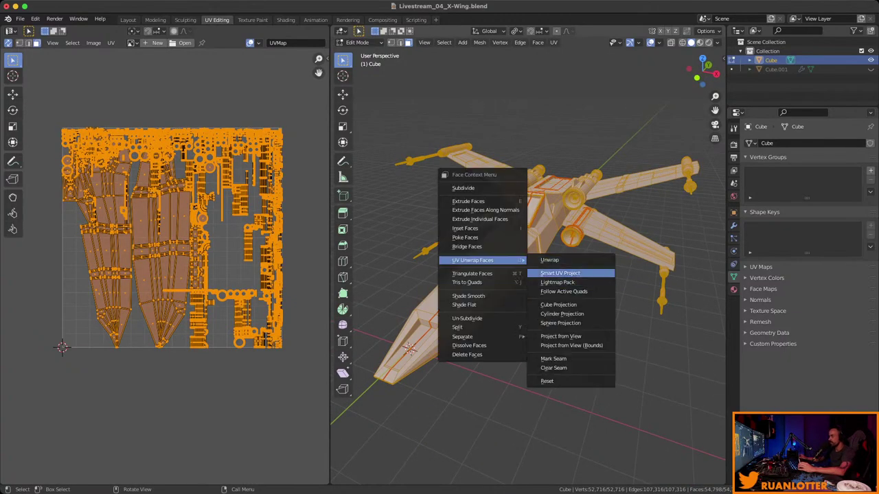
left_click(560, 273)
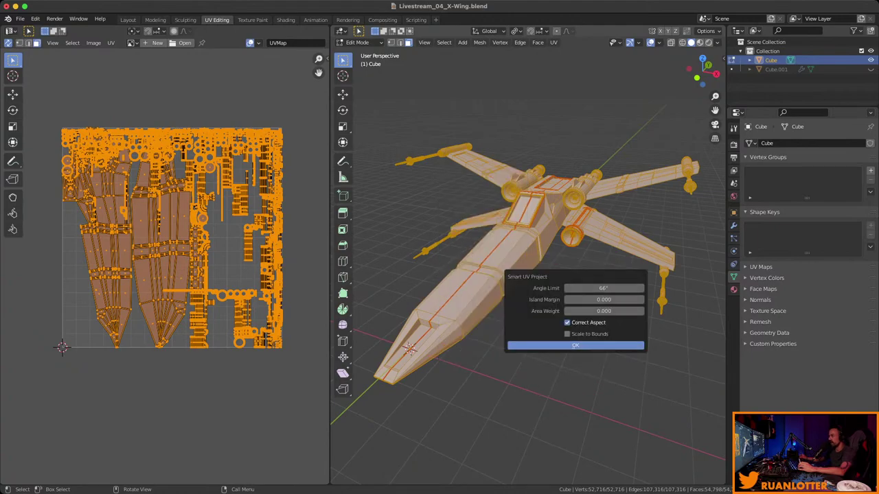
left_click(575, 346)
scroll(164, 247, "up", 4)
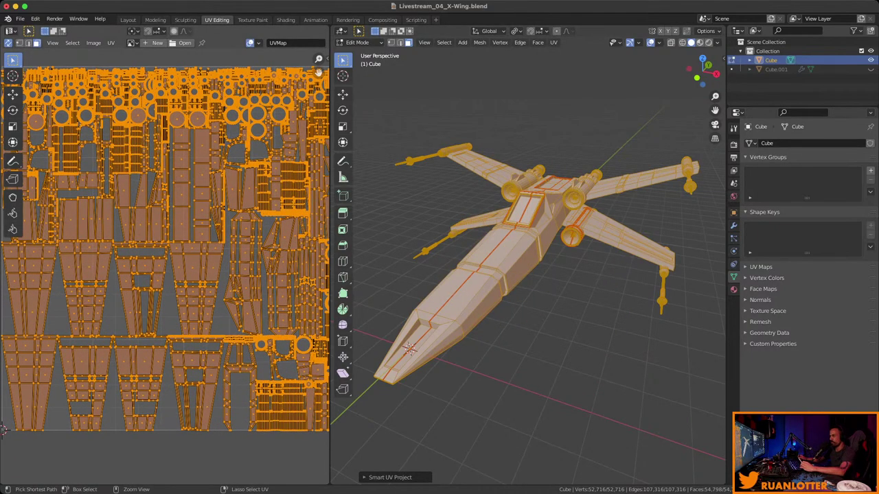
scroll(288, 302, "down", 1)
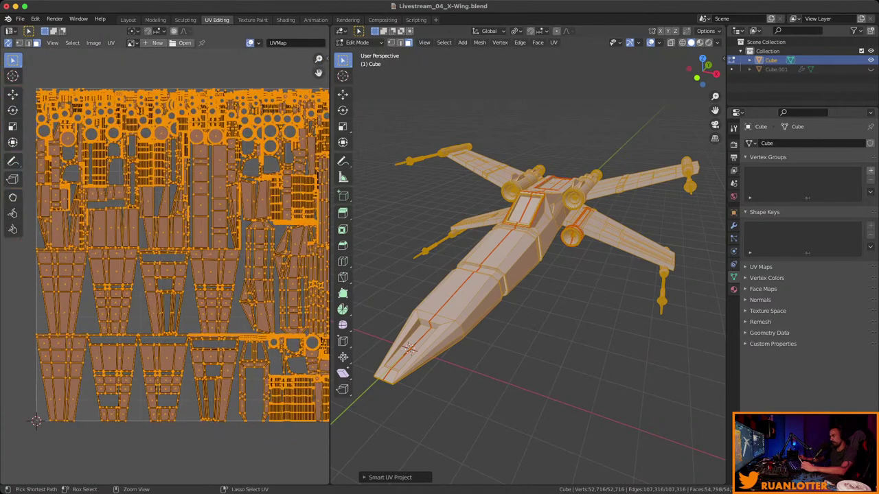
scroll(165, 254, "up", 4)
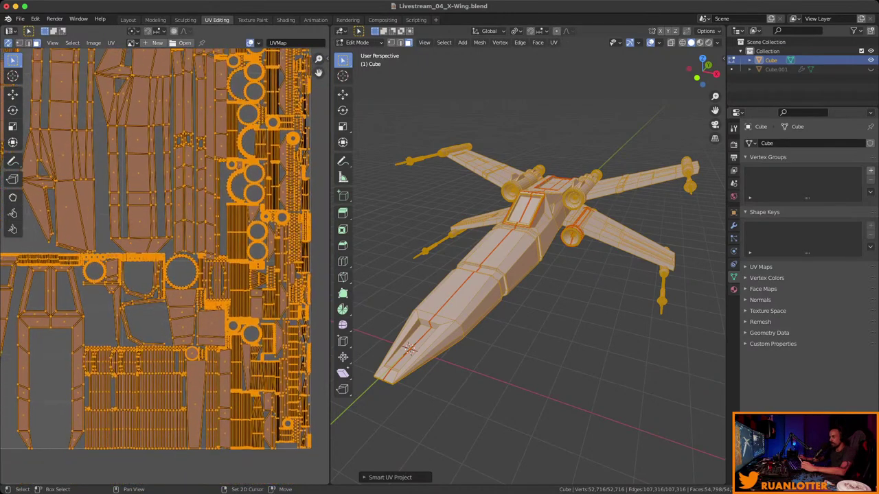
middle_click_drag(522, 274, 480, 261)
key("alt+a")
scroll(145, 213, "down", 5)
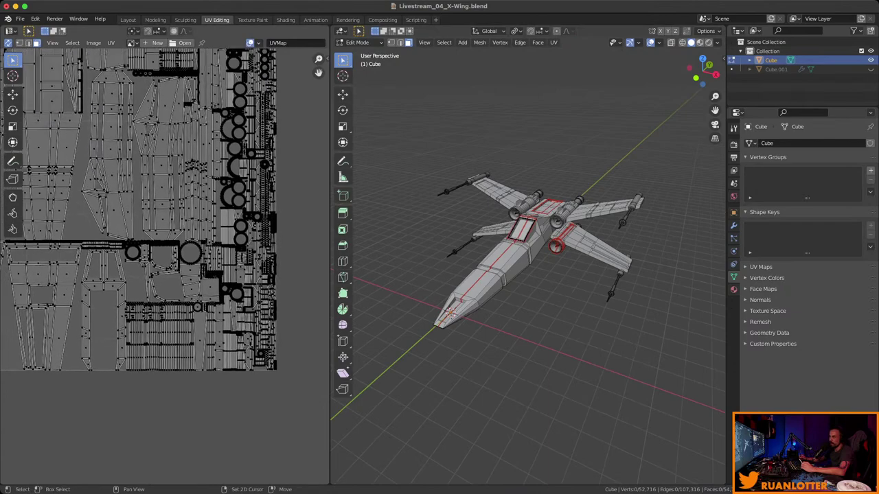
scroll(151, 233, "up", 2)
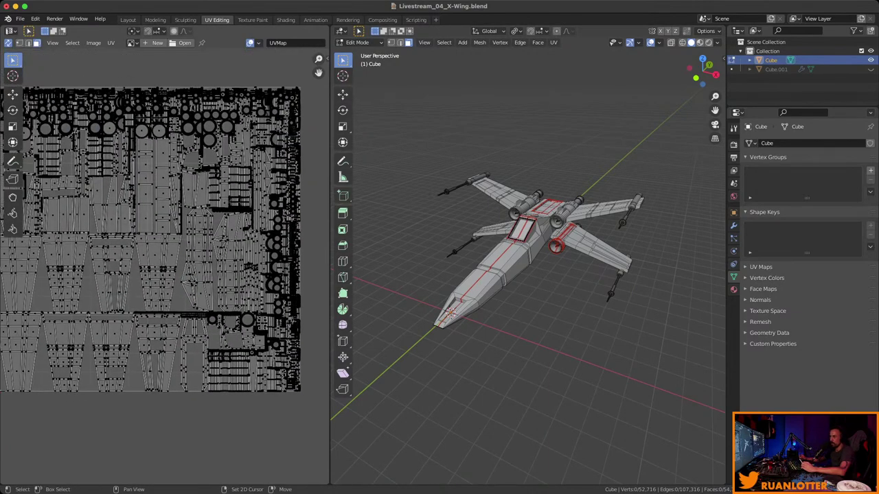
scroll(529, 274, "up", 5)
scroll(542, 309, "up", 4)
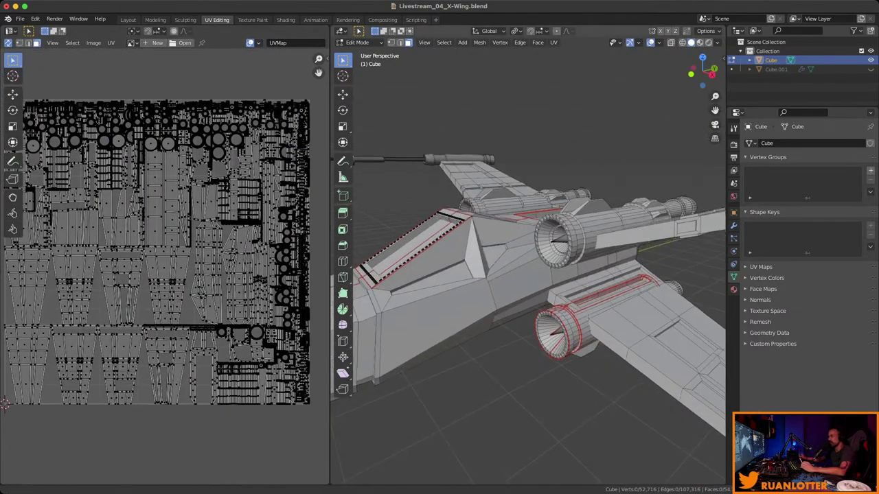
middle_click_drag(543, 309, 494, 192)
scroll(508, 198, "down", 3)
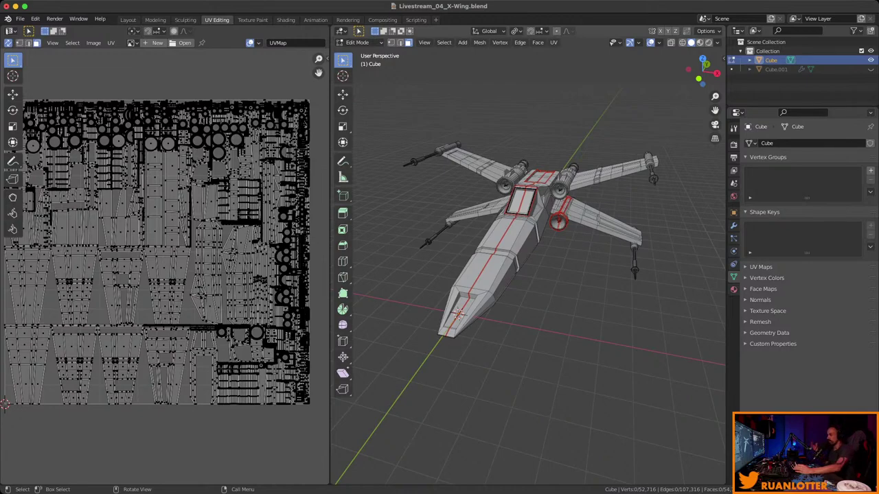
Orbit around the X-Wing, then switch to the Layout workspace in Object Mode.
middle_click_drag(529, 261, 624, 267)
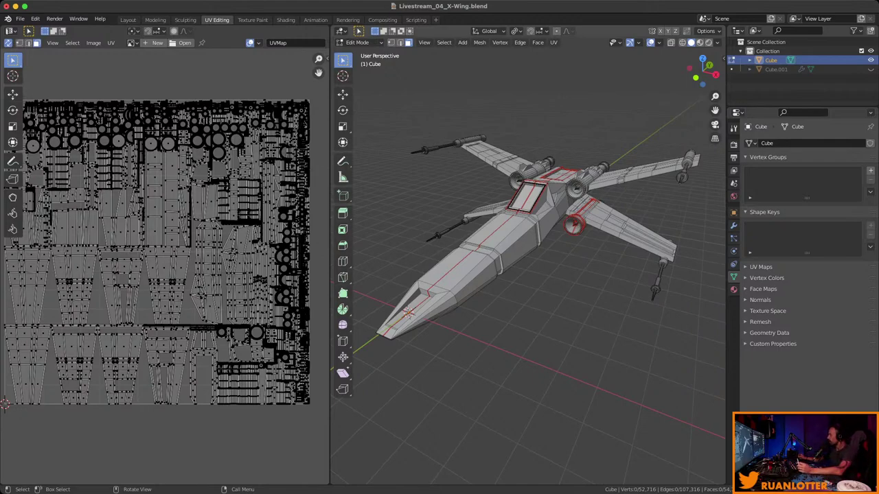
middle_click_drag(529, 274, 553, 284)
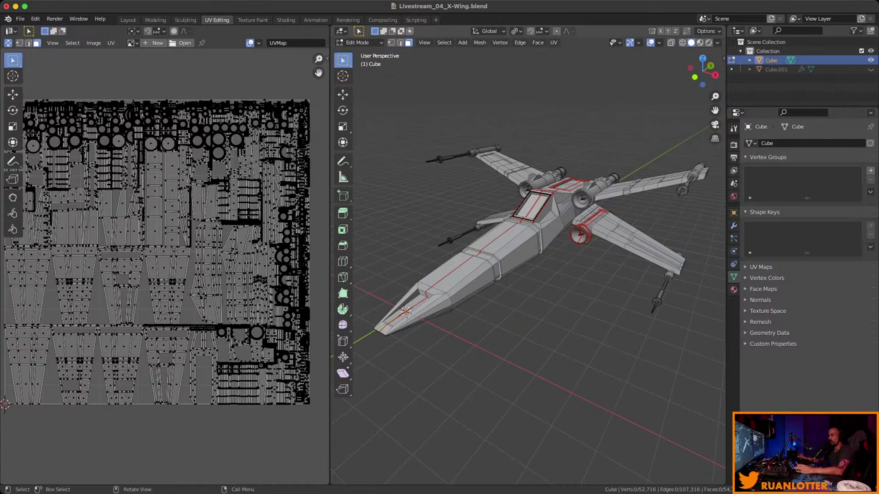
middle_click_drag(528, 268, 697, 281)
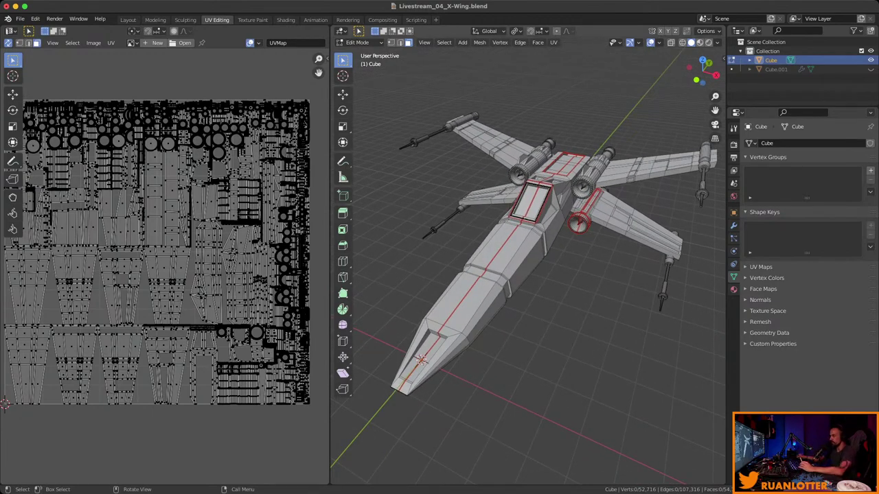
mouse_move(528, 268)
middle_mouse_down()
mouse_move(521, 253)
mouse_move(549, 255)
mouse_move(525, 271)
mouse_move(543, 248)
mouse_move(535, 266)
middle_mouse_up()
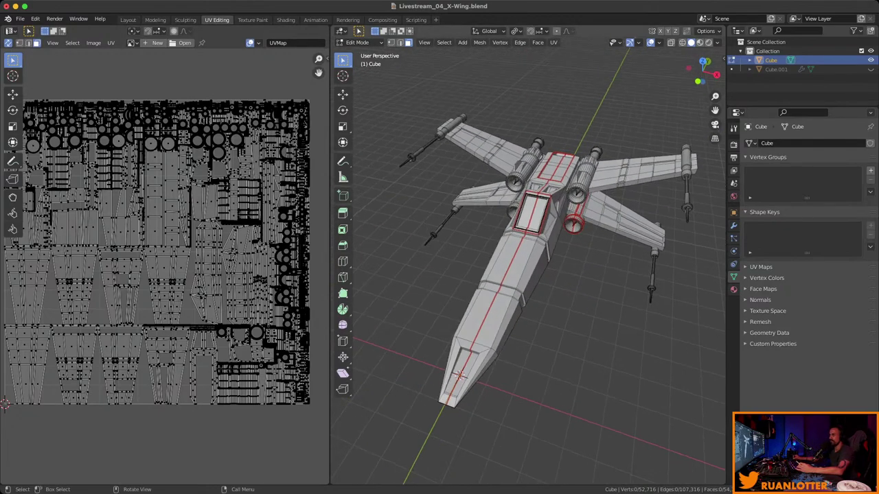
left_click(127, 19)
middle_click_drag(343, 240, 405, 223)
Save the X-Wing .blend file with Cmd+S.
key("super+s")
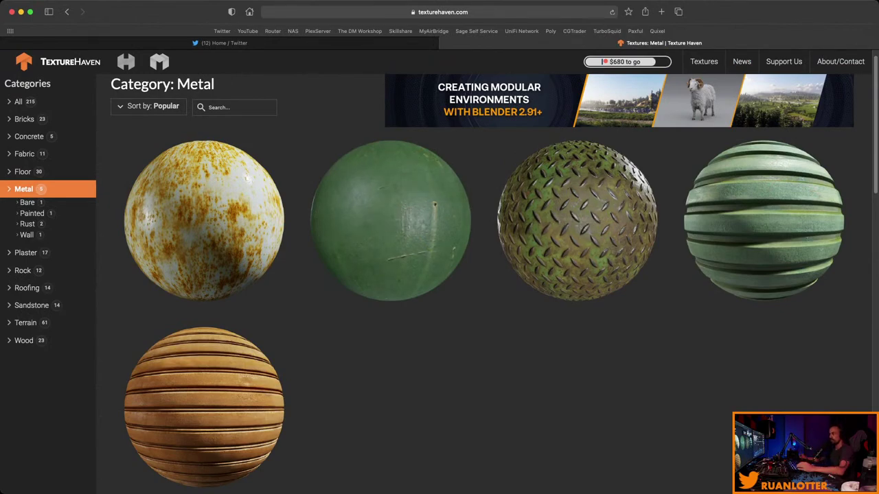
Scroll the Texture Haven Metal page, then open a new browser tab.
scroll(390, 220, "down", 1)
scroll(390, 220, "up", 2)
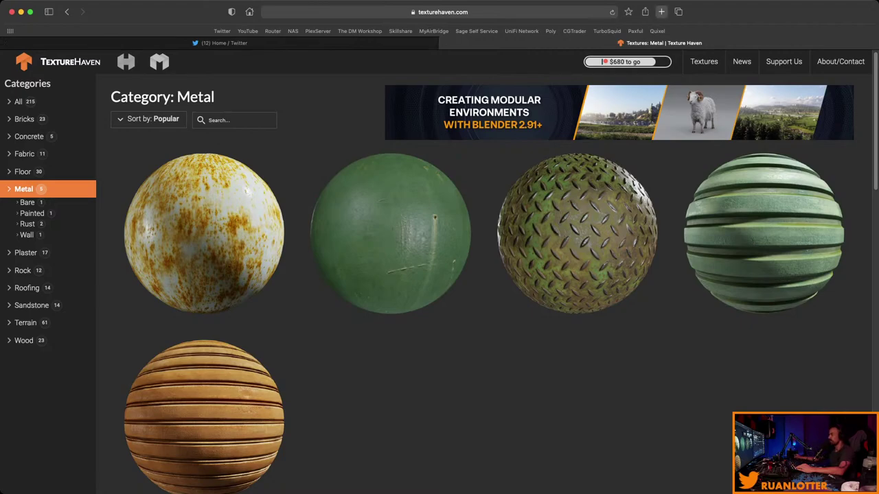
key("super+t")
Load quixel.com, dismiss the cookie and newsletter pop-ups, and bring up the sign-in form.
type("quixel.com")
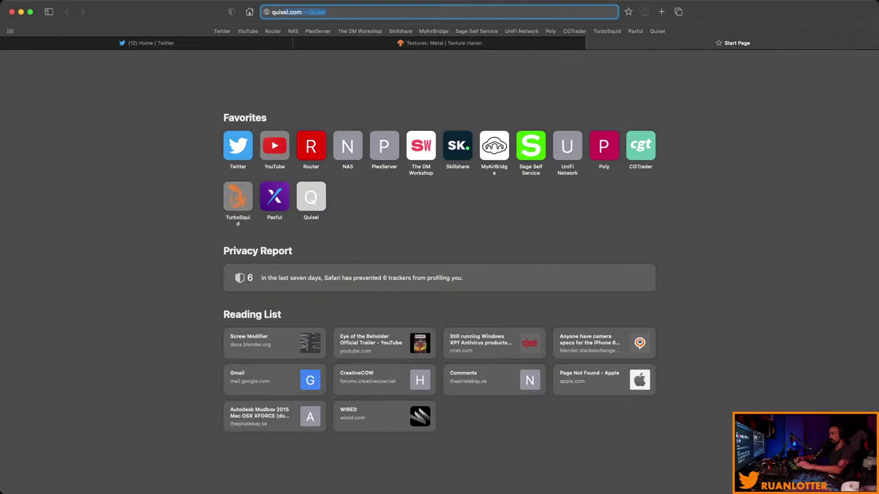
key("Return")
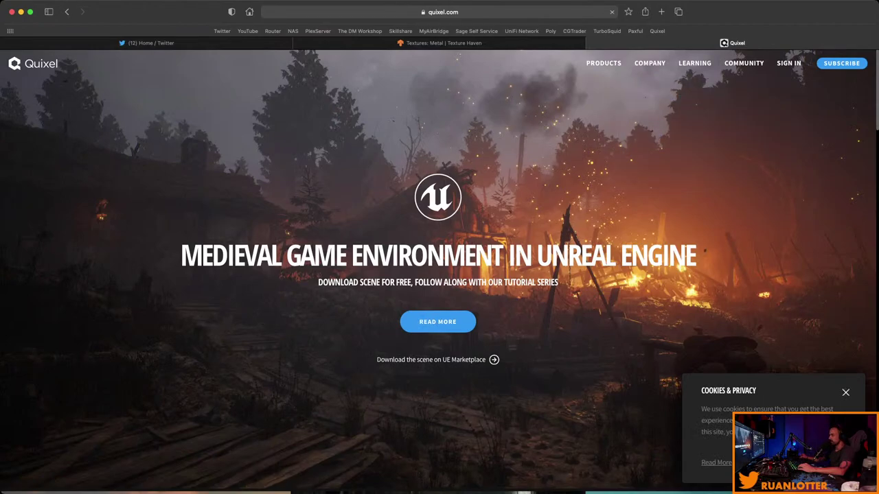
left_click(845, 392)
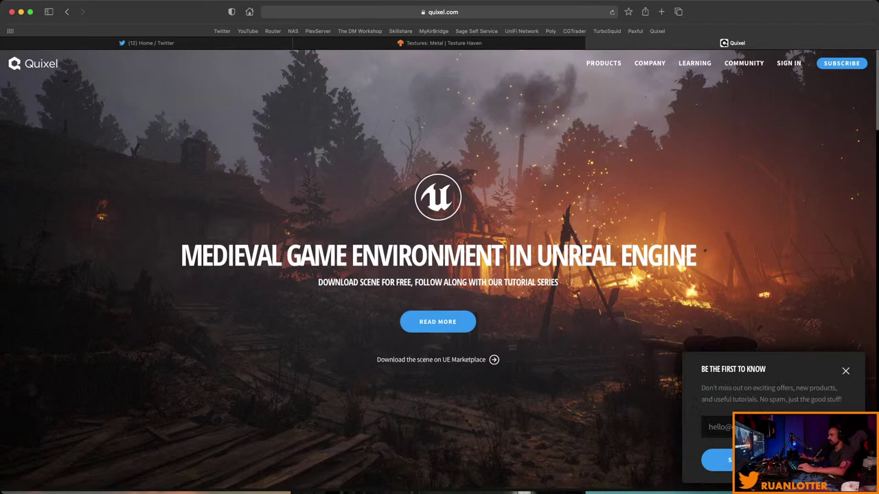
left_click(845, 370)
left_click(788, 62)
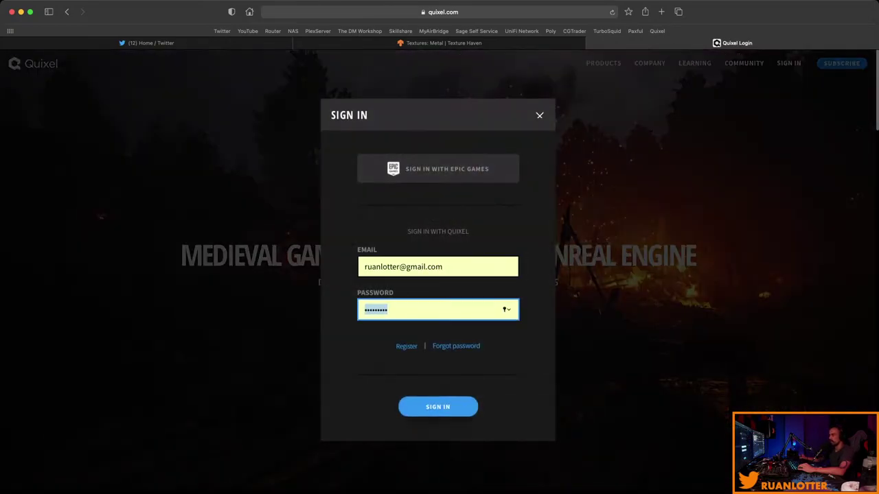
Sign in to Quixel through the Epic Games account using the autofilled credentials.
key("Return")
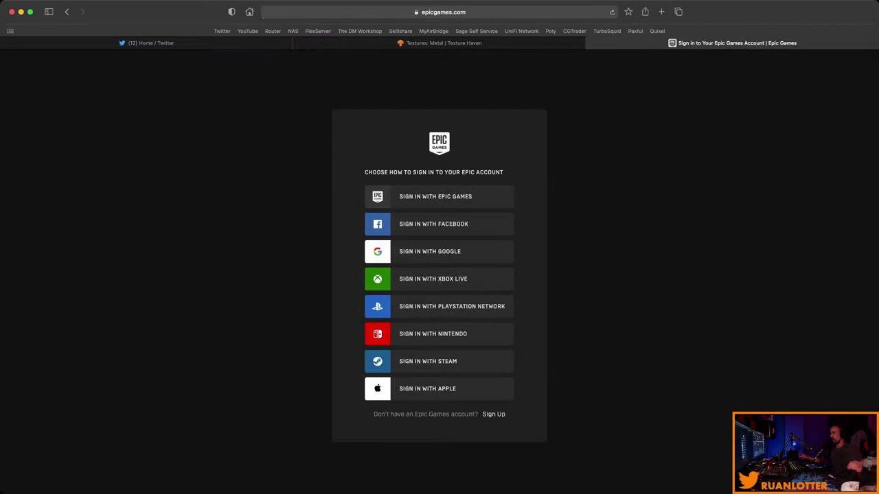
left_click(438, 196)
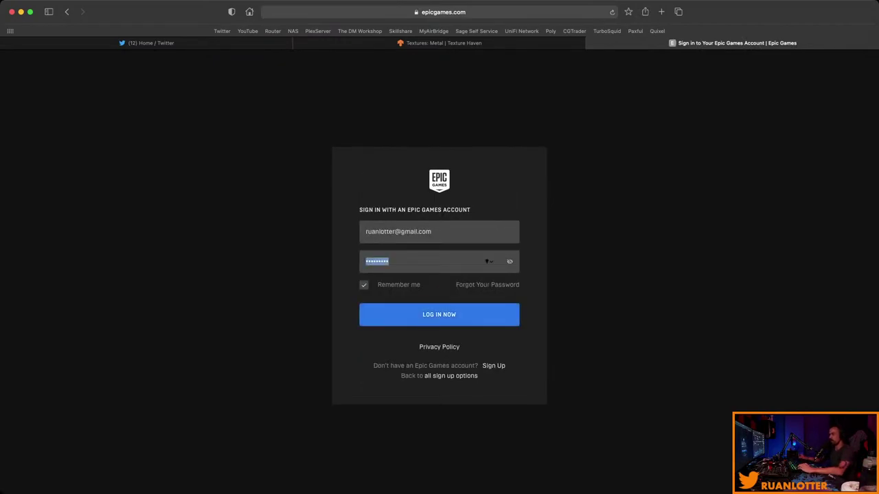
key("Return")
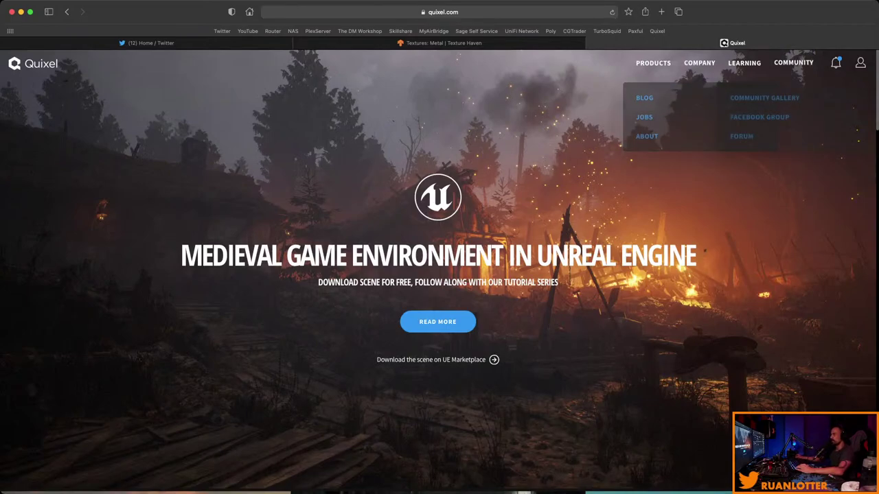
Go to Browse Megascans and filter the library to Surfaces.
mouse_move(653, 63)
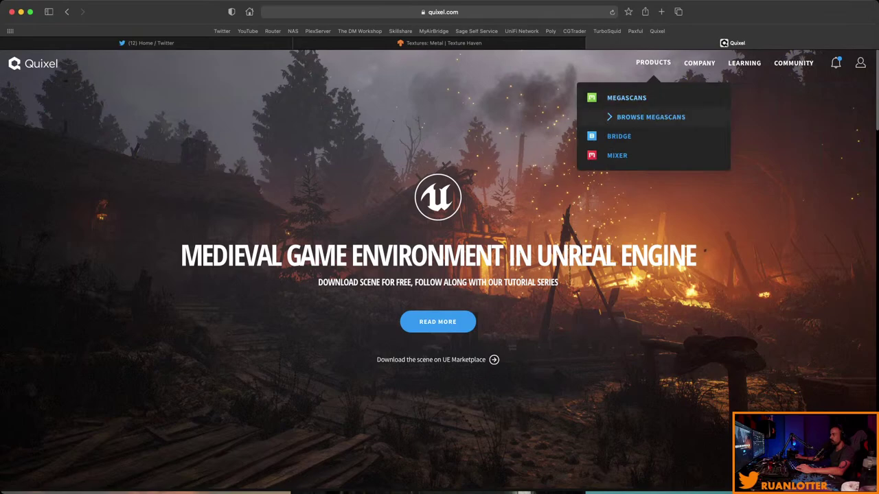
left_click(650, 117)
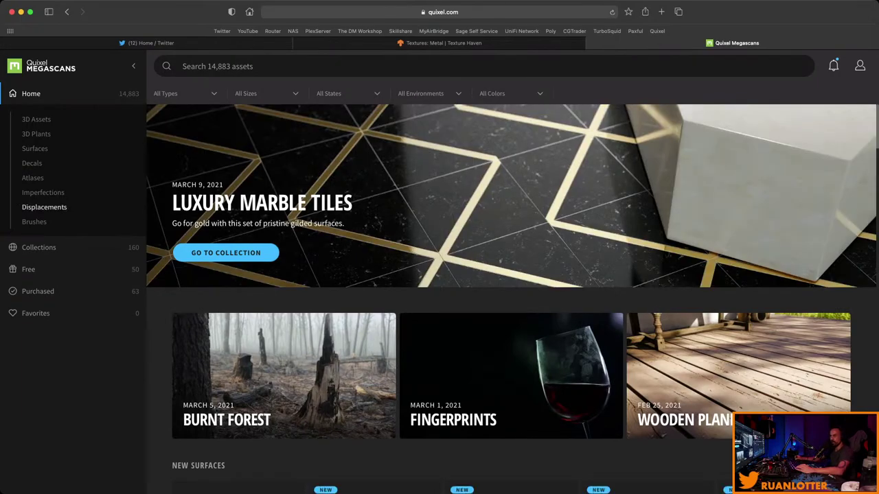
left_click(34, 148)
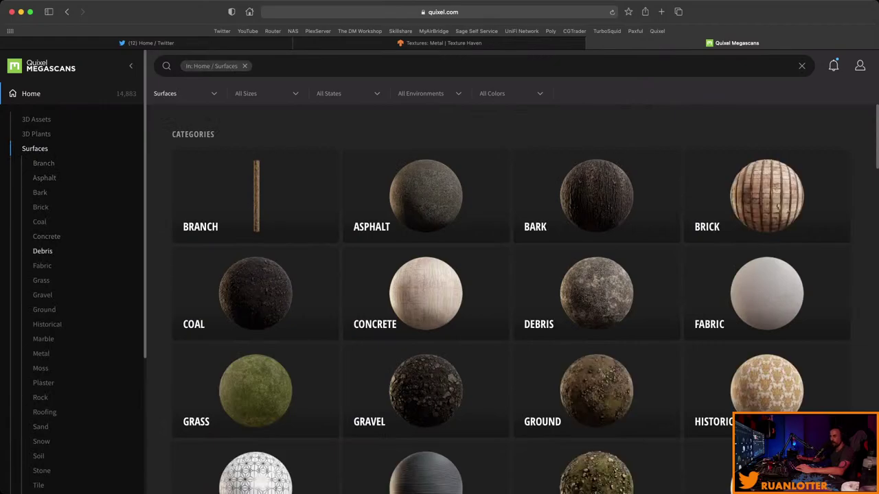
scroll(46, 237, "down", 2)
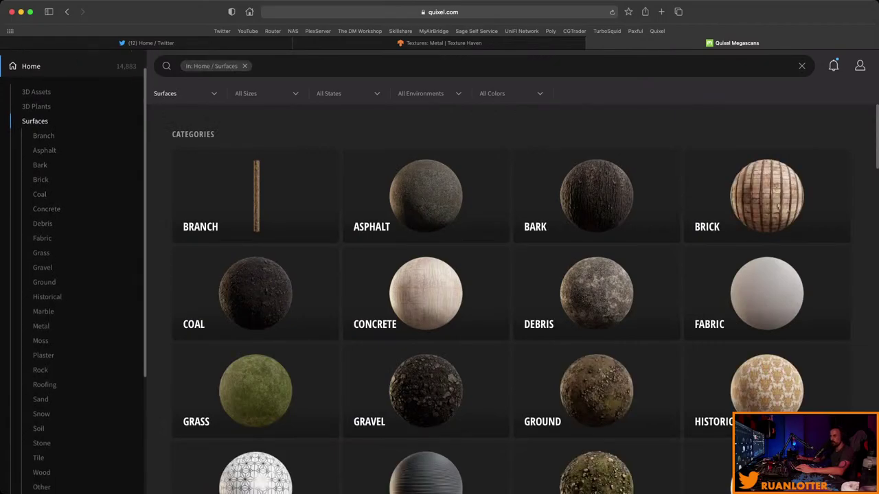
scroll(41, 289, "down", 1)
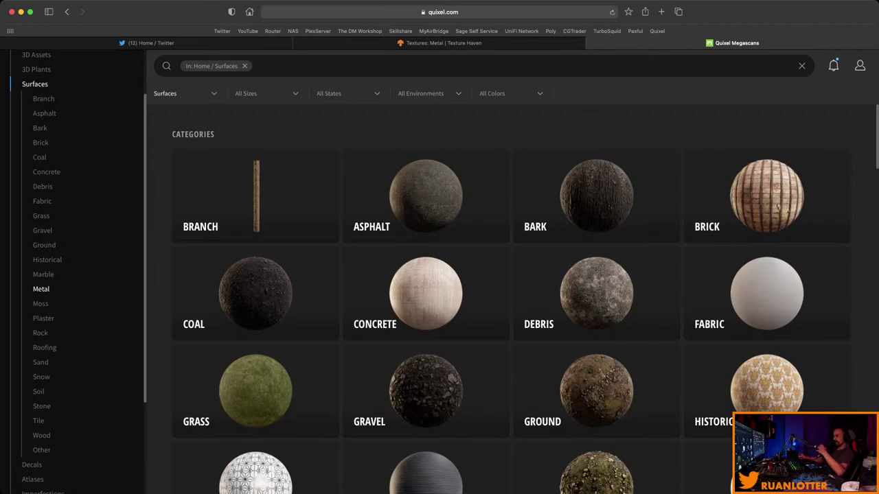
Narrow Surfaces to the Metal category and scroll through the metal materials.
left_click(41, 289)
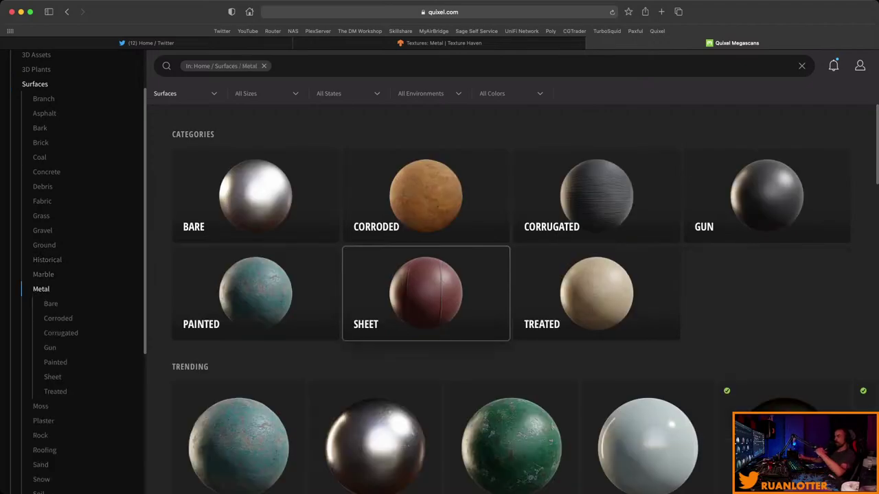
scroll(255, 295, "down", 3)
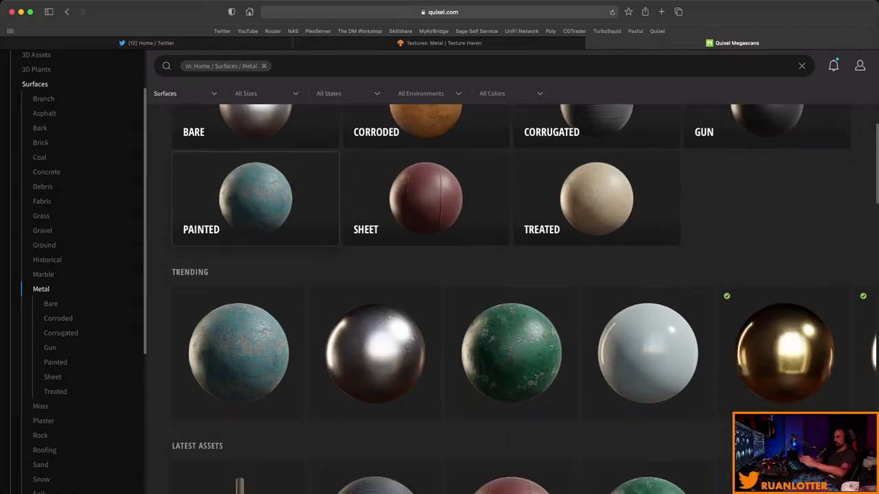
scroll(591, 236, "up", 2)
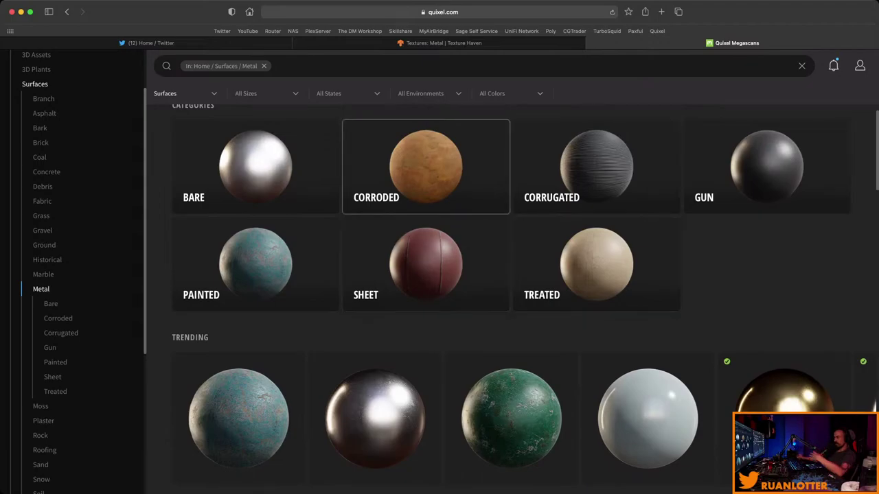
scroll(426, 264, "down", 10)
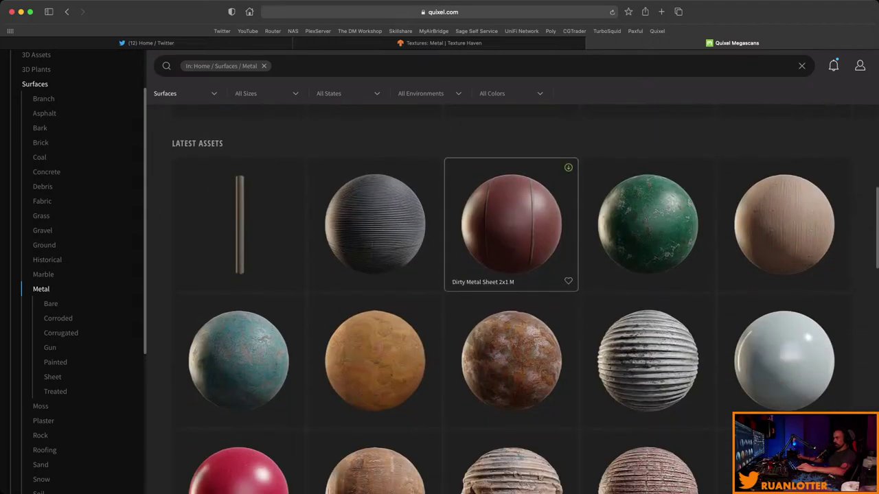
scroll(374, 206, "down", 2)
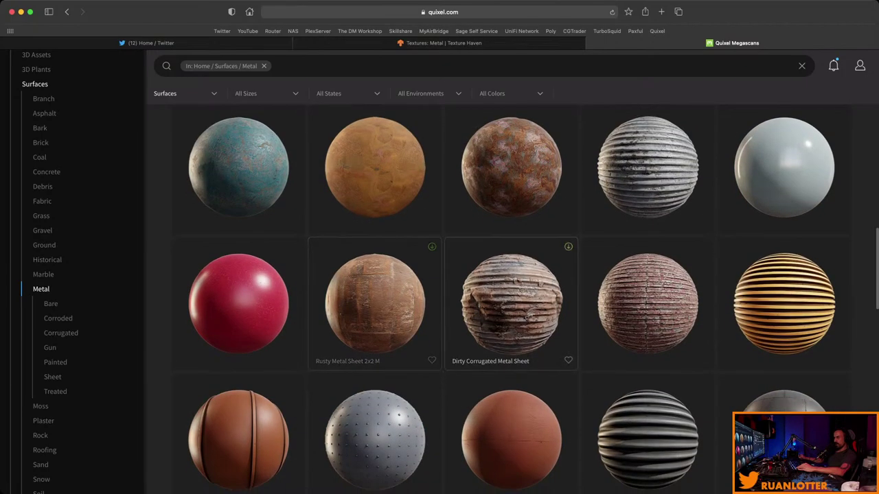
scroll(375, 309, "up", 1)
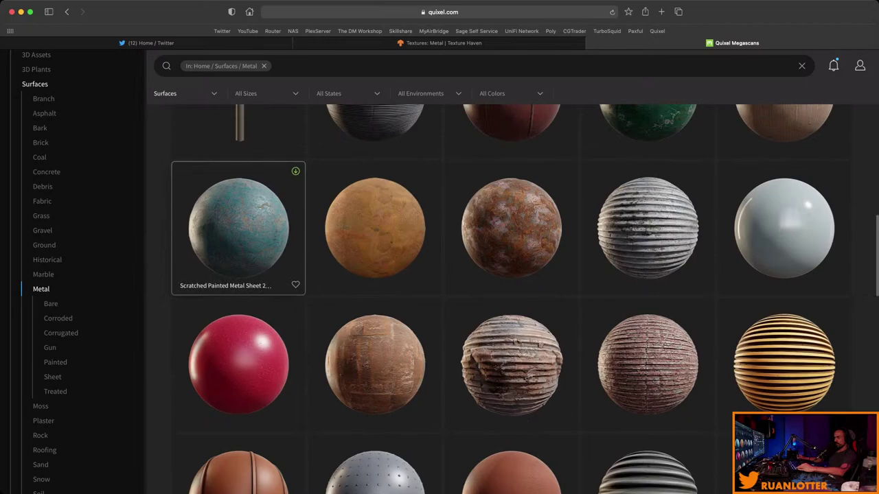
scroll(375, 247, "down", 4)
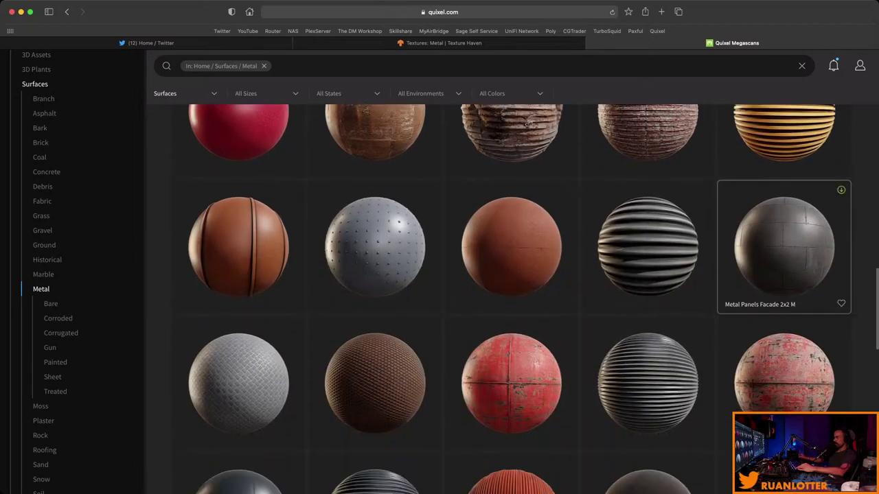
Set the Metal Panels Facade 2x2 M surface to 4K resolution.
left_click(783, 247)
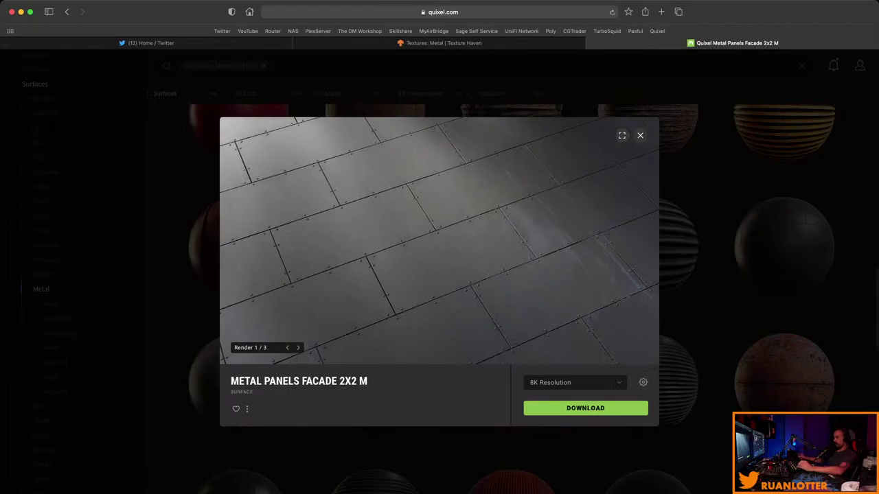
left_click(575, 382)
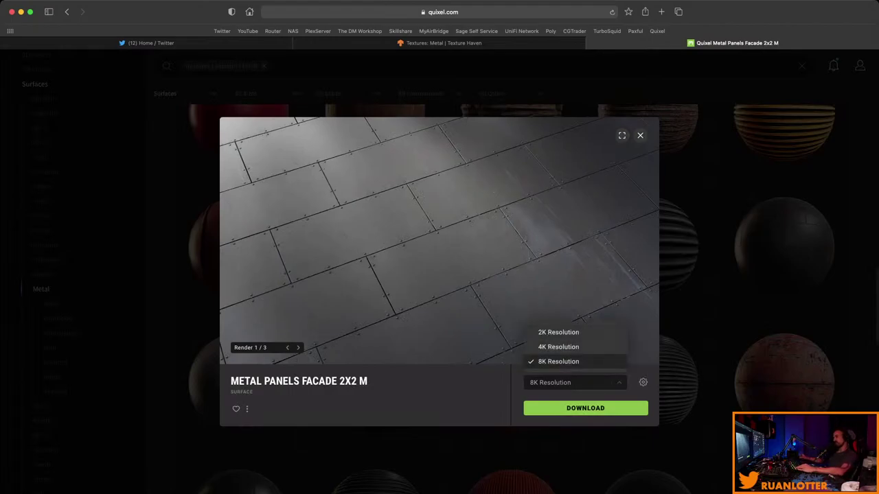
left_click(558, 346)
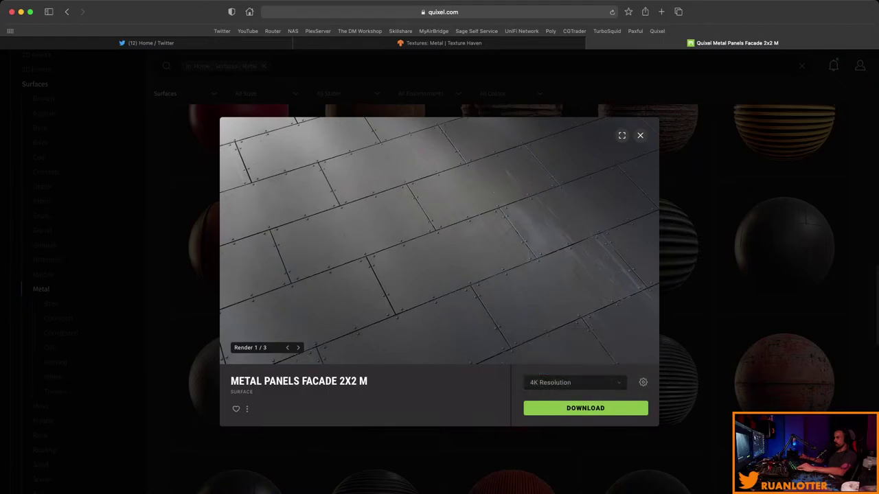
Bring up the surface's Download Settings, with Albedo, Normal, Displacement, AO and Metalness enabled.
left_click(642, 383)
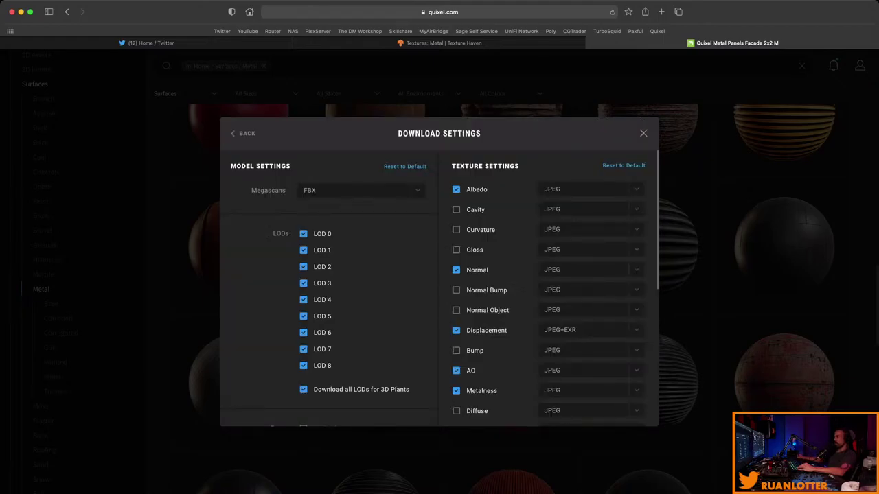
key("Escape")
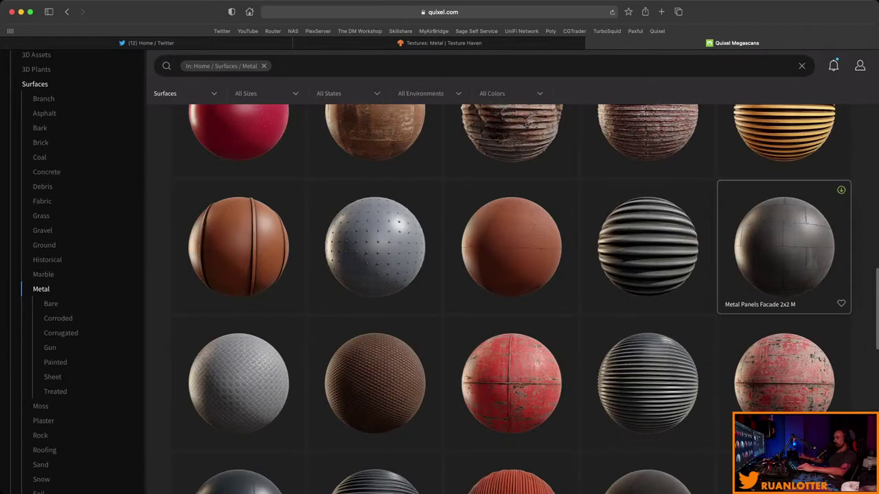
left_click(783, 247)
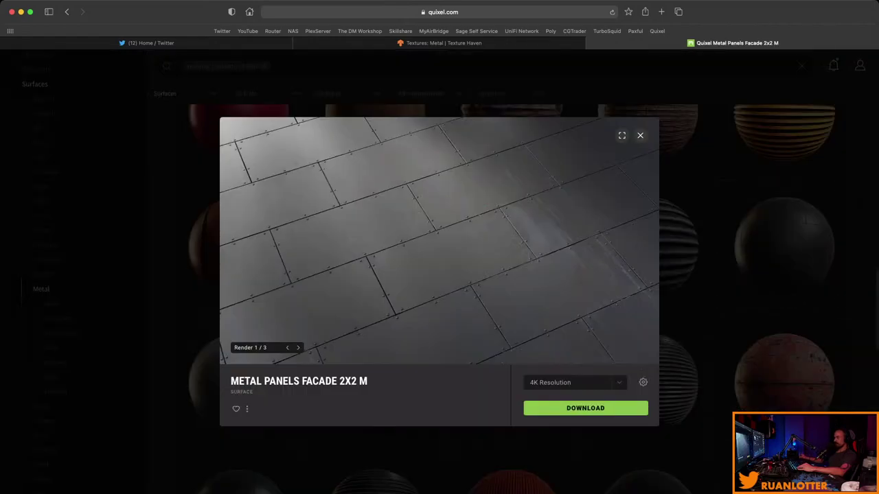
left_click(643, 382)
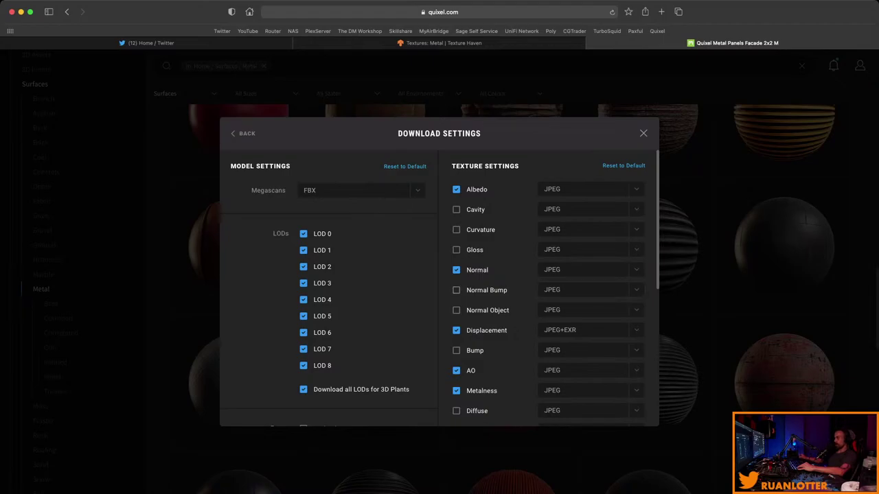
Uncheck the Transmission, Brush, Opacity, Translucency and Fuzz maps.
scroll(438, 288, "down", 5)
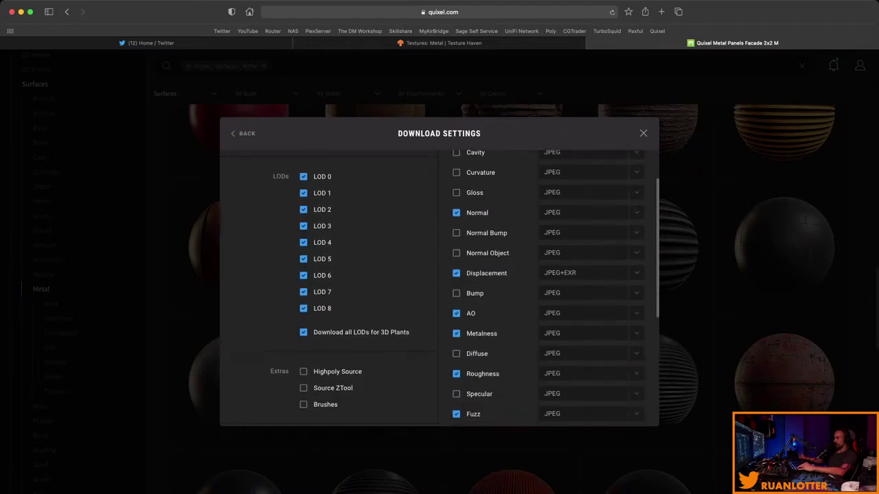
scroll(438, 288, "down", 4)
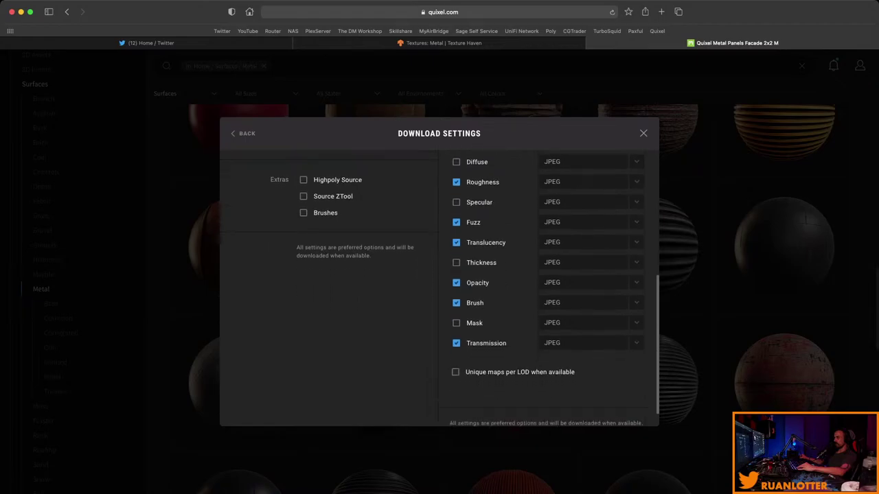
scroll(438, 288, "up", 2)
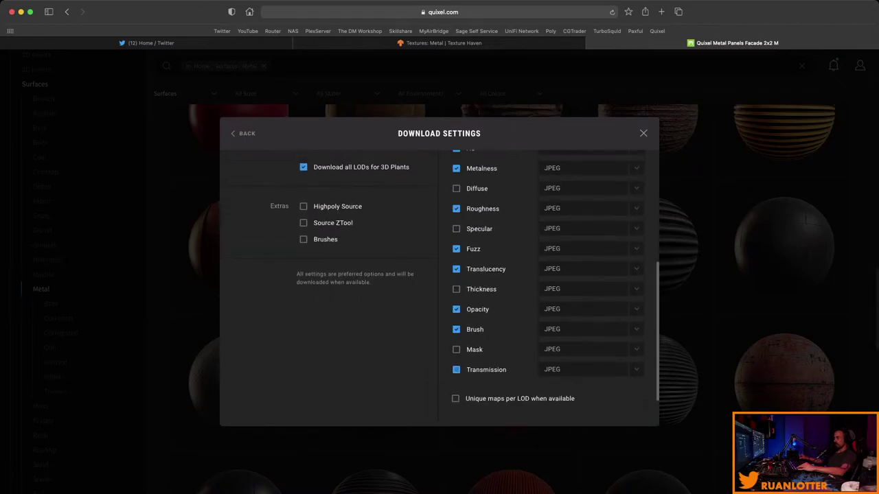
left_click(456, 369)
left_click(456, 329)
left_click(456, 309)
left_click(456, 269)
left_click(456, 248)
Uncheck the AO, Displacement and Normal maps as well.
scroll(438, 288, "up", 6)
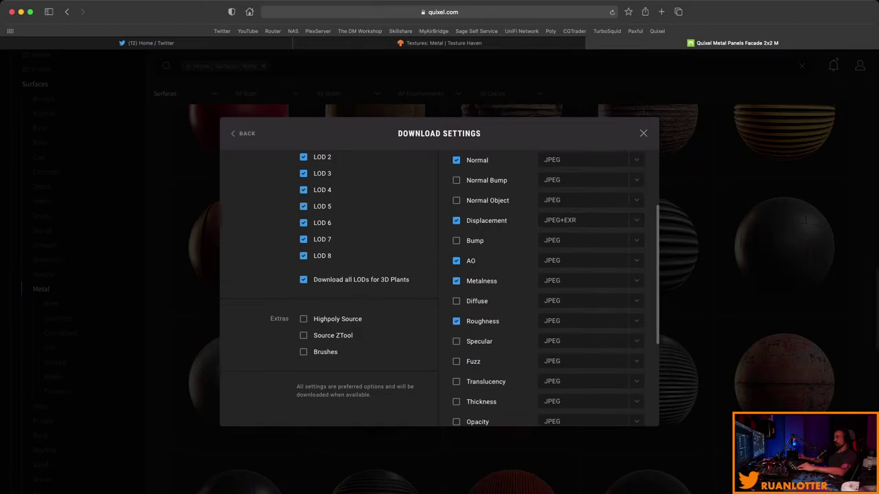
left_click(456, 261)
scroll(438, 289, "up", 4)
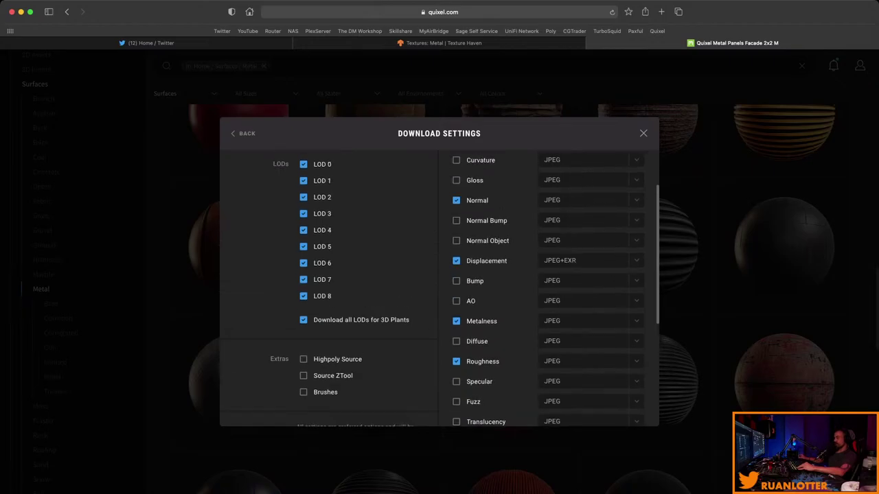
left_click(456, 302)
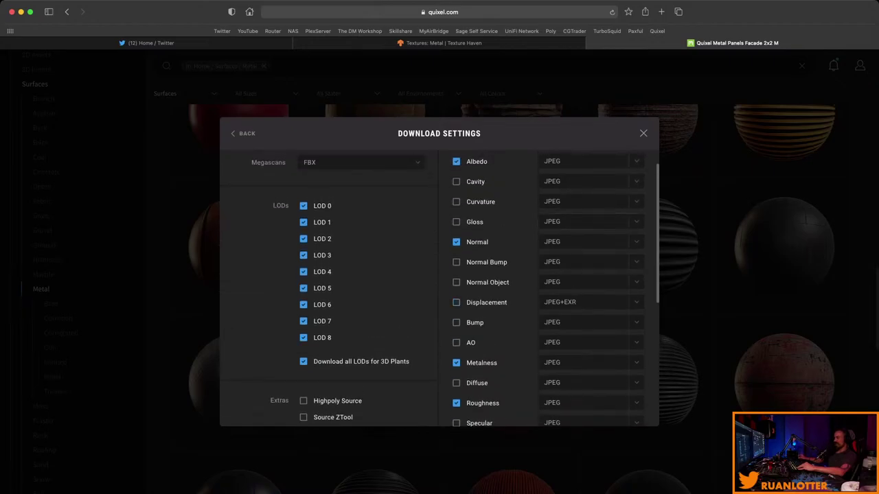
left_click(455, 242)
Check the model format options and keep FBX.
scroll(438, 289, "up", 1)
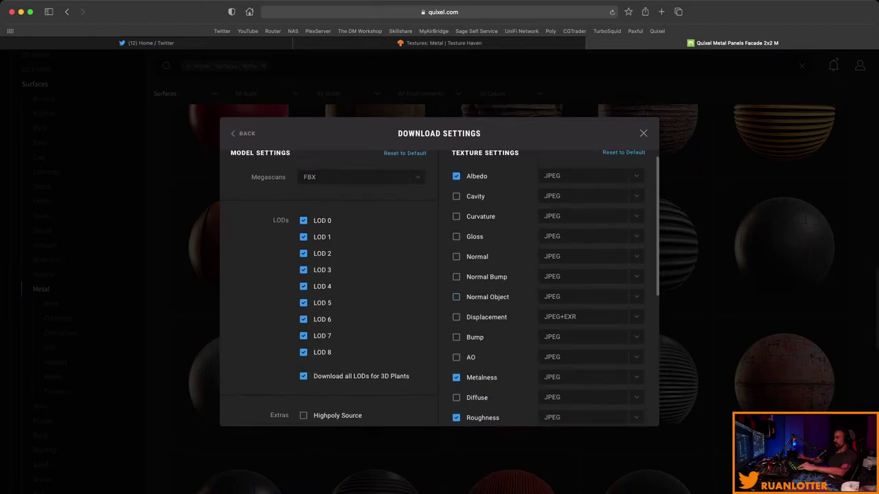
scroll(438, 288, "down", 5)
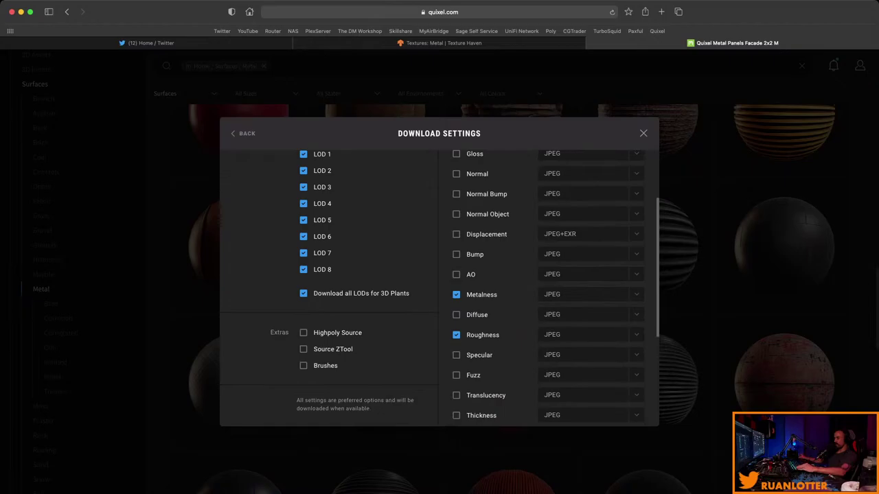
scroll(438, 288, "up", 3)
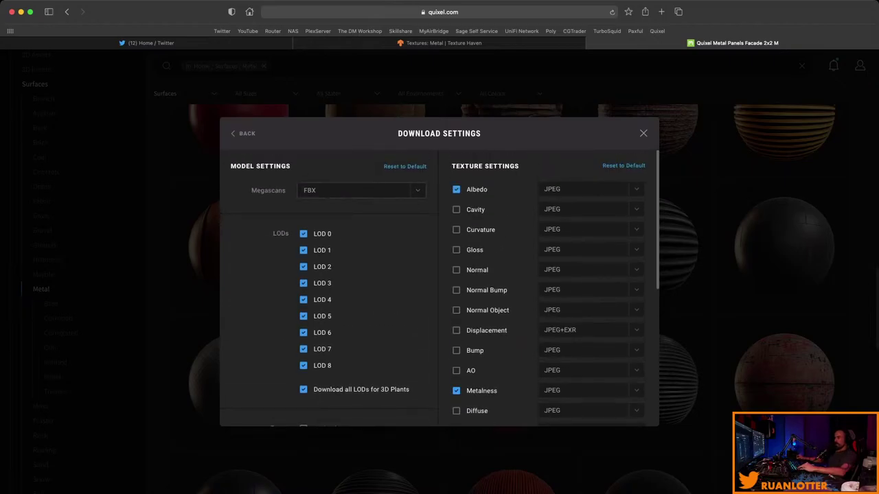
left_click(361, 190)
key("Escape")
key("Escape")
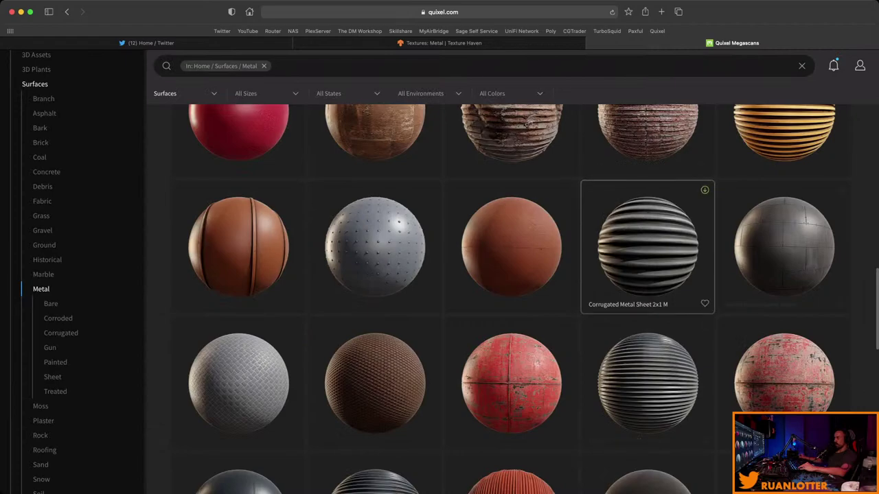
Download the Metal Panels Facade 2x2 M surface and switch back to Blender.
left_click(784, 247)
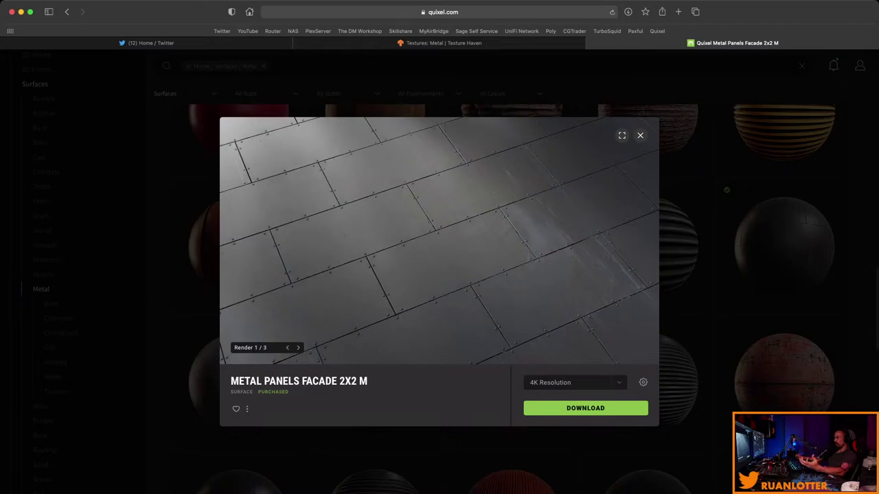
key("super+Tab")
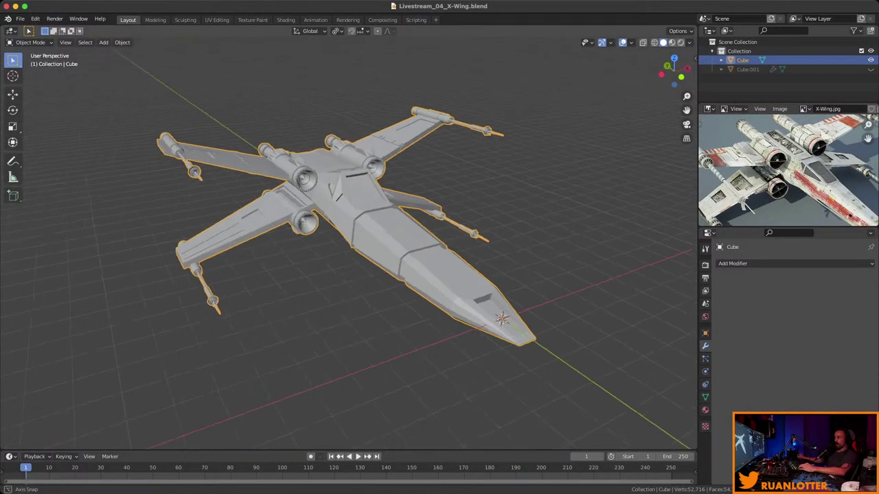
Save the X-Wing blend file with its Material properties shown.
middle_click_drag(385, 240, 460, 235)
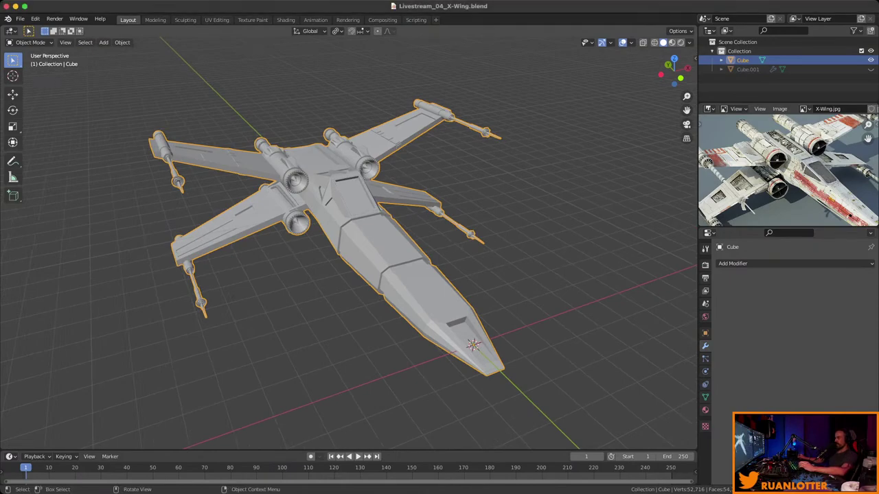
middle_click_drag(460, 235, 512, 223)
scroll(511, 223, "down", 2)
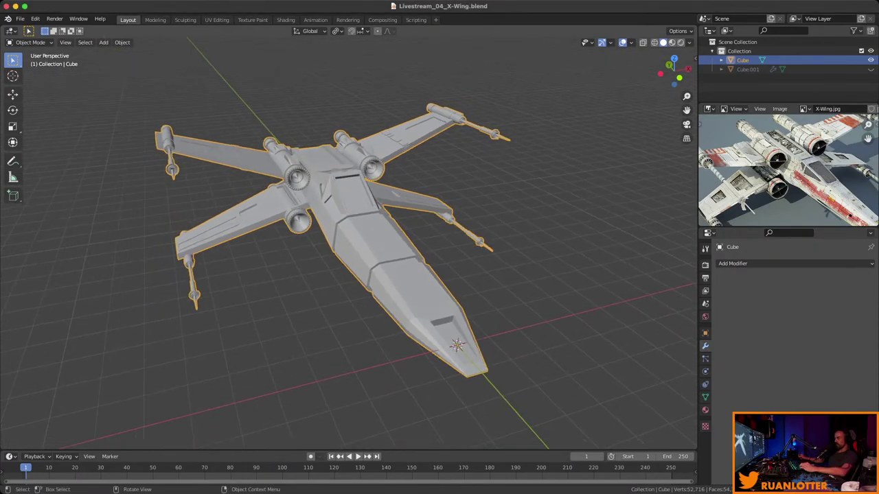
left_click(705, 410)
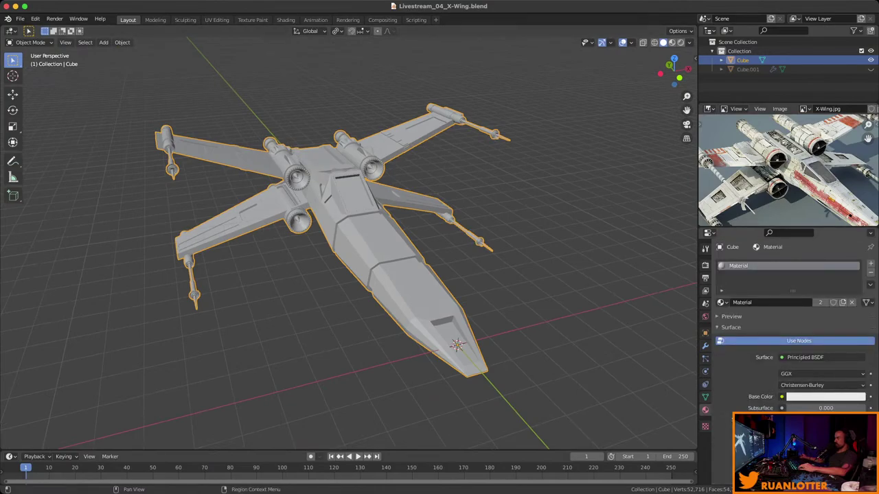
key("ctrl+s")
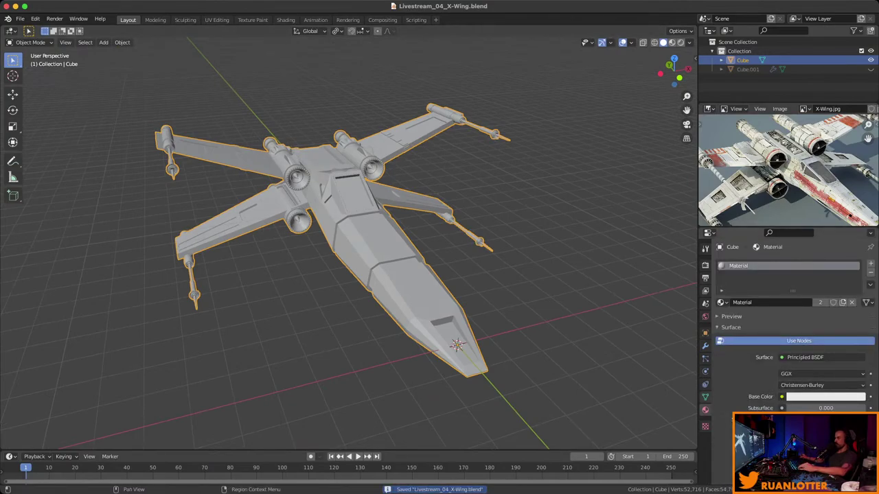
Make a single-user copy of Material.001, rename it Metal1, and show Base Color texture choices.
scroll(789, 330, "down", 1)
scroll(790, 323, "up", 1)
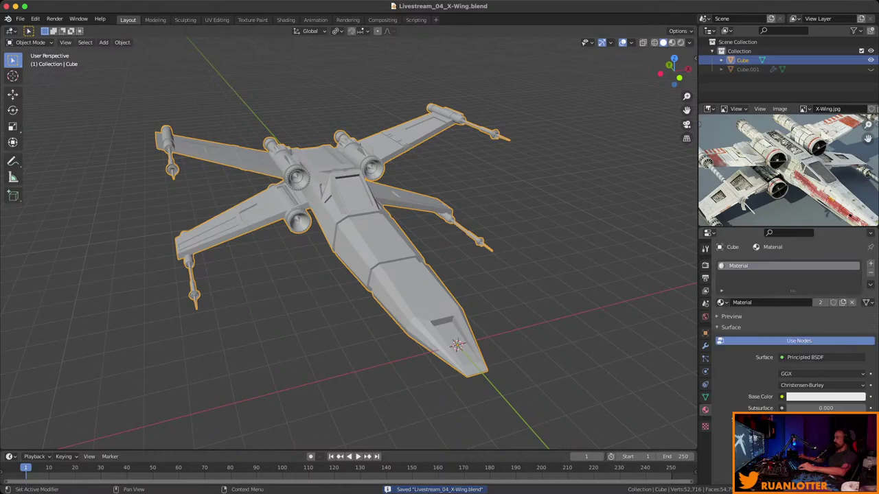
left_click(843, 302)
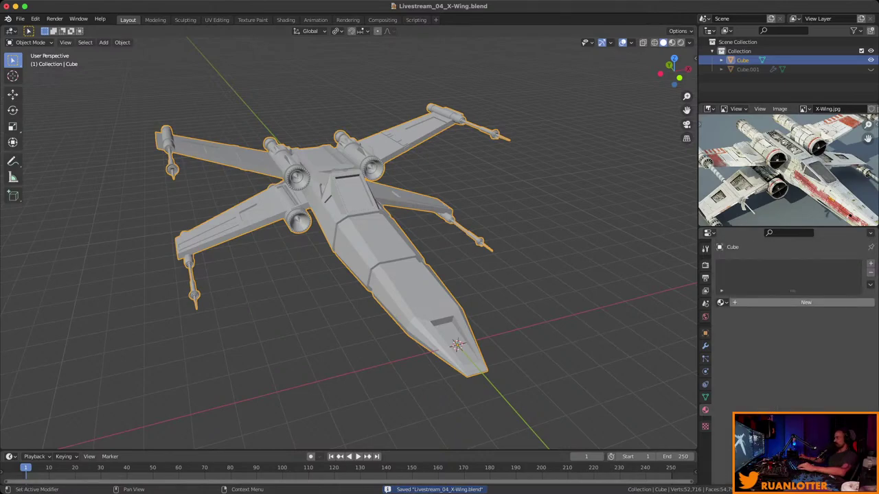
left_click(755, 302)
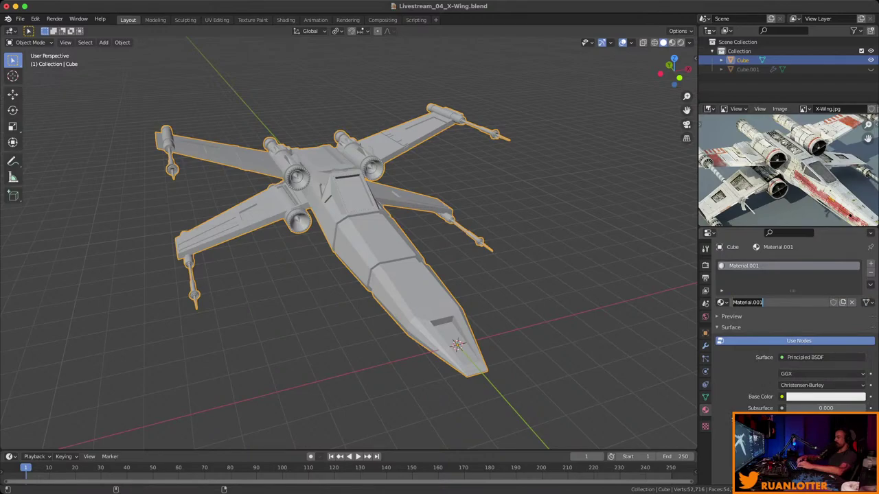
type("Metal1")
key("Return")
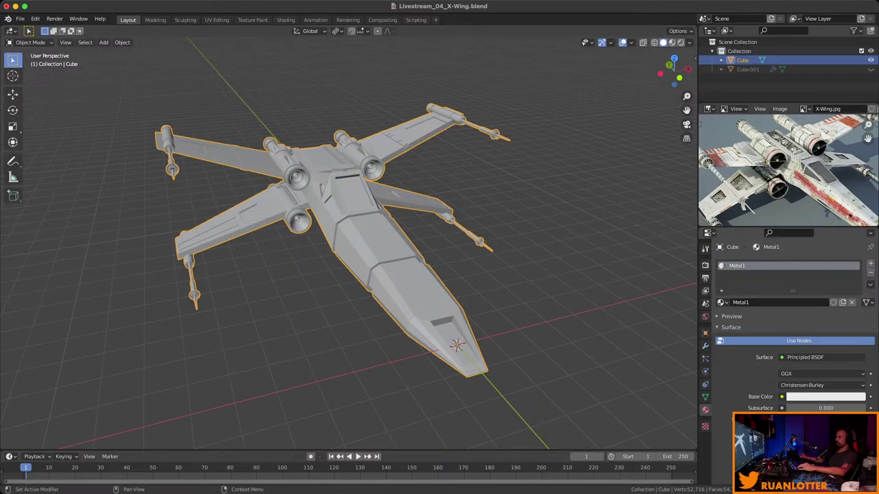
scroll(790, 343, "down", 3)
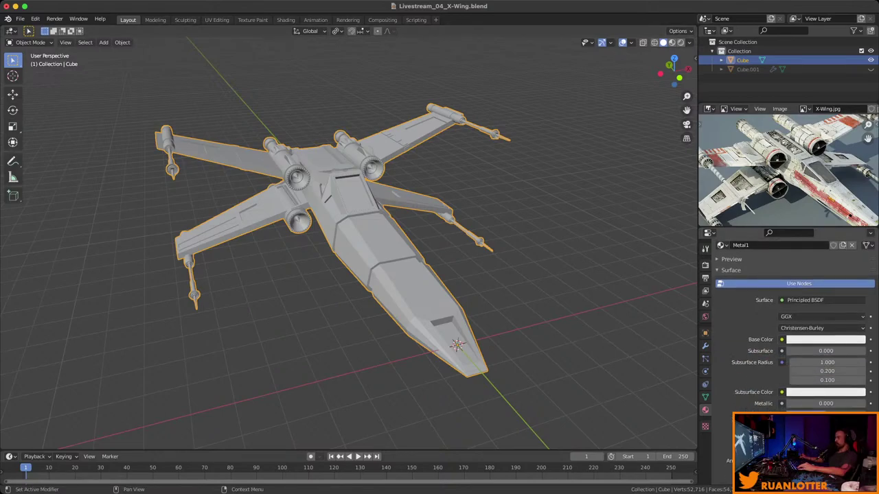
left_click(781, 339)
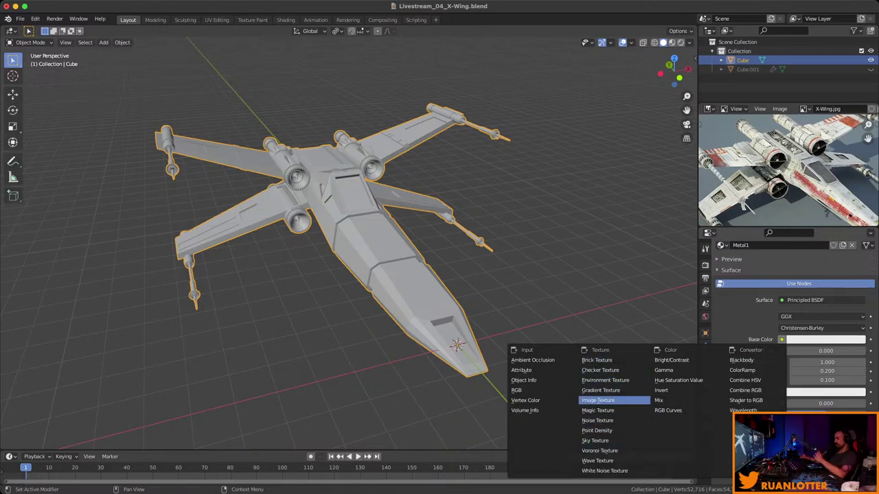
Feed Metal1's Base Color with an Image Texture loading ukupajgew_4K_Albedo.jpg.
left_click(597, 401)
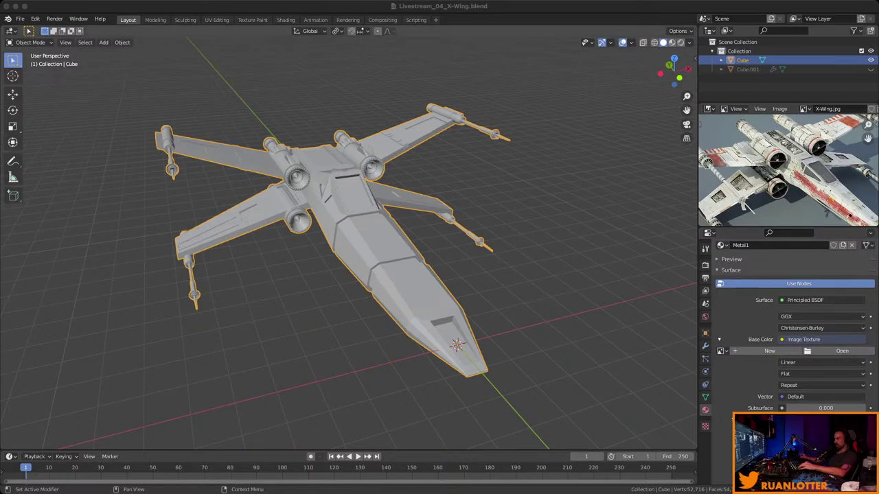
key("Return")
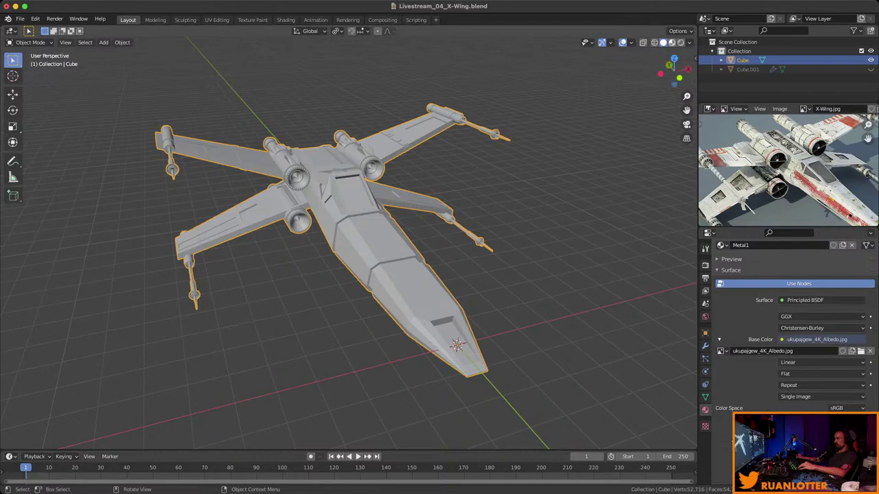
middle_click_drag(329, 247, 480, 168)
scroll(511, 218, "up", 8)
scroll(349, 243, "down", 6)
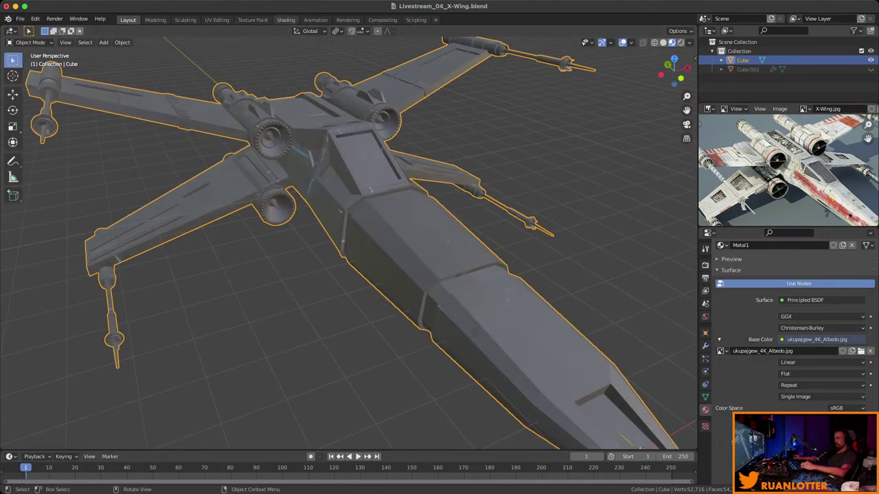
In the Shading workspace, move the albedo Image Texture node left and up in the node editor.
left_click(286, 19)
middle_click_drag(426, 172, 550, 274)
scroll(549, 316, "down", 3)
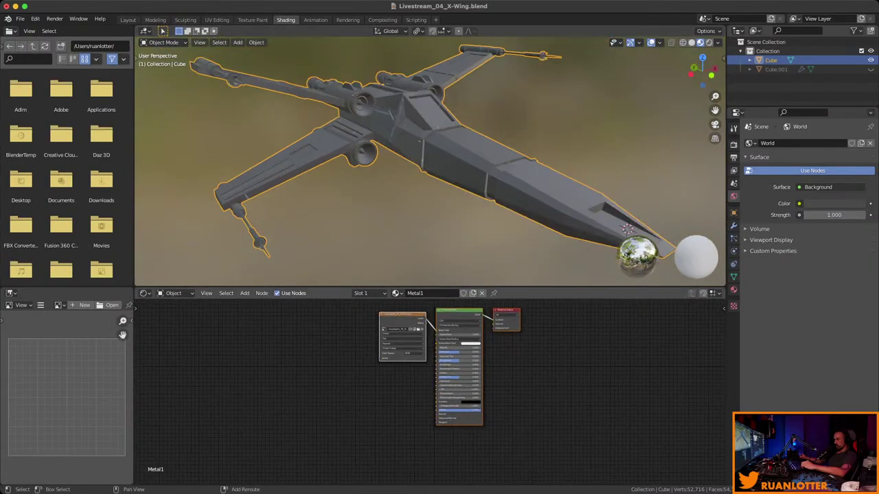
middle_click_drag(436, 302, 477, 275, "ctrl")
middle_click_drag(477, 384, 491, 375, "ctrl")
mouse_move(371, 330)
left_mouse_down()
mouse_move(337, 332)
mouse_move(354, 331)
left_mouse_up()
middle_click_drag(480, 384, 474, 391, "ctrl")
left_click_drag(426, 336, 378, 334)
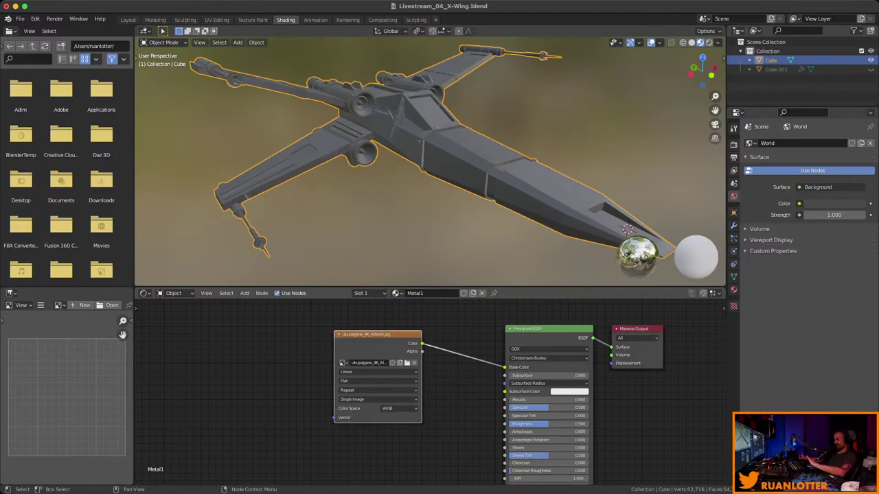
left_click_drag(377, 334, 377, 324)
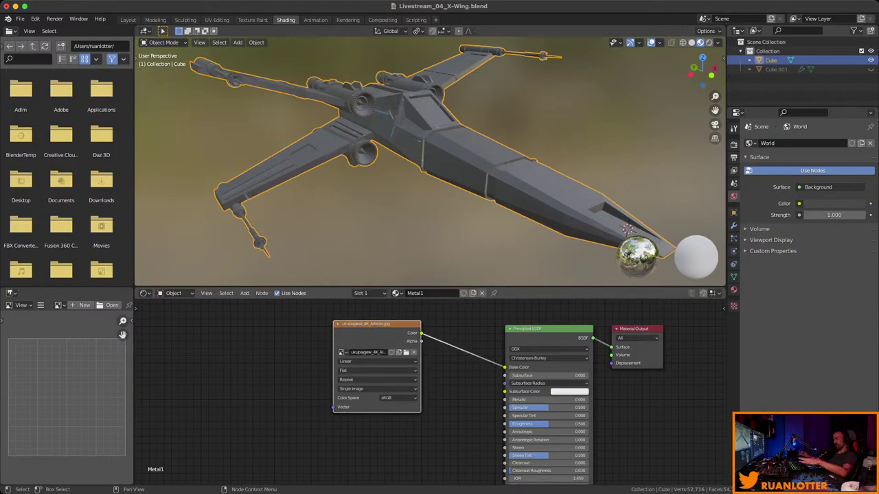
scroll(436, 357, "down", 4)
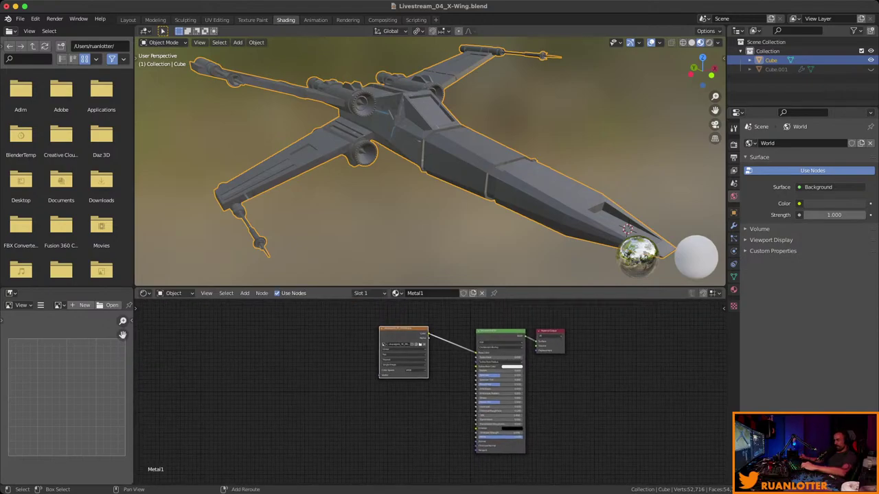
Duplicate the albedo Image Texture node and load ukupajgew_4K_Roughness.jpg into the copy.
left_click_drag(391, 343, 377, 341)
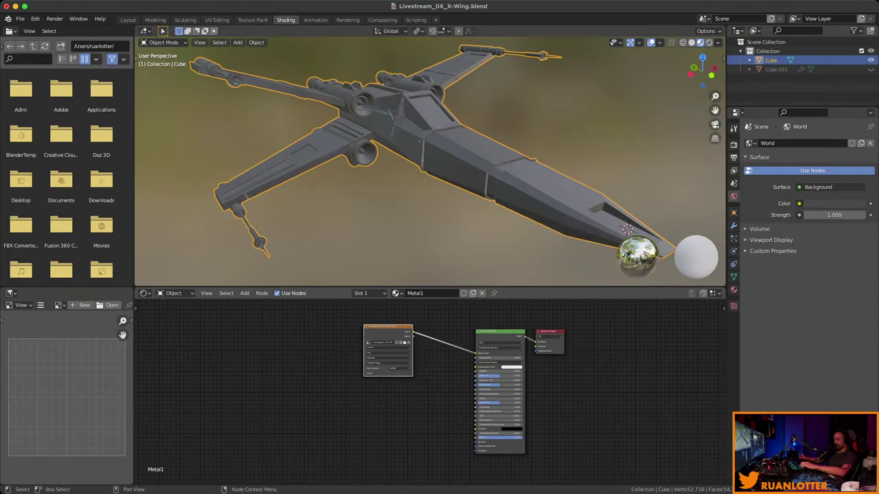
key("shift+d")
scroll(437, 370, "up", 2)
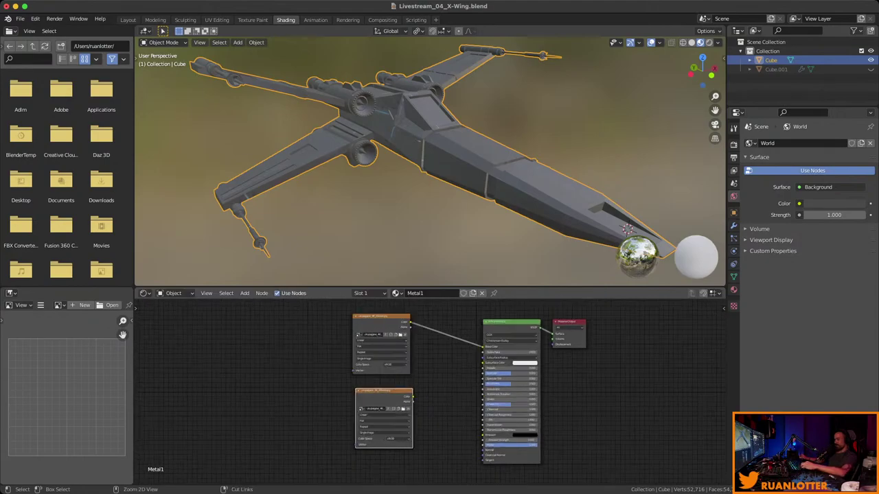
scroll(574, 357, "up", 4)
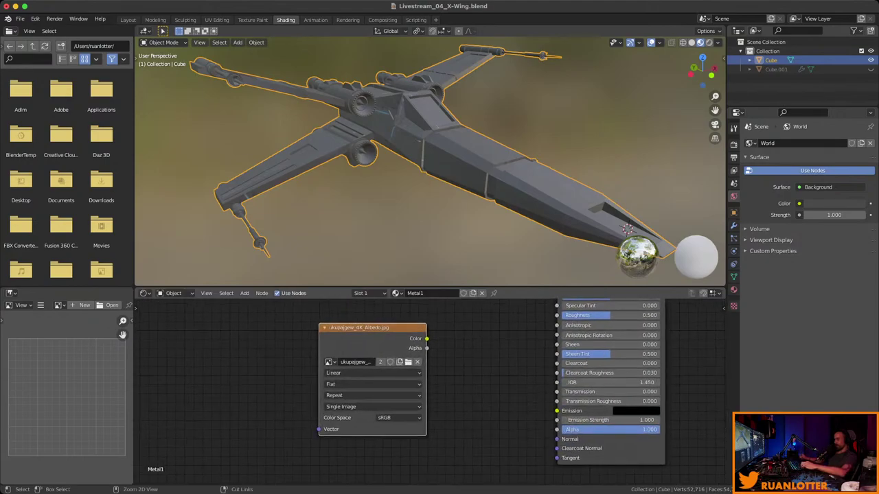
scroll(430, 390, "left", 2, "shift")
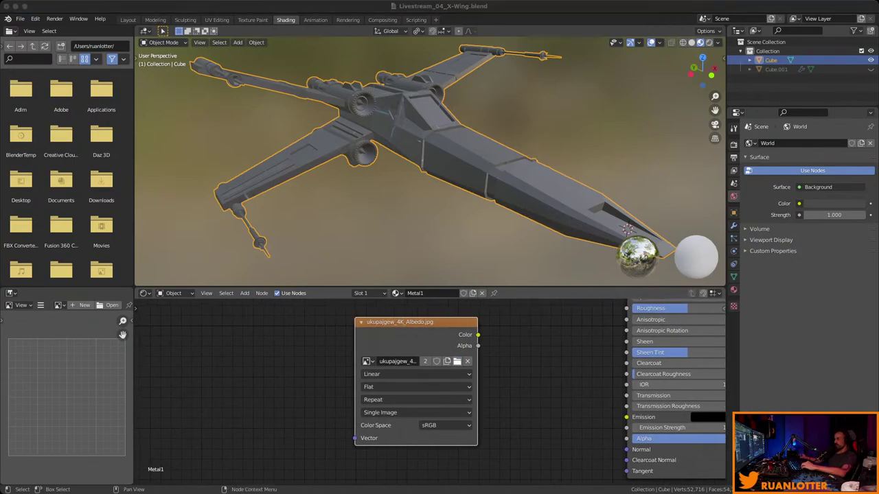
middle_click_drag(422, 360, 419, 370, "ctrl")
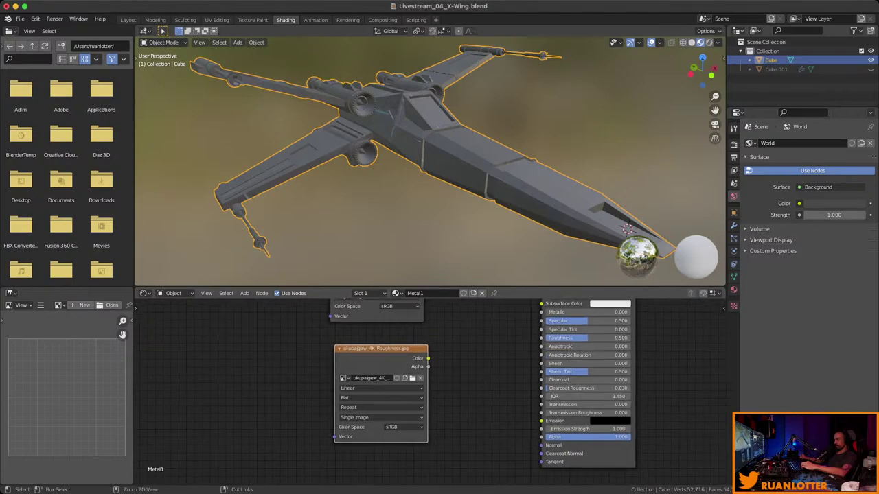
scroll(492, 392, "up", 2)
scroll(492, 392, "up", 2)
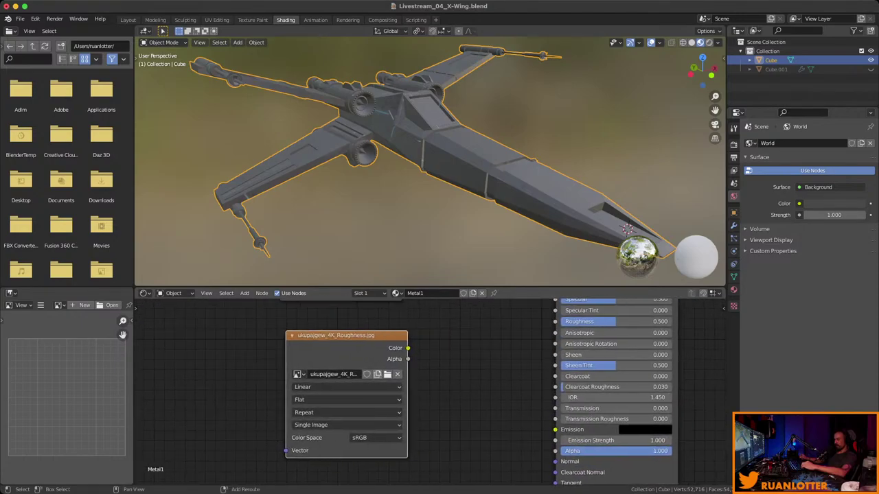
scroll(431, 402, "down", 1)
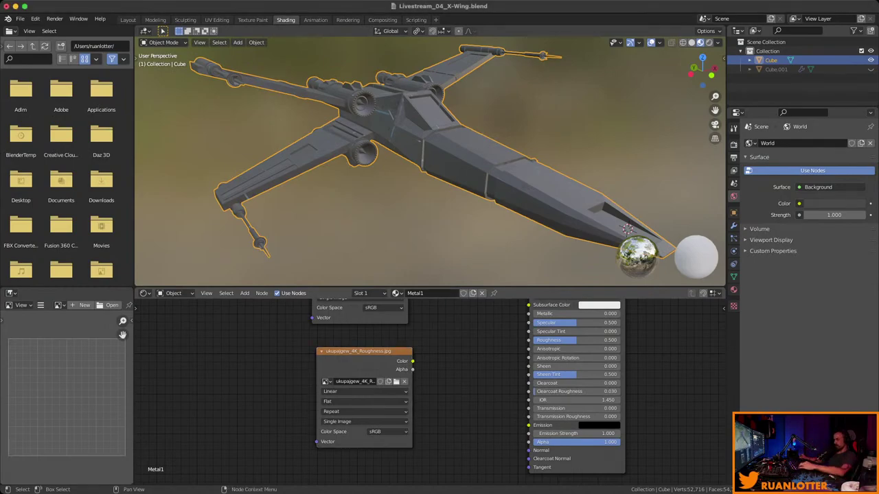
scroll(356, 470, "up", 3)
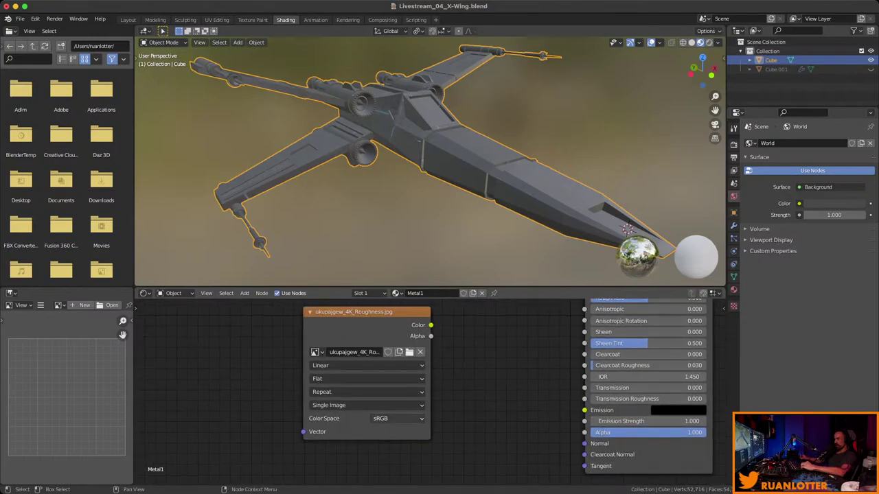
Set the roughness texture to Non-Color and link its Color to the Principled BSDF Roughness.
left_click(399, 418)
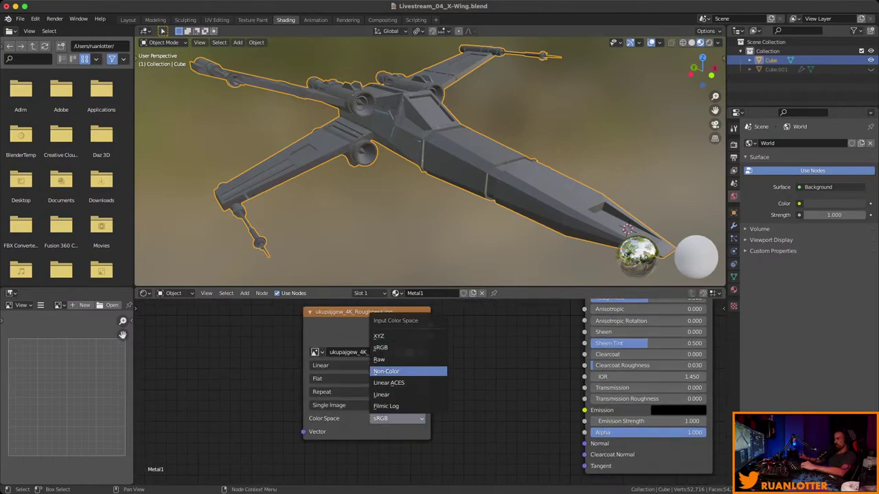
left_click(408, 371)
scroll(412, 385, "down", 3)
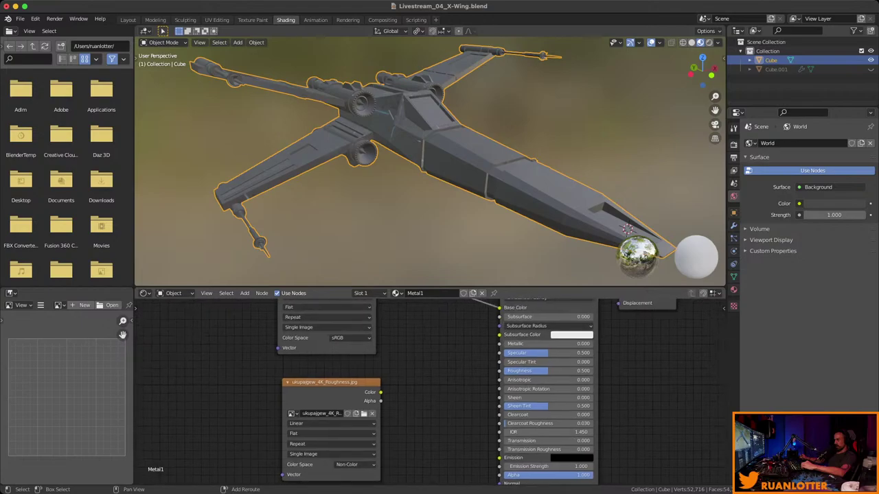
middle_click_drag(412, 384, 378, 419)
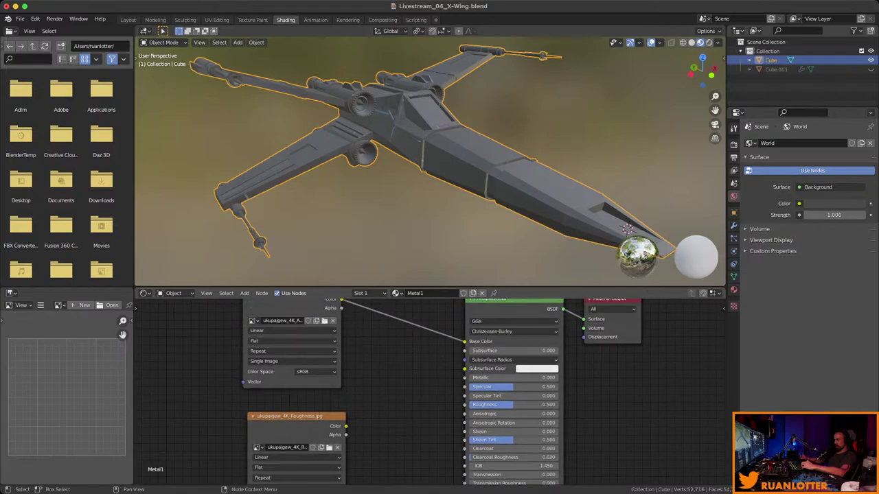
left_click_drag(346, 426, 369, 393)
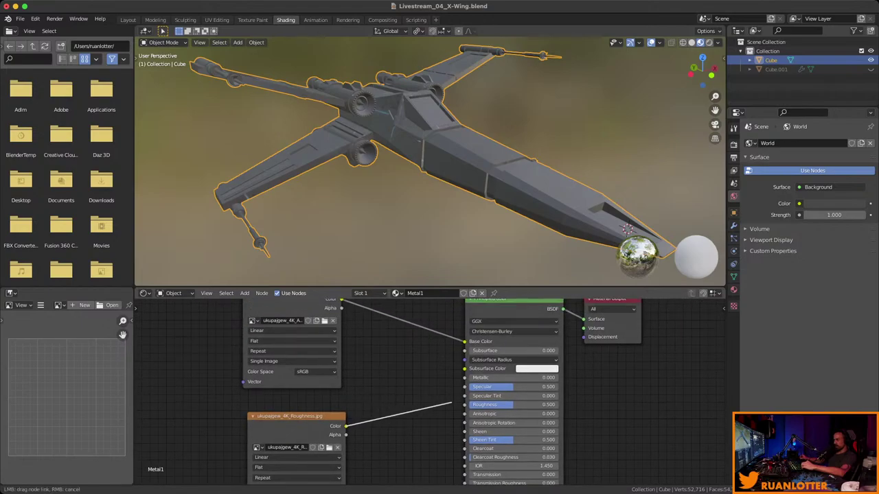
left_click_drag(451, 404, 464, 404)
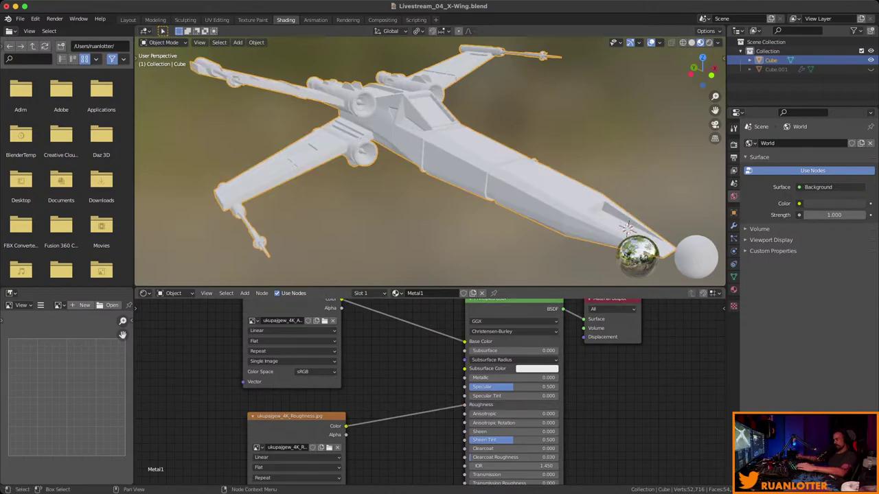
scroll(430, 162, "up", 8)
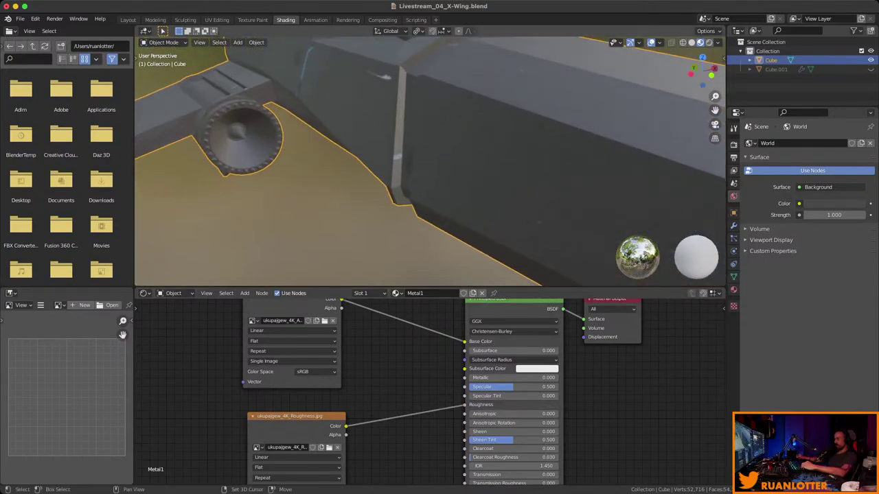
scroll(430, 161, "down", 5)
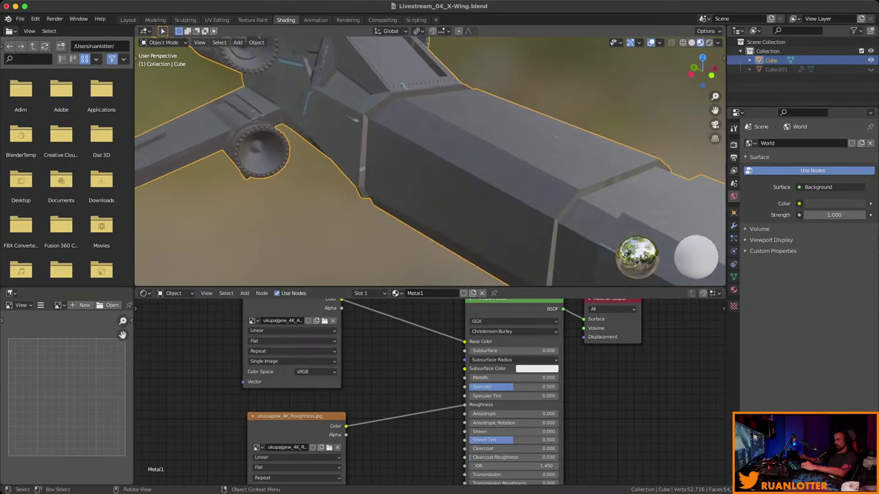
middle_click_drag(412, 426, 406, 379)
middle_click_drag(430, 162, 309, 181)
middle_click_drag(423, 280, 158, 41)
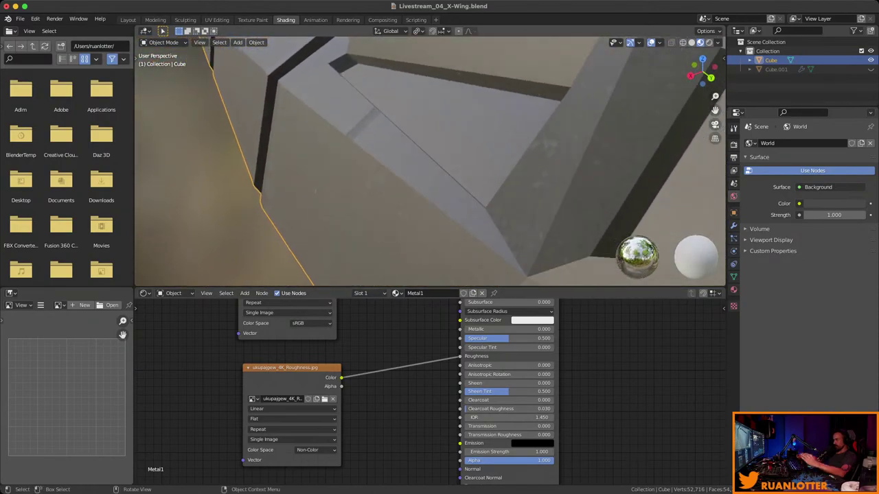
middle_click_drag(481, 206, 708, 129)
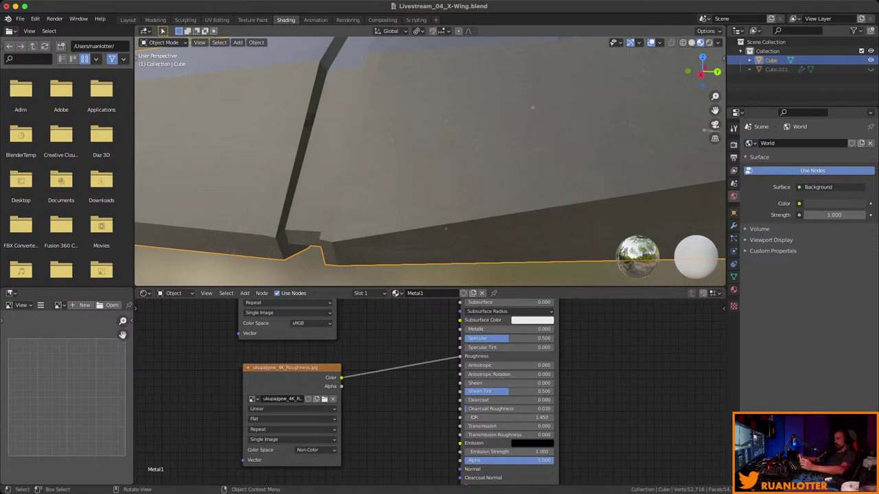
scroll(431, 162, "down", 10)
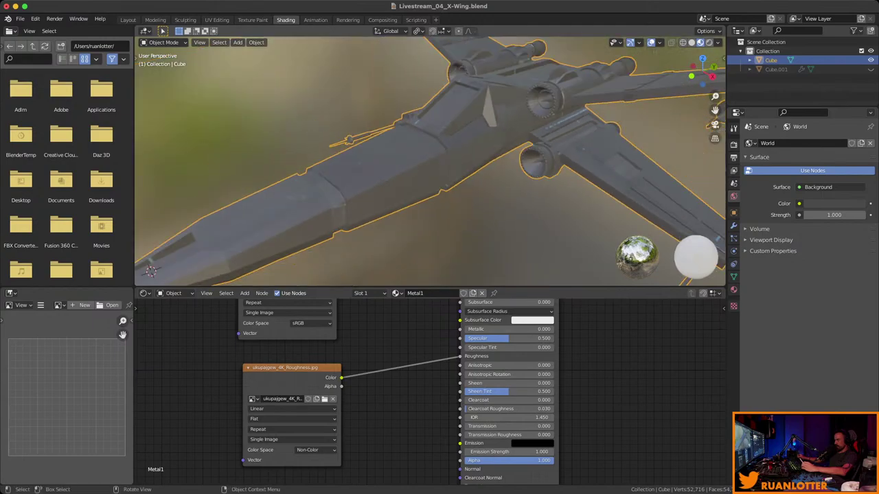
Insert an RGB Curves node, found via 'curv', on the albedo-to-Base Color link.
middle_click_drag(412, 343, 378, 421)
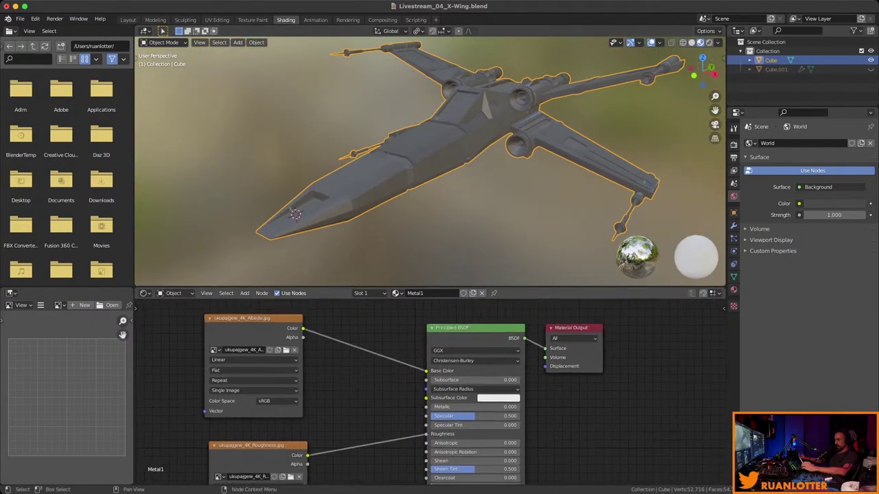
left_click_drag(274, 343, 241, 339)
key("shift+a")
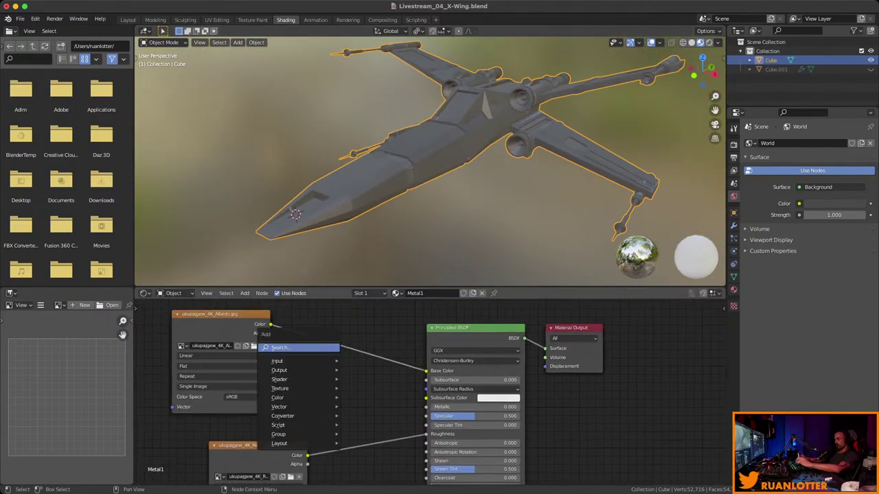
type("curv")
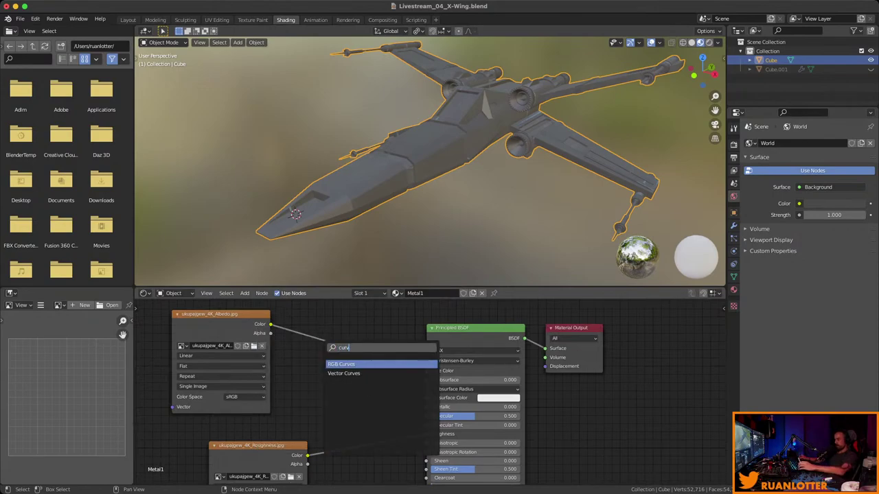
key("Return")
key("Return")
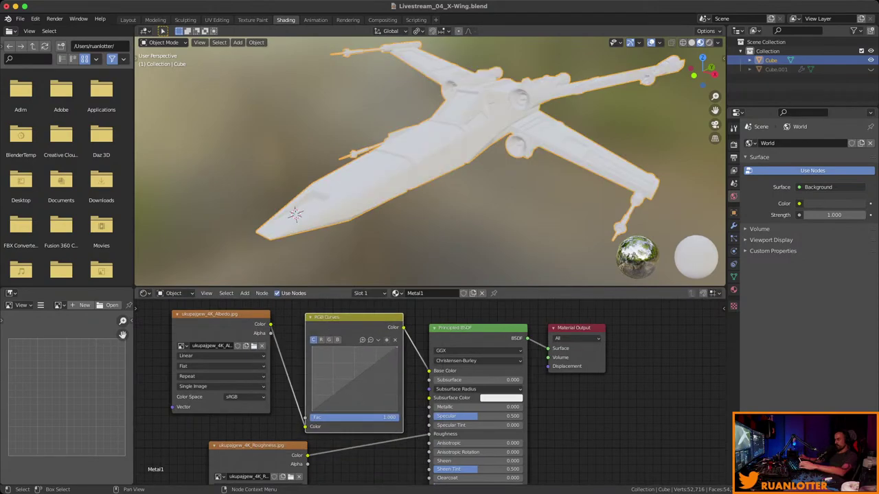
key("Home")
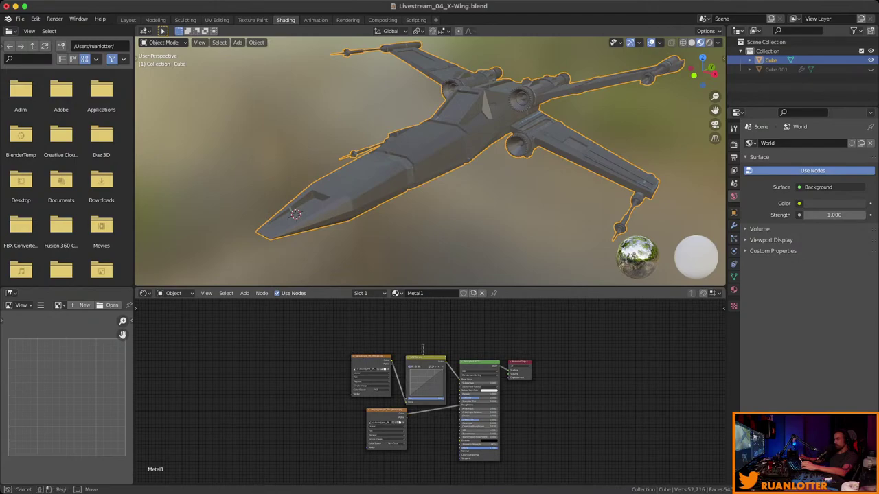
Bend the RGB Curves into an S-shape for contrast and inspect the X-Wing's shading.
key("shift+a")
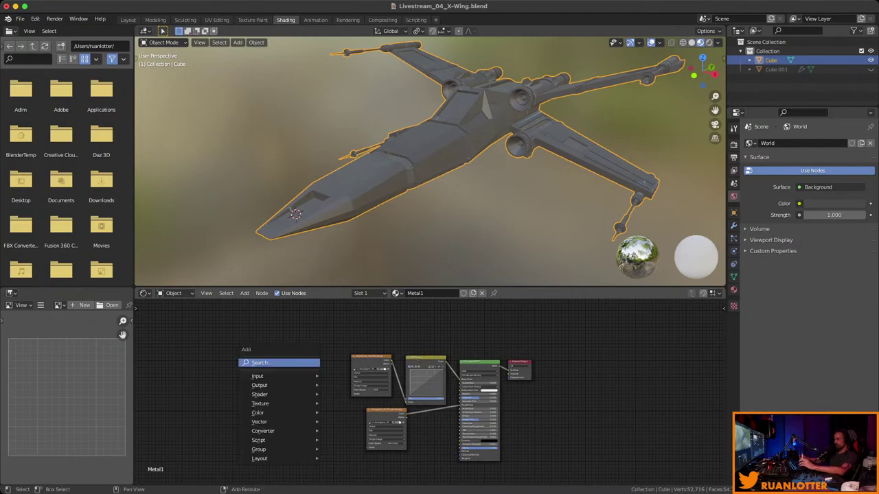
mouse_move(260, 395)
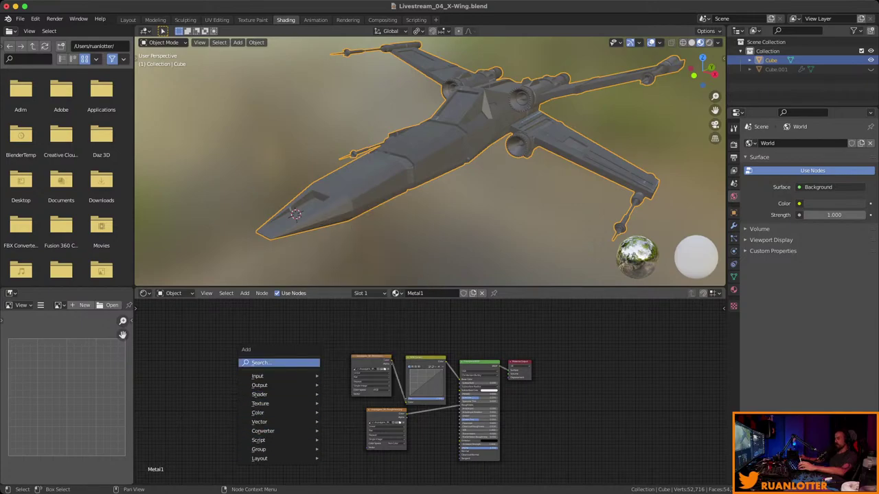
middle_click_drag(430, 396, 345, 313, "ctrl")
left_click(429, 374)
left_click_drag(393, 388, 395, 403)
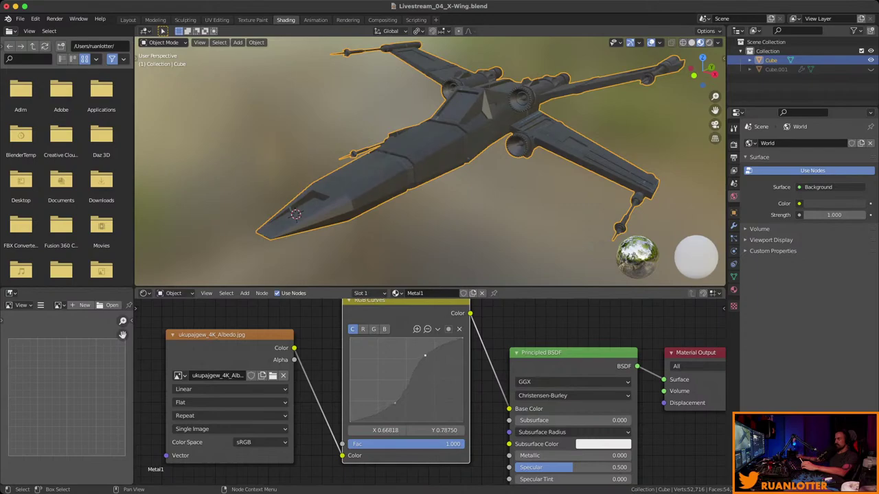
middle_click_drag(425, 165, 405, 192)
middle_click_drag(426, 165, 323, 155)
In Edit Mode, add a second material slot with a new material named Black.
scroll(430, 162, "up", 5)
key("Tab")
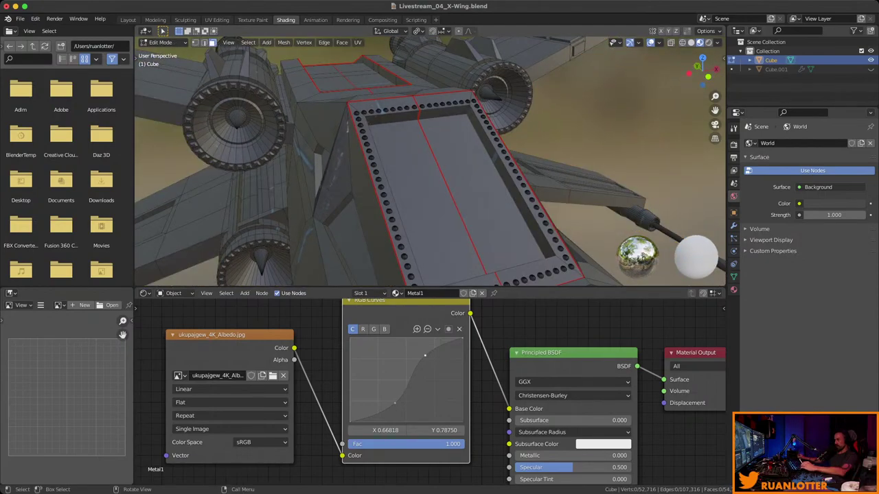
middle_click_drag(431, 161, 350, 172)
scroll(429, 161, "down", 4)
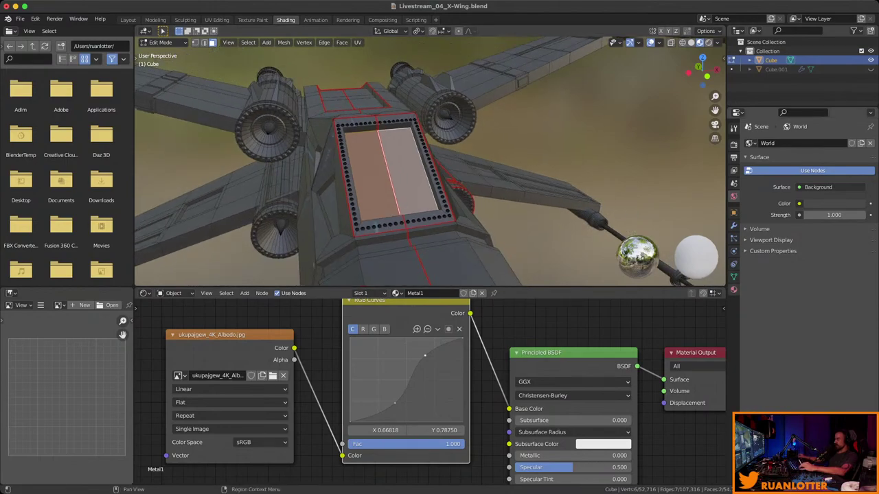
left_click(733, 289)
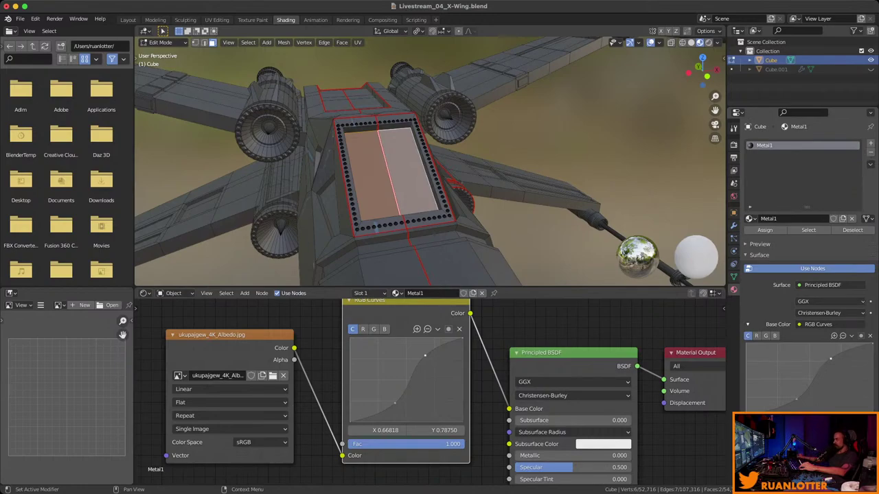
left_click(871, 142)
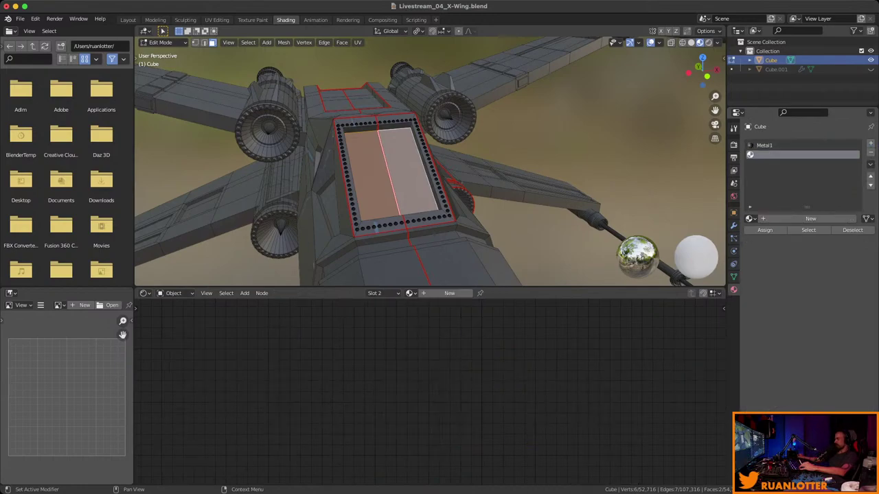
left_click(810, 218)
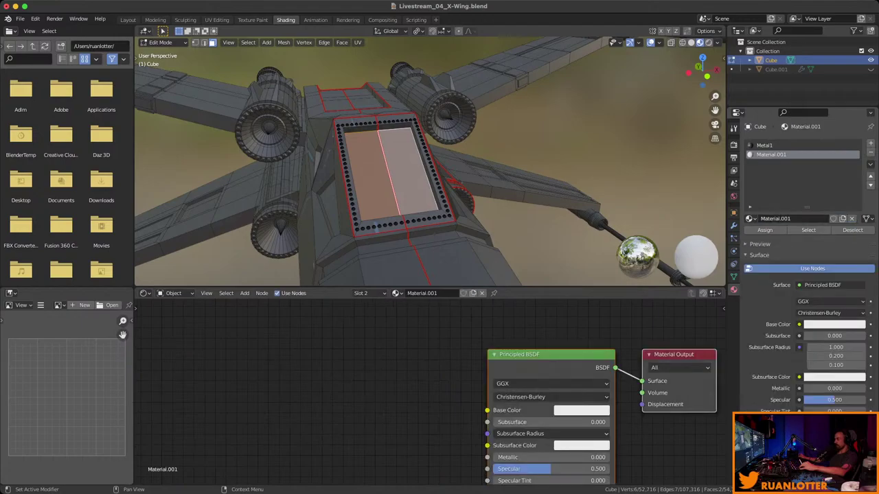
double_click(776, 218)
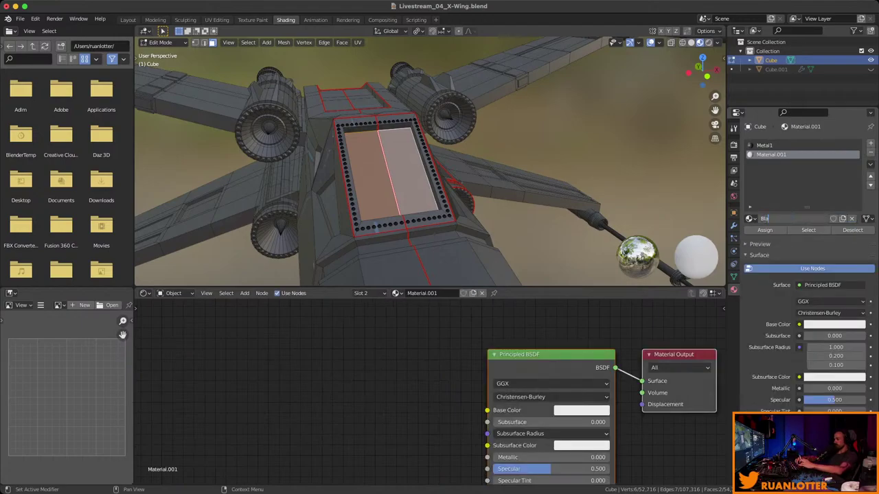
key("Return")
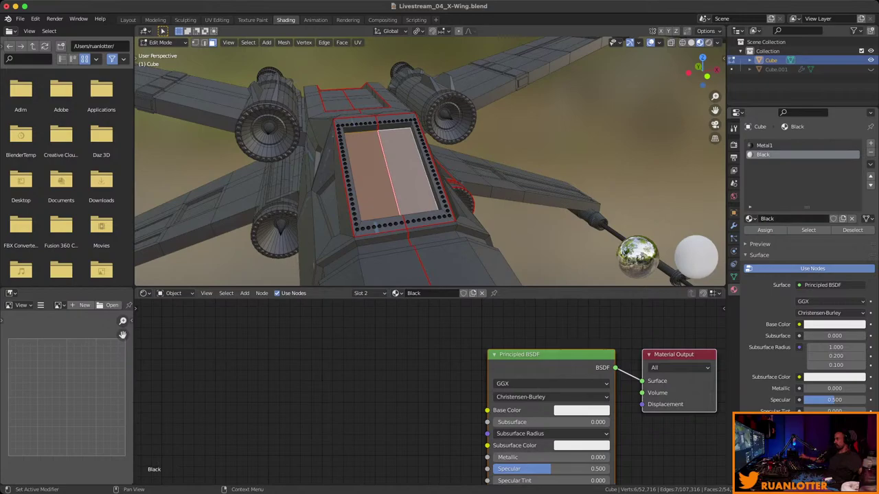
Darken Black's Base Color to near black and select the left and right cockpit panel faces.
left_click(834, 324)
left_click_drag(858, 199, 858, 254)
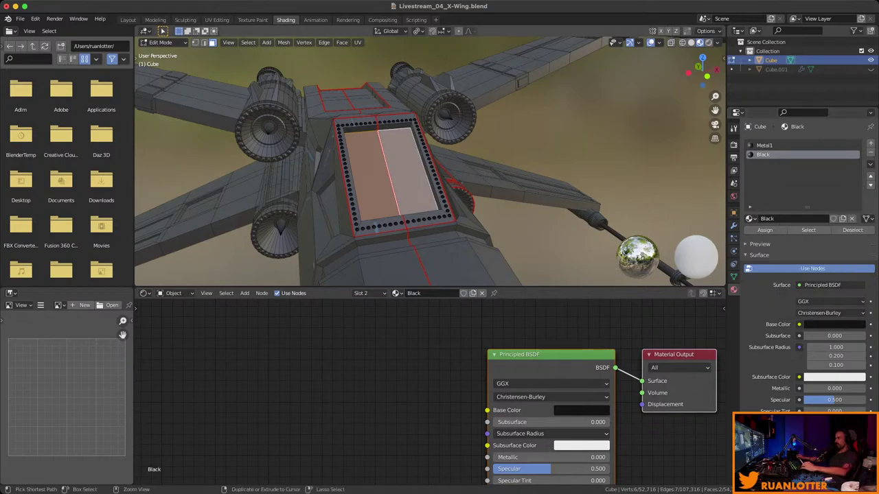
scroll(430, 161, "up", 3)
left_click(343, 186, "shift")
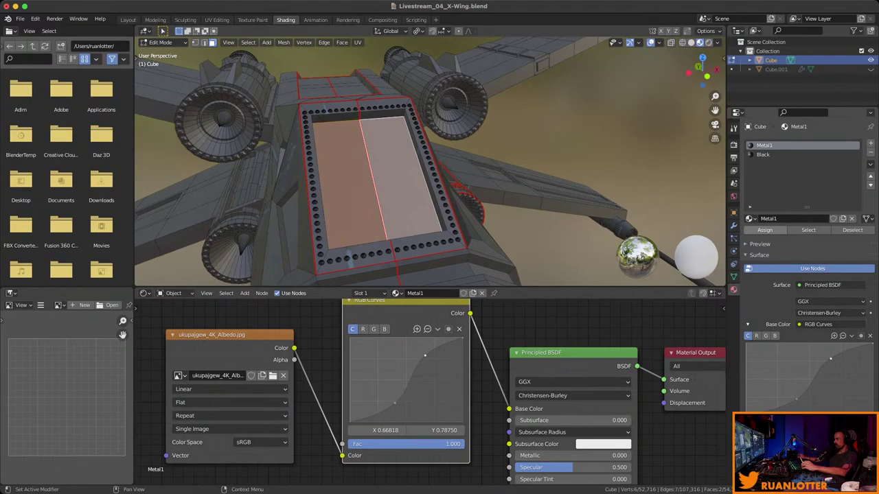
left_click(350, 257, "shift")
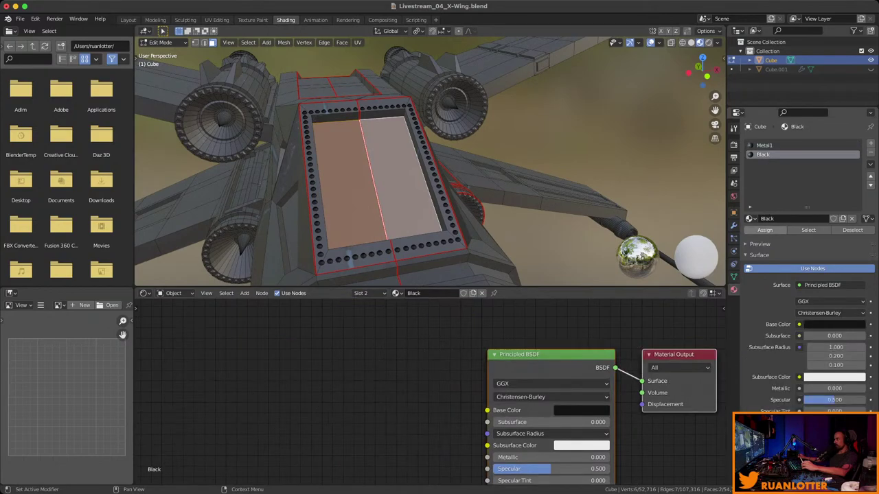
mouse_move(426, 165)
middle_mouse_down()
mouse_move(436, 205)
mouse_move(381, 185)
mouse_move(425, 171)
middle_mouse_up()
left_click(412, 199, "shift")
left_click(350, 206, "shift")
key("alt+a")
Tint Black yellow-green to preview its faces, restore near black, and lower its Specular.
scroll(807, 275, "down", 2)
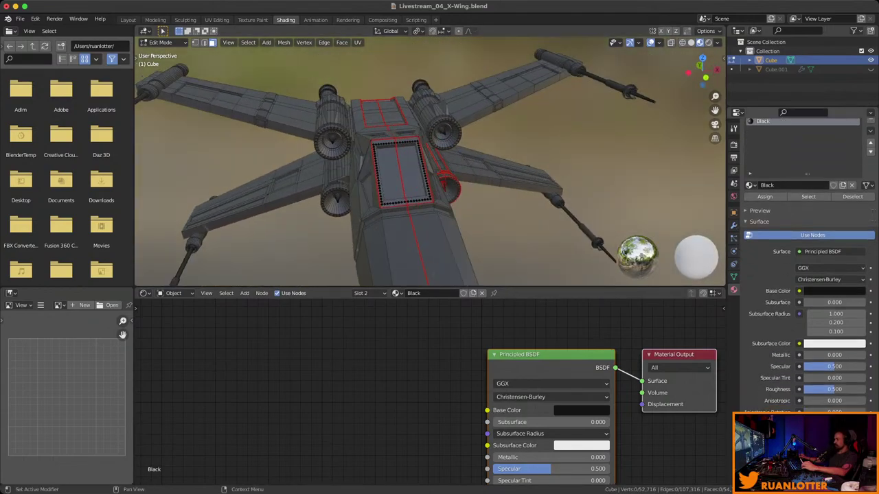
scroll(807, 274, "down", 2)
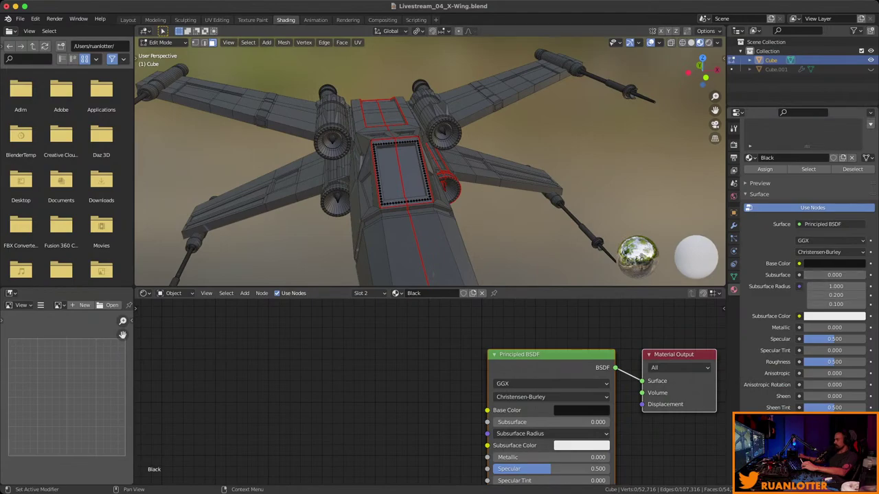
left_click(832, 263)
left_click_drag(858, 195, 858, 133)
left_click_drag(817, 165, 800, 186)
middle_click_drag(480, 172, 439, 164)
scroll(440, 165, "up", 4)
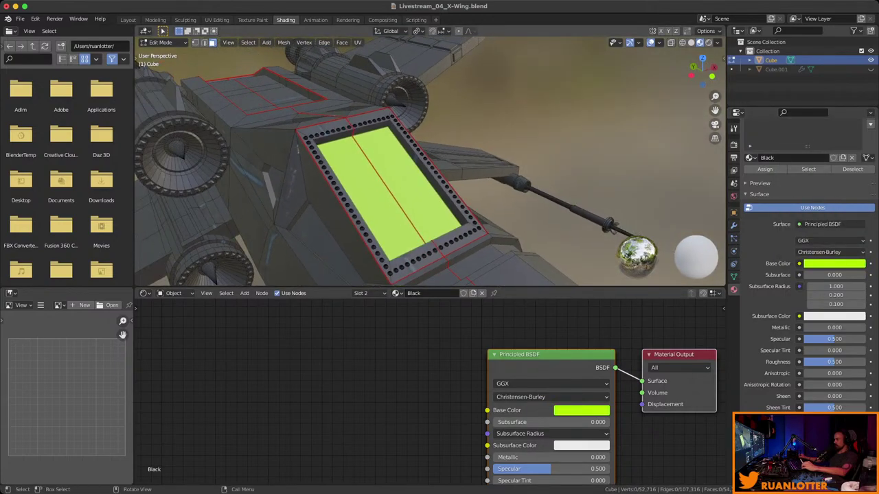
left_click(832, 263)
left_click_drag(858, 135, 858, 198)
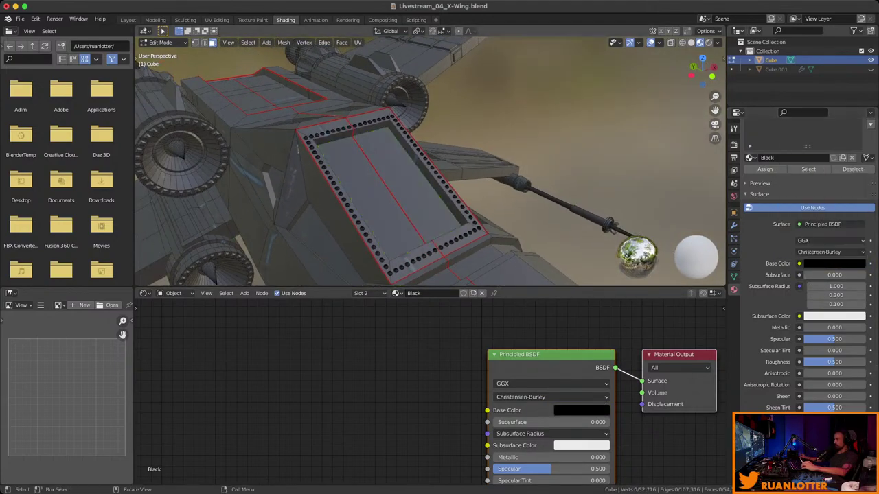
scroll(810, 309, "down", 1)
left_click_drag(834, 328, 790, 328)
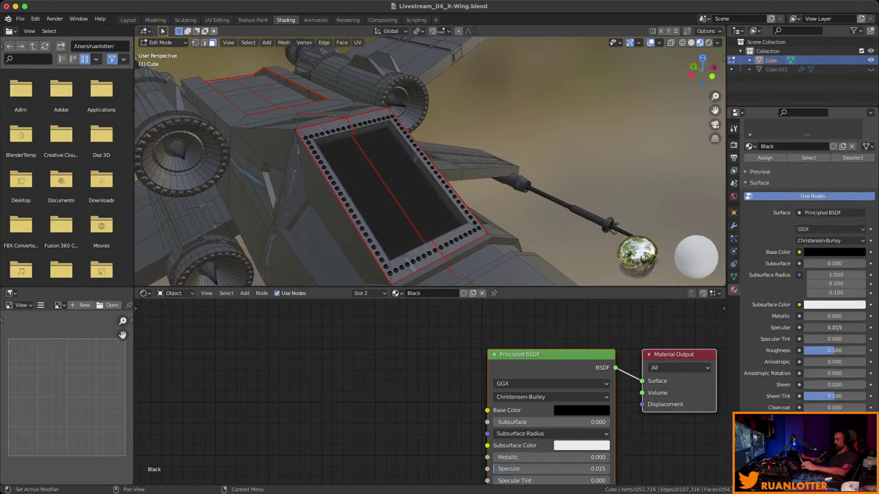
Return to the Layout workspace and view the cockpit from the side.
mouse_move(439, 165)
middle_mouse_down()
mouse_move(385, 172)
mouse_move(440, 199)
mouse_move(412, 193)
mouse_move(447, 275)
mouse_move(457, 344)
middle_mouse_up()
scroll(439, 199, "down", 3)
left_click(128, 20)
scroll(457, 406, "up", 2)
middle_click_drag(458, 407, 429, 353)
Select the whole X-Wing mesh, clear all its seams, and deselect.
key("a")
right_click(344, 388)
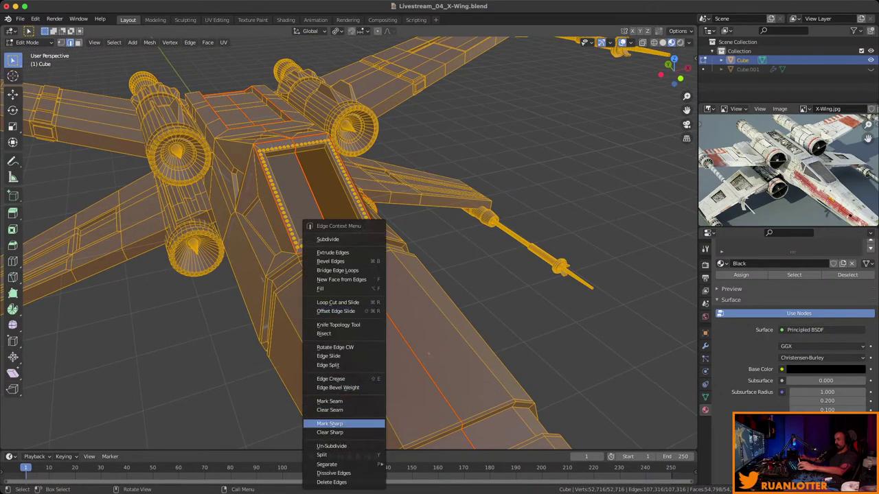
left_click(344, 410)
key("alt+a")
Select both cockpit side window faces and assign them the Black material.
middle_click_drag(428, 354, 302, 344)
scroll(302, 346, "up", 2)
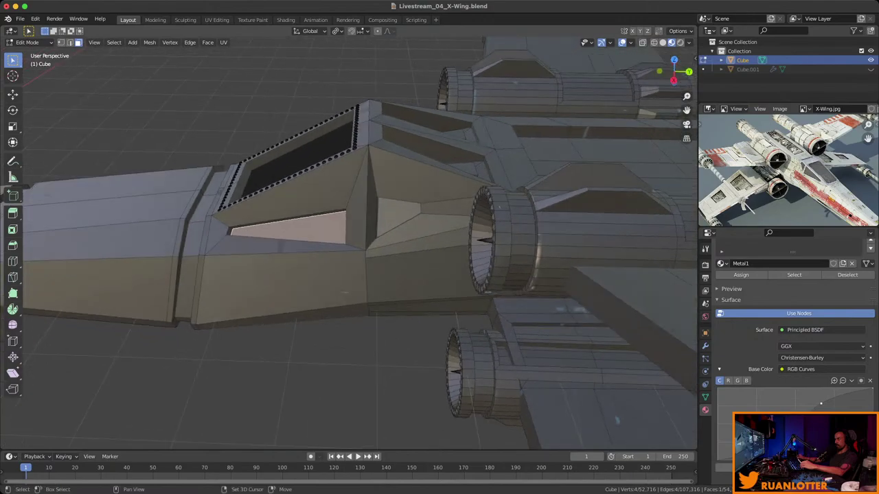
left_click(295, 221)
middle_click_drag(295, 221, 309, 206, "alt")
left_click(412, 237)
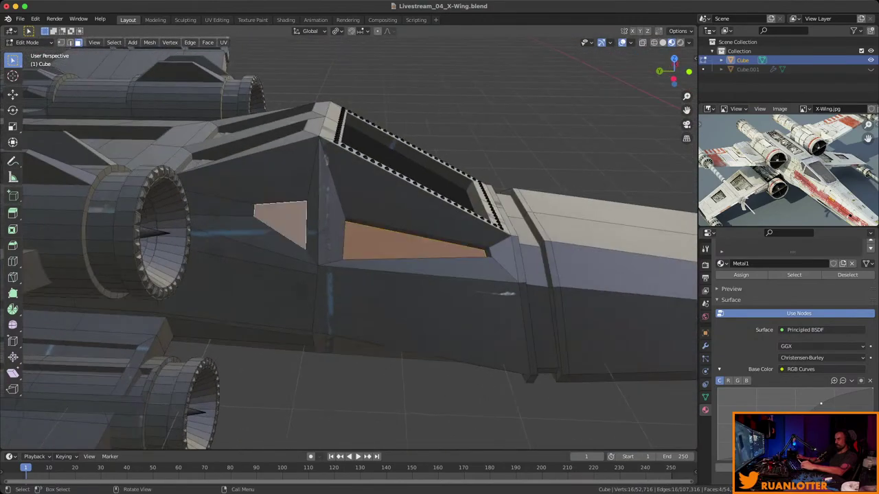
middle_click_drag(412, 237, 384, 288)
scroll(789, 309, "up", 3)
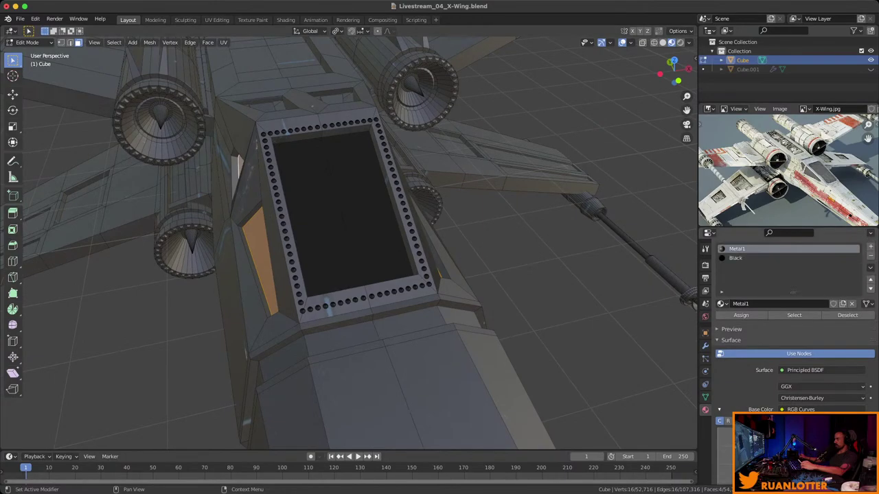
left_click(756, 275)
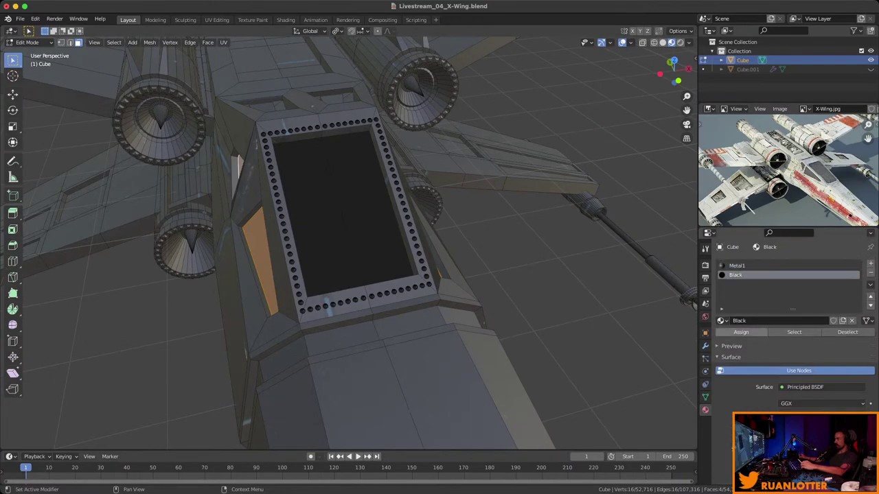
left_click(741, 331)
middle_click_drag(344, 274, 127, 199)
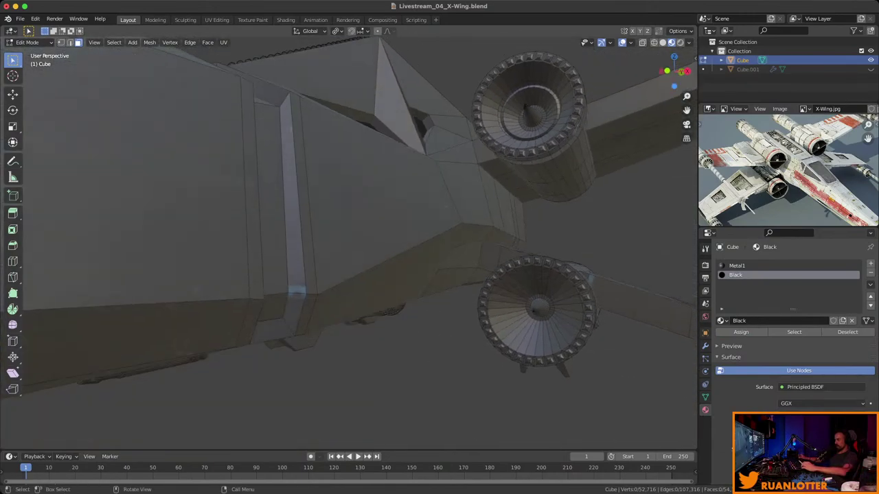
Select the cap face rings inside both the lower and upper engines and assign them Black.
left_click(507, 318)
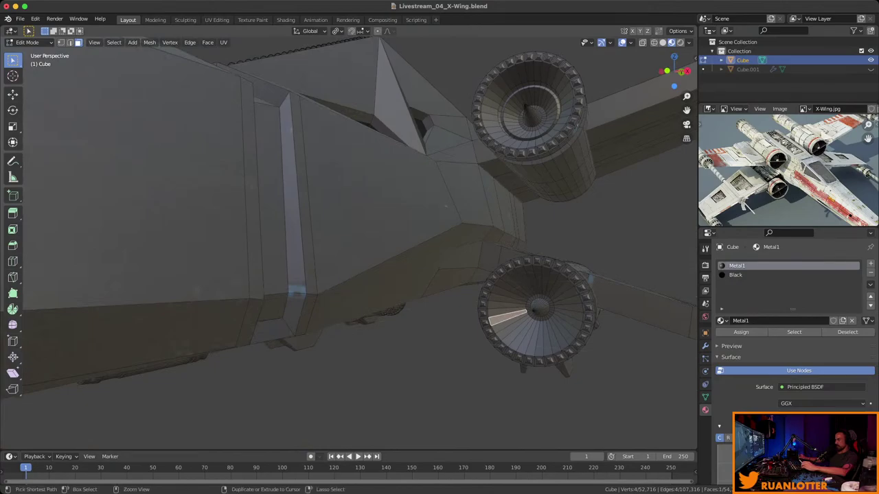
left_click(505, 299, "ctrl")
left_click(569, 308, "ctrl")
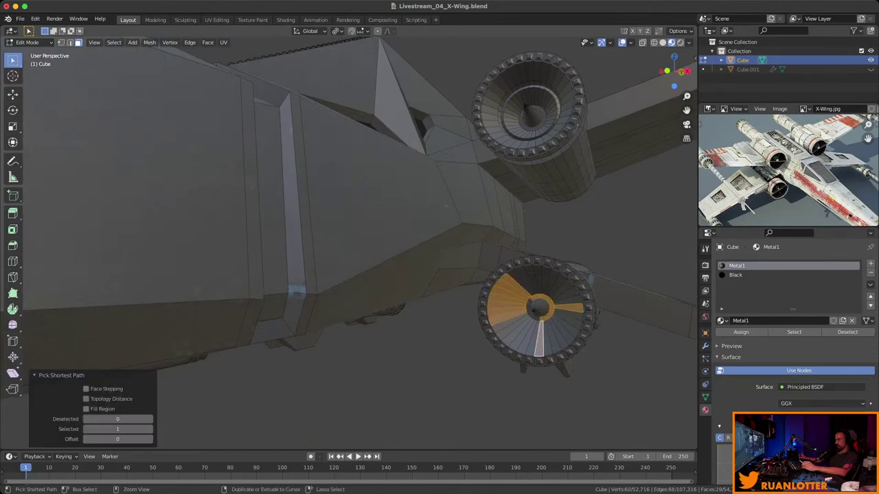
key("alt+a")
left_click(549, 322, "alt")
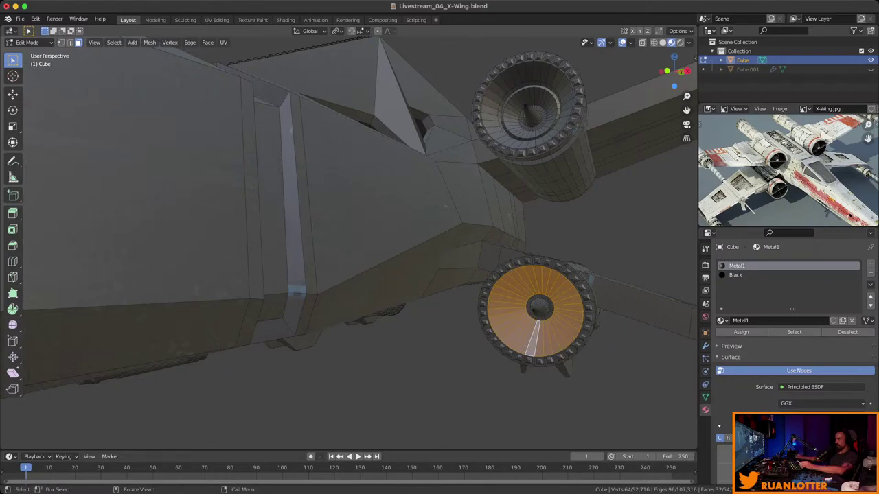
left_click(543, 127, "alt+shift")
middle_click_drag(543, 127, 447, 247)
middle_click_drag(165, 229, 178, 261)
left_click(735, 275)
left_click(740, 331)
Select two vertical face rings around the fuselage and assign them the Black material.
scroll(274, 206, "up", 5)
middle_click_drag(274, 206, 282, 202)
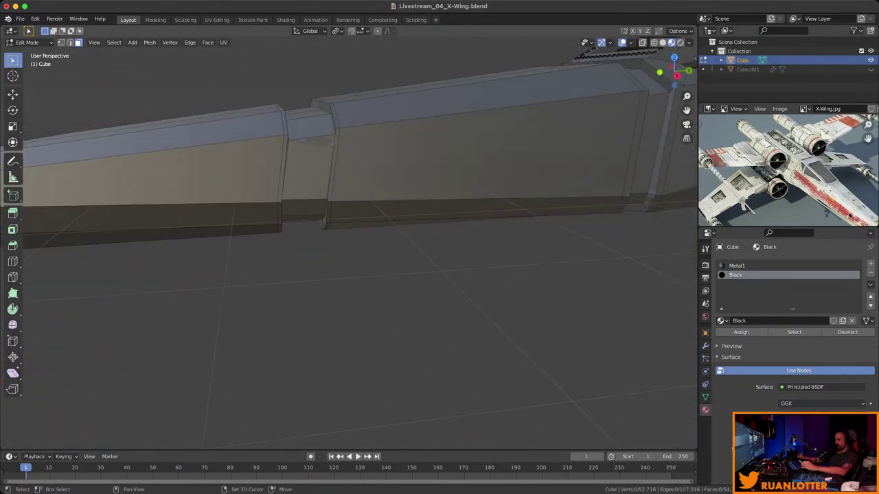
scroll(343, 261, "down", 5)
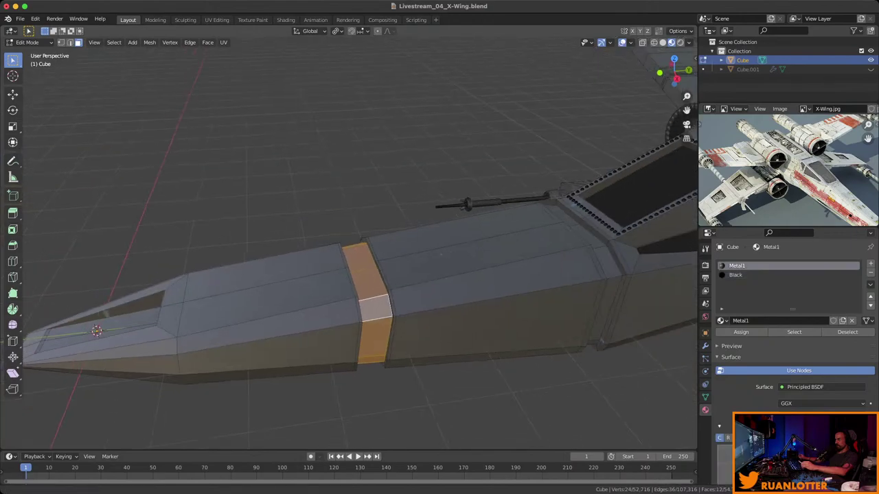
left_click(493, 275, "alt+shift")
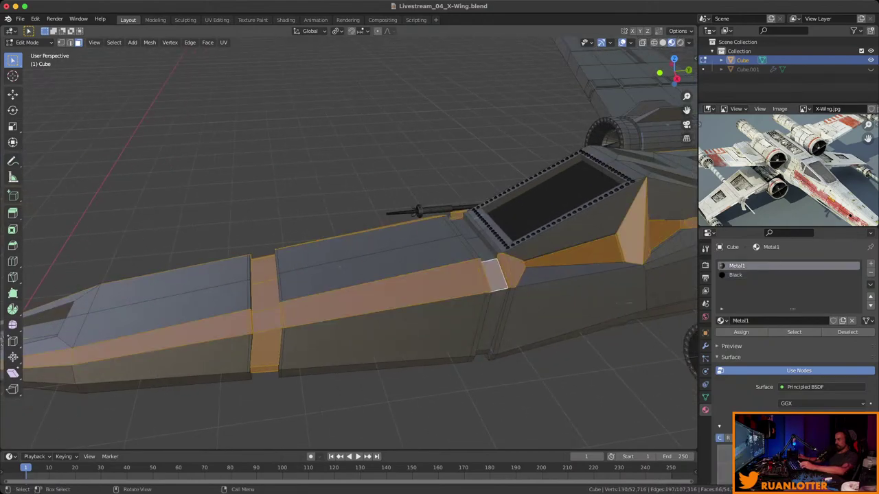
left_click(264, 303, "alt+shift")
left_click(385, 292, "alt+shift")
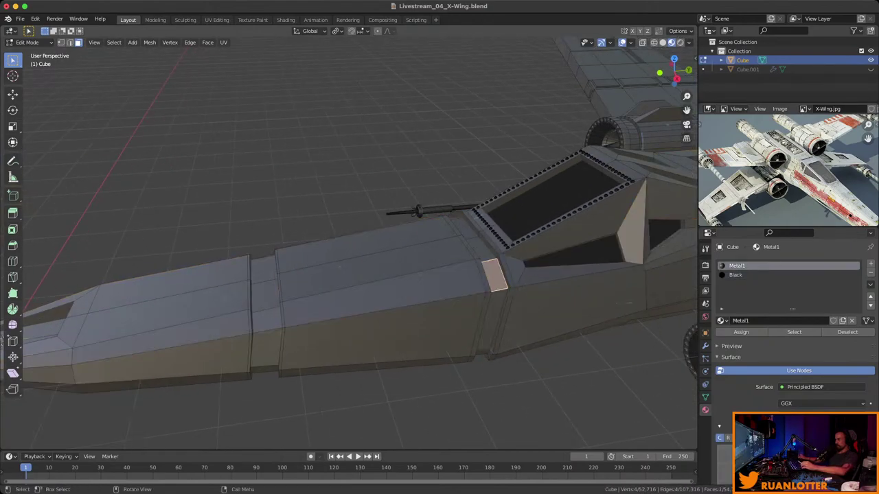
left_click(494, 316, "alt+shift")
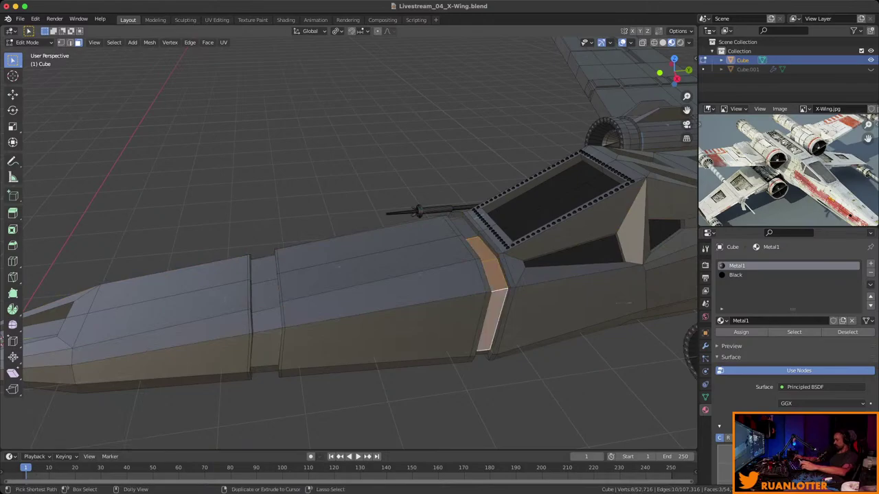
left_click(483, 352, "shift")
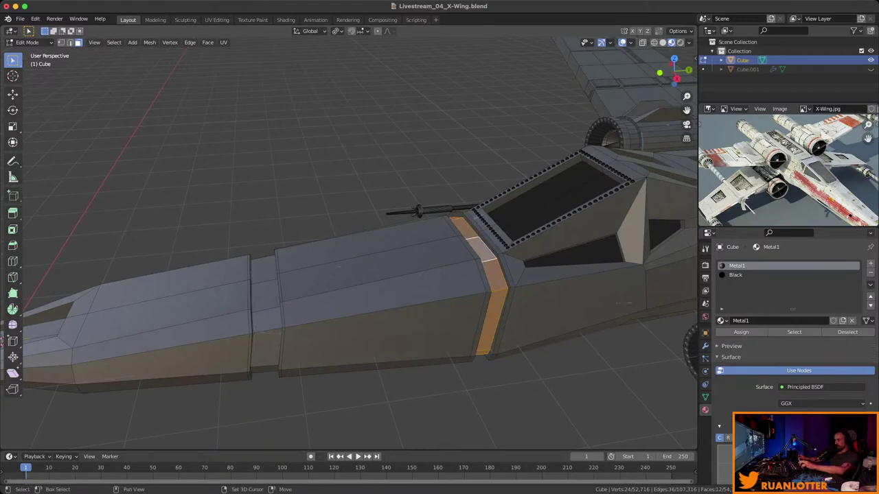
left_click(264, 312, "alt+shift")
middle_click_drag(265, 312, 357, 261)
left_click(736, 274)
left_click(741, 332)
Assign Black to the recessed panel face on the nose.
left_click(412, 323)
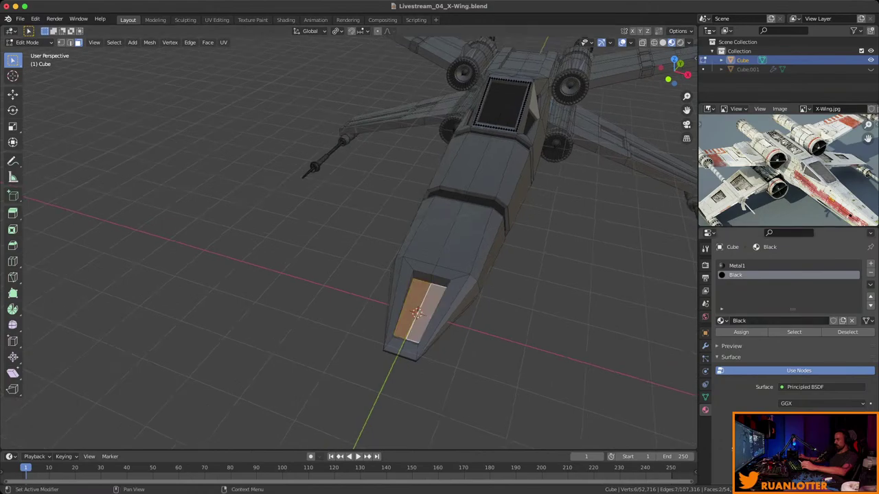
left_click(741, 331)
middle_click_drag(412, 275, 487, 274)
Select a strip of faces around each of the two upper engine barrels.
scroll(349, 248, "up", 3)
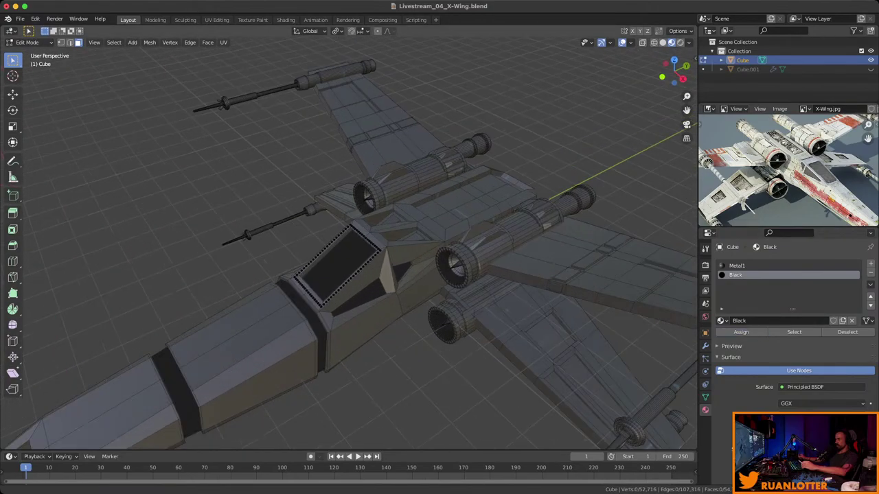
middle_click_drag(349, 247, 453, 272)
left_click(418, 339)
middle_click_drag(418, 340, 481, 323)
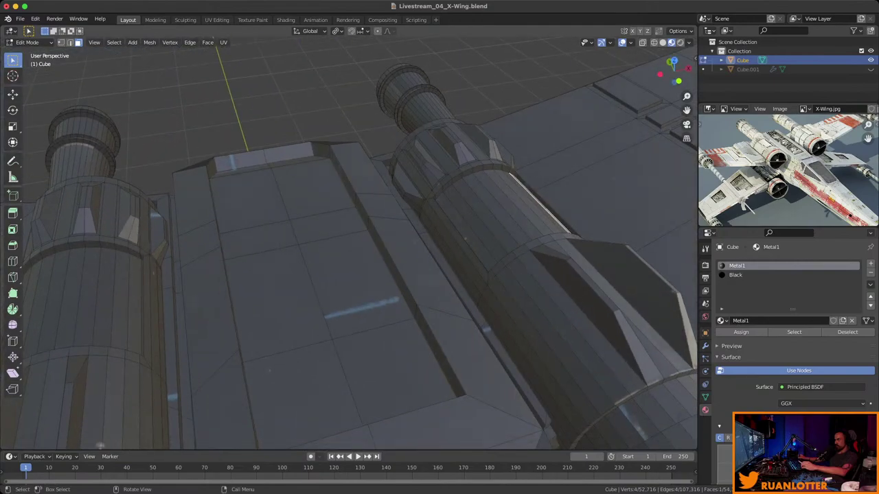
left_click(508, 219, "ctrl")
middle_click_drag(508, 220, 480, 226)
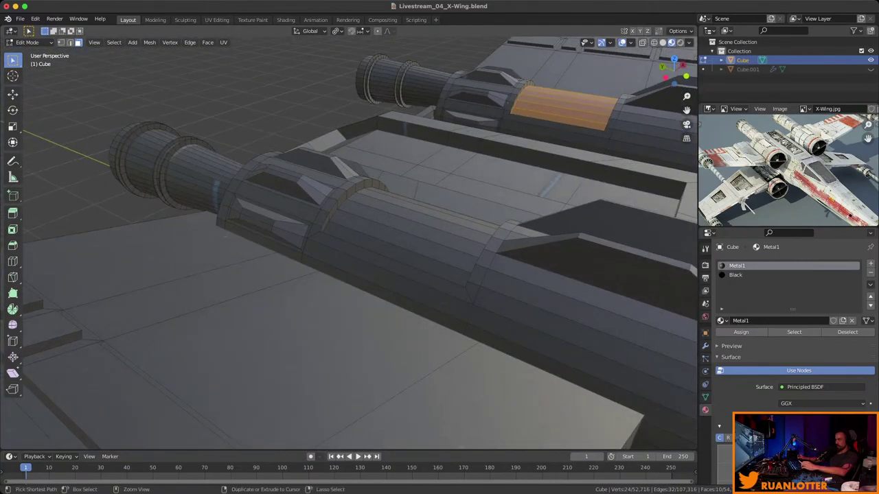
left_click(461, 226, "shift")
left_click(334, 270, "ctrl")
middle_click_drag(334, 270, 364, 260)
scroll(348, 244, "down", 2)
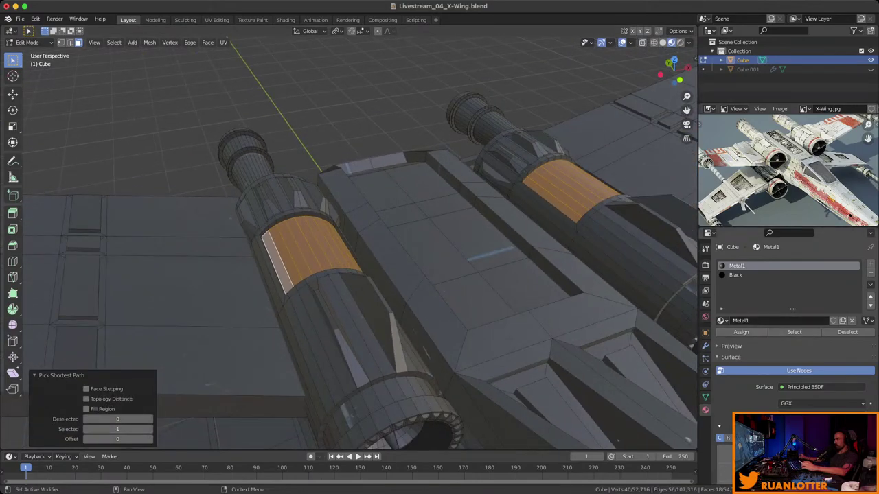
Assign Black to the selected engine bands and clear the selection.
left_click(735, 275)
left_click(741, 332)
key("alt+a")
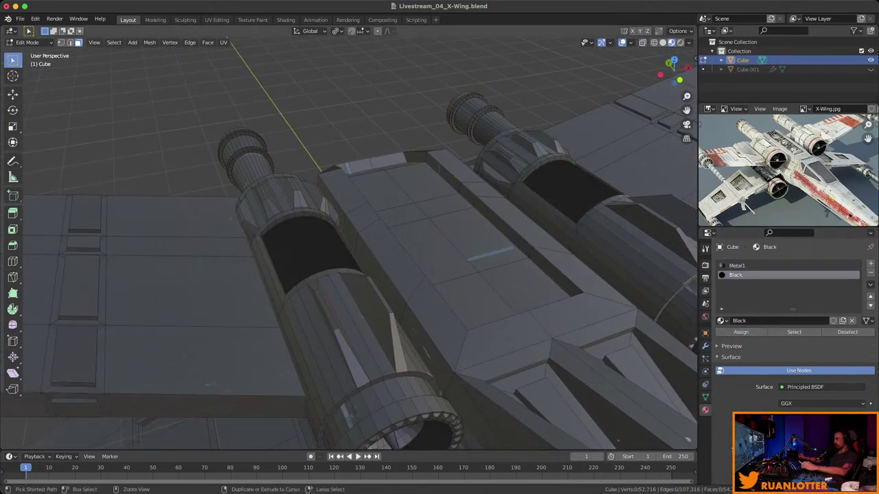
middle_click_drag(384, 260, 467, 247)
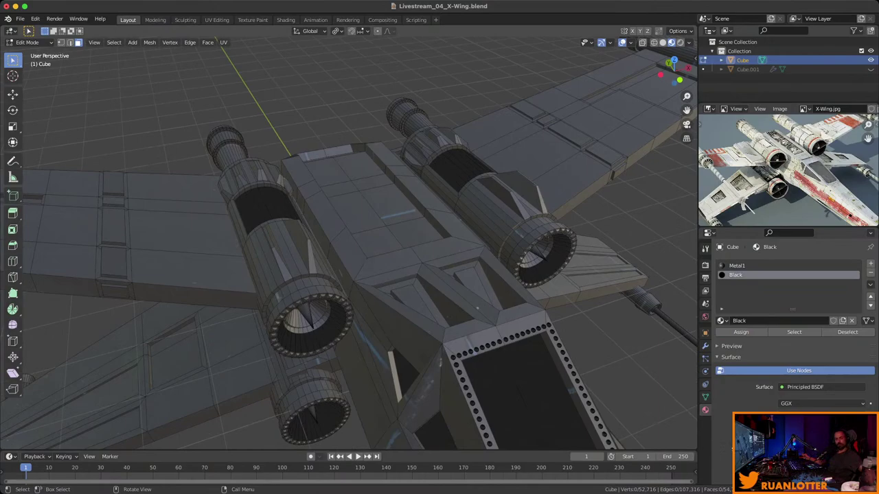
middle_click_drag(467, 247, 313, 64)
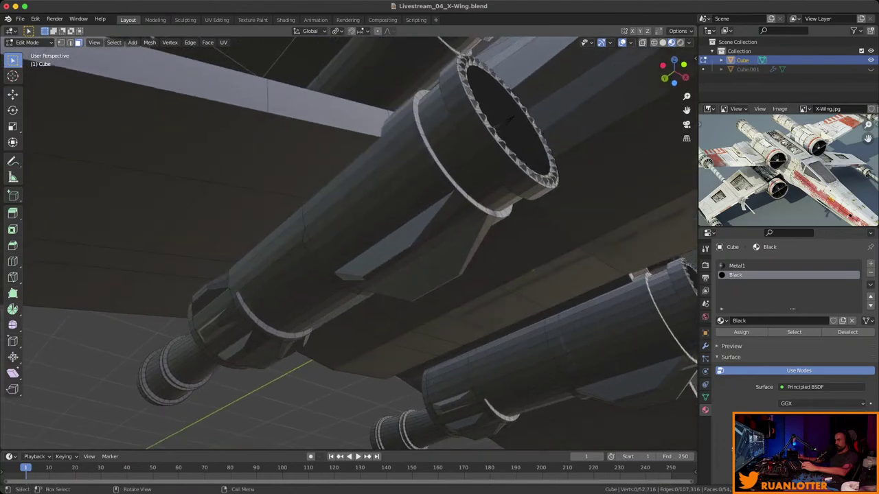
Select faces on the engine barrels and grow them to the surrounding angled panels.
left_click(385, 227)
middle_click_drag(385, 227, 347, 202)
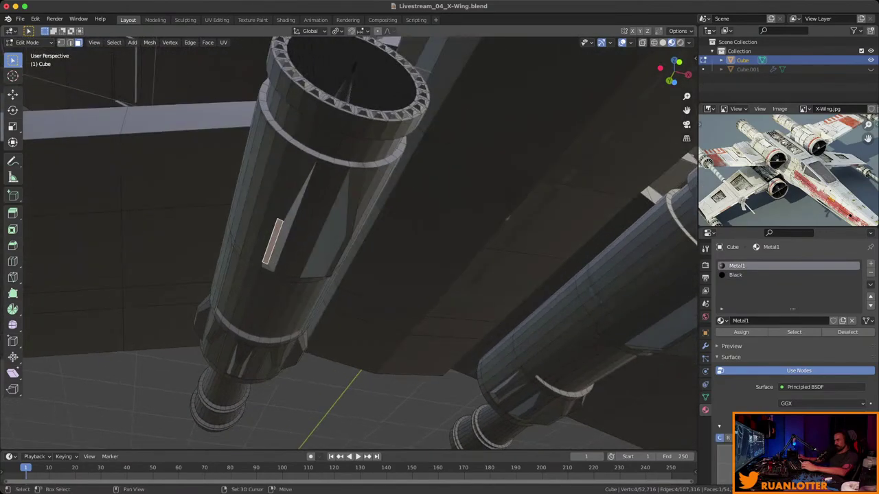
left_click(338, 256, "shift")
middle_click_drag(338, 256, 285, 226)
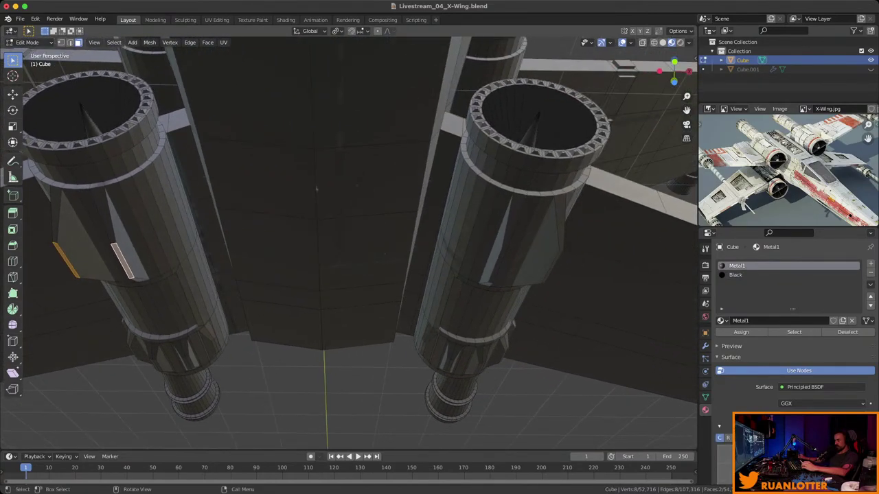
middle_click_drag(316, 189, 283, 202)
key("ctrl+KP_Add")
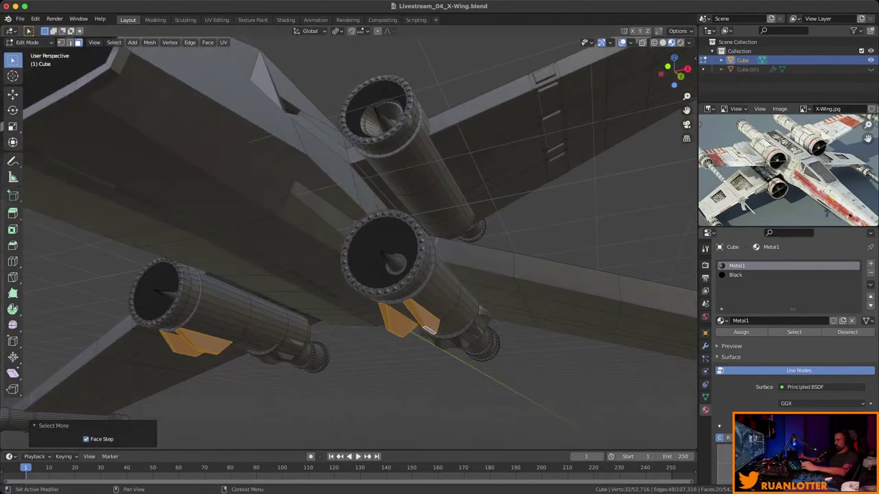
middle_click_drag(429, 329, 168, 323)
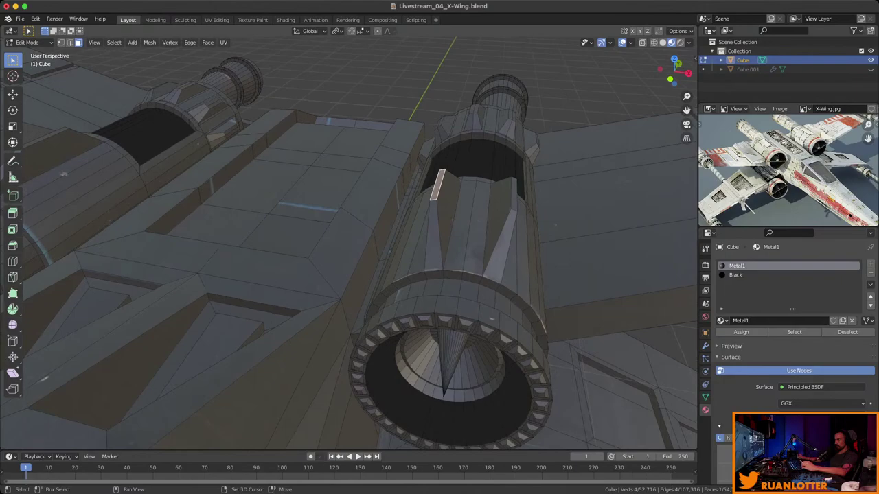
Add more engine panel faces, grow the selection, and assign Black to all of them.
left_click(515, 194, "shift")
middle_click_drag(514, 194, 426, 199)
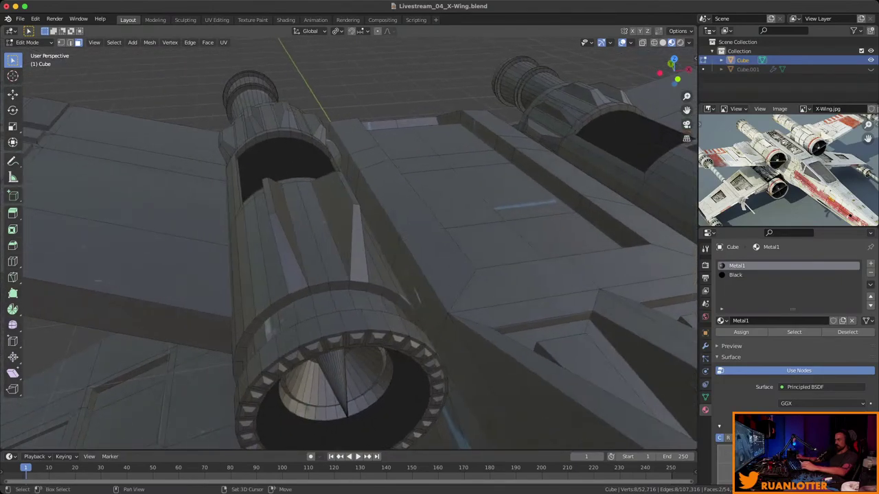
left_click(348, 188, "shift")
left_click(268, 195, "shift")
middle_click_drag(269, 196, 234, 202)
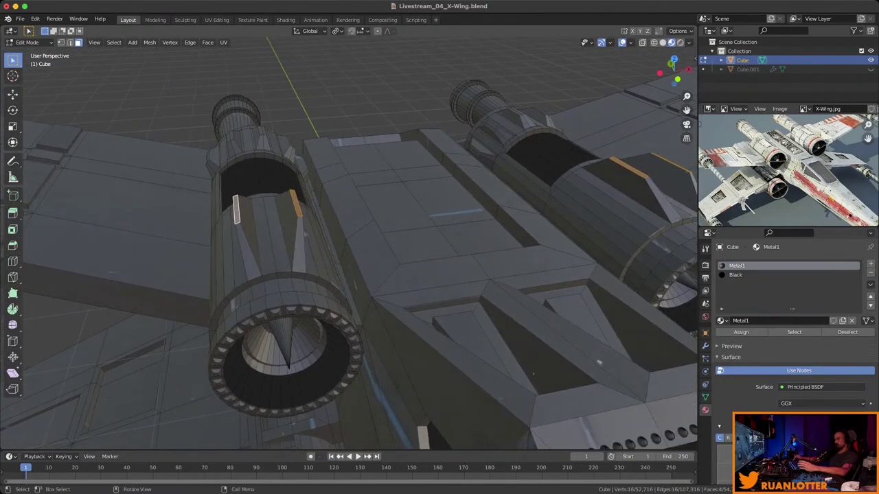
key("ctrl+KP_Add")
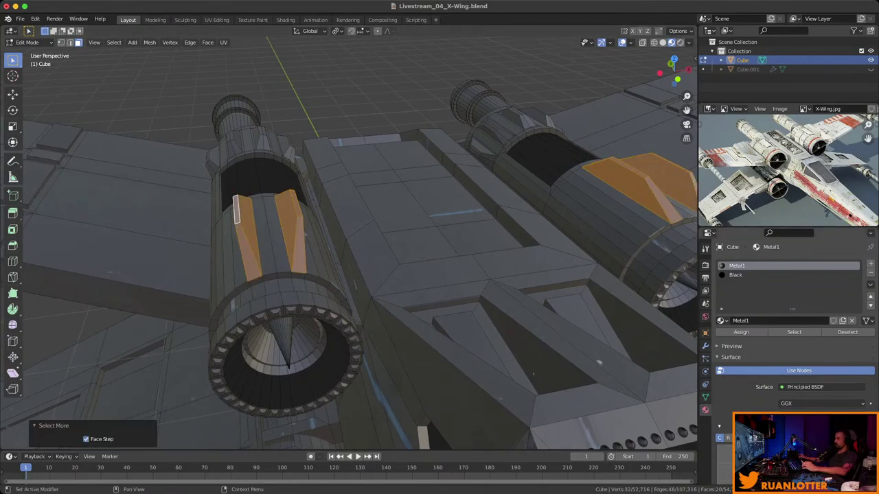
left_click(735, 274)
left_click(741, 332)
key("alt+a")
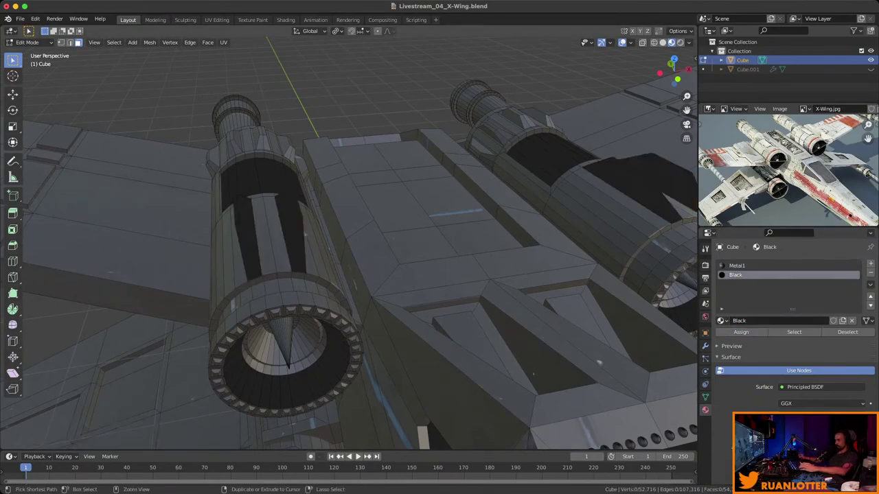
scroll(349, 247, "down", 5)
middle_click_drag(348, 247, 385, 257)
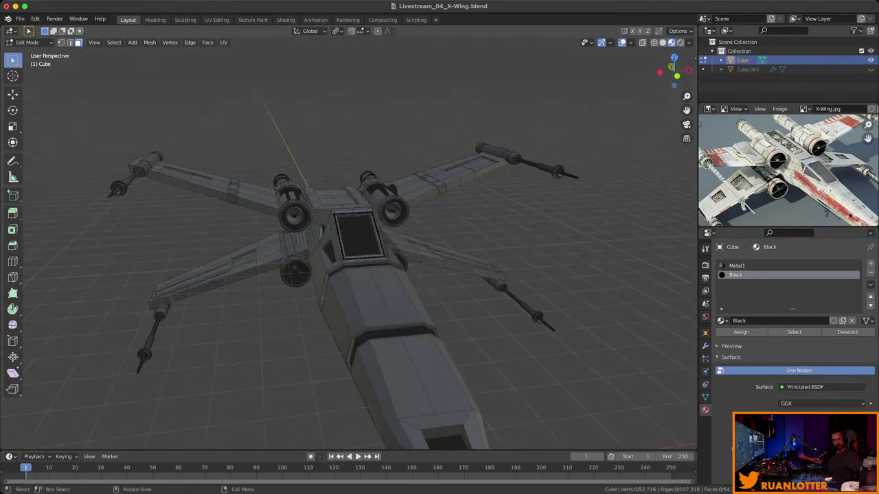
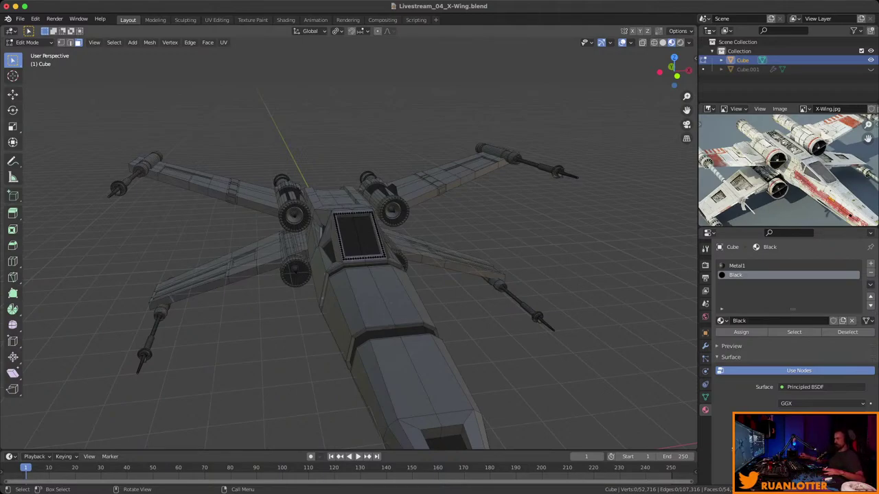
Save the file and add a new material slot with a material named Chrome.
middle_click_drag(343, 275, 381, 268)
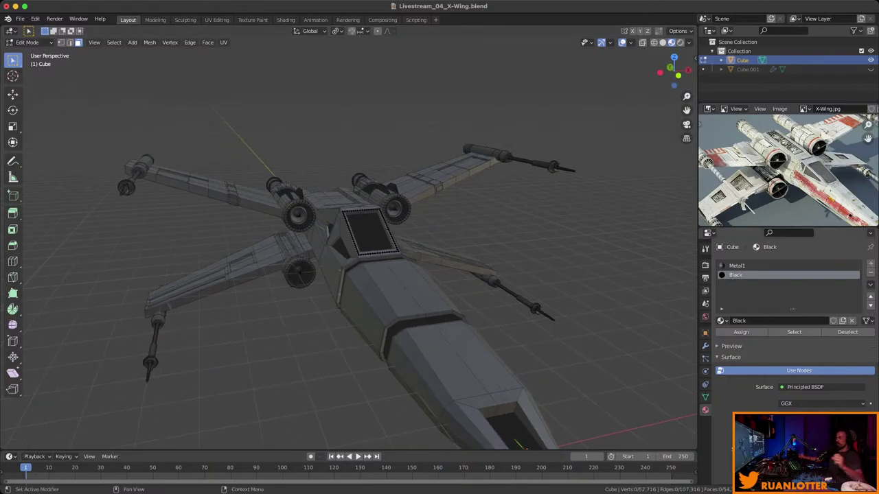
key("ctrl+s")
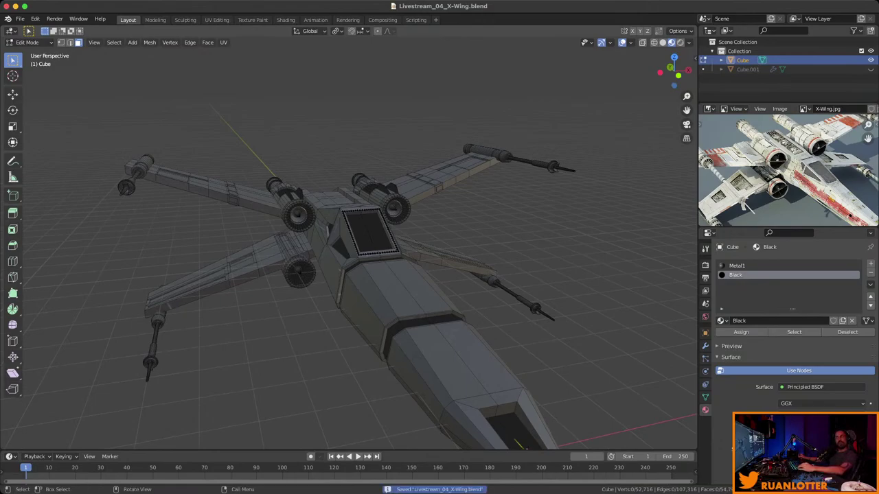
left_click(870, 264)
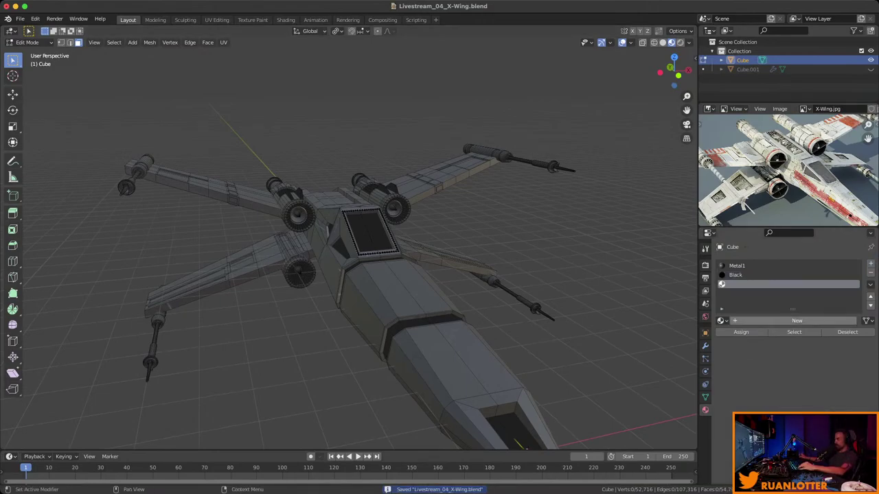
left_click(797, 321)
type("c")
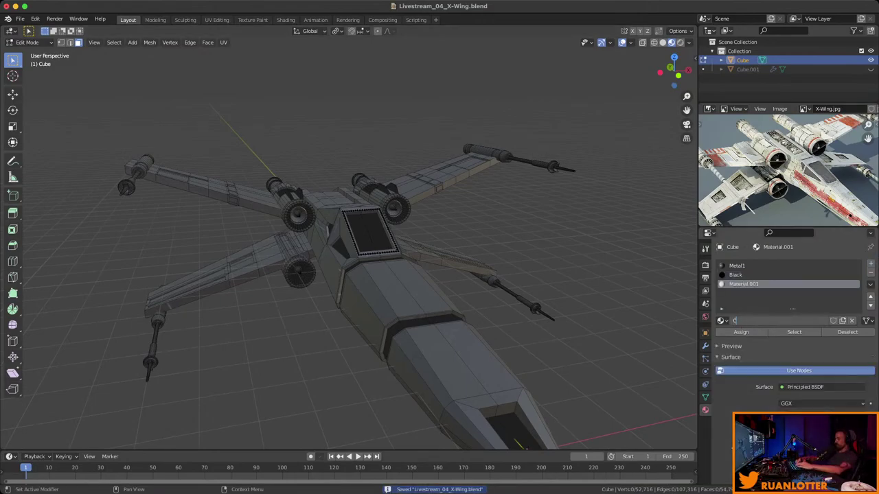
type("hrome")
key("Return")
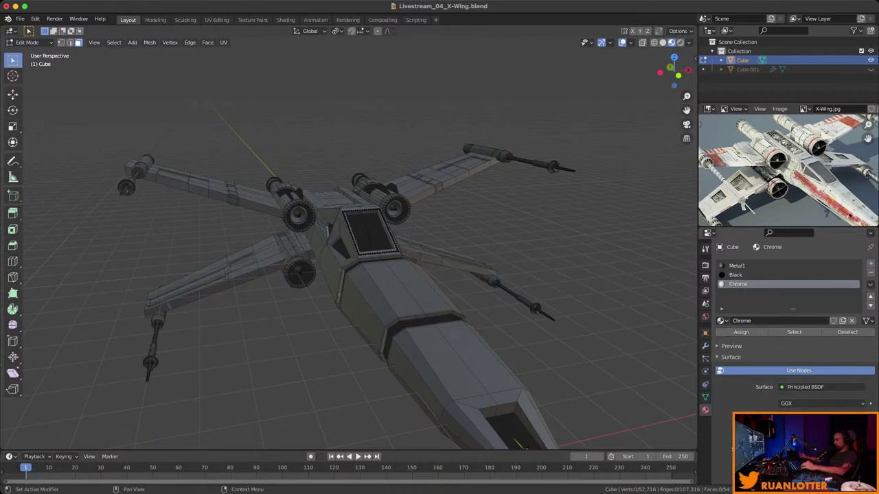
Set Chrome's Metallic to 1.0 and show its material preview.
scroll(790, 344, "down", 3)
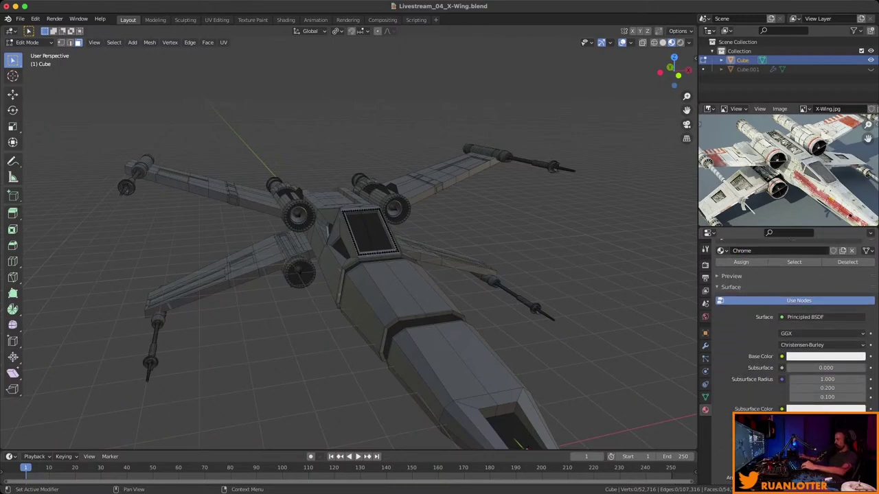
scroll(790, 330, "down", 3)
left_click_drag(823, 347, 866, 347)
scroll(790, 322, "up", 3)
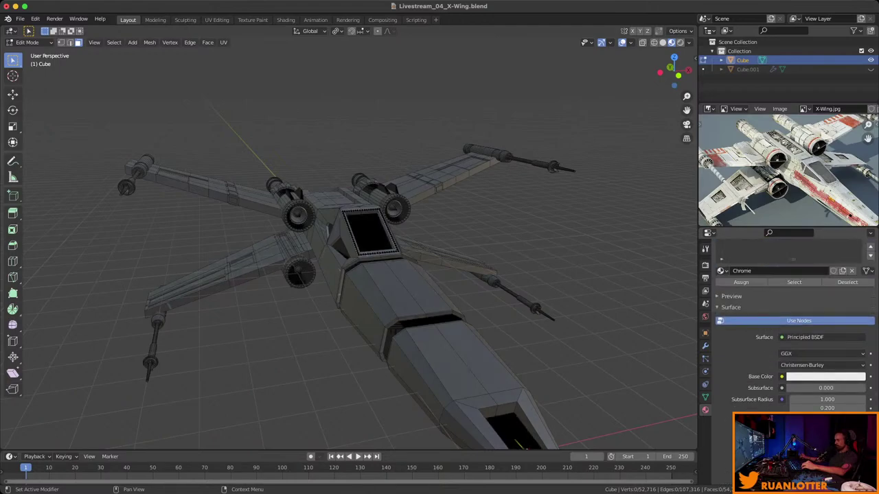
scroll(790, 323, "up", 2)
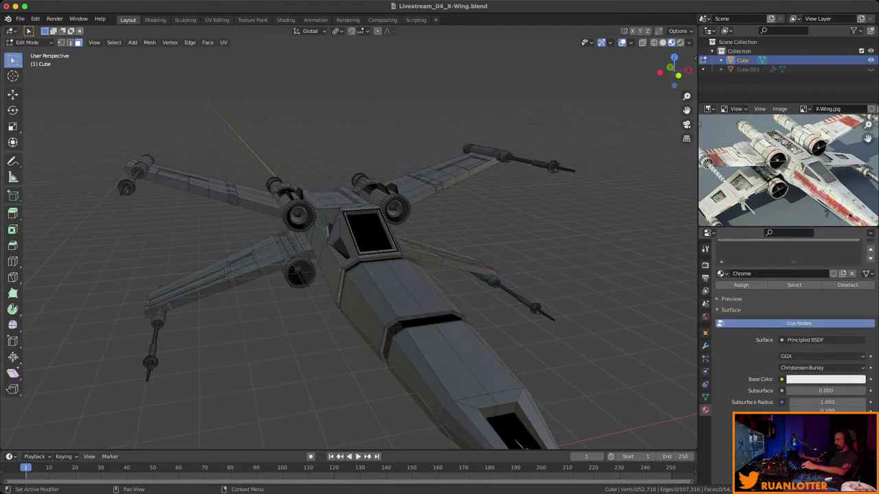
left_click(731, 299)
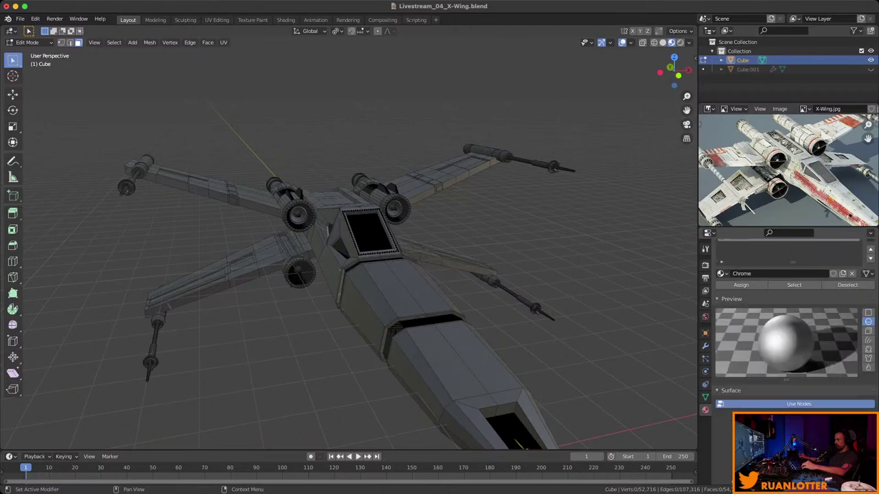
Set the Chrome material's Roughness to 0.25 in the Principled BSDF.
scroll(789, 323, "down", 2)
scroll(790, 322, "down", 4)
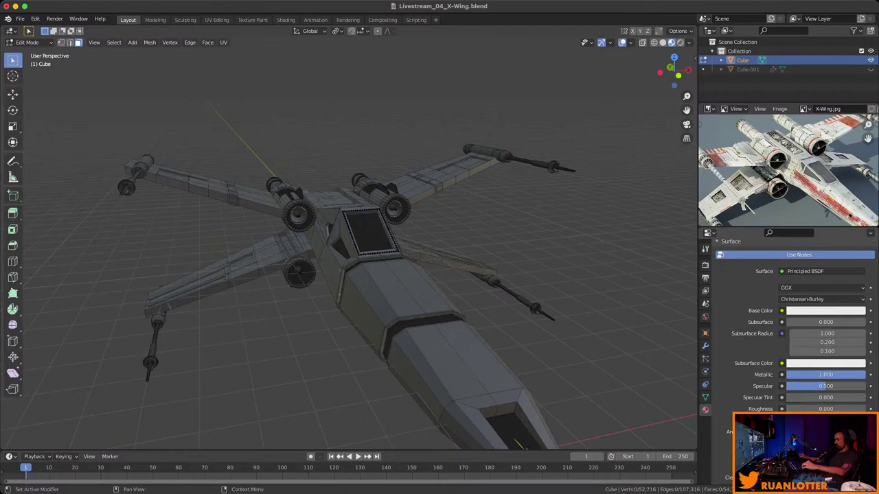
scroll(790, 323, "up", 2)
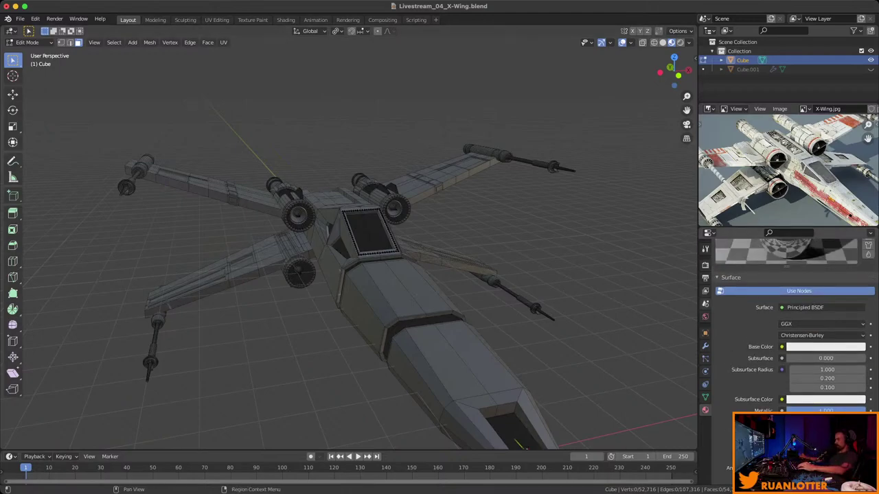
scroll(790, 322, "up", 5)
scroll(790, 322, "down", 2)
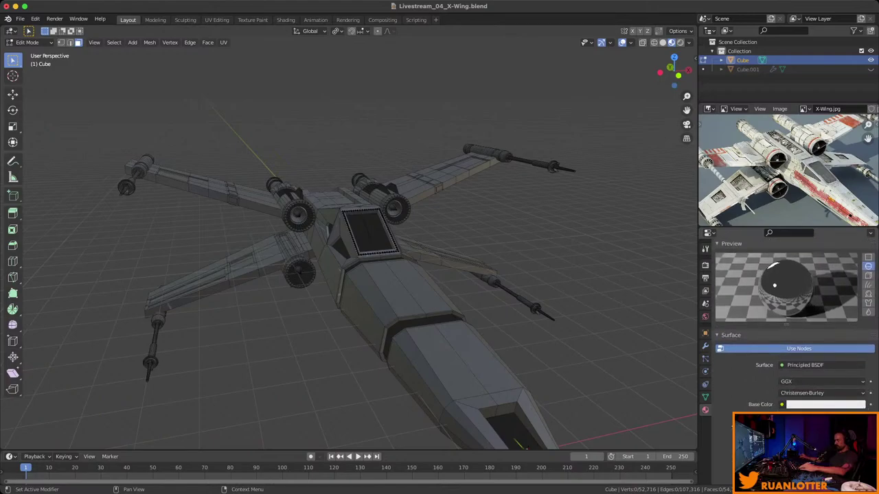
scroll(790, 323, "down", 5)
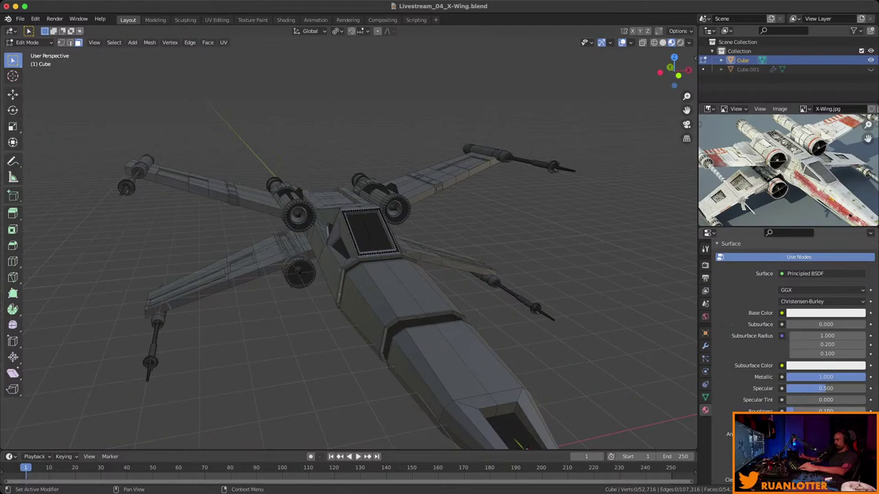
scroll(790, 322, "up", 5)
scroll(789, 323, "down", 6)
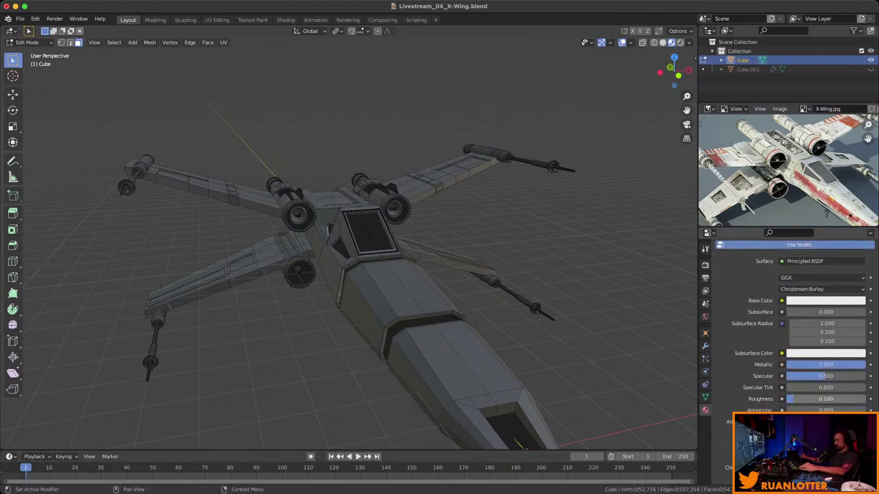
left_click(826, 399)
type(".25")
key("Return")
scroll(790, 323, "up", 6)
scroll(790, 322, "down", 10)
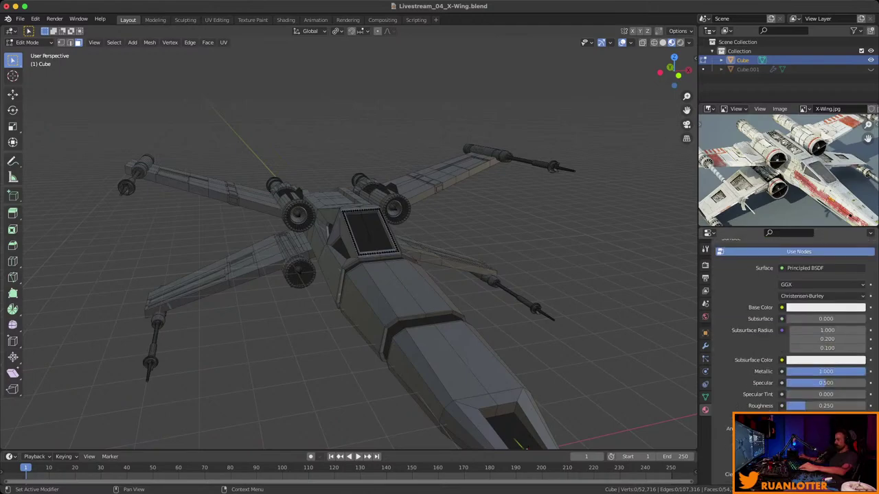
scroll(790, 323, "down", 4)
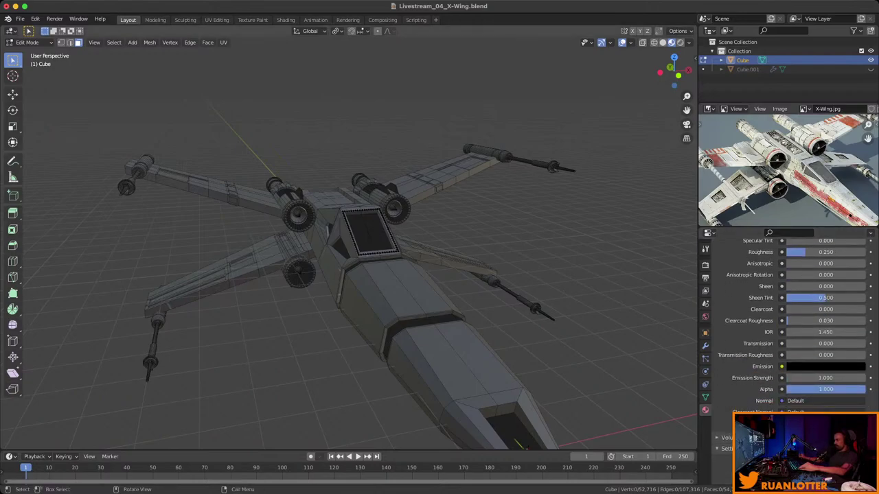
scroll(790, 323, "up", 14)
scroll(790, 322, "up", 5)
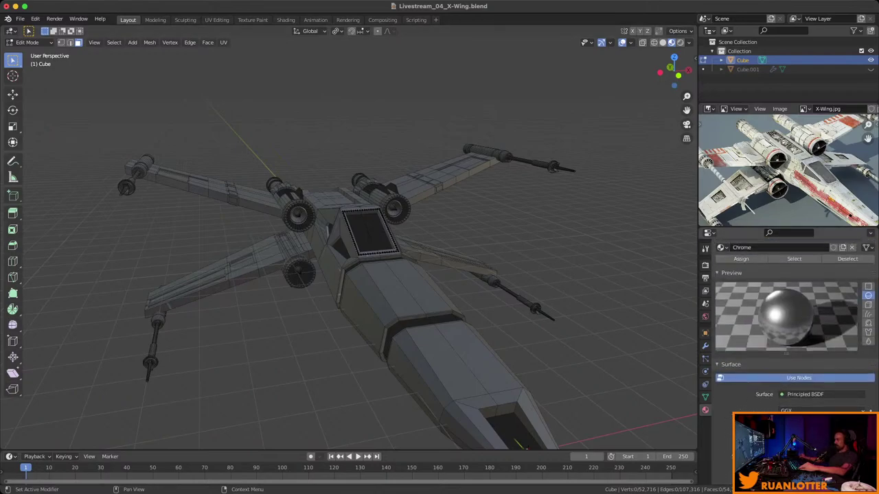
scroll(790, 322, "up", 2)
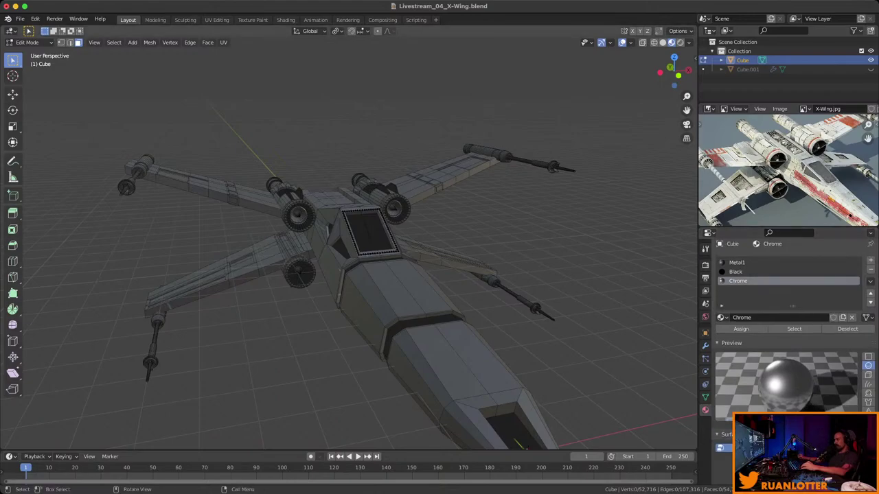
middle_click_drag(412, 288, 412, 261, "ctrl")
scroll(349, 243, "up", 10)
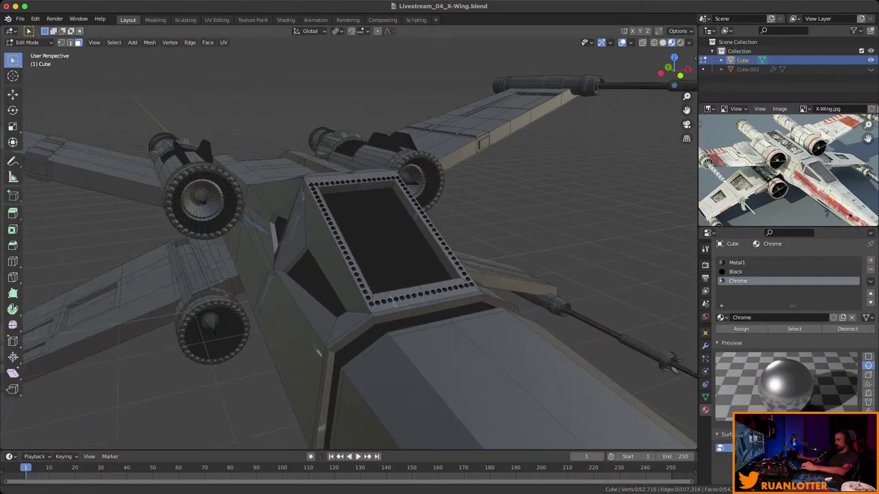
scroll(349, 244, "up", 3)
scroll(348, 243, "down", 3)
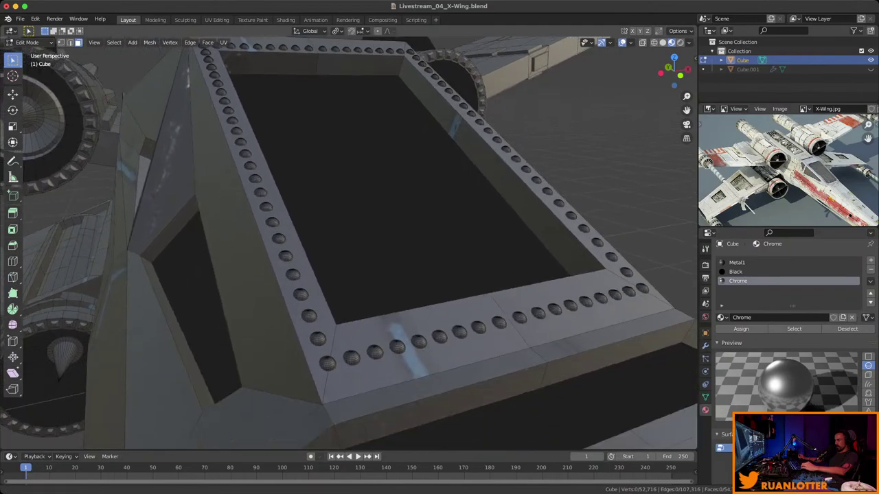
middle_click_drag(349, 243, 349, 227)
left_click(321, 342)
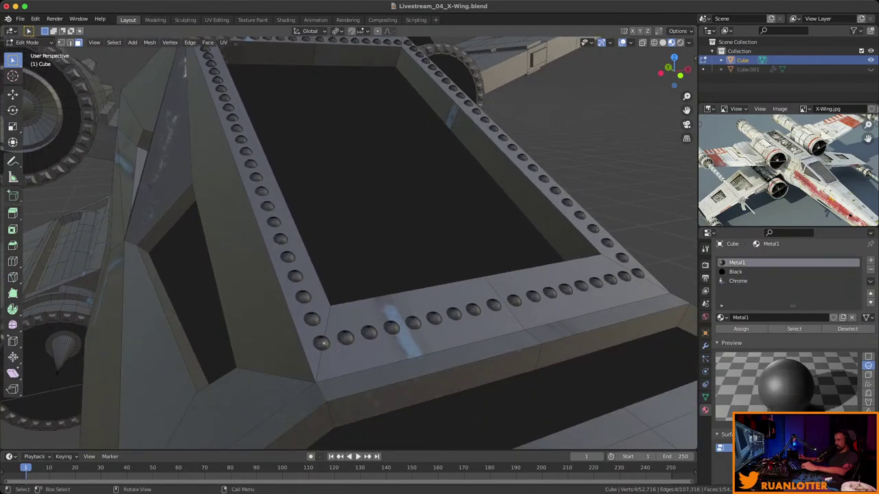
key("l")
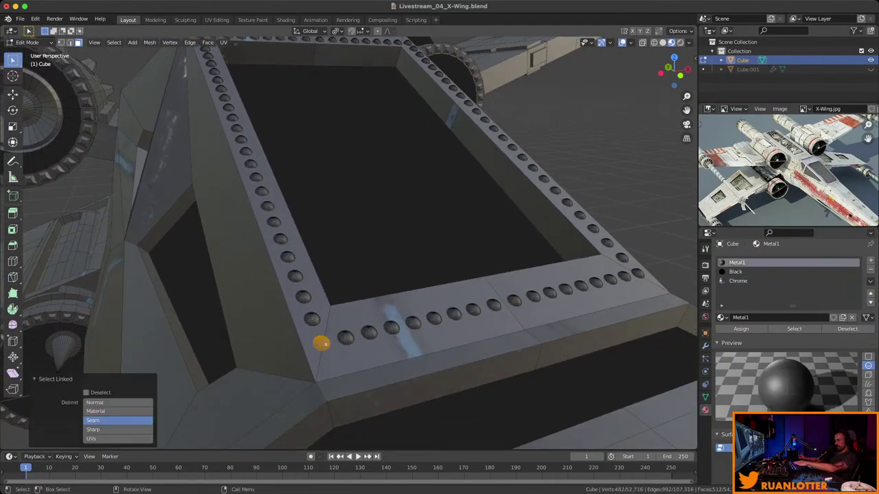
key("l")
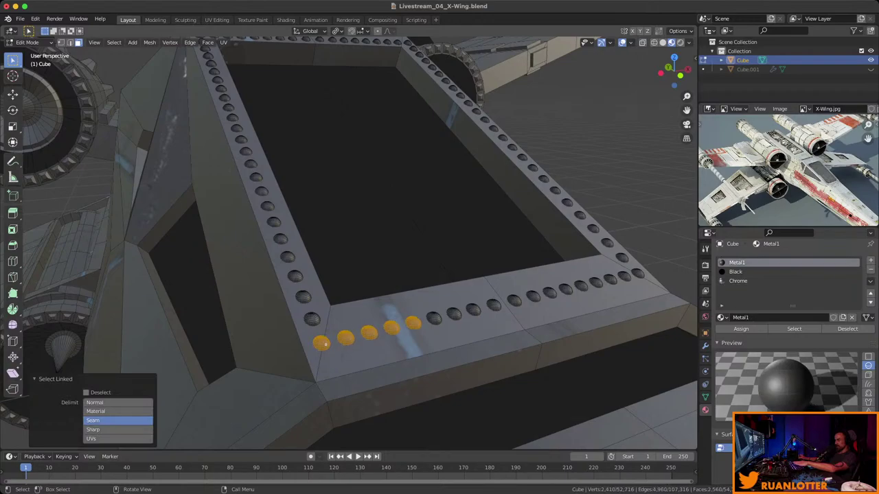
key("l")
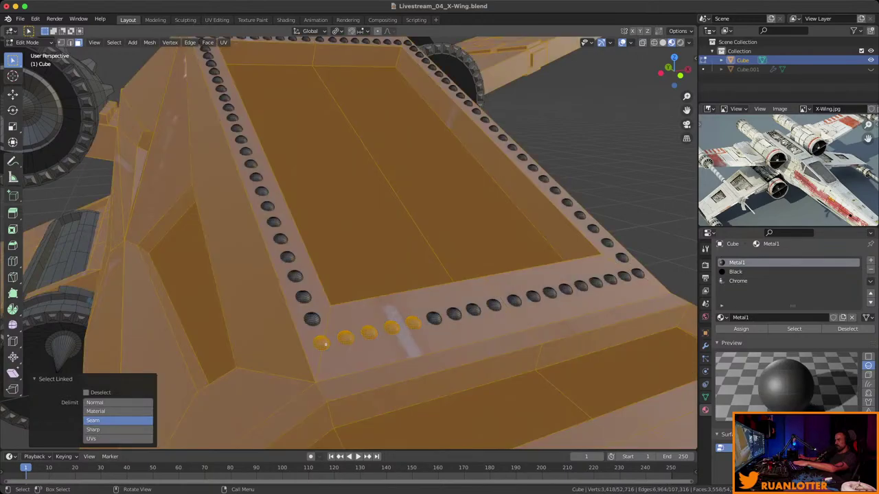
key("alt+a")
middle_click_drag(357, 247, 436, 256)
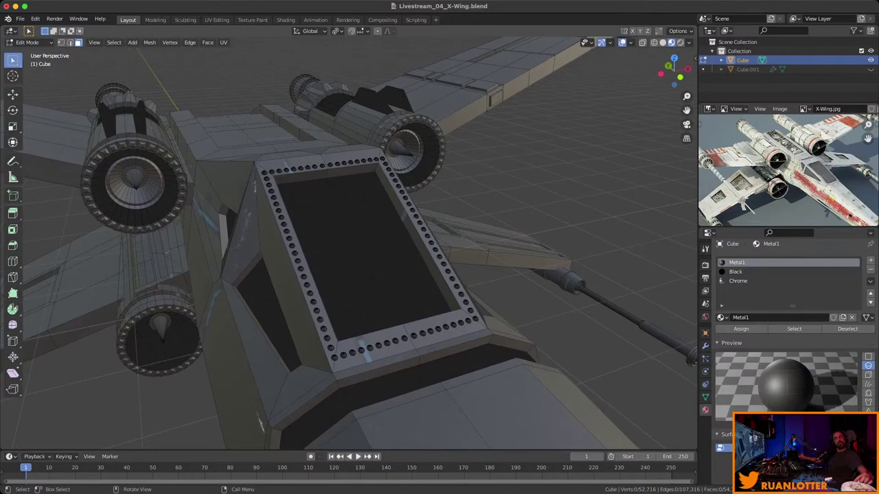
middle_click_drag(349, 261, 175, 206)
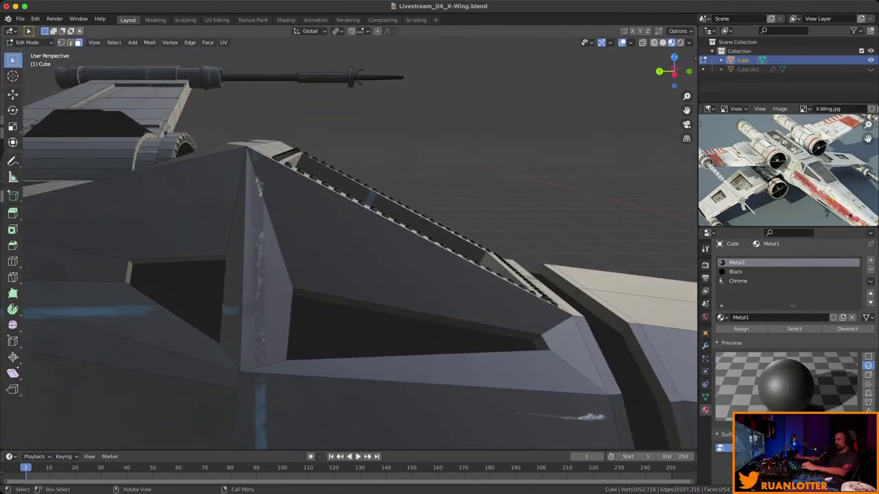
Show the mesh in wireframe from Left Orthographic view, zoomed in on the studs.
left_click(653, 42)
left_click(674, 73)
scroll(348, 243, "up", 1)
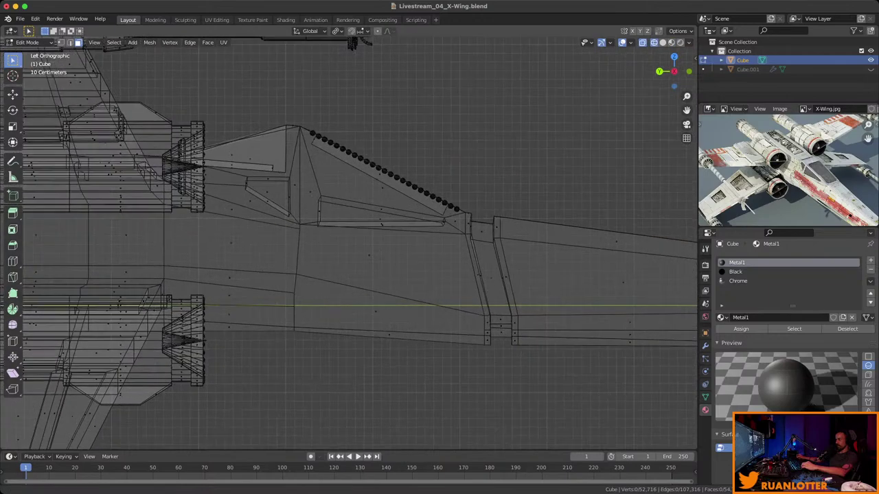
scroll(374, 144, "up", 5)
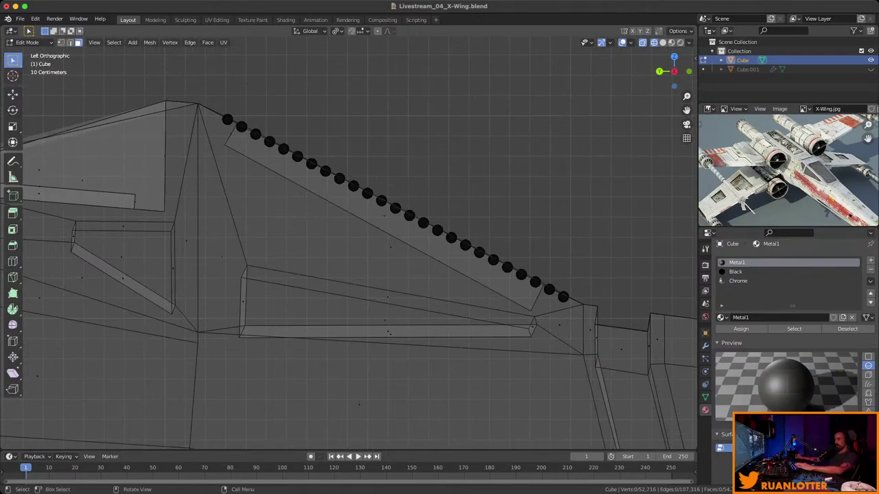
key("c")
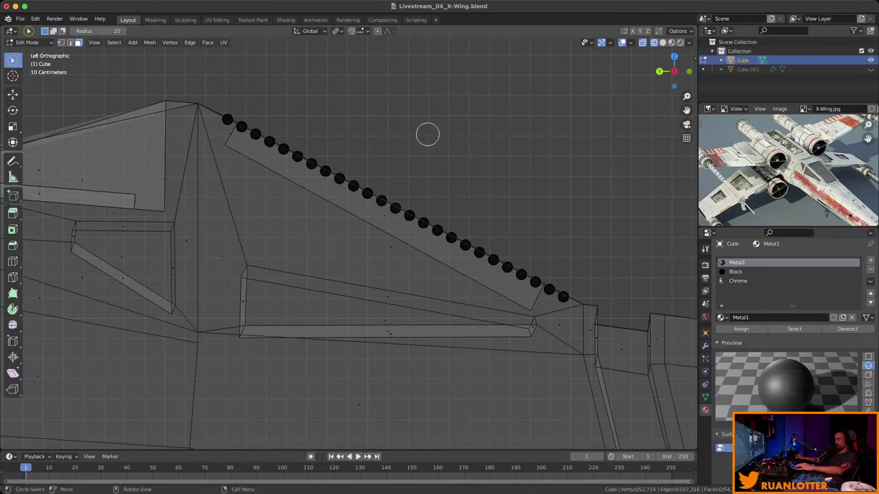
key("Escape")
Lasso-select the diagonal studded strip along the barrel and return to perspective view.
mouse_move(453, 80)
right_mouse_down("ctrl")
mouse_move(502, 157)
mouse_move(607, 140)
mouse_move(495, 62)
mouse_move(461, 103)
right_mouse_up("ctrl")
key("w")
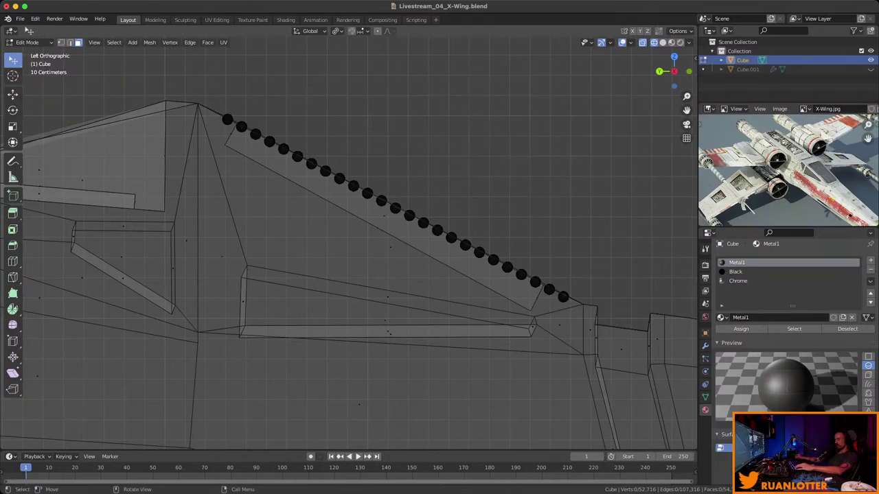
key("w")
key("w")
key("w")
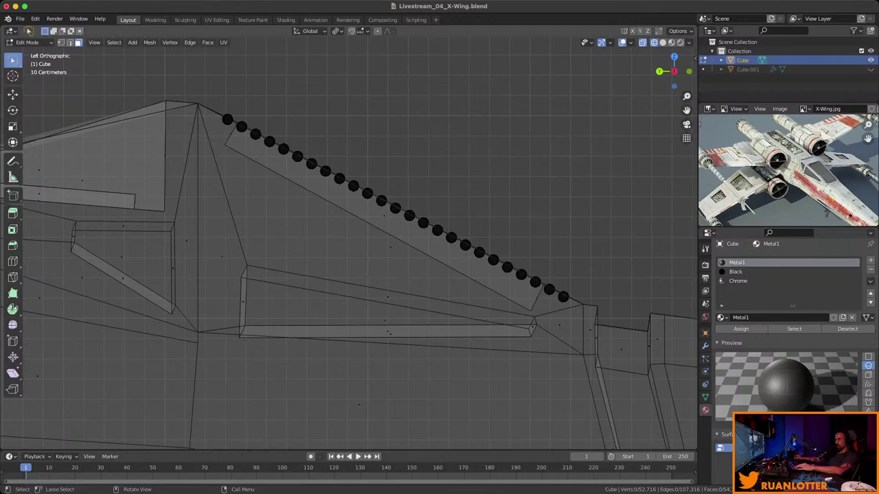
left_click_drag(231, 96, 237, 93)
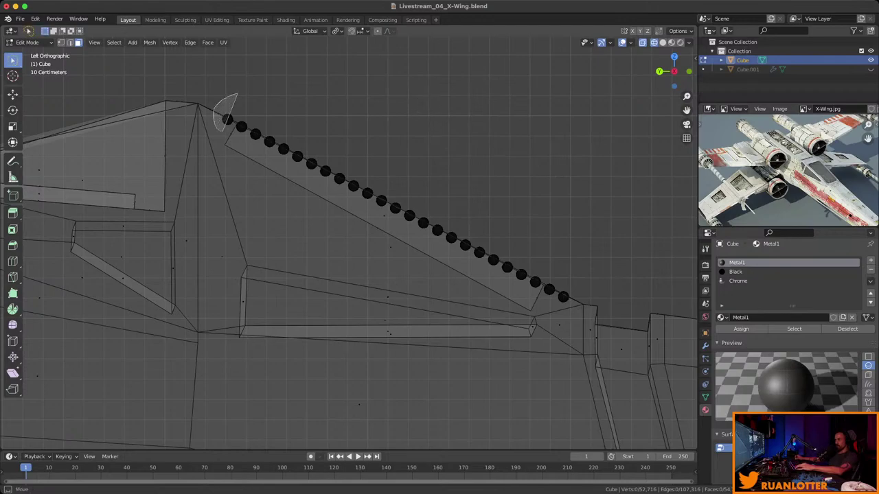
mouse_move(225, 130)
left_mouse_down()
mouse_move(537, 301)
mouse_move(237, 97)
left_mouse_up()
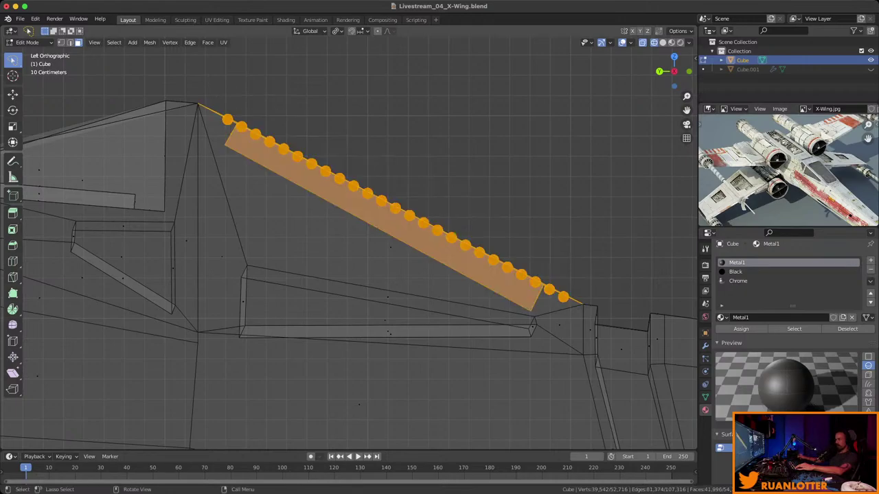
scroll(349, 242, "down", 3)
middle_click_drag(349, 243, 378, 302)
scroll(378, 302, "up", 6)
scroll(349, 242, "up", 2)
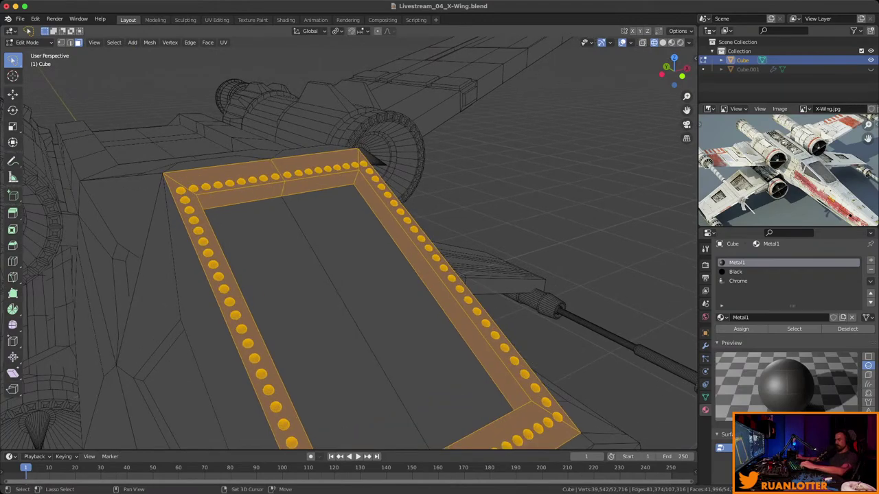
Deselect the frame's top and right band faces, keeping only the rivets.
left_click(314, 165, "shift")
left_click(227, 180, "shift")
left_click(241, 196, "shift")
left_click(320, 184, "shift")
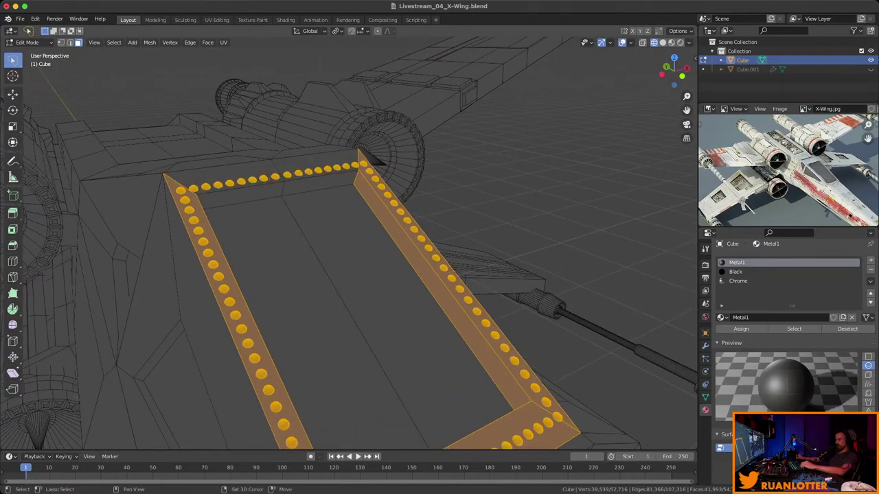
left_click(426, 254, "shift")
left_click(480, 323, "shift")
Deselect the bottom band faces and make Chrome the active material slot.
middle_click_drag(344, 275, 255, 274)
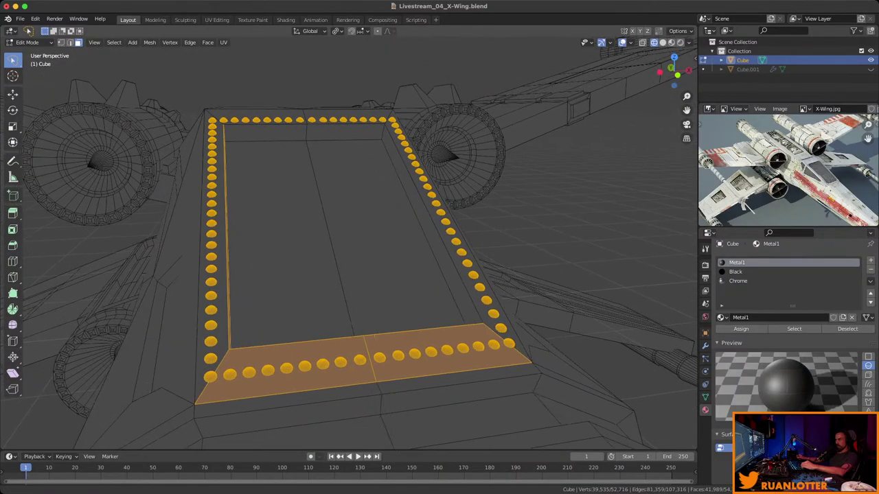
left_click(289, 364, "shift")
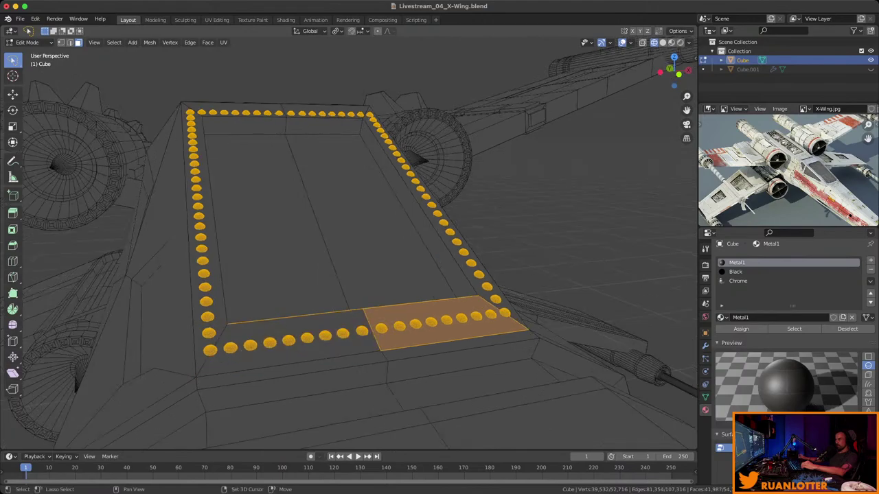
left_click(446, 346, "shift")
middle_click_drag(255, 275, 288, 294)
left_click(738, 281)
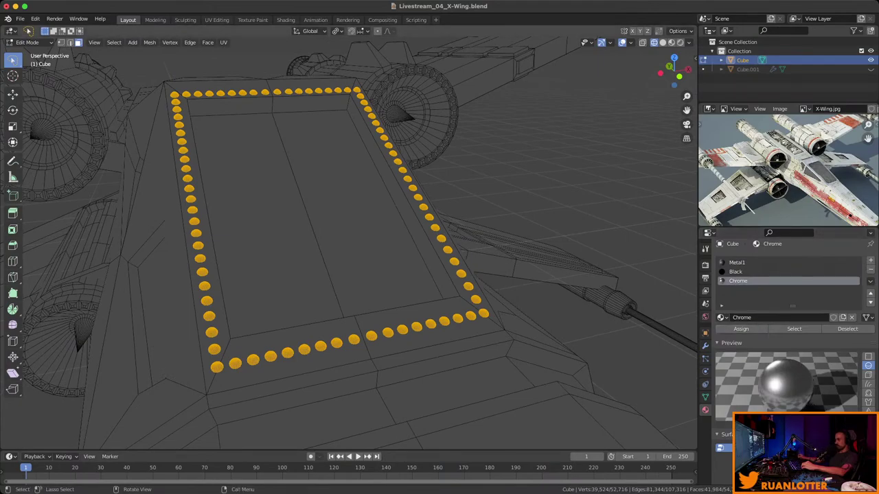
Deselect everything, switch to Solid shading, and re-enter Edit Mode near an engine exhaust.
key("alt+a")
key("shift+z")
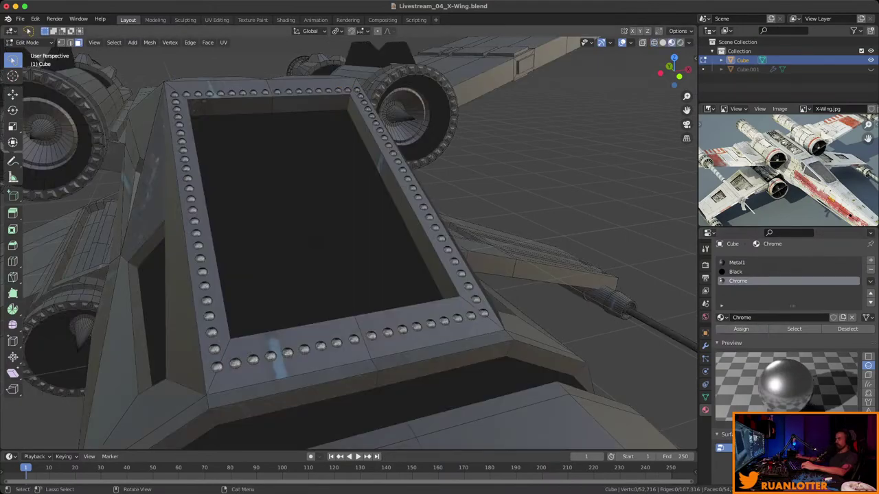
key("Tab")
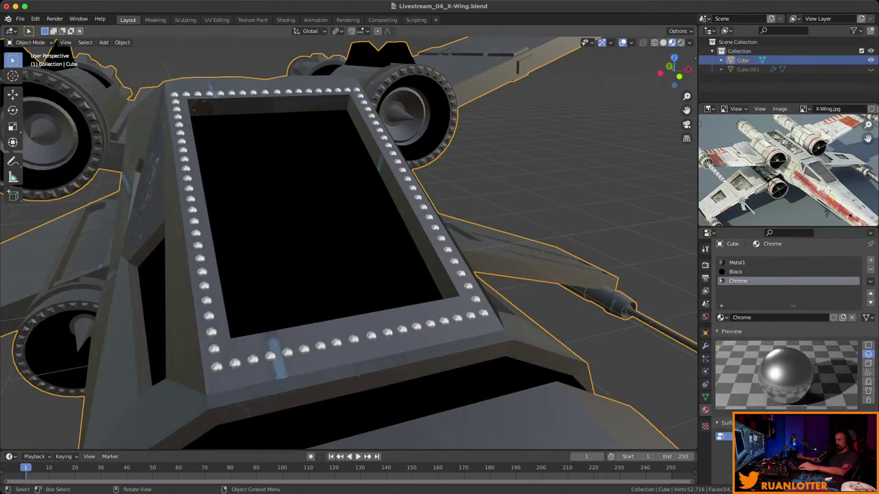
key("alt+a")
middle_click_drag(343, 240, 240, 247)
scroll(357, 260, "up", 3)
key("Tab")
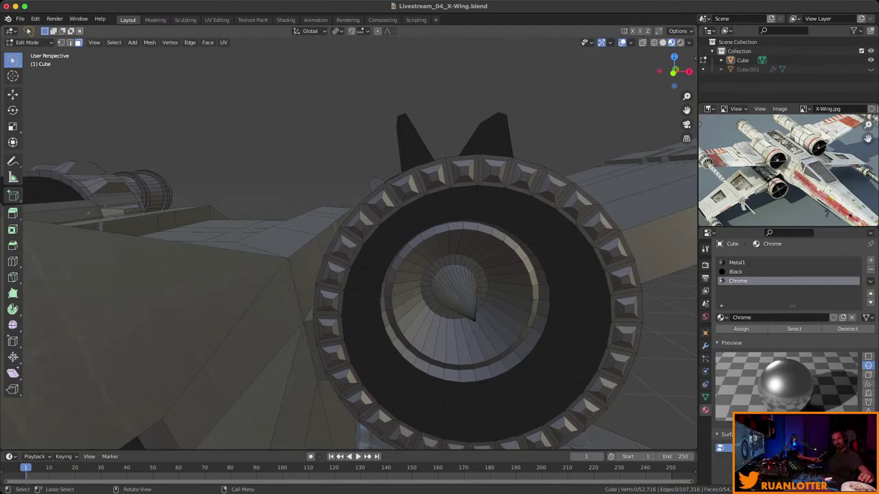
Select the inset stud faces around the engine's exhaust ring, stud by stud.
middle_click_drag(412, 275, 443, 264)
left_click(736, 262)
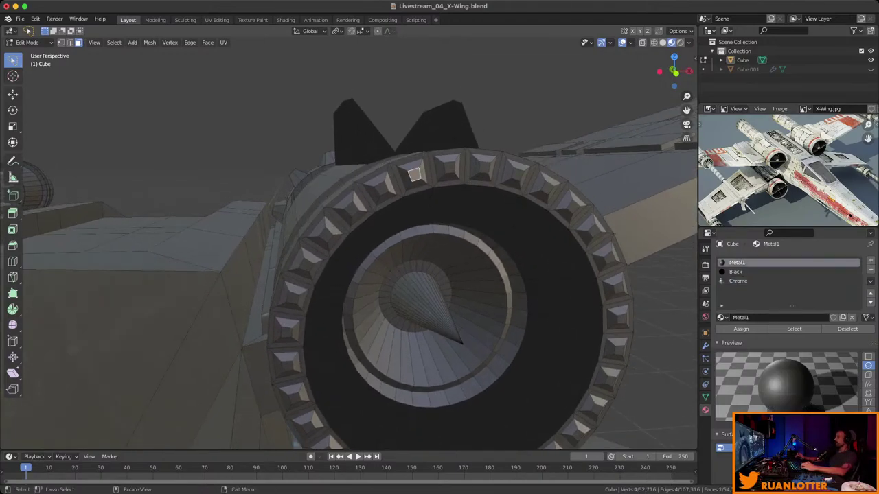
key("KP_Decimal")
scroll(357, 247, "down", 6)
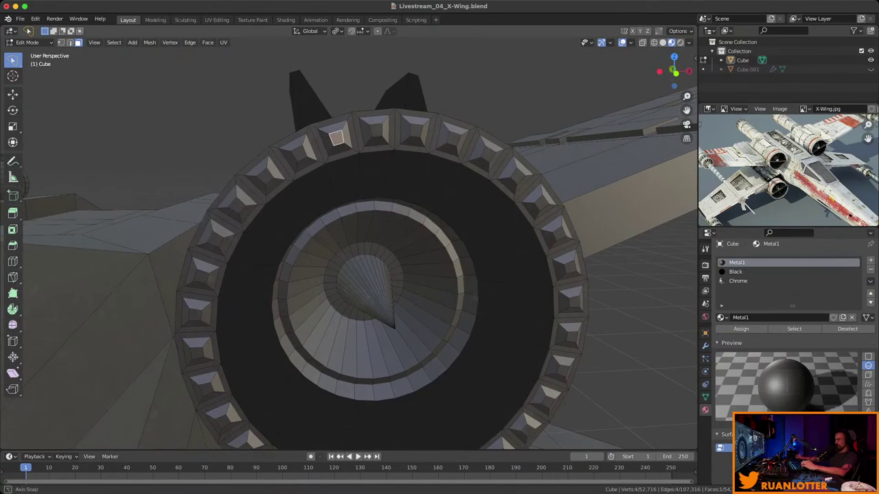
middle_click_drag(357, 247, 361, 245)
left_click(375, 130, "shift")
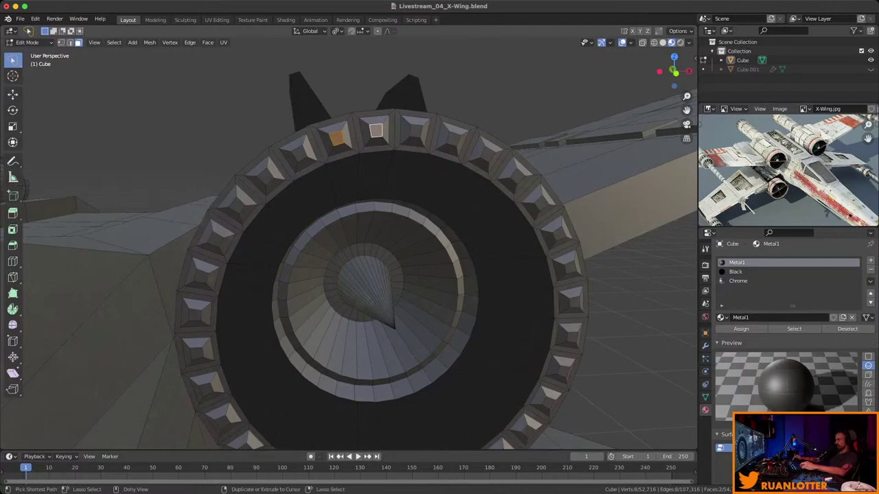
key("ctrl+shift+KP_Add")
key("ctrl+shift+KP_Add")
key("ctrl+shift+KP_Add")
key("ctrl+shift+KP_Add")
key("ctrl+shift+KP_Add")
key("ctrl+shift+KP_Add")
key("ctrl+shift+KP_Add")
key("ctrl+shift+KP_Add")
key("ctrl+shift+KP_Add")
key("ctrl+shift+KP_Add")
key("ctrl+shift+KP_Add")
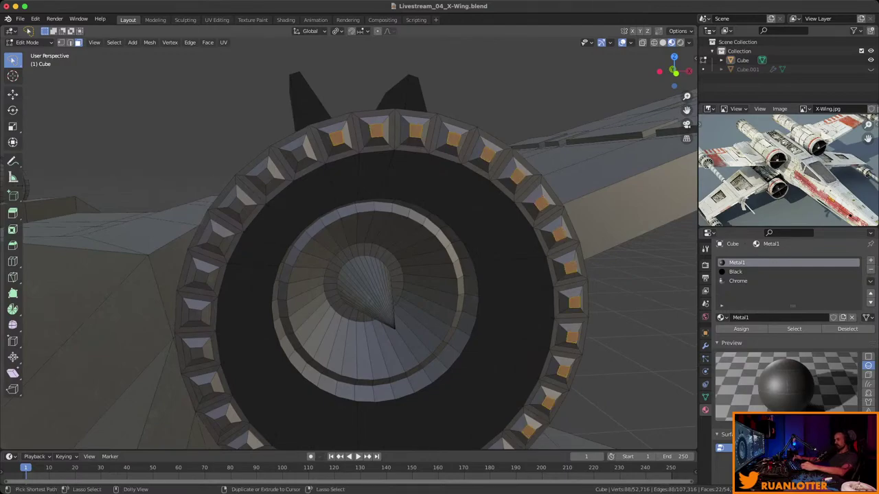
key("ctrl+shift+KP_Add")
key("ctrl+shift+KP_Add")
key("ctrl+shift+KP_Add")
key("ctrl+shift+KP_Add")
key("ctrl+shift+KP_Add")
key("ctrl+shift+KP_Add")
key("ctrl+shift+KP_Add")
key("ctrl+shift+KP_Add")
key("ctrl+shift+KP_Add")
key("ctrl+shift+KP_Add")
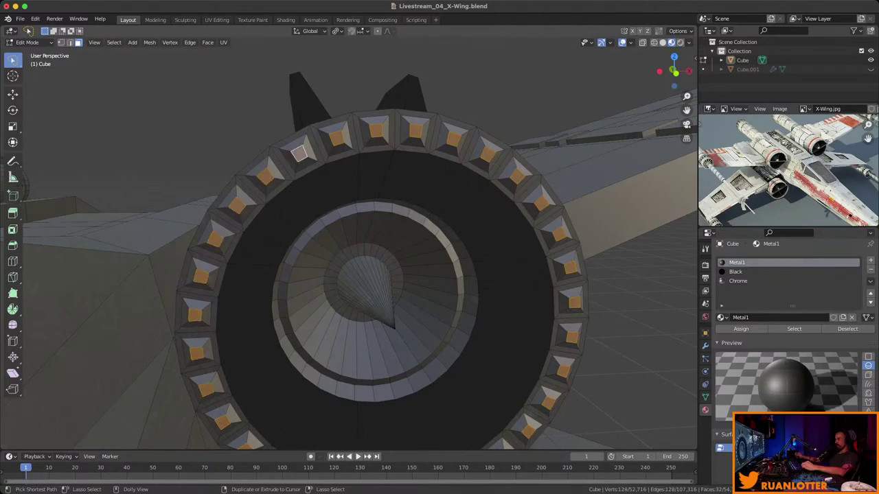
key("KP_2")
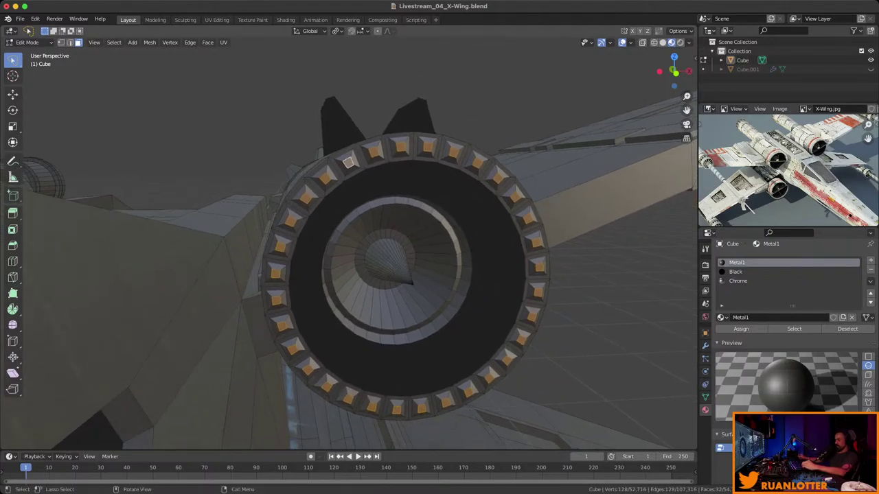
key("ctrl+KP_4")
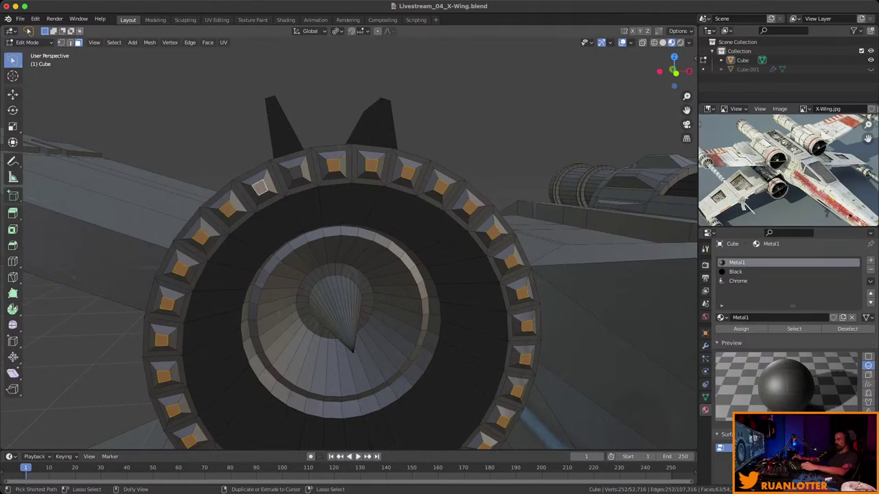
Grow the selection to cover the whole stud ring and make Chrome the active slot.
scroll(350, 247, "down", 5)
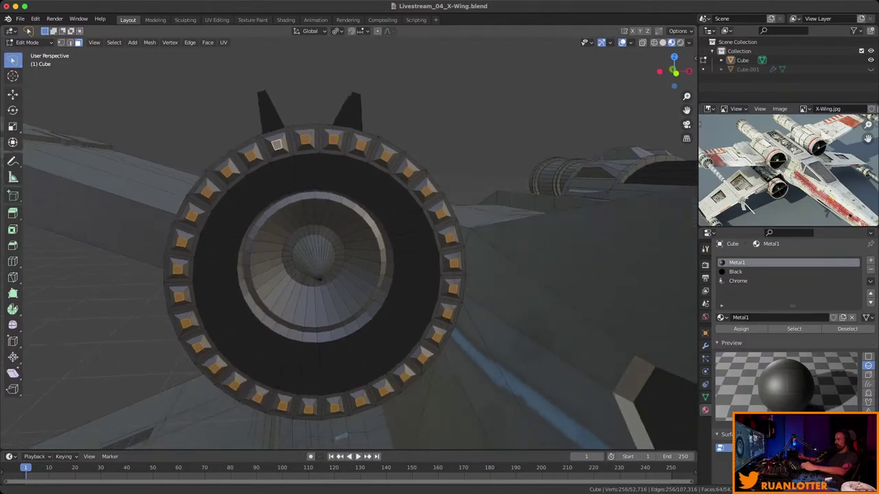
middle_click_drag(343, 247, 295, 234)
scroll(295, 234, "up", 4)
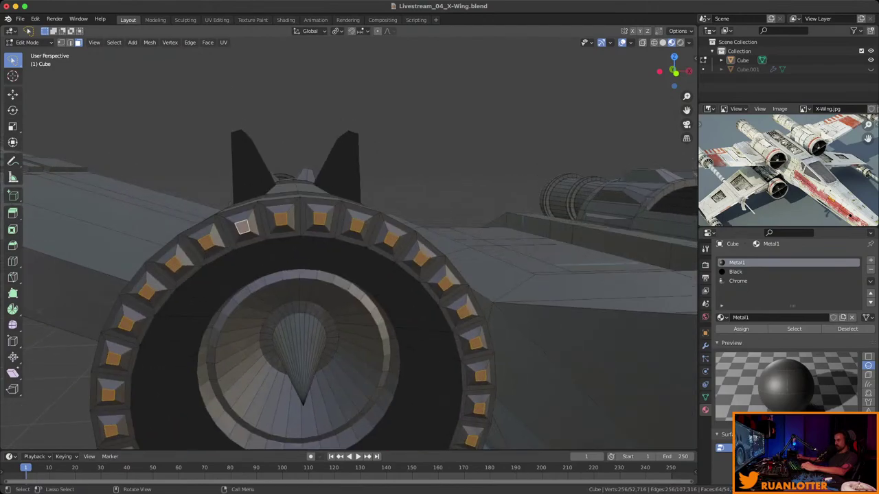
scroll(295, 233, "down", 5)
middle_click_drag(296, 234, 343, 220)
scroll(349, 247, "up", 5)
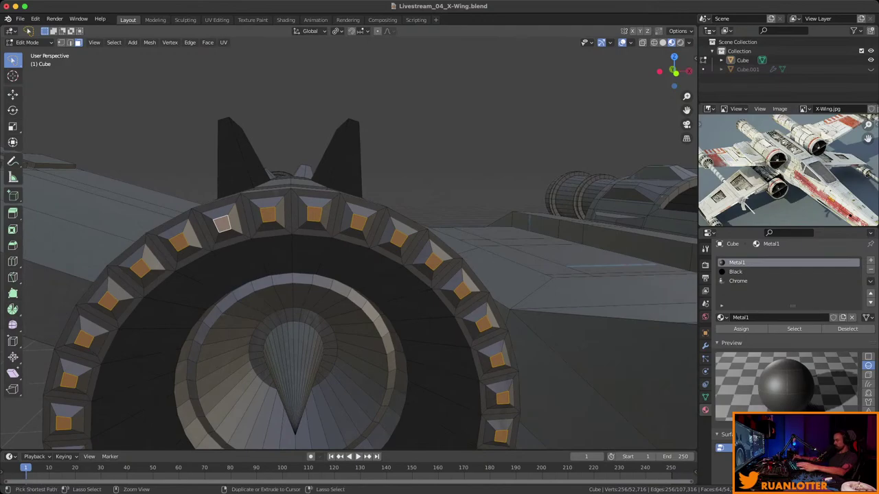
key("ctrl+KP_Add")
scroll(348, 247, "down", 6)
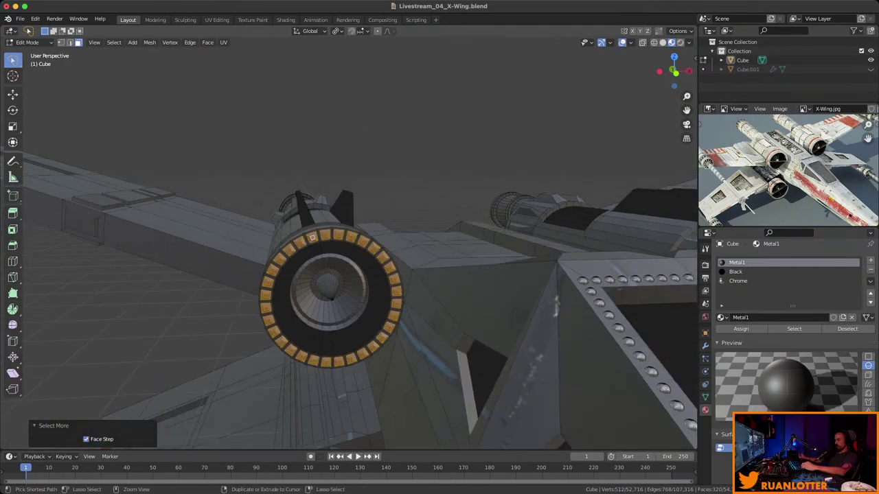
middle_click_drag(349, 247, 374, 278)
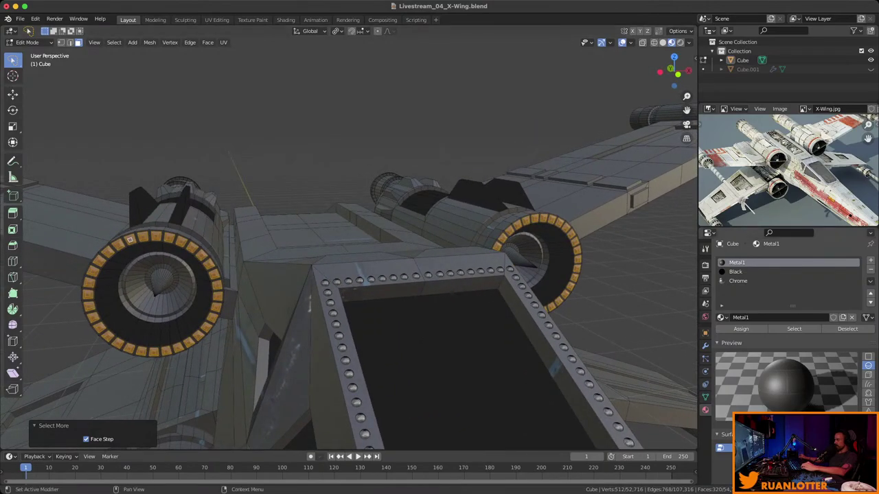
left_click(738, 281)
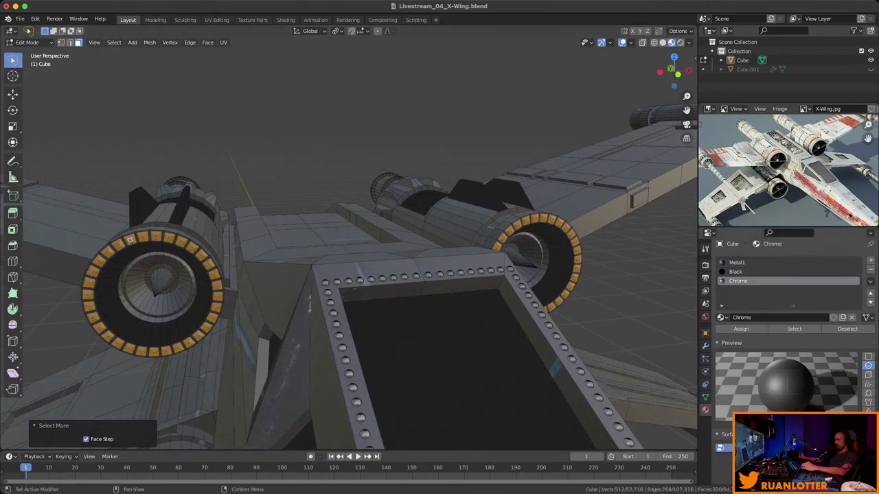
middle_click_drag(349, 274, 412, 261)
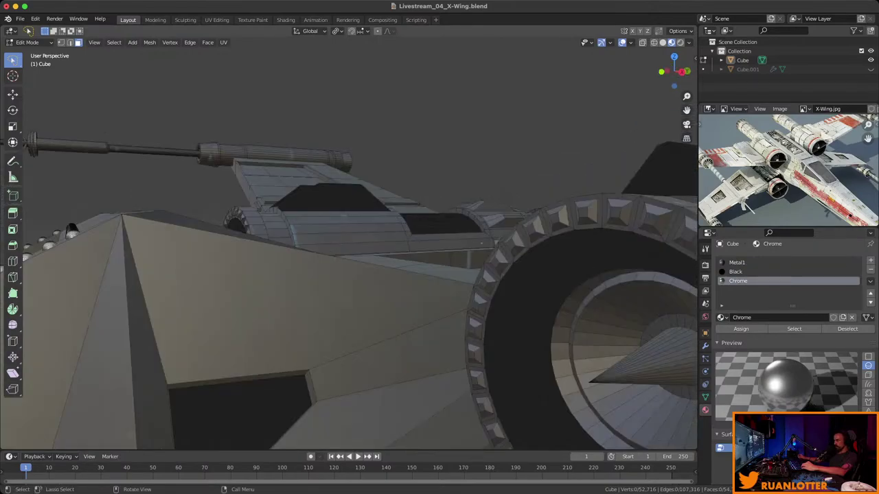
Clear the ring studs and select the engine's intake cone faces.
key("ctrl+l")
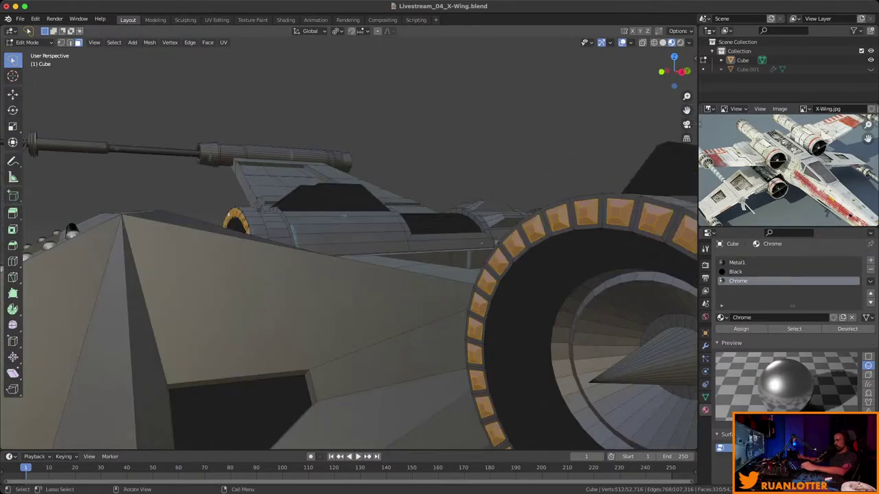
key("ctrl+z")
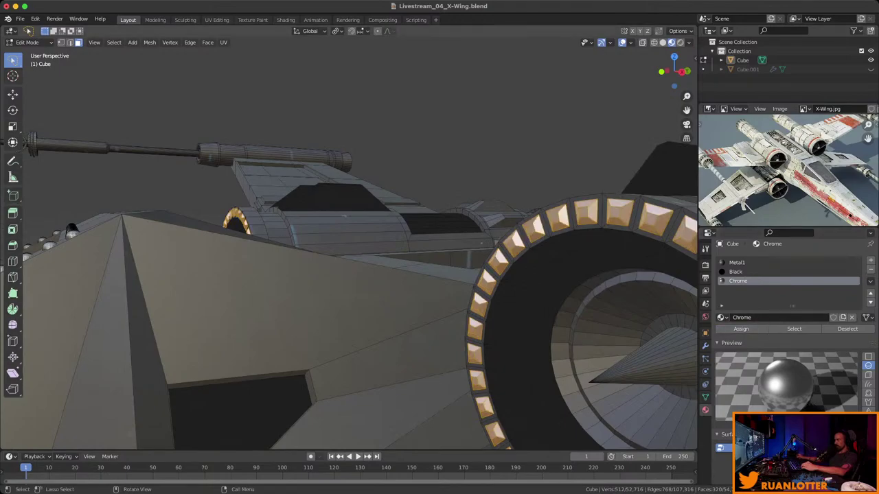
middle_click_drag(371, 268, 532, 261)
left_click(501, 303)
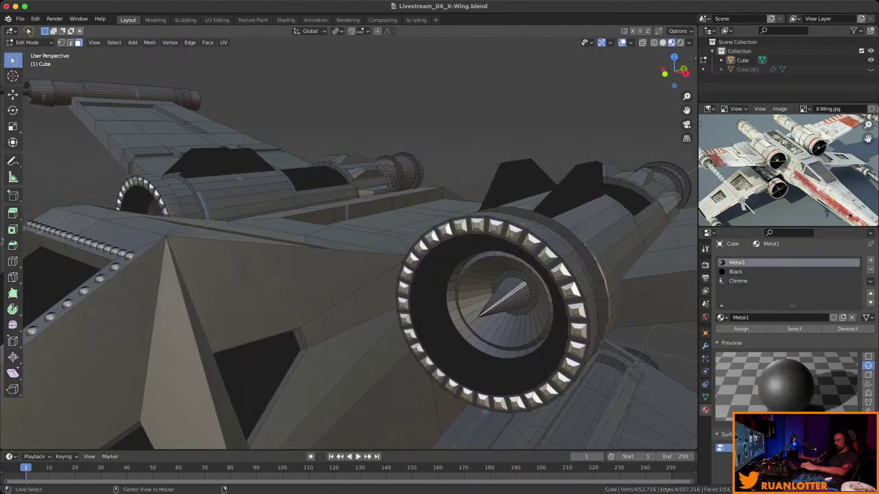
left_click(501, 302, "alt")
middle_click_drag(501, 303, 446, 251)
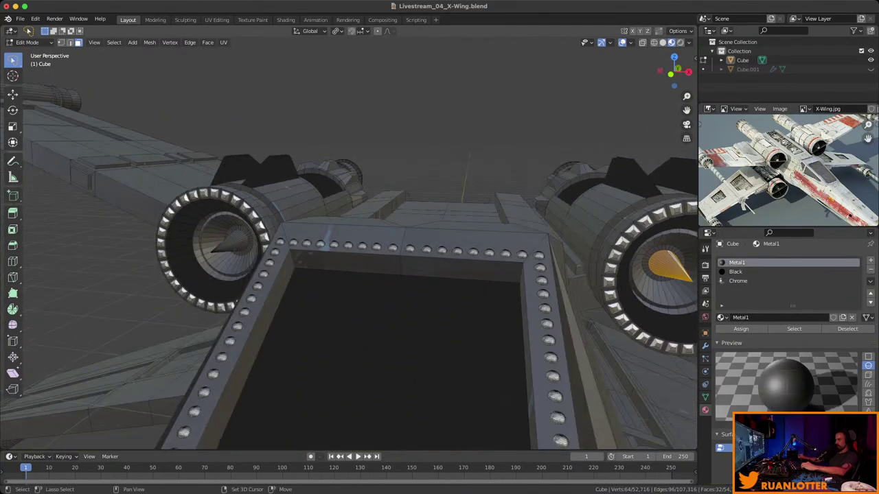
scroll(384, 268, "down", 4)
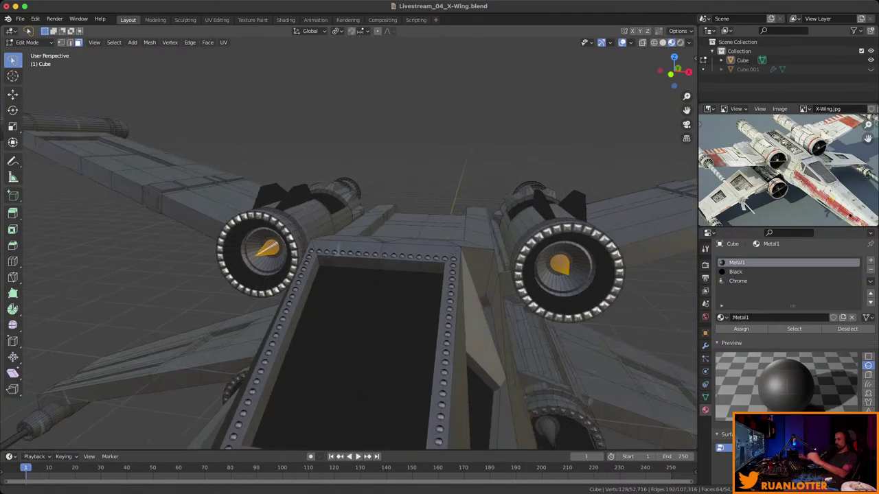
mouse_move(385, 268)
middle_mouse_down()
mouse_move(426, 247)
mouse_move(388, 266)
middle_mouse_up()
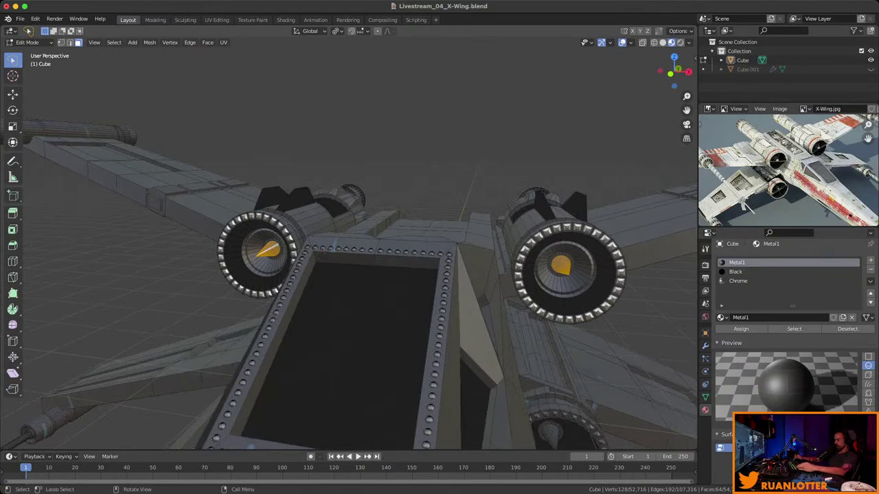
Grow the intake selection three rings, assign Chrome, and deselect all.
key("ctrl+KP_Add")
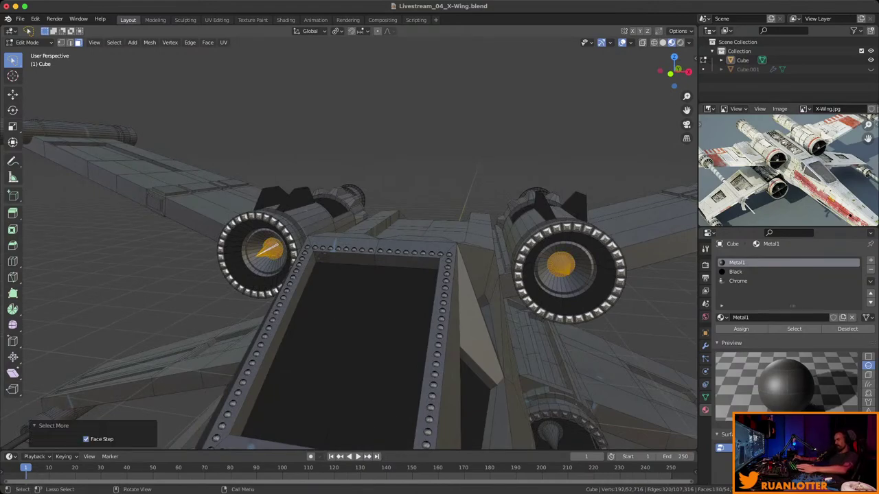
key("ctrl+KP_Add")
key("ctrl+KP_Add")
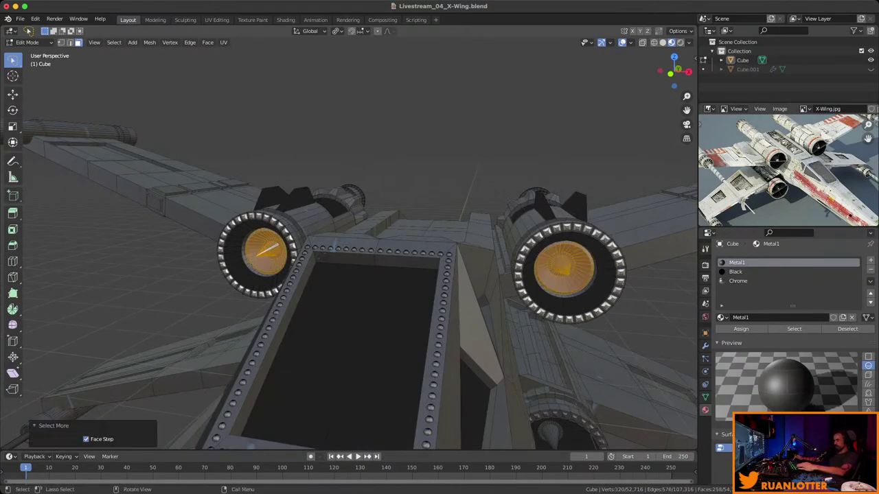
key("ctrl+KP_Add")
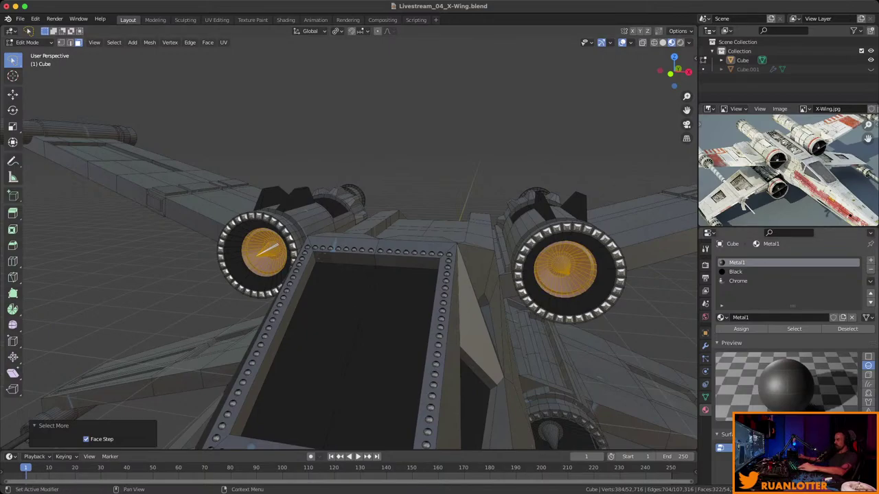
left_click(738, 280)
left_click(741, 329)
key("alt+a")
middle_click_drag(343, 206, 449, 302)
Save the file and begin selecting the recessed panel and strip faces on the engine.
left_click(440, 305)
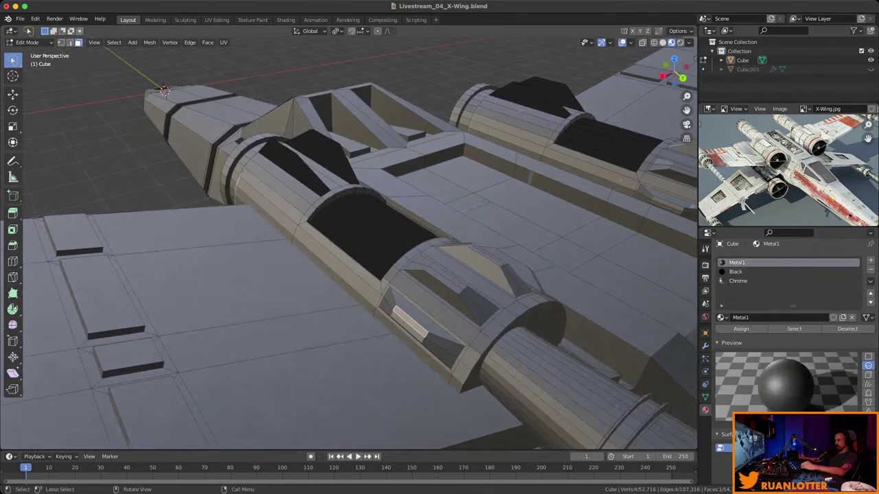
left_click(443, 281)
key("ctrl+s")
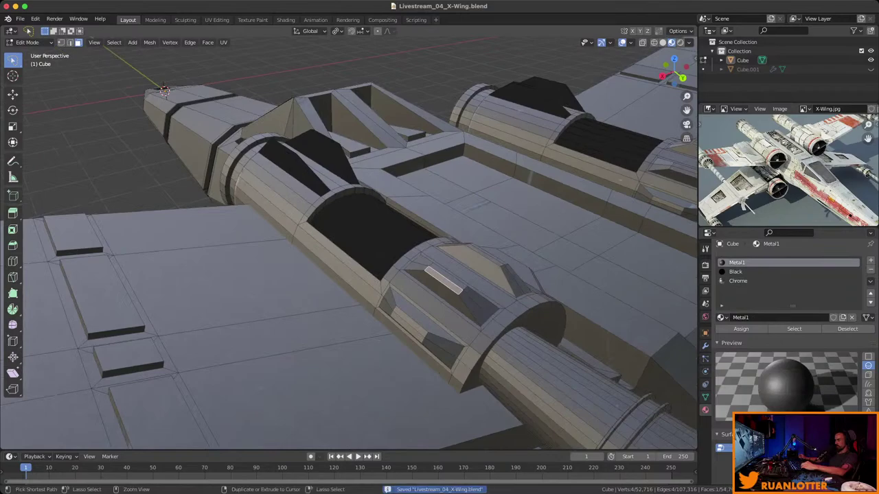
middle_click_drag(443, 281, 416, 269)
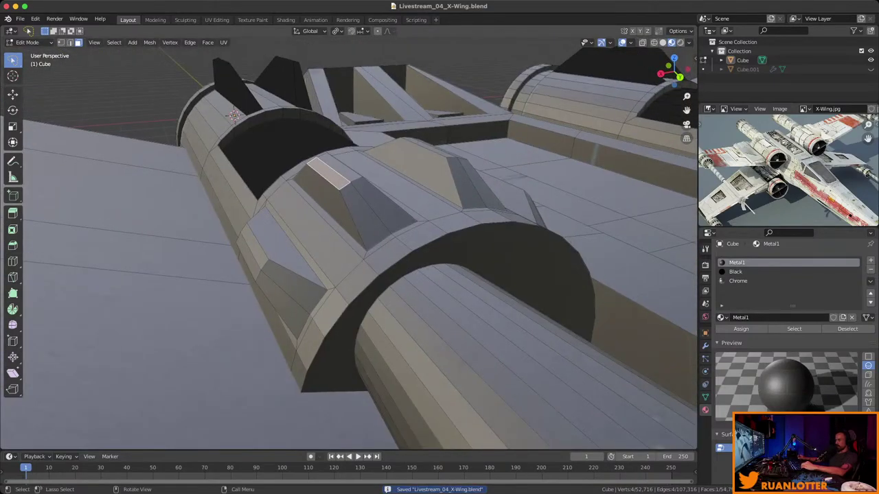
left_click(256, 257, "ctrl")
middle_click_drag(257, 256, 384, 213)
left_click(312, 297)
left_click(404, 197, "shift")
left_click(573, 250, "shift")
Add the remaining engine side, intake and panel faces to the selection.
middle_click_drag(573, 250, 332, 271)
left_click(447, 287, "shift")
middle_click_drag(446, 287, 405, 271)
left_click(491, 343, "shift")
middle_click_drag(491, 343, 371, 344)
left_click(369, 347, "shift")
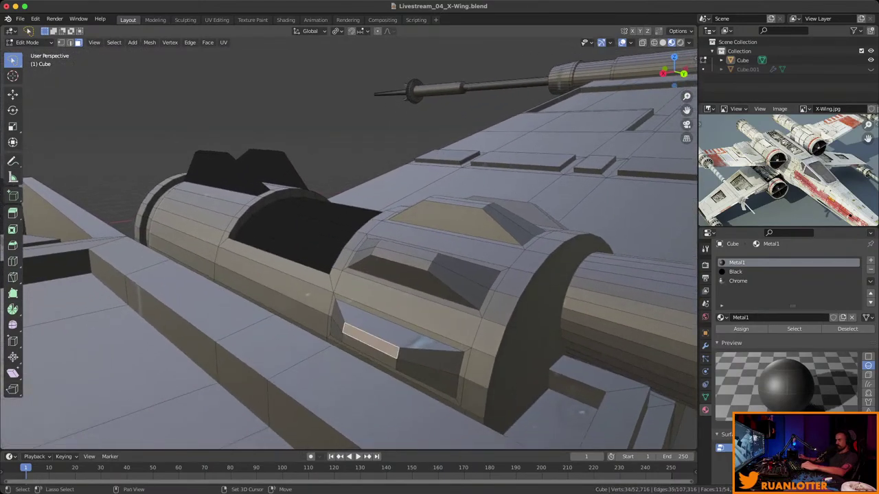
left_click(398, 257, "shift")
middle_click_drag(398, 258, 364, 275)
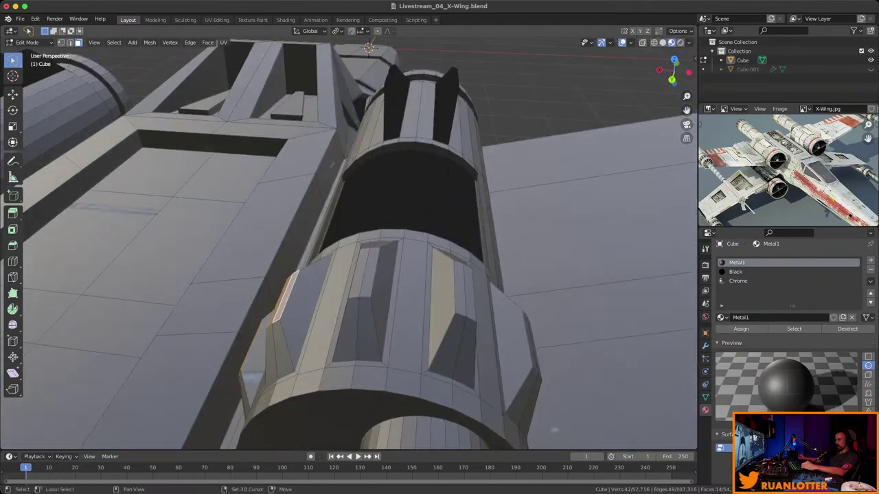
left_click(360, 275, "shift")
left_click(460, 289, "shift")
middle_click_drag(460, 289, 419, 268)
left_click(310, 309, "shift")
middle_click_drag(310, 309, 155, 162)
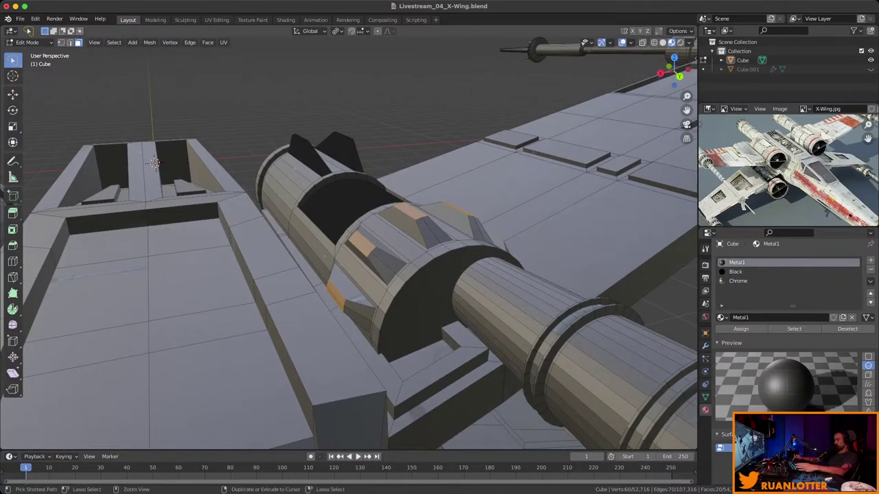
Grow the cowling panel selection, make Chrome the active material, and clear the selection.
key("ctrl+KP_Add")
middle_click_drag(349, 243, 384, 227)
scroll(348, 243, "down", 2)
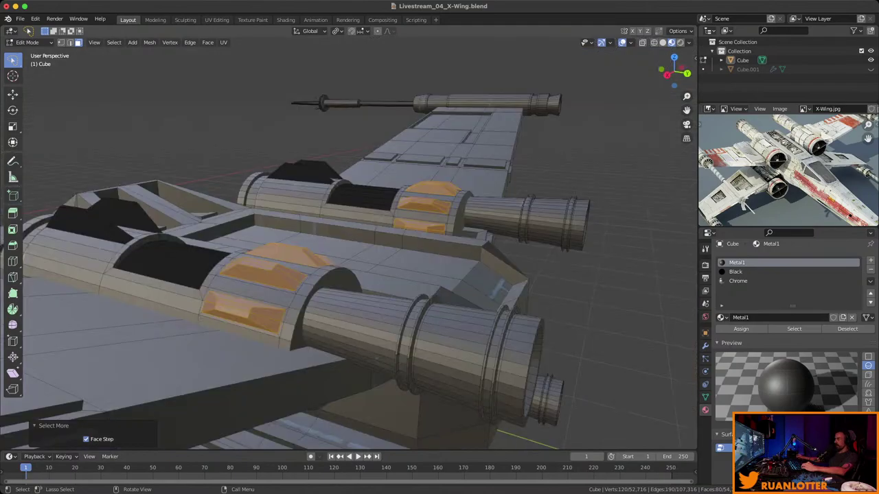
left_click(738, 281)
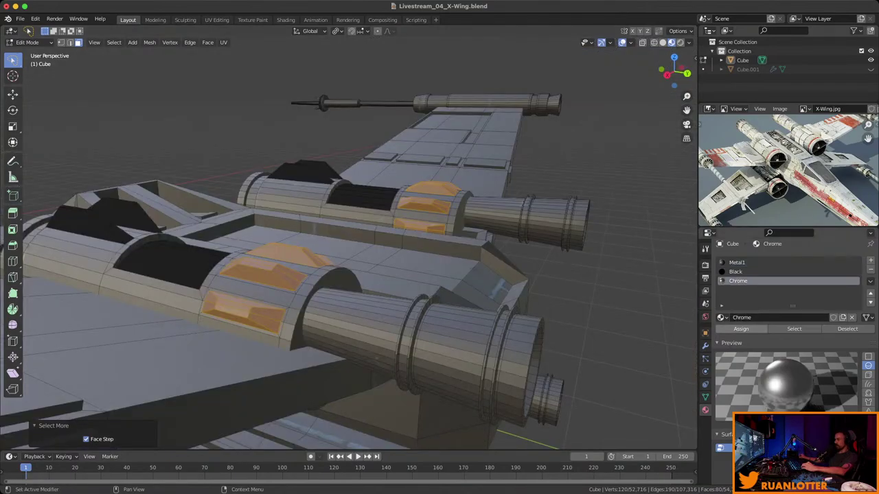
key("alt+a")
middle_click_drag(349, 243, 385, 227)
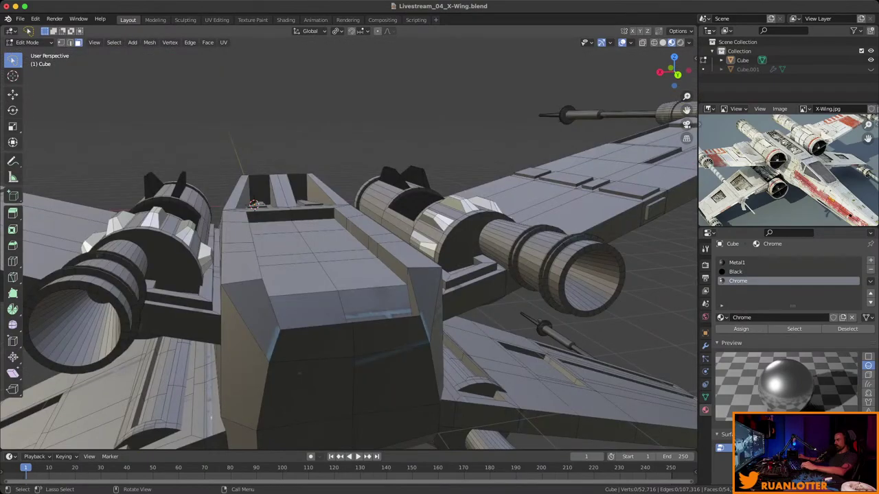
Make the grown inner face rings of the two upper engine nozzles chrome.
left_click(737, 262)
left_click(590, 279, "alt")
mouse_move(590, 278)
middle_mouse_down()
mouse_move(604, 275)
mouse_move(583, 278)
middle_mouse_up()
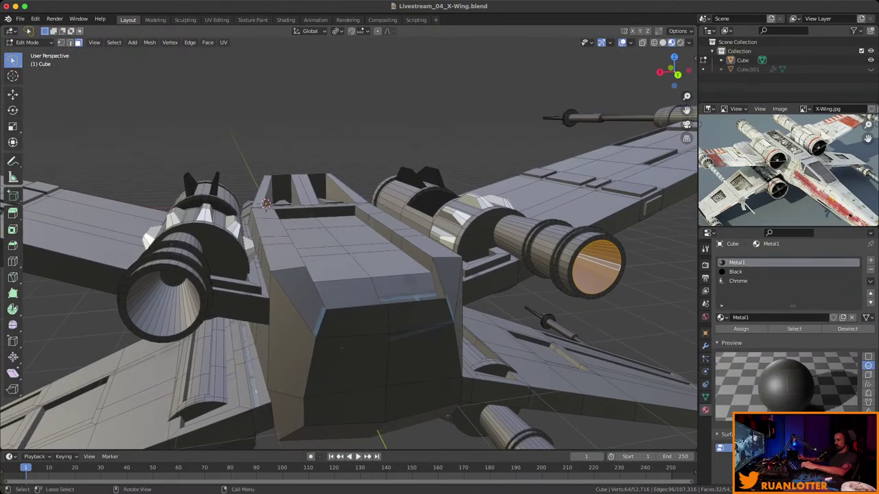
left_click(164, 295, "alt+shift")
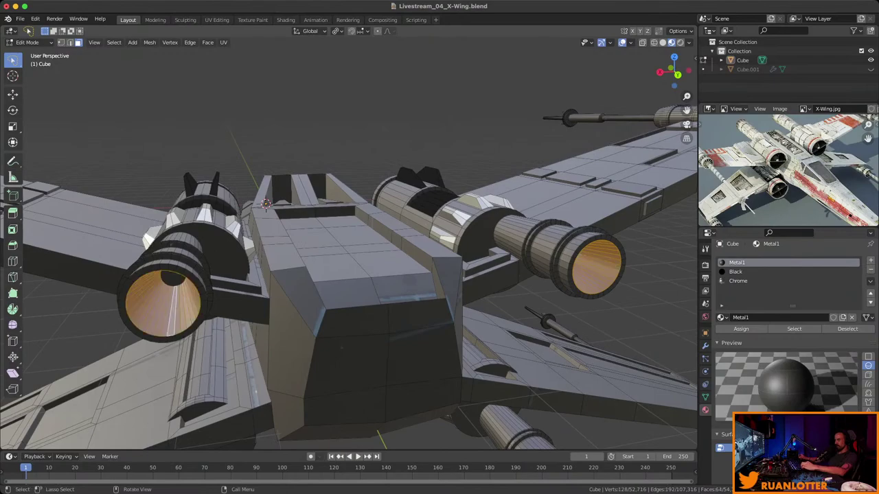
middle_click_drag(165, 295, 179, 285)
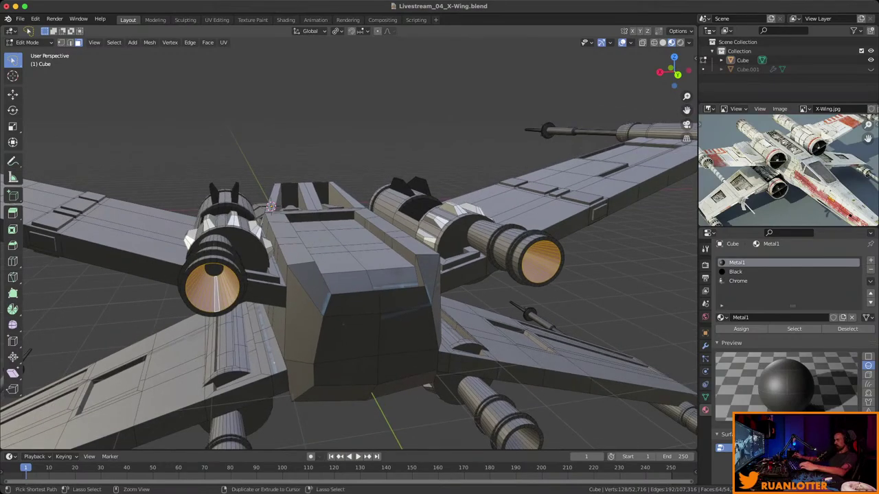
key("ctrl+KP_Add")
left_click(738, 281)
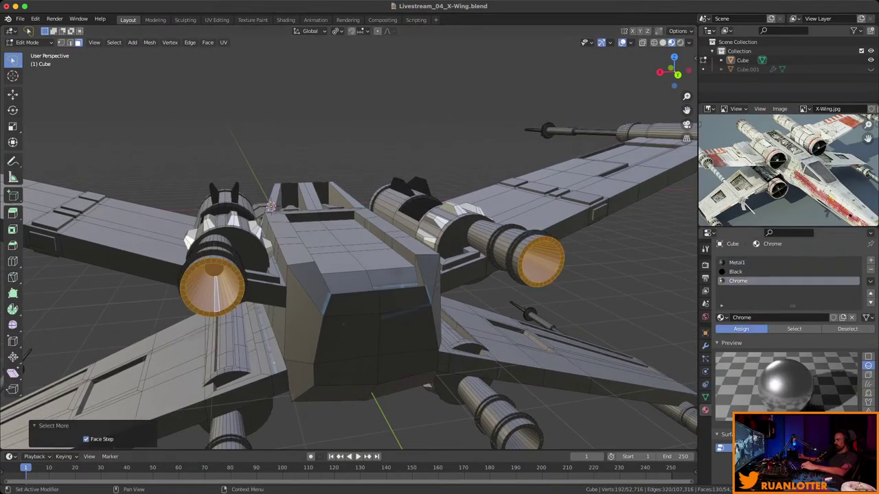
left_click(741, 329)
key("alt+a")
Assign Chrome to the grown inner rings of the two lower engine nozzles.
middle_click_drag(343, 289, 384, 206)
left_click(534, 316)
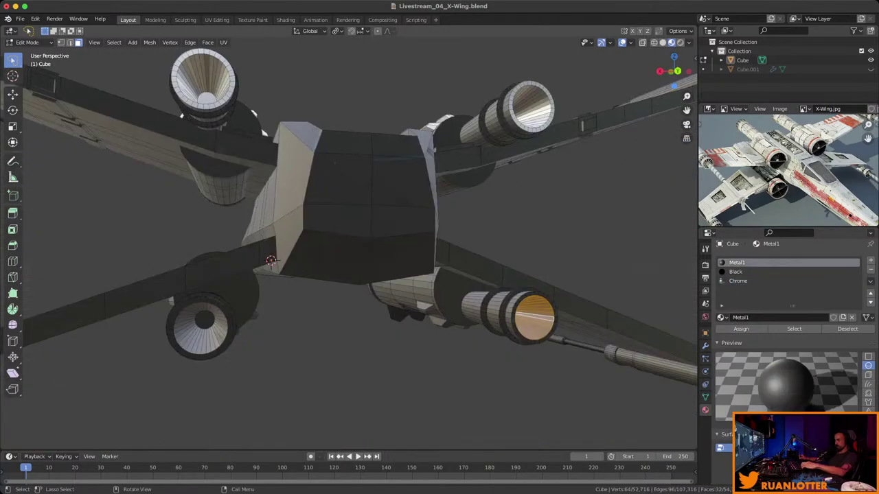
left_click(196, 336, "shift")
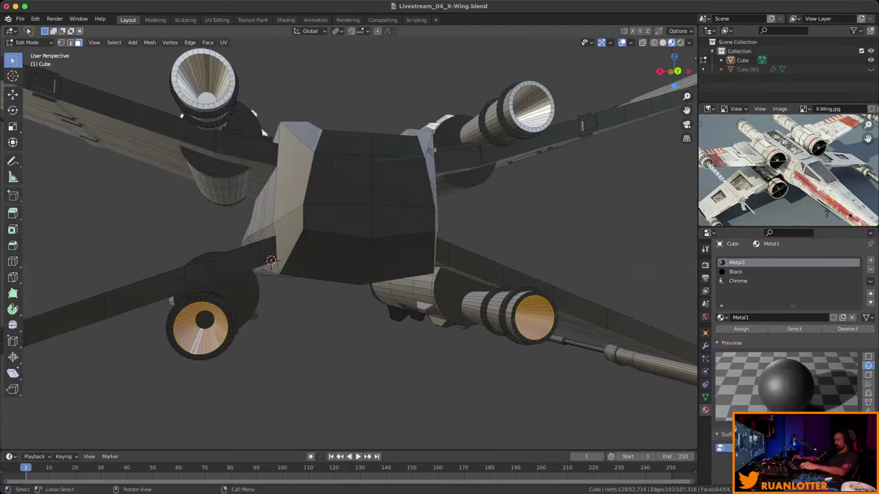
key("ctrl+KP_Add")
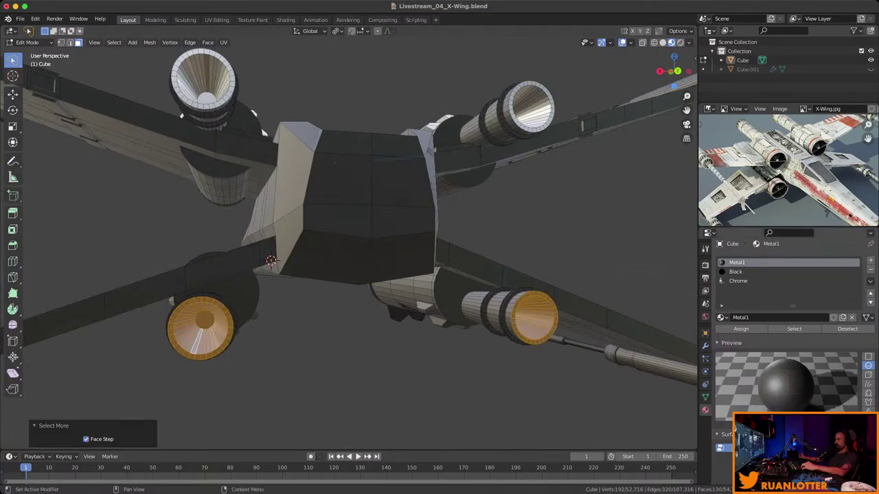
left_click(738, 280)
left_click(740, 329)
key("alt+a")
middle_click_drag(343, 240, 398, 230)
scroll(343, 240, "down", 4)
middle_click_drag(783, 171, 795, 166)
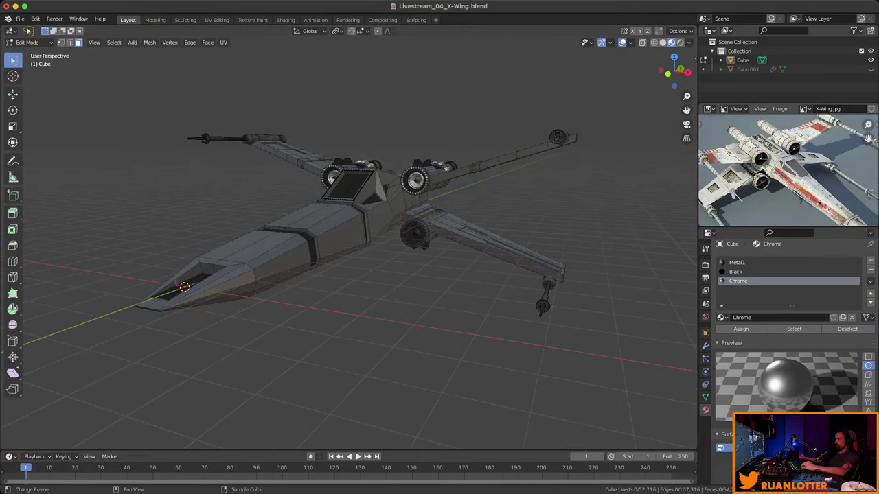
Orbit around the whole X-Wing to review the finished materials.
middle_click_drag(343, 240, 505, 247)
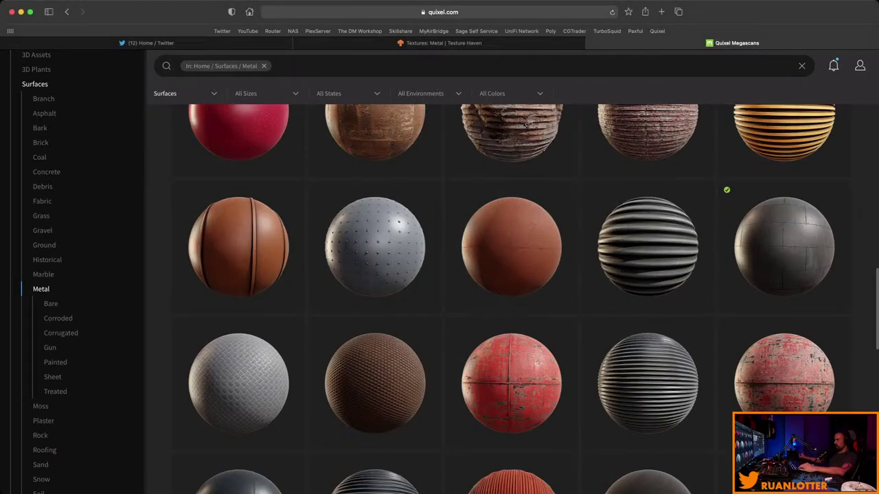
Find Rusty Metal Sheet 2x2 M in the Metal grid and open its download settings.
scroll(784, 288, "down", 3)
scroll(511, 220, "down", 5)
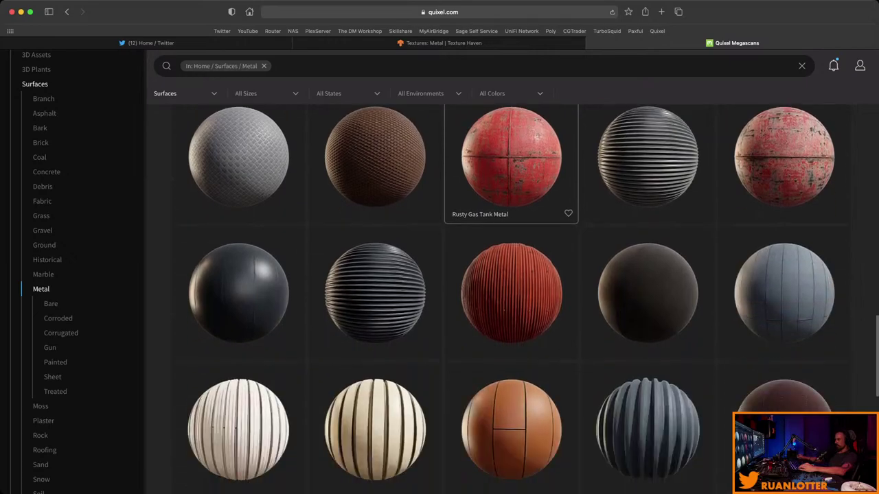
scroll(439, 230, "down", 6)
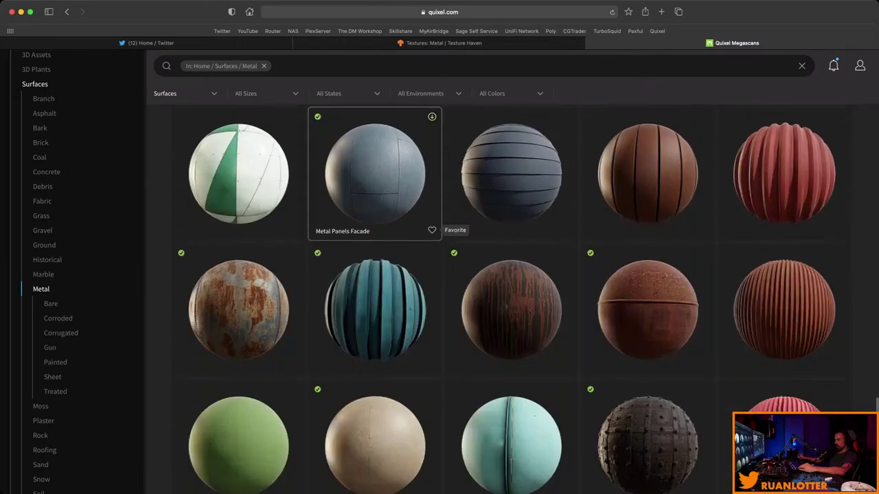
scroll(374, 302, "down", 2)
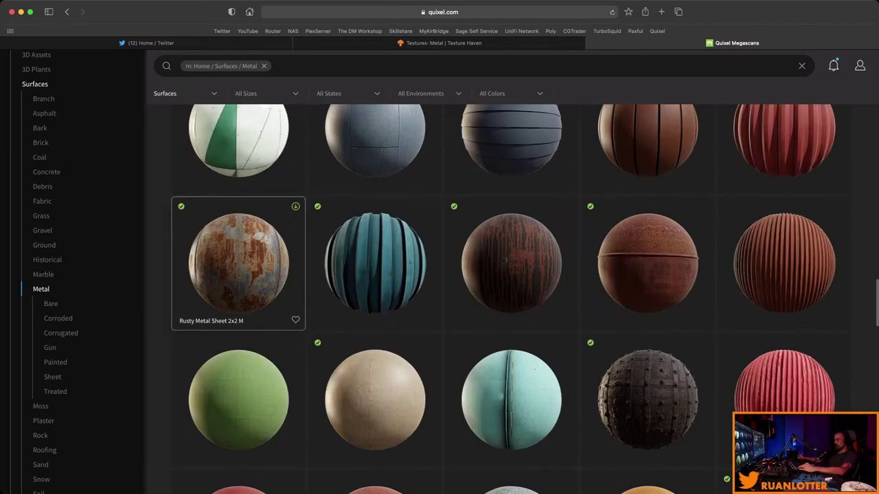
left_click(238, 263)
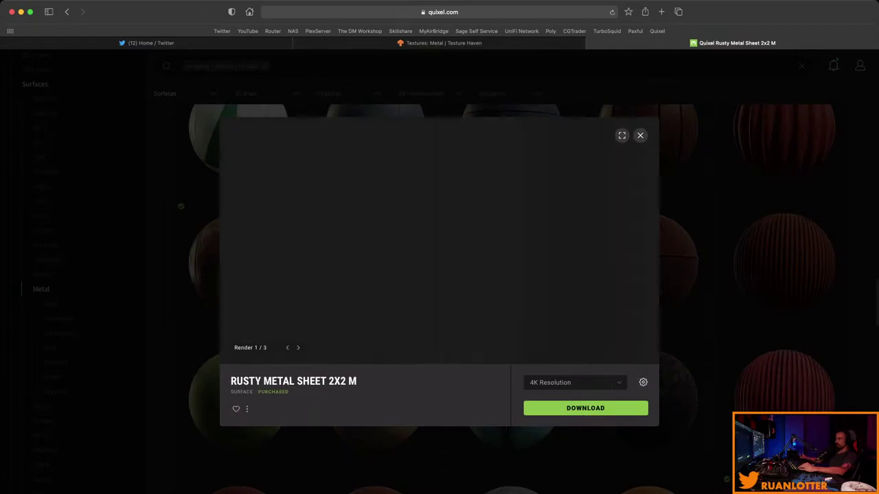
left_click(643, 383)
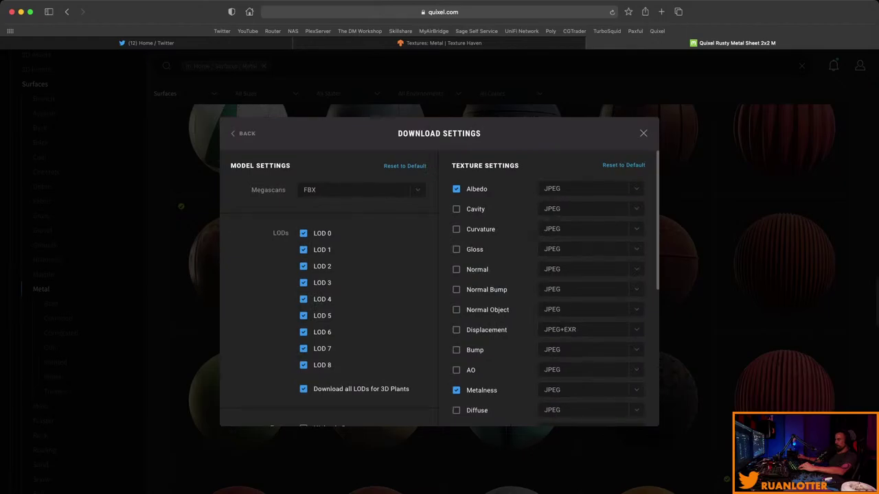
Review the Albedo and Metalness JPEG download settings, then close them.
scroll(439, 289, "down", 3)
scroll(439, 289, "up", 1)
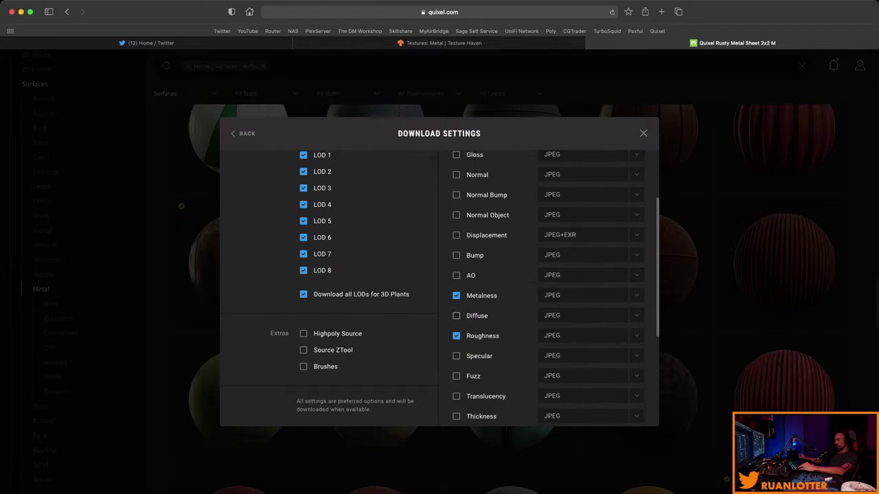
scroll(440, 288, "up", 1)
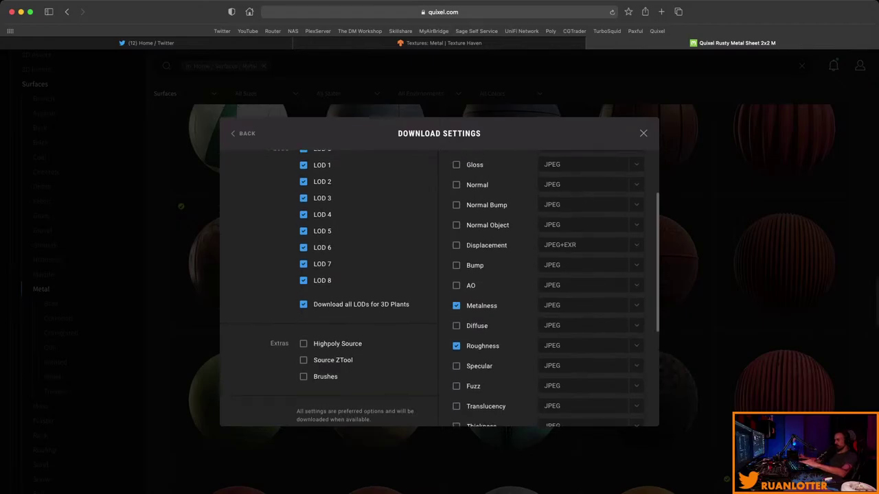
scroll(439, 289, "up", 3)
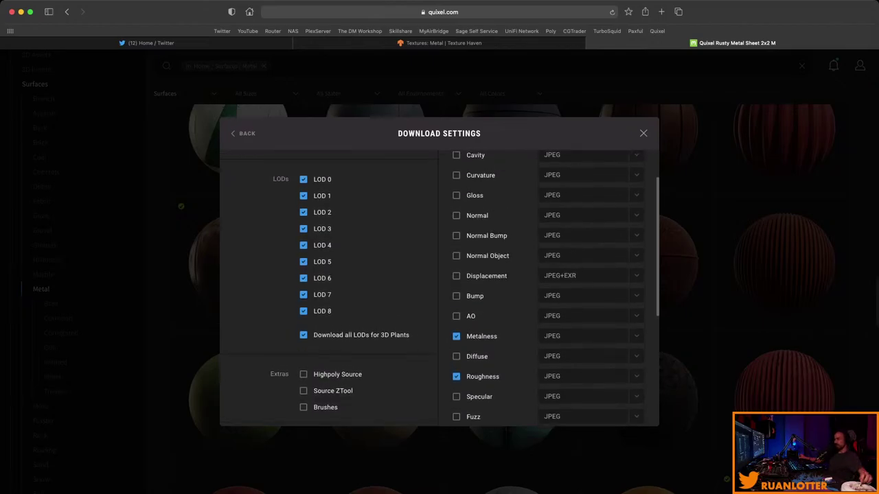
scroll(440, 288, "up", 2)
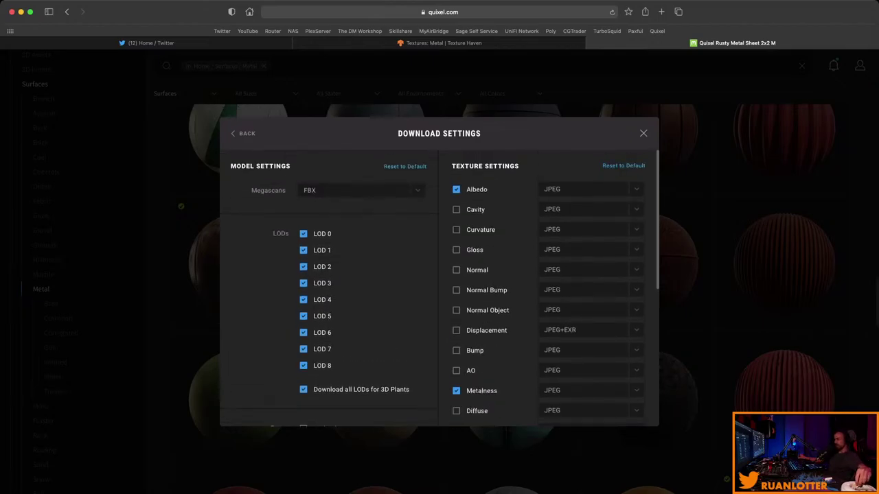
scroll(439, 288, "down", 5)
scroll(439, 289, "down", 3)
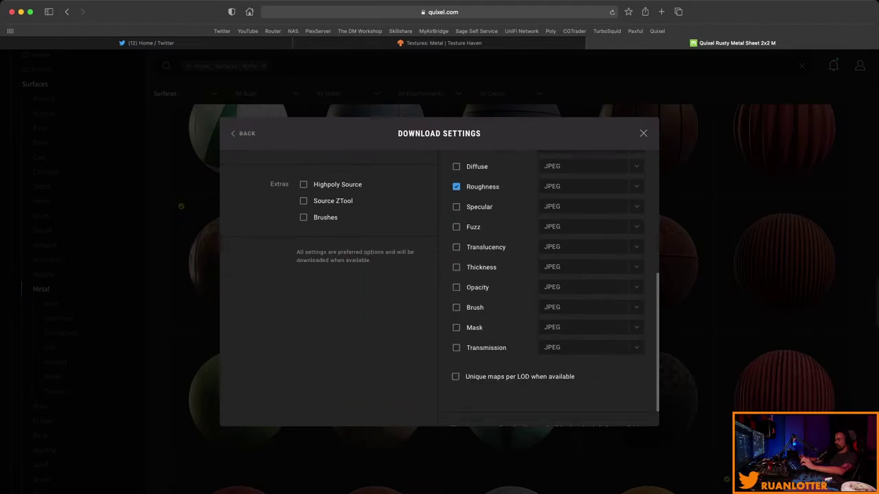
scroll(440, 288, "up", 6)
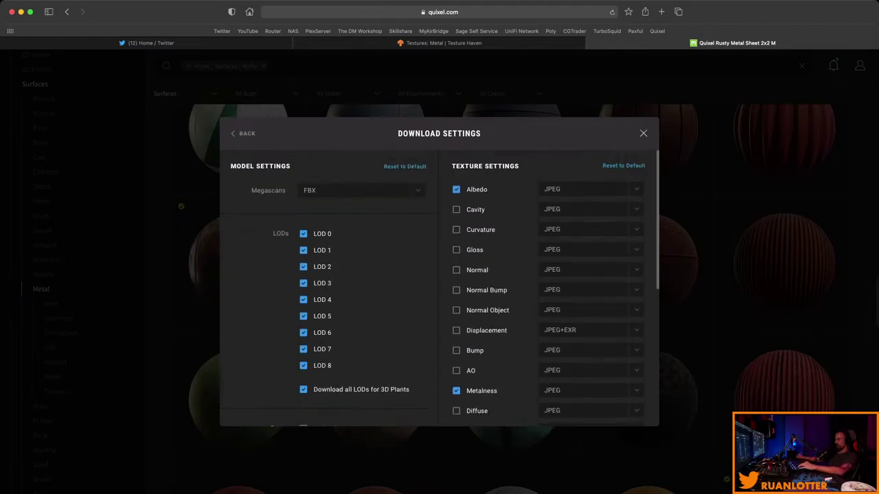
key("Escape")
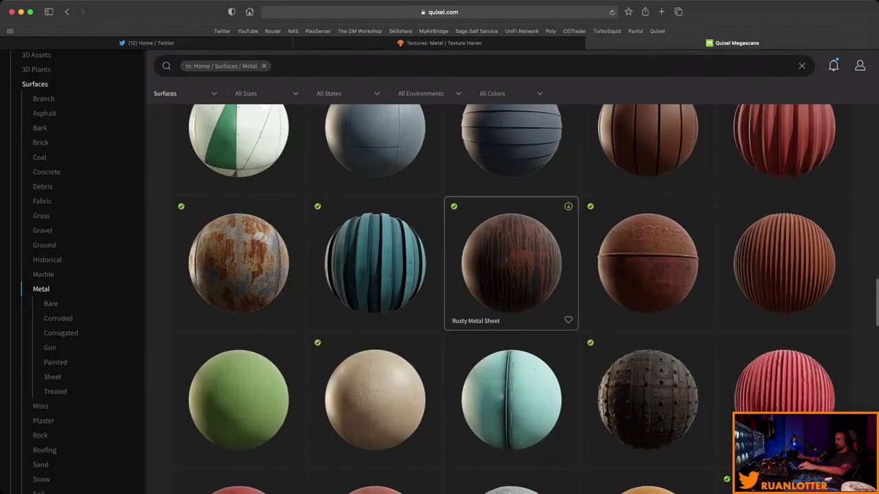
Get Rusty Metal Sheet 2x2 M at 4K and switch back to Blender.
scroll(512, 398, "down", 3)
scroll(480, 274, "down", 9)
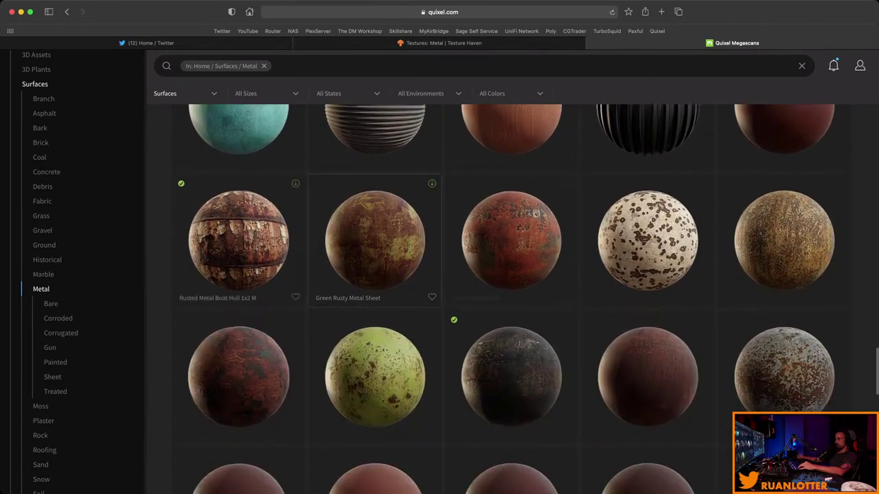
scroll(375, 240, "up", 5)
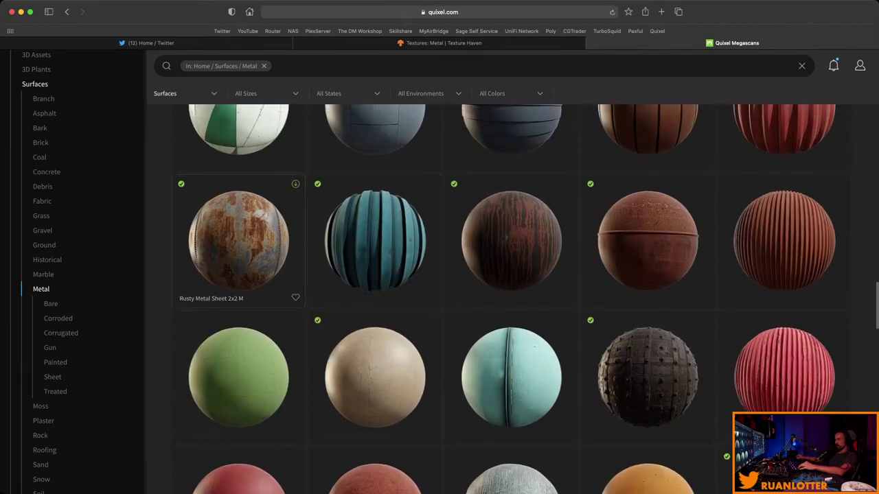
left_click(240, 226)
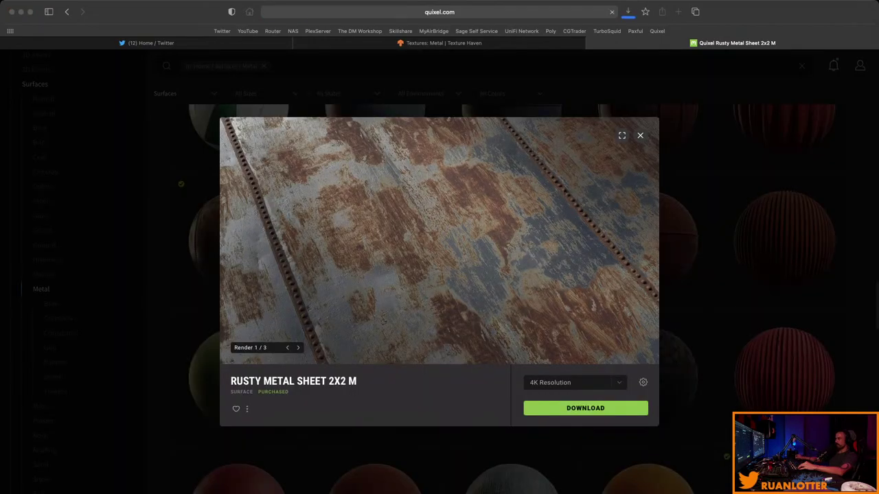
key("super+Tab")
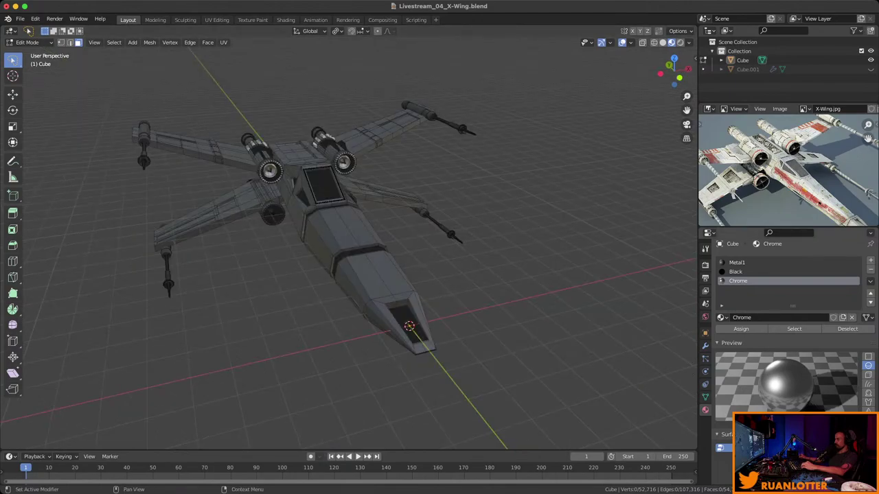
Add a new material slot with a new material named Rusty.
left_click(871, 260)
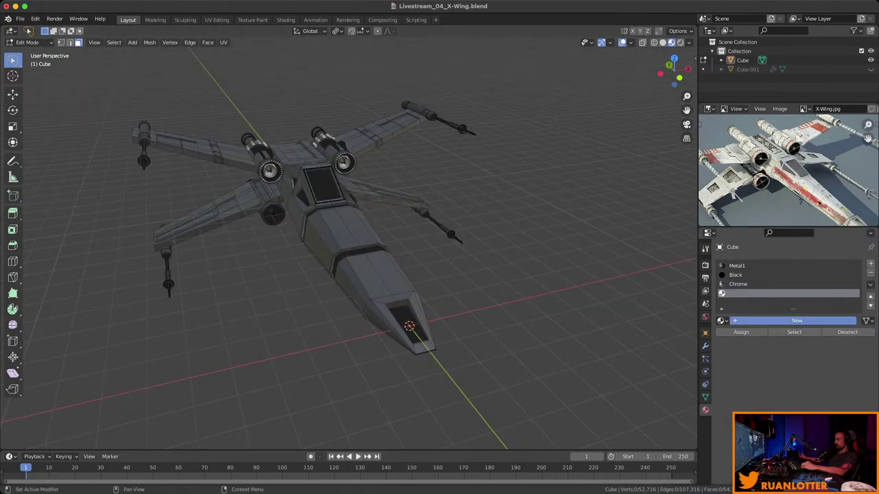
left_click(775, 321)
double_click(748, 321)
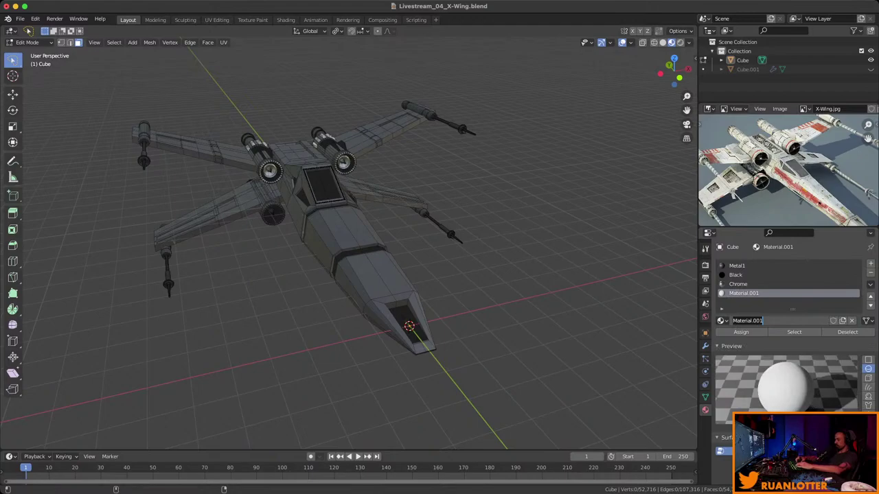
type("Rusty")
key("Return")
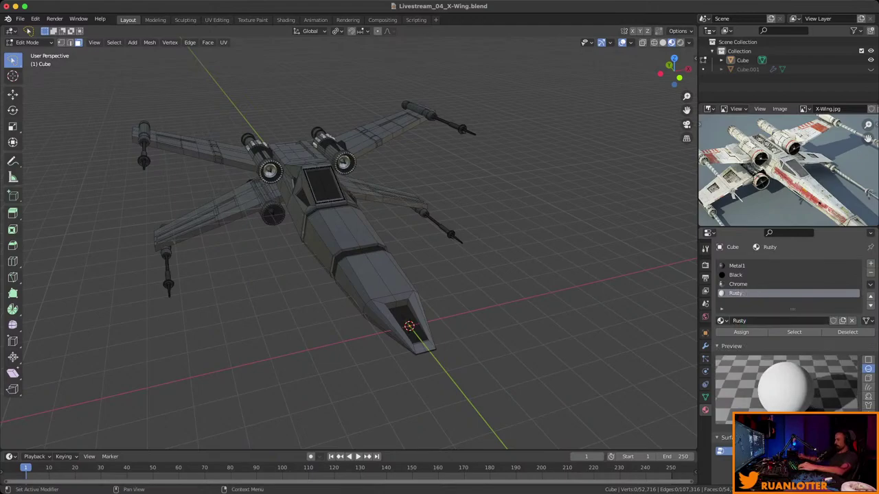
Drive Rusty's Base Color with an Image Texture of the rusty albedo map.
scroll(790, 330, "down", 5)
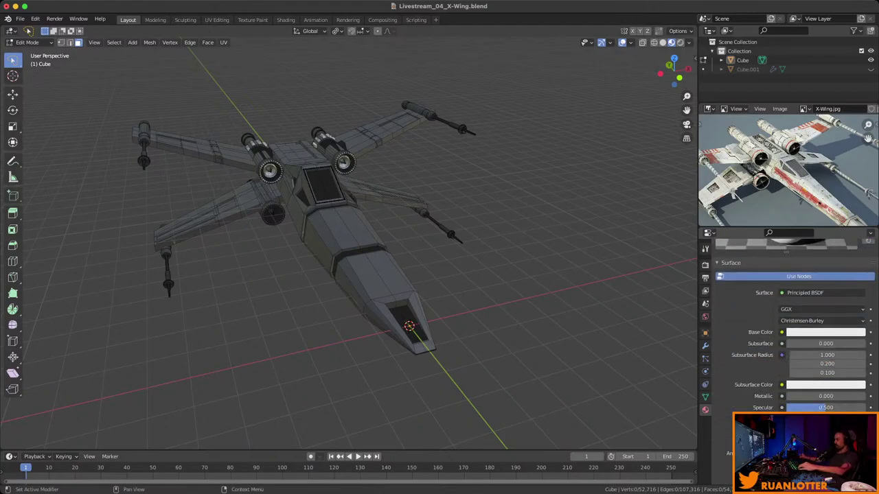
left_click(781, 333)
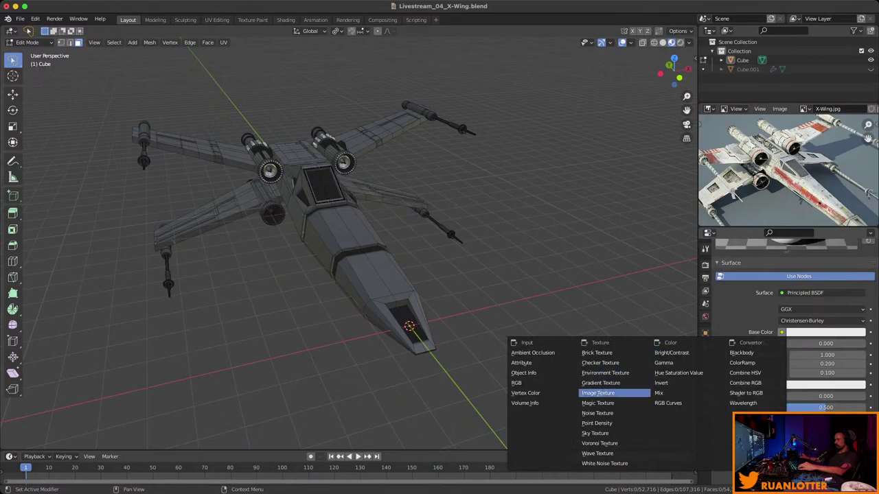
left_click(597, 393)
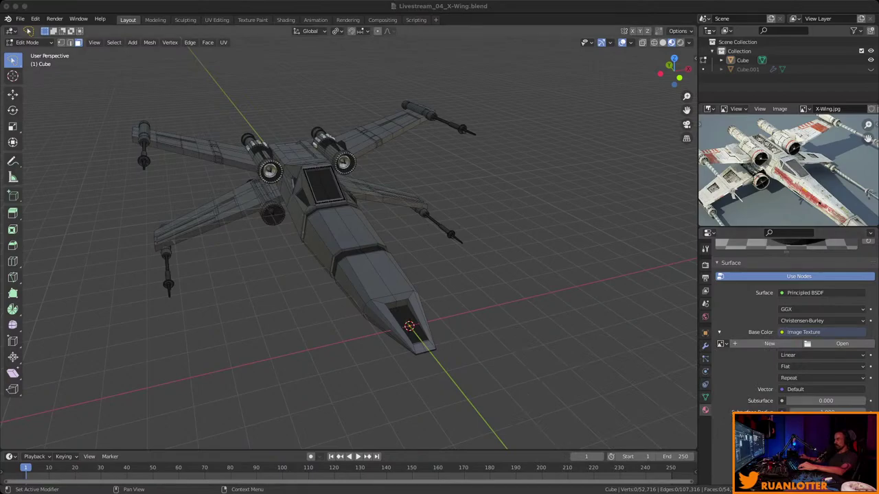
scroll(790, 323, "up", 5)
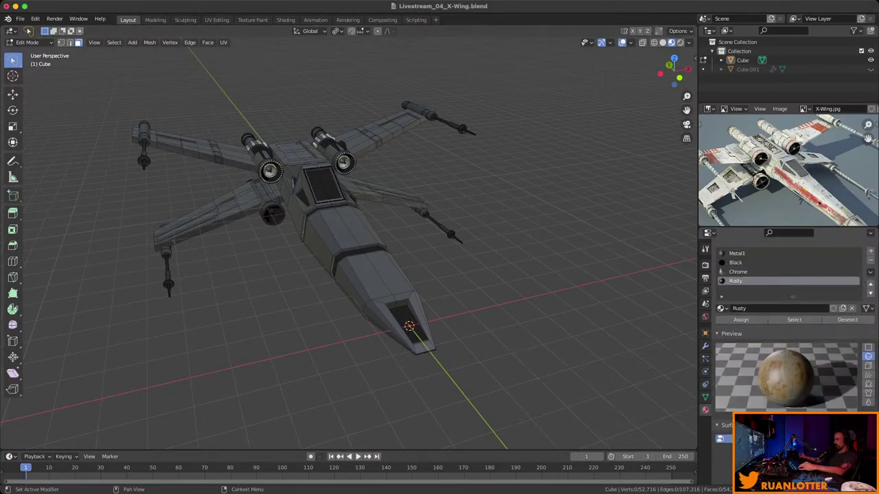
Back in Edit Mode, select the nose's top and side faces.
scroll(789, 323, "up", 1)
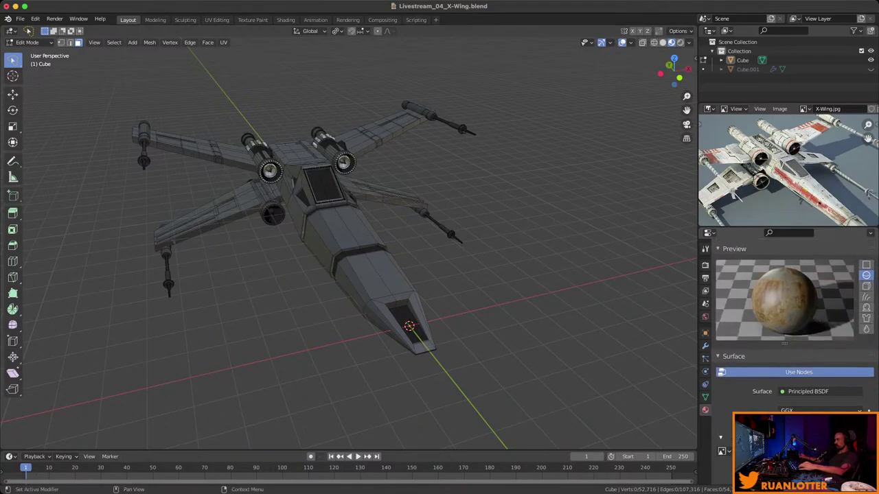
middle_click_drag(343, 240, 329, 226)
key("Tab")
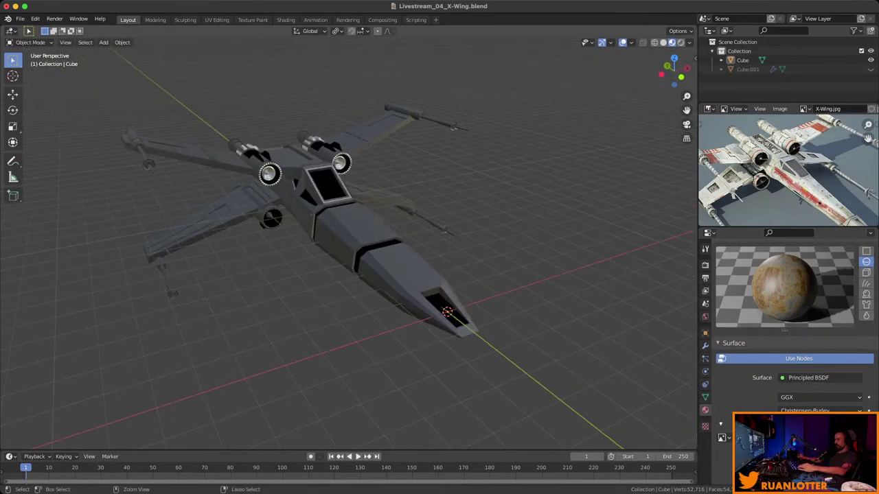
key("Tab")
scroll(343, 240, "up", 6)
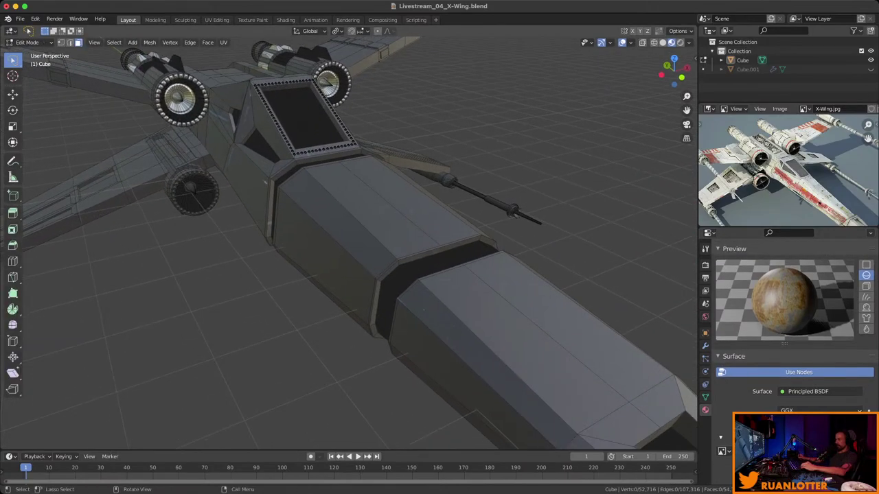
scroll(343, 241, "down", 6)
middle_click_drag(344, 241, 337, 158)
left_click(406, 130)
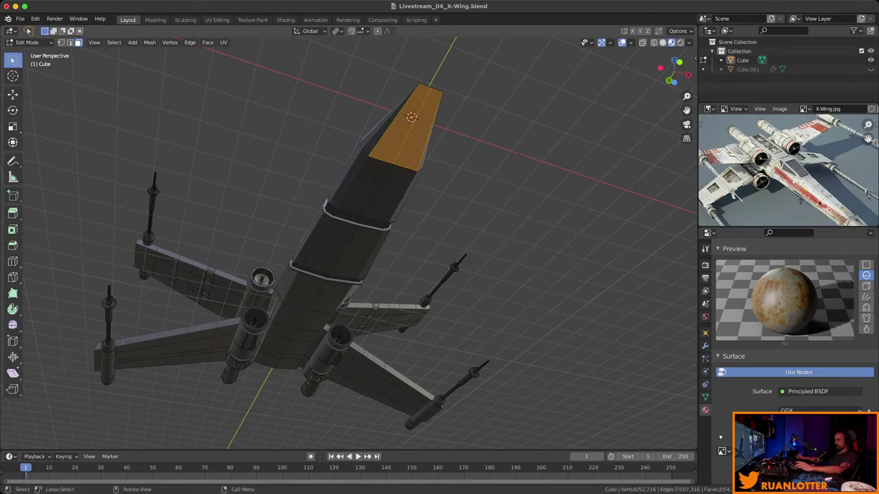
key("w")
left_click(406, 138, "shift")
left_click(402, 144, "shift")
middle_click_drag(403, 144, 421, 139, "shift")
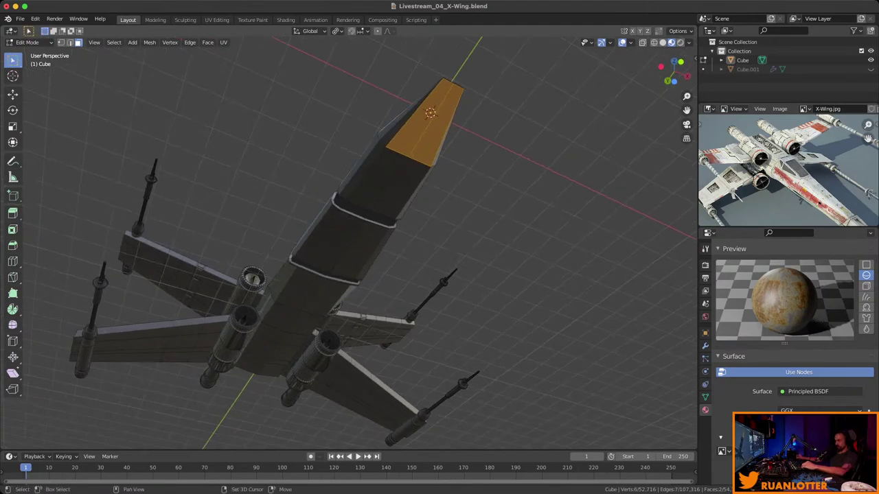
left_click(378, 180, "shift")
mouse_move(378, 180)
middle_mouse_down()
mouse_move(474, 173)
mouse_move(384, 168)
middle_mouse_up()
Extend the selection along the lower fuselage strip to the nose, fine-tuning its growth.
left_click(181, 155, "ctrl")
middle_click_drag(181, 155, 248, 159)
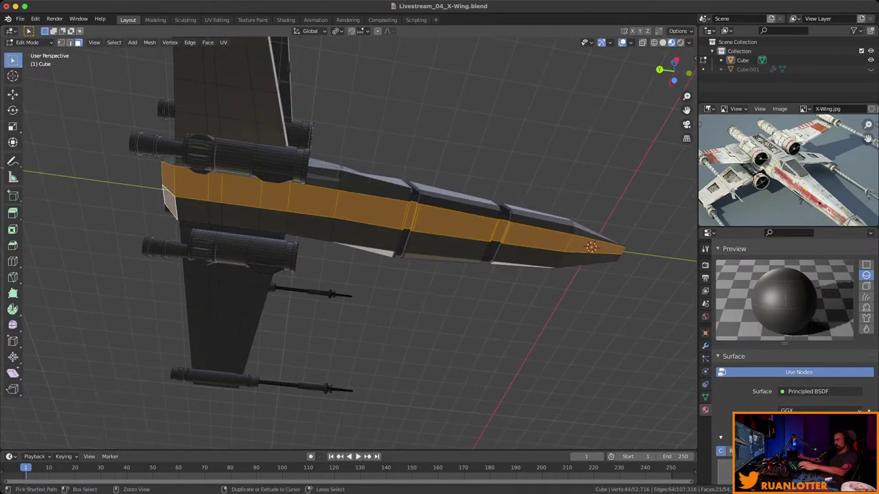
left_click(597, 247, "ctrl")
middle_click_drag(598, 248, 408, 320)
key("ctrl+KP_Add")
scroll(433, 306, "up", 6)
key("ctrl+z")
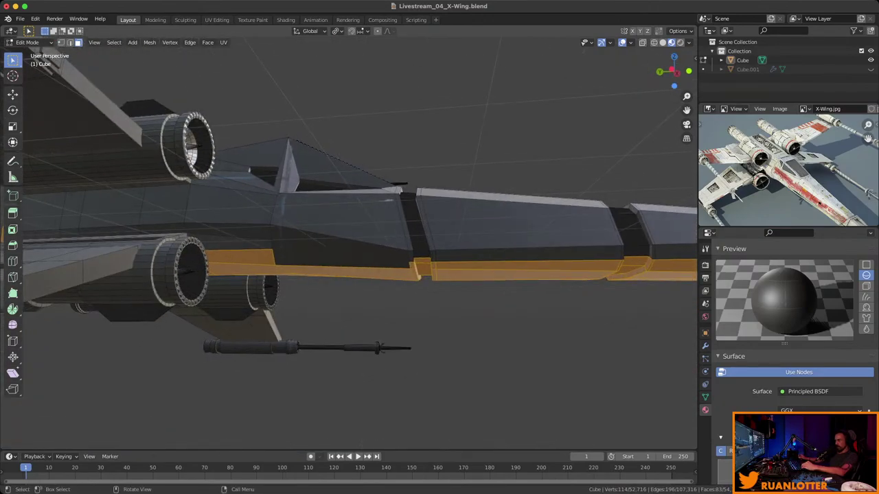
left_click(340, 244, "shift")
mouse_move(340, 244)
middle_mouse_down()
mouse_move(329, 248)
mouse_move(357, 206)
mouse_move(336, 234)
middle_mouse_up()
key("ctrl+z")
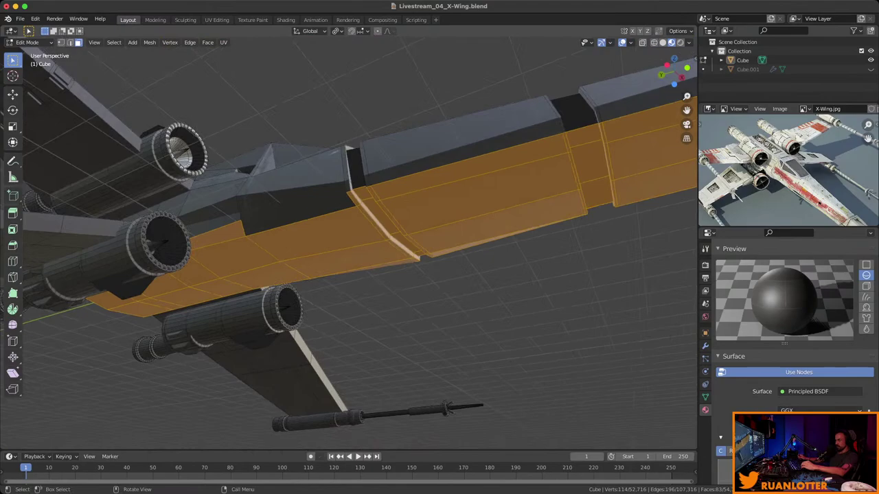
key("ctrl+shift+z")
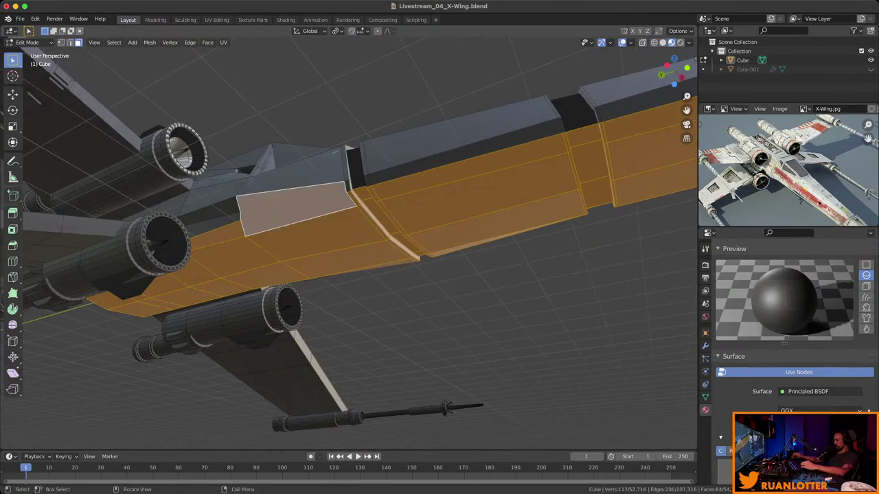
key("ctrl+KP_Add")
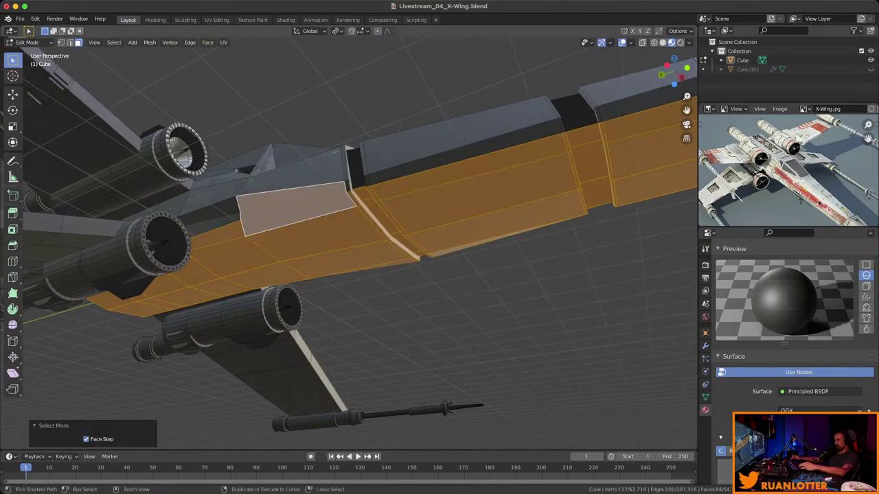
key("ctrl+KP_Subtract")
middle_click_drag(344, 233, 357, 219)
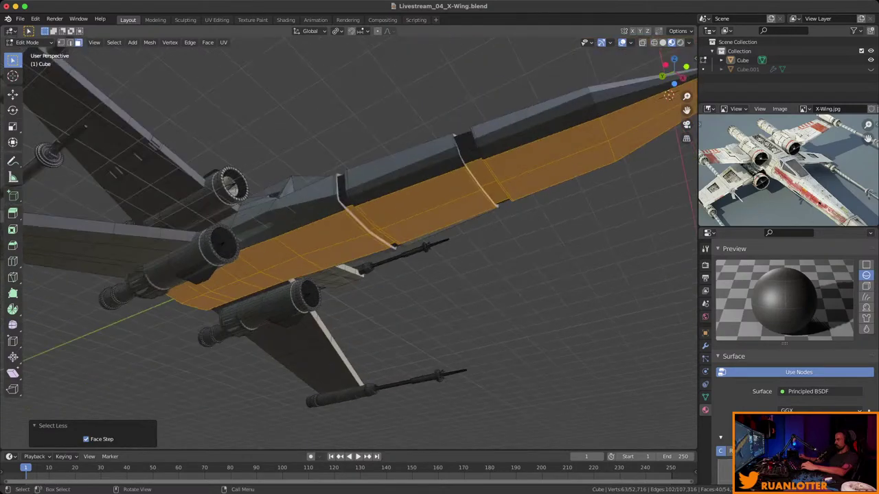
Assign the Rusty material to the selected lower fuselage faces.
scroll(790, 309, "up", 4)
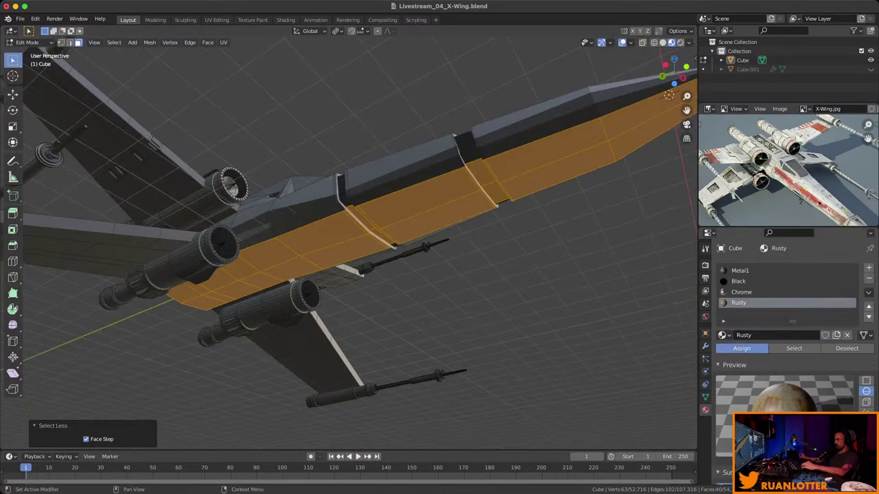
left_click(741, 348)
left_click(847, 348)
middle_click_drag(412, 275, 426, 267)
middle_click_drag(343, 241, 505, 249)
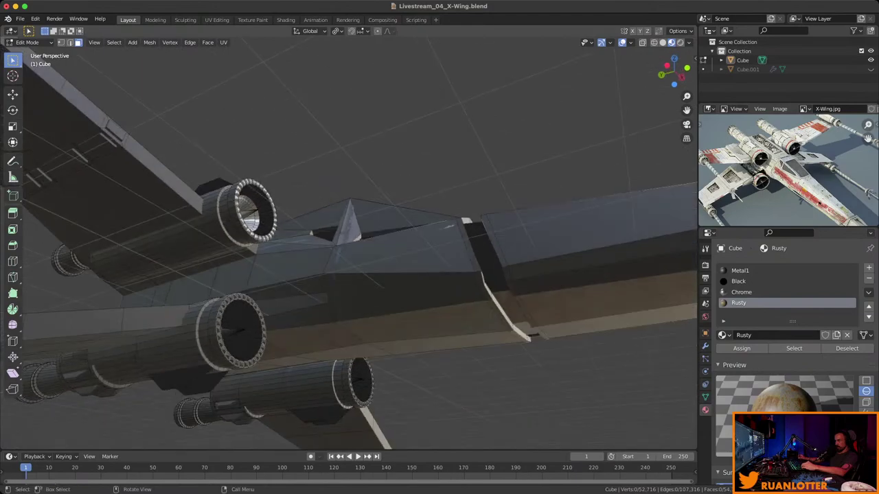
Select a fuselage side face and frame it in the view.
left_click(401, 268)
middle_click_drag(402, 268, 357, 220)
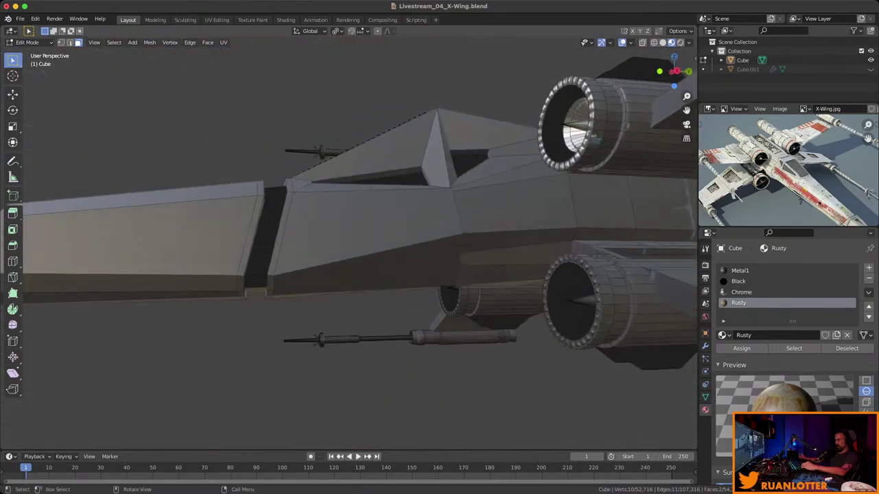
key("KP_Decimal")
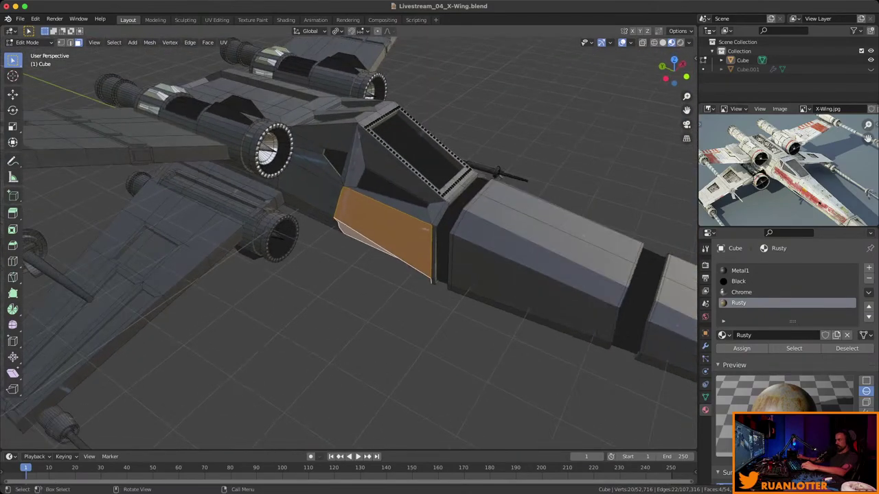
mouse_move(343, 240)
middle_mouse_down("shift")
mouse_move(371, 220)
mouse_move(412, 227)
mouse_move(384, 192)
mouse_move(343, 227)
mouse_move(357, 233)
middle_mouse_up("shift")
middle_click_drag(412, 274, 447, 251)
Select the triangular, wall and slanted cockpit box faces and assign them Rusty.
left_click(509, 302, "shift")
left_click(426, 178, "shift")
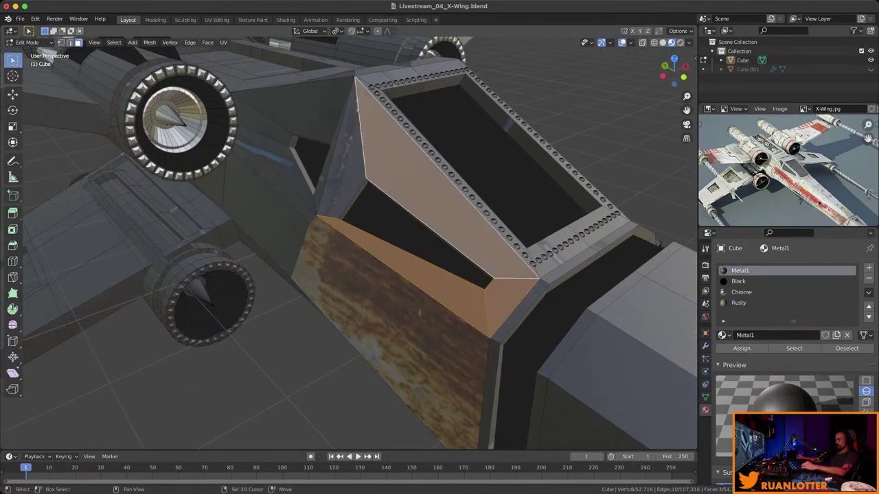
left_click(340, 151, "ctrl")
middle_click_drag(384, 227, 426, 193)
middle_click_drag(412, 227, 371, 240)
left_click(455, 227, "shift")
left_click(384, 254, "shift")
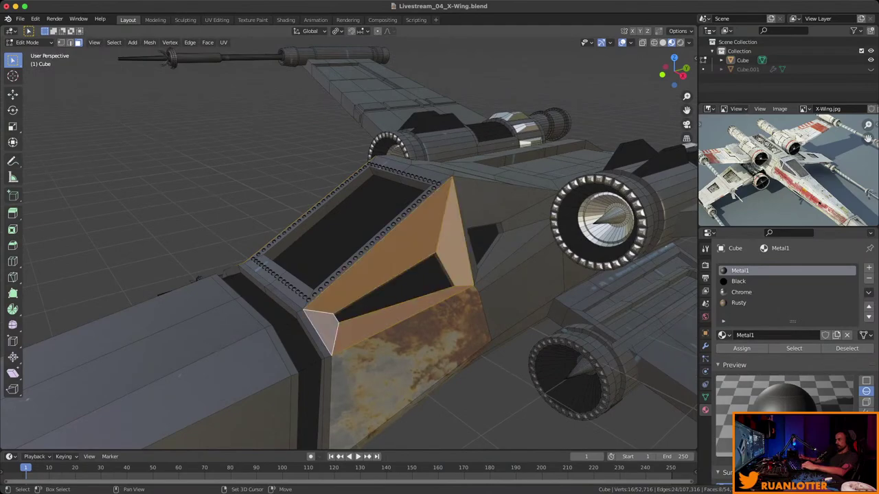
middle_click_drag(343, 274, 392, 260)
left_click(738, 303)
left_click(742, 348)
Select the cockpit's inner, left, bottom, right and top rim faces.
scroll(391, 261, "up", 2)
left_click(391, 282)
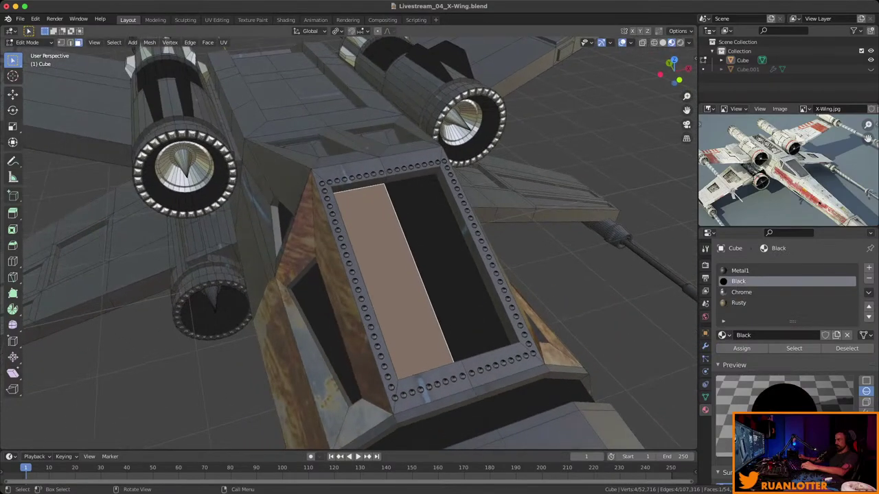
left_click(347, 288)
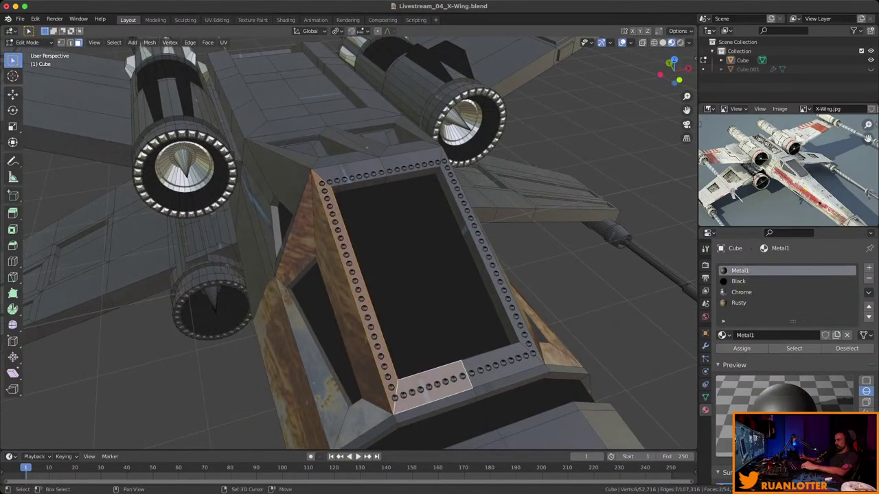
left_click(505, 364, "shift")
left_click(488, 261, "shift")
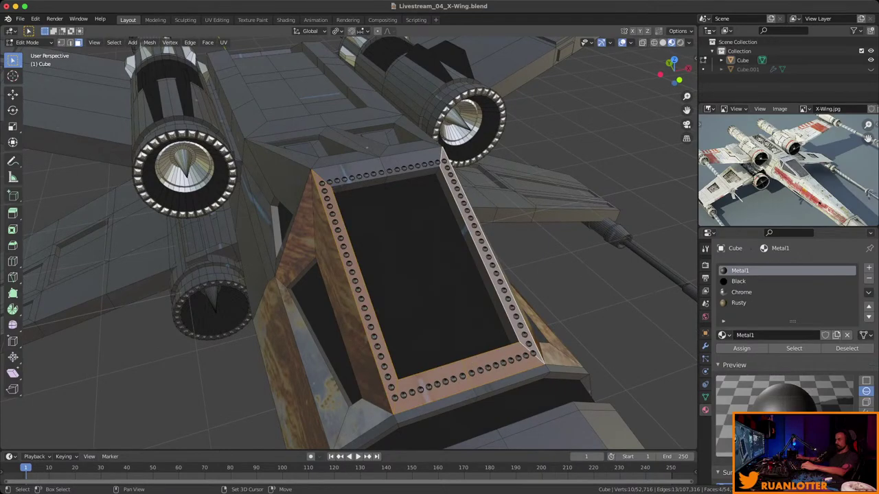
left_click(381, 166, "shift")
Assign Rusty to the selected cockpit rim faces and deselect all.
left_click(739, 302)
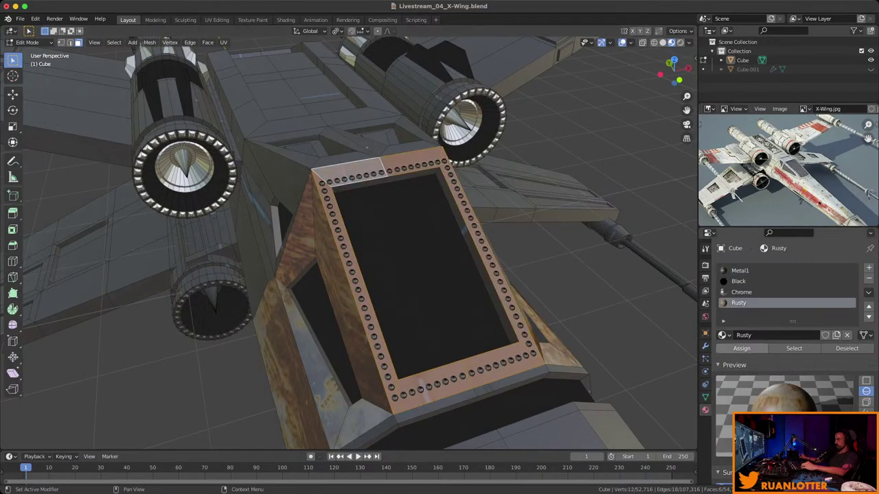
left_click(742, 348)
key("alt+a")
scroll(349, 243, "down", 4)
middle_click_drag(384, 261, 412, 247)
middle_click_drag(506, 443, 529, 419)
Lower the Rusty material's Specular to about 0.04.
scroll(790, 343, "down", 15)
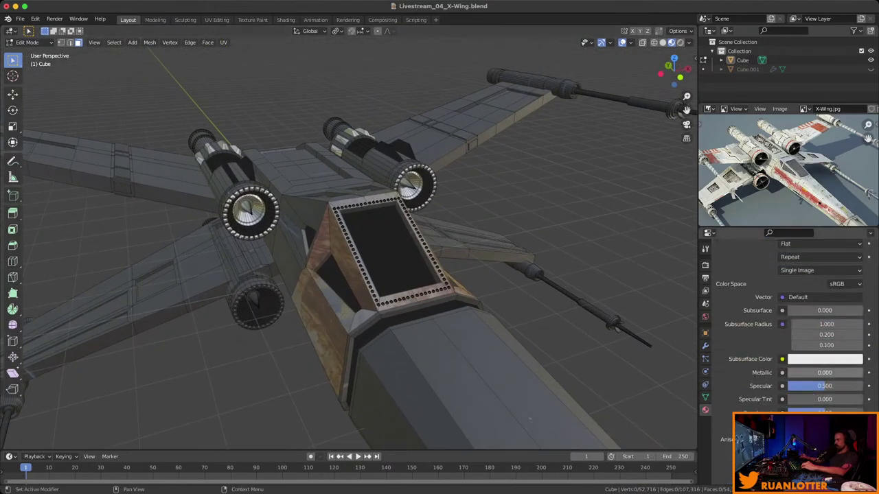
scroll(789, 343, "down", 3)
scroll(790, 330, "up", 1)
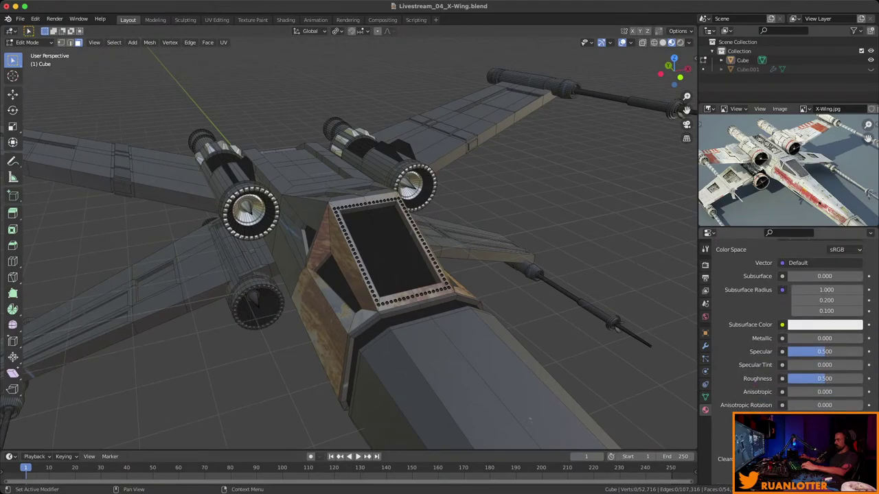
mouse_move(824, 351)
left_mouse_down()
mouse_move(783, 352)
mouse_move(805, 351)
left_mouse_up()
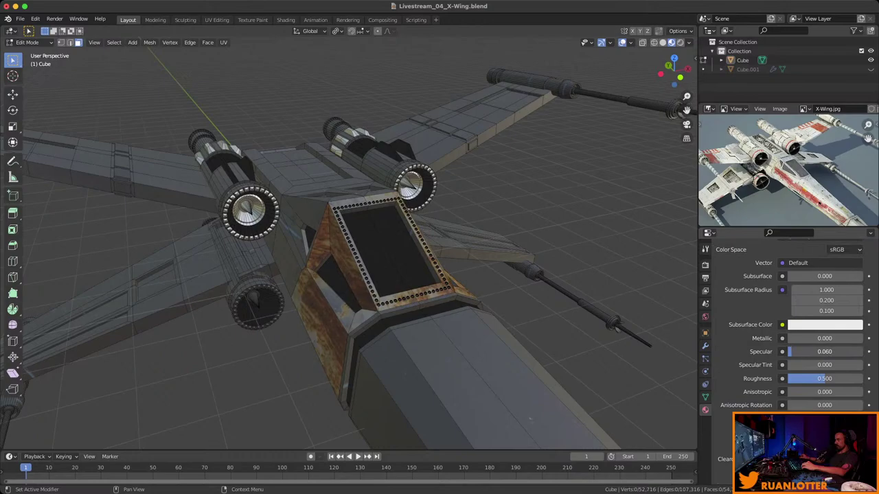
middle_click_drag(529, 418, 481, 371)
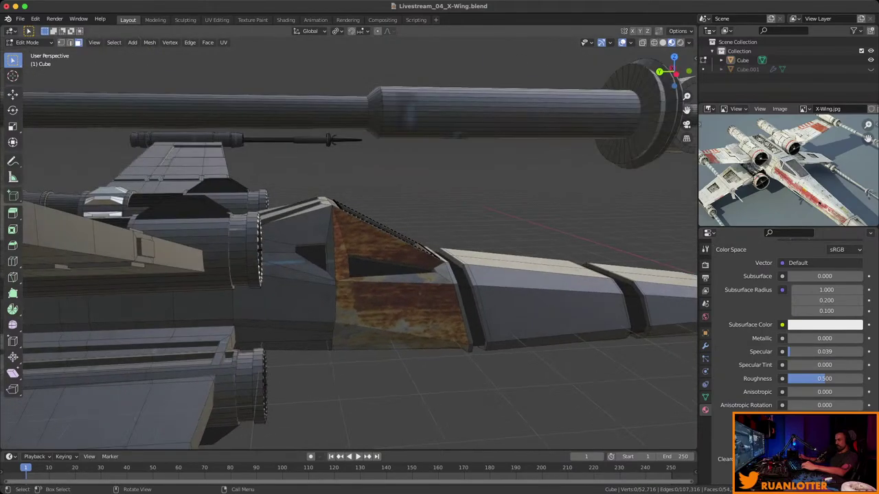
scroll(349, 243, "up", 3)
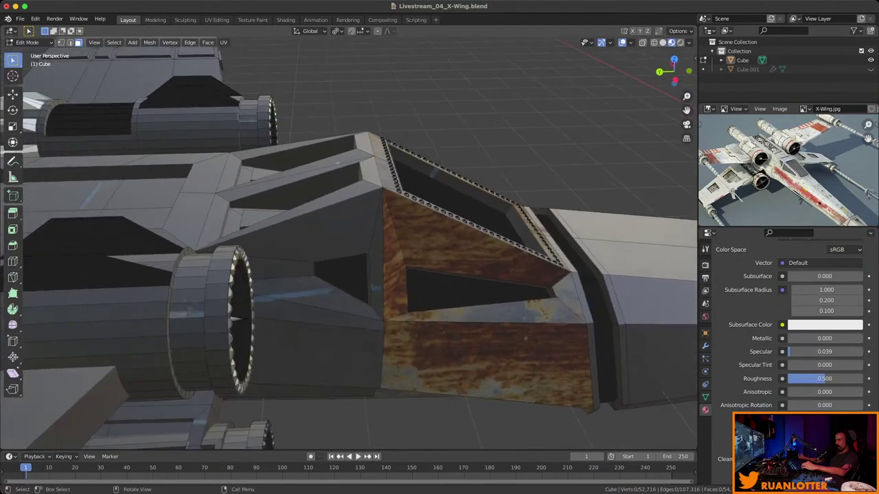
middle_click_drag(349, 243, 353, 275)
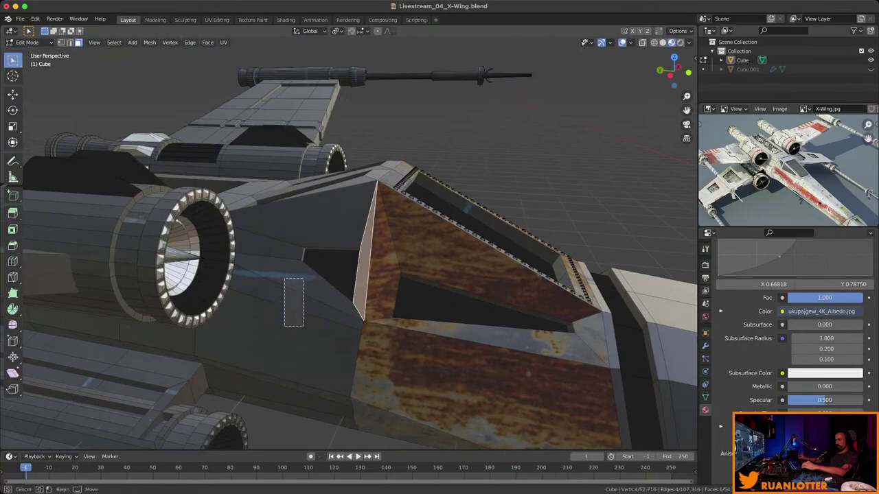
Select the lower cockpit side faces and the bevel faces next to the engines.
left_click(274, 323)
left_click_drag(268, 221, 274, 241)
middle_click_drag(274, 241, 302, 213)
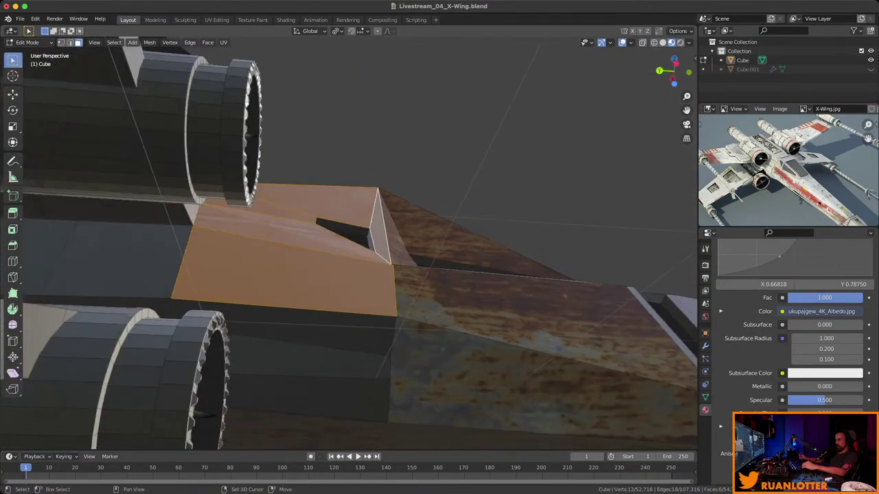
left_click(364, 374, "shift")
mouse_move(364, 374)
middle_mouse_down()
mouse_move(235, 354)
mouse_move(364, 386)
middle_mouse_up()
left_click(359, 335, "shift")
left_click_drag(355, 252, 361, 260)
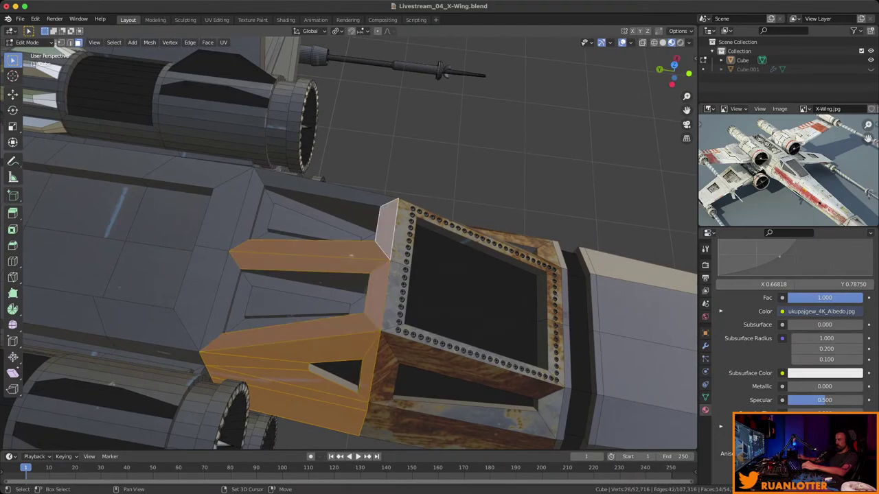
middle_click_drag(280, 180, 350, 155)
Add the large top, sliver and rear cockpit faces to the Rusty selection, then clear it.
left_click(370, 226, "shift")
left_click(412, 278, "shift")
left_click(432, 289, "shift")
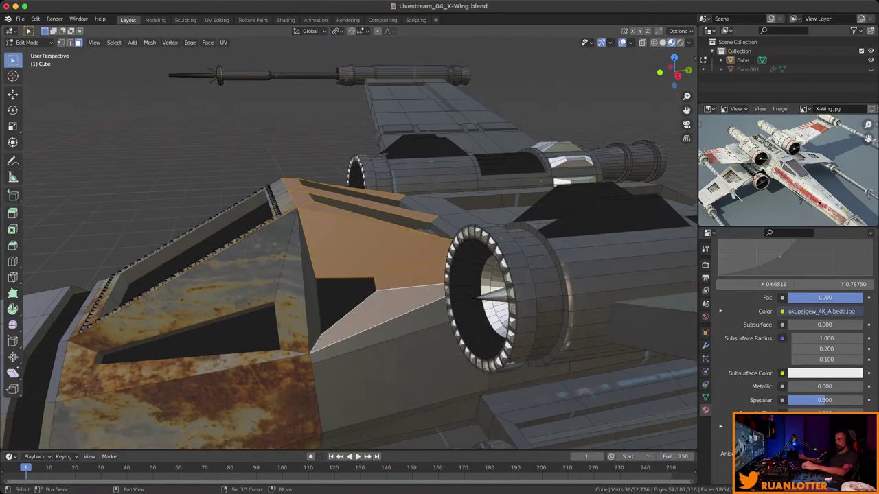
left_click(385, 343, "shift")
middle_click_drag(384, 343, 350, 322)
left_click(391, 323, "shift")
middle_click_drag(371, 247, 522, 261)
scroll(790, 329, "up", 5)
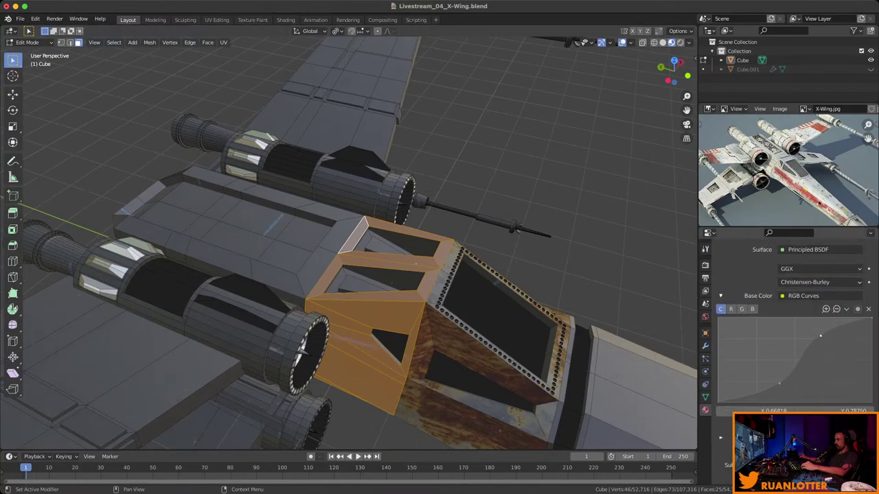
scroll(789, 330, "up", 8)
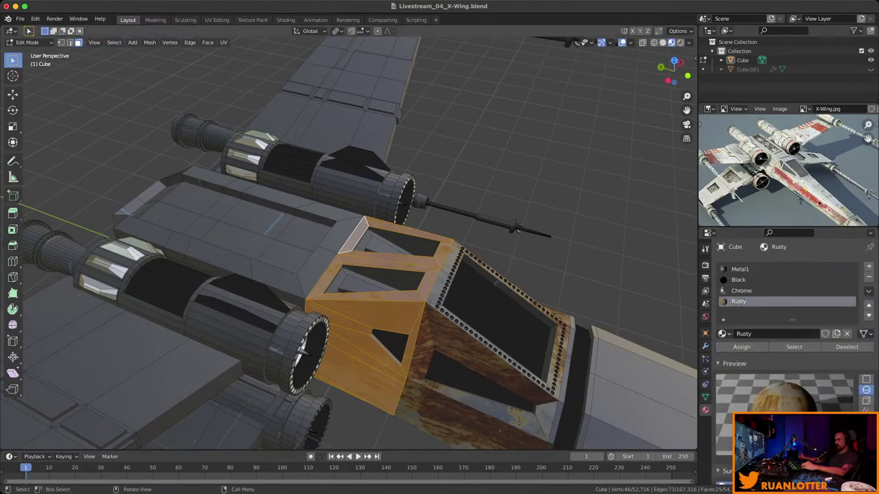
key("alt+a")
middle_click_drag(412, 274, 460, 216)
middle_click_drag(343, 275, 316, 274)
Select the face rings on both fuselage sections and assign them the Rusty material.
left_click(487, 309, "ctrl")
left_click(481, 329, "alt")
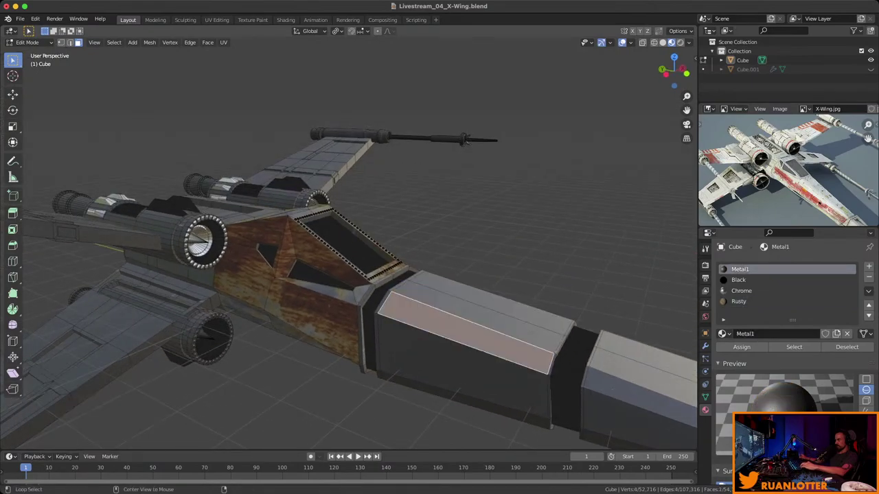
middle_click_drag(481, 329, 439, 330)
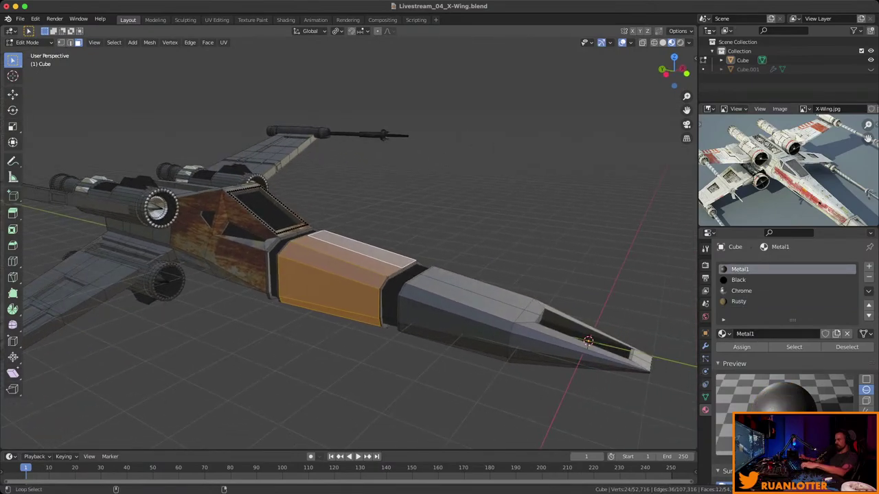
left_click(467, 302, "alt+shift")
middle_click_drag(466, 302, 446, 302)
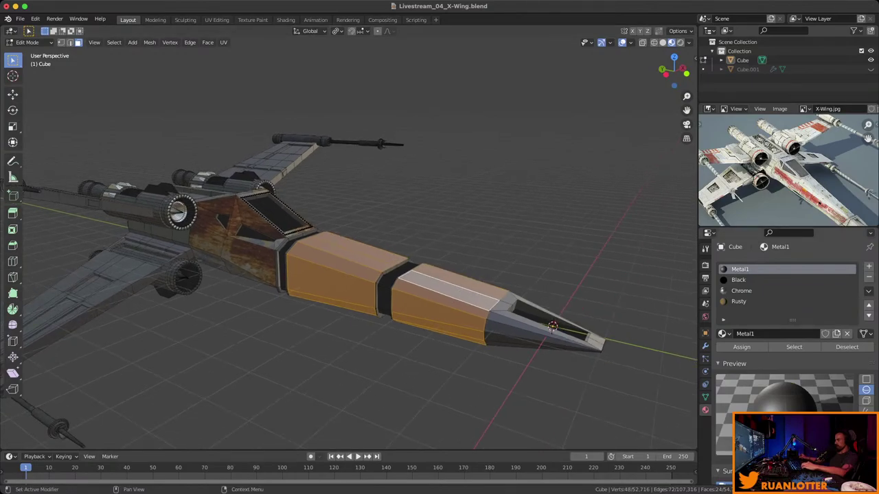
left_click(738, 302)
left_click(741, 347)
key("alt+a")
Pick faces in the gap between the two rusty fuselage sections.
middle_click_drag(412, 275, 360, 241)
scroll(350, 243, "up", 3)
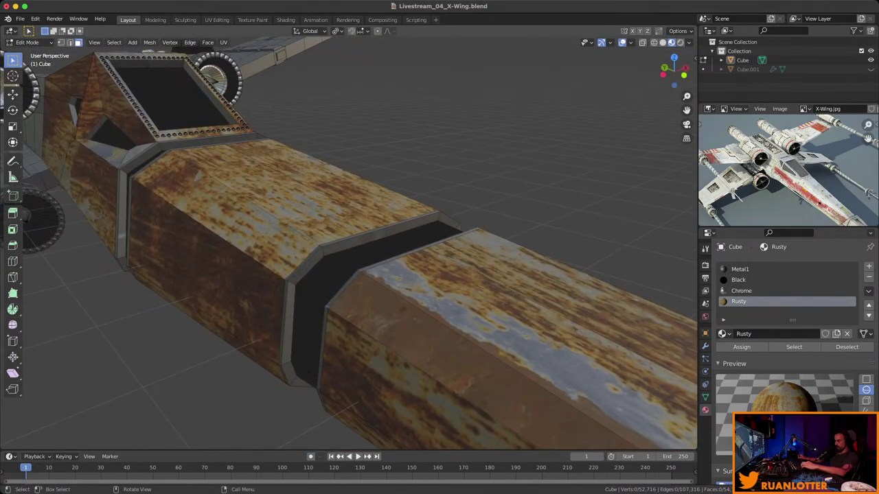
left_click(367, 253)
left_click(375, 257, "alt")
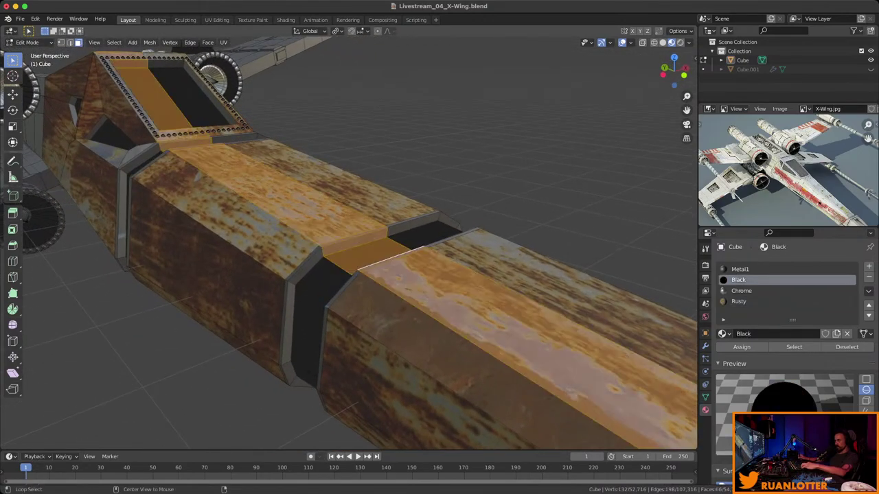
left_click(322, 278)
left_click(322, 278, "alt")
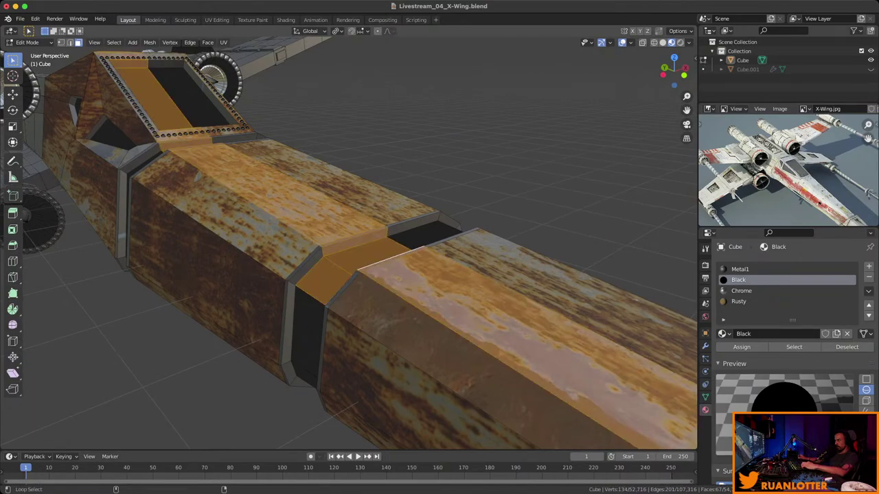
left_click(322, 278)
left_click(322, 278, "alt")
left_click(323, 279)
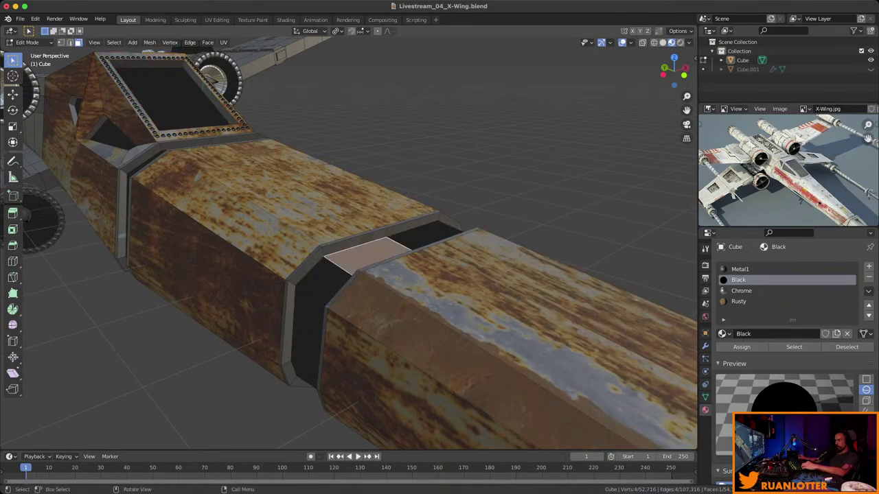
Select the full dividing band, growing the selection twice to include its rim faces.
left_click(394, 249, "ctrl")
middle_click_drag(395, 248, 440, 241)
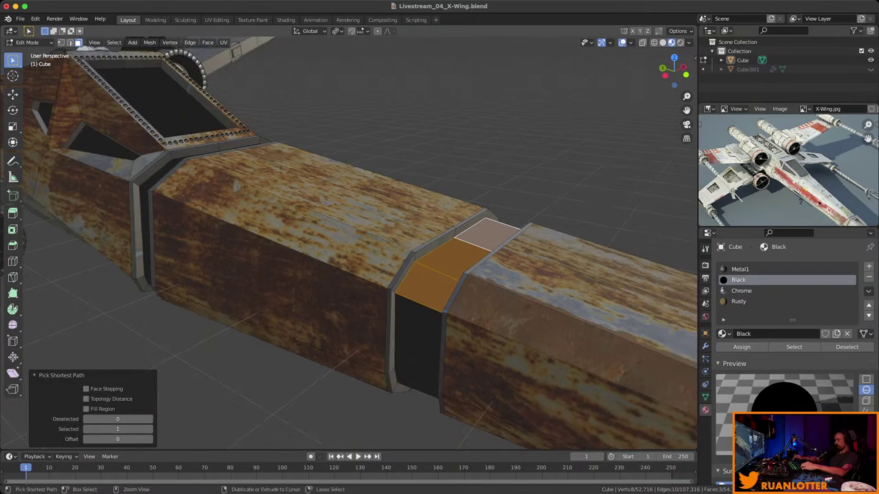
left_click(440, 240, "ctrl")
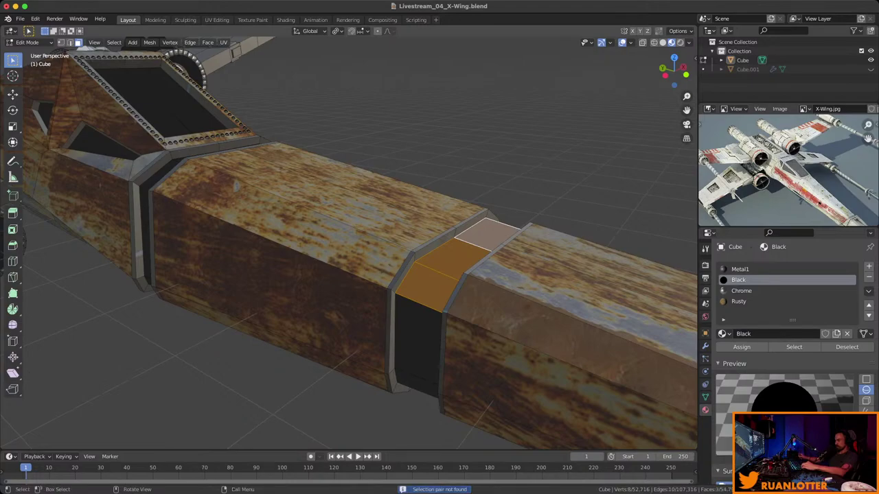
key("ctrl+z")
key("ctrl+z")
key("ctrl+z")
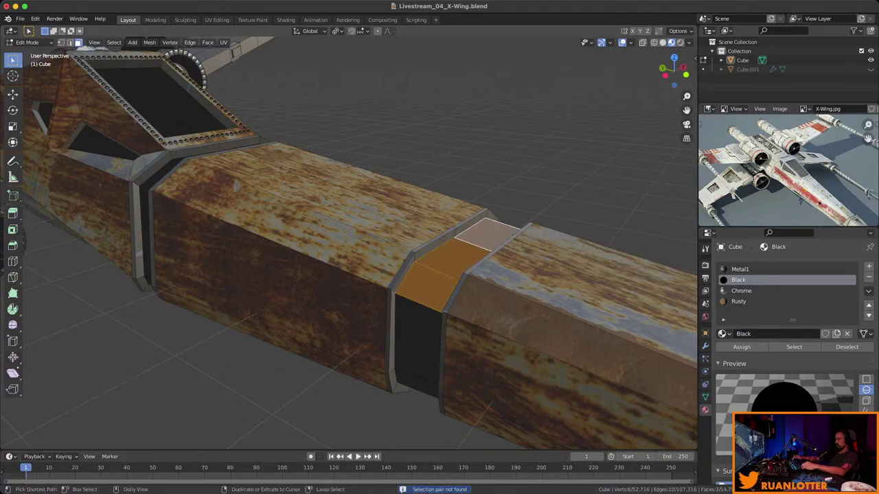
key("ctrl+z")
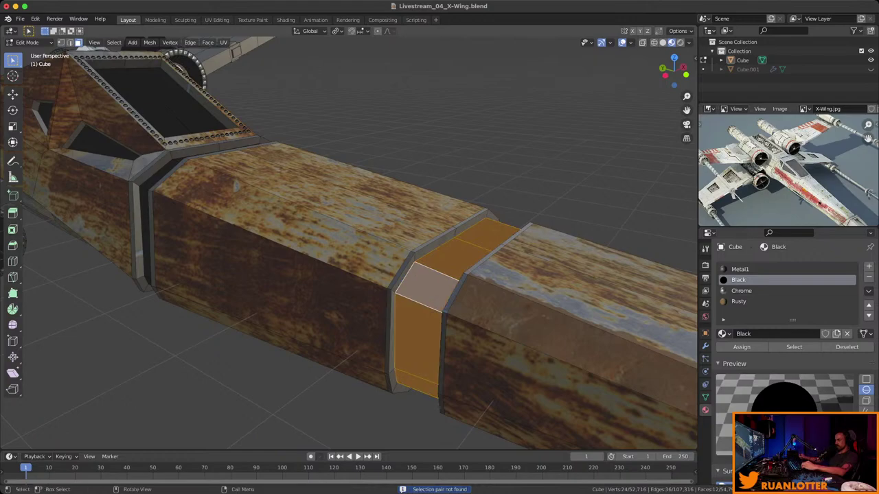
middle_click_drag(412, 275, 481, 283)
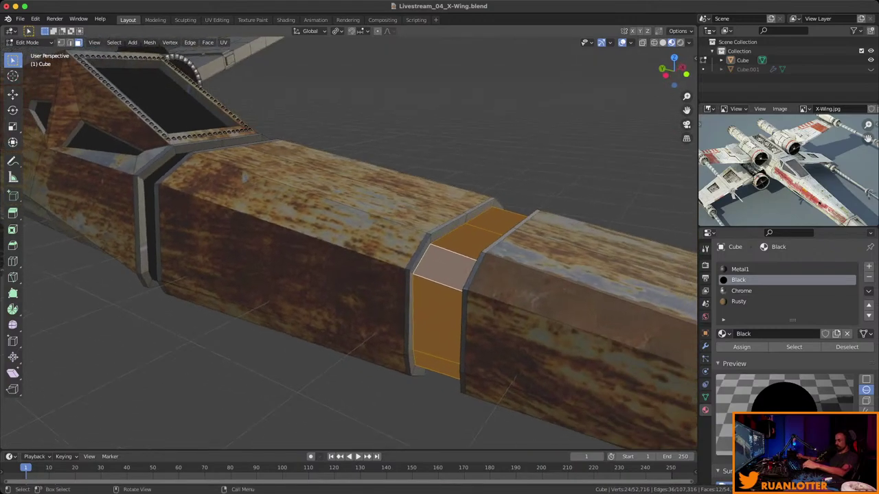
key("ctrl+KP_Add")
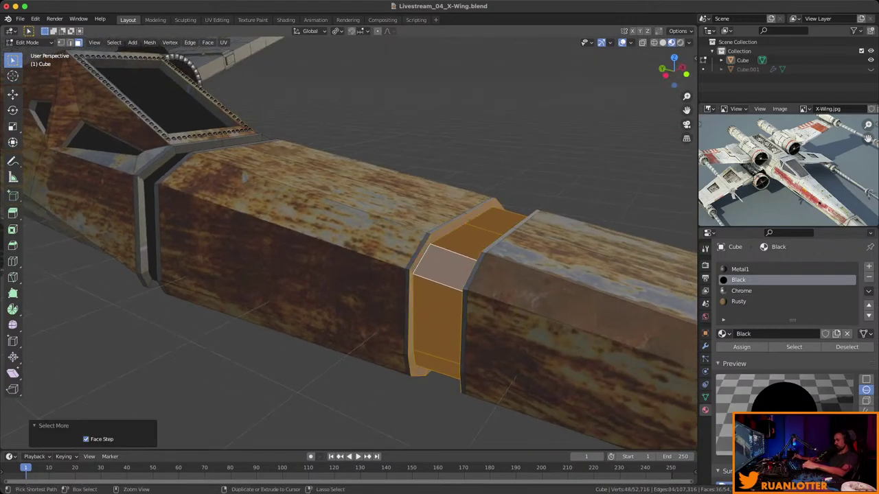
key("ctrl+KP_Add")
middle_click_drag(439, 274, 378, 206)
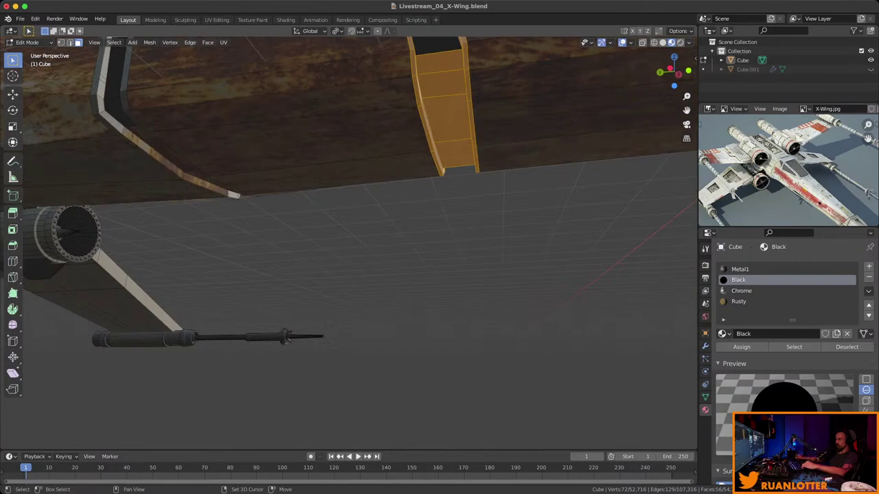
Assign the Black material to the selected dividing band, then deselect it.
left_click(739, 301)
middle_click_drag(343, 241, 453, 254)
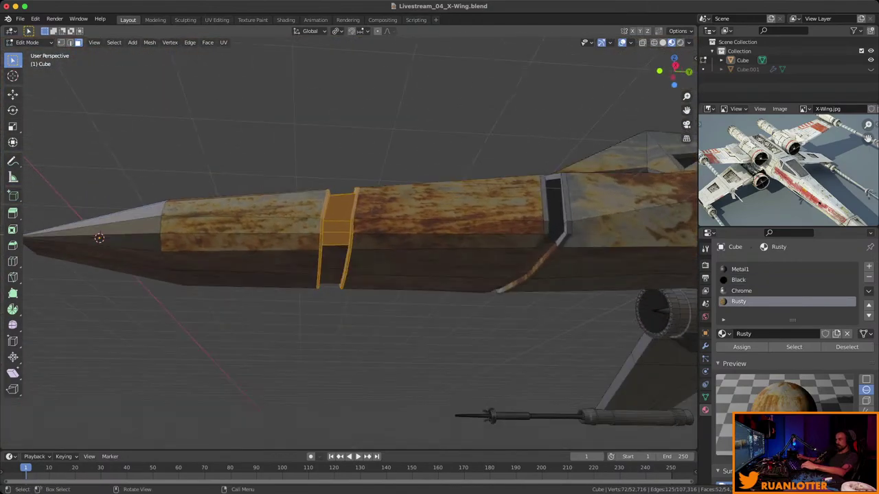
left_click(738, 279)
left_click(741, 347)
middle_click_drag(385, 254, 446, 199)
left_click(738, 302)
key("alt+a")
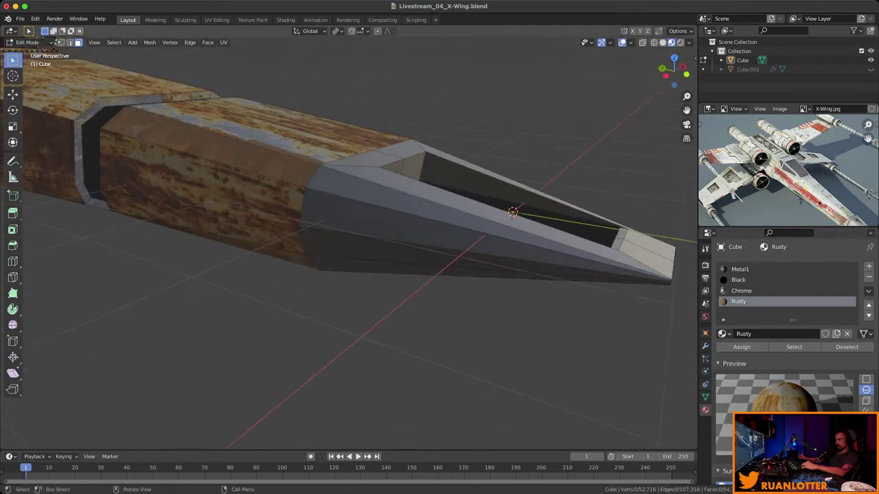
Select the nose slot's inner wall faces and make them Black.
left_click(480, 265)
left_click(440, 230, "ctrl")
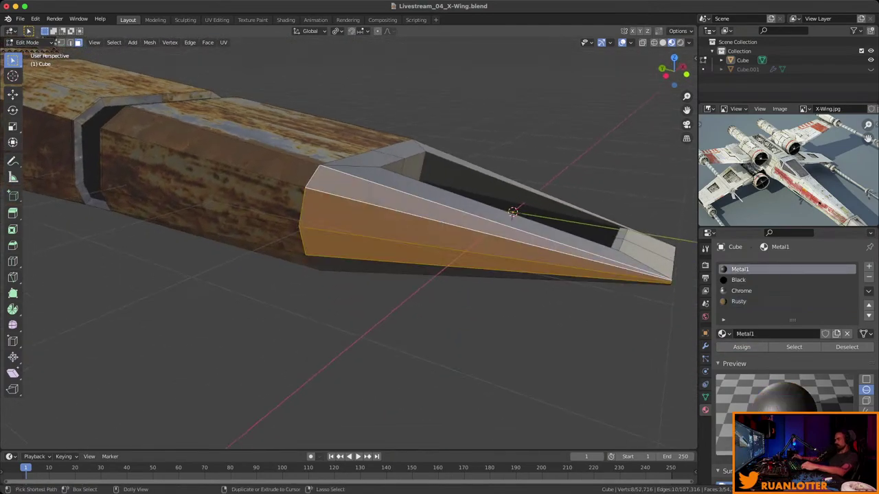
left_click(446, 200, "ctrl")
left_click(584, 230, "ctrl")
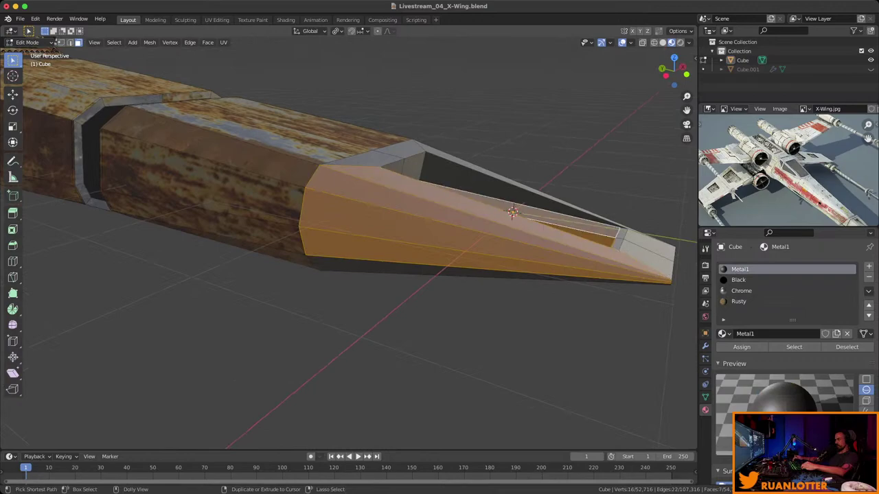
left_click(522, 184, "ctrl")
middle_click_drag(439, 275, 457, 220)
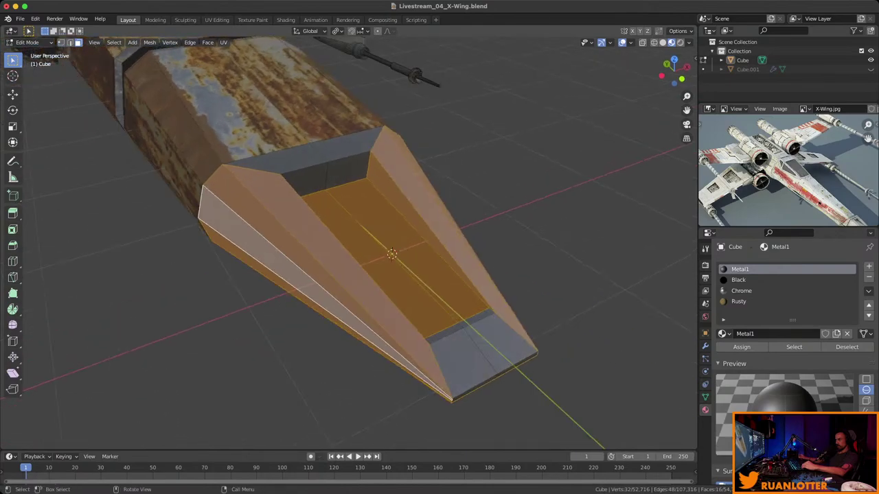
left_click(738, 280)
left_click(741, 347)
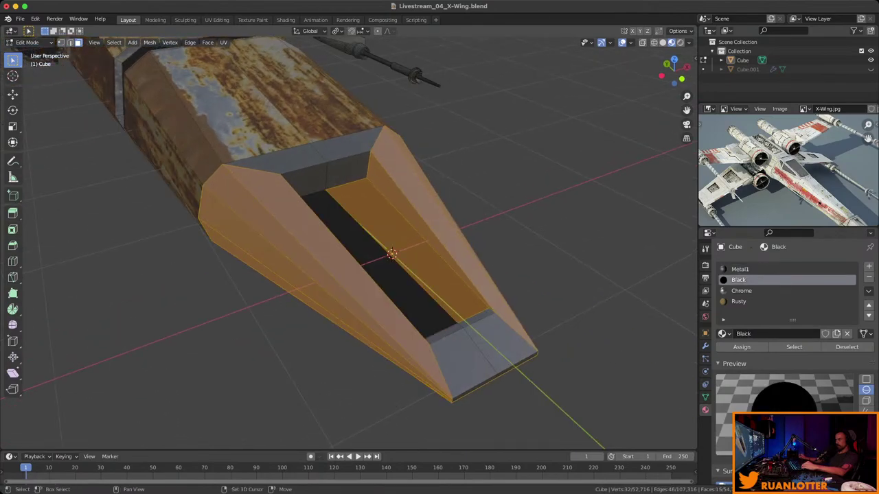
Select the front nose faces around the slot, assign Rusty, and deselect.
middle_click_drag(385, 261, 350, 282)
left_click(343, 358, "shift")
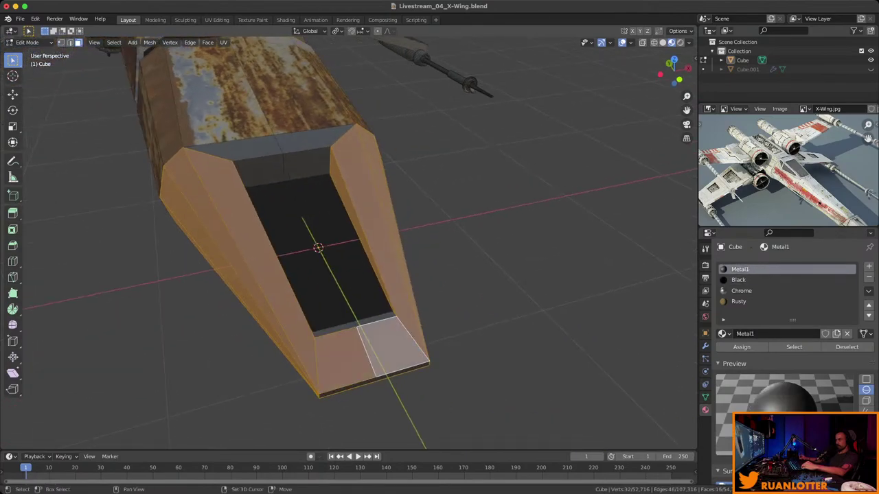
left_click(334, 330, "shift")
left_click(258, 172, "shift")
left_click(309, 165, "shift")
left_click(206, 158, "shift")
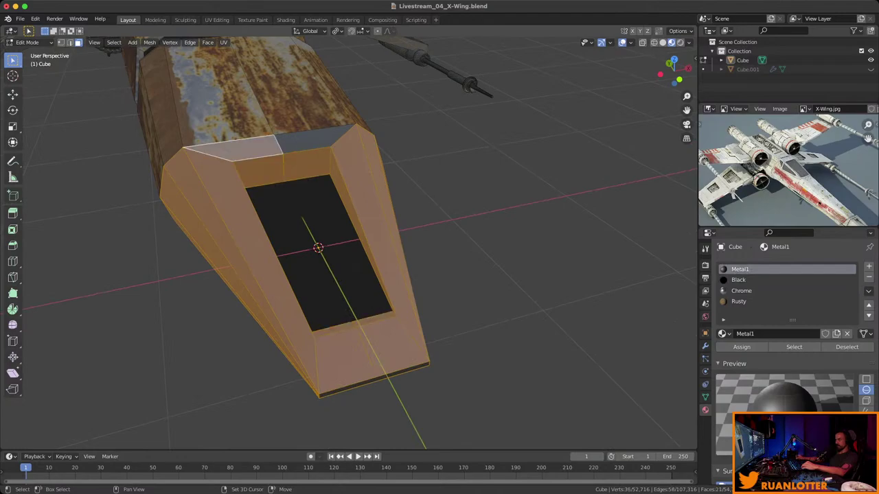
left_click(344, 138, "shift")
middle_click_drag(343, 206, 274, 172)
middle_click_drag(343, 240, 368, 216)
left_click(739, 301)
left_click(741, 346)
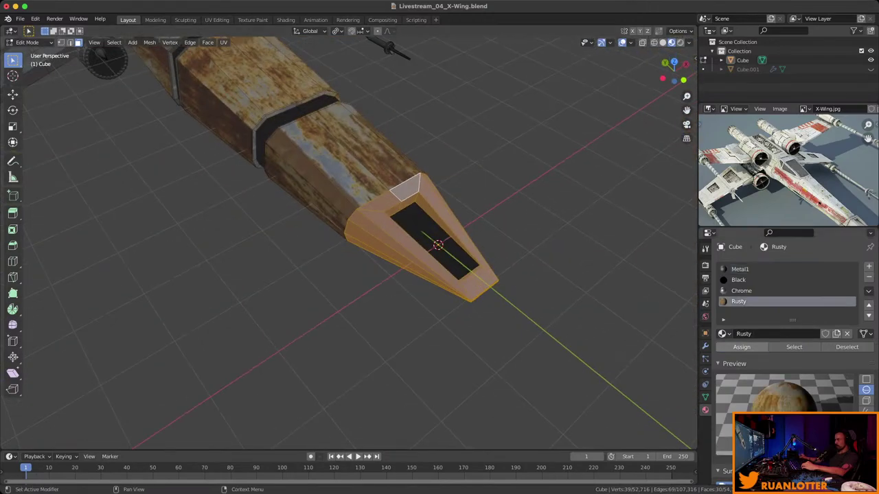
key("alt+a")
scroll(350, 241, "down", 4)
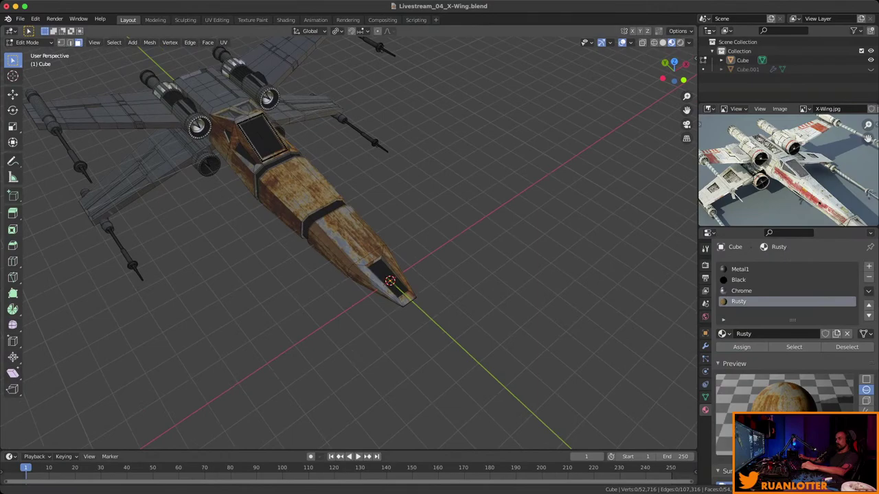
Select the strip of faces behind the cockpit, growing it to neighbouring faces.
middle_click_drag(367, 216, 315, 220)
scroll(350, 240, "up", 8)
scroll(351, 240, "down", 6)
left_click(405, 278)
scroll(351, 240, "up", 5)
left_click(347, 254)
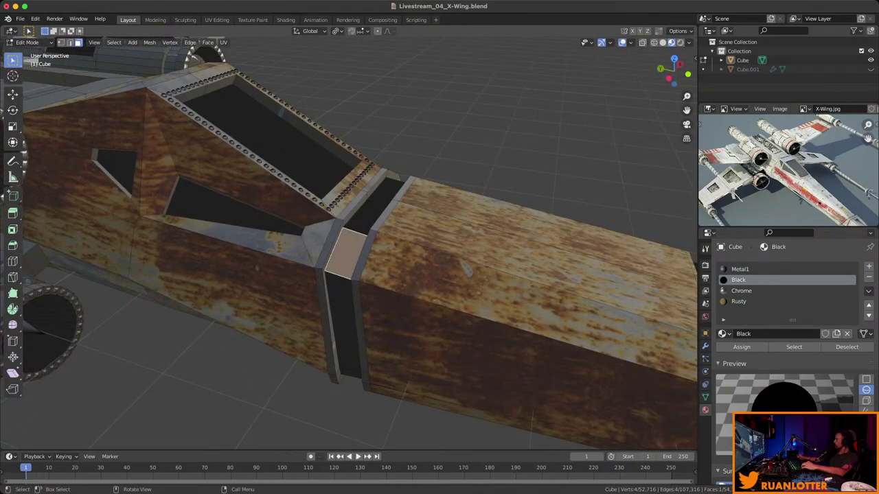
left_click(368, 216, "ctrl")
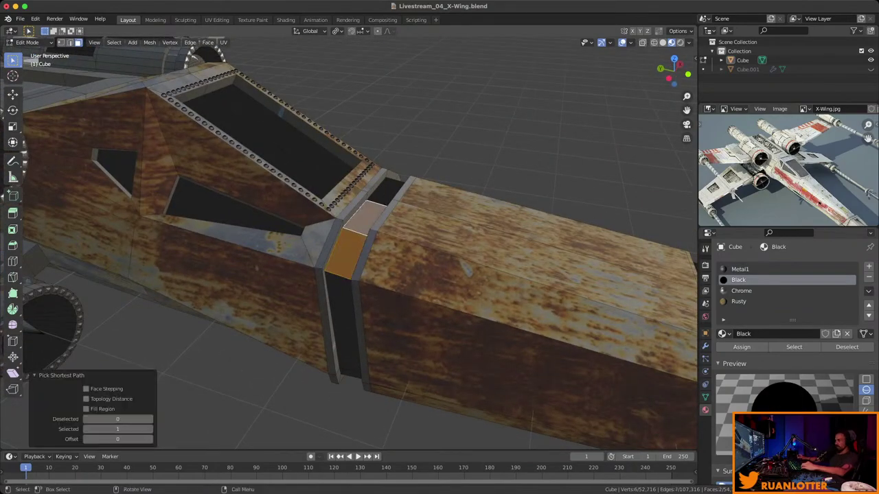
key("ctrl+z")
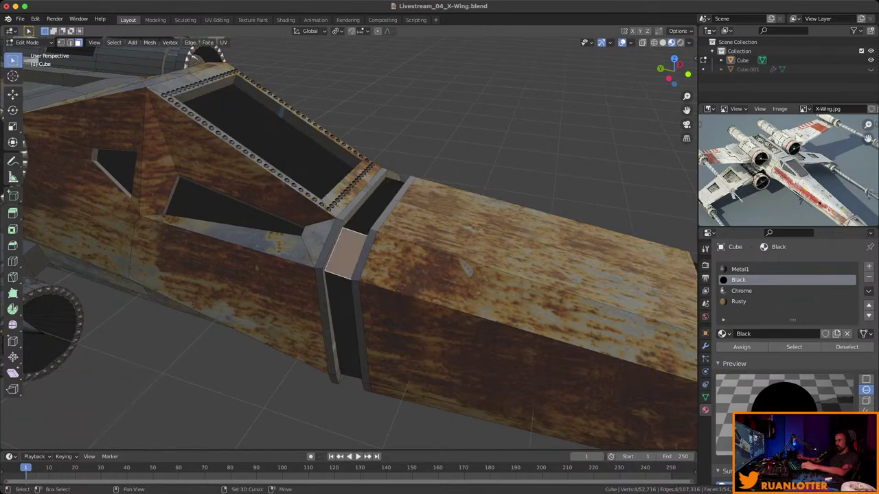
left_click(369, 217, "shift")
left_click(390, 187, "ctrl")
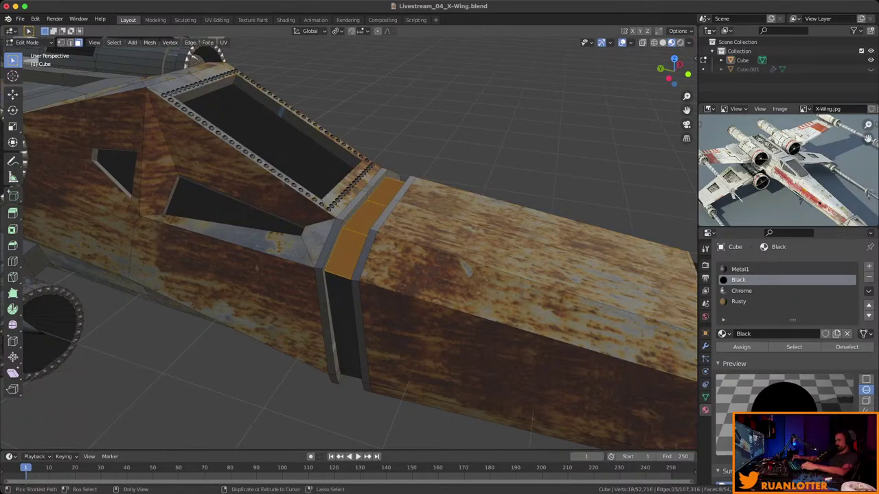
left_click(343, 322, "ctrl")
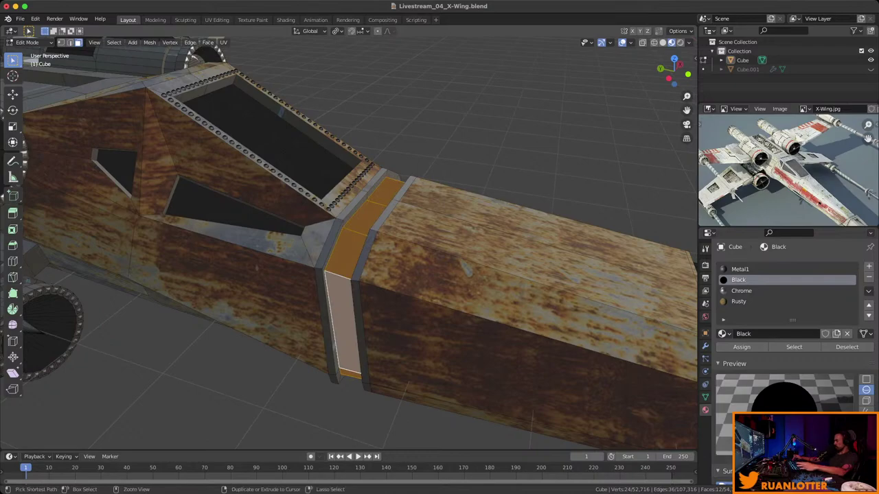
key("ctrl+KP_Add")
middle_click_drag(412, 275, 398, 234)
left_click(335, 241, "shift")
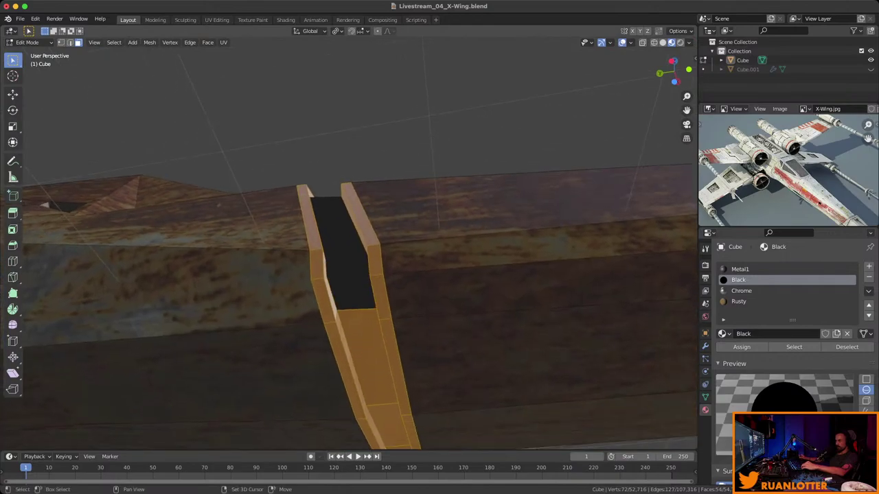
Make the band behind the cockpit black, deselect it, and save the file.
left_click(738, 301)
middle_click_drag(411, 274, 333, 266)
key("ctrl+z")
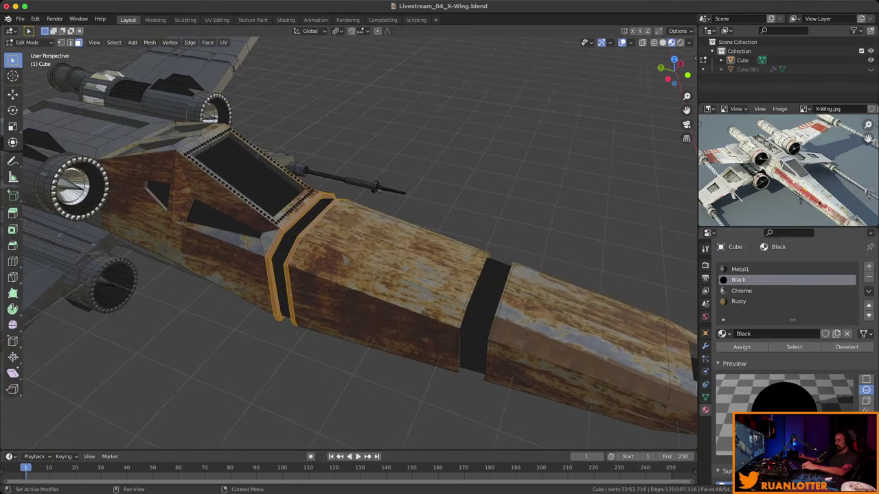
key("alt+a")
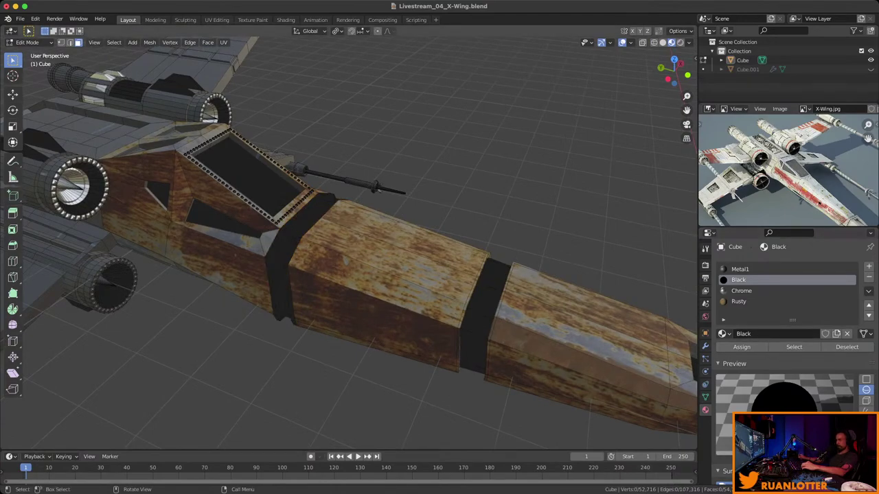
middle_click_drag(333, 266, 412, 230)
key("ctrl+s")
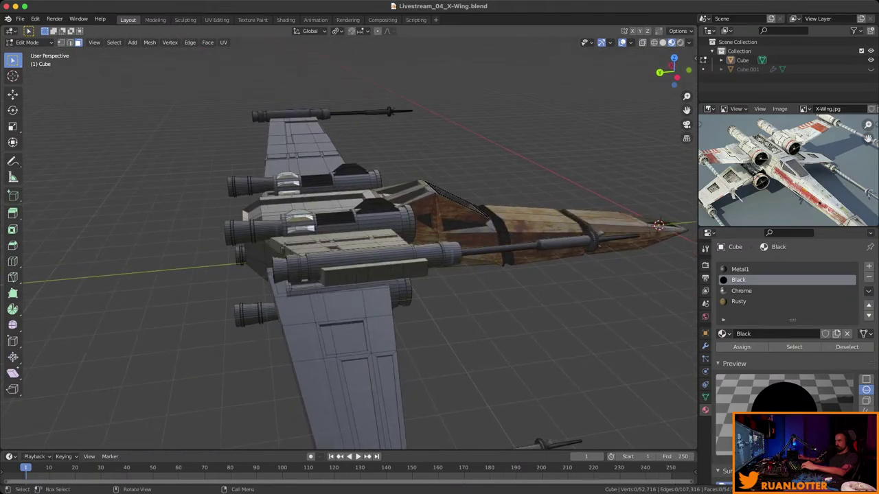
Path-select face strips along the fuselage side and the lower engine.
left_click(340, 276)
left_click(302, 277, "ctrl")
middle_click_drag(302, 277, 388, 243)
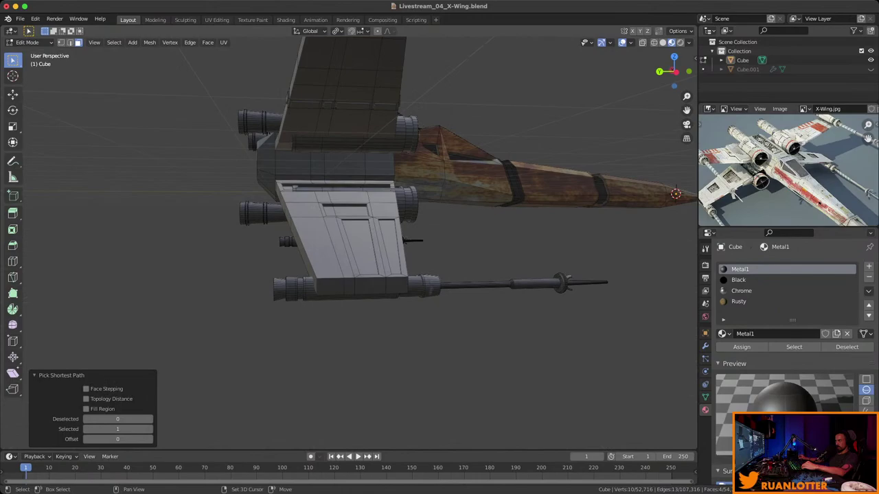
left_click(330, 287)
left_click(401, 287, "ctrl")
middle_click_drag(401, 287, 494, 254)
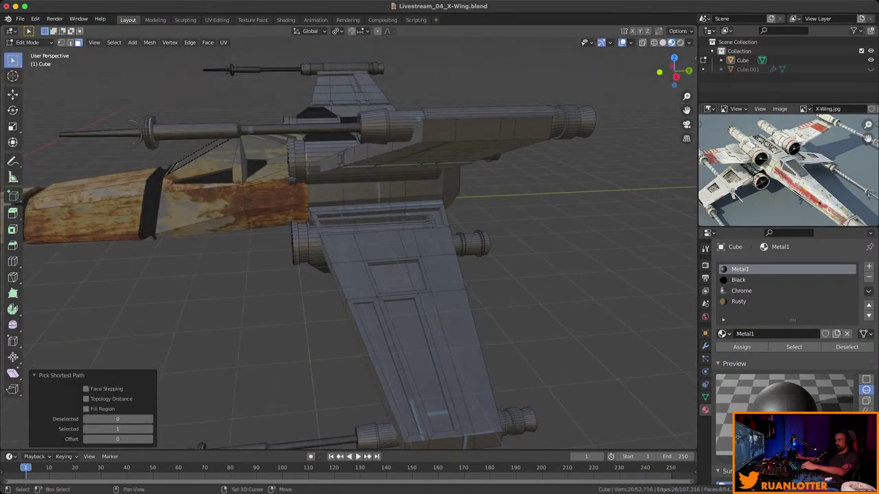
Path-select the upper and lower wing strips and grow the selection across both wings.
left_click(439, 130)
left_click(539, 129, "ctrl")
middle_click_drag(539, 129, 357, 234)
left_click(418, 326)
left_click(464, 322, "ctrl")
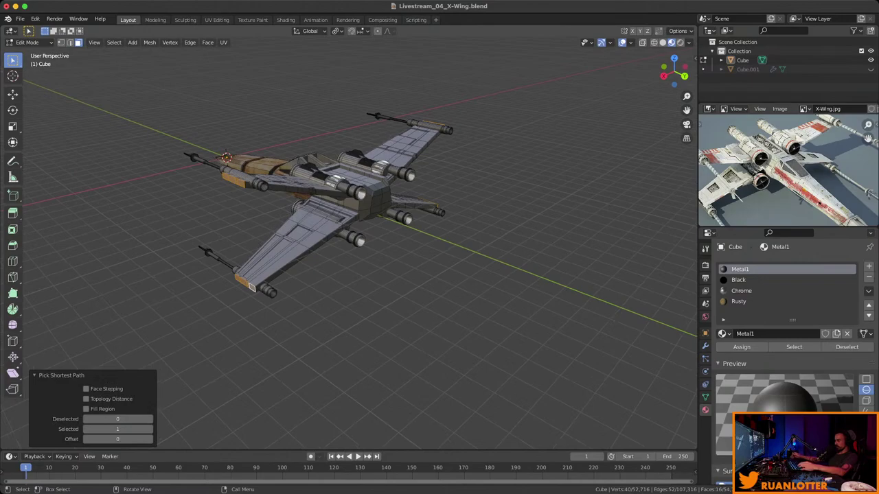
key("ctrl+KP_Add")
key("ctrl+KP_Add")
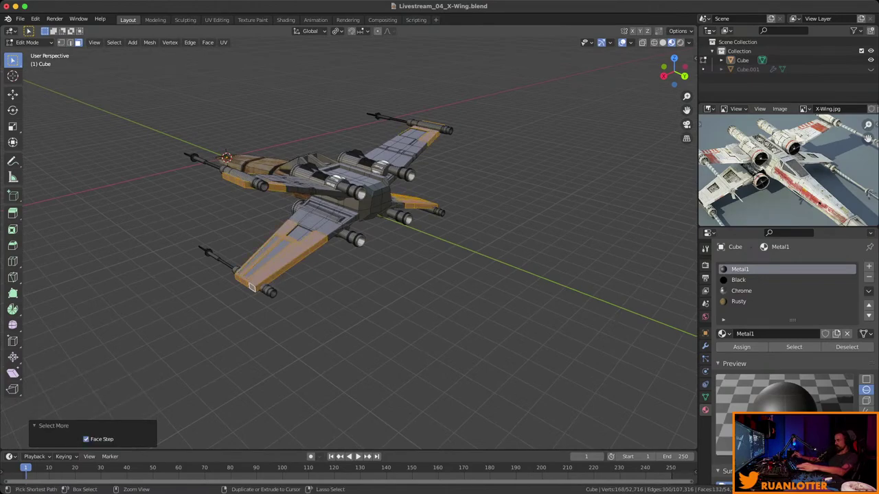
key("ctrl+KP_Add")
key("ctrl+KP_Add")
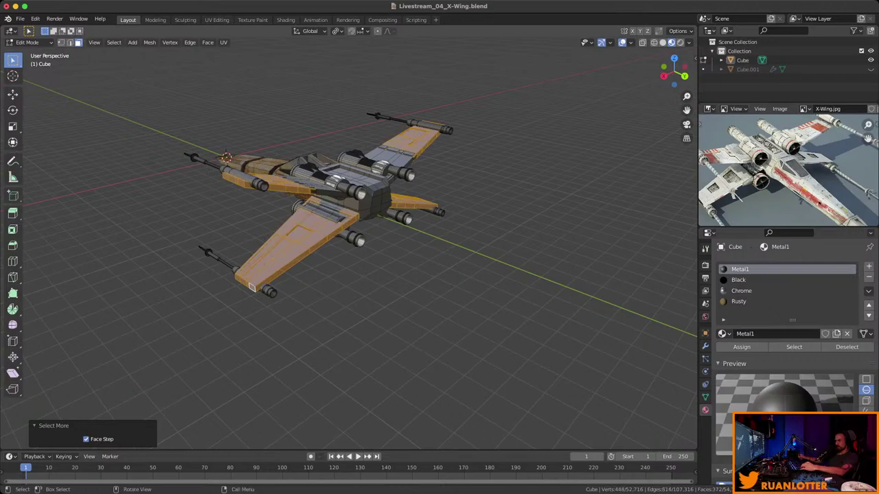
middle_click_drag(357, 233, 358, 196)
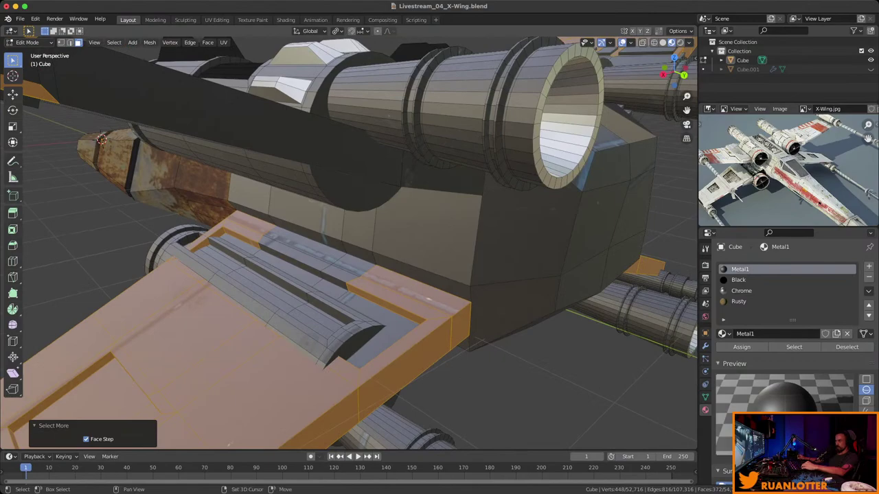
Add several long wing faces to the selection, then box-select more wing faces.
left_click(351, 265, "shift")
left_click(288, 261, "shift")
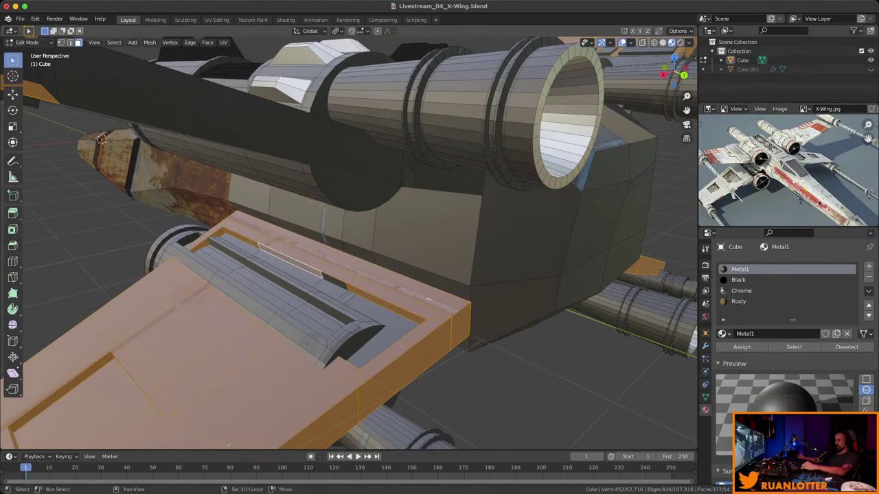
middle_click_drag(343, 240, 289, 237)
left_click(330, 239, "shift")
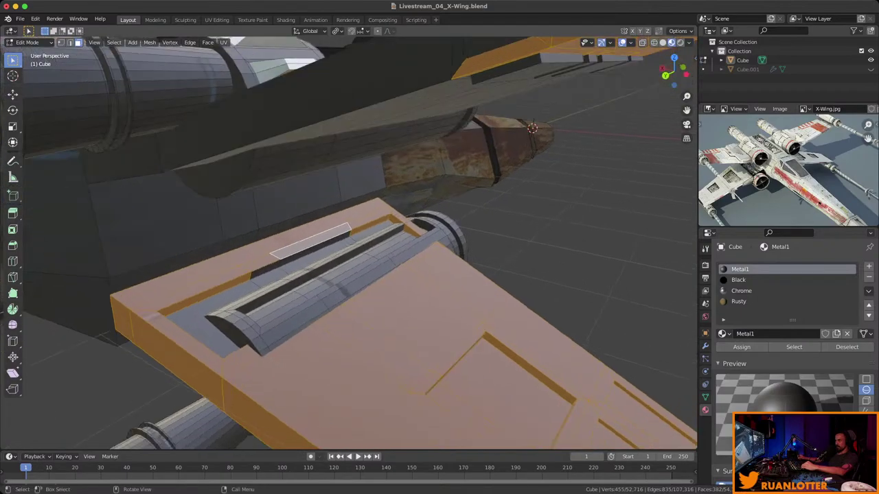
middle_click_drag(343, 206, 377, 323)
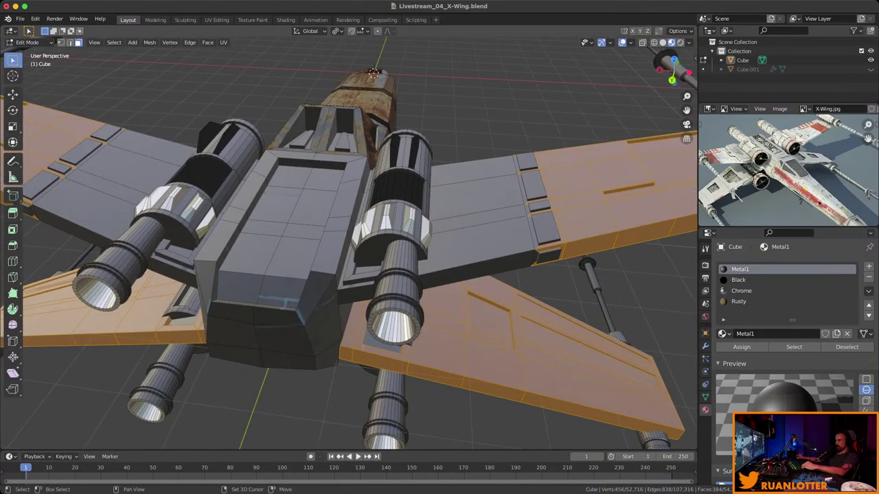
left_click_drag(498, 241, 498, 240)
middle_click_drag(498, 240, 467, 223)
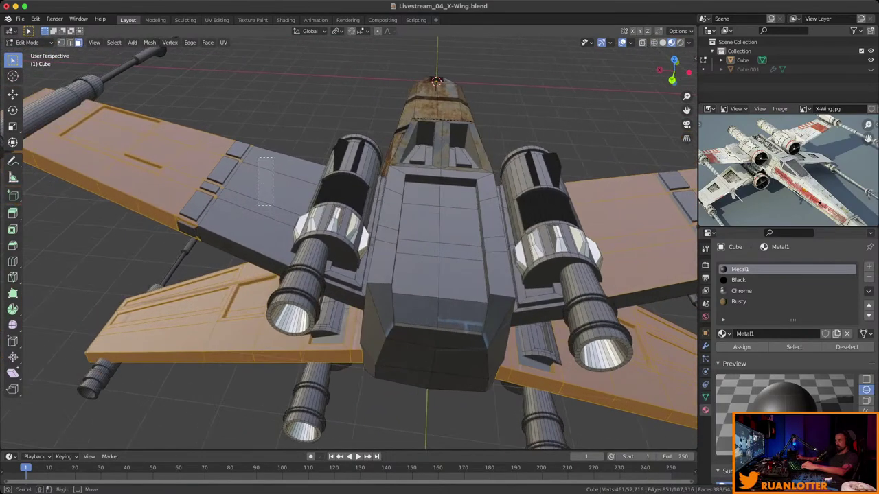
left_click_drag(273, 206, 273, 233, "shift")
middle_click_drag(274, 234, 302, 206)
Box-select additional top-wing faces near the engine.
scroll(302, 206, "up", 5)
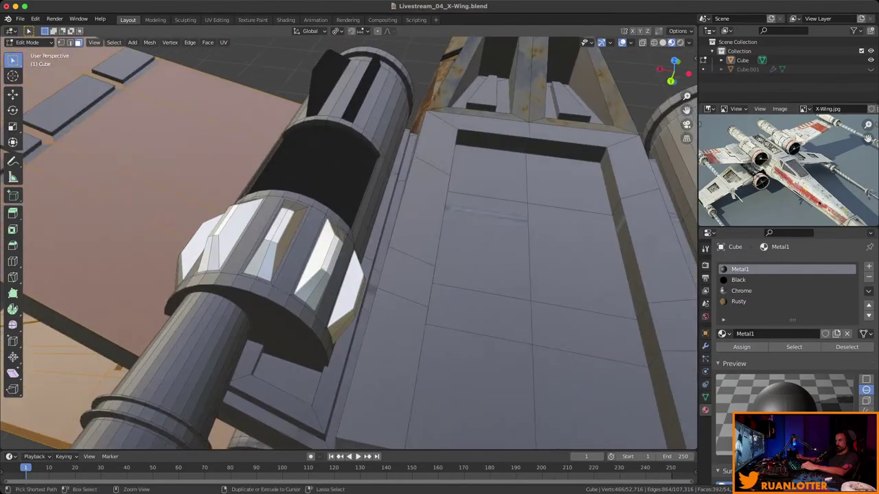
middle_click_drag(349, 240, 370, 227)
scroll(370, 226, "up", 3)
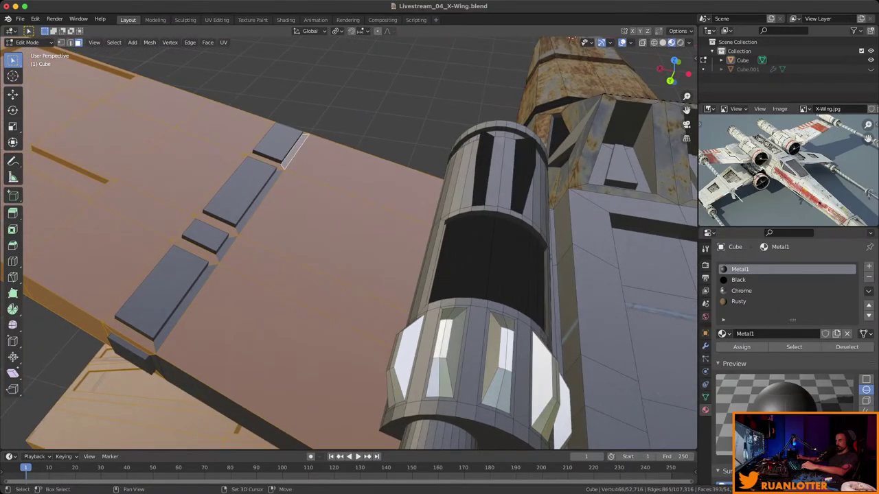
middle_click_drag(226, 247, 268, 219)
scroll(254, 226, "down", 5)
scroll(349, 244, "up", 4)
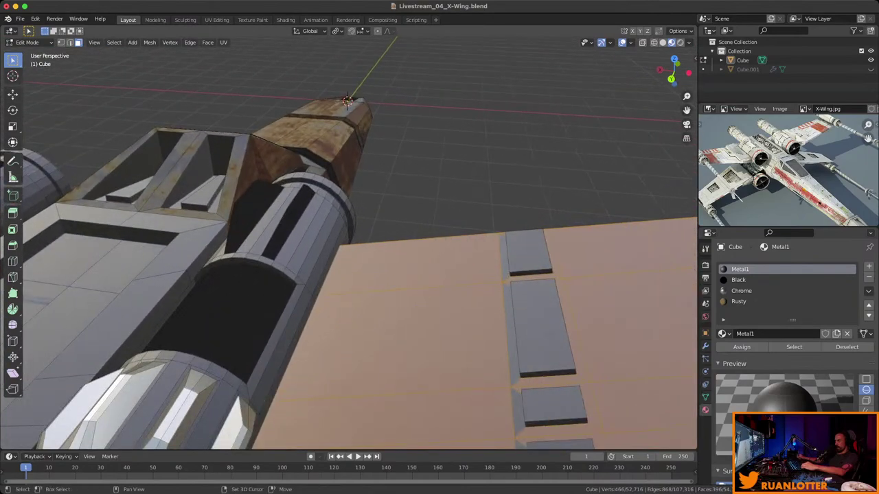
middle_click_drag(349, 244, 364, 233)
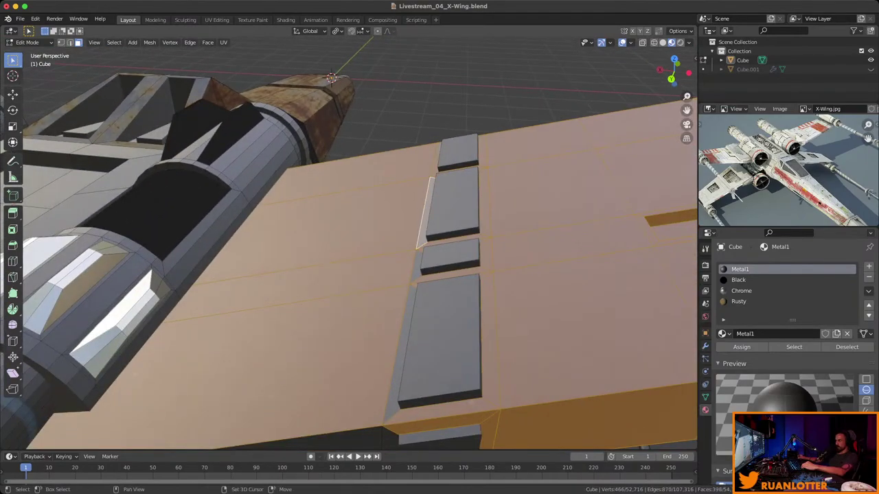
mouse_move(357, 248)
middle_mouse_down()
mouse_move(316, 227)
mouse_move(343, 241)
middle_mouse_up()
middle_click_drag(575, 43, 89, 58)
mouse_move(348, 243)
middle_mouse_down()
mouse_move(384, 227)
mouse_move(357, 247)
middle_mouse_up()
middle_click_drag(364, 171, 385, 158)
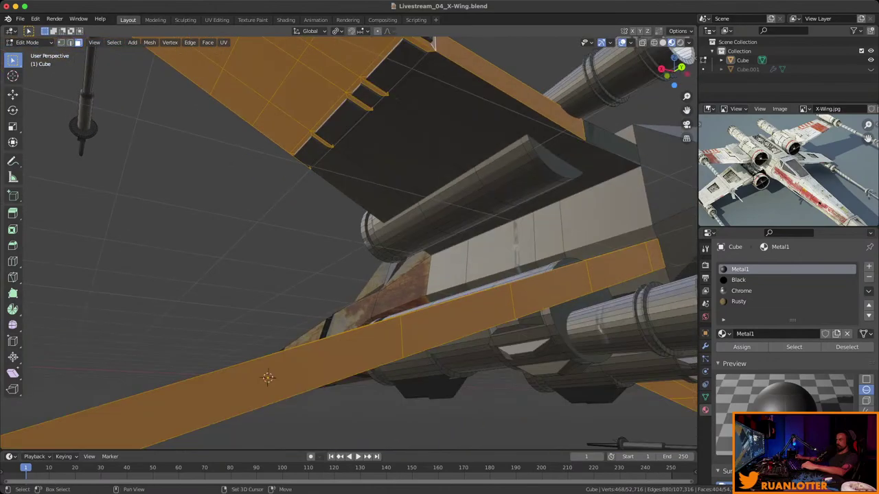
key("b")
left_click_drag(421, 117, 398, 206)
key("b")
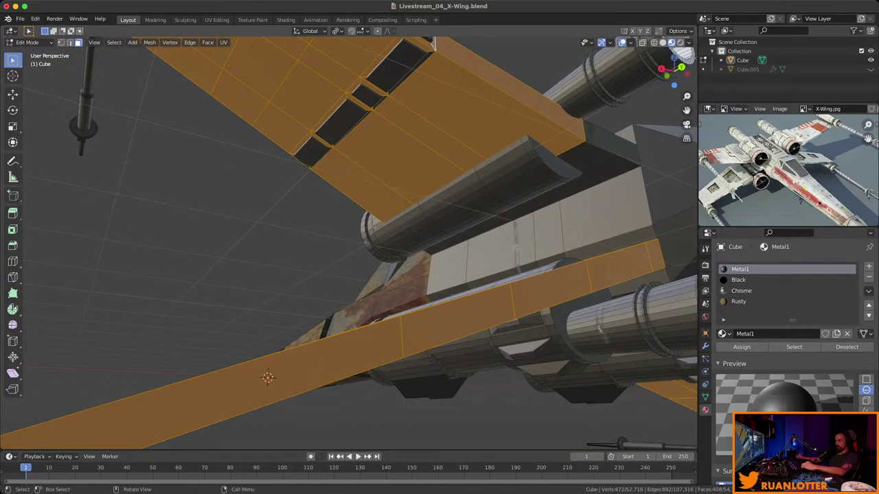
middle_click_drag(398, 206, 330, 206)
Add the face beside the wing slot, the hull strip and panels, and the top wing strip.
scroll(357, 247, "up", 4)
scroll(349, 243, "down", 3)
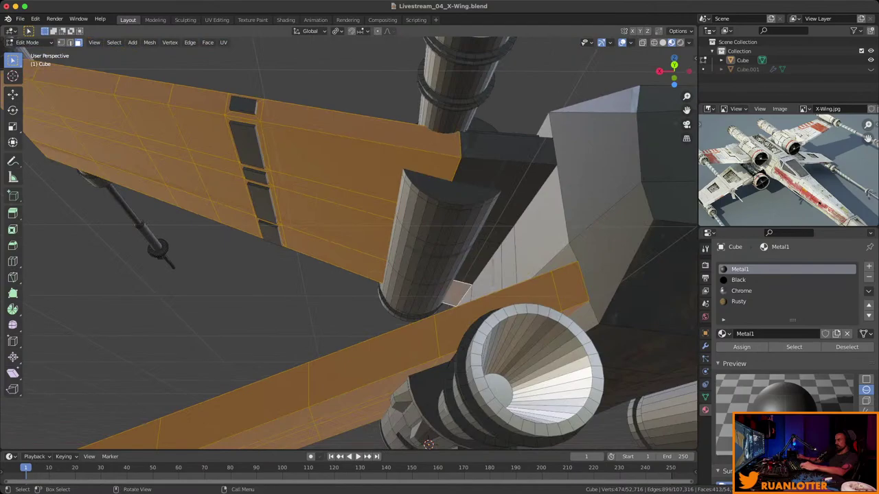
left_click(501, 192, "ctrl")
middle_click_drag(501, 193, 412, 219)
scroll(426, 206, "up", 3)
scroll(412, 219, "up", 1)
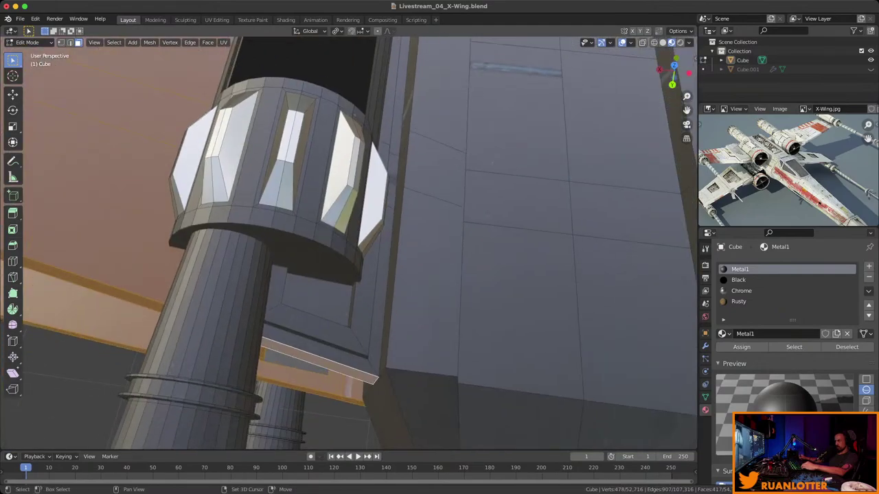
middle_click_drag(491, 163, 412, 220)
left_click(398, 138, "shift")
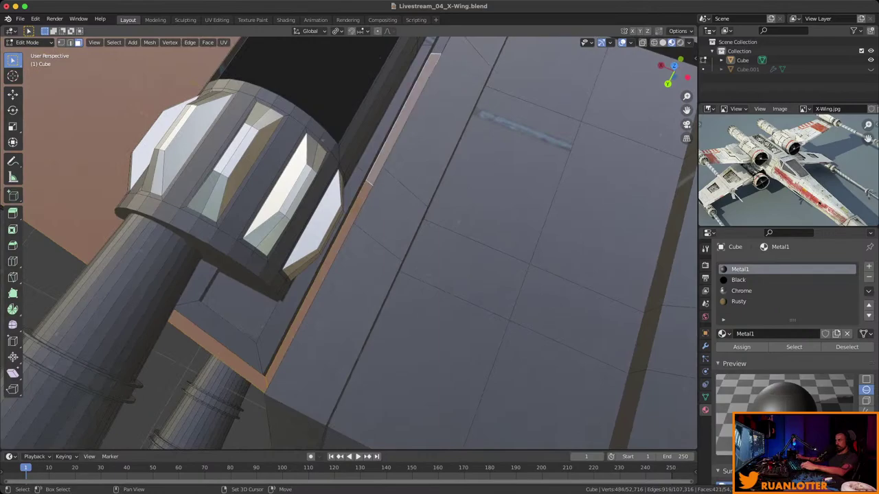
middle_click_drag(398, 137, 392, 247)
left_click(392, 323, "shift")
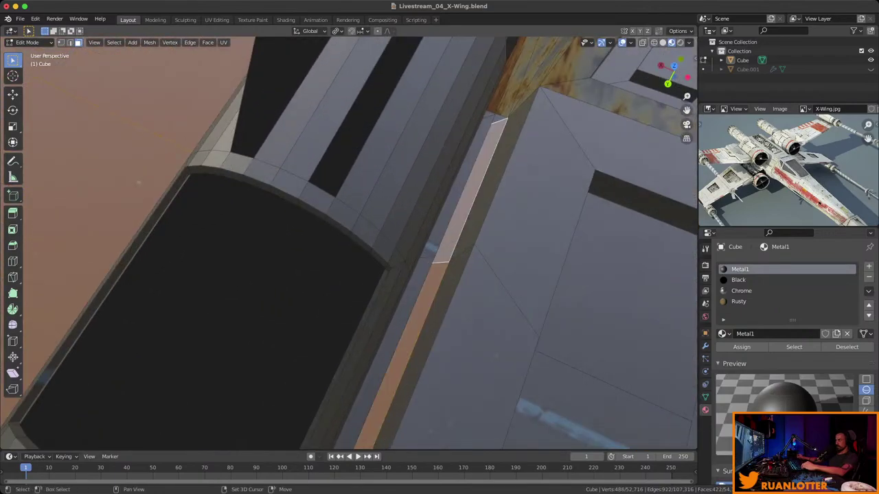
middle_click_drag(392, 323, 412, 289)
left_click(332, 345, "shift")
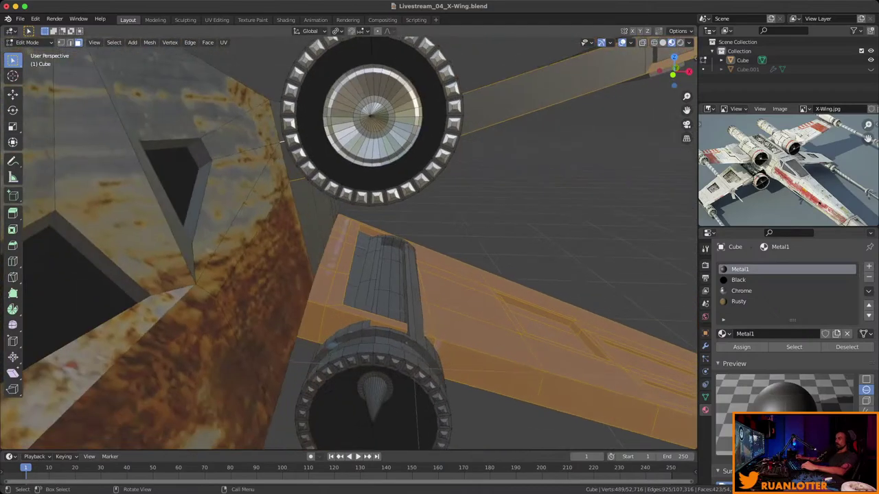
left_click(549, 79, "shift")
middle_click_drag(549, 79, 474, 202)
left_click(432, 134, "shift")
Choose the Rusty slot and box-select the wing underside faces plus a run of fuselage faces.
left_click(738, 301)
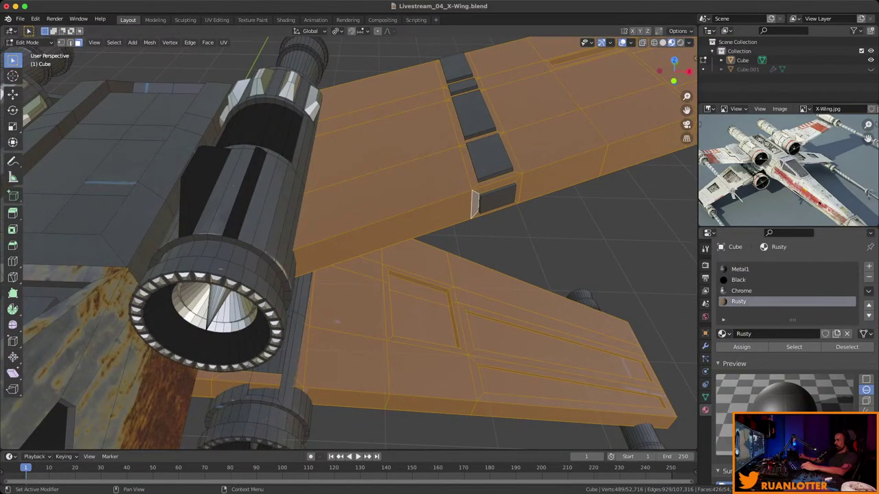
mouse_move(412, 227)
middle_mouse_down()
mouse_move(439, 206)
mouse_move(474, 216)
mouse_move(615, 210)
mouse_move(549, 226)
mouse_move(412, 240)
middle_mouse_up()
left_click_drag(285, 114, 354, 164)
middle_click_drag(383, 177, 534, 438)
left_click(247, 200, "shift")
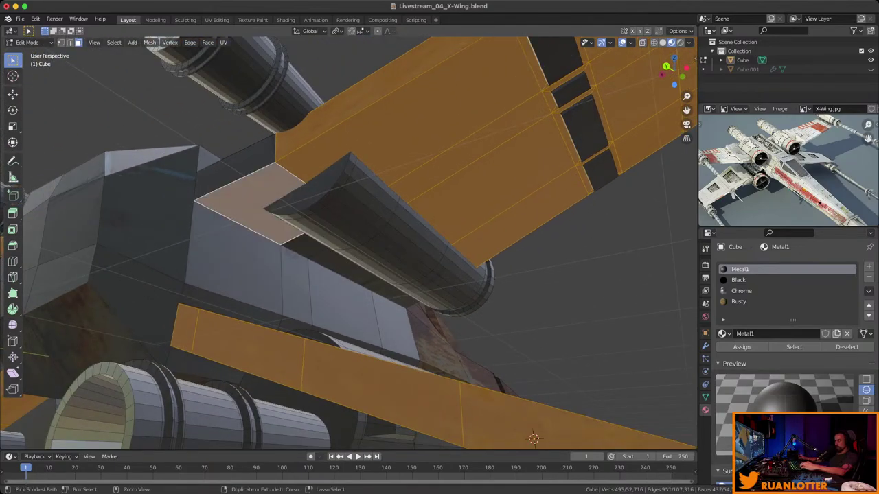
left_click(357, 274, "ctrl")
middle_click_drag(357, 275, 536, 186)
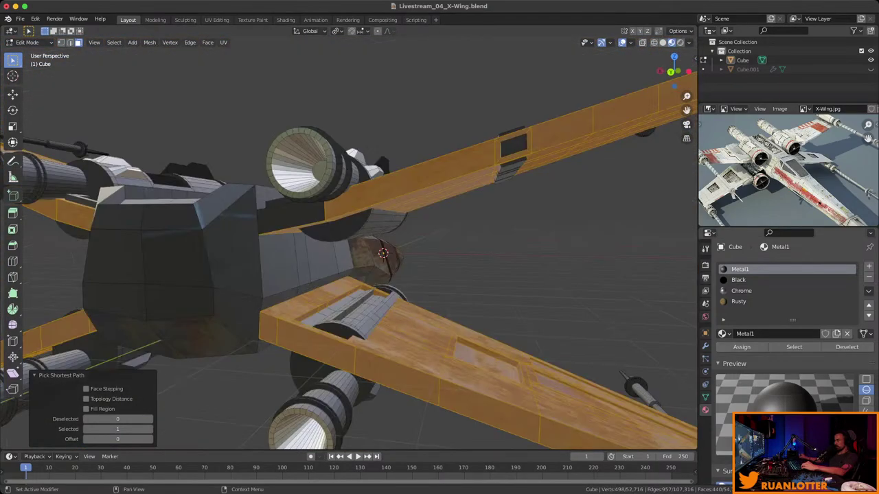
Pick the Rusty material slot for the wing faces, briefly checking Metal1 while orbiting the wing.
left_click(738, 302)
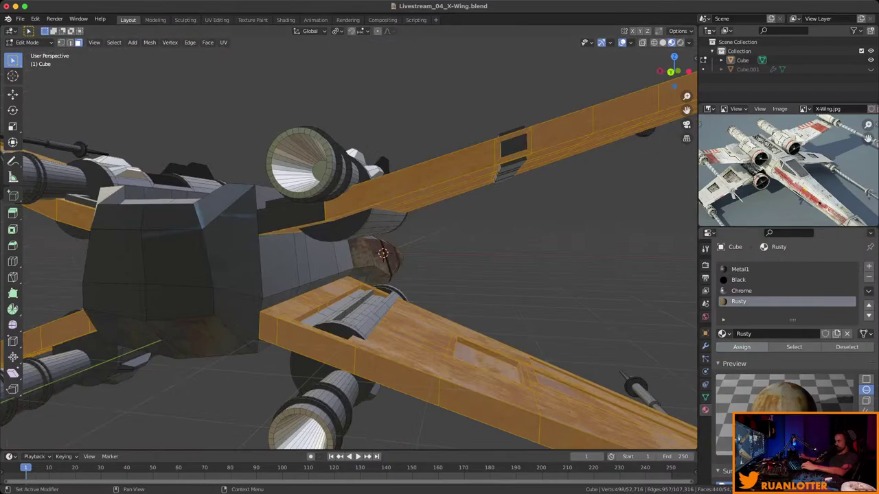
middle_click_drag(412, 219, 583, 155)
left_click(755, 269)
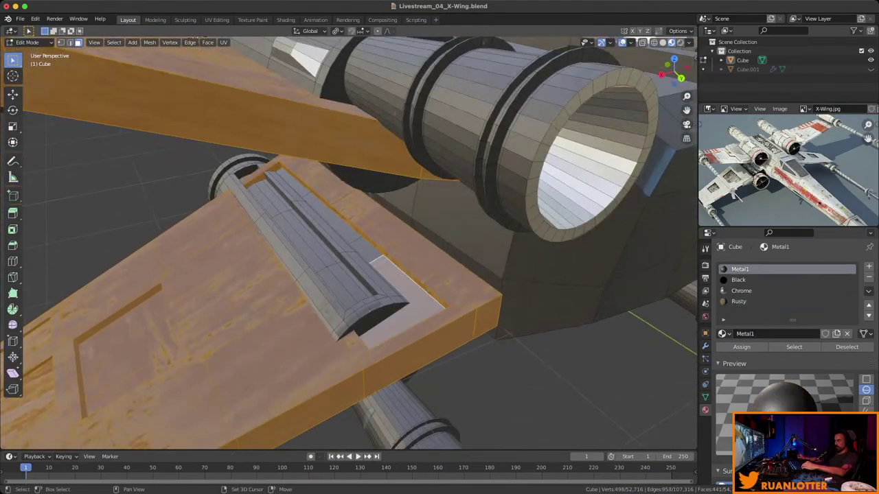
middle_click_drag(304, 194, 275, 196)
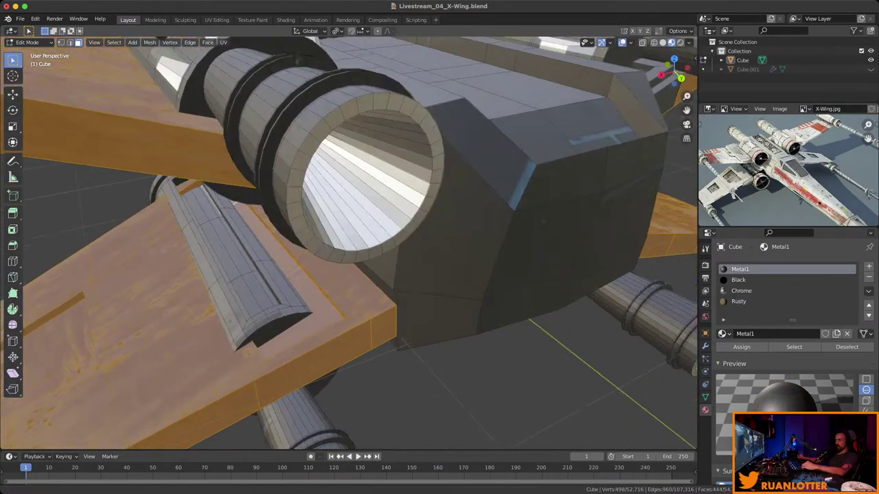
middle_click_drag(542, 221, 405, 240)
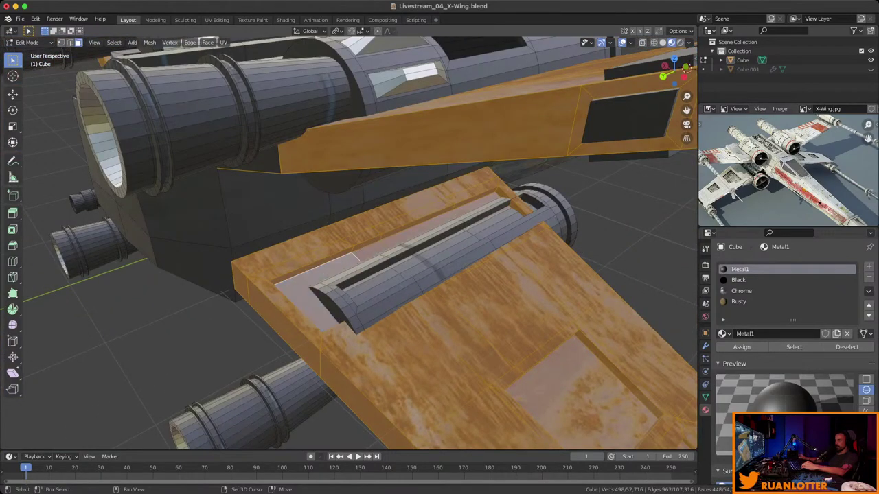
left_click(738, 301)
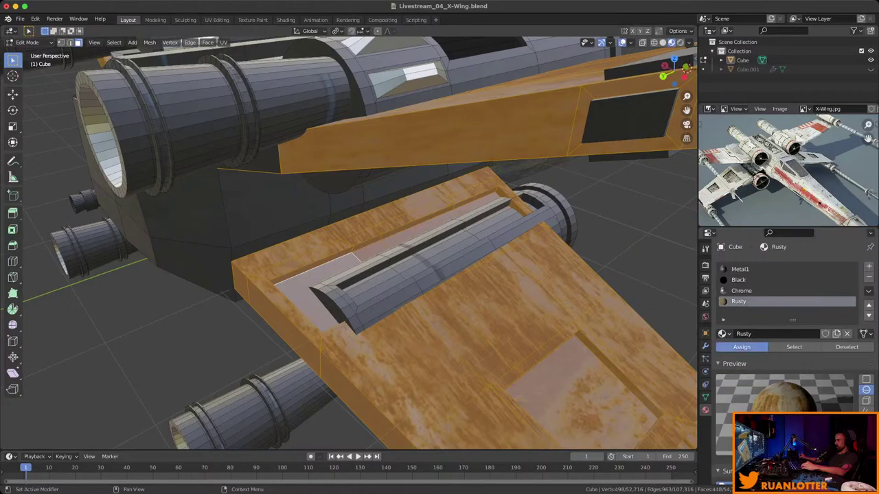
middle_click_drag(357, 274, 395, 196)
key("Tab")
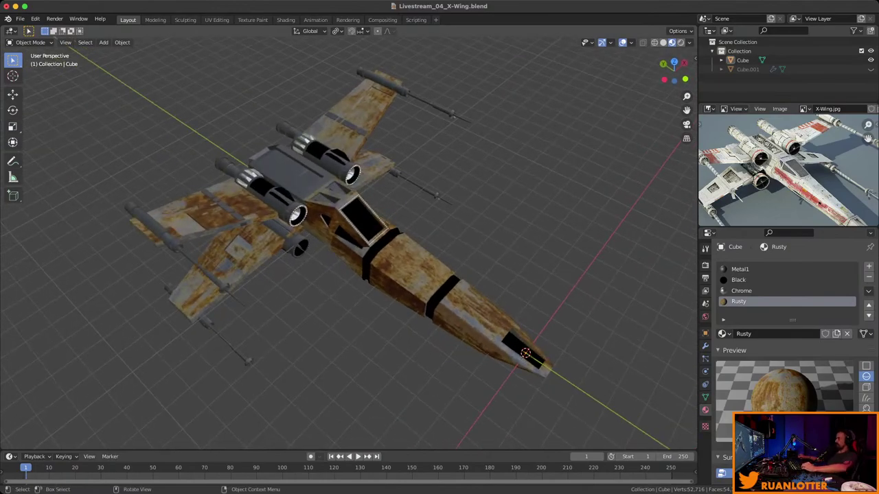
middle_click_drag(395, 196, 103, 58)
scroll(384, 199, "up", 5)
key("Tab")
middle_click_drag(343, 240, 213, 248)
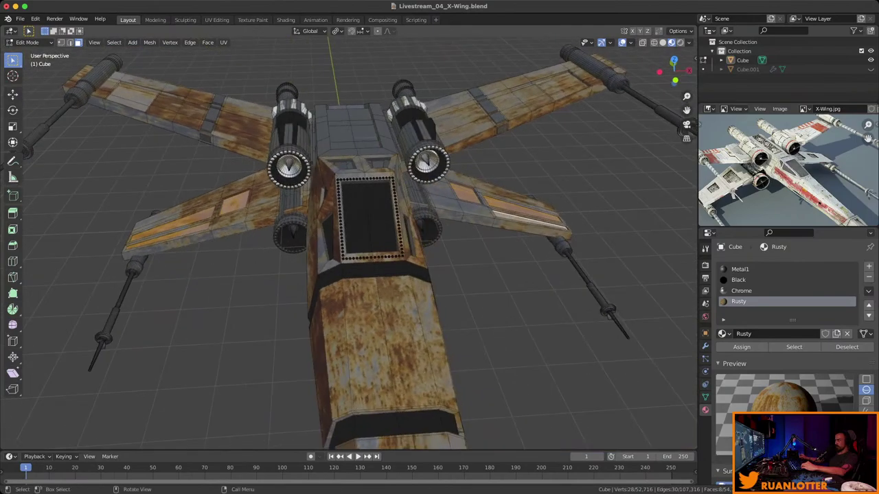
Assign the Black material to the selected wing panel insets.
left_click(739, 280)
left_click(741, 347)
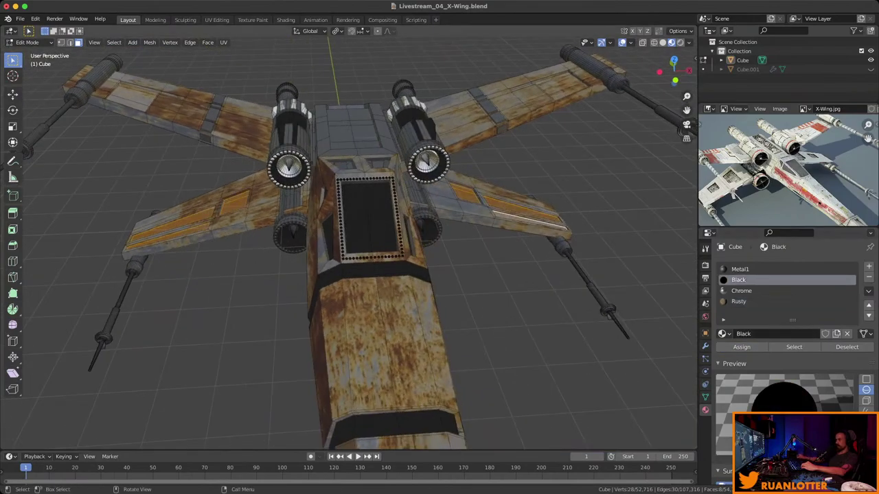
key("alt+a")
middle_click_drag(343, 240, 252, 155)
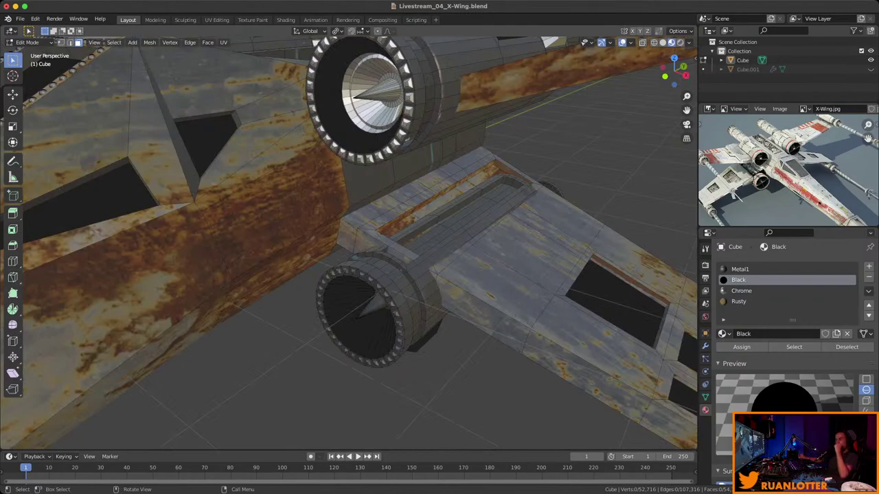
Select both lower engines with L, then clear the selection and zoom closer.
key("l")
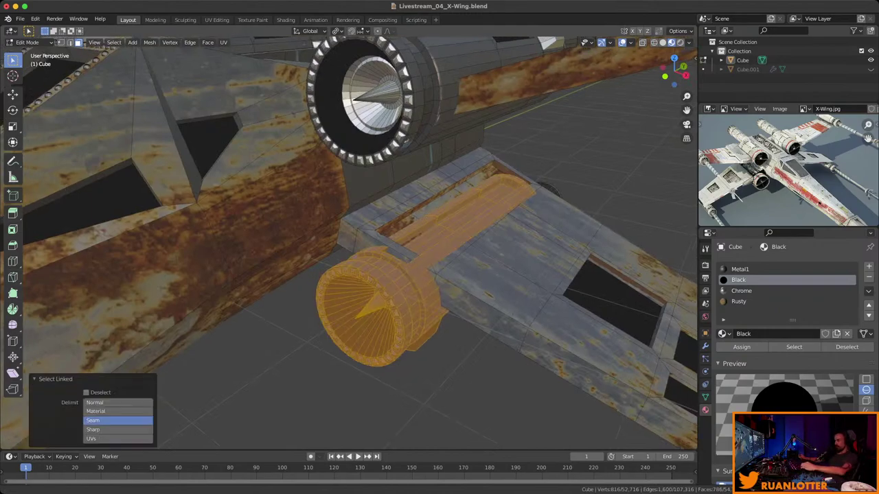
middle_click_drag(364, 312, 398, 261)
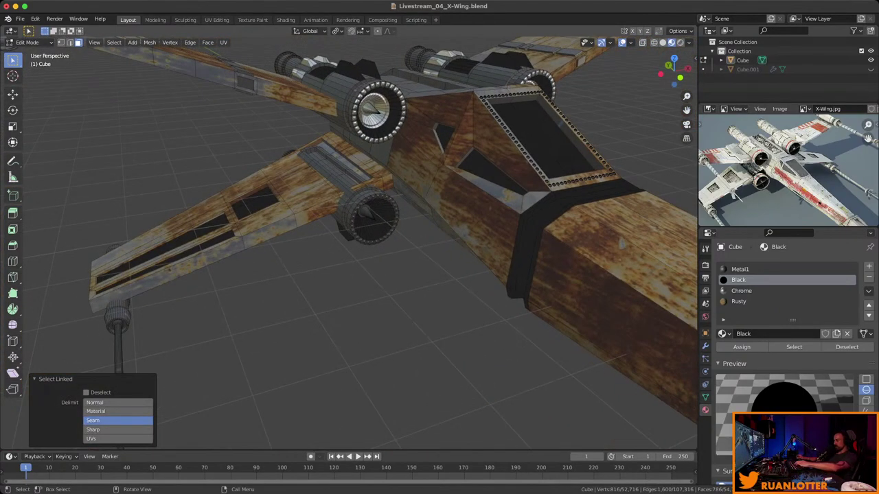
key("l")
middle_click_drag(371, 226, 323, 195)
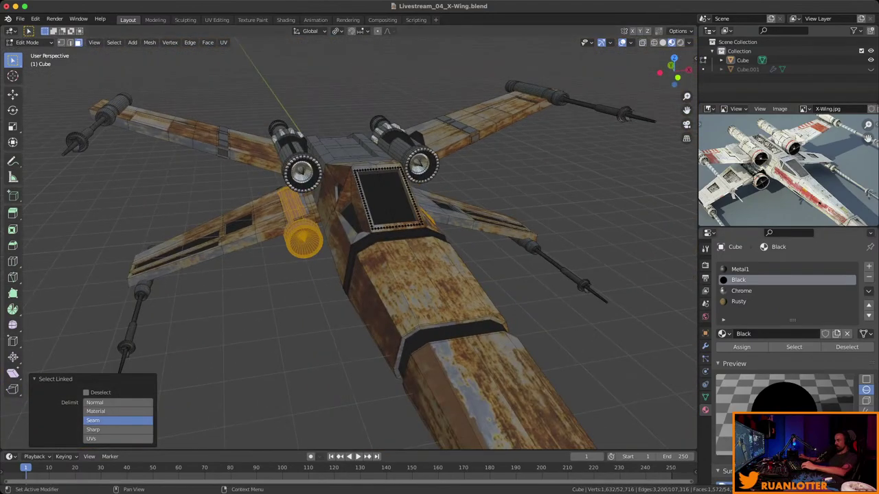
key("alt+a")
middle_click_drag(343, 240, 261, 240)
scroll(349, 244, "up", 6)
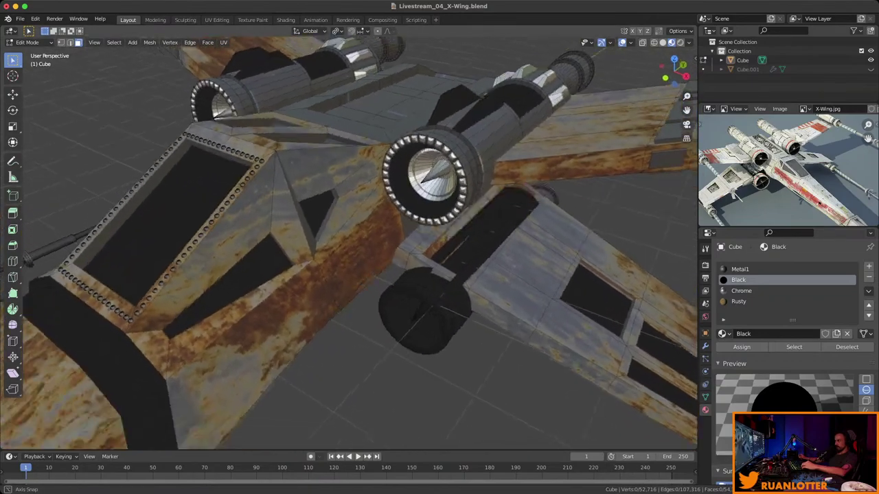
middle_click_drag(349, 244, 303, 233)
Reselect both lower engines and nudge them slightly along the Z axis.
key("l")
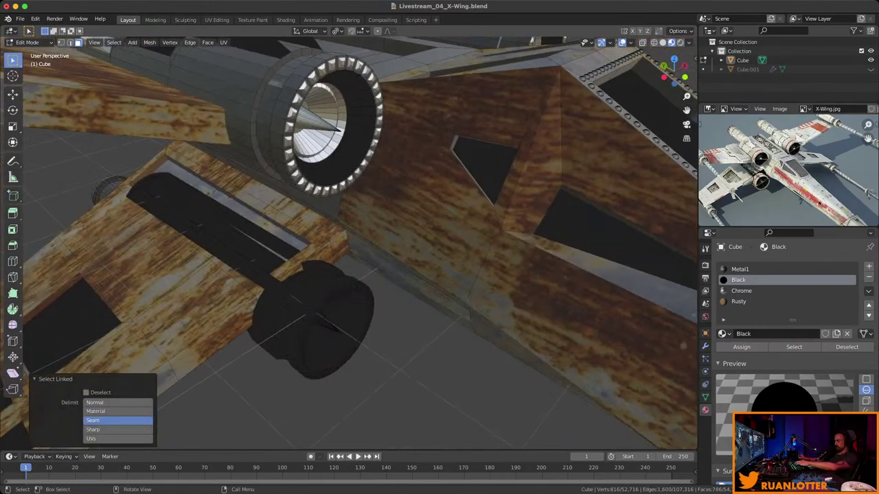
key("l")
middle_click_drag(309, 316, 271, 289)
key("g")
key("z")
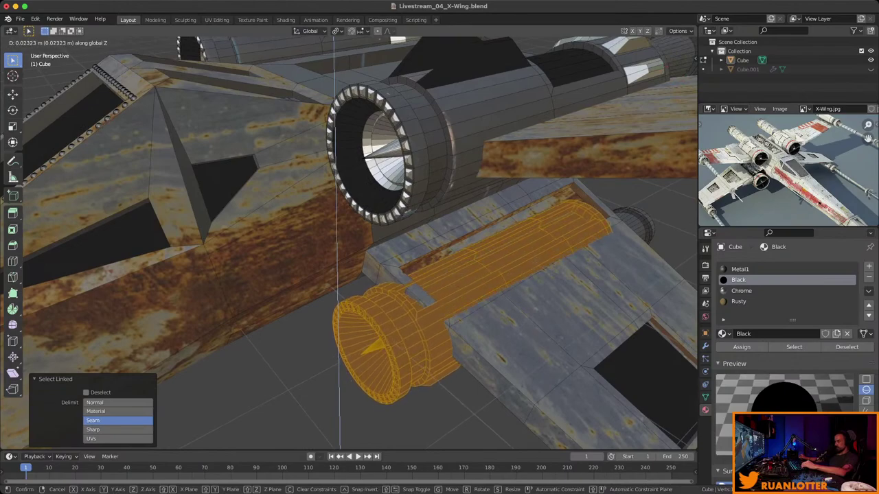
key("Return")
middle_click_drag(349, 243, 270, 221)
key("alt+a")
Select the lower engine nozzle interiors and assign them the Chrome material.
key("l")
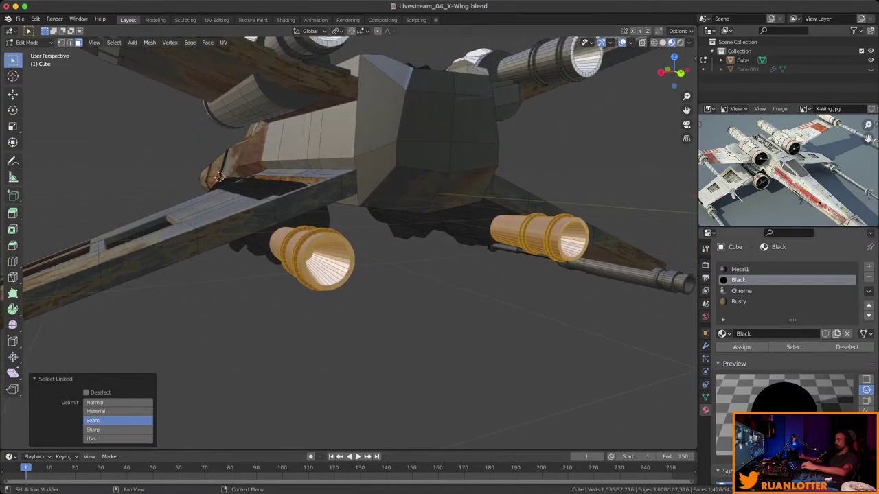
key("alt+a")
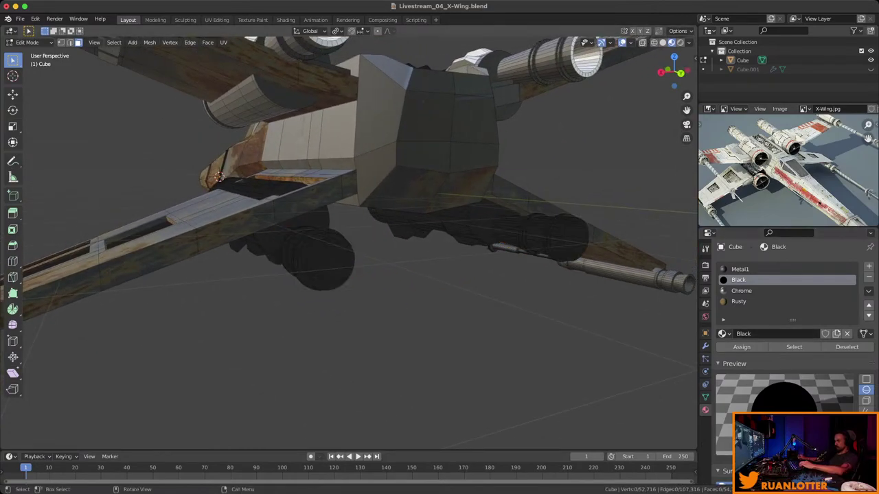
key("l")
key("l")
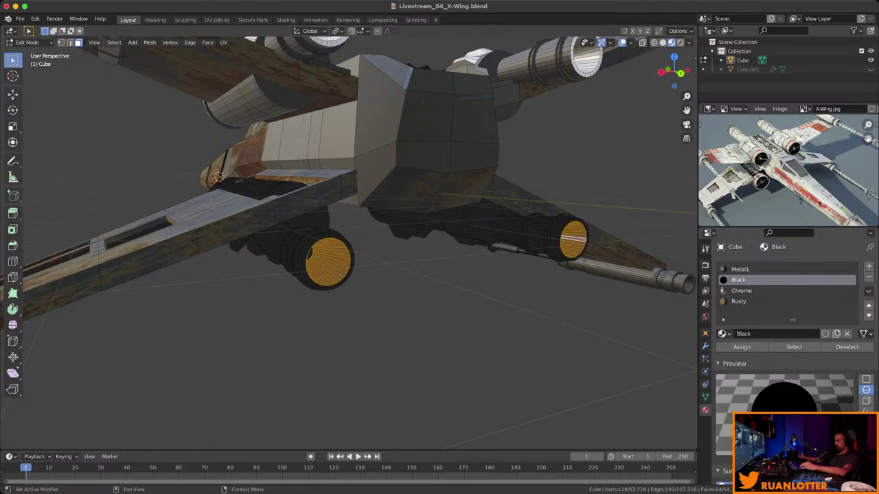
left_click(742, 291)
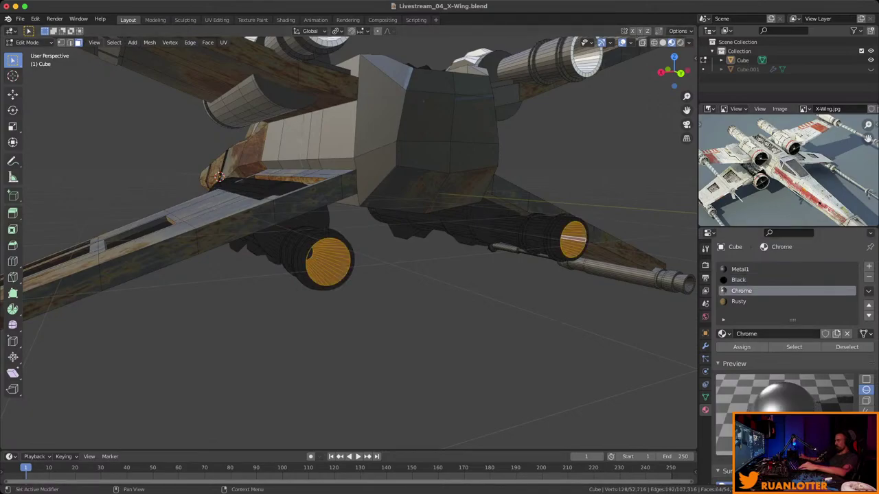
left_click(741, 347)
key("alt+a")
mouse_move(343, 308)
middle_mouse_down()
mouse_move(363, 305)
mouse_move(384, 275)
mouse_move(371, 254)
mouse_move(364, 288)
mouse_move(344, 313)
middle_mouse_up()
Select the ring of faces around an engine intake and orbit to inspect the chrome lining.
scroll(349, 243, "up", 5)
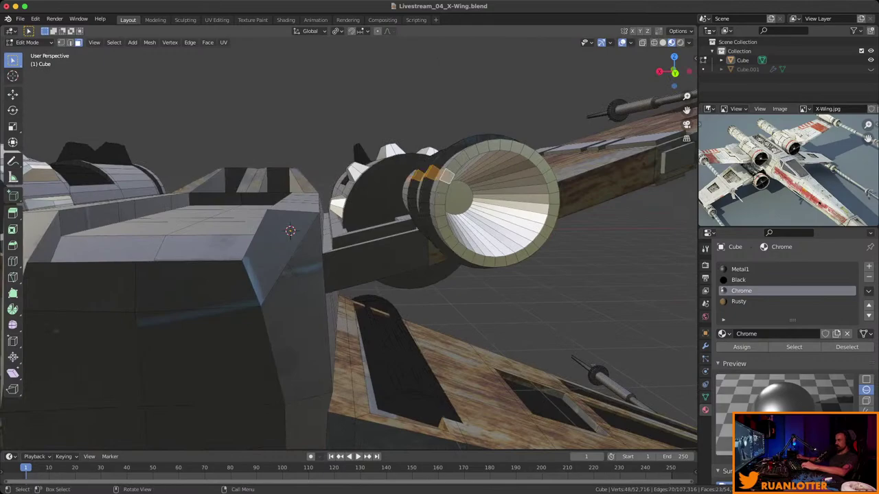
left_click(440, 210)
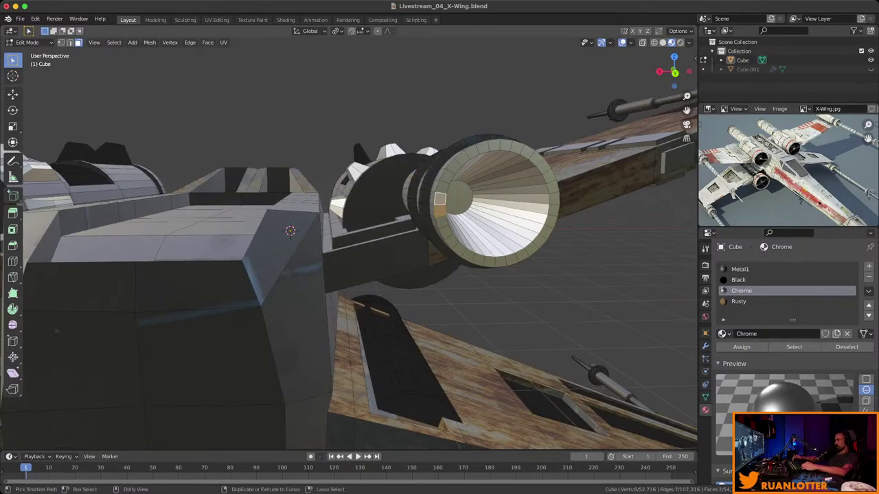
left_click(516, 147, "ctrl")
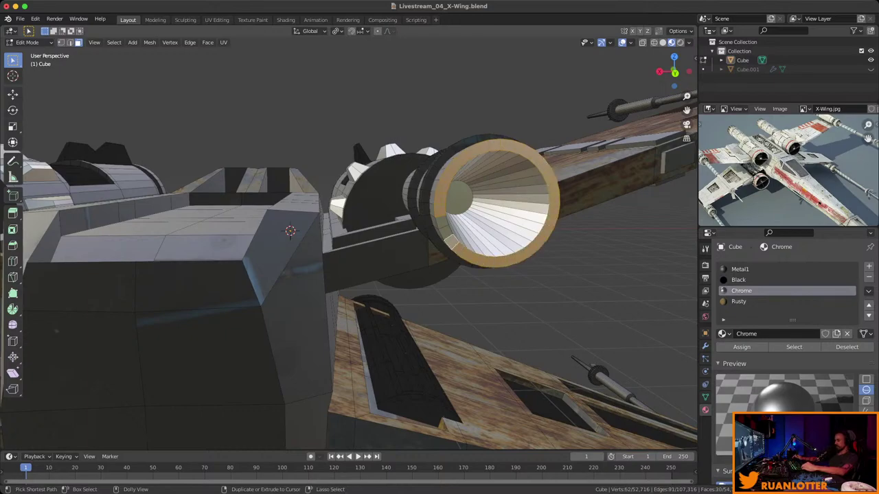
middle_click_drag(349, 244, 385, 206)
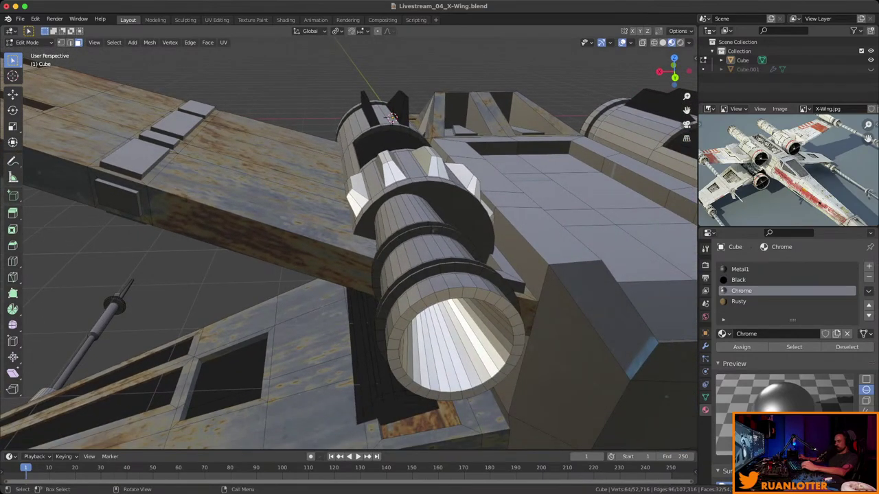
middle_click_drag(384, 206, 480, 223)
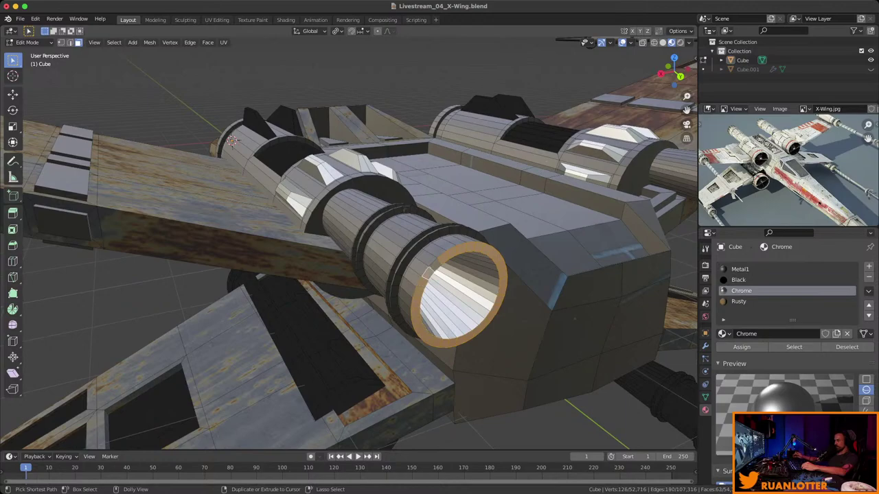
Make Black the active material slot, clear the selection and frame the whole X-Wing.
left_click(755, 279)
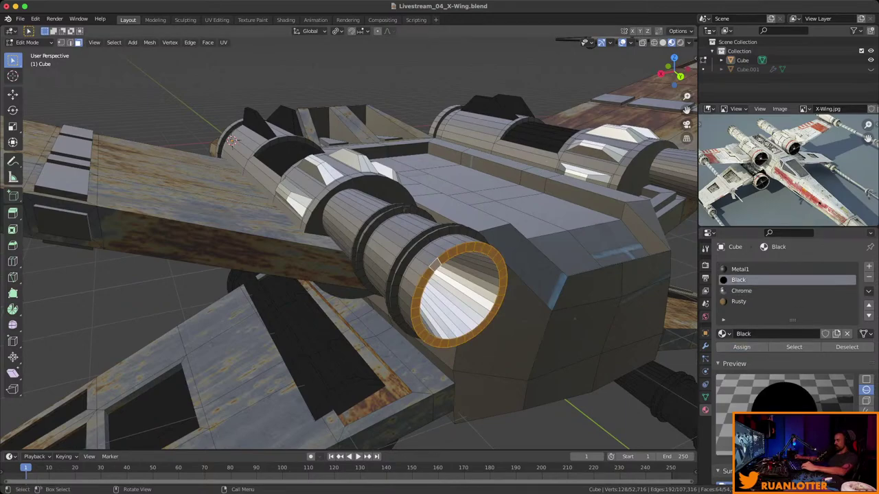
key("alt+a")
key("Home")
middle_click_drag(357, 261, 330, 220)
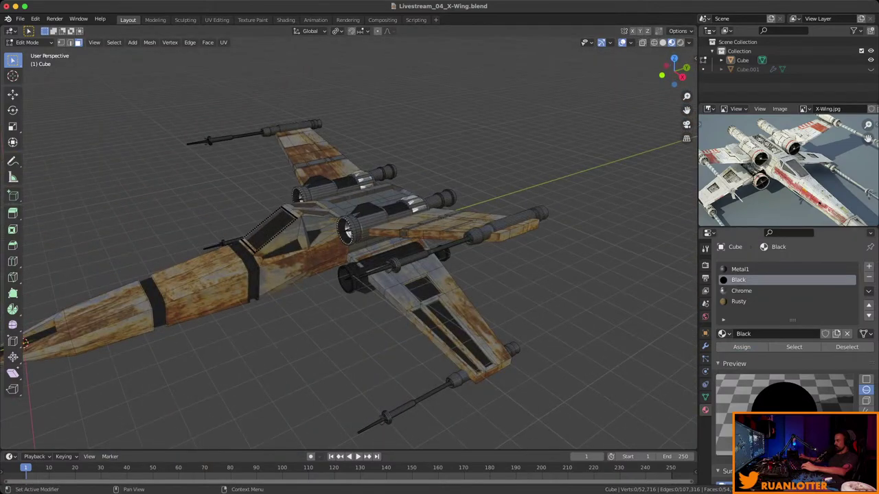
Add a new material slot and material named White.
left_click_drag(792, 319, 793, 330)
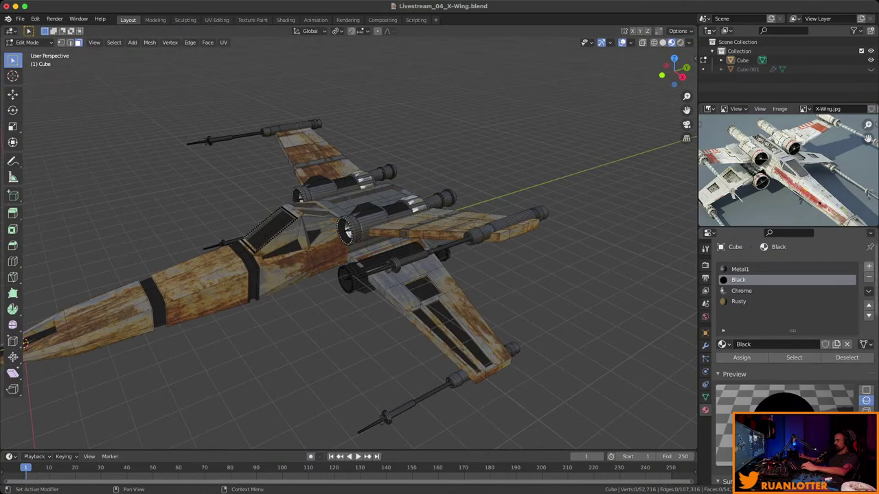
left_click(868, 267)
left_click(790, 345)
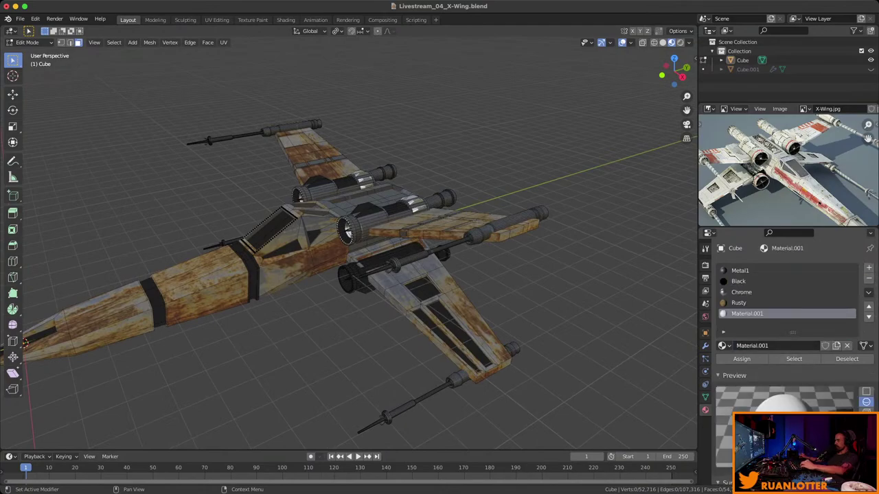
left_click(755, 346)
type("White")
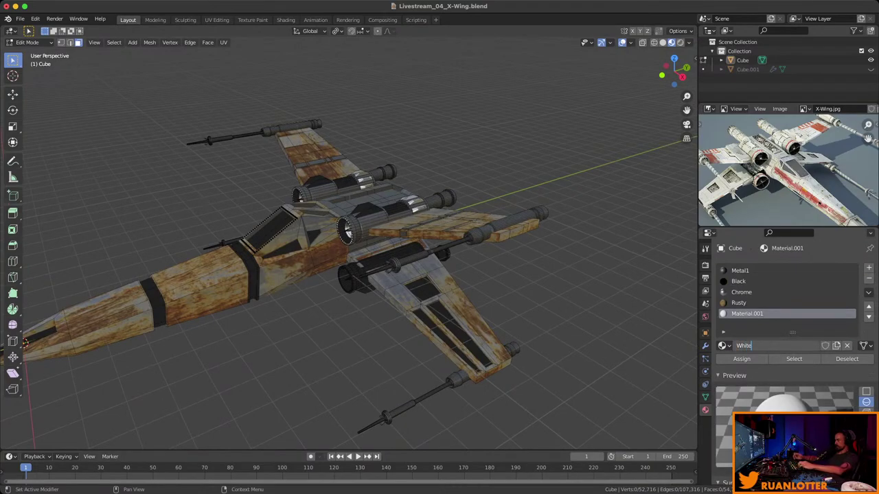
key("Return")
Set the White material's Metallic to 0.695.
scroll(789, 344, "down", 7)
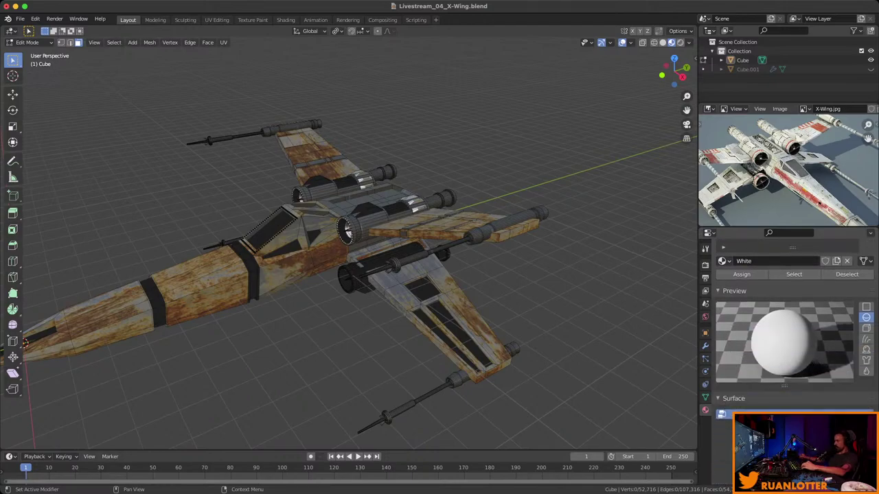
scroll(824, 398, "down", 3)
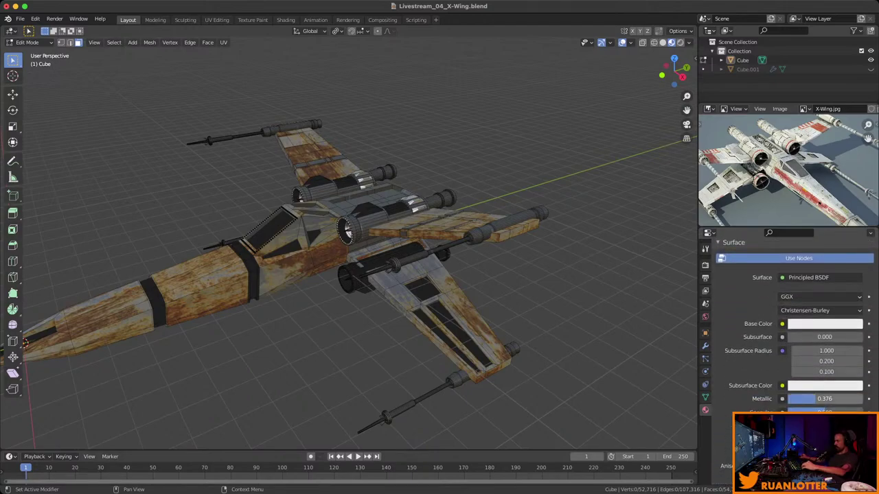
left_click_drag(824, 398, 832, 398)
scroll(824, 398, "down", 1)
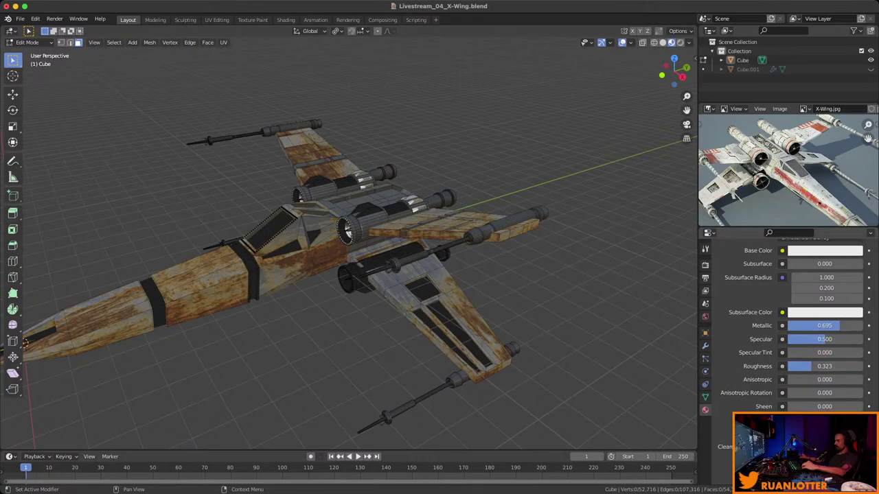
middle_click_drag(343, 247, 274, 254)
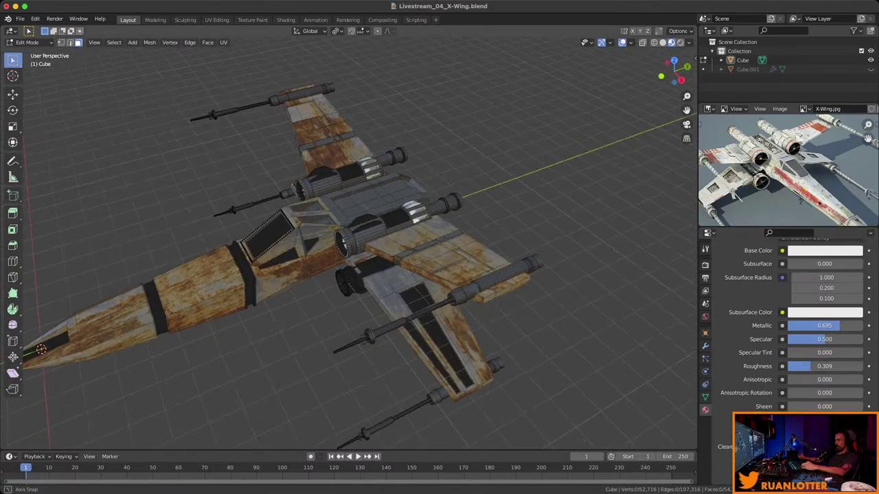
scroll(344, 247, "up", 3)
middle_click_drag(343, 247, 198, 223)
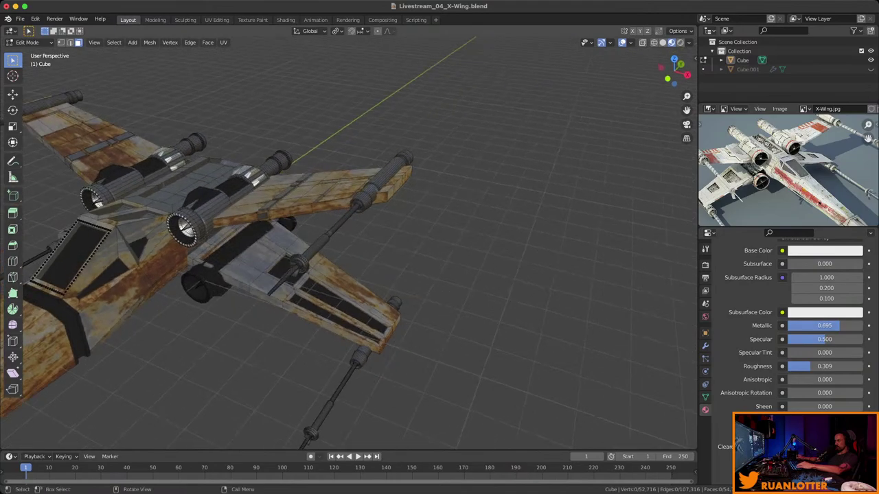
Select the wing laser cannons with L and assign them the White material.
key("l")
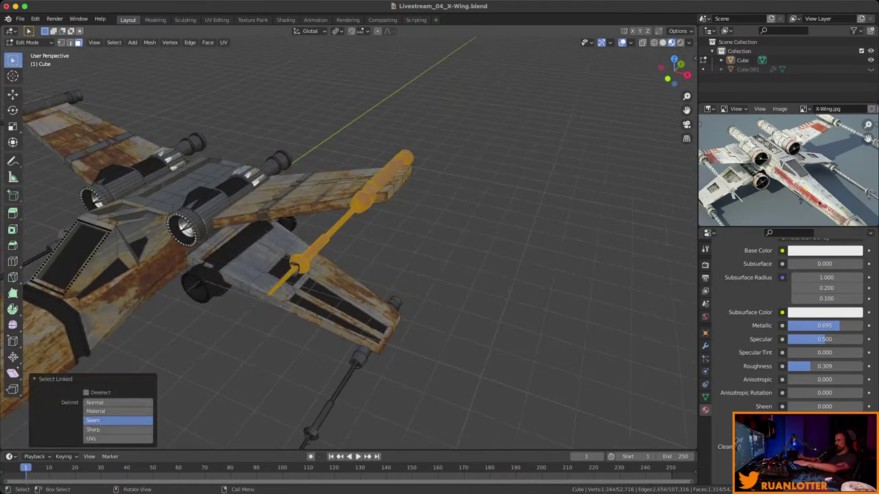
middle_click_drag(199, 223, 290, 213)
key("l")
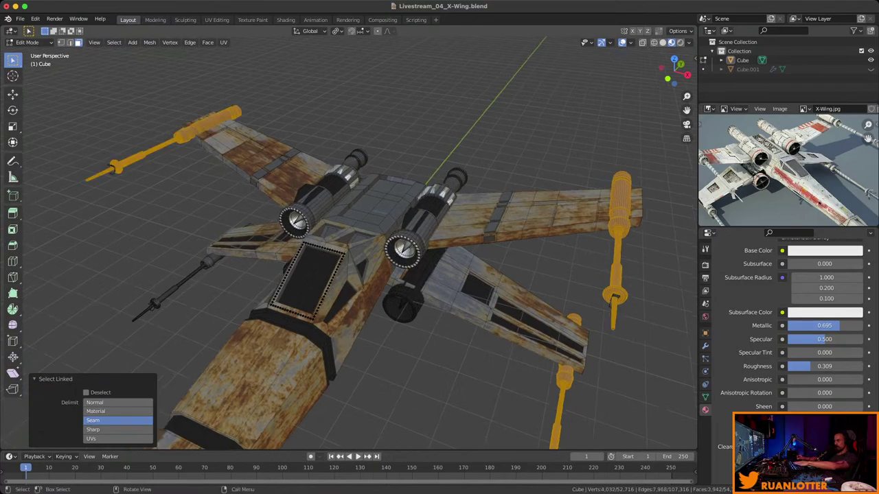
key("l")
scroll(789, 322, "up", 4)
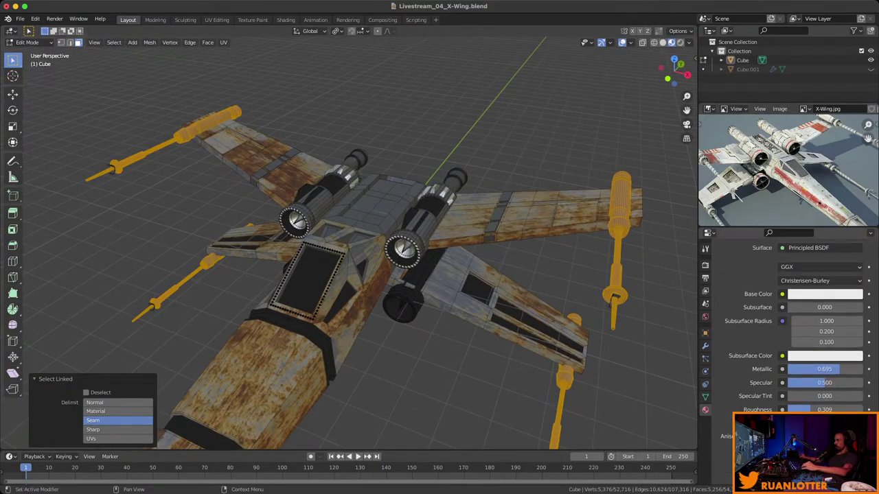
scroll(790, 323, "up", 5)
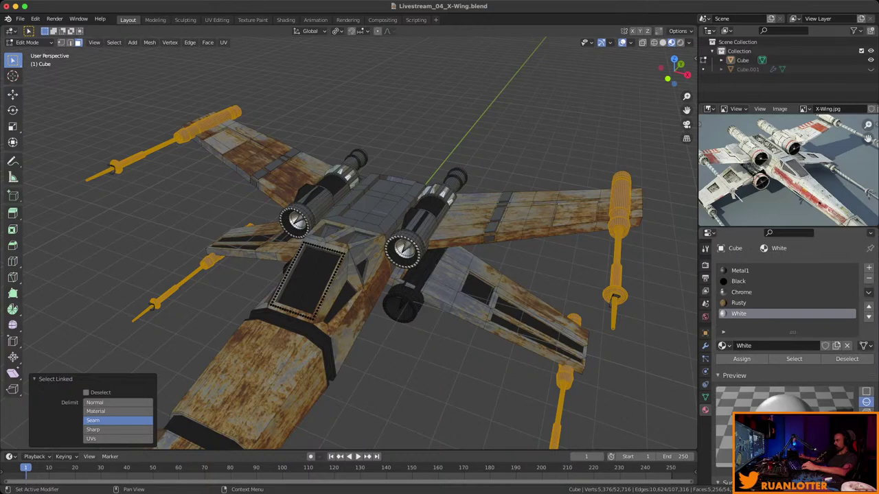
left_click(742, 359)
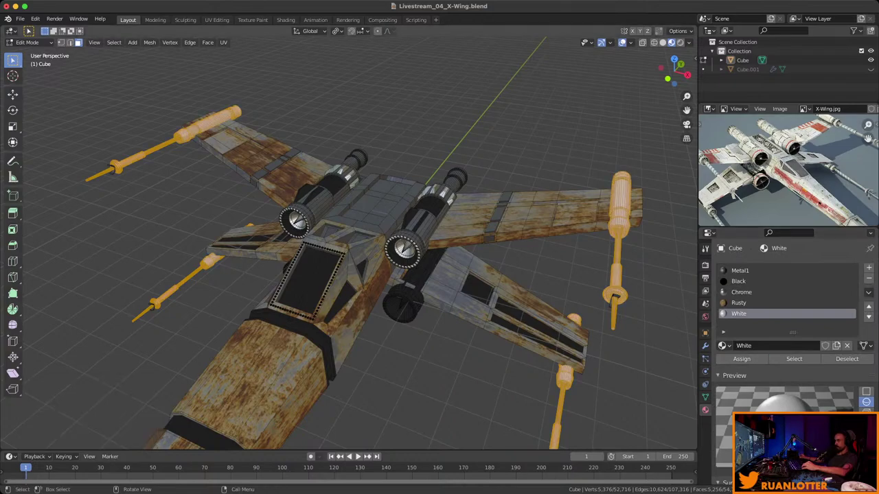
key("alt+a")
middle_click_drag(357, 275, 350, 237)
Select remaining linked cannon parts with Ctrl+L, then clear the selection and toggle edit mode.
key("ctrl+l")
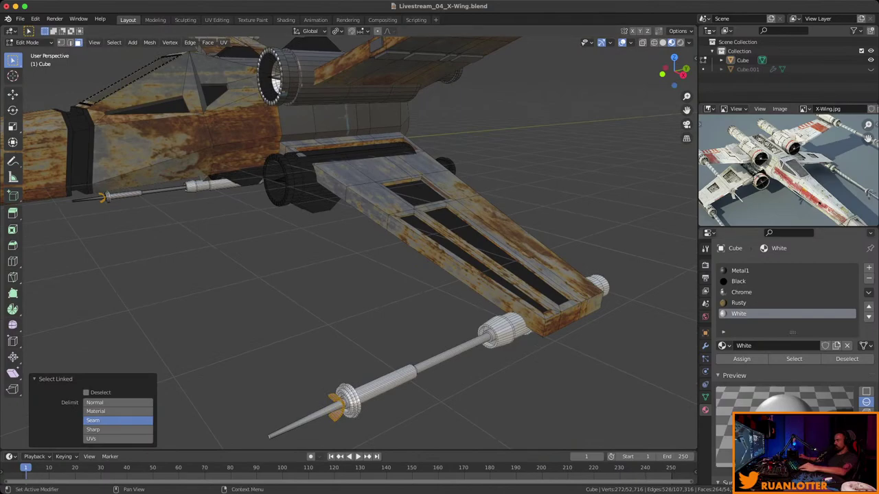
key("alt+a")
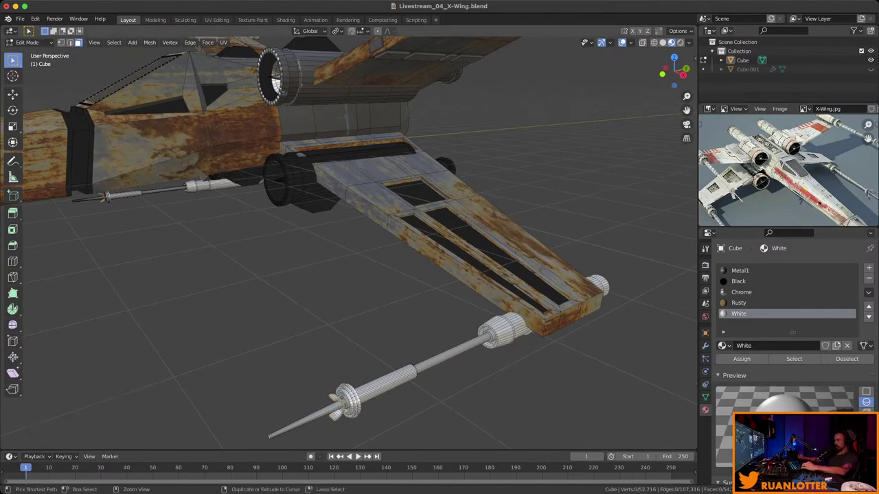
scroll(349, 241, "down", 8)
middle_click_drag(349, 241, 422, 189)
key("Tab")
key("Tab")
Select the central rear fuselage panel and the faces beside it.
left_click(367, 296)
left_click(340, 360, "shift")
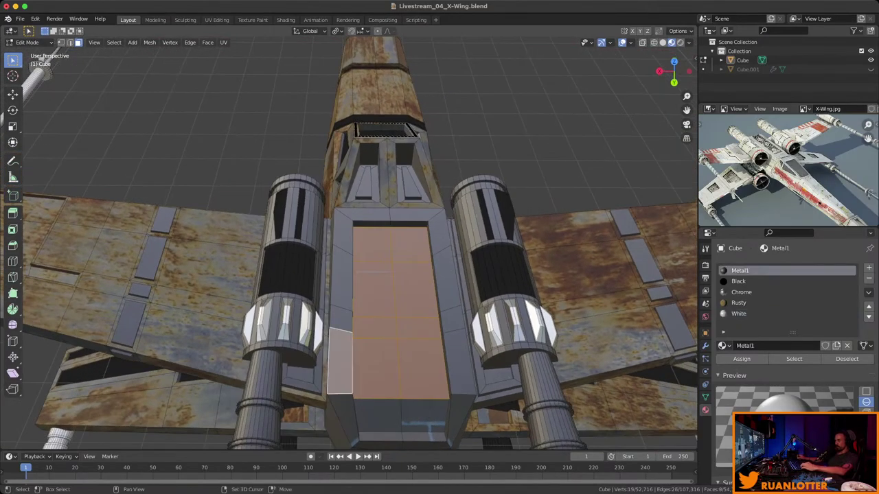
left_click(340, 288, "shift")
left_click(392, 214, "shift")
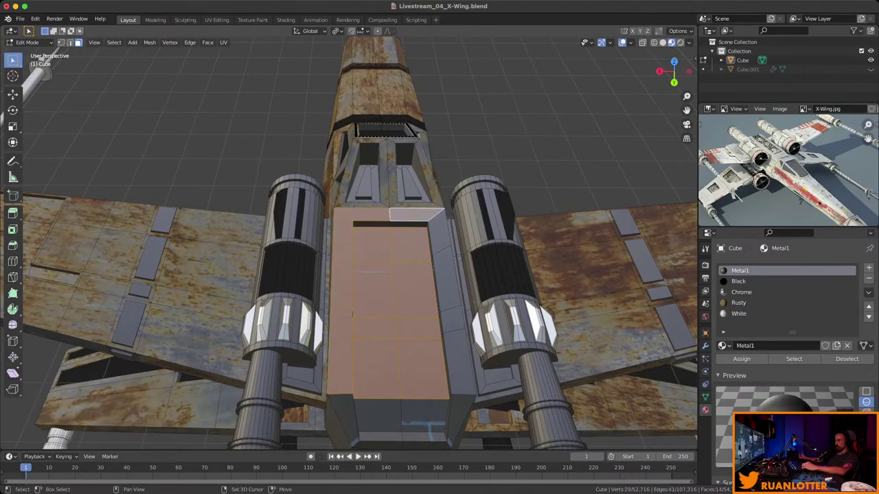
left_click(440, 233, "shift")
left_click(460, 361, "shift")
left_click(446, 278, "shift")
middle_click_drag(446, 278, 395, 347)
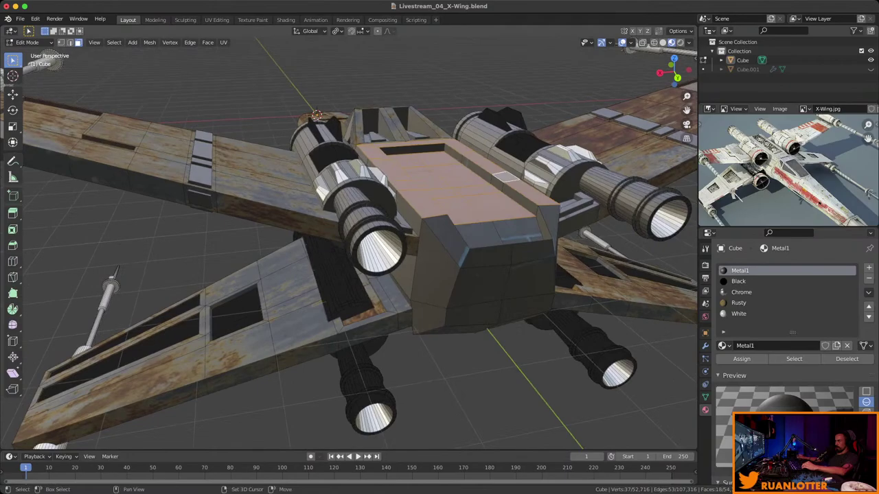
Extend the selection with the side strip and the top panel faces.
left_click(516, 200, "shift")
left_click(518, 199, "ctrl")
middle_click_drag(518, 200, 481, 192)
left_click(446, 152, "shift")
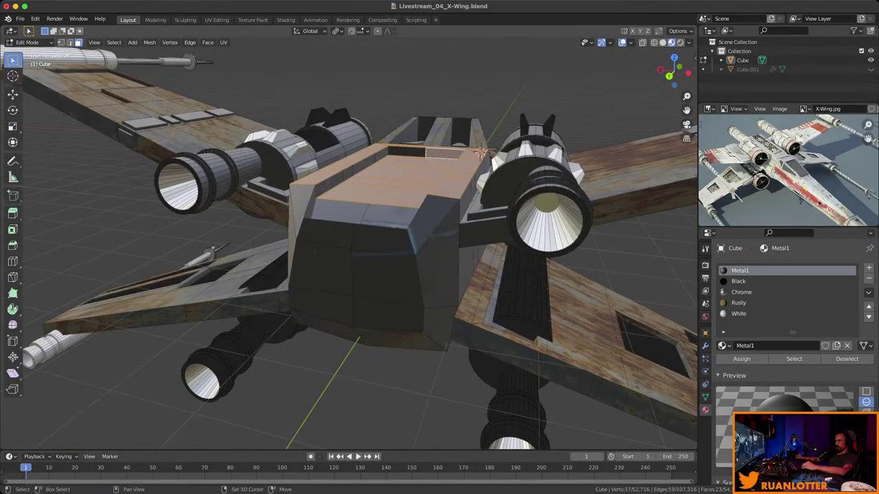
left_click(407, 151, "shift")
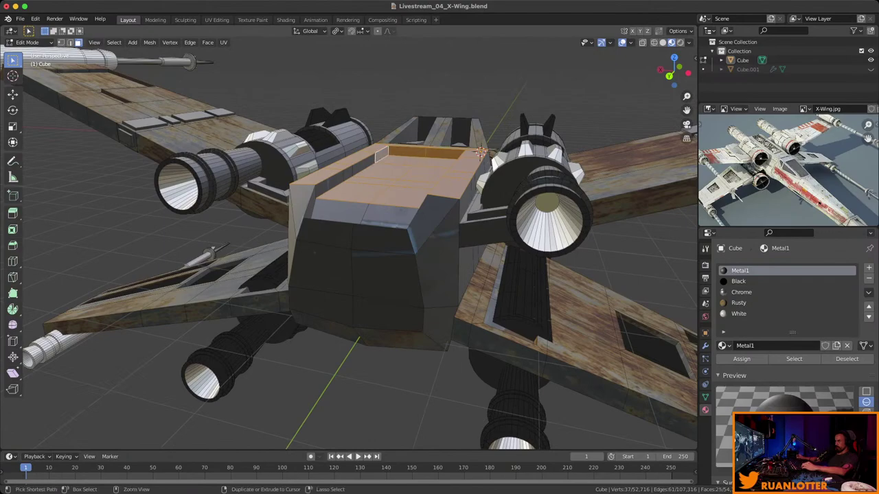
left_click(481, 152, "ctrl")
middle_click_drag(481, 153, 419, 206)
left_click(286, 237, "shift")
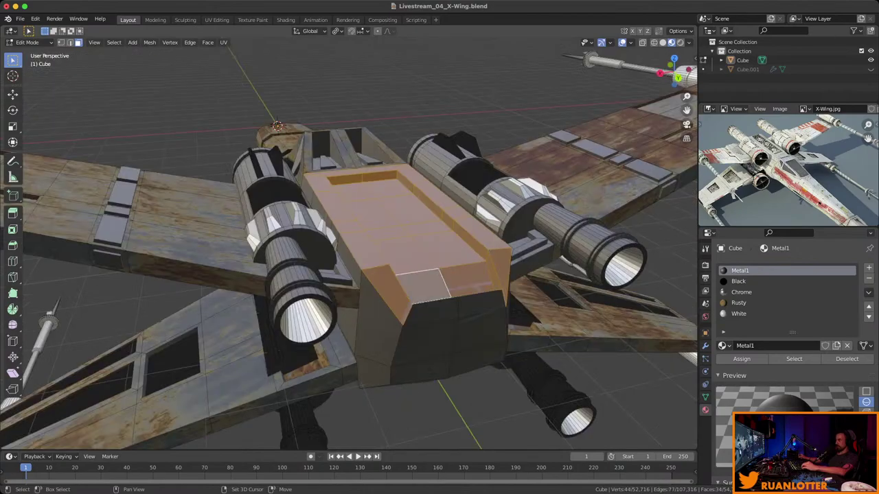
Assign Rusty to the selected top faces and save the file.
left_click(423, 281, "shift")
left_click(742, 359)
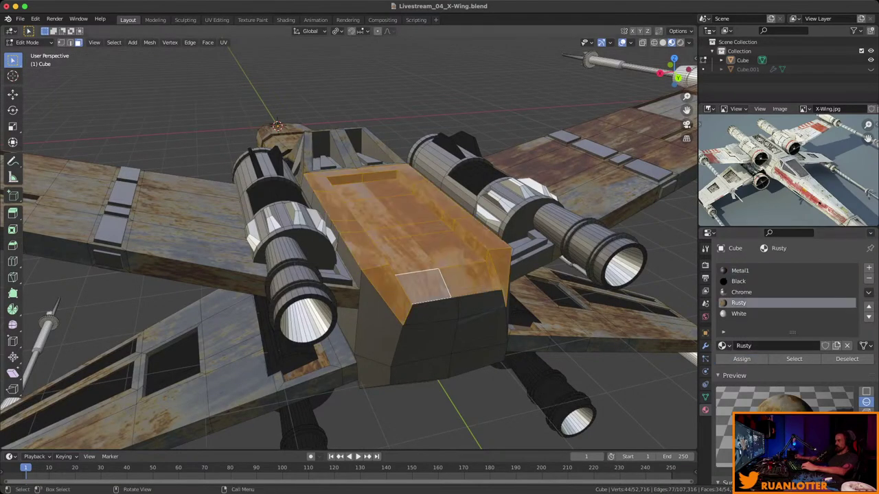
key("alt+a")
key("ctrl+s")
Path-select further fuselage faces and assign them Rusty too.
middle_click_drag(412, 241, 302, 206)
left_click(739, 270)
middle_click_drag(343, 241, 243, 202)
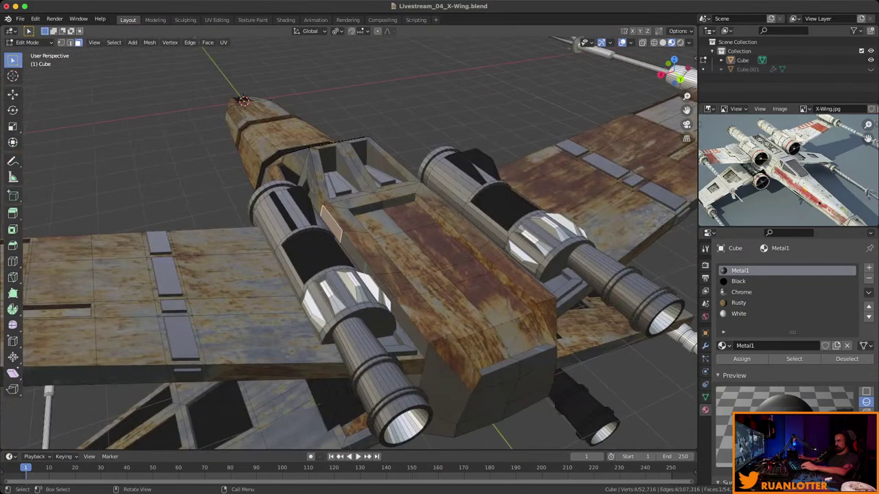
left_click(329, 220, "ctrl")
middle_click_drag(330, 219, 247, 220)
left_click(348, 289, "shift")
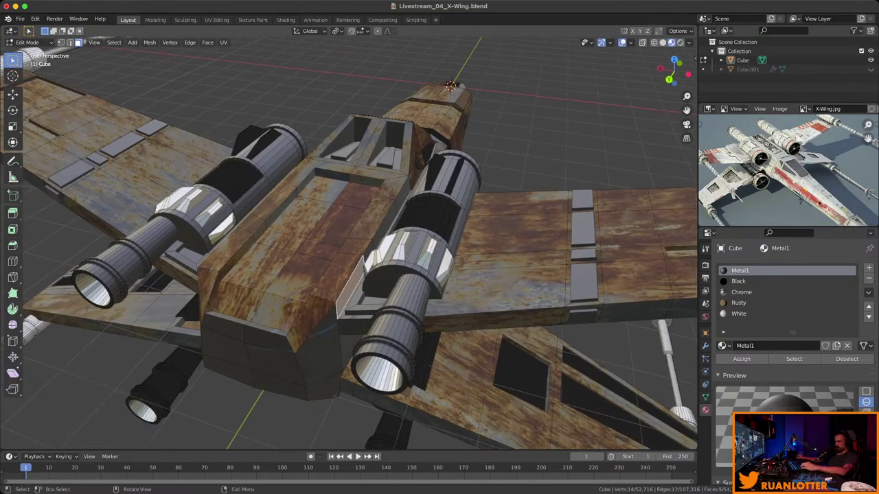
left_click(411, 178, "ctrl")
middle_click_drag(410, 178, 330, 185)
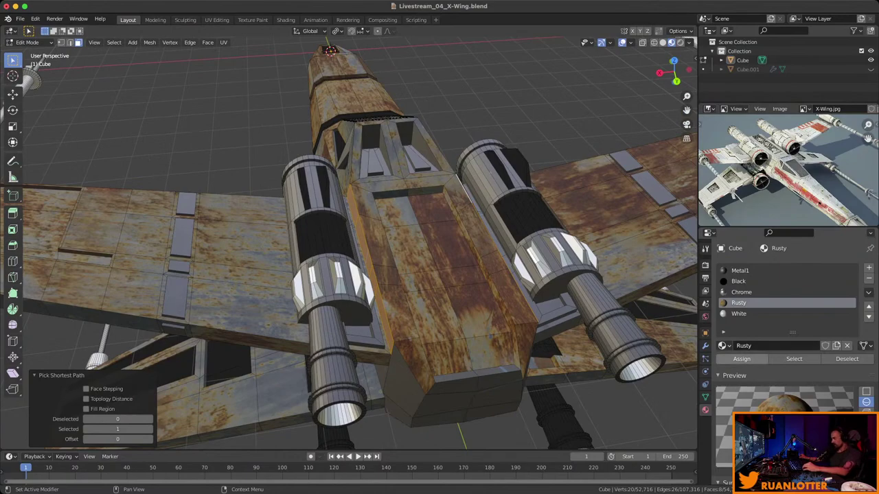
left_click(742, 359)
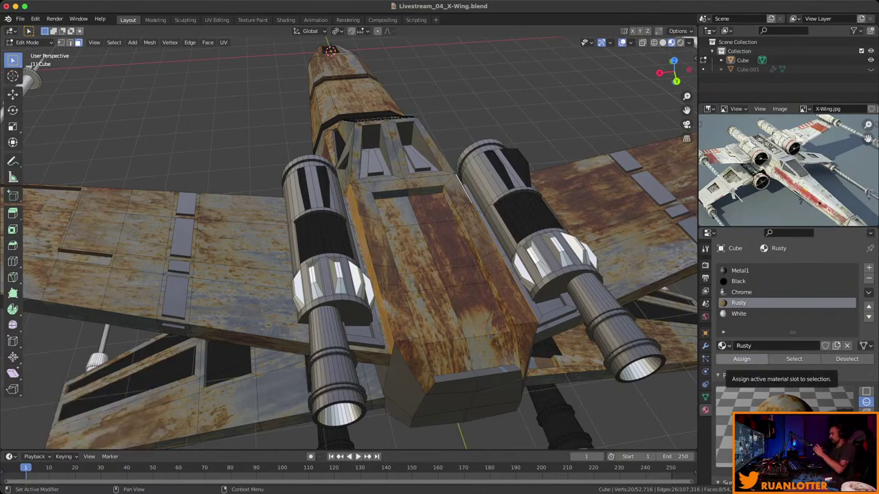
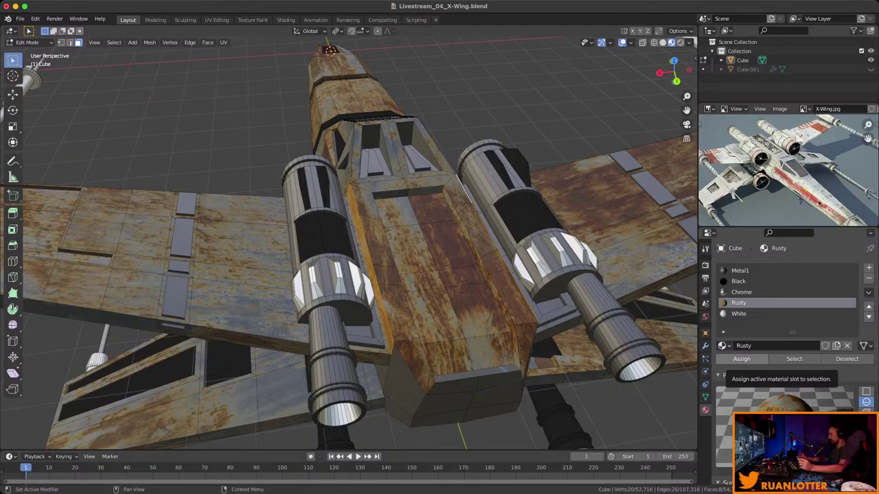
Select the fuselage side faces and assign them the Rusty material.
middle_click_drag(343, 241, 508, 357)
left_click(415, 213)
middle_click_drag(415, 214, 466, 227)
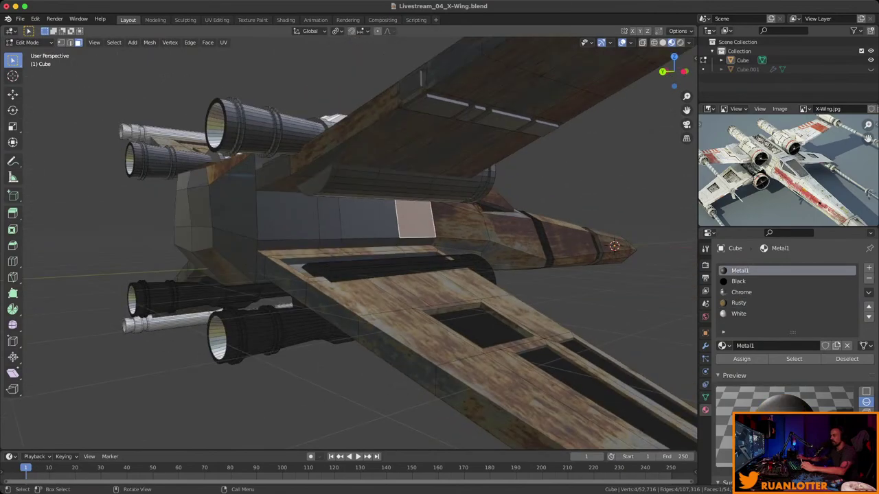
left_click(271, 219, "ctrl")
middle_click_drag(271, 219, 481, 247)
left_click(352, 247, "ctrl")
left_click(521, 220, "ctrl")
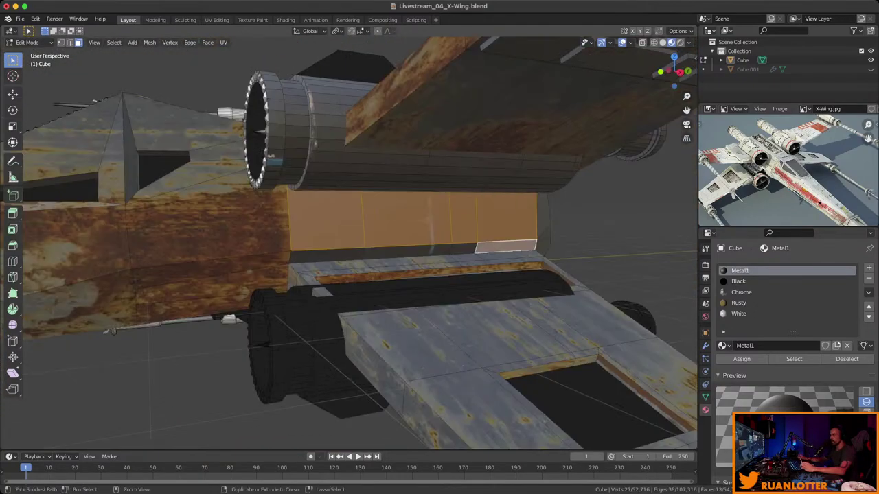
middle_click_drag(521, 220, 426, 227)
left_click(738, 303)
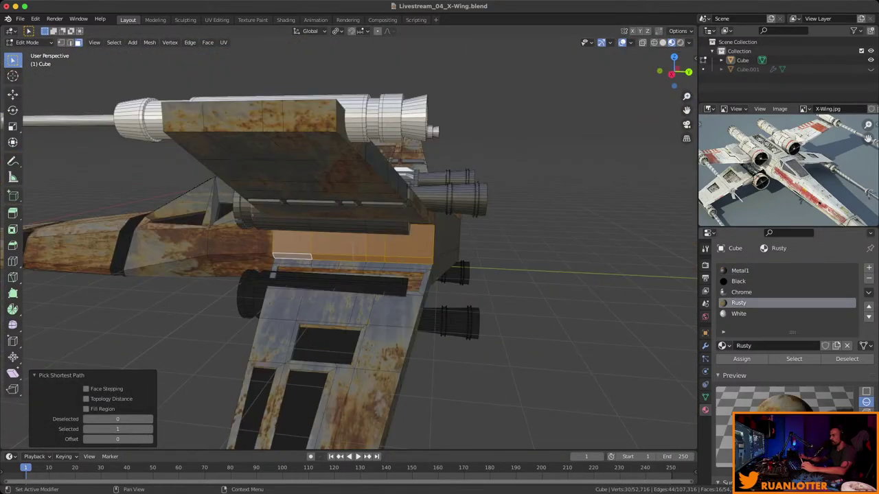
left_click(741, 359)
Select the connected engine disc geometry and assign it the White material.
key("alt+a")
middle_click_drag(384, 274, 323, 158)
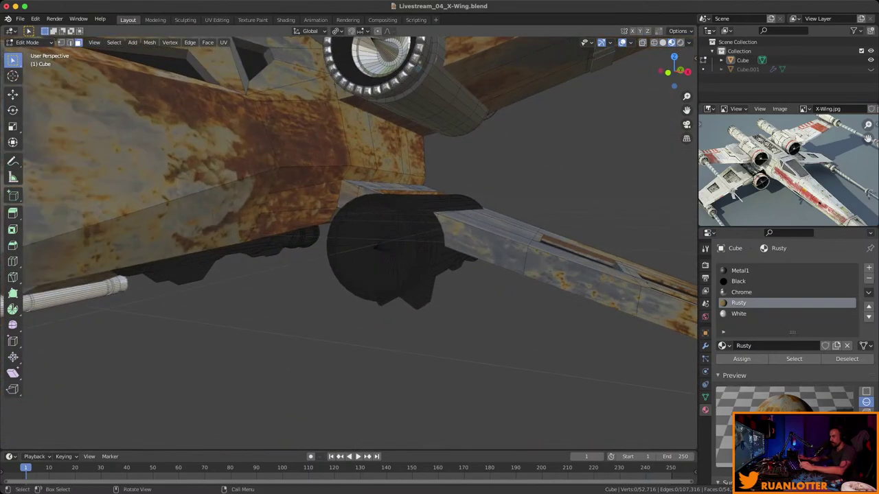
left_click(738, 281)
key("l")
middle_click_drag(378, 247, 322, 165)
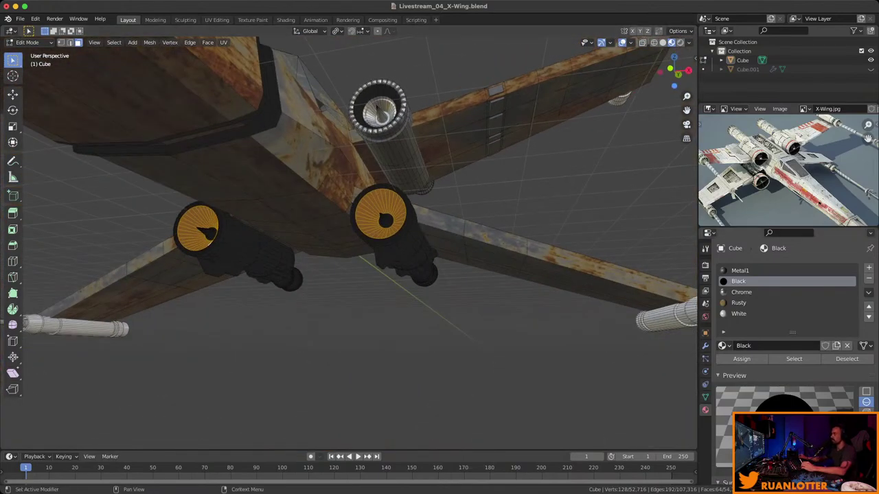
left_click(740, 270)
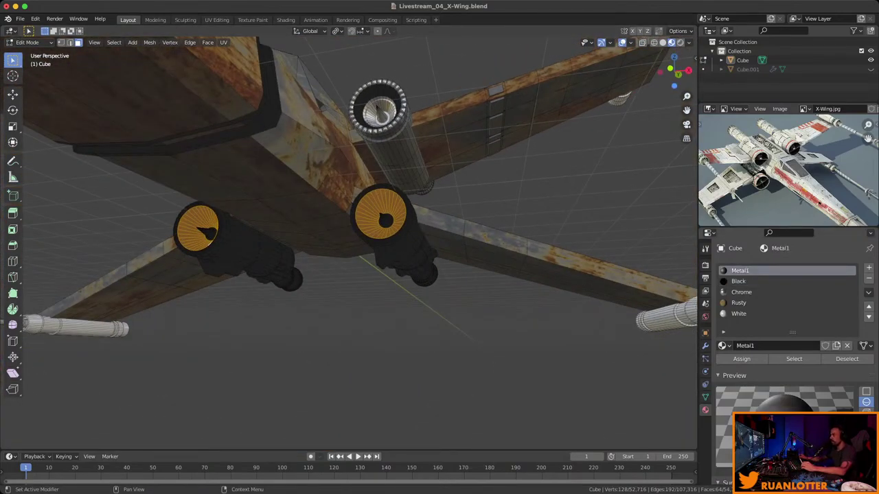
left_click(739, 314)
left_click(742, 359)
Assign White to the engine rings and return to Object Mode.
middle_click_drag(343, 275, 330, 323)
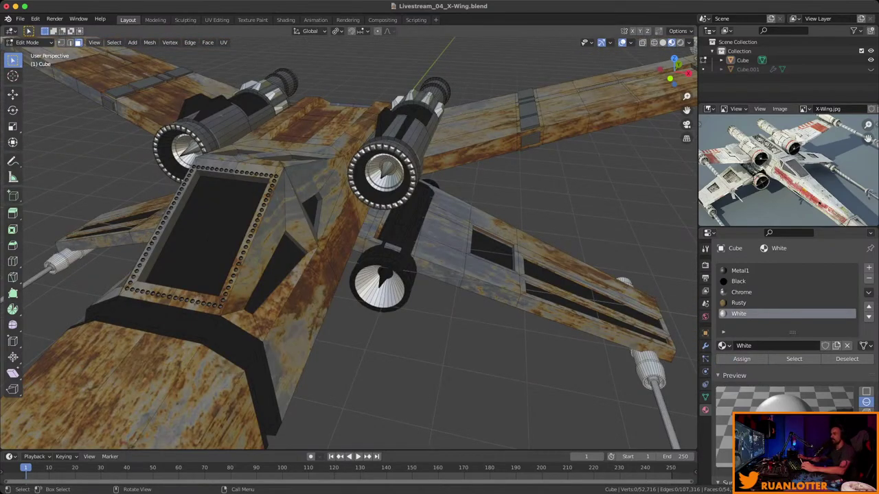
scroll(349, 244, "up", 5)
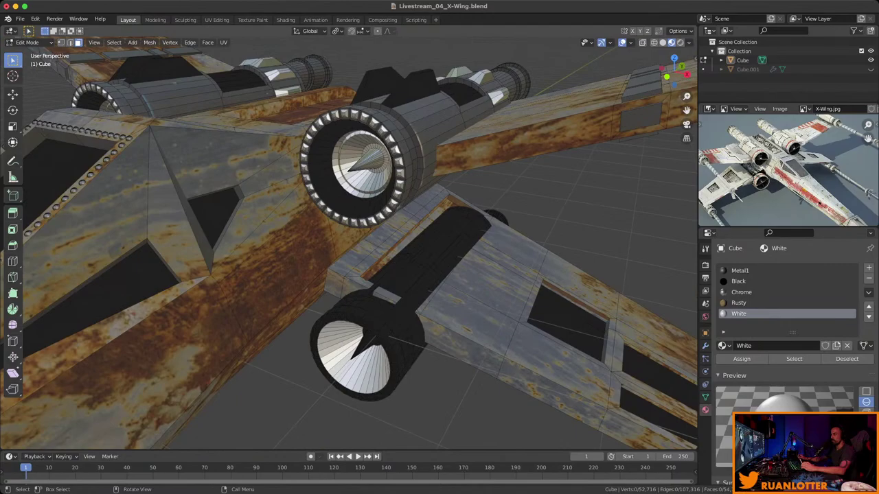
scroll(349, 244, "up", 5)
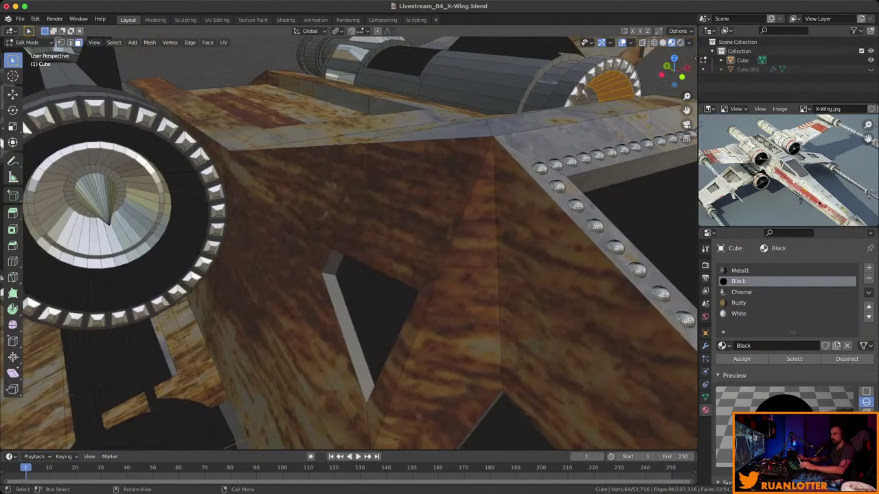
scroll(349, 244, "down", 5)
middle_click_drag(349, 244, 384, 206)
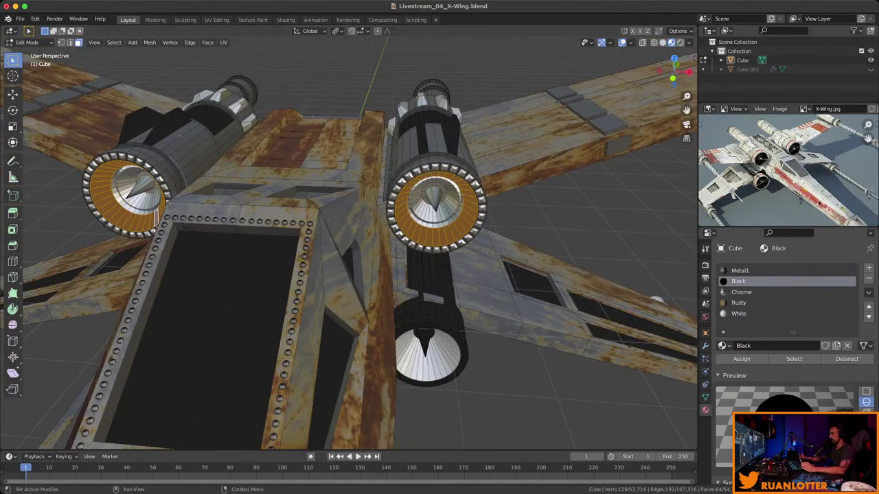
left_click(738, 314)
left_click(741, 359)
key("Tab")
scroll(357, 247, "down", 5)
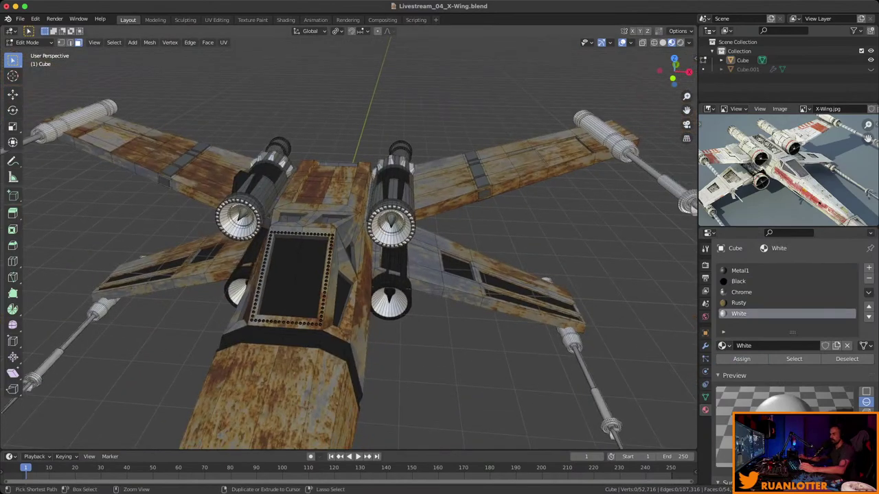
middle_click_drag(357, 247, 659, 240)
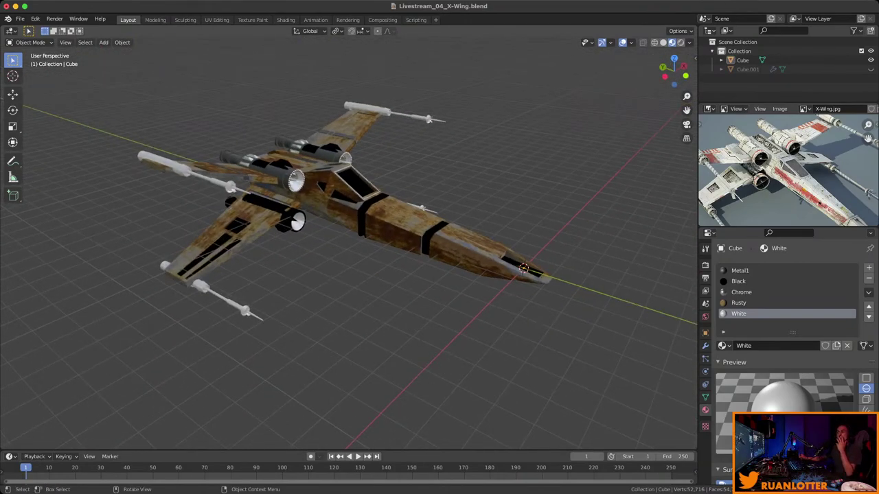
Save, then add a new material slot with a new material named BlueEmmision.
mouse_move(350, 241)
middle_mouse_down()
mouse_move(412, 234)
mouse_move(357, 237)
mouse_move(385, 206)
mouse_move(368, 230)
mouse_move(419, 230)
mouse_move(378, 219)
mouse_move(474, 206)
middle_mouse_up()
key("ctrl+s")
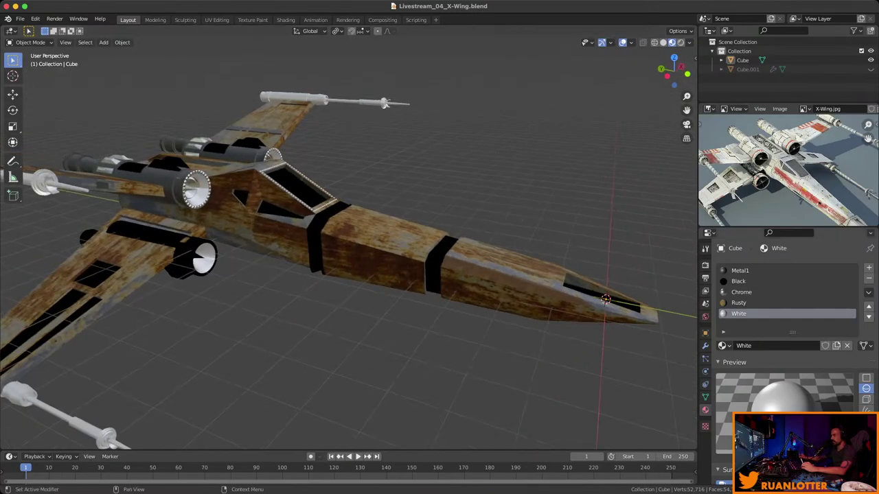
left_click(868, 268)
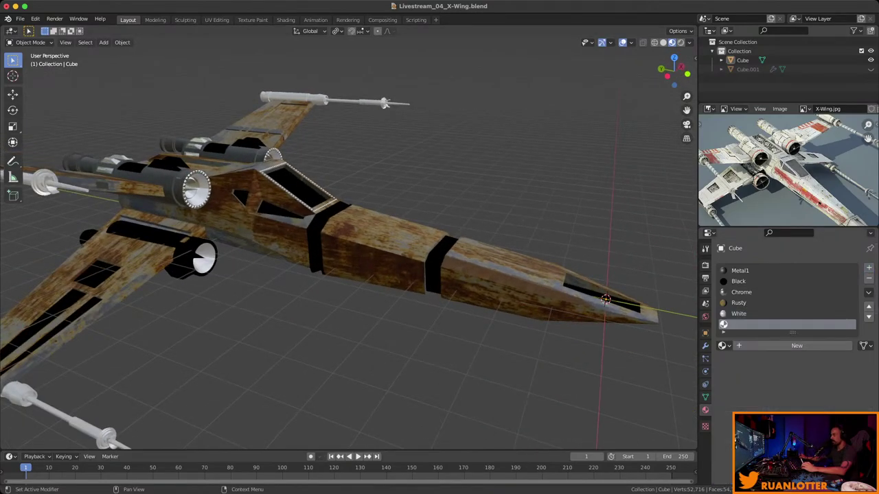
left_click(767, 345)
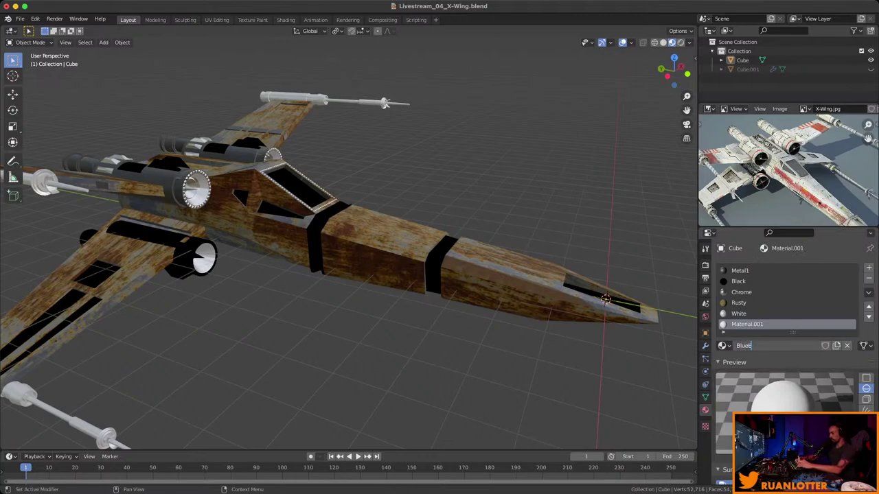
type("BlueEmmision")
key("Return")
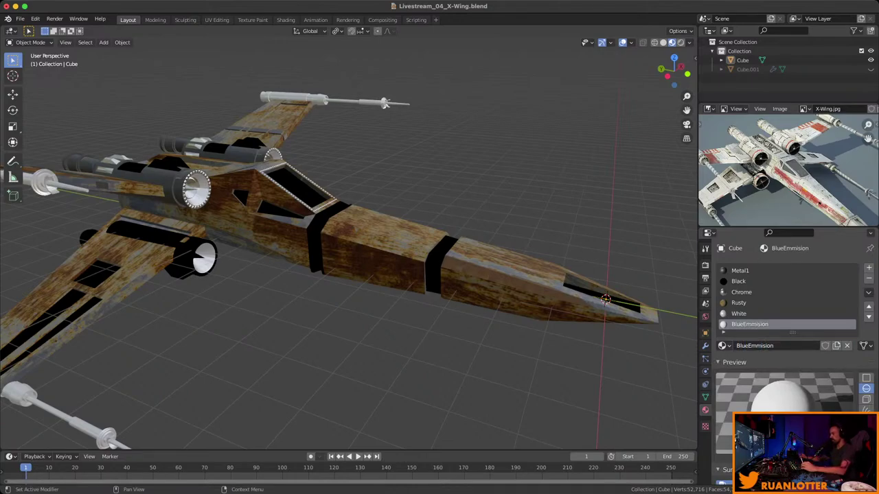
Set BlueEmmision's emission colour to bright blue and strength to 3, then save.
scroll(790, 343, "down", 8)
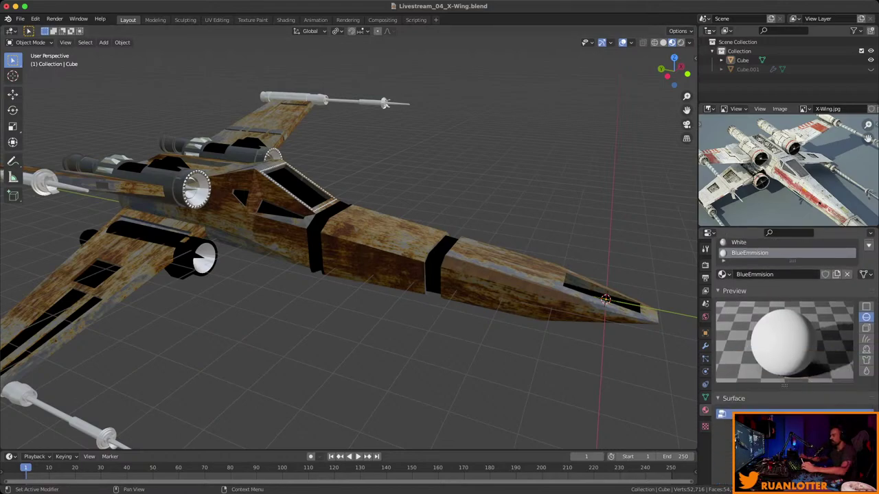
scroll(789, 329, "down", 10)
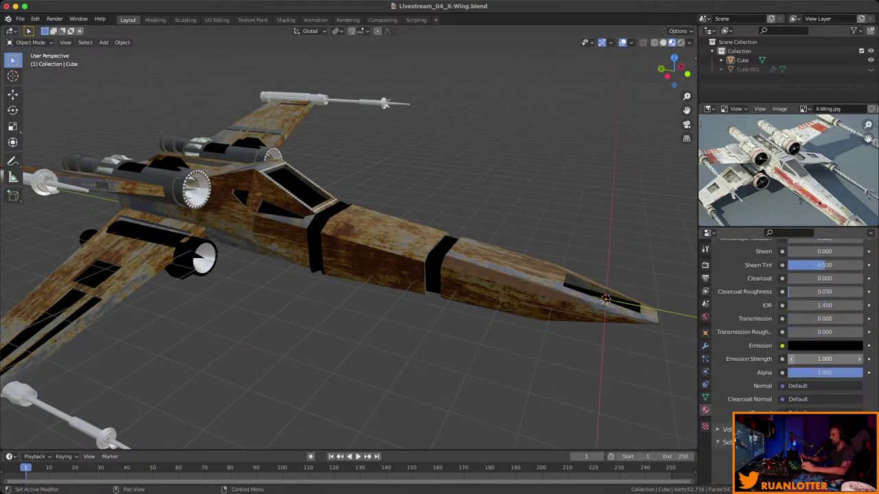
left_click(824, 300)
left_click_drag(854, 221, 855, 148)
left_click(828, 149)
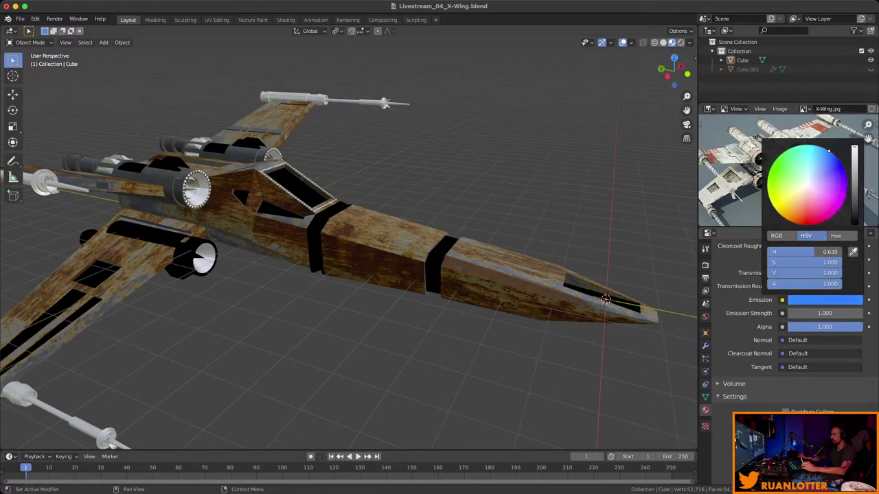
left_click(824, 313)
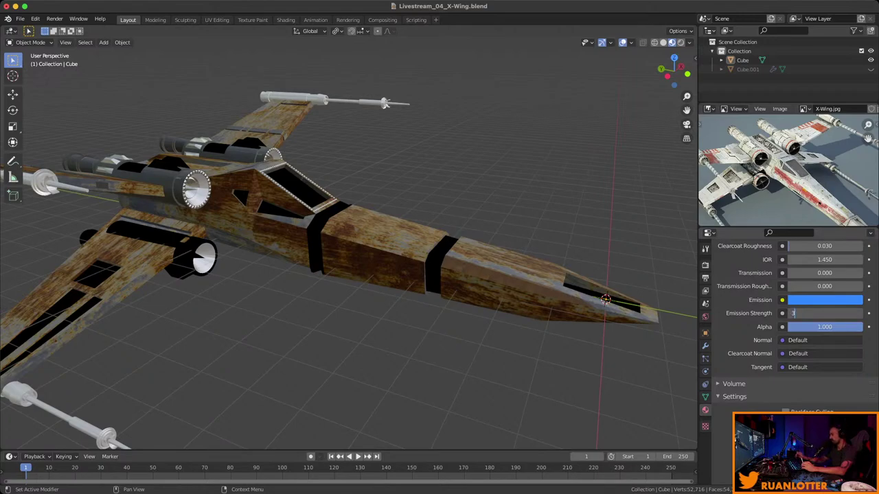
type("3")
key("Return")
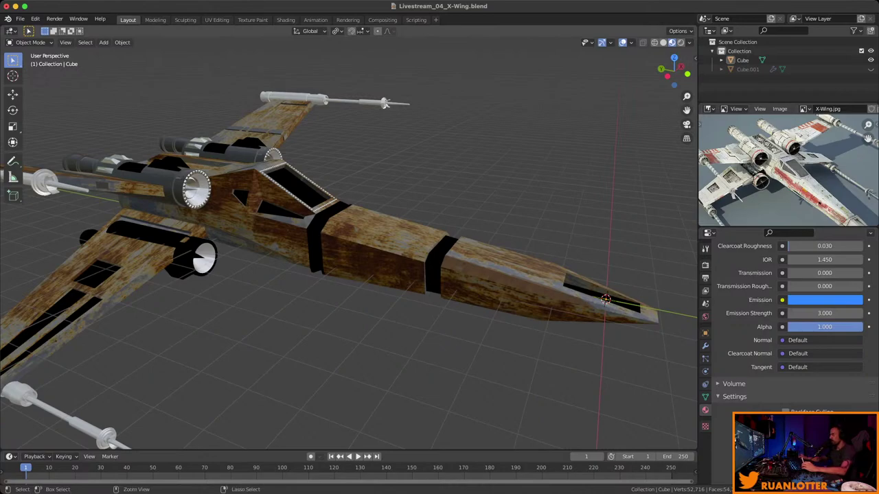
key("super+s")
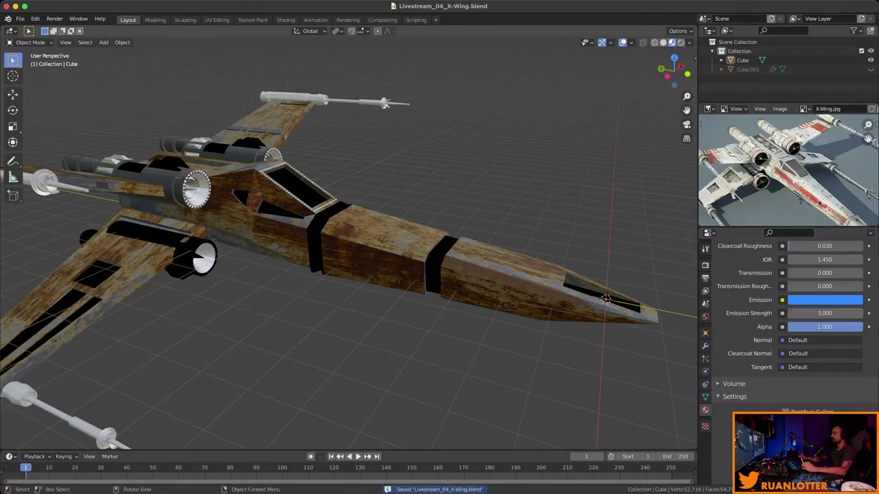
Check the render settings, save the file again, and enter Edit Mode.
middle_click_drag(384, 274, 323, 247)
scroll(790, 309, "up", 3)
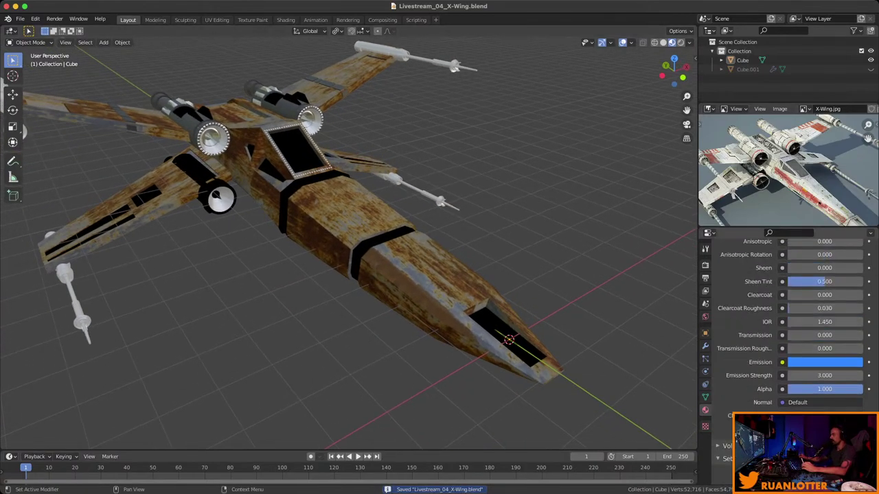
scroll(789, 323, "up", 15)
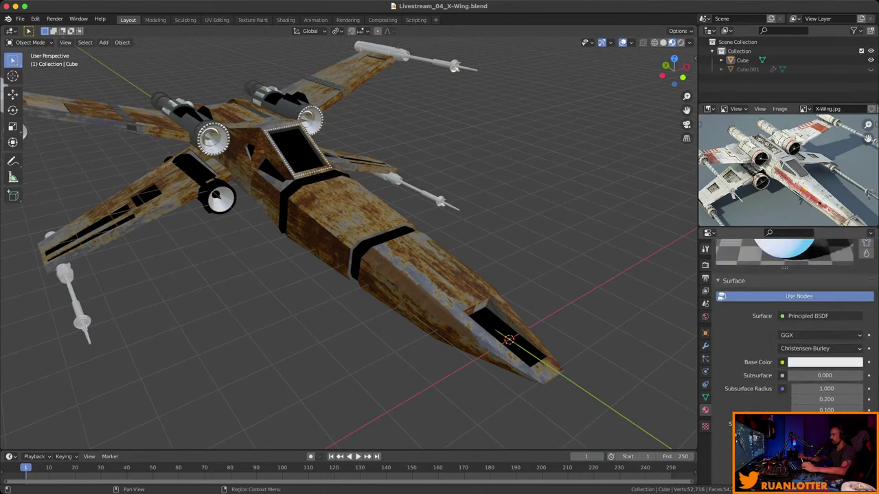
left_click(705, 264)
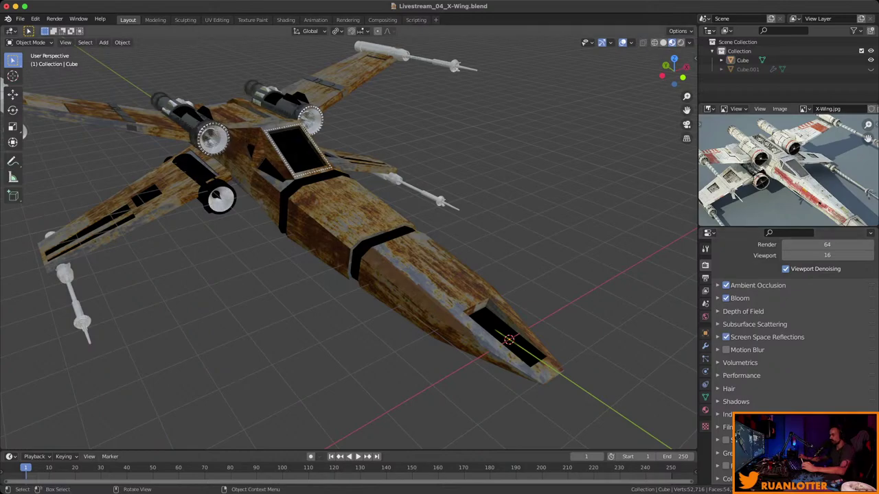
middle_click_drag(344, 275, 288, 258)
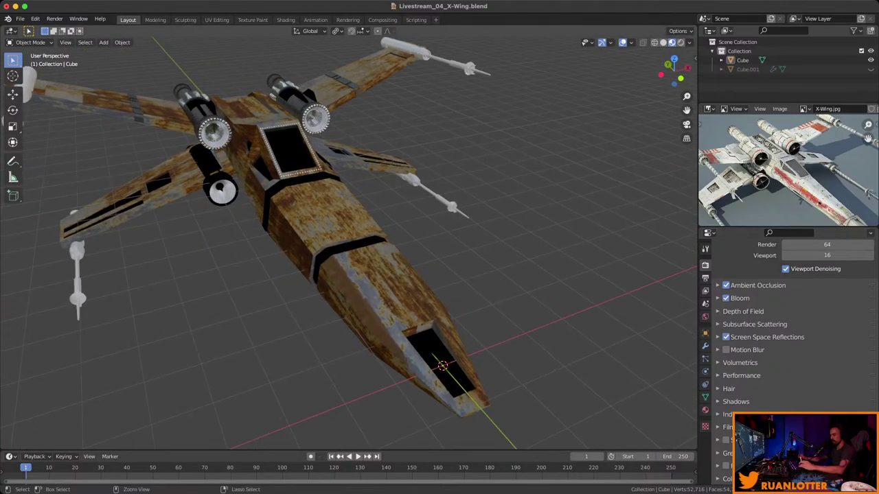
key("super+s")
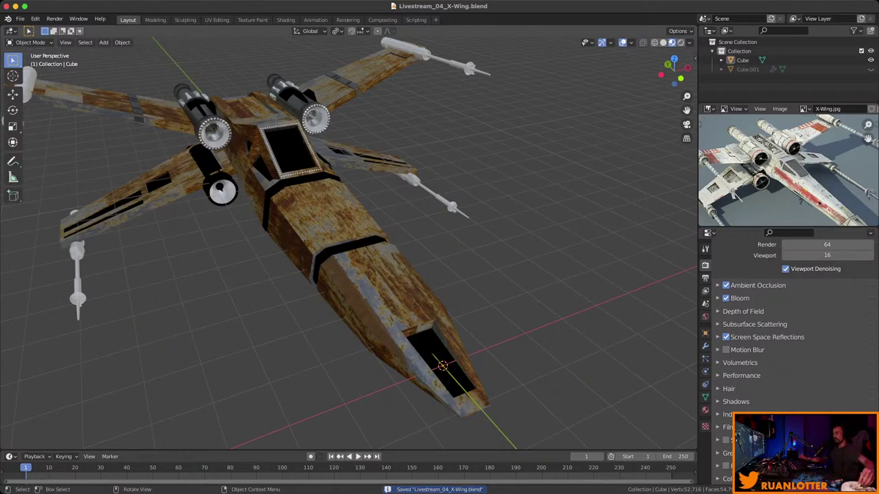
middle_click_drag(288, 257, 330, 261)
key("Tab")
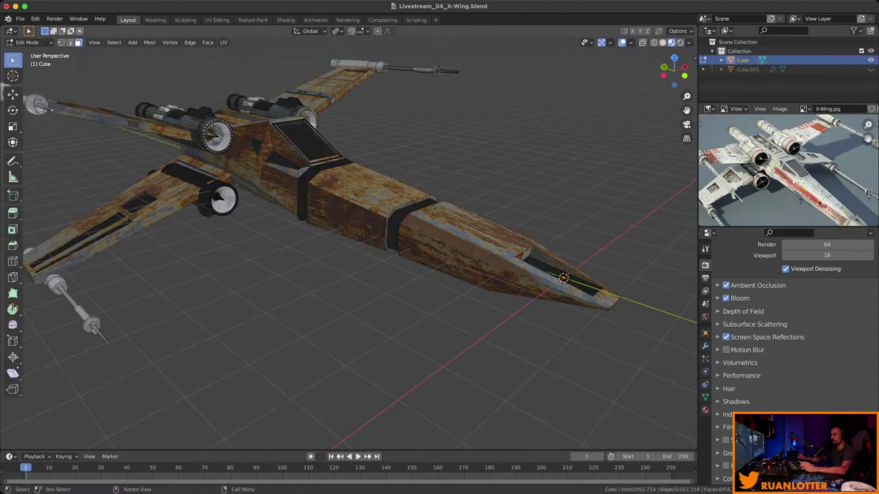
Select the fuselage's dark band and the band strip behind the cockpit.
scroll(343, 226, "up", 4)
middle_click_drag(343, 227, 322, 309, "shift")
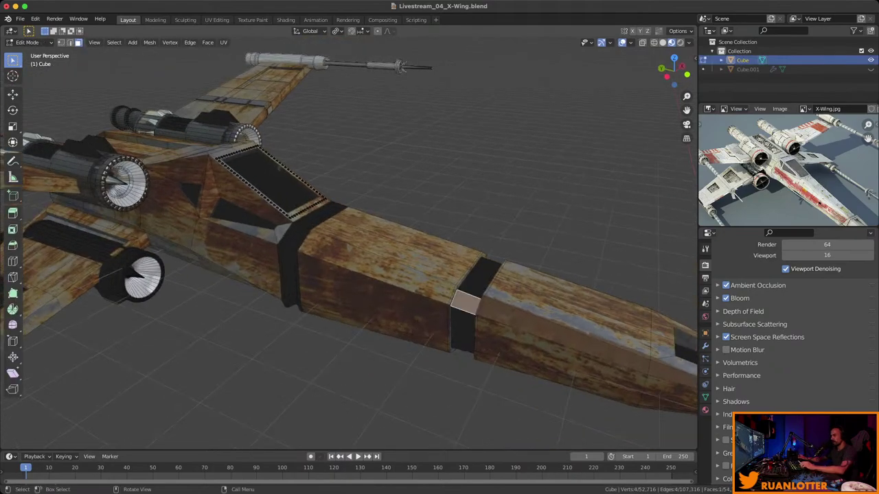
left_click(474, 302, "alt")
middle_click_drag(474, 302, 515, 295)
left_click(336, 248, "alt+shift")
middle_click_drag(336, 249, 357, 240)
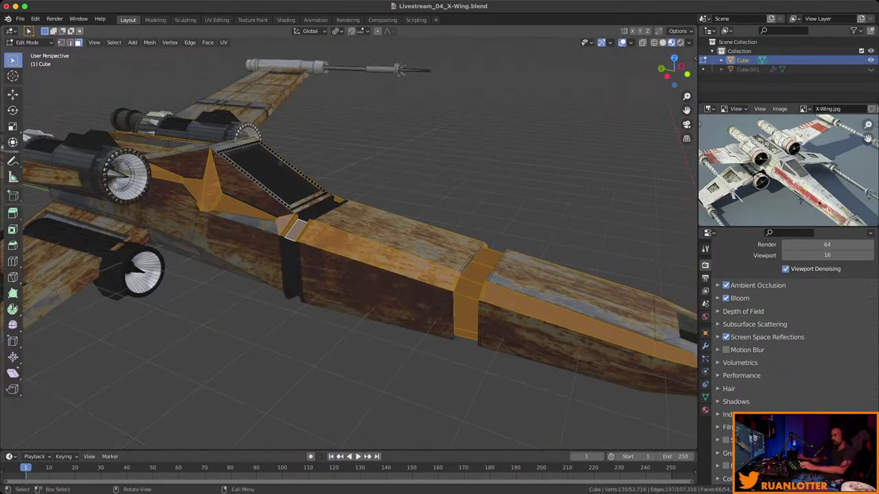
left_click(474, 274, "alt")
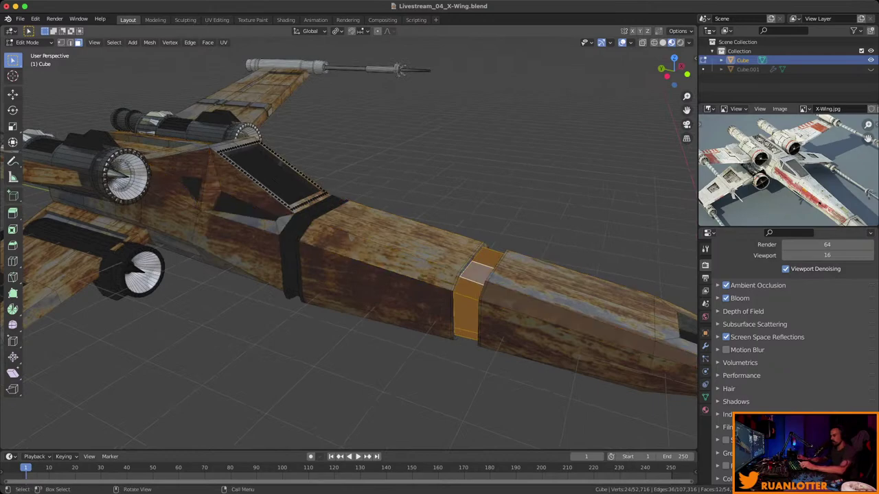
left_click(323, 209, "alt+shift")
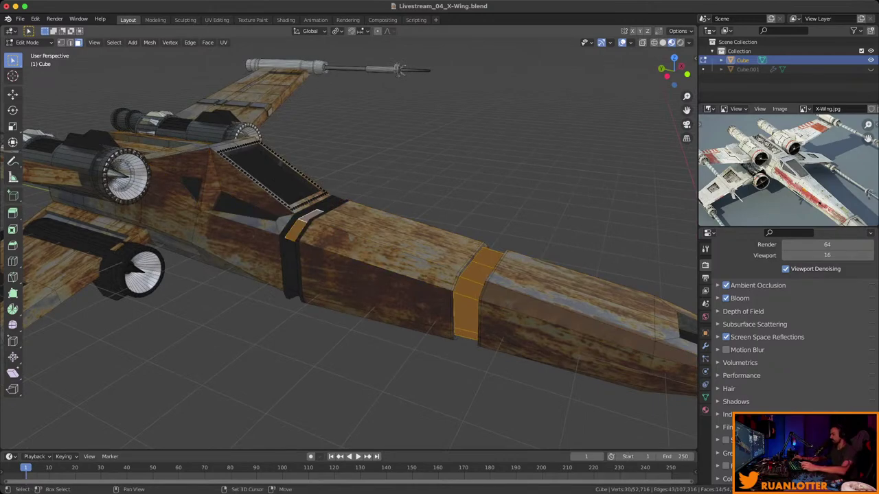
left_click(293, 295, "ctrl+alt+shift")
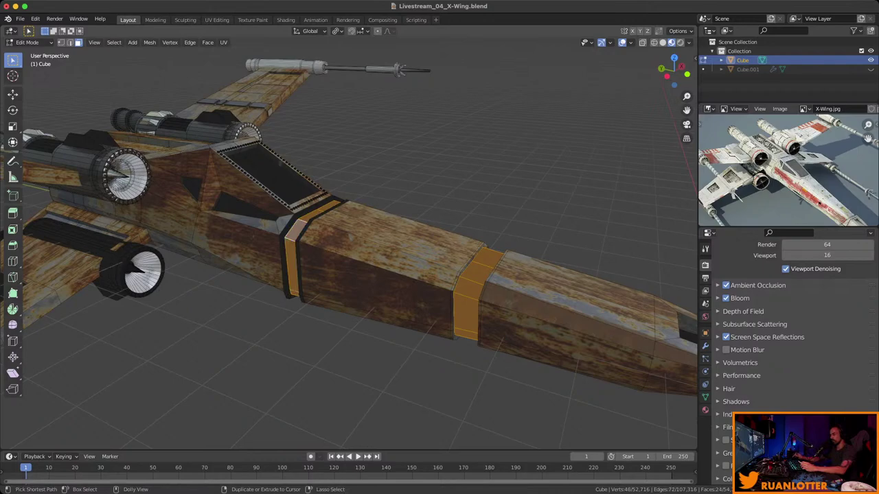
middle_click_drag(398, 69, 3, 419)
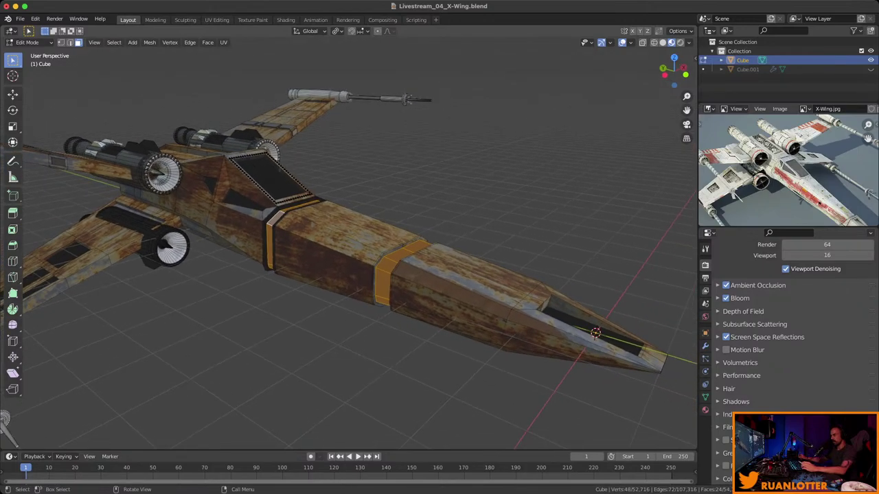
Grow the band selection to adjacent faces and assign it BlueEmmision.
key("ctrl+KP_Add")
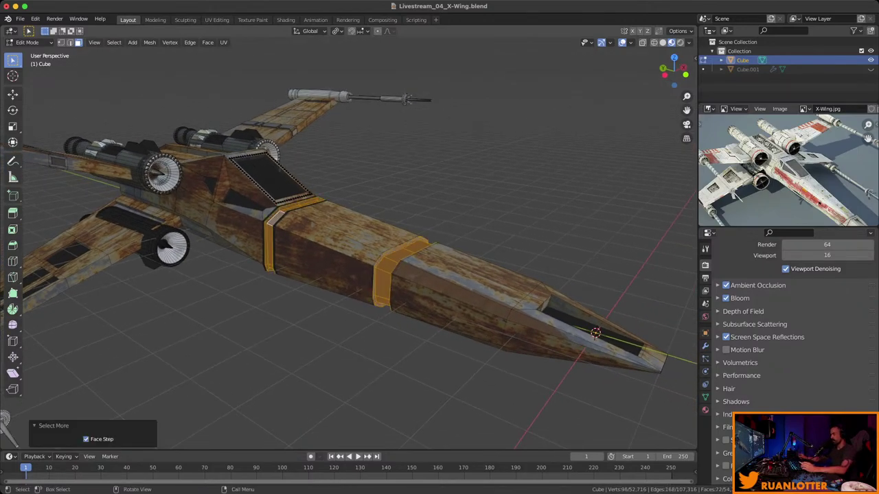
scroll(790, 330, "up", 2)
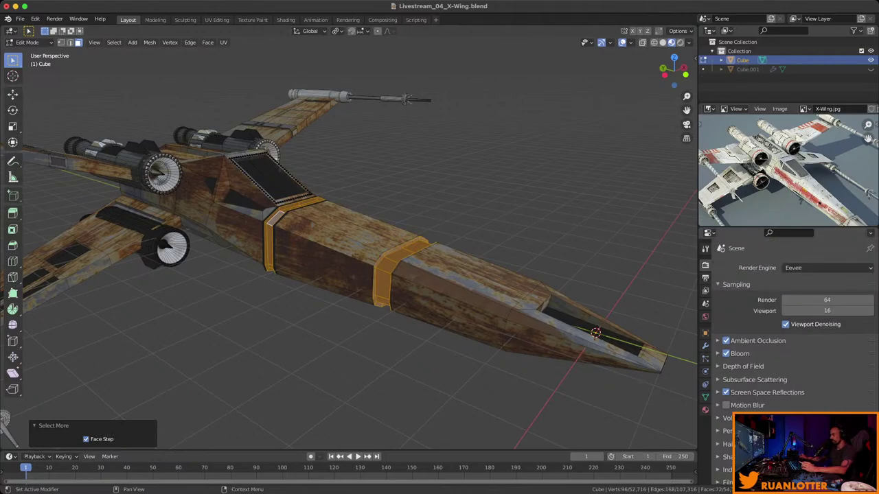
left_click(705, 410)
left_click(750, 325)
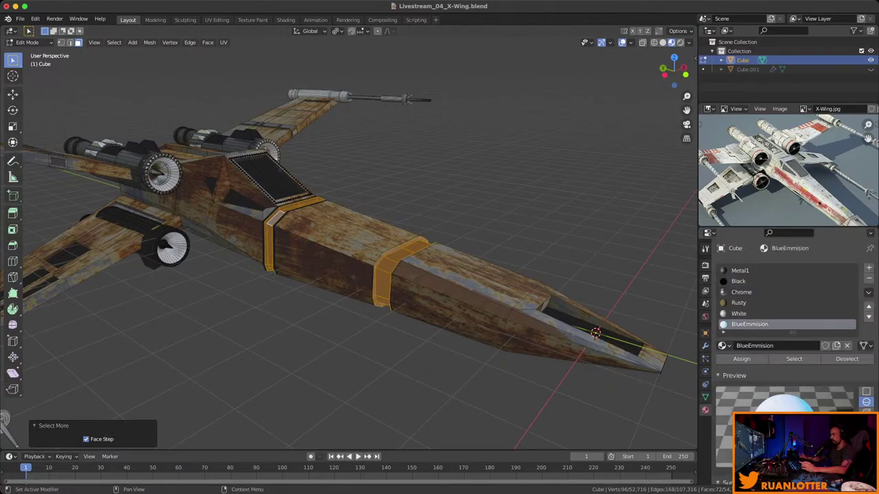
left_click(740, 358)
Return to Object Mode and switch the viewport to Rendered shading.
key("Tab")
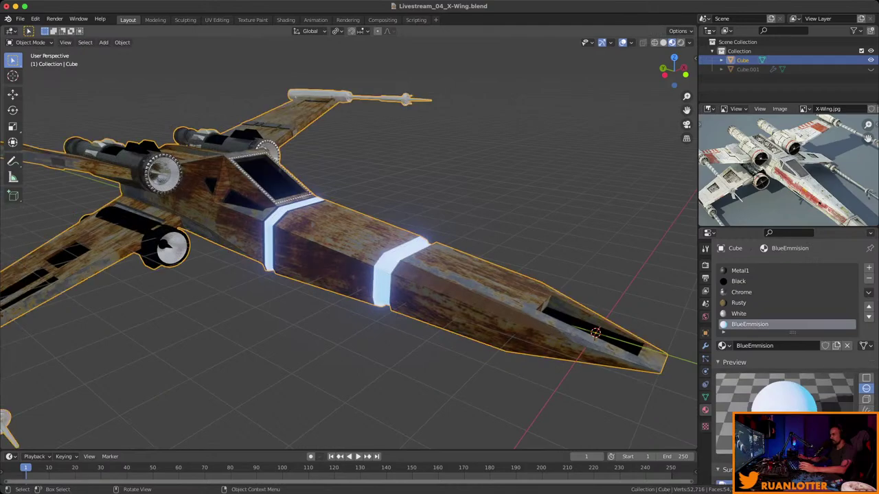
mouse_move(343, 275)
middle_mouse_down()
mouse_move(384, 261)
mouse_move(347, 273)
middle_mouse_up()
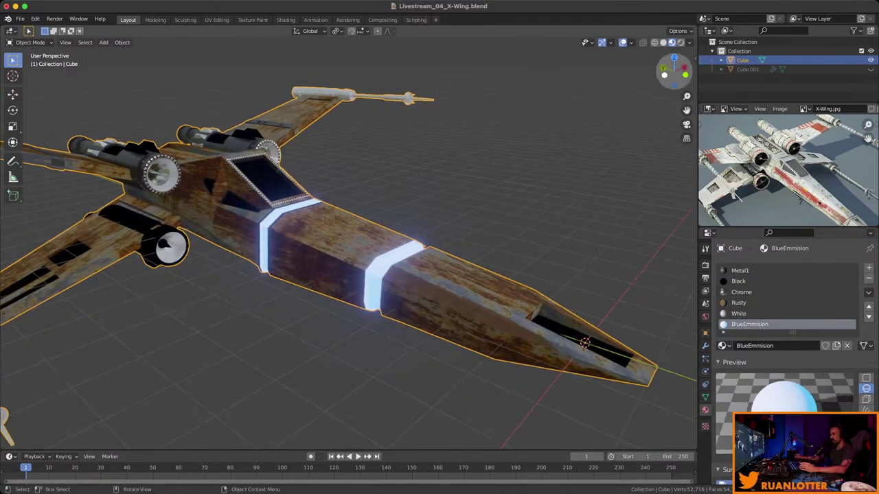
left_click(680, 42)
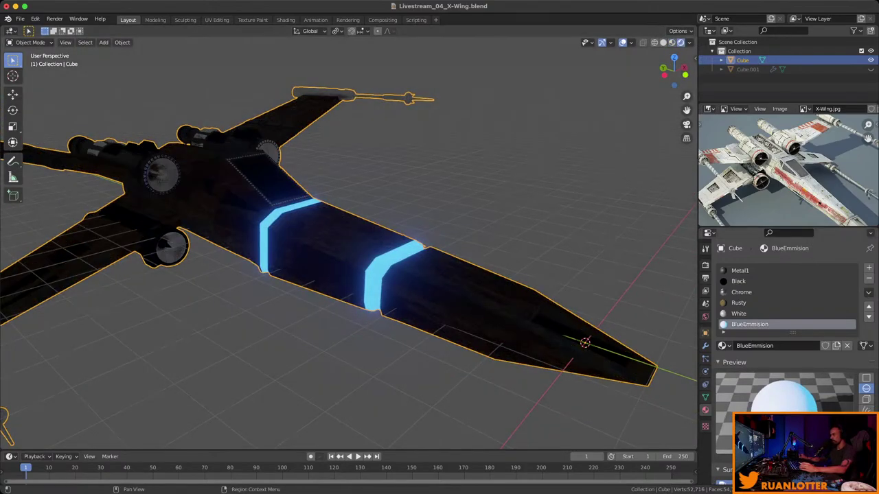
Set the world light strength to 0 and deselect the ship.
left_click(705, 316)
left_click(824, 352)
type("0")
key("Return")
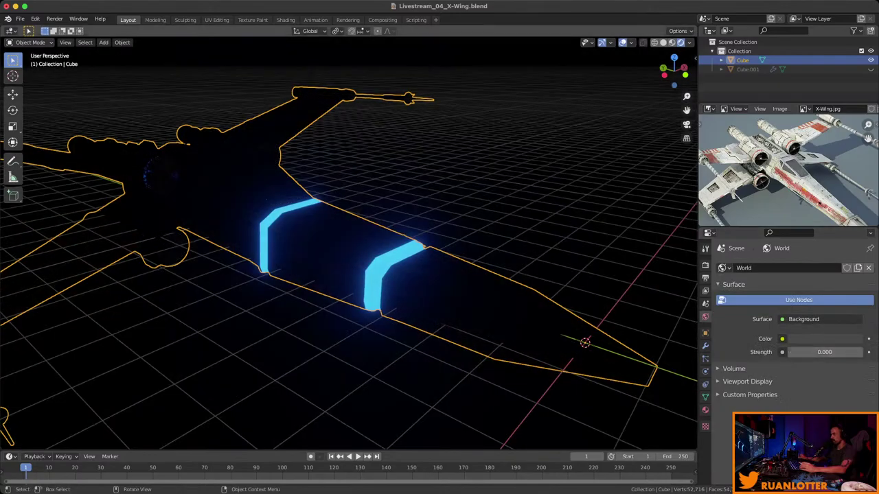
key("alt+a")
middle_click_drag(344, 274, 415, 282)
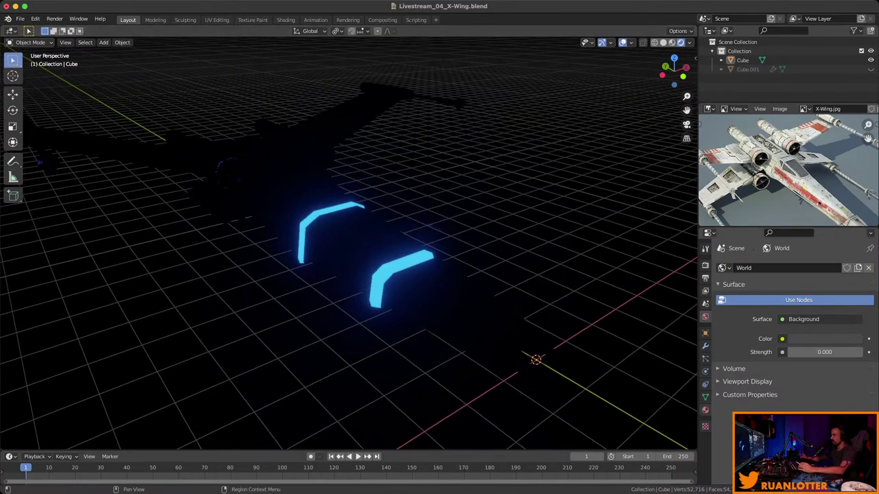
left_click(705, 410)
scroll(790, 329, "down", 10)
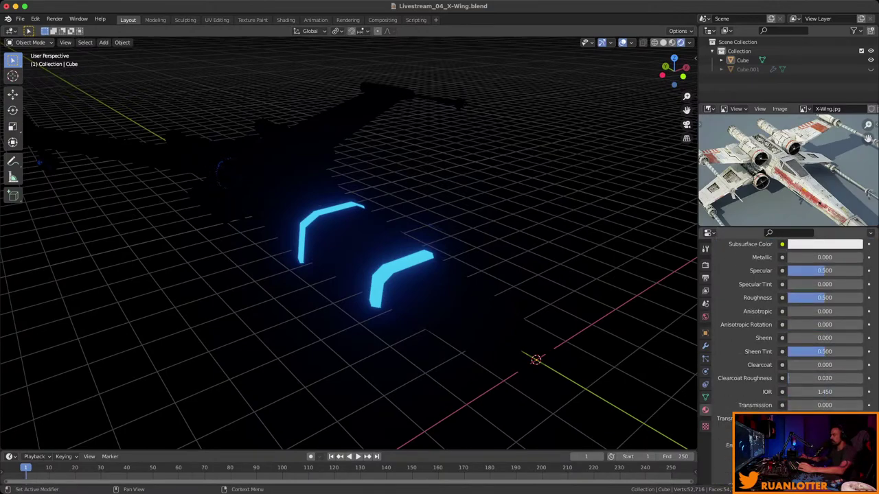
Change the band material's emission colour from blue to green with strength 2.
left_click(824, 445)
left_click_drag(827, 282, 784, 292)
scroll(811, 309, "down", 5)
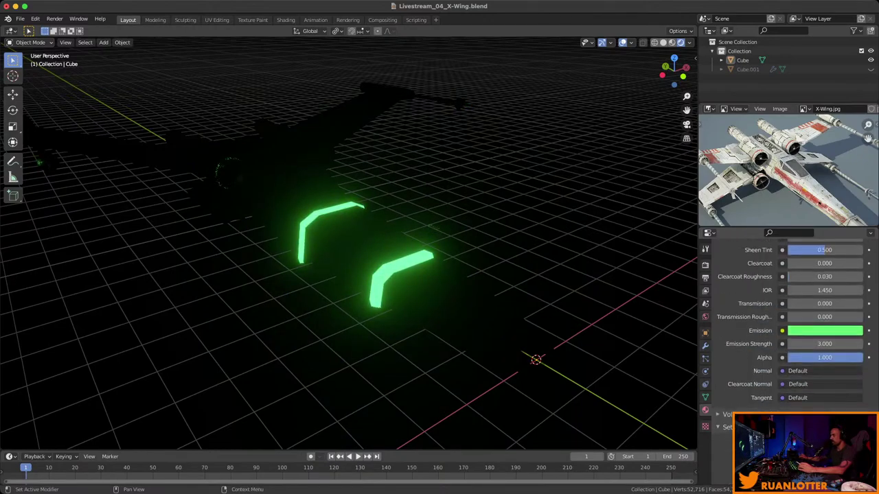
double_click(824, 291)
type("3.0")
key("Escape")
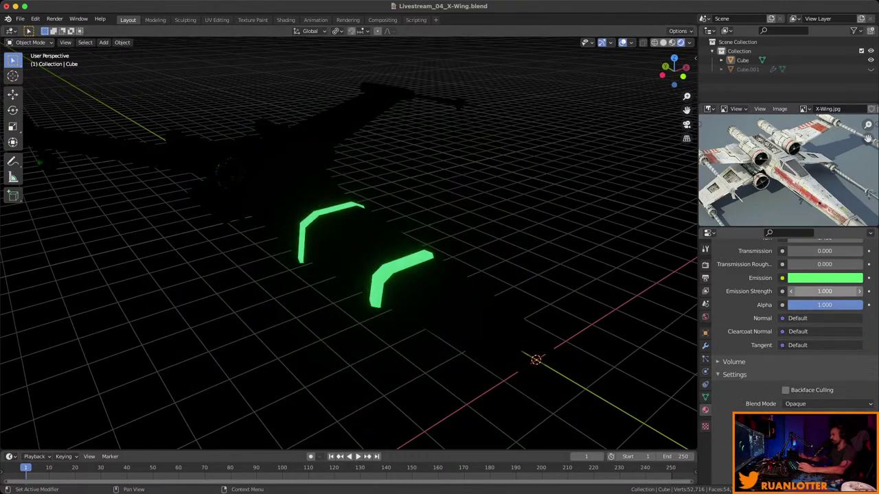
left_click(824, 291)
type("2")
key("Return")
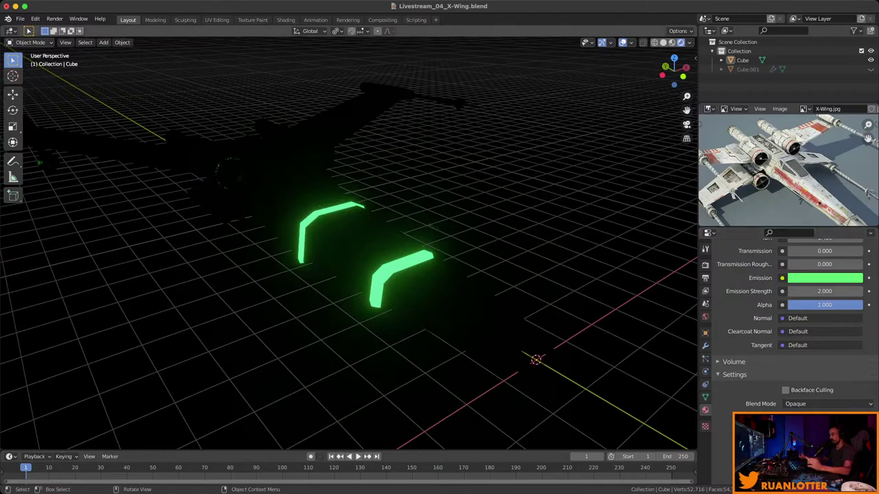
Look up at the green bands and save the file.
middle_click_drag(349, 243, 549, 263)
key("super+s")
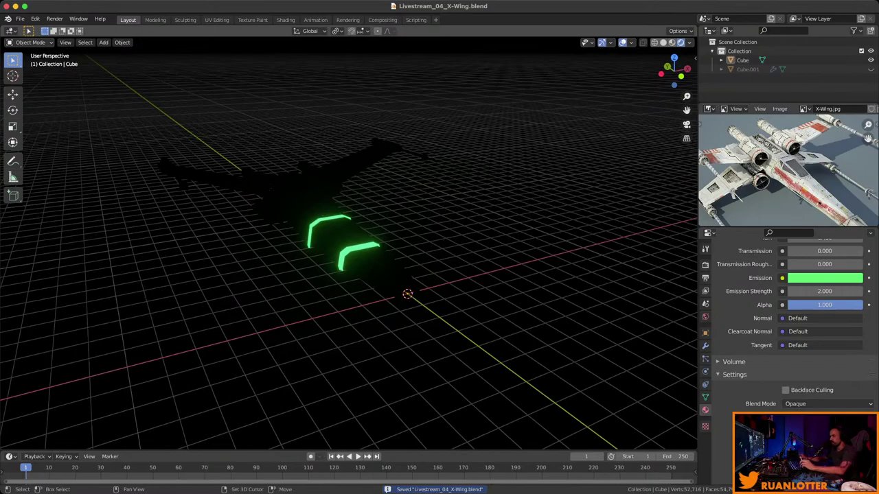
key("shift+a")
Add a Sun light, raise it about 6.8 m, and shift it 7 m along X.
mouse_move(515, 421)
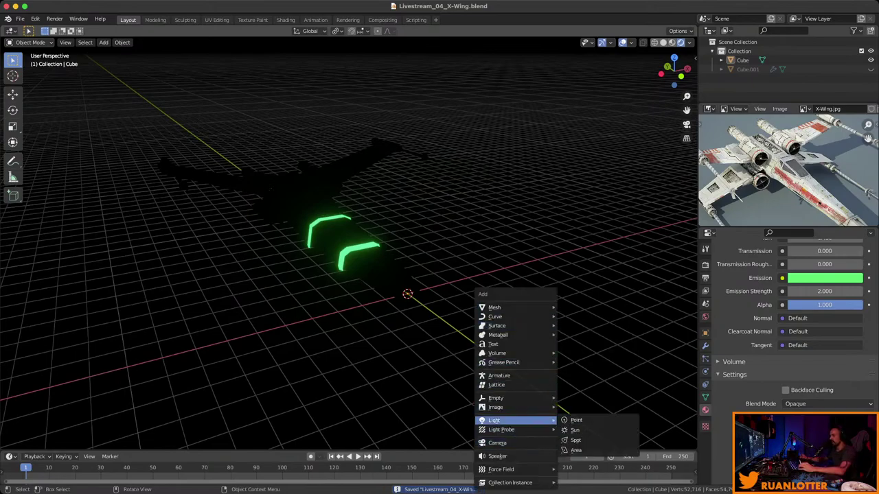
left_click(575, 430)
middle_click_drag(575, 429, 439, 416)
key("g")
key("z")
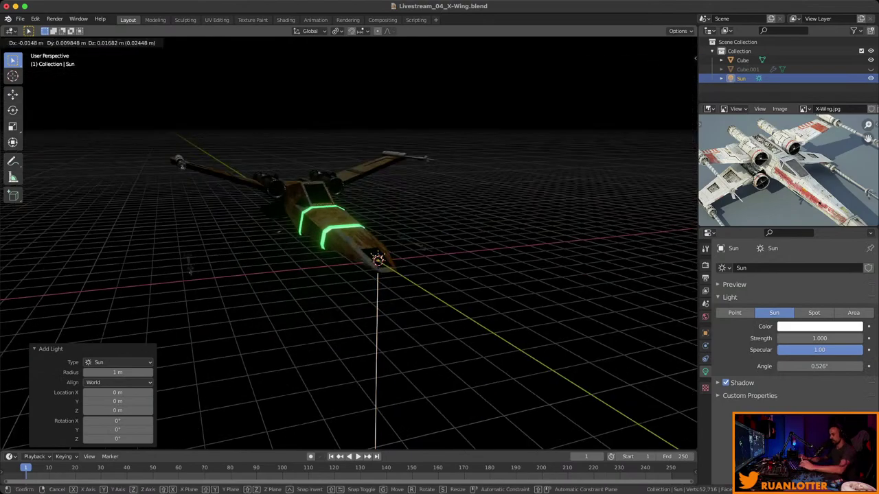
key("Return")
key("g")
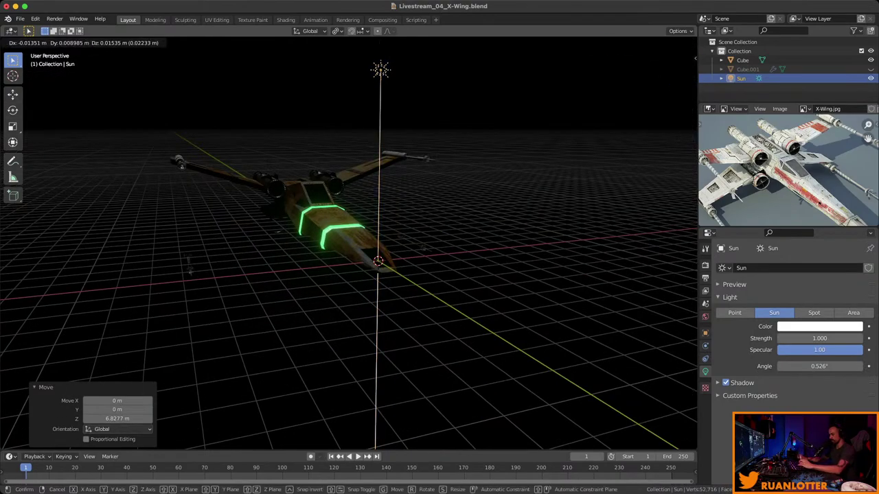
key("x")
left_click(189, 271)
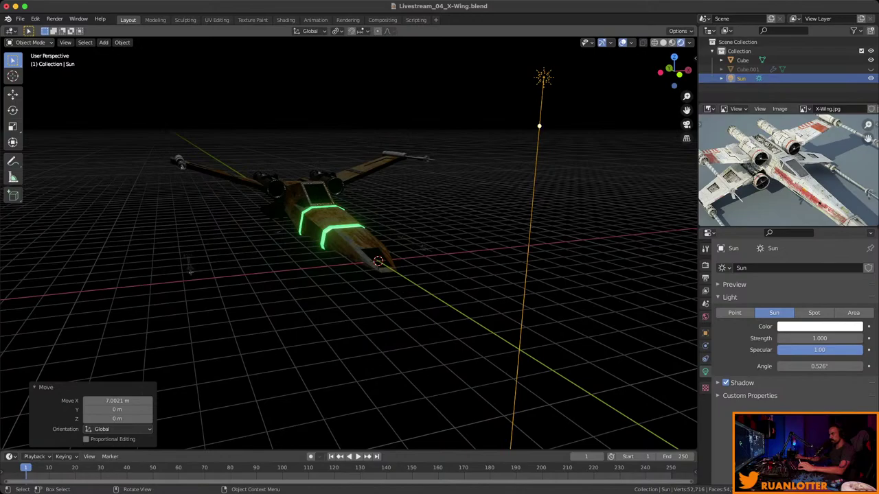
Aim the Sun nearly horizontally across the ship, deselect it, and save.
left_click_drag(538, 126, 147, 364)
middle_click_drag(147, 364, 501, 405)
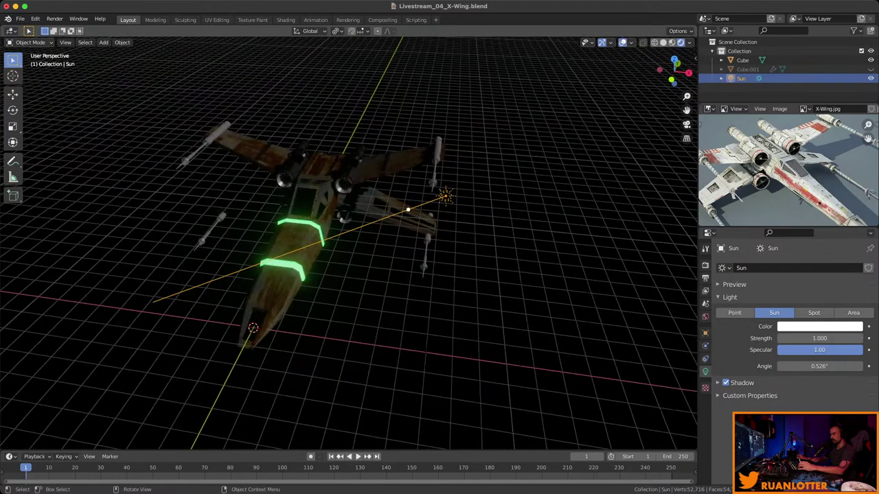
mouse_move(408, 210)
left_mouse_down()
mouse_move(399, 218)
mouse_move(405, 202)
mouse_move(407, 220)
left_mouse_up()
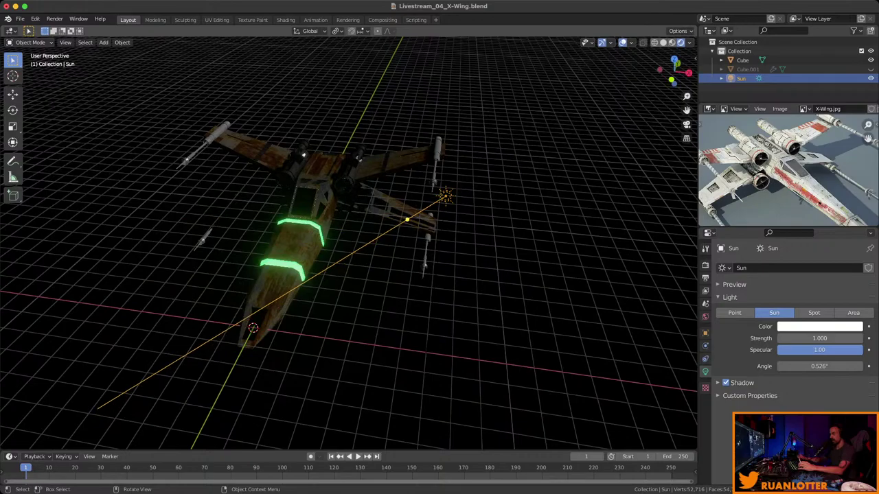
middle_click_drag(407, 219, 460, 210)
key("super+s")
key("alt+a")
scroll(447, 206, "up", 2)
key("ctrl+s")
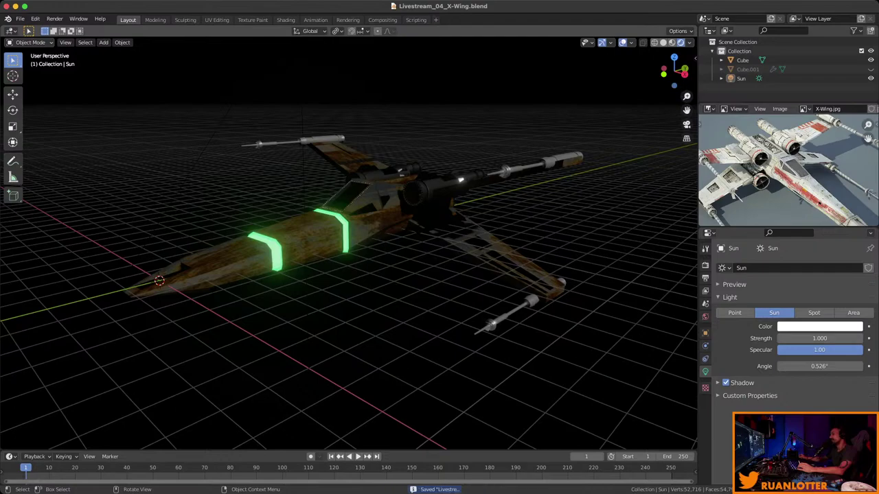
Feed the world colour from an Environment Texture using carpentry_shop_02_4k.hdr, then hide the Sun.
left_click(705, 316)
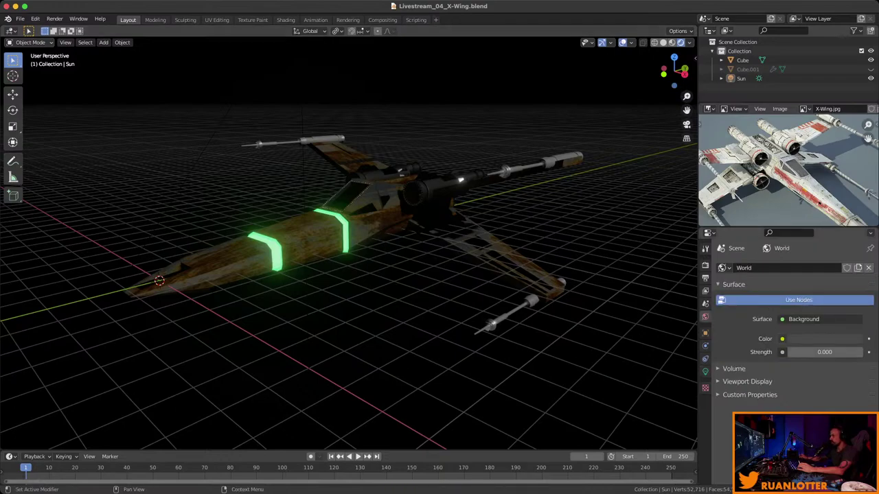
left_click(803, 319)
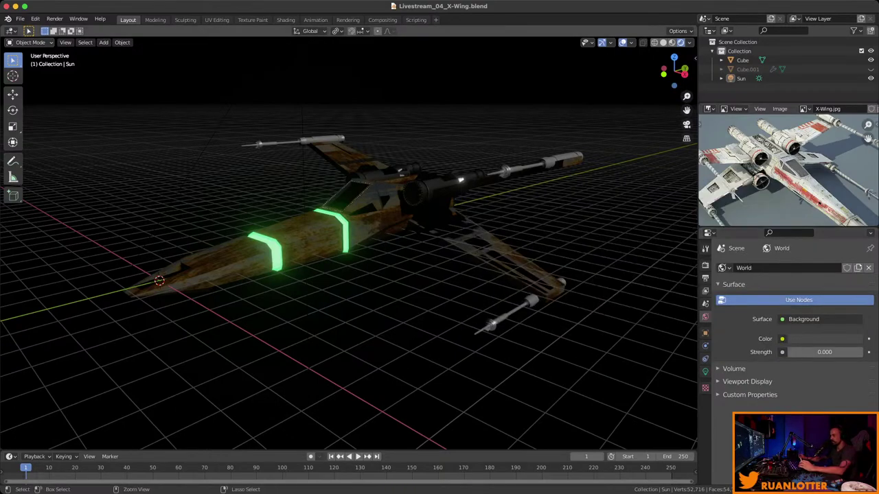
key("super+s")
left_click(782, 339)
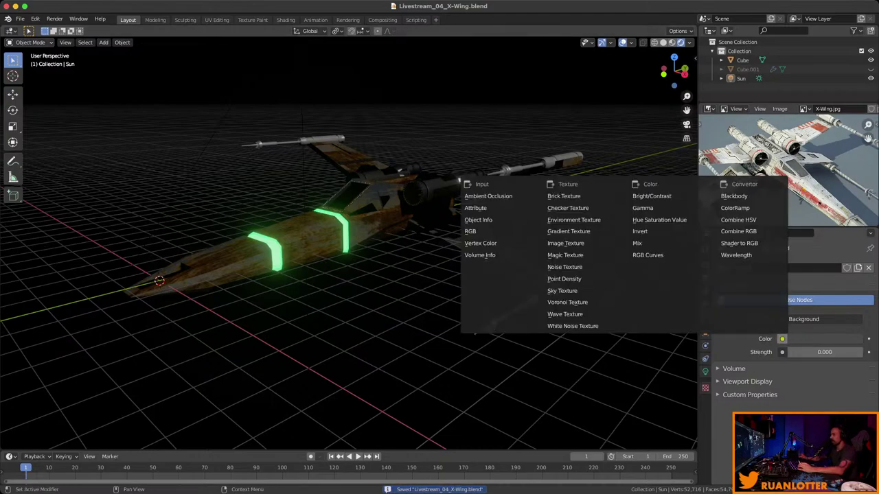
left_click(573, 220)
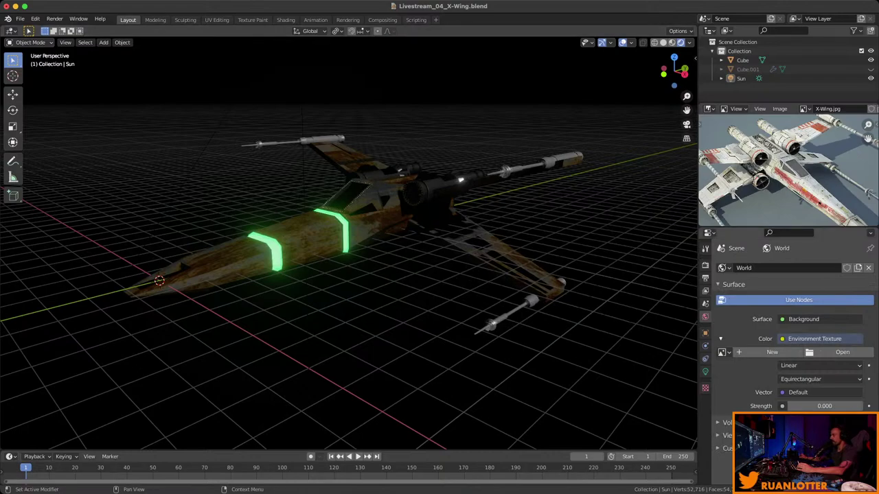
left_click(843, 352)
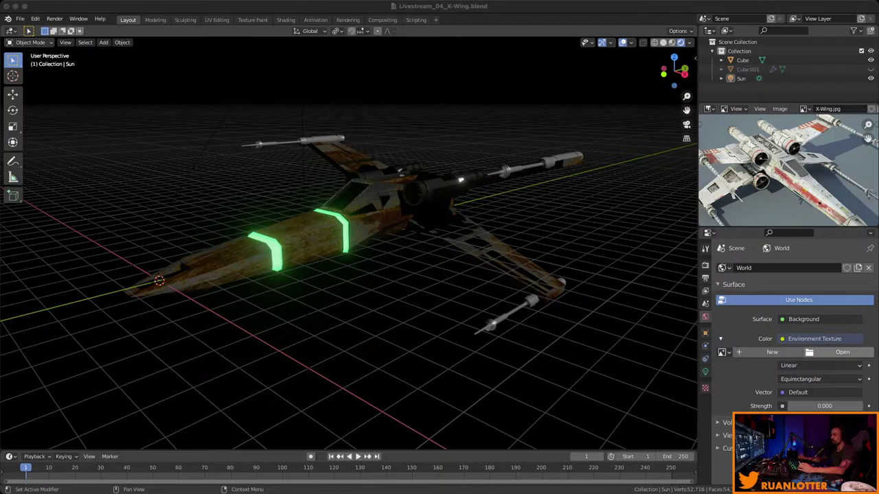
middle_click_drag(344, 275, 536, 265)
key("h")
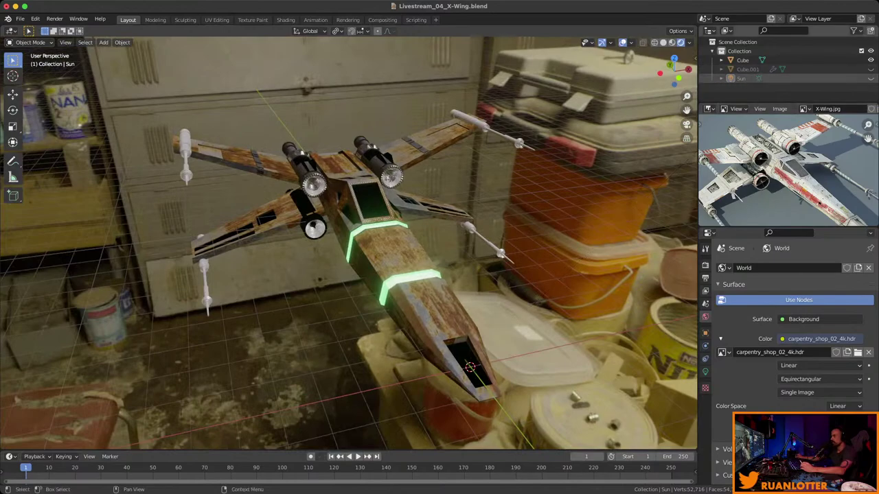
Delete the hidden Sun light from the Outliner and save the file.
left_click(741, 78)
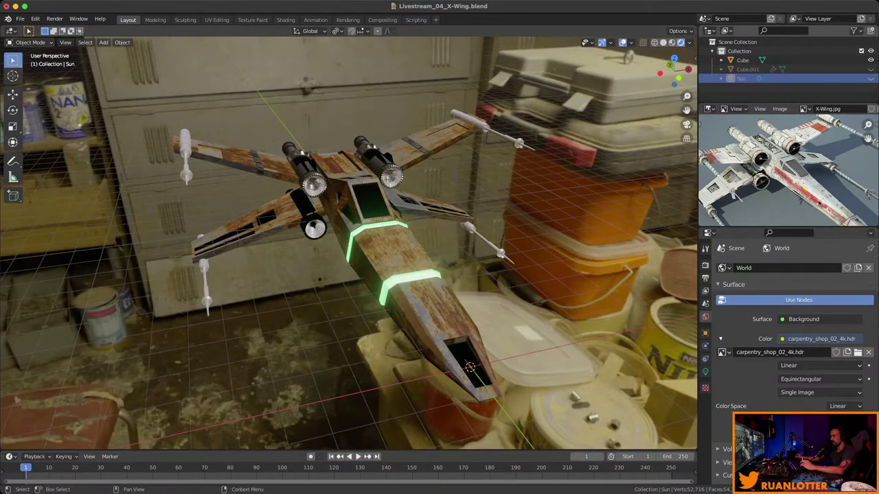
key("Delete")
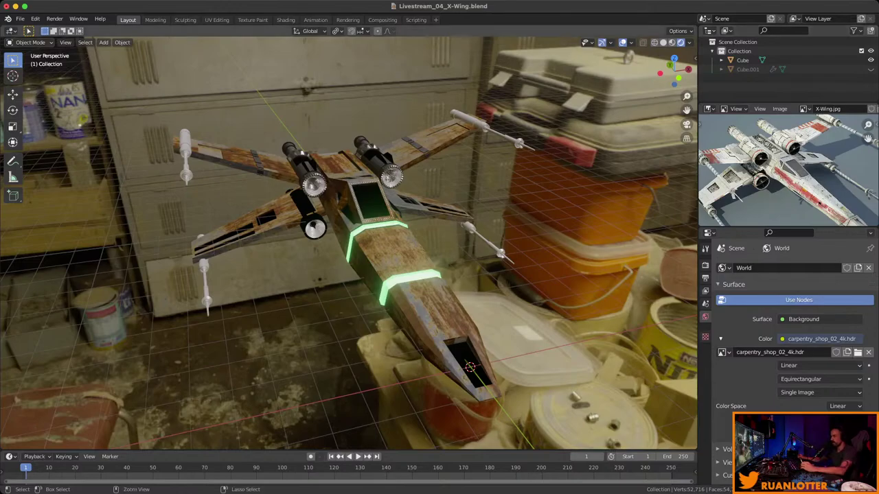
key("ctrl+s")
middle_click_drag(343, 241, 295, 246)
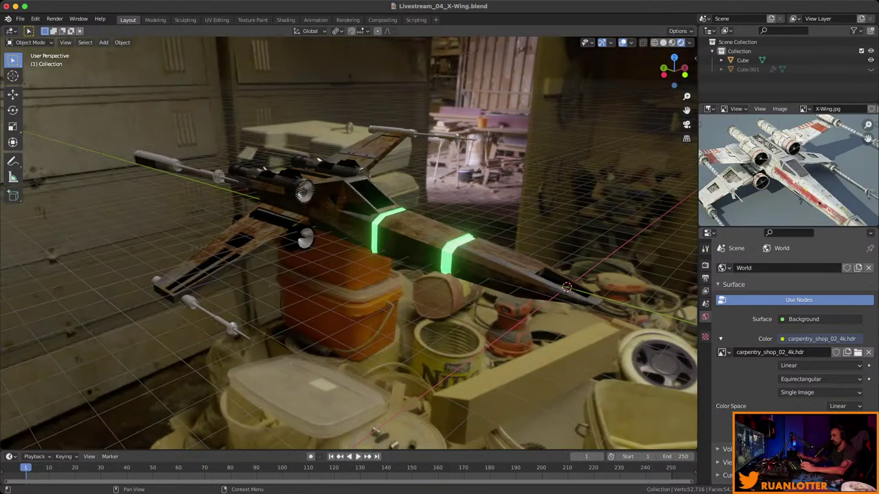
middle_click_drag(343, 240, 412, 240)
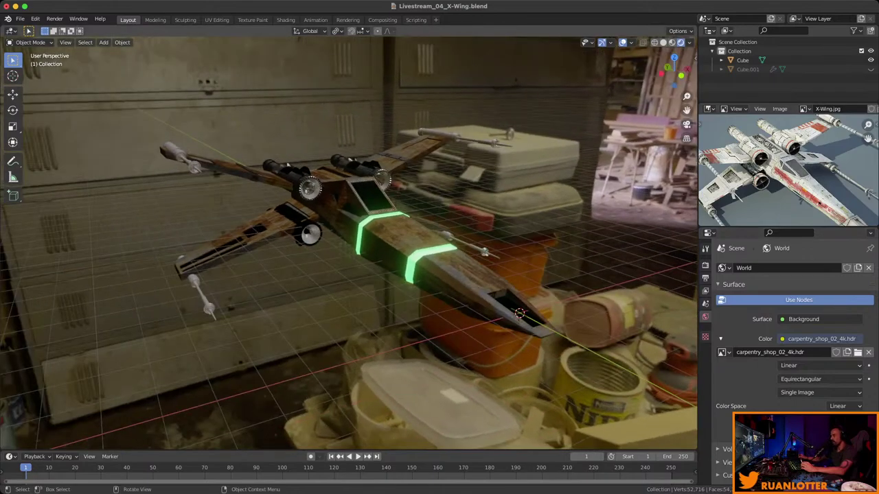
left_click(705, 265)
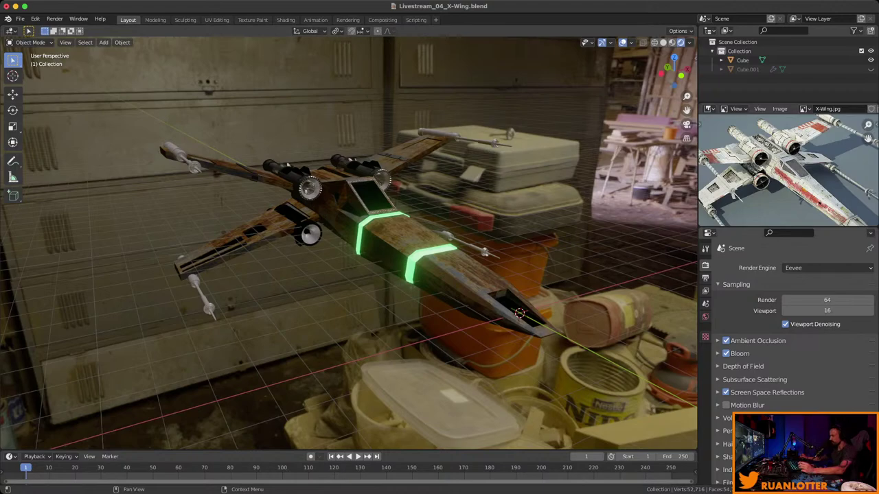
Enable Transparent in the Film render settings.
scroll(790, 330, "down", 2)
left_click(728, 427)
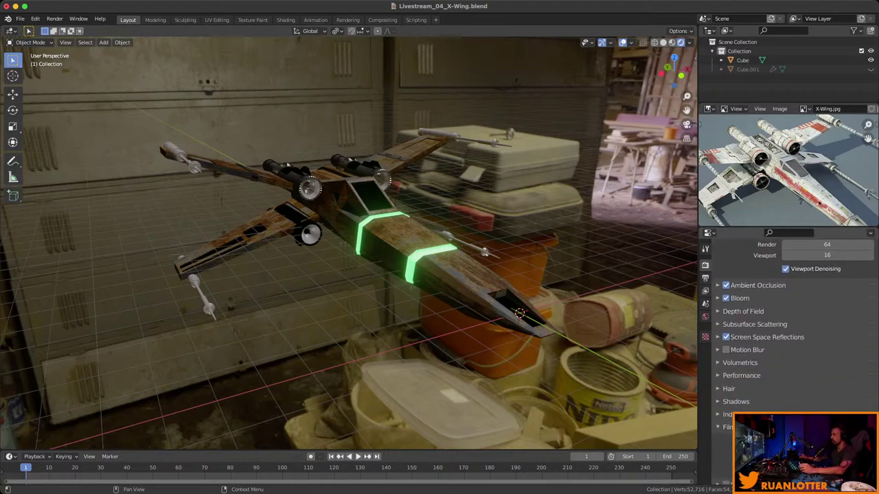
scroll(727, 427, "down", 1)
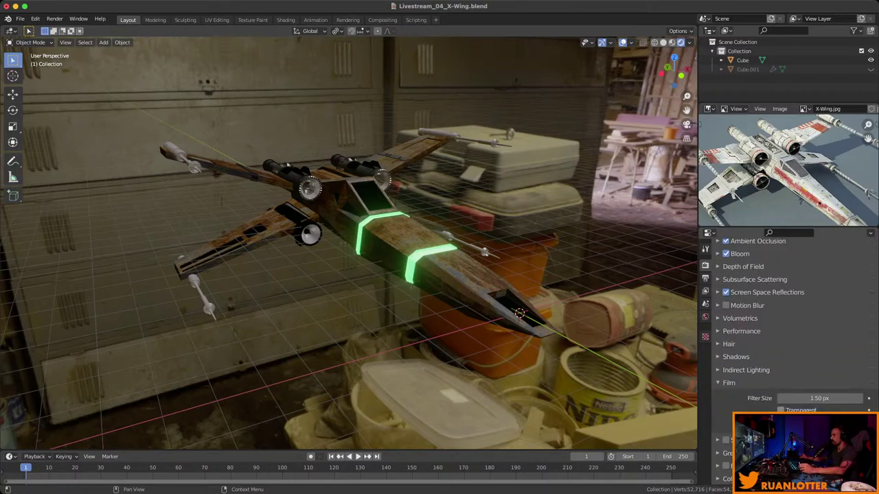
left_click(781, 410)
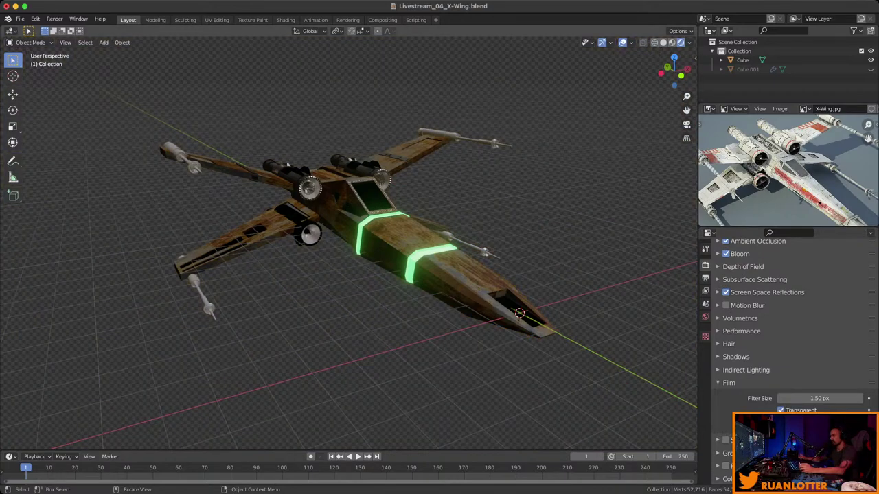
Orbit around the X-Wing over the transparent background and save the file.
middle_click_drag(344, 240, 322, 239)
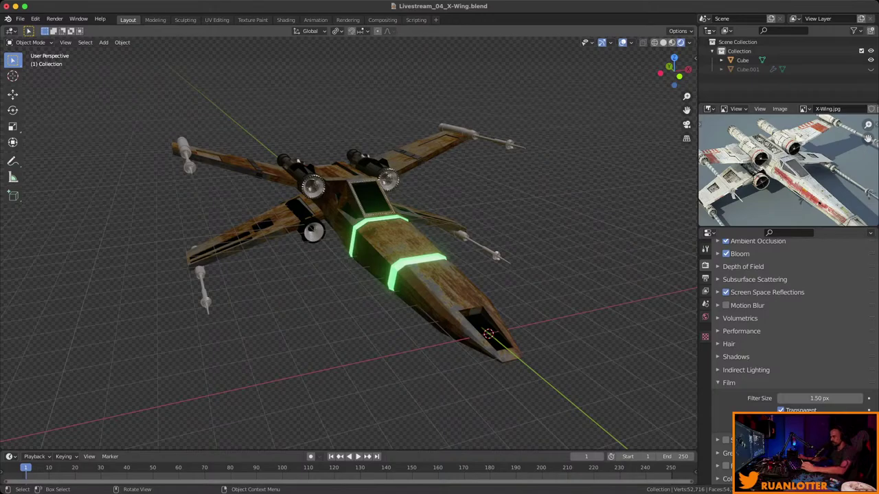
middle_click_drag(343, 275, 147, 288)
middle_click_drag(284, 173, 279, 186)
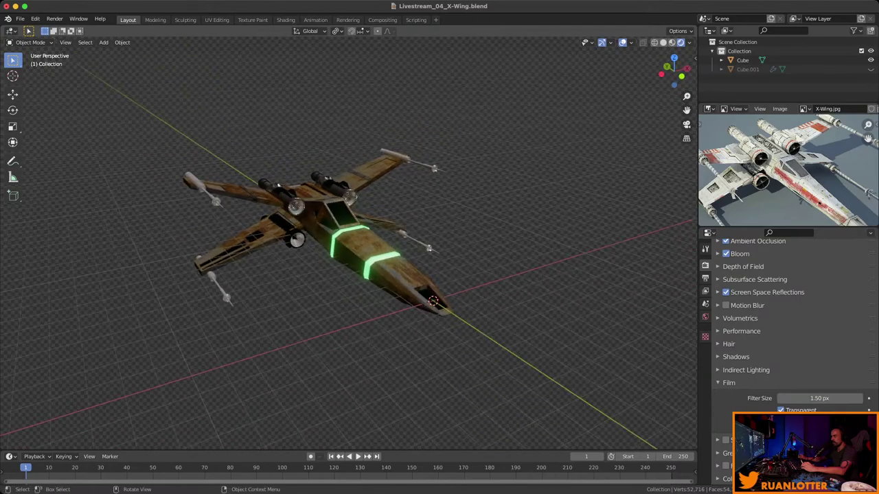
key("ctrl+s")
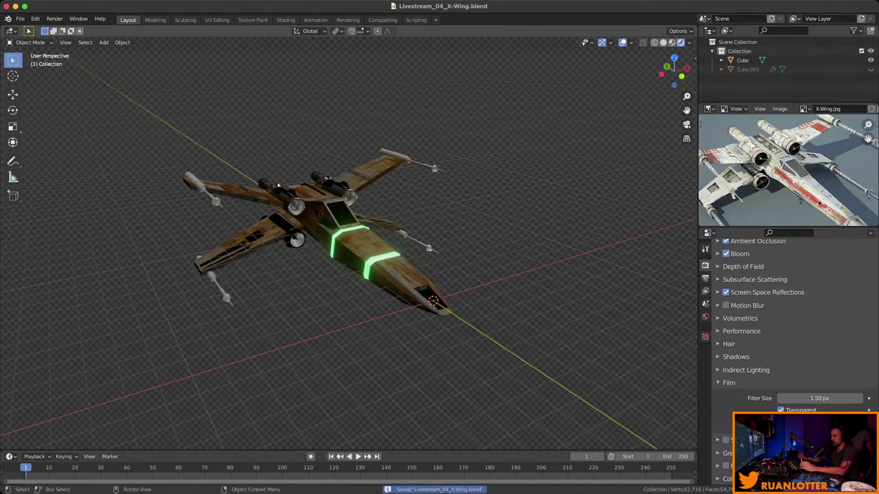
middle_click_drag(279, 187, 303, 201)
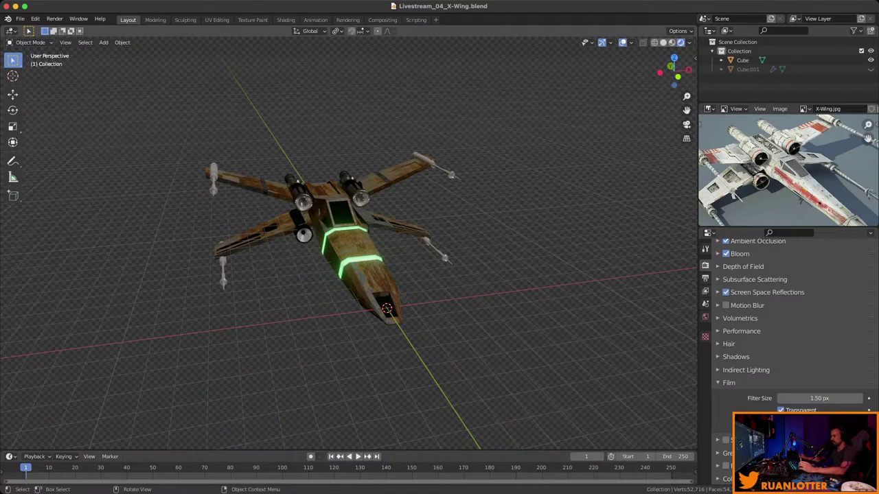
mouse_move(344, 248)
middle_mouse_down()
mouse_move(309, 230)
mouse_move(340, 244)
middle_mouse_up()
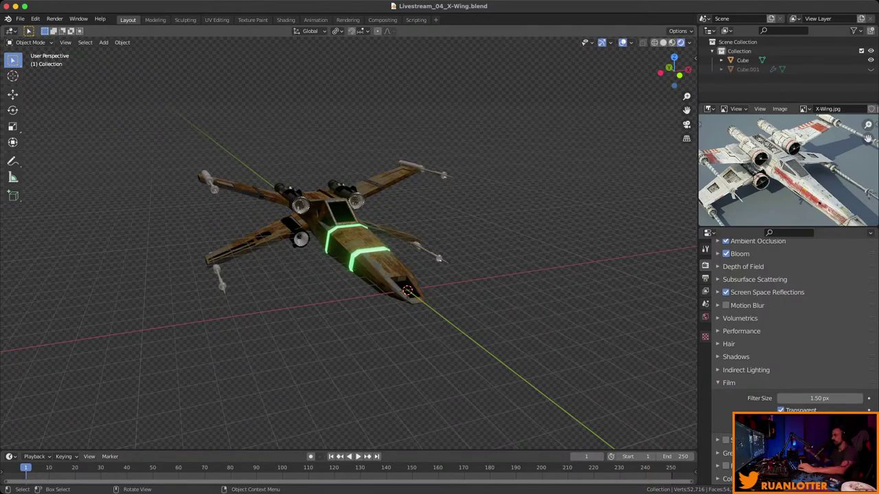
mouse_move(343, 248)
middle_mouse_down()
mouse_move(312, 237)
mouse_move(330, 251)
middle_mouse_up()
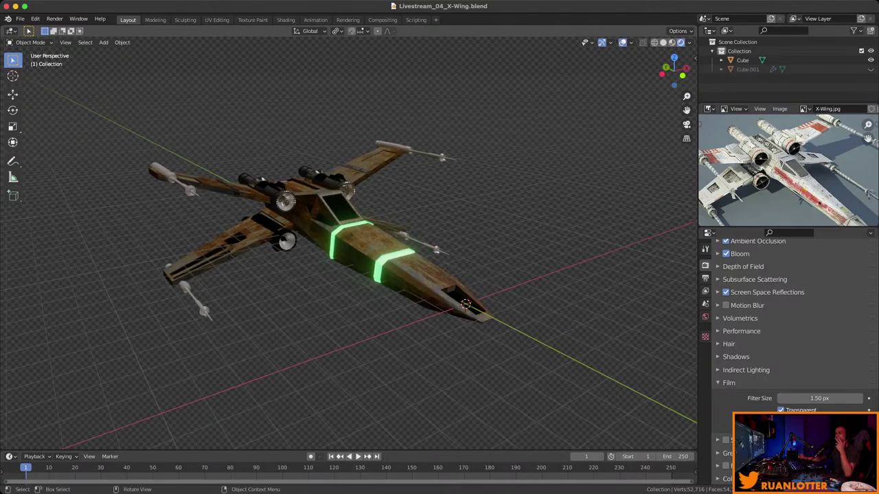
middle_click_drag(330, 250, 295, 236)
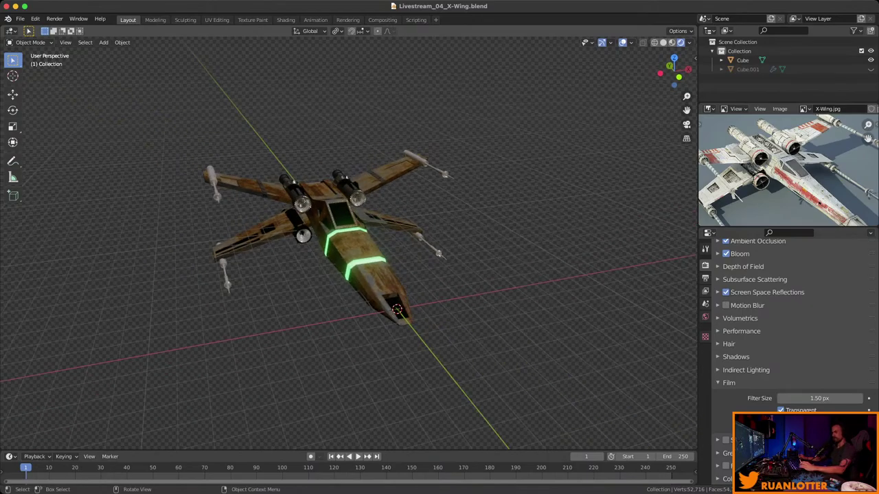
key("ctrl+s")
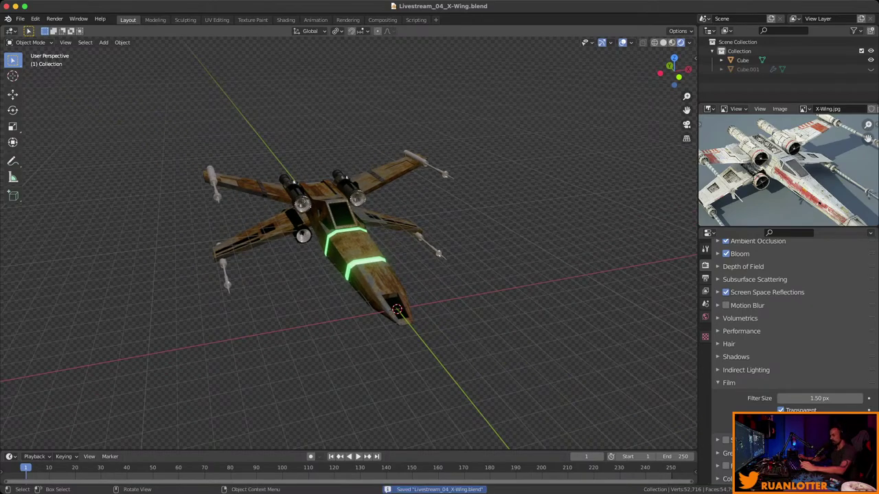
middle_click_drag(412, 206, 453, 172)
key("shift+a")
Add a UV sphere with 64 segments and 64 rings.
mouse_move(453, 175)
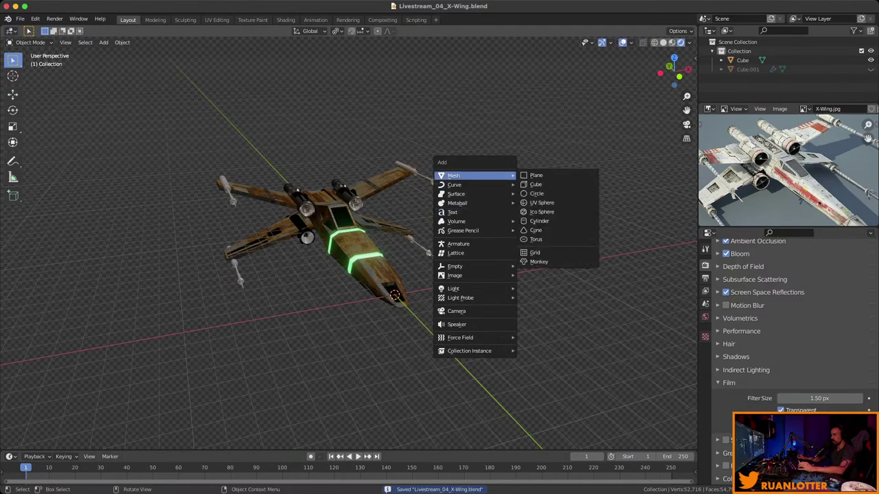
left_click(541, 202)
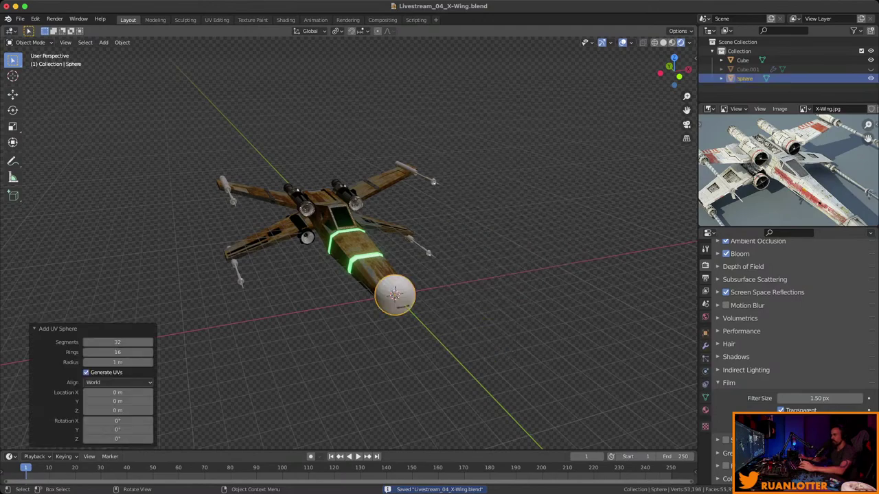
left_click(117, 342)
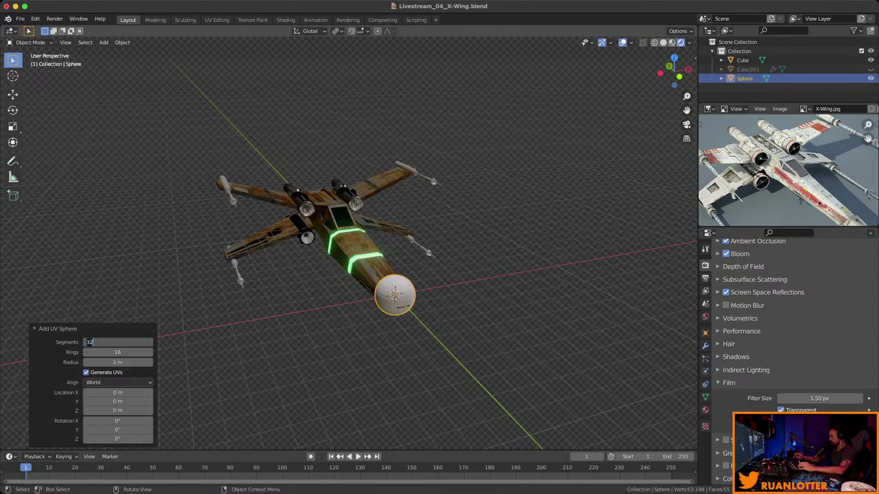
type("64")
key("Tab")
type("64")
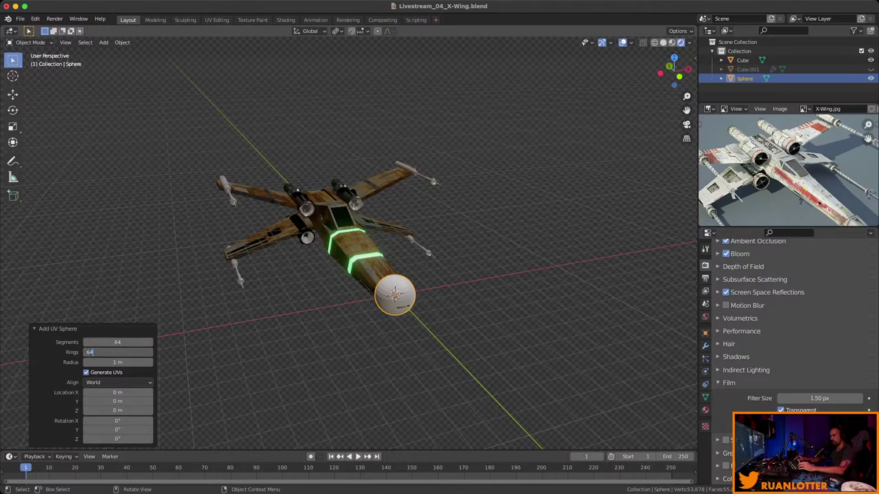
key("Tab")
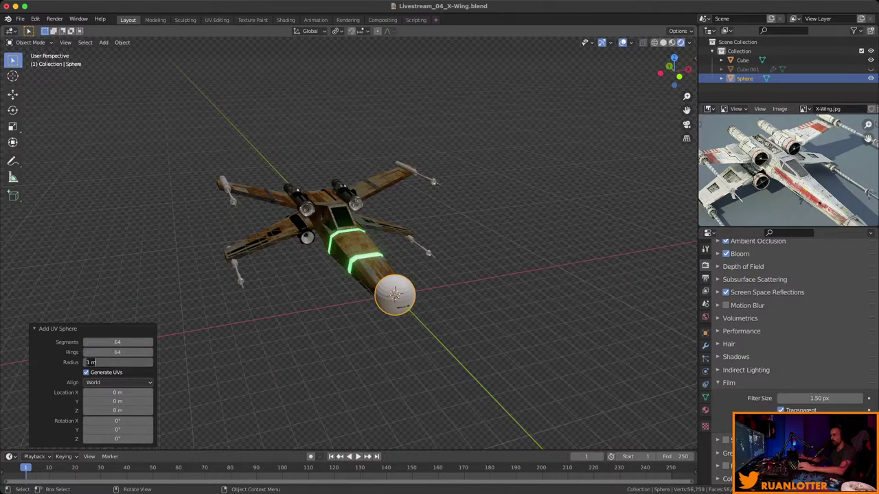
key("Return")
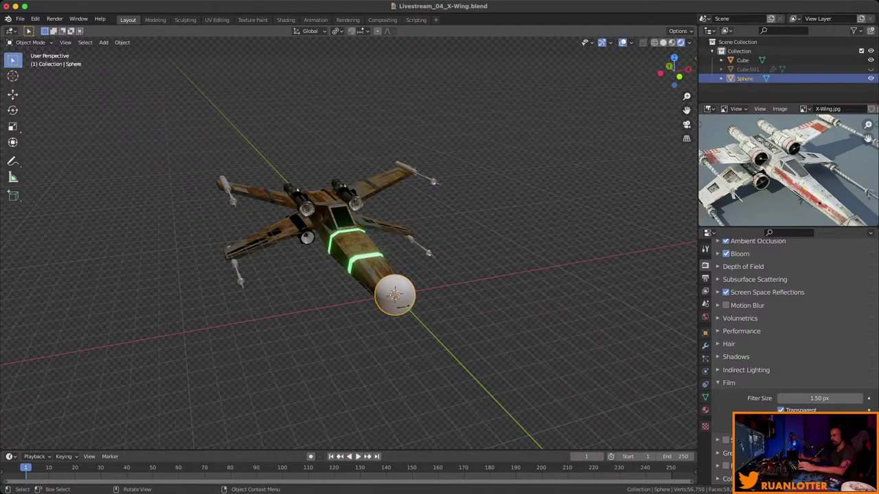
Scale the sphere up in stages to 4.1 so it encloses the X-Wing.
middle_click_drag(357, 275, 384, 269)
key("s")
key("Return")
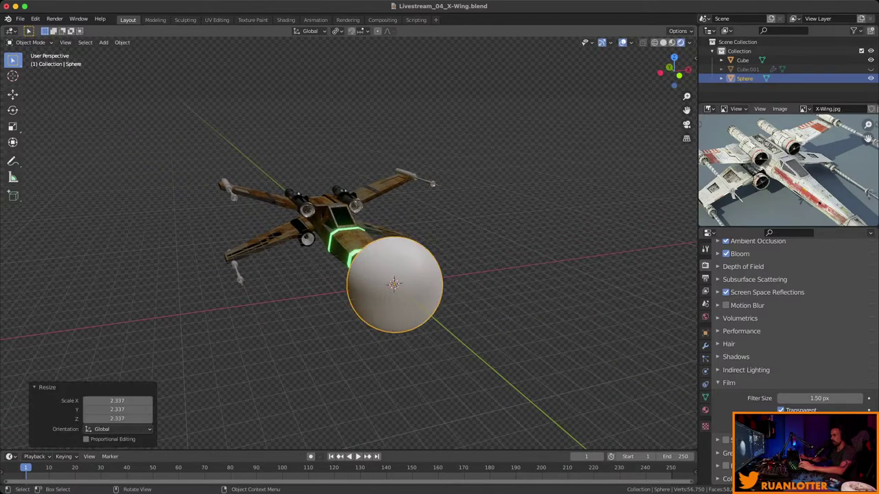
key("s")
key("Return")
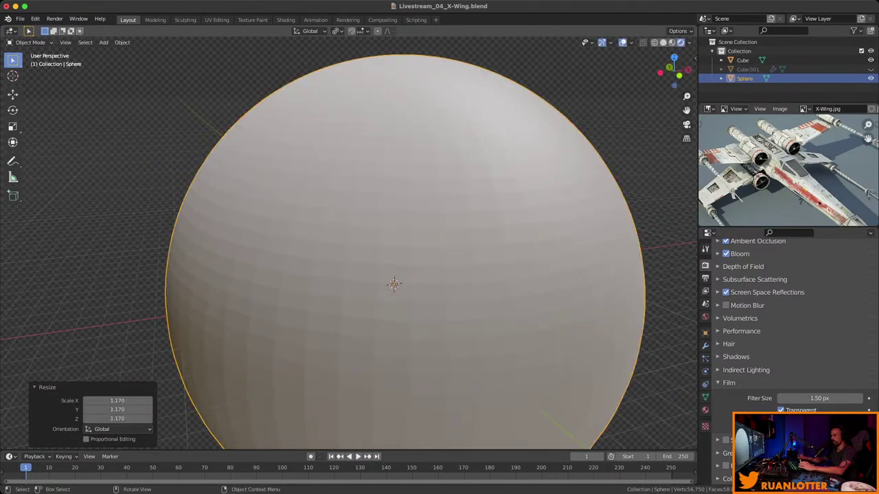
key("s")
key("Return")
middle_click_drag(526, 172, 474, 187)
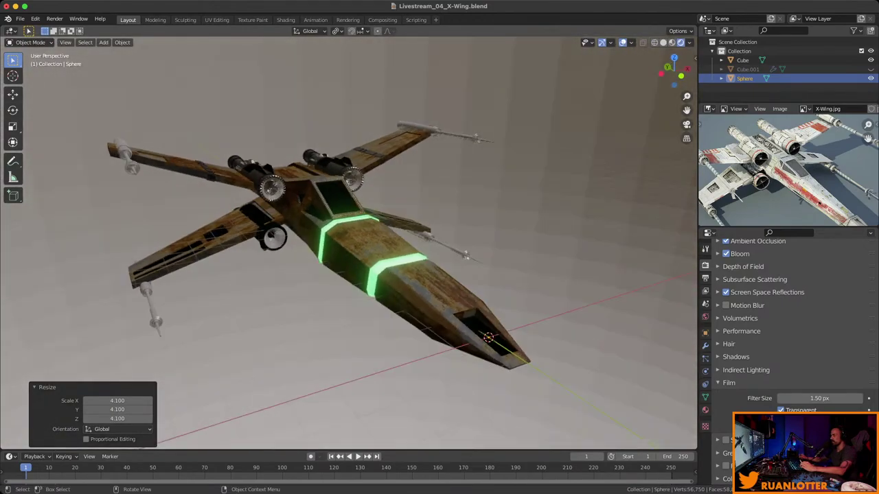
Show the World settings and save the blend file.
left_click(705, 316)
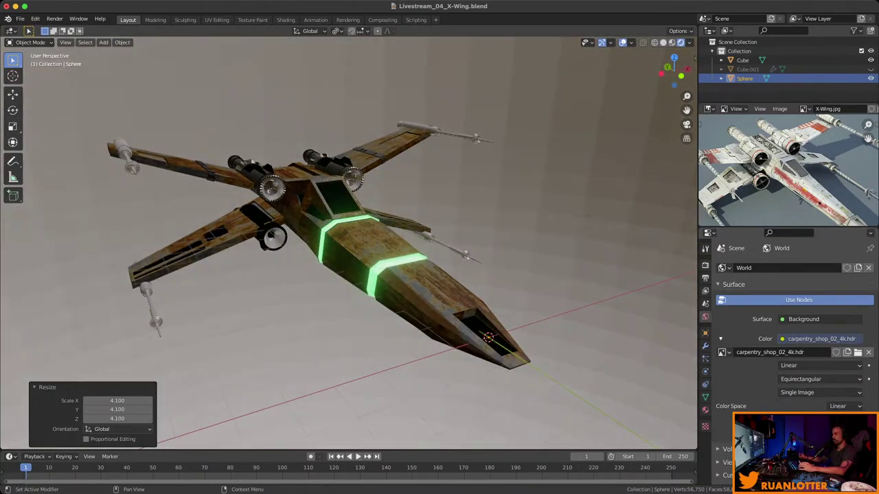
middle_click_drag(343, 274, 306, 281)
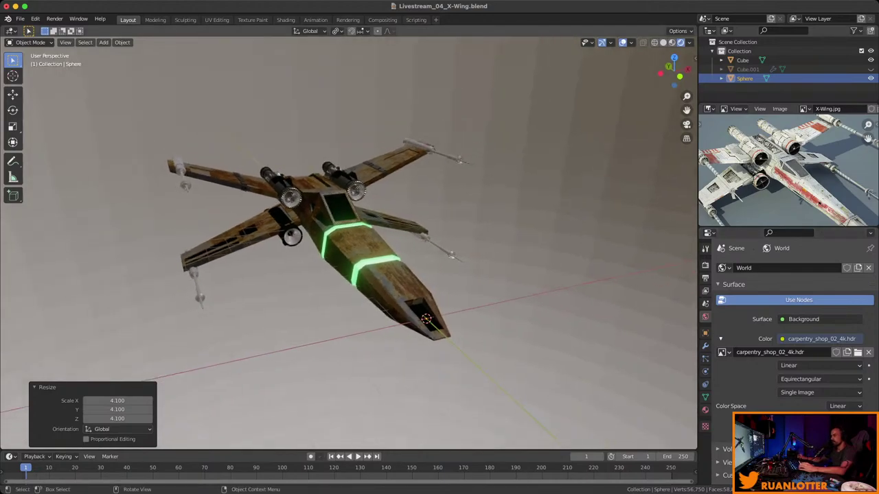
key("super+s")
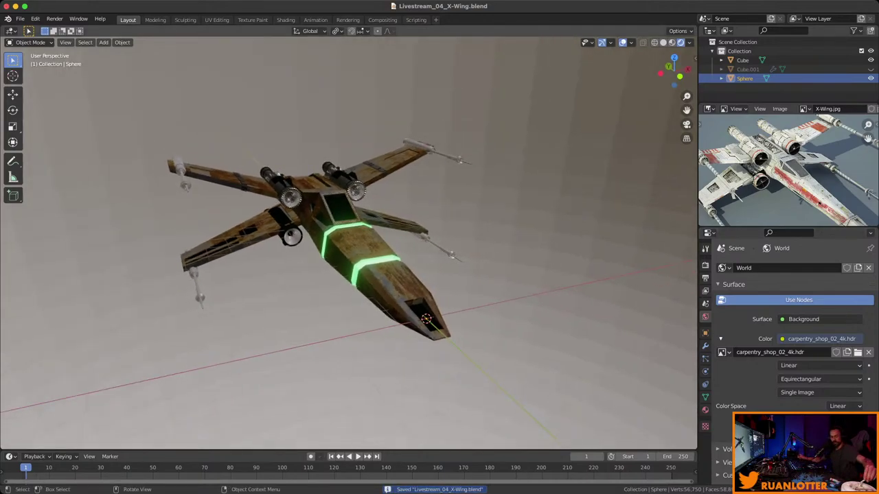
Create a new sphere material whose base colour is the 8k_stars_milky_way.jpg image texture.
left_click(704, 410)
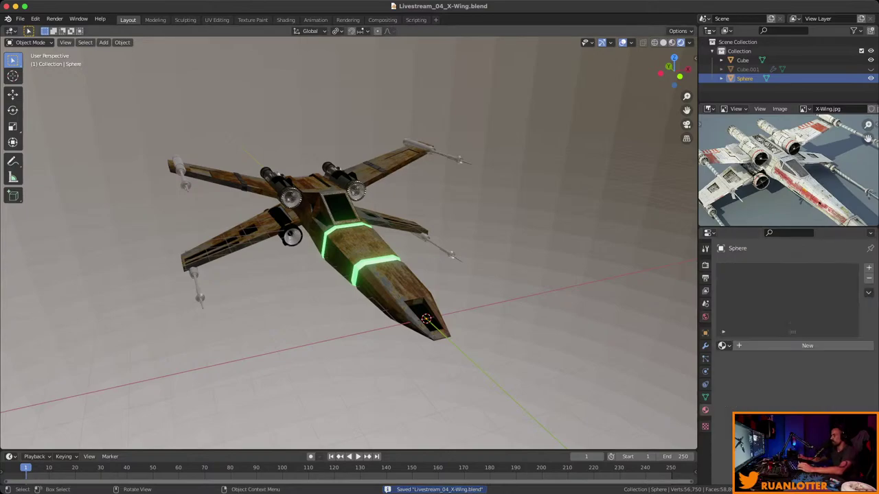
left_click(721, 345)
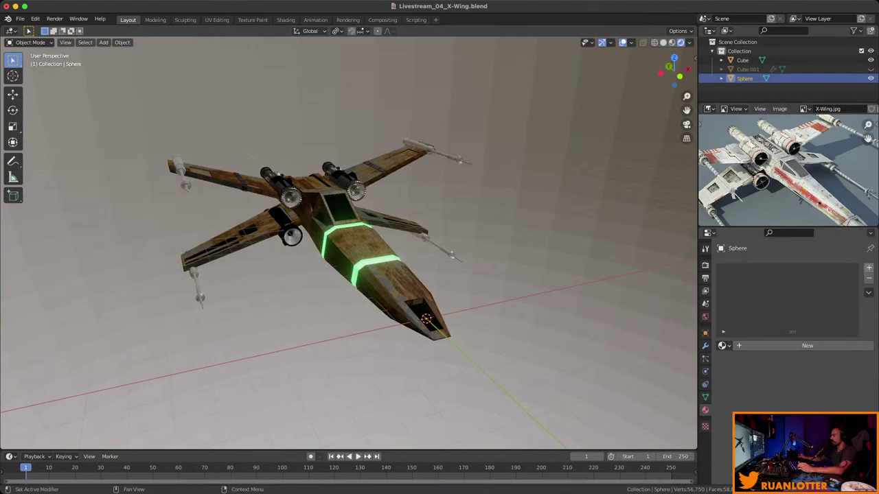
left_click(796, 345)
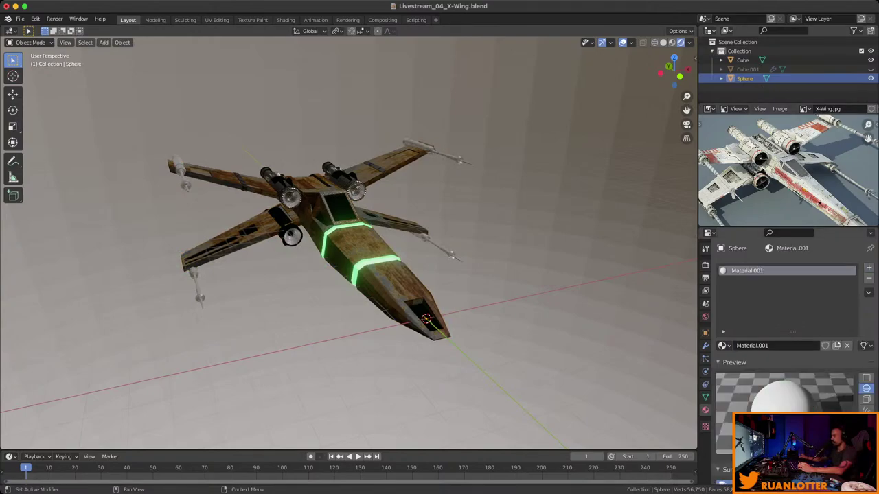
scroll(789, 329, "down", 6)
left_click(782, 370)
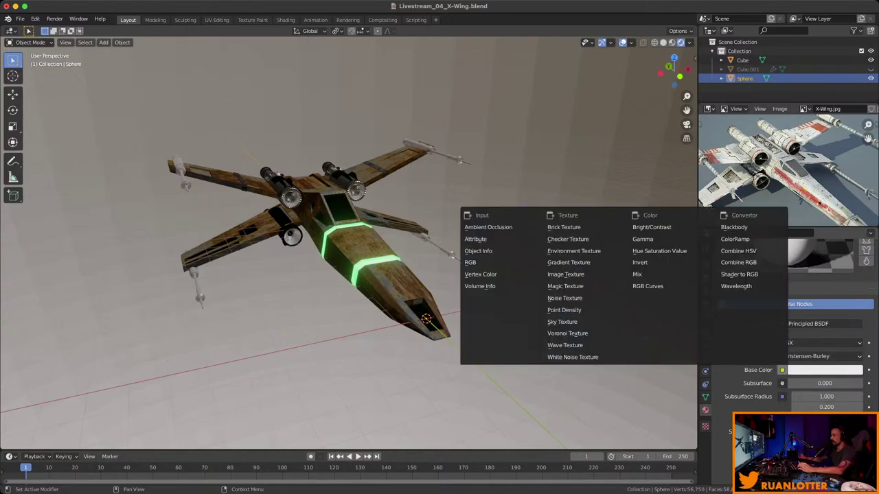
left_click(586, 275)
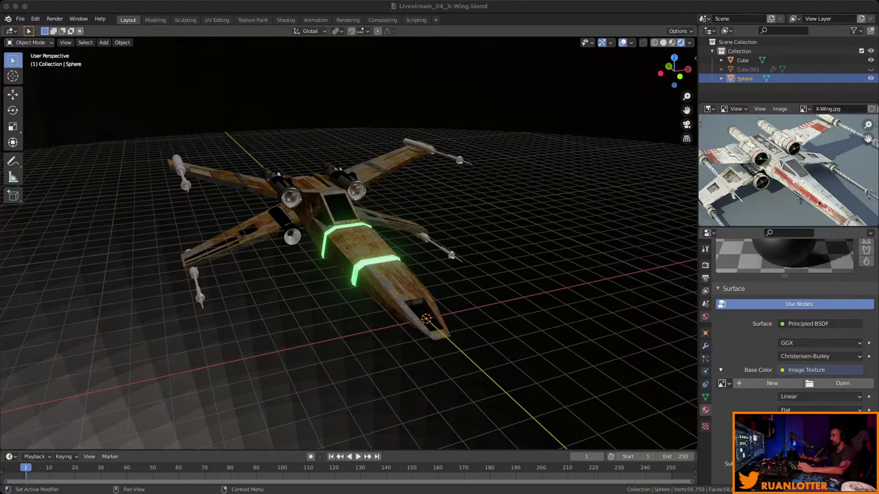
key("Return")
Hide the viewport grid, guides and navigation aids to view the X-Wing among the stars.
middle_click_drag(344, 275, 192, 268)
key("shift+alt+z")
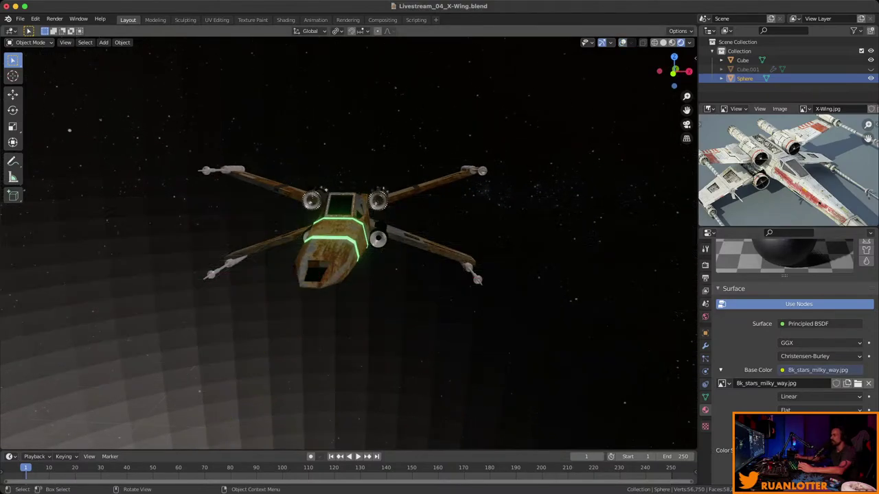
key("ctrl+grave")
middle_click_drag(343, 275, 336, 309)
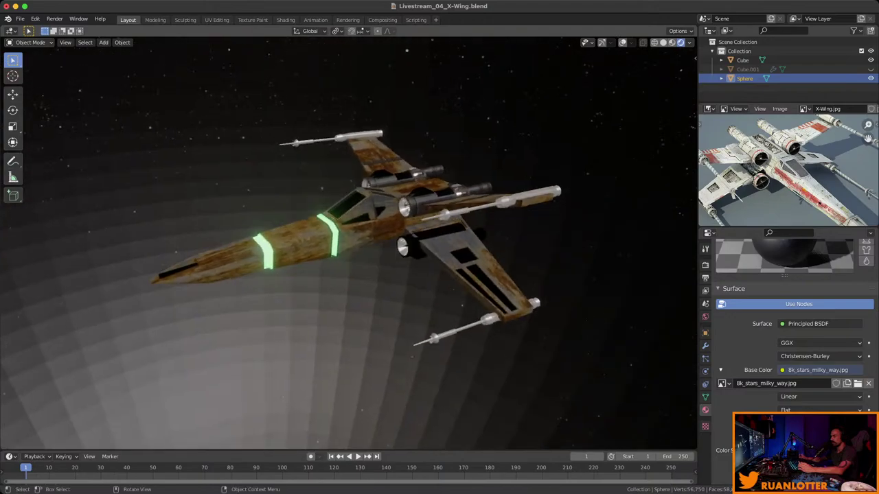
scroll(790, 329, "down", 6)
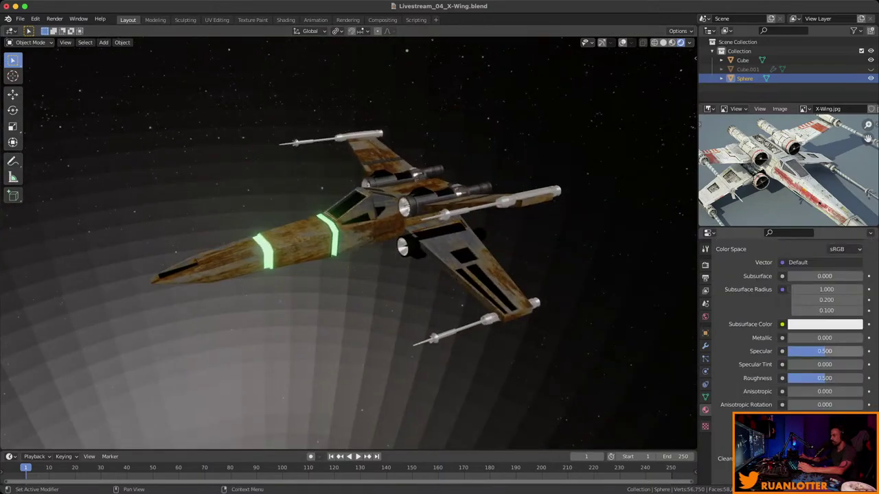
Set the star sphere's Specular to 0 and save the file.
left_click_drag(824, 351, 788, 351)
middle_click_drag(344, 275, 604, 277)
key("ctrl+s")
Set the star sphere's scale to 500 on X, Y and Z.
key("s")
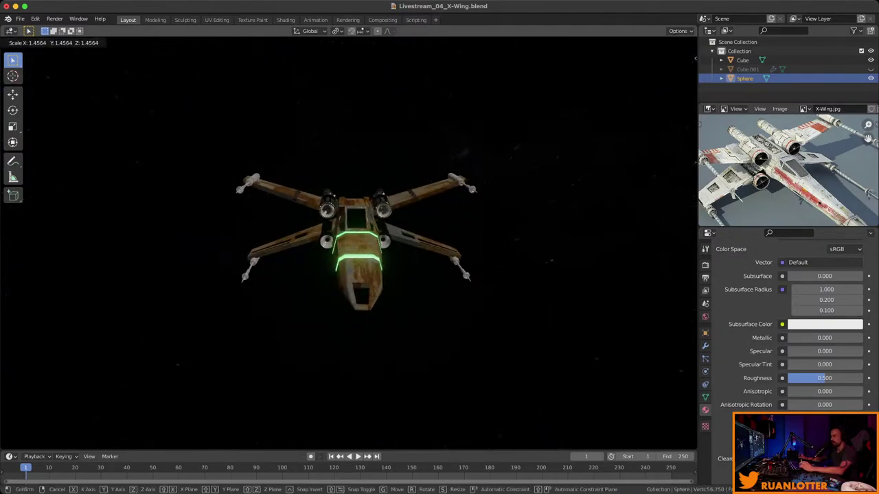
key("Return")
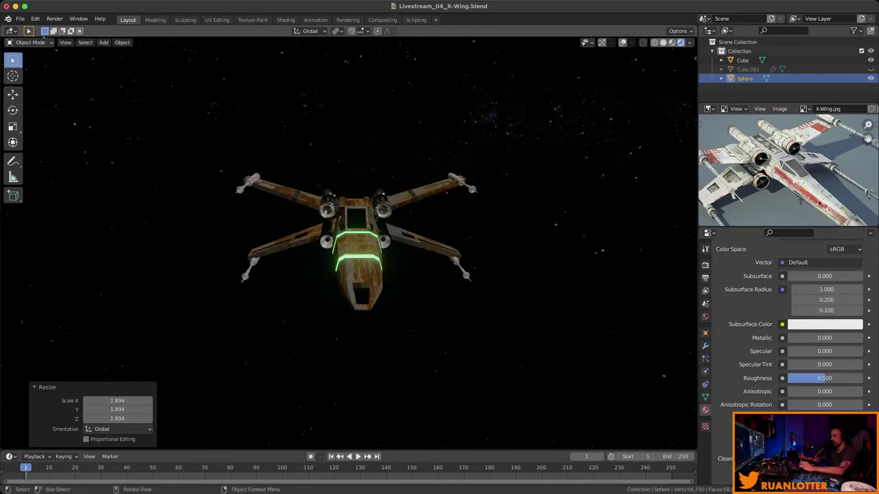
left_click(704, 333)
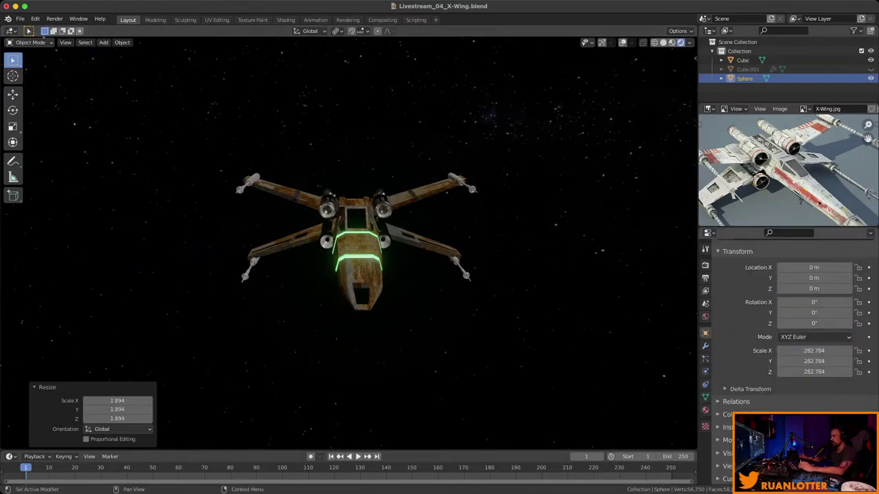
left_click(814, 350)
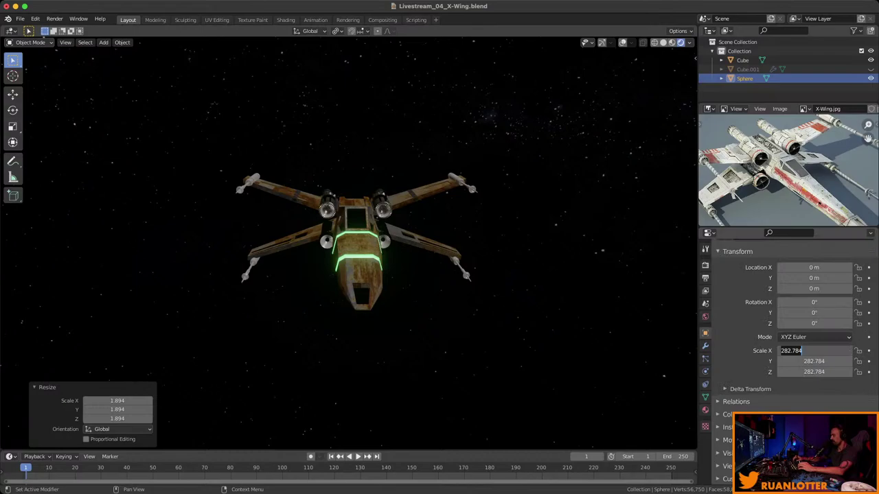
type("500")
key("Tab")
type("500")
key("Tab")
type("500")
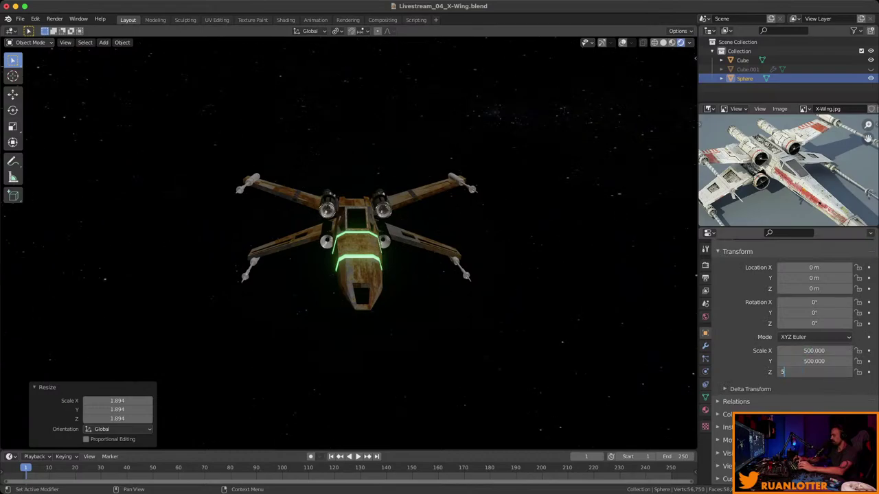
key("Tab")
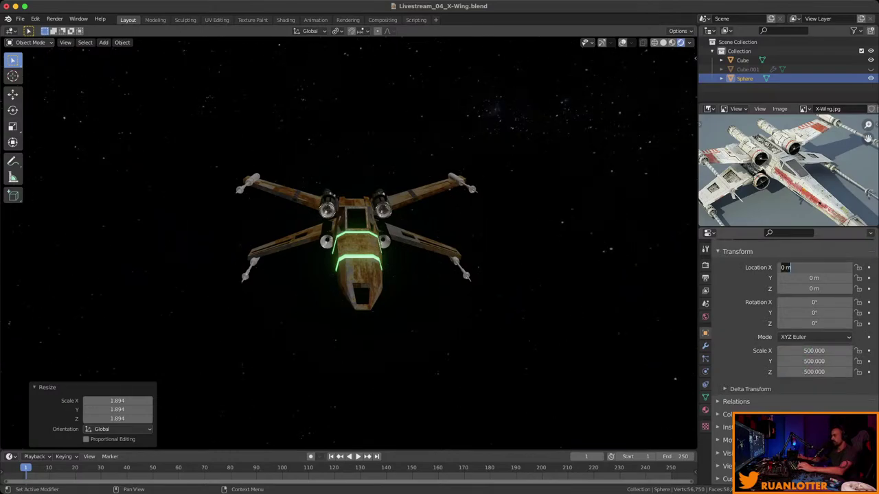
middle_click_drag(343, 261, 615, 197)
Add a camera to the scene and switch the viewport to solid shading.
key("shift+a")
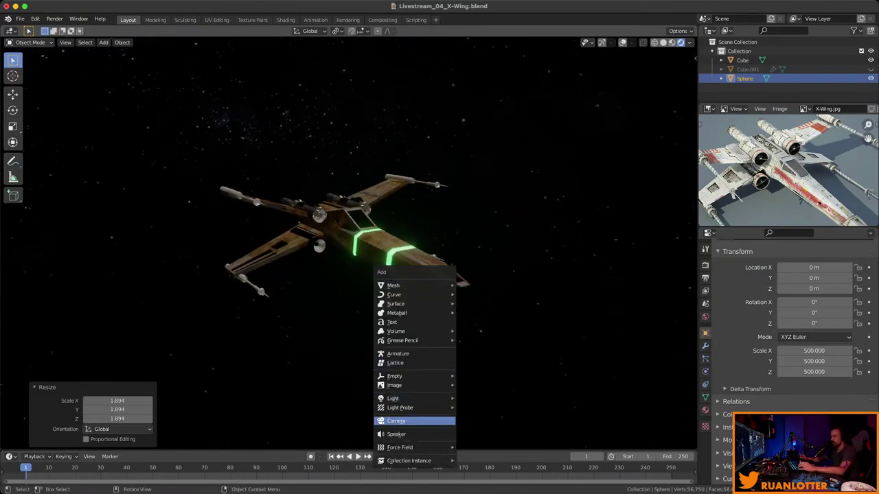
left_click(399, 421)
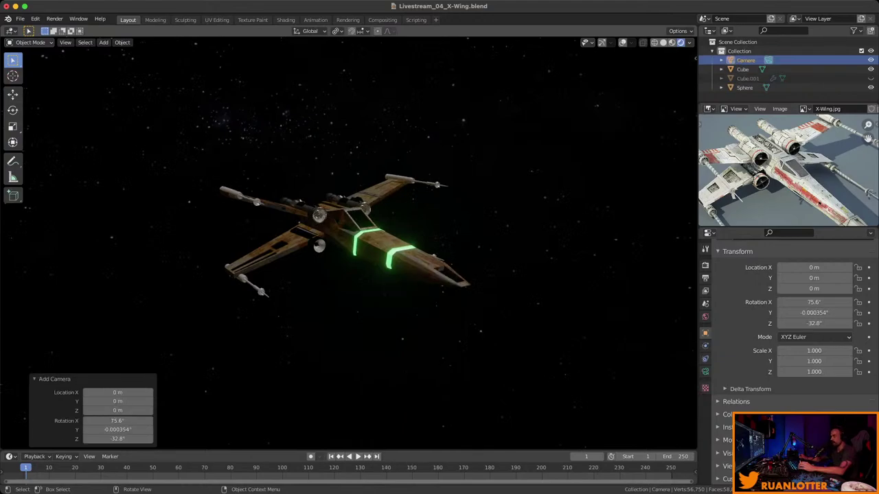
key("g")
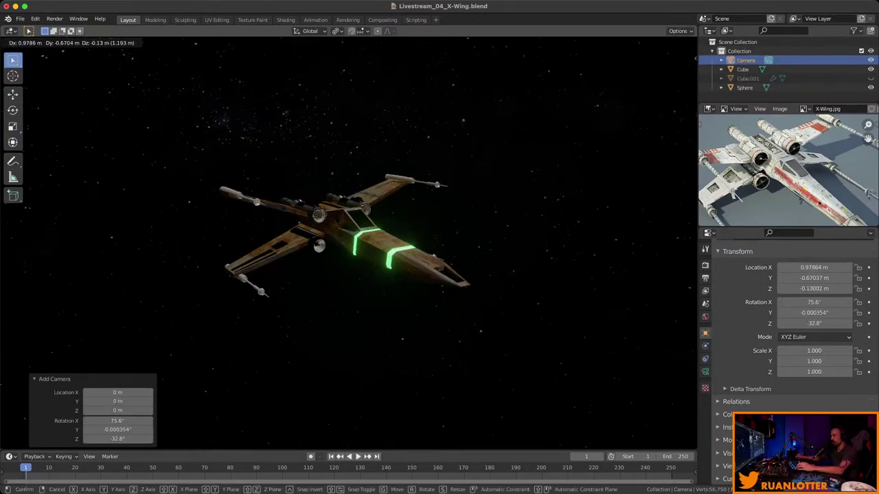
key("Escape")
key("z")
mouse_move(349, 240)
middle_mouse_down()
mouse_move(357, 234)
mouse_move(302, 193)
mouse_move(322, 206)
mouse_move(329, 199)
mouse_move(323, 206)
middle_mouse_up()
key("g")
key("Escape")
scroll(343, 240, "up", 6)
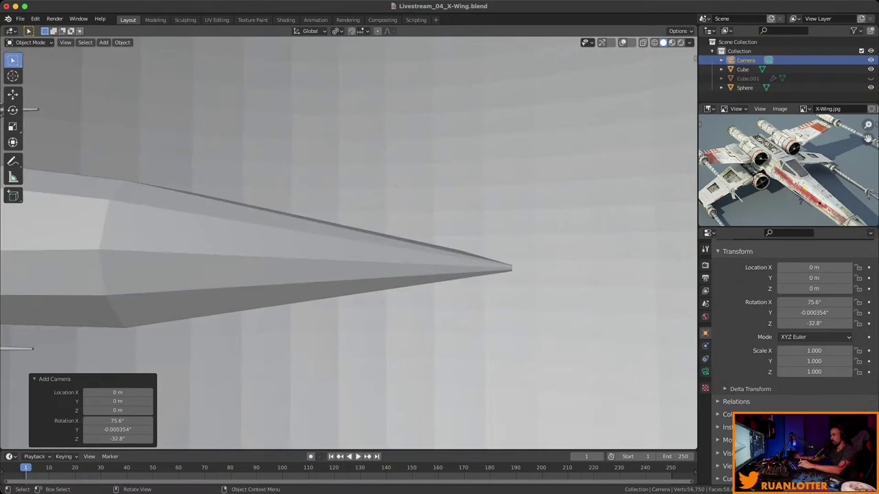
Show the viewport guides again and move the camera just above the X-Wing's nose.
left_click(623, 43)
middle_click_drag(344, 240, 329, 206)
key("g")
key("Return")
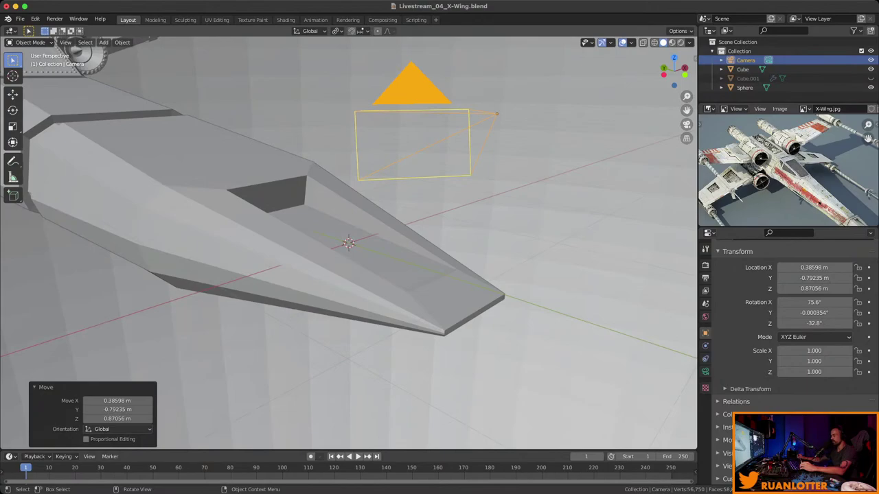
Select the Cube, frame the whole X-Wing, and switch to Rendered shading.
middle_click_drag(425, 206, 446, 203)
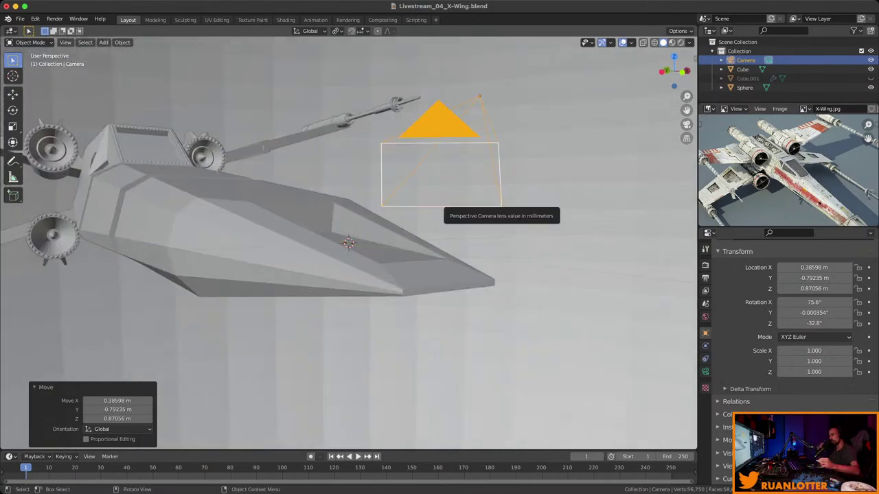
middle_click_drag(446, 206, 457, 199)
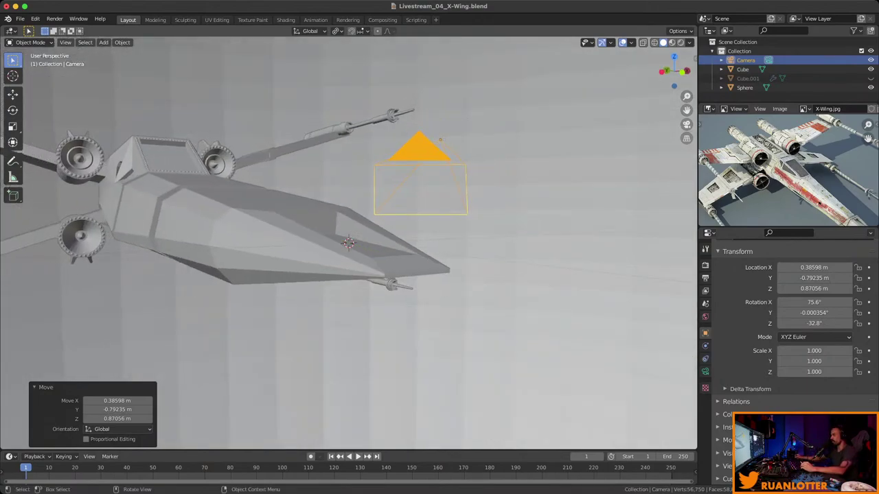
left_click(742, 69)
key("KP_Decimal")
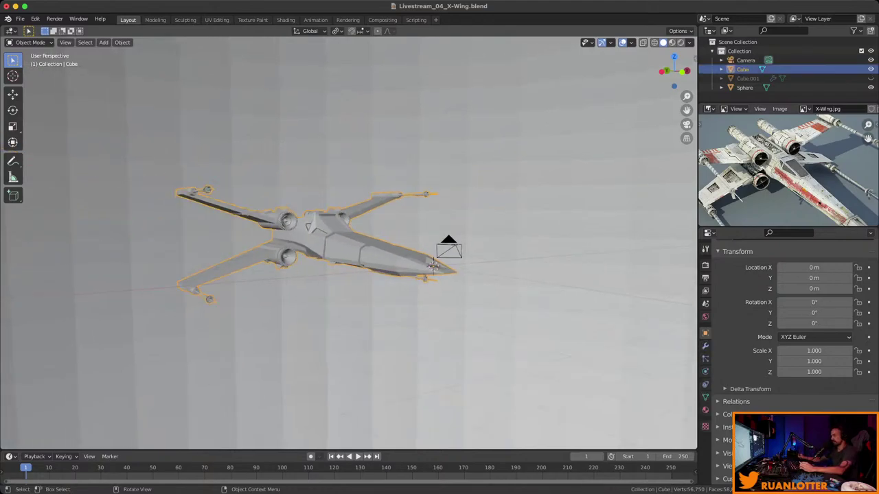
mouse_move(446, 206)
middle_mouse_down()
mouse_move(461, 177)
mouse_move(443, 213)
mouse_move(406, 201)
middle_mouse_up()
left_click(681, 42)
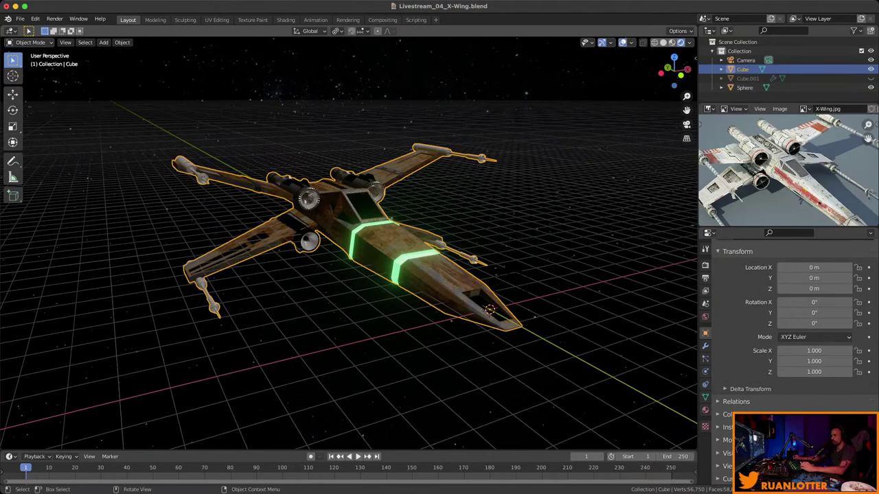
Align the active camera to the current view and select the camera.
left_click(65, 42)
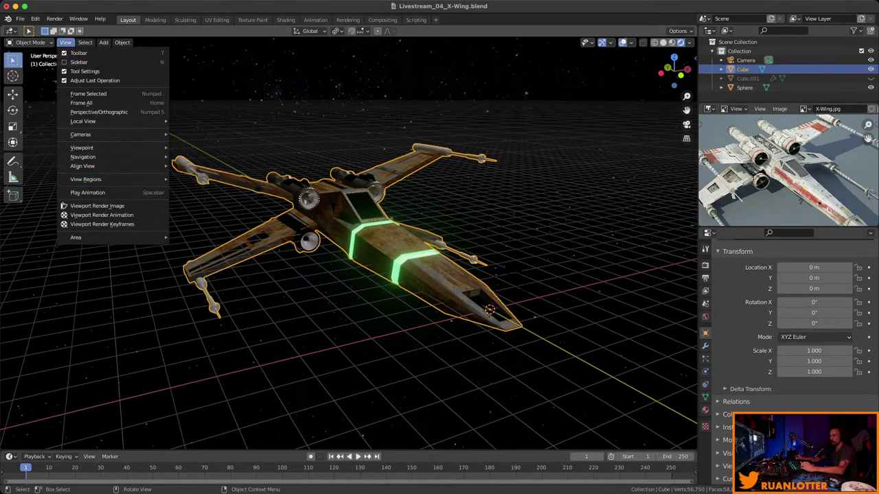
mouse_move(110, 167)
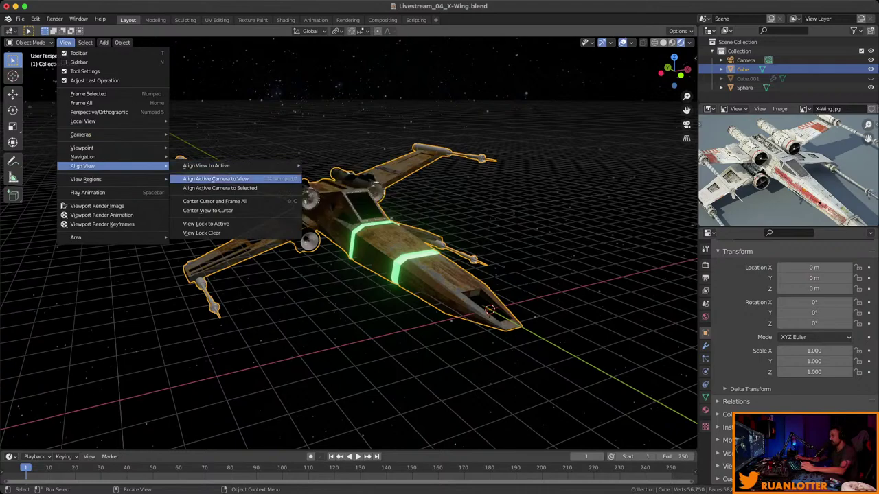
left_click(214, 178)
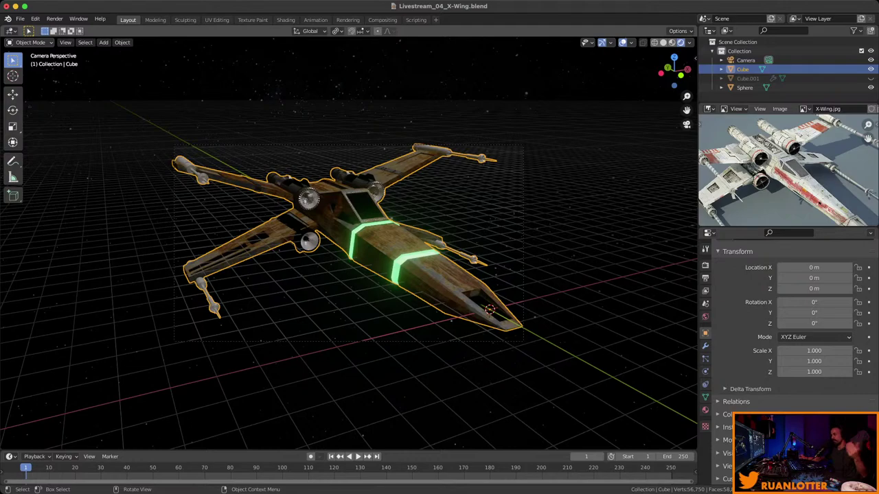
left_click(746, 59)
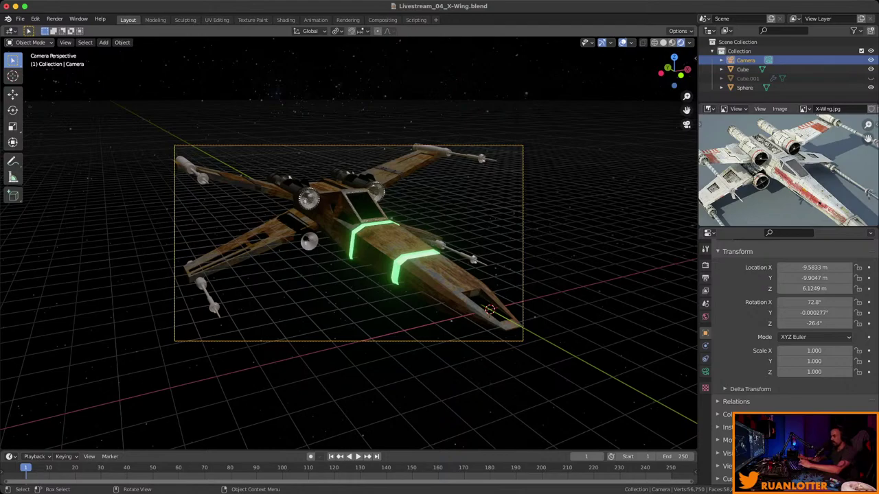
Enable Lock Camera to View, frame the X-Wing at a three-quarter angle, and save.
key("n")
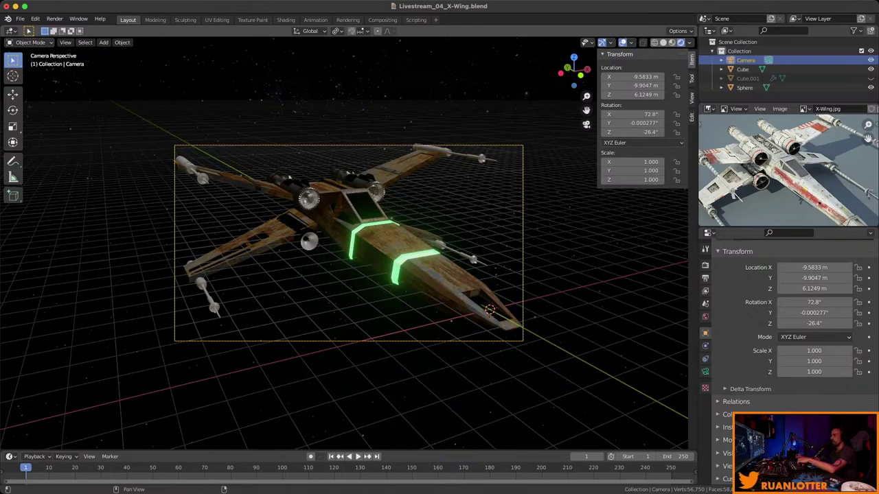
left_click(691, 97)
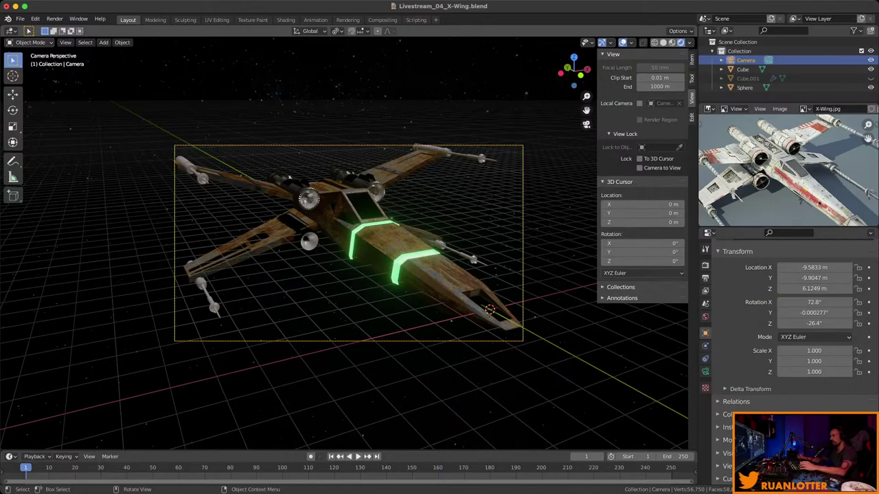
middle_click_drag(343, 260, 419, 223)
key("KP_0")
scroll(348, 242, "up", 3)
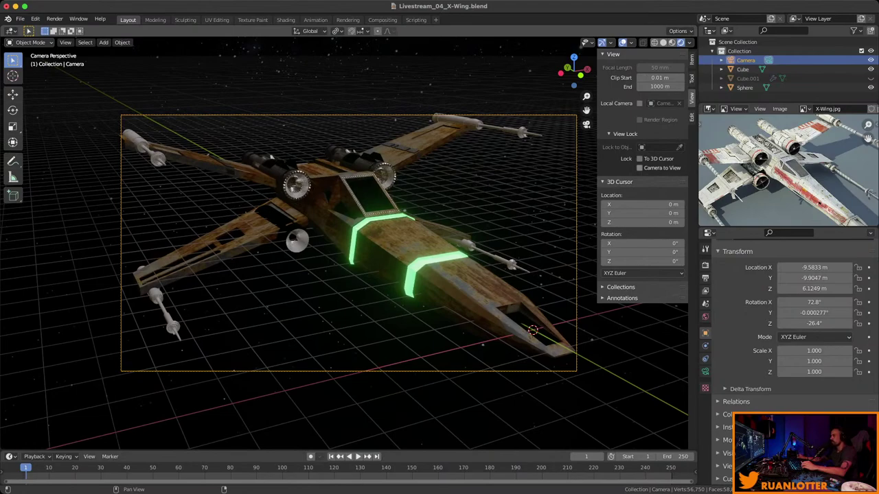
left_click(640, 168)
middle_click_drag(343, 241, 287, 254)
key("super+s")
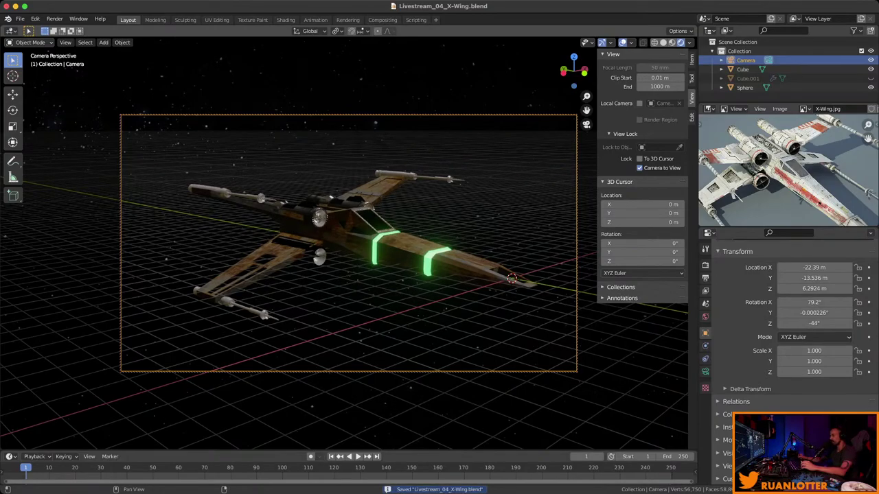
Turn off Lock Camera to View, leave the camera view, and hide the sidebar.
left_click(639, 167)
middle_click_drag(316, 254, 258, 258)
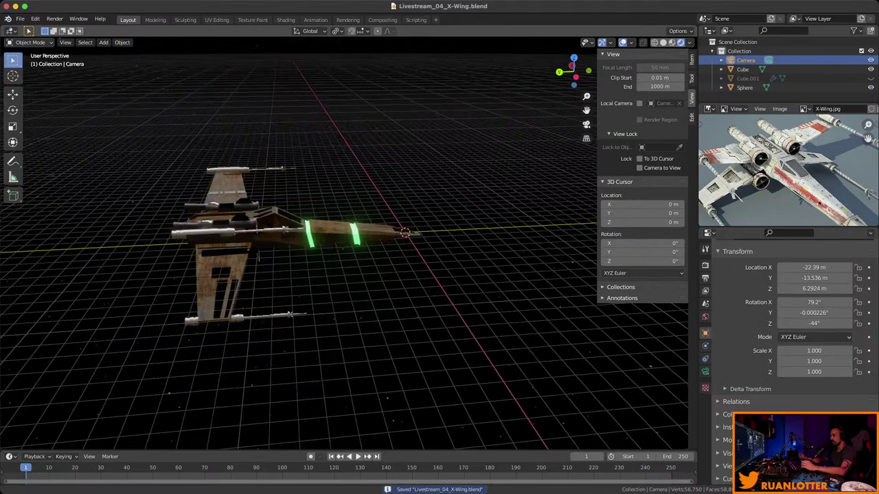
key("n")
scroll(258, 258, "down", 3)
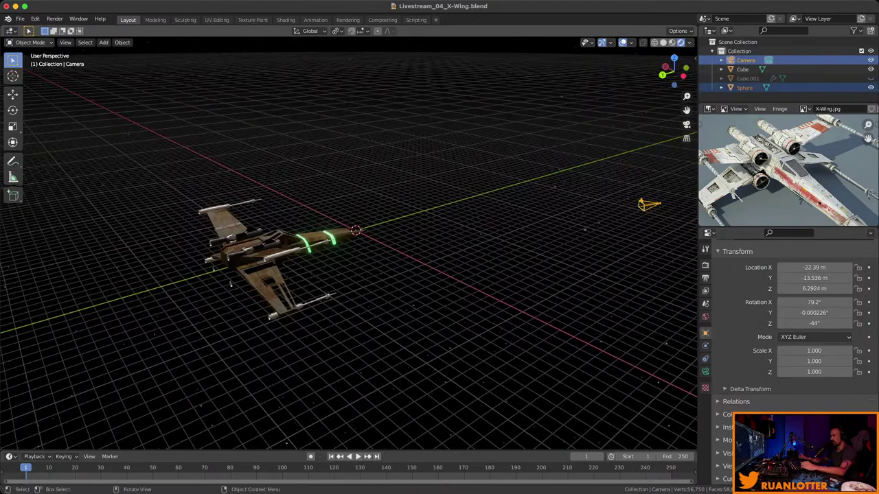
middle_click_drag(258, 258, 371, 250)
scroll(398, 260, "up", 3)
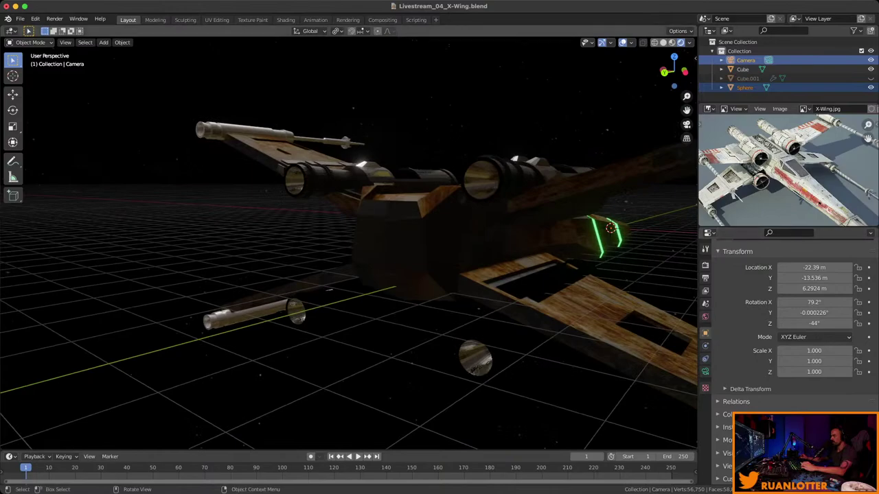
Rename the X-Wing's BlueEmmision material to GreenEmmision.
left_click(330, 289)
left_click(705, 410)
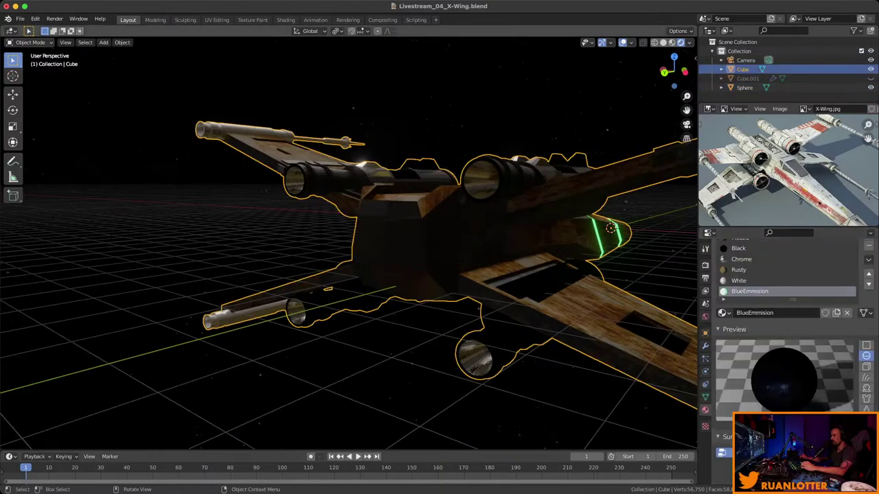
left_click_drag(792, 300, 792, 321)
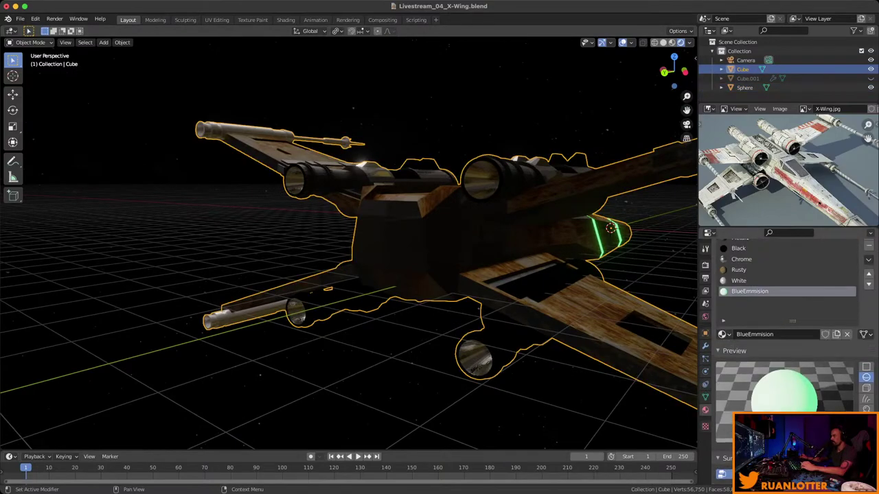
left_click(754, 334)
key("Home")
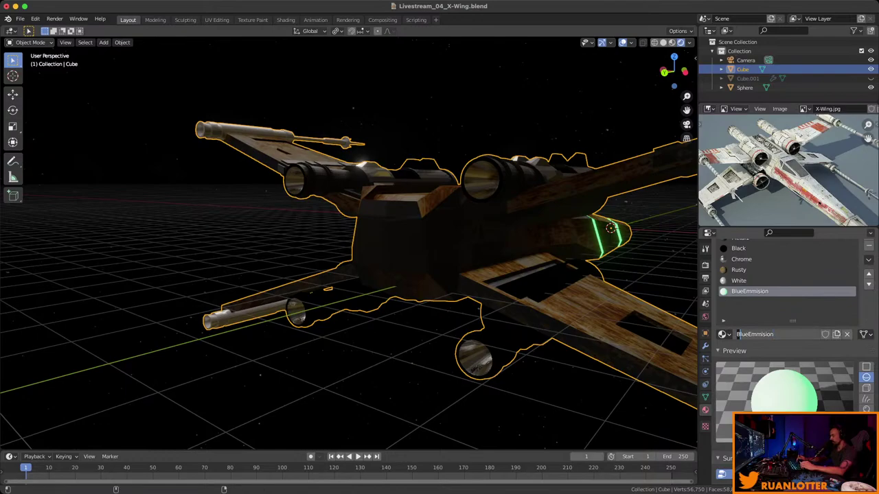
key("shift+Right")
key("shift+Right")
key("shift+Right")
key("shift+Right")
type("Green")
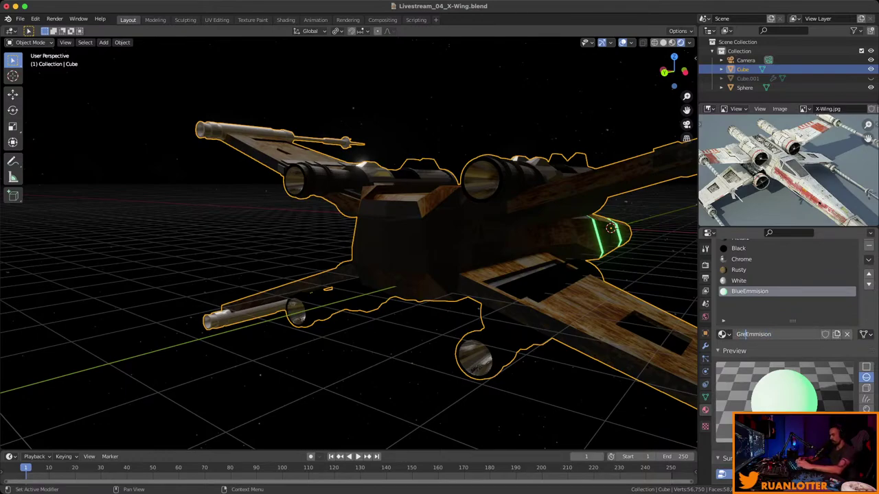
key("Return")
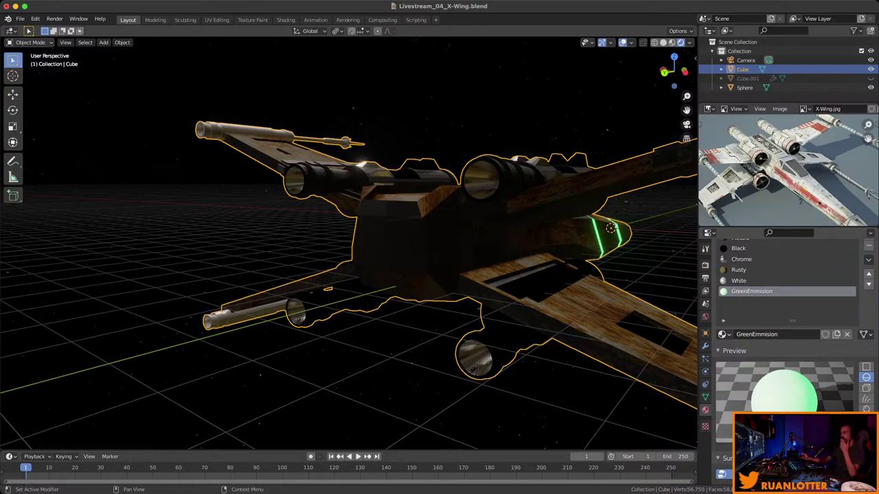
middle_click_drag(343, 275, 302, 261)
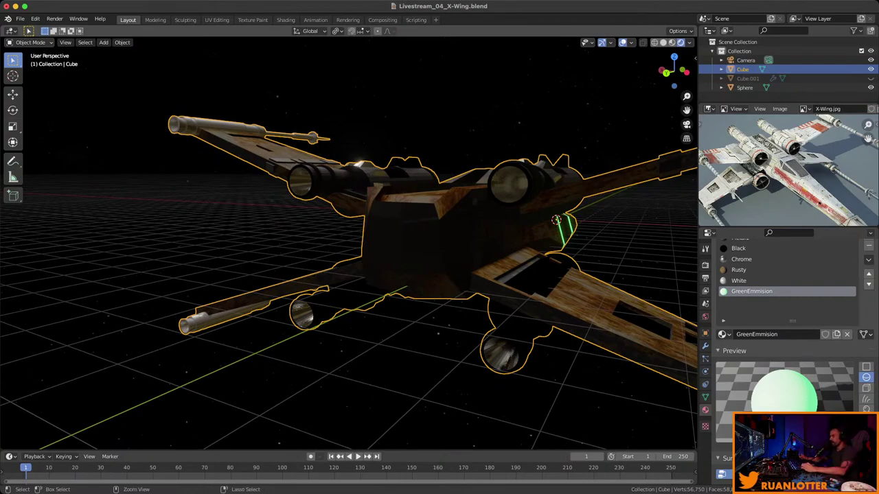
middle_click_drag(349, 240, 309, 244)
In Edit Mode, add a new material slot with a new material named BlueEmmision.
key("Tab")
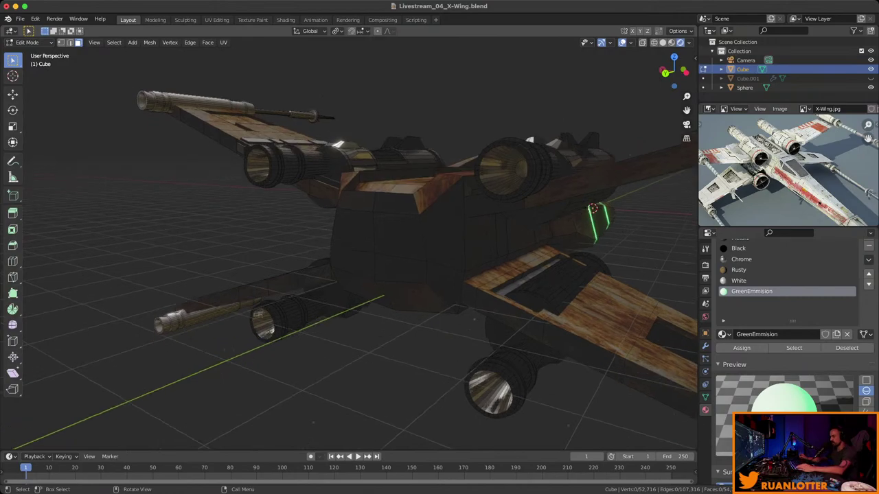
scroll(349, 240, "down", 1)
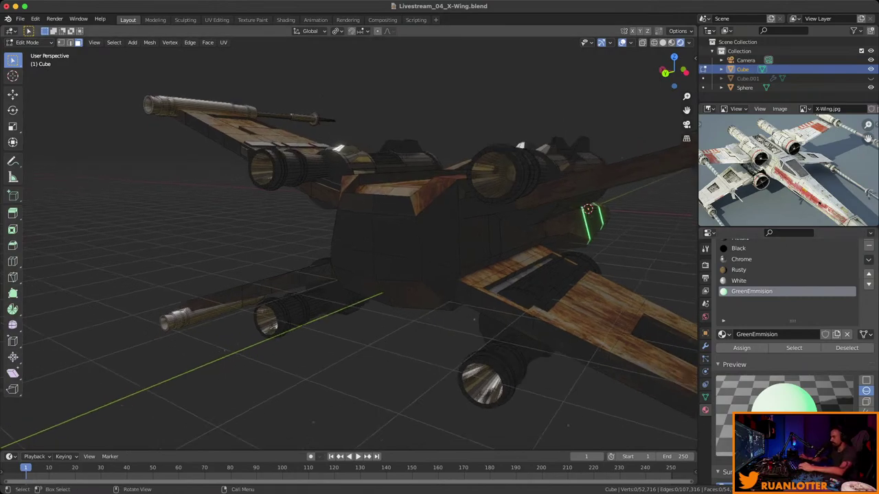
left_click(869, 236)
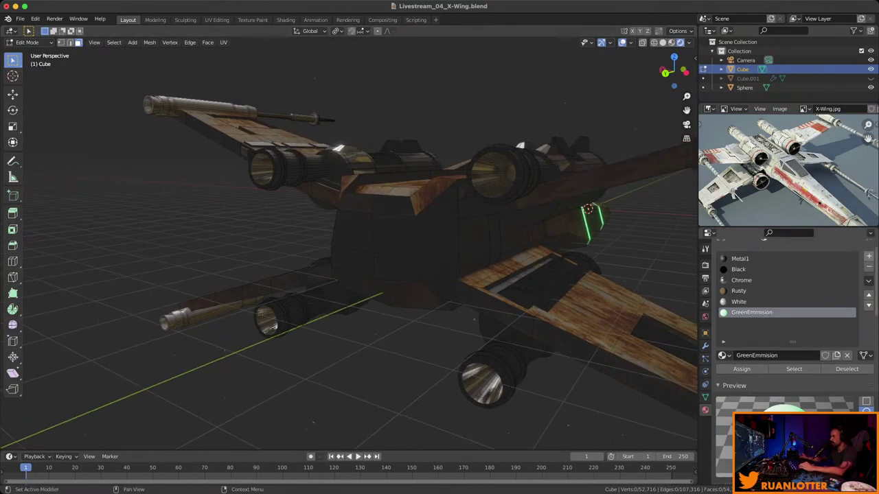
left_click(796, 366)
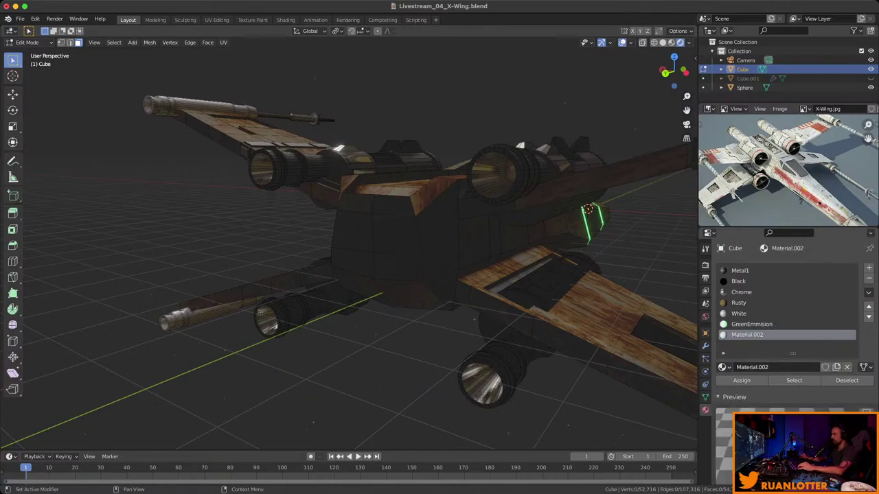
type("Blue")
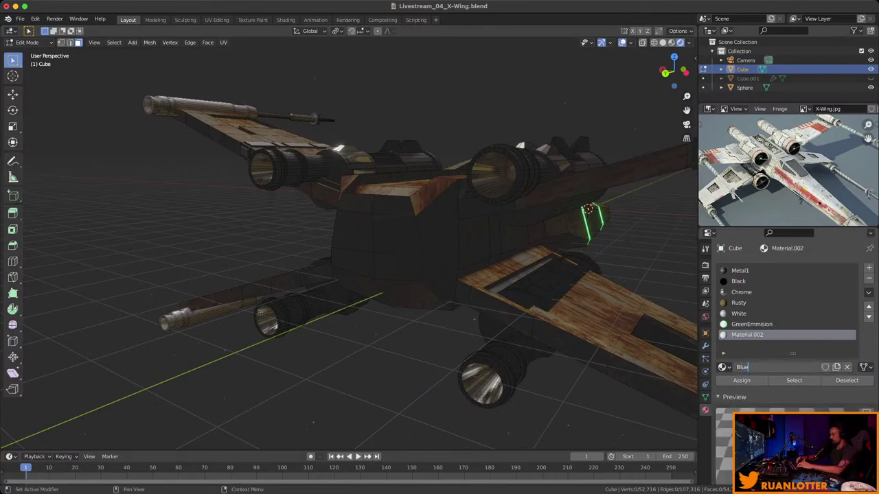
type("Emmision")
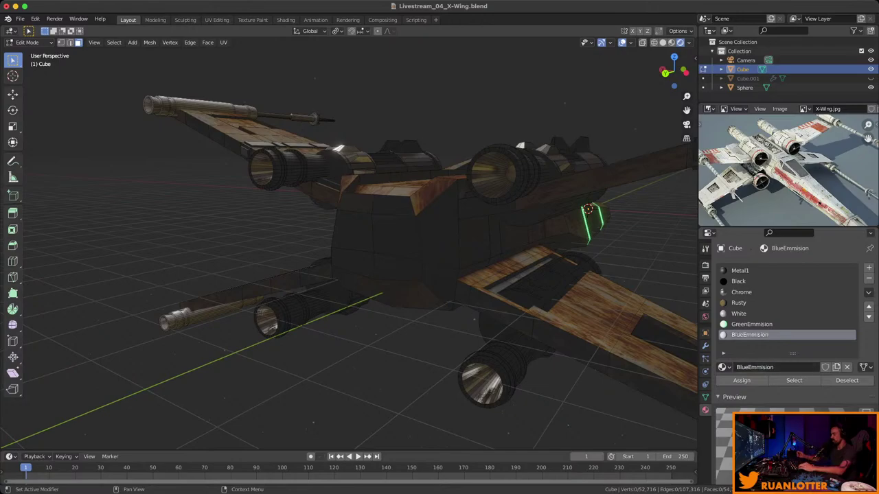
key("Return")
Set BlueEmmision's emission colour to bright blue with strength 10.
scroll(789, 308, "down", 3)
scroll(790, 323, "down", 15)
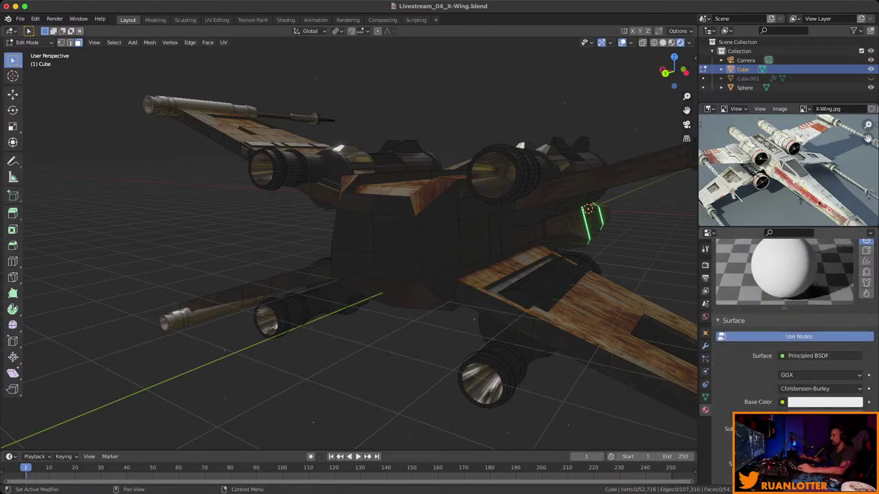
scroll(790, 322, "down", 2)
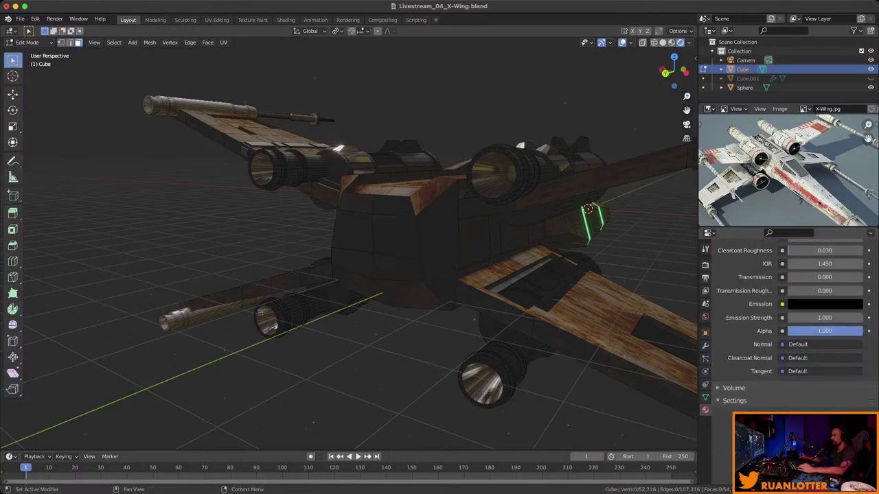
left_click(809, 304)
left_click(854, 152)
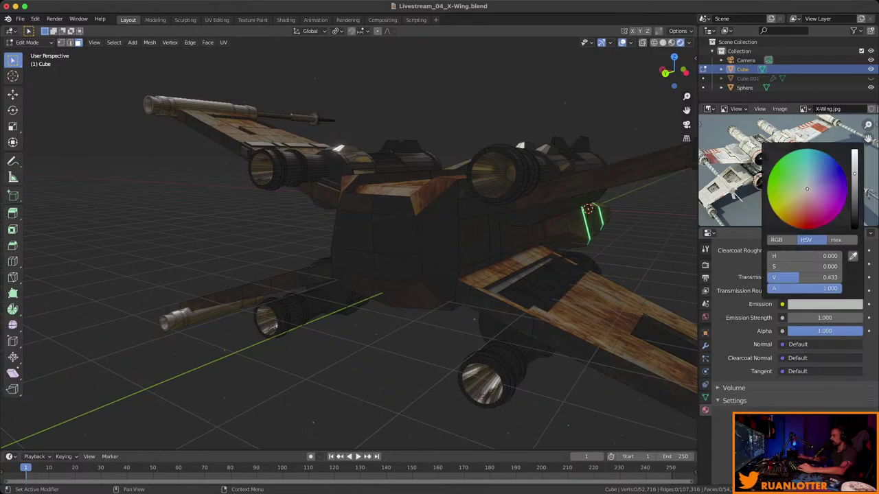
left_click(830, 155)
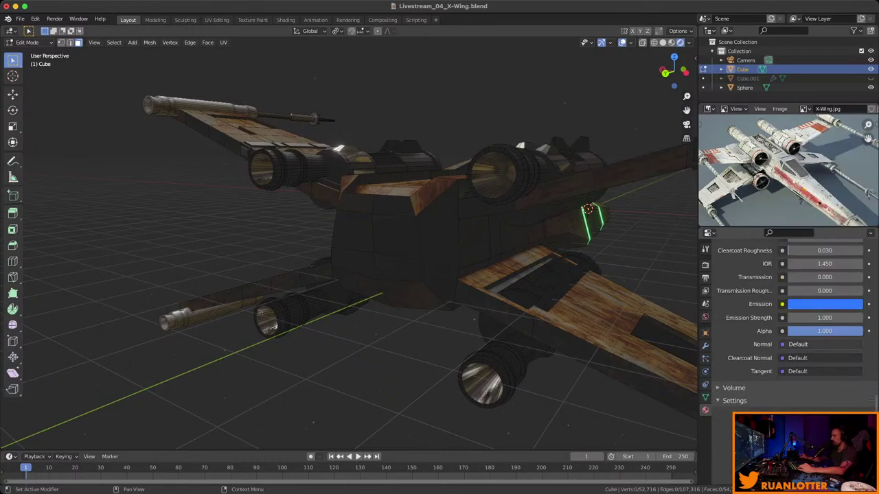
left_click(824, 317)
type("10.00")
key("Return")
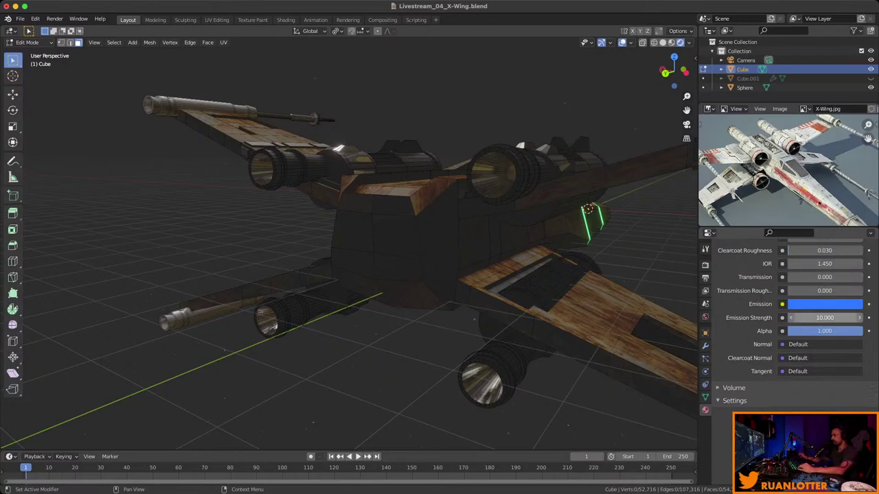
middle_click_drag(412, 289, 419, 257)
Select the engine ring faces on the X-Wing's rear nozzles.
left_click(544, 217)
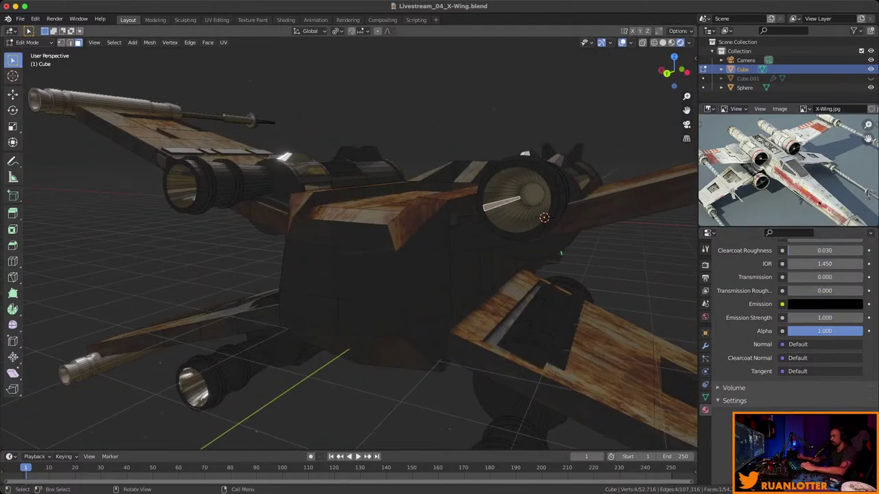
left_click(544, 217, "alt")
middle_click_drag(544, 217, 464, 242)
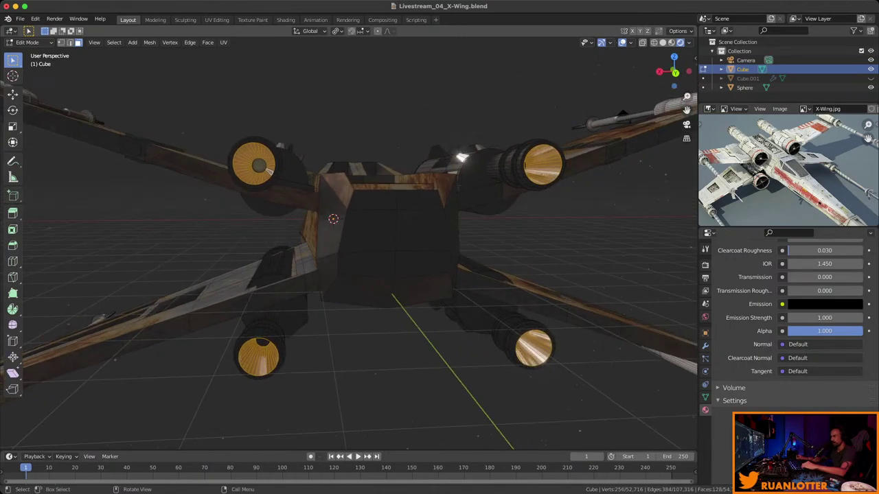
middle_click_drag(464, 243, 381, 223)
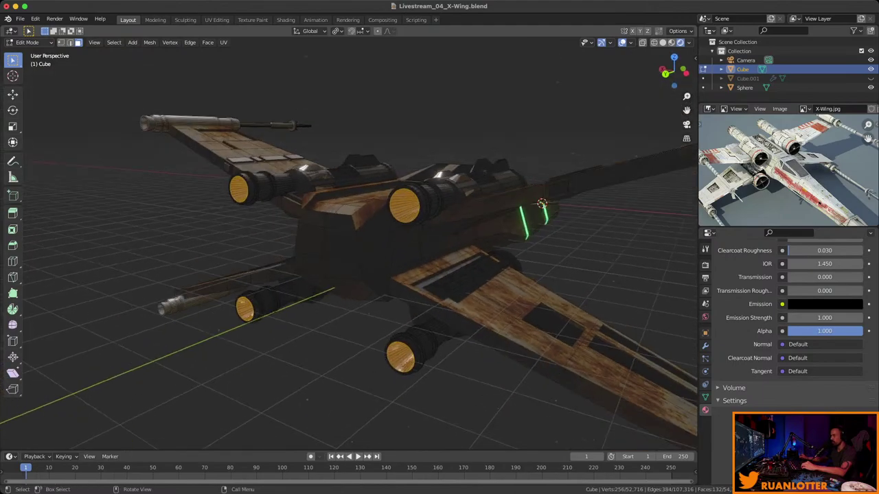
scroll(790, 323, "up", 3)
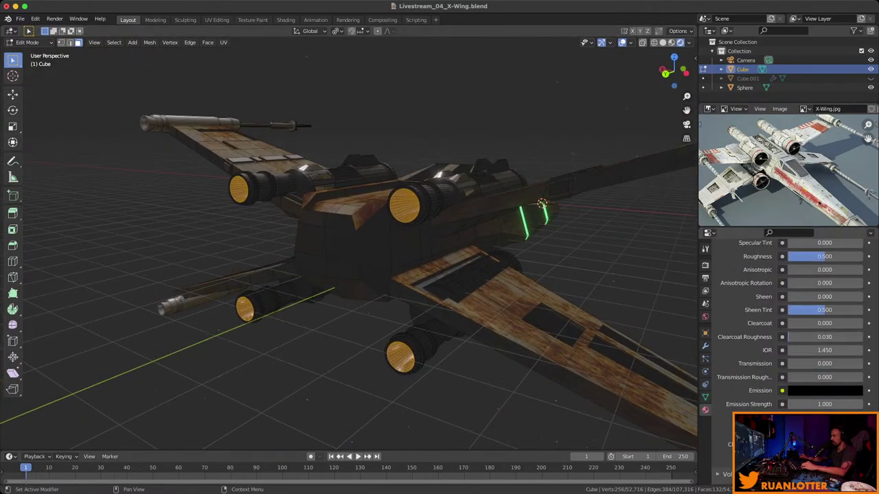
scroll(789, 330, "up", 15)
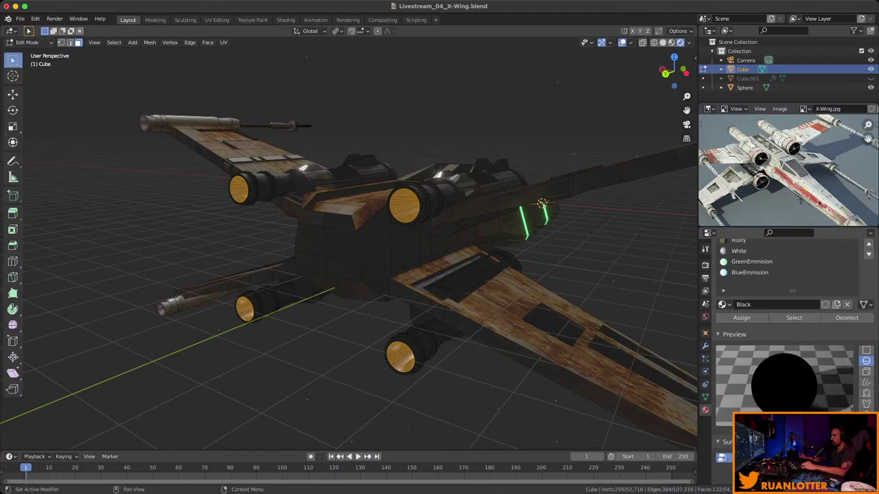
Assign BlueEmmision to the selected engine faces and return to Object Mode.
left_click(750, 272)
left_click(742, 318)
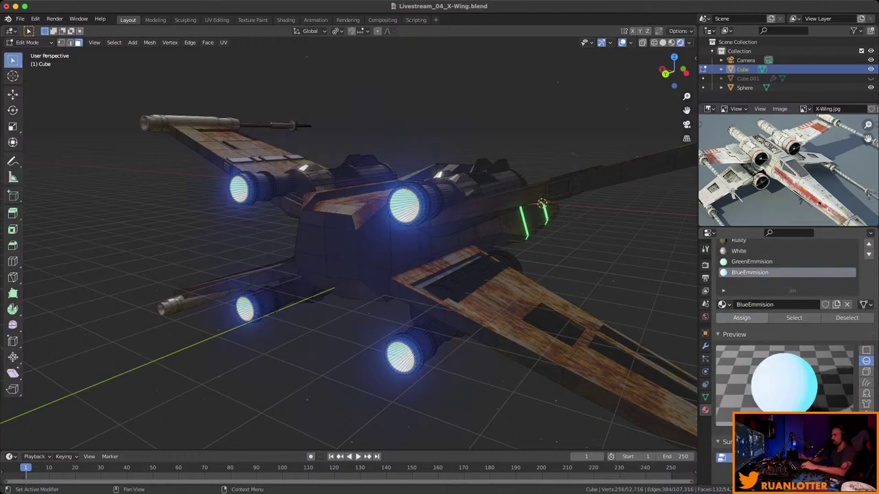
key("Tab")
middle_click_drag(349, 247, 240, 244)
left_click(206, 237)
key("ctrl+s")
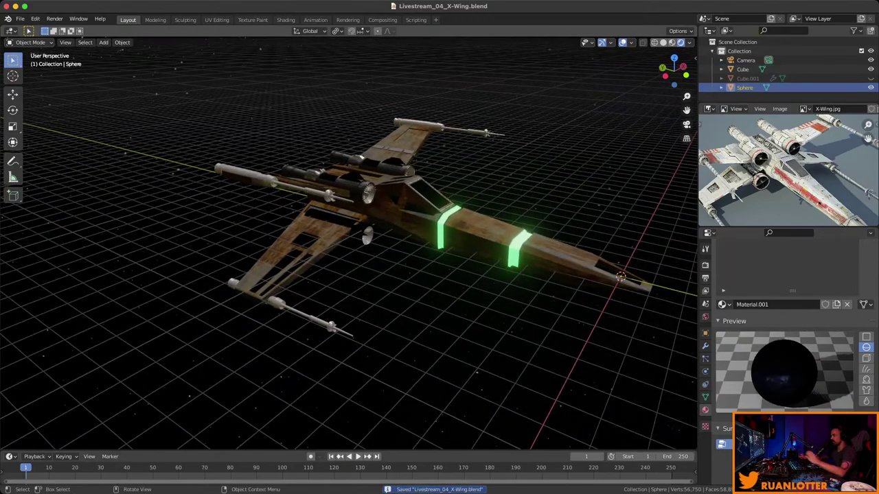
left_click(705, 265)
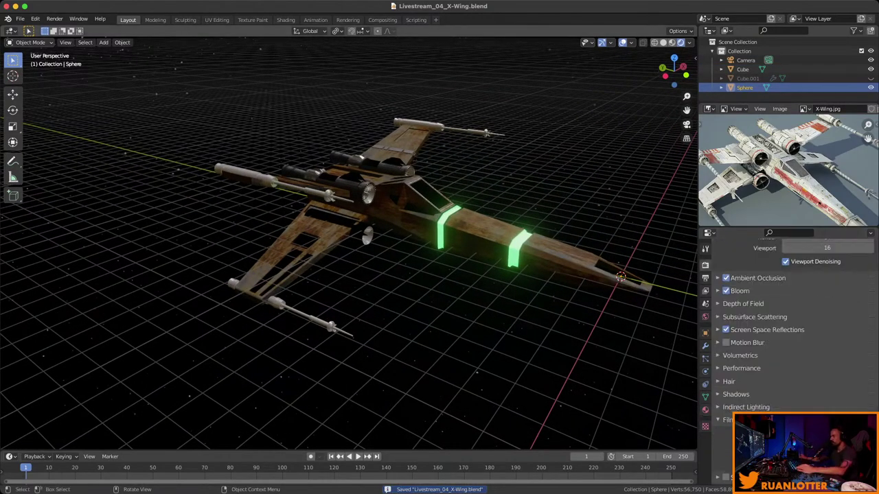
scroll(789, 309, "up", 3)
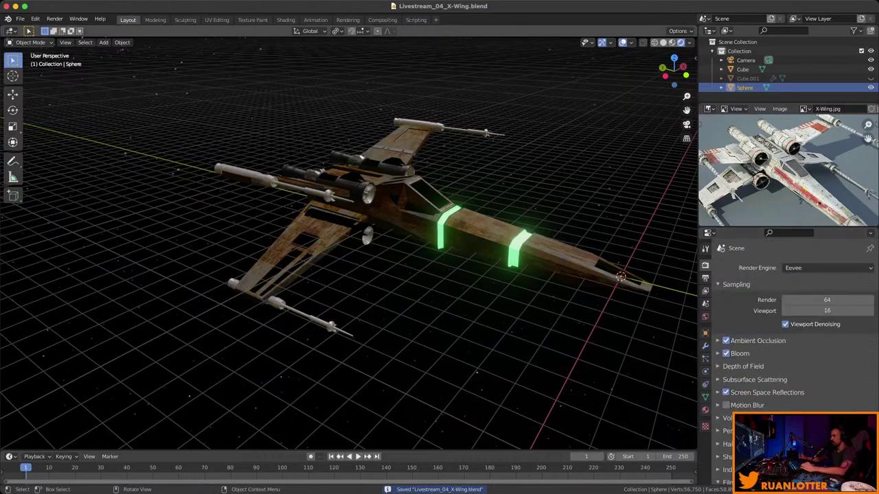
middle_click_drag(343, 275, 432, 275)
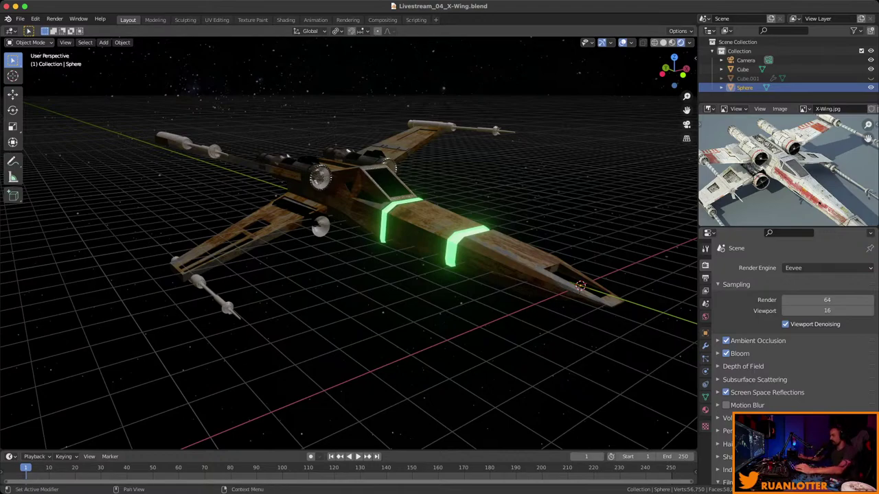
left_click(827, 268)
key("Escape")
left_click(827, 268)
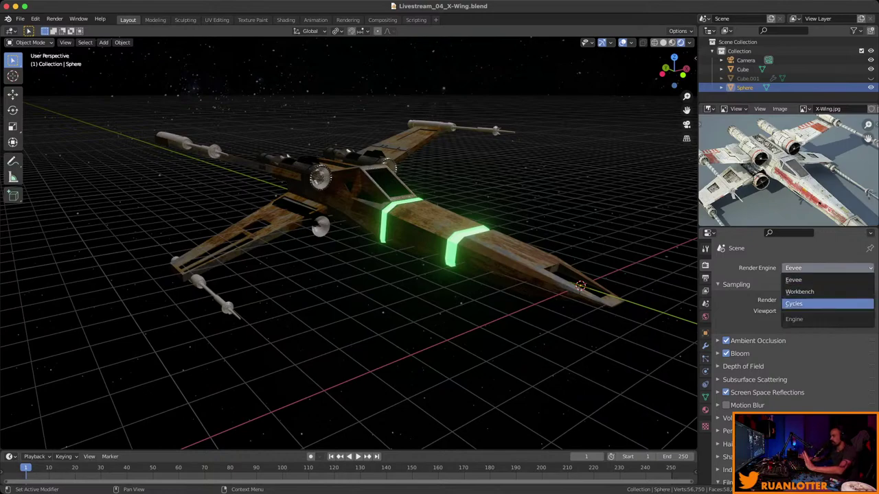
left_click(800, 304)
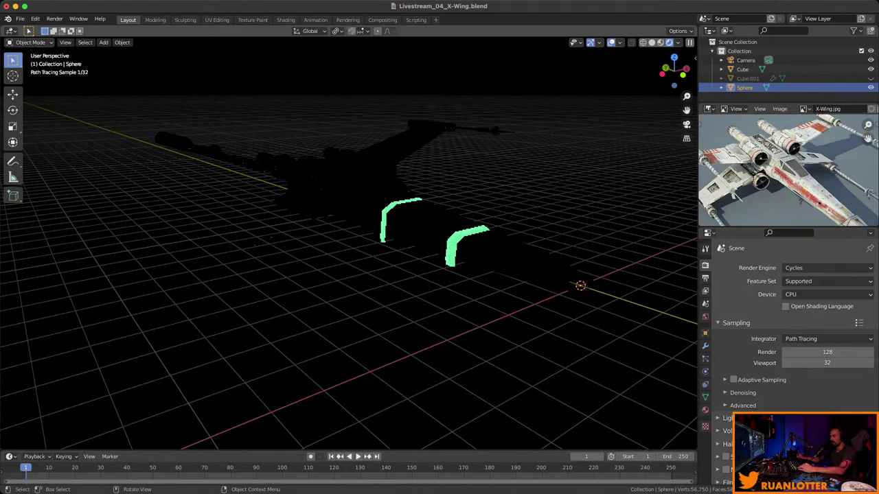
middle_click_drag(349, 244, 248, 234)
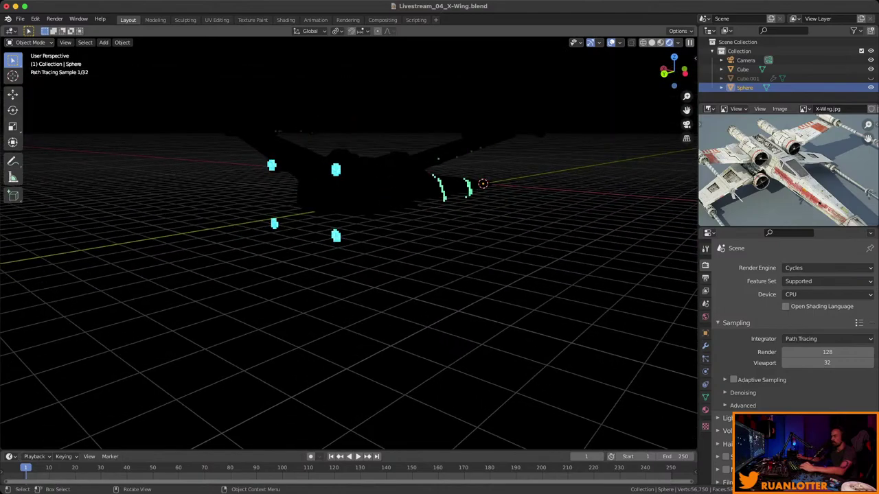
scroll(349, 244, "up", 3)
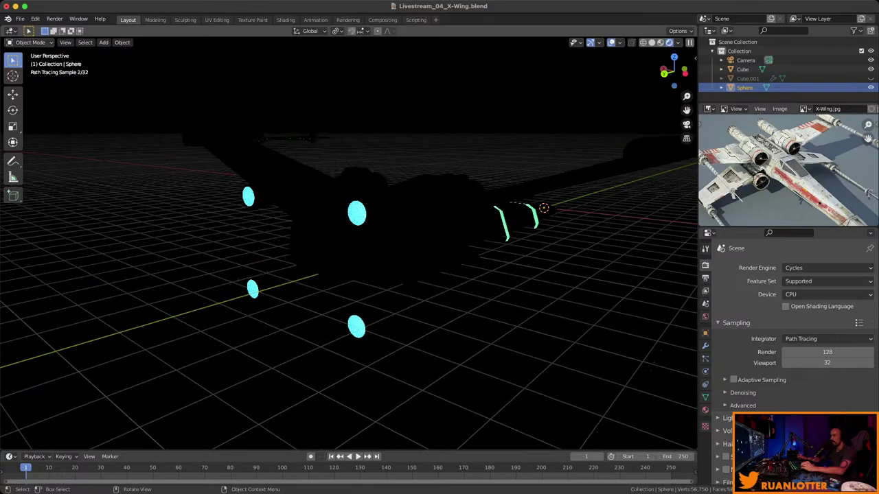
middle_click_drag(349, 245, 439, 230)
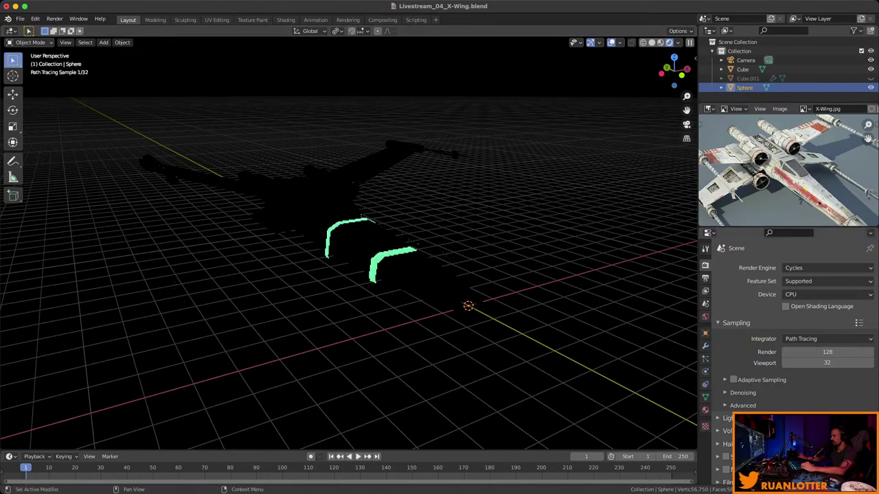
left_click(827, 268)
Switch the render engine back to Eevee and set the viewport to solid shading.
left_click(797, 280)
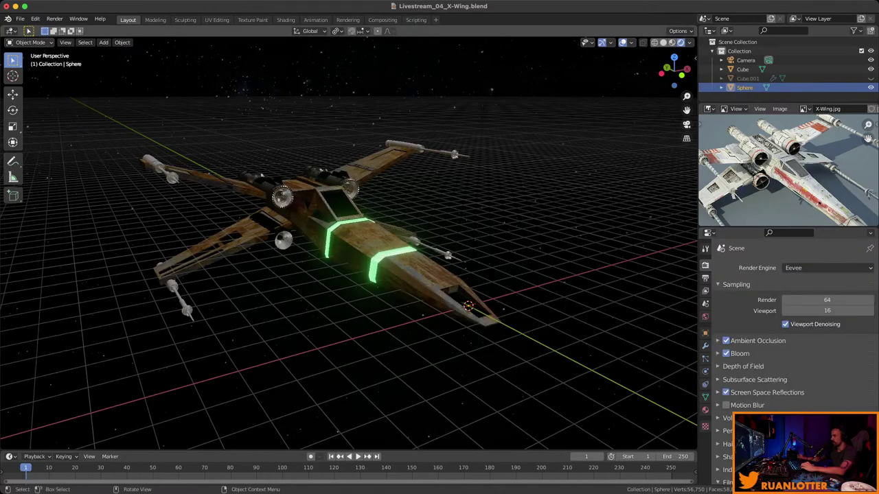
middle_click_drag(343, 240, 398, 234)
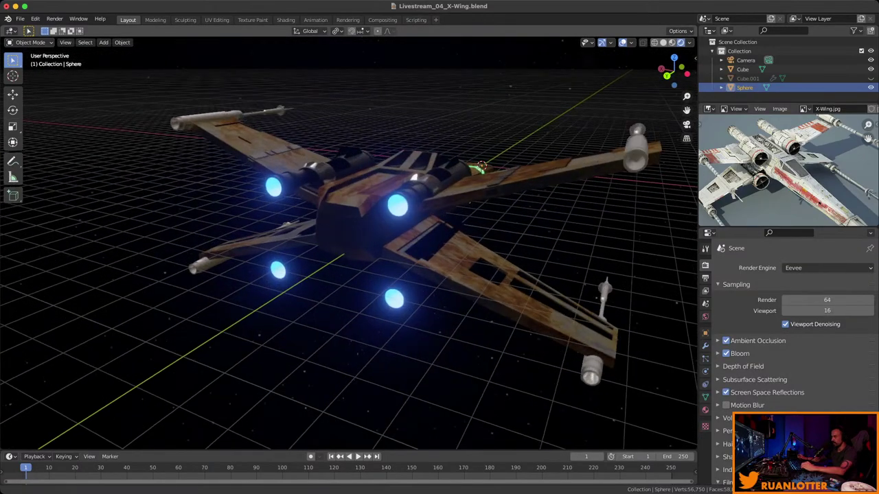
key("Tab")
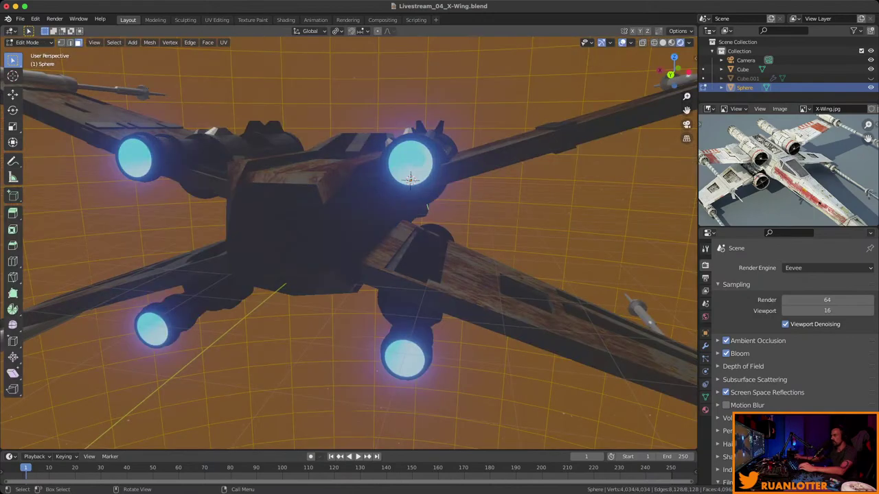
key("Tab")
key("z")
key("6")
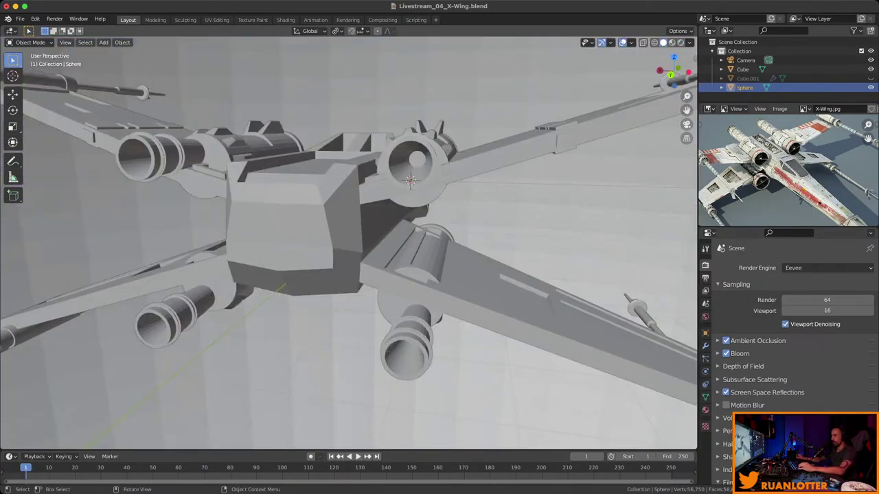
In the Cube's Edit Mode, snap the 3D cursor to the selected engine exhaust cap.
left_click(410, 179)
key("Tab")
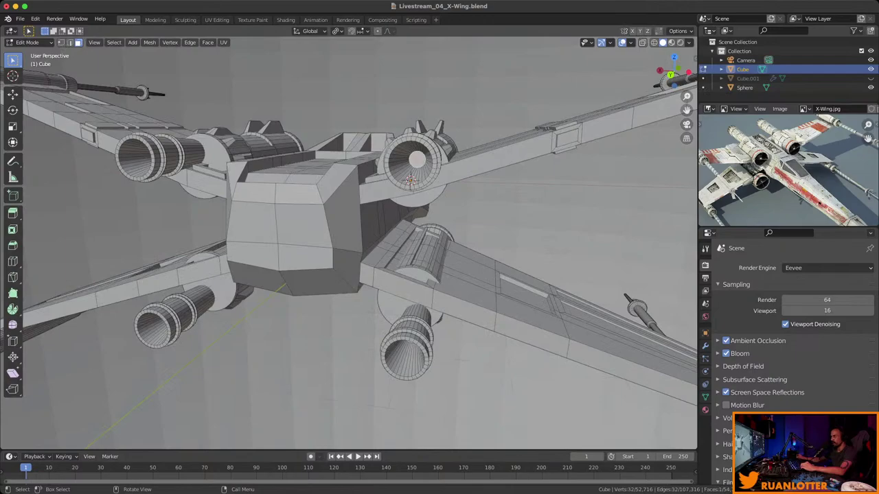
middle_click_drag(410, 206, 388, 190)
key("shift+s")
key("Escape")
left_click(429, 195)
left_click(429, 196)
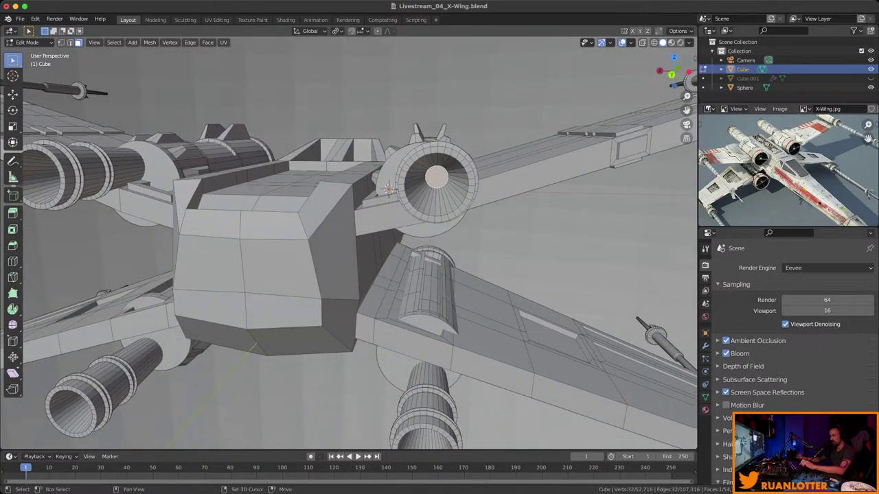
key("shift+s")
left_click(425, 254)
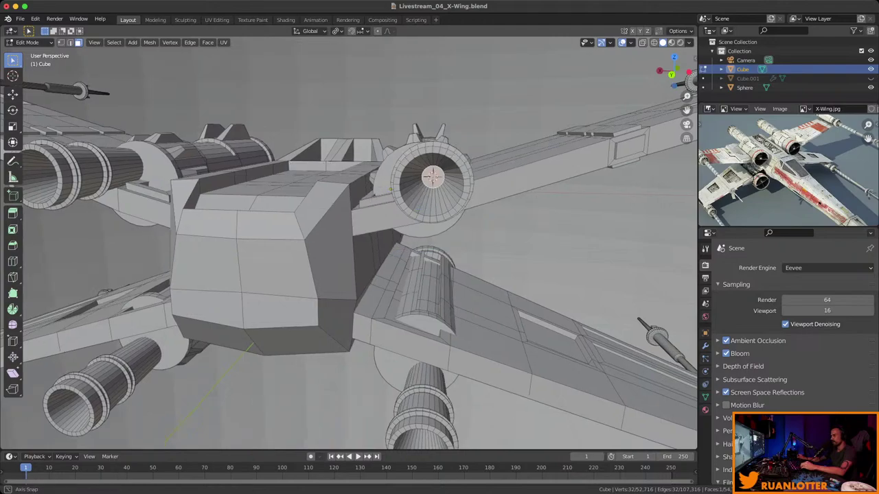
Return to Object Mode and bring up the Add menu.
middle_click_drag(425, 254, 412, 242)
key("shift+a")
key("Escape")
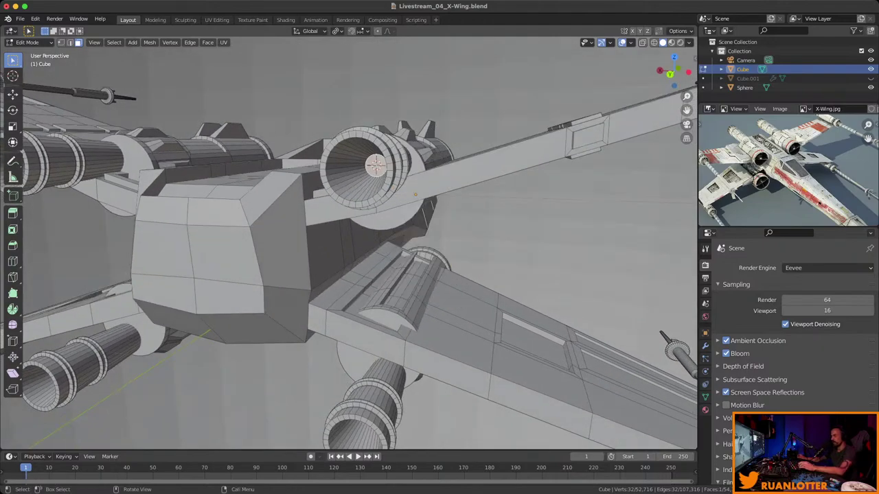
key("Tab")
key("shift+a")
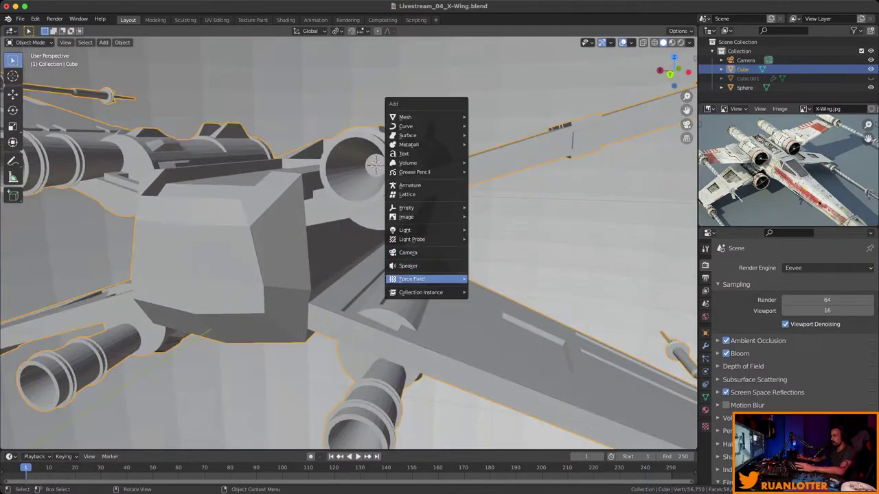
Add a point light at the engine cap and move it 1.01 m along Y behind the exhaust.
mouse_move(406, 230)
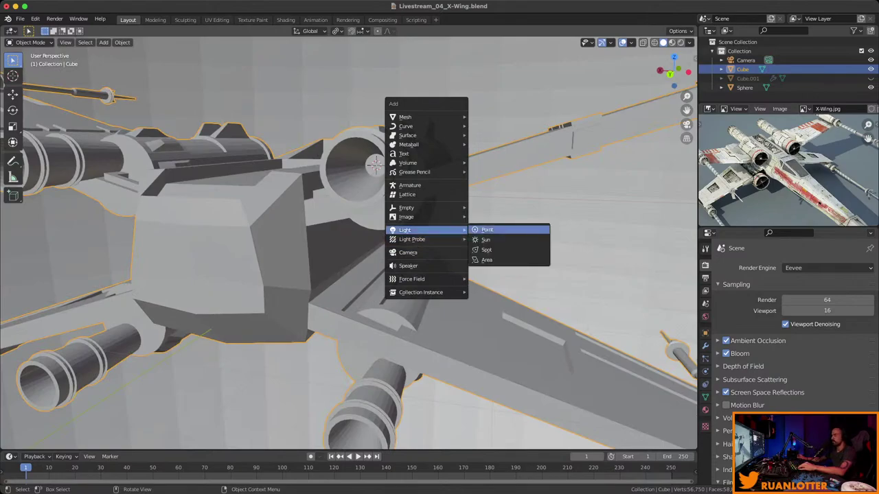
left_click(486, 229)
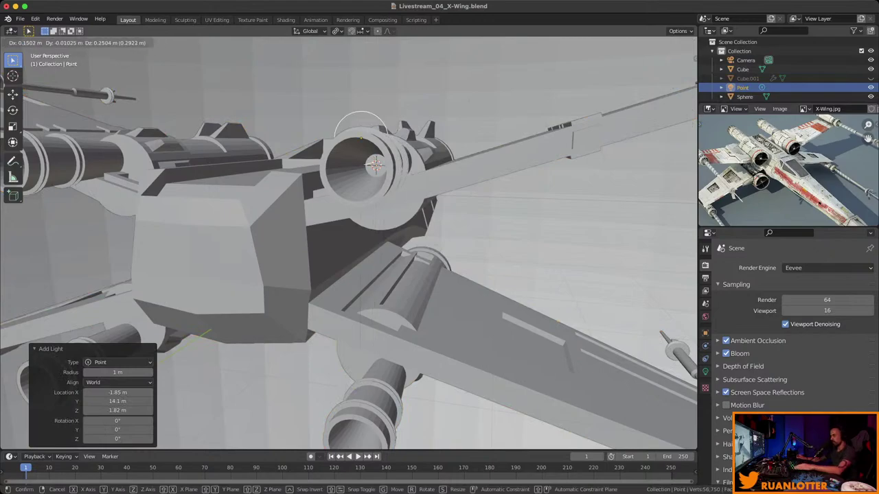
middle_click_drag(349, 244, 376, 232)
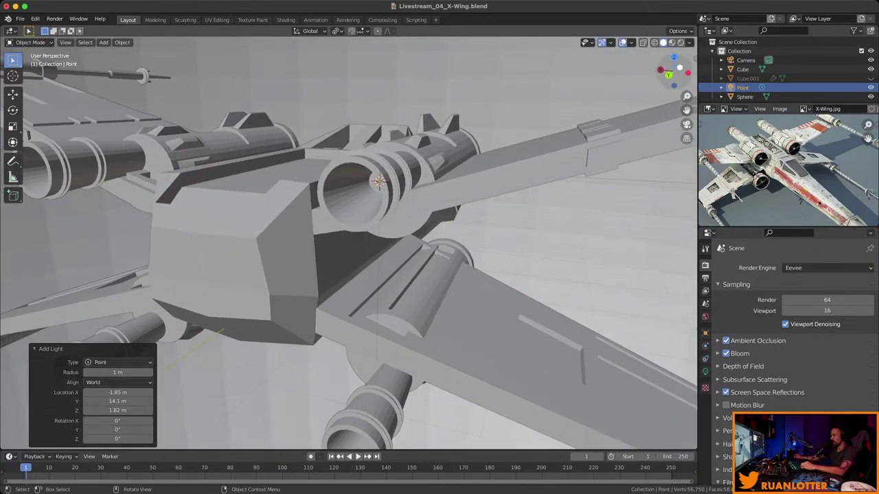
left_click(680, 41)
key("g")
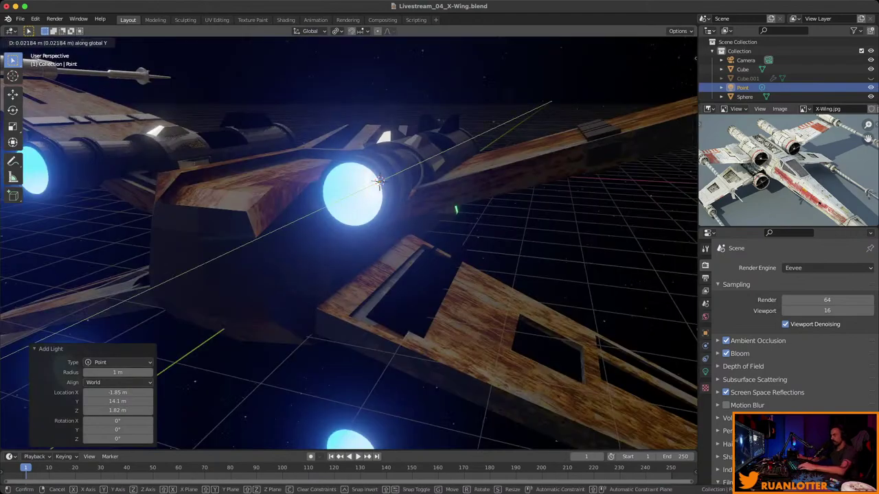
key("y")
key("Return")
middle_click_drag(370, 206, 347, 223)
Set the point light's power to 5000 W and its colour to blue.
left_click(705, 372)
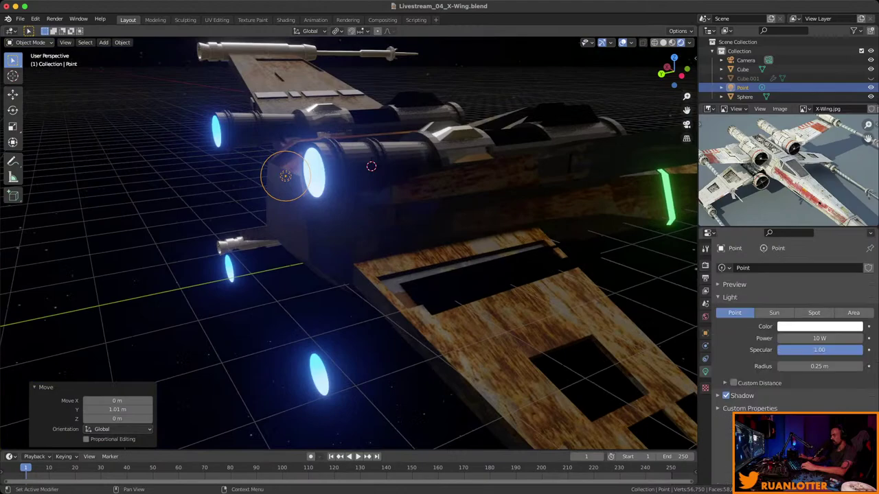
left_click(819, 337)
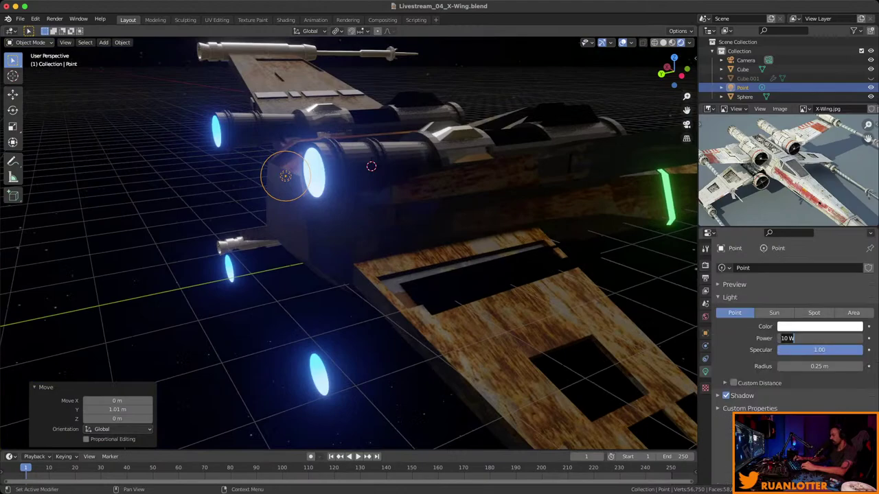
type("5000")
key("Return")
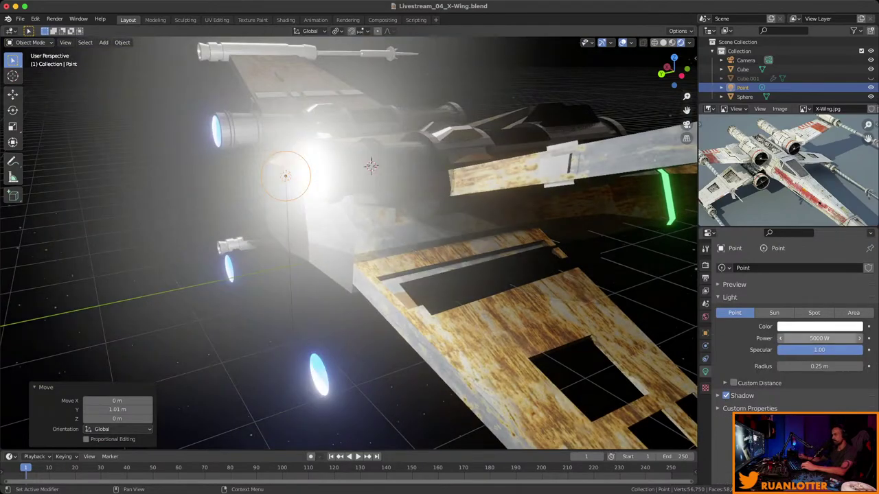
middle_click_drag(412, 275, 329, 220)
scroll(360, 200, "up", 5)
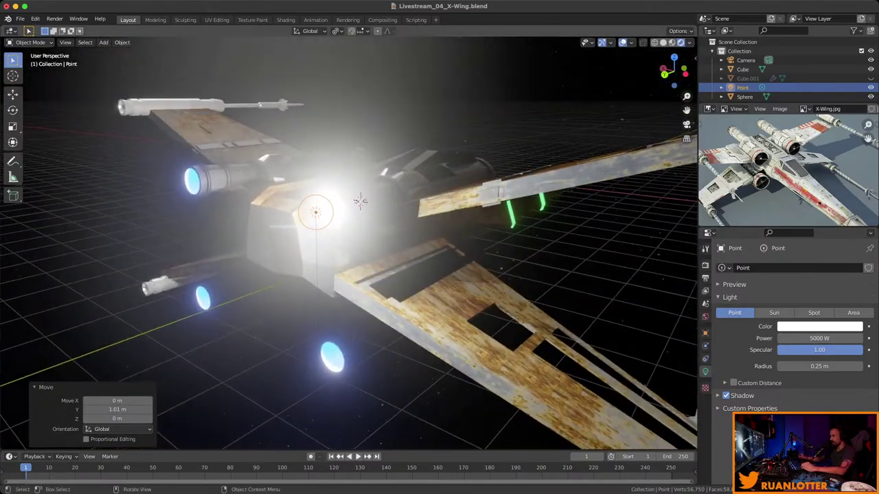
left_click(819, 326)
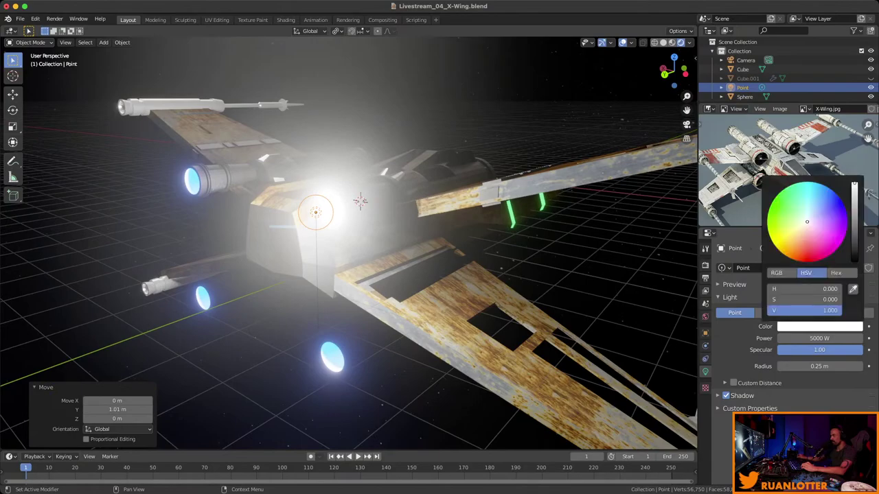
left_click(824, 186)
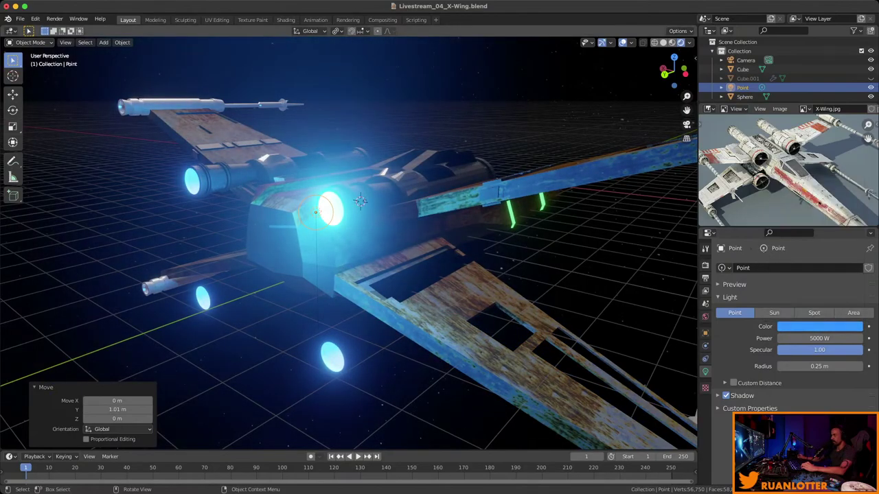
left_click(330, 205)
middle_click_drag(331, 205, 199, 154)
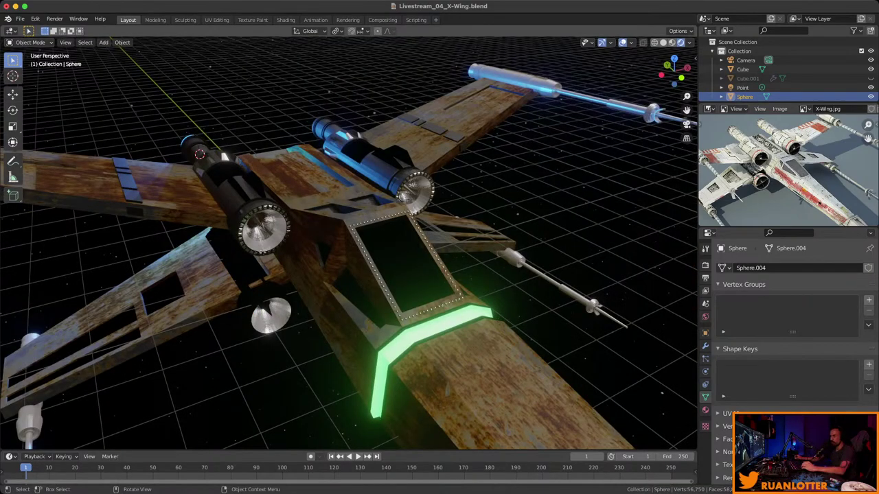
Duplicate the blue point light across to the other engine, then copy both down to the lower engines.
mouse_move(199, 154)
middle_mouse_down()
mouse_move(382, 249)
mouse_move(409, 240)
middle_mouse_up()
key("z")
left_click(348, 258)
key("shift+d")
key("x")
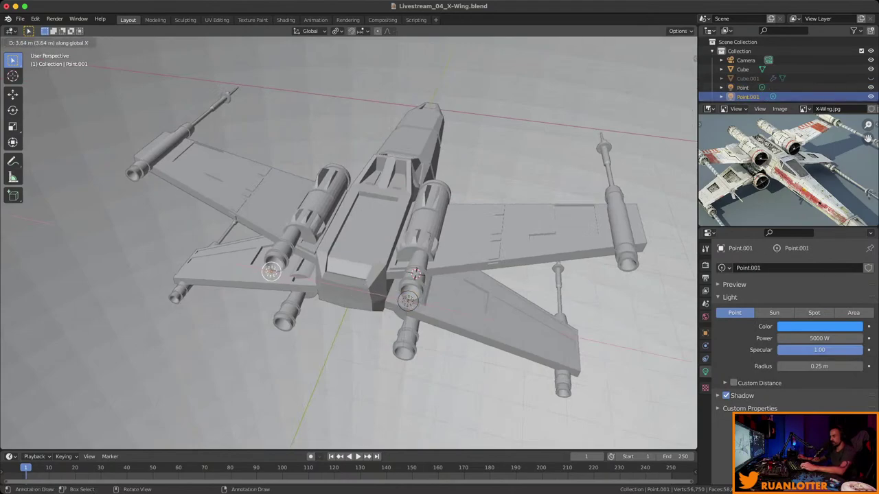
left_click(271, 272)
middle_click_drag(271, 272, 343, 247)
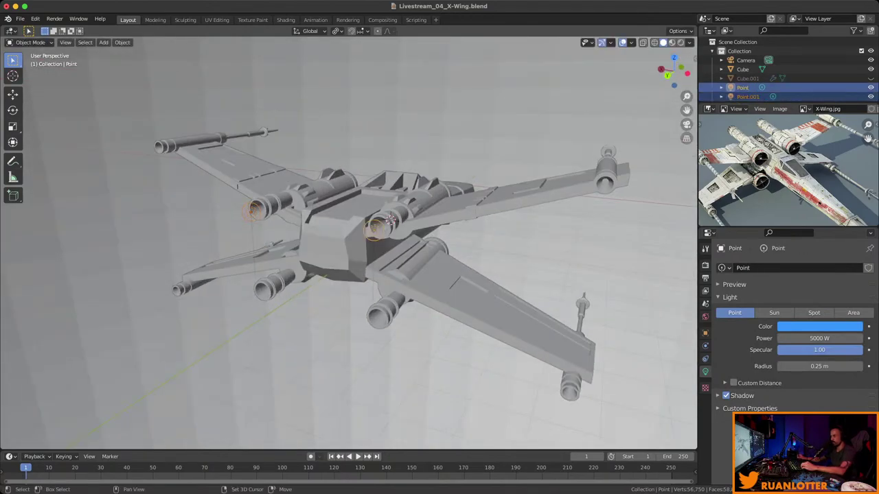
left_click(376, 217)
middle_click_drag(376, 216, 385, 204)
key("shift+d")
key("z")
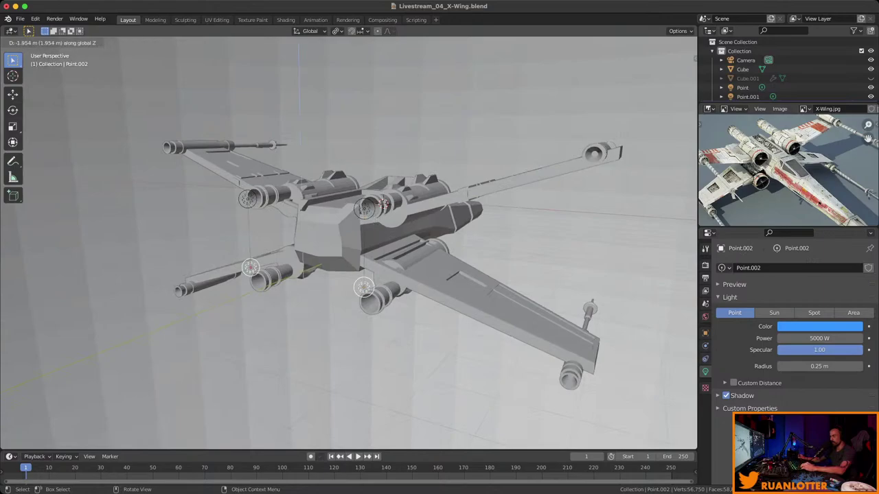
left_click(374, 302)
middle_click_drag(374, 302, 454, 294)
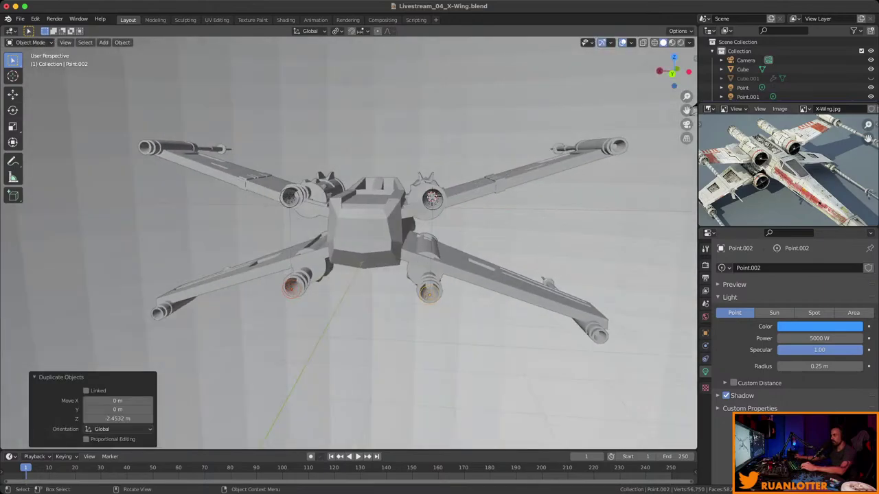
From the back orthographic view, hide the huge sphere surrounding the scene.
key("ctrl+KP_1")
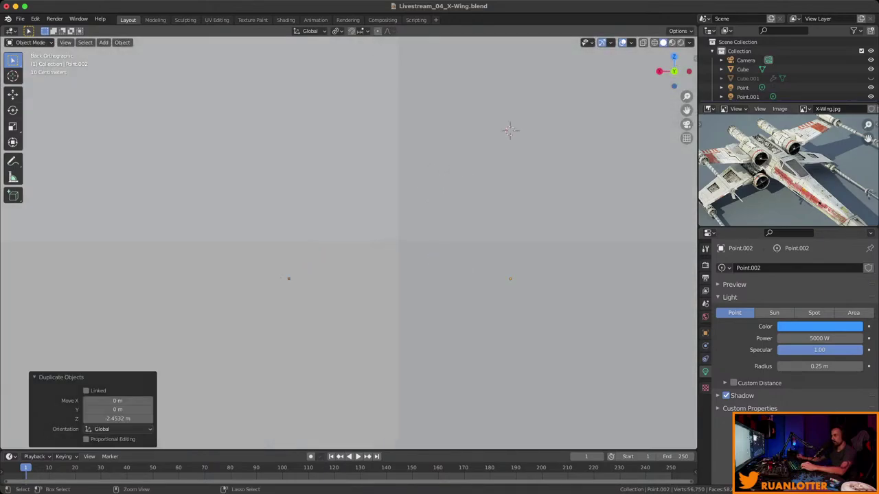
scroll(349, 240, "up", 3)
scroll(384, 185, "down", 10)
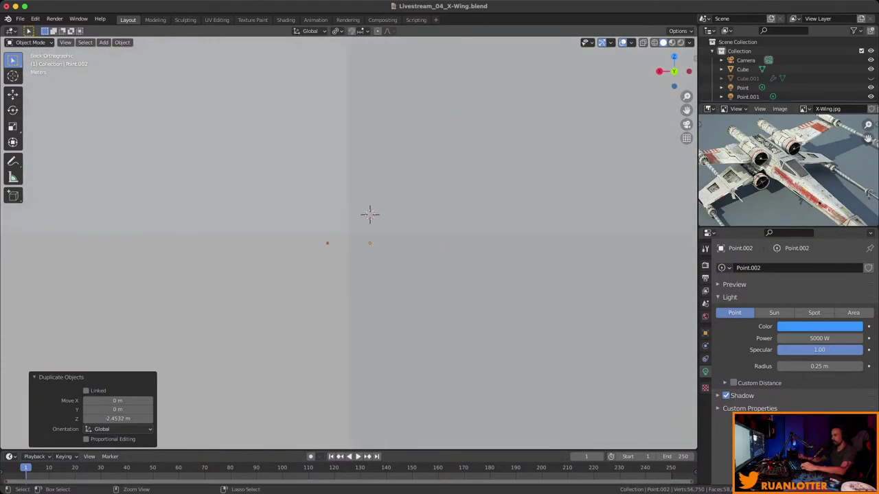
scroll(352, 239, "down", 10)
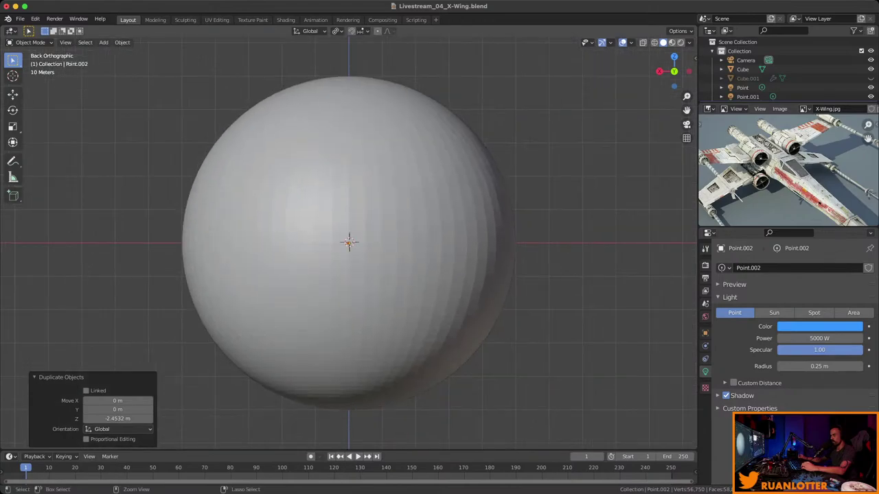
left_click(349, 242)
key("h")
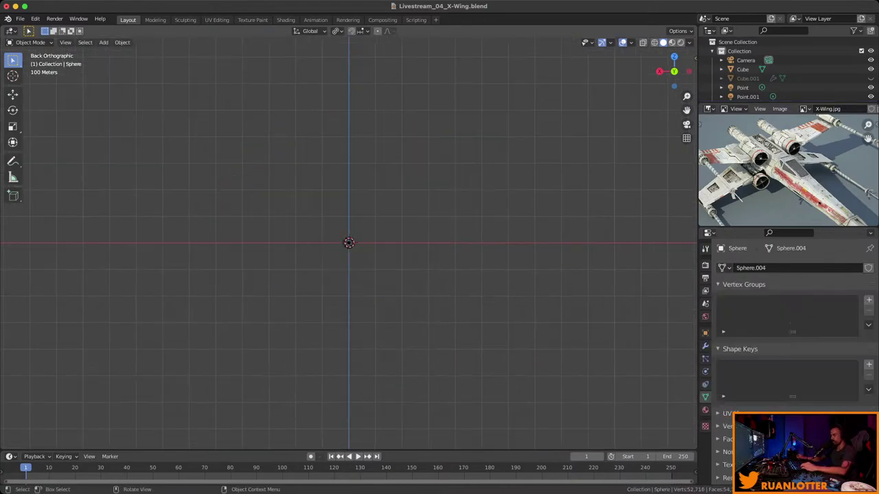
Zoom in on the X-Wing, deselect everything, preview it in rendered shading and save.
scroll(349, 242, "up", 3)
key("a")
middle_click_drag(349, 242, 349, 103, "ctrl")
key("alt+a")
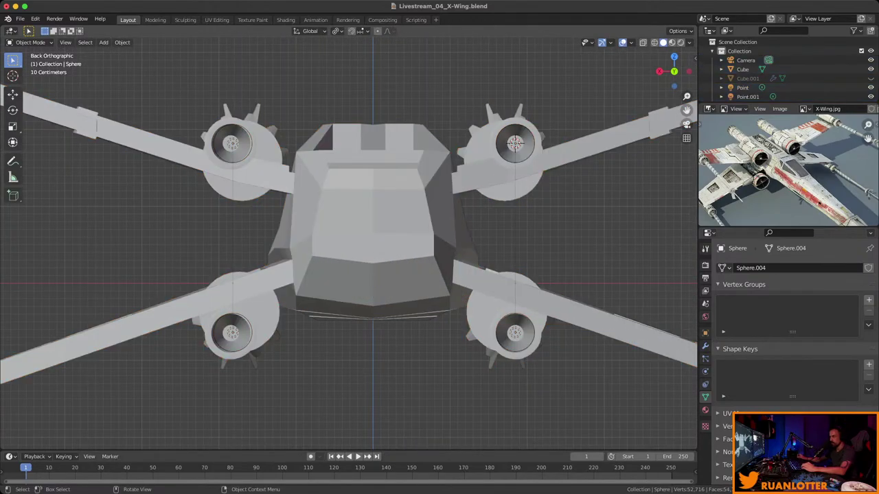
key("shift+z")
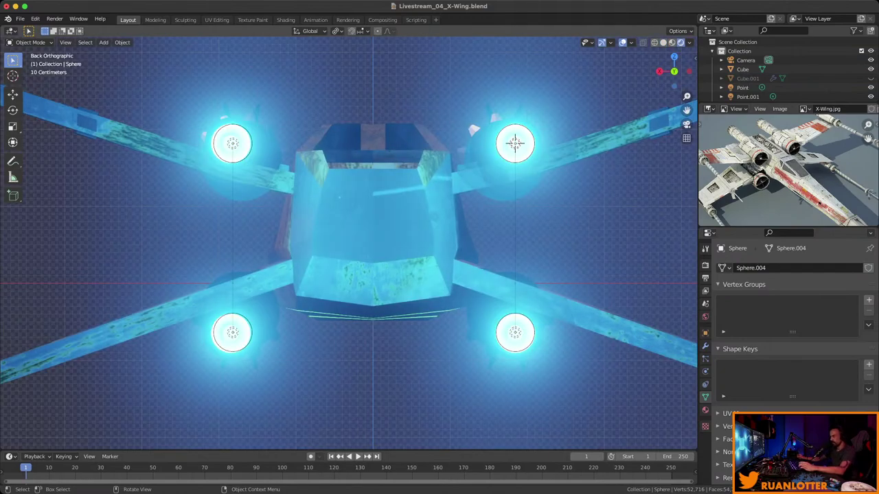
key("ctrl+s")
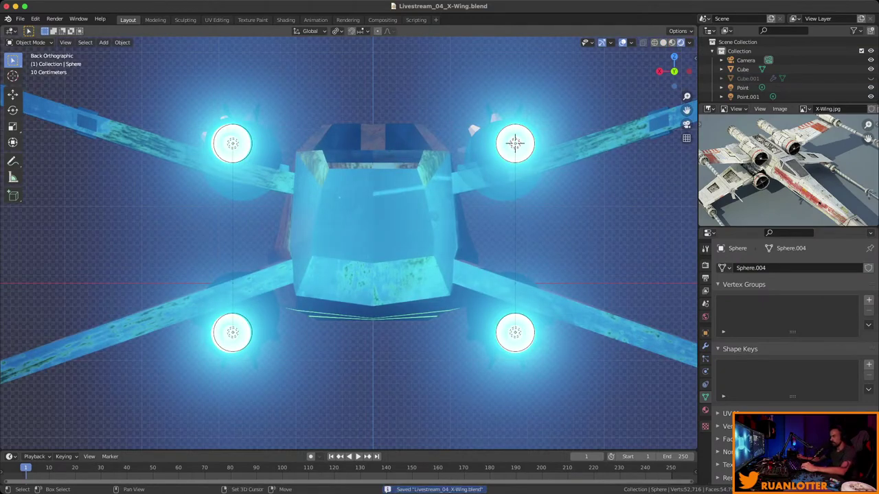
middle_click_drag(515, 142, 467, 179)
scroll(625, 164, "down", 10)
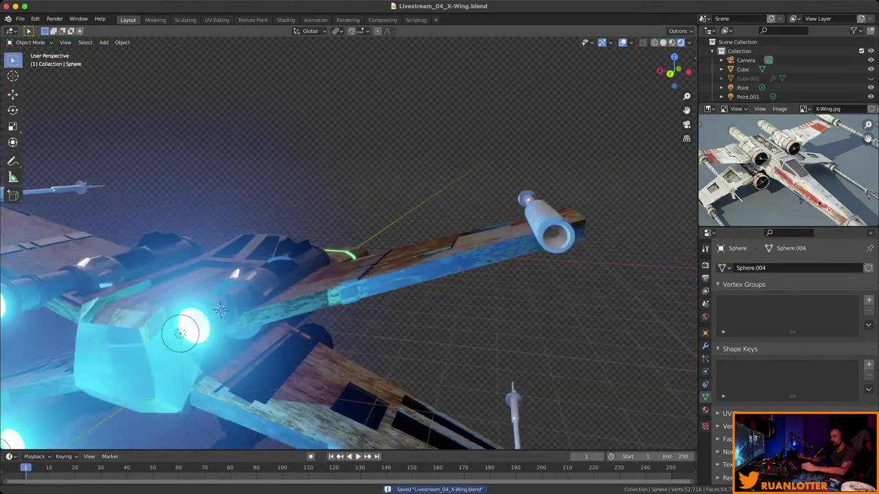
Orbit to a side-rear angle of the X-Wing and save the file.
middle_click_drag(625, 163, 525, 173)
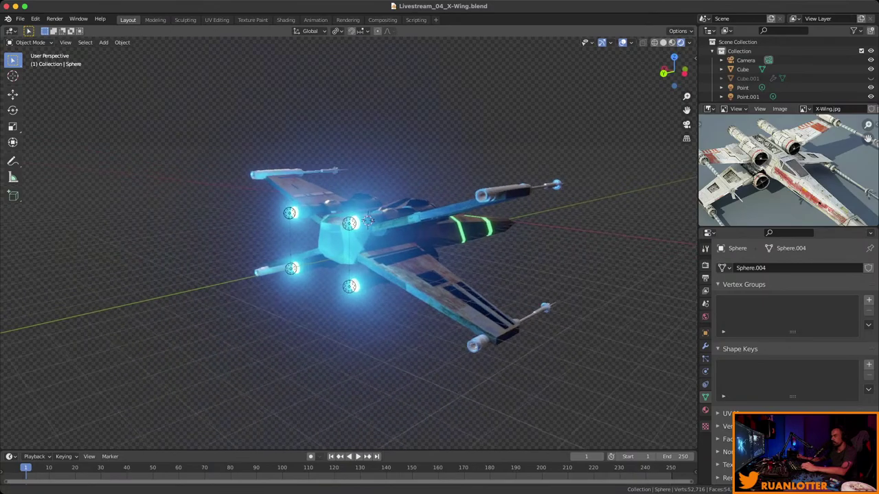
scroll(526, 173, "up", 4)
key("super+s")
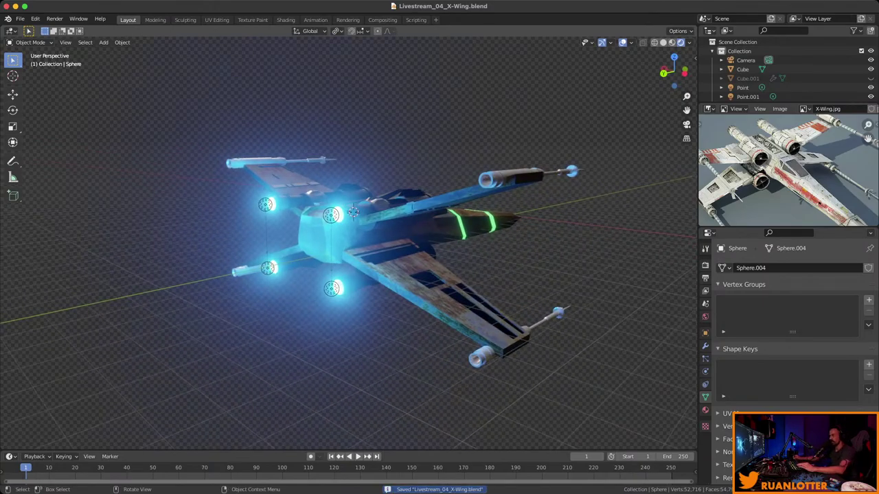
Show the Eevee render properties scrolled down to the Film panel.
left_click(705, 265)
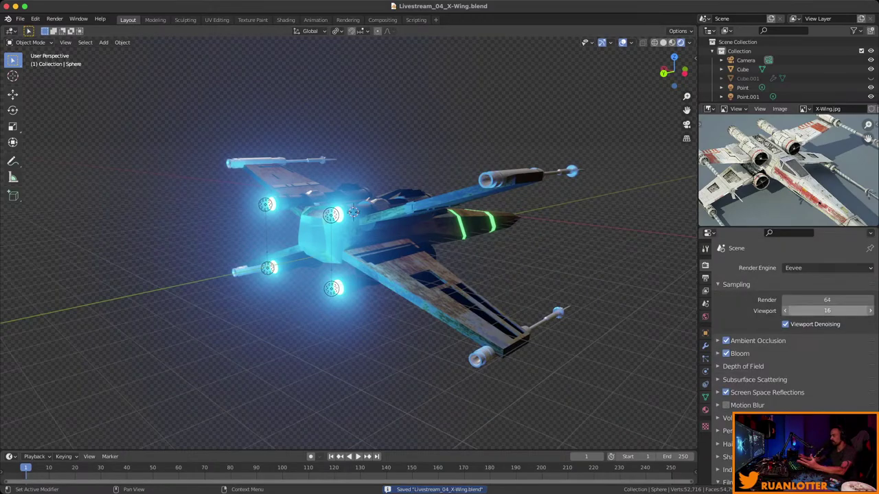
scroll(824, 300, "down", 2)
scroll(794, 343, "down", 2)
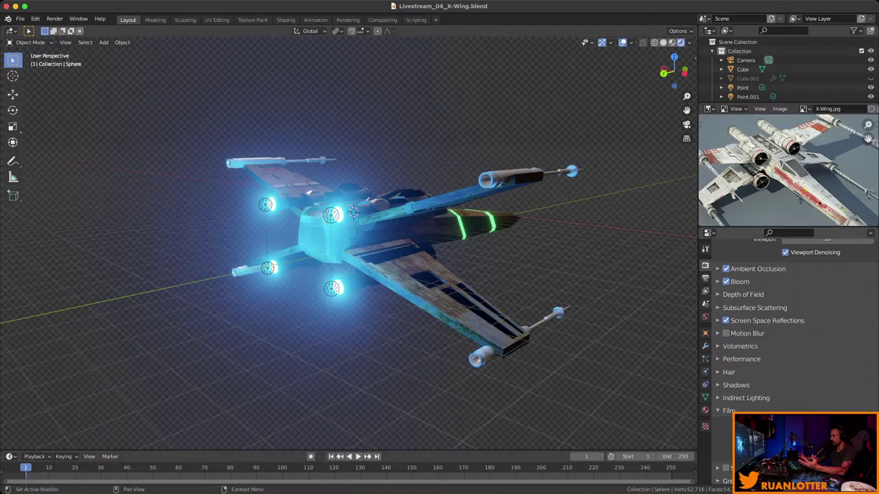
scroll(789, 322, "down", 1)
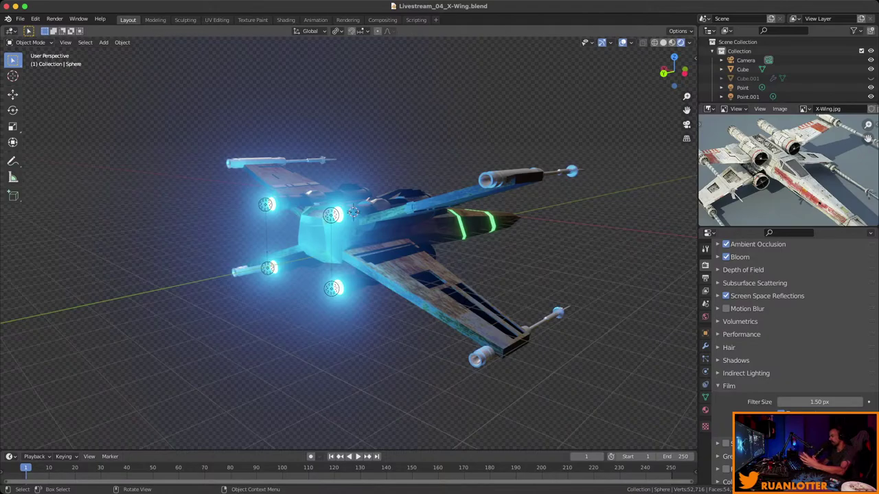
Save, then render the current frame as a still image and inspect it.
key("super+s")
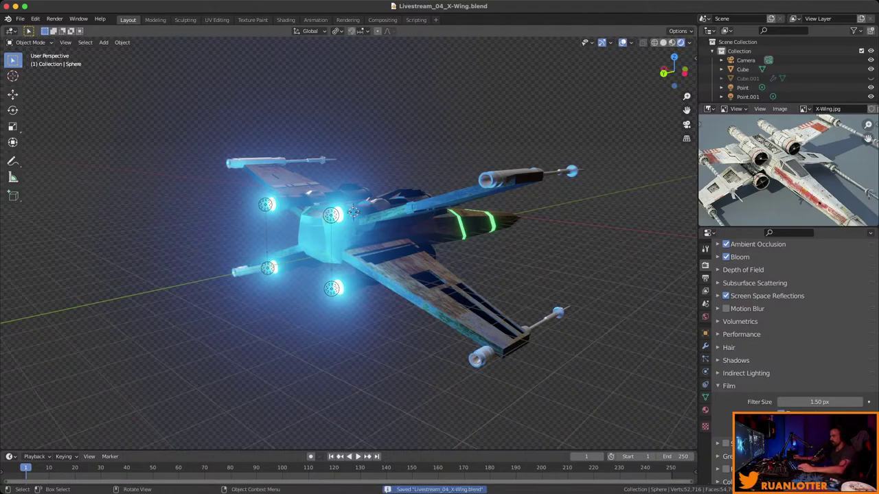
left_click(55, 18)
left_click(69, 28)
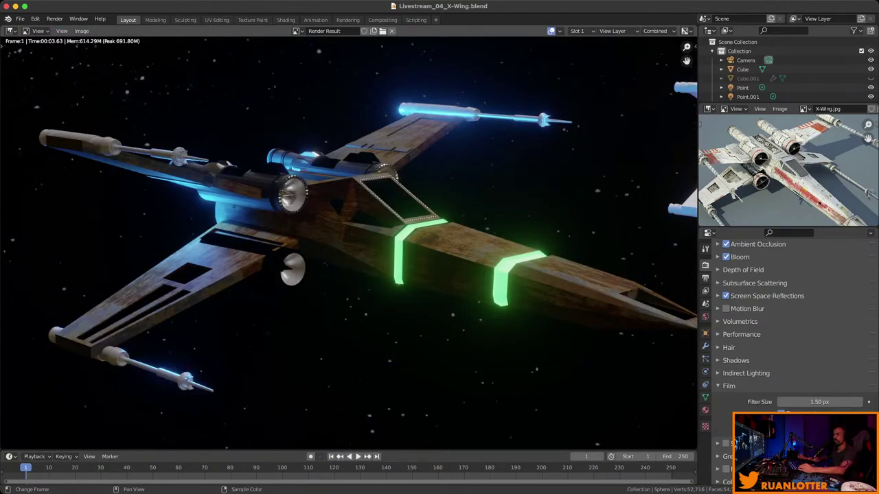
key("Home")
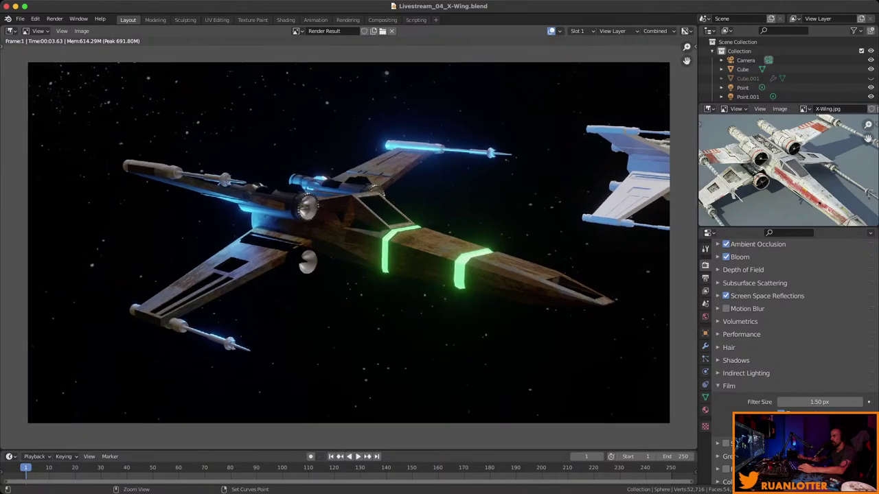
middle_click_drag(348, 242, 348, 226, "ctrl")
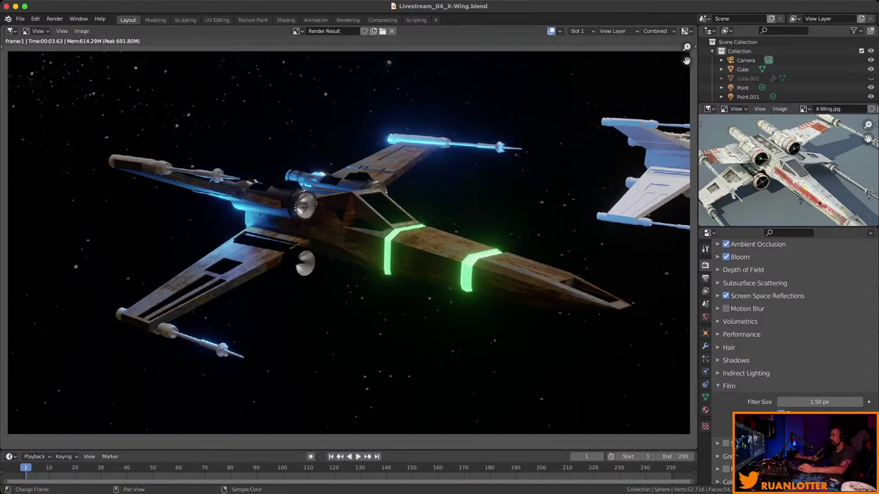
Make the Outliner taller, enable its render visibility toggles, and return to the 3D viewport.
left_click_drag(790, 103, 790, 129)
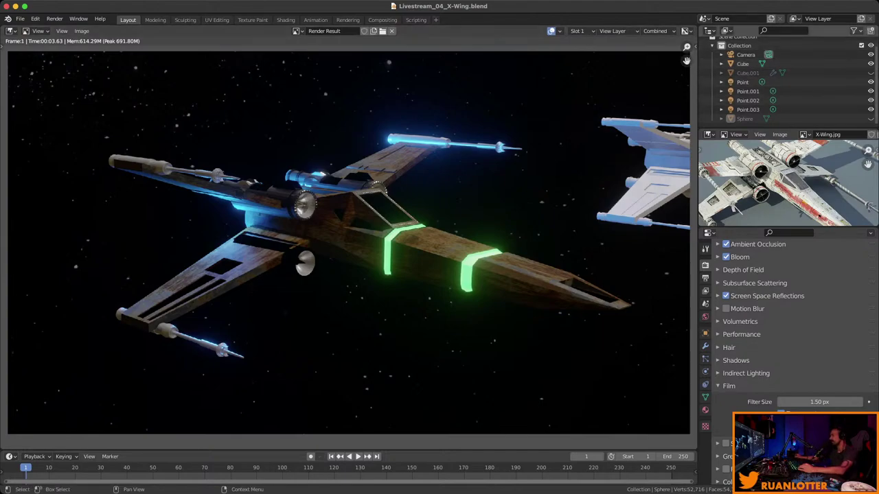
left_click(854, 31)
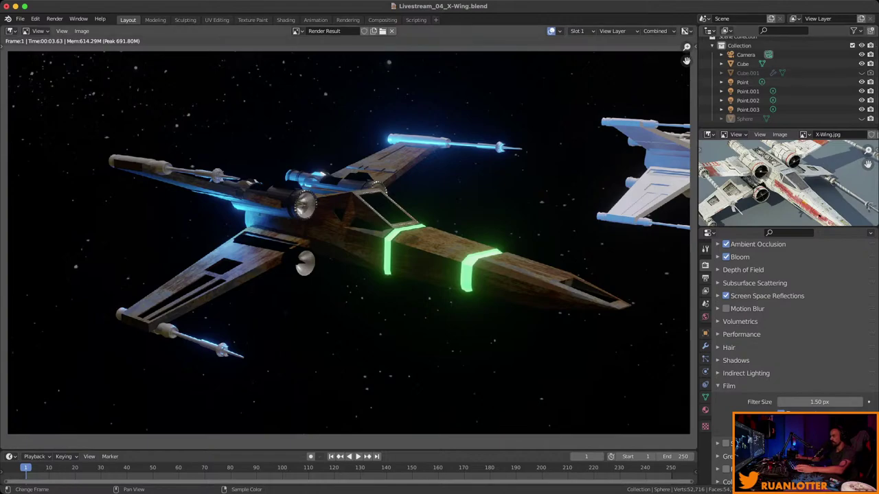
key("Escape")
left_click(54, 19)
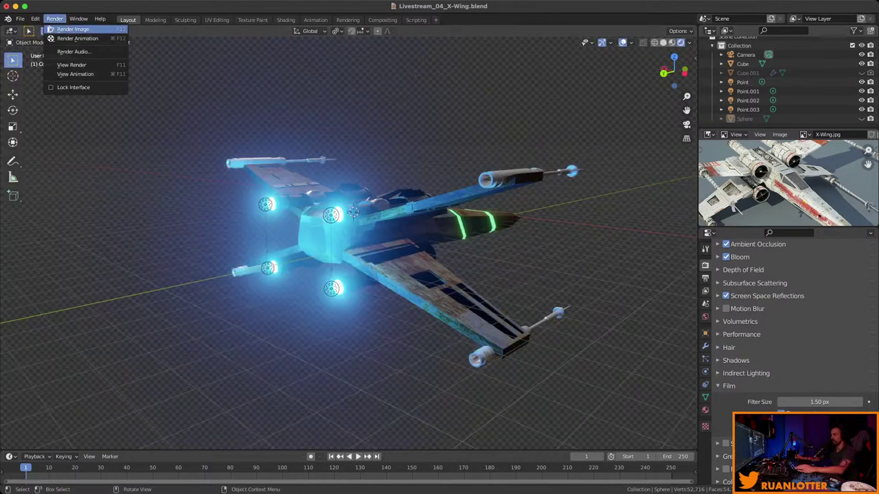
left_click(63, 29)
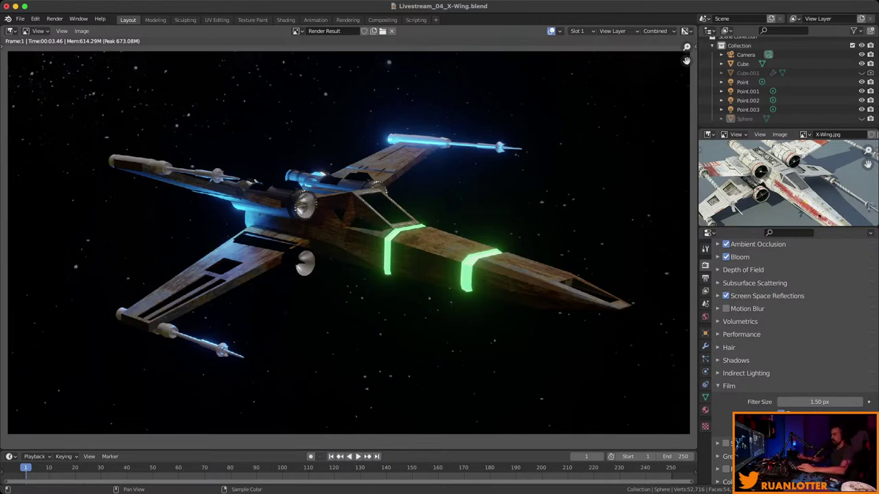
key("Escape")
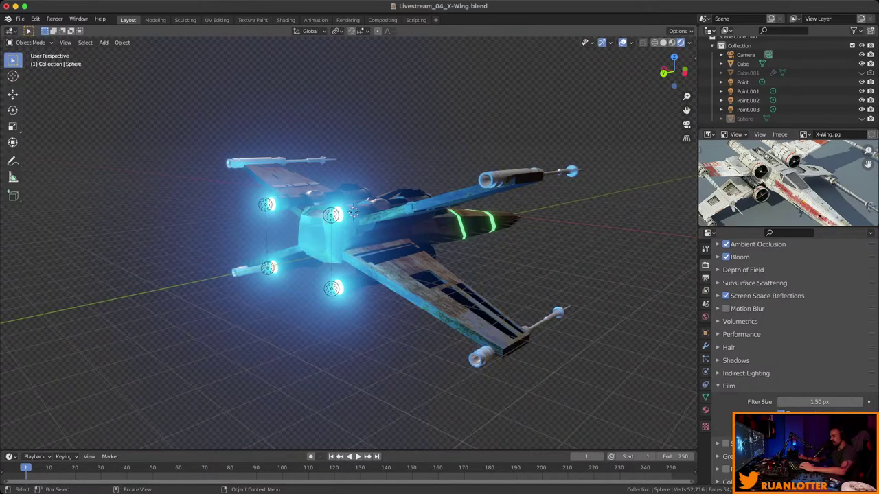
Snap the 3D cursor to the world origin at the X-Wing's nose and save the file.
key("super+s")
middle_click_drag(348, 275, 196, 254)
middle_click_drag(446, 302, 483, 302)
key("shift+s")
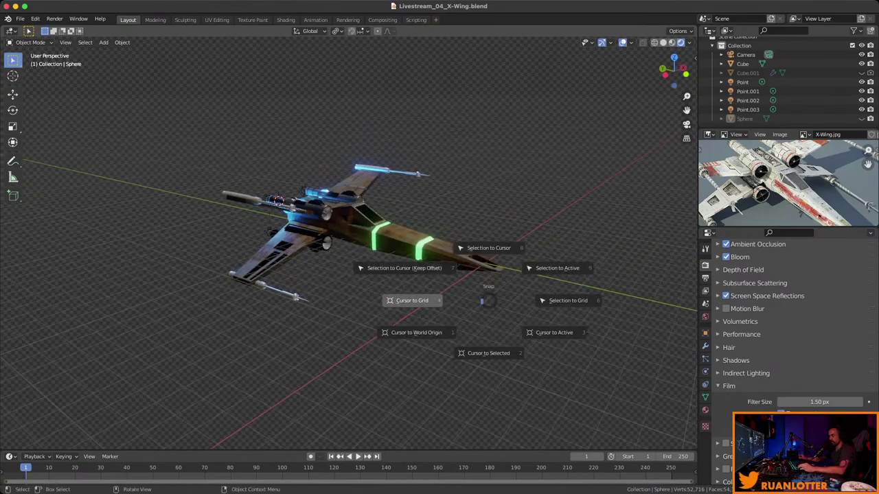
left_click(416, 332)
middle_click_drag(416, 333, 392, 333)
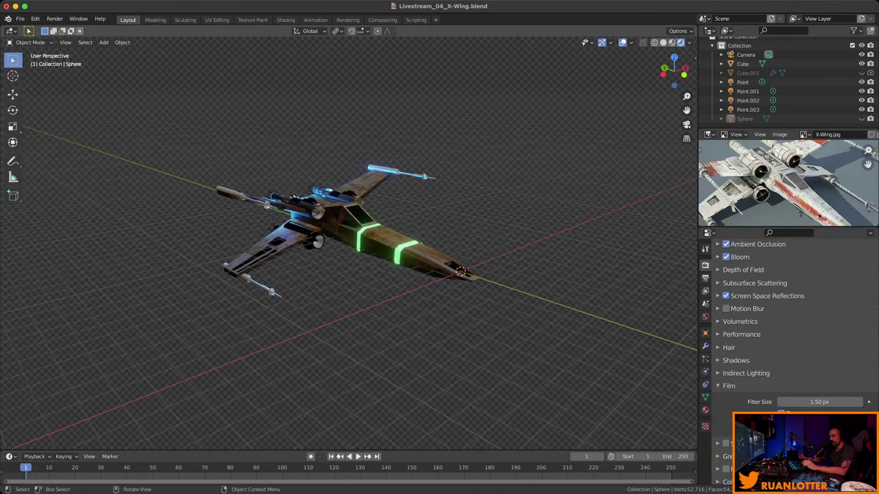
key("ctrl+s")
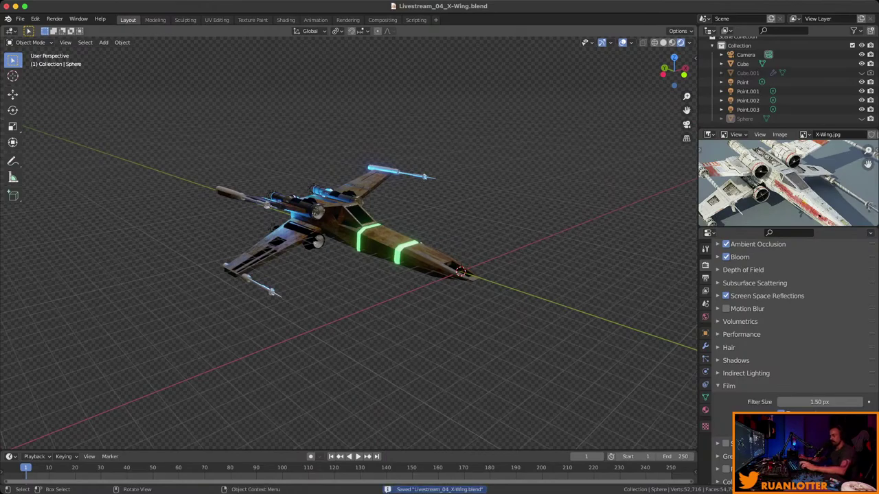
key("shift+a")
Add a cube at the cursor, enlarge it, and stretch it along Y from the side view.
mouse_move(439, 197)
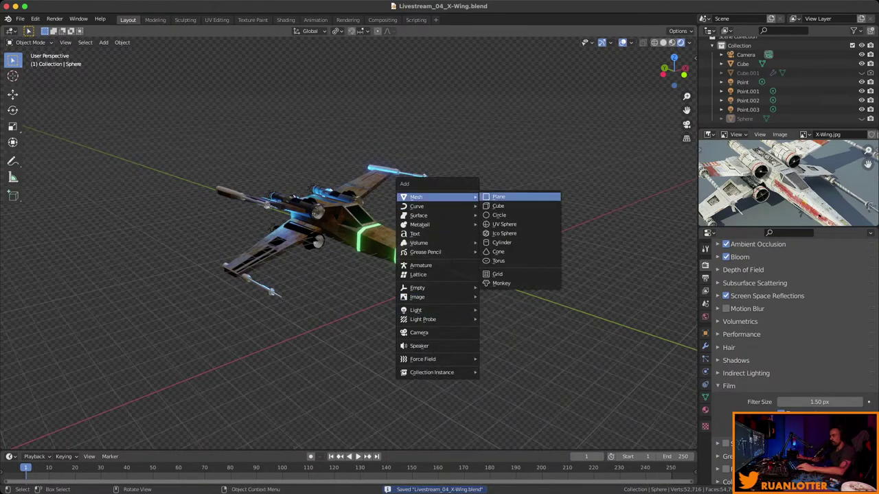
left_click(498, 206)
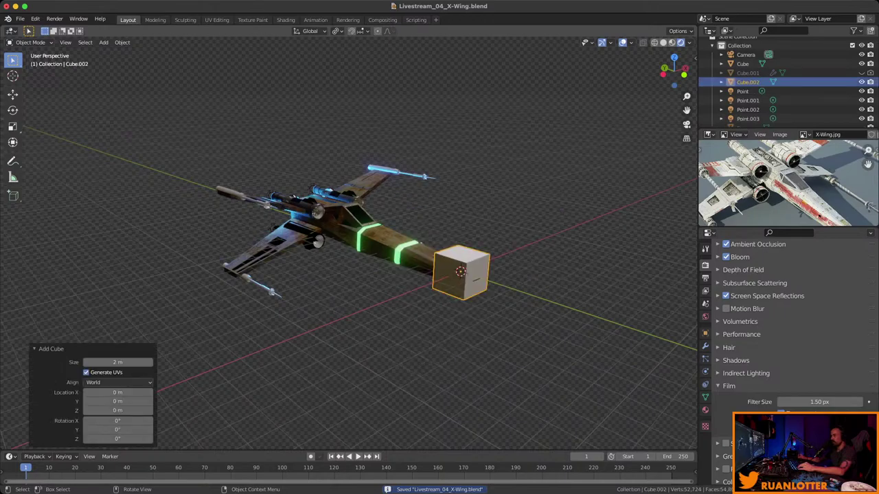
middle_click_drag(498, 206, 457, 206)
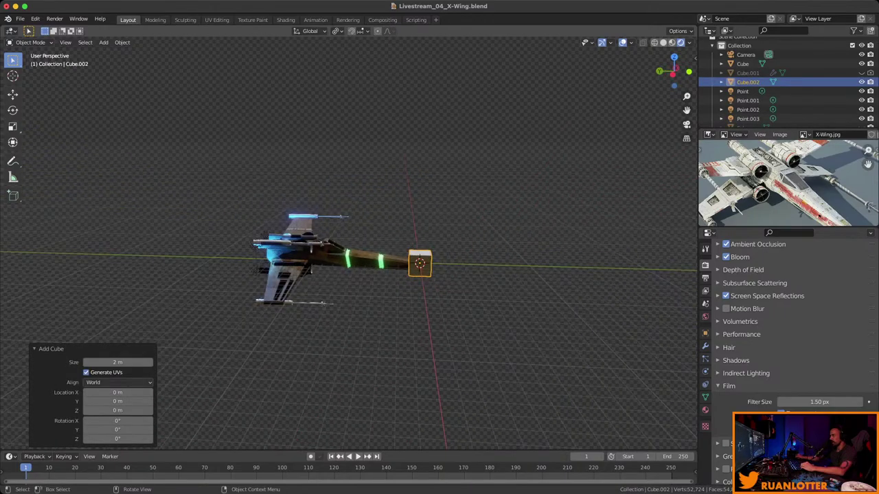
key("ctrl+KP_3")
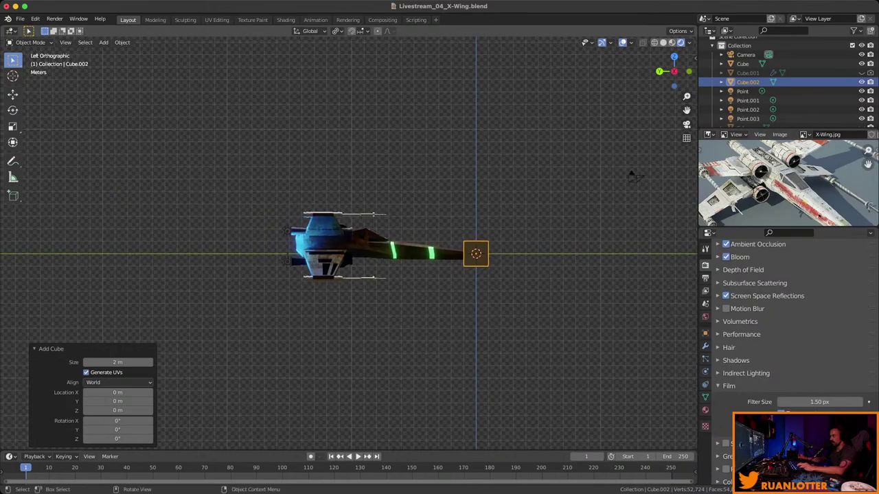
key("s")
left_click(632, 177)
key("s")
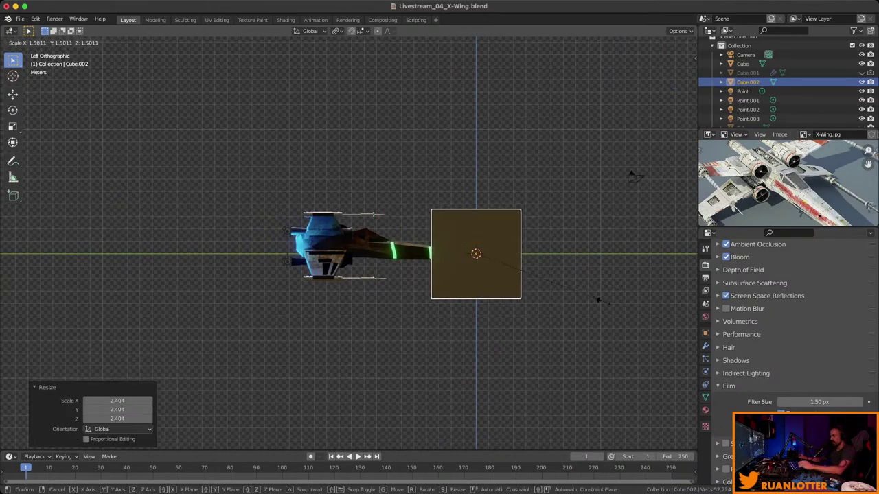
left_click(598, 298)
key("s")
key("y")
left_click(604, 299)
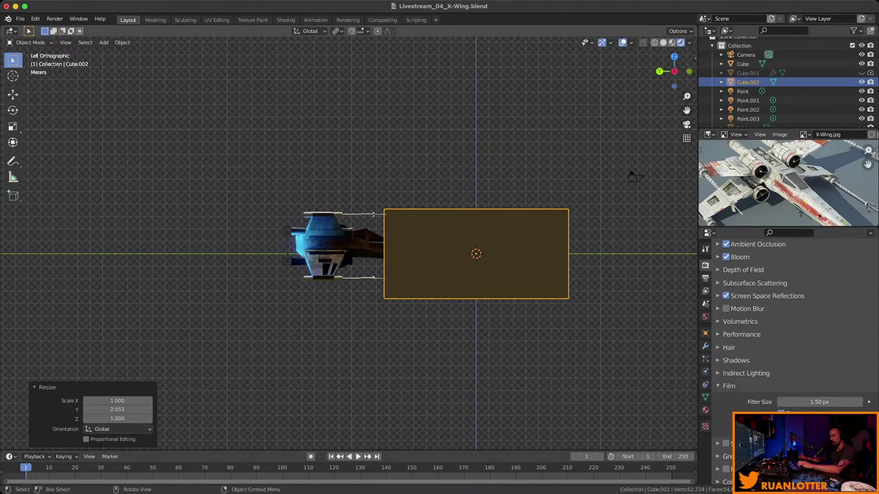
key("s")
key("y")
left_click(579, 300)
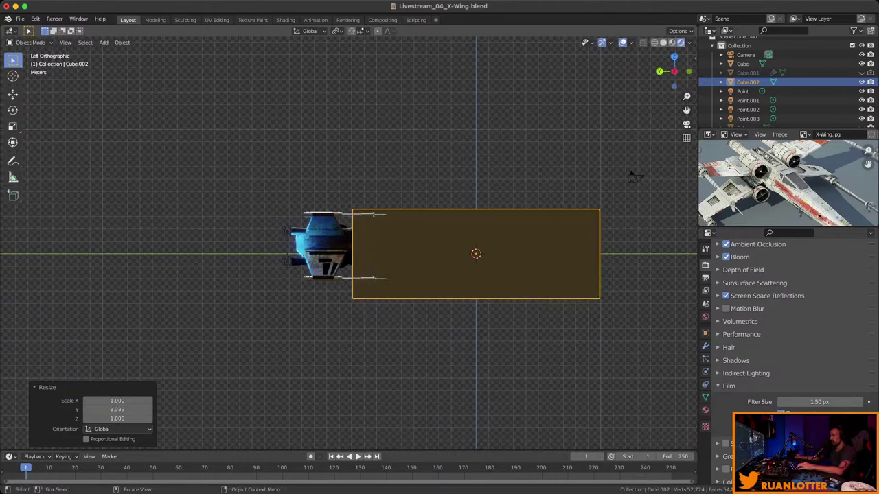
In wireframe X-ray, move the box along Y to centre it on the X-Wing.
key("shift+z")
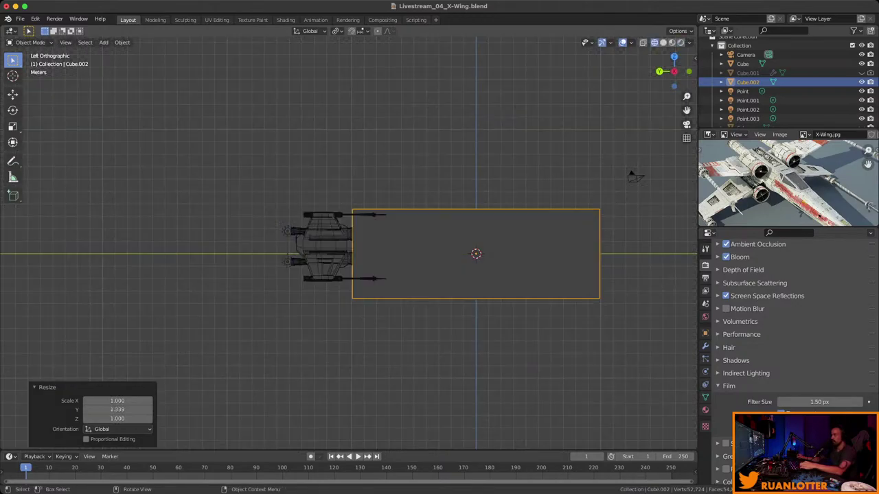
scroll(349, 243, "up", 1)
key("alt+z")
scroll(349, 243, "down", 1)
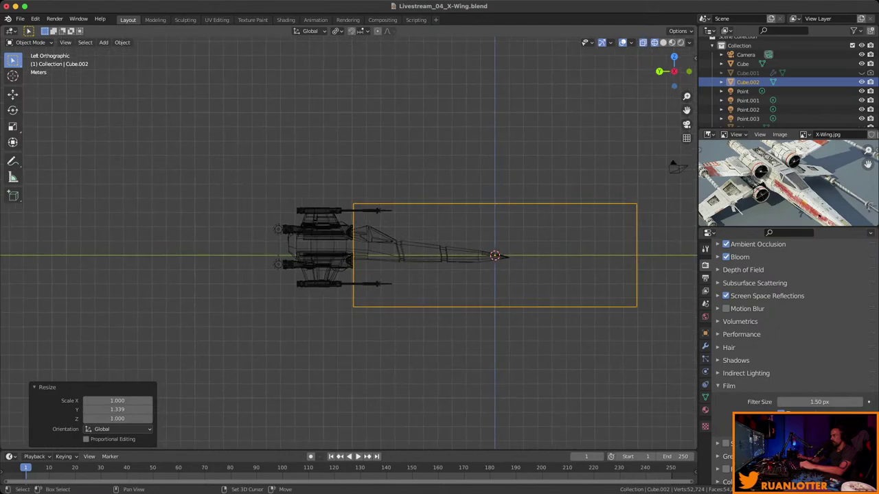
key("g")
key("y")
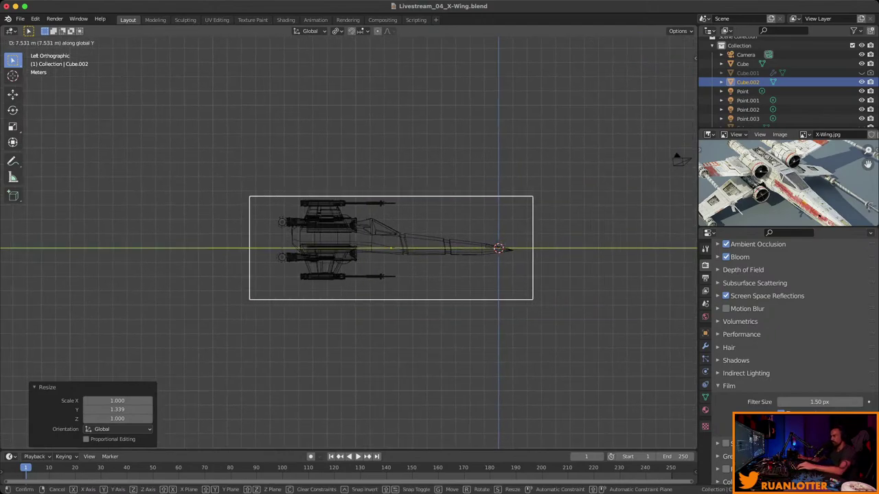
key("Return")
key("g")
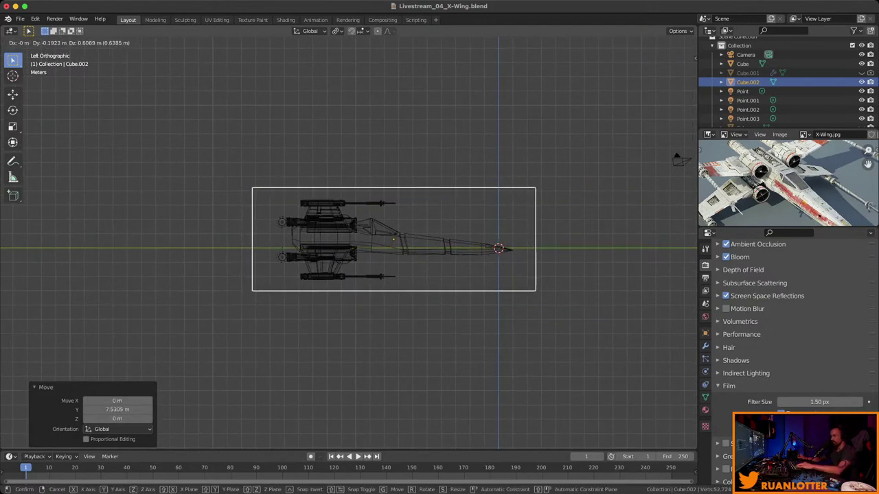
key("Return")
middle_click_drag(349, 243, 419, 210)
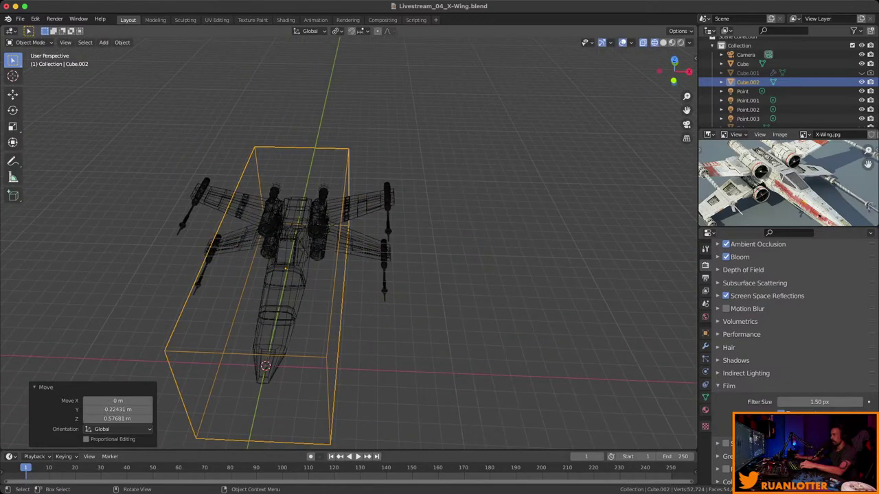
key("ctrl+KP_1")
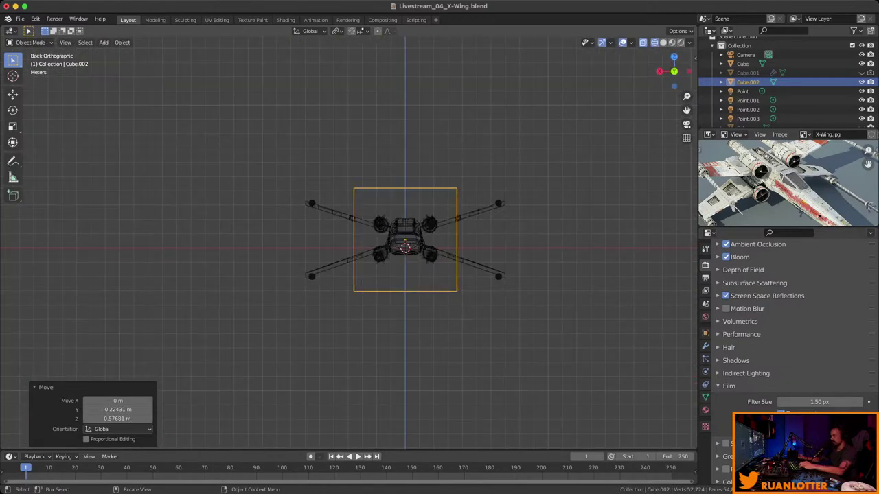
From the back view, widen the box twice along X and enlarge it uniformly twice.
key("s")
key("x")
key("Return")
key("s")
key("x")
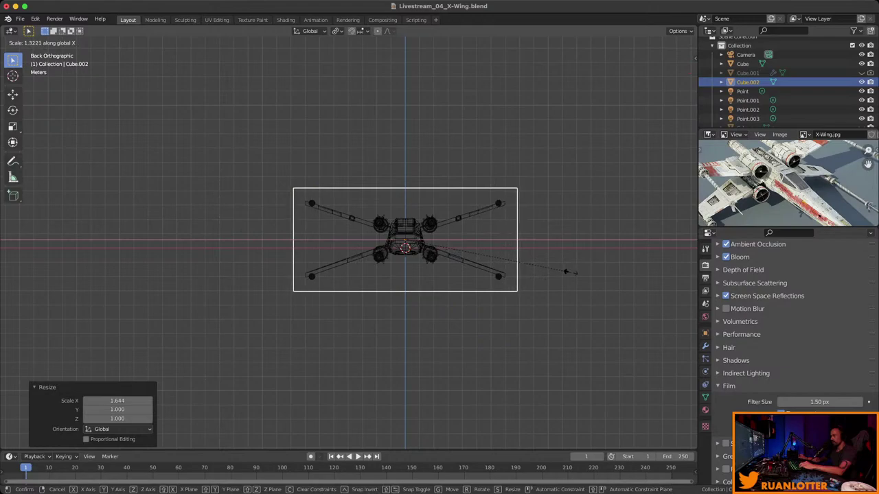
key("Return")
key("s")
key("Return")
key("s")
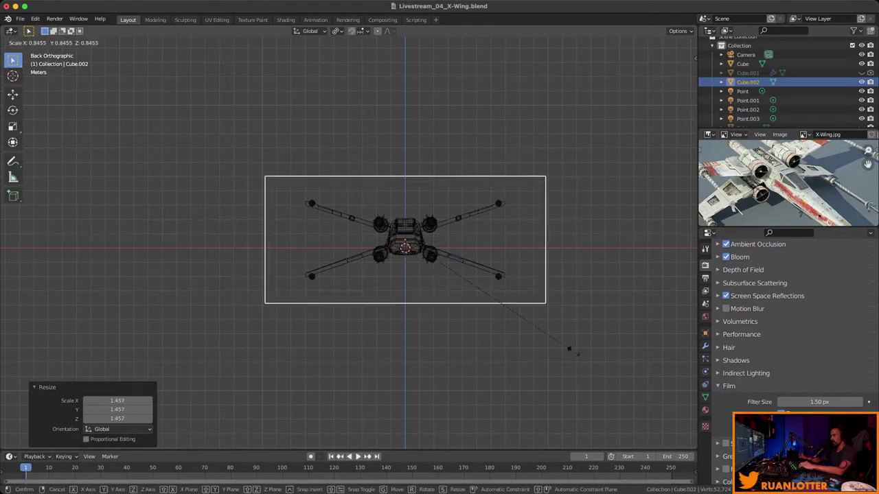
key("Return")
Stretch the box 1.298 times along Z and return to solid shading.
middle_click_drag(515, 405, 70, 194)
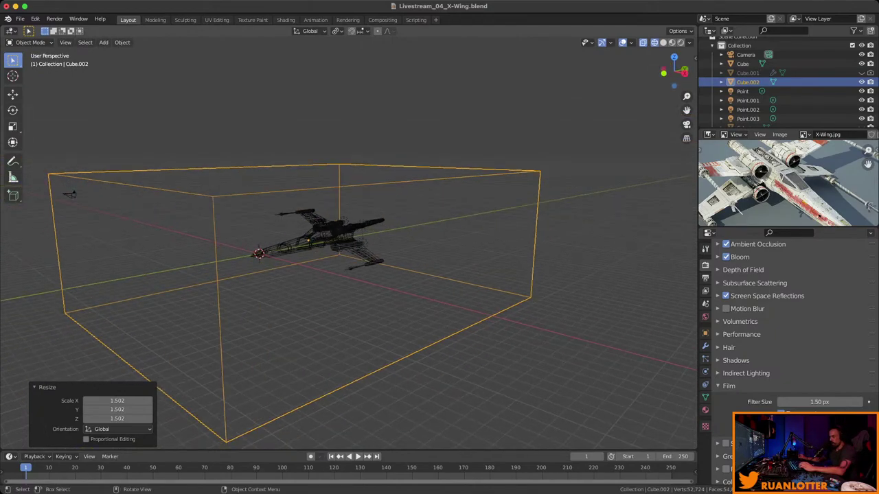
key("s")
key("z")
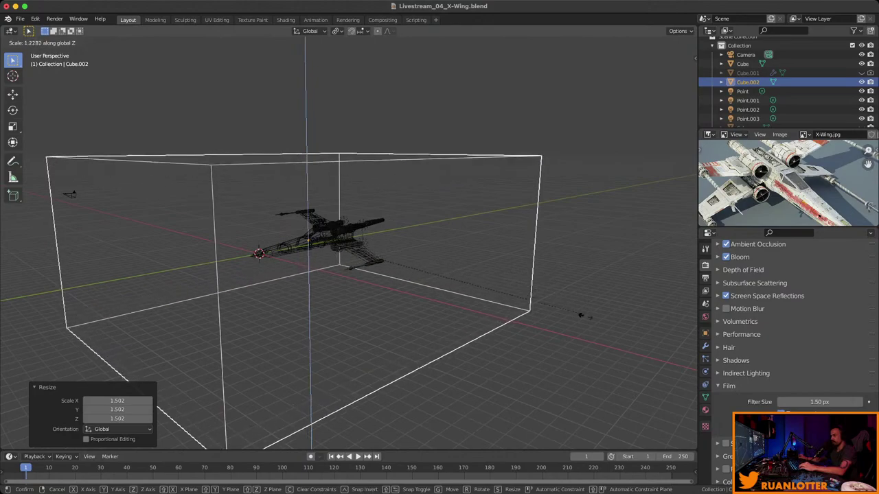
key("Return")
middle_click_drag(69, 195, 177, 176)
key("shift+z")
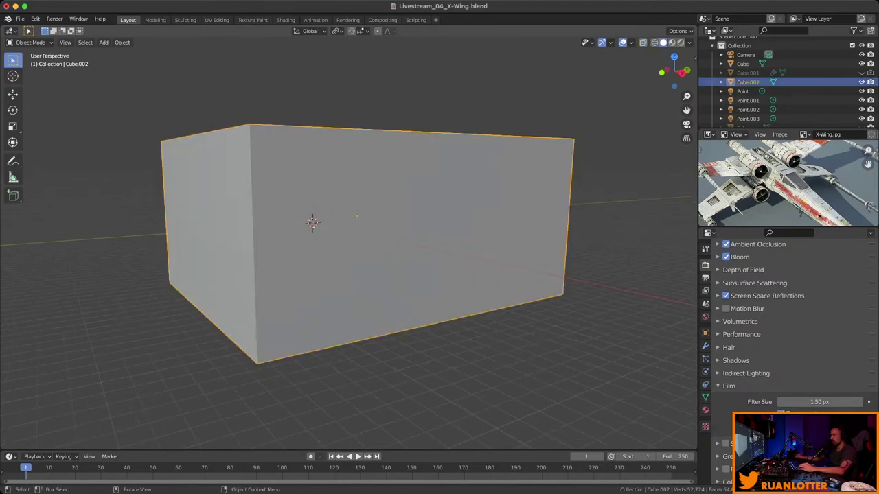
Rename Cube.002 to 'Fog', save the file, and show its Material properties.
scroll(769, 82, "down", 1)
double_click(748, 77)
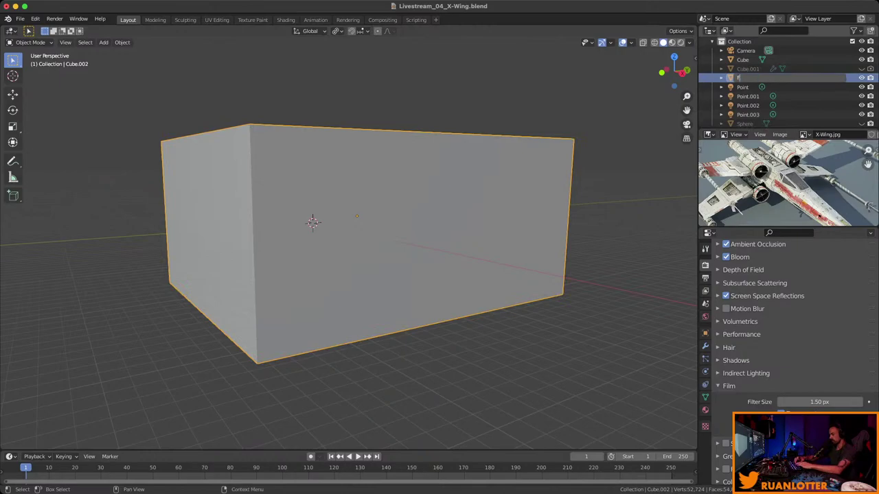
type("og")
key("Return")
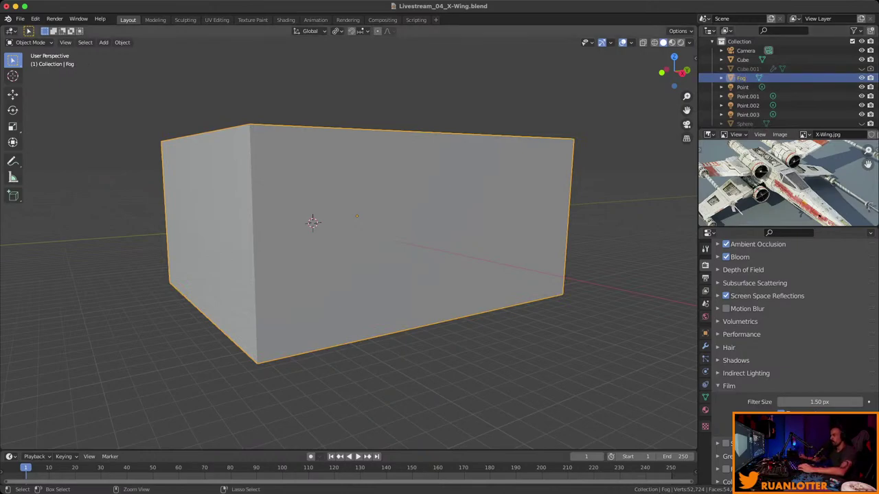
key("ctrl+s")
left_click(705, 410)
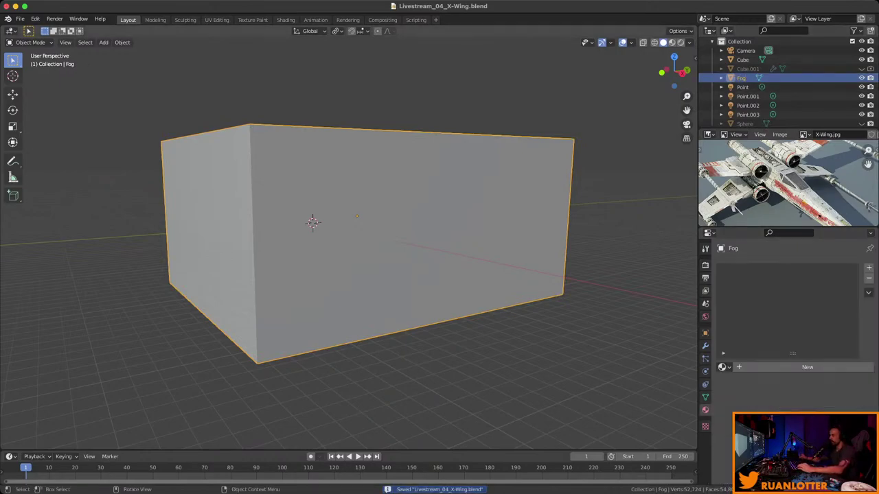
mouse_move(344, 275)
middle_mouse_down()
mouse_move(347, 247)
mouse_move(336, 283)
middle_mouse_up()
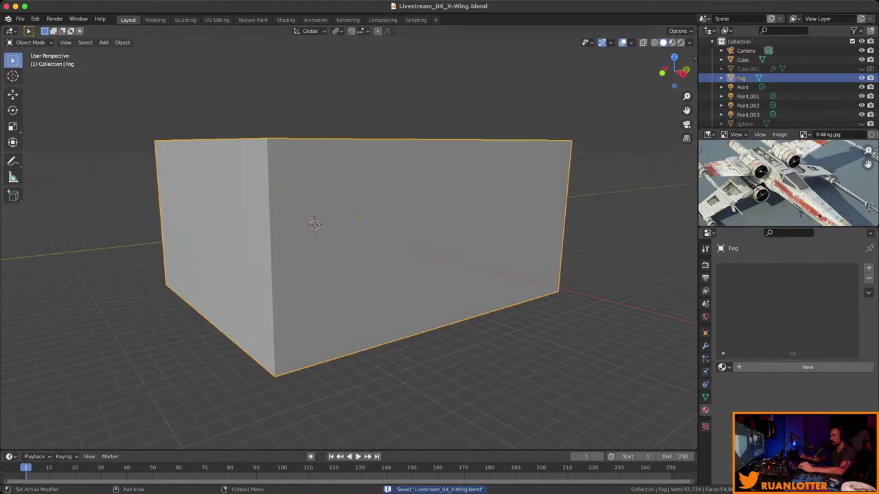
Create a new material for the box and name it 'Fog'.
left_click(808, 368)
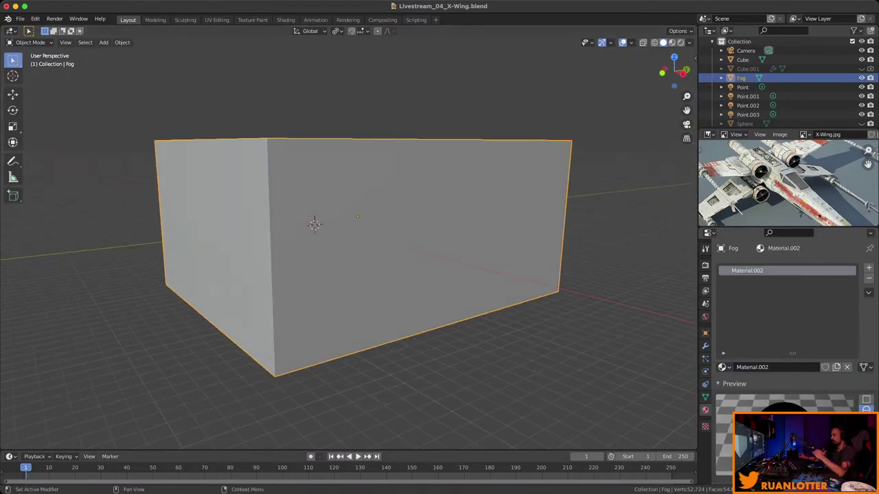
left_click(762, 367)
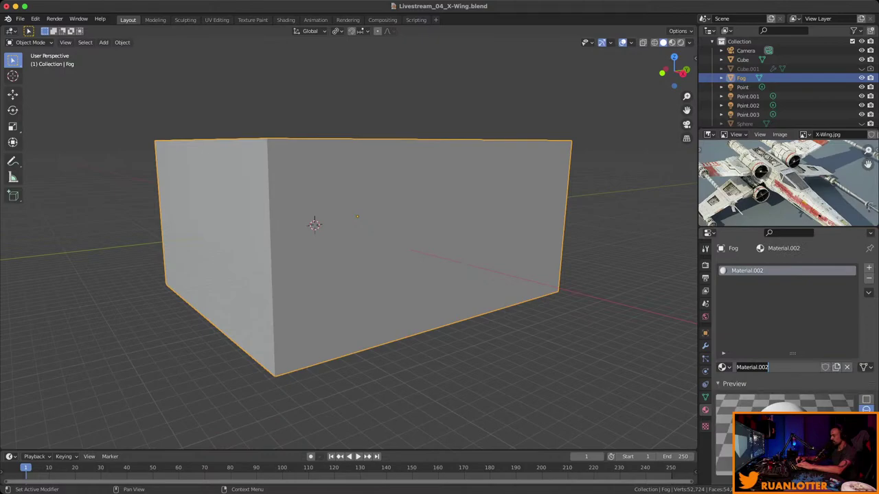
type("Fog")
key("Return")
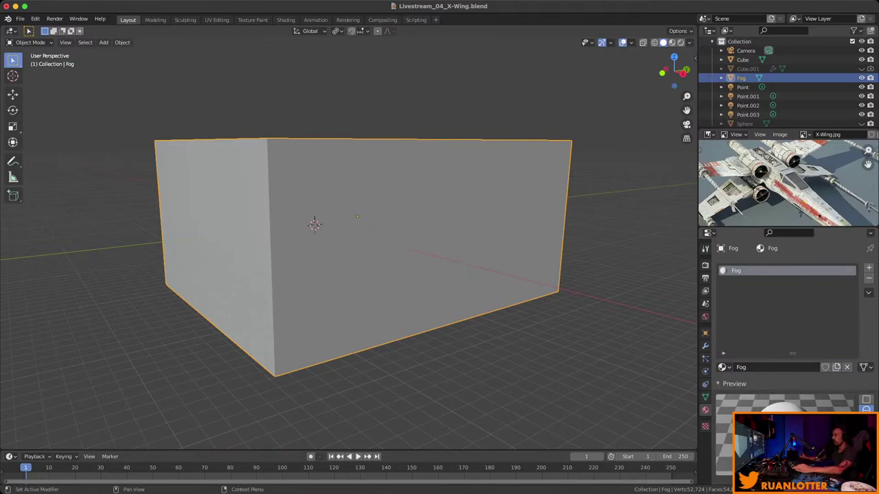
scroll(824, 402, "down", 10)
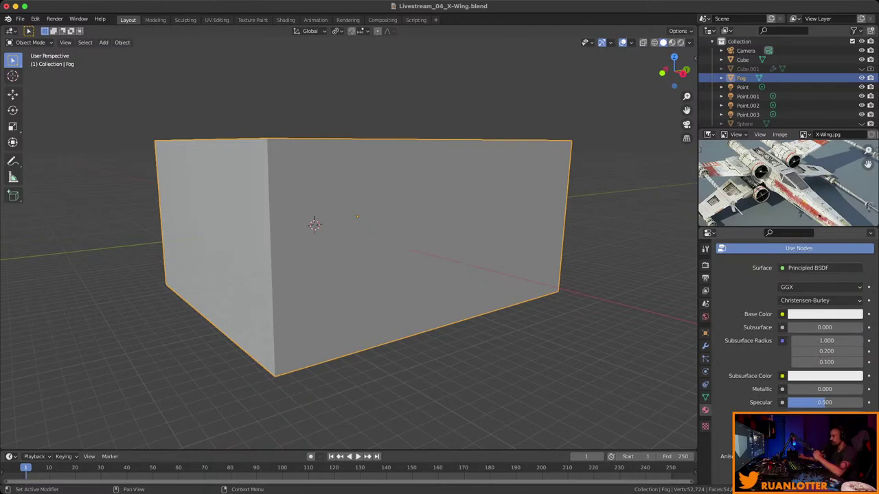
scroll(797, 302, "up", 1)
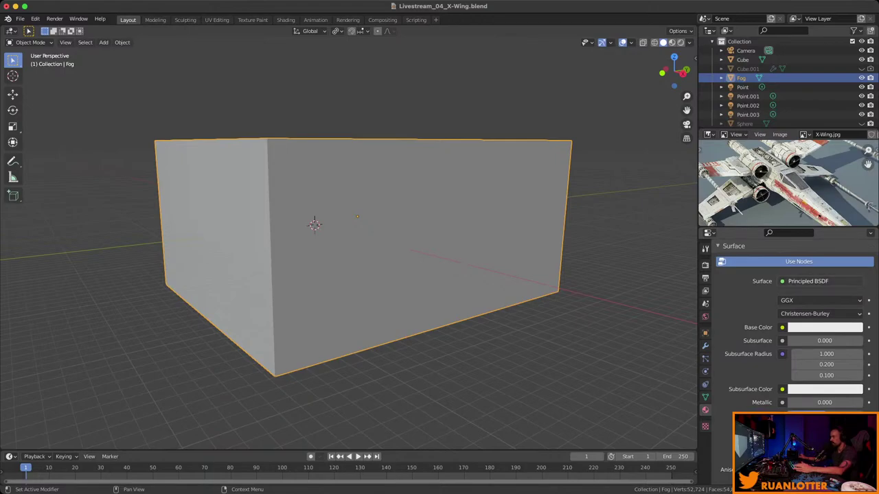
scroll(824, 306, "down", 10)
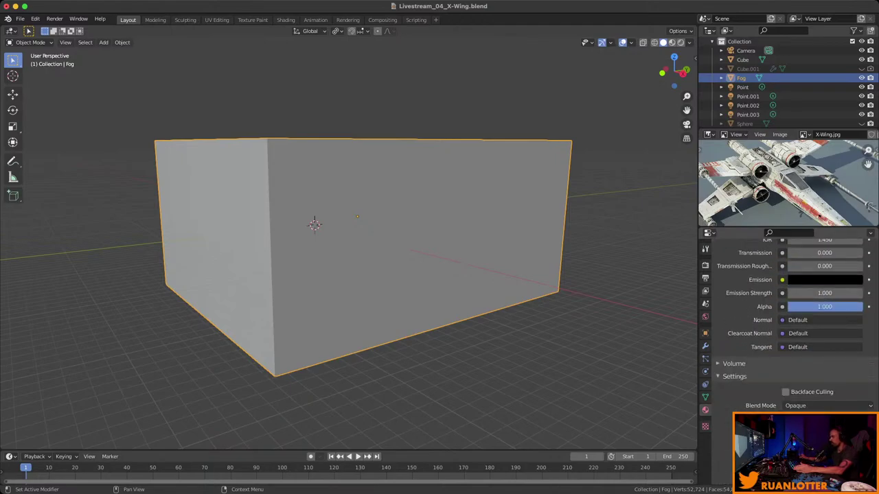
scroll(824, 306, "up", 12)
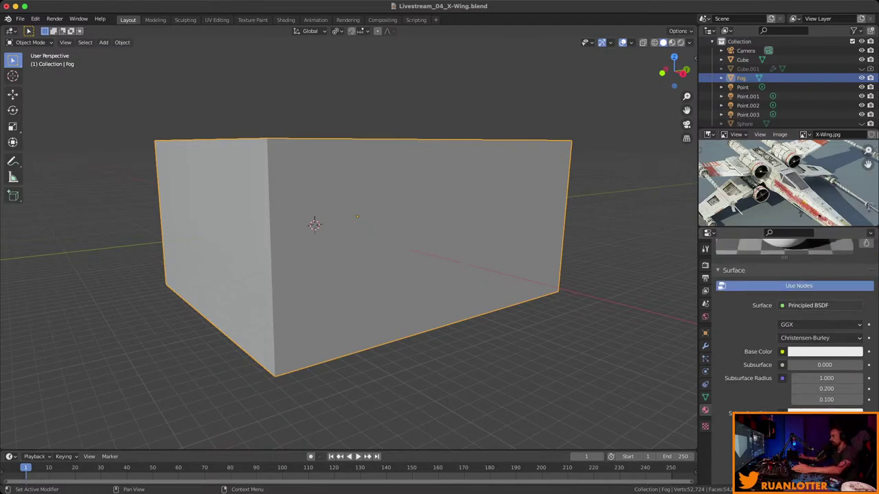
Remove the Fog material's surface shader and open the shader choices for its Volume.
left_click(821, 305)
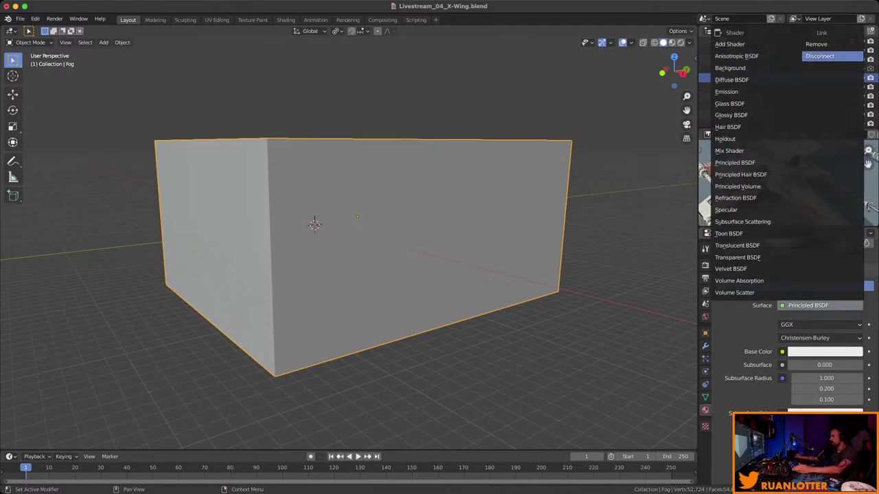
left_click(831, 44)
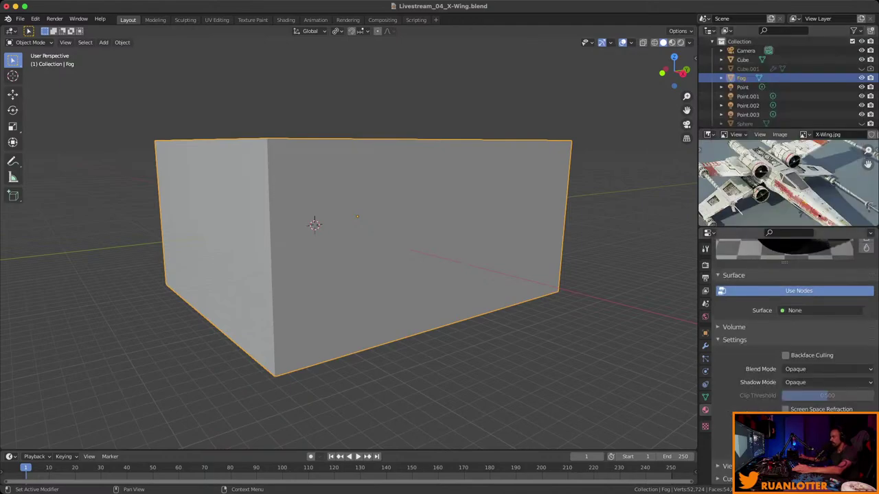
left_click(734, 327)
scroll(734, 326, "down", 1)
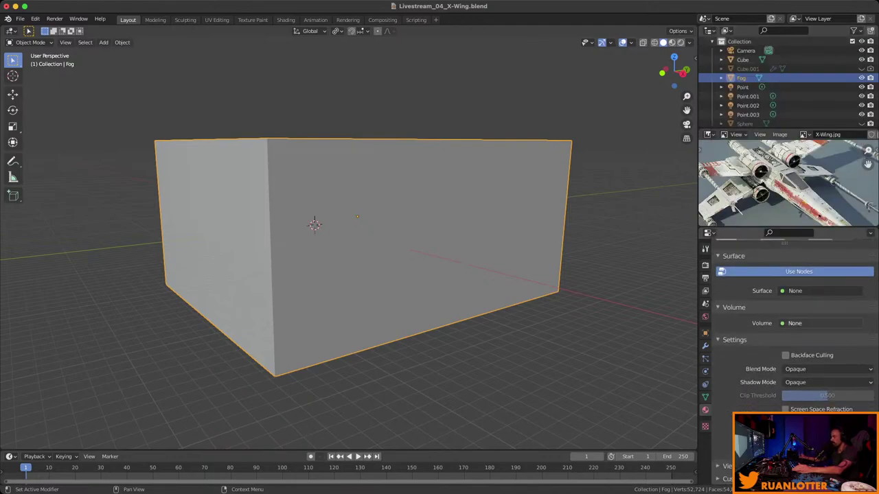
left_click(821, 323)
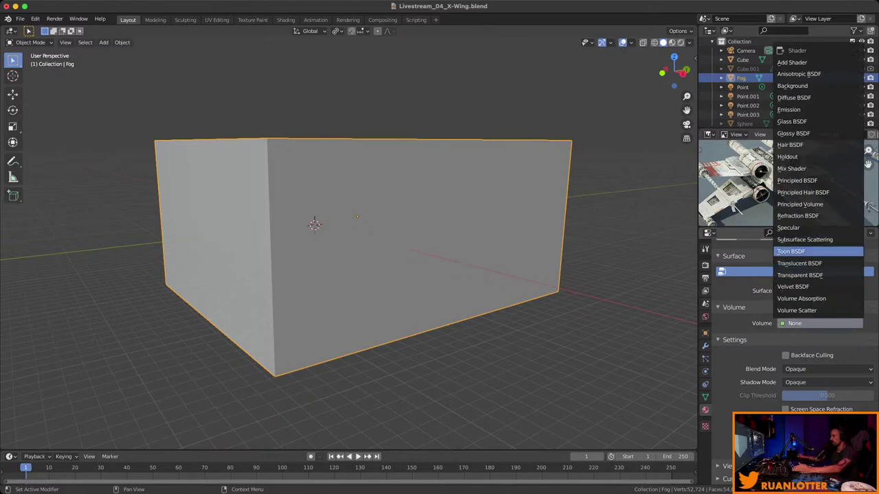
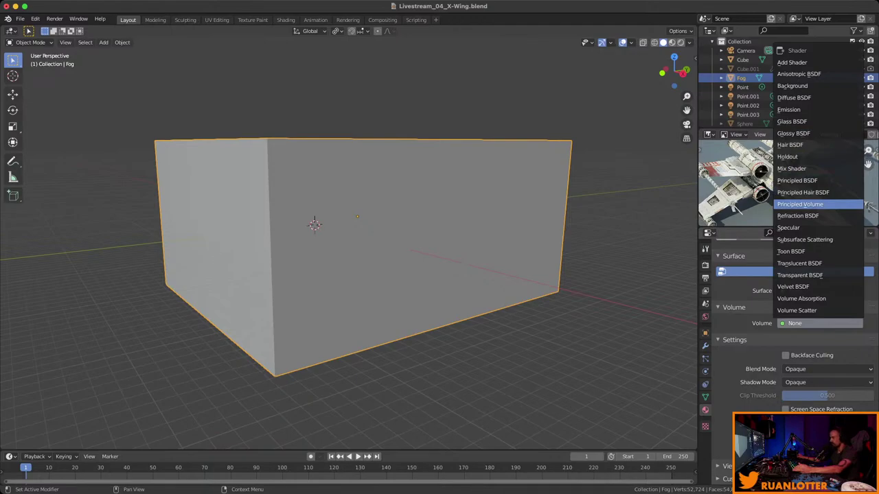
Set the Fog cube's Volume slot to Principled Volume, inspect the haze, and save.
left_click(800, 204)
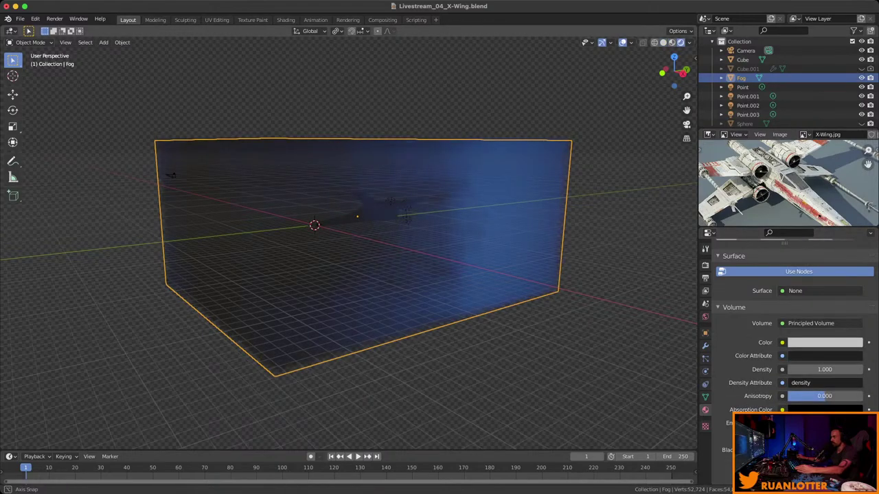
middle_click_drag(349, 243, 330, 274)
middle_click_drag(322, 153, 440, 243)
scroll(624, 240, "up", 5)
middle_click_drag(623, 240, 403, 345)
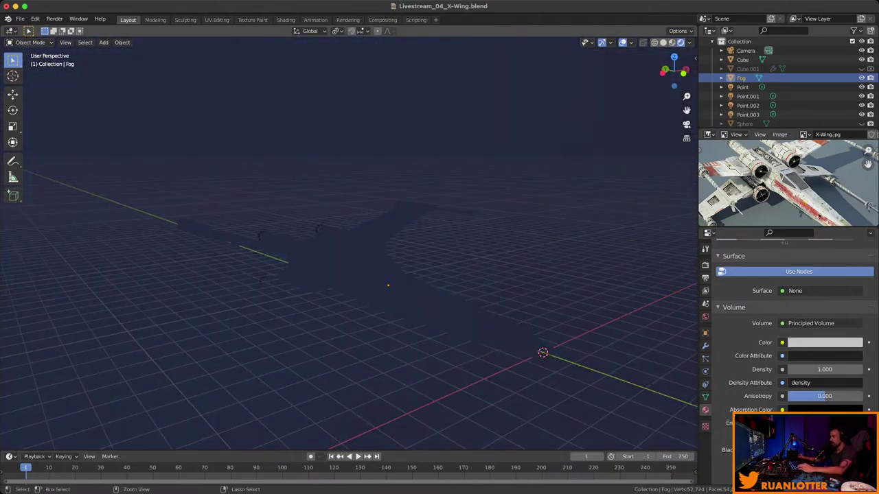
key("super+s")
left_click(706, 265)
Switch the render engine to Cycles and inspect the preview.
scroll(823, 288, "up", 5)
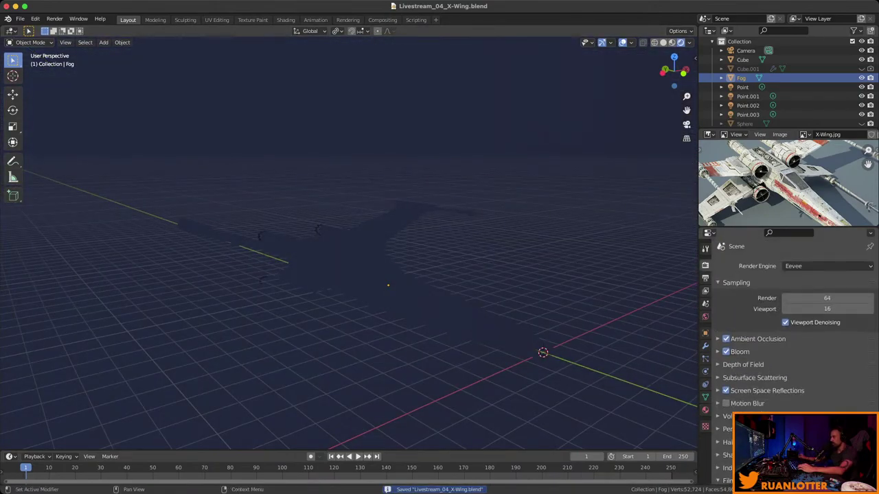
left_click(827, 266)
left_click(800, 302)
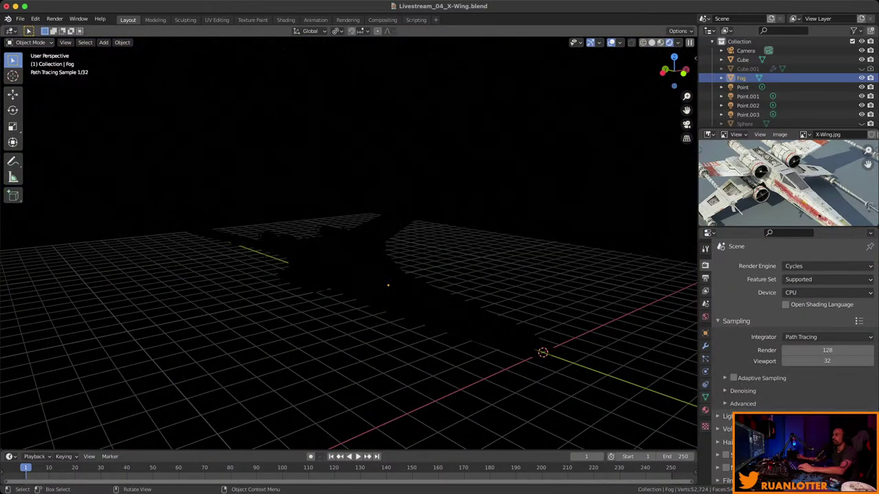
middle_click_drag(384, 288, 384, 268)
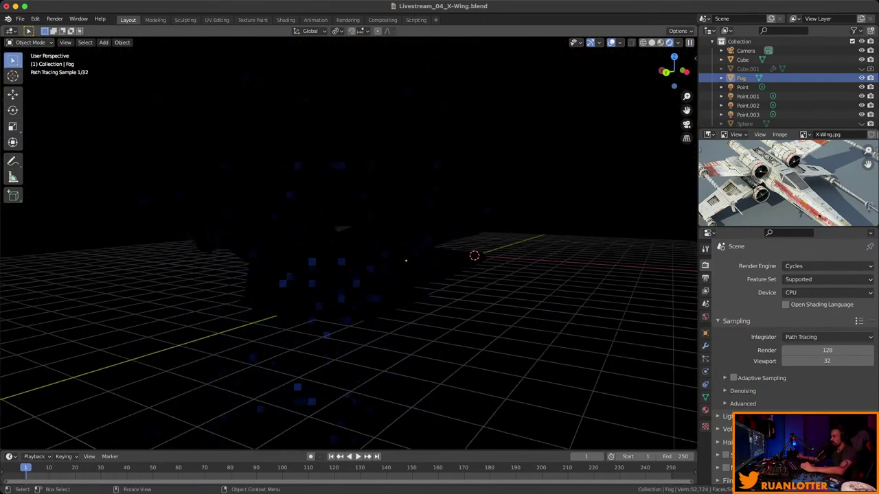
Set the Fog material's Principled Volume density to 0.1, then lower it to 0.05.
left_click(312, 250)
left_click(741, 78)
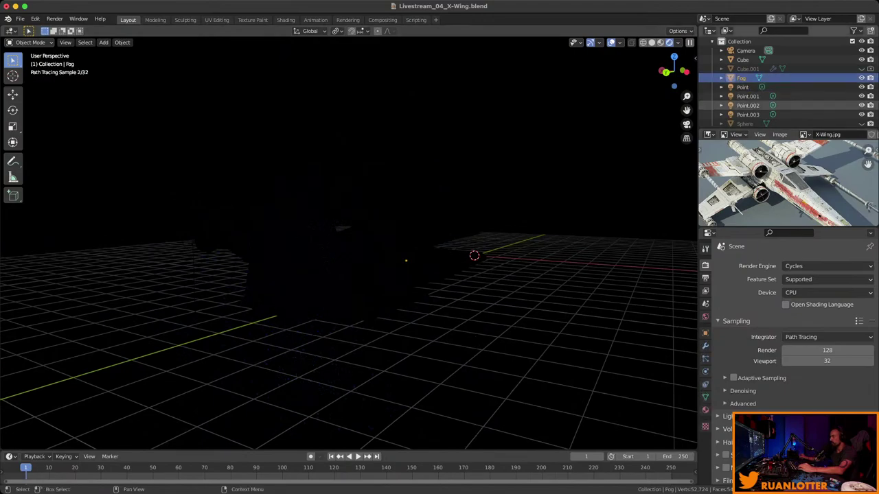
left_click(705, 410)
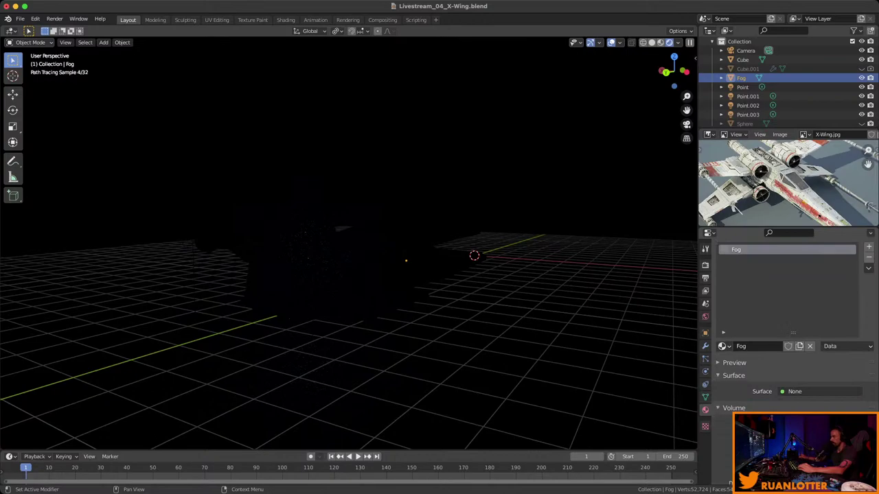
left_click(733, 408)
scroll(789, 329, "down", 6)
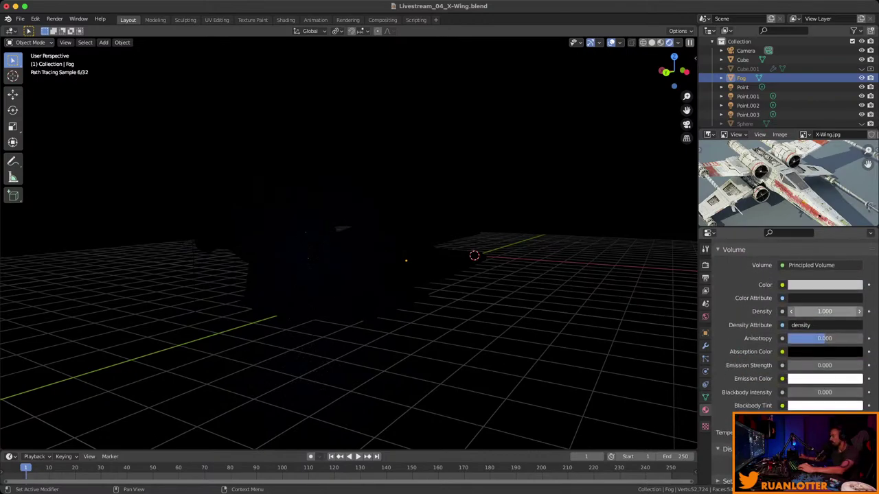
left_click(824, 311)
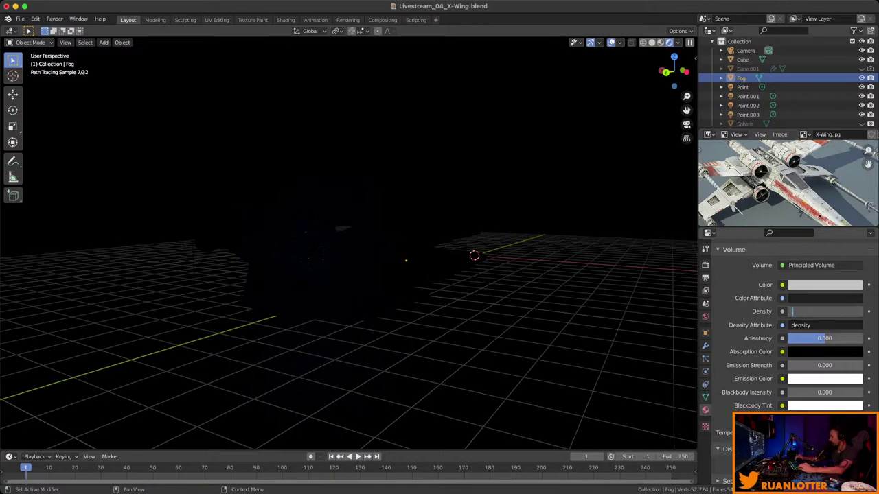
type("0.1")
key("Return")
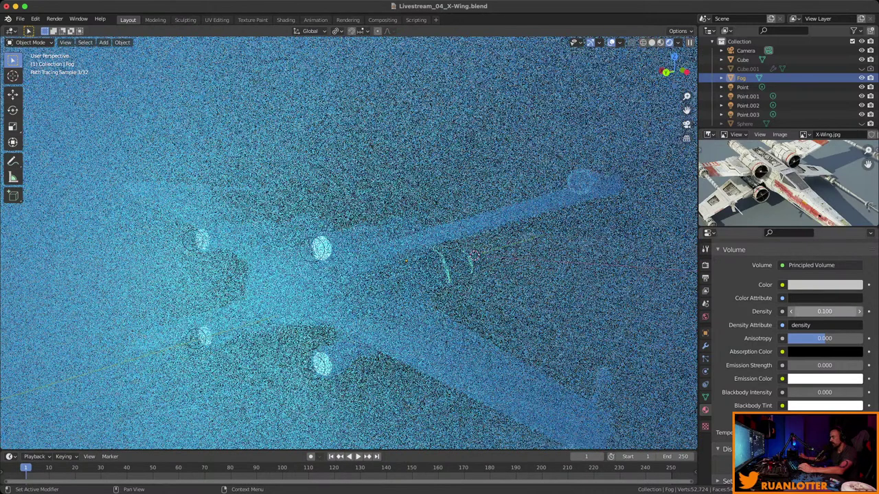
left_click(824, 311)
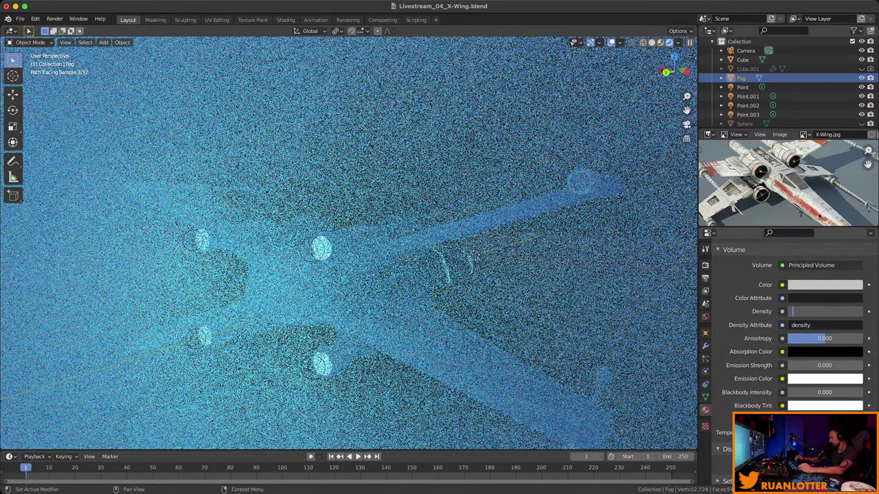
type("0")
type(".05")
key("Return")
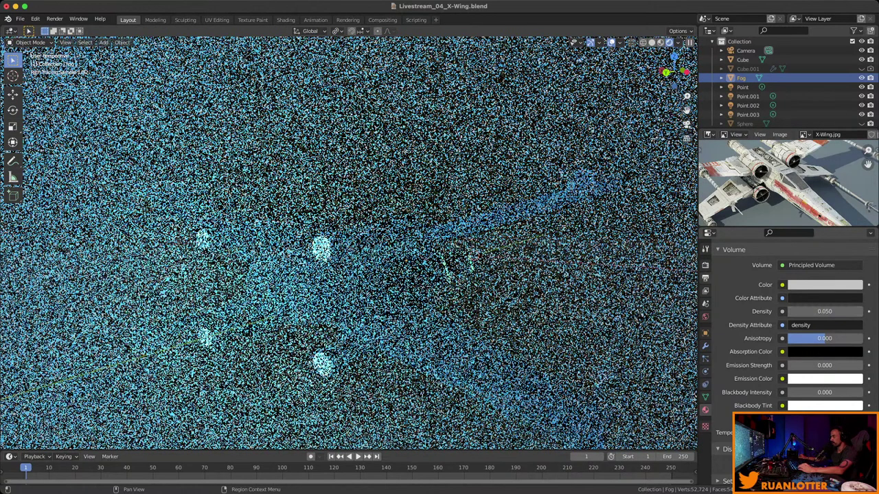
Switch the render engine back to Eevee and view the X-Wing from above.
left_click(705, 264)
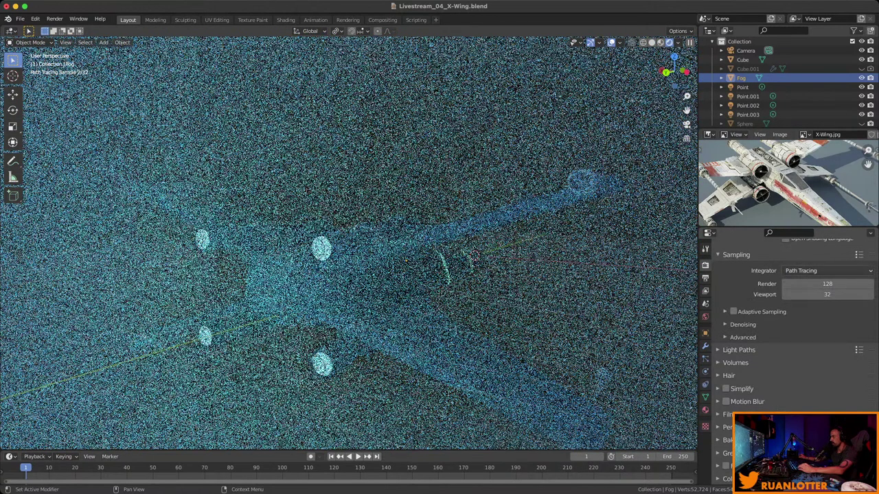
scroll(789, 309, "up", 3)
scroll(824, 295, "up", 2)
left_click(827, 268)
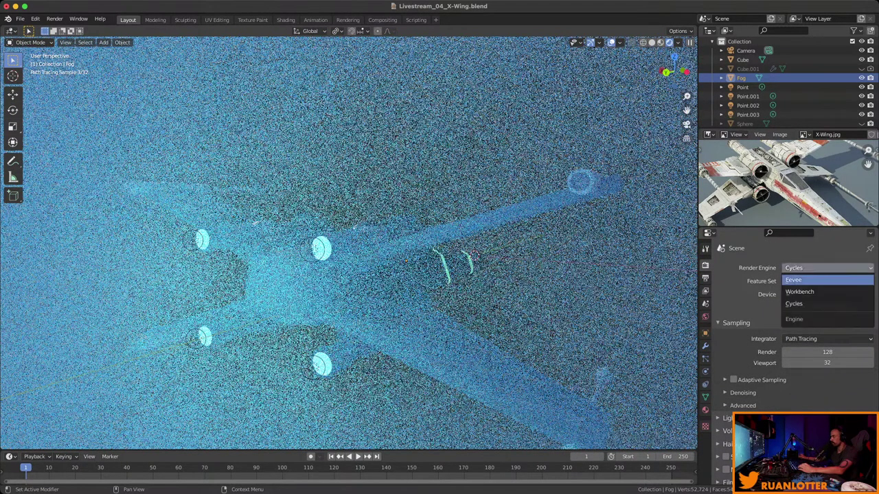
left_click(827, 281)
middle_click_drag(343, 275, 367, 213)
scroll(349, 242, "down", 5)
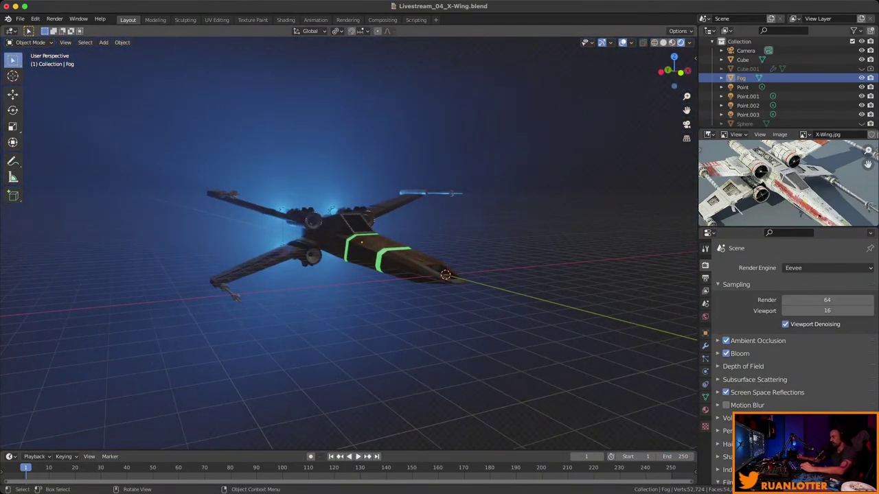
With Fog still selected, apply its scale through Object > Apply > Scale.
scroll(348, 243, "down", 6)
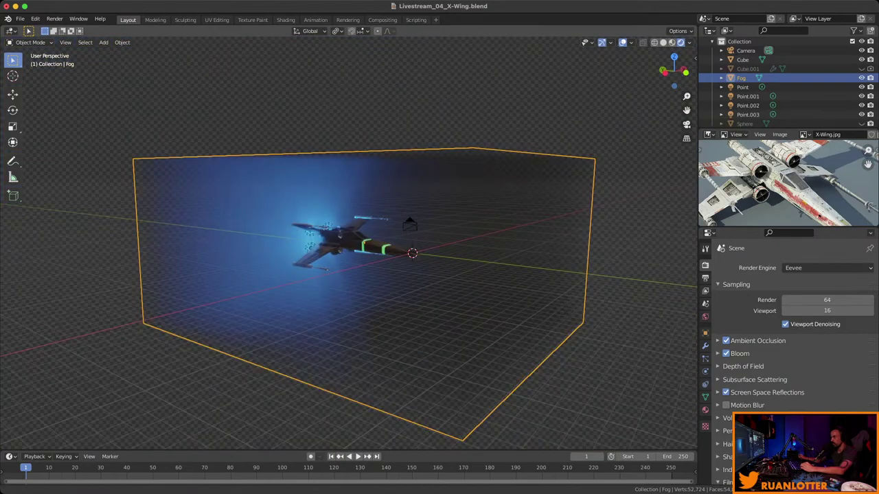
middle_click_drag(367, 213, 395, 220)
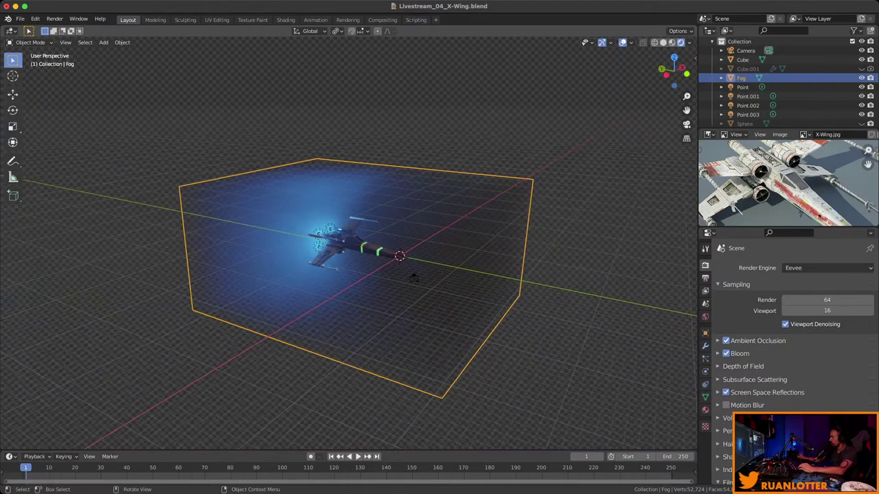
key("alt+a")
key("ctrl+z")
key("alt+a")
key("ctrl+z")
left_click(122, 42)
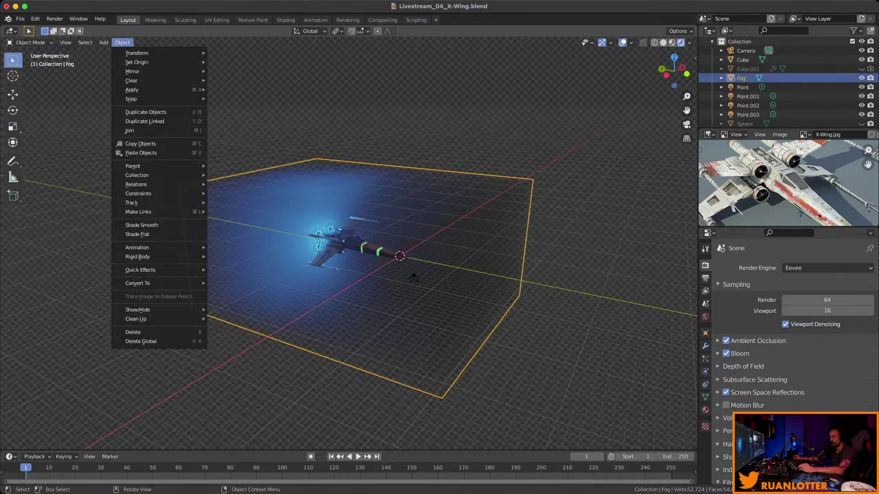
mouse_move(158, 89)
left_click(226, 107)
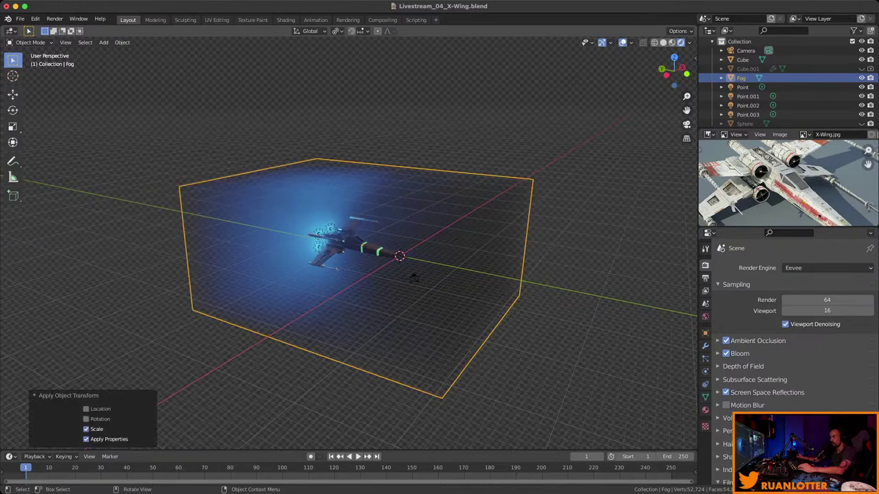
key("alt+a")
key("ctrl+z")
scroll(429, 266, "up", 2)
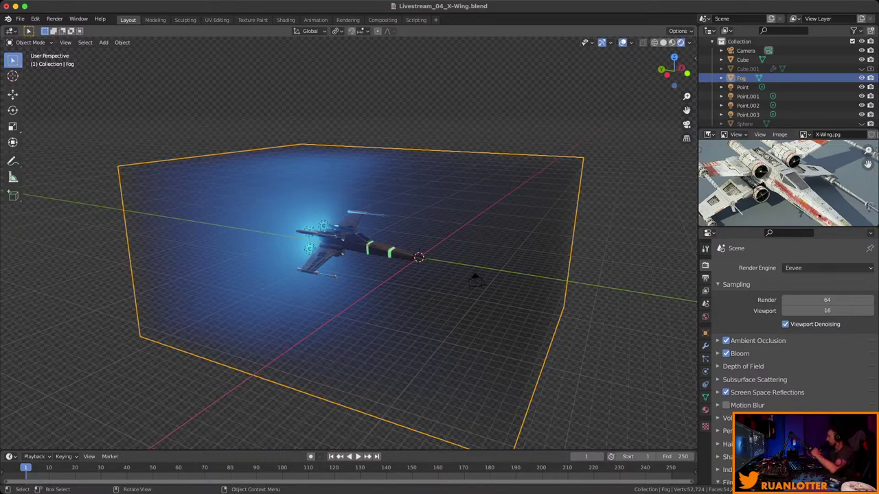
Select the camera, move it with G, and reselect it.
middle_click_drag(471, 277, 457, 298)
scroll(332, 264, "down", 3)
key("alt+a")
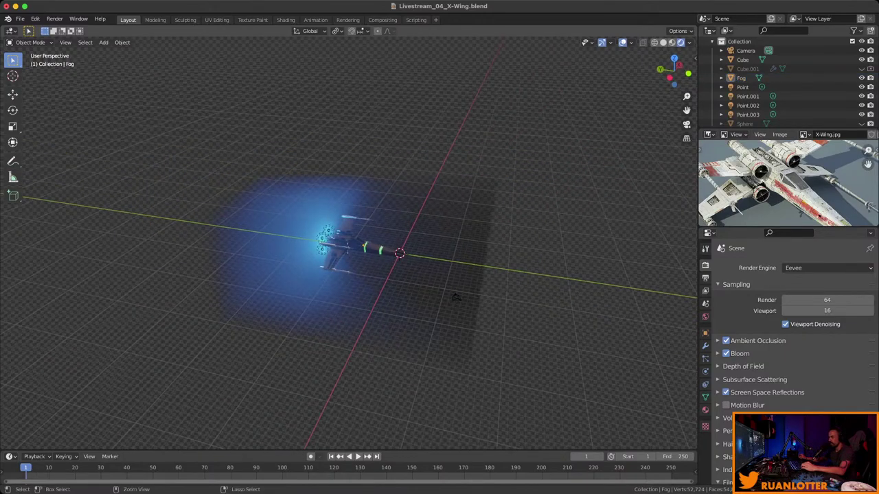
middle_click_drag(511, 268, 494, 273)
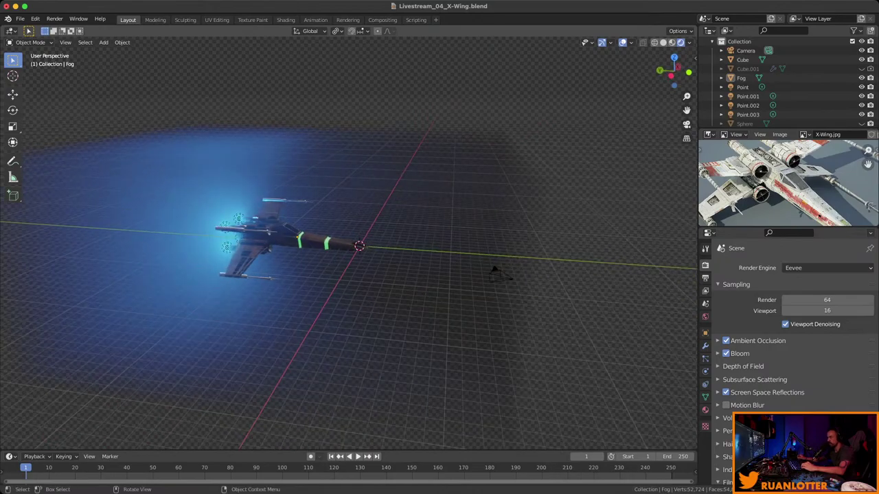
left_click(495, 273)
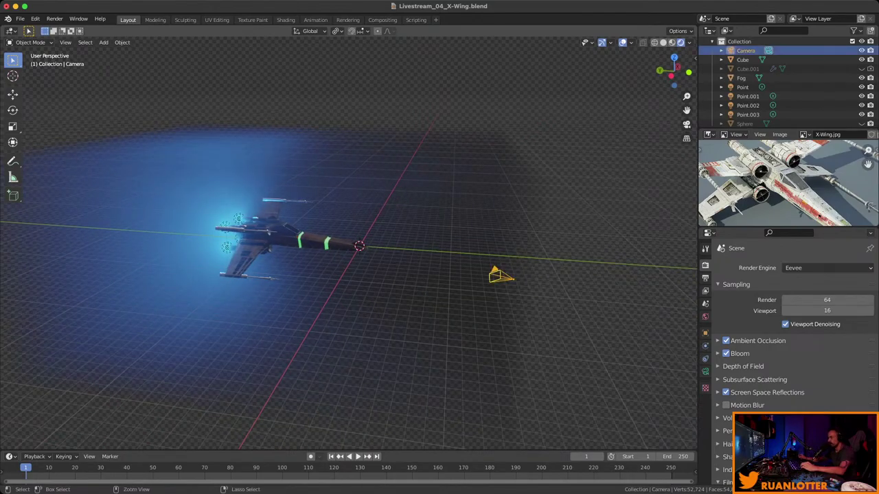
middle_click_drag(496, 273, 467, 274)
key("g")
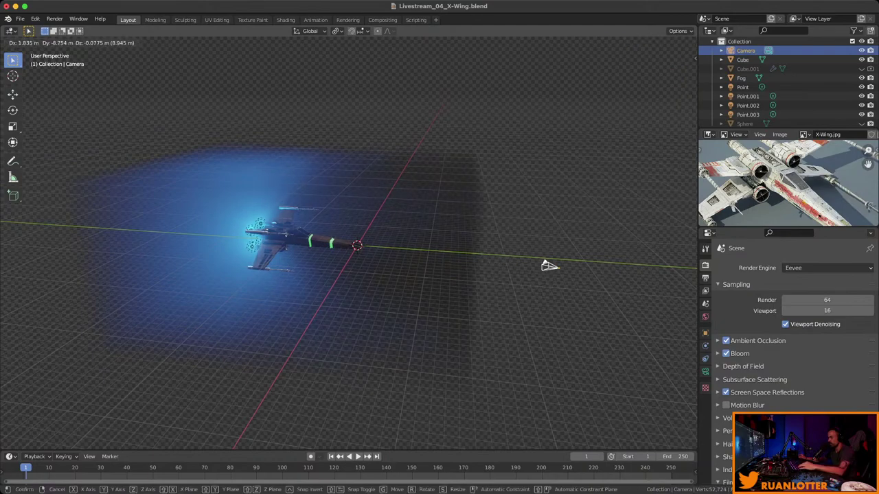
key("Return")
key("alt+a")
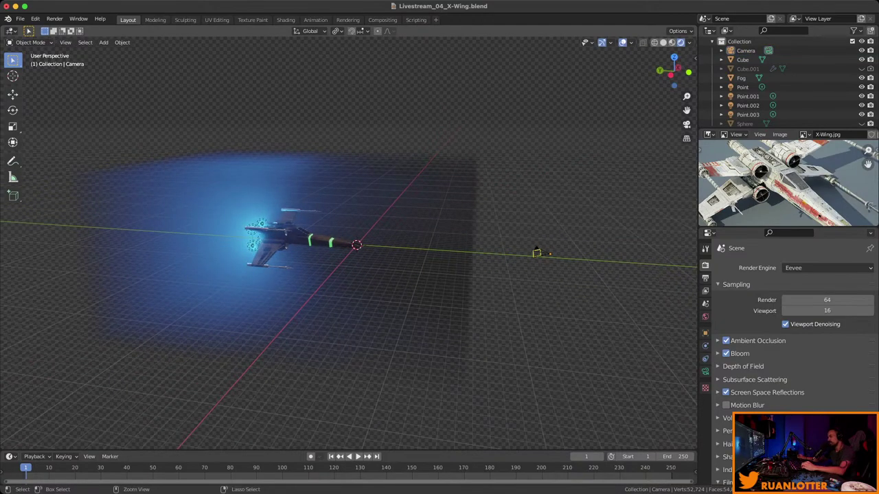
left_click(538, 253)
middle_click_drag(538, 252, 613, 258)
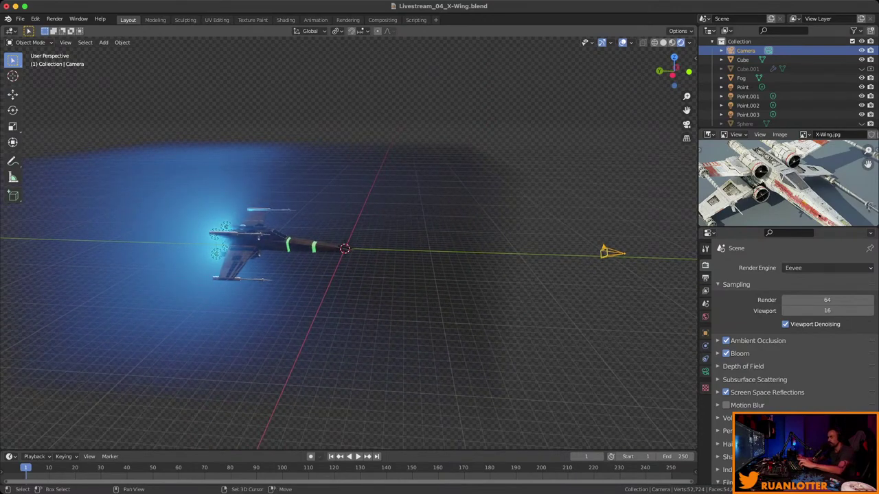
Select the Fog volume and hide it with its Outliner eye icon.
left_click(412, 309, "shift")
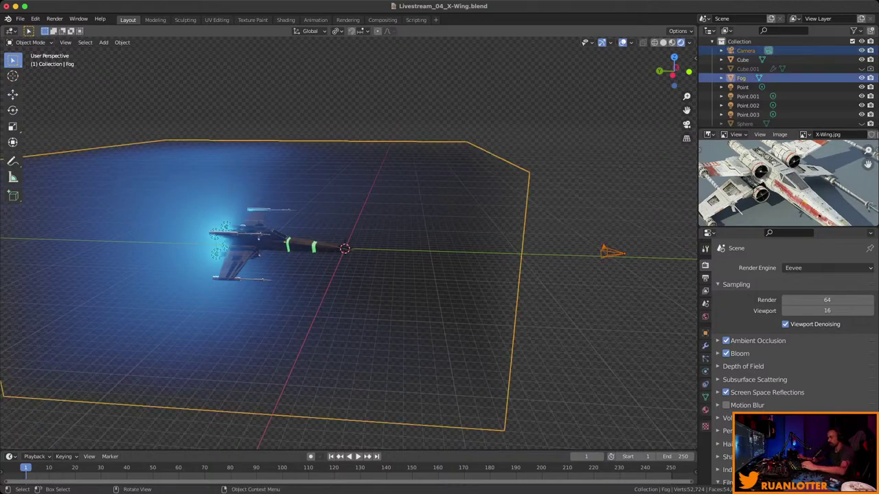
key("alt+a")
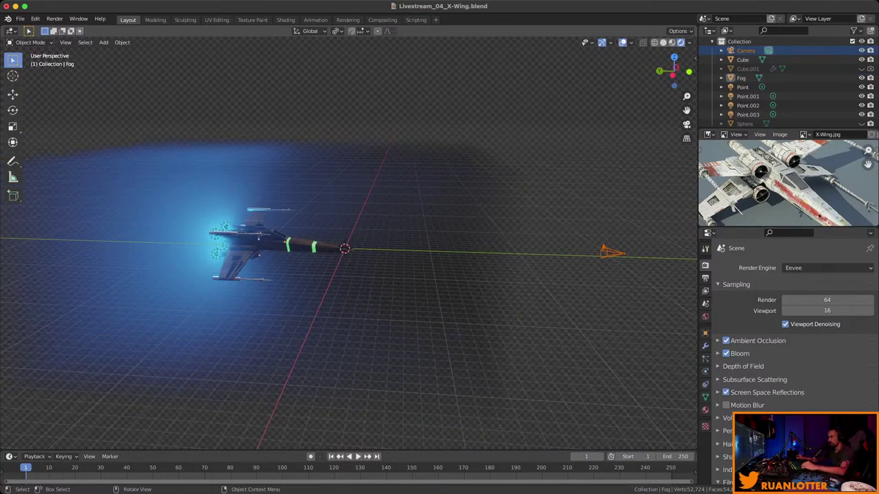
key("ctrl+z")
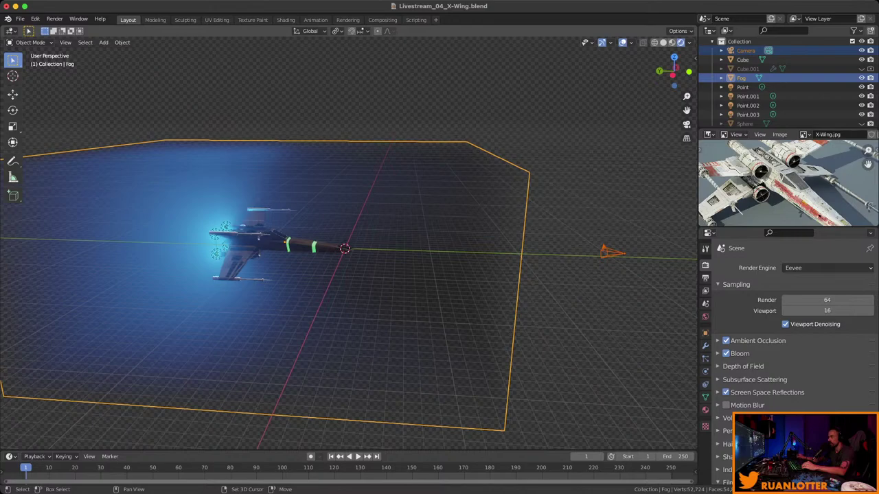
key("alt+a")
left_click(862, 77)
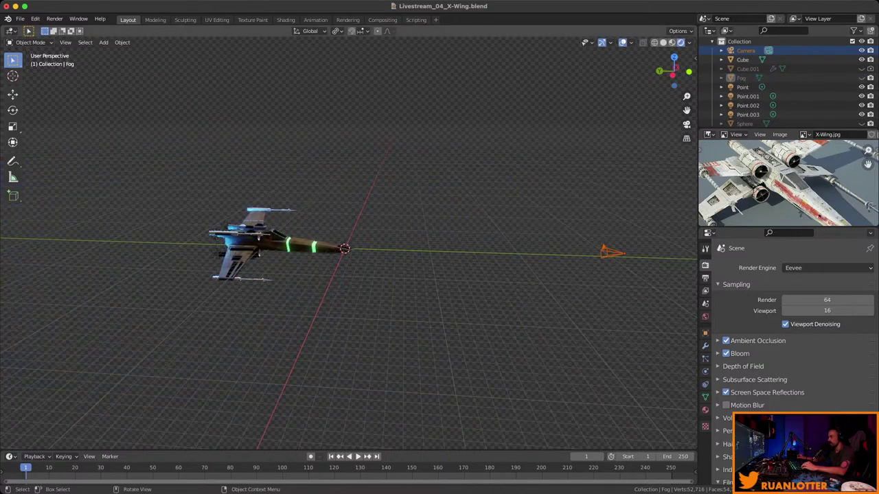
middle_click_drag(412, 309, 398, 316)
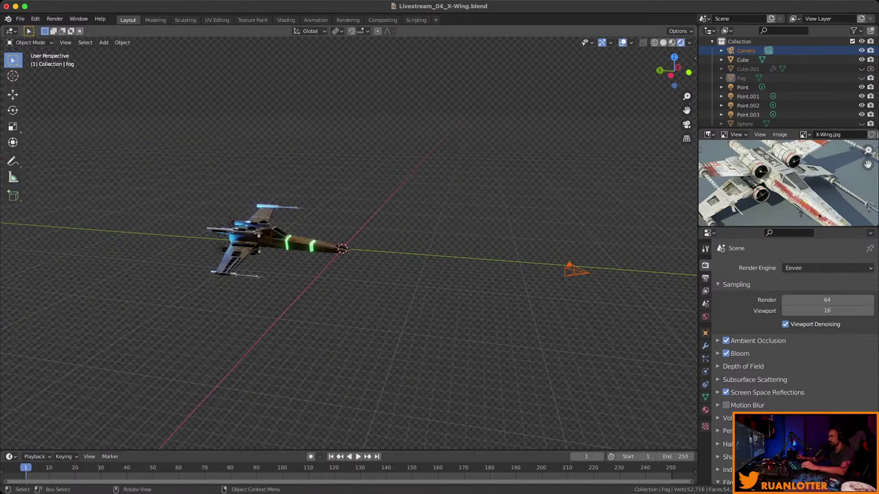
Parent the camera to the X-wing with Parent > Object.
left_click(241, 238)
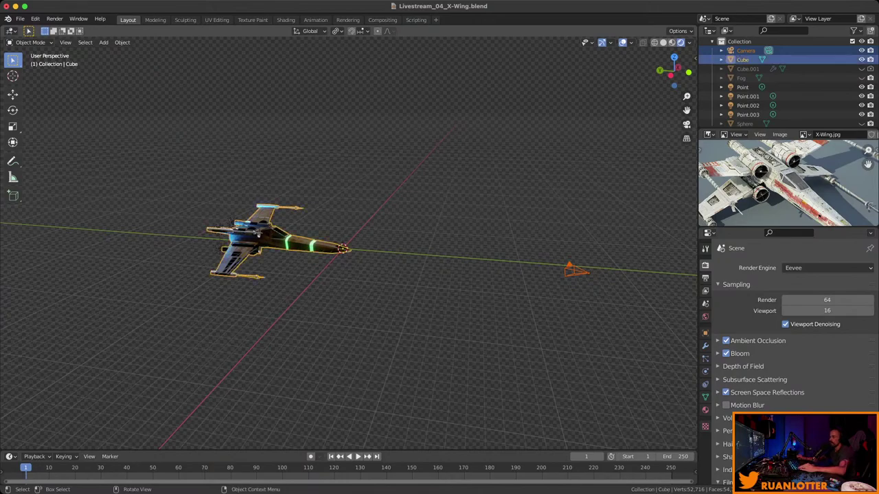
right_click(247, 243)
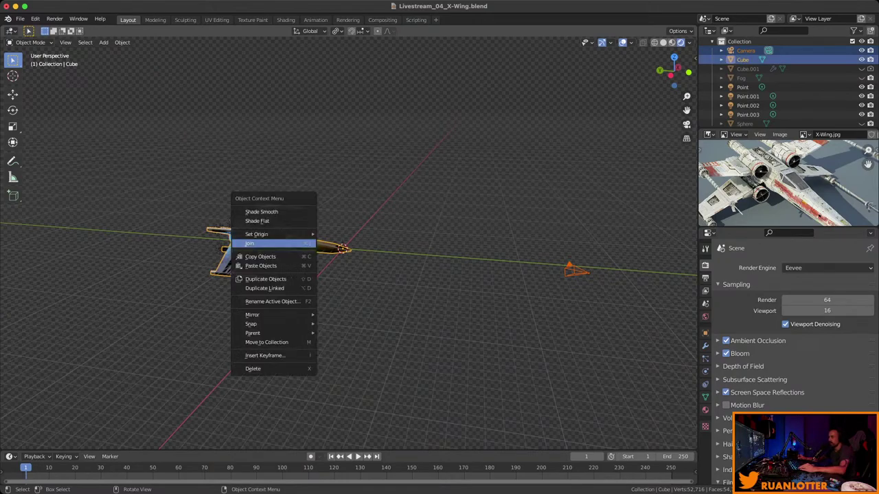
mouse_move(275, 333)
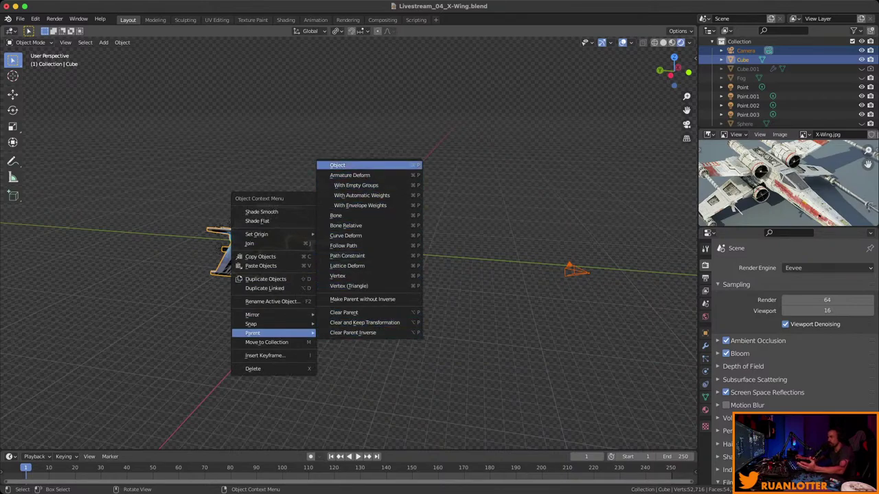
left_click(364, 165)
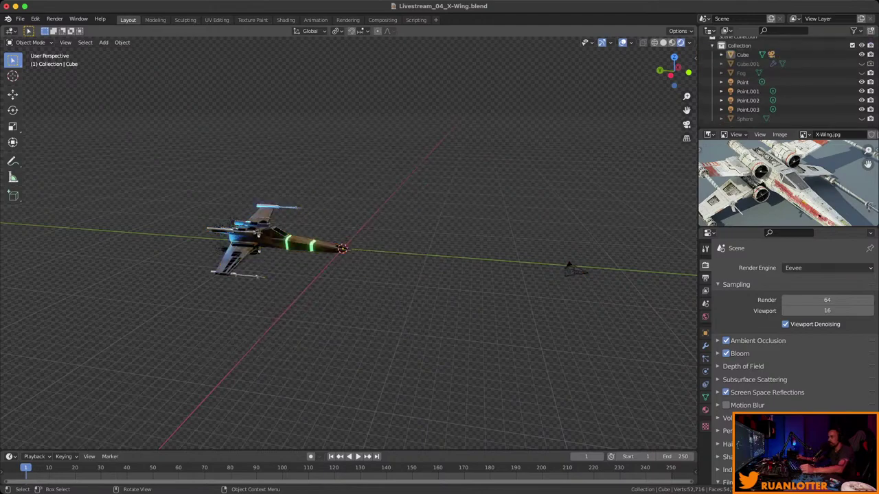
Rotate the X-wing slightly.
left_click(258, 235)
key("r")
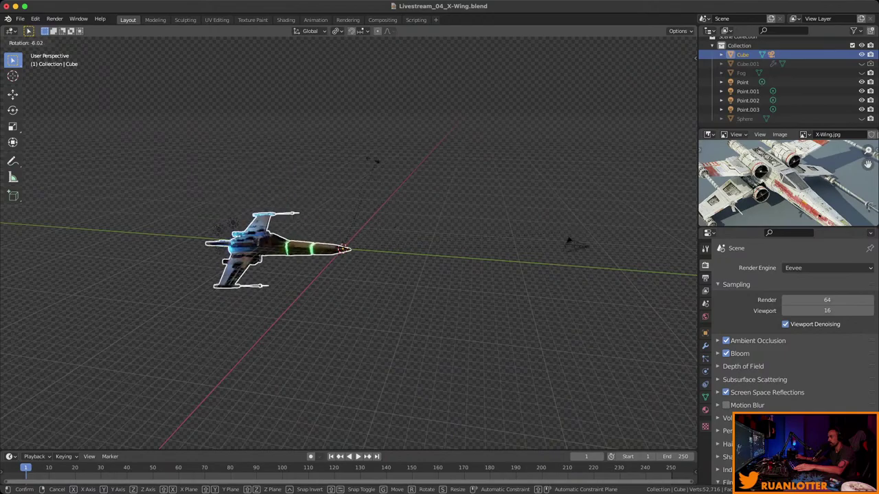
key("Return")
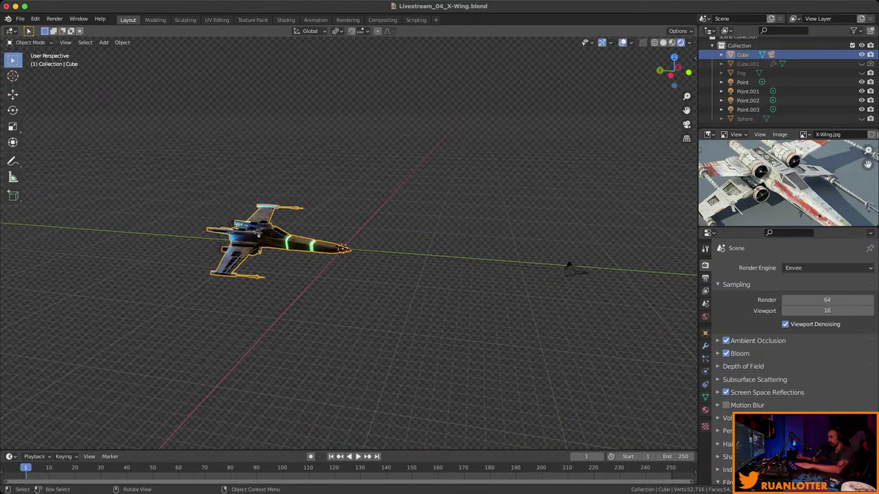
Move the X-wing, with its attached camera, to a new position.
key("g")
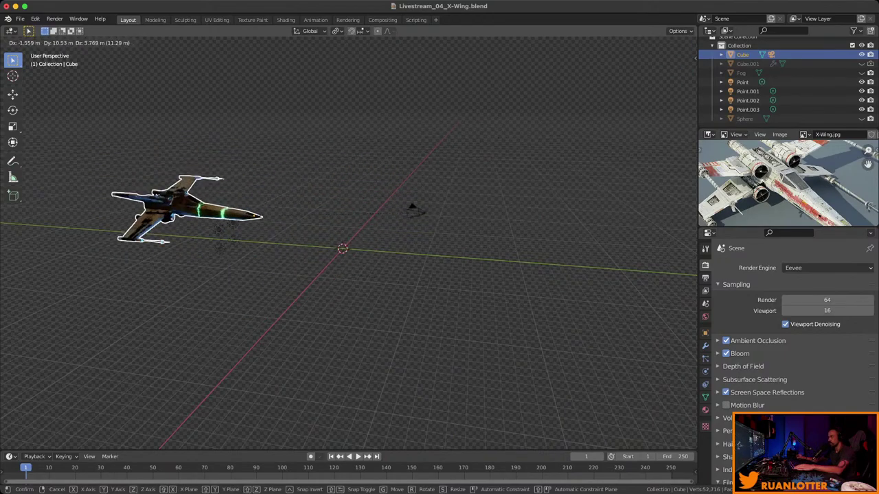
key("Return")
middle_click_drag(343, 309, 395, 258)
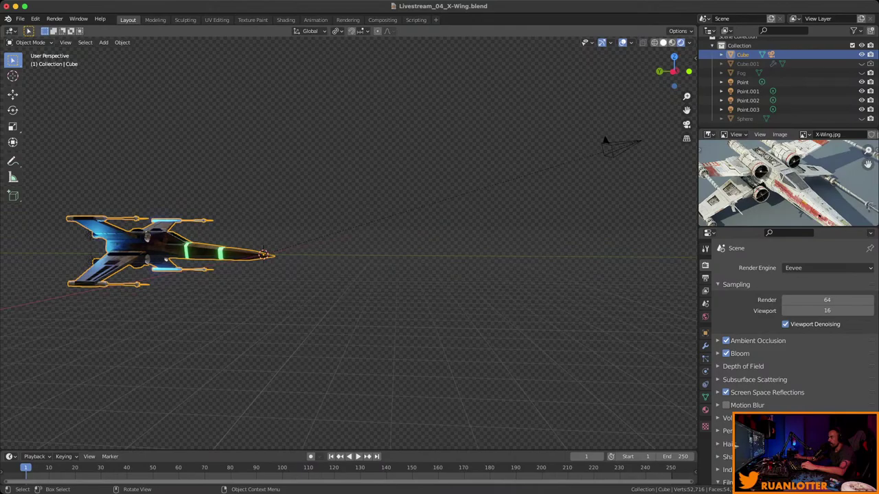
Switch the viewport to Solid shading and deselect everything.
key("z")
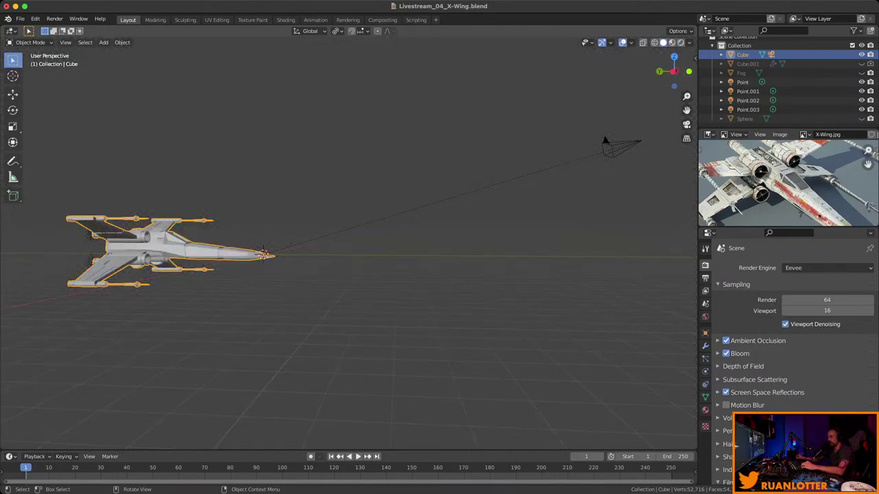
key("alt+a")
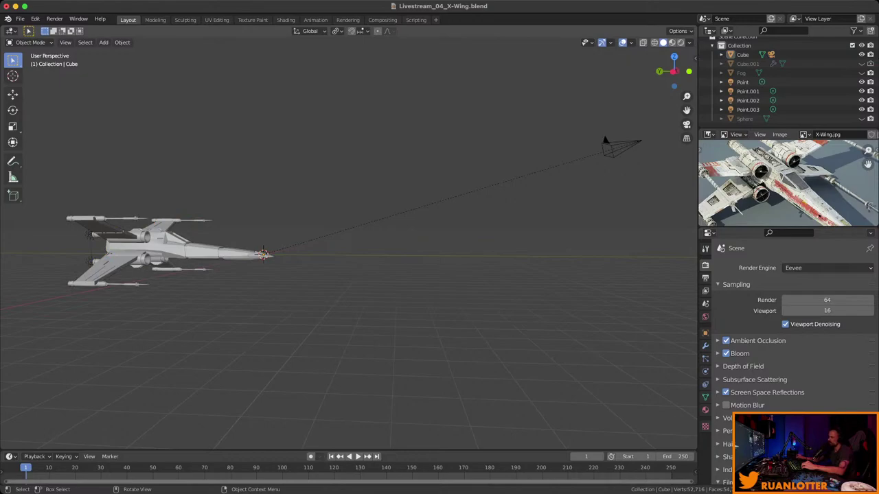
middle_click_drag(343, 247, 425, 226)
Turn on Relationship Lines in the viewport Overlays.
left_click(630, 43)
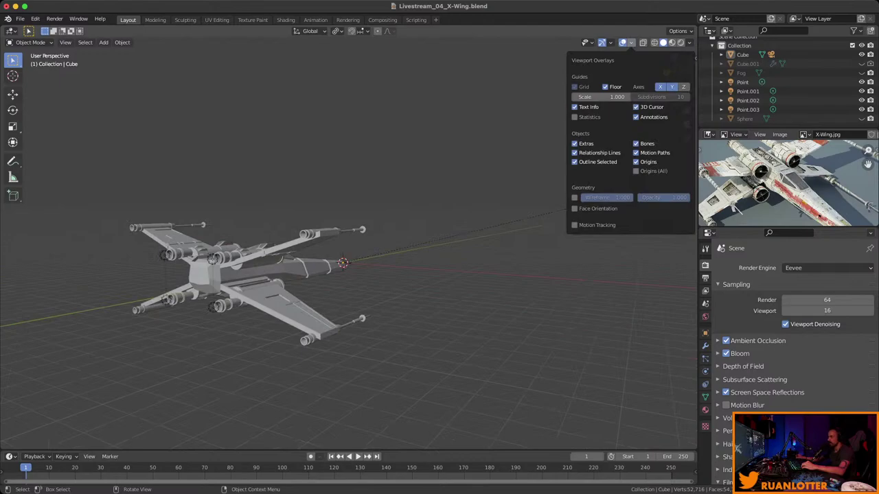
left_click(575, 152)
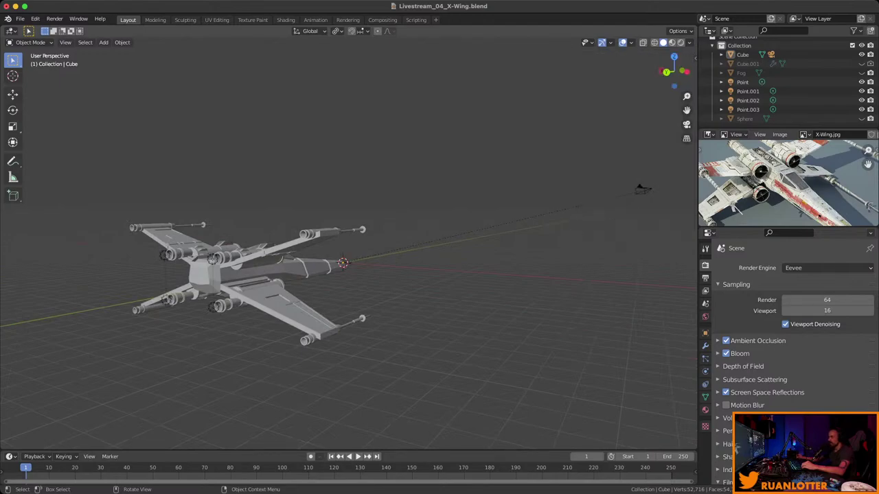
middle_click_drag(426, 227, 299, 235)
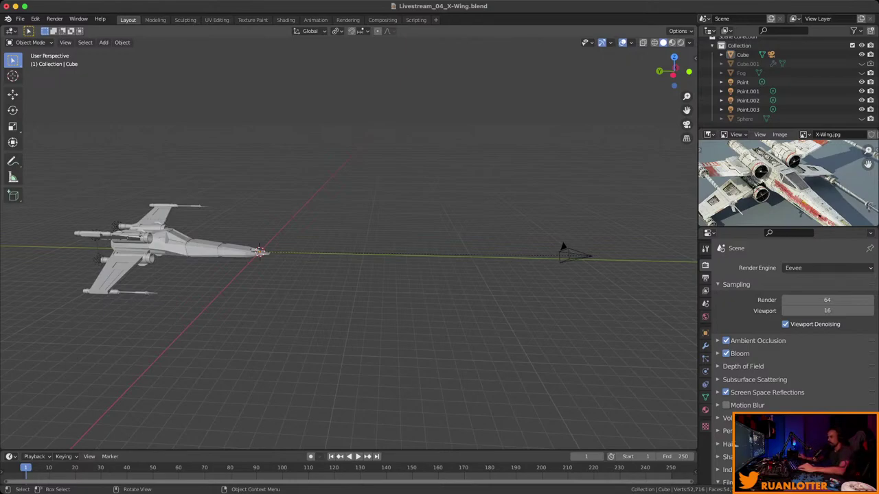
middle_click_drag(343, 240, 350, 227)
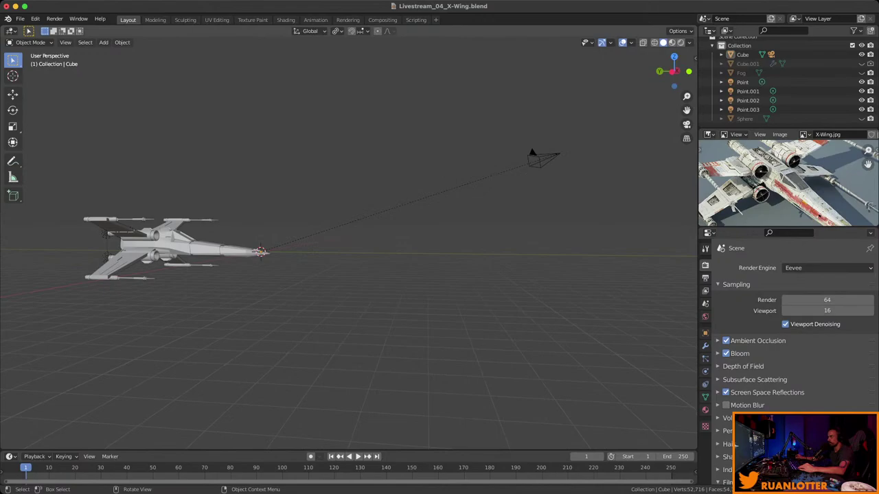
Clear the camera's parent with Clear and Keep Transformation.
left_click(543, 158)
right_click(541, 157)
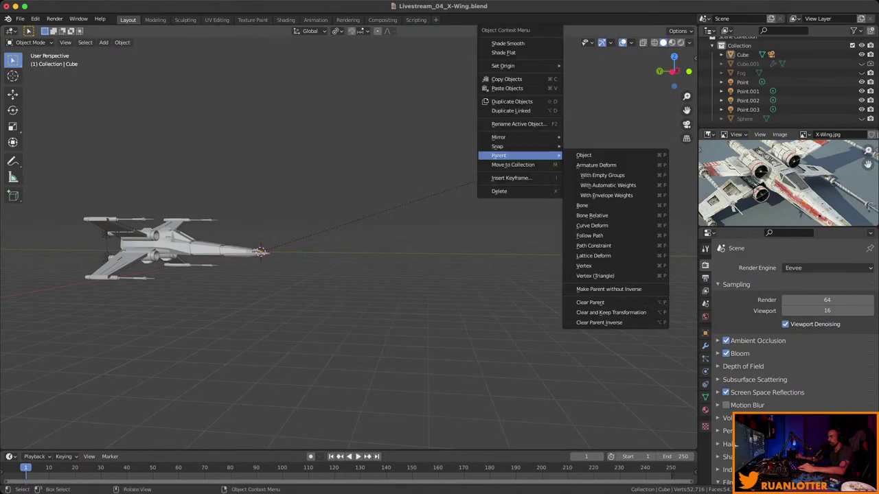
key("Escape")
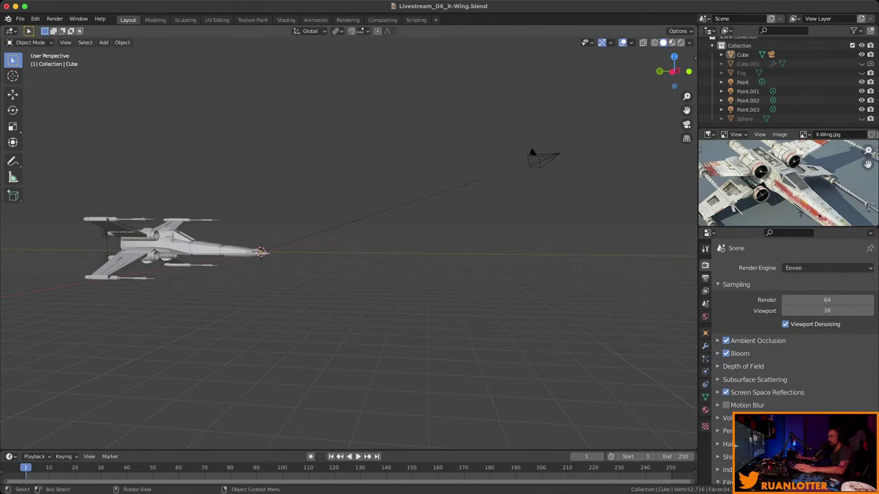
left_click(543, 158)
right_click(542, 157)
mouse_move(521, 154)
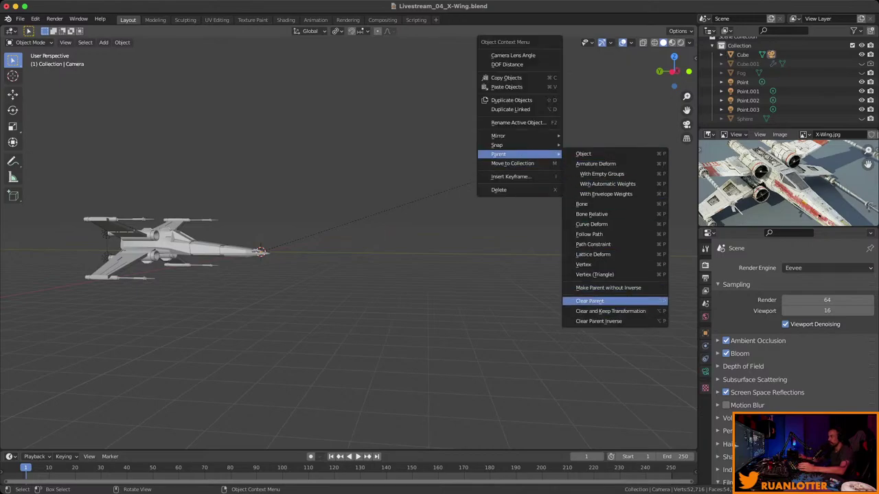
left_click(610, 311)
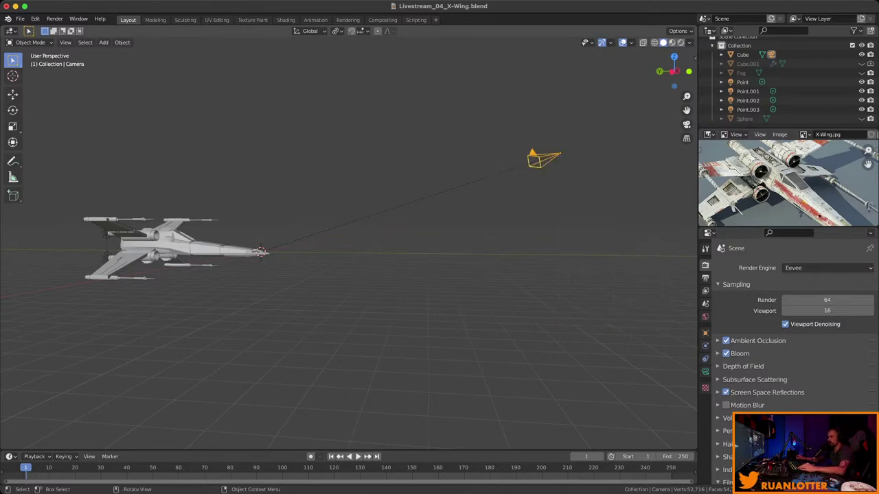
right_click(529, 159)
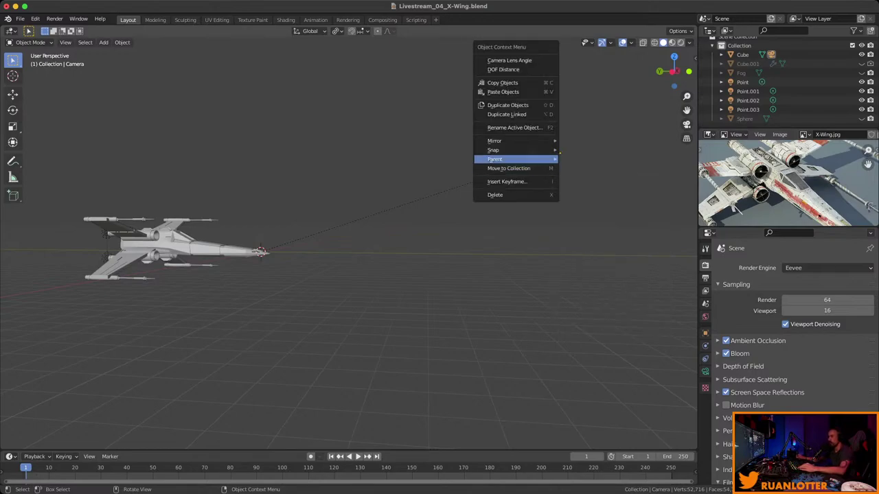
mouse_move(529, 159)
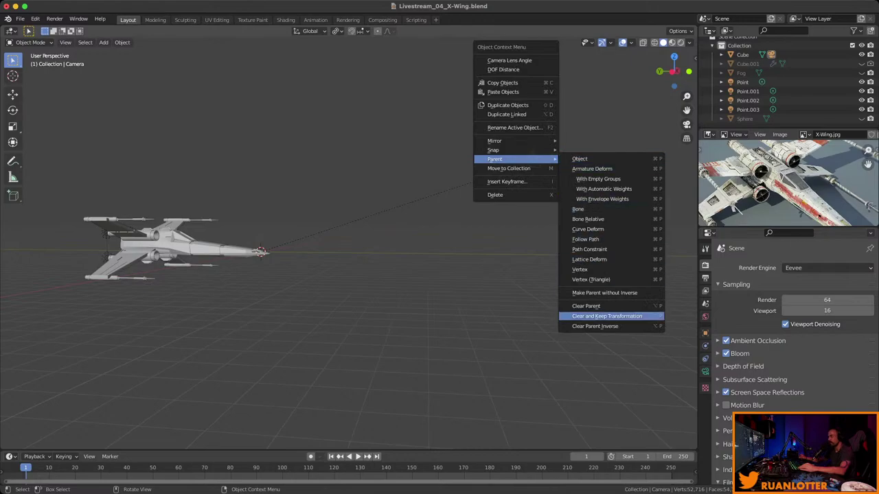
left_click(607, 315)
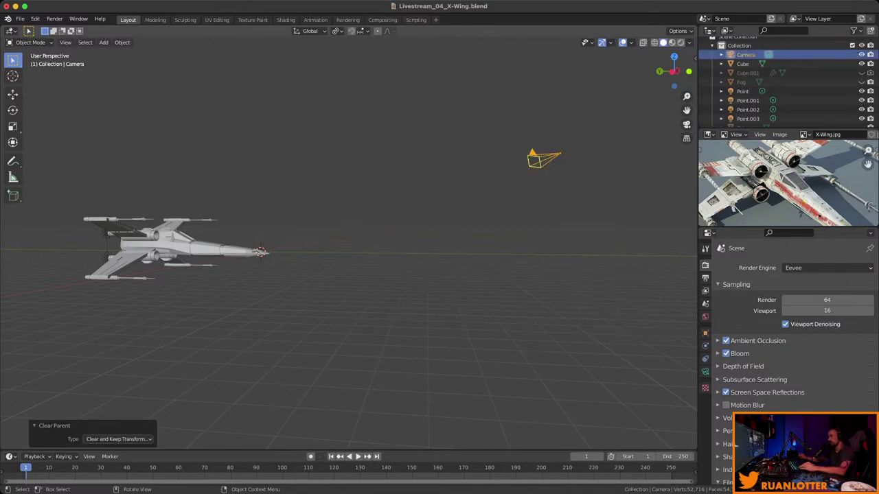
Look through the scene camera and reframe the X-Wing larger in the shot.
middle_click_drag(343, 274, 371, 261)
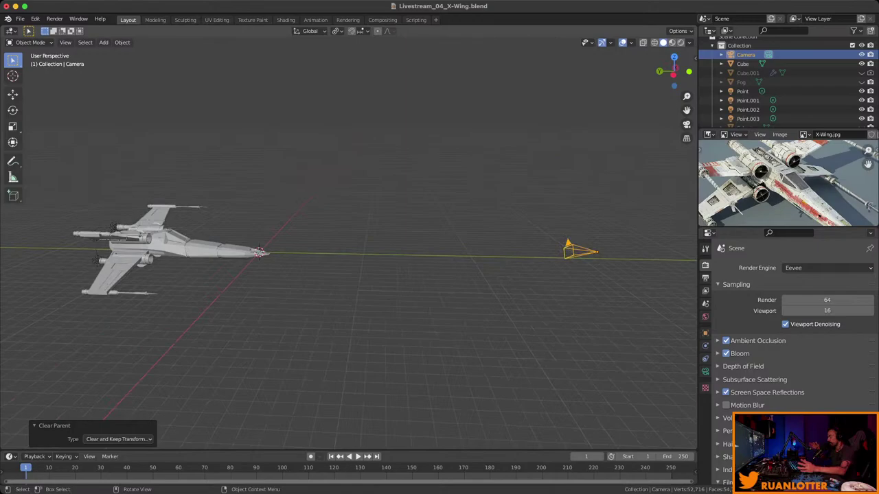
middle_click_drag(344, 275, 405, 262)
key("KP_0")
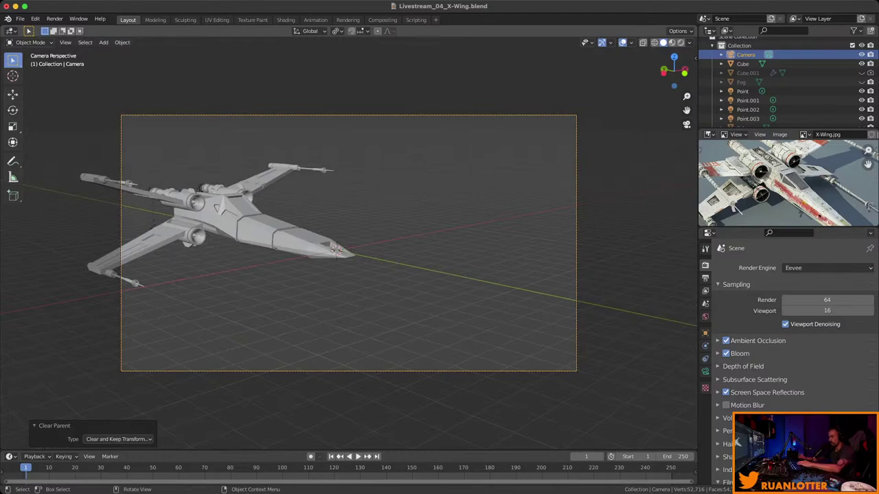
key("n")
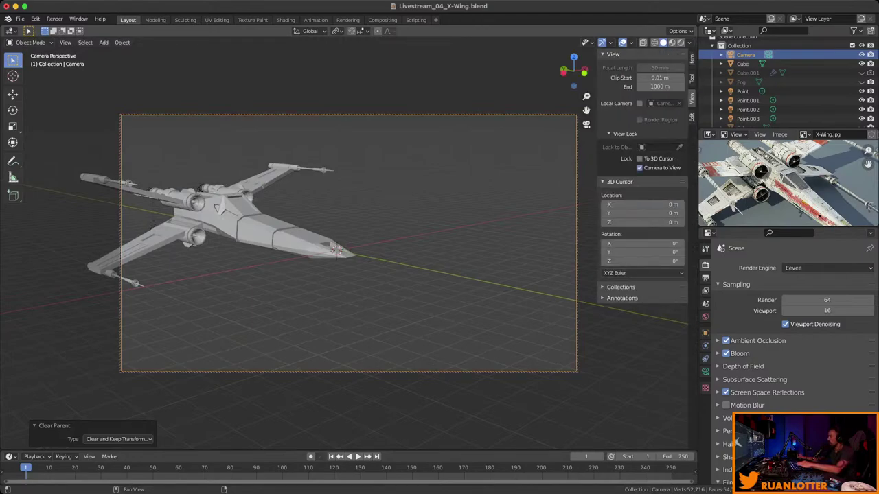
key("n")
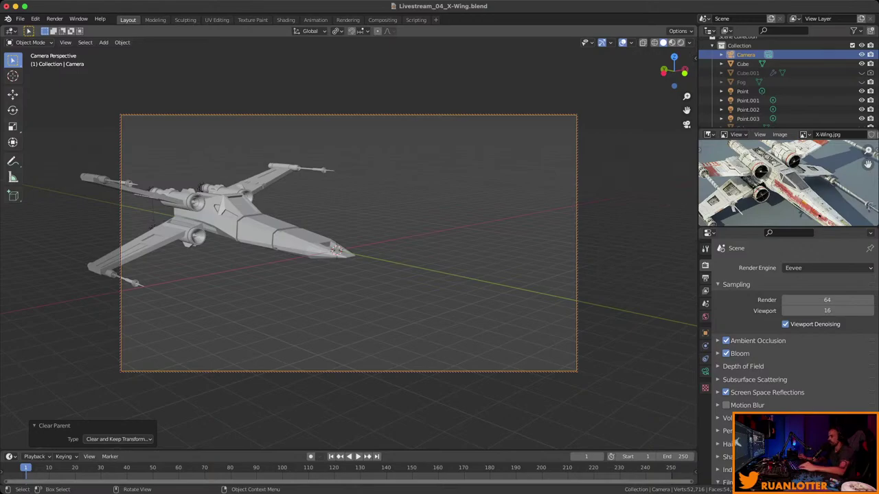
middle_click_drag(343, 274, 494, 268)
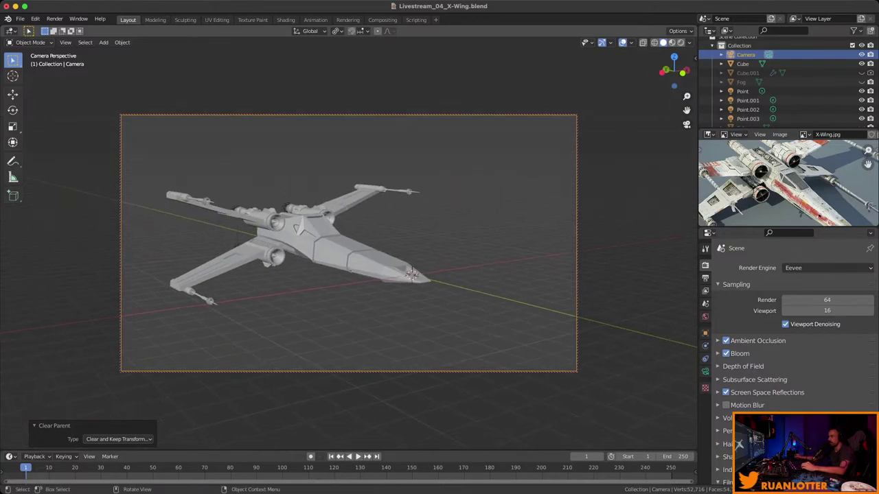
Switch to Rendered shading, save, unhide Fog, and run Render > Render Image.
left_click(680, 42)
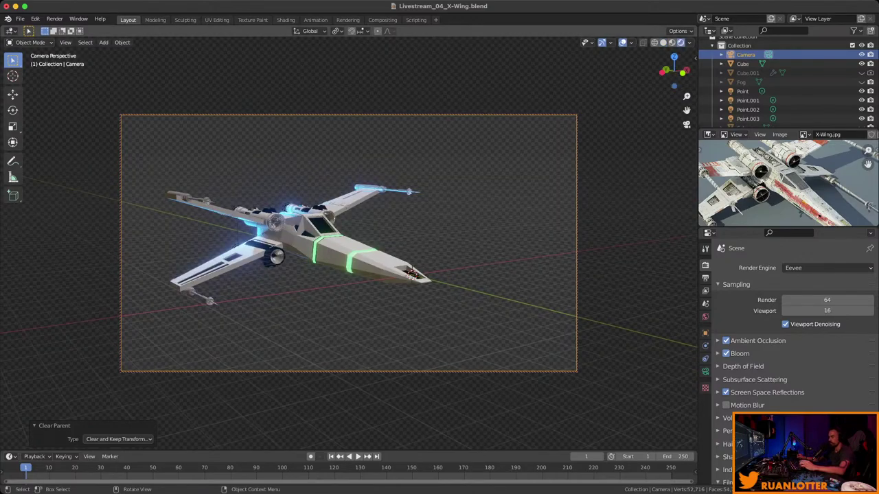
key("super+s")
left_click(862, 81)
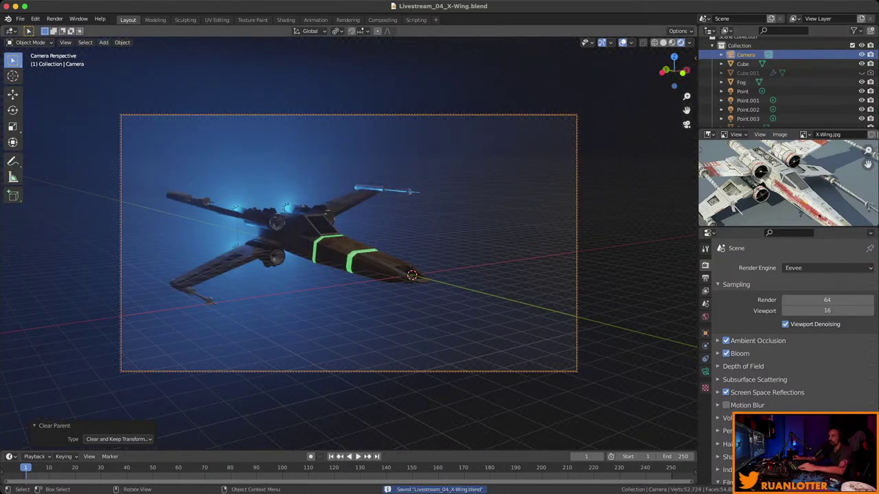
left_click(54, 19)
left_click(65, 28)
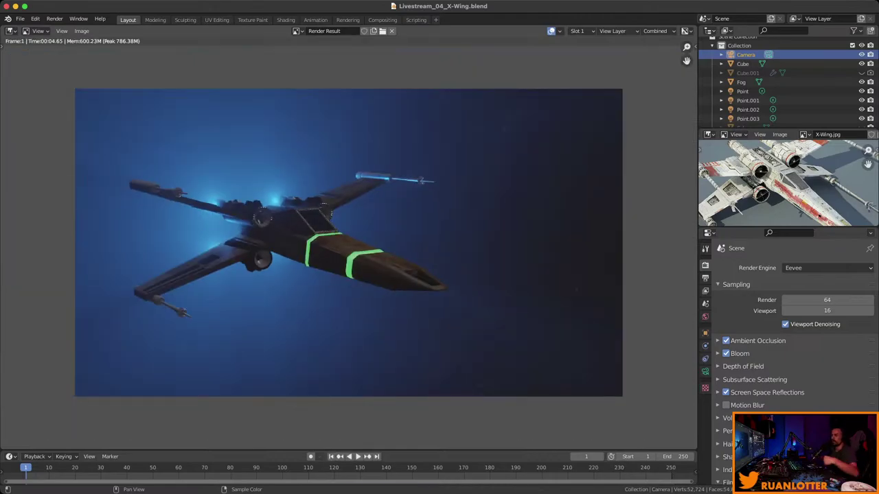
Zoom around the Render Result, then return to the 3D viewport and show the sidebar.
scroll(241, 251, "up", 4)
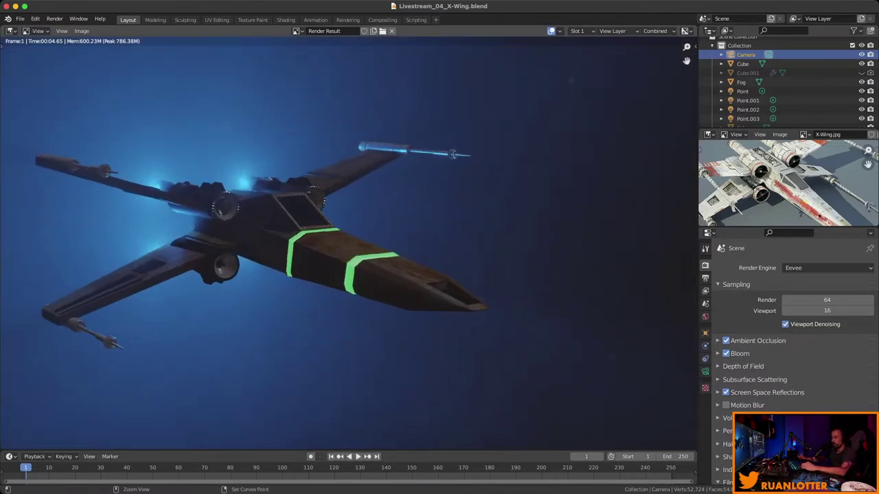
scroll(265, 271, "down", 2)
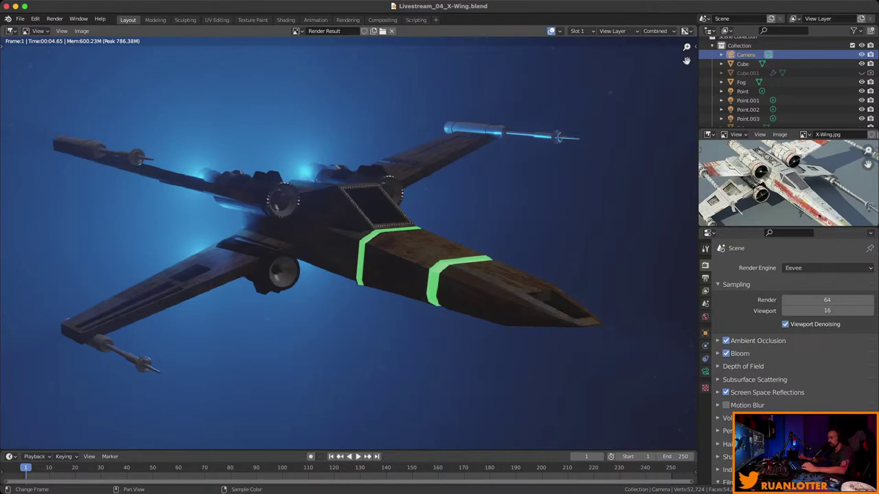
scroll(348, 242, "down", 1)
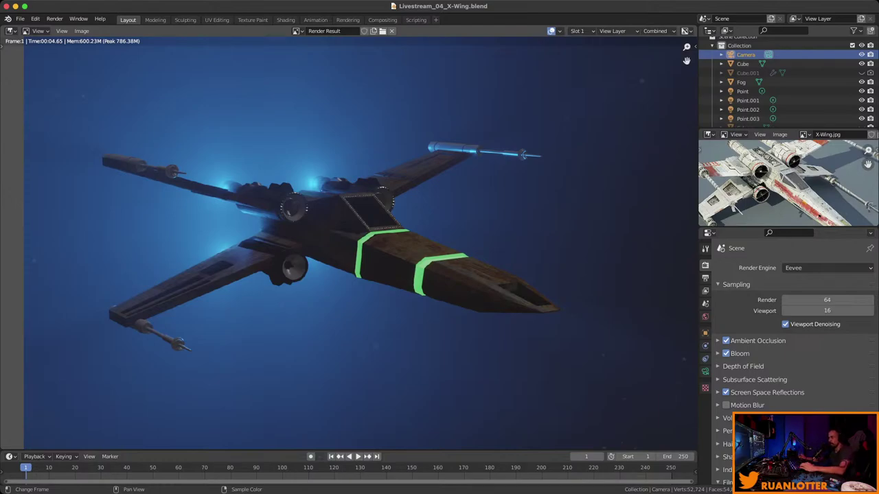
key("Escape")
middle_click_drag(349, 243, 440, 226, "shift")
key("n")
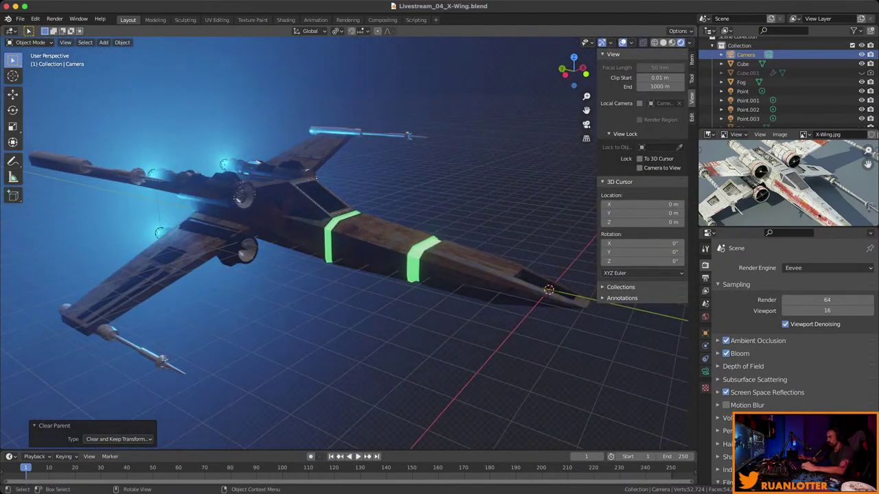
Enter Edit Mode on the X-Wing's Cube mesh with all geometry deselected.
left_click(741, 82)
key("Tab")
left_click(536, 172)
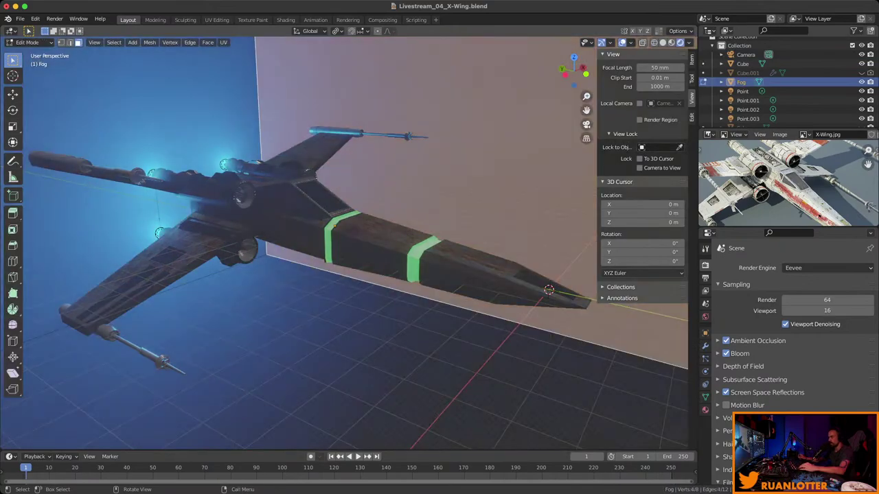
middle_click_drag(535, 172, 508, 175)
left_click(742, 64)
key("Tab")
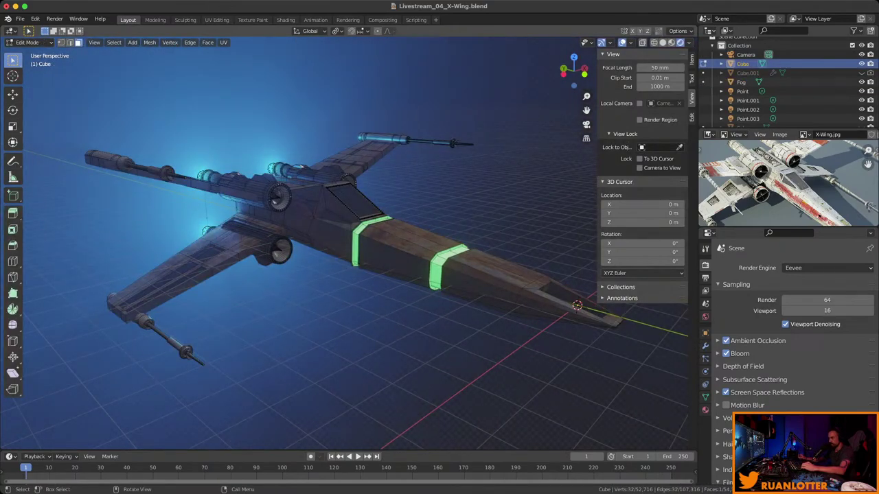
middle_click_drag(412, 241, 635, 224)
key("ctrl+l")
key("alt+a")
Select the GreenEmmision faces, assign them BlueEmmision, and return to Object Mode.
left_click(705, 410)
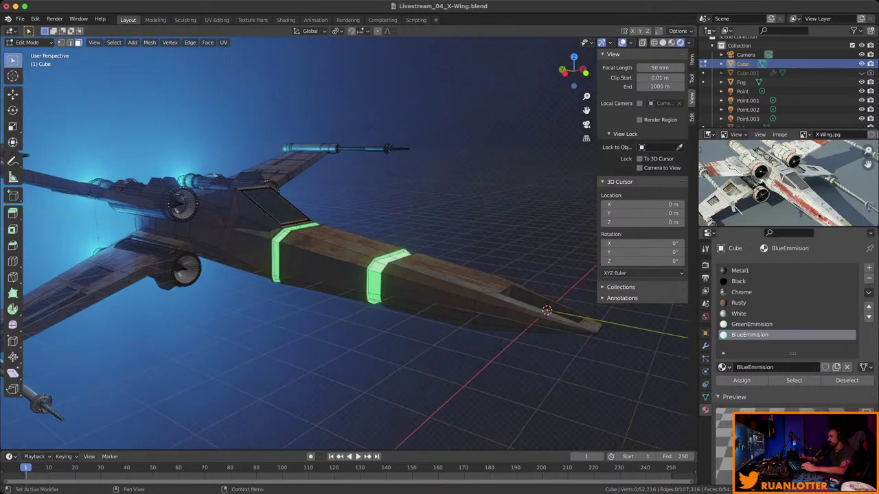
left_click(752, 324)
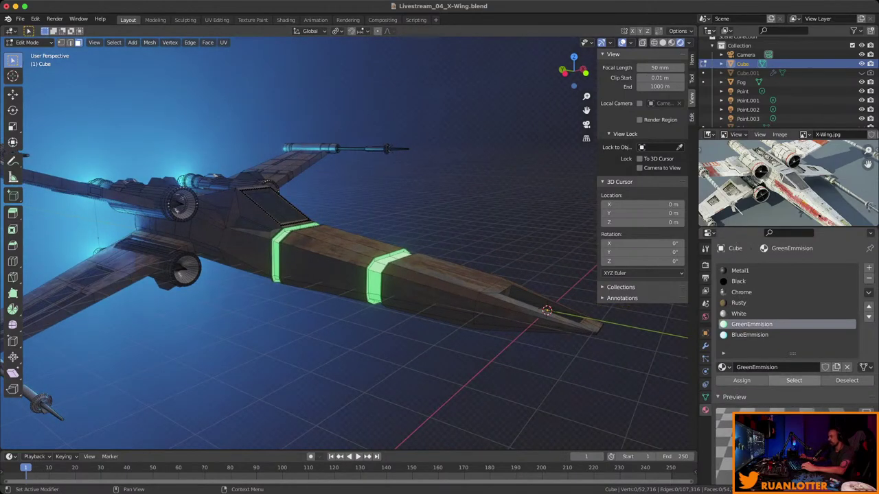
left_click(794, 380)
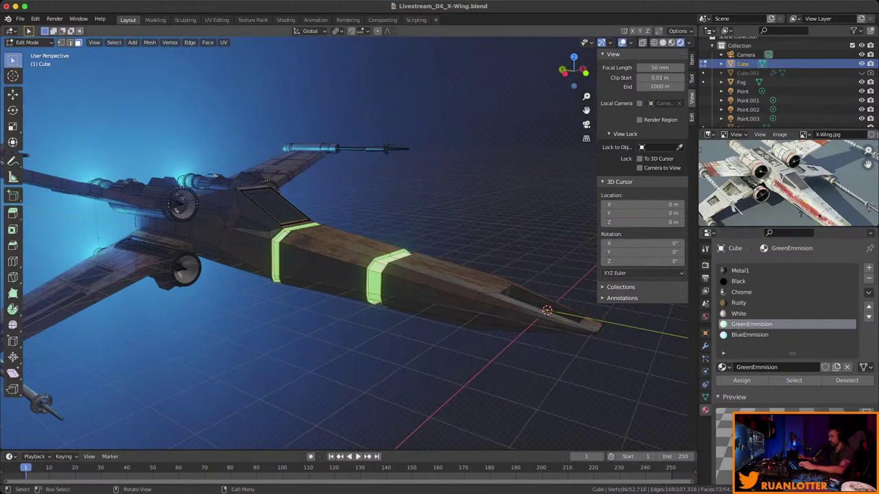
middle_click_drag(343, 240, 408, 254)
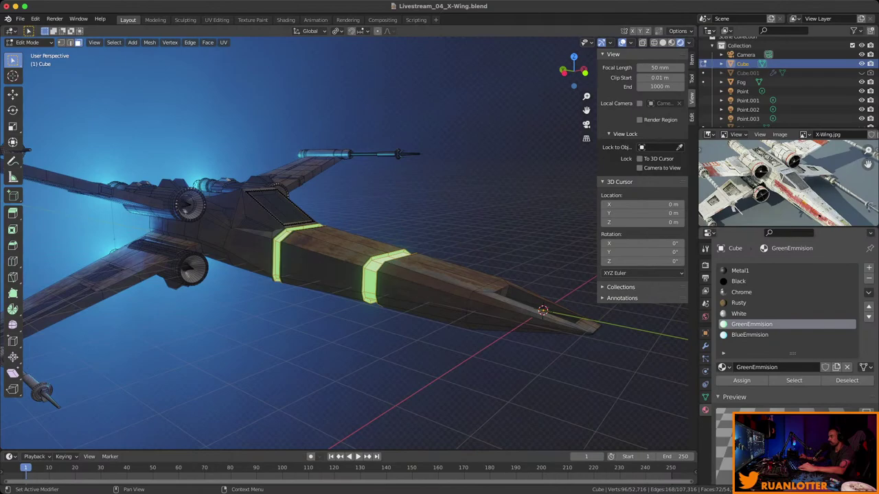
left_click(749, 335)
left_click(742, 381)
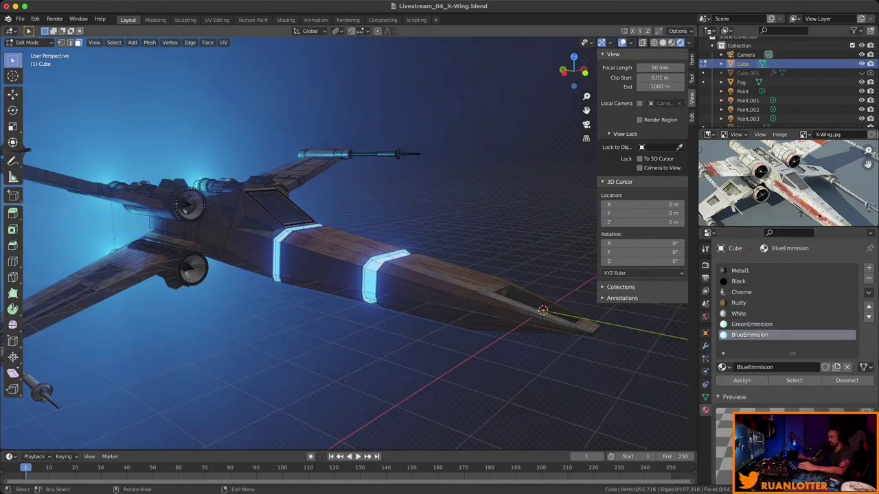
key("Tab")
scroll(344, 240, "down", 3)
middle_click_drag(344, 241, 585, 139)
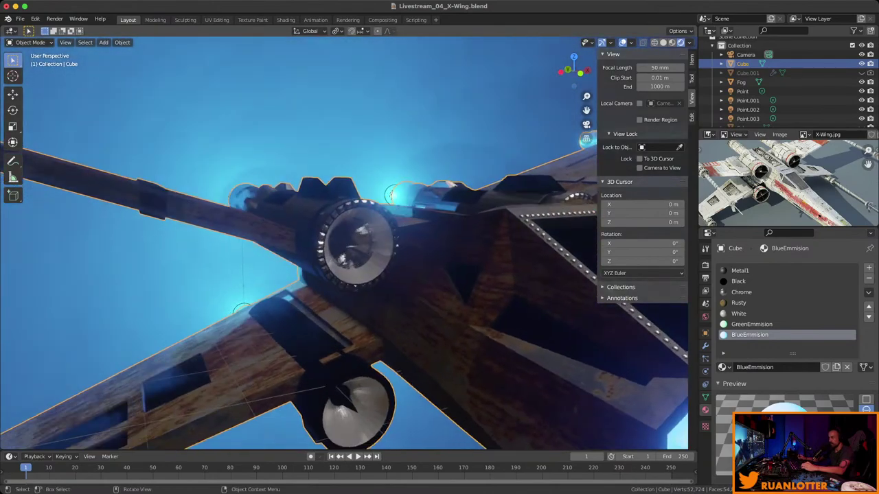
Select the X-Wing's Cube mesh, frame it in view, and enter Edit Mode.
left_click(741, 82)
key("KP_Decimal")
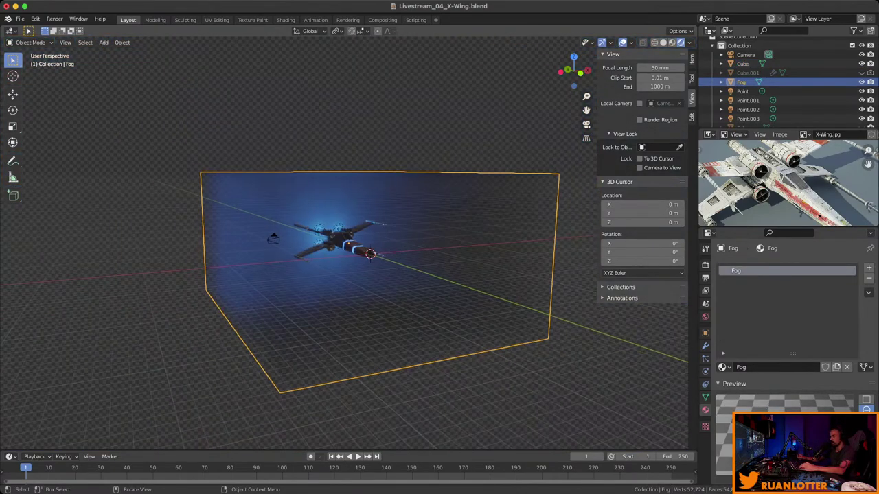
left_click(742, 64)
key("KP_Decimal")
key("Tab")
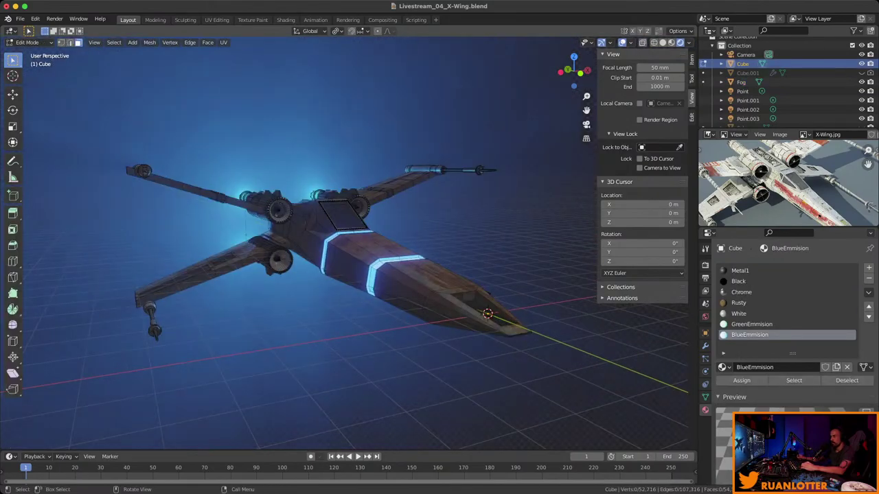
Select an engine face and grow it to the linked engine cone with Ctrl+L.
left_click(741, 291)
left_click(76, 147)
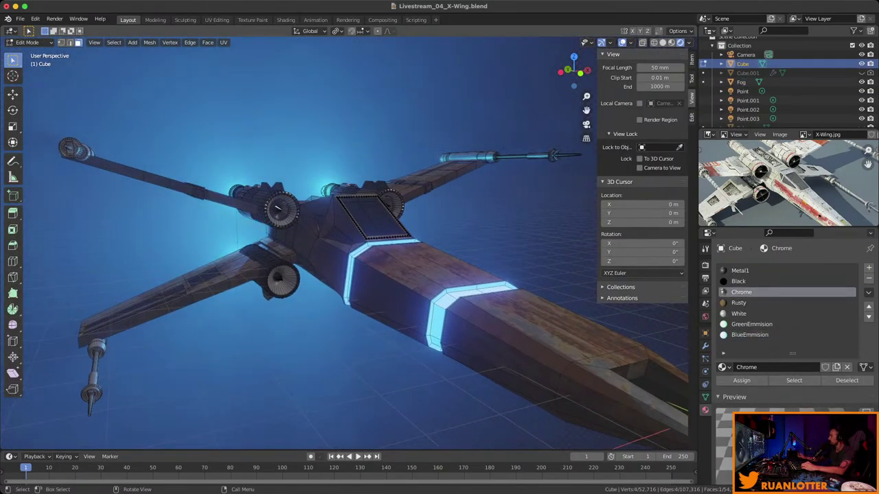
key("KP_Decimal")
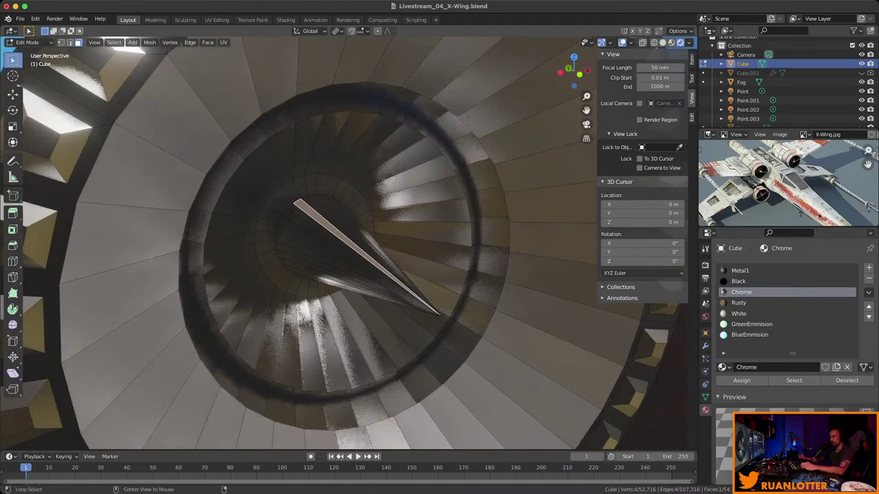
key("ctrl+l")
scroll(298, 244, "down", 5)
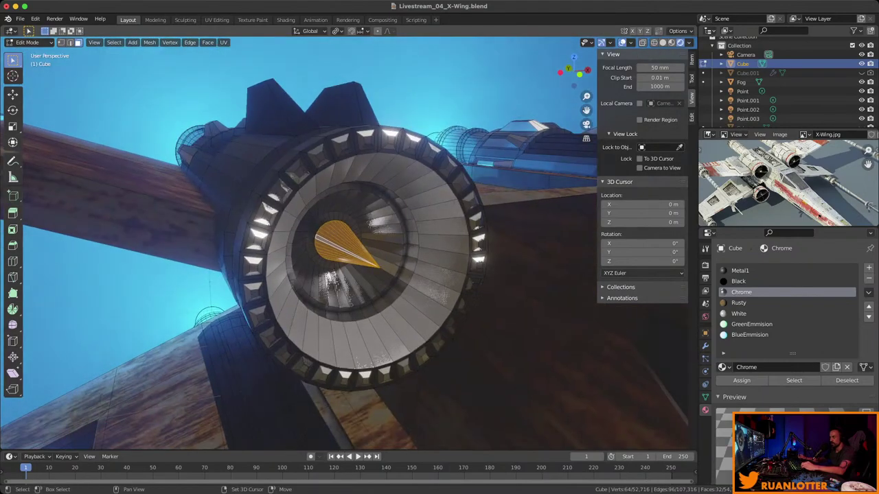
middle_click_drag(343, 247, 507, 415)
From beneath the fuselage, grow the selection to cover the engine faces.
key("alt")
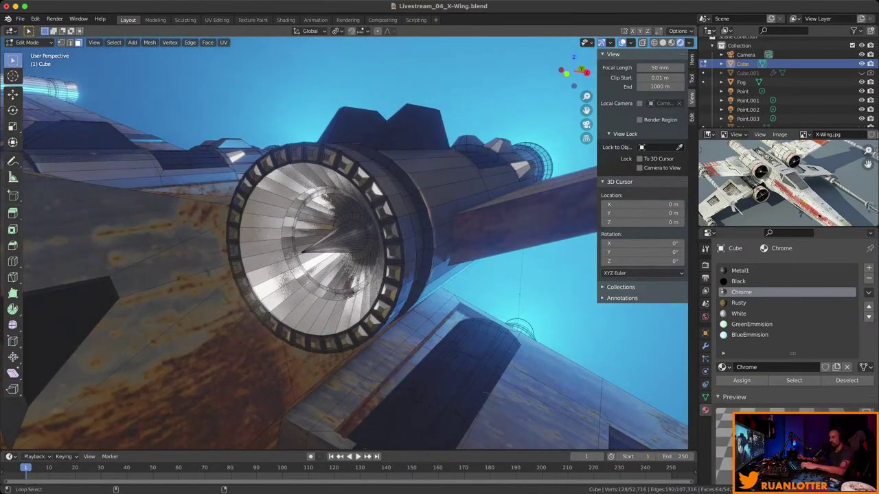
middle_click_drag(507, 415, 567, 326)
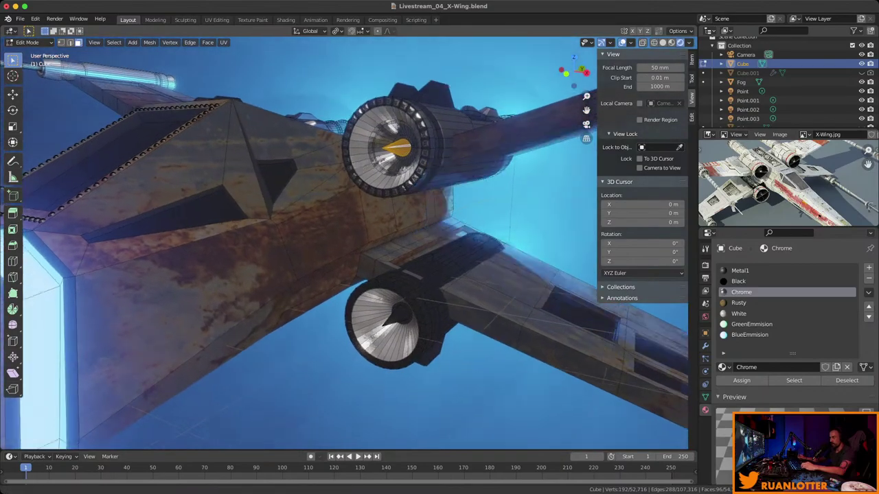
scroll(343, 309, "up", 4)
key("alt")
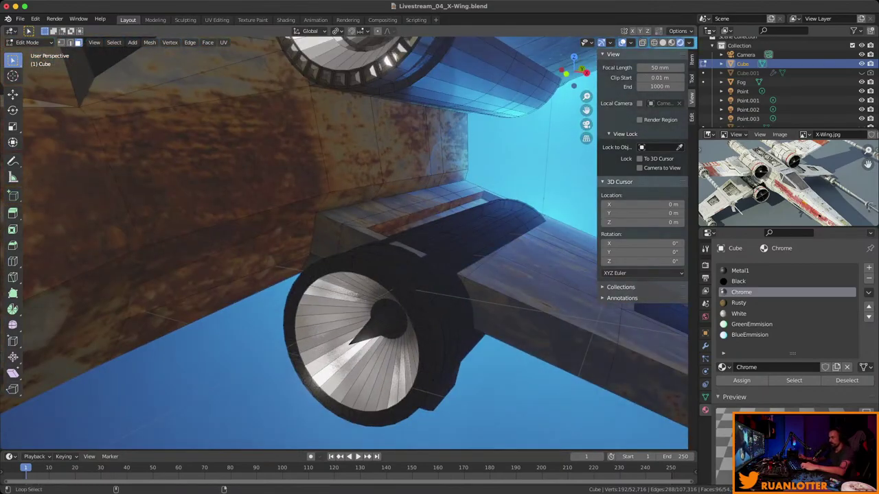
middle_click_drag(567, 326, 532, 412)
key("ctrl")
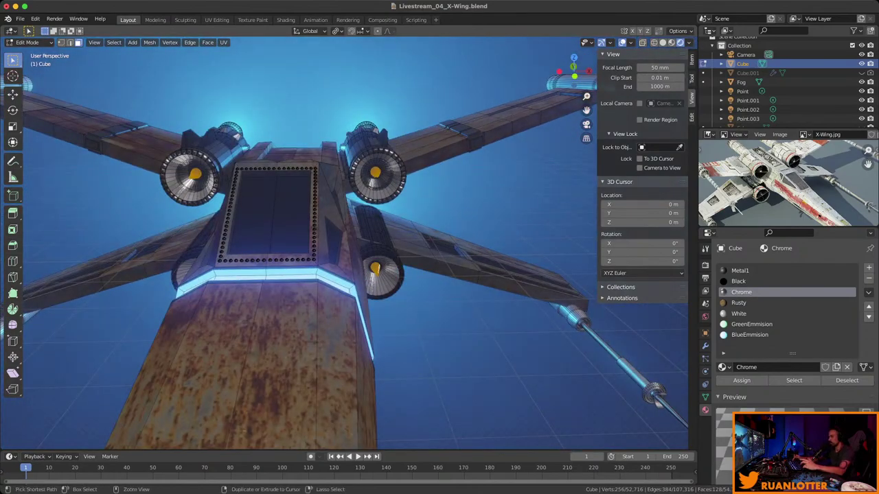
key("ctrl+KP_Add")
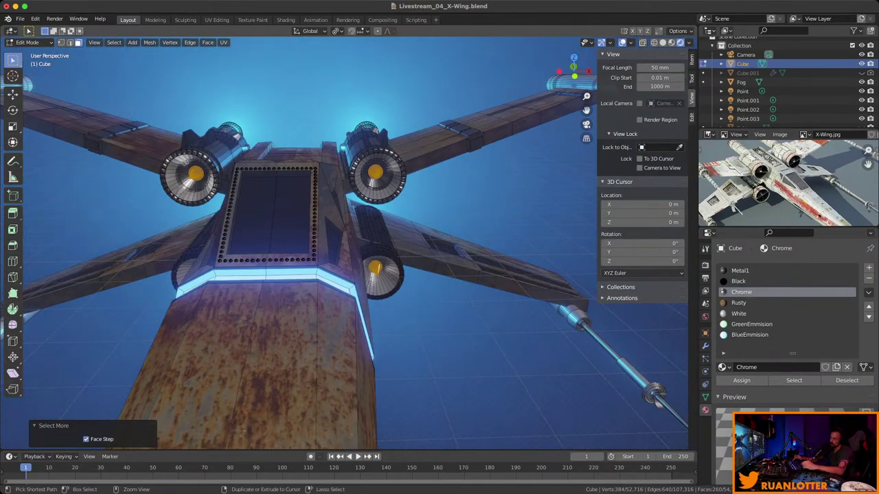
key("ctrl+KP_Add")
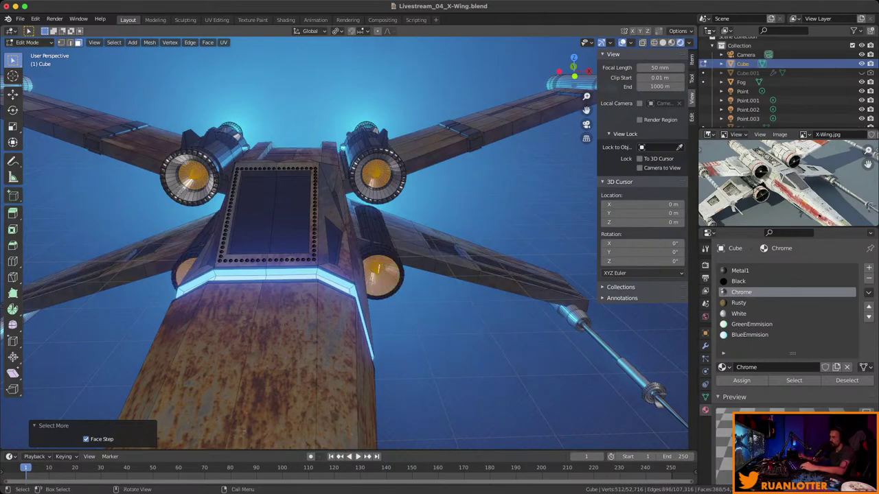
mouse_move(344, 241)
middle_mouse_down()
mouse_move(302, 227)
mouse_move(345, 240)
middle_mouse_up()
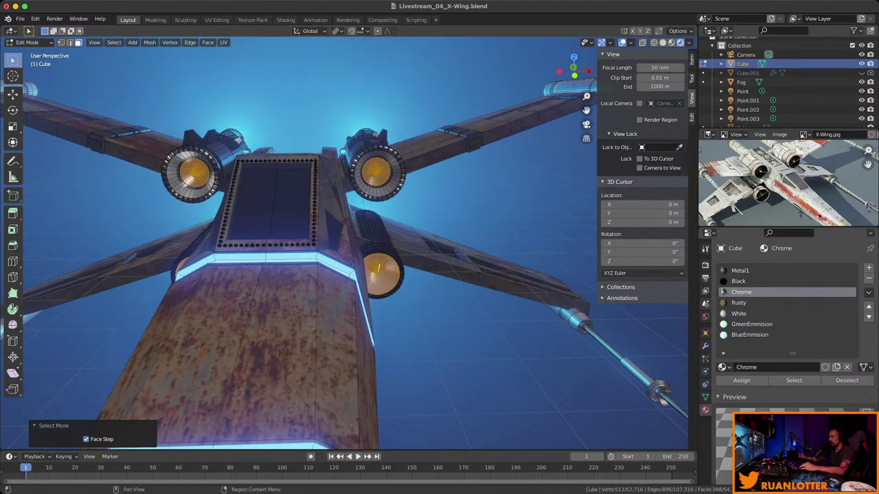
Assign BlueEmmision to the selected engine faces, return to Object Mode, and check the glow.
left_click(749, 334)
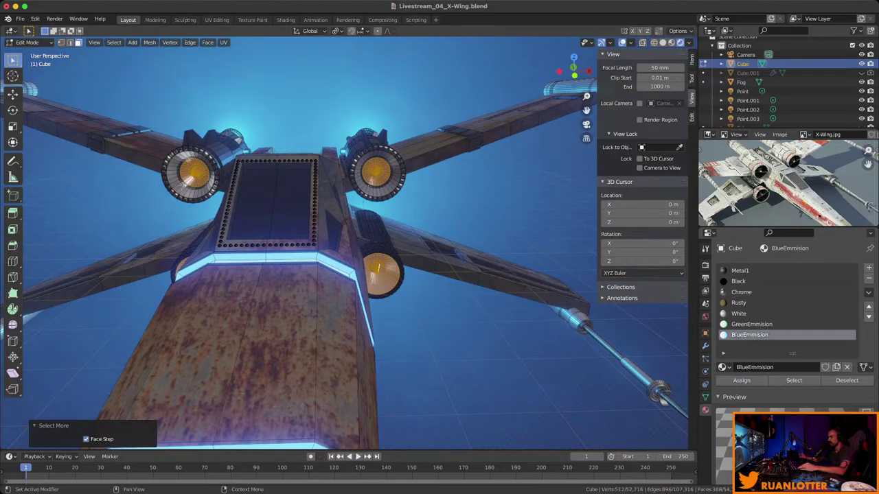
left_click(742, 380)
key("Tab")
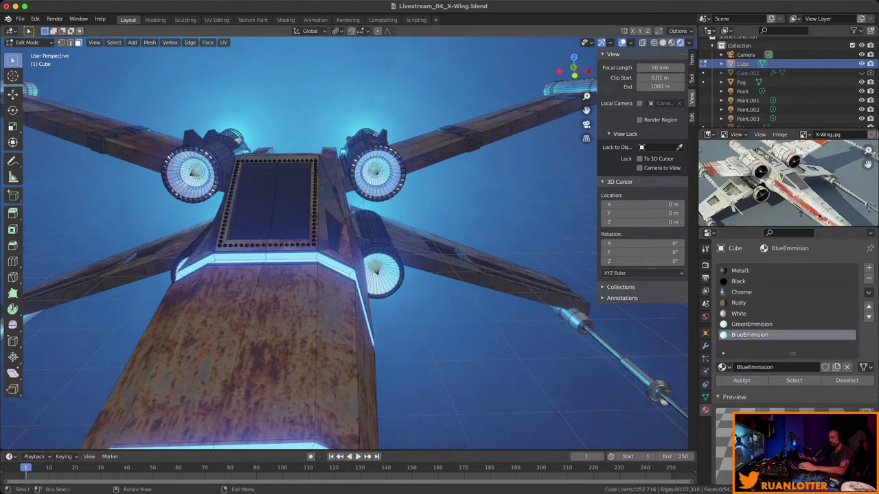
middle_click_drag(344, 241, 343, 206)
middle_click_drag(343, 206, 384, 219)
middle_click_drag(343, 240, 357, 199)
scroll(344, 240, "down", 2)
scroll(343, 240, "up", 2)
scroll(343, 240, "up", 2)
Re-enter Edit Mode to inspect the engines from below, then return to Object Mode.
key("Tab")
middle_click_drag(343, 240, 361, 199)
scroll(343, 241, "up", 5)
middle_click_drag(343, 240, 429, 193)
key("Tab")
mouse_move(343, 240)
middle_mouse_down()
mouse_move(398, 220)
mouse_move(425, 186)
mouse_move(392, 219)
mouse_move(357, 230)
middle_mouse_up()
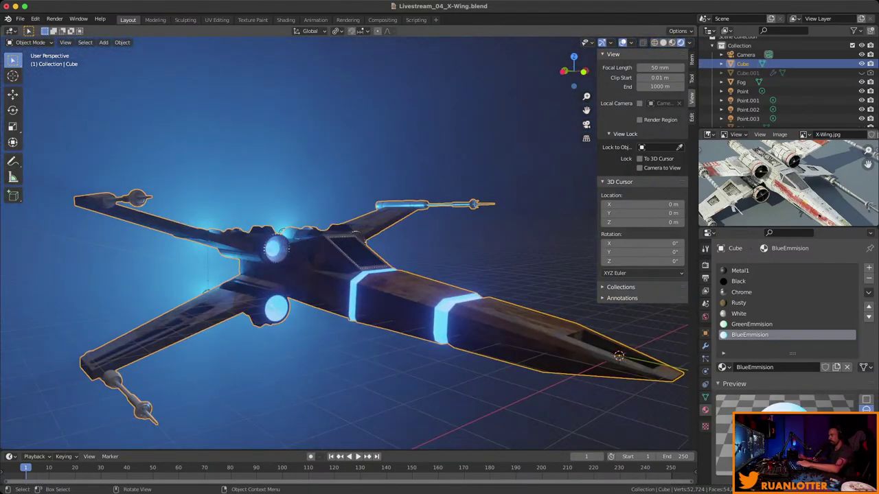
Use Camera to View to reframe the scene camera on an angled view of the X-Wing.
key("n")
key("KP_0")
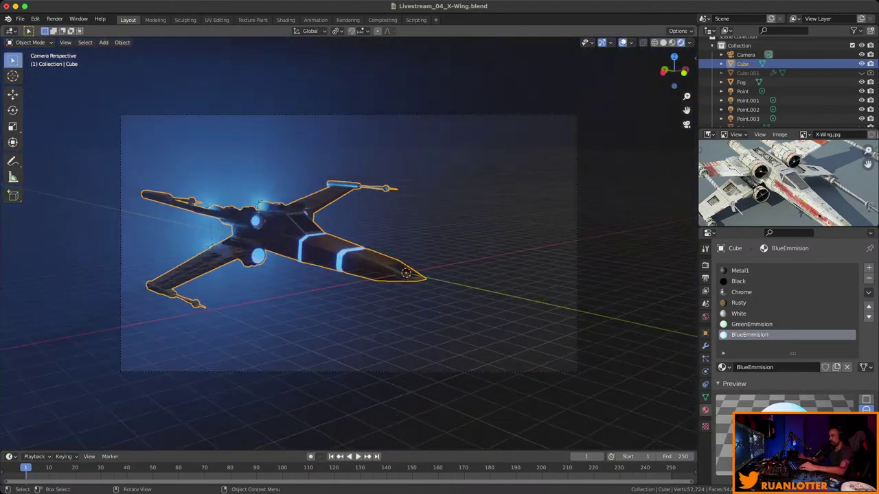
key("n")
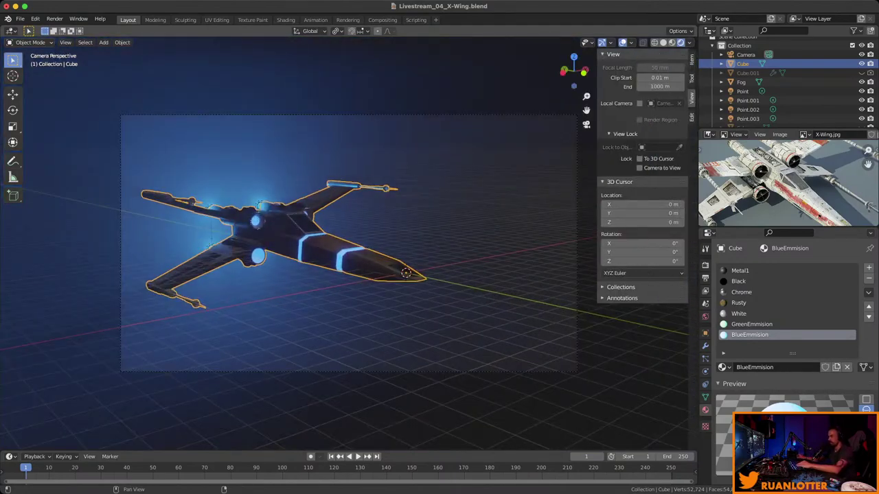
left_click(639, 167)
middle_click_drag(412, 275, 469, 321)
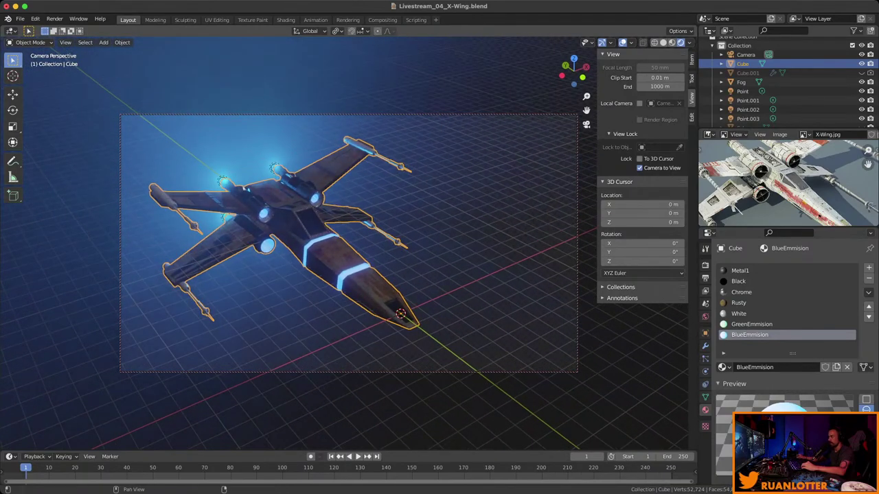
left_click(639, 167)
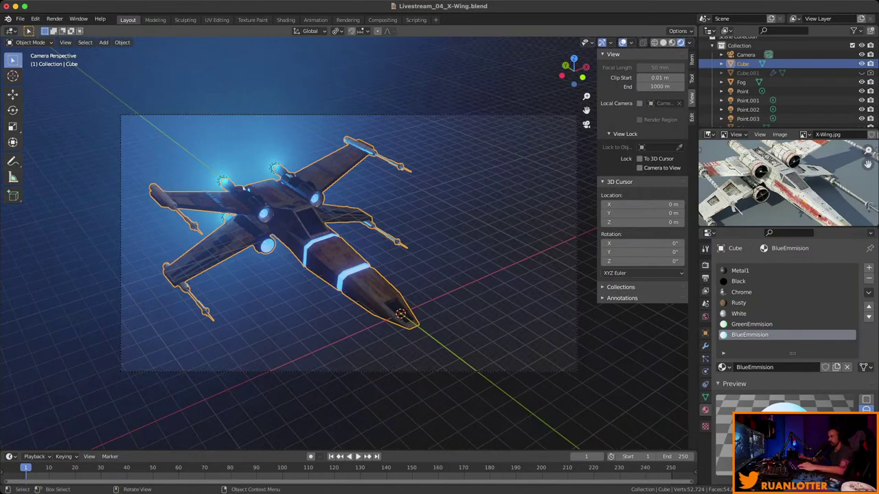
key("n")
Save the file, review the world settings and the Fog and Sphere objects, then save again.
scroll(349, 244, "up", 2)
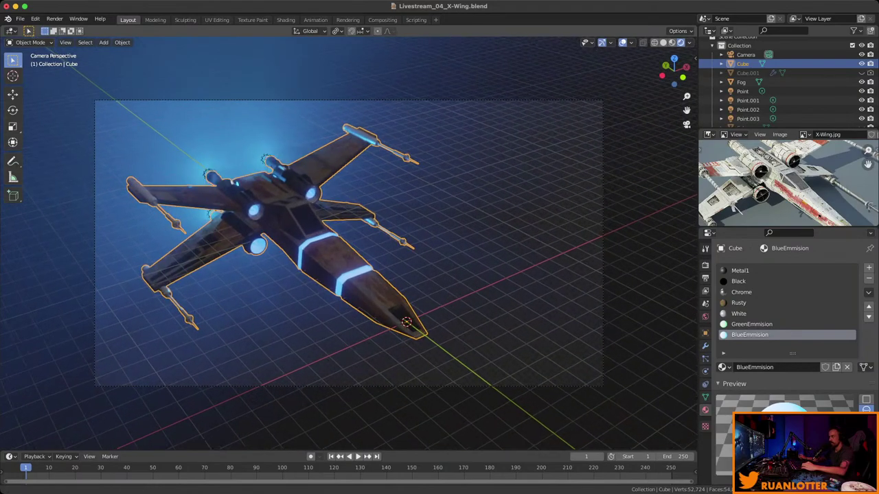
scroll(349, 244, "up", 1)
key("ctrl+s")
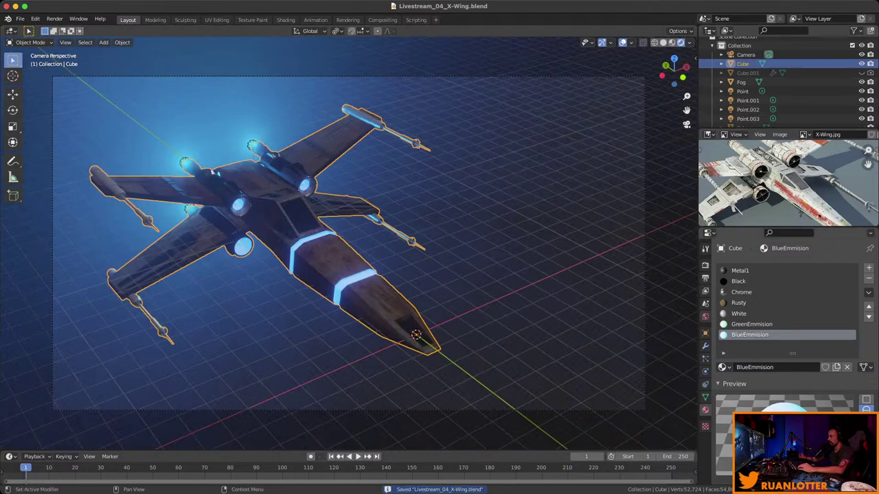
left_click(705, 317)
left_click(741, 82)
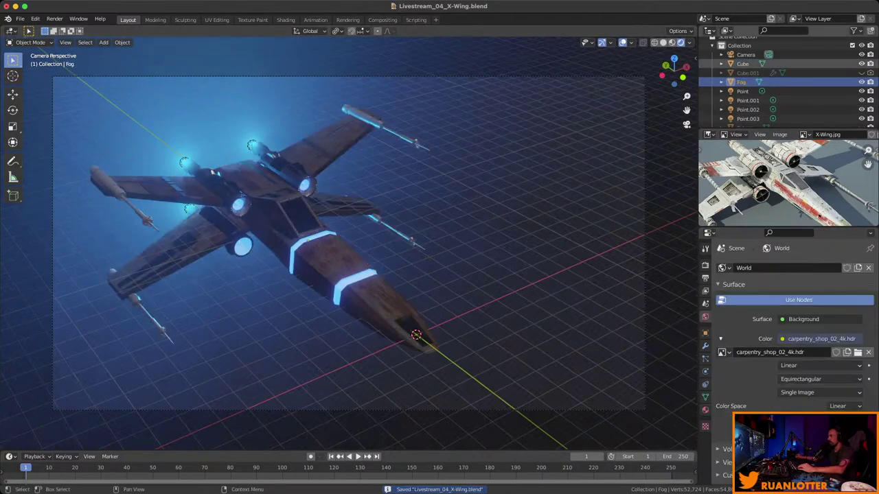
key("Down")
key("Down")
key("Down")
key("Down")
key("Down")
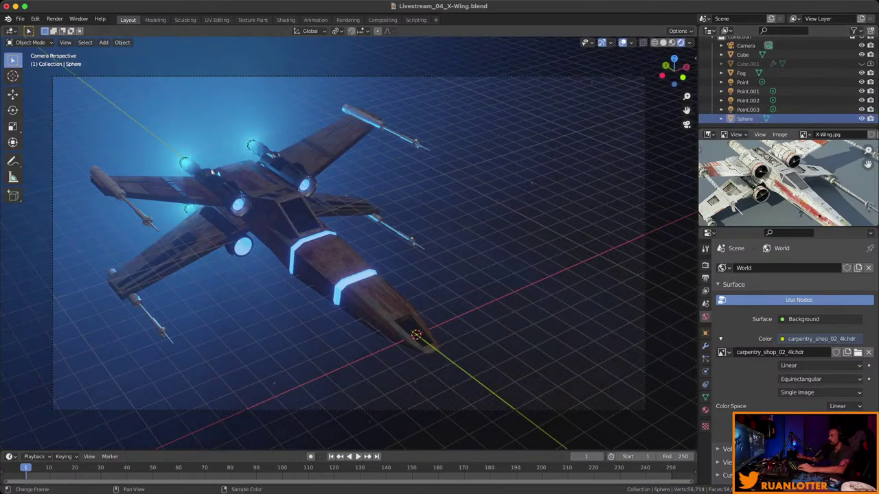
left_click(741, 73)
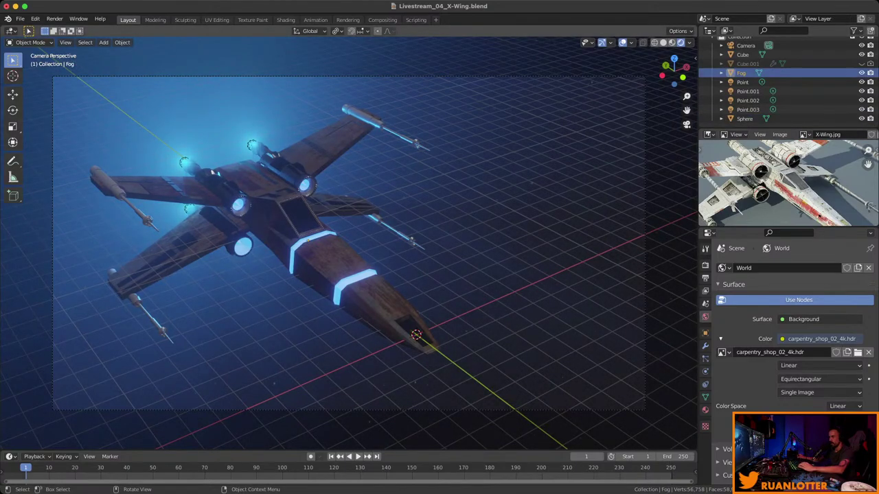
key("super+s")
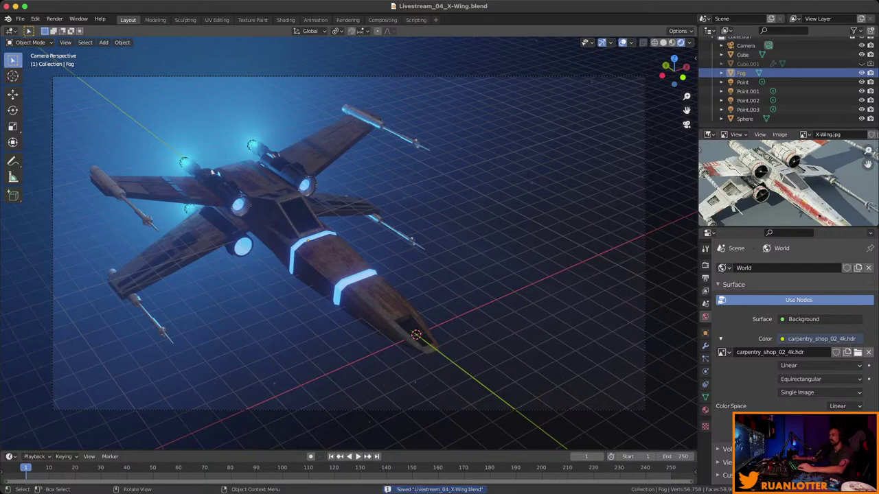
left_click(54, 18)
left_click(69, 30)
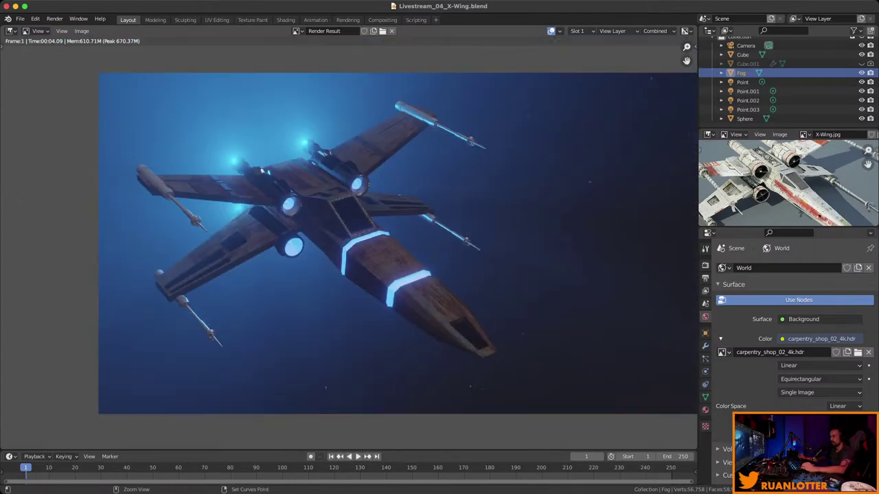
middle_click_drag(396, 244, 351, 239, "ctrl")
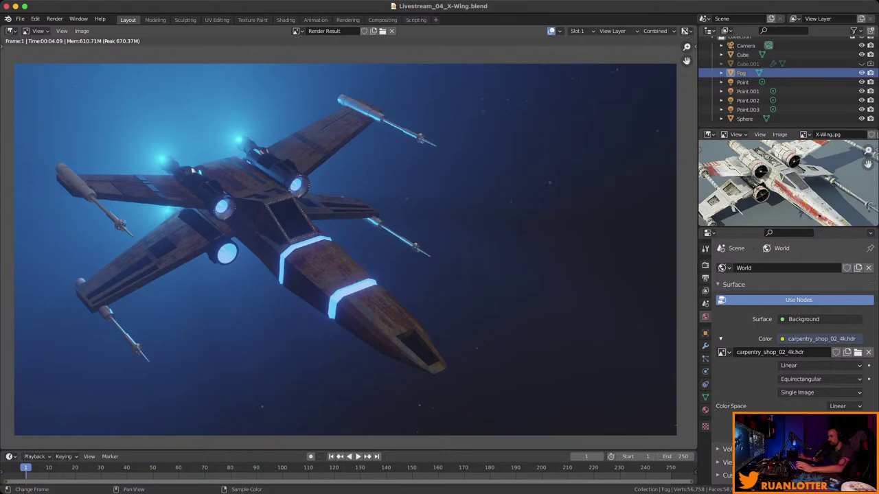
key("Escape")
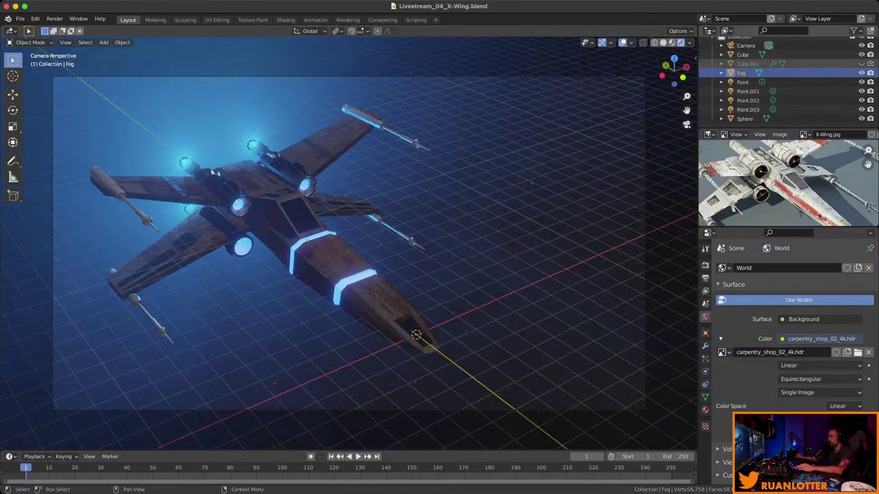
Select the Sphere, save, and open it in UV Editing with all faces selected.
left_click(744, 119)
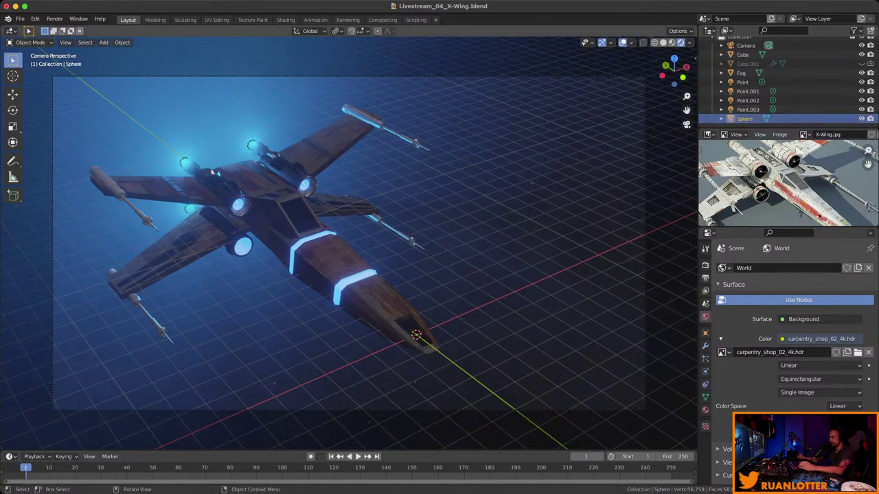
key("super+s")
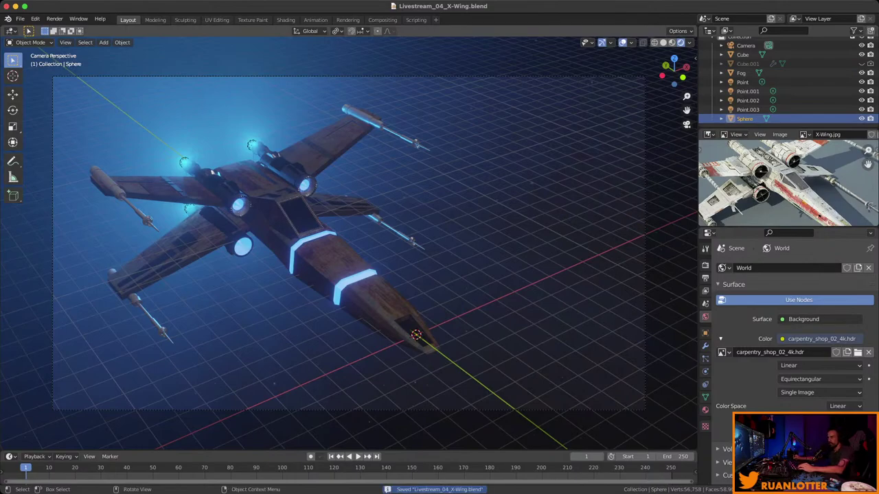
left_click(216, 19)
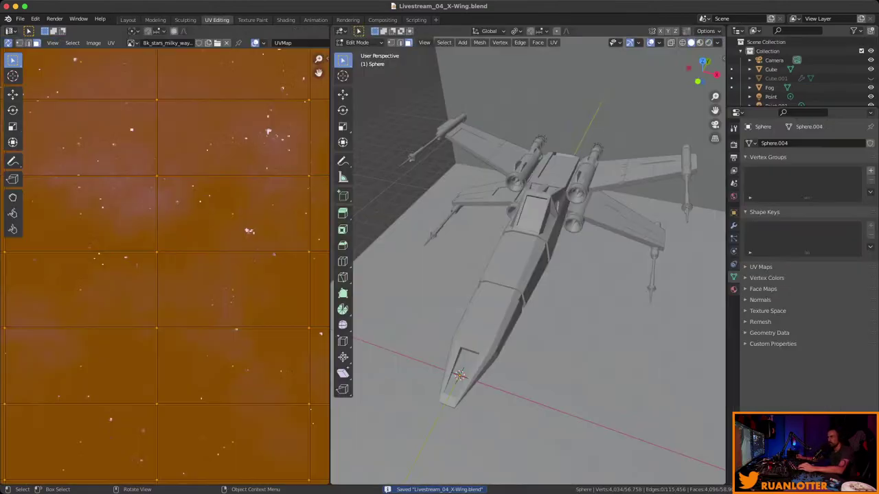
scroll(529, 261, "up", 5)
scroll(556, 261, "down", 5)
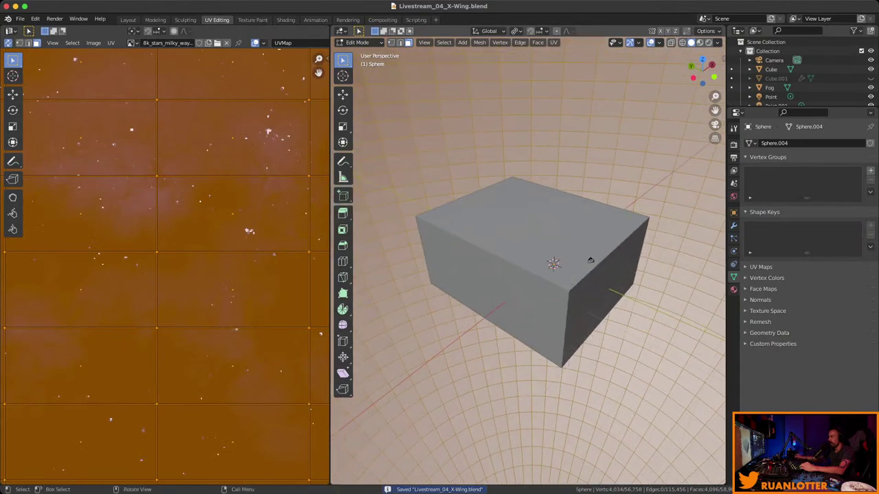
key("z")
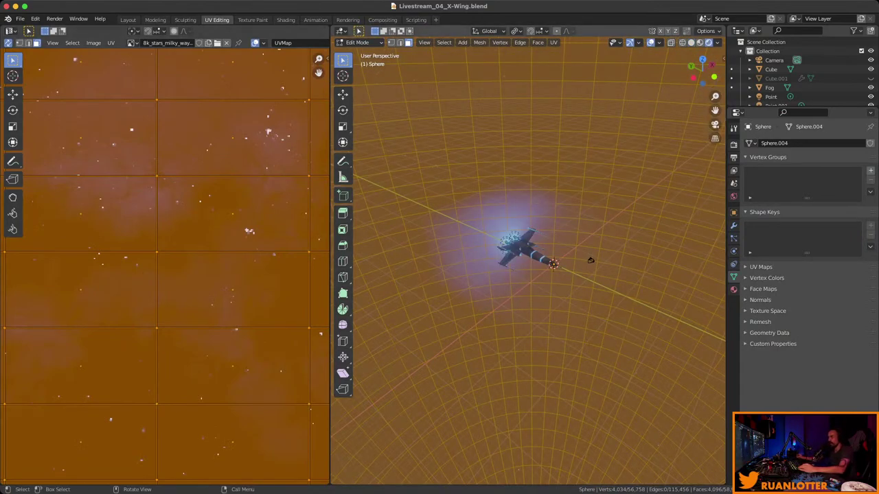
key("h")
scroll(529, 261, "down", 5)
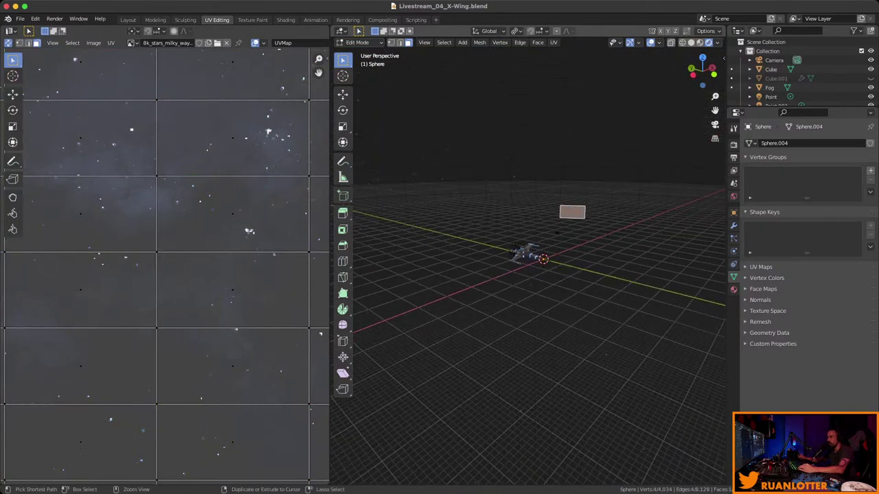
scroll(165, 268, "down", 5)
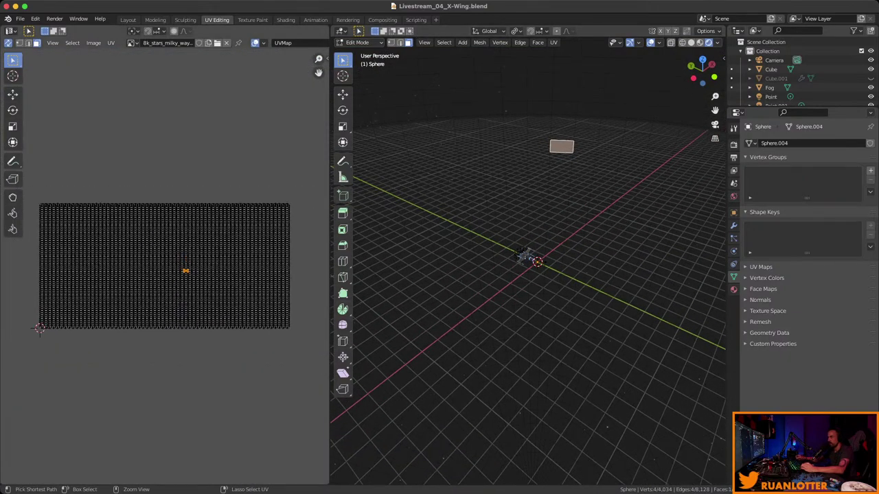
key("alt+h")
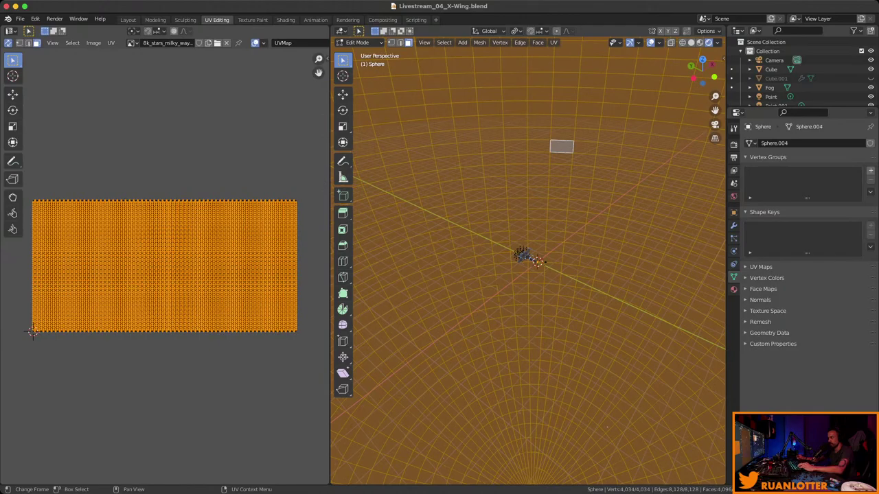
Scale the Sphere's UVs up about 2.2 times, then go back to the Layout workspace.
key("s")
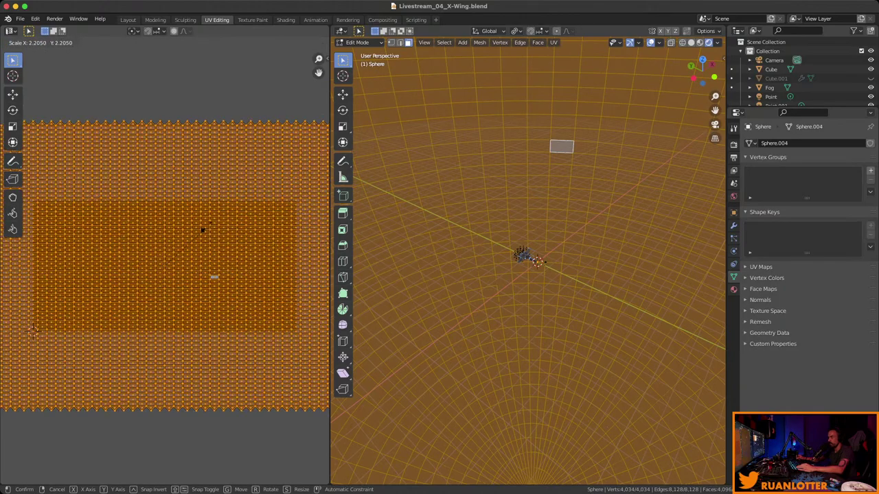
left_click(230, 184)
key("ctrl+i")
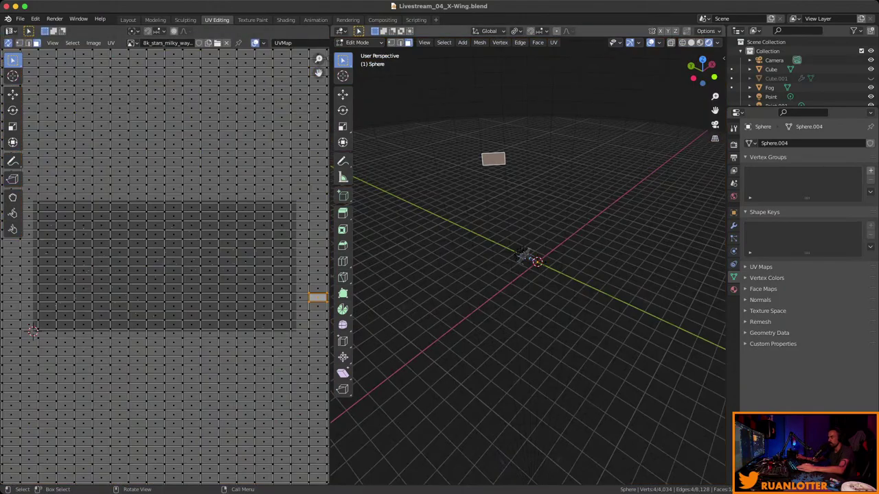
middle_click_drag(536, 309, 566, 310)
left_click(128, 20)
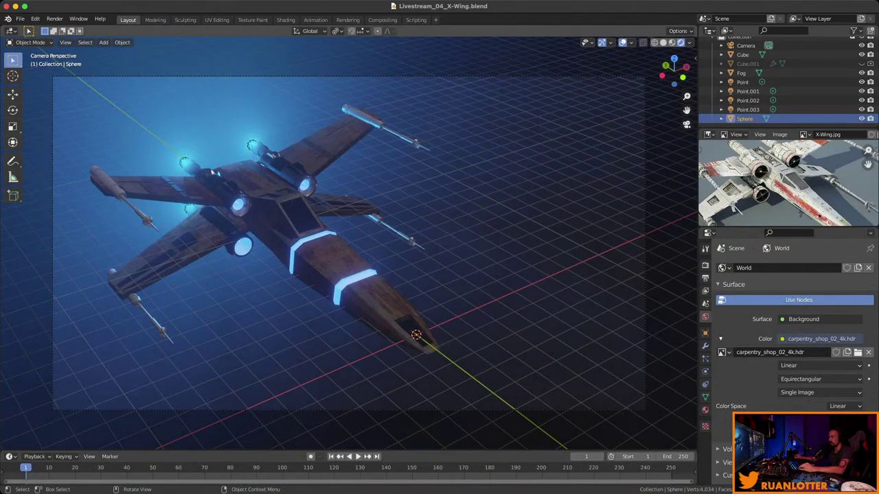
Render a camera still with the finer starfield, inspect and fit it, then close it.
left_click(54, 19)
left_click(63, 28)
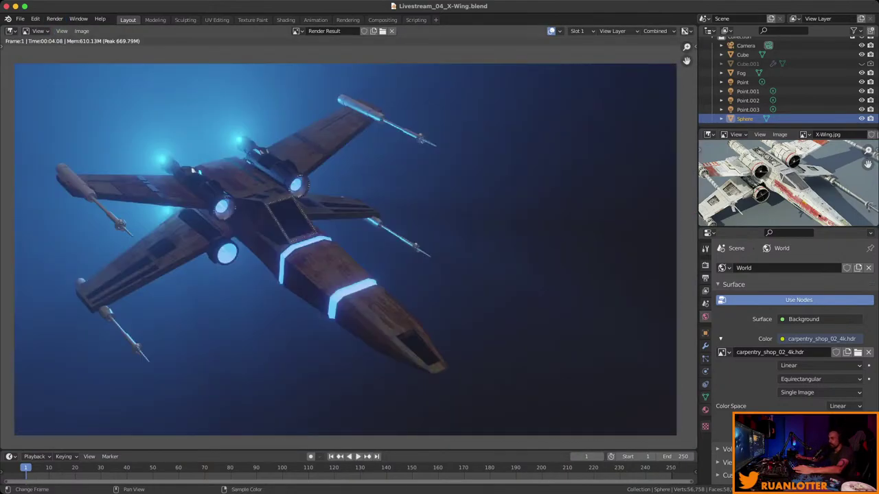
scroll(193, 171, "up", 8)
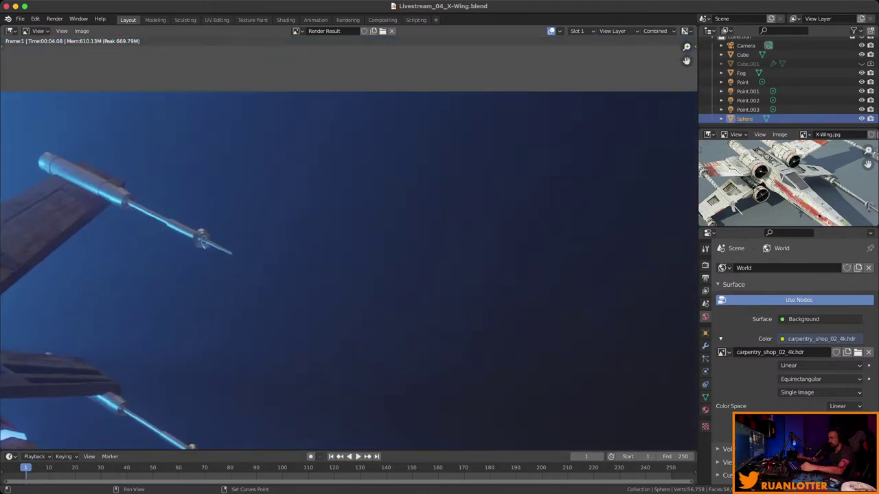
scroll(330, 240, "down", 10)
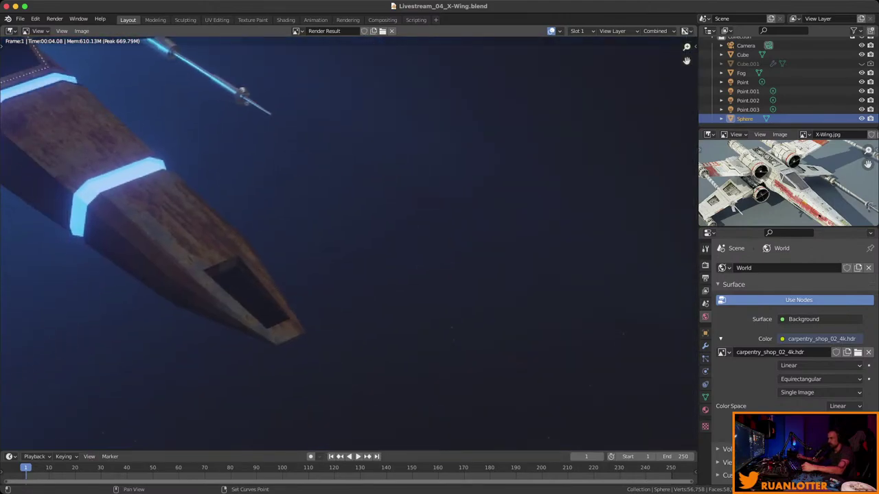
scroll(206, 171, "up", 2)
scroll(275, 206, "down", 2)
scroll(349, 227, "right", 10)
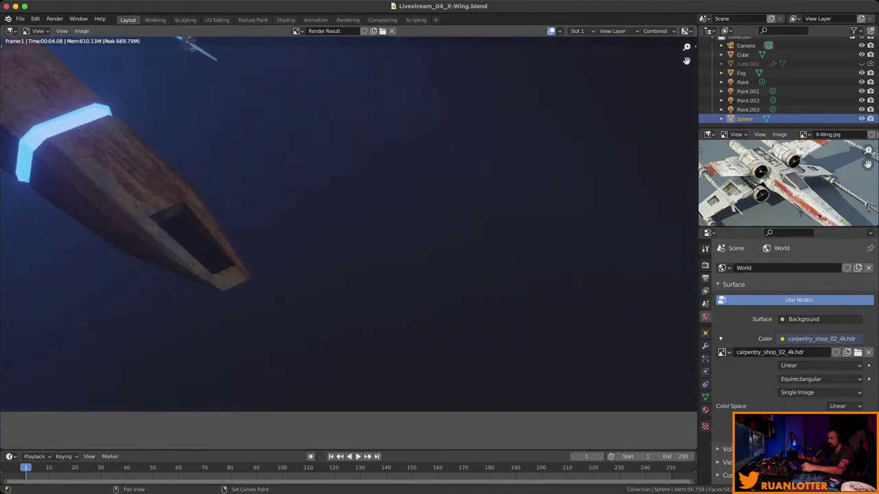
scroll(349, 227, "down", 3)
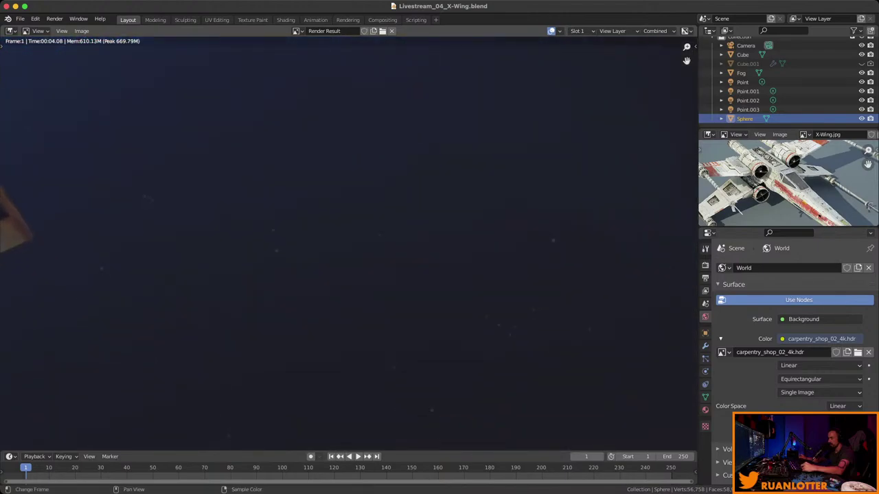
scroll(103, 48, "left", 10)
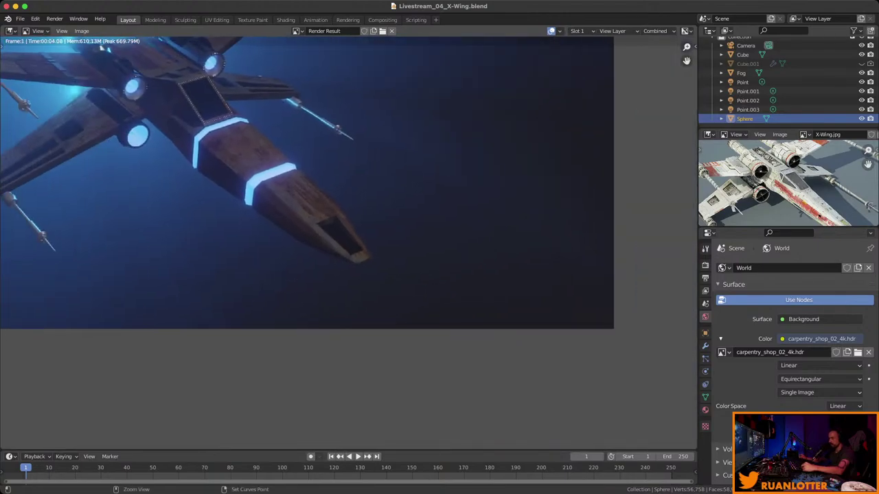
key("Home")
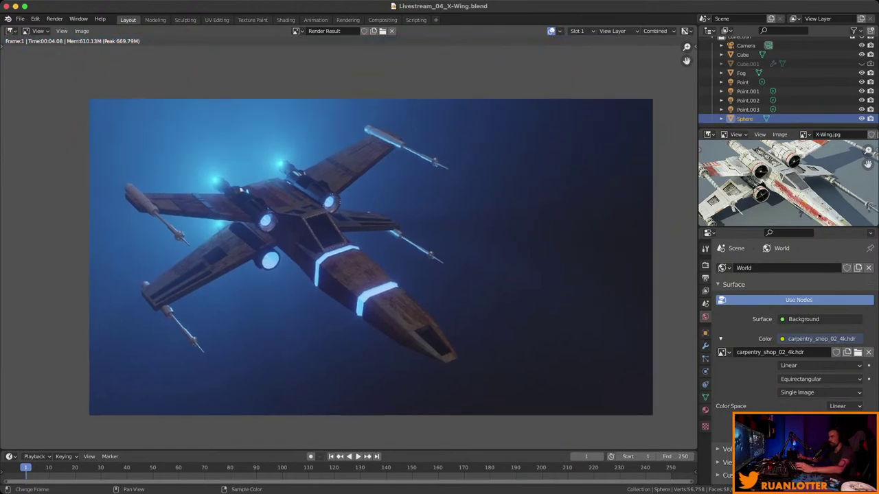
key("Escape")
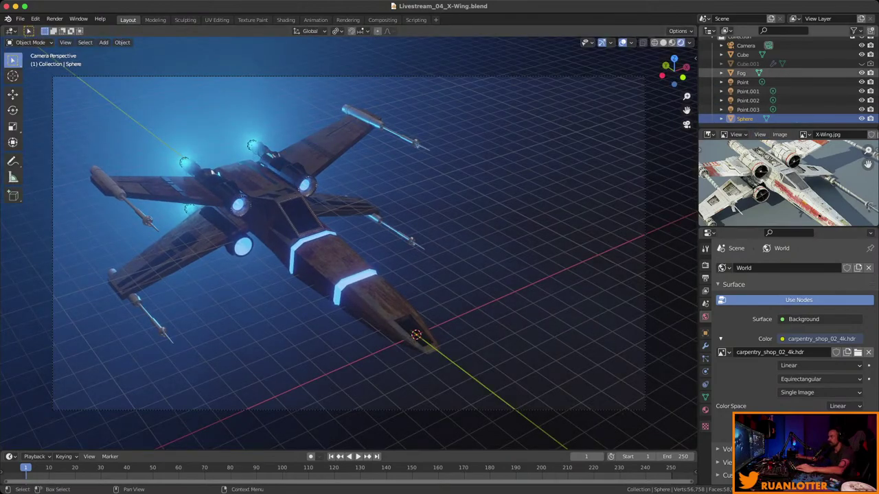
Halve the Fog material's Principled Volume Density from 0.050 to 0.025.
left_click(741, 73)
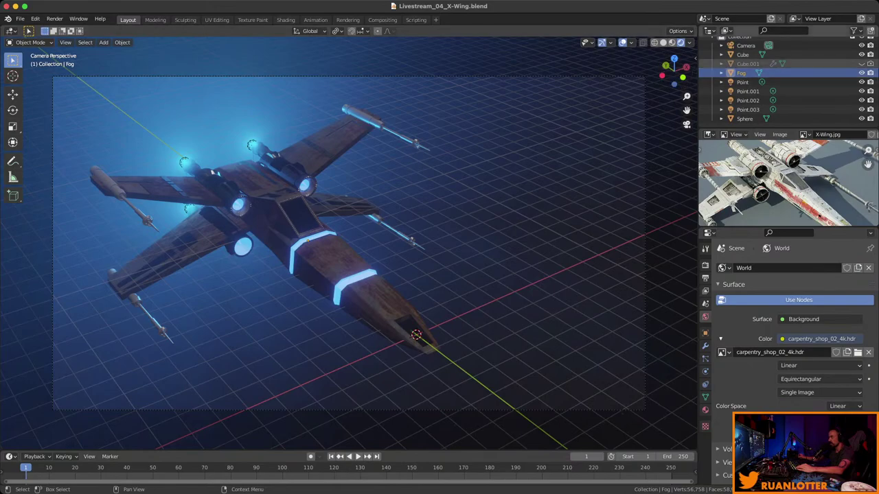
left_click(705, 410)
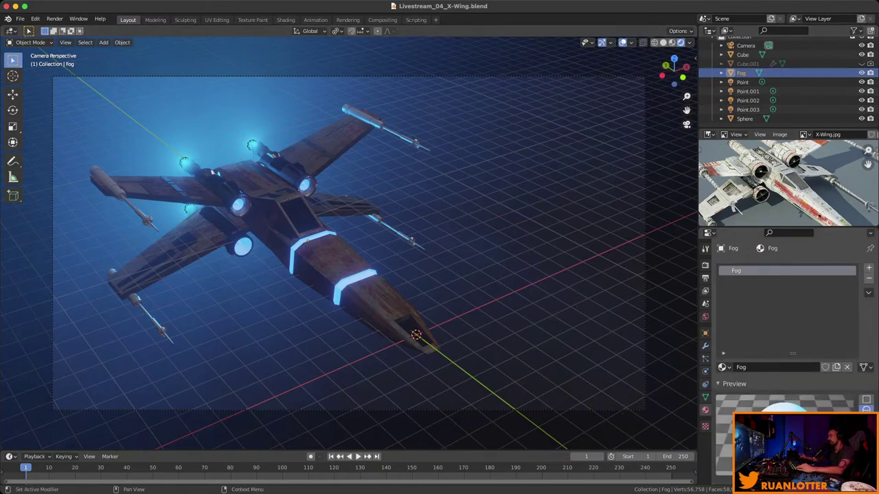
scroll(789, 344, "down", 10)
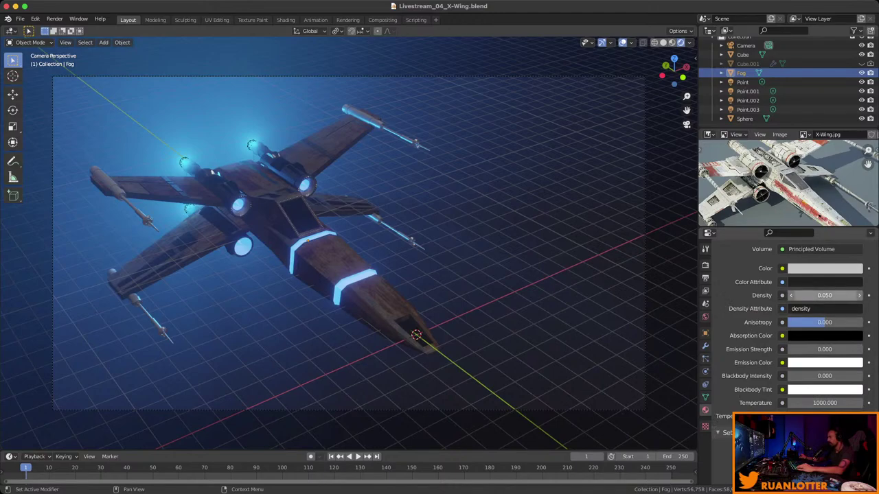
left_click(825, 295)
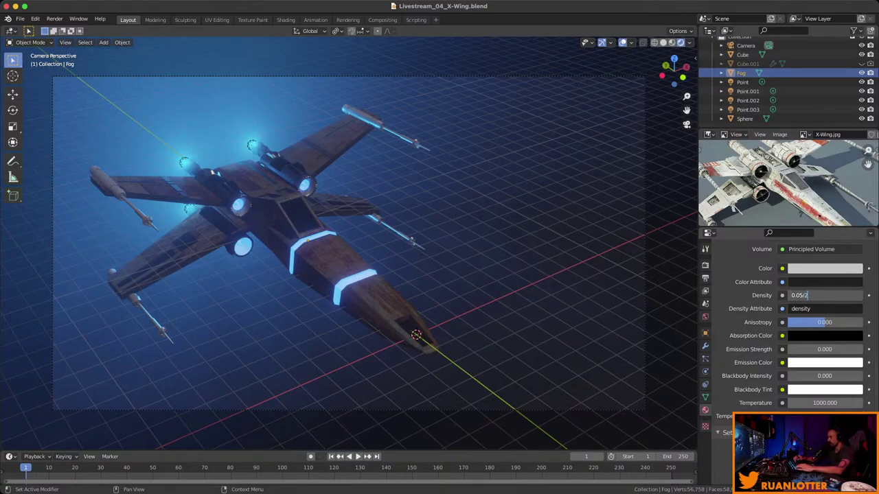
key("Return")
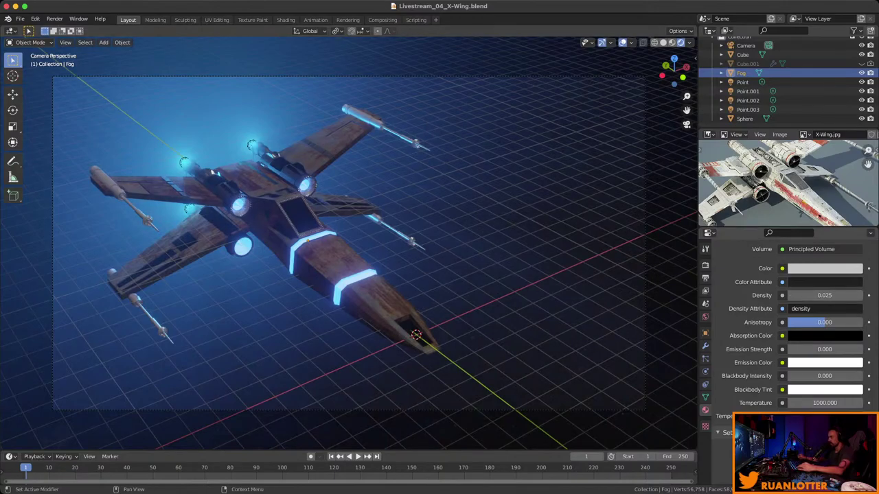
middle_click_drag(412, 274, 320, 251)
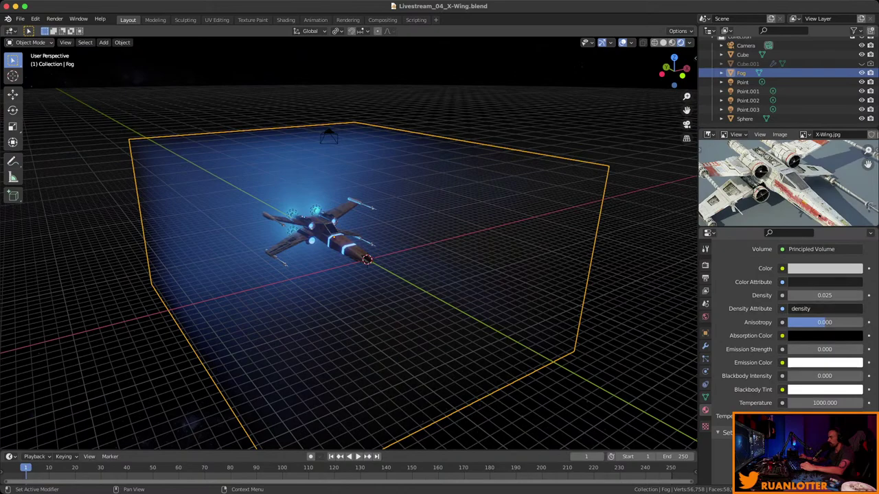
Halve the fog density again to 0.013 and return to the camera view.
left_click(825, 296)
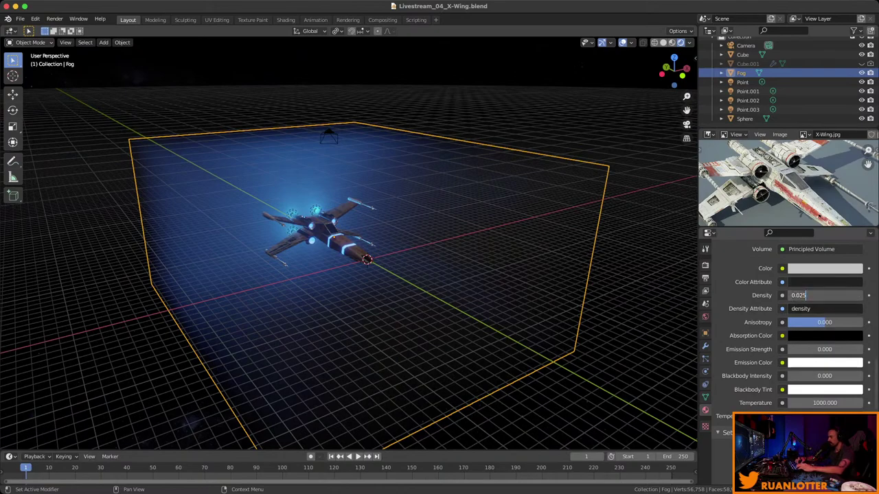
type("/2")
key("Return")
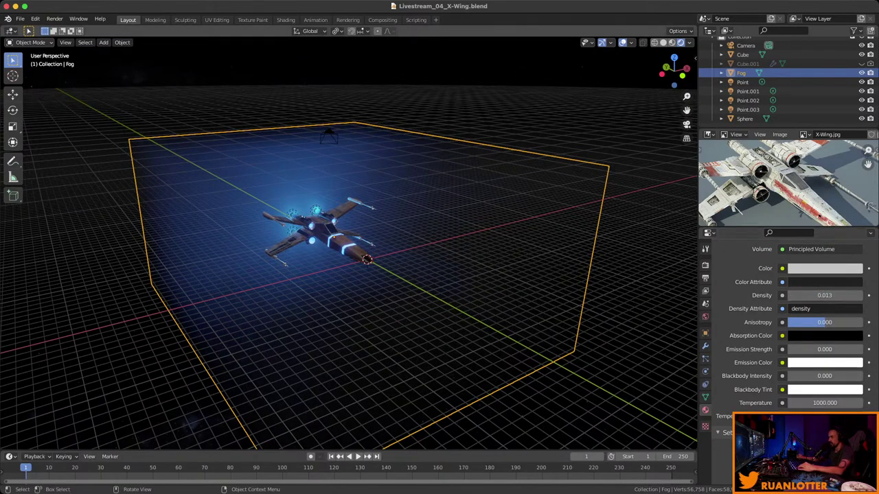
key("KP_0")
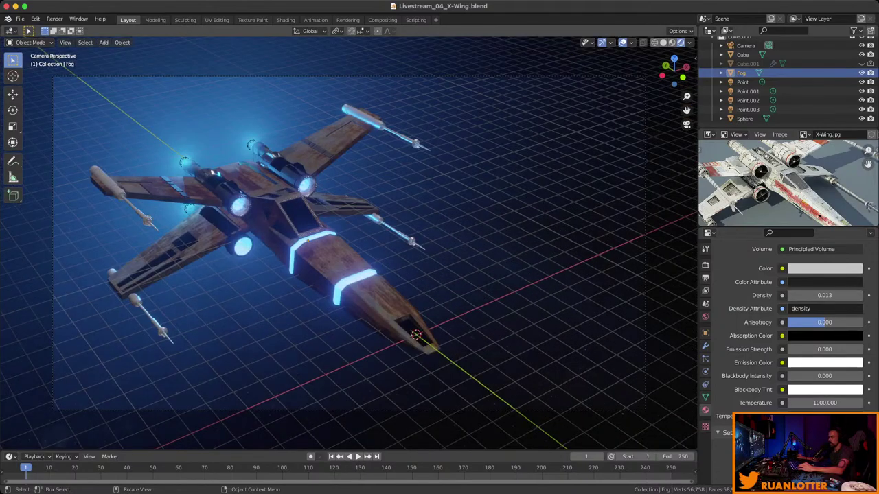
left_click(54, 19)
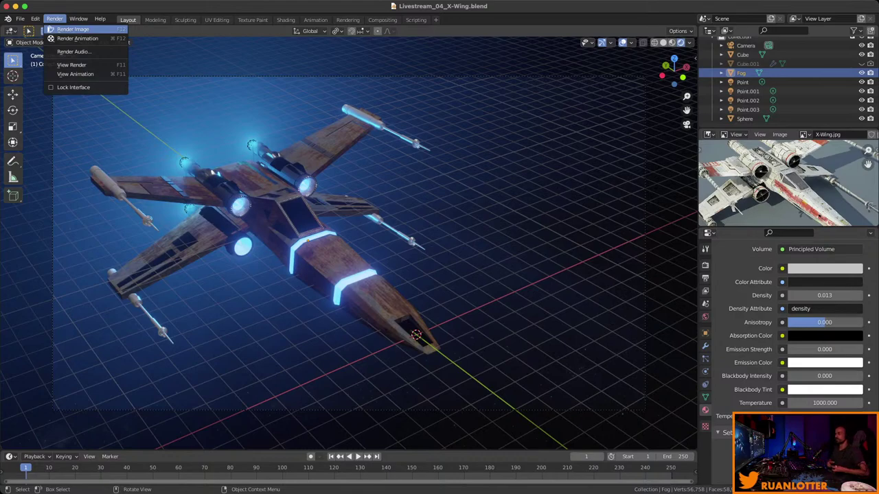
Render a camera still and zoom around it to inspect the X-Wing in thinner fog.
left_click(69, 29)
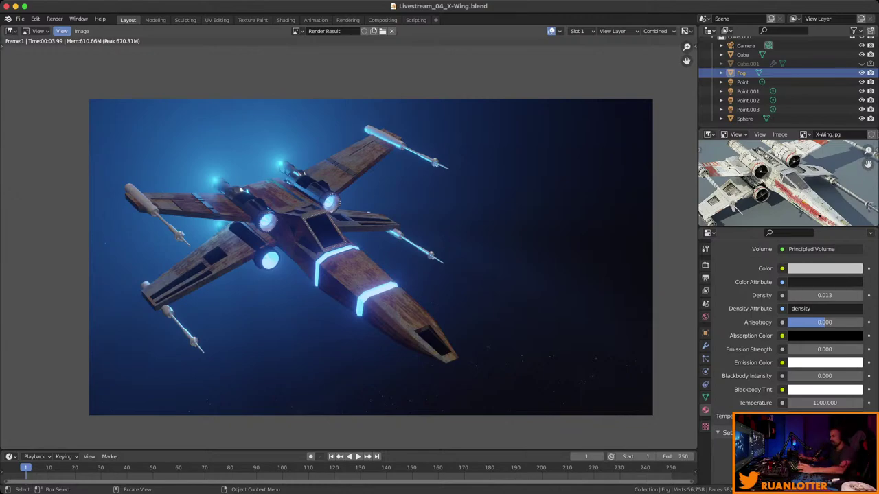
scroll(540, 416, "up", 2)
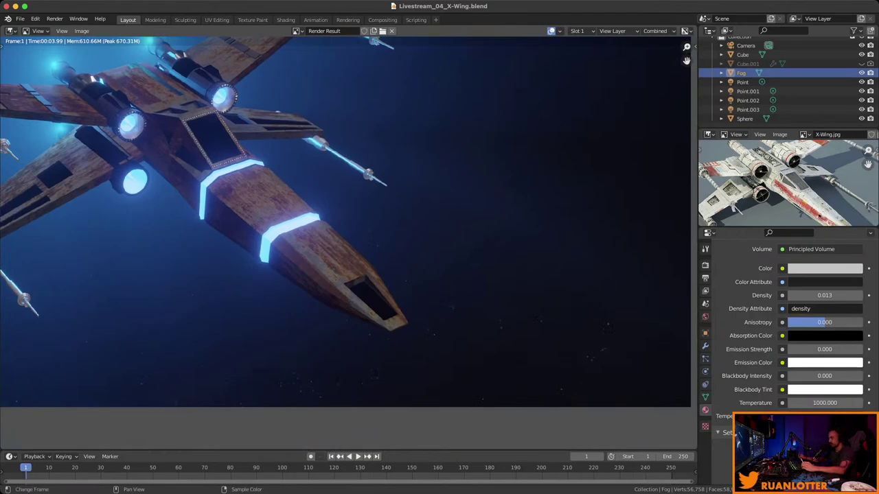
scroll(323, 241, "right", 5)
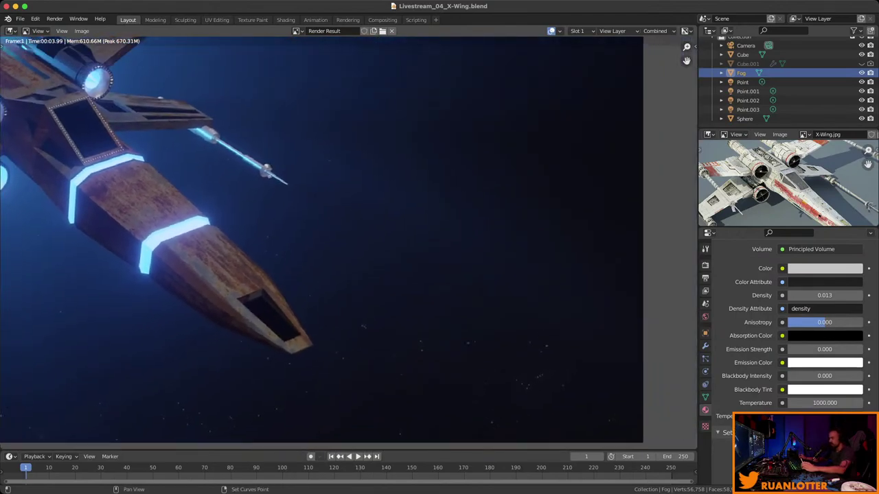
scroll(323, 240, "up", 5)
scroll(322, 241, "up", 2)
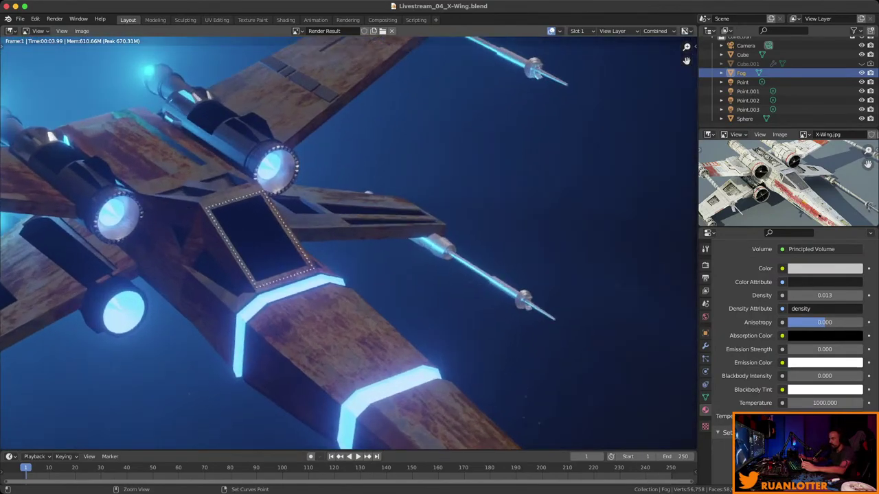
scroll(341, 240, "up", 2)
scroll(349, 244, "down", 6)
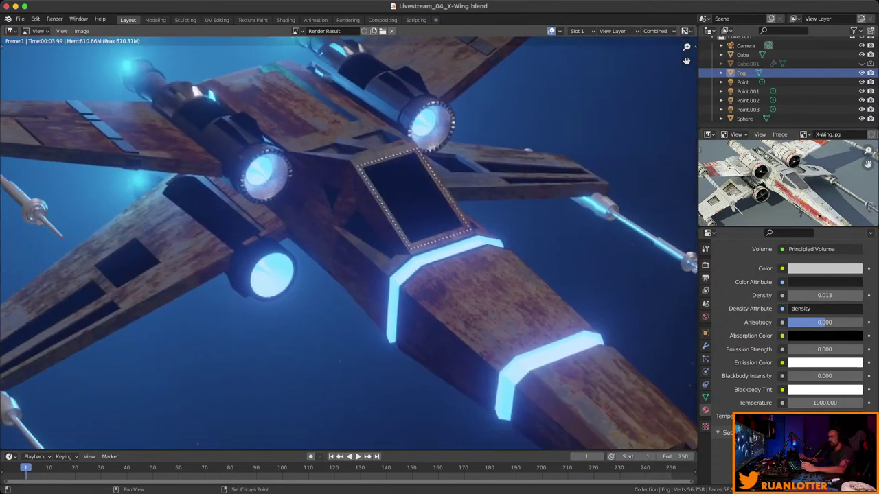
scroll(349, 243, "down", 4)
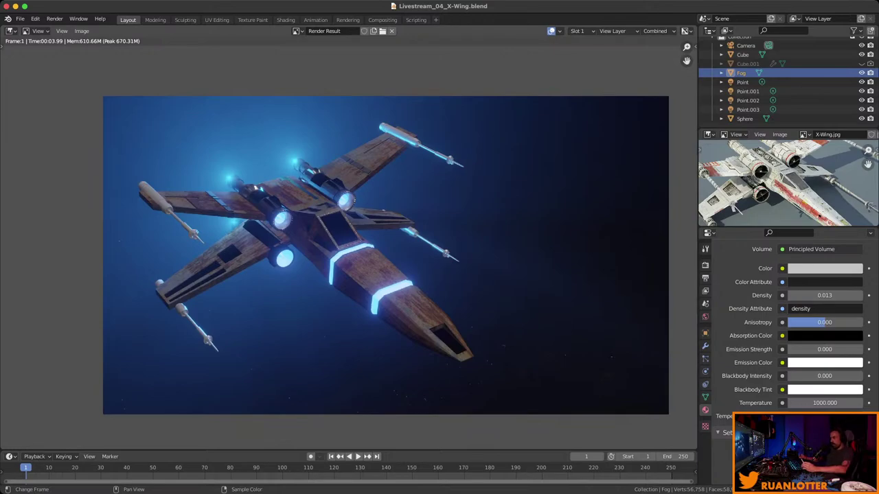
scroll(559, 226, "up", 1)
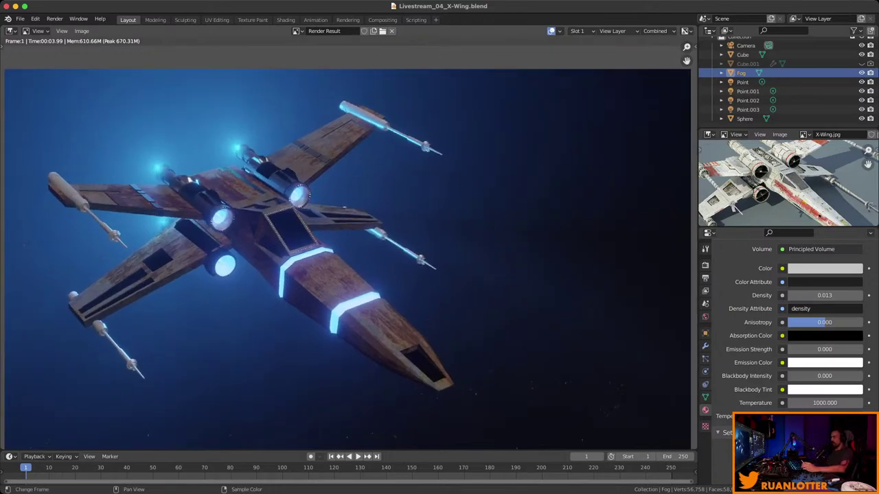
scroll(349, 243, "down", 3)
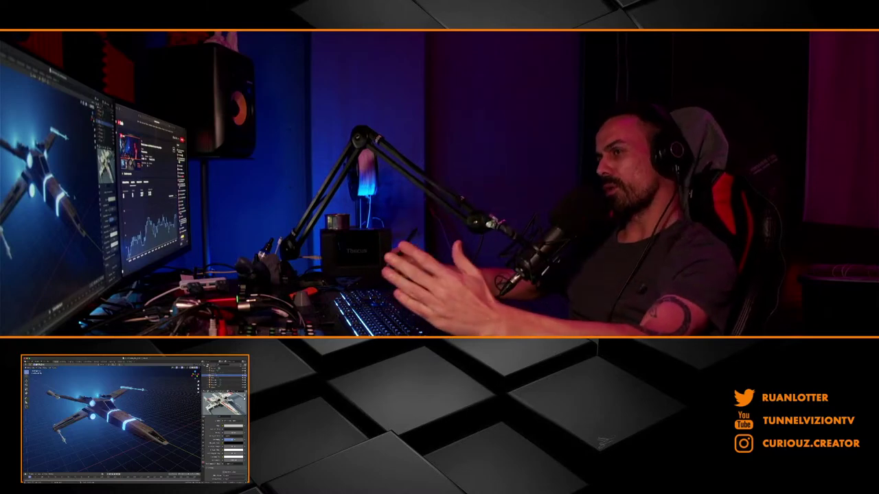
Orbit the 3D viewport to low side angles around the X-Wing.
middle_click_drag(109, 419, 137, 426)
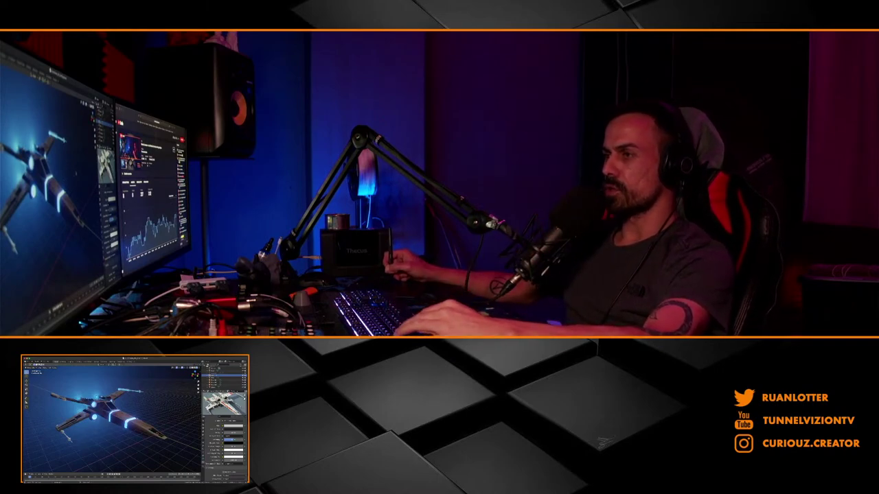
middle_click_drag(137, 426, 100, 413)
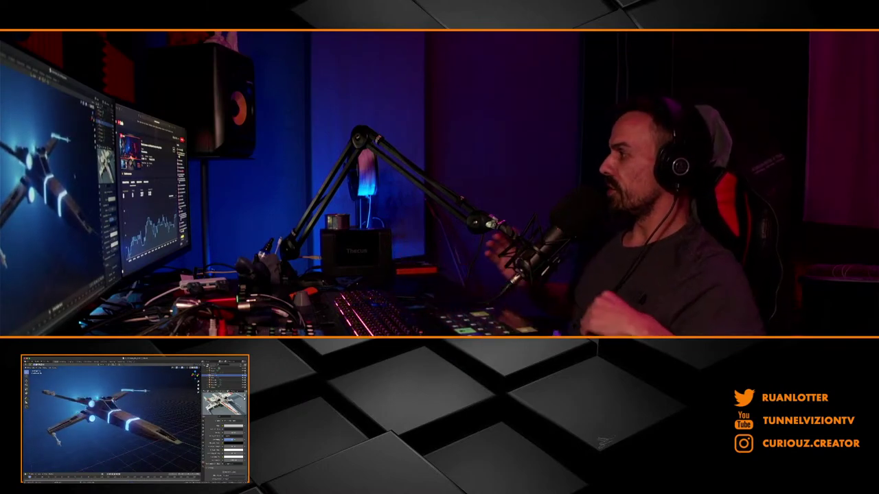